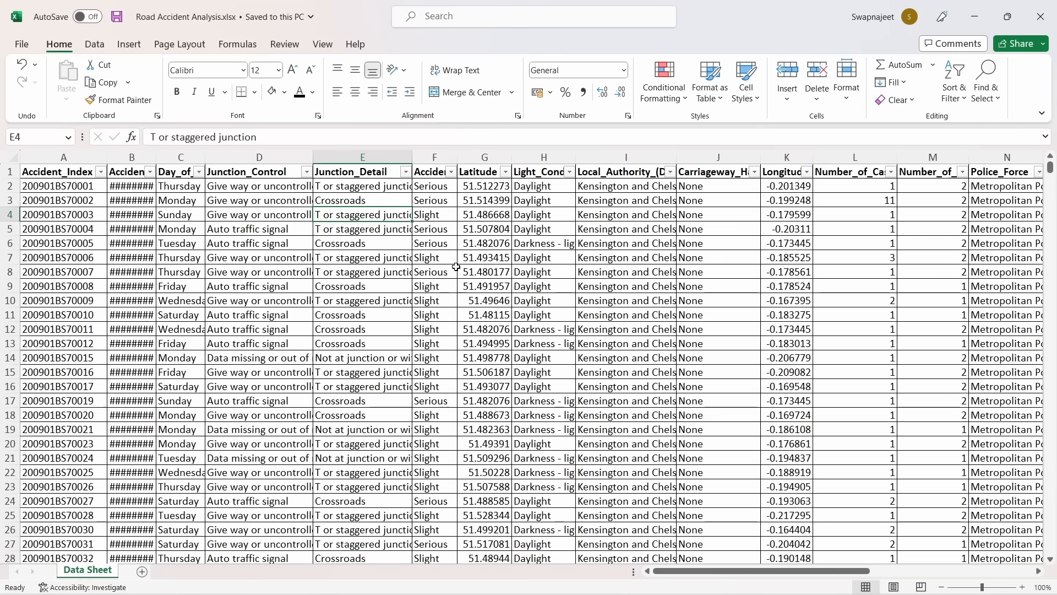
{"action": "left_click", "coordinate": [80, 157]}
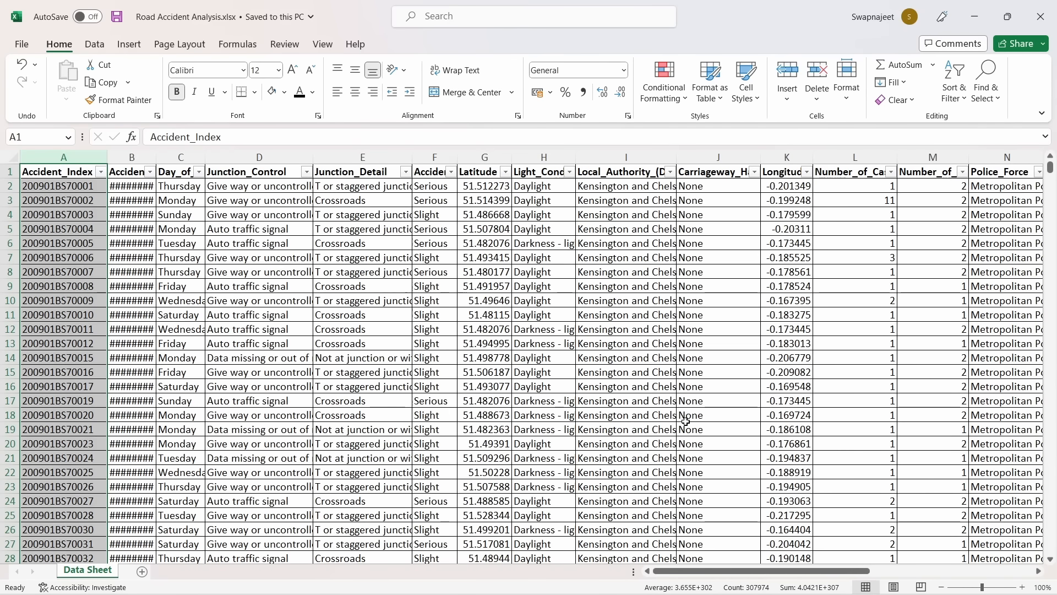
{"action": "left_click", "coordinate": [277, 274]}
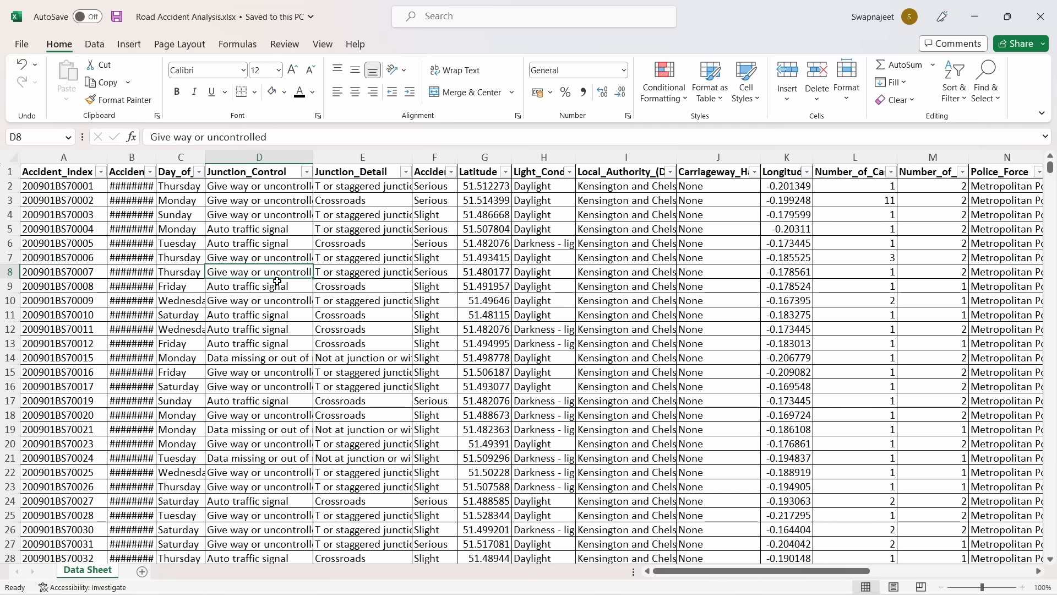
{"action": "left_click", "coordinate": [277, 284]}
{"action": "left_click", "coordinate": [370, 301]}
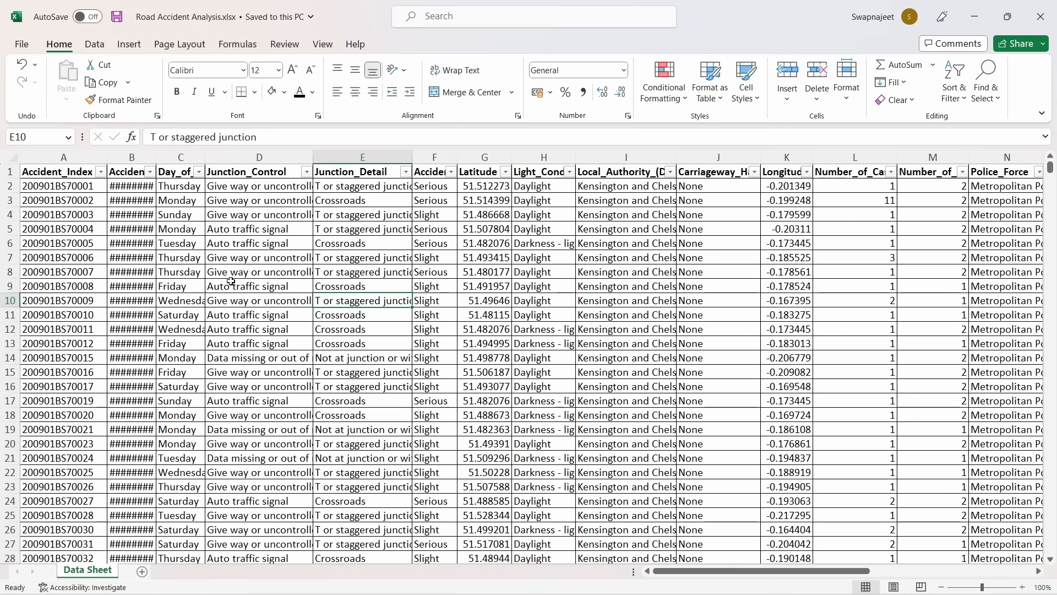
{"action": "left_click", "coordinate": [230, 246]}
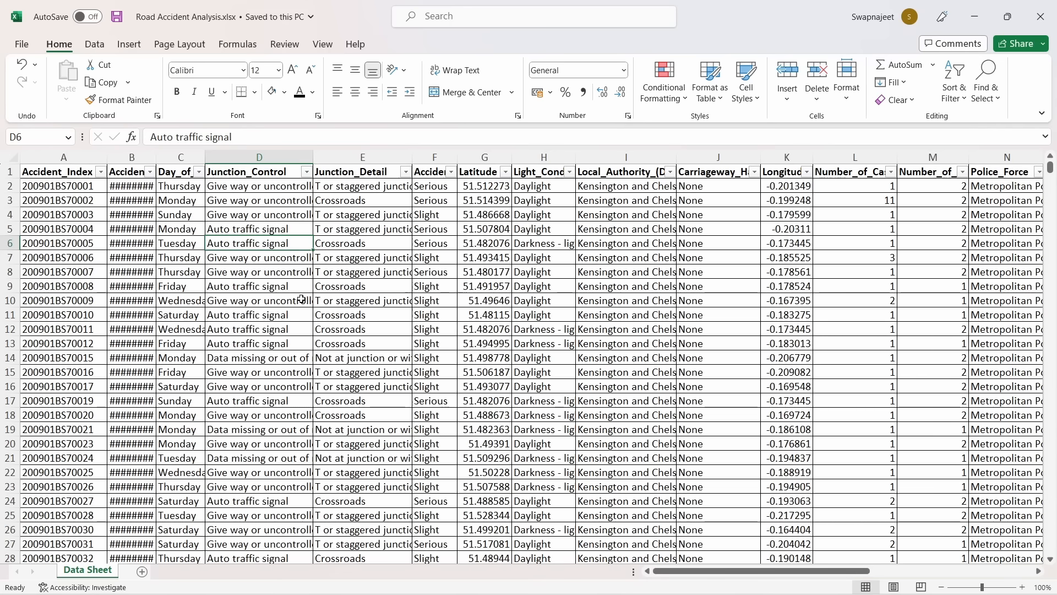
{"action": "left_click", "coordinate": [266, 312]}
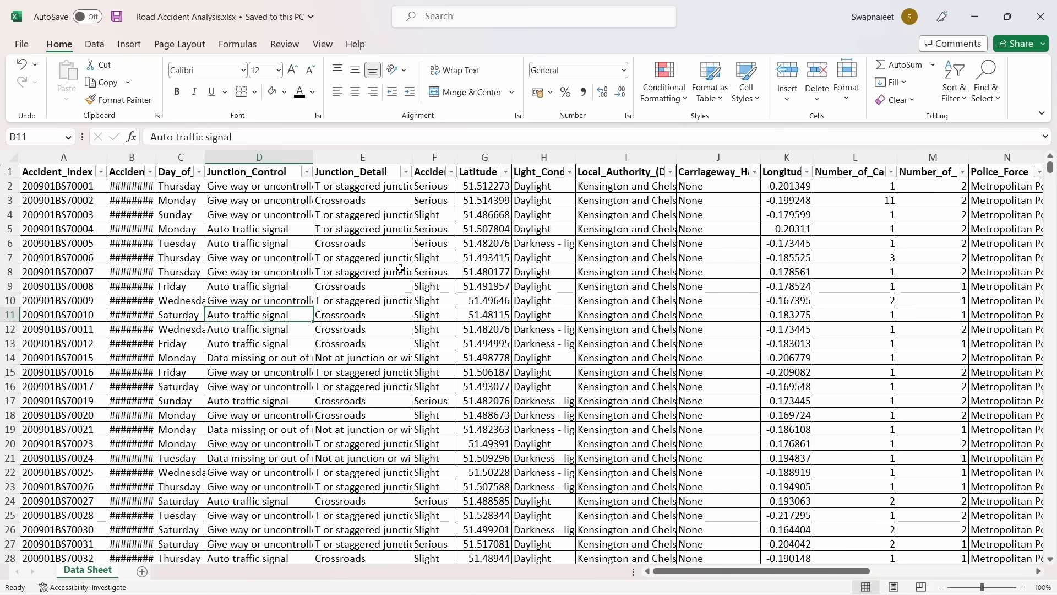
AutoFit the width of every column in the data sheet to its contents
{"action": "left_click", "coordinate": [11, 159]}
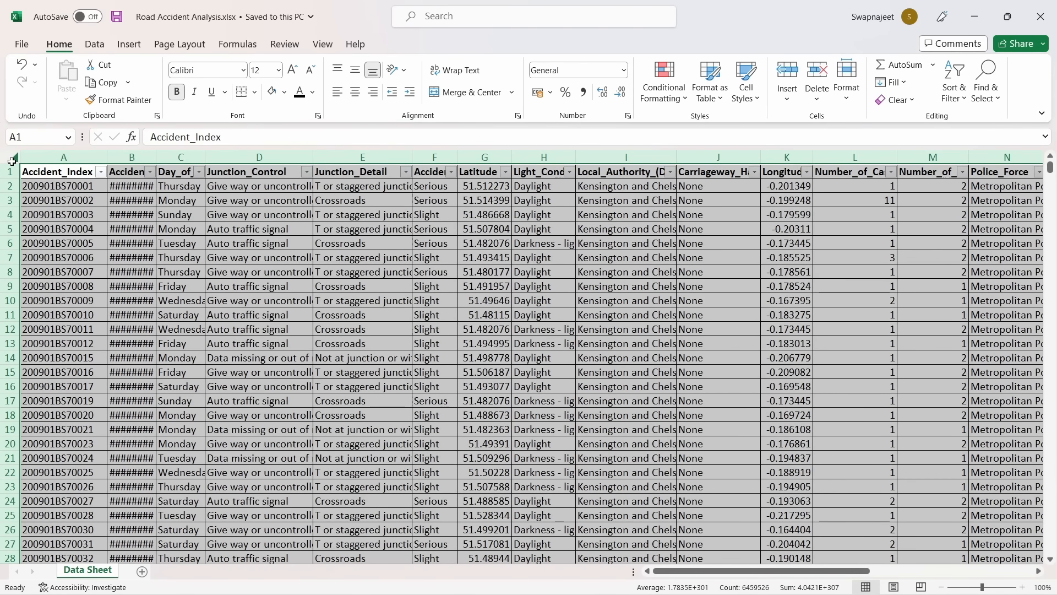
{"action": "double_click", "coordinate": [107, 156]}
{"action": "left_click", "coordinate": [594, 354]}
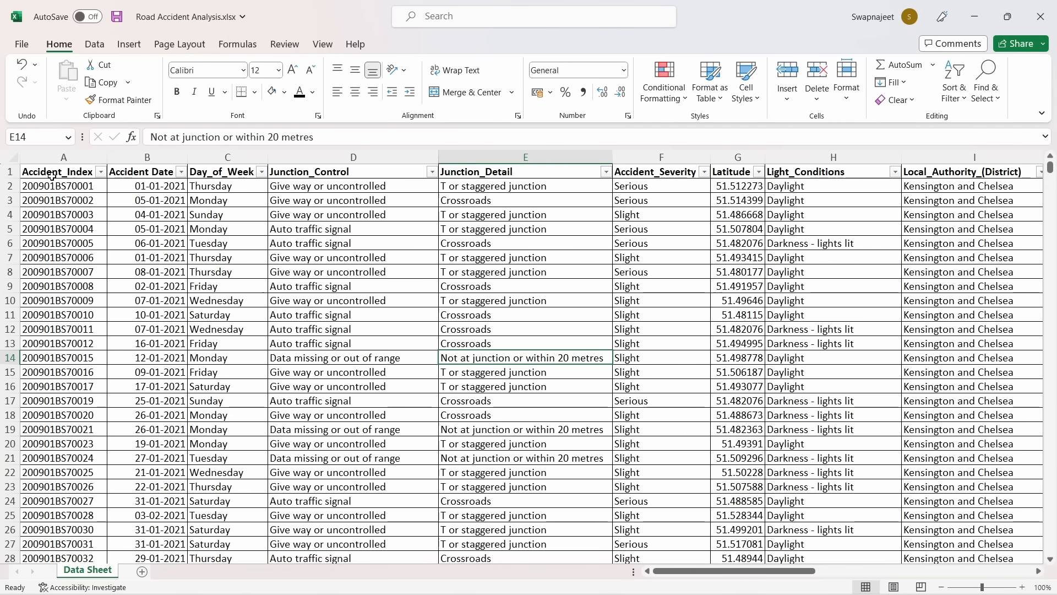
Turn off the filters on the header row of the accident data
{"action": "left_click_drag", "start_coordinate": [32, 172], "coordinate": [912, 165]}
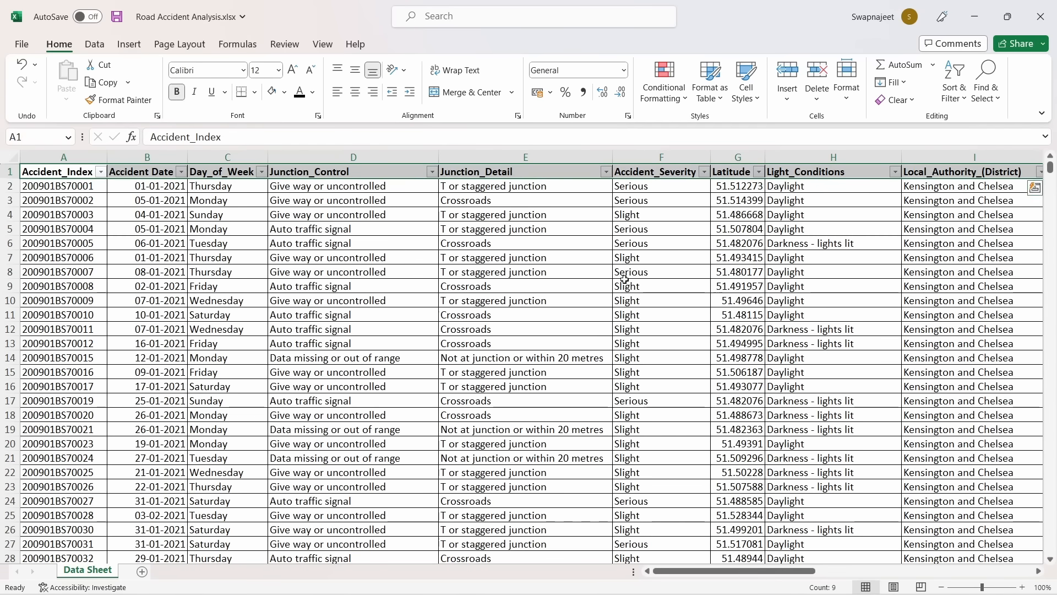
{"action": "left_click", "coordinate": [432, 358]}
{"action": "left_click", "coordinate": [4, 172]}
{"action": "left_click", "coordinate": [955, 80]}
{"action": "left_click", "coordinate": [972, 182]}
{"action": "left_click", "coordinate": [661, 315]}
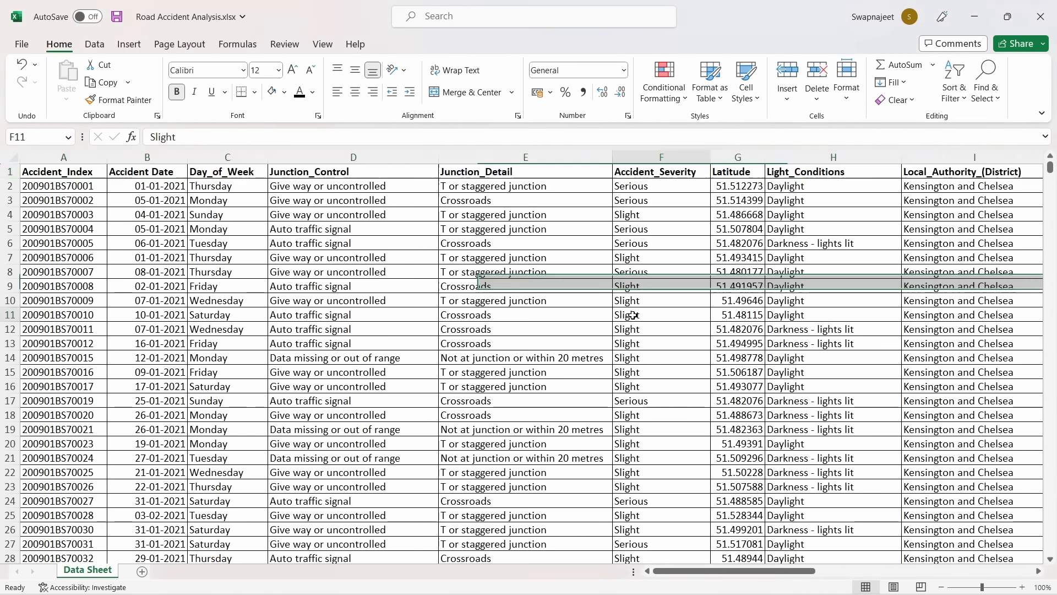
Apply filters to the whole header row in row 1 and save the workbook
{"action": "left_click", "coordinate": [10, 172]}
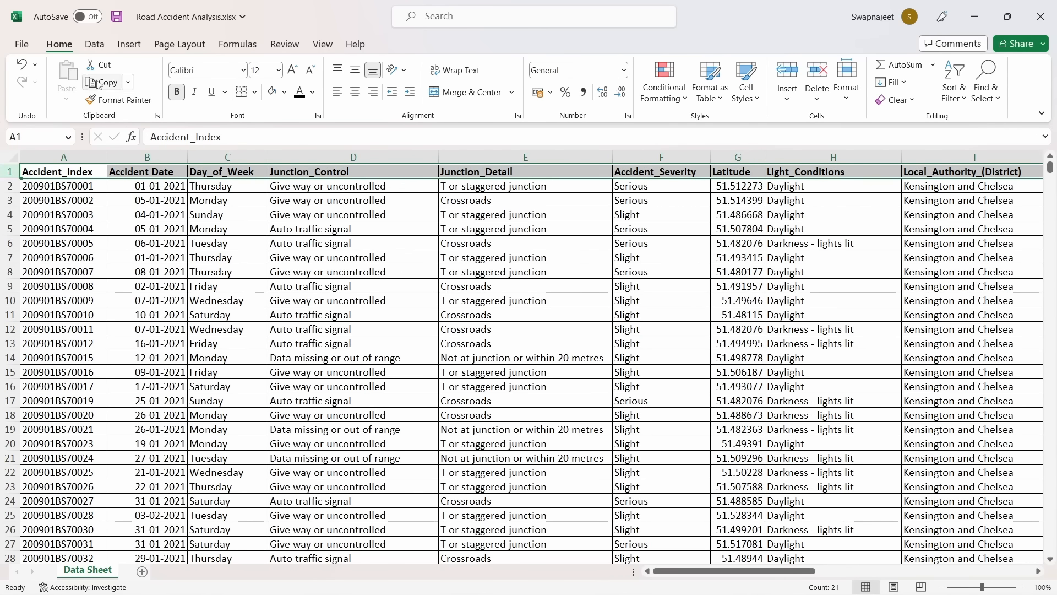
{"action": "left_click", "coordinate": [957, 98]}
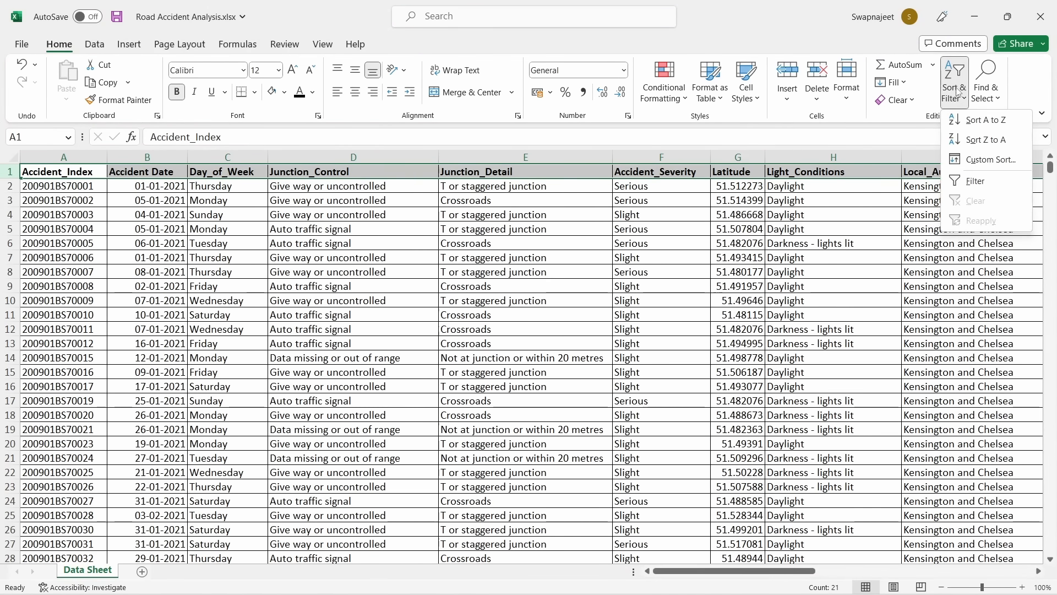
{"action": "left_click", "coordinate": [972, 181]}
{"action": "left_click", "coordinate": [523, 329]}
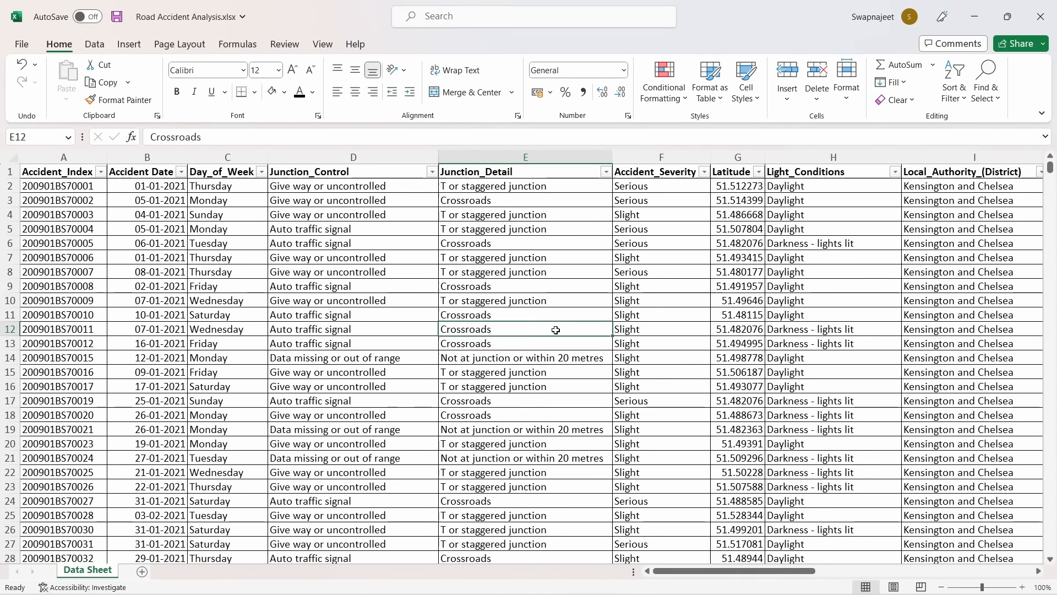
{"action": "left_click", "coordinate": [969, 286]}
{"action": "key", "text": "ctrl+s"}
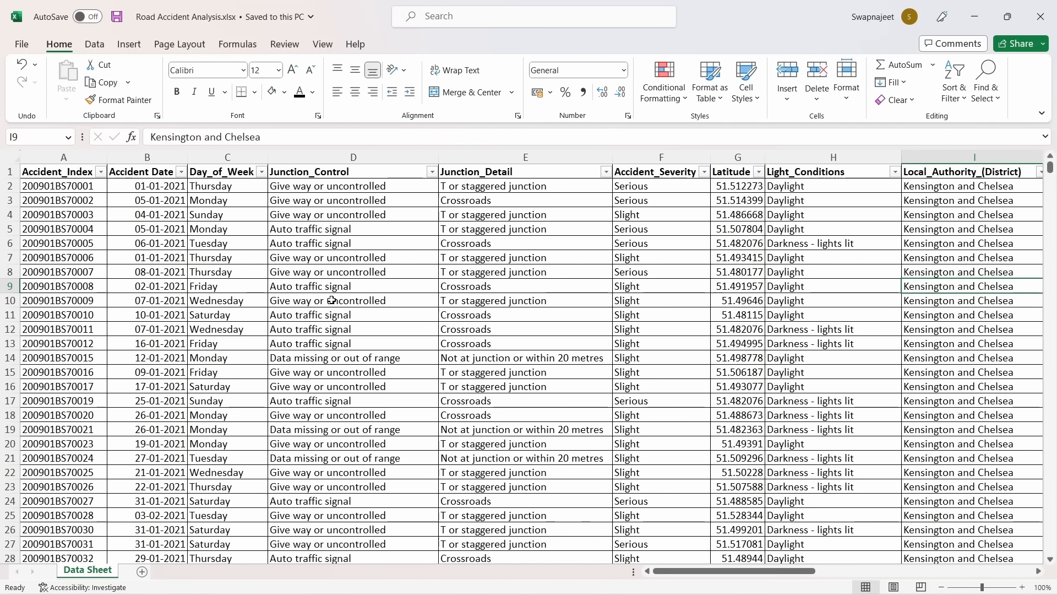
Examine the Accident_Index column and its list of filter values without filtering anything
{"action": "left_click", "coordinate": [87, 201]}
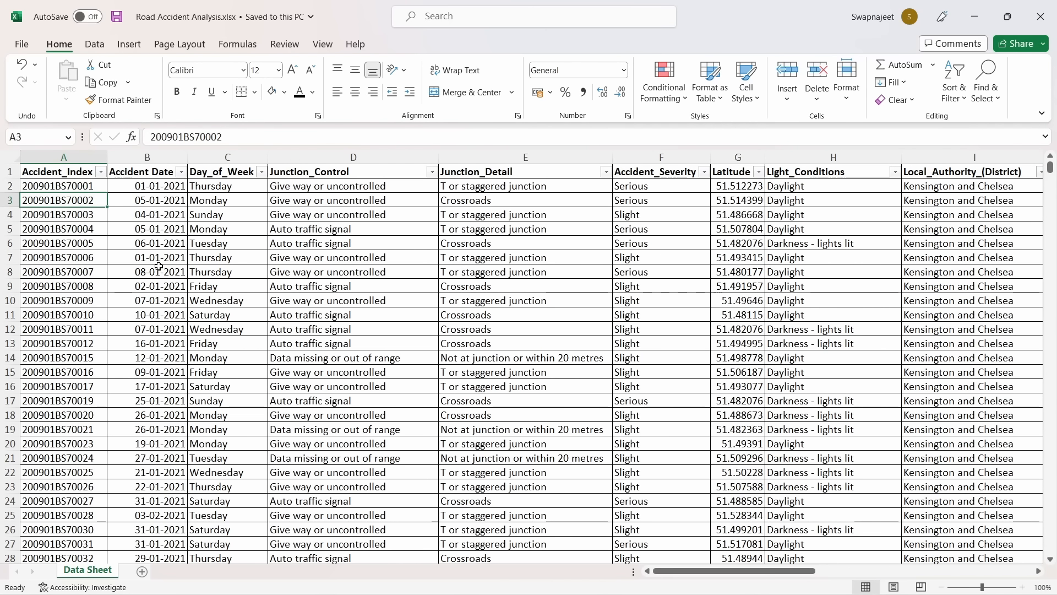
{"action": "left_click", "coordinate": [77, 173]}
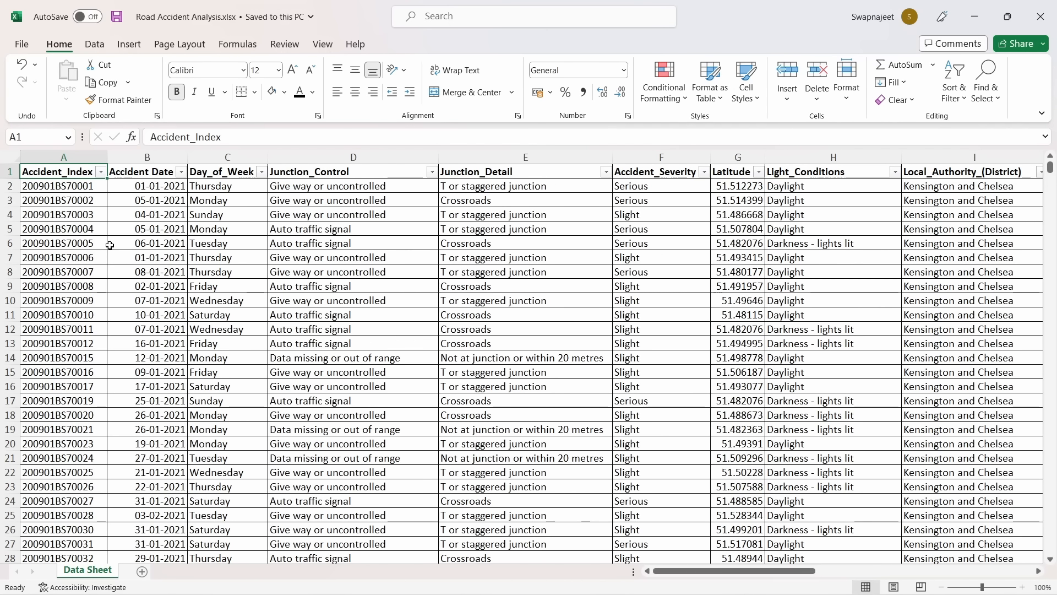
{"action": "left_click", "coordinate": [77, 246]}
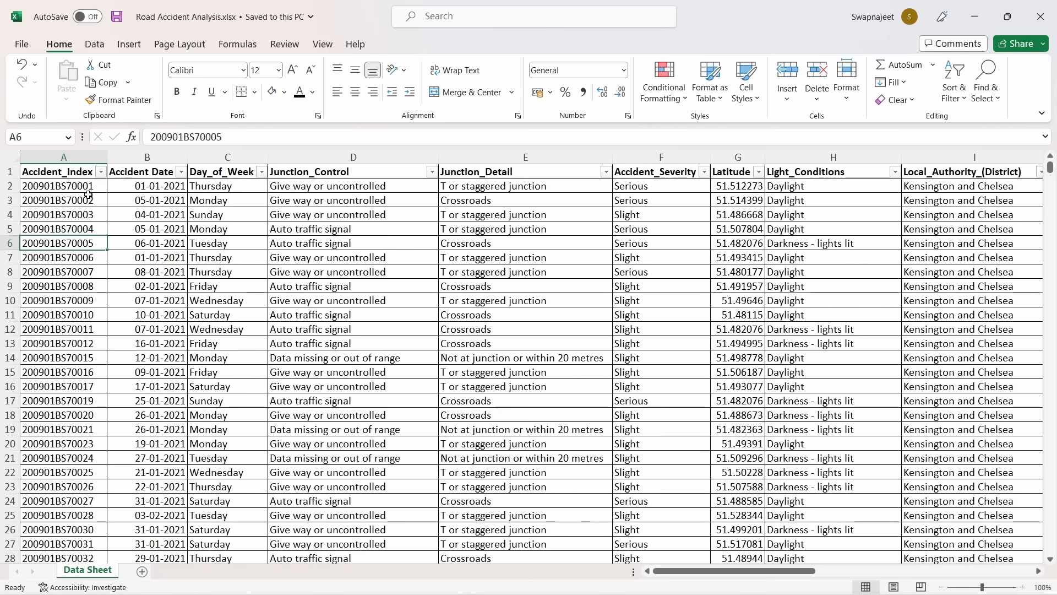
{"action": "left_click", "coordinate": [101, 173]}
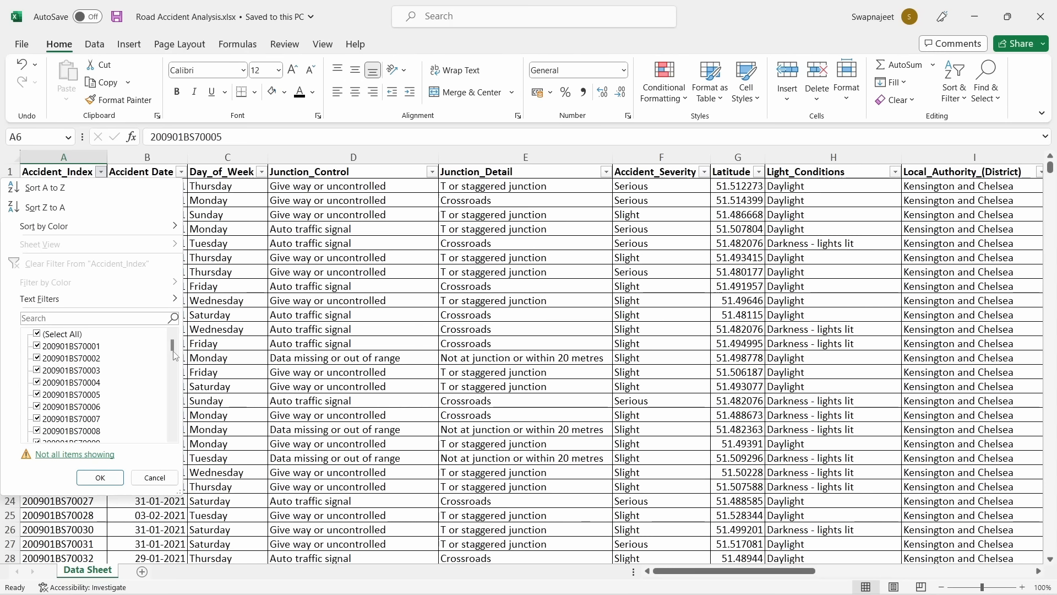
{"action": "mouse_move", "coordinate": [174, 353]}
{"action": "left_mouse_down"}
{"action": "mouse_move", "coordinate": [172, 417]}
{"action": "mouse_move", "coordinate": [174, 337]}
{"action": "left_mouse_up"}
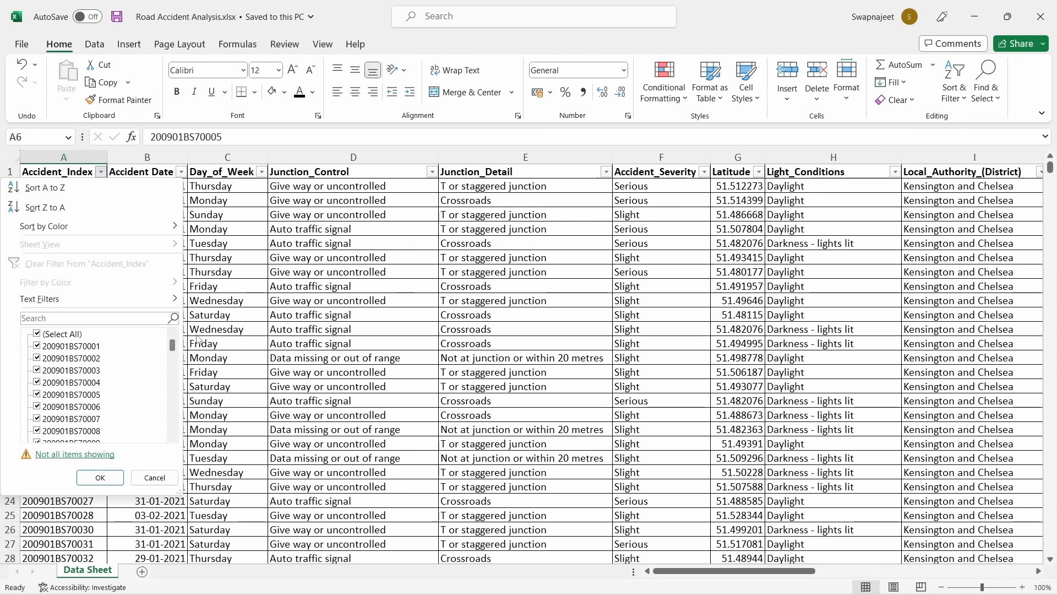
{"action": "left_click", "coordinate": [247, 273]}
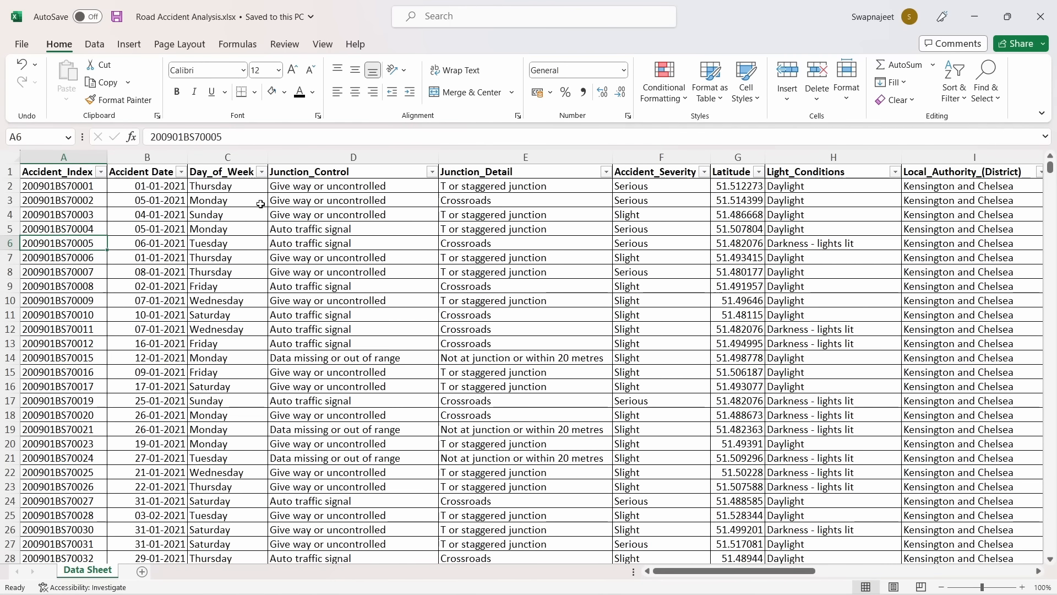
Check which years the Accident Date column covers in its filter list, leaving all dates selected
{"action": "left_click", "coordinate": [150, 217]}
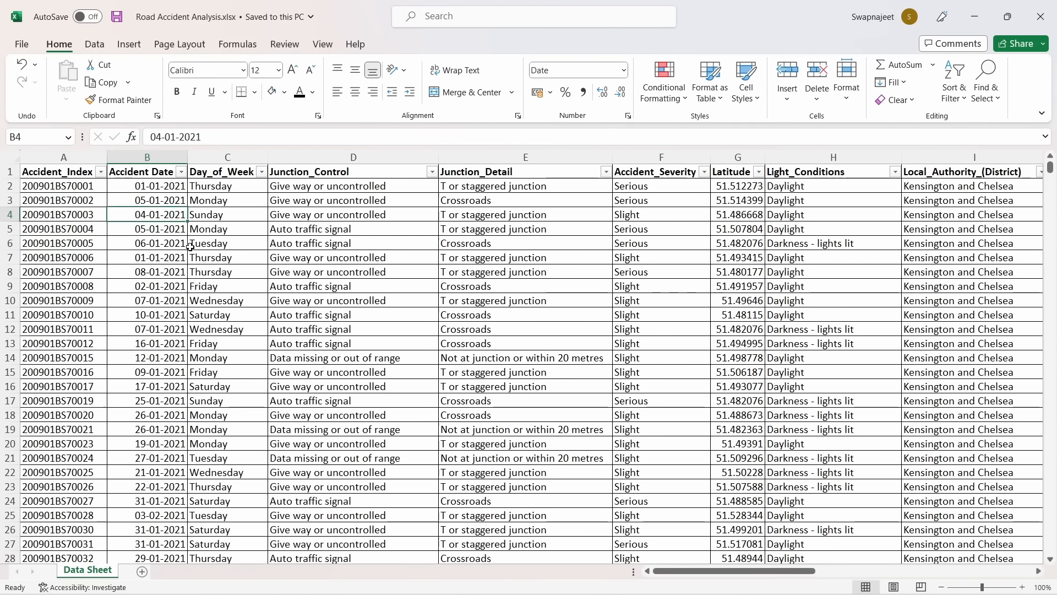
{"action": "left_click", "coordinate": [182, 172]}
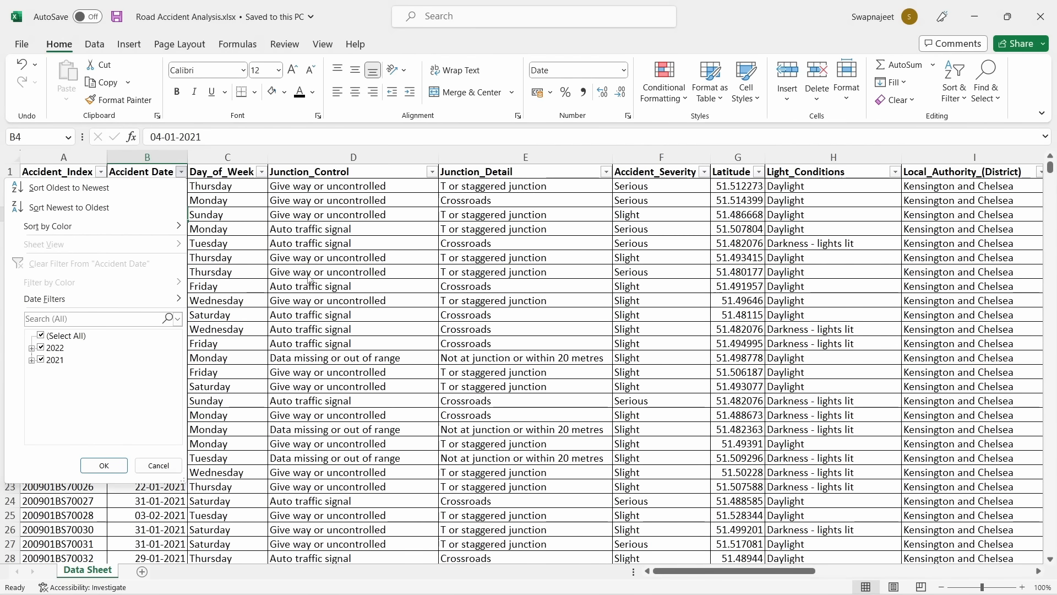
{"action": "left_click", "coordinate": [357, 318]}
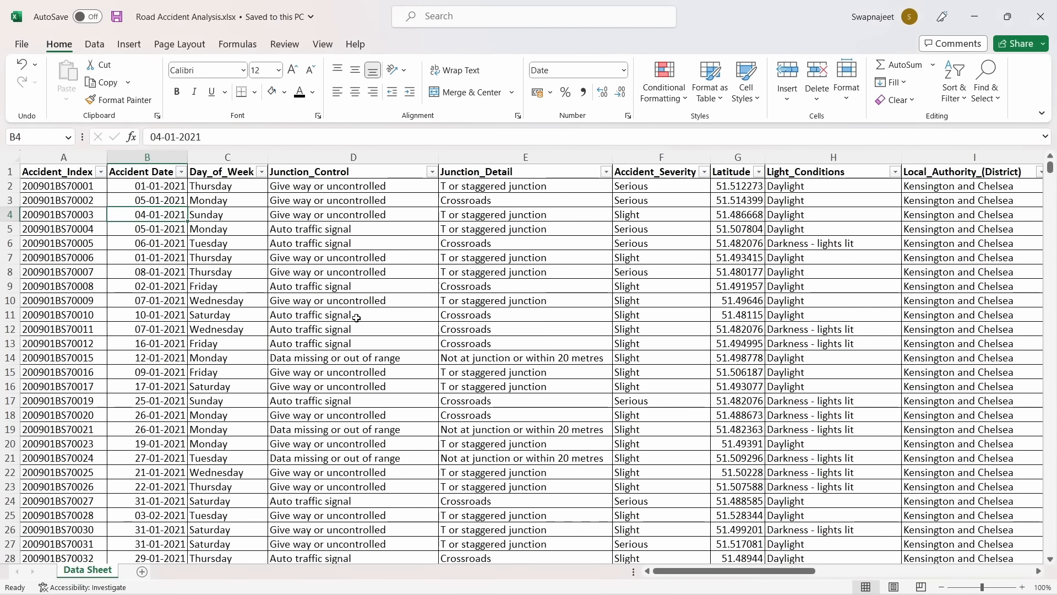
{"action": "left_click", "coordinate": [181, 173]}
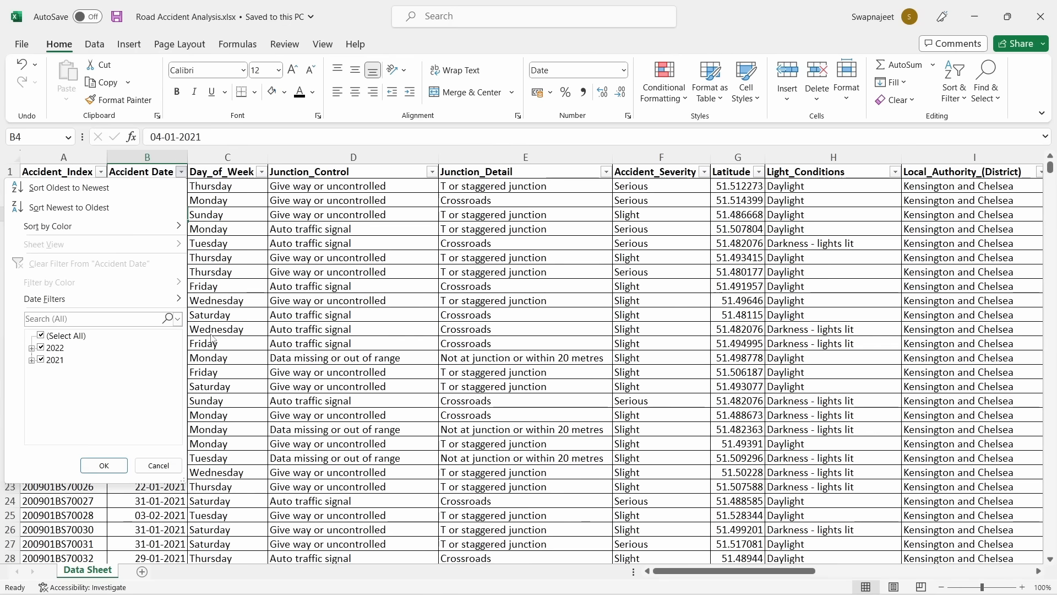
{"action": "left_click", "coordinate": [104, 465]}
Review the distinct weekdays in the Day_of_Week column's filter list
{"action": "left_click", "coordinate": [258, 189]}
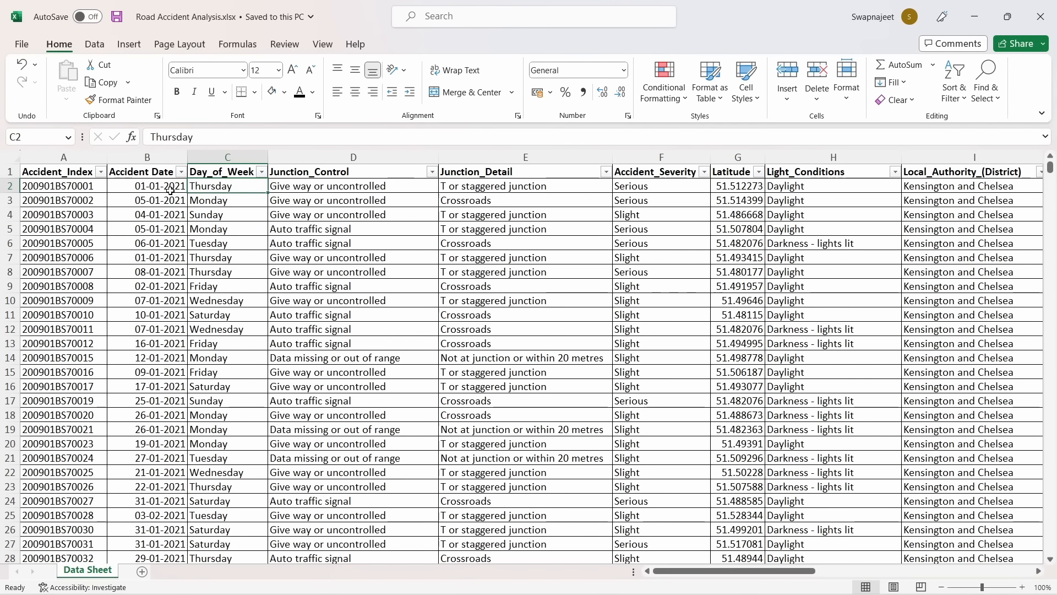
{"action": "left_click", "coordinate": [262, 172]}
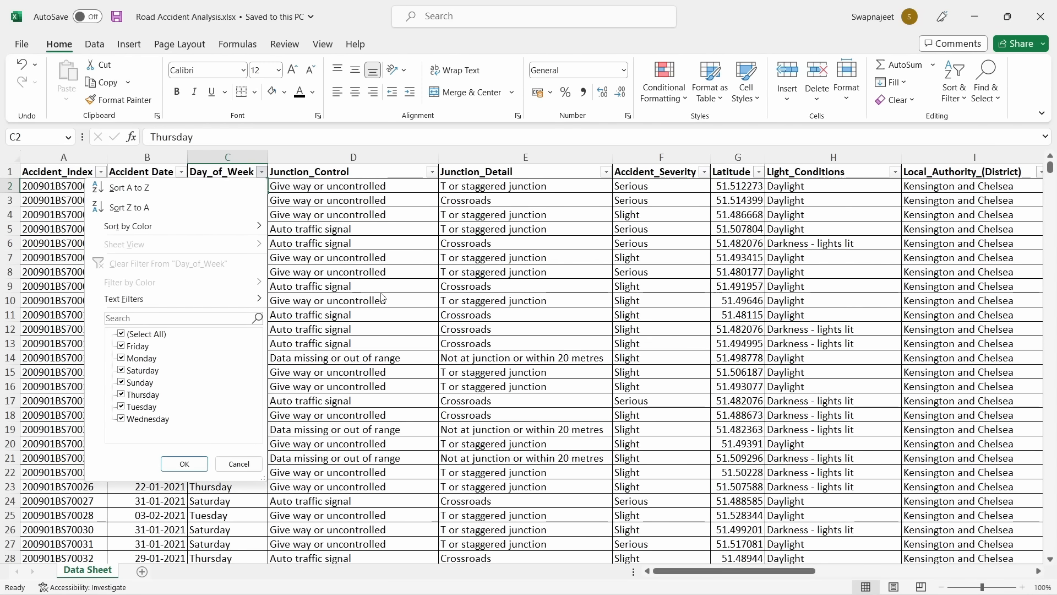
{"action": "left_click", "coordinate": [332, 279]}
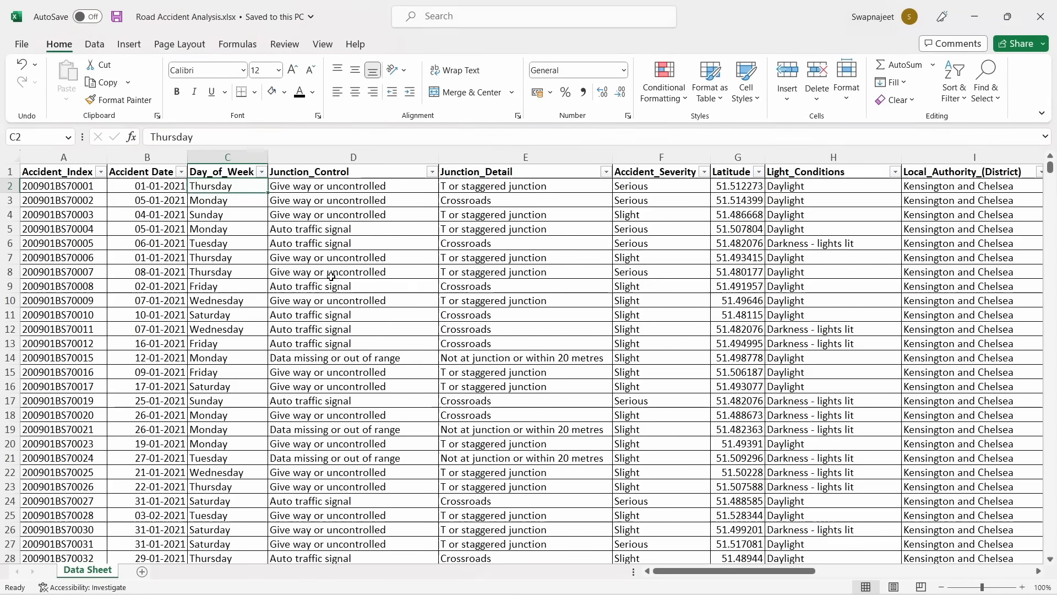
Look briefly at the Junction_Control column's filter list, then compare the two junction column headers
{"action": "left_click", "coordinate": [432, 172]}
{"action": "left_click", "coordinate": [489, 186]}
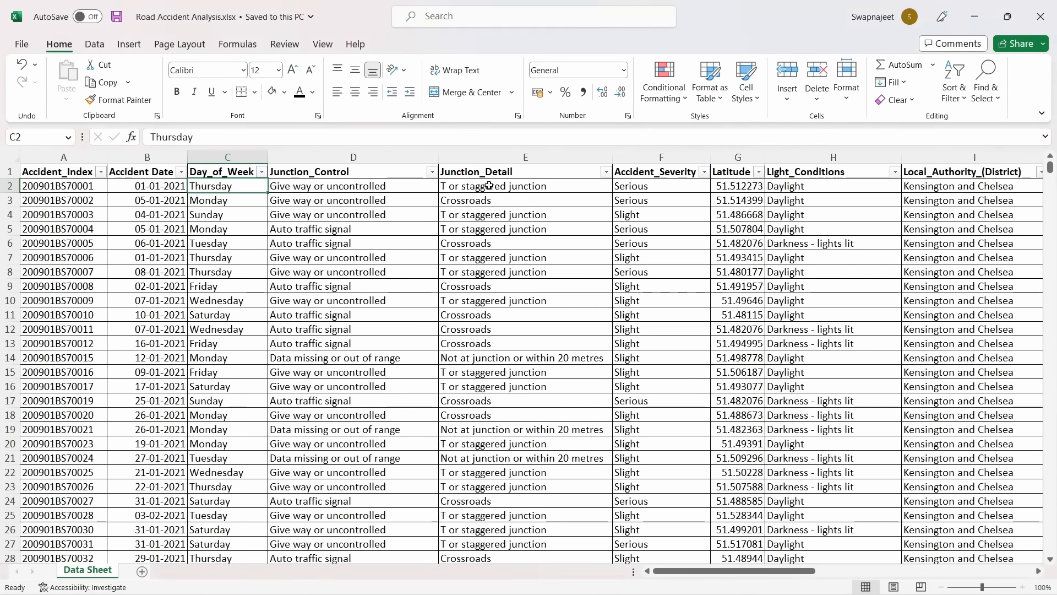
{"action": "left_click", "coordinate": [484, 171]}
{"action": "left_click", "coordinate": [397, 171]}
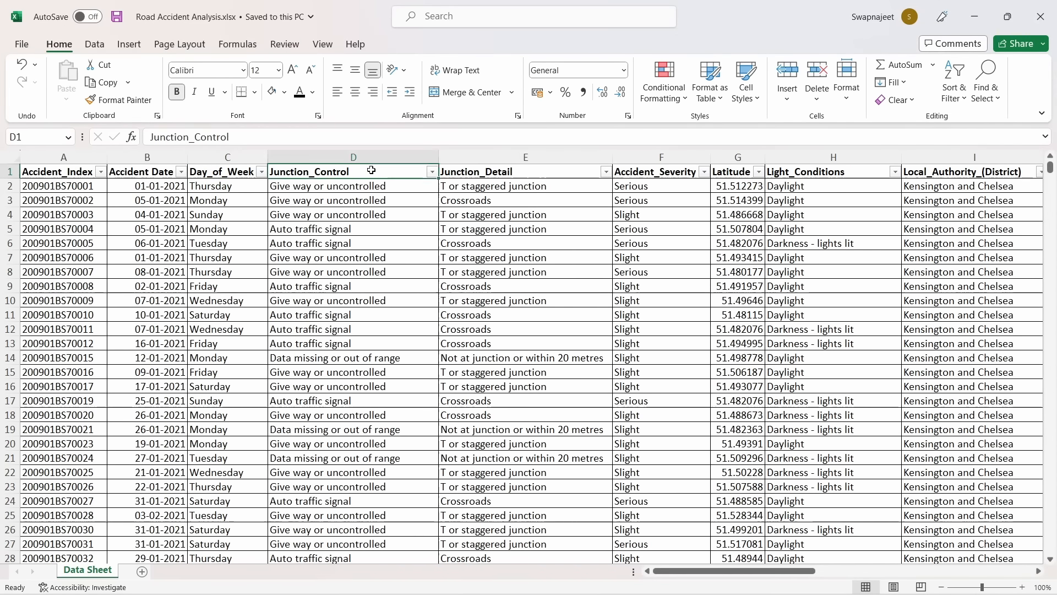
Review all distinct junction types in the Junction_Detail column's filter list
{"action": "left_click", "coordinate": [483, 172]}
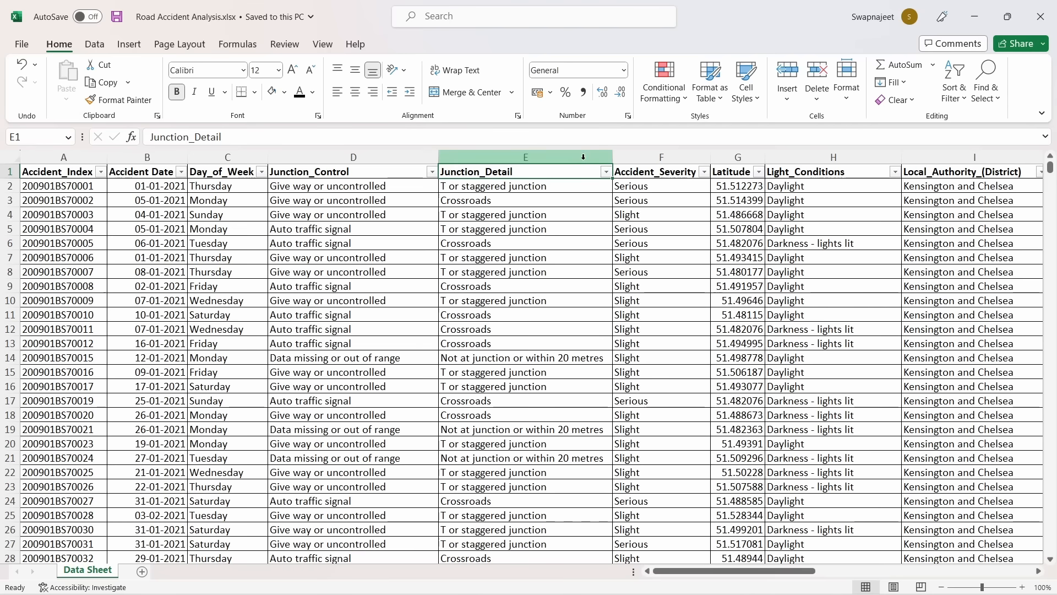
{"action": "left_click", "coordinate": [606, 172]}
{"action": "scroll", "coordinate": [606, 361], "scroll_direction": "down", "scroll_amount": 2}
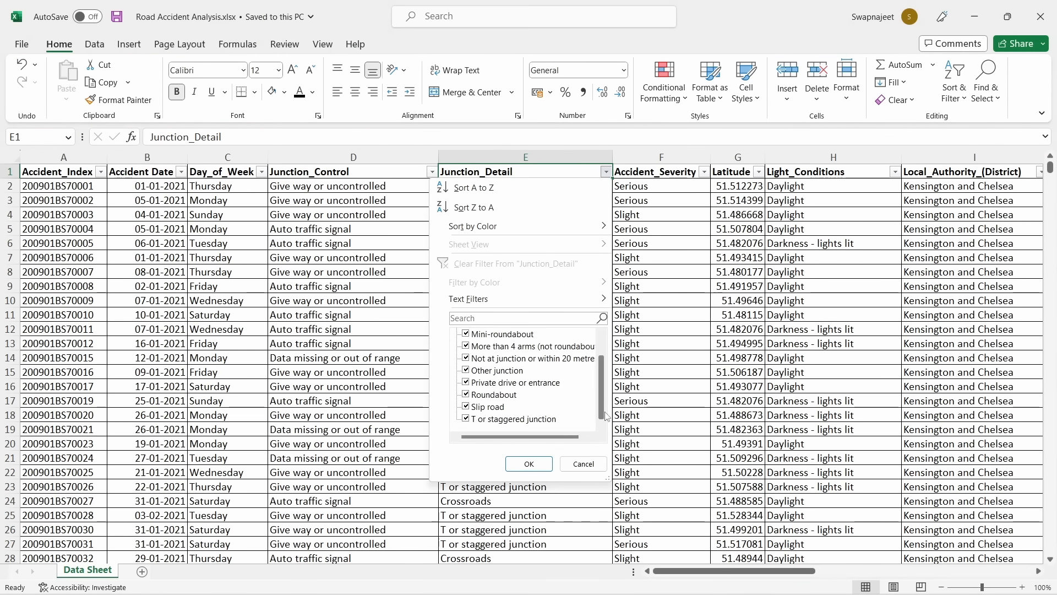
{"action": "scroll", "coordinate": [607, 361], "scroll_direction": "up", "scroll_amount": 2}
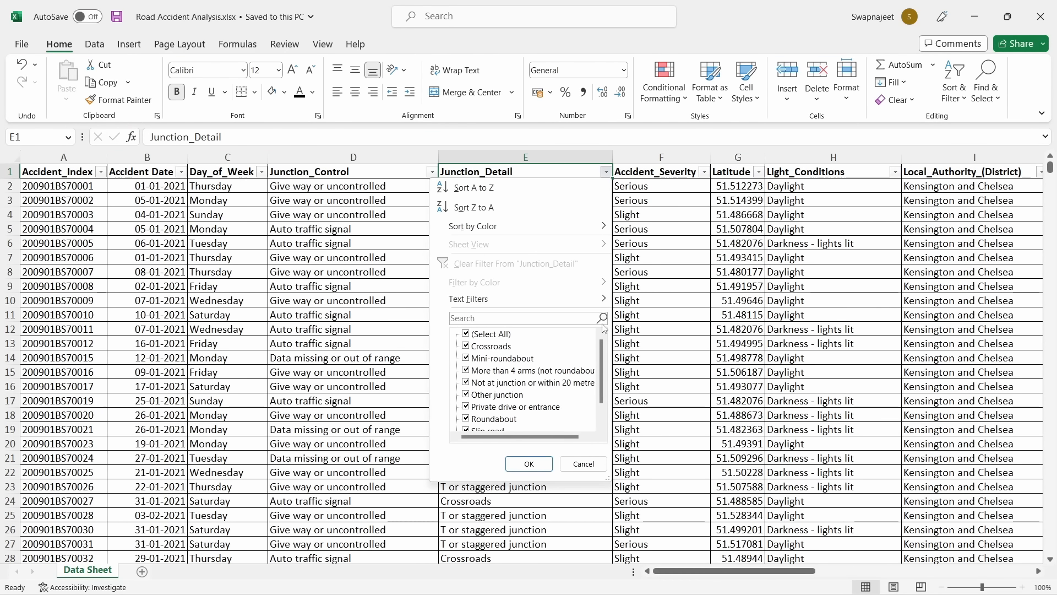
{"action": "scroll", "coordinate": [575, 369], "scroll_direction": "down", "scroll_amount": 3}
{"action": "left_click", "coordinate": [668, 316]}
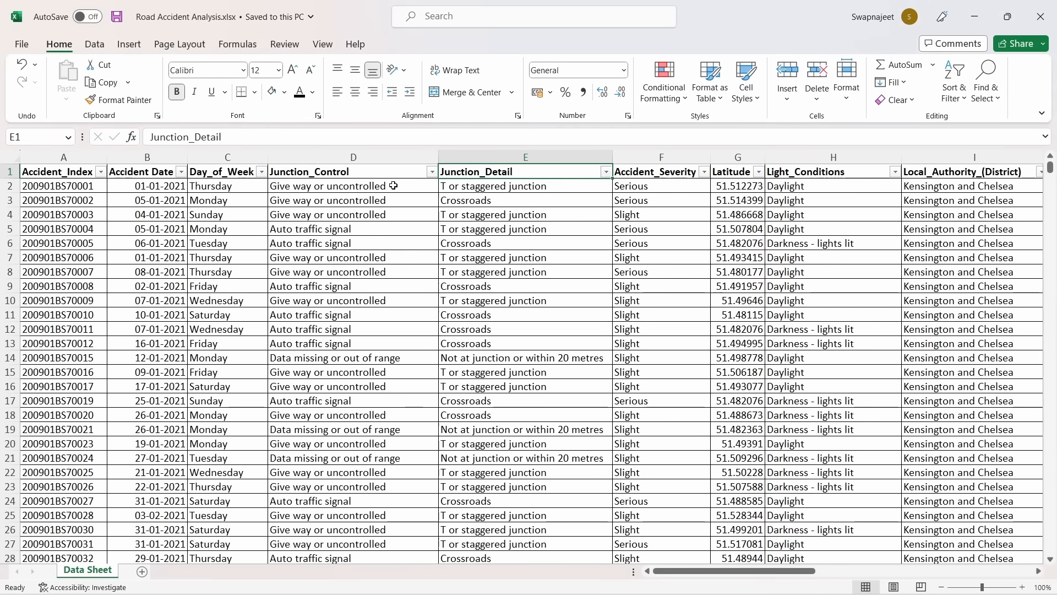
Inspect the distinct Junction_Control values for inconsistent or misspelled entries, leaving all values selected
{"action": "left_click", "coordinate": [431, 172]}
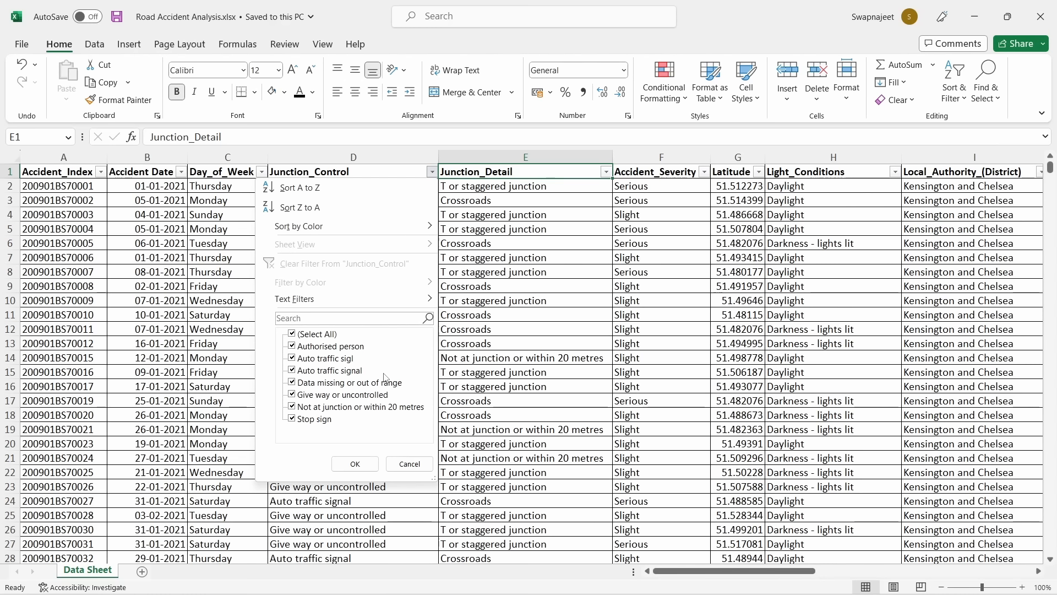
{"action": "left_click", "coordinate": [354, 464]}
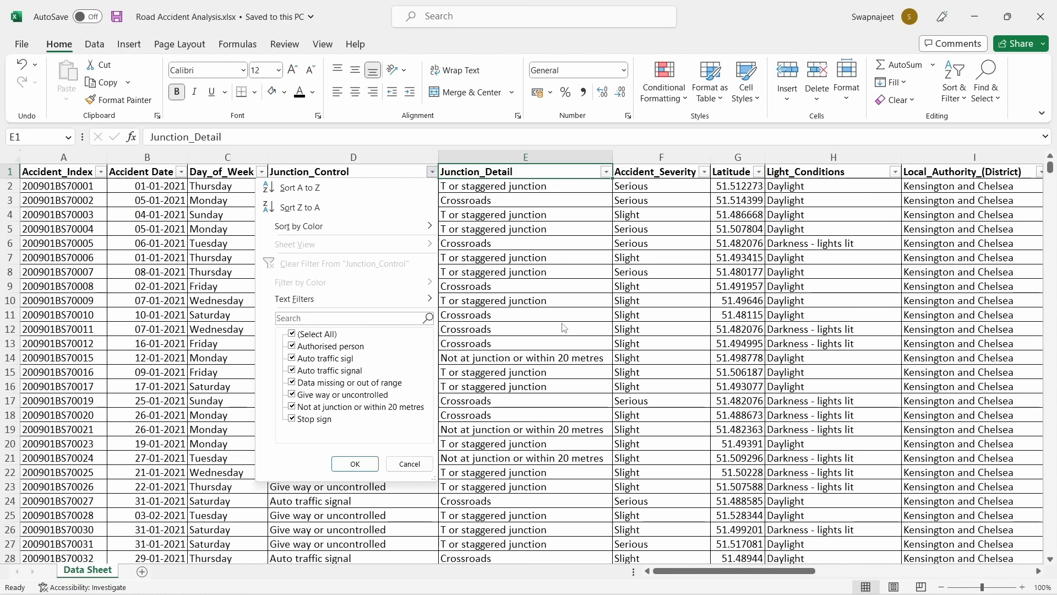
{"action": "left_click", "coordinate": [550, 279]}
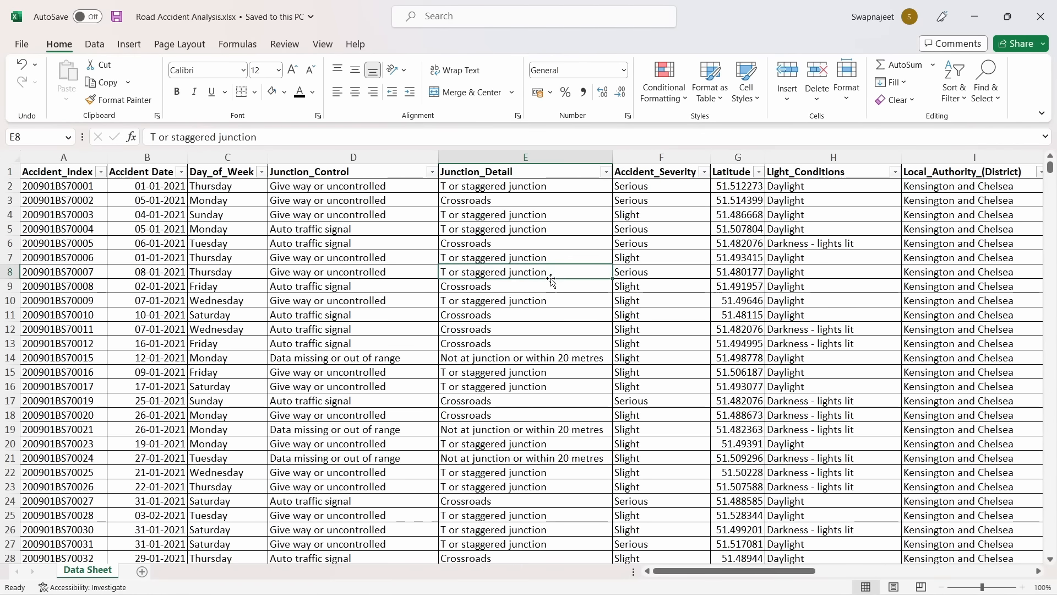
Review the distinct values in the Accident_Severity column's filter list for misspellings
{"action": "left_click", "coordinate": [704, 172]}
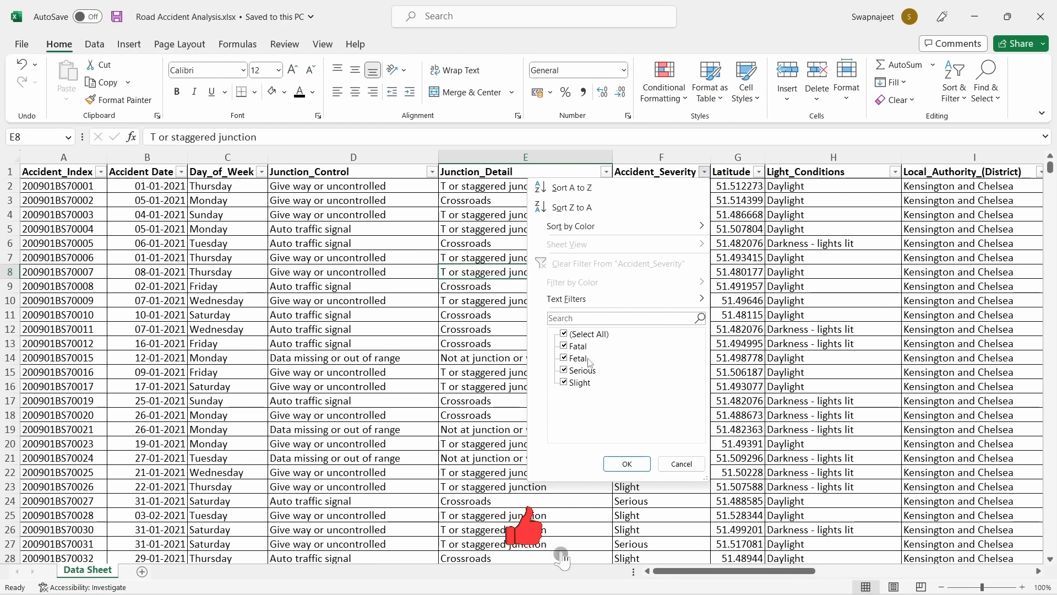
{"action": "left_click", "coordinate": [775, 331]}
{"action": "left_click", "coordinate": [681, 228]}
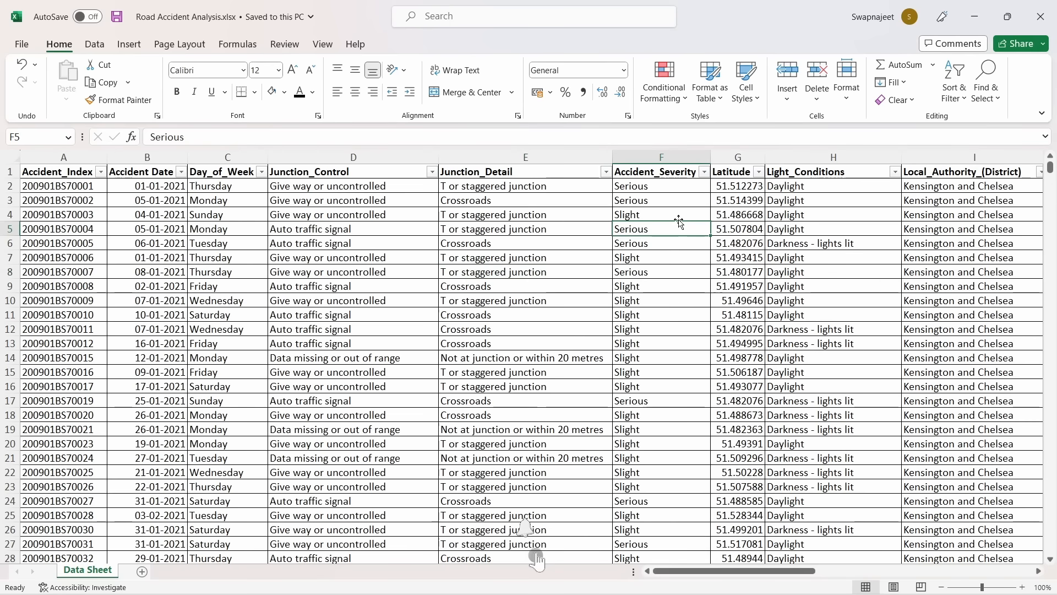
Replace every "Fetal" with "Fatal" throughout the Accident_Severity column using Find and Replace
{"action": "left_click", "coordinate": [647, 176]}
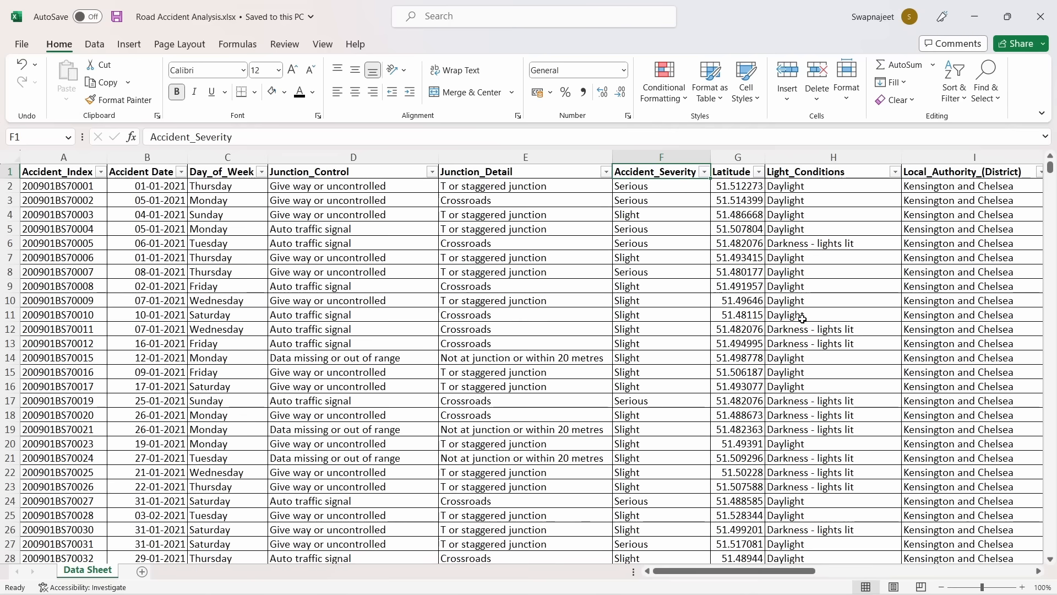
{"action": "key", "text": "ctrl+shift+Down"}
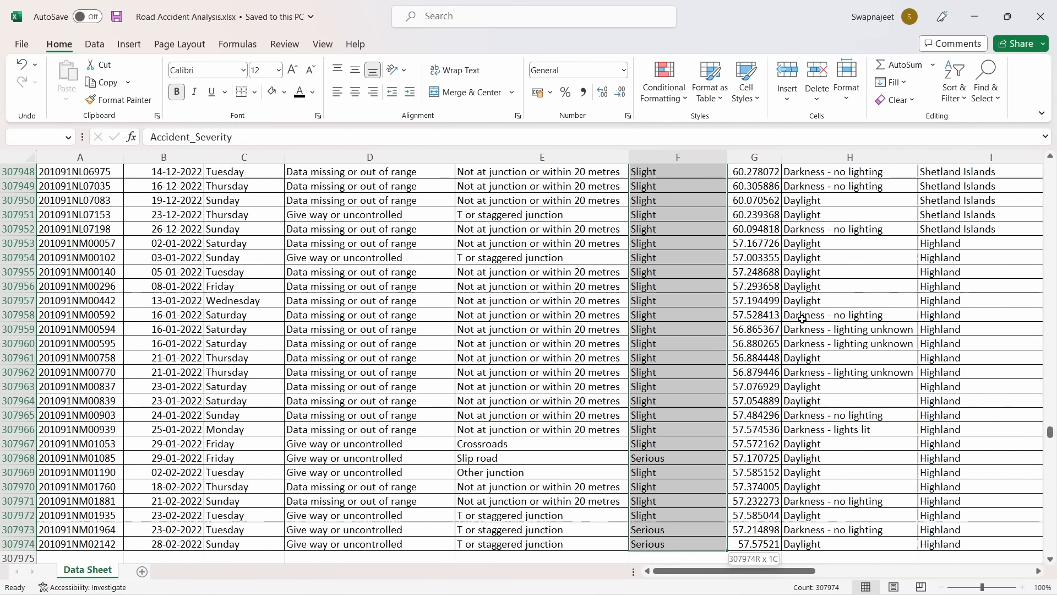
{"action": "scroll", "coordinate": [899, 494], "scroll_direction": "down", "scroll_amount": 2}
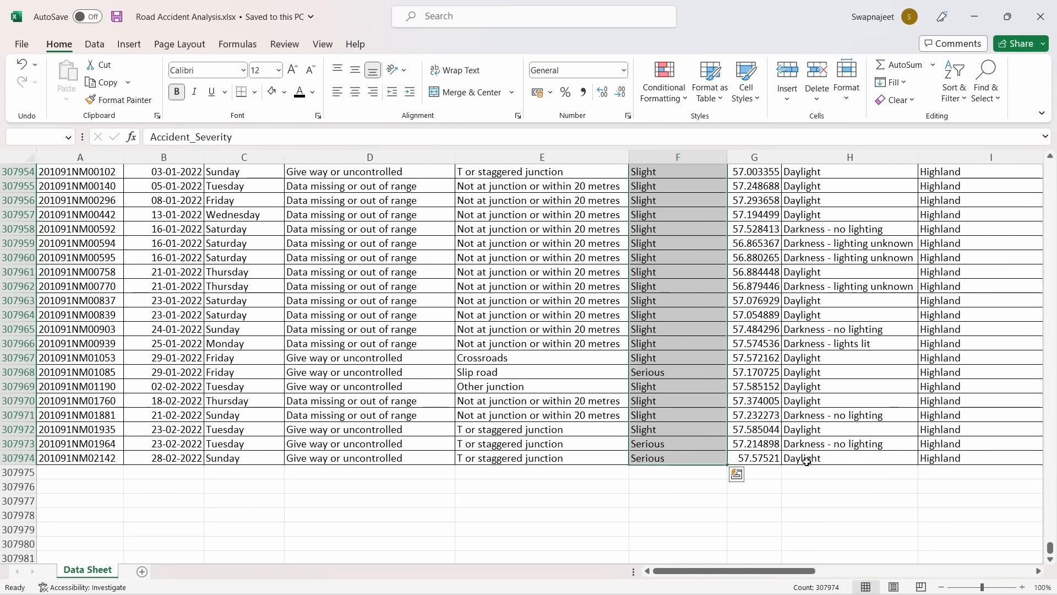
{"action": "scroll", "coordinate": [808, 462], "scroll_direction": "up", "scroll_amount": 2}
{"action": "left_click_drag", "start_coordinate": [1050, 547], "coordinate": [1047, 165]}
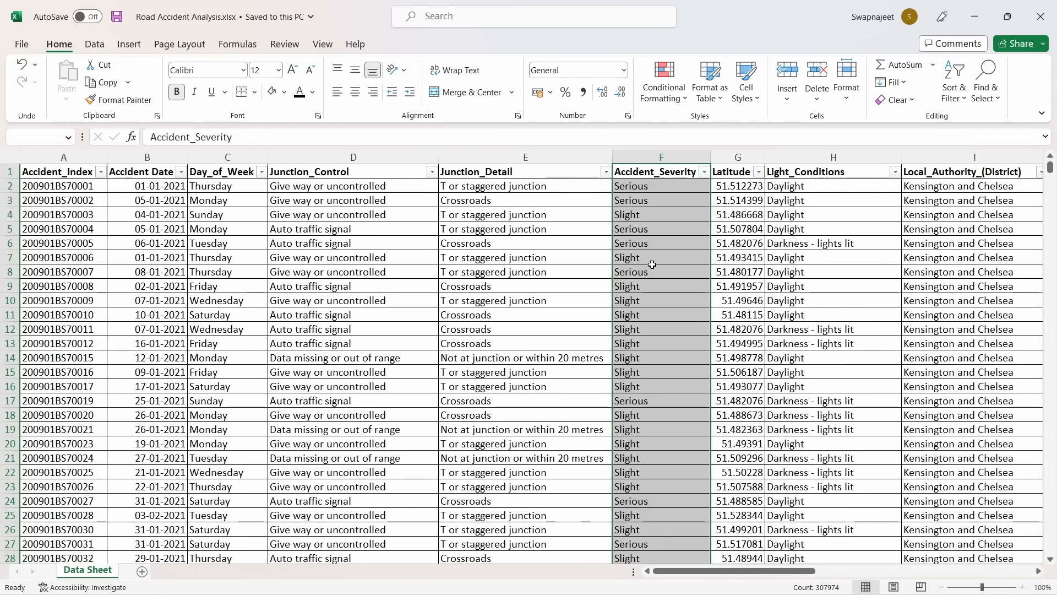
{"action": "key", "text": "ctrl+f"}
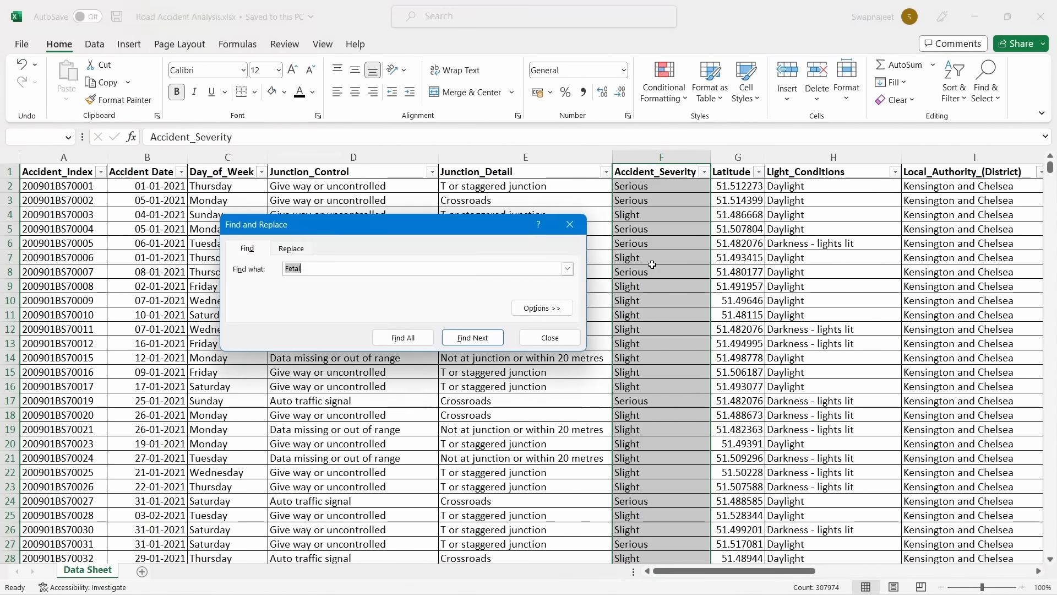
{"action": "left_click", "coordinate": [292, 248]}
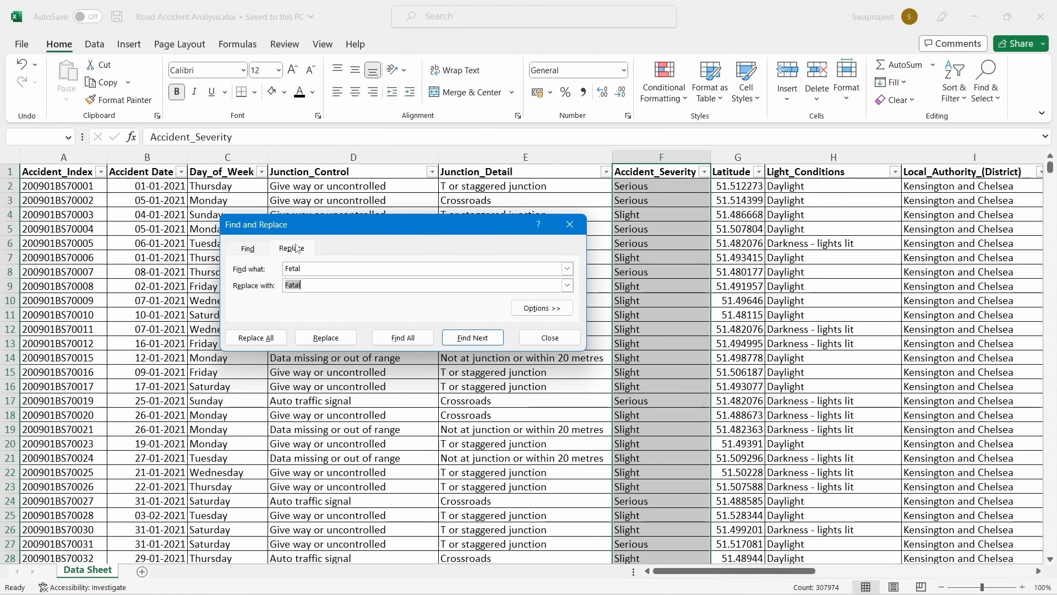
{"action": "left_click", "coordinate": [320, 267]}
{"action": "double_click", "coordinate": [295, 269]}
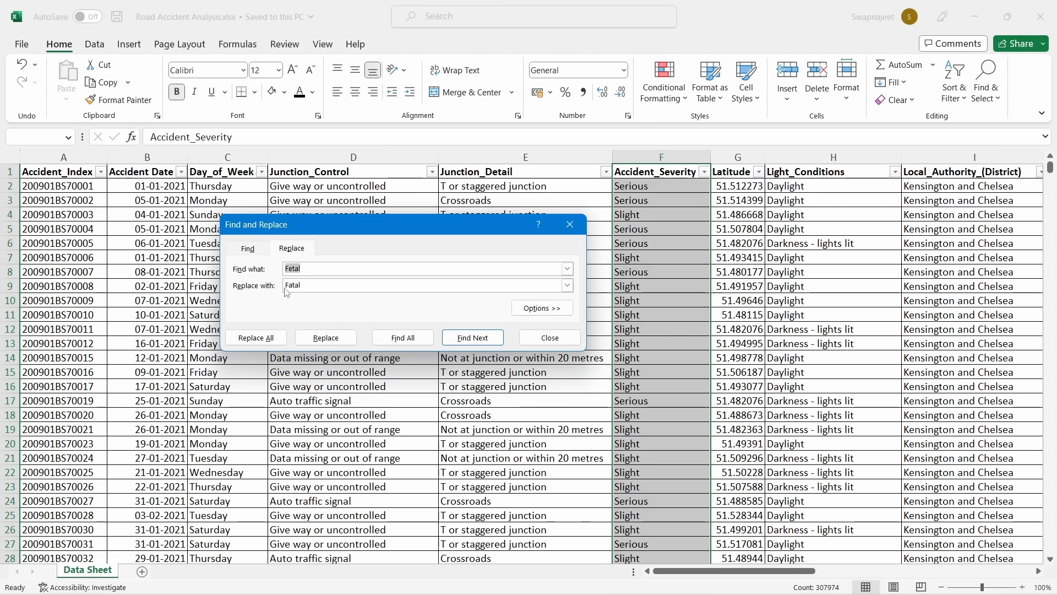
{"action": "left_click", "coordinate": [309, 269]}
{"action": "left_click_drag", "start_coordinate": [309, 288], "coordinate": [277, 288]}
{"action": "left_click", "coordinate": [270, 338]}
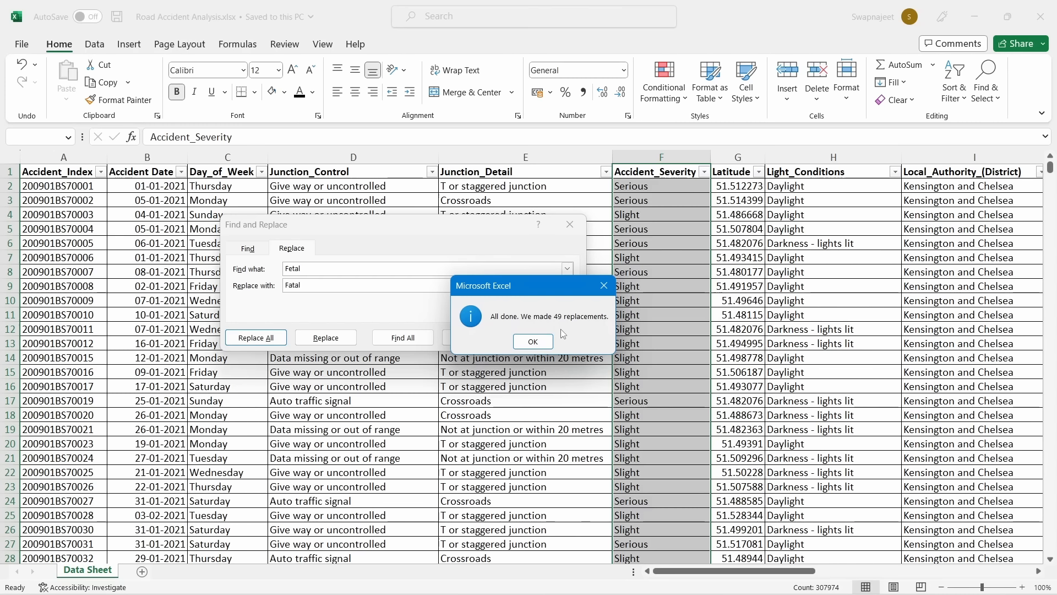
{"action": "left_click", "coordinate": [543, 343]}
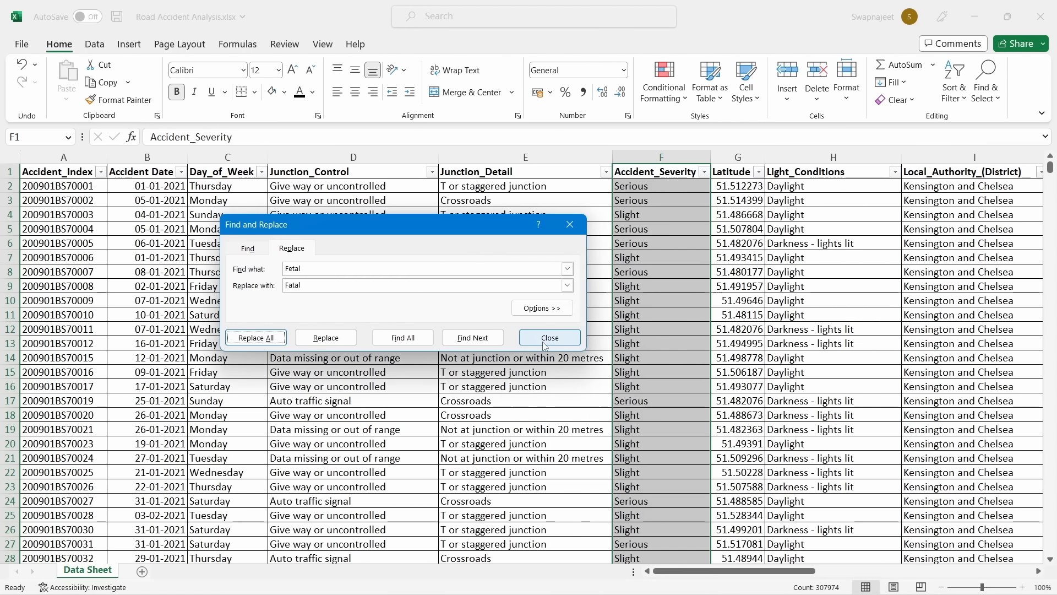
{"action": "left_click", "coordinate": [545, 338]}
{"action": "left_click", "coordinate": [720, 213]}
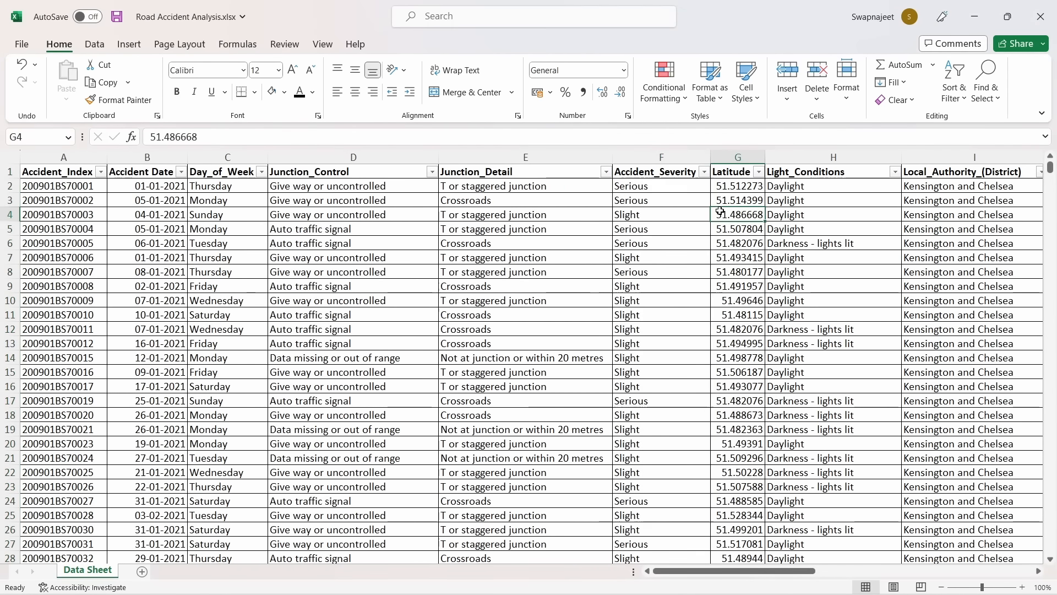
Recheck the distinct values in the Accident_Severity filter list, leaving all selected, and save the workbook
{"action": "left_click", "coordinate": [705, 172]}
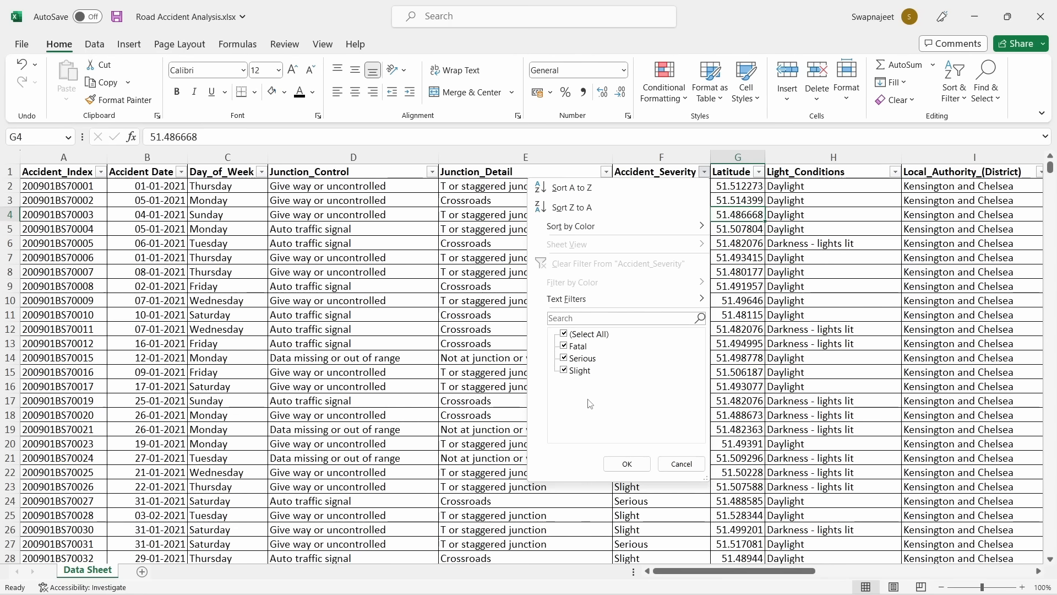
{"action": "left_click", "coordinate": [630, 467]}
{"action": "left_click", "coordinate": [545, 371]}
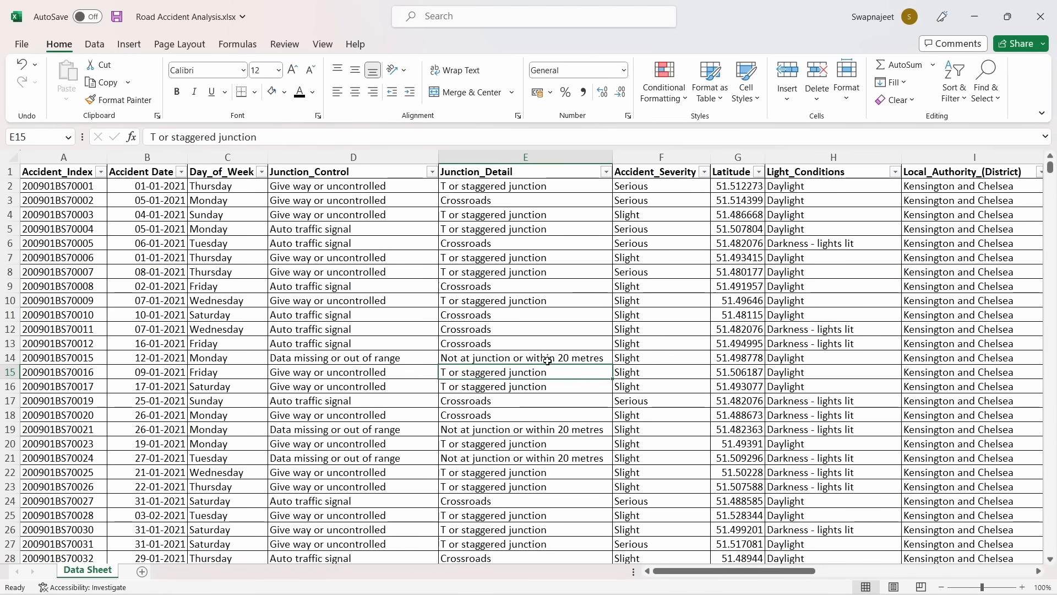
{"action": "left_click", "coordinate": [674, 177]}
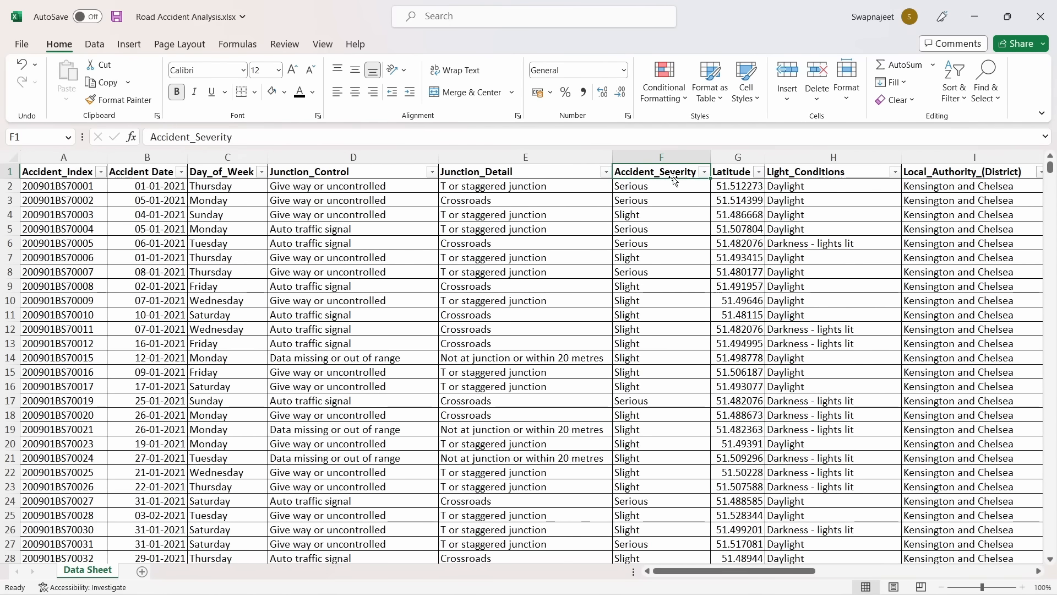
{"action": "left_click", "coordinate": [116, 17]}
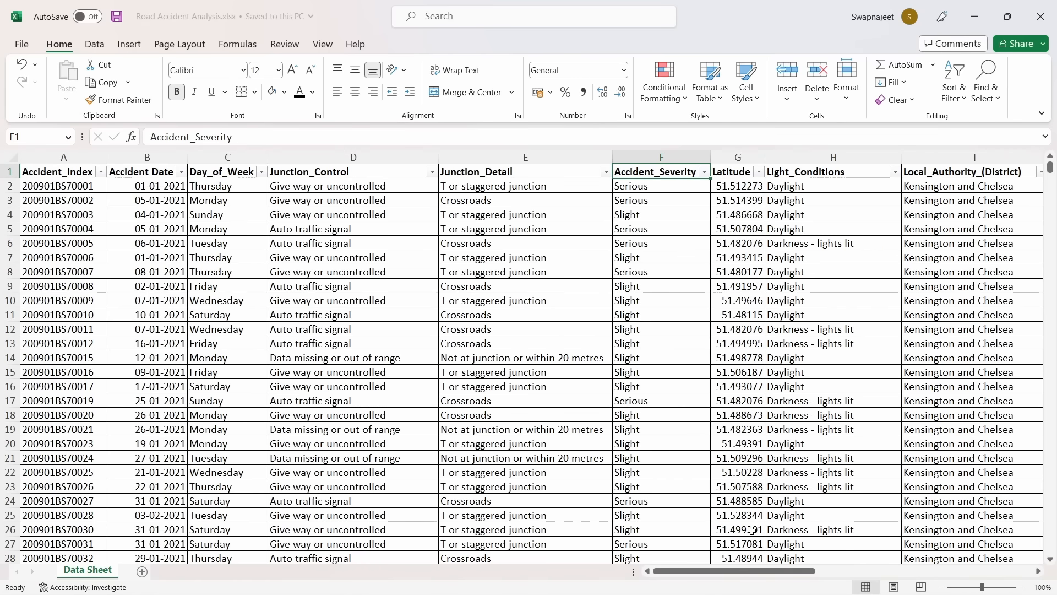
Review the distinct lighting values in the Light_Conditions column's filter list
{"action": "left_click_drag", "start_coordinate": [761, 573], "coordinate": [834, 574]}
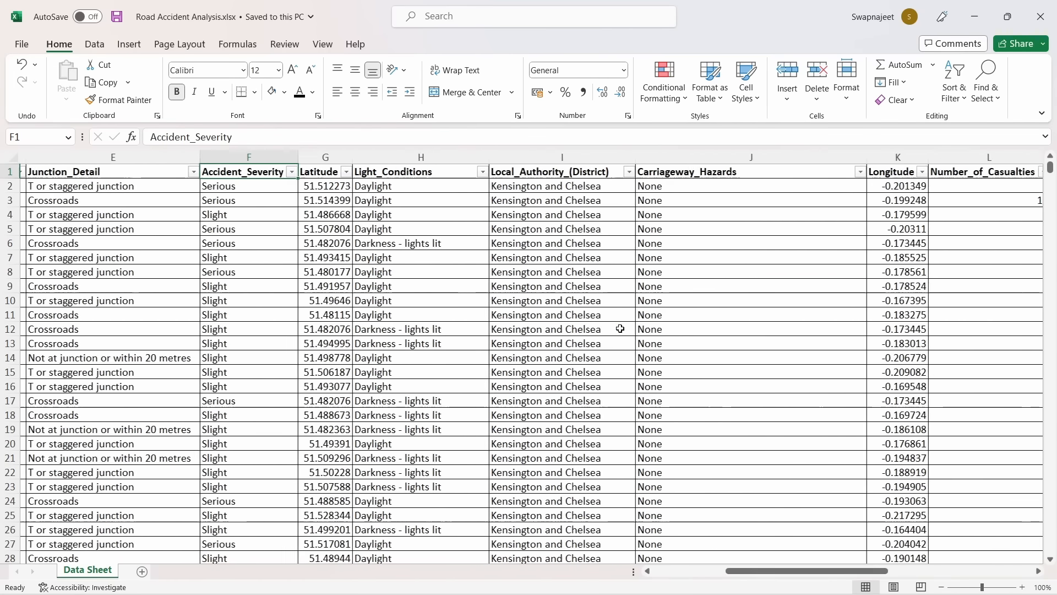
{"action": "left_click", "coordinate": [477, 172]}
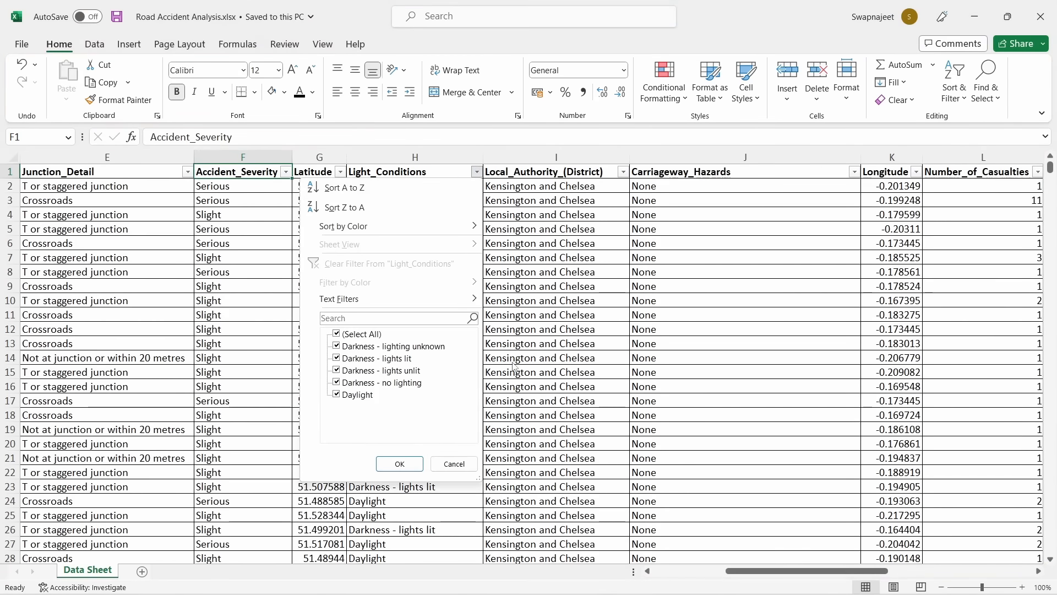
{"action": "left_click", "coordinate": [621, 312]}
{"action": "left_click_drag", "start_coordinate": [811, 571], "coordinate": [738, 571]}
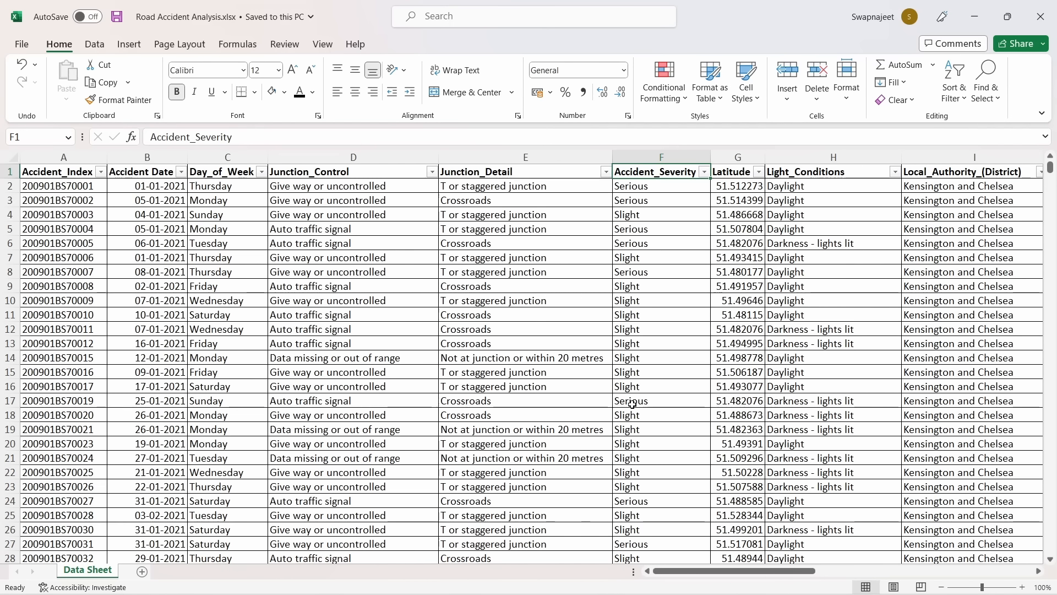
Insert a new column before Day_of_Week and give it the heading "Month"
{"action": "left_click", "coordinate": [517, 330]}
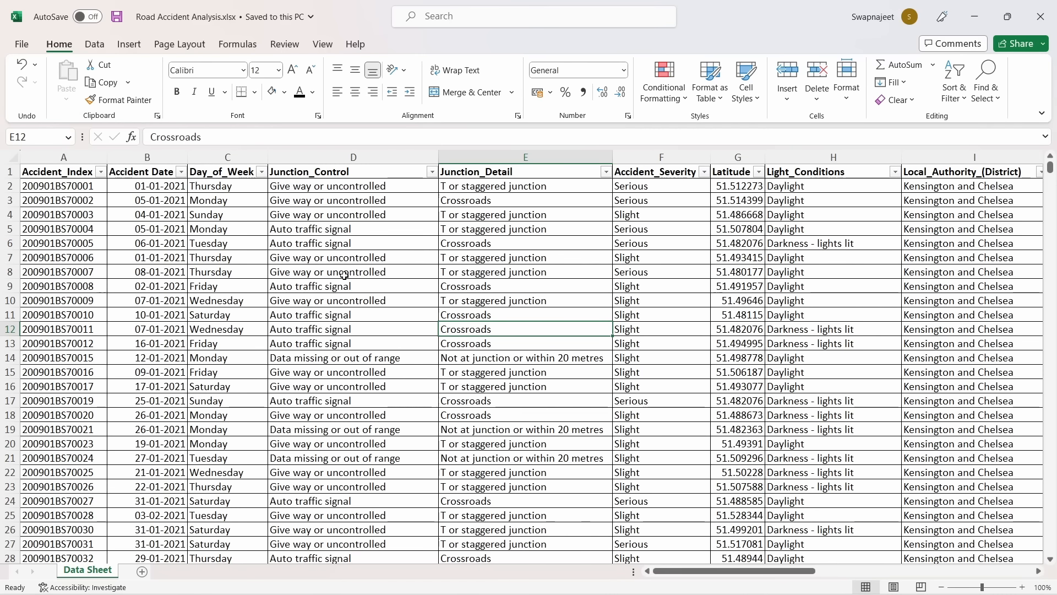
{"action": "left_click", "coordinate": [327, 244]}
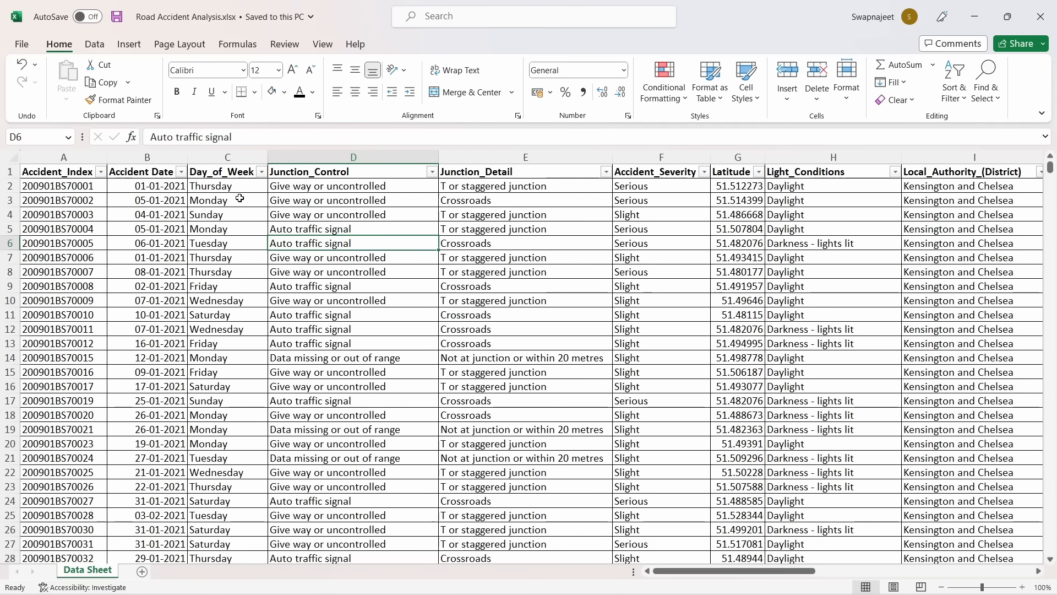
{"action": "left_click", "coordinate": [225, 154]}
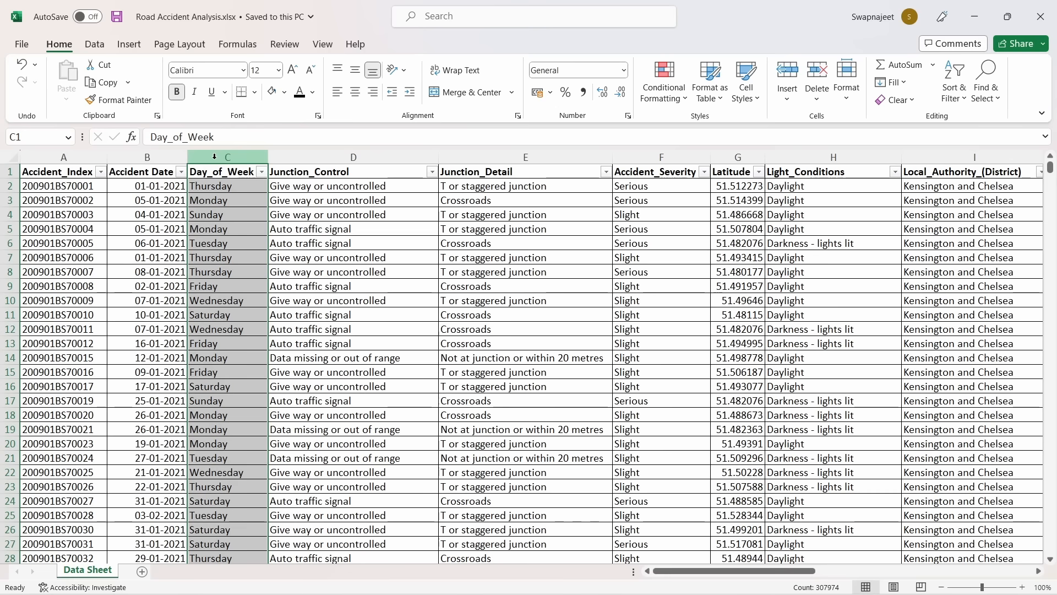
{"action": "right_click", "coordinate": [216, 163]}
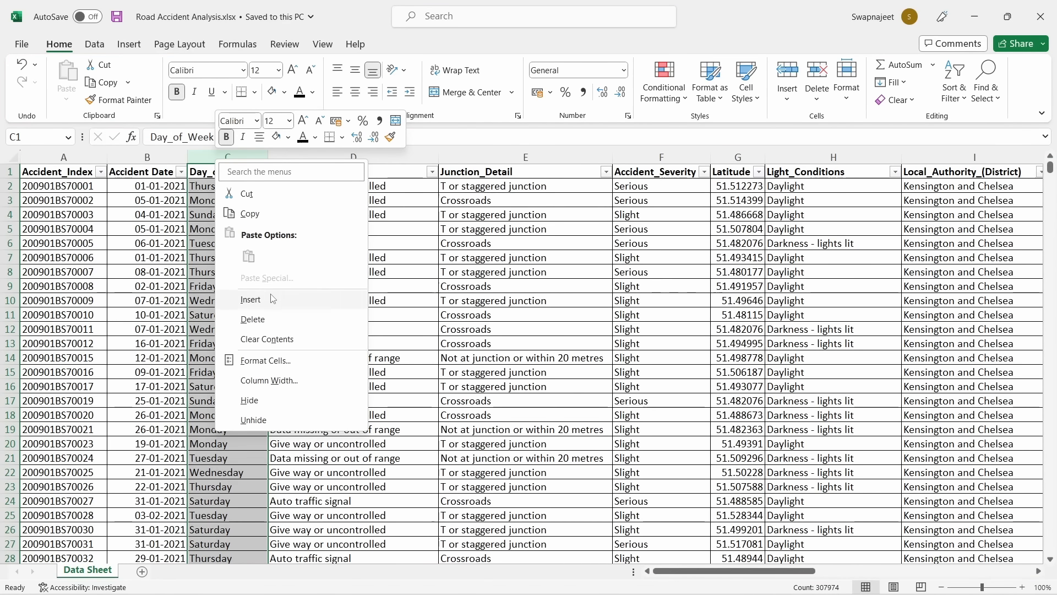
{"action": "left_click", "coordinate": [254, 299]}
{"action": "left_click", "coordinate": [219, 214]}
{"action": "left_click", "coordinate": [220, 174]}
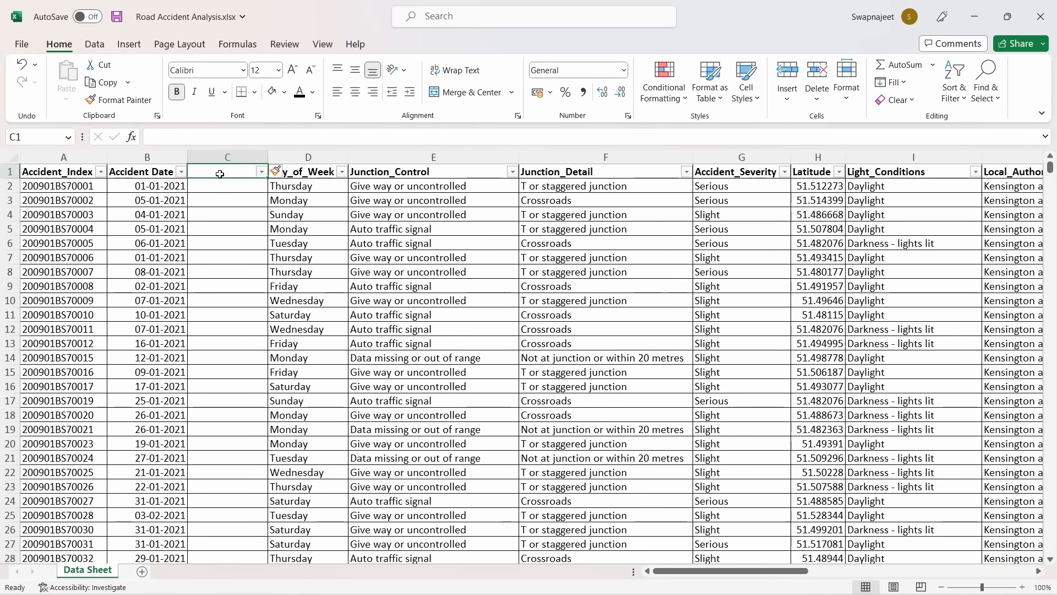
{"action": "type", "text": "Month"}
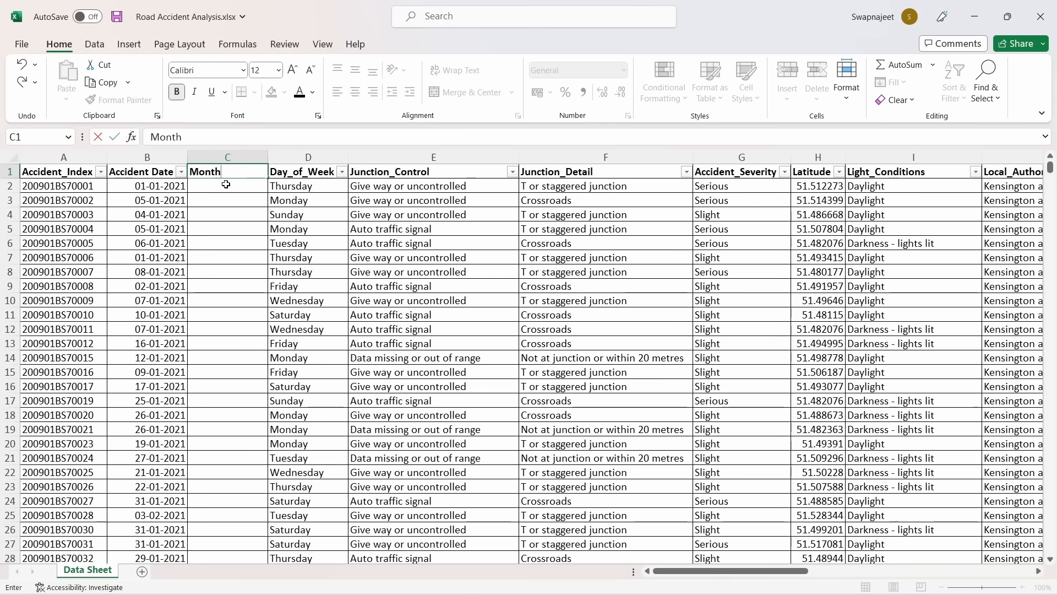
{"action": "key", "text": "Return"}
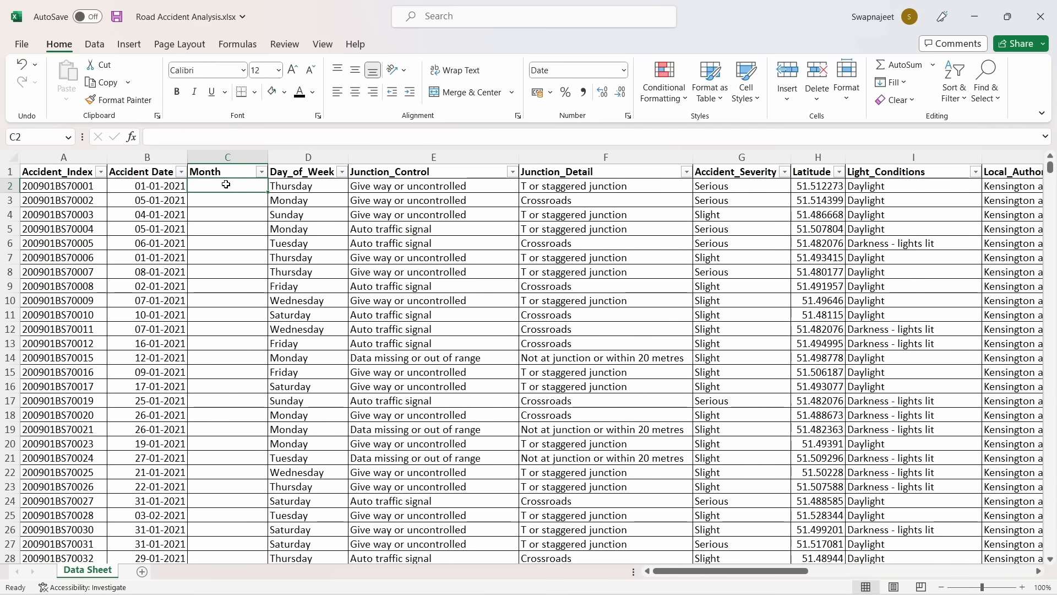
Enter the formula =TEXT(B2,"mmm") in C2 to extract the abbreviated month from the accident date
{"action": "type", "text": "=tex"}
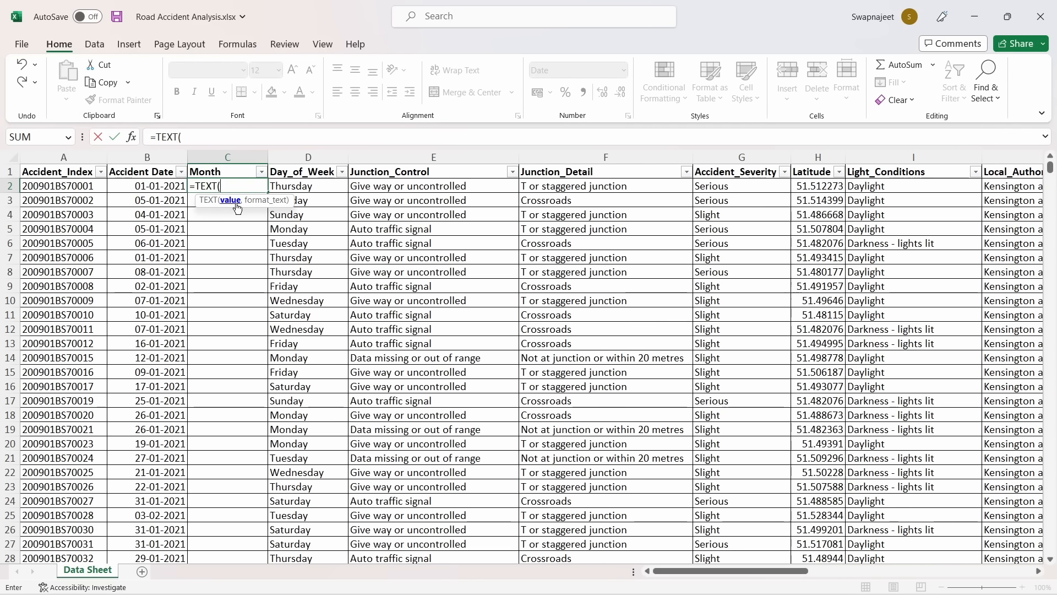
{"action": "left_click", "coordinate": [152, 188]}
{"action": "type", "text": ","}
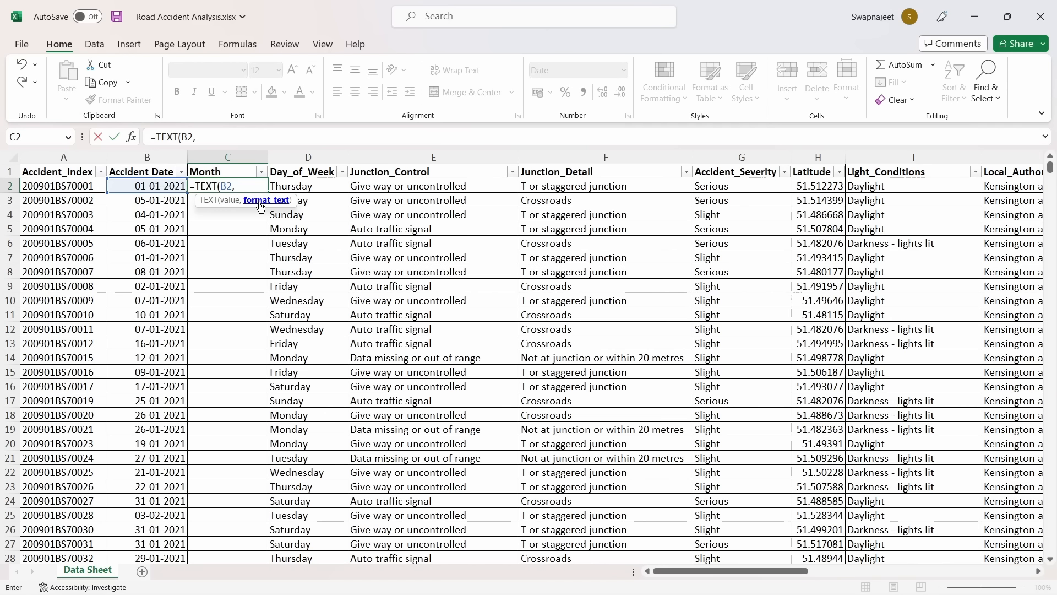
{"action": "type", "text": "\""}
{"action": "type", "text": "mmm"}
{"action": "type", "text": "\")"}
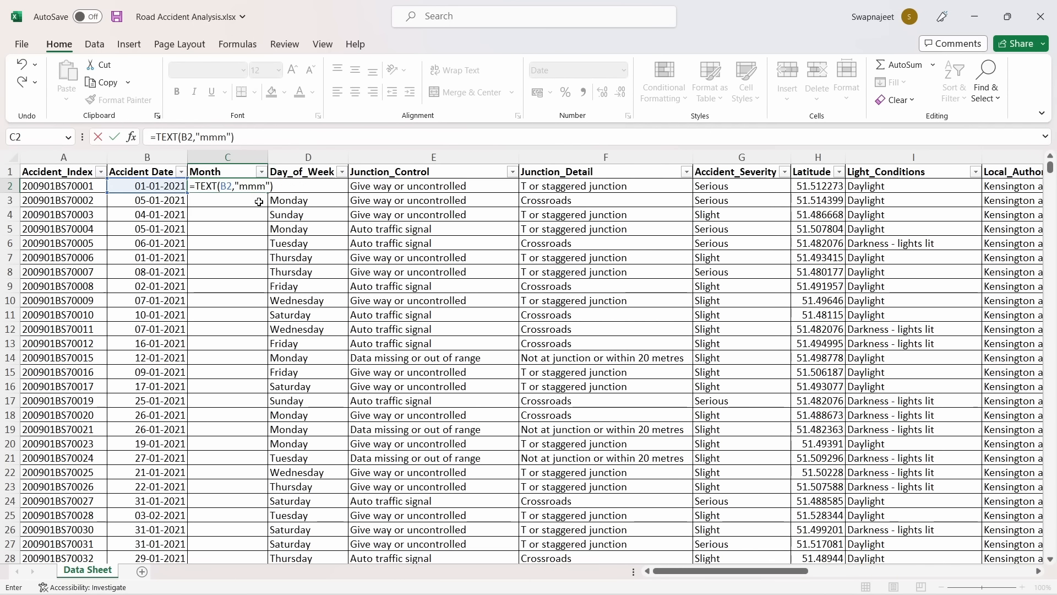
{"action": "key", "text": "ctrl+Return"}
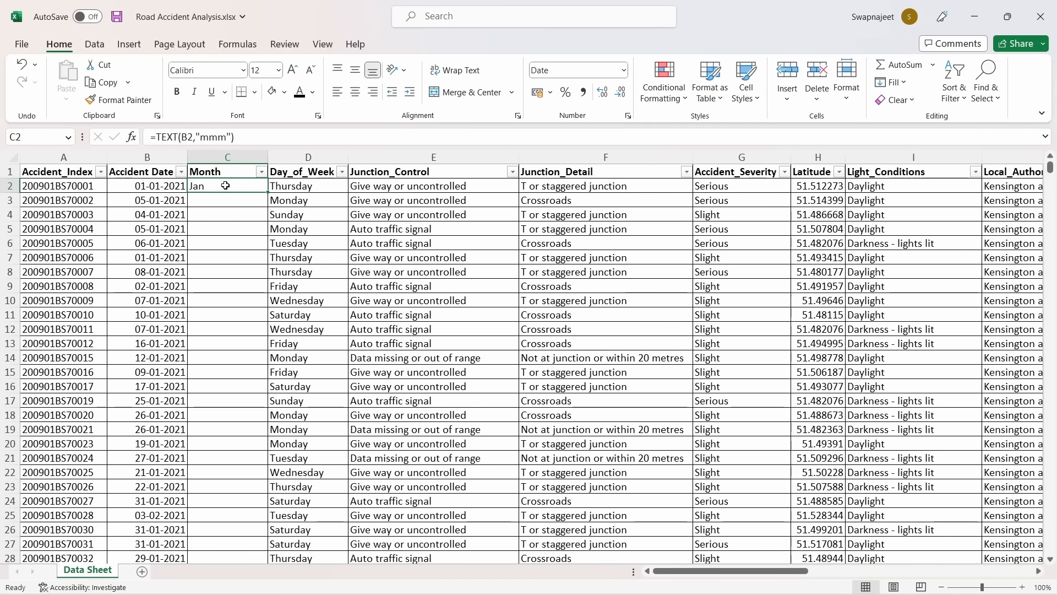
Fill the month formula from C2 down the whole Month column and check the results against the accident dates
{"action": "key", "text": "Left"}
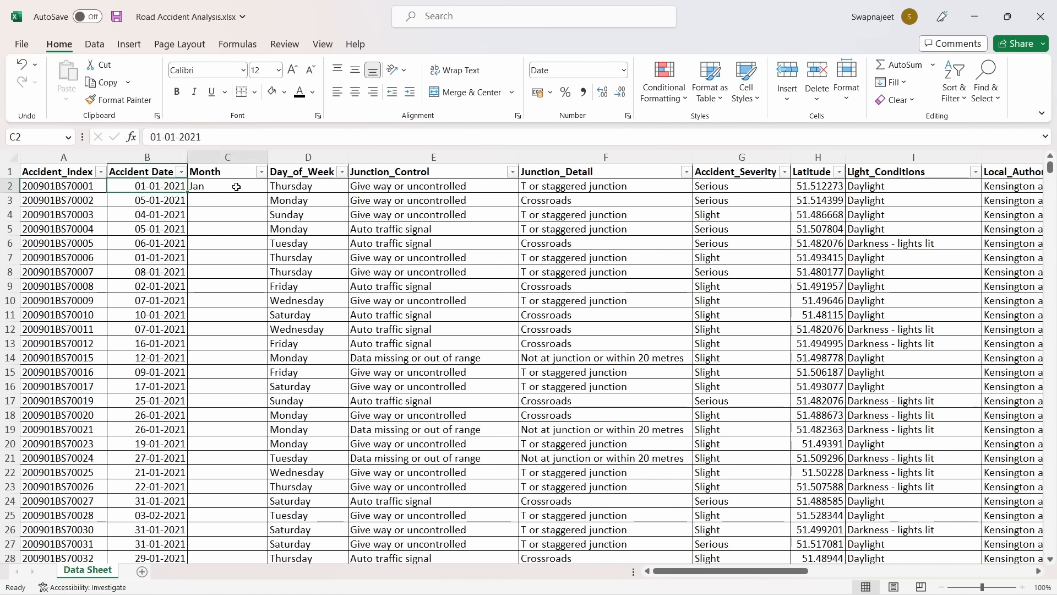
{"action": "left_click", "coordinate": [240, 187]}
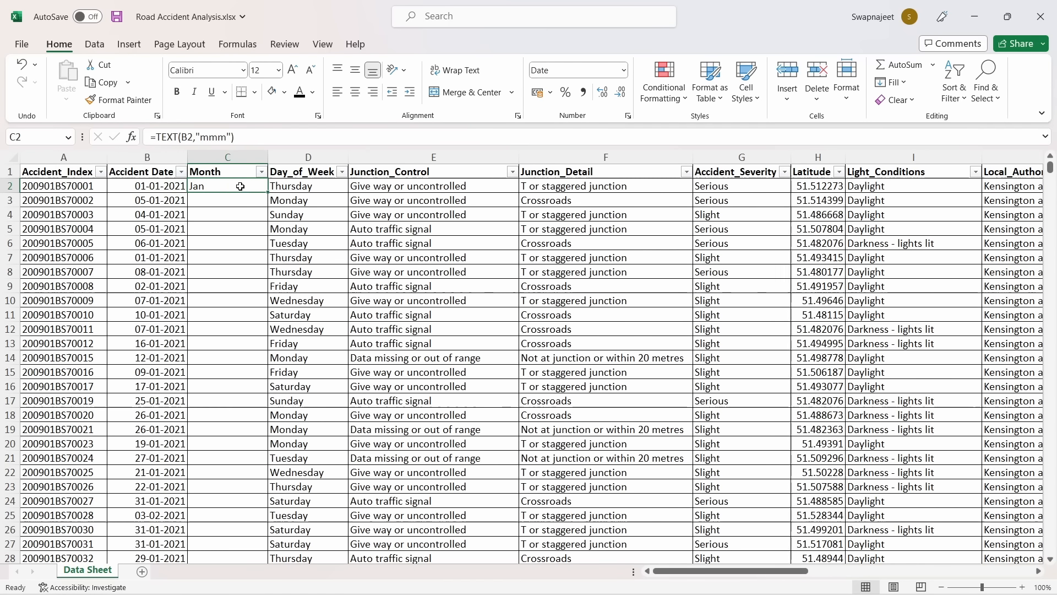
{"action": "double_click", "coordinate": [268, 193]}
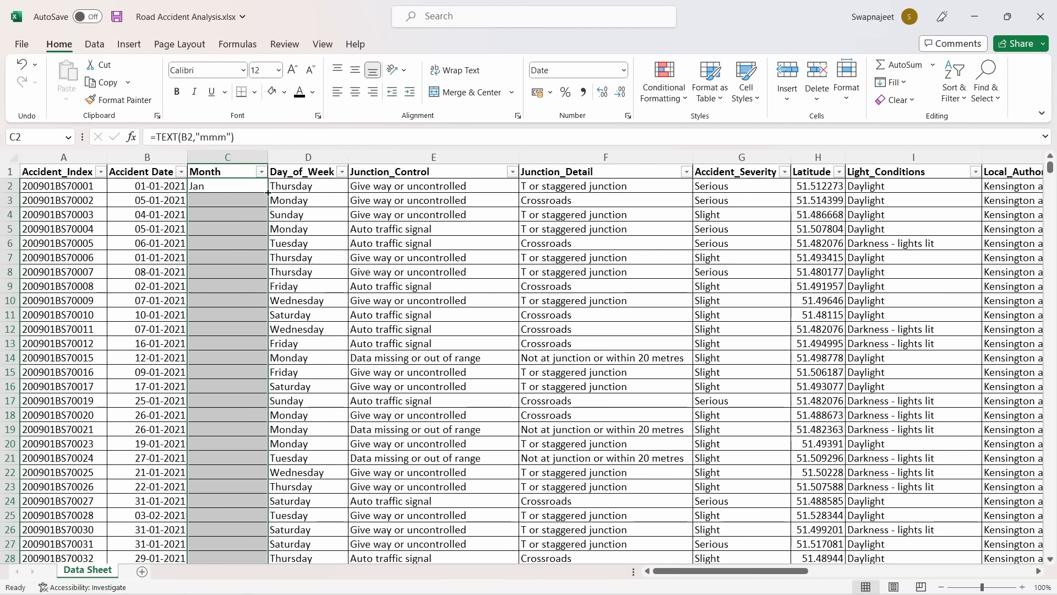
{"action": "left_click", "coordinate": [381, 329]}
{"action": "scroll", "coordinate": [330, 326], "scroll_direction": "down", "scroll_amount": 9}
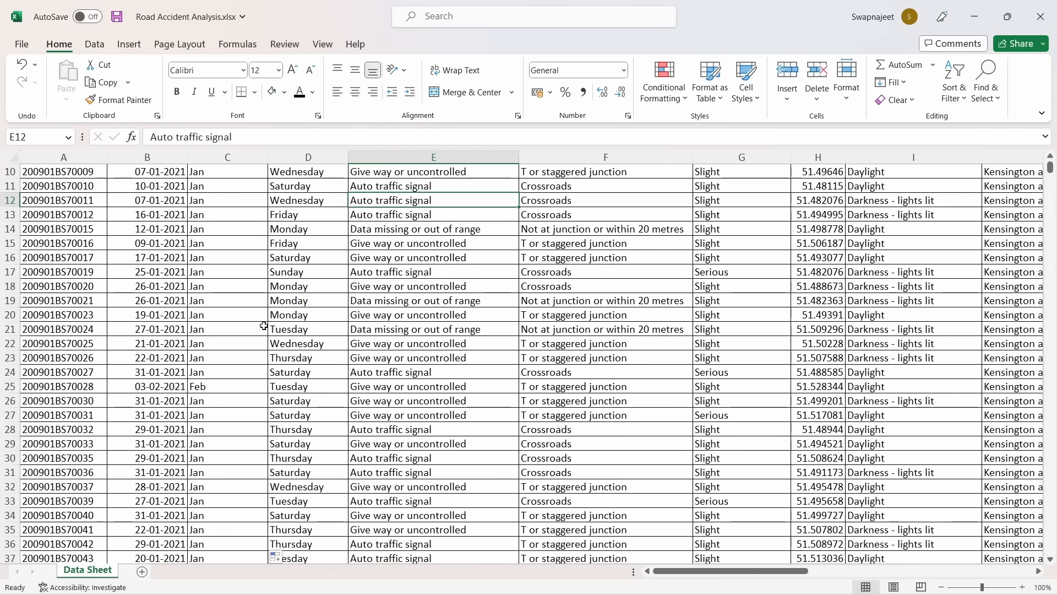
{"action": "scroll", "coordinate": [264, 326], "scroll_direction": "up", "scroll_amount": 9}
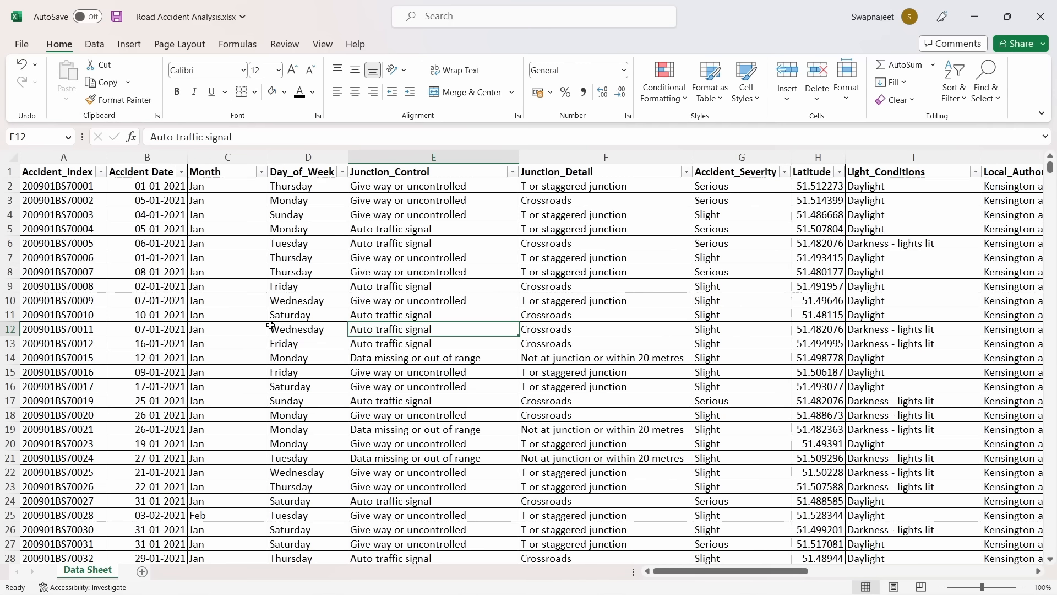
Insert a new column before Day_of_Week and give it the heading "Year"
{"action": "left_click", "coordinate": [172, 188]}
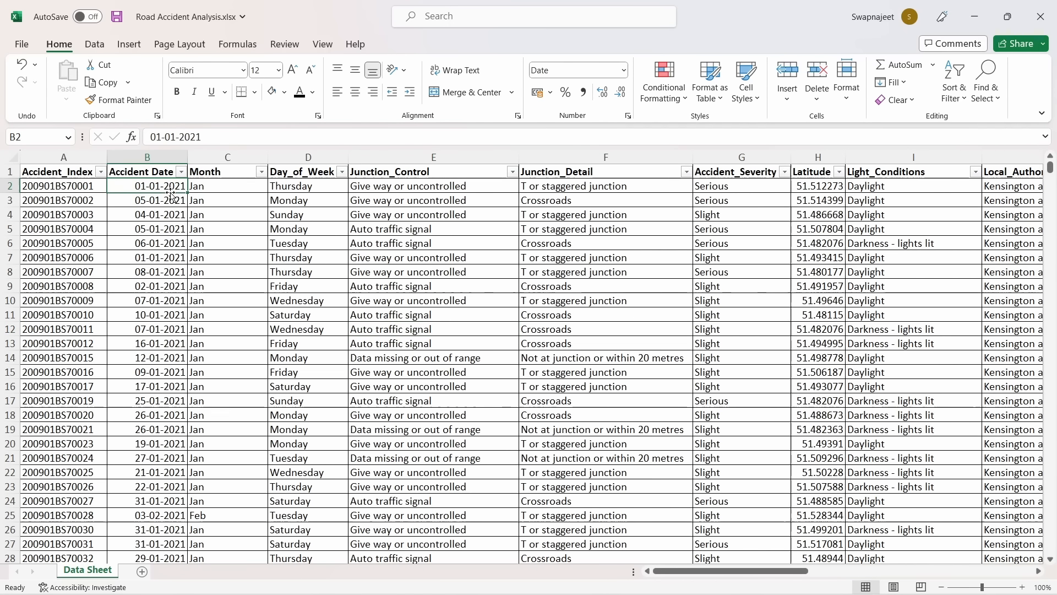
{"action": "left_click", "coordinate": [310, 159]}
{"action": "right_click", "coordinate": [311, 164]}
{"action": "left_click", "coordinate": [378, 300]}
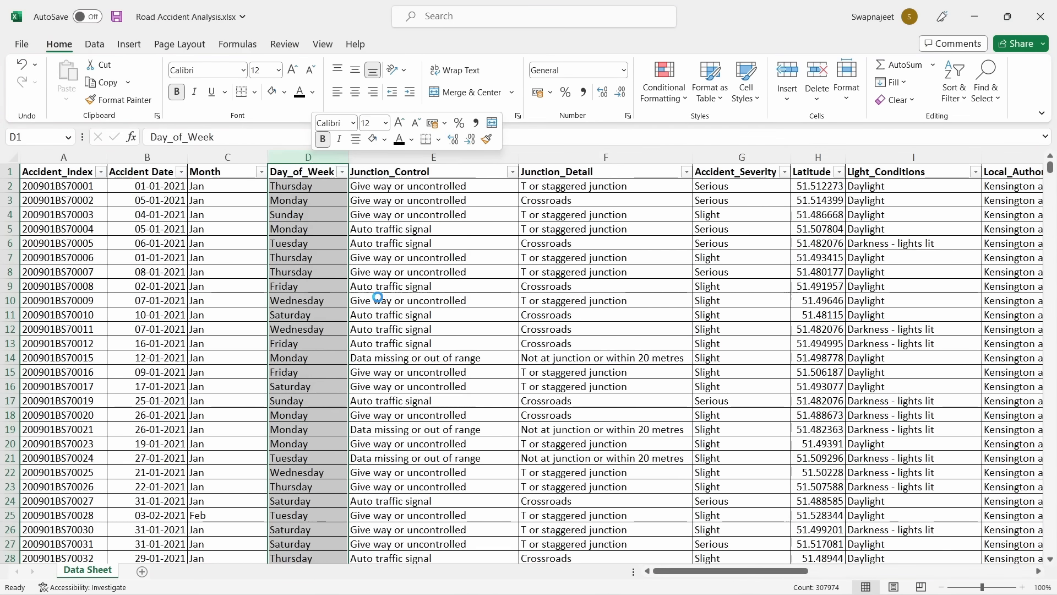
{"action": "type", "text": "Year"}
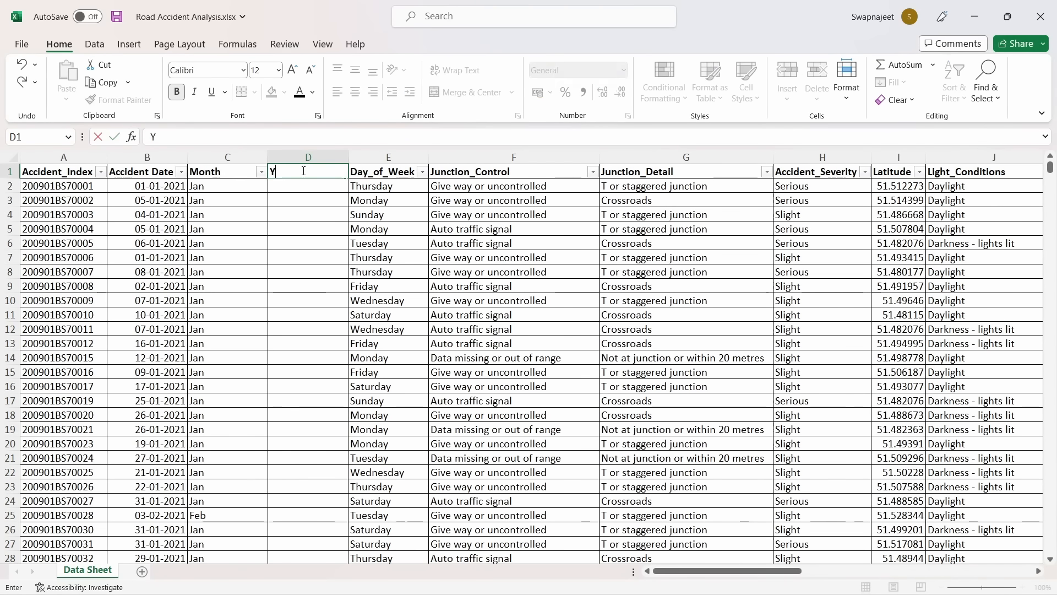
Enter the formula =TEXT(B2,"yyyy") in D2 to extract the four-digit year from the accident date
{"action": "left_click", "coordinate": [298, 192]}
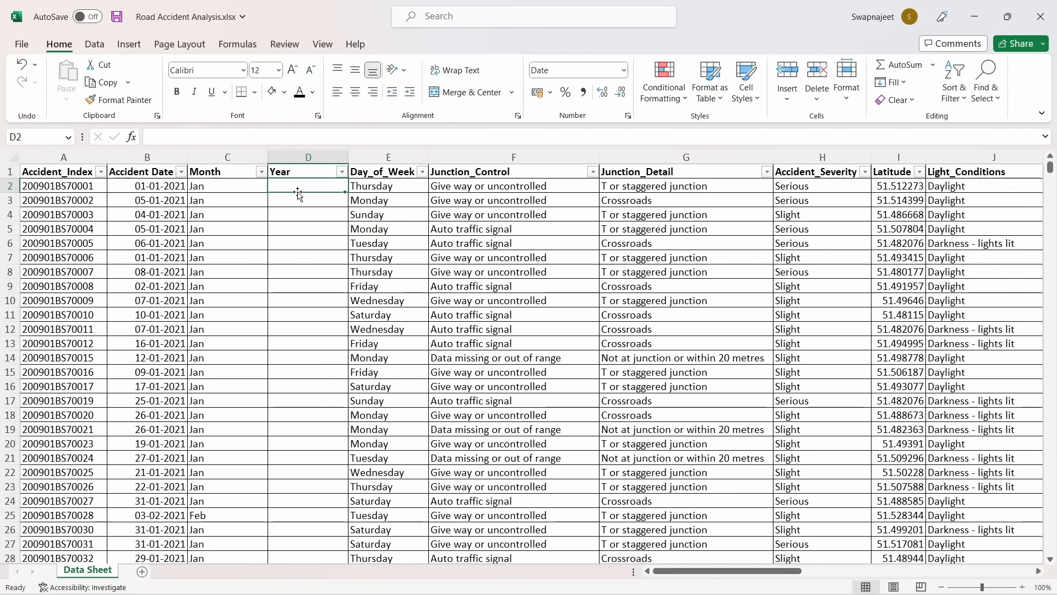
{"action": "type", "text": "=te"}
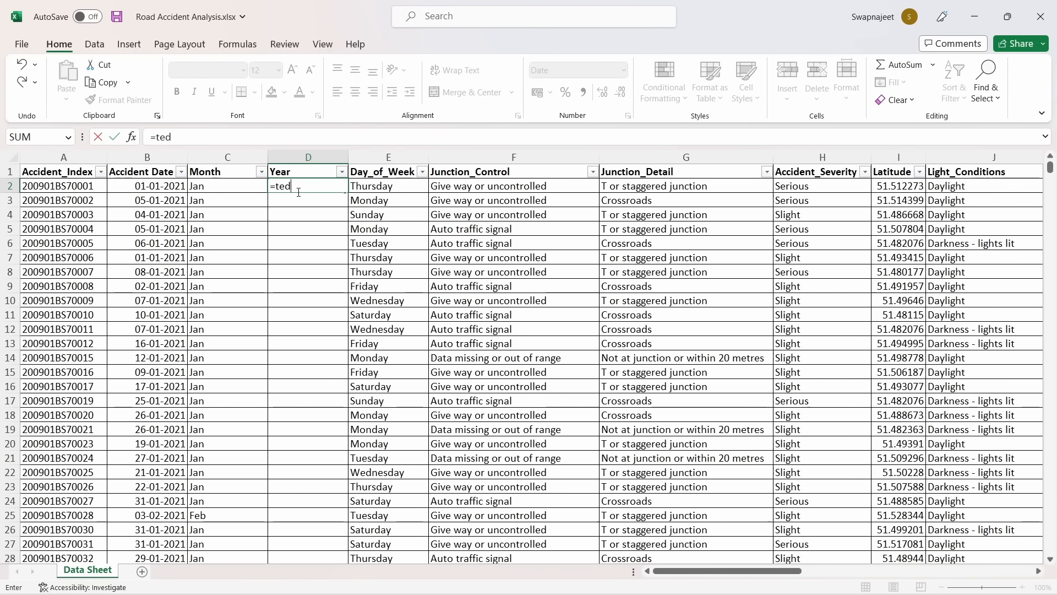
{"action": "key", "text": "Tab"}
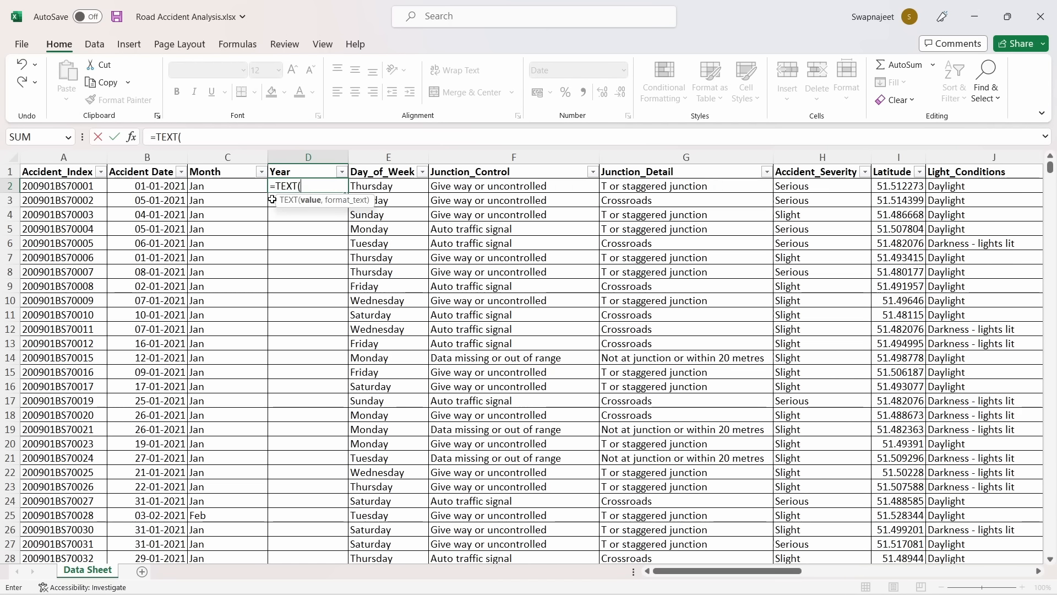
{"action": "left_click", "coordinate": [167, 188]}
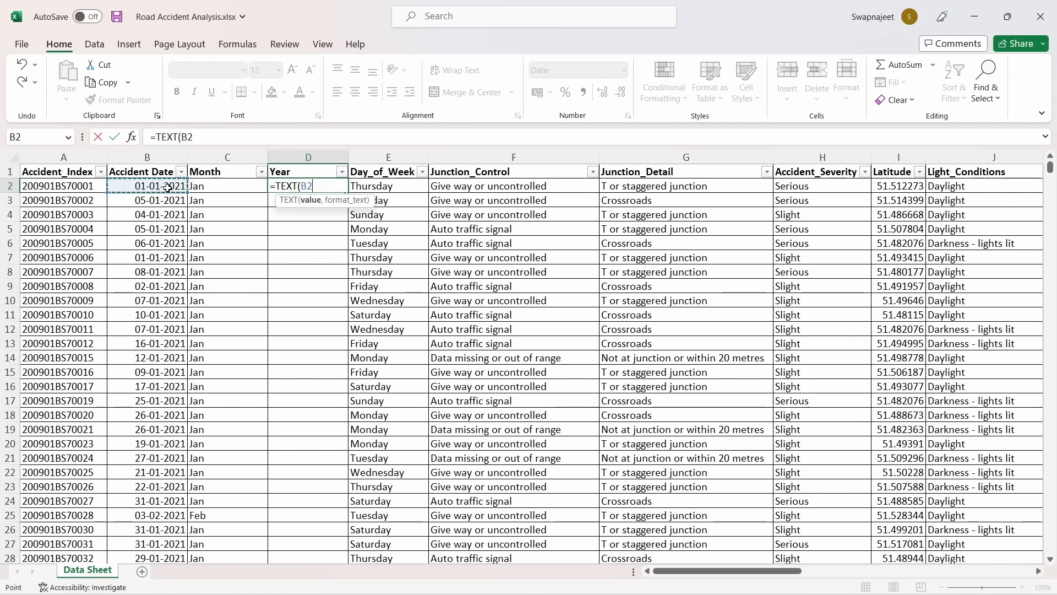
{"action": "type", "text": ","}
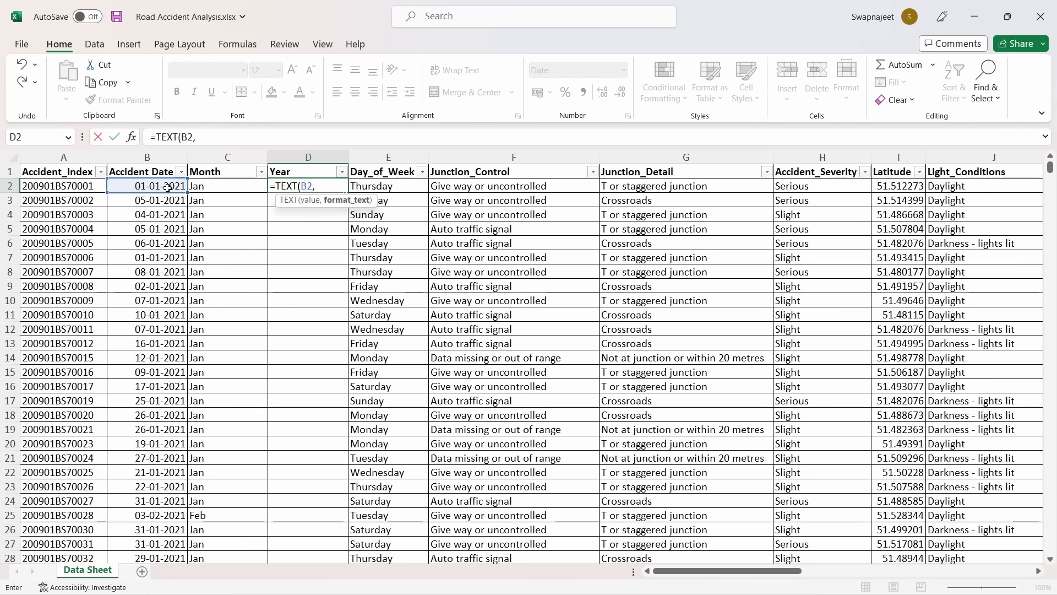
{"action": "type", "text": "\"yyyy"}
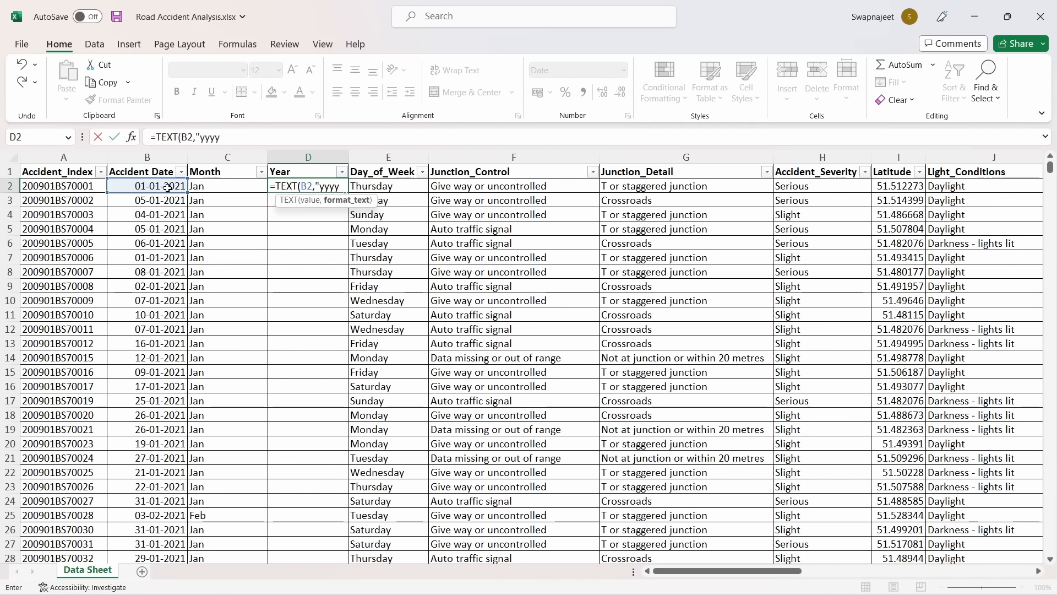
{"action": "type", "text": "\")"}
{"action": "key", "text": "Return"}
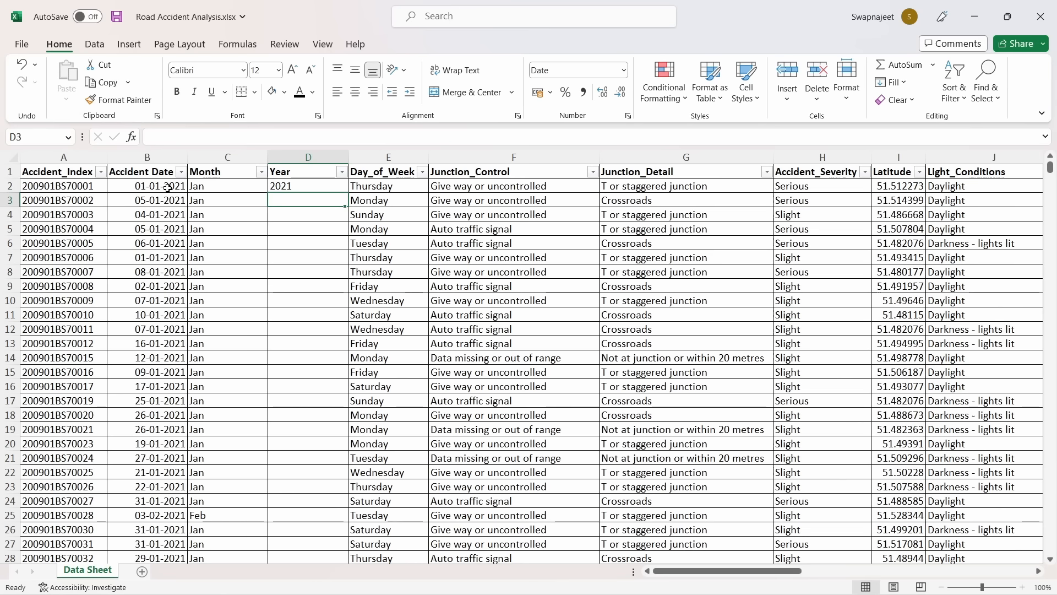
Fill the year formula from D2 down the whole Year column and check the rows below
{"action": "left_click", "coordinate": [328, 188]}
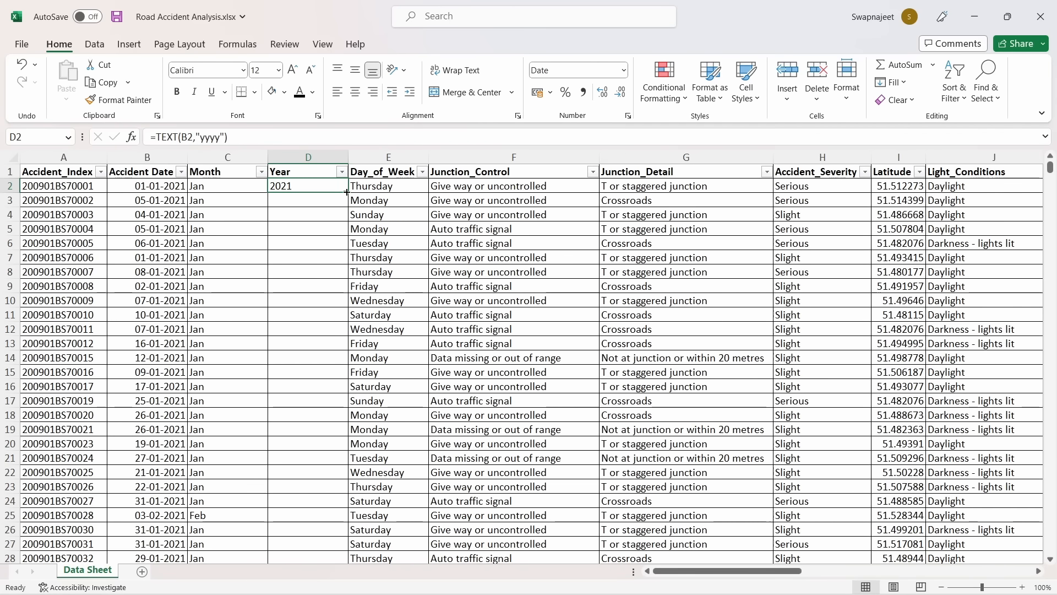
{"action": "double_click", "coordinate": [347, 192]}
{"action": "left_click", "coordinate": [471, 345]}
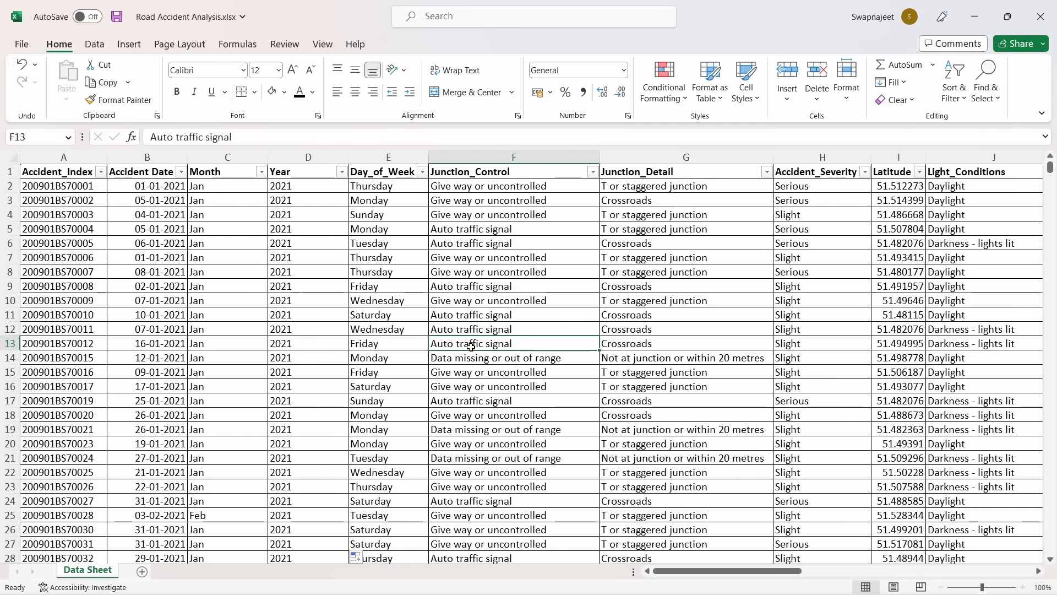
{"action": "scroll", "coordinate": [471, 346], "scroll_direction": "down", "scroll_amount": 10}
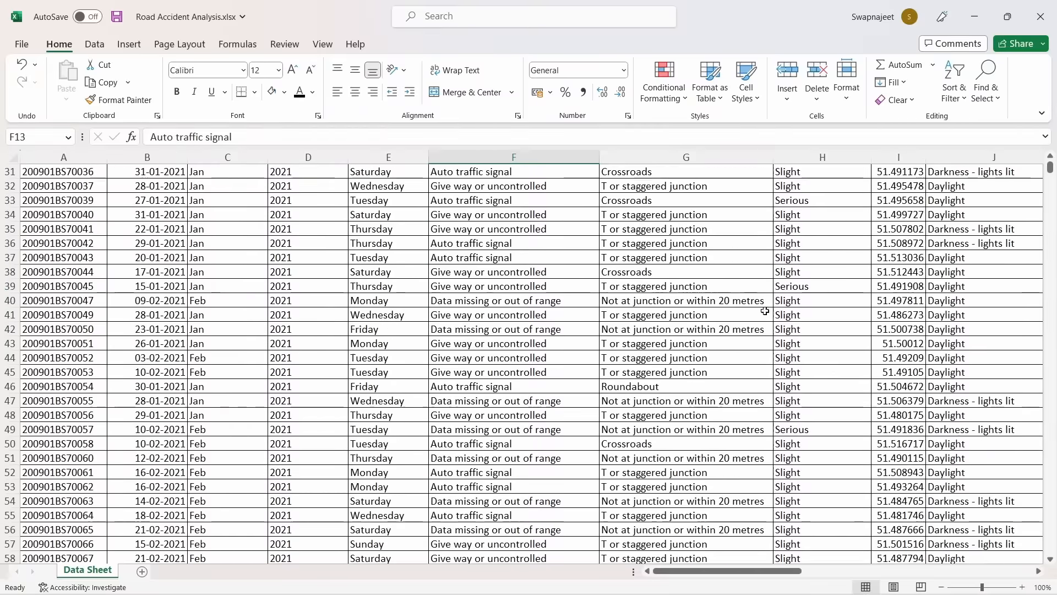
{"action": "left_click_drag", "start_coordinate": [1051, 168], "coordinate": [1053, 132]}
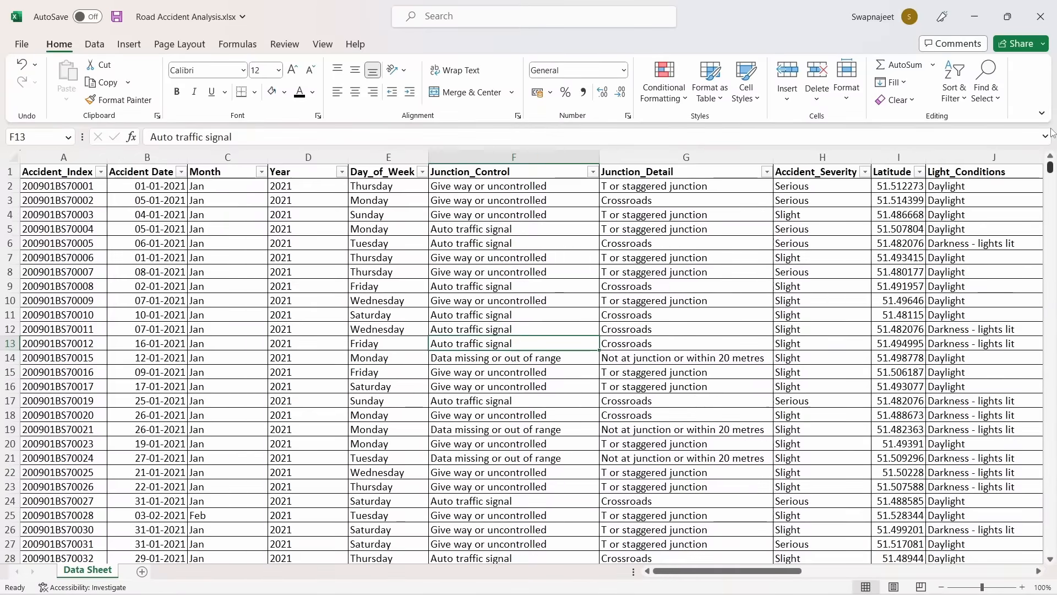
Review the distinct values in the filter lists of the Month and Year columns
{"action": "left_click", "coordinate": [261, 172]}
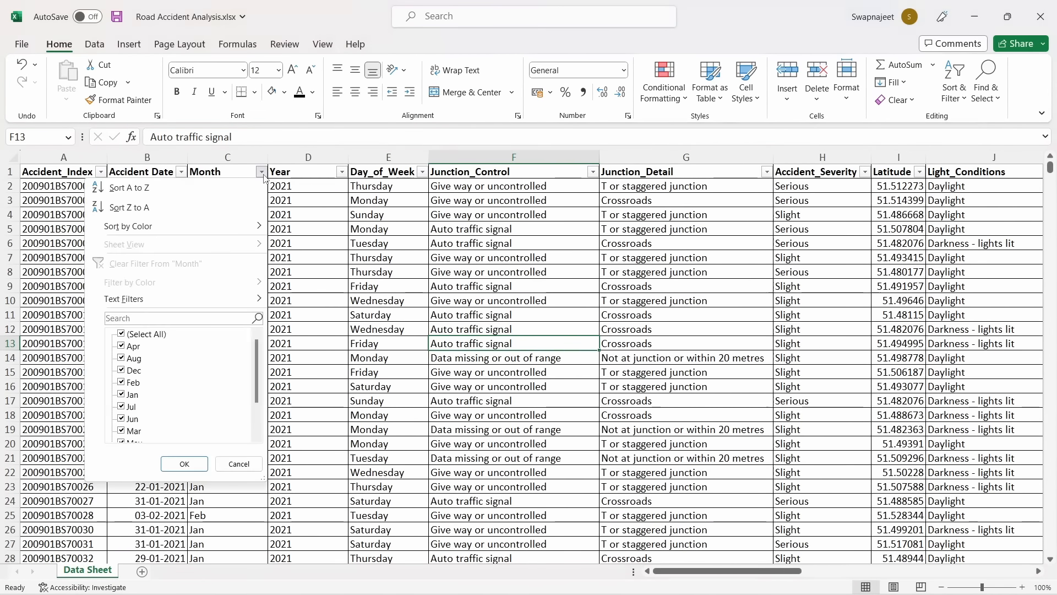
{"action": "left_click_drag", "start_coordinate": [259, 366], "coordinate": [268, 328]}
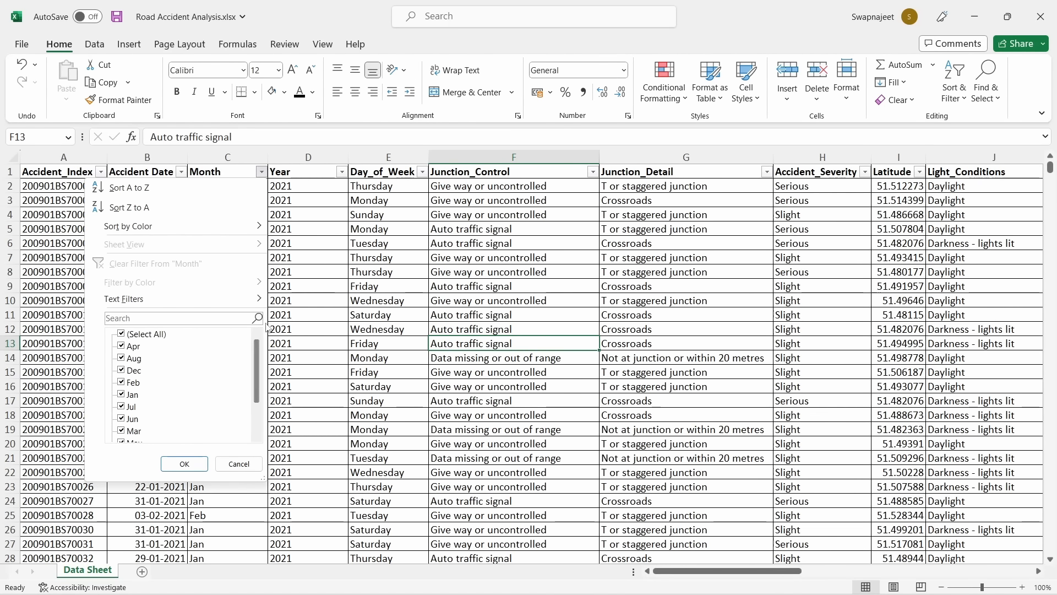
{"action": "left_click", "coordinate": [345, 184]}
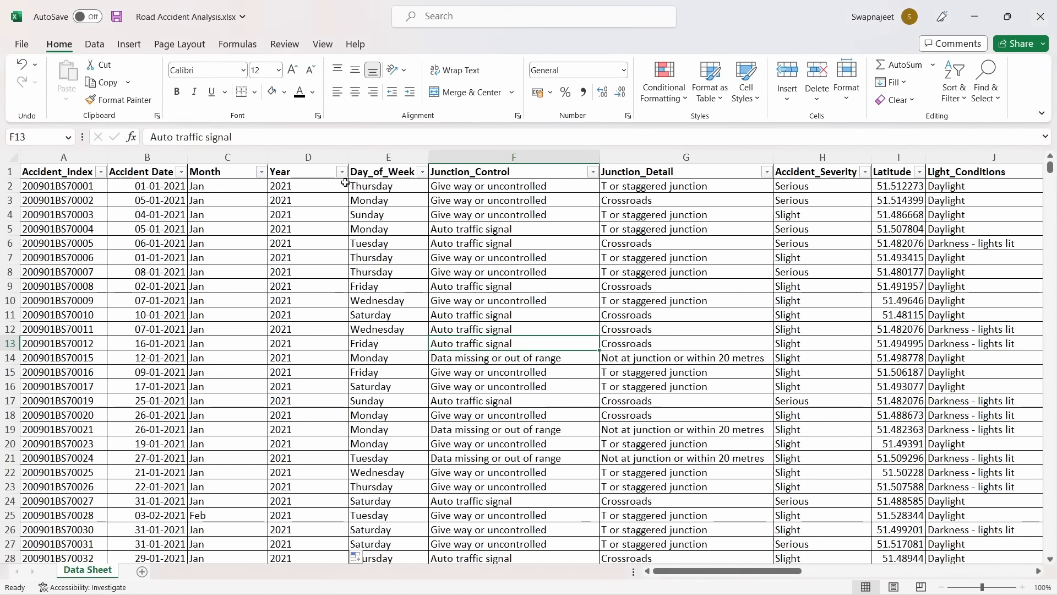
{"action": "left_click", "coordinate": [342, 171]}
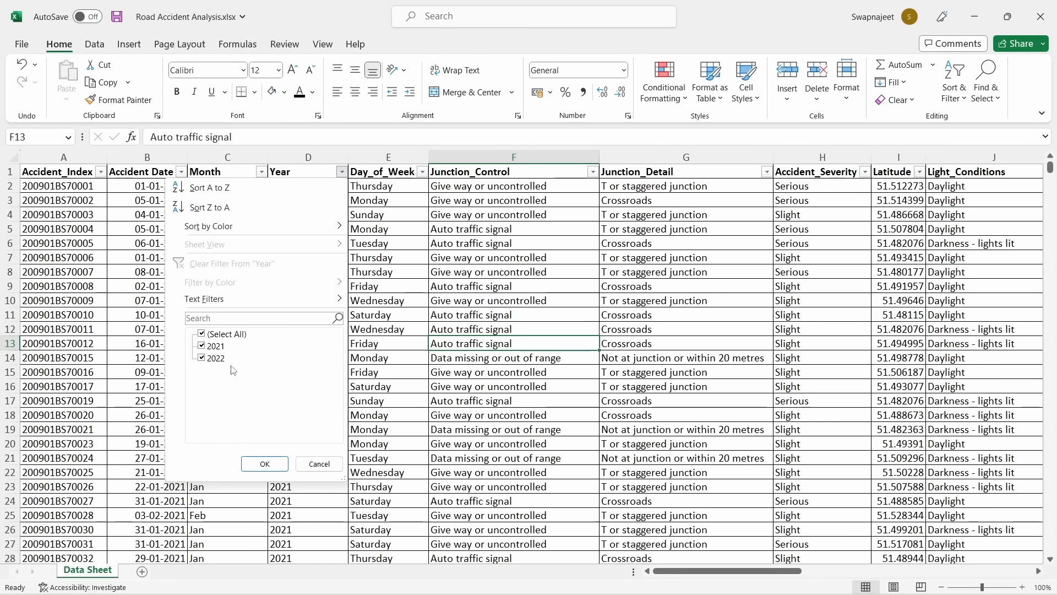
{"action": "left_click", "coordinate": [442, 243]}
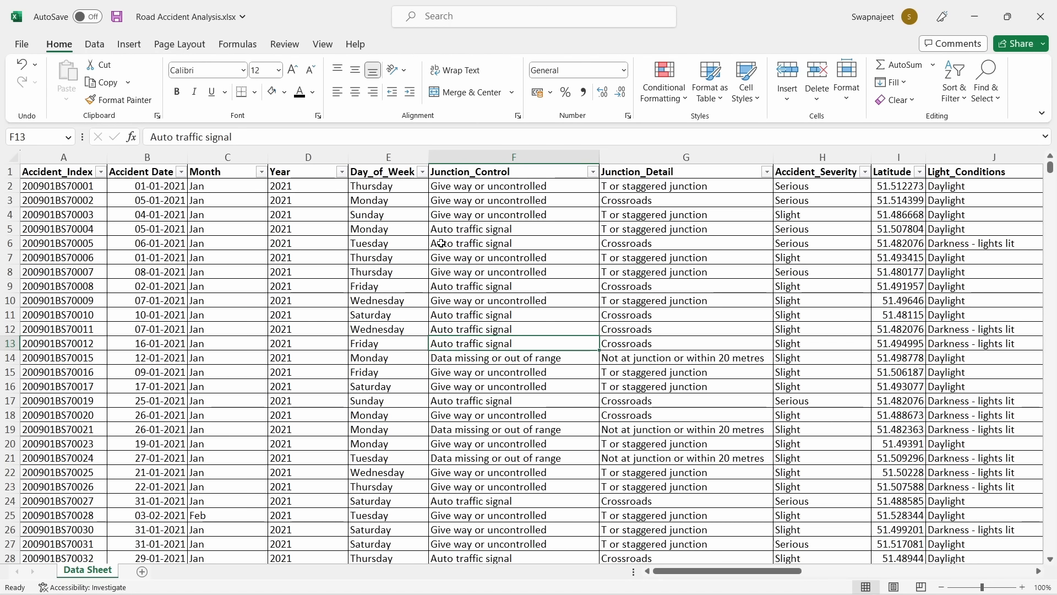
Insert a PivotTable on a new worksheet using the full Data Sheet range $A$1:$W$307974 as its source
{"action": "left_click", "coordinate": [436, 227]}
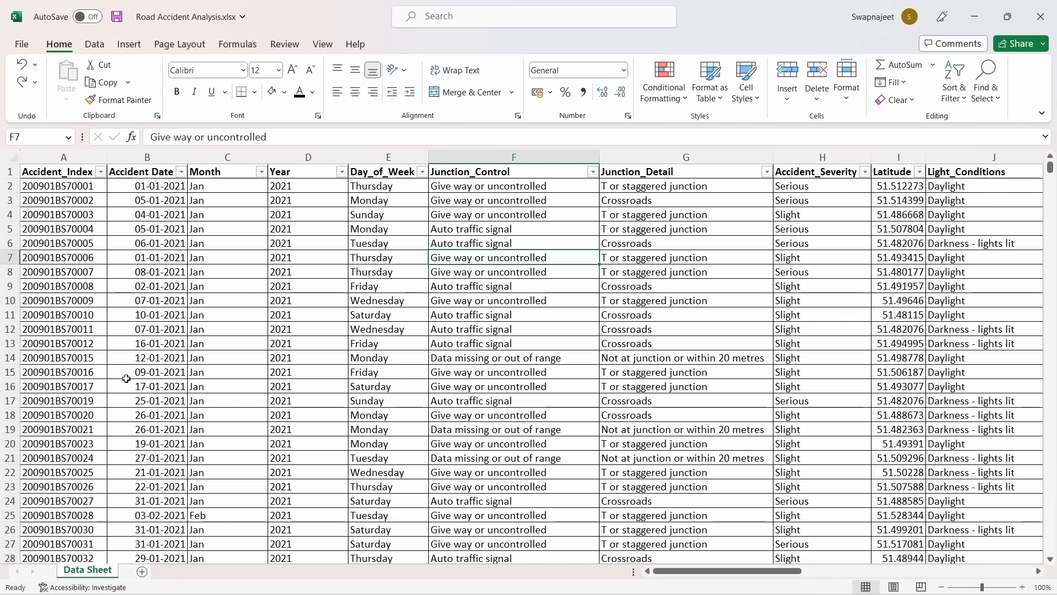
{"action": "left_click", "coordinate": [174, 264]}
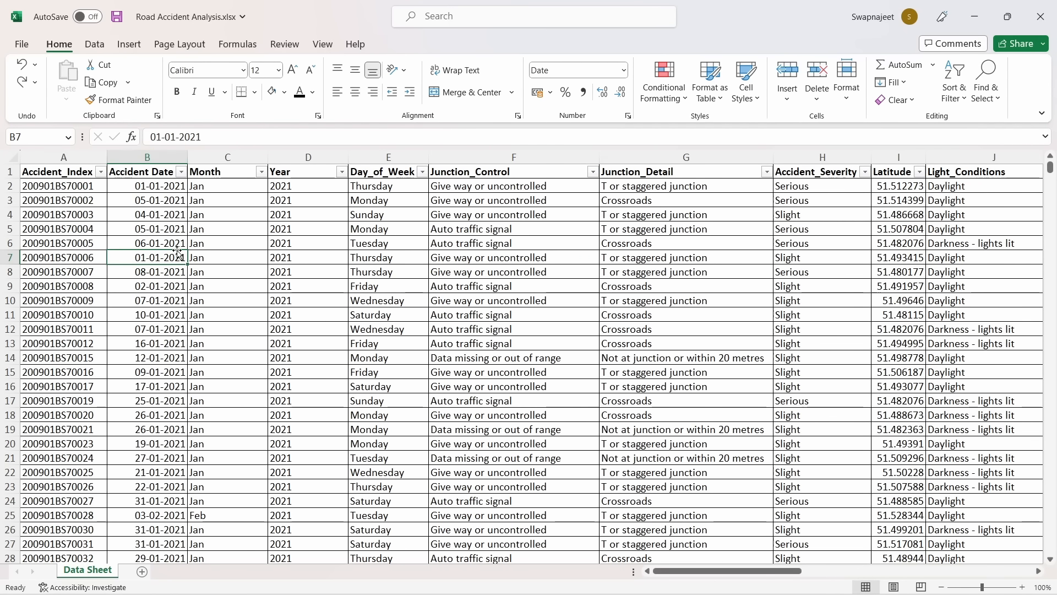
{"action": "left_click", "coordinate": [375, 272]}
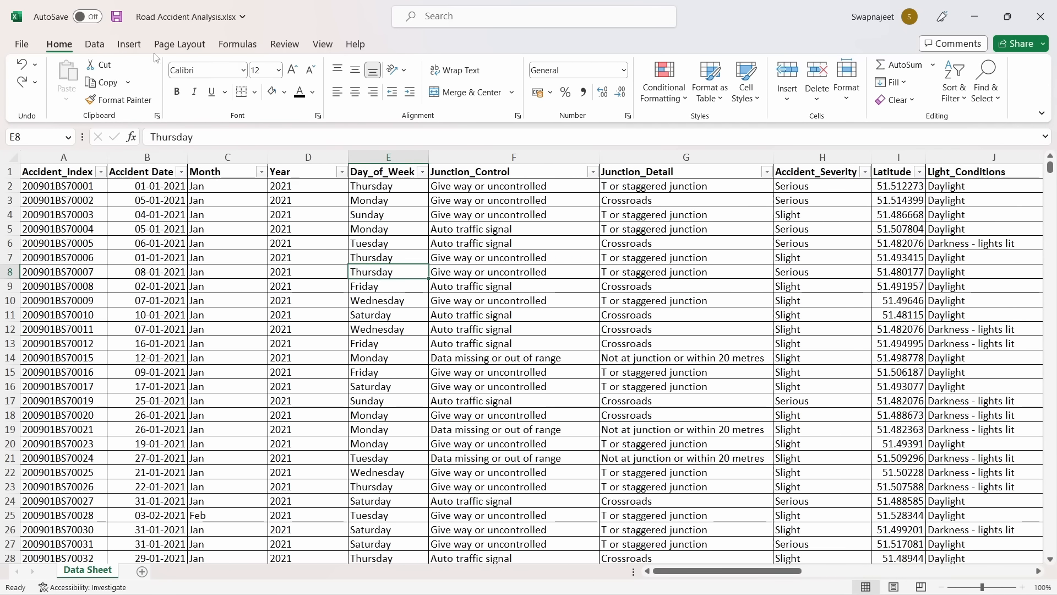
{"action": "left_click", "coordinate": [129, 45]}
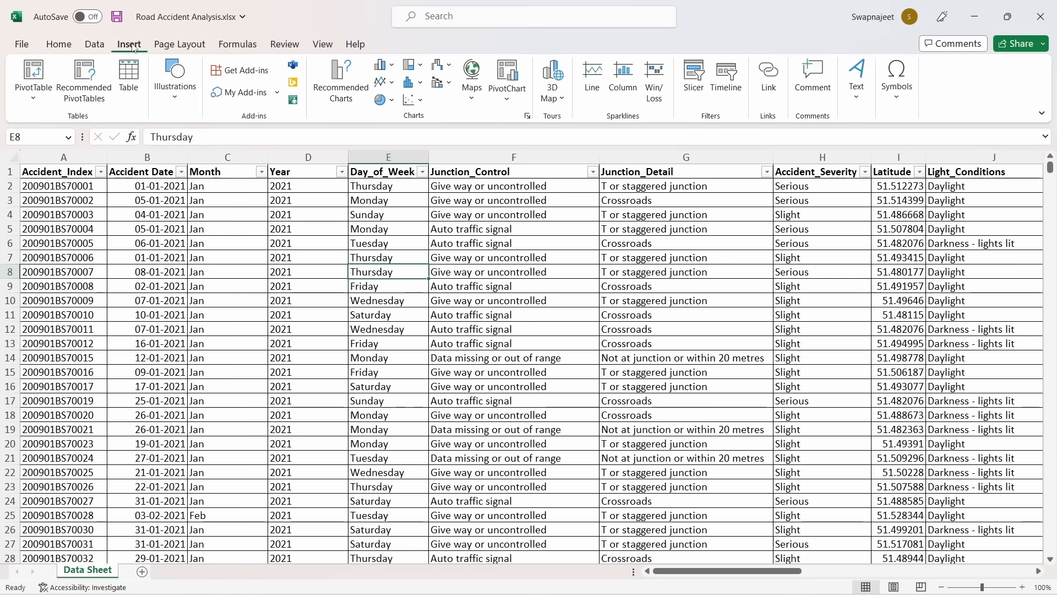
{"action": "left_click", "coordinate": [39, 72]}
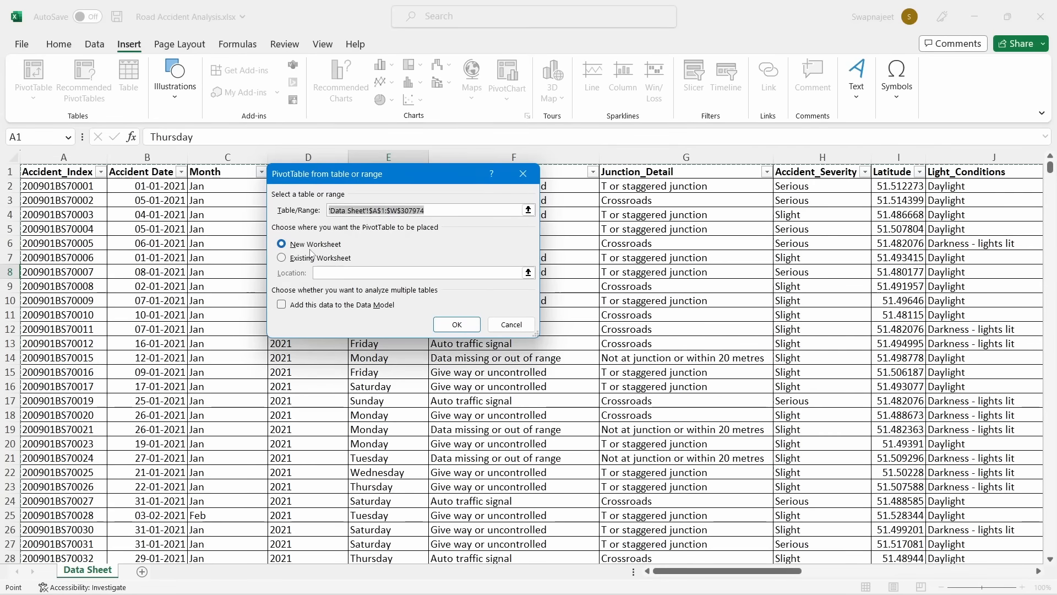
{"action": "left_click", "coordinate": [456, 324]}
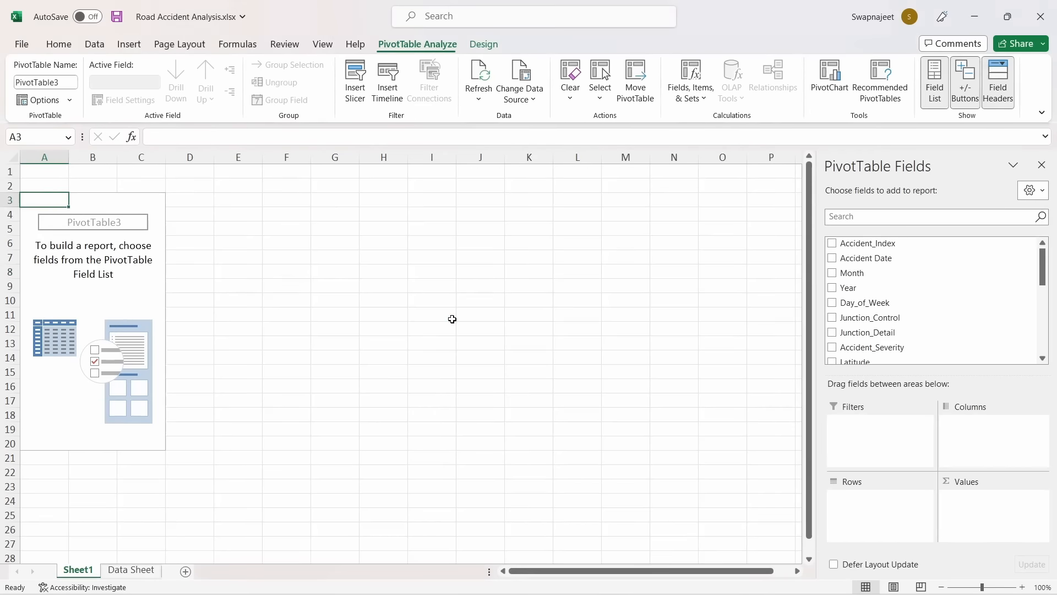
Rename the new PivotTable worksheet as "KPI"
{"action": "double_click", "coordinate": [78, 568]}
{"action": "type", "text": "KPI"}
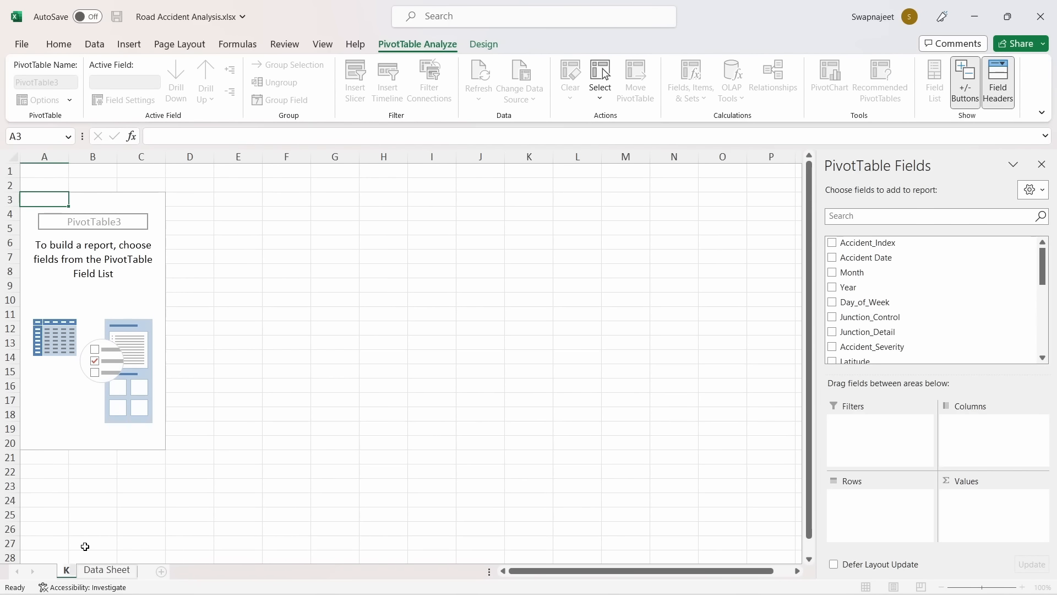
{"action": "left_click", "coordinate": [69, 275]}
{"action": "left_click", "coordinate": [112, 248]}
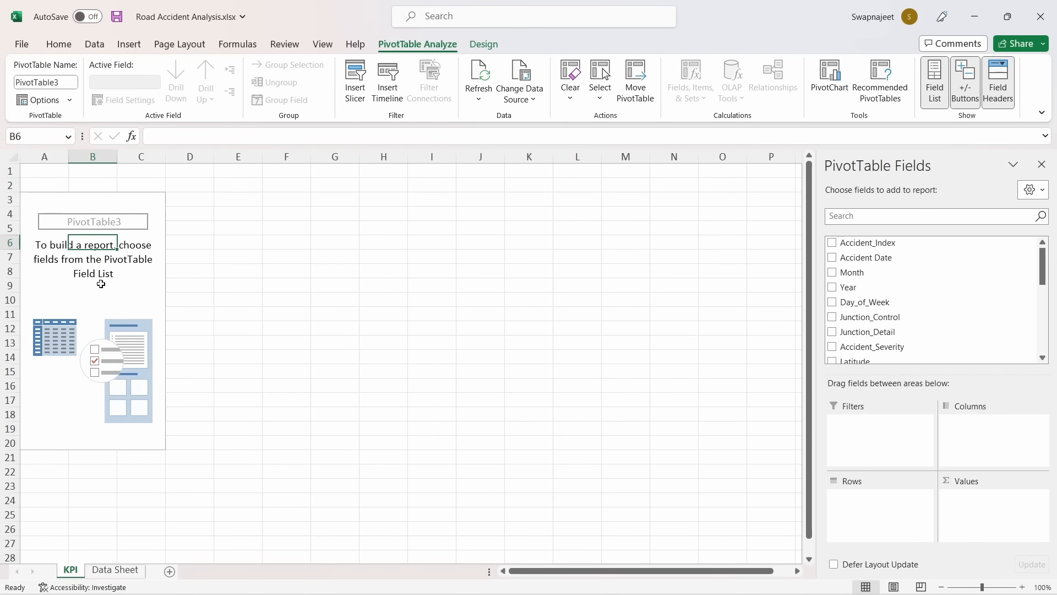
Add the Number_of_Casualties field to the PivotTable values as a sum
{"action": "left_click", "coordinate": [78, 280]}
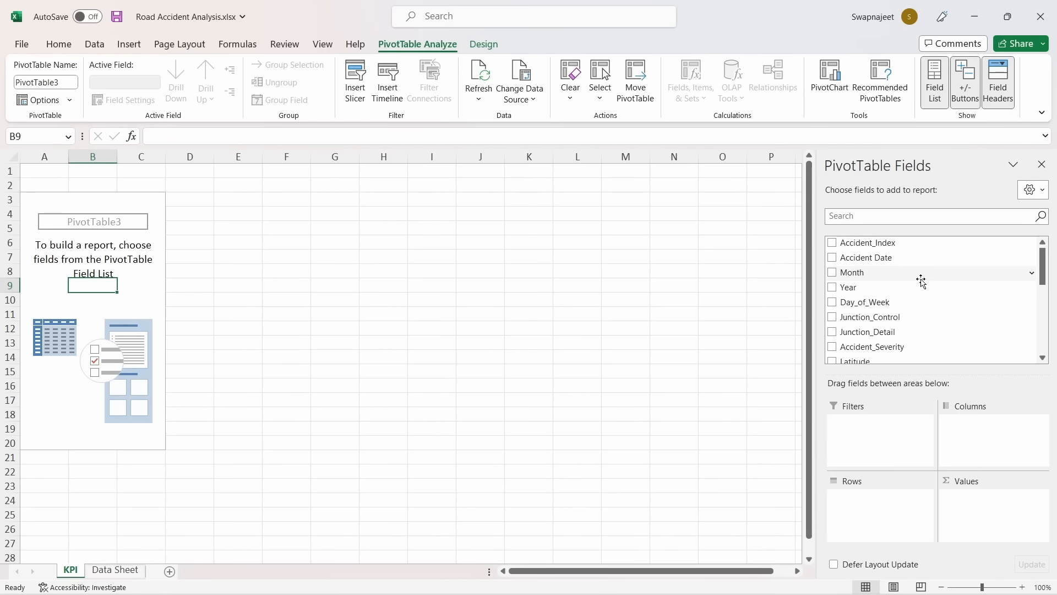
{"action": "scroll", "coordinate": [921, 281], "scroll_direction": "down", "scroll_amount": 3}
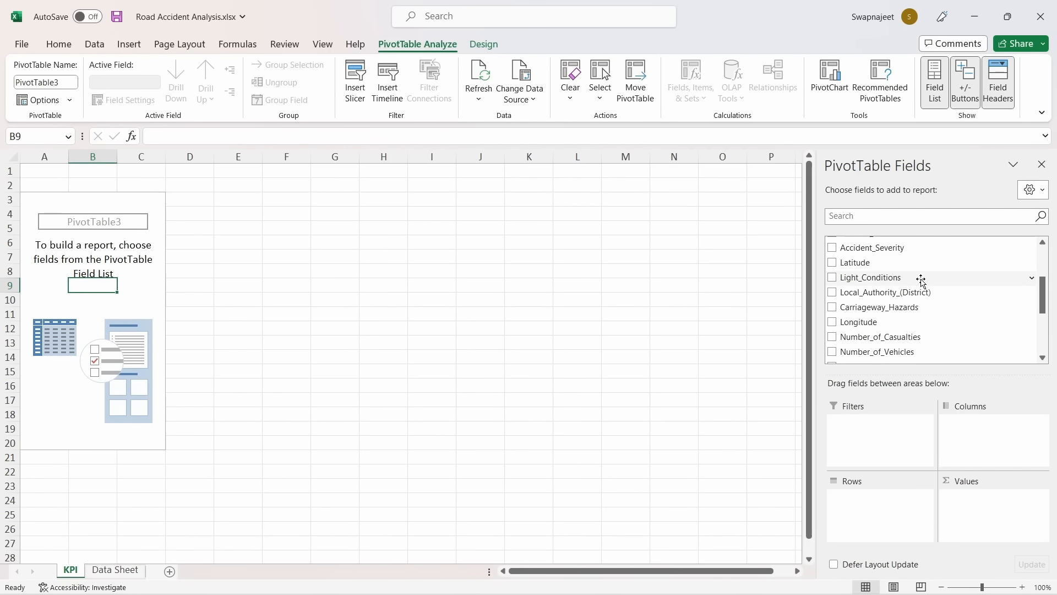
{"action": "scroll", "coordinate": [921, 283], "scroll_direction": "down", "scroll_amount": 1}
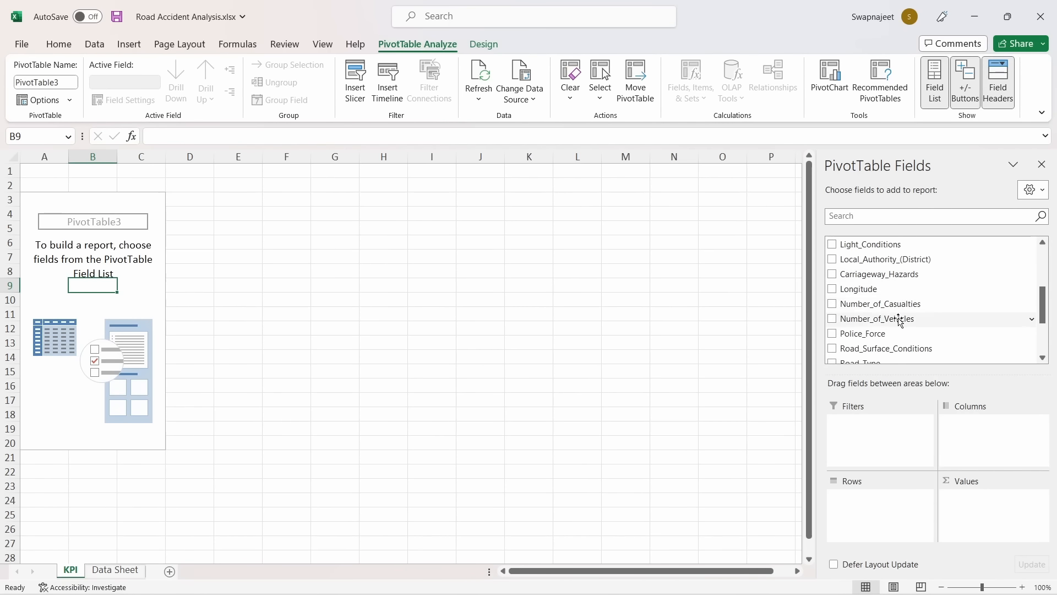
{"action": "left_click", "coordinate": [832, 305]}
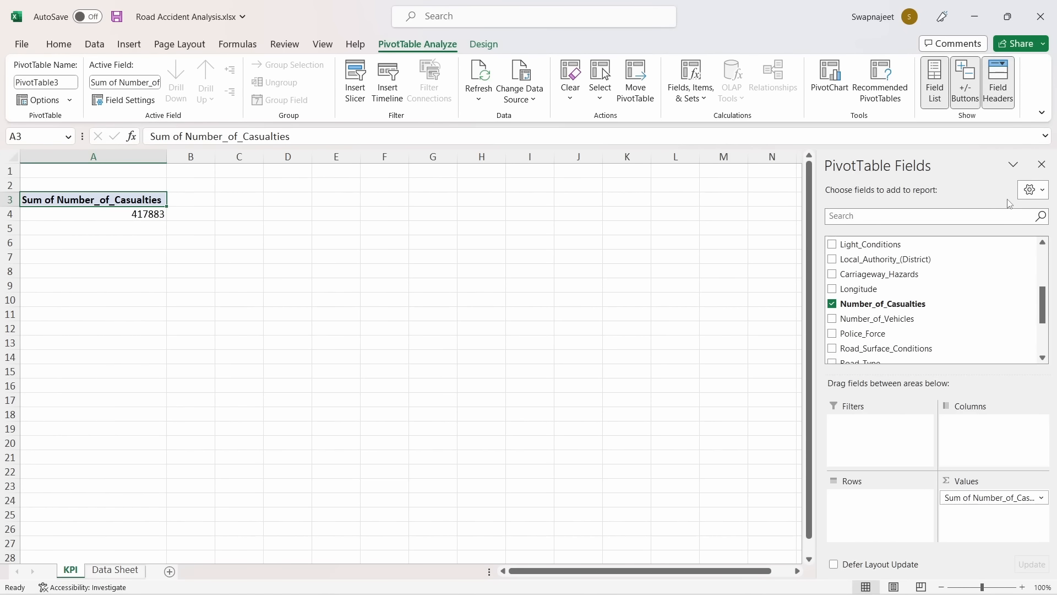
{"action": "left_click_drag", "start_coordinate": [100, 201], "coordinate": [104, 216]}
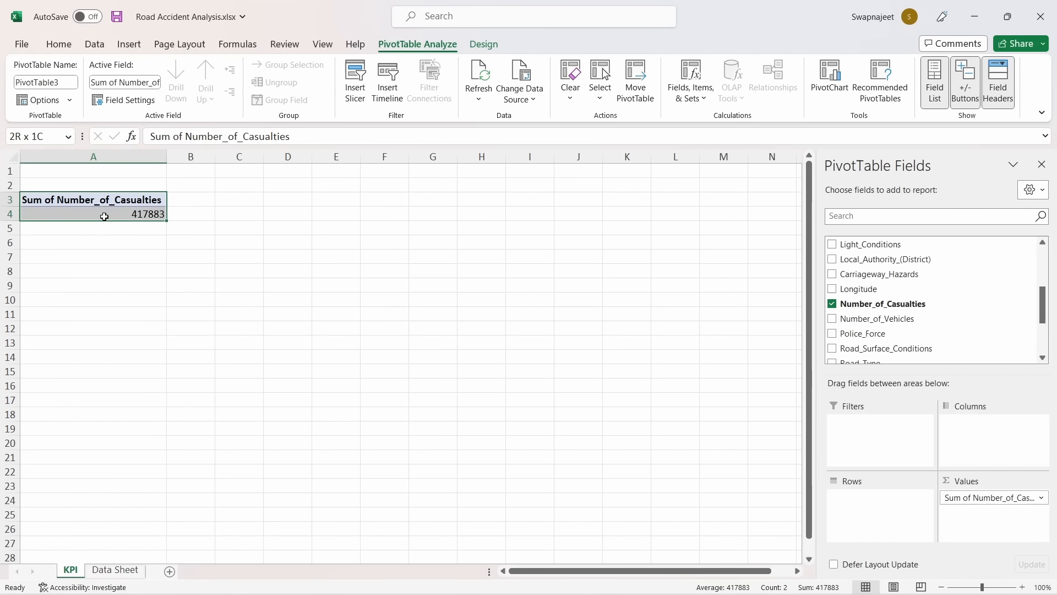
{"action": "left_click", "coordinate": [192, 268]}
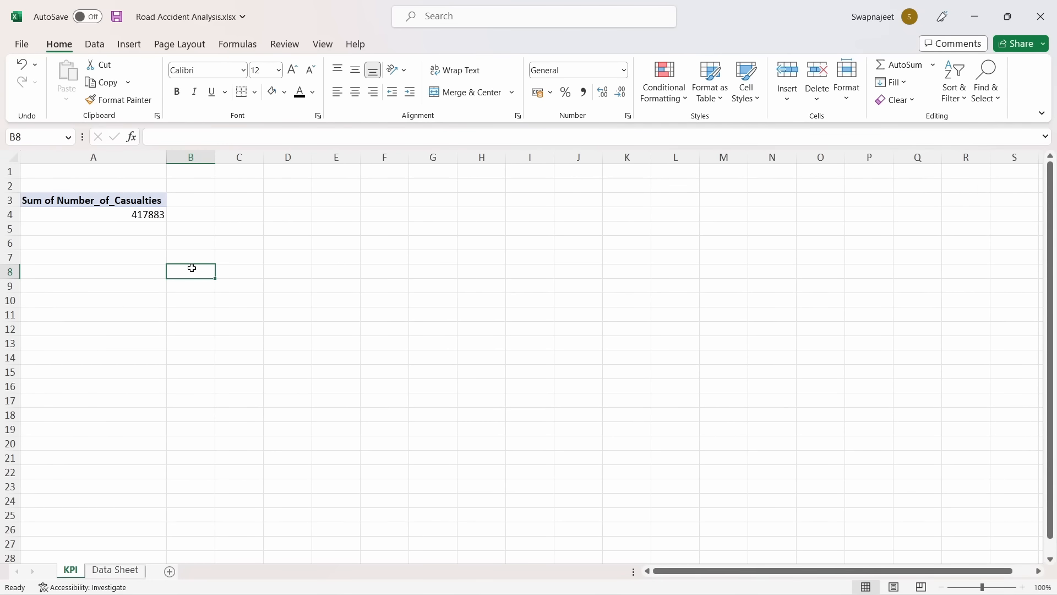
Copy the Sum of Number_of_Casualties PivotTable and paste the duplicate at cell A9 of the KPI sheet
{"action": "left_click_drag", "start_coordinate": [141, 200], "coordinate": [143, 216]}
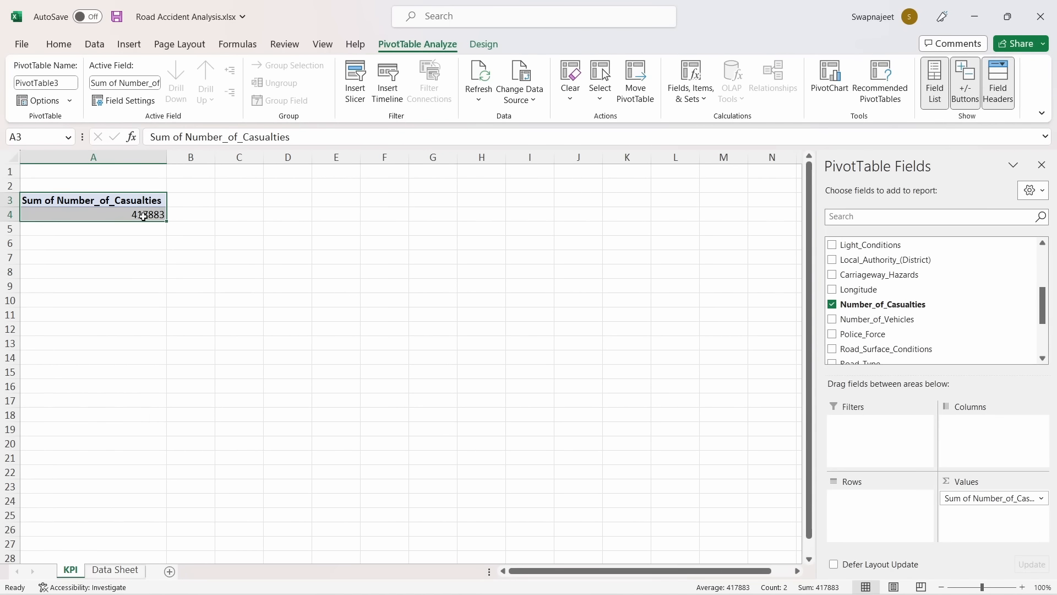
{"action": "key", "text": "ctrl+c"}
{"action": "left_click", "coordinate": [84, 287]}
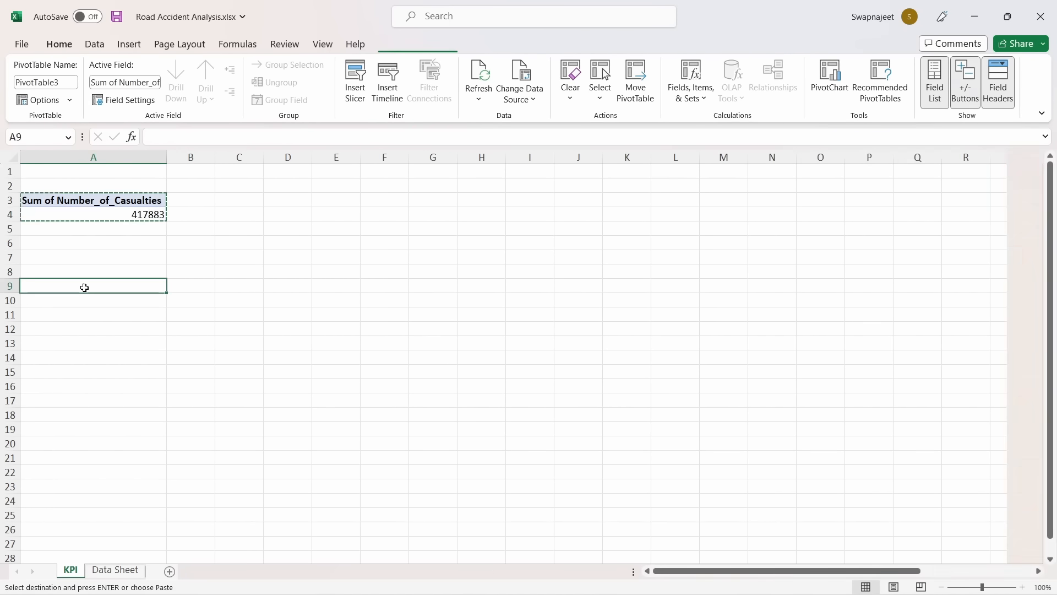
{"action": "key", "text": "ctrl+v"}
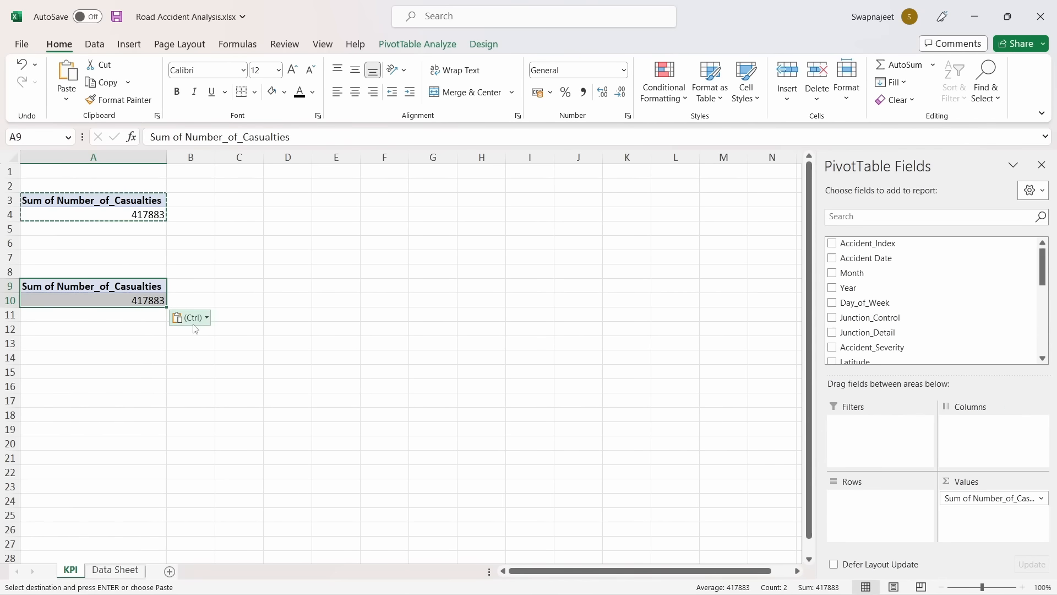
{"action": "left_click", "coordinate": [268, 362]}
{"action": "left_click", "coordinate": [142, 216]}
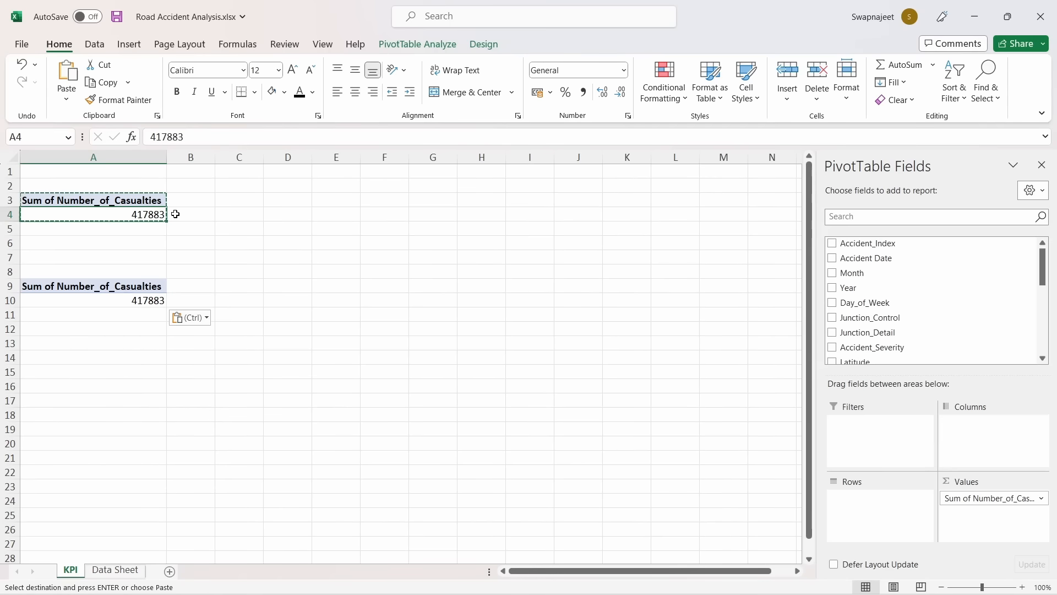
{"action": "key", "text": "Escape"}
{"action": "left_click", "coordinate": [137, 302]}
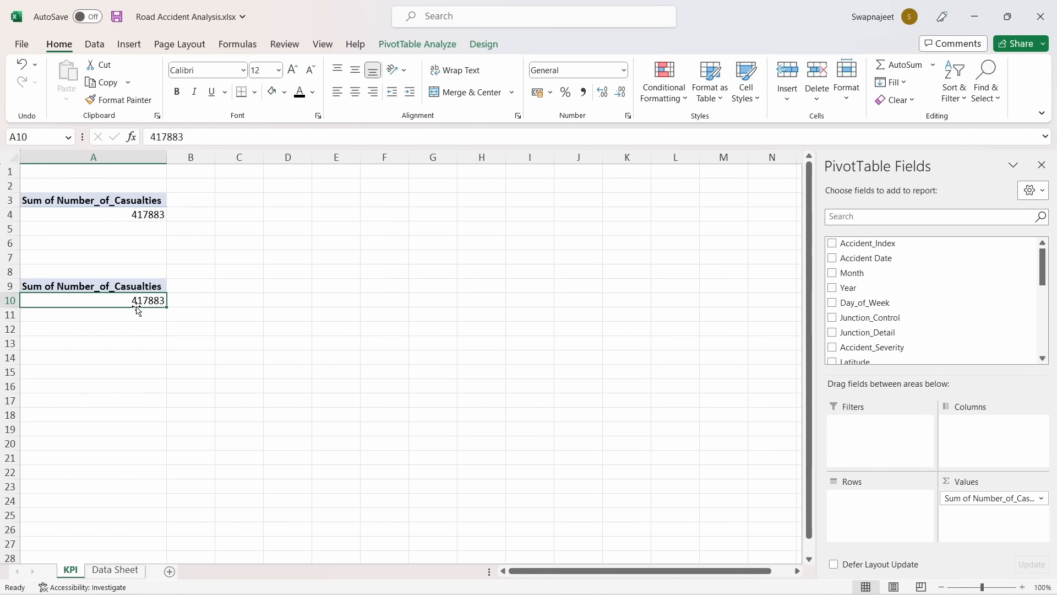
{"action": "left_click", "coordinate": [128, 290]}
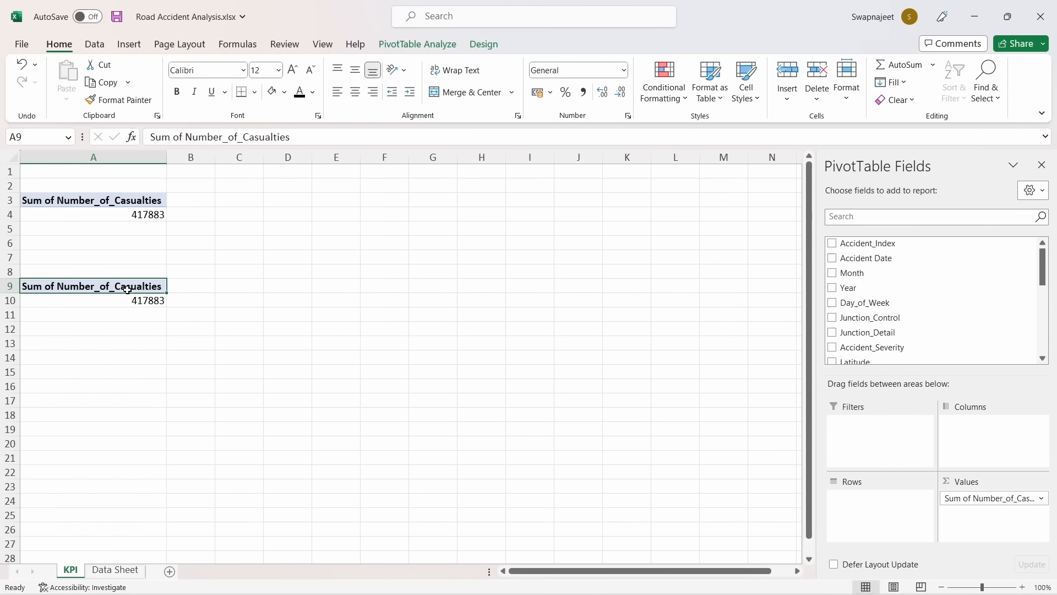
Hide the PivotTable field list and bring it back with the copied PivotTable selected
{"action": "left_click", "coordinate": [1042, 165]}
{"action": "left_click", "coordinate": [146, 300]}
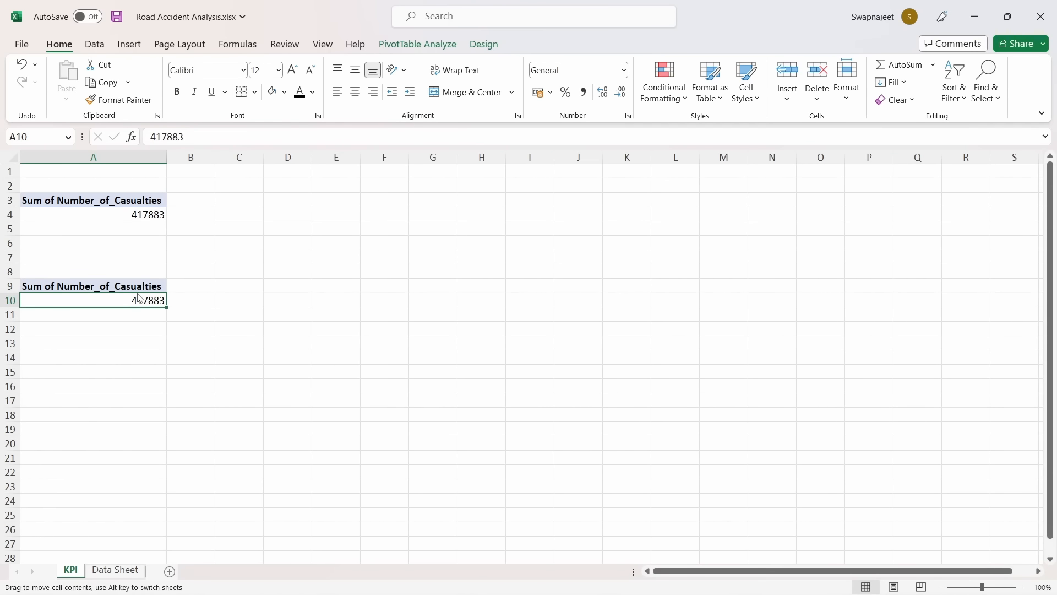
{"action": "left_click", "coordinate": [120, 290]}
{"action": "left_click", "coordinate": [118, 301]}
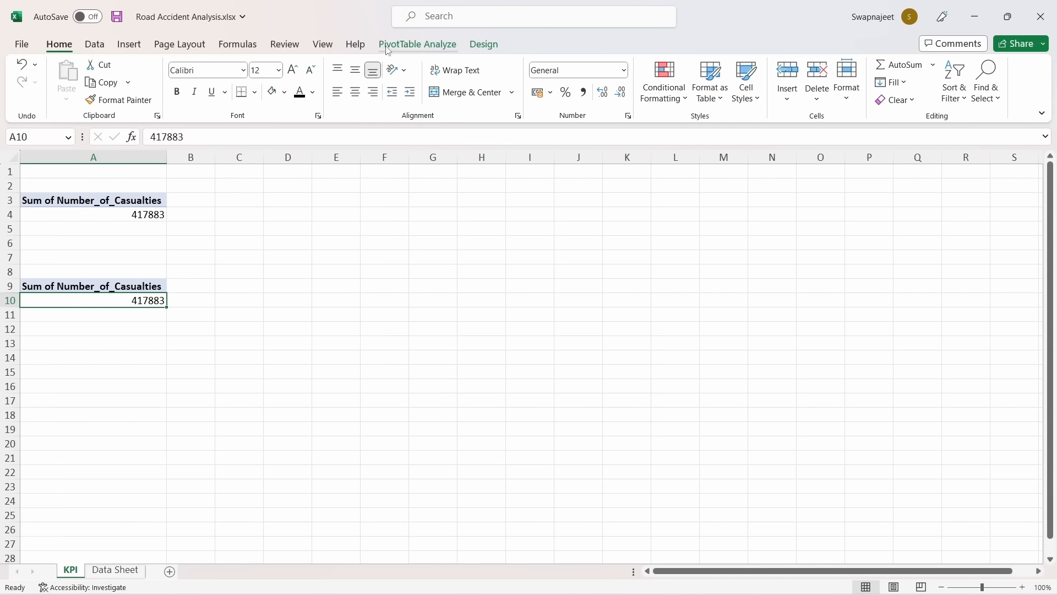
{"action": "left_click", "coordinate": [414, 48]}
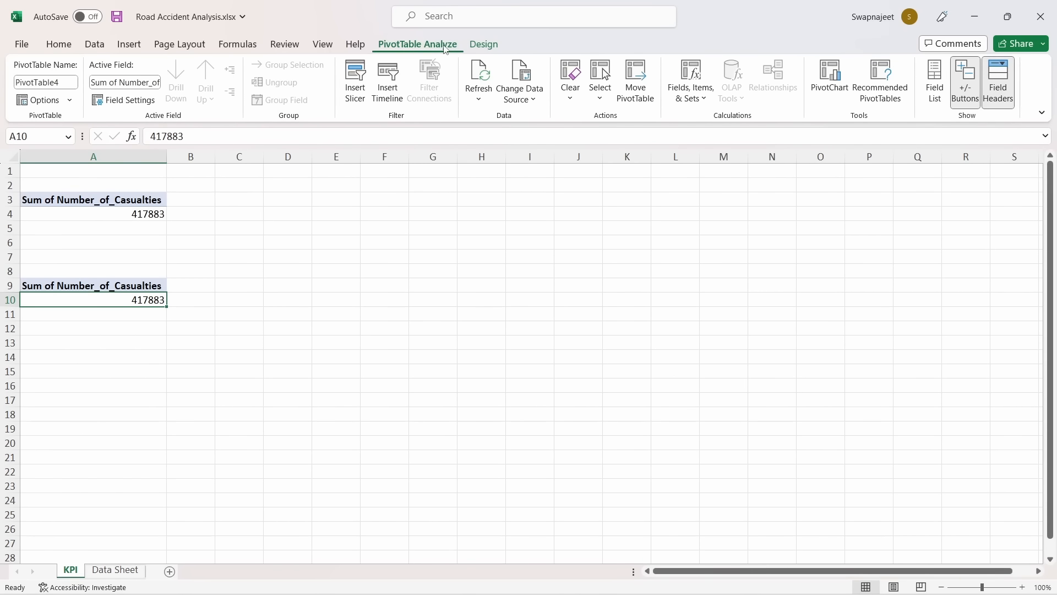
{"action": "left_click", "coordinate": [937, 83]}
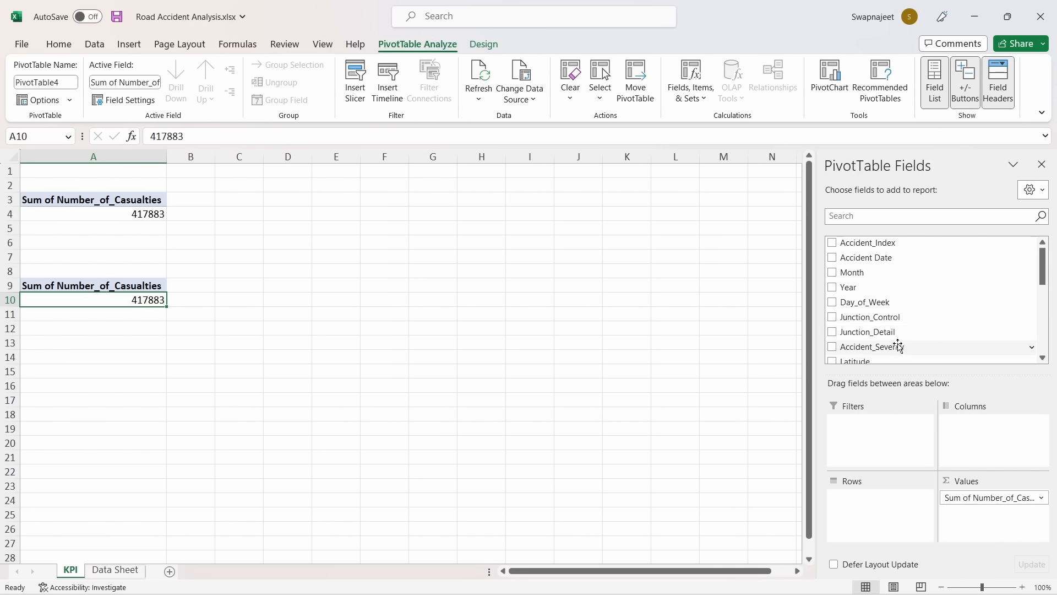
Add the Accident_Severity field to the rows of the copied PivotTable
{"action": "left_click_drag", "start_coordinate": [897, 345], "coordinate": [893, 520]}
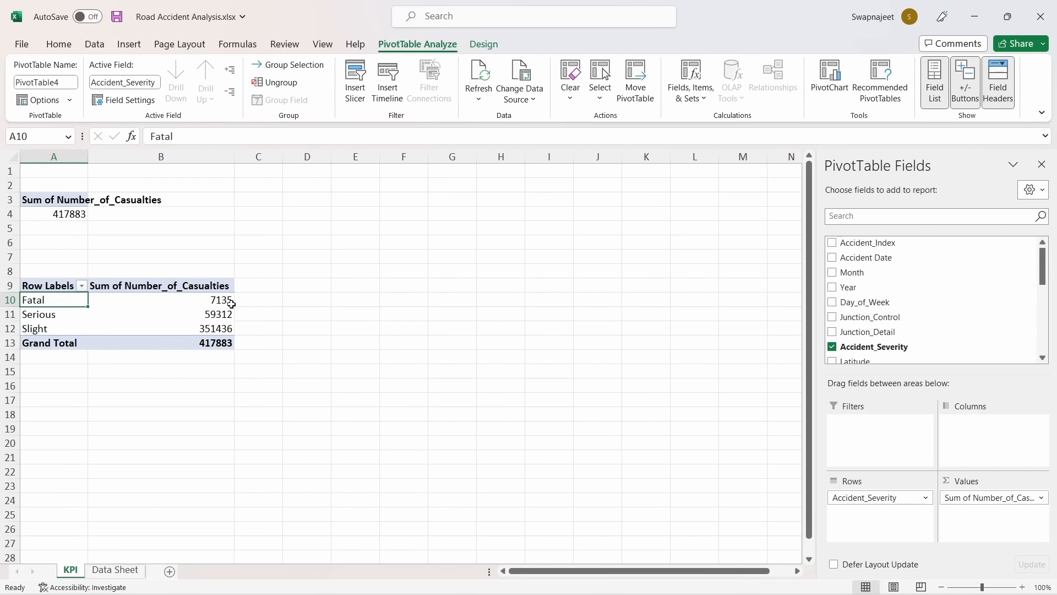
{"action": "mouse_move", "coordinate": [231, 304]}
Consult the Road Accident Dashboard workbook for its KPIs and return to the severity PivotTable
{"action": "mouse_move", "coordinate": [596, 578]}
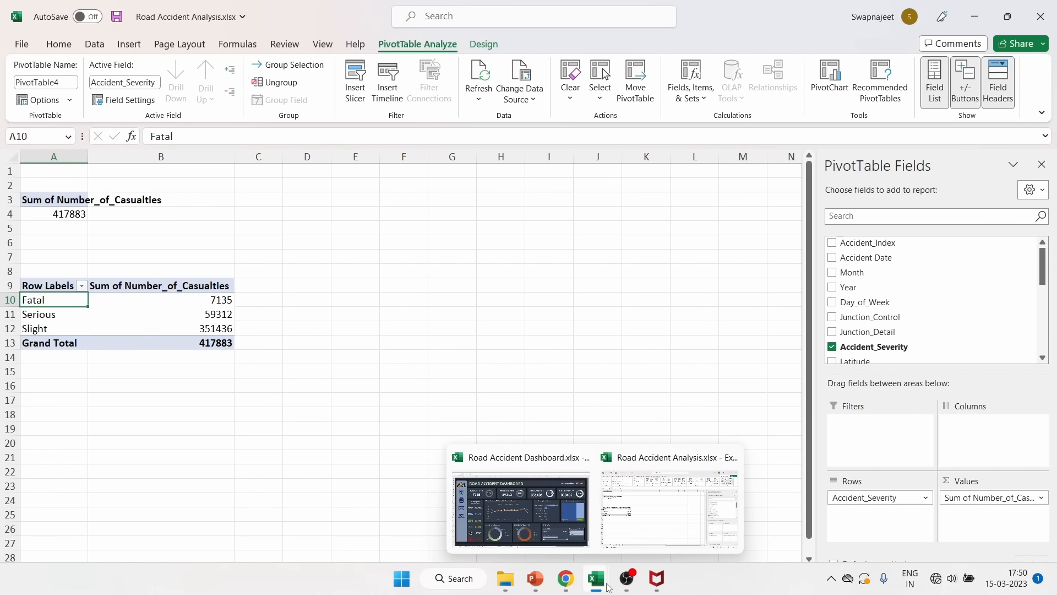
{"action": "left_click", "coordinate": [566, 524]}
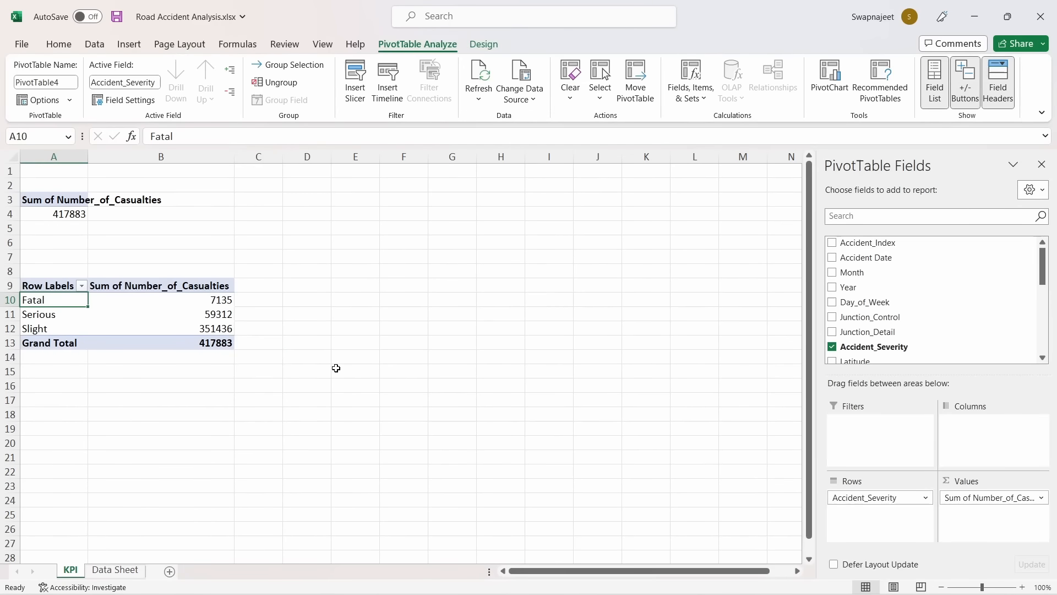
{"action": "left_click", "coordinate": [241, 356]}
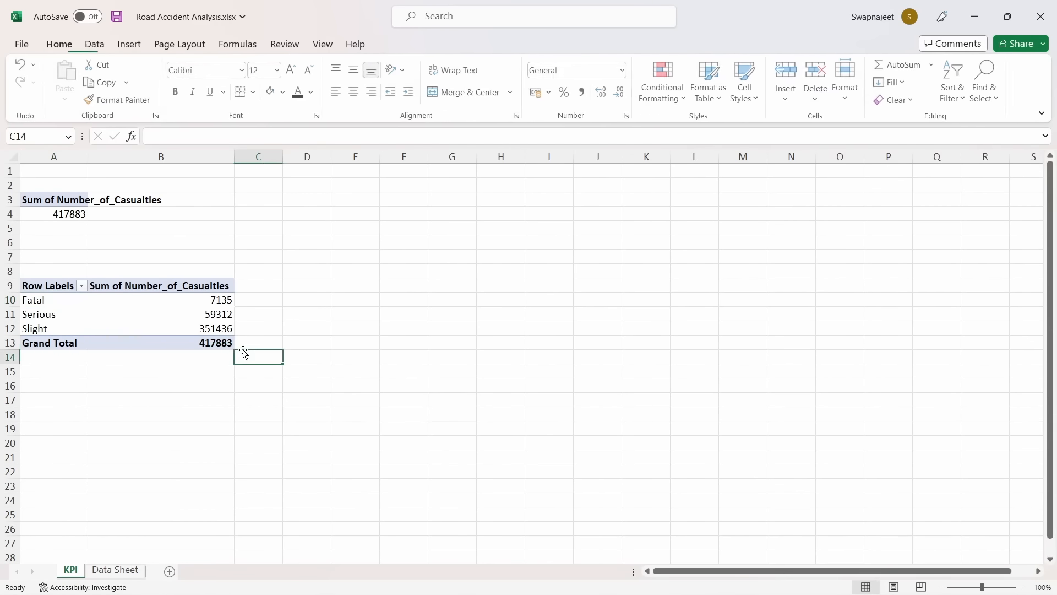
{"action": "left_click", "coordinate": [219, 310]}
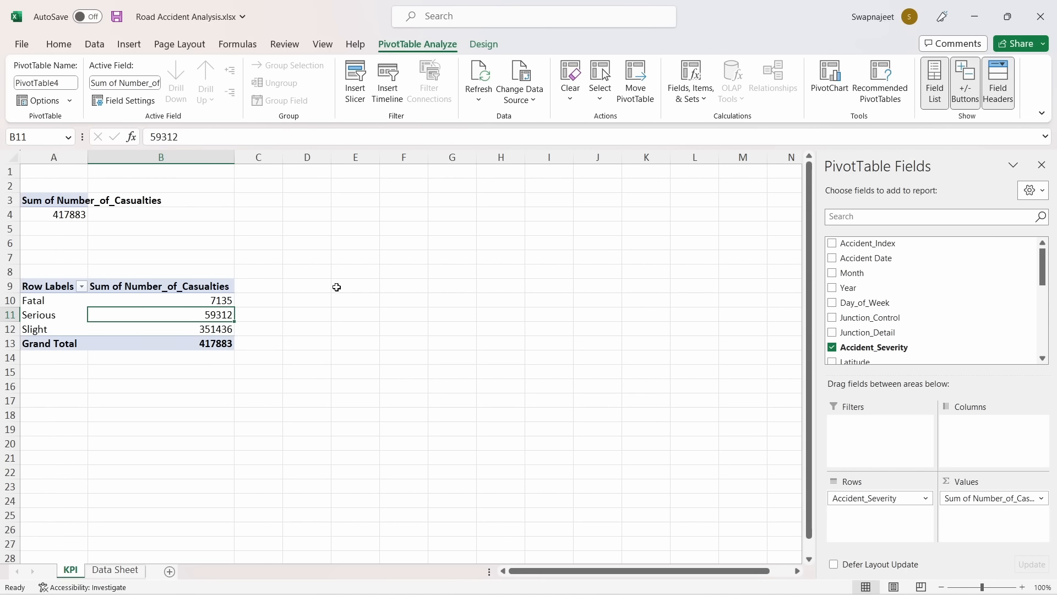
Enter the heading "Fatal" in cell D9 and give the cell a light gold fill
{"action": "left_click", "coordinate": [318, 286]}
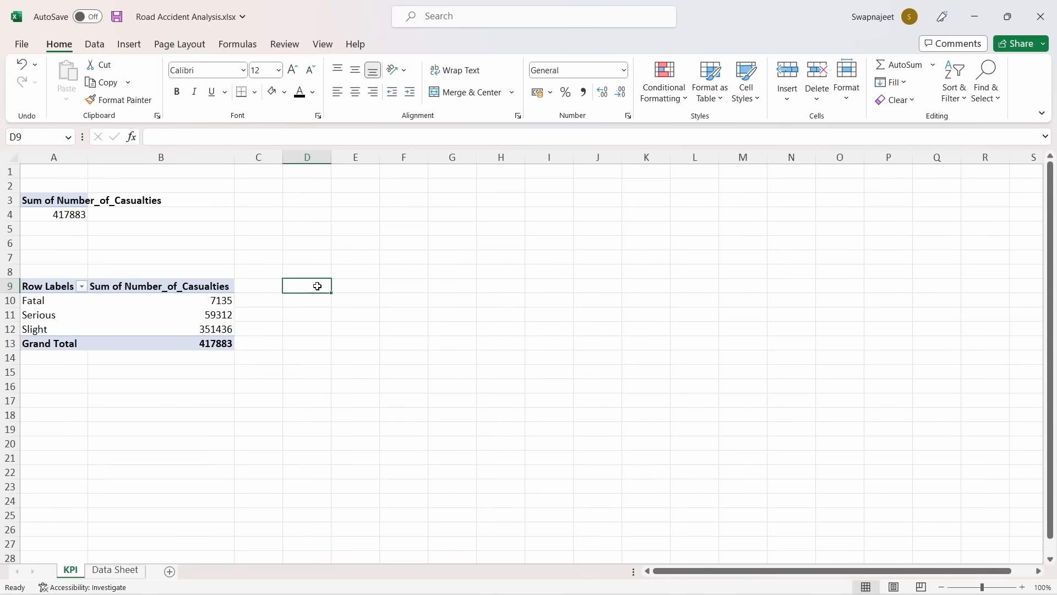
{"action": "type", "text": "Fatal"}
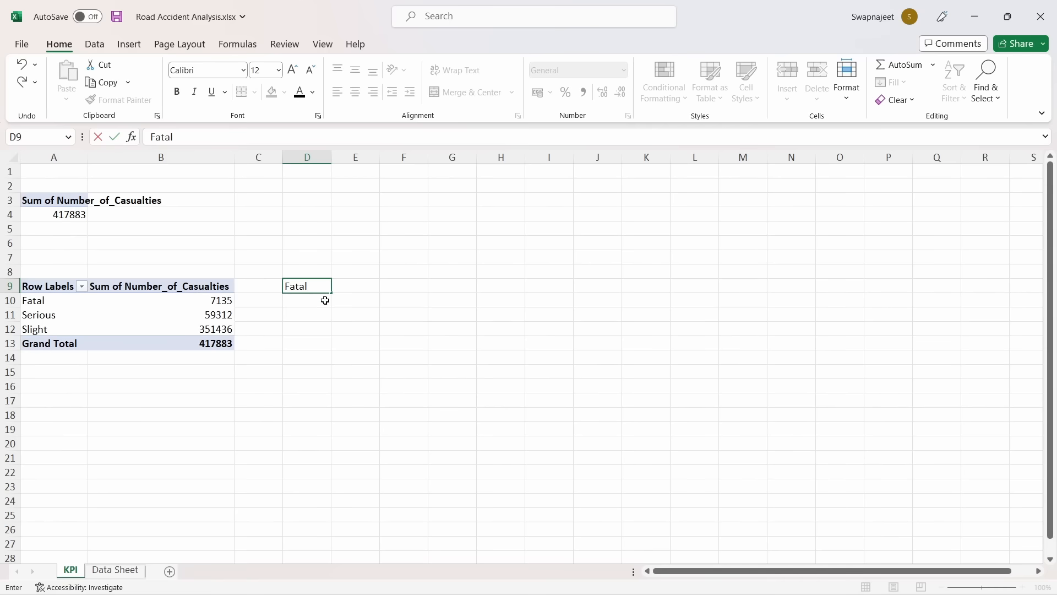
{"action": "key", "text": "Return"}
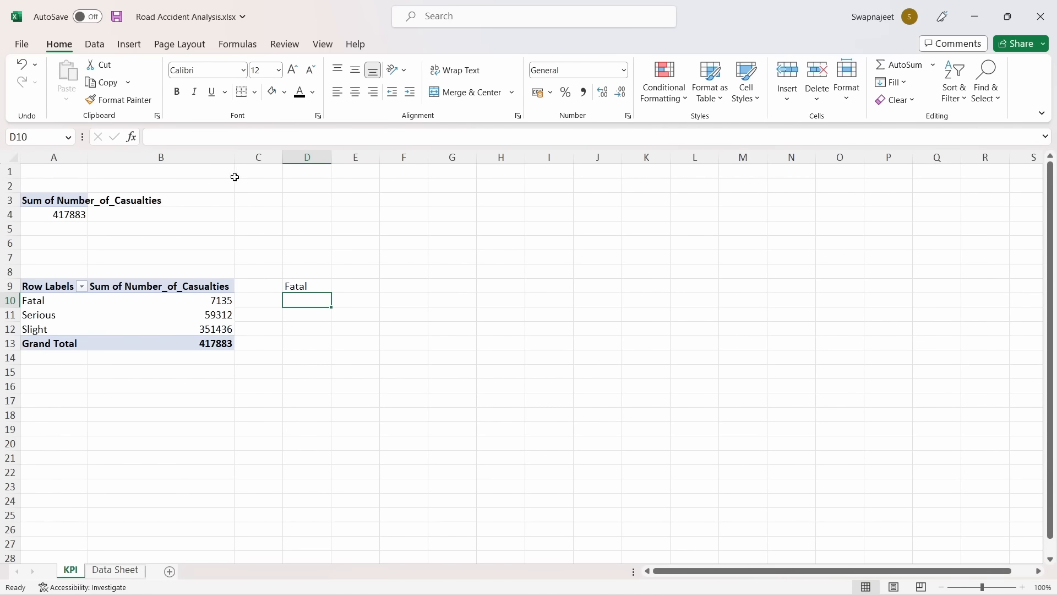
{"action": "left_click", "coordinate": [284, 92]}
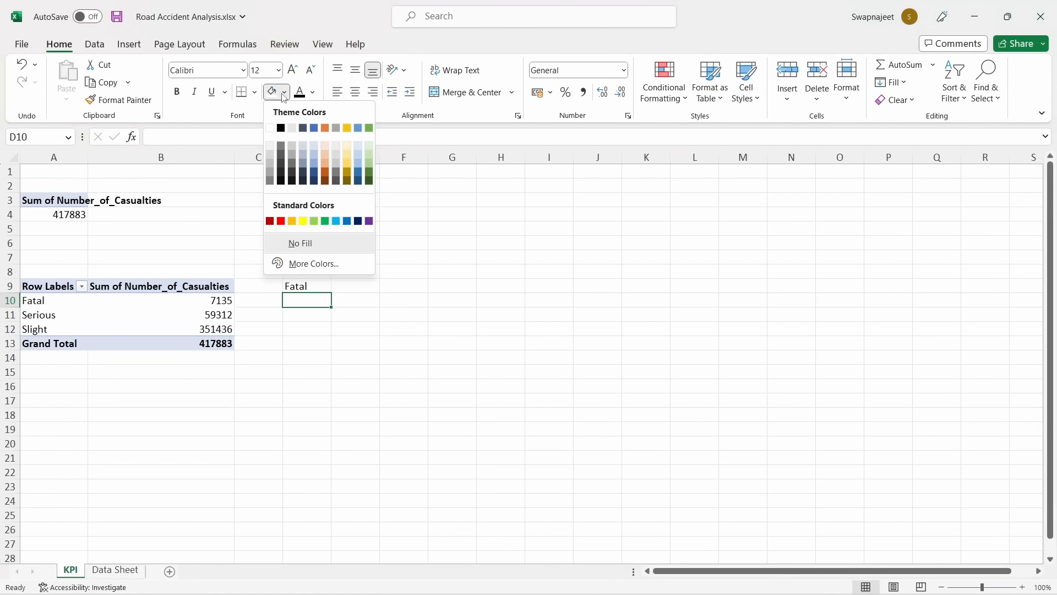
{"action": "left_click", "coordinate": [304, 286]}
{"action": "left_click", "coordinate": [303, 284]}
{"action": "left_click", "coordinate": [284, 92]}
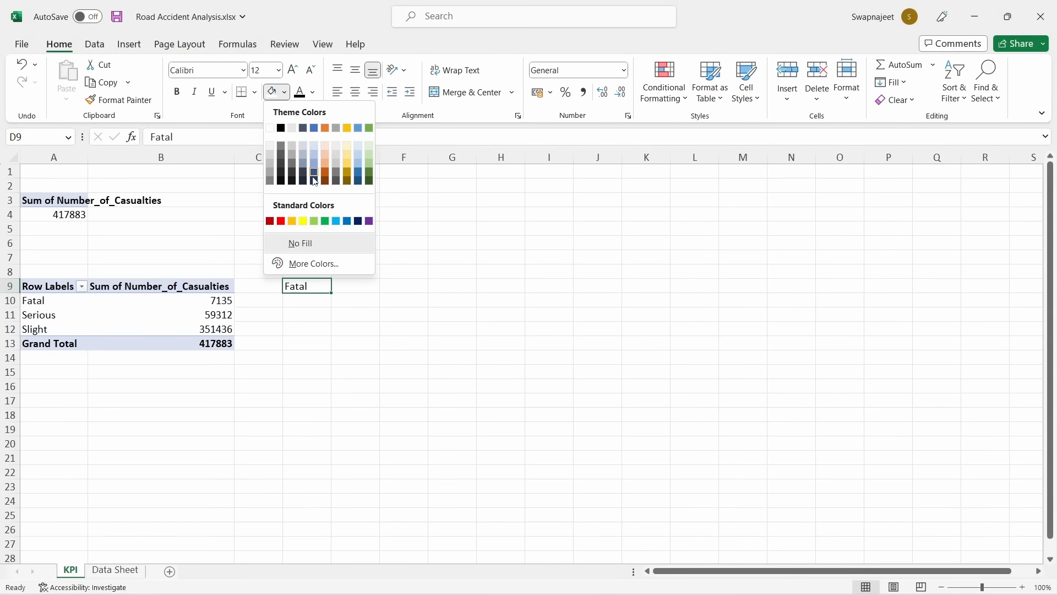
{"action": "left_click", "coordinate": [347, 163]}
{"action": "left_click", "coordinate": [434, 399]}
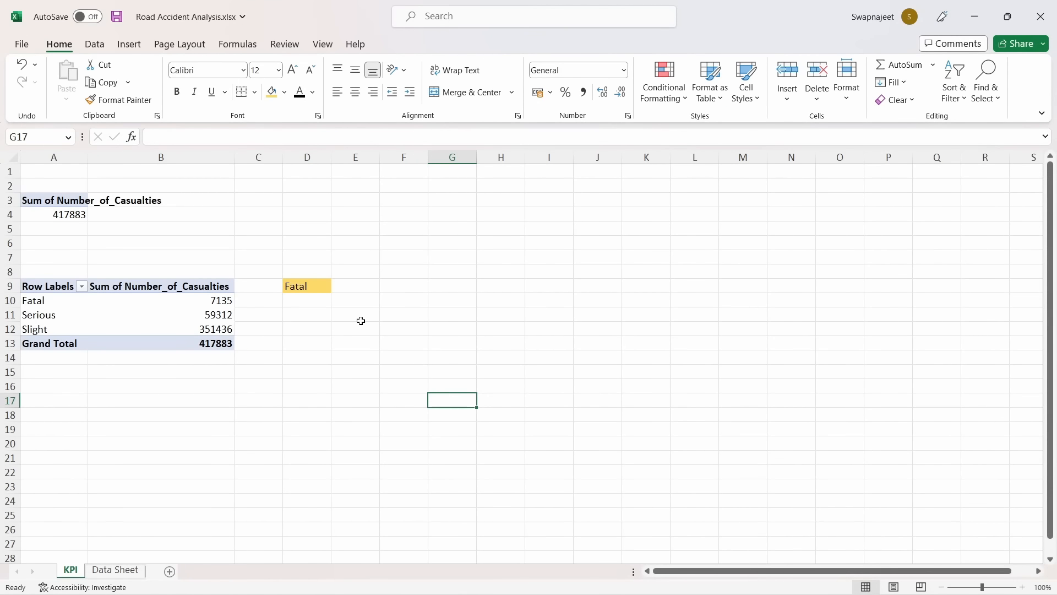
Enter the row label "Fatal" in cell D10 beneath the gold heading
{"action": "left_click", "coordinate": [305, 302]}
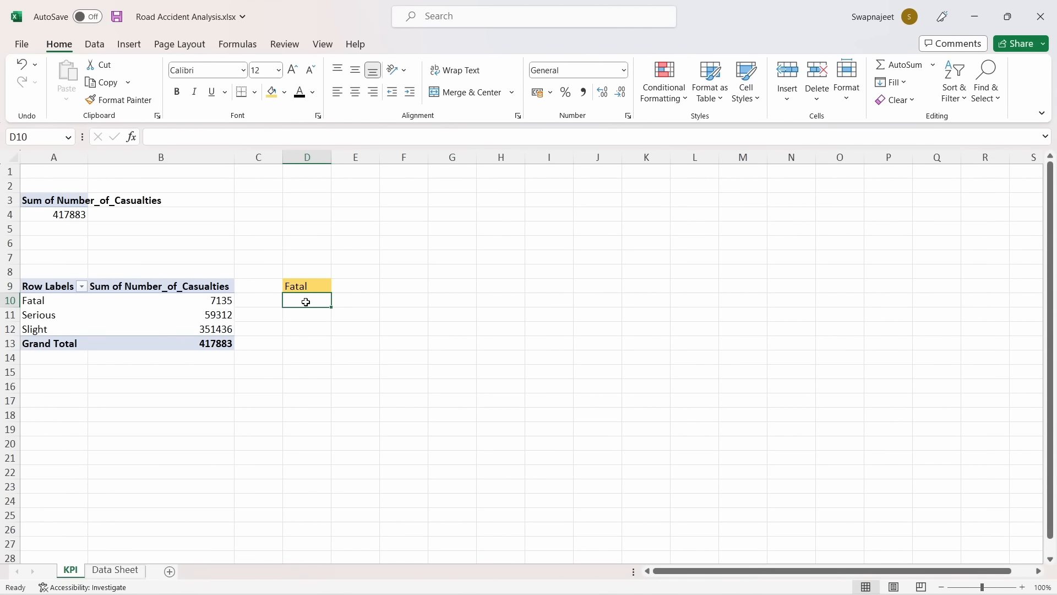
{"action": "type", "text": "Fatal"}
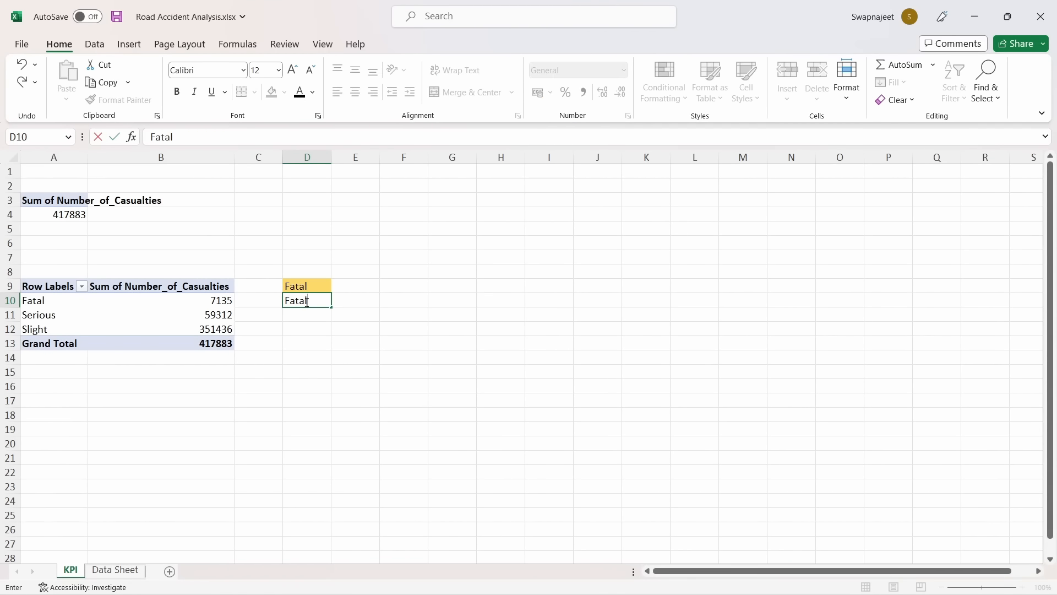
{"action": "key", "text": "Tab"}
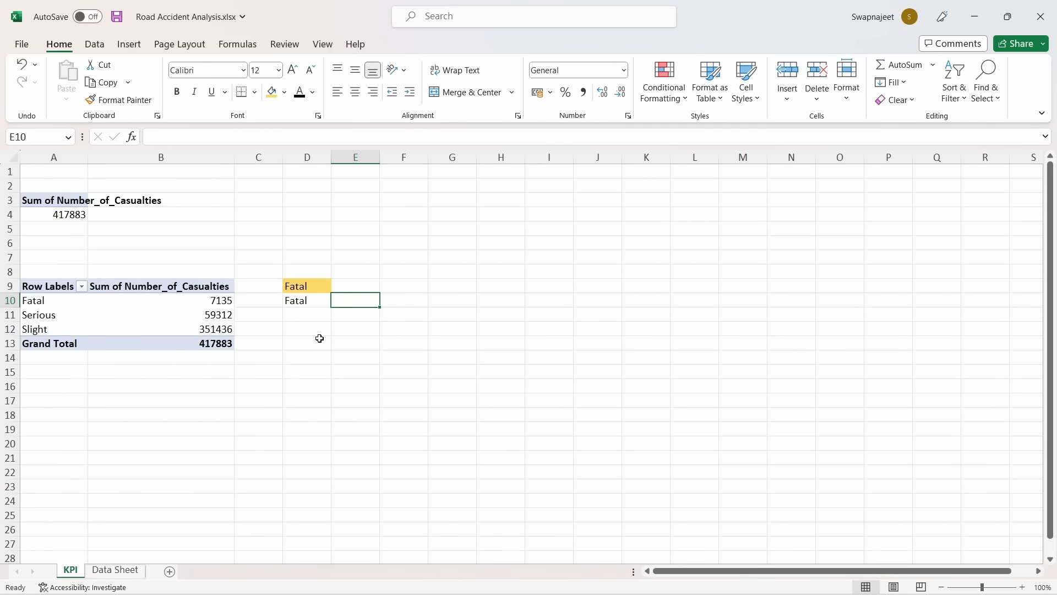
Extend the D9 heading to "Fatal Severity" and widen column D to fit it
{"action": "double_click", "coordinate": [328, 287]}
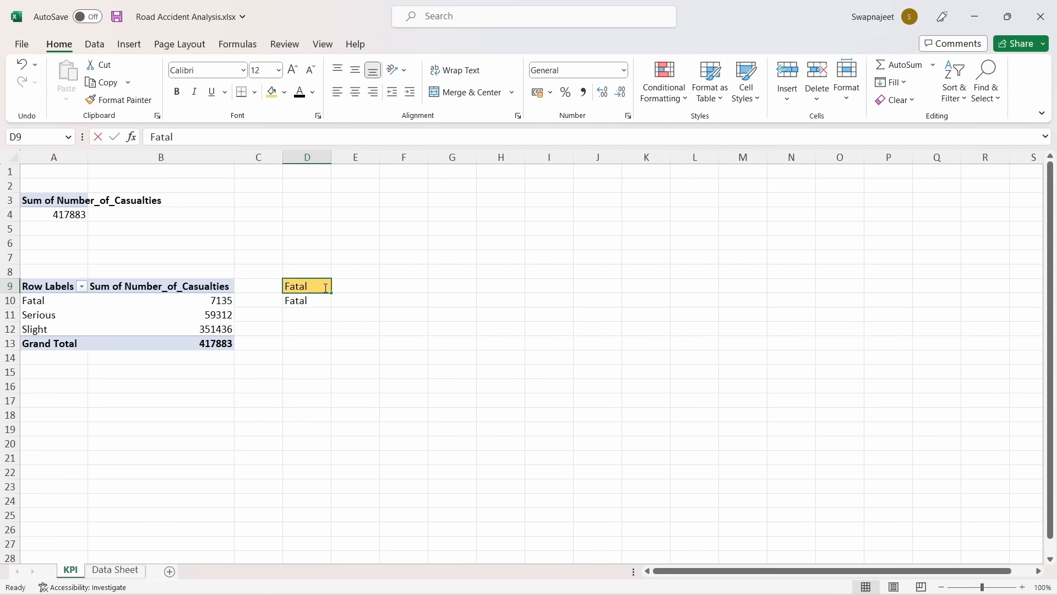
{"action": "type", "text": "Sever"}
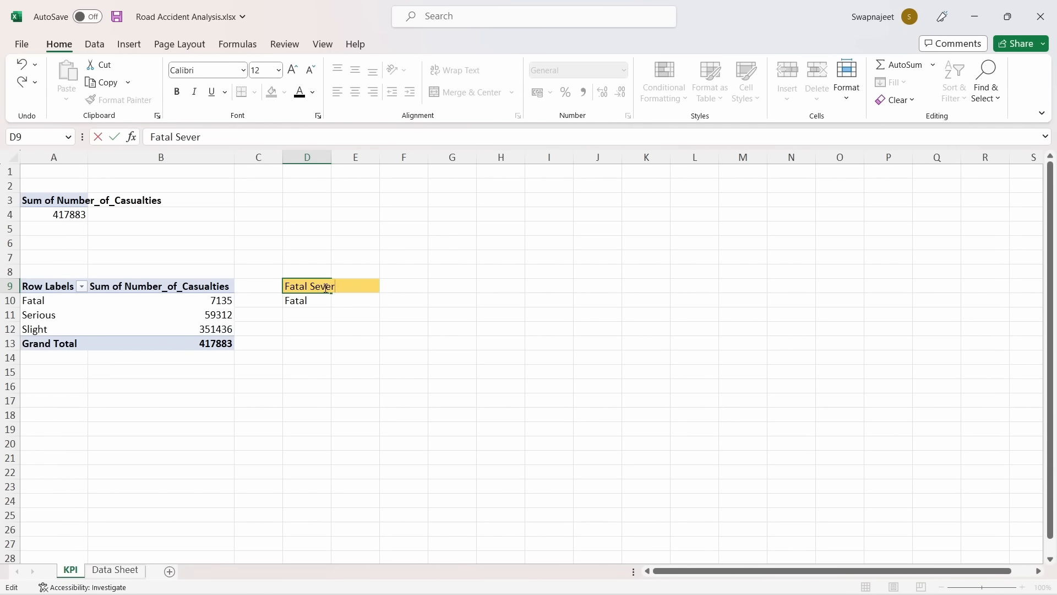
{"action": "type", "text": "ity"}
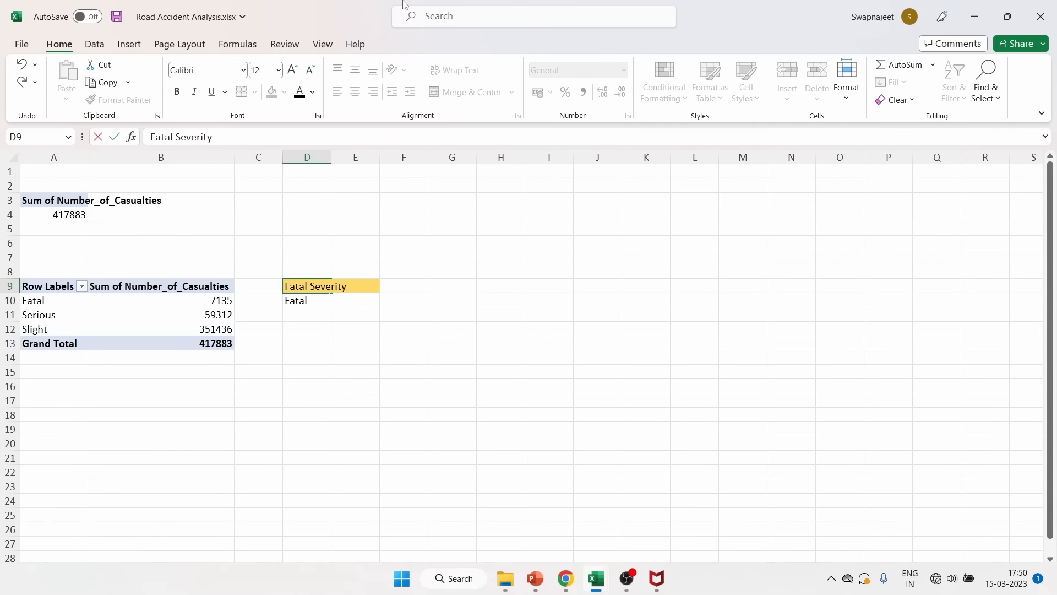
{"action": "left_click", "coordinate": [500, 402]}
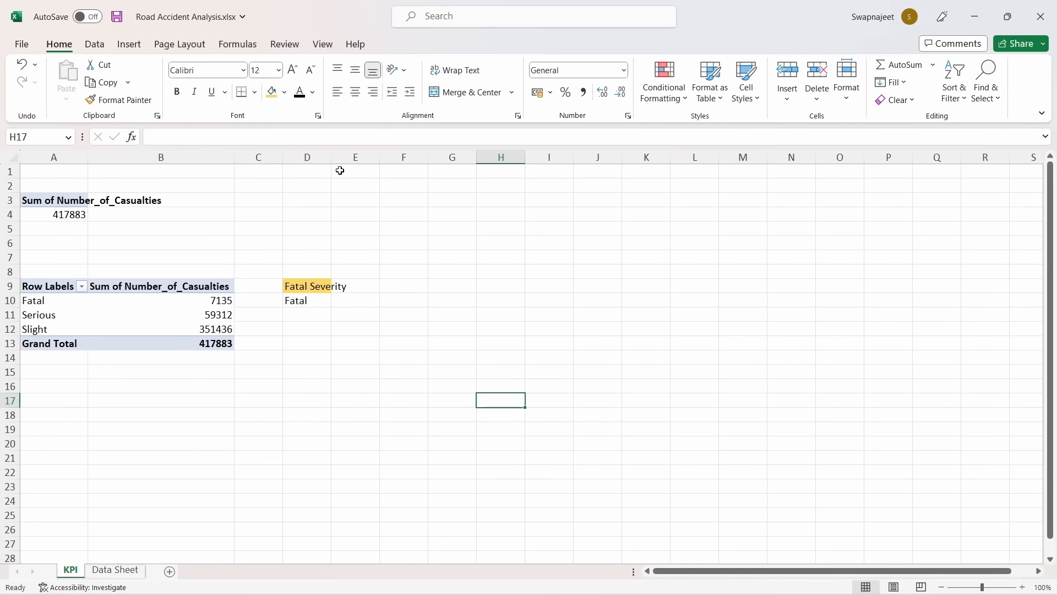
{"action": "left_click_drag", "start_coordinate": [332, 157], "coordinate": [349, 157]}
Link cell E10 to the PivotTable's Fatal casualties with =GETPIVOTDATA("Number_of_Casualties",$A$9,"Accident_Severity","Fatal")
{"action": "left_click", "coordinate": [313, 297]}
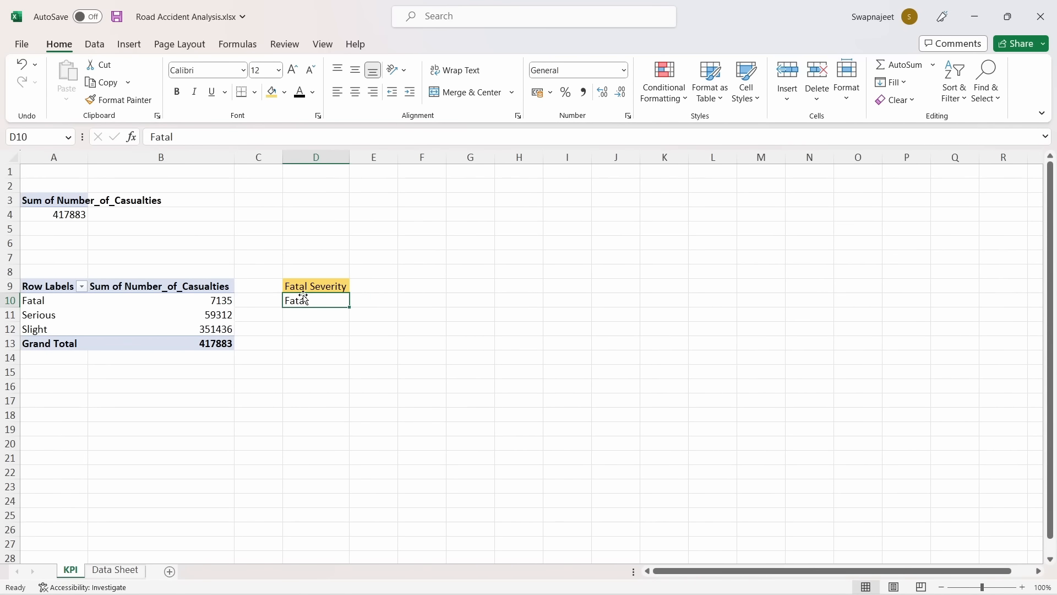
{"action": "left_click", "coordinate": [369, 298]}
{"action": "type", "text": "="}
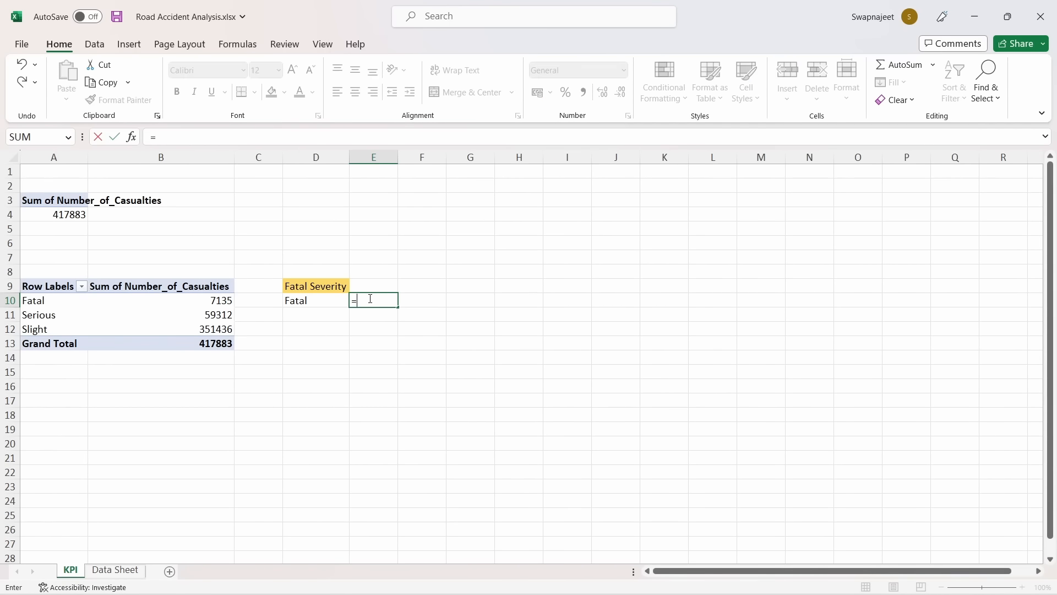
{"action": "left_click", "coordinate": [226, 302]}
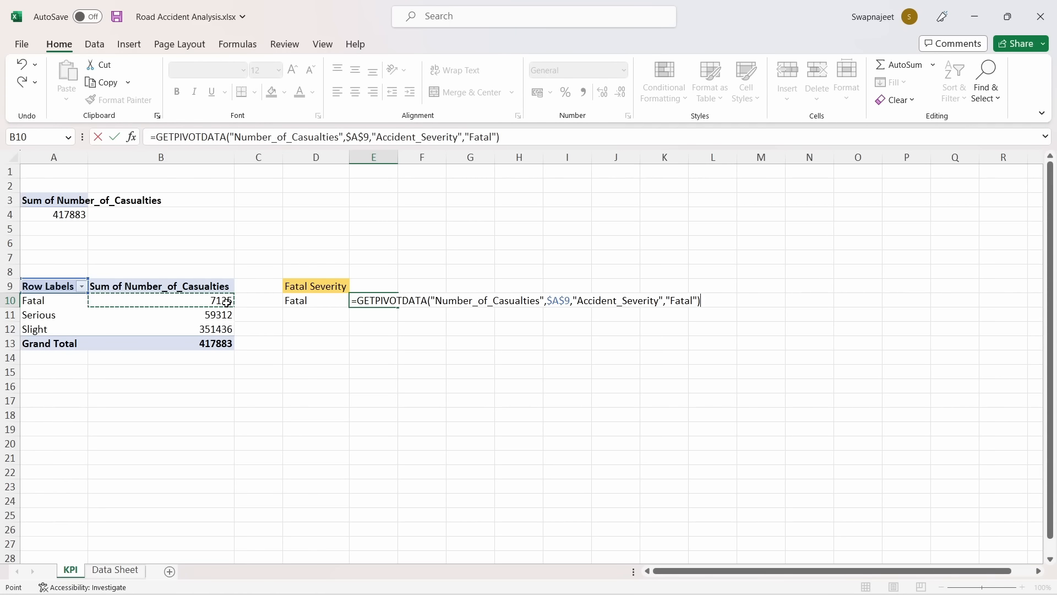
{"action": "key", "text": "Return"}
{"action": "left_click", "coordinate": [390, 301]}
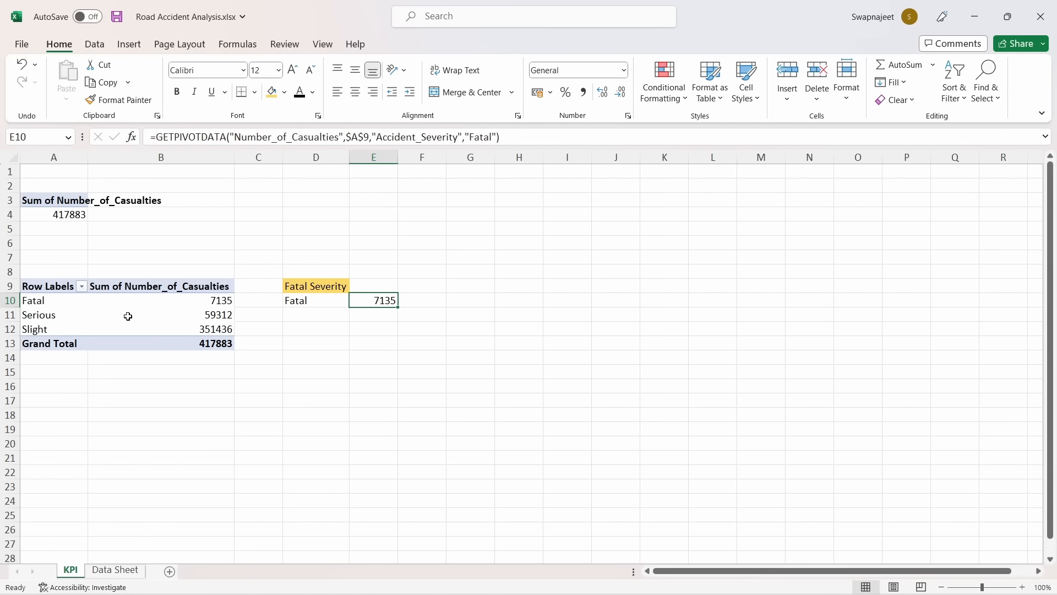
Check the severity PivotTable's Generate GetPivotData option and review the linked formula in cell E10
{"action": "left_click", "coordinate": [50, 314]}
{"action": "left_click", "coordinate": [39, 286]}
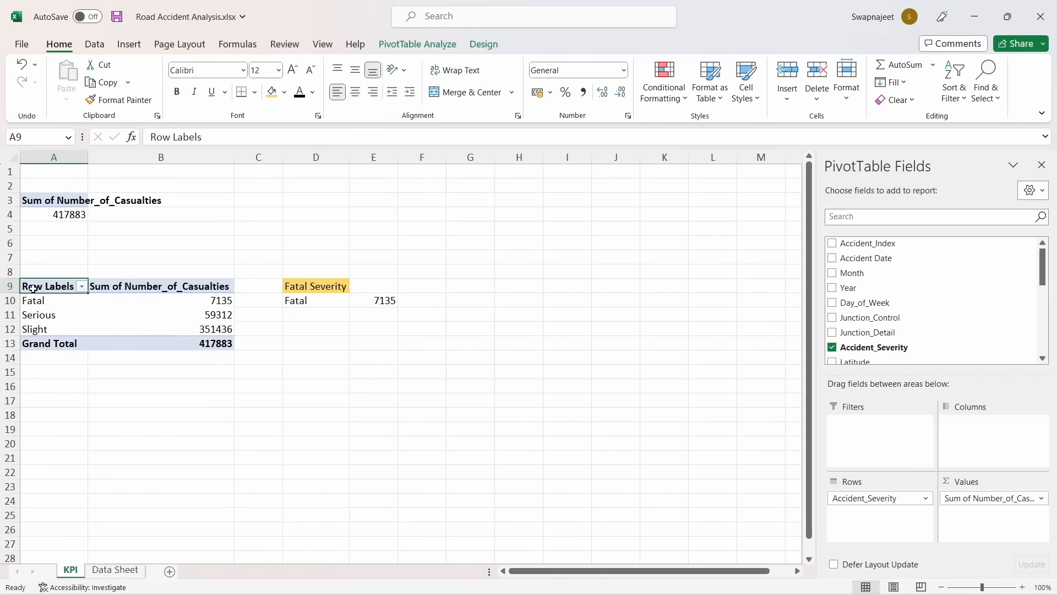
{"action": "left_click", "coordinate": [61, 320]}
{"action": "left_click", "coordinate": [60, 320]}
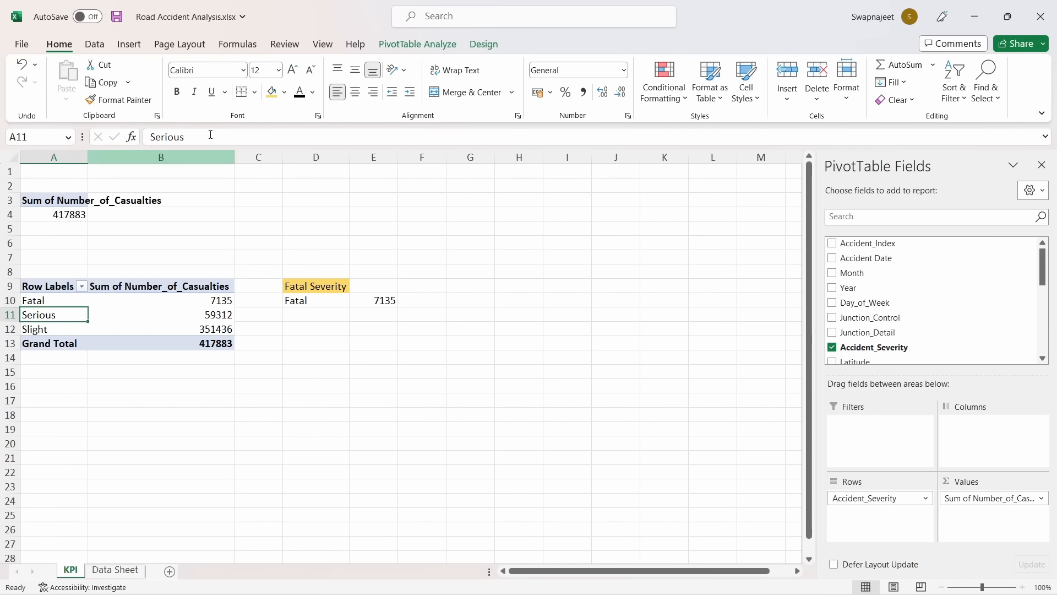
{"action": "left_click", "coordinate": [413, 45]}
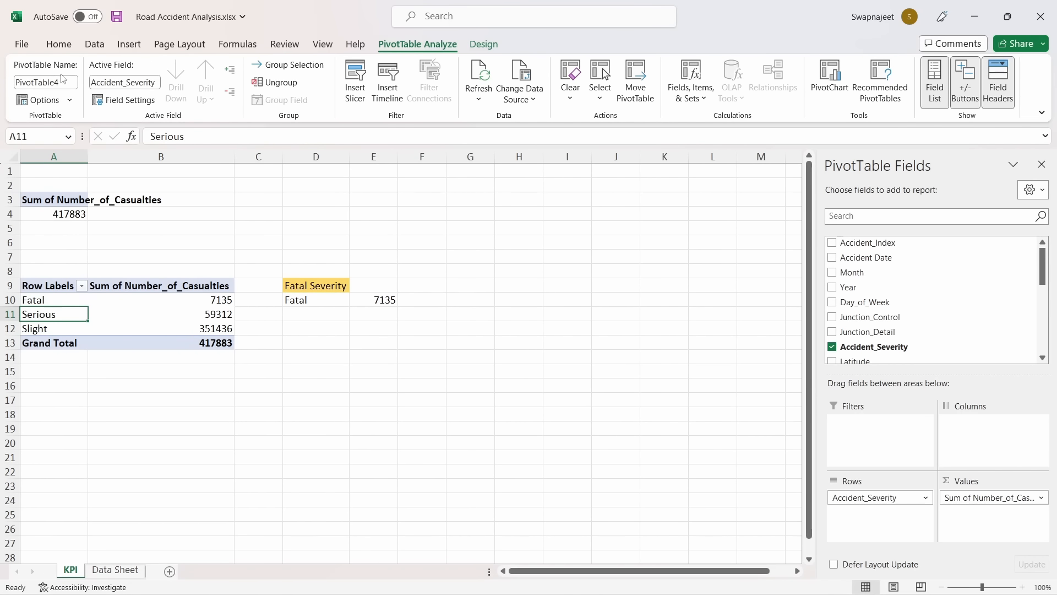
{"action": "left_click", "coordinate": [69, 101]}
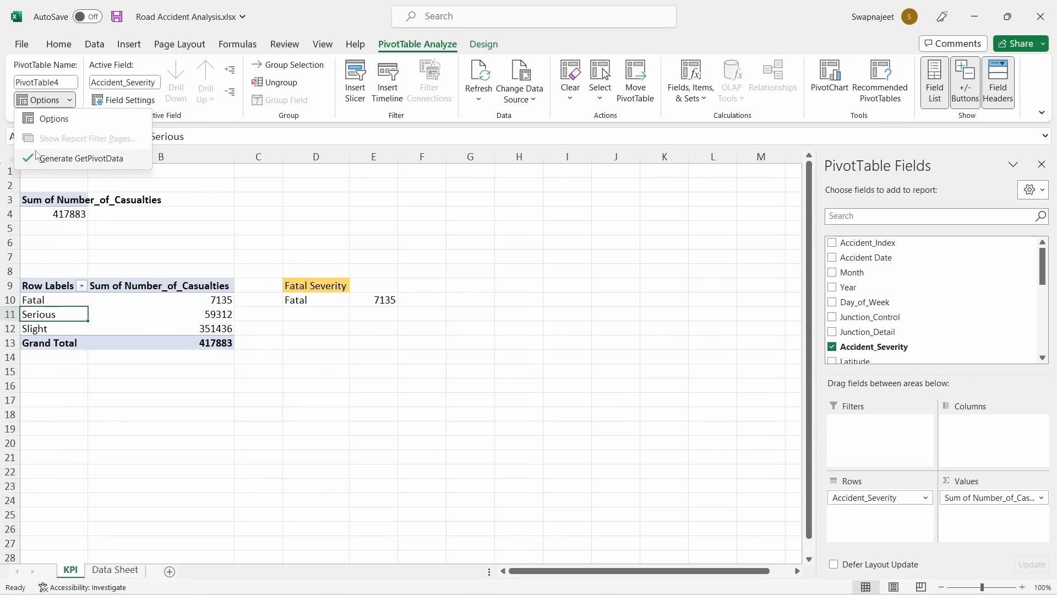
{"action": "left_click", "coordinate": [385, 300]}
{"action": "left_click", "coordinate": [380, 300]}
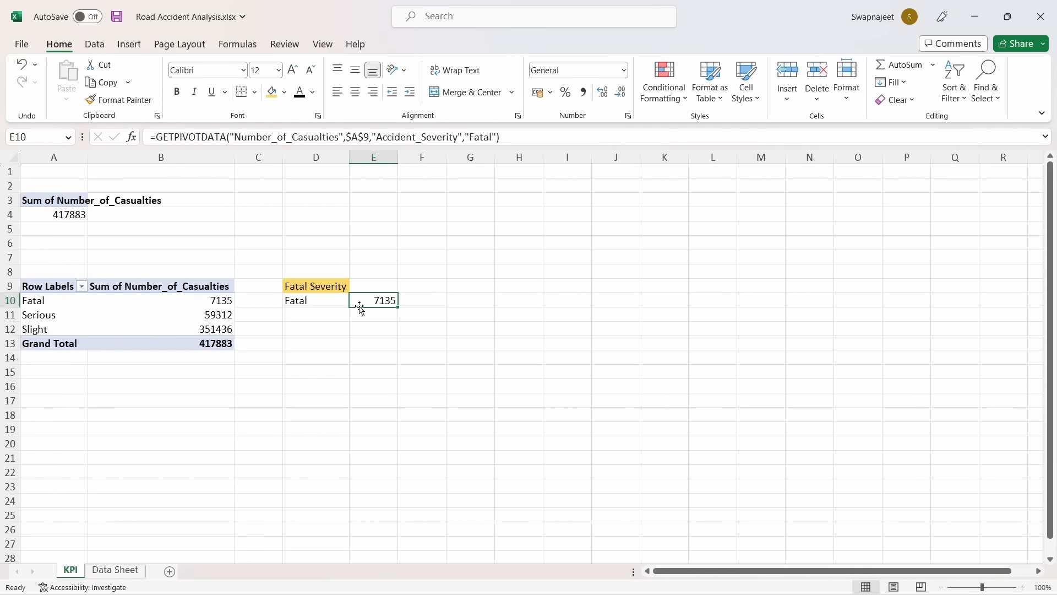
Enter the row label "Other" in cell D11 beneath the Fatal label
{"action": "left_click", "coordinate": [380, 326]}
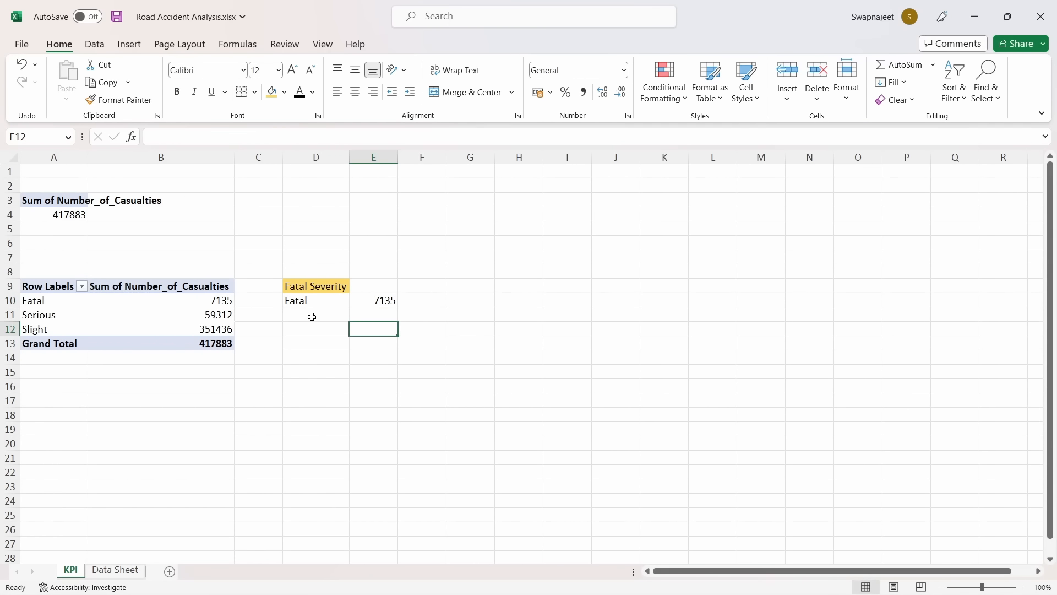
{"action": "left_click", "coordinate": [309, 315]}
{"action": "left_click", "coordinate": [382, 297]}
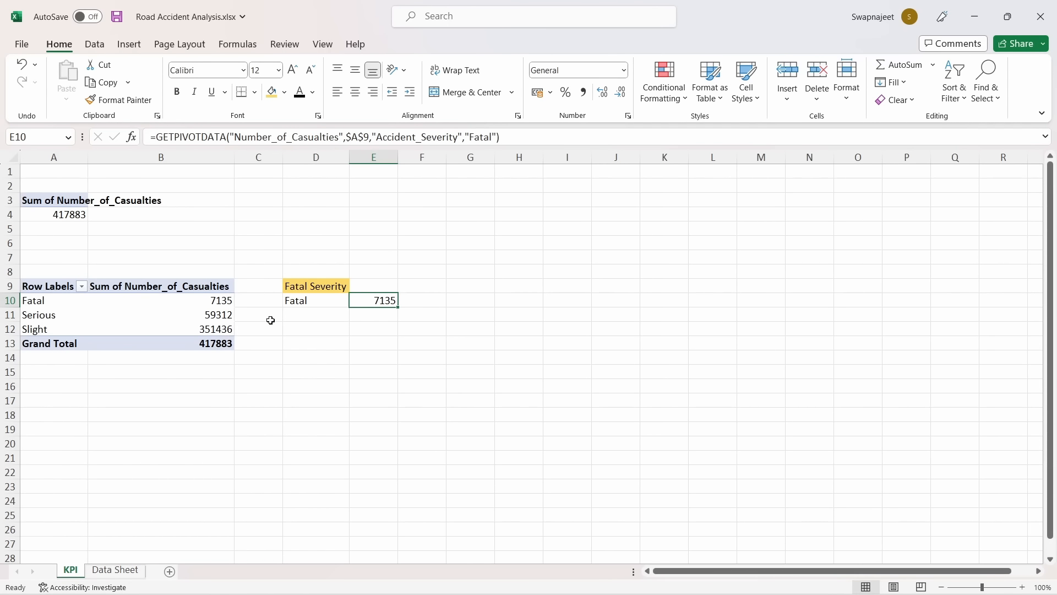
{"action": "left_click", "coordinate": [309, 316]}
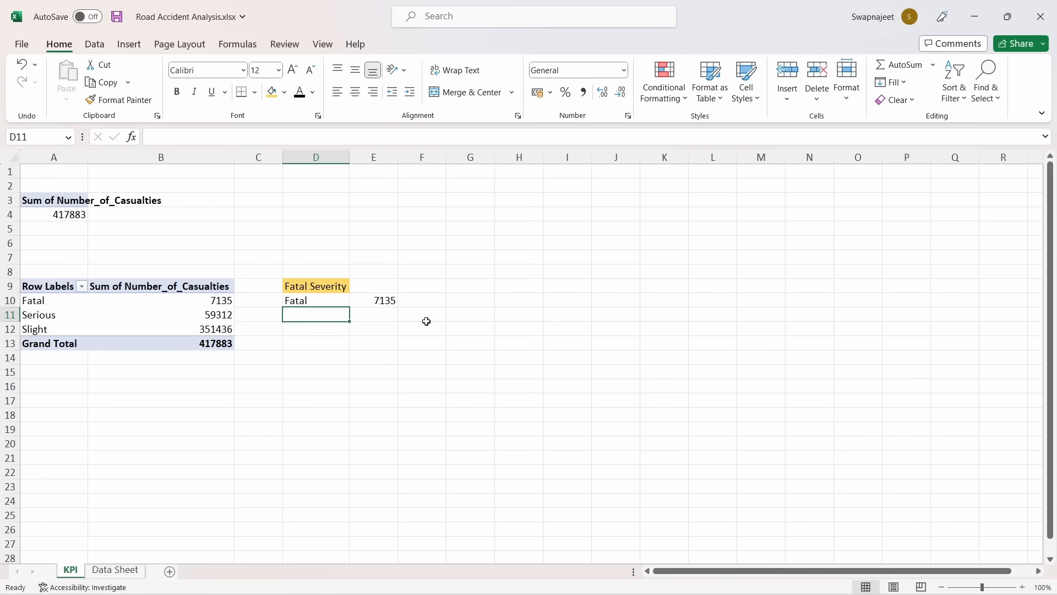
{"action": "type", "text": "Other"}
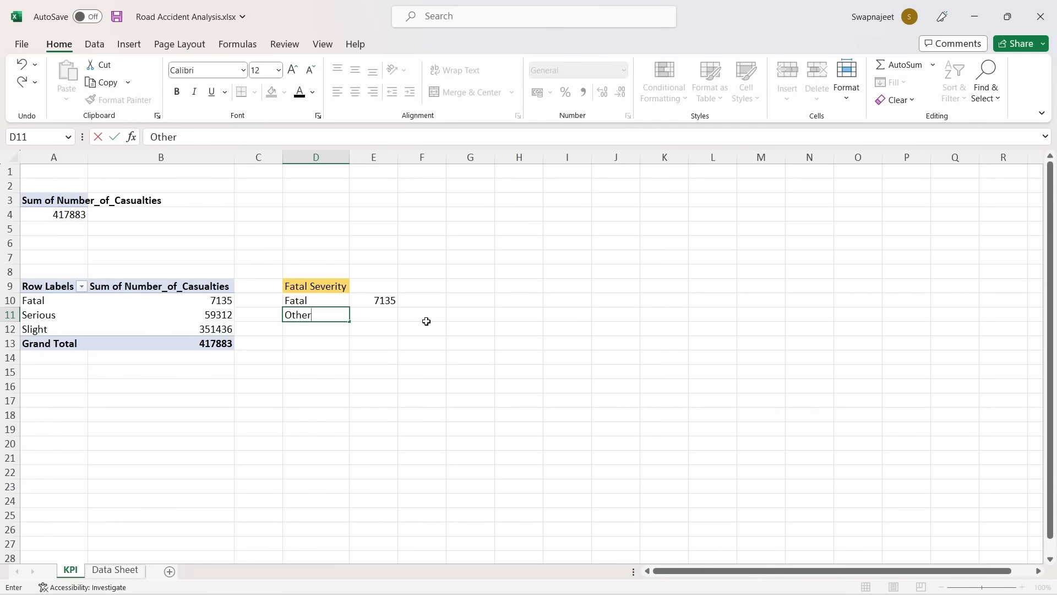
{"action": "left_click", "coordinate": [372, 384]}
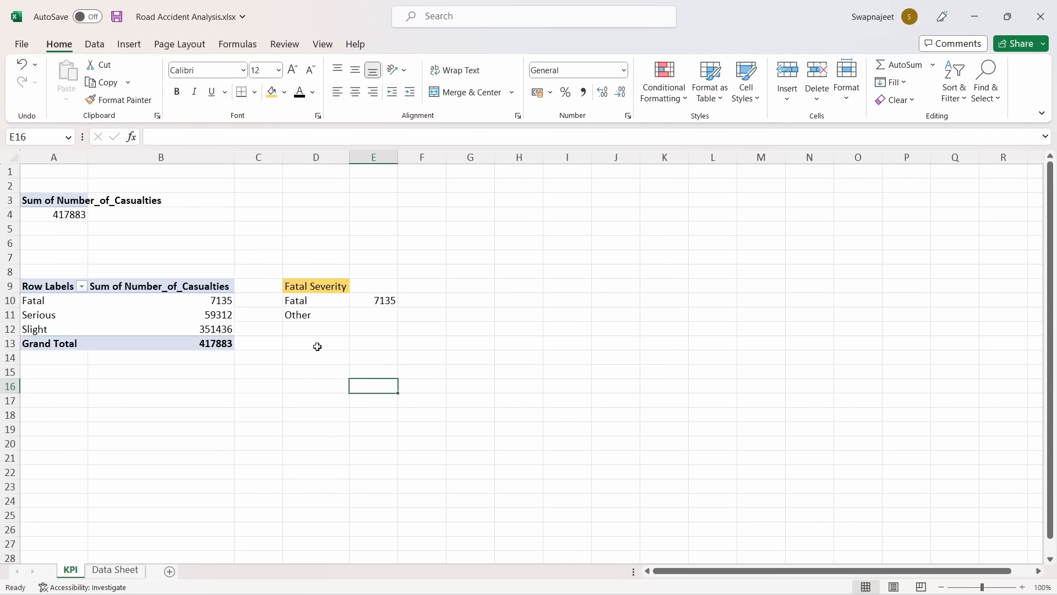
Set cell E11 to the sum of the PivotTable's Serious and Slight casualties using two GETPIVOTDATA references added together
{"action": "left_click", "coordinate": [363, 317]}
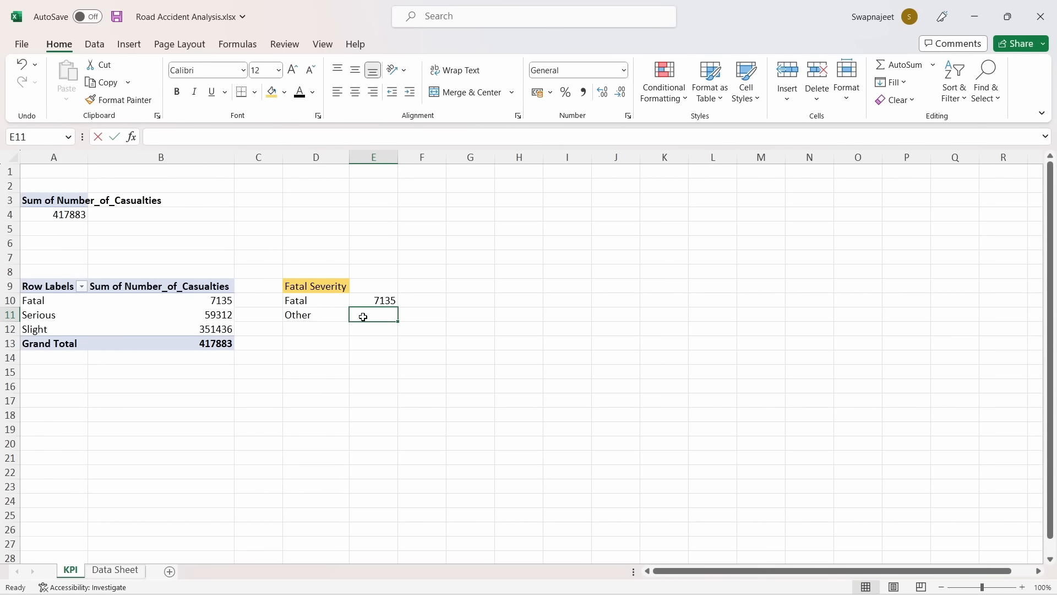
{"action": "type", "text": "="}
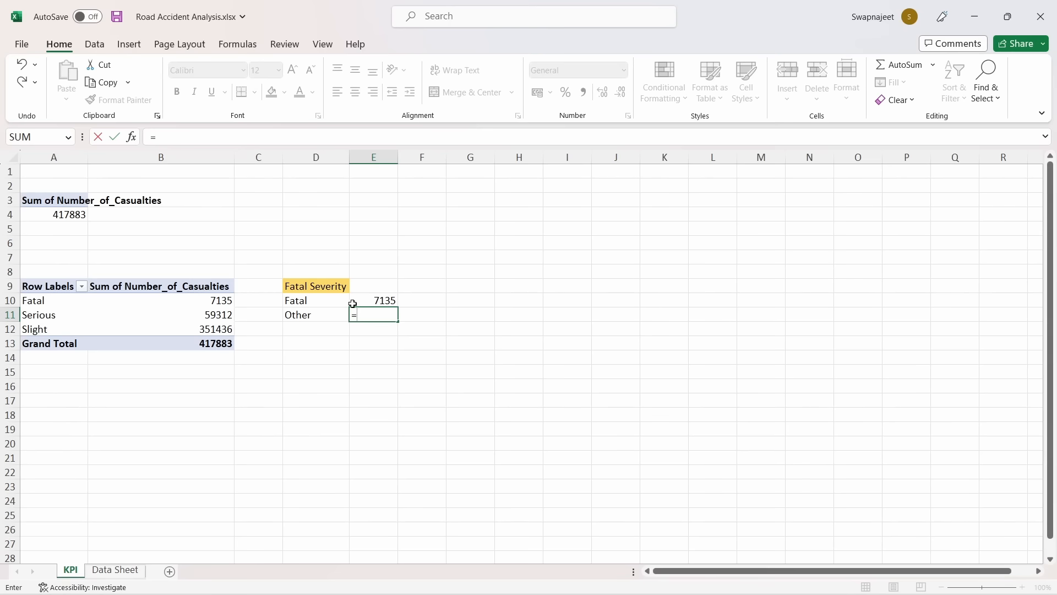
{"action": "left_click", "coordinate": [226, 314]}
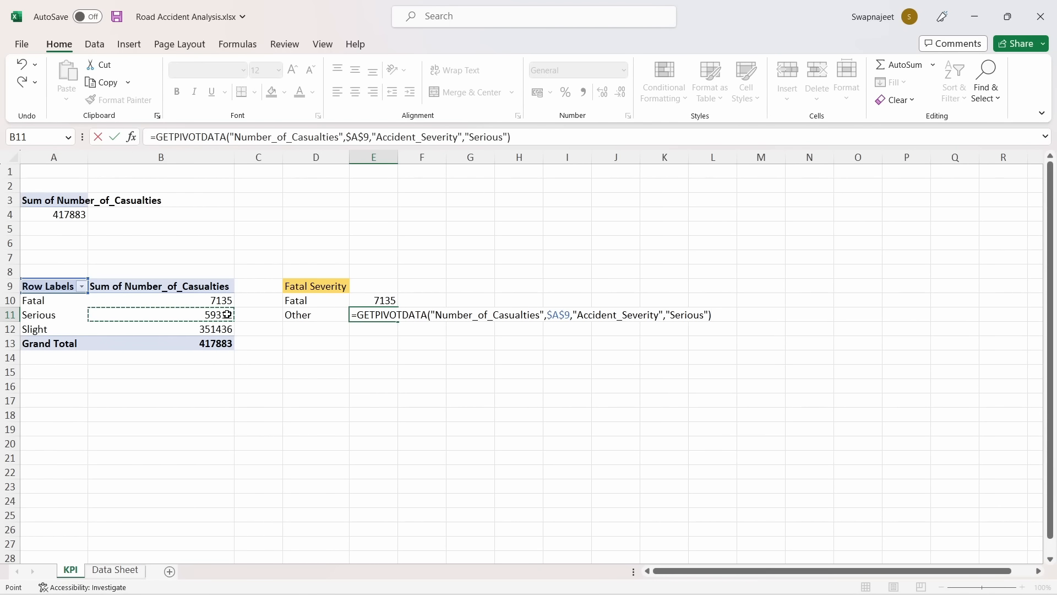
{"action": "type", "text": "="}
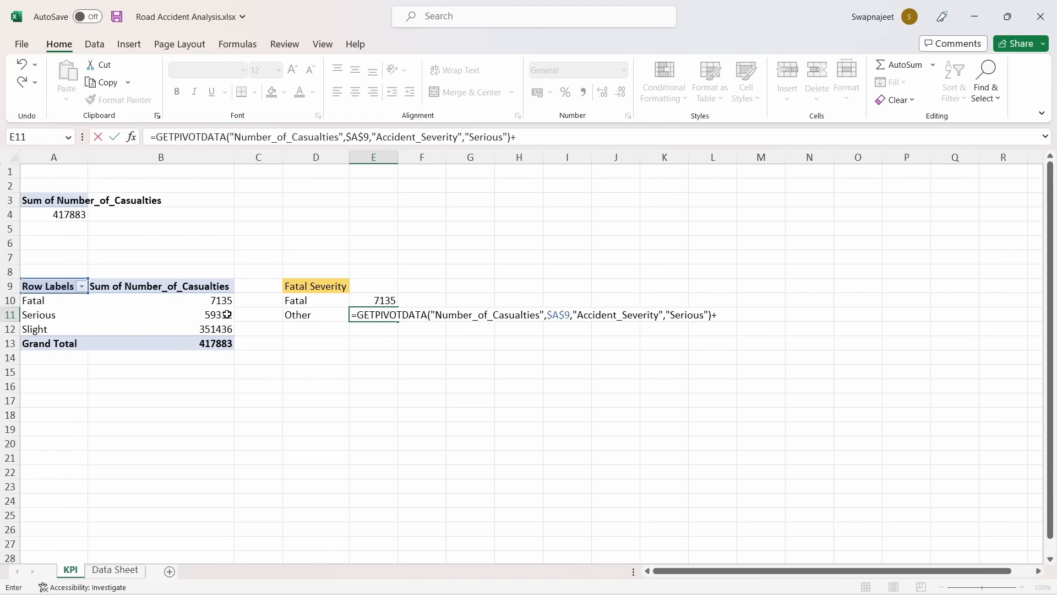
{"action": "left_click", "coordinate": [234, 330]}
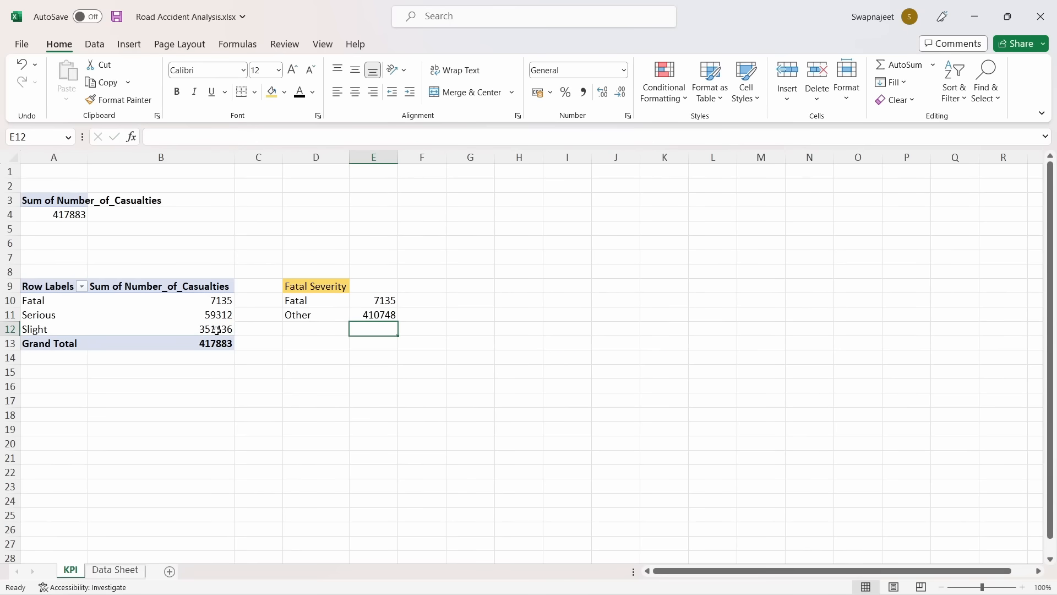
{"action": "key", "text": "Return"}
{"action": "left_click", "coordinate": [365, 357]}
{"action": "left_click", "coordinate": [381, 315]}
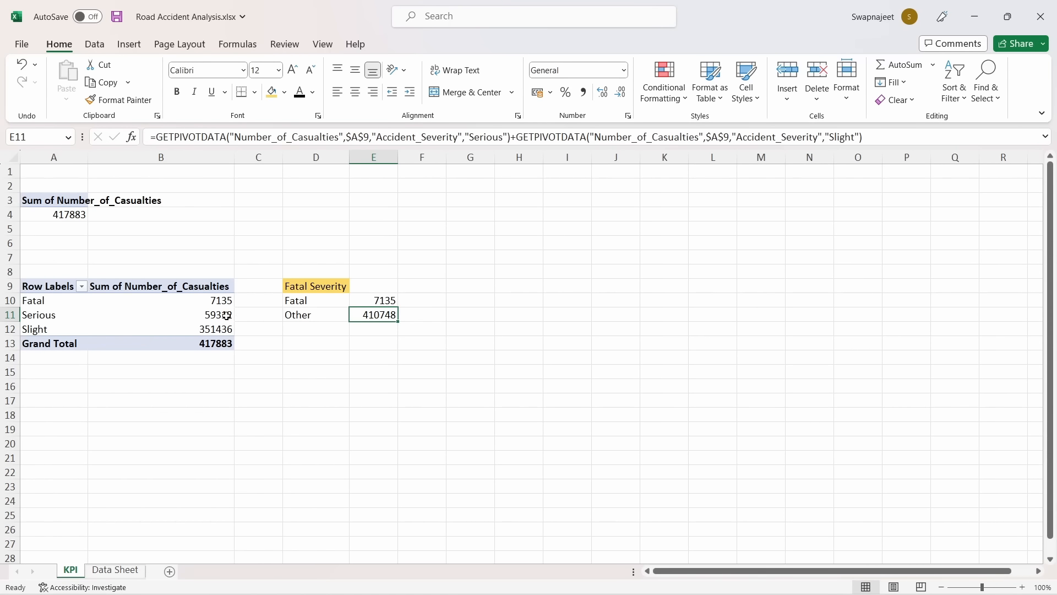
Calculate the Fatal share of all casualties in cell F10 with =E10/(E10+E11)
{"action": "left_click", "coordinate": [434, 302]}
{"action": "type", "text": "="}
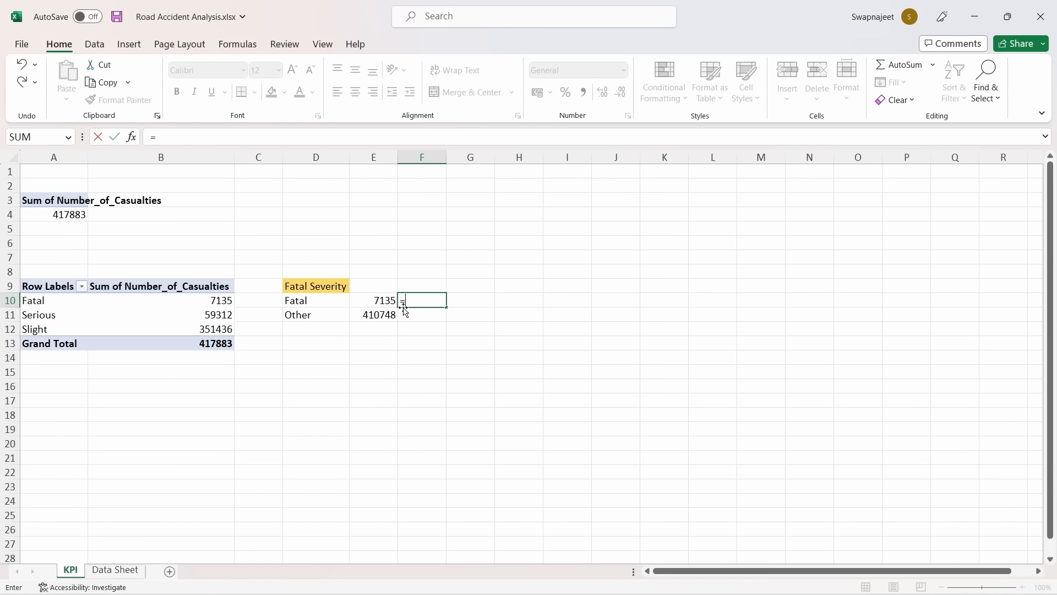
{"action": "left_click", "coordinate": [384, 301]}
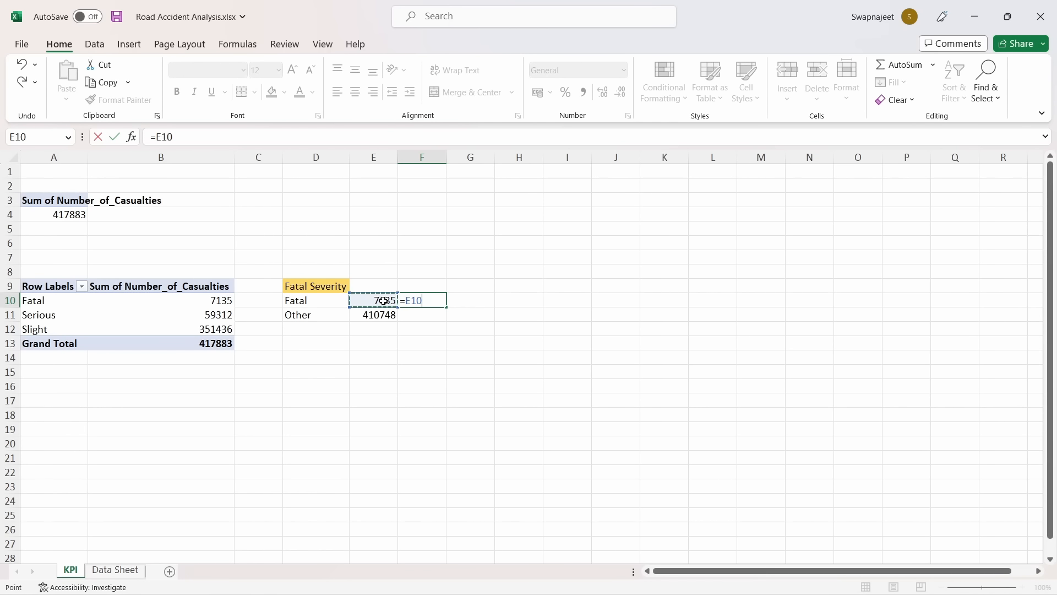
{"action": "type", "text": "/("}
{"action": "left_click", "coordinate": [384, 302]}
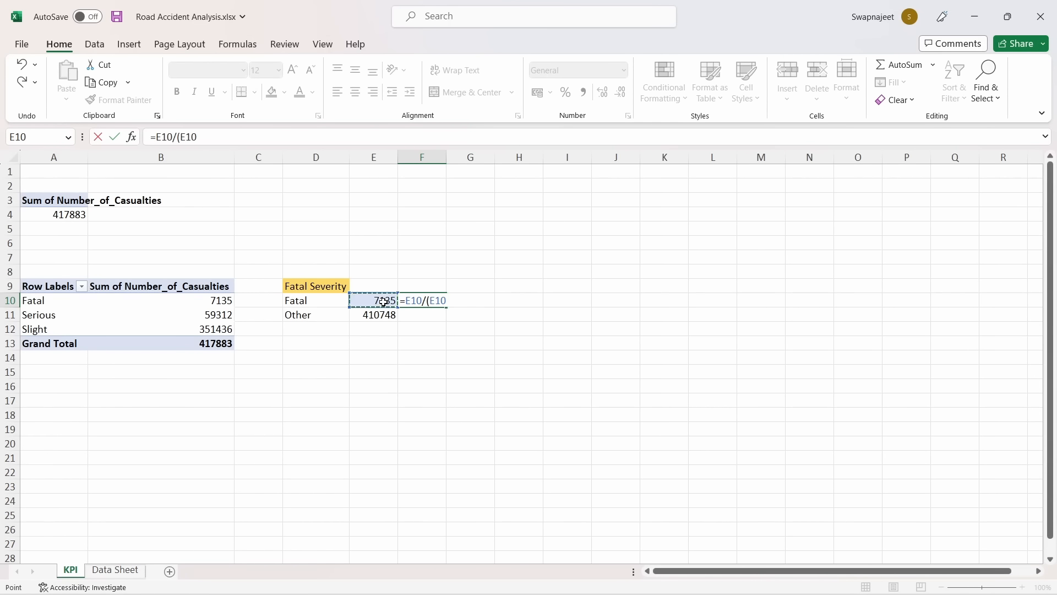
{"action": "type", "text": "+"}
{"action": "left_click", "coordinate": [385, 315]}
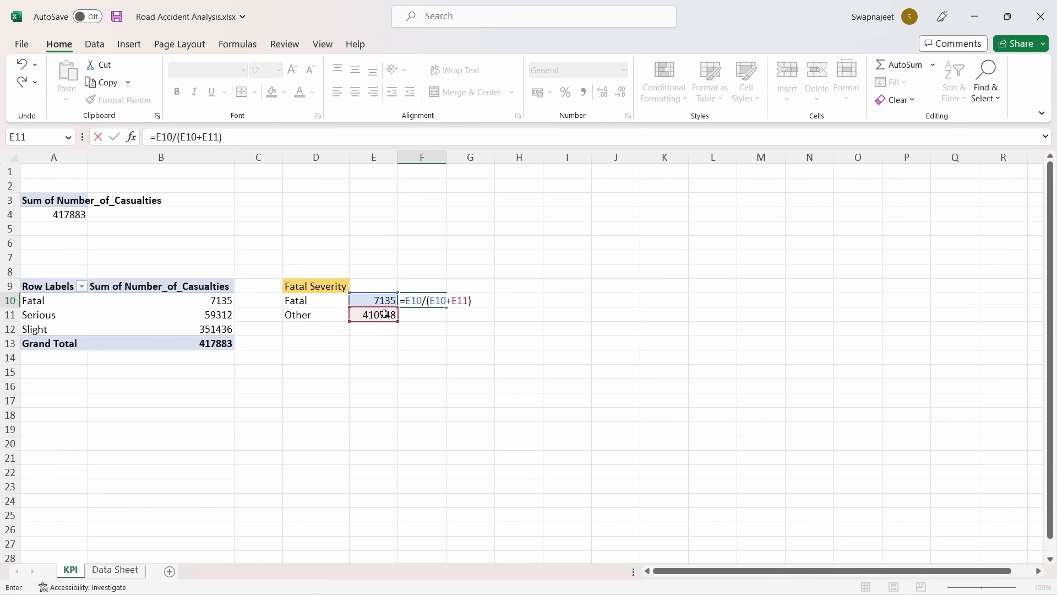
{"action": "key", "text": "Return"}
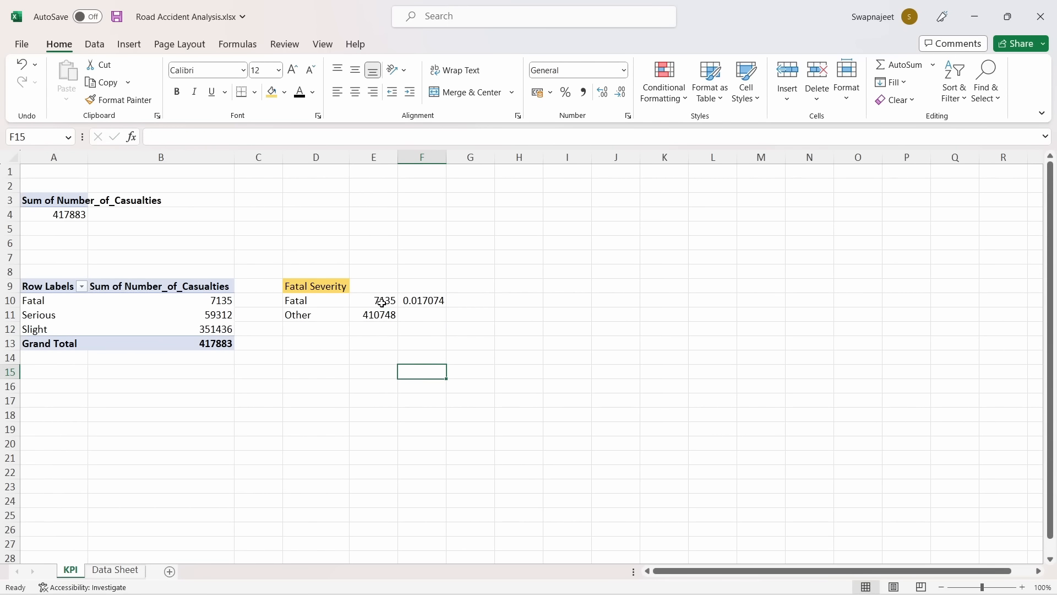
Check the combined total of E10:E11 and review the Fatal and Other rows of the Fatal Severity block
{"action": "left_click_drag", "start_coordinate": [385, 299], "coordinate": [383, 313]}
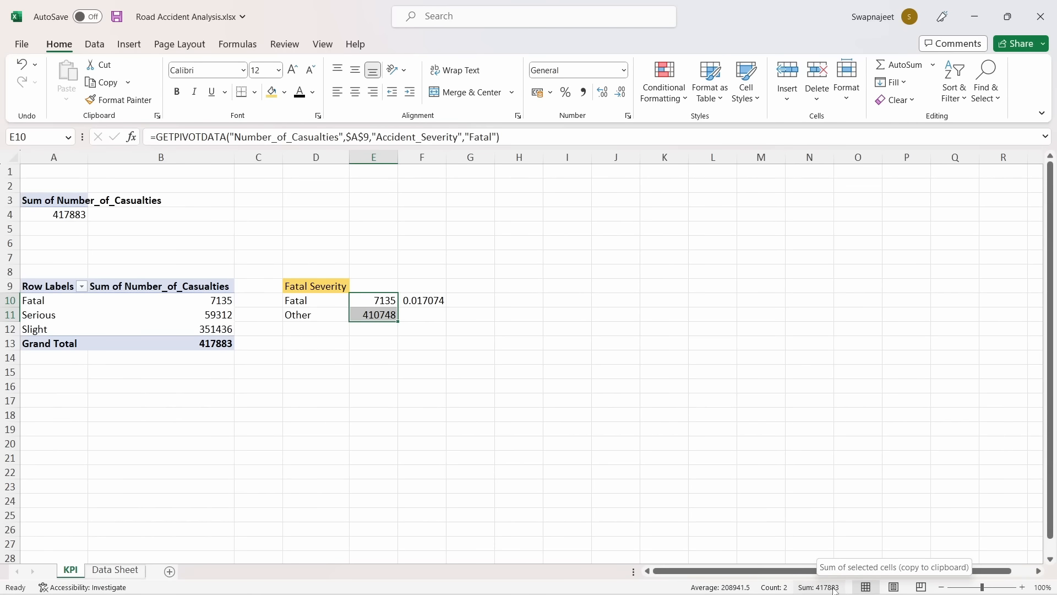
{"action": "left_click", "coordinate": [347, 414]}
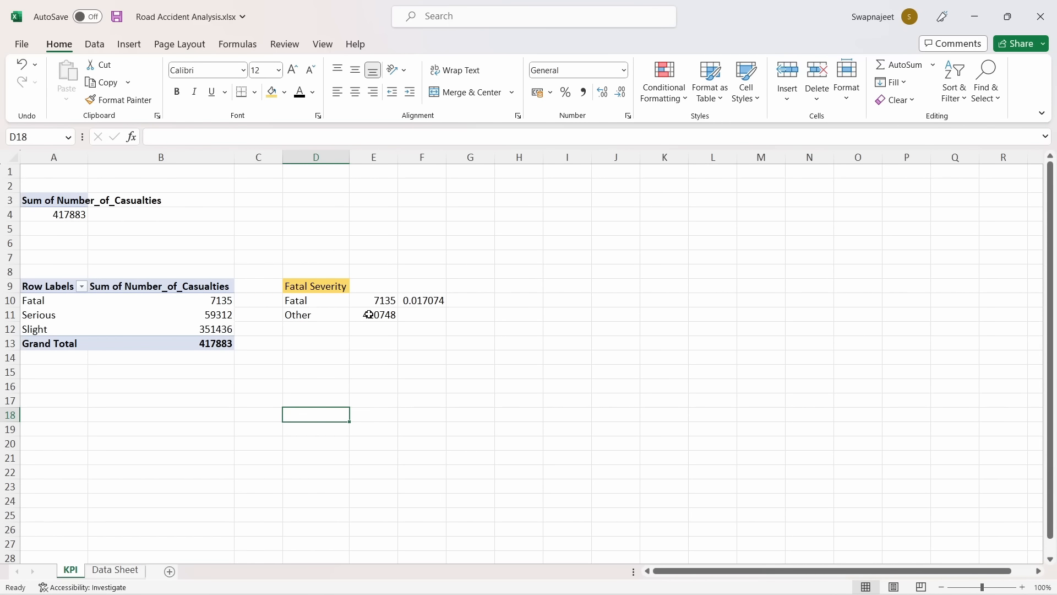
{"action": "left_click", "coordinate": [316, 288]}
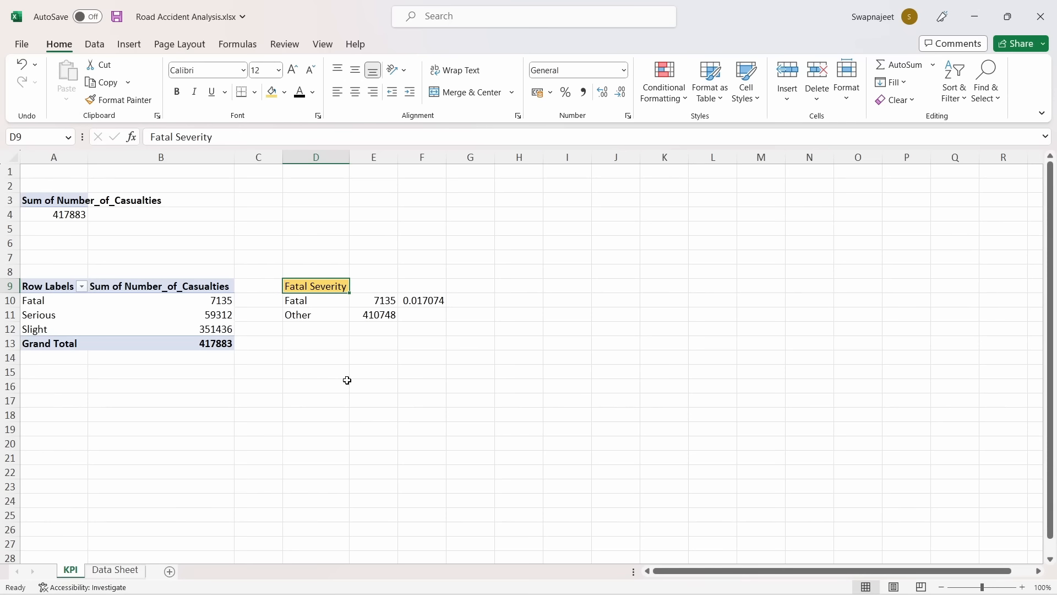
{"action": "left_click", "coordinate": [307, 302]}
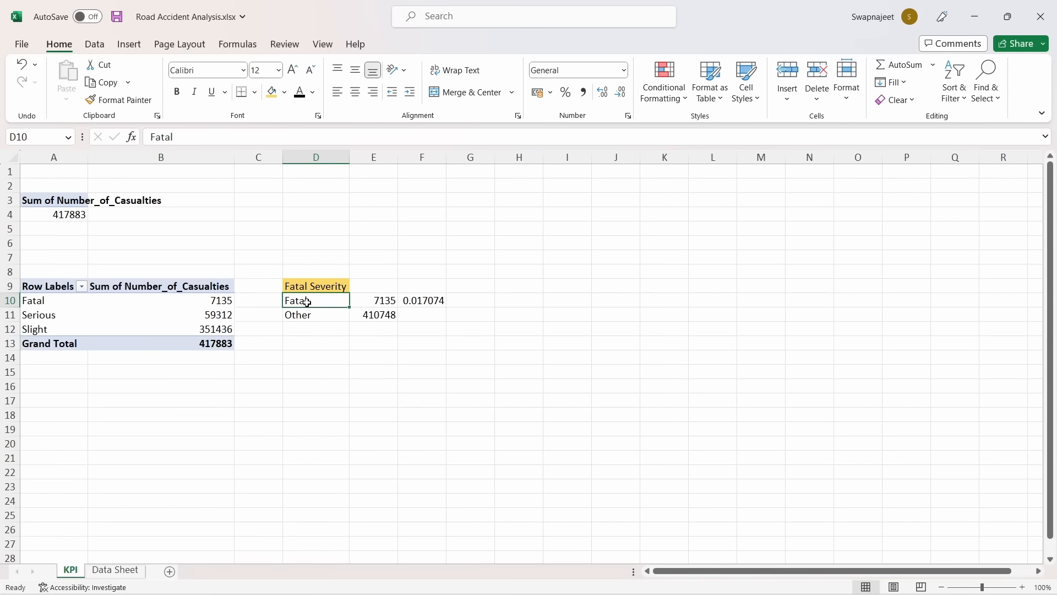
{"action": "left_click_drag", "start_coordinate": [285, 300], "coordinate": [399, 301]}
{"action": "left_click", "coordinate": [369, 312]}
{"action": "left_click", "coordinate": [296, 317]}
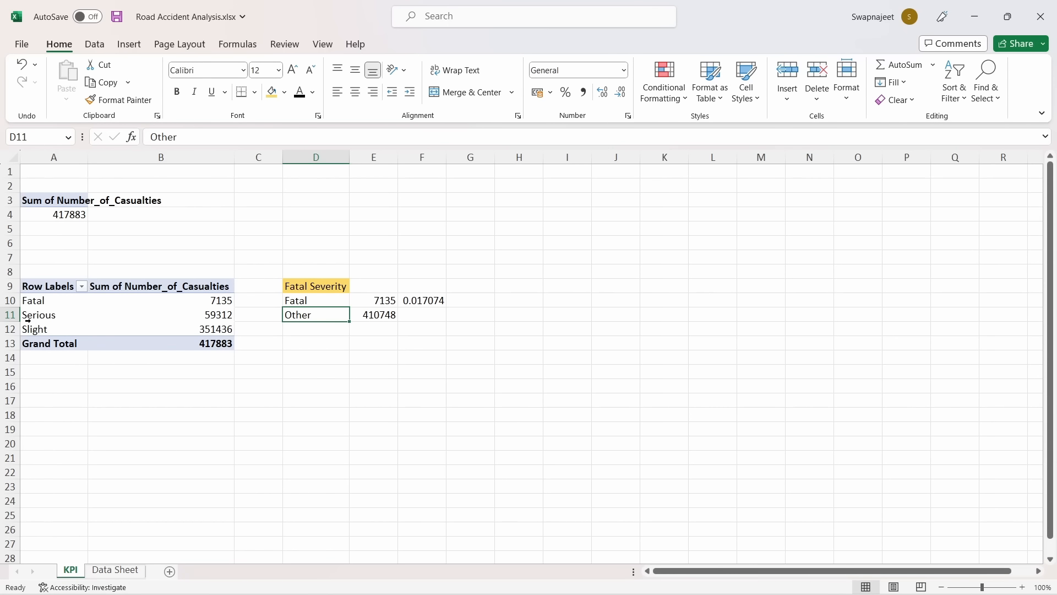
{"action": "left_click", "coordinate": [425, 317]}
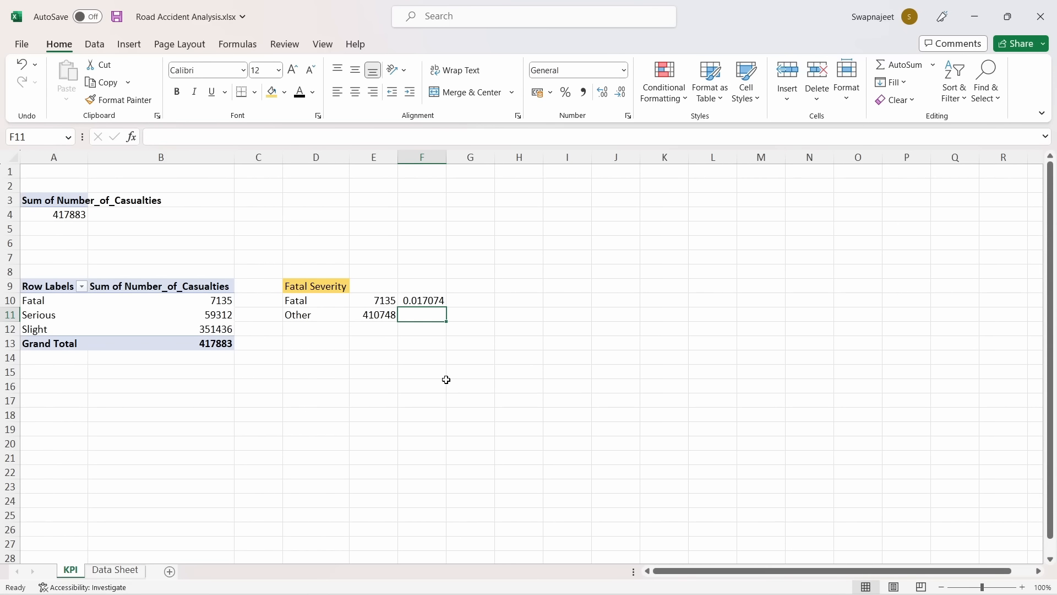
Fill the share formula from F10 down to F11 and inspect the cell references in the copied formula
{"action": "left_click", "coordinate": [432, 297]}
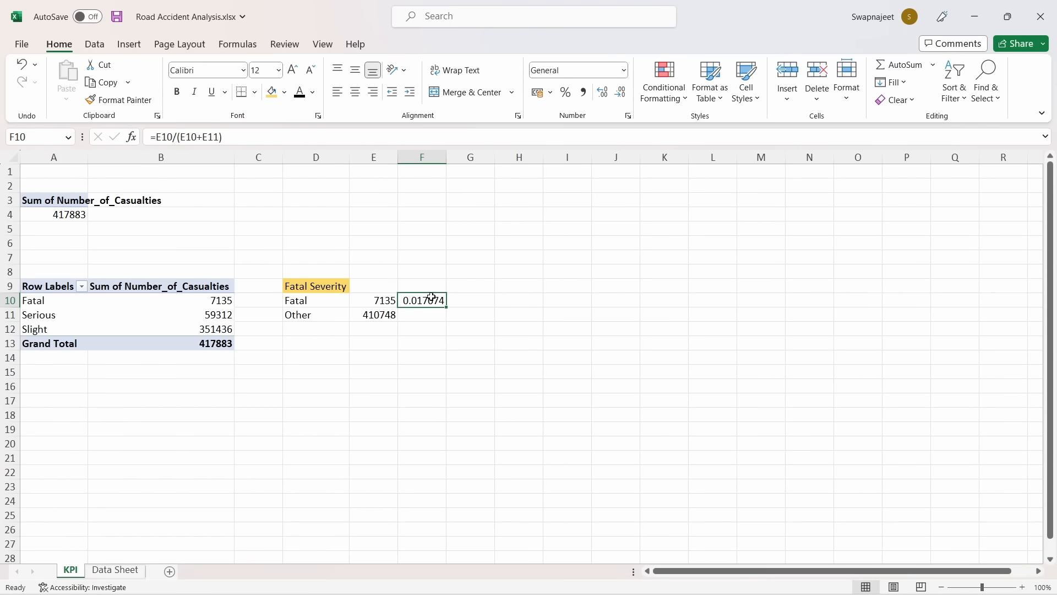
{"action": "left_click_drag", "start_coordinate": [446, 307], "coordinate": [447, 322]}
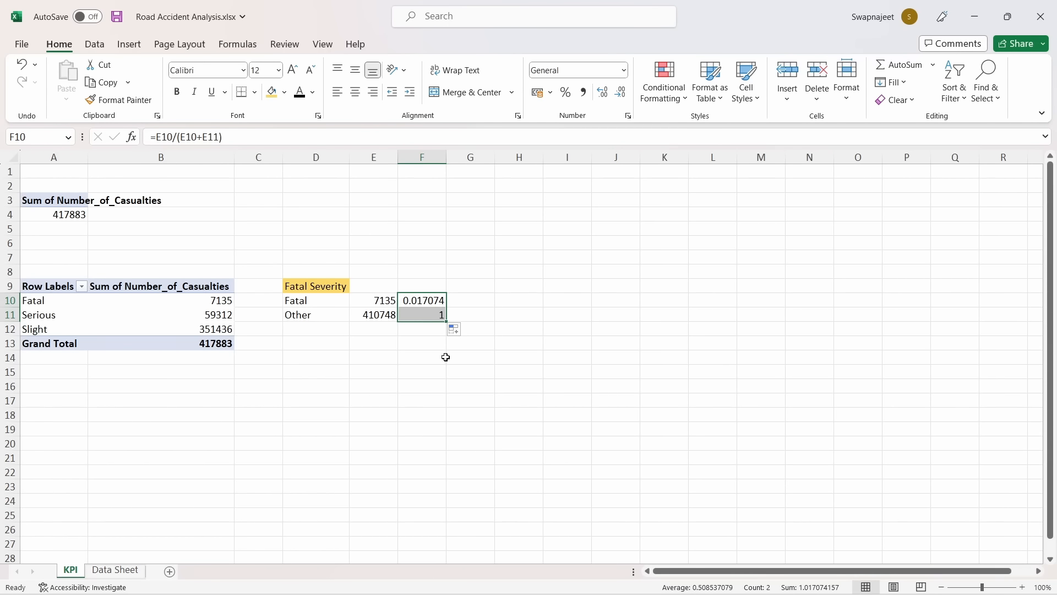
{"action": "left_click", "coordinate": [438, 357]}
{"action": "left_click", "coordinate": [435, 317]}
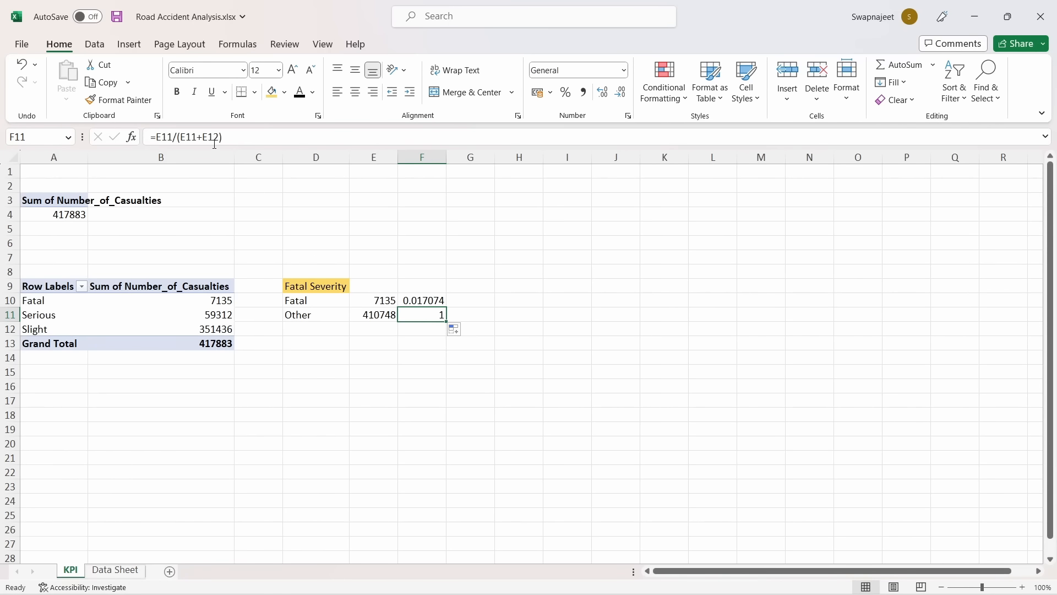
{"action": "key", "text": "F2"}
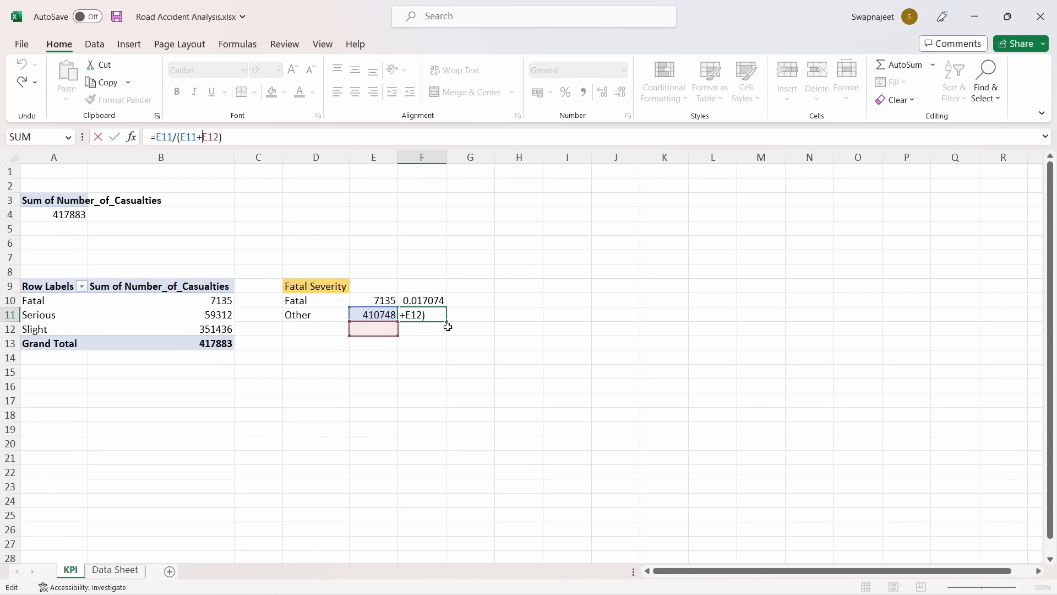
{"action": "key", "text": "Escape"}
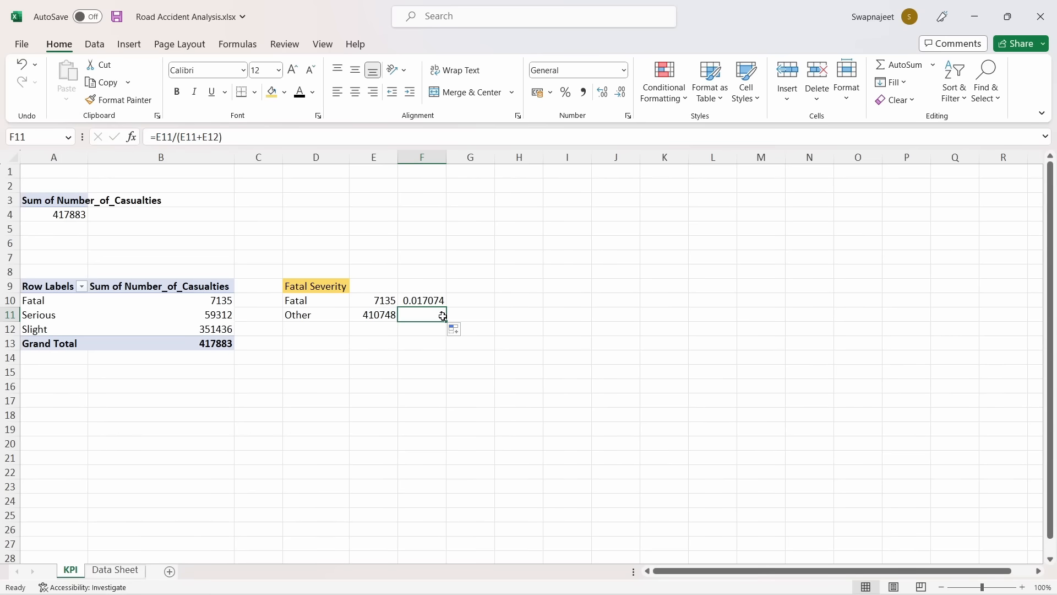
Make the denominator references in F10 absolute so the formula reads =E10/($E$10+$E$11)
{"action": "left_click", "coordinate": [434, 298]}
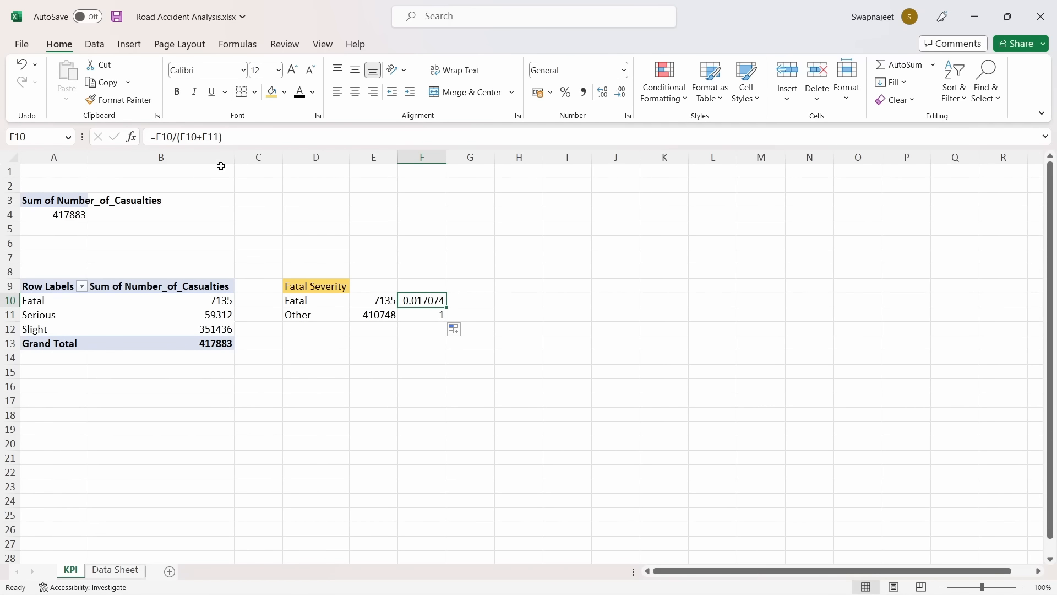
{"action": "left_click_drag", "start_coordinate": [218, 137], "coordinate": [182, 136]}
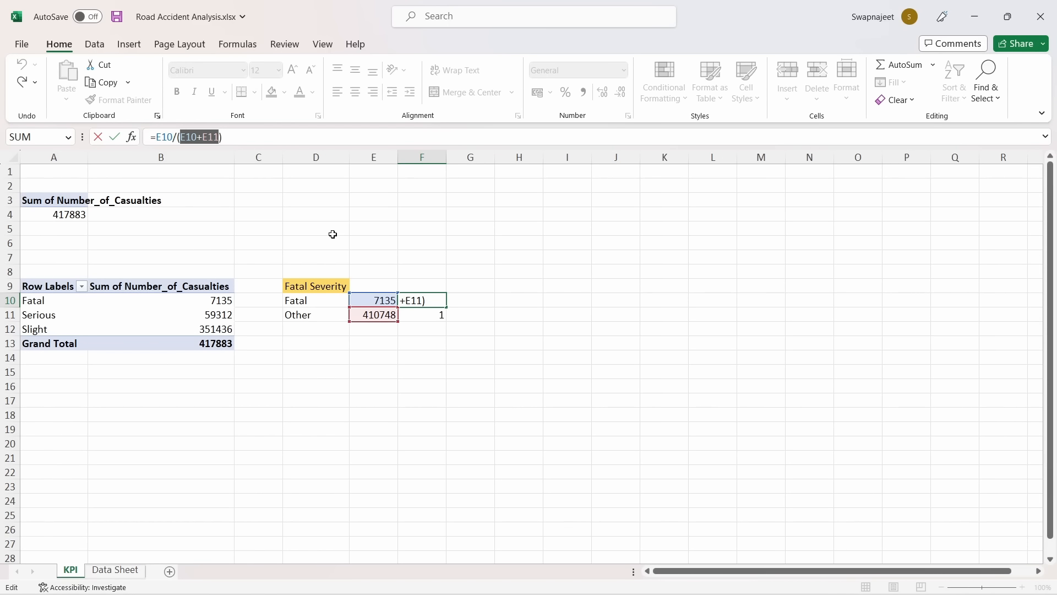
{"action": "key", "text": "F4"}
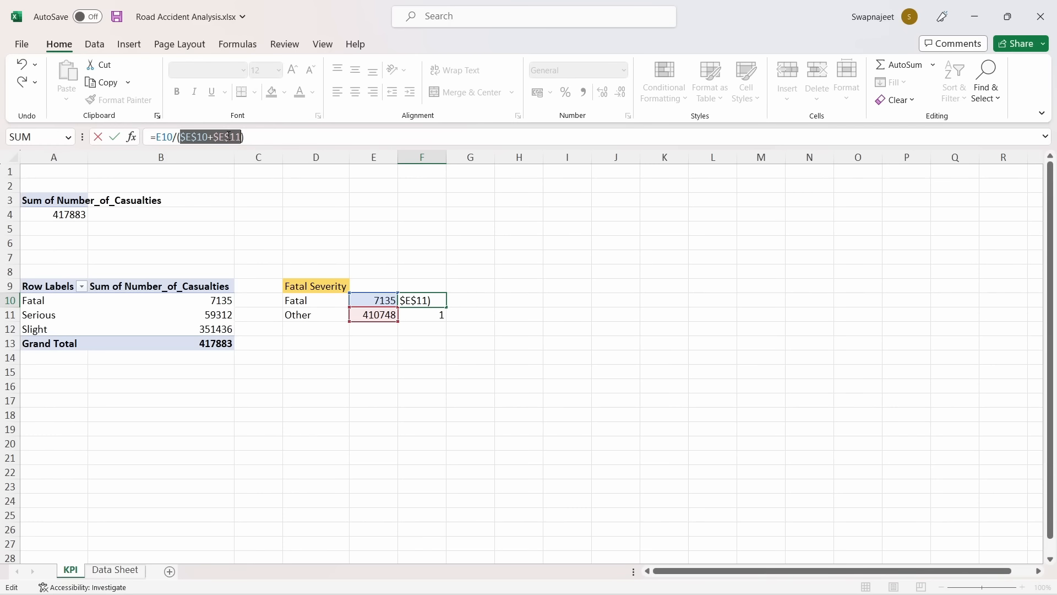
{"action": "key", "text": "Return"}
Fill the corrected share formula from F10 down to F11
{"action": "left_click", "coordinate": [439, 301]}
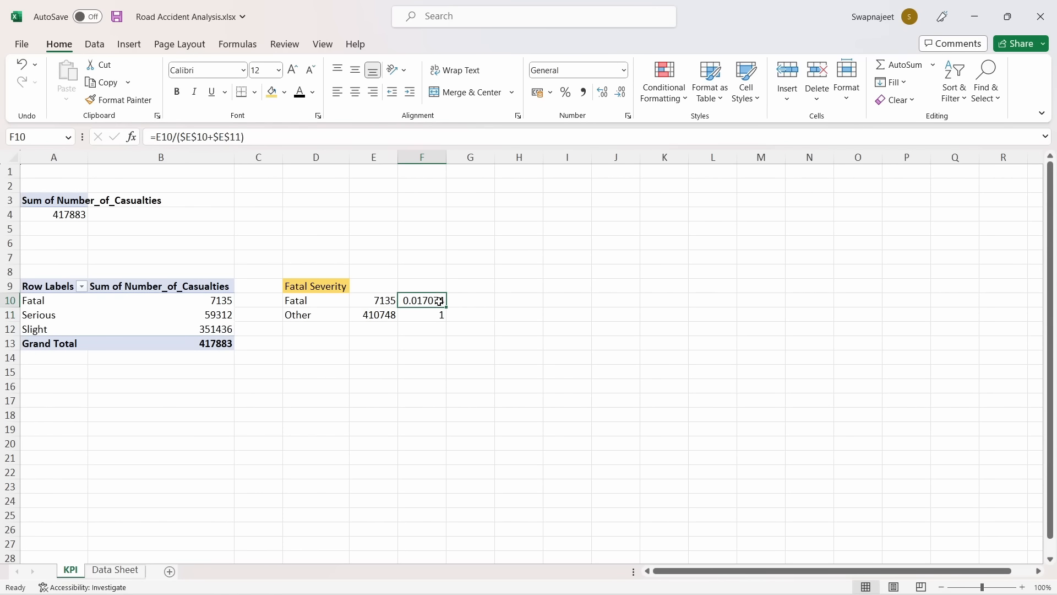
{"action": "left_click_drag", "start_coordinate": [445, 307], "coordinate": [425, 315]}
{"action": "left_click", "coordinate": [508, 324]}
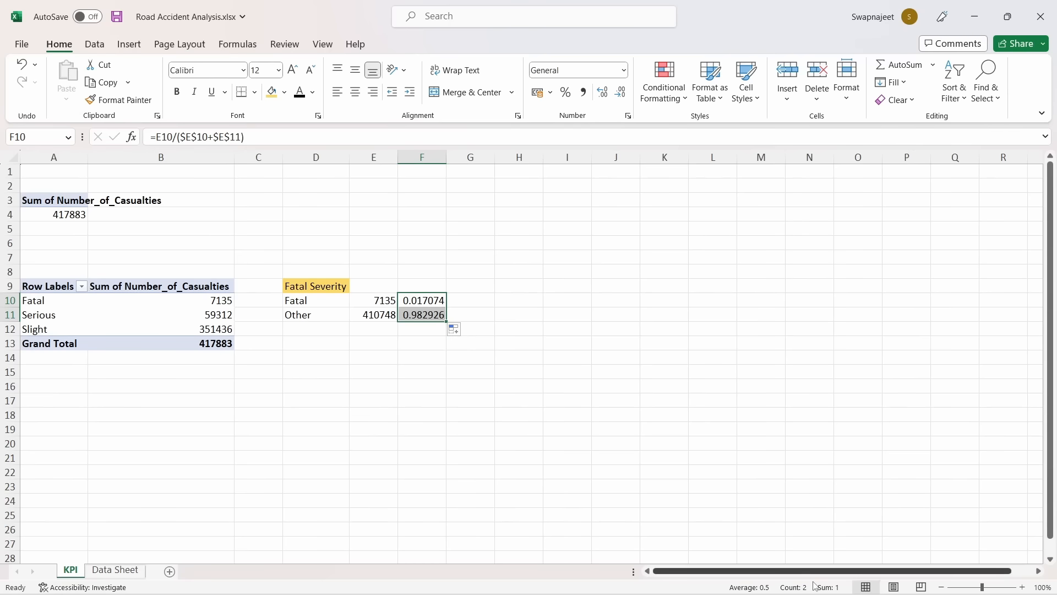
{"action": "left_click", "coordinate": [537, 355]}
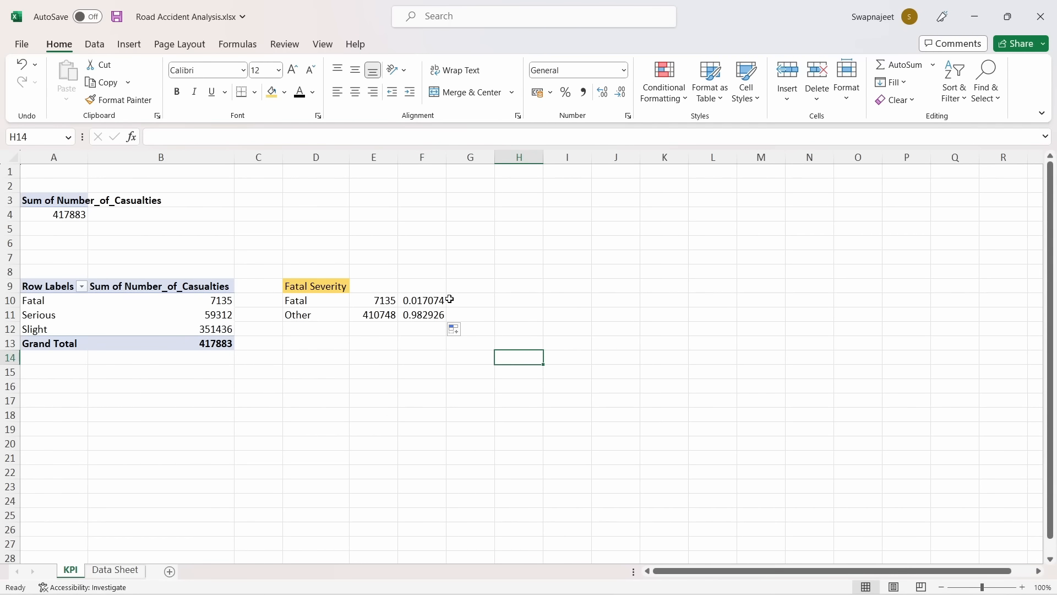
Format the shares in F10:F11 as percentages with one decimal place
{"action": "left_click_drag", "start_coordinate": [431, 300], "coordinate": [431, 315]}
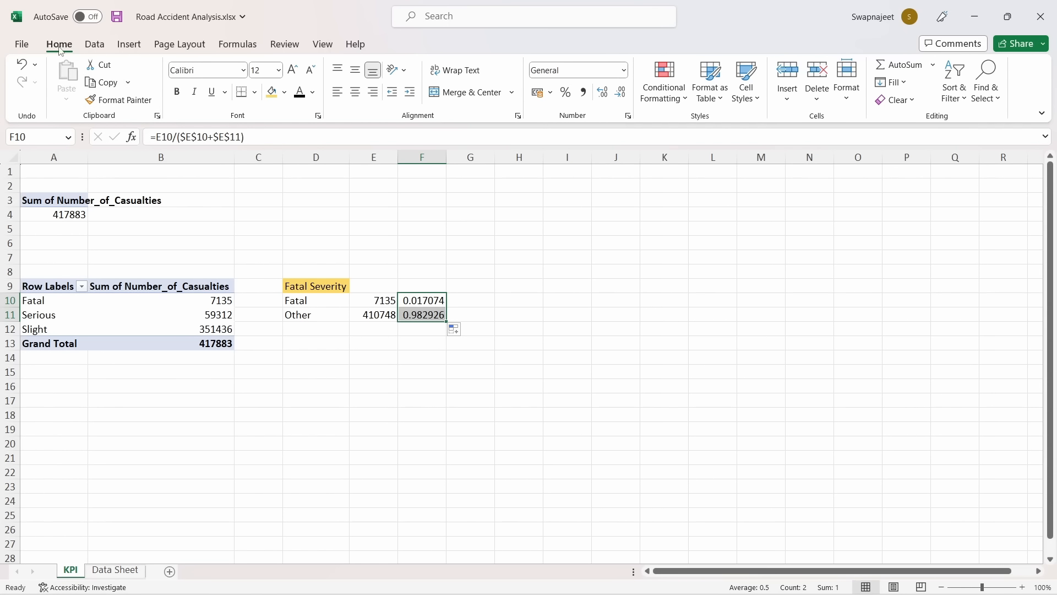
{"action": "left_click", "coordinate": [566, 92]}
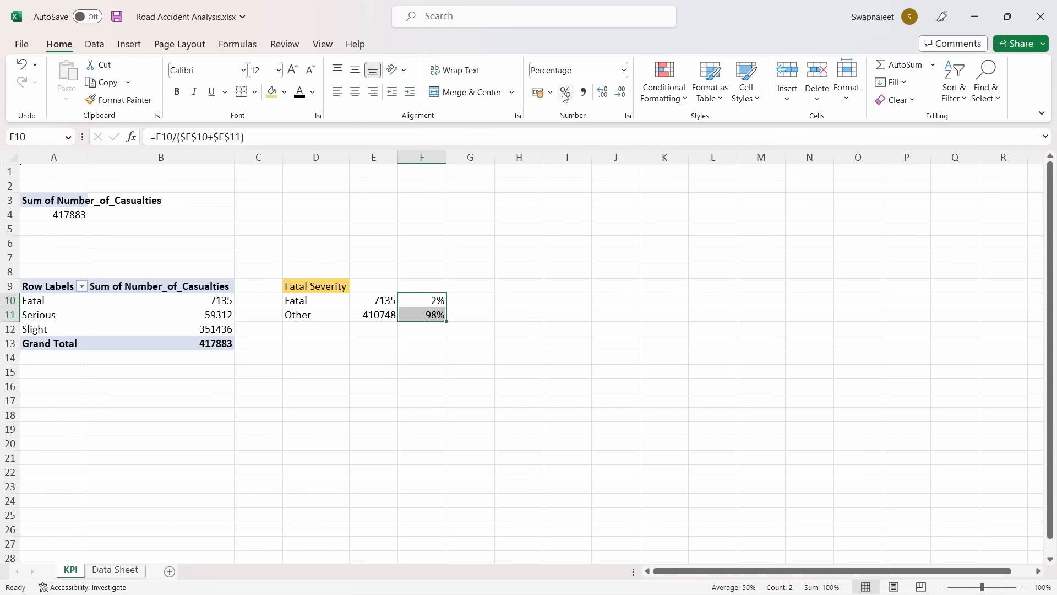
{"action": "left_click", "coordinate": [601, 100]}
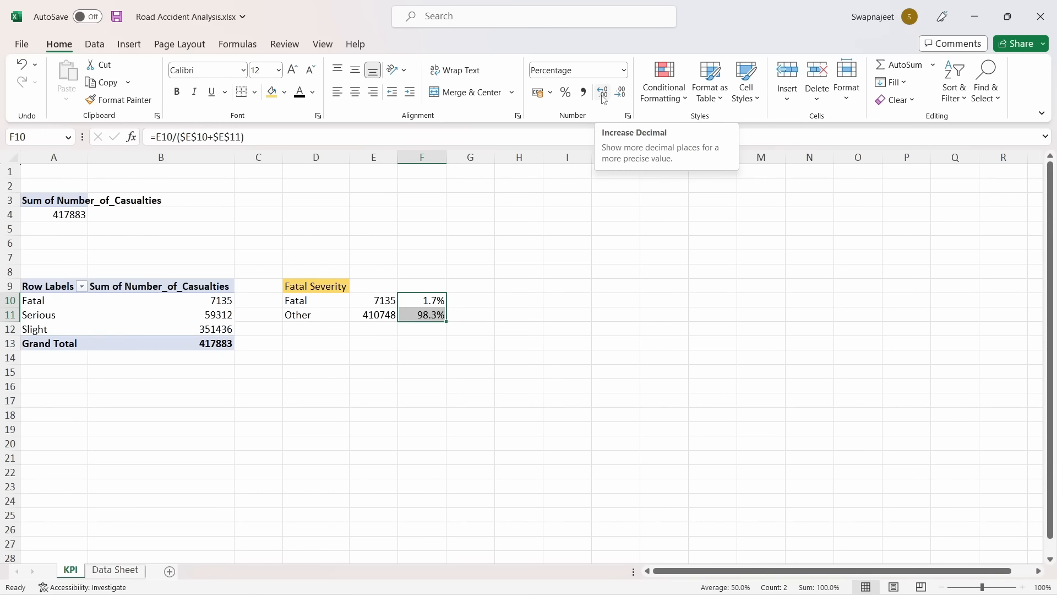
{"action": "left_click", "coordinate": [604, 100]}
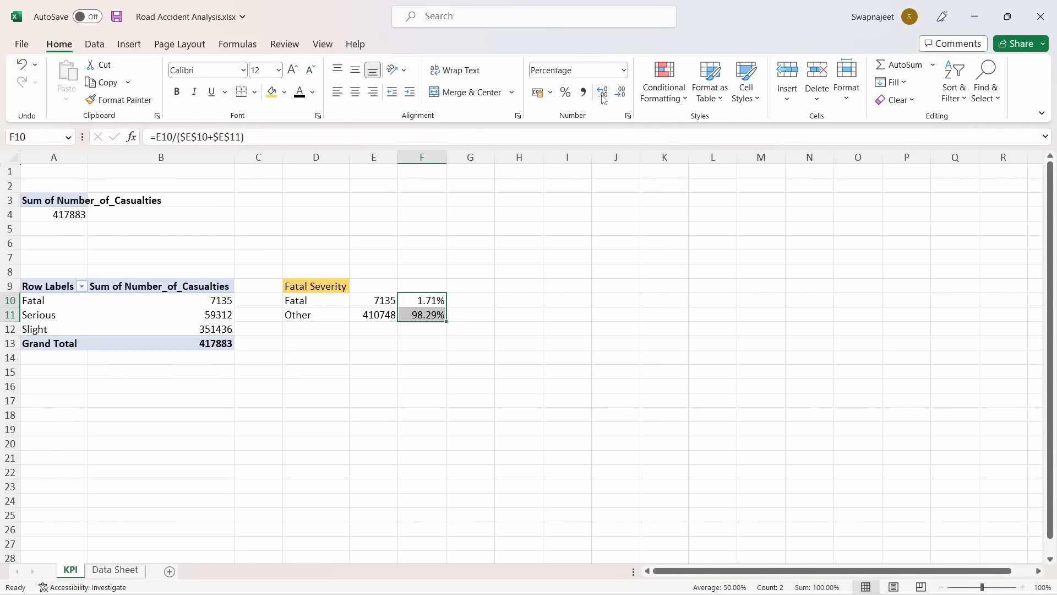
{"action": "left_click", "coordinate": [621, 92]}
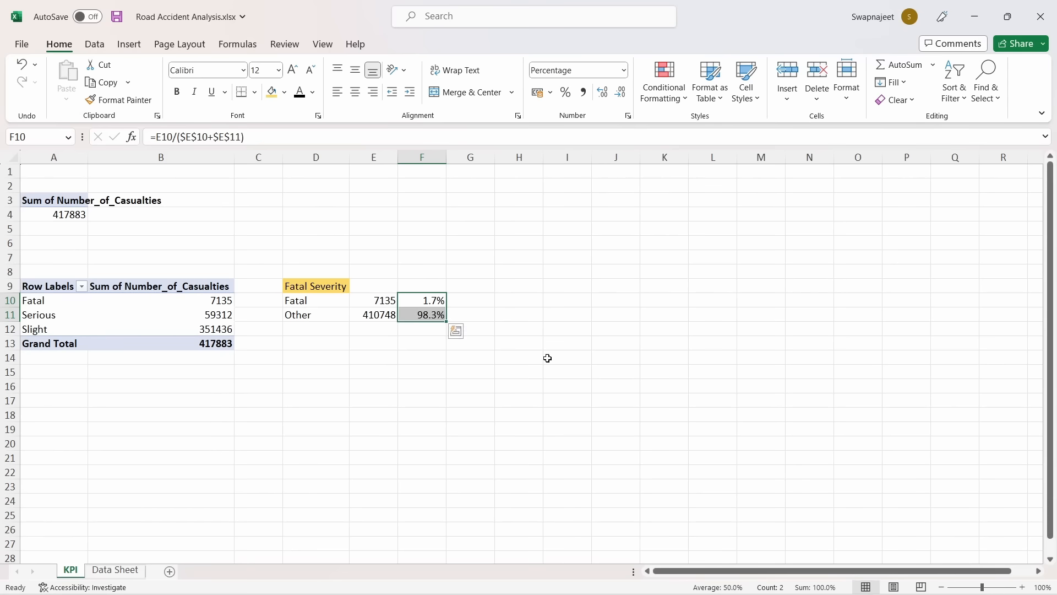
{"action": "left_click", "coordinate": [499, 368]}
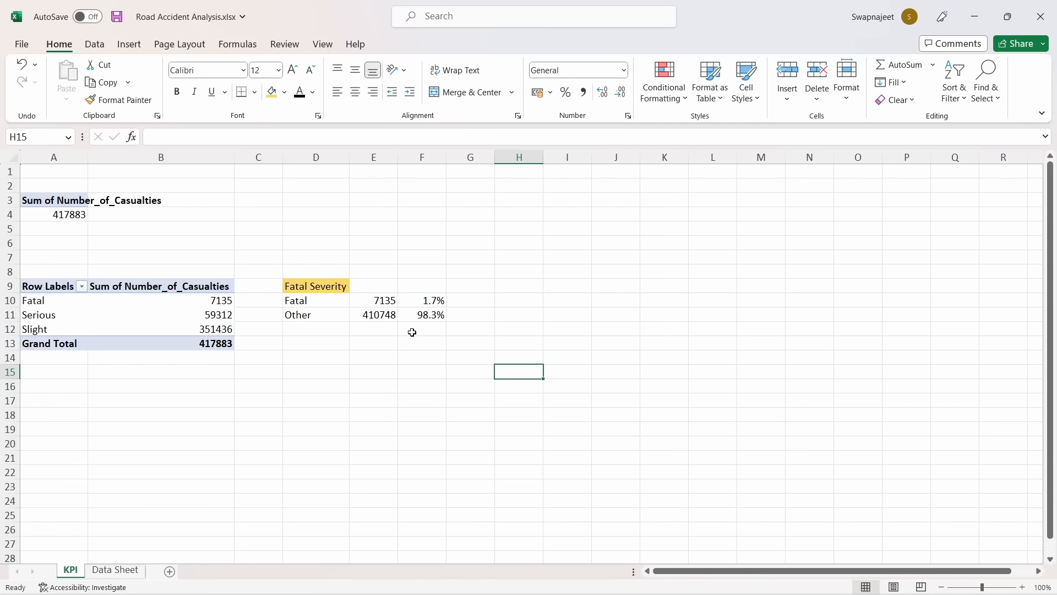
Insert a doughnut chart based on the percentages in F10:F11
{"action": "left_click_drag", "start_coordinate": [429, 299], "coordinate": [428, 308]}
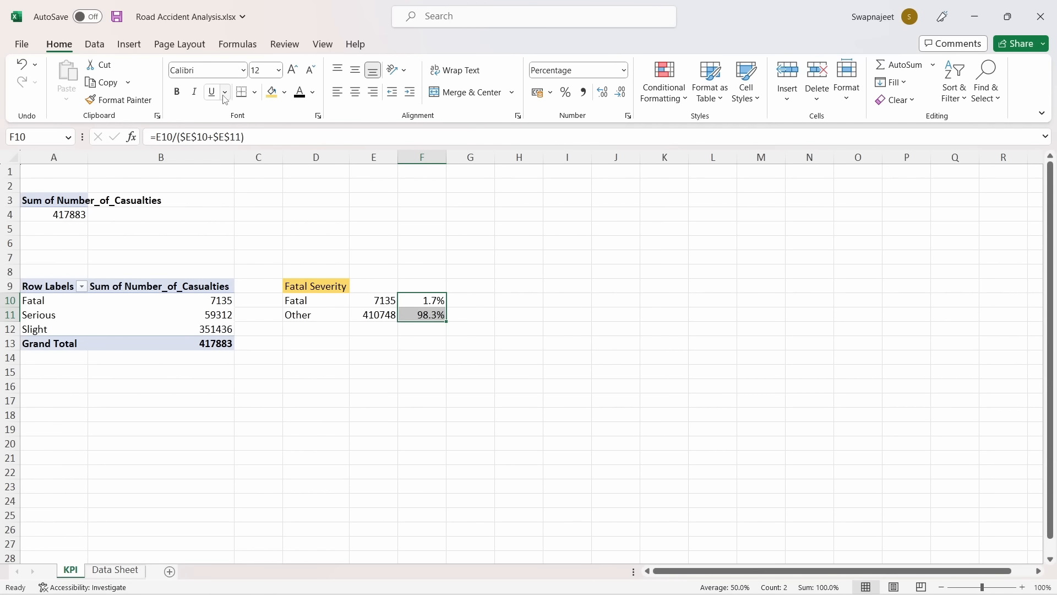
{"action": "left_click", "coordinate": [140, 51]}
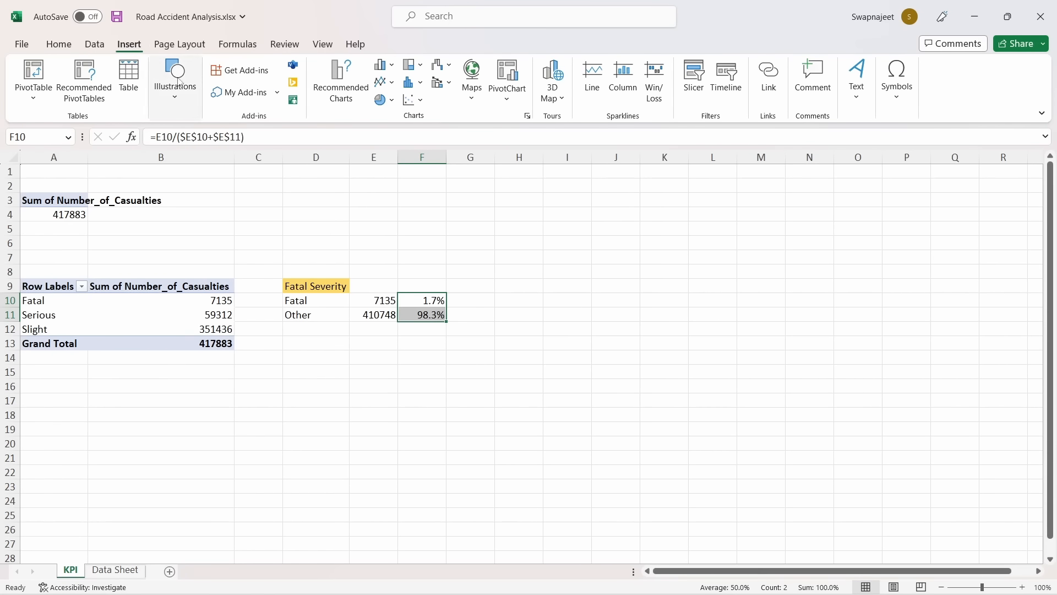
{"action": "left_click", "coordinate": [391, 102]}
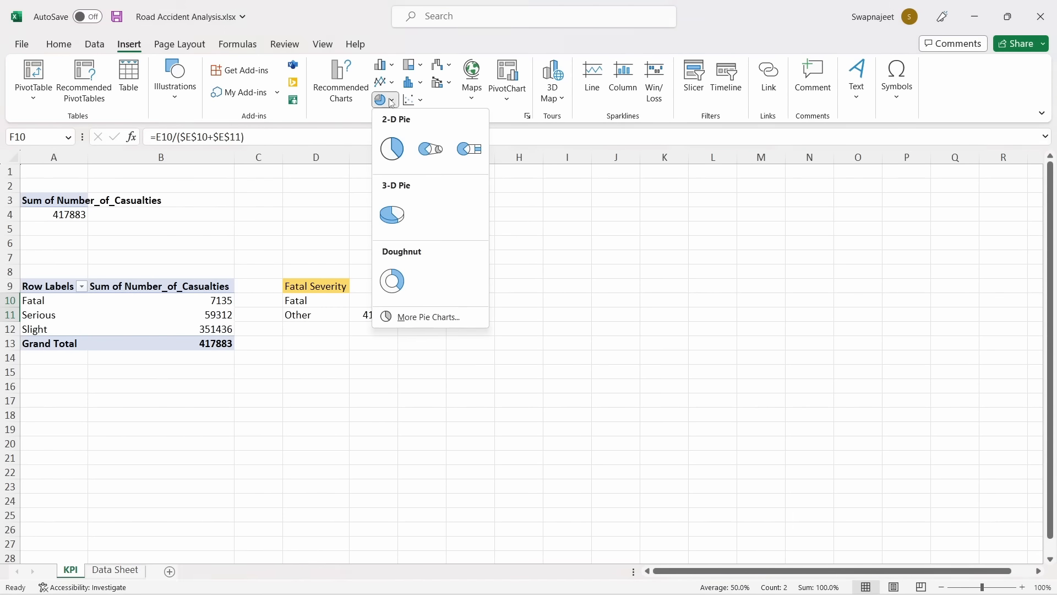
{"action": "left_click", "coordinate": [394, 283]}
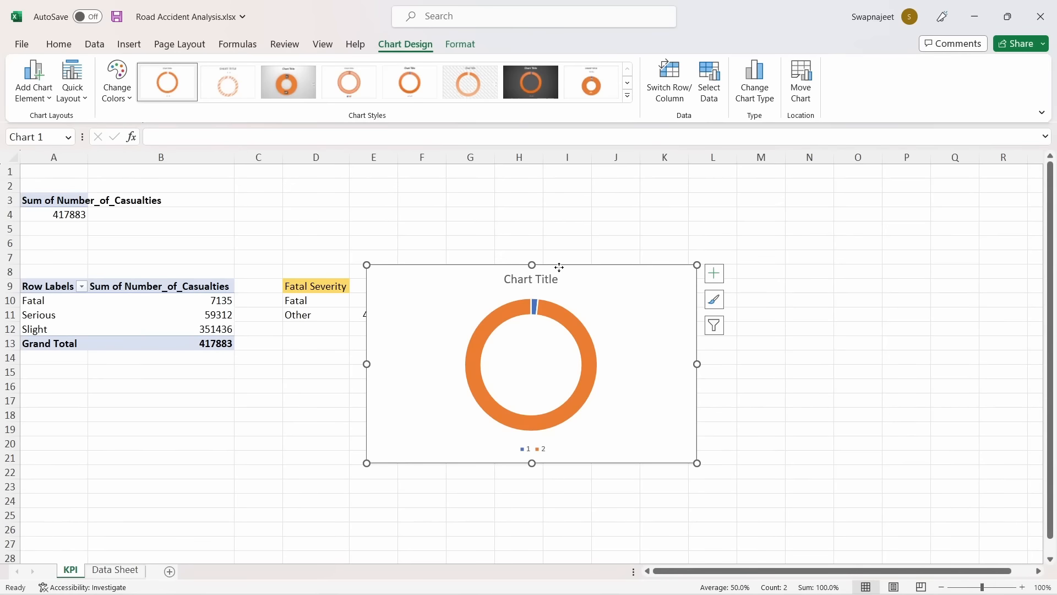
Shrink the doughnut chart and place it just below the Fatal Severity block, spanning about rows 14 to 20
{"action": "left_click_drag", "start_coordinate": [541, 268], "coordinate": [446, 336]}
{"action": "left_click_drag", "start_coordinate": [259, 333], "coordinate": [463, 433]}
{"action": "left_click_drag", "start_coordinate": [524, 446], "coordinate": [369, 368]}
Remove the title and the legend from the doughnut chart
{"action": "left_click", "coordinate": [369, 369]}
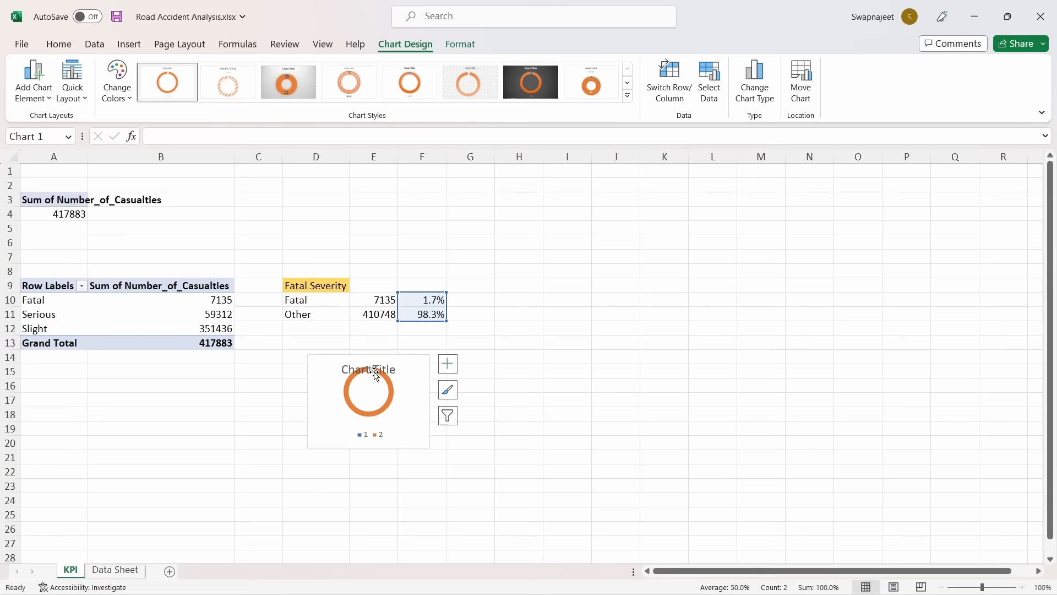
{"action": "key", "text": "Delete"}
{"action": "left_click", "coordinate": [371, 435]}
{"action": "key", "text": "Delete"}
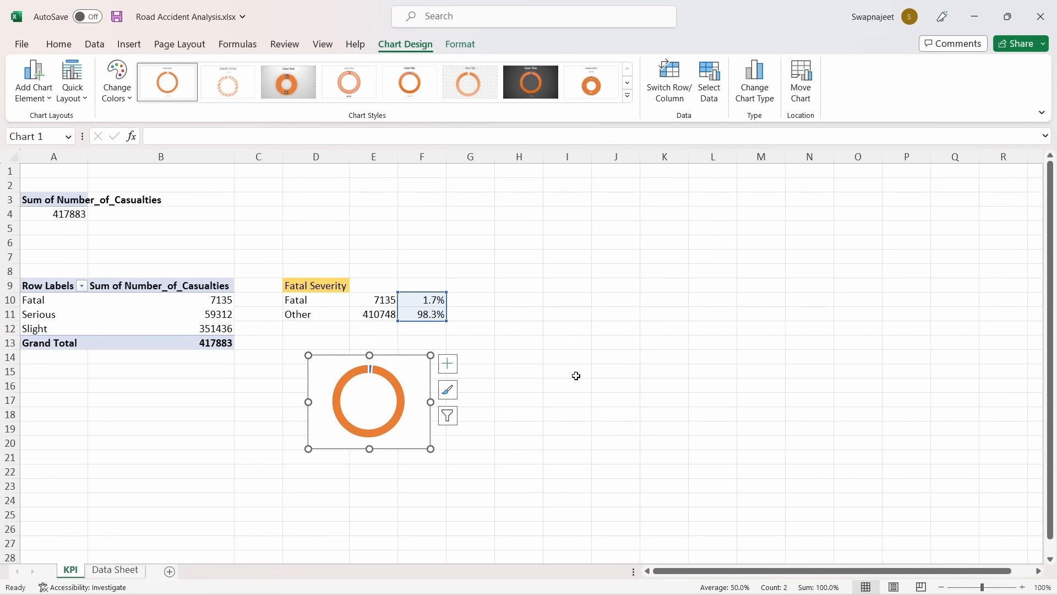
{"action": "left_click", "coordinate": [551, 343]}
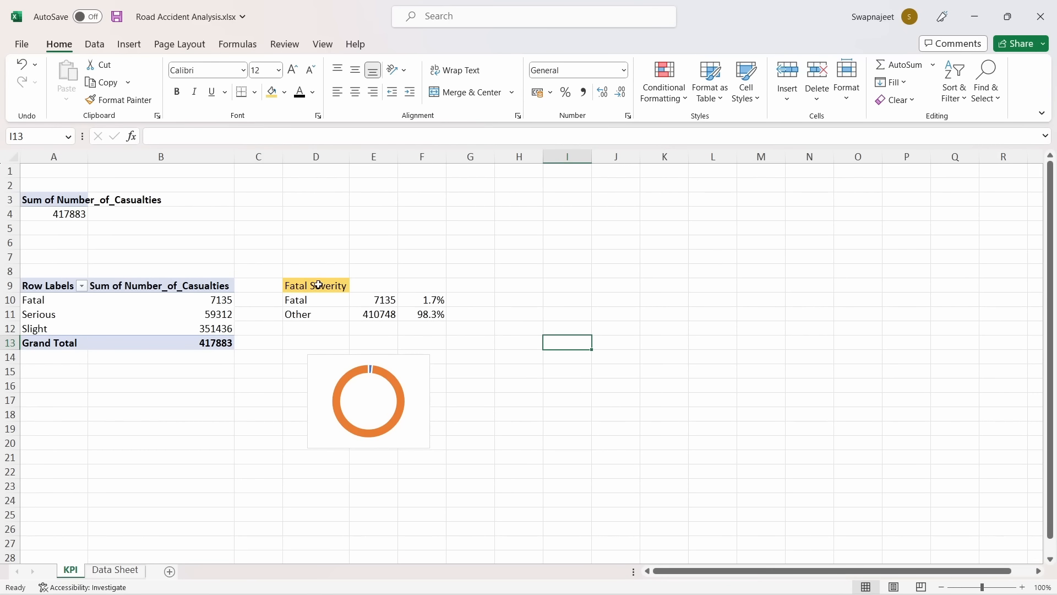
Copy the Fatal Severity block D9:F11 and paste it starting at cell H9
{"action": "left_click_drag", "start_coordinate": [319, 284], "coordinate": [422, 309]}
{"action": "key", "text": "ctrl+c"}
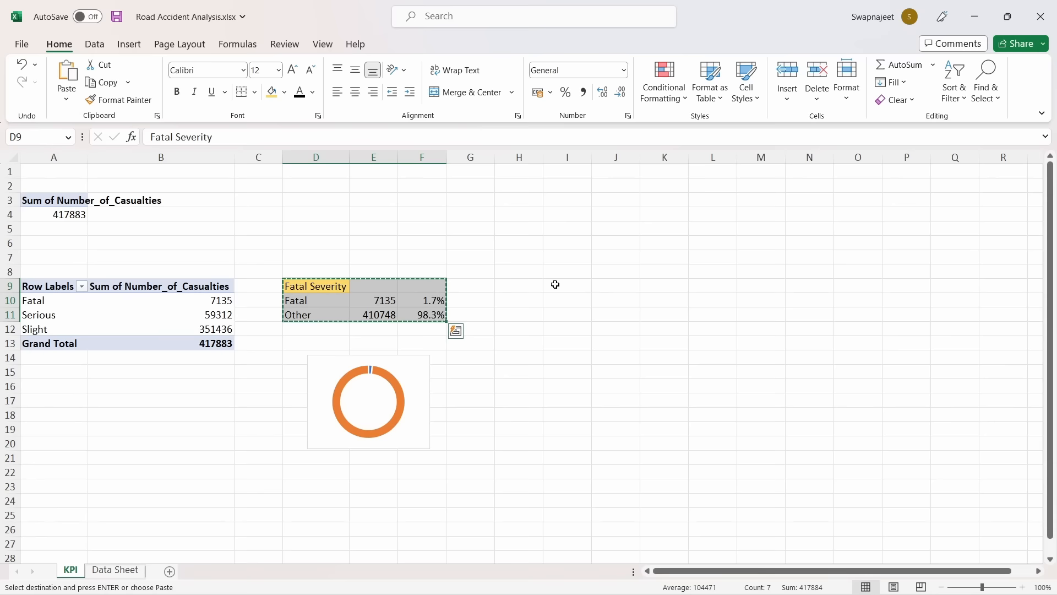
{"action": "left_click", "coordinate": [550, 286]}
{"action": "left_click", "coordinate": [538, 289]}
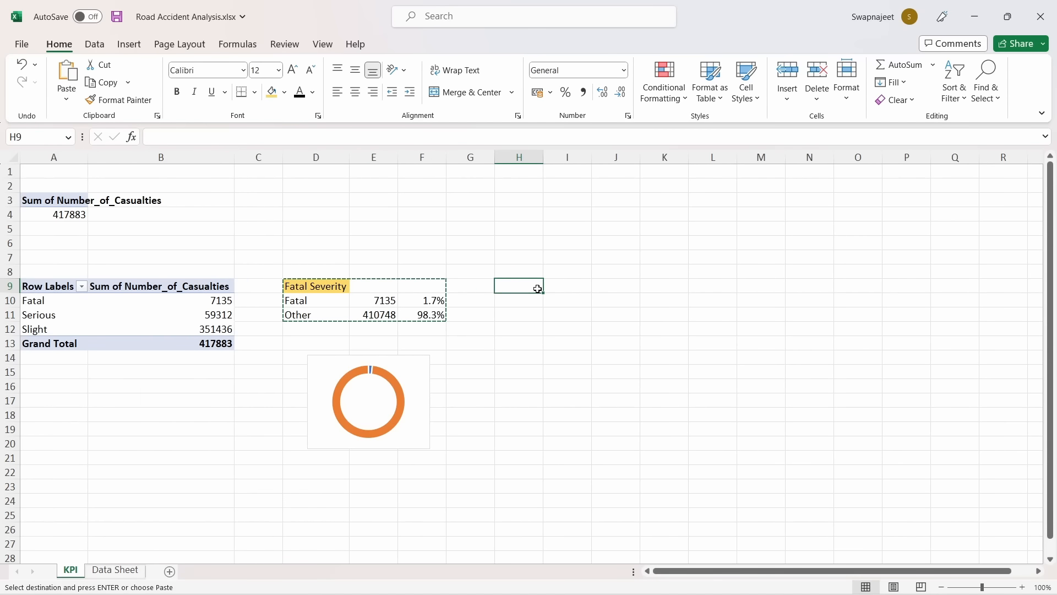
{"action": "key", "text": "ctrl+v"}
Change the copied block's heading in H9 to Serious Severity and widen column H to fit it
{"action": "left_click", "coordinate": [519, 284]}
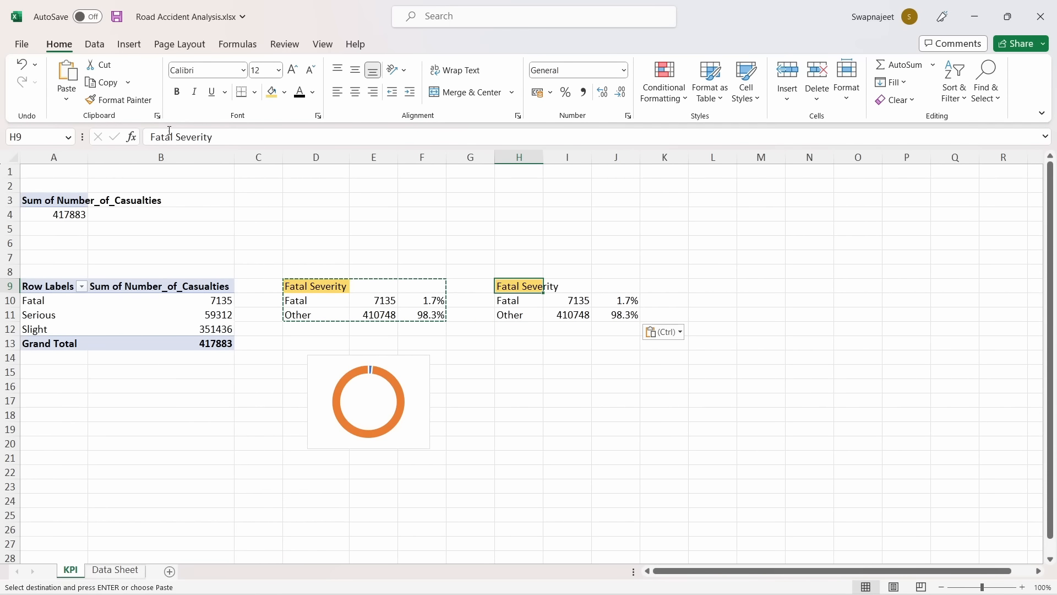
{"action": "left_click_drag", "start_coordinate": [173, 136], "coordinate": [147, 134]}
{"action": "type", "text": "Serious"}
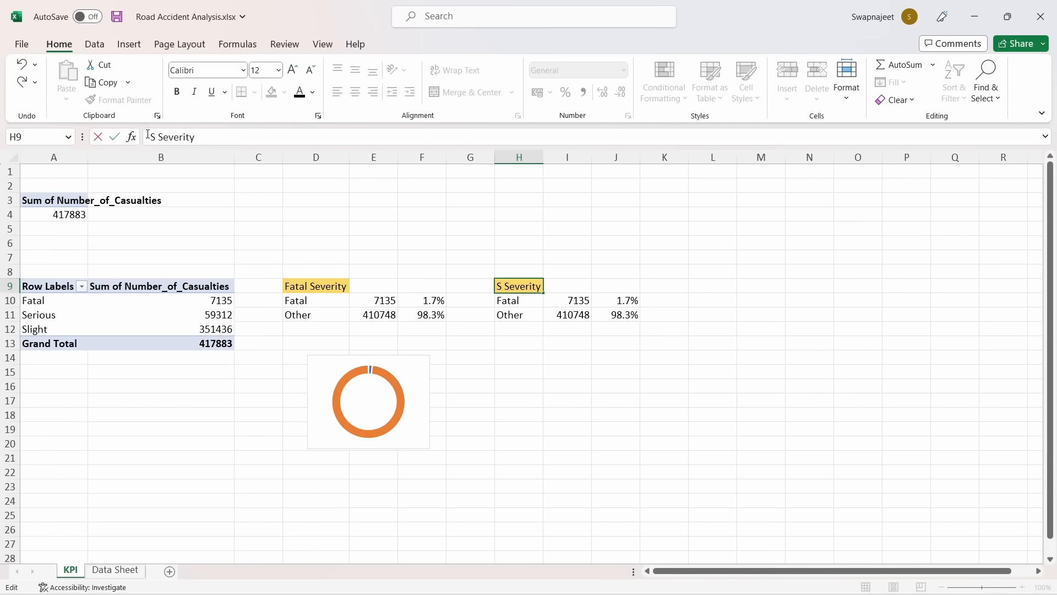
{"action": "left_click", "coordinate": [583, 460]}
{"action": "left_click_drag", "start_coordinate": [543, 158], "coordinate": [573, 158]}
{"action": "left_click", "coordinate": [616, 425]}
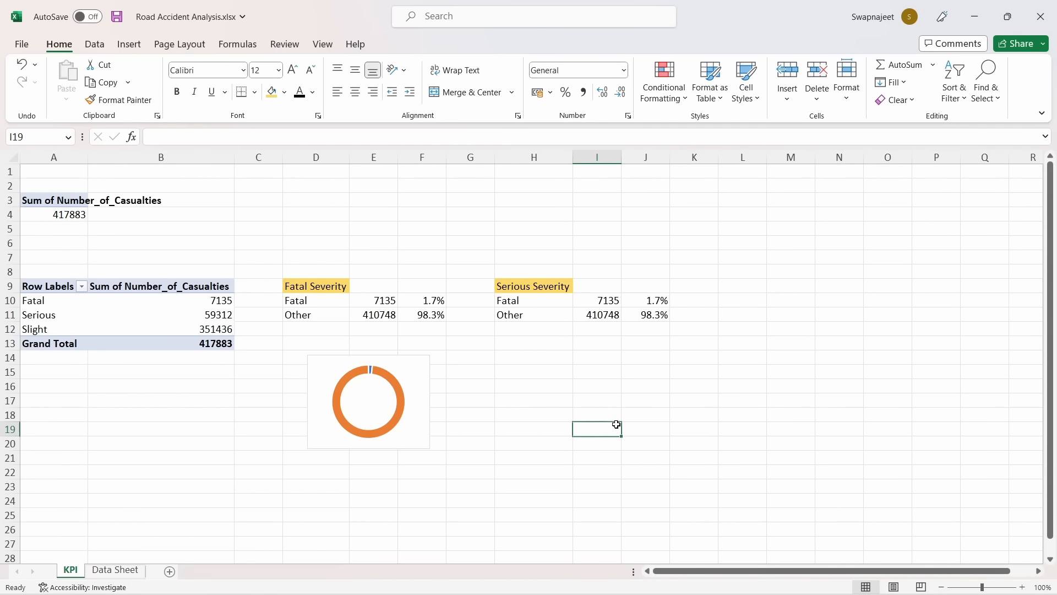
Replace the Fatal label in H10 with Serious
{"action": "left_click", "coordinate": [516, 302]}
{"action": "type", "text": "S"}
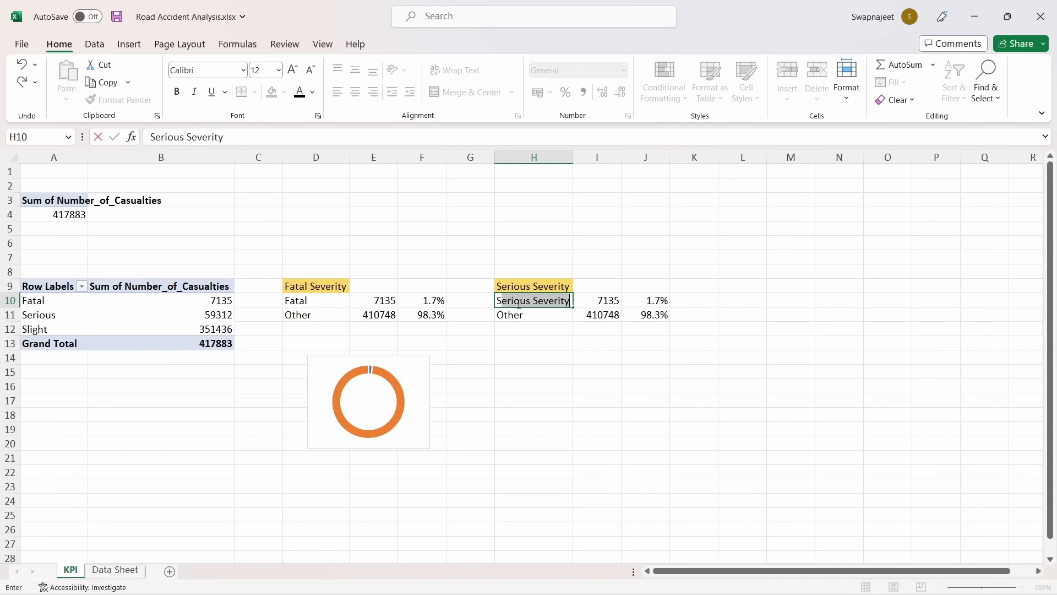
{"action": "type", "text": "erious"}
{"action": "key", "text": "BackSpace"}
{"action": "left_click", "coordinate": [576, 348]}
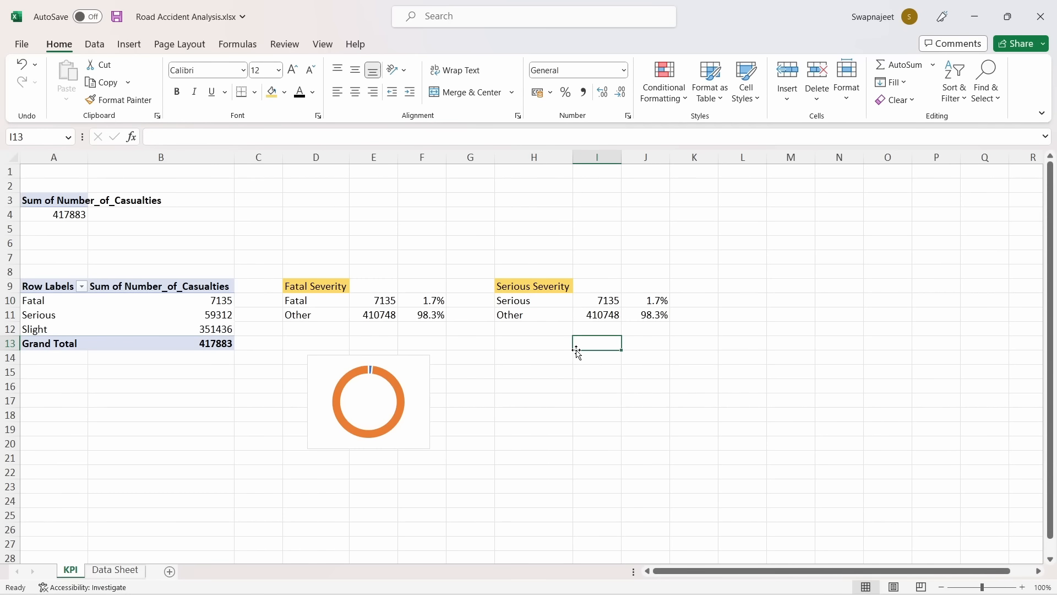
Replace the formula in I10 with a GETPIVOTDATA reference to the PivotTable's Serious casualties
{"action": "left_click", "coordinate": [599, 303]}
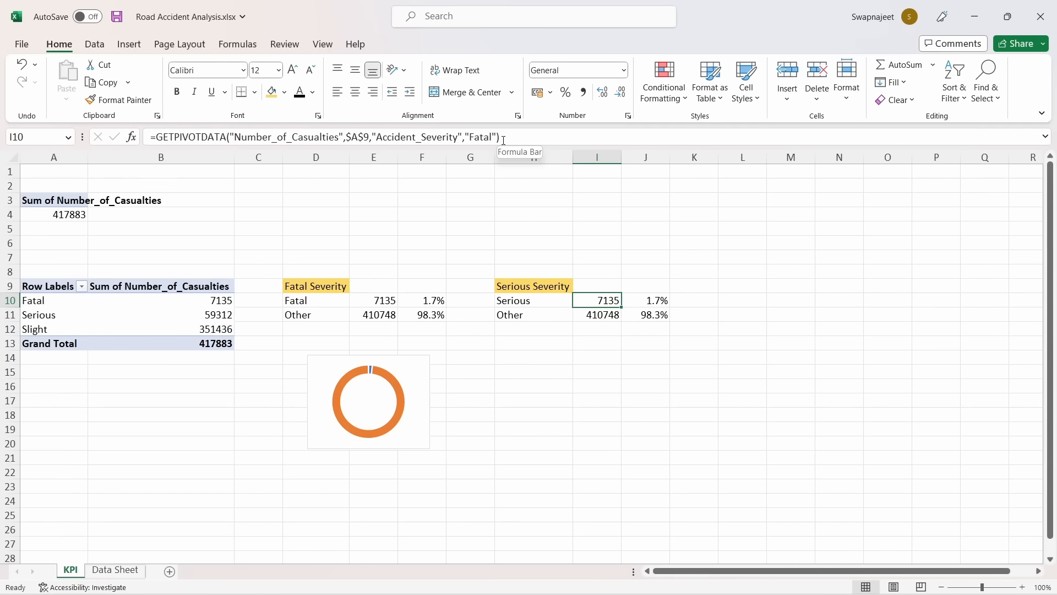
{"action": "key", "text": "BackSpace"}
{"action": "type", "text": "="}
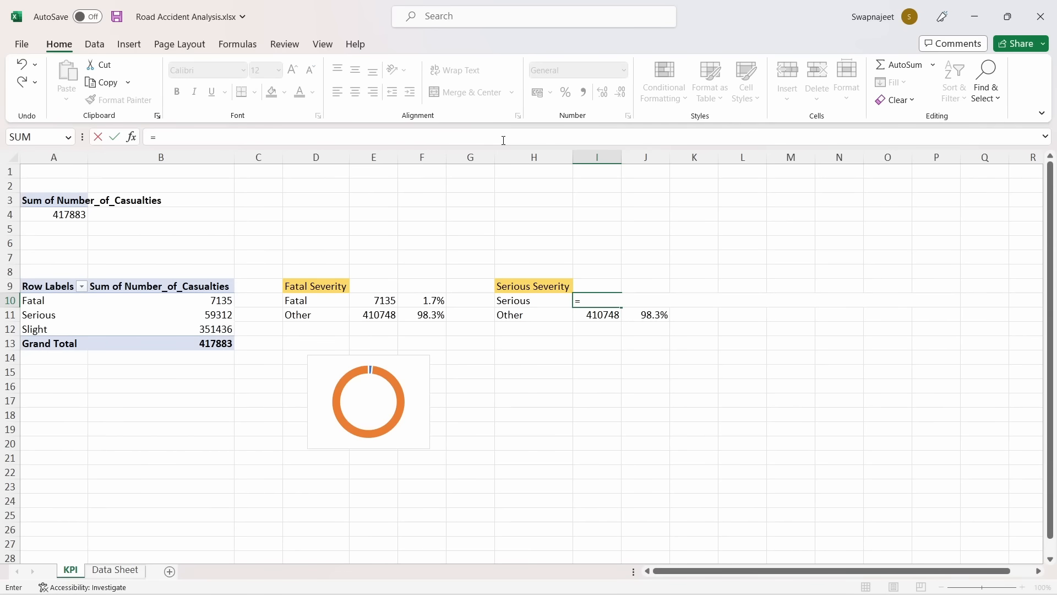
{"action": "left_click", "coordinate": [220, 314]}
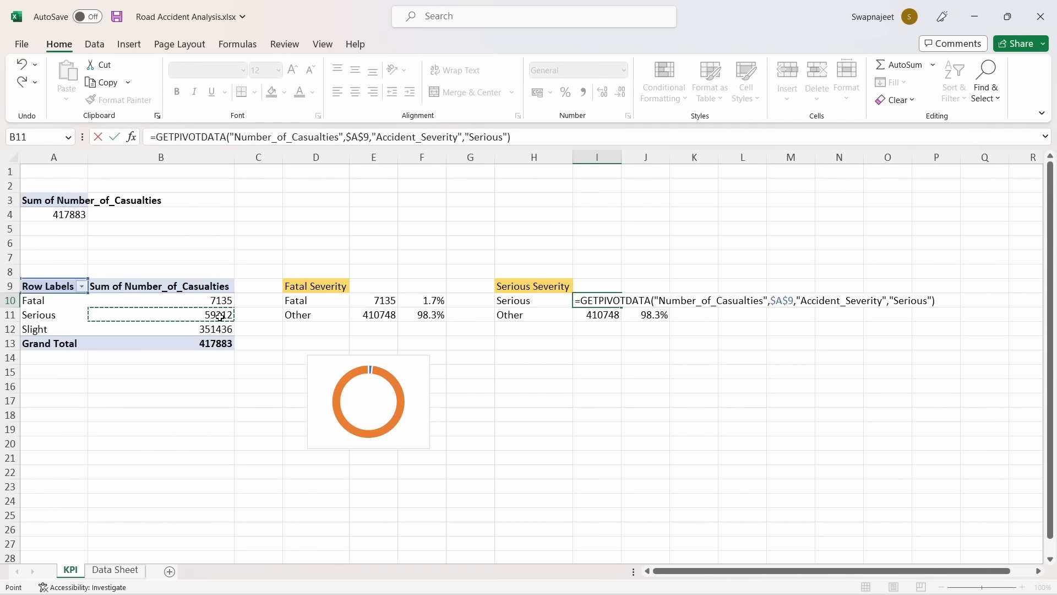
{"action": "key", "text": "Return"}
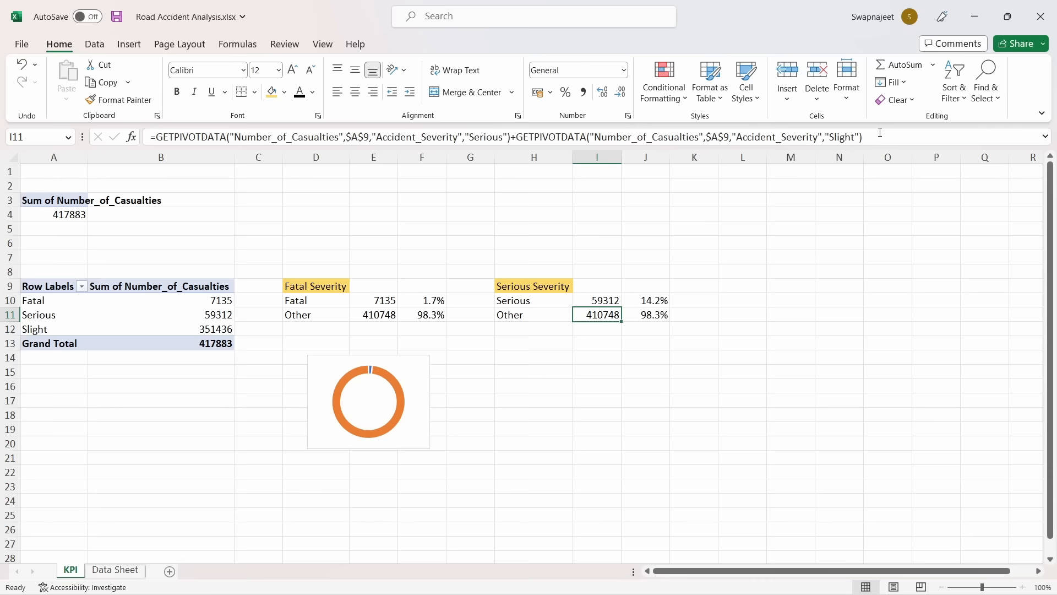
Clear the copied formulas from I11 and J10:J11 in the Serious Severity block
{"action": "left_click_drag", "start_coordinate": [881, 135], "coordinate": [153, 135]}
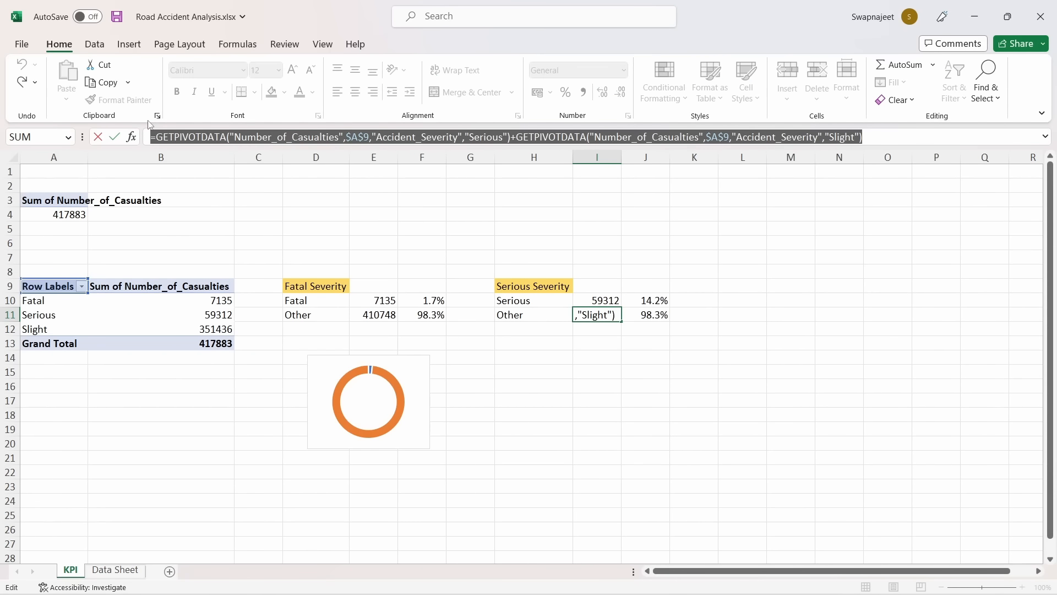
{"action": "key", "text": "BackSpace"}
{"action": "left_click", "coordinate": [653, 300]}
{"action": "mouse_move", "coordinate": [669, 307]}
{"action": "left_mouse_down"}
{"action": "mouse_move", "coordinate": [670, 321]}
{"action": "mouse_move", "coordinate": [647, 304]}
{"action": "mouse_move", "coordinate": [652, 314]}
{"action": "left_mouse_up"}
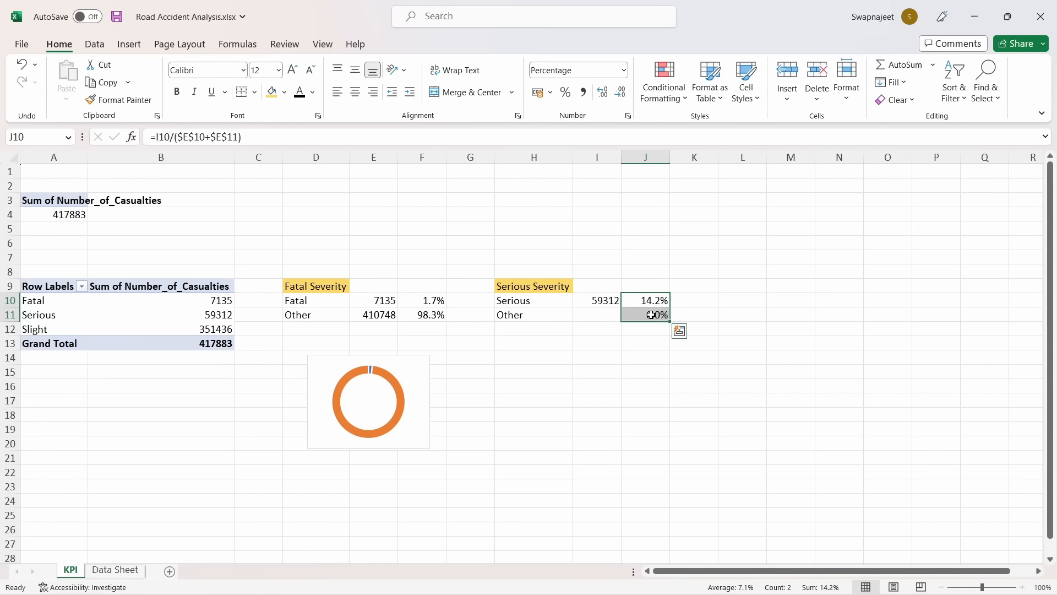
{"action": "key", "text": "Delete"}
{"action": "left_click", "coordinate": [601, 319]}
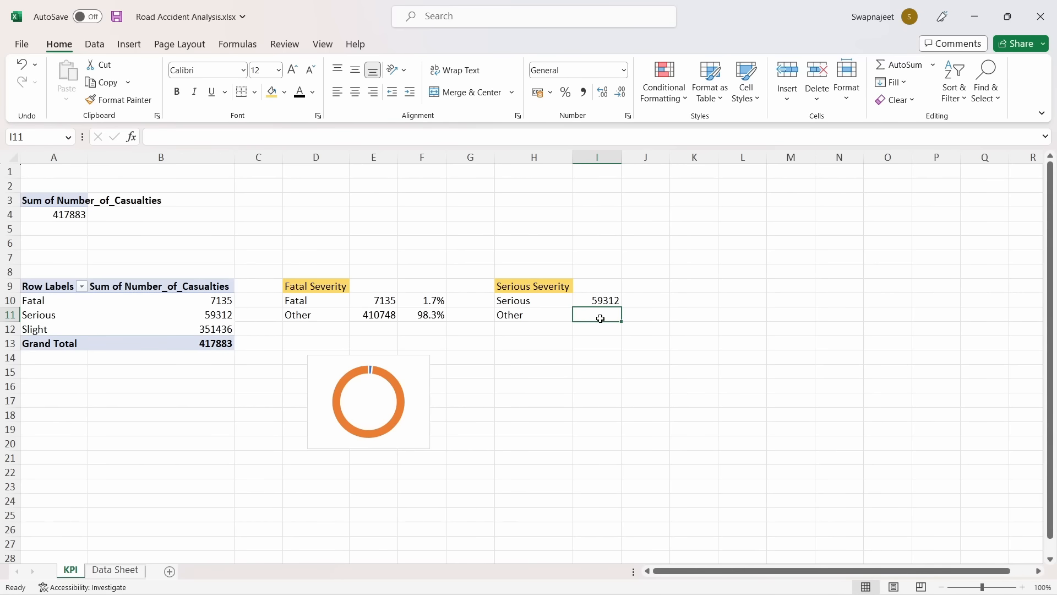
{"action": "left_click", "coordinate": [601, 303]}
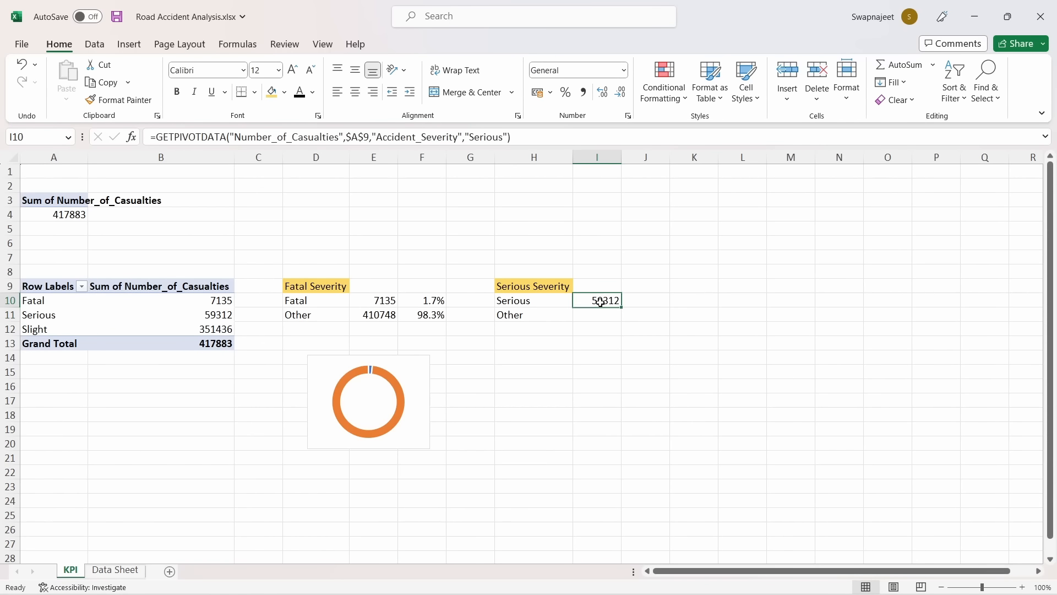
{"action": "left_click", "coordinate": [600, 315]}
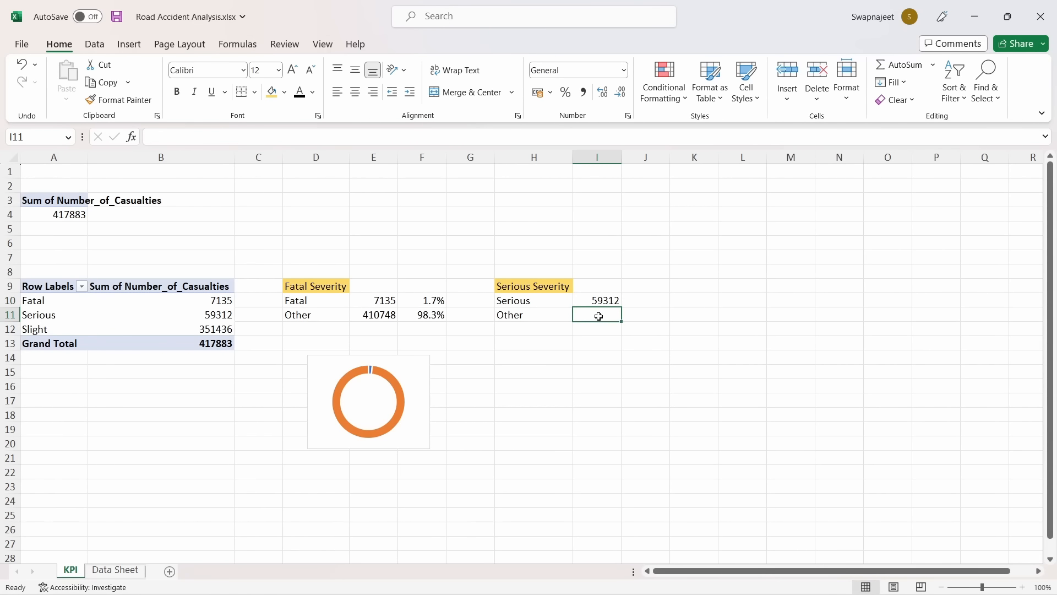
Enter a formula in I11 adding the PivotTable's Fatal and Slight casualties, and check the sum of I10:I11
{"action": "left_click", "coordinate": [217, 301]}
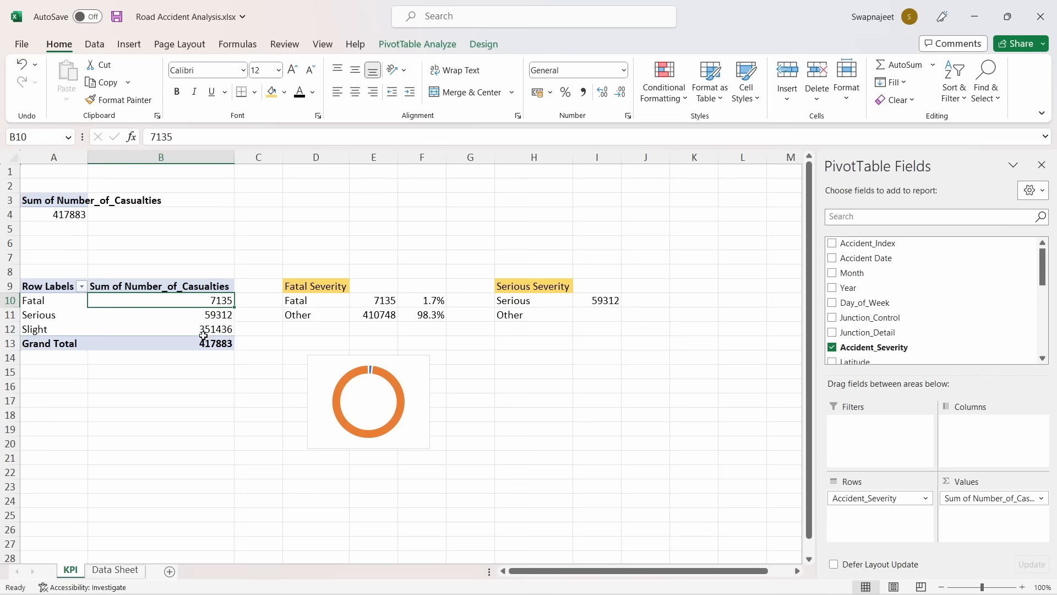
{"action": "left_click", "coordinate": [202, 333]}
{"action": "left_click", "coordinate": [218, 299]}
{"action": "left_click", "coordinate": [224, 333]}
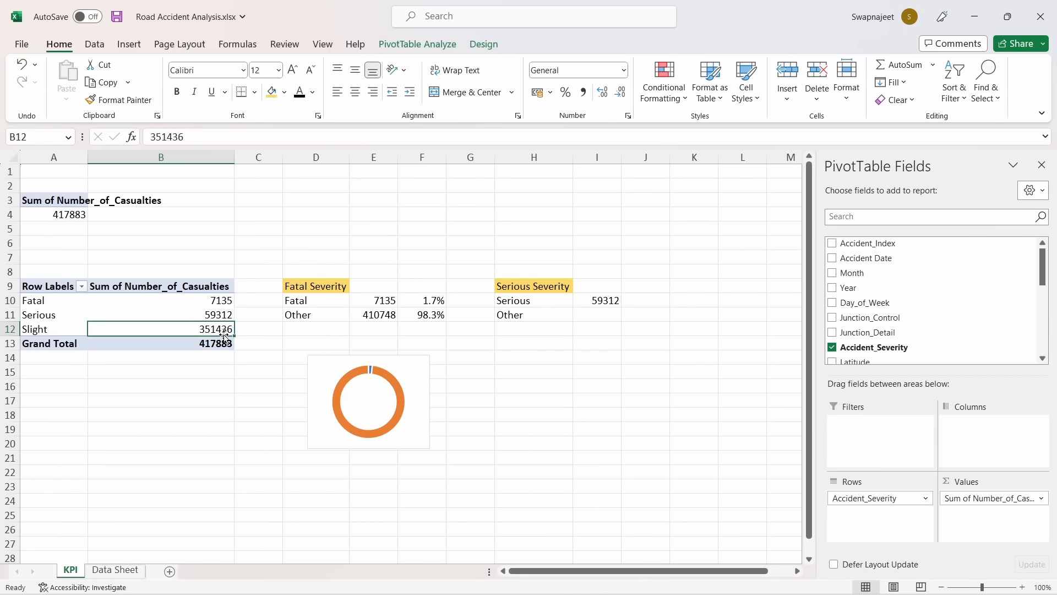
{"action": "left_click", "coordinate": [600, 319]}
{"action": "type", "text": "="}
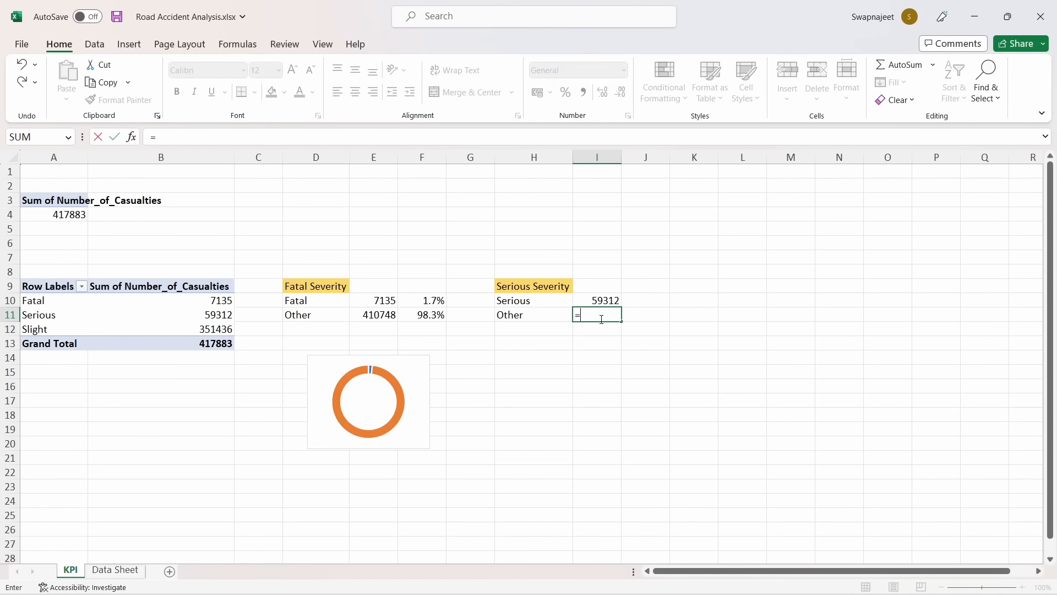
{"action": "left_click", "coordinate": [221, 299]}
{"action": "type", "text": "+"}
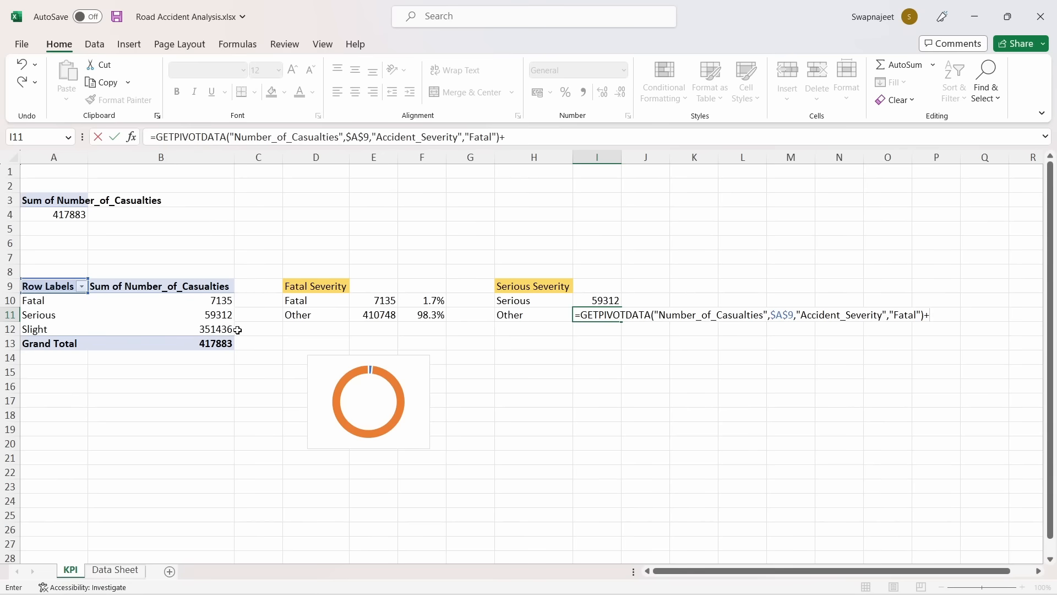
{"action": "left_click", "coordinate": [221, 330]}
{"action": "key", "text": "Return"}
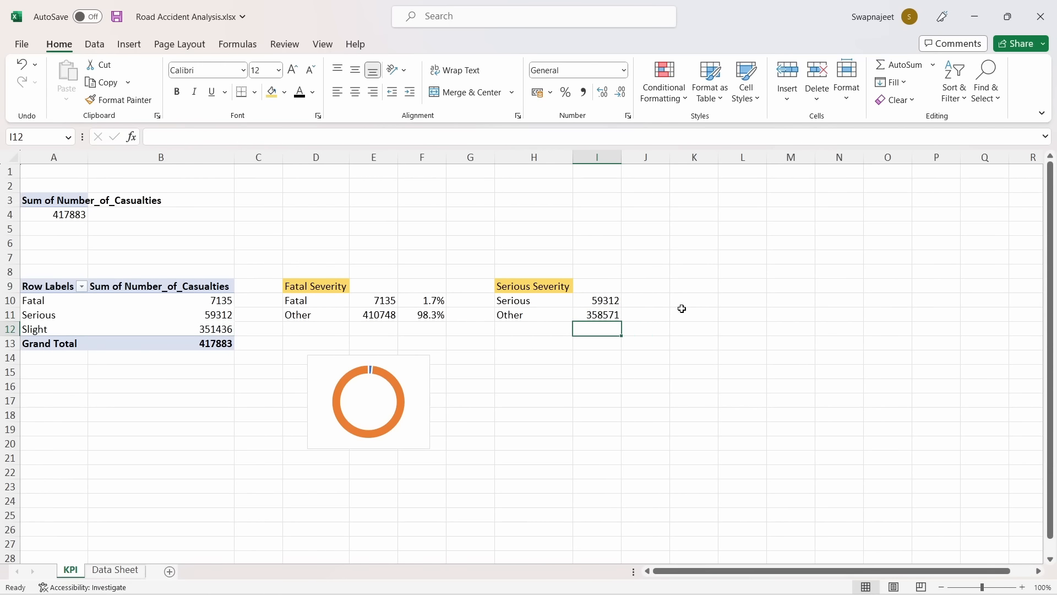
{"action": "left_click_drag", "start_coordinate": [608, 300], "coordinate": [609, 314]}
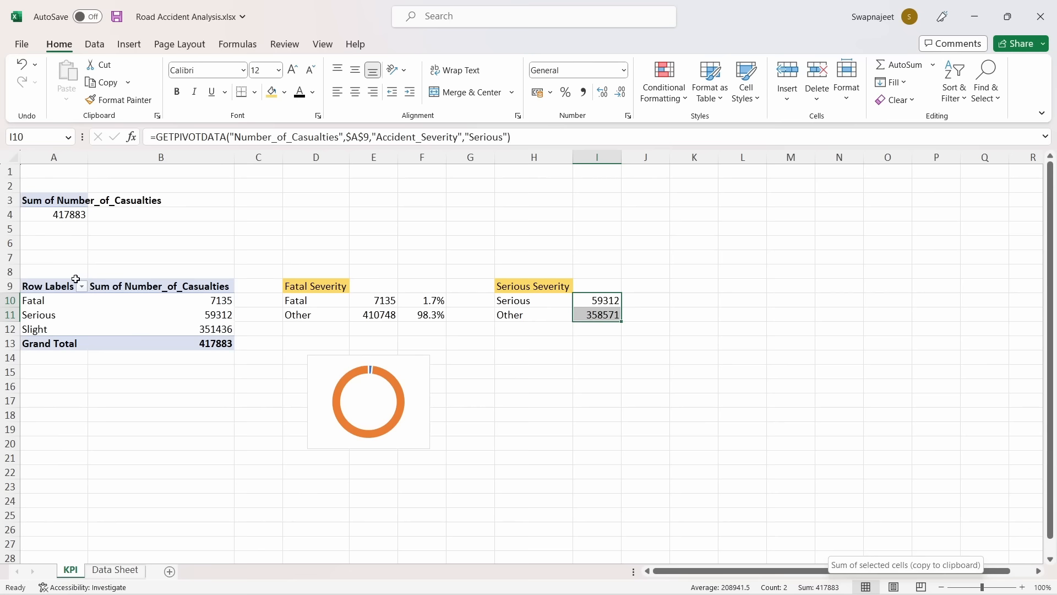
{"action": "left_click", "coordinate": [653, 374]}
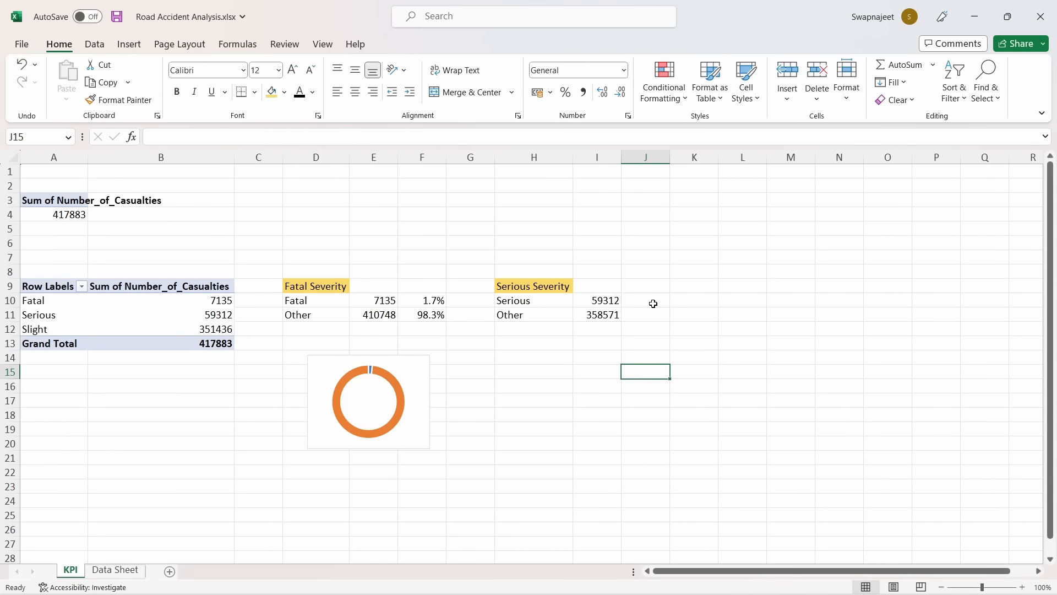
Calculate the Serious share in J10 with the formula =I10/($I$10+$I$11)
{"action": "left_click", "coordinate": [654, 302]}
{"action": "type", "text": "="}
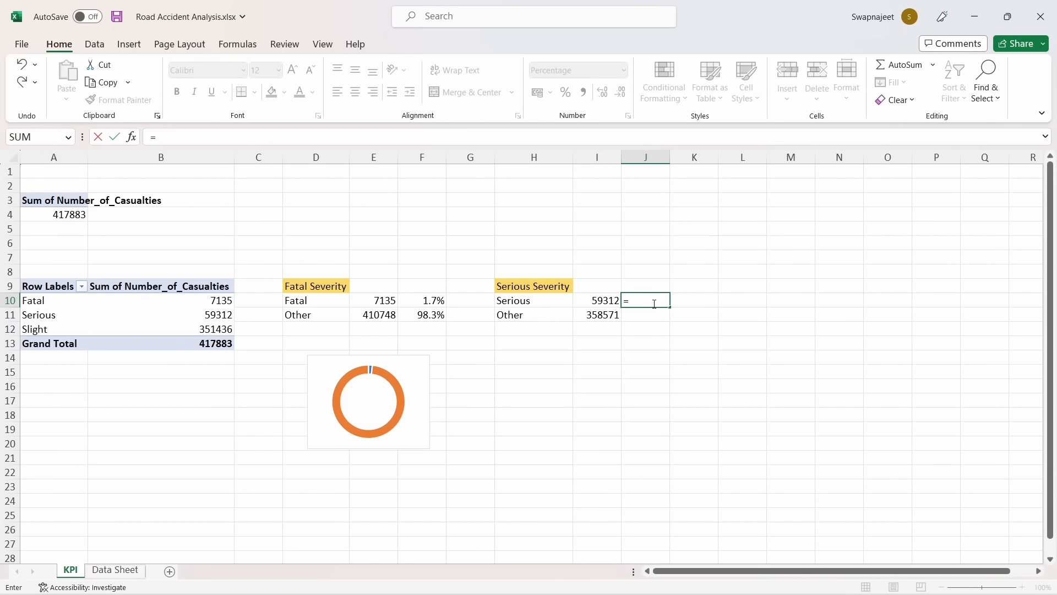
{"action": "left_click", "coordinate": [604, 302]}
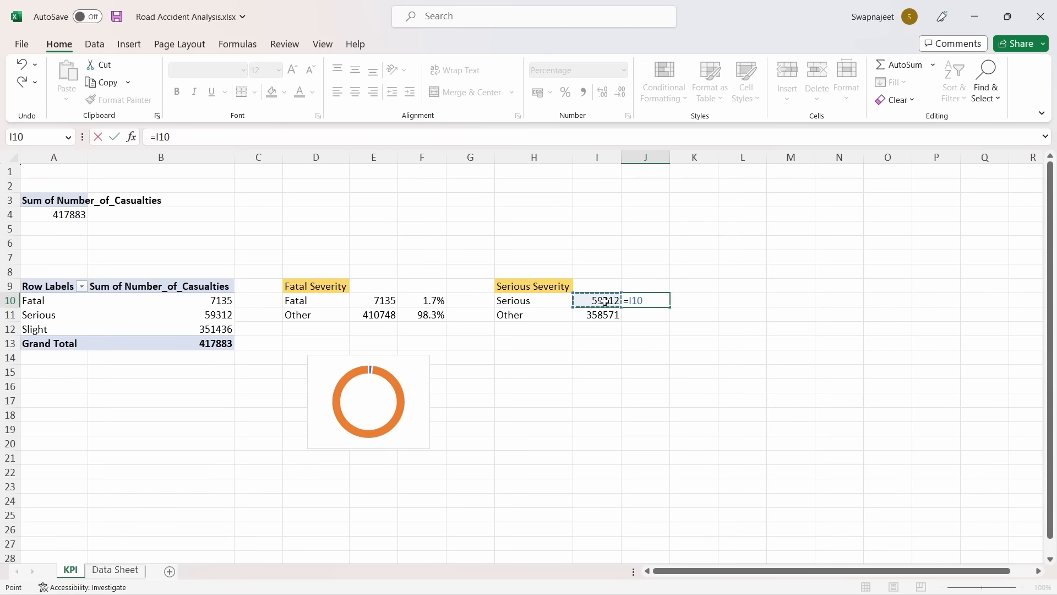
{"action": "type", "text": "/("}
{"action": "left_click", "coordinate": [605, 301]}
{"action": "type", "text": "+"}
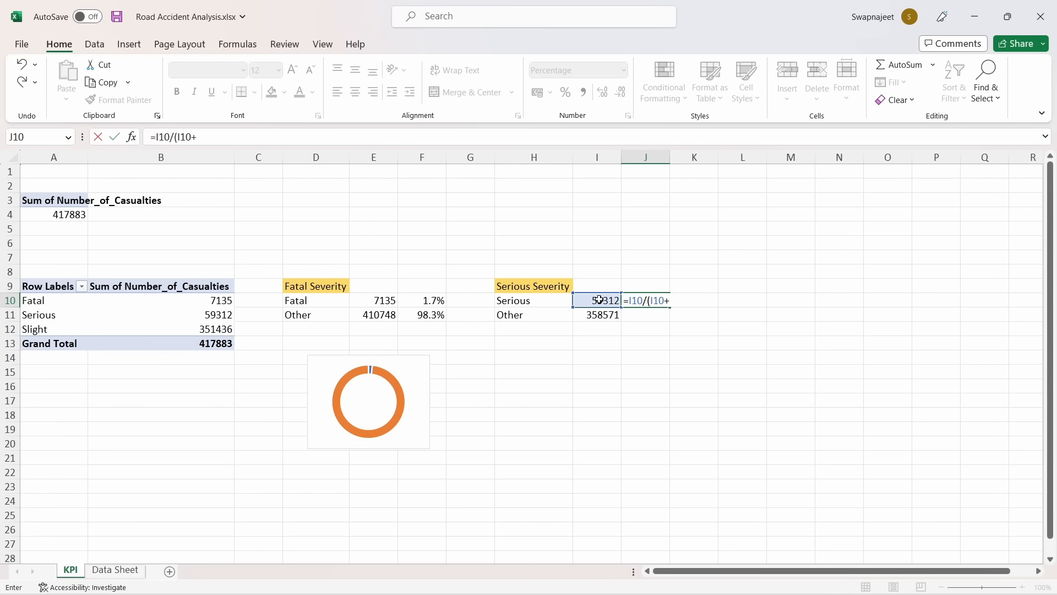
{"action": "left_click", "coordinate": [604, 318]}
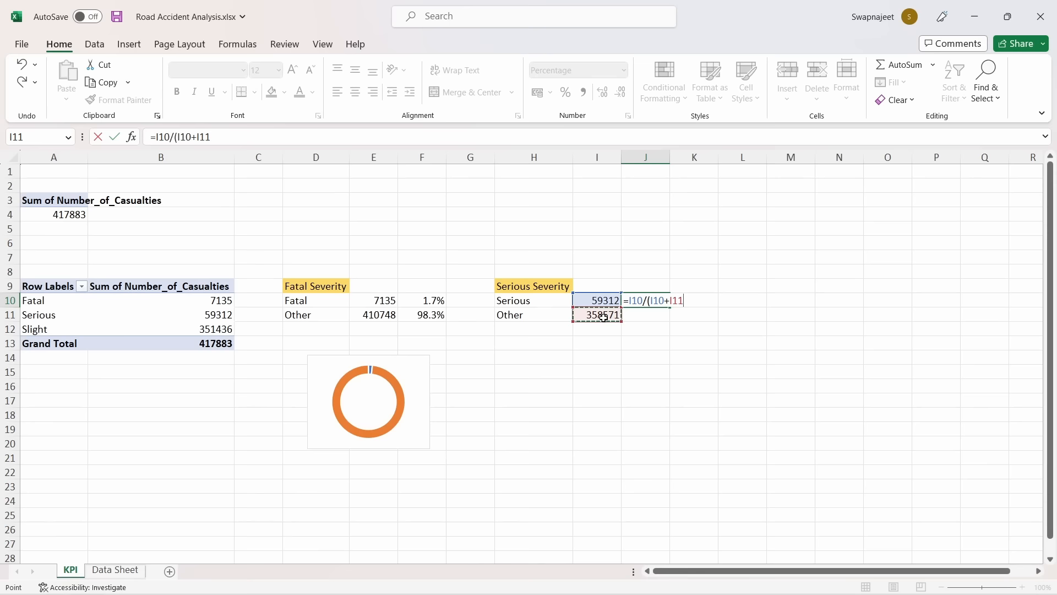
{"action": "type", "text": ")"}
{"action": "left_click_drag", "start_coordinate": [650, 301], "coordinate": [684, 303]}
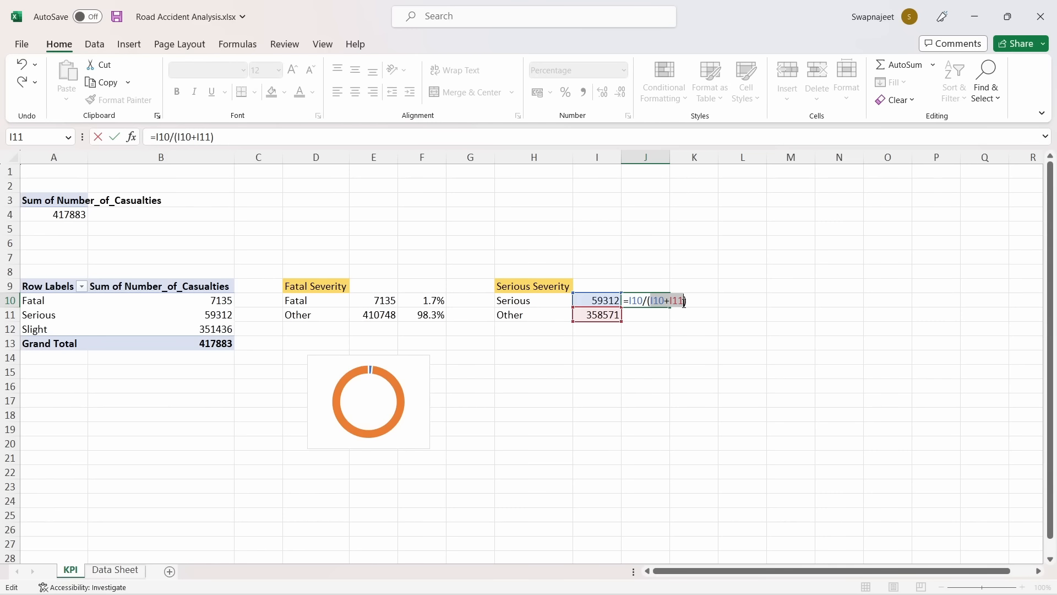
{"action": "key", "text": "F4"}
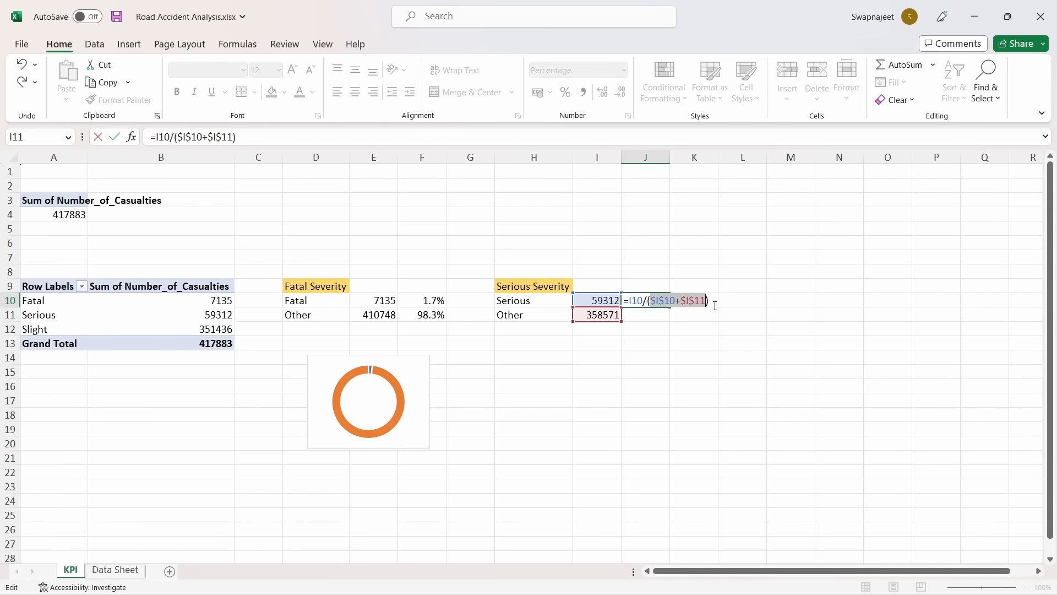
{"action": "key", "text": "Return"}
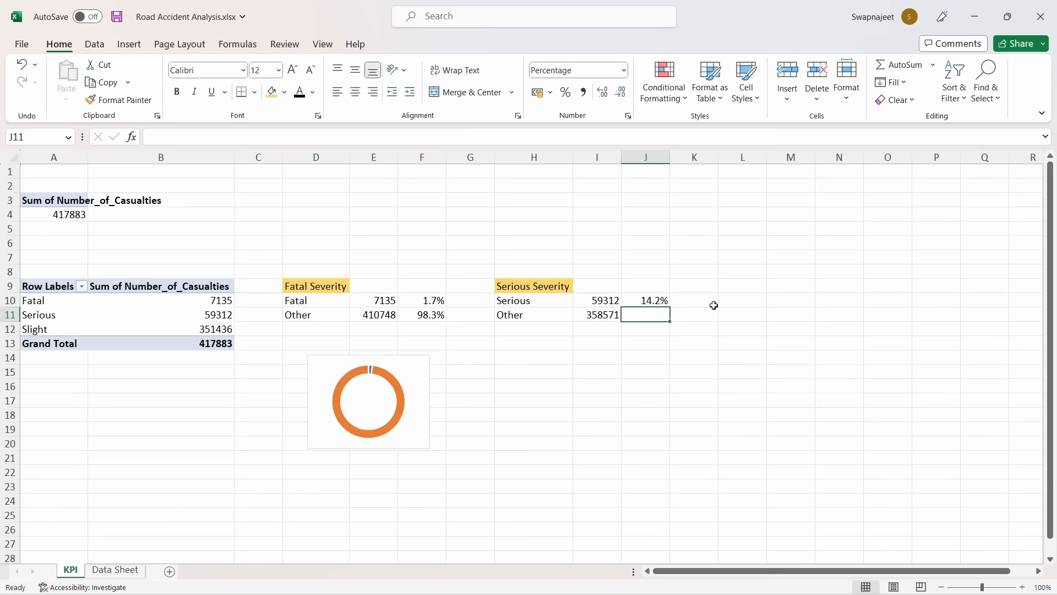
Fill the share formula from J10 down to J11
{"action": "left_click", "coordinate": [655, 302]}
{"action": "left_click_drag", "start_coordinate": [671, 307], "coordinate": [669, 322]}
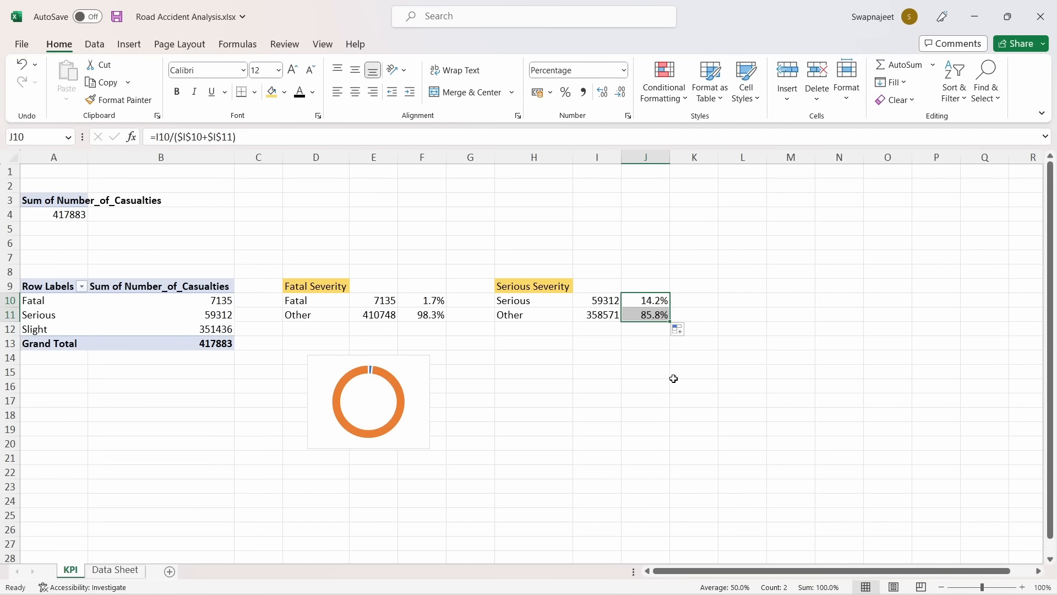
{"action": "left_click", "coordinate": [642, 369]}
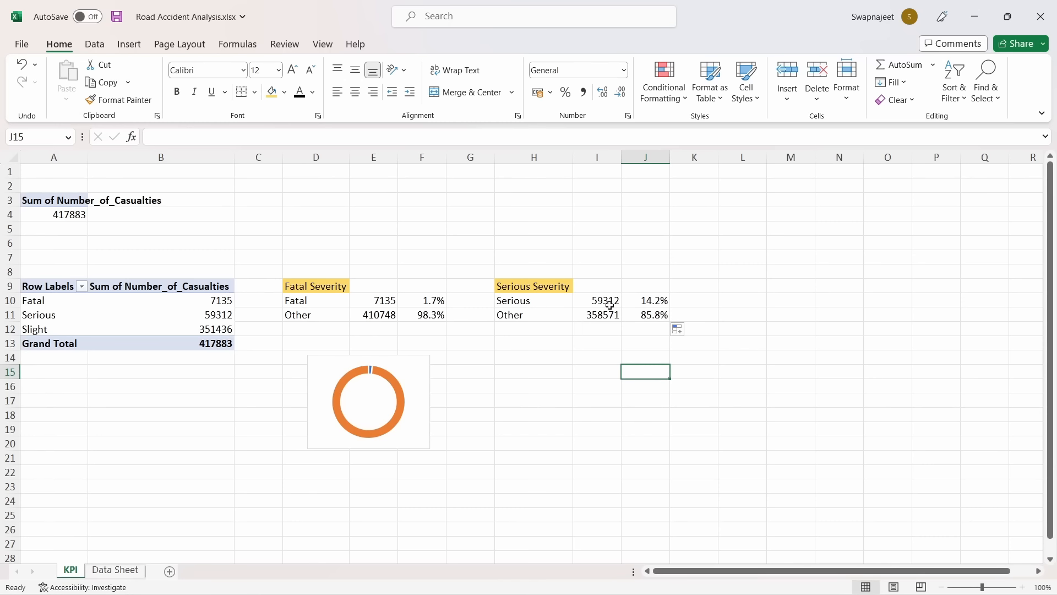
Insert a doughnut chart based on the Serious Severity percentages in J10:J11
{"action": "left_click_drag", "start_coordinate": [643, 300], "coordinate": [646, 315]}
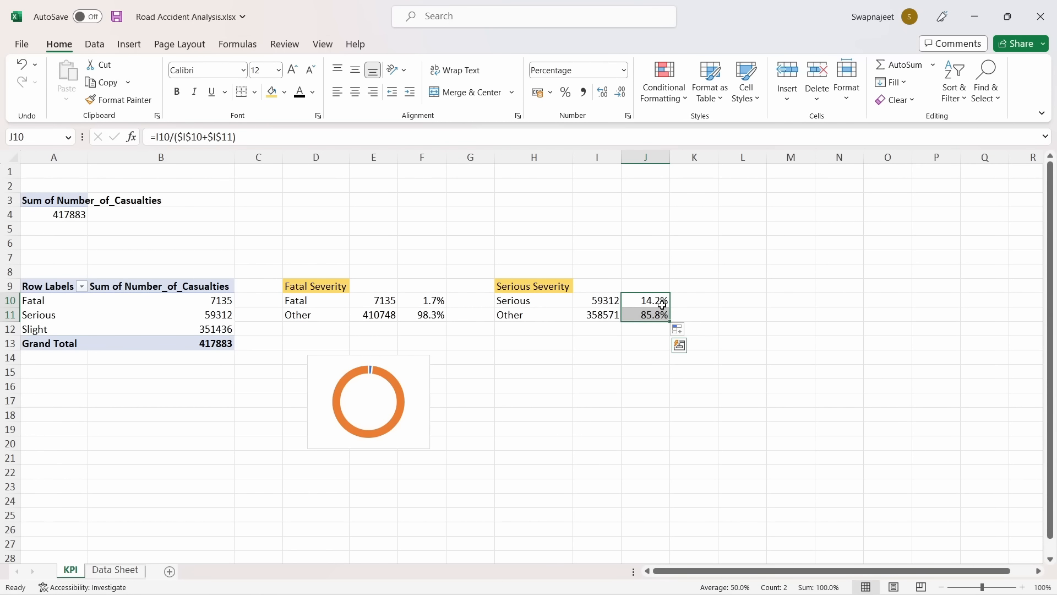
{"action": "left_click", "coordinate": [133, 46]}
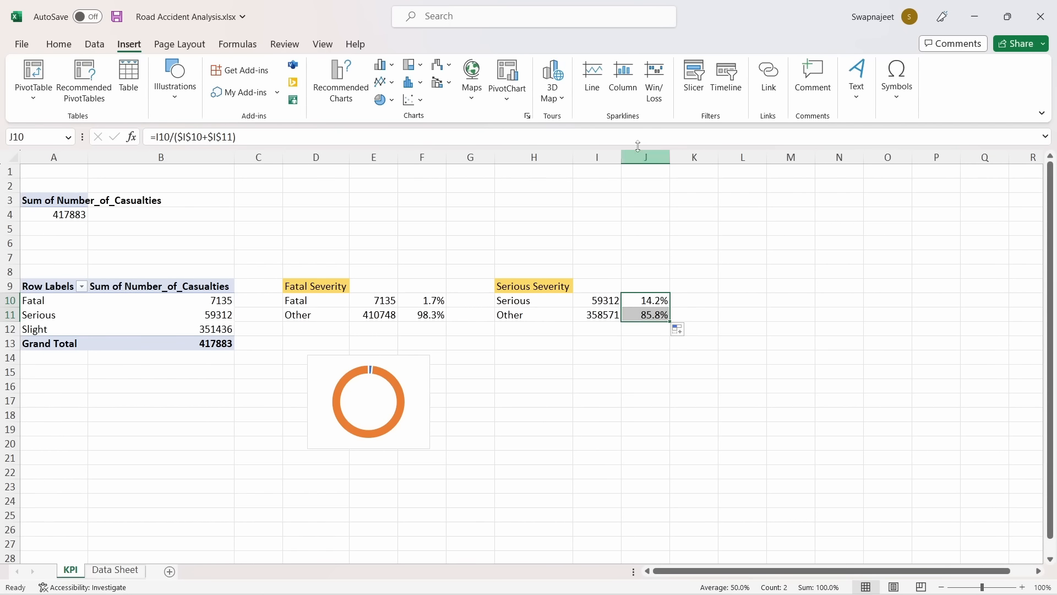
{"action": "left_click", "coordinate": [385, 100]}
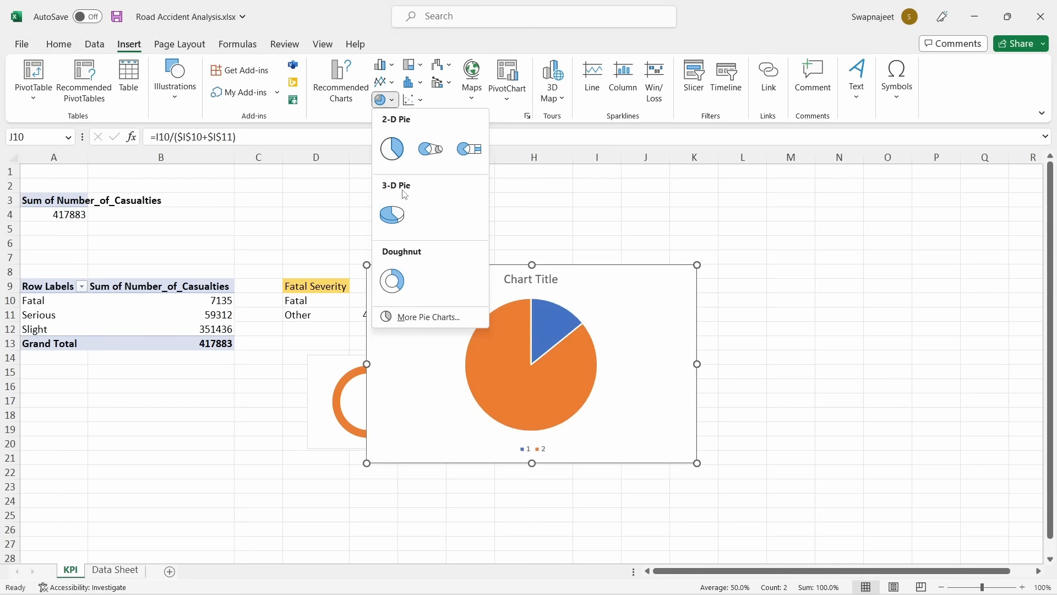
{"action": "left_click", "coordinate": [392, 281]}
Delete the title and legend from the new doughnut chart
{"action": "left_click", "coordinate": [553, 280]}
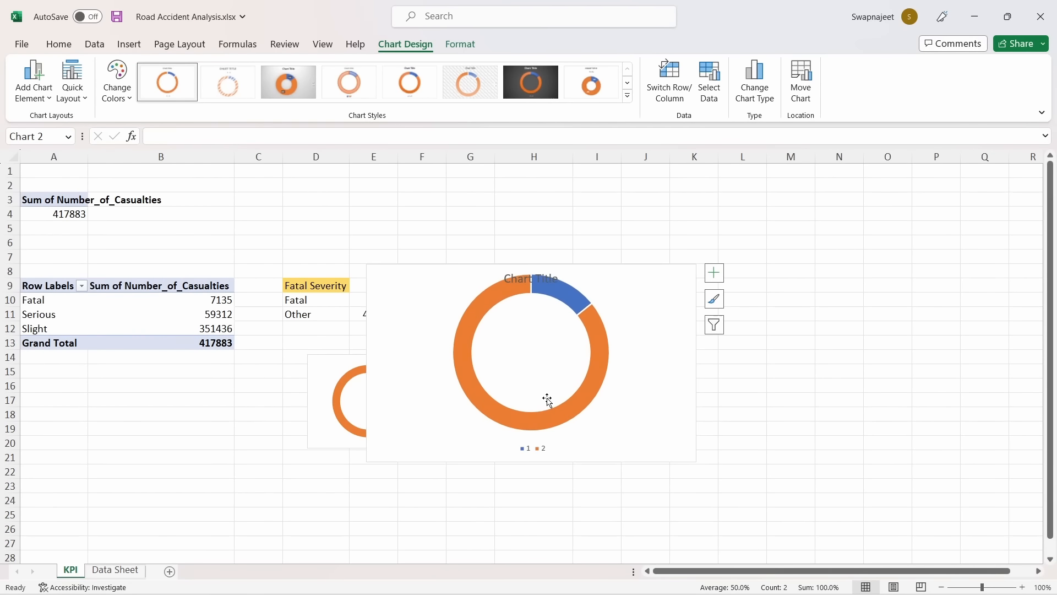
{"action": "key", "text": "Delete"}
{"action": "left_click", "coordinate": [531, 448]}
{"action": "key", "text": "Delete"}
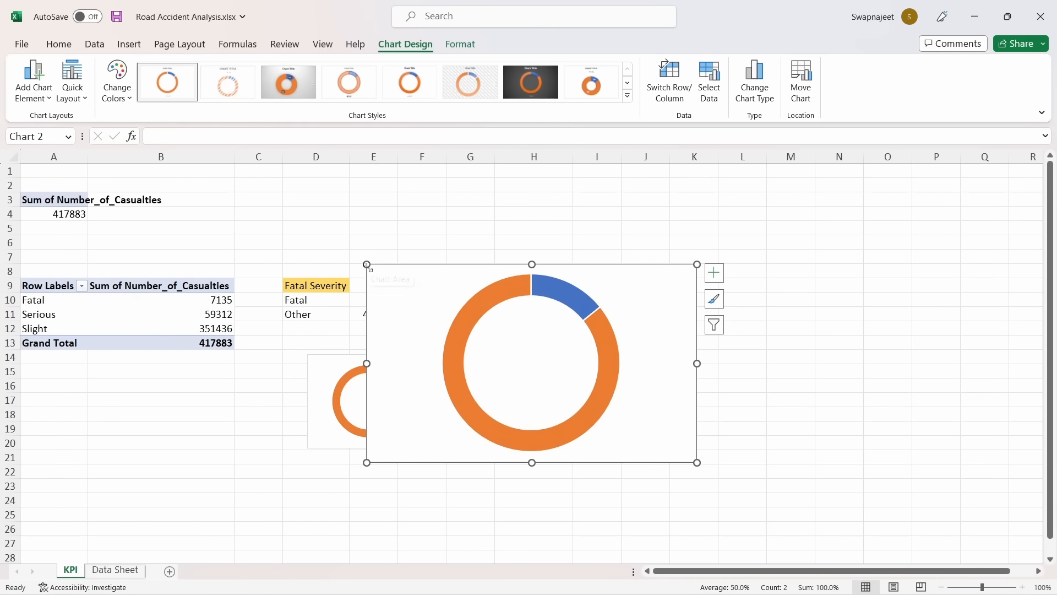
Shrink the Serious doughnut chart to about the Fatal chart's size and place it below the Serious Severity block
{"action": "left_click_drag", "start_coordinate": [367, 265], "coordinate": [584, 362]}
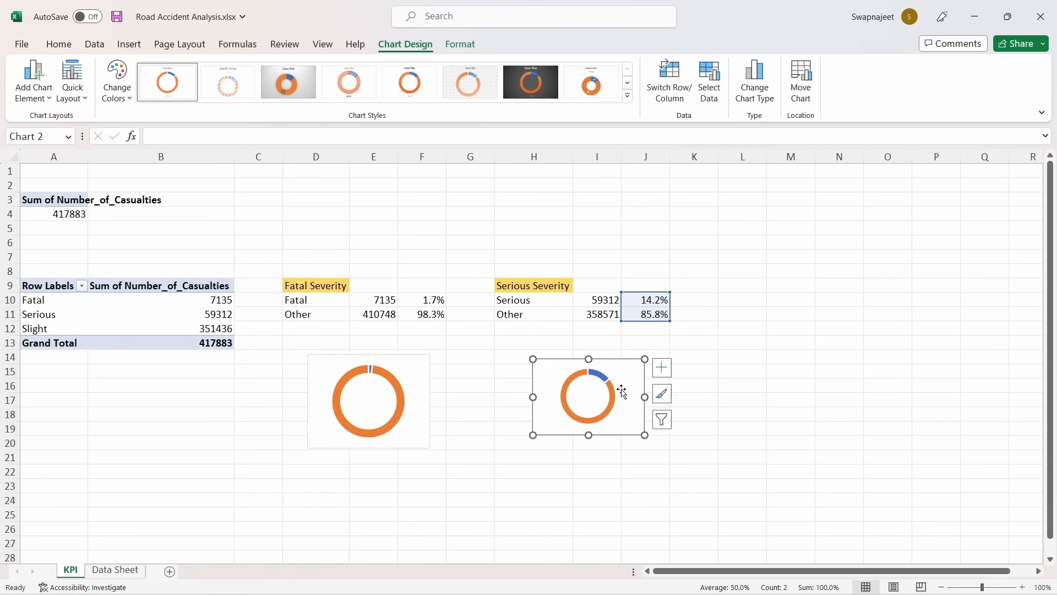
{"action": "mouse_move", "coordinate": [647, 432]}
{"action": "left_mouse_down"}
{"action": "mouse_move", "coordinate": [642, 413]}
{"action": "mouse_move", "coordinate": [632, 418]}
{"action": "mouse_move", "coordinate": [644, 448]}
{"action": "left_mouse_up"}
{"action": "left_click", "coordinate": [632, 430]}
{"action": "left_click", "coordinate": [710, 400]}
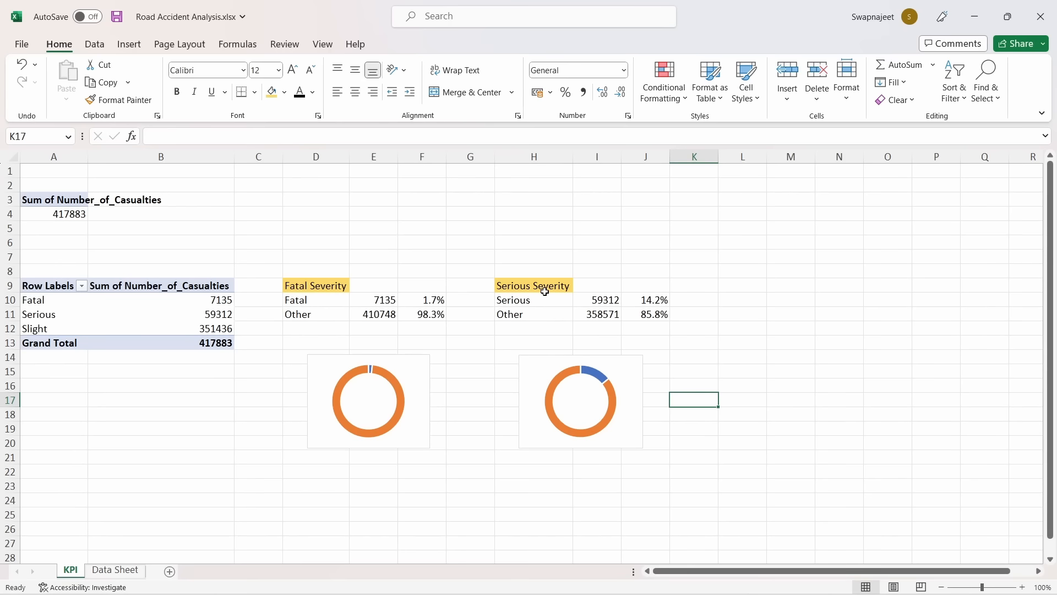
Copy the Serious Severity block H9:J11 to the range starting at L9
{"action": "left_click_drag", "start_coordinate": [533, 286], "coordinate": [661, 318]}
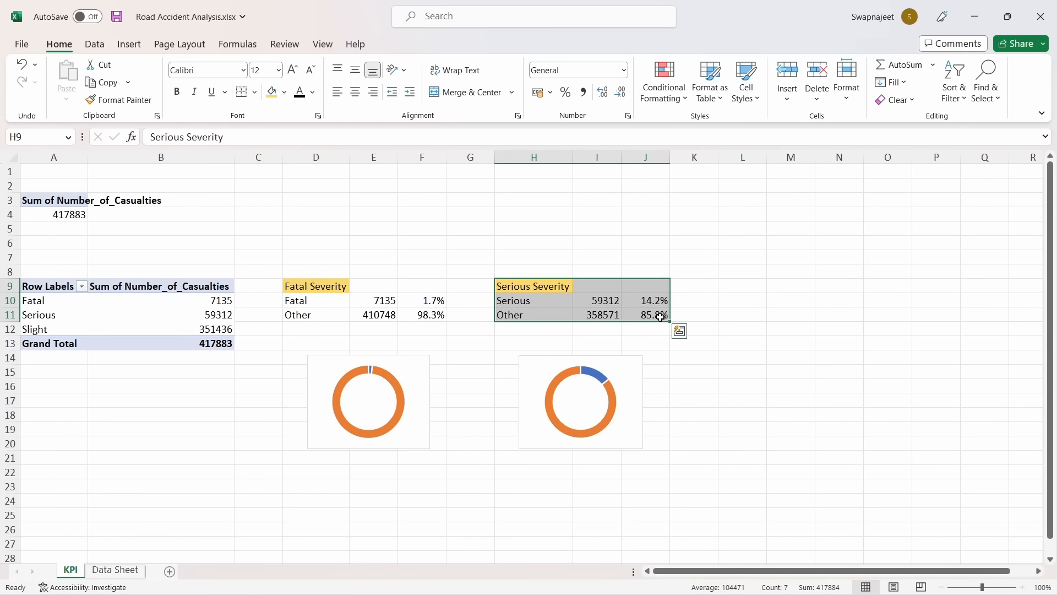
{"action": "key", "text": "ctrl+c"}
{"action": "left_click", "coordinate": [753, 285]}
{"action": "key", "text": "ctrl+v"}
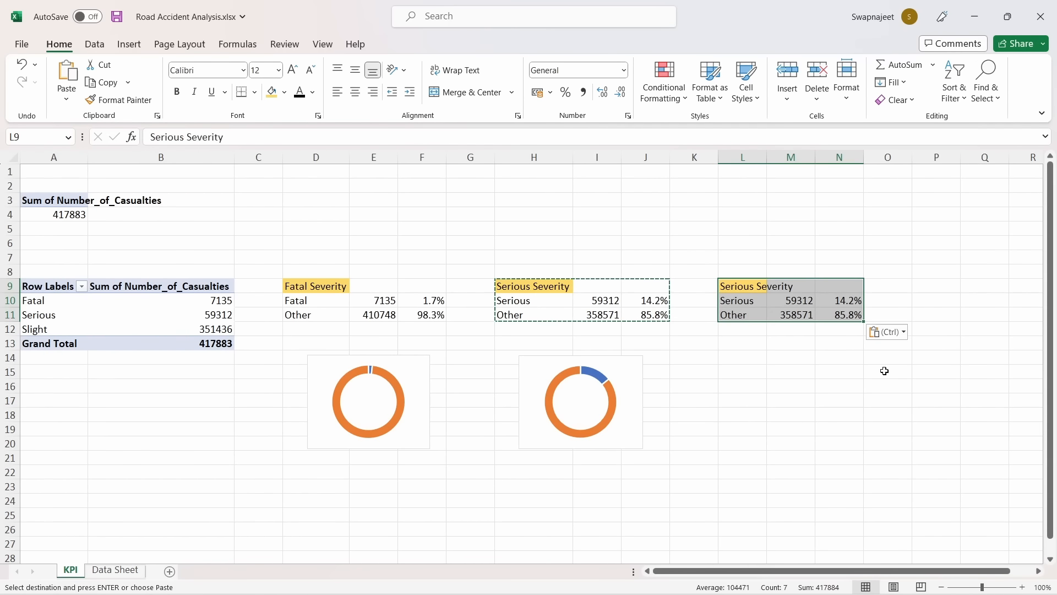
{"action": "left_click", "coordinate": [885, 371]}
Widen column L to fit the heading and clear the copied formulas from M10:N11
{"action": "left_click_drag", "start_coordinate": [767, 158], "coordinate": [796, 158]}
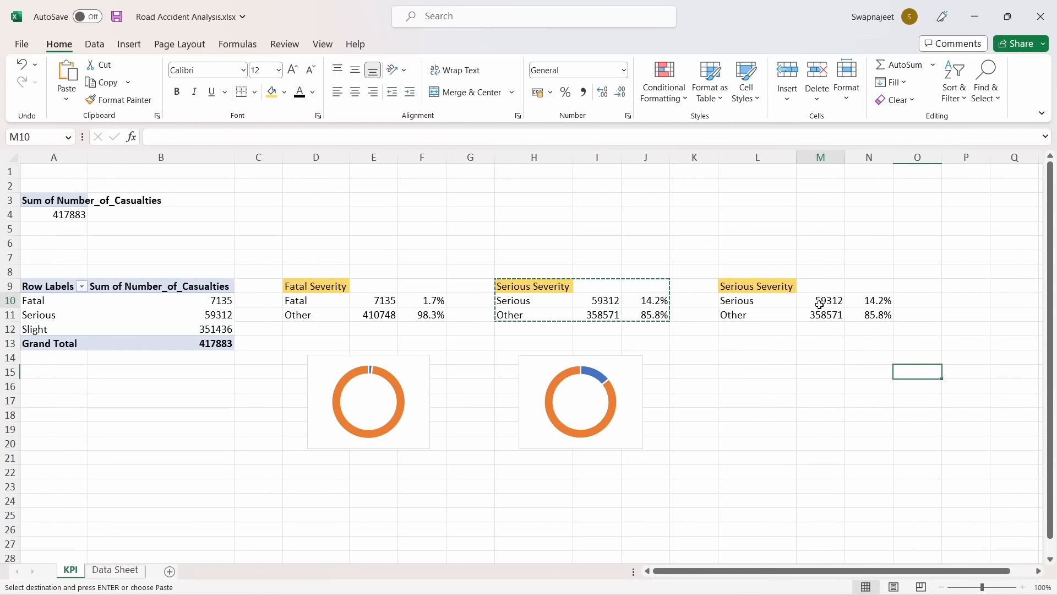
{"action": "left_click_drag", "start_coordinate": [820, 305], "coordinate": [878, 318]}
{"action": "key", "text": "Delete"}
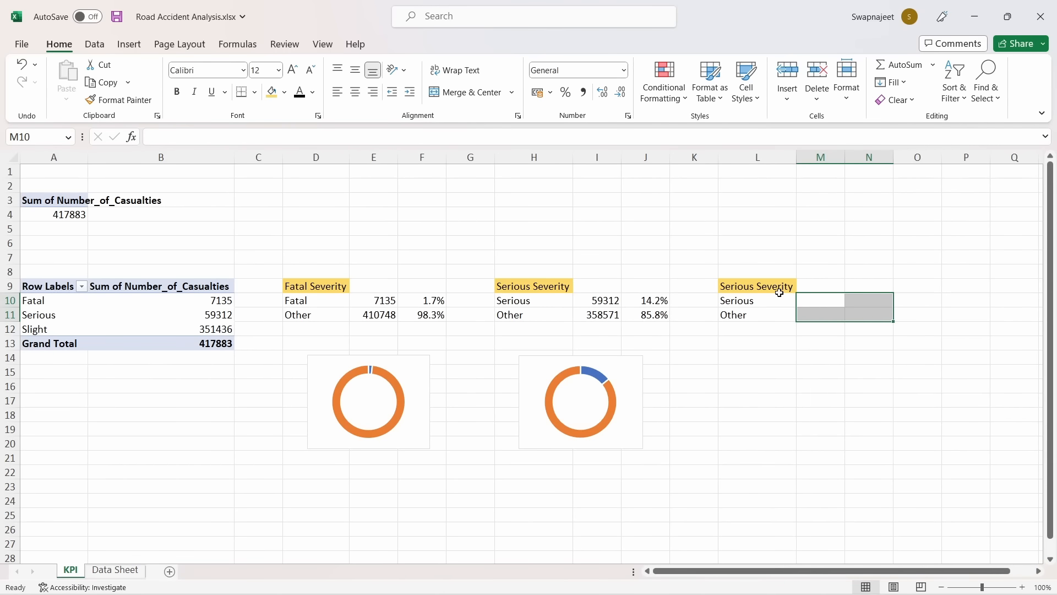
Change the copied block's heading in L9 to Slight Severity and the label in L10 to Slight
{"action": "left_click", "coordinate": [737, 286]}
{"action": "double_click", "coordinate": [737, 286]}
{"action": "left_click_drag", "start_coordinate": [751, 286], "coordinate": [720, 287]}
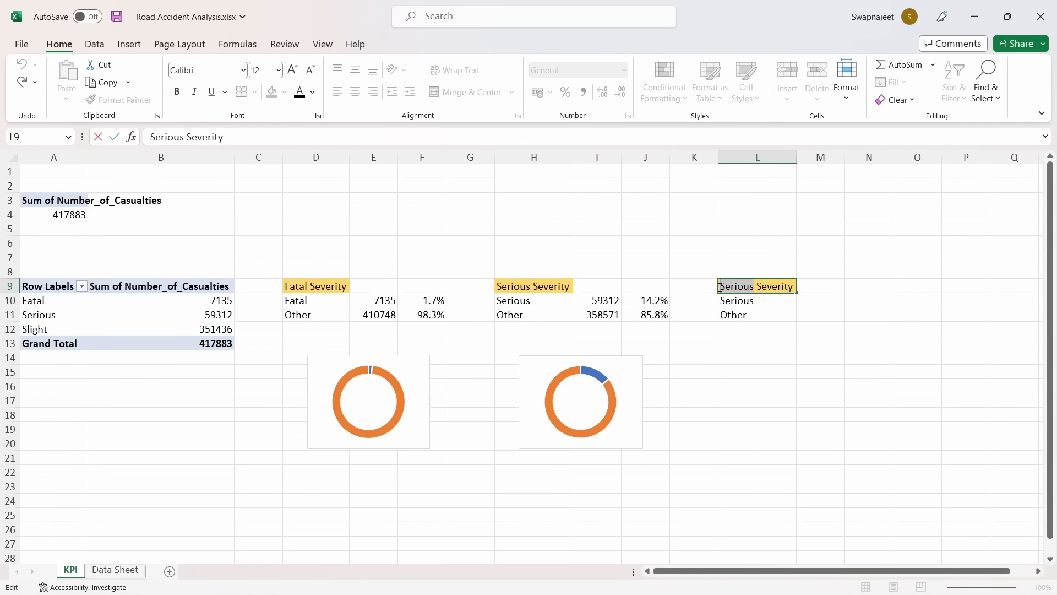
{"action": "type", "text": "Slight"}
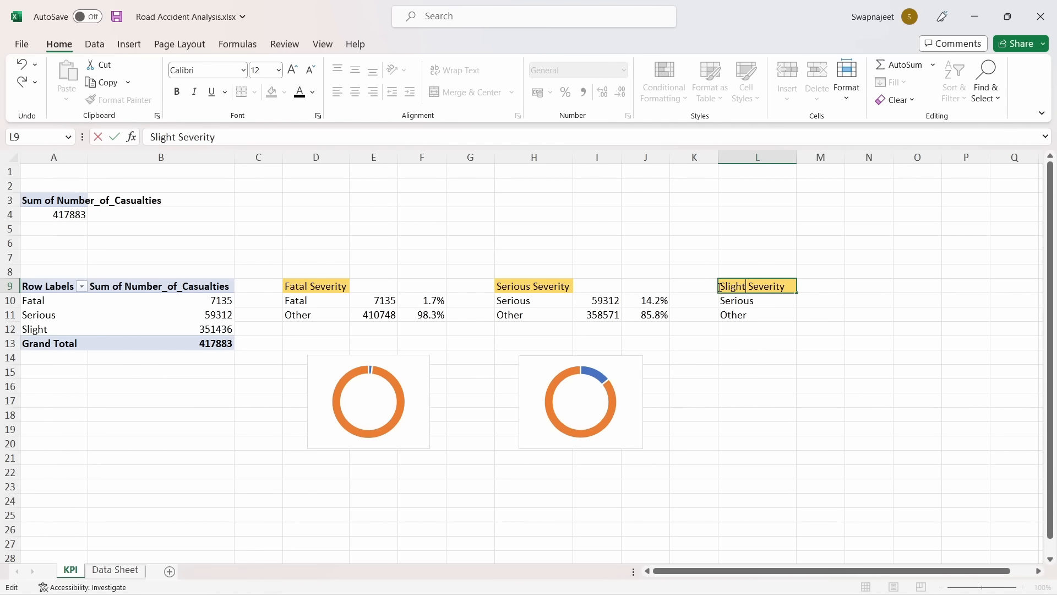
{"action": "key", "text": "Return"}
{"action": "type", "text": "Sli"}
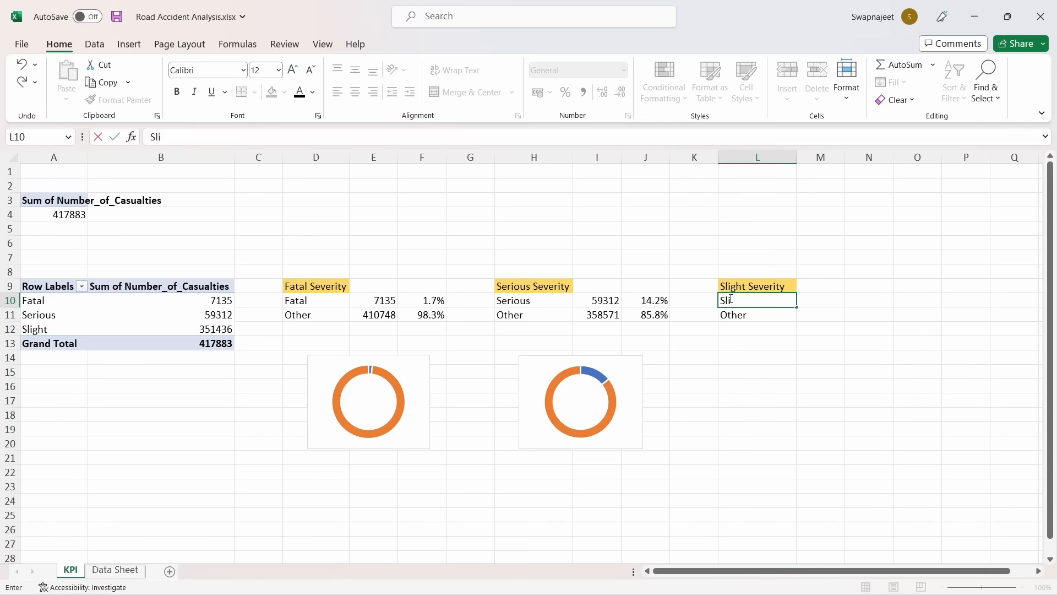
{"action": "type", "text": "ght"}
{"action": "left_click", "coordinate": [785, 353]}
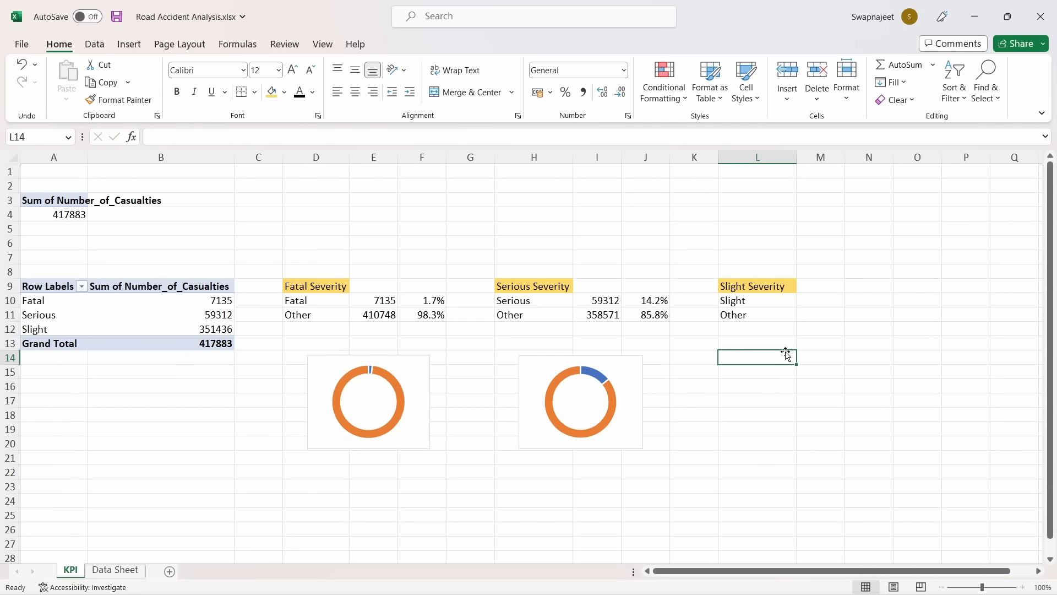
Enter a GETPIVOTDATA reference to the PivotTable's Slight casualties in M10
{"action": "left_click", "coordinate": [815, 302]}
{"action": "type", "text": "="}
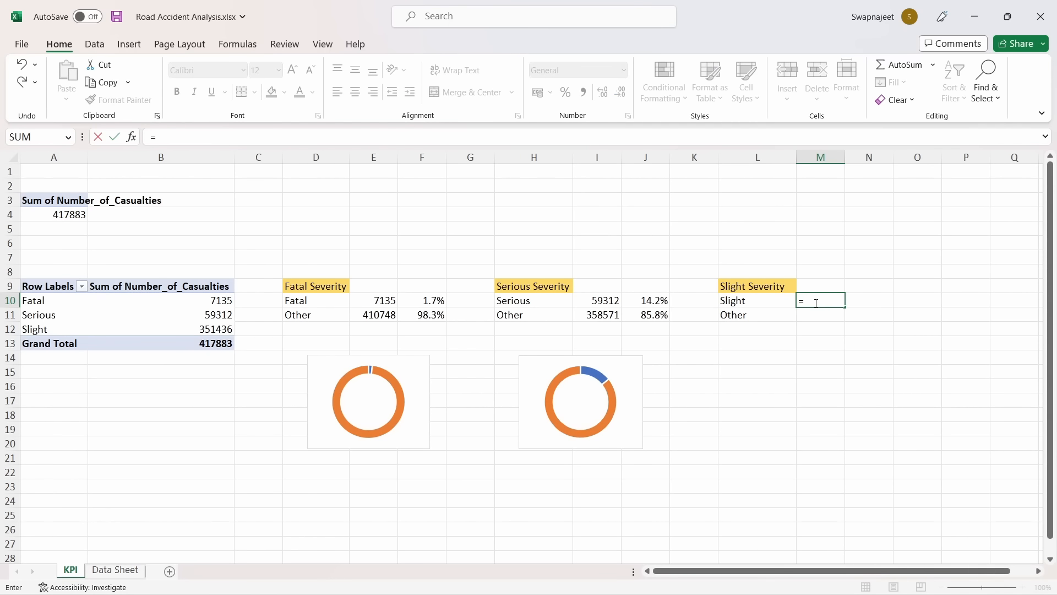
{"action": "left_click", "coordinate": [215, 331]}
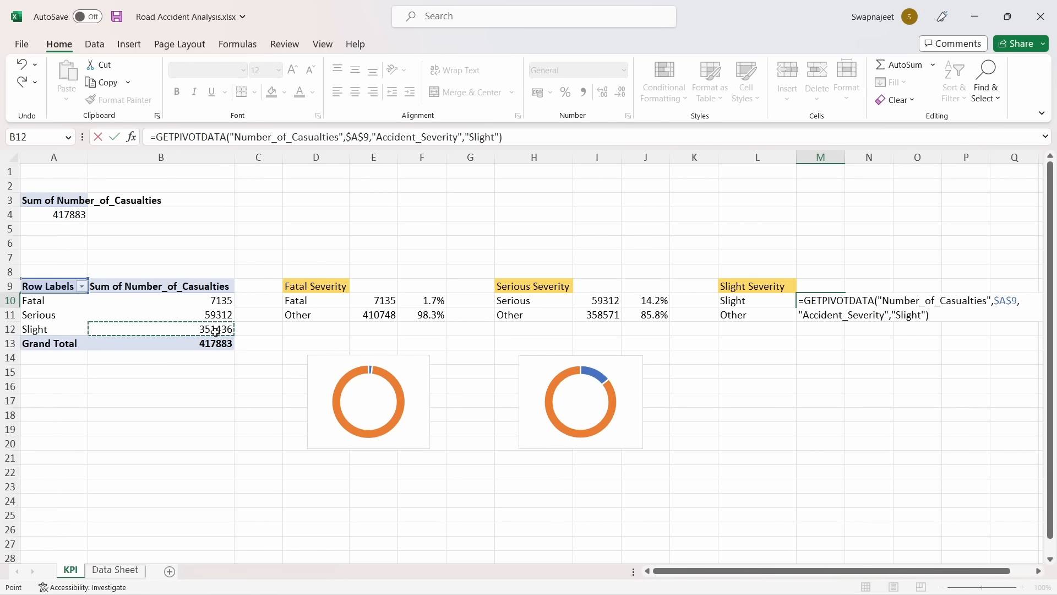
{"action": "key", "text": "Return"}
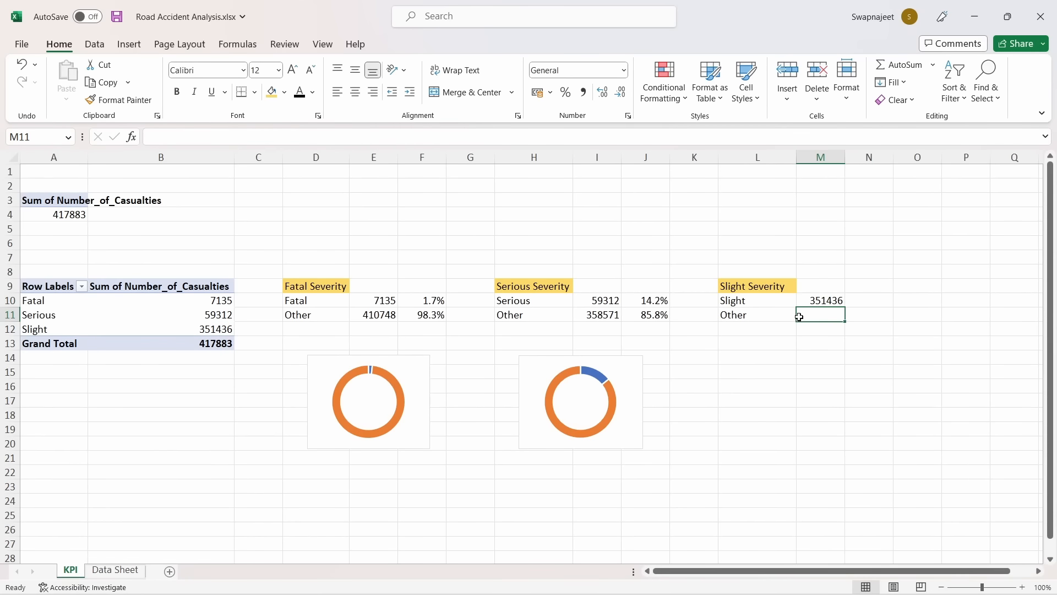
Enter a formula in M11 that adds the PivotTable's Fatal and Serious casualties with GETPIVOTDATA references
{"action": "type", "text": "="}
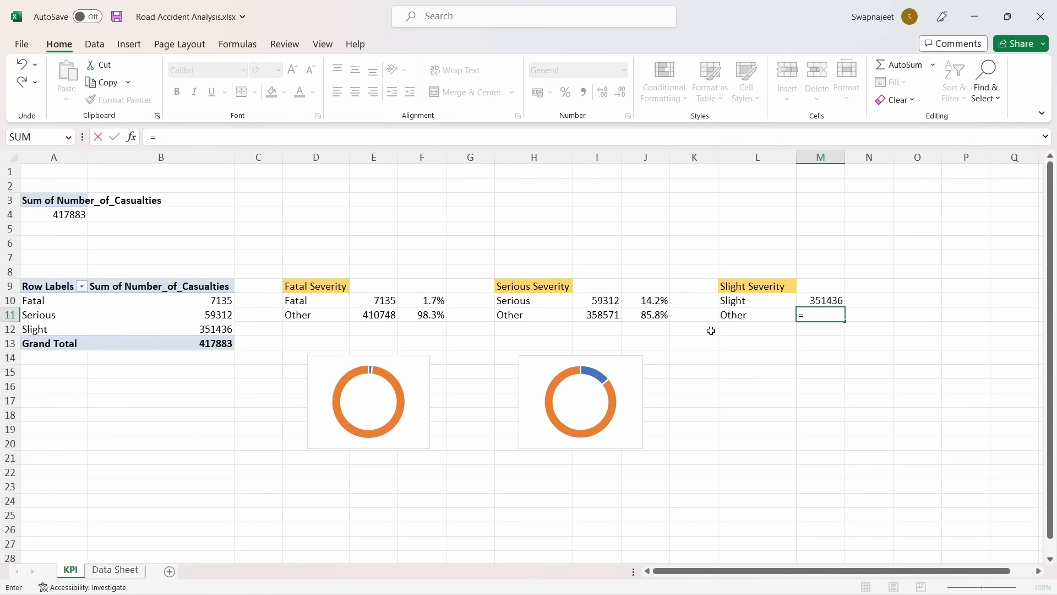
{"action": "left_click", "coordinate": [213, 300]}
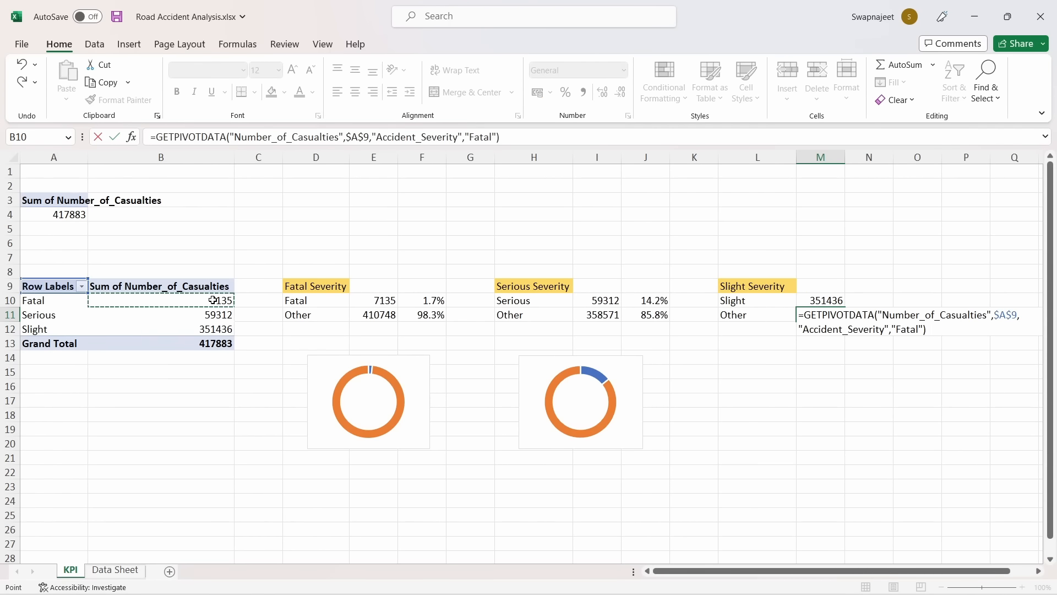
{"action": "type", "text": "+"}
{"action": "left_click", "coordinate": [221, 314]}
{"action": "key", "text": "Return"}
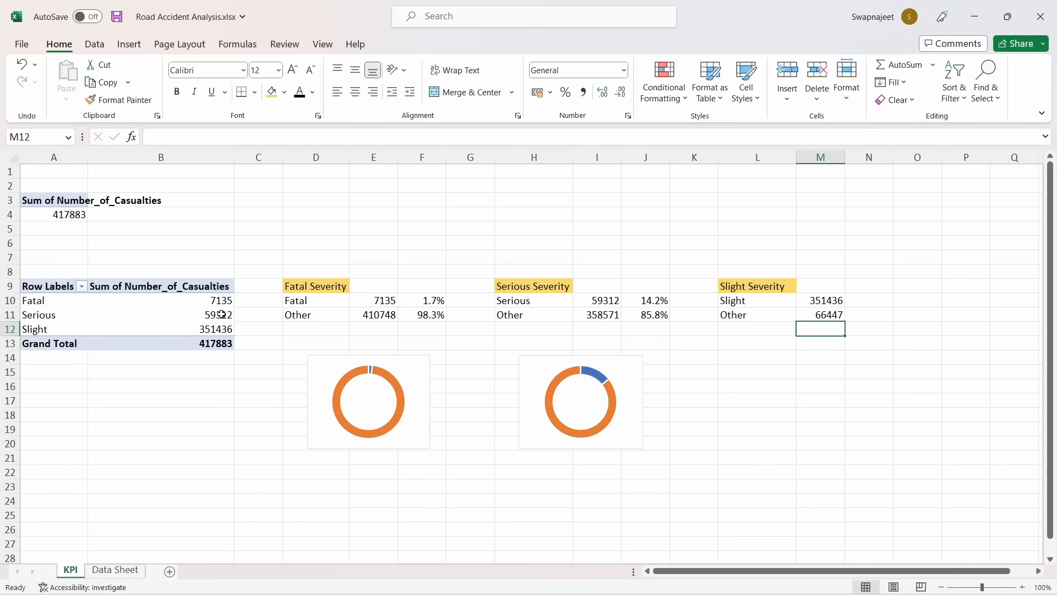
Calculate the Slight share in N10 with the formula =M10/(M10+M11)
{"action": "left_click", "coordinate": [858, 300]}
{"action": "type", "text": "="}
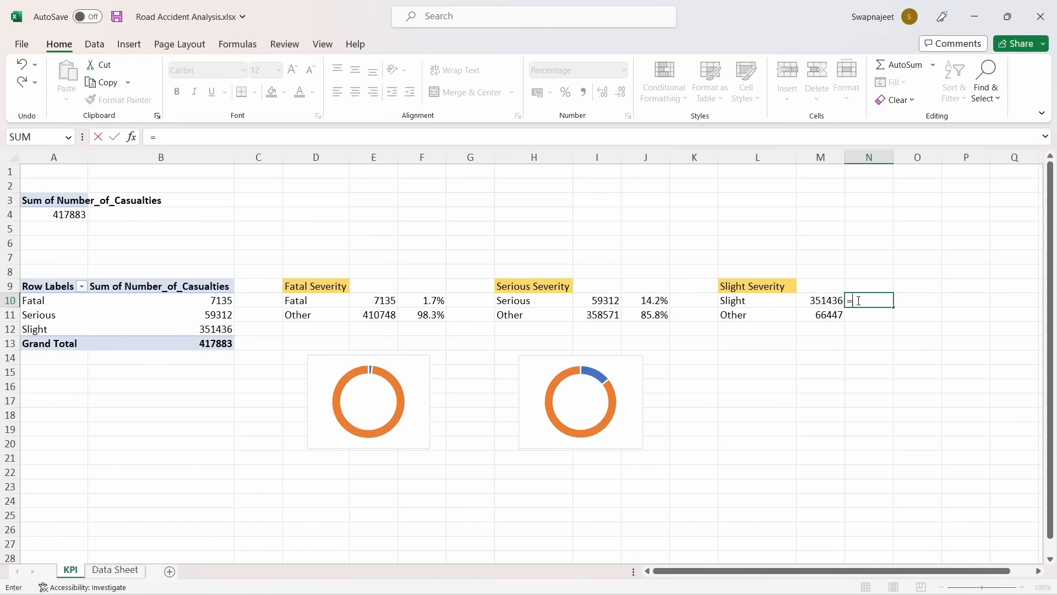
{"action": "left_click", "coordinate": [833, 299]}
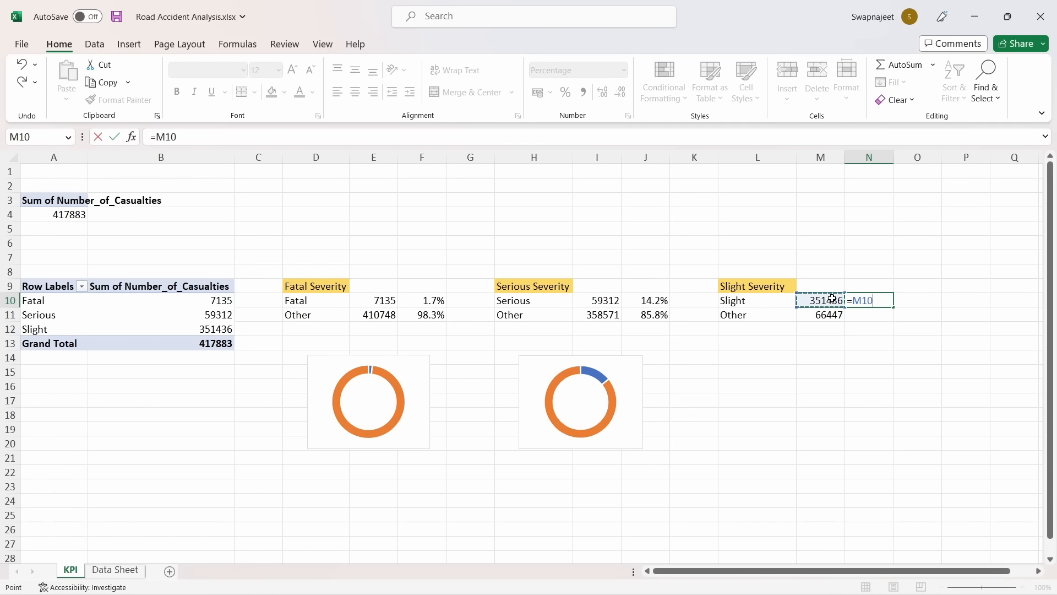
{"action": "type", "text": "/("}
{"action": "left_click", "coordinate": [832, 299]}
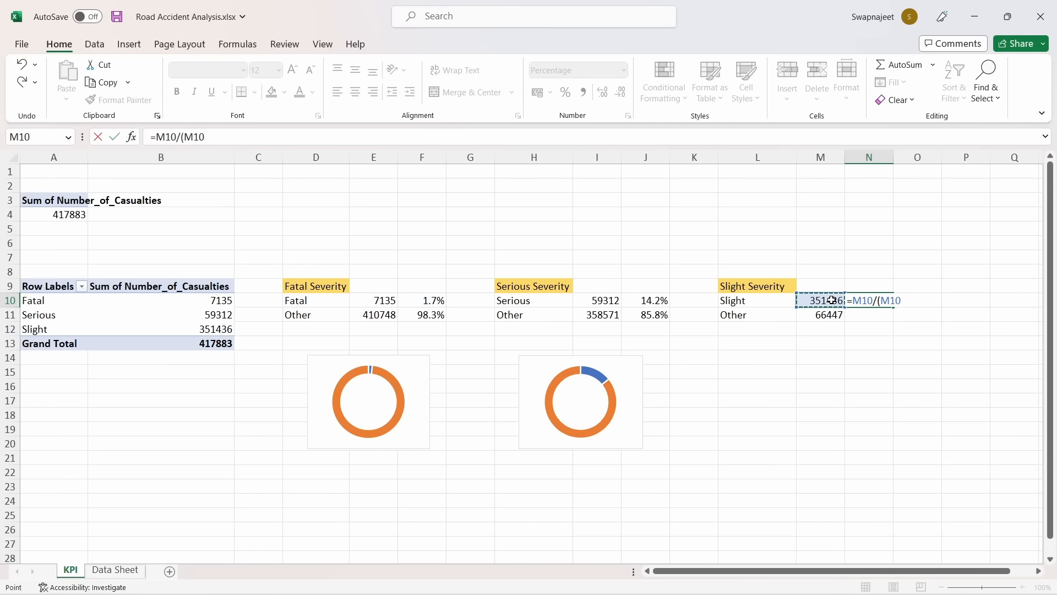
{"action": "type", "text": "+"}
{"action": "left_click", "coordinate": [831, 314]}
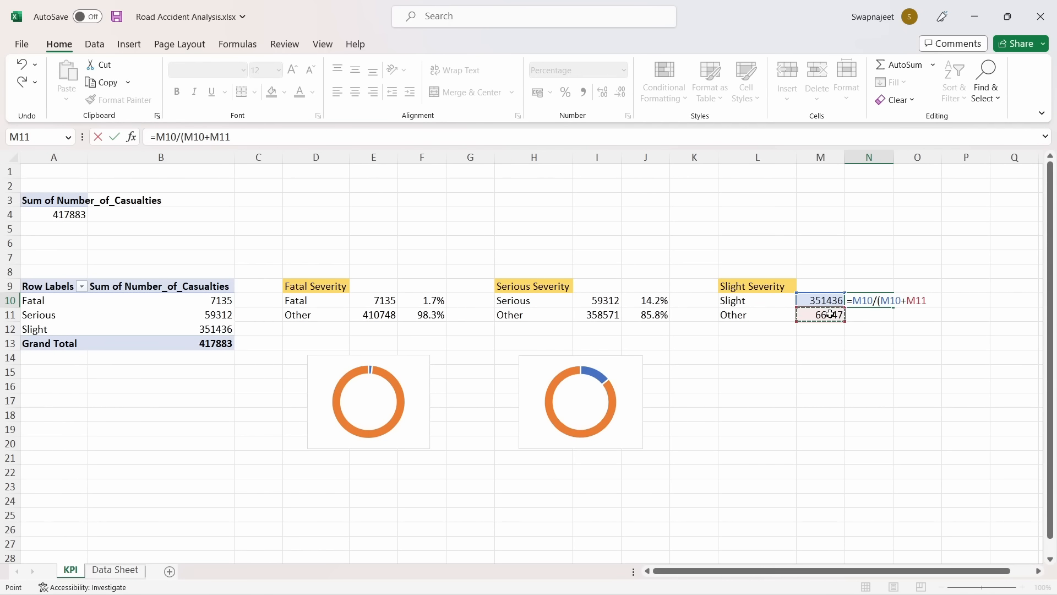
{"action": "type", "text": ")"}
{"action": "key", "text": "Return"}
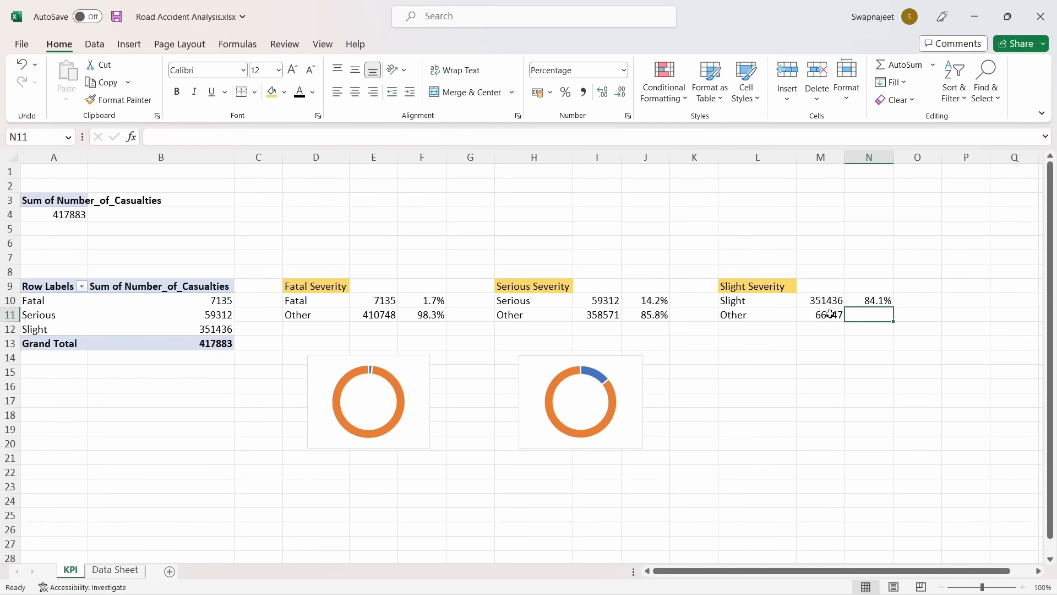
Make the denominator in N10 absolute as ($M$10+$M$11) and fill the formula down to N11
{"action": "left_click", "coordinate": [872, 300]}
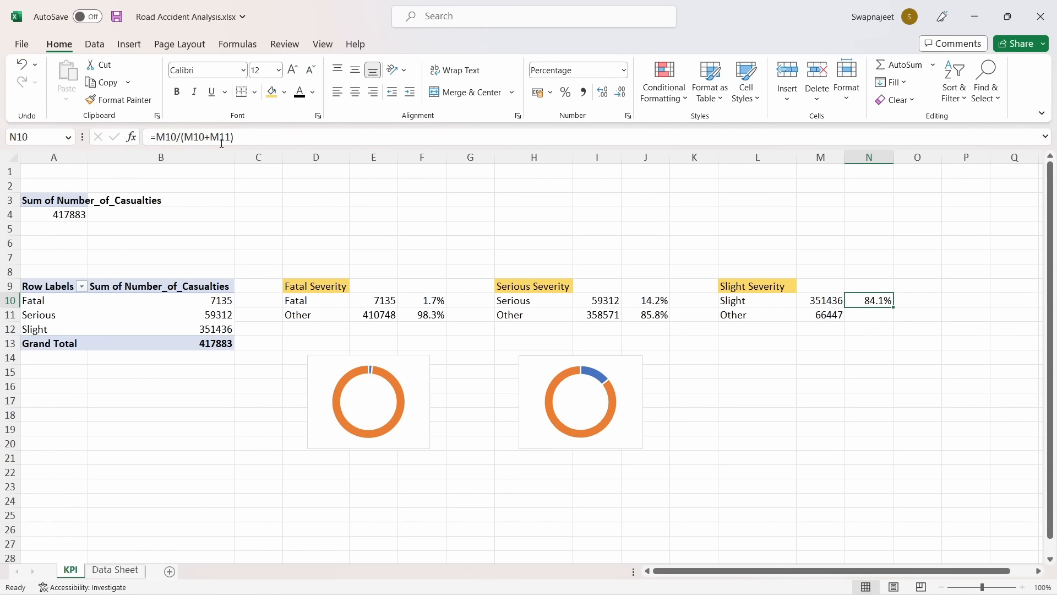
{"action": "left_click_drag", "start_coordinate": [230, 137], "coordinate": [186, 136]}
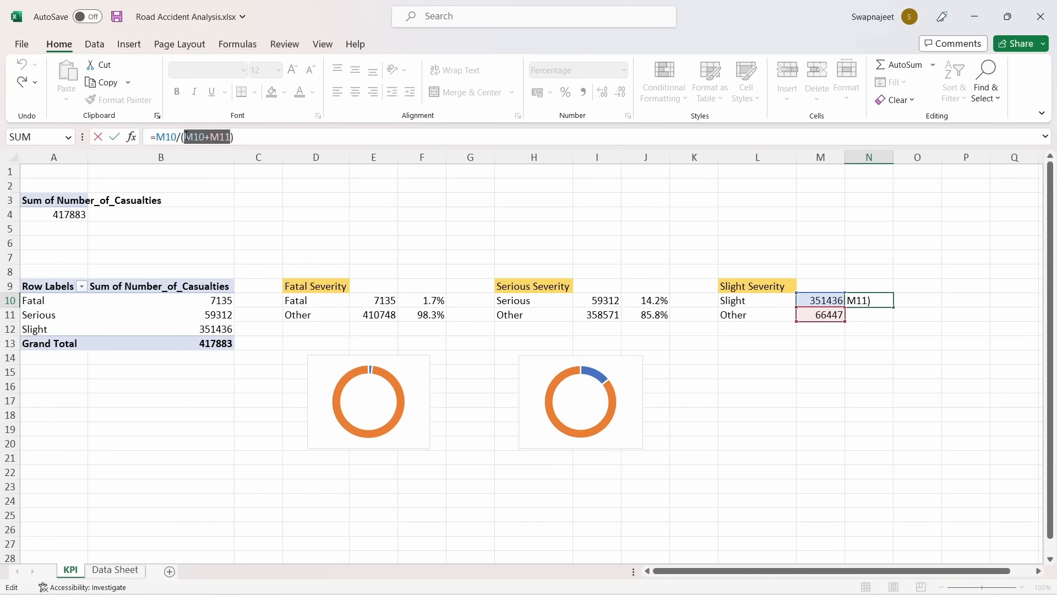
{"action": "key", "text": "F4"}
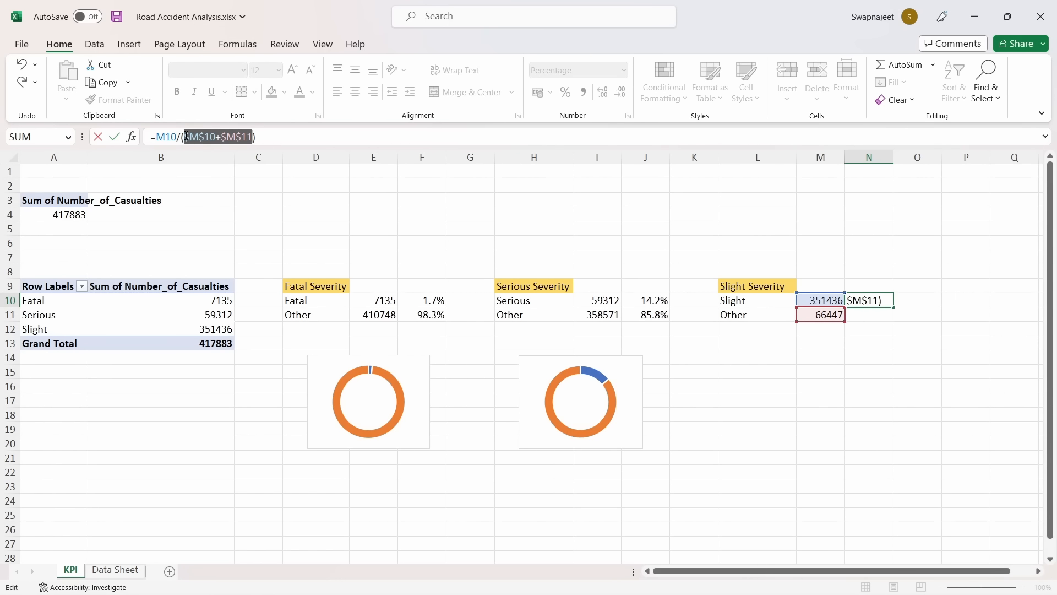
{"action": "key", "text": "Return"}
{"action": "left_click", "coordinate": [888, 301]}
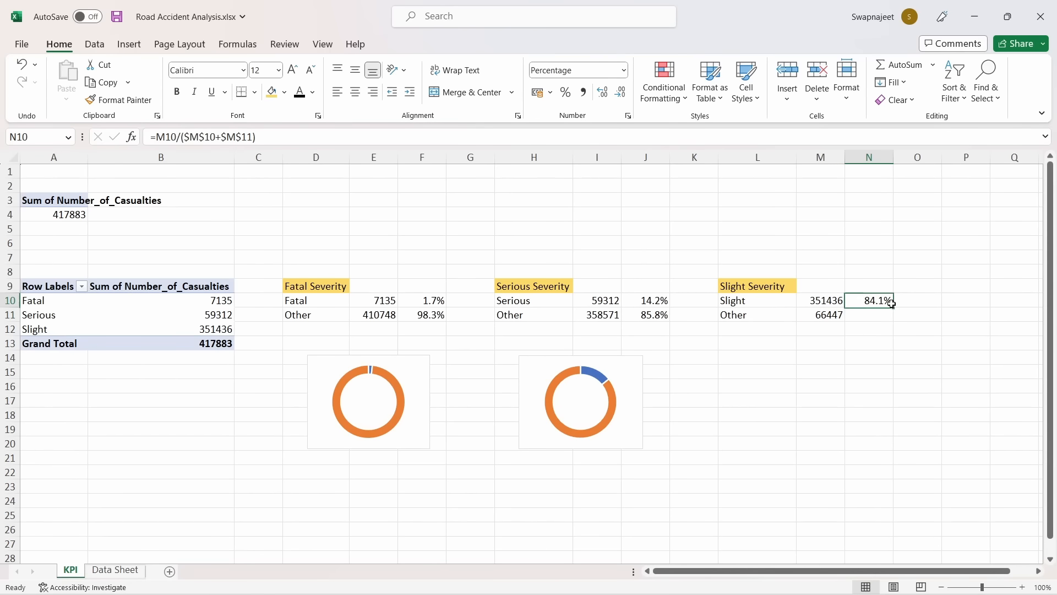
{"action": "mouse_move", "coordinate": [894, 307]}
{"action": "left_mouse_down"}
{"action": "mouse_move", "coordinate": [893, 321]}
{"action": "mouse_move", "coordinate": [880, 304]}
{"action": "mouse_move", "coordinate": [878, 314]}
{"action": "left_mouse_up"}
{"action": "left_click", "coordinate": [871, 372]}
Insert a doughnut chart based on the Slight Severity percentages in N10:N11
{"action": "left_click", "coordinate": [128, 51]}
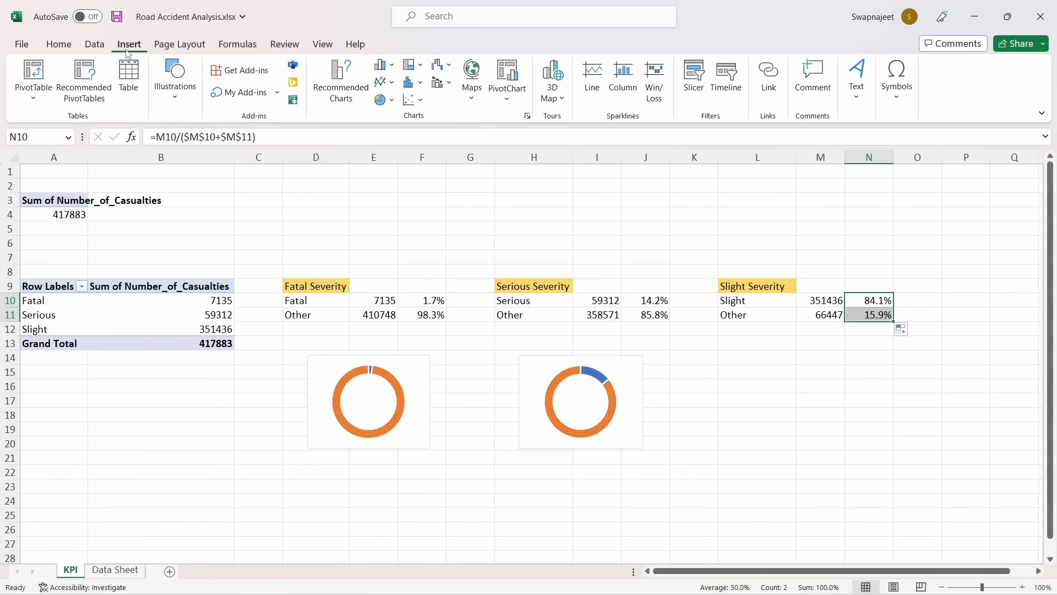
{"action": "left_click", "coordinate": [384, 100]}
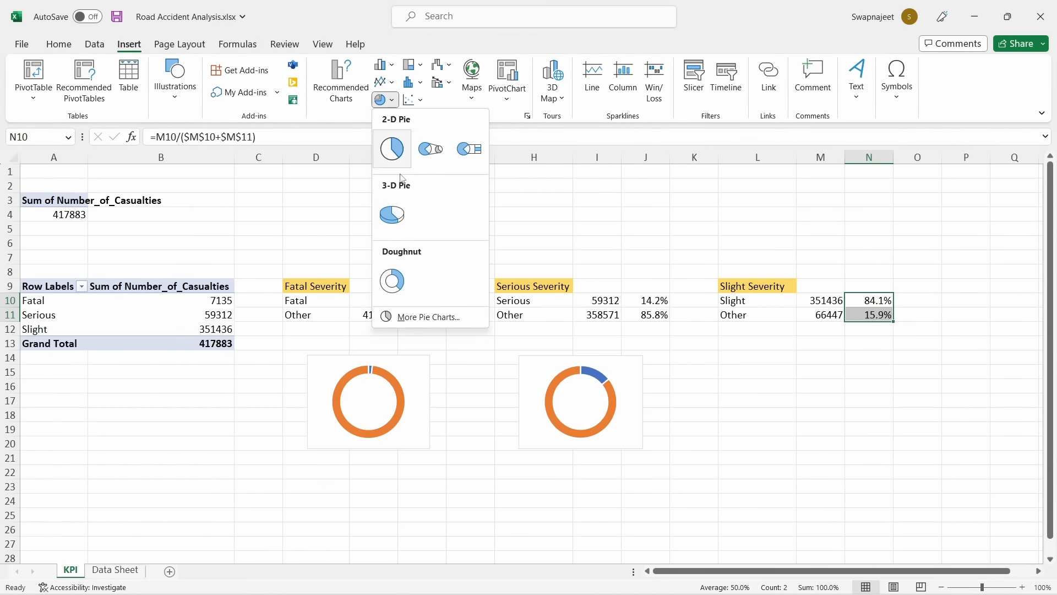
{"action": "left_click", "coordinate": [392, 278]}
Remove the new doughnut chart's title and legend, and shrink the chart to fit beneath the Slight Severity block
{"action": "left_click", "coordinate": [557, 282]}
{"action": "key", "text": "Delete"}
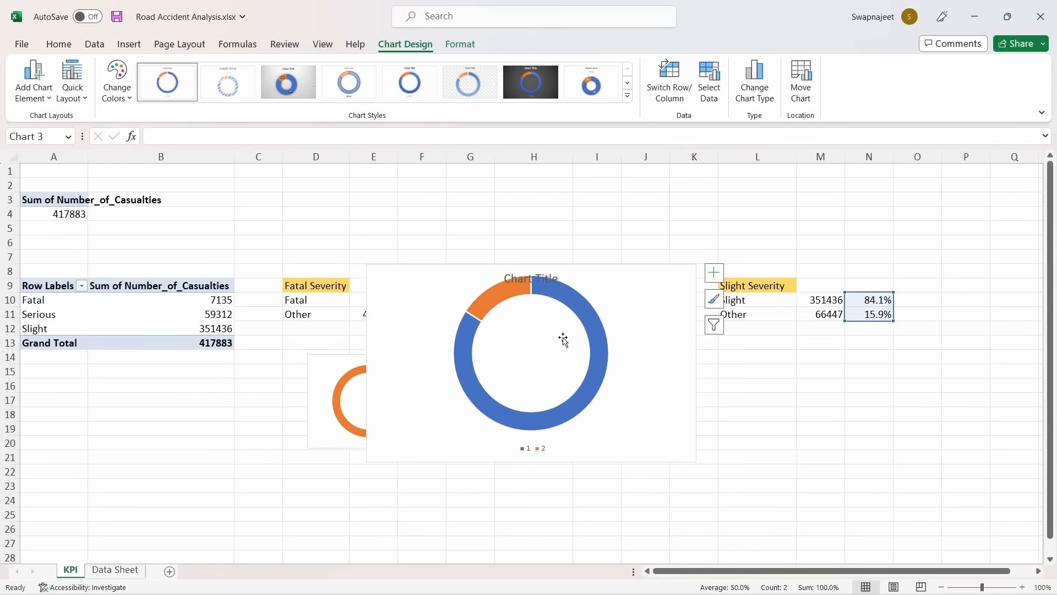
{"action": "left_click", "coordinate": [543, 449]}
{"action": "key", "text": "Delete"}
{"action": "left_click_drag", "start_coordinate": [367, 264], "coordinate": [802, 363]}
{"action": "left_click", "coordinate": [956, 326]}
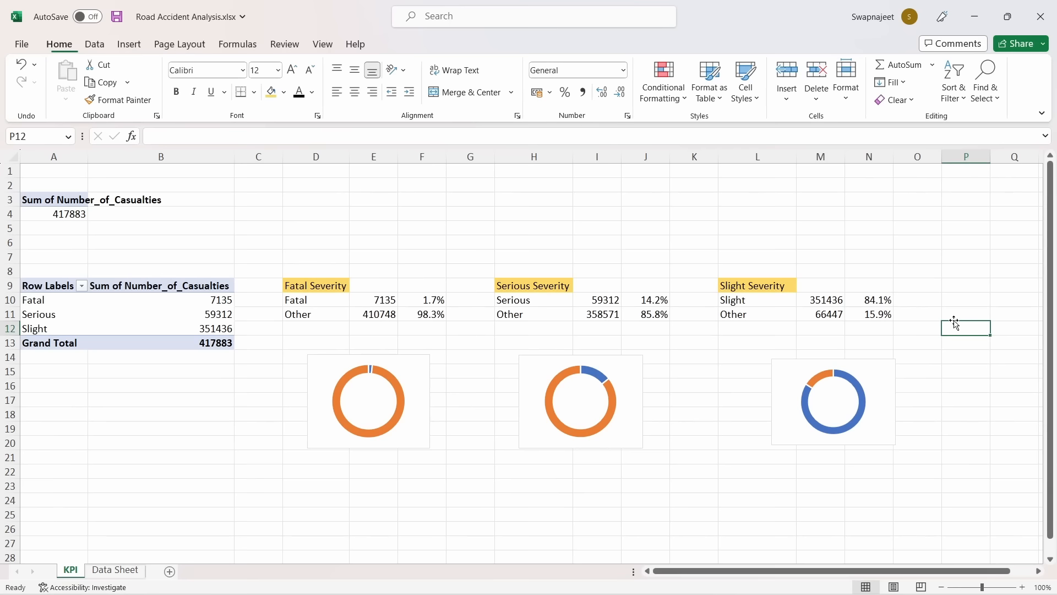
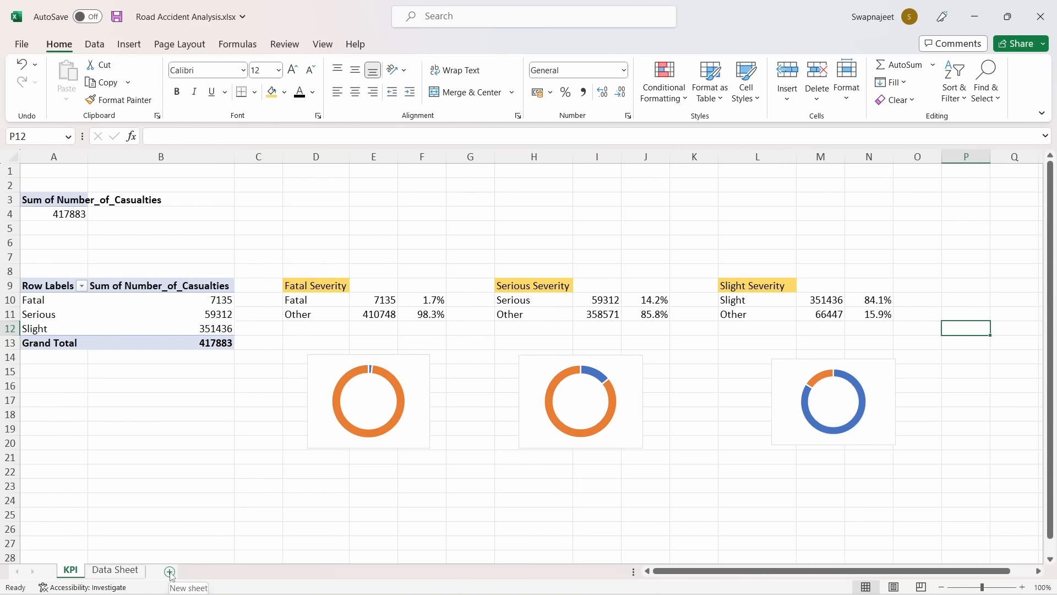
Add a new worksheet and rename it Dashboard
{"action": "left_click", "coordinate": [171, 572]}
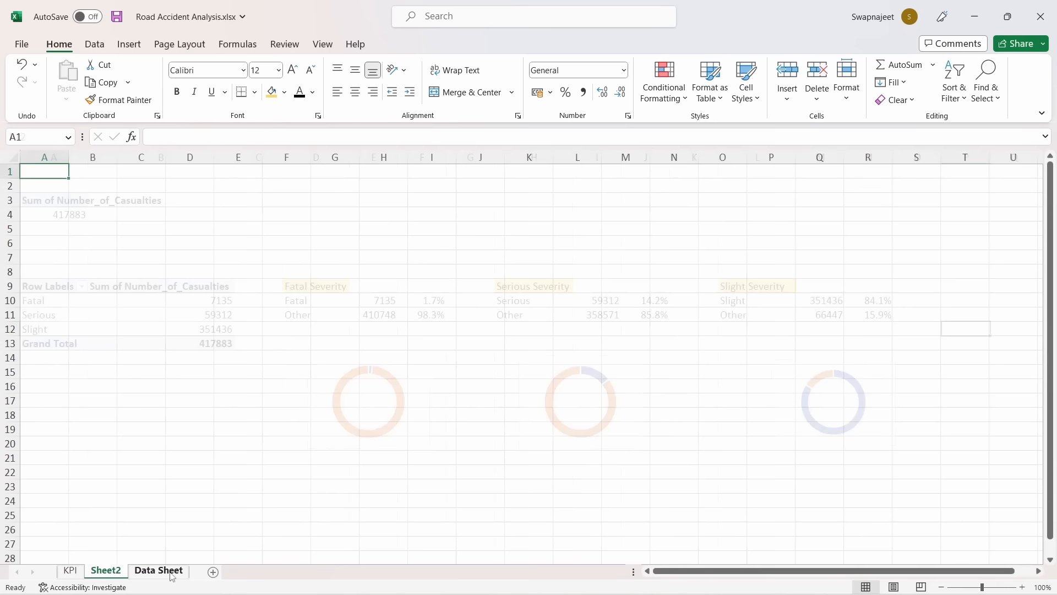
{"action": "double_click", "coordinate": [105, 572]}
{"action": "type", "text": "Dashb"}
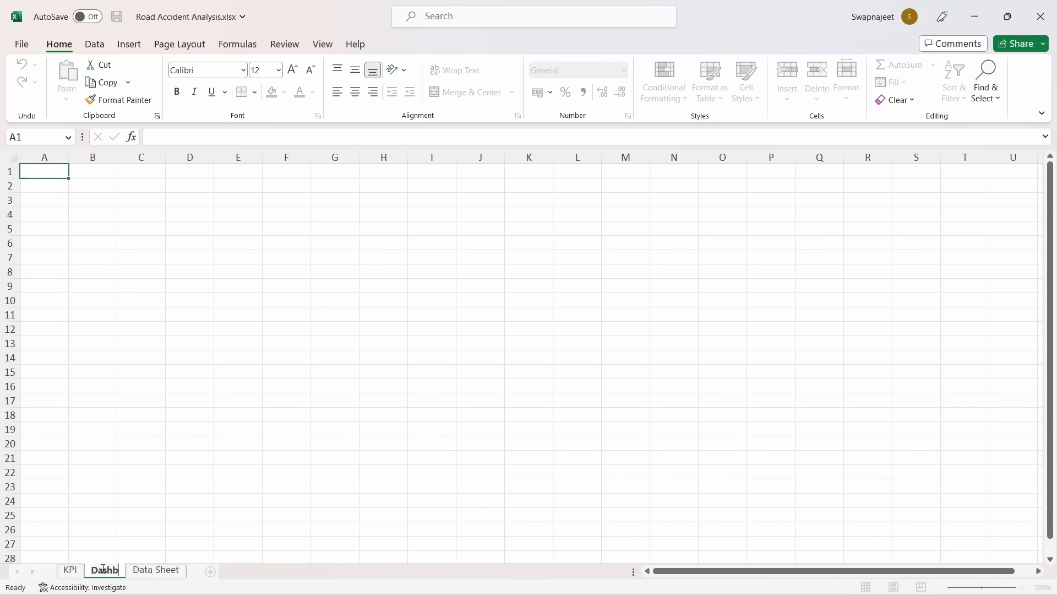
{"action": "type", "text": "oard"}
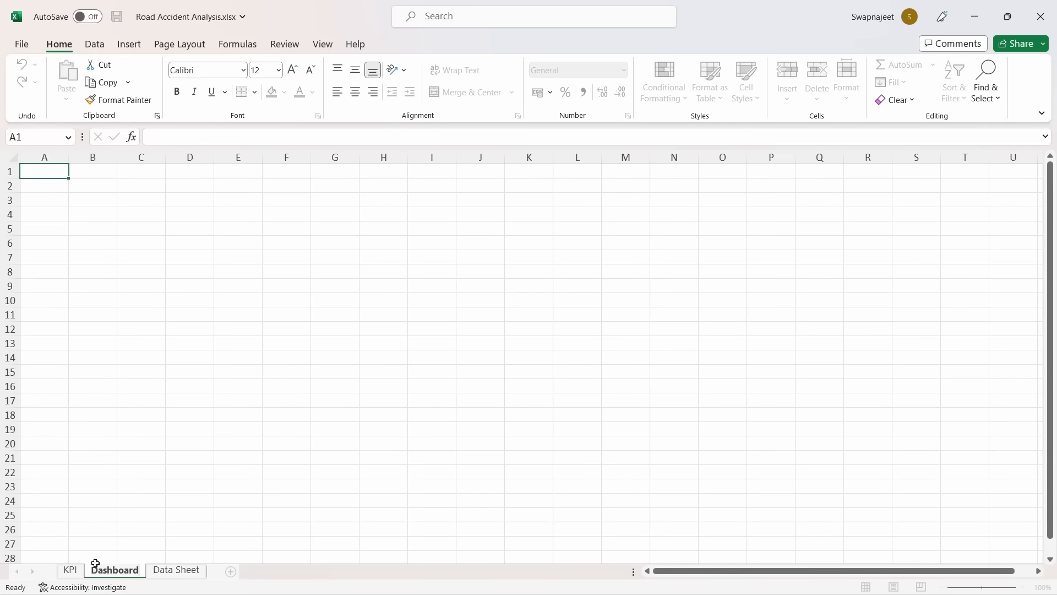
{"action": "left_click", "coordinate": [126, 469]}
{"action": "left_click", "coordinate": [56, 173]}
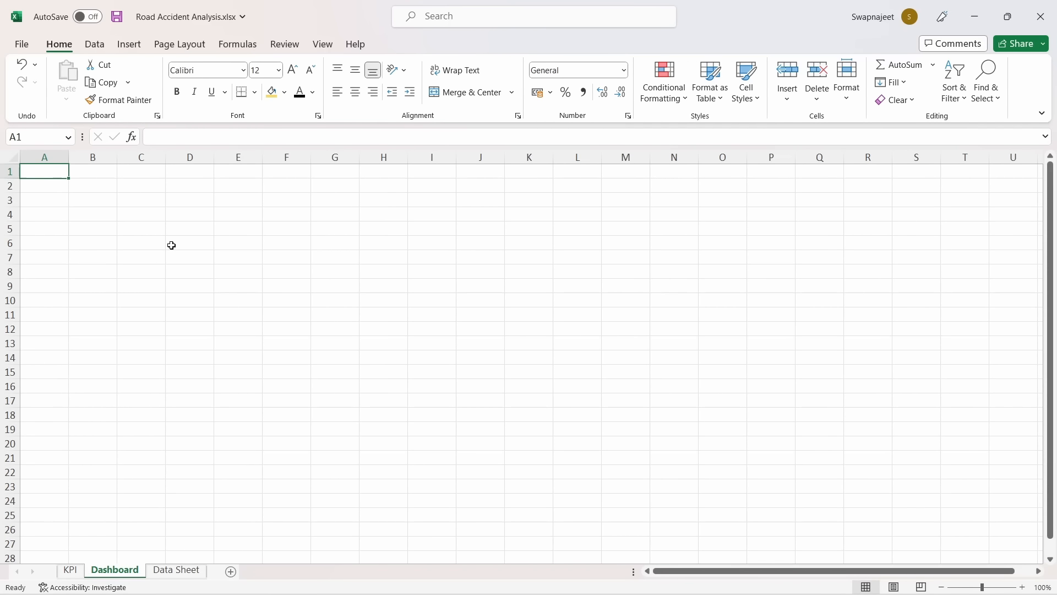
{"action": "left_click", "coordinate": [82, 242]}
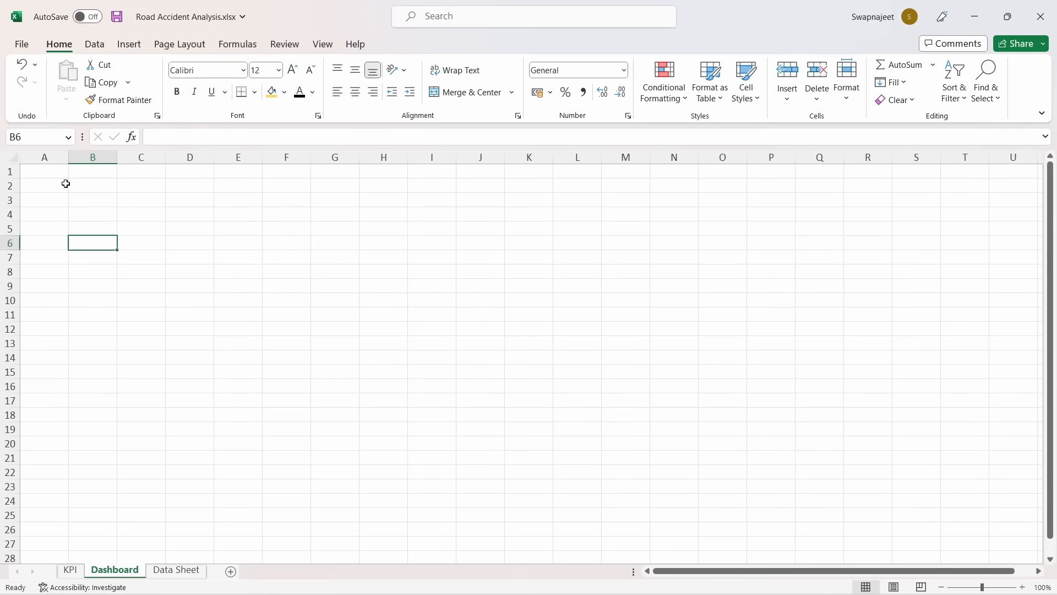
{"action": "left_click", "coordinate": [74, 199]}
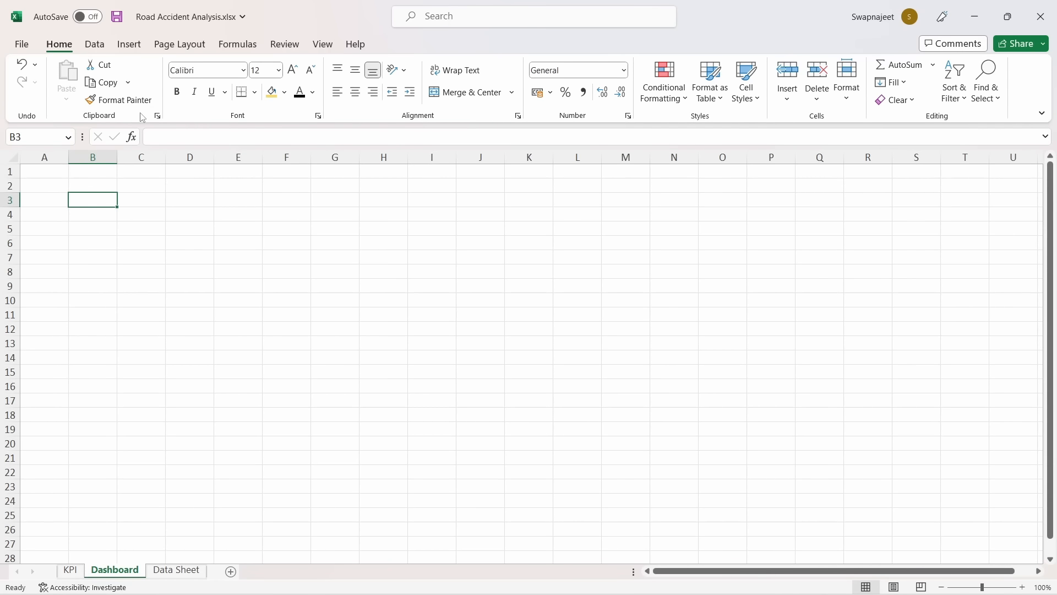
Turn off the gridlines on the Dashboard sheet
{"action": "left_click", "coordinate": [320, 45]}
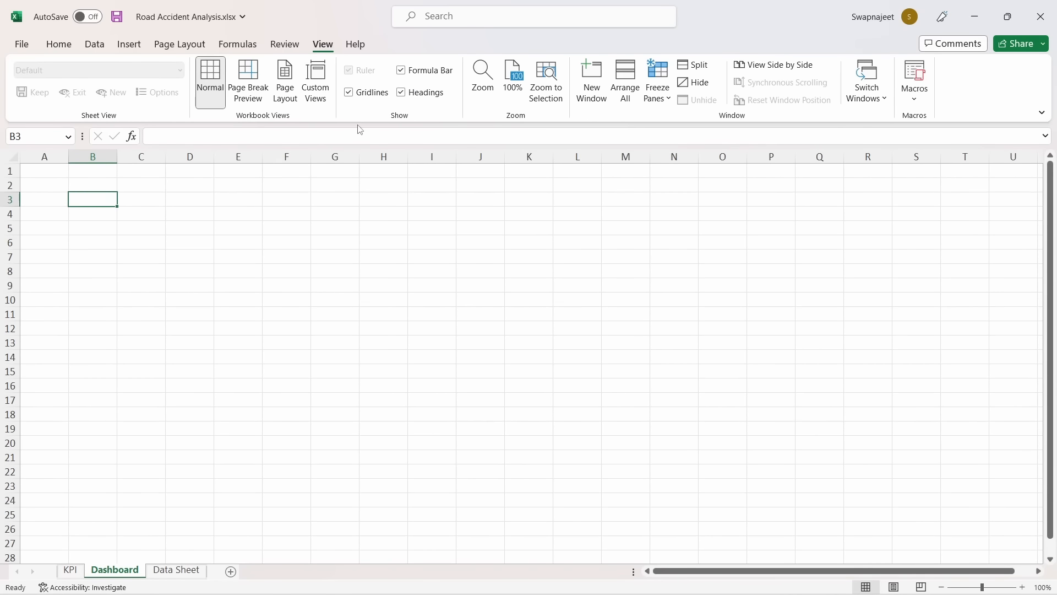
{"action": "left_click", "coordinate": [349, 92]}
{"action": "left_click", "coordinate": [315, 347]}
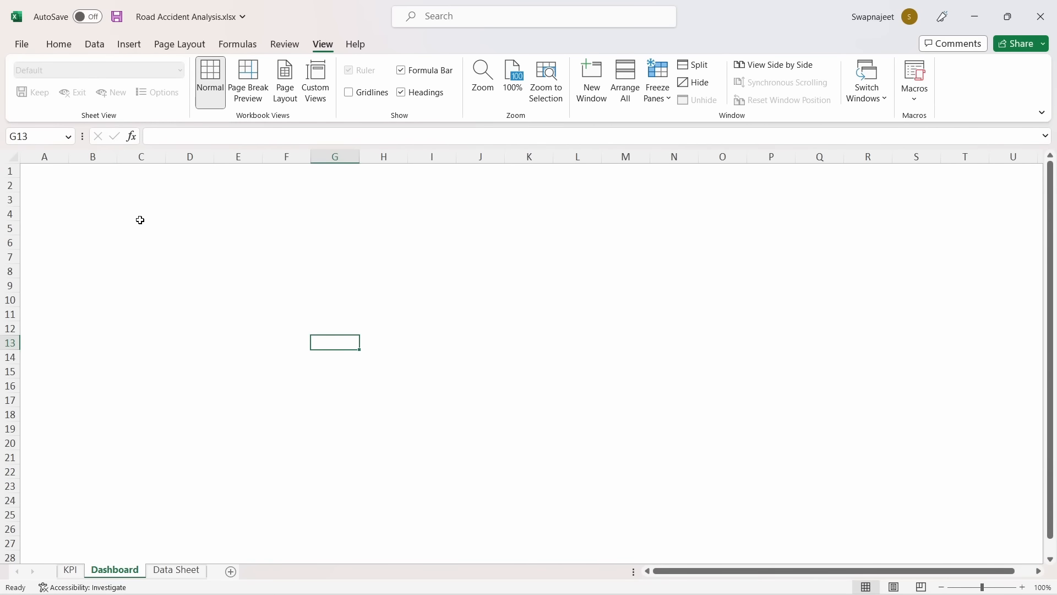
{"action": "left_click", "coordinate": [138, 218]}
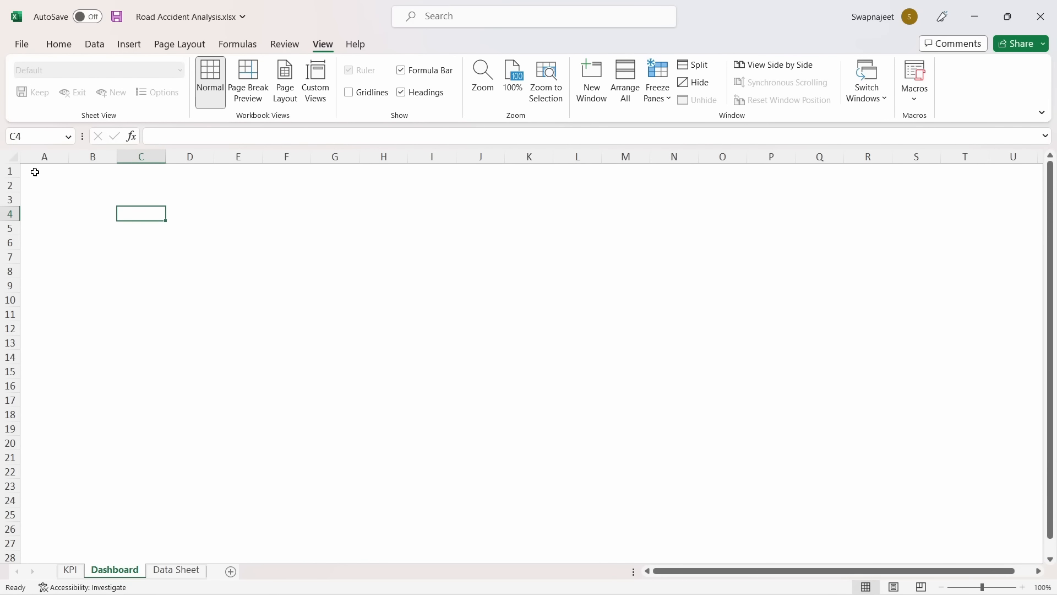
{"action": "left_click", "coordinate": [323, 284]}
{"action": "scroll", "coordinate": [236, 291], "scroll_direction": "down", "scroll_amount": 3}
{"action": "scroll", "coordinate": [226, 284], "scroll_direction": "up", "scroll_amount": 3}
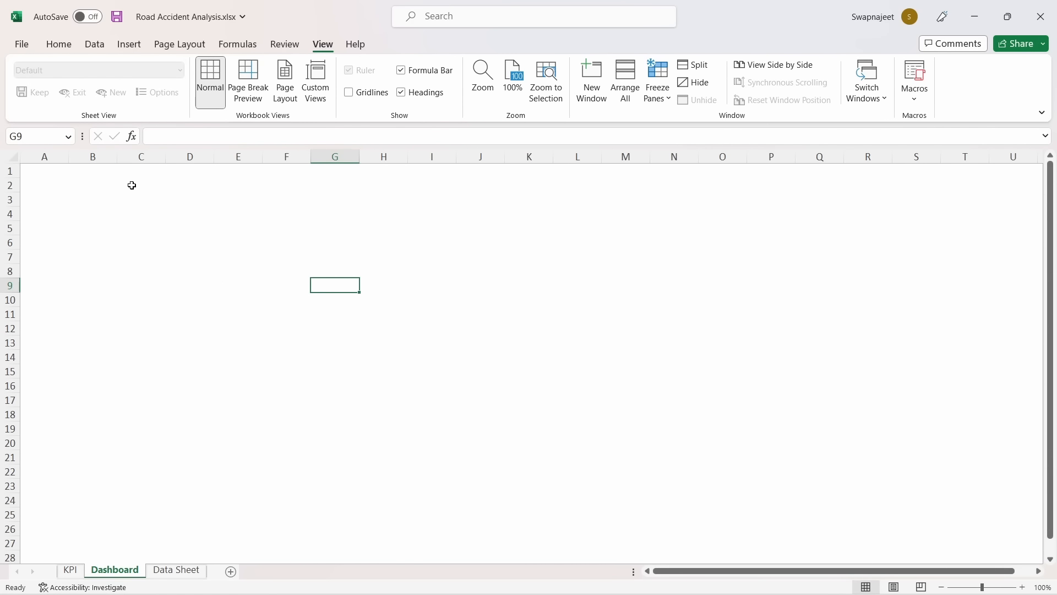
Fill all cells of the Dashboard sheet with a custom dark blue-grey color
{"action": "left_click", "coordinate": [75, 204]}
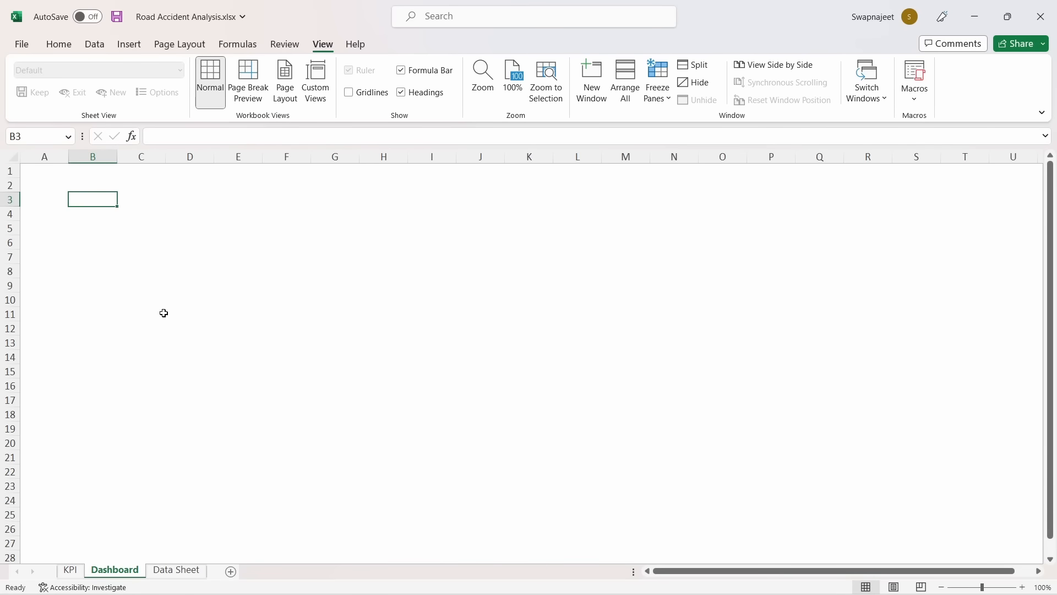
{"action": "key", "text": "ctrl+a"}
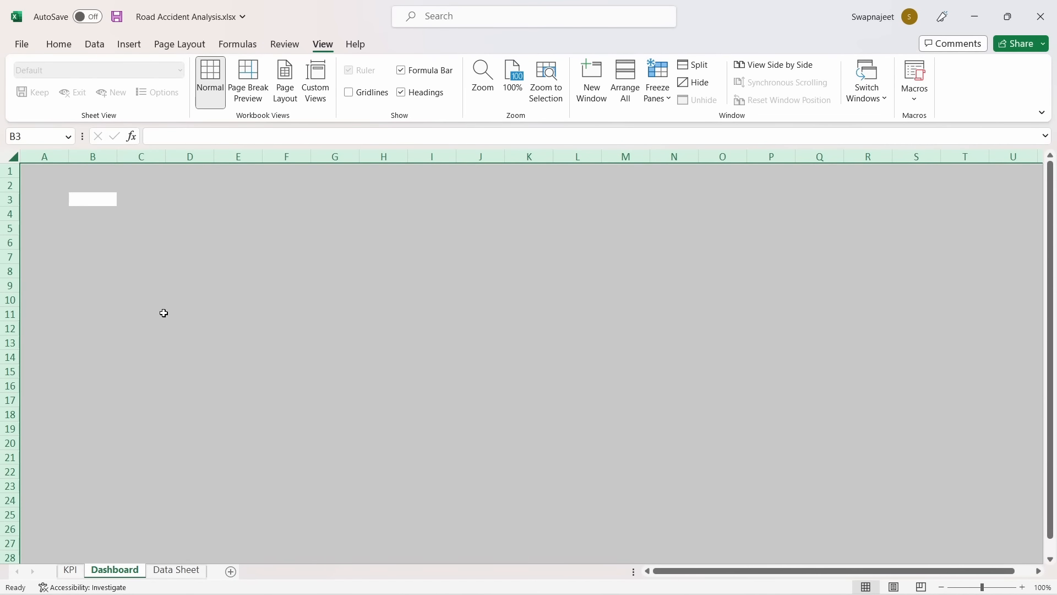
{"action": "left_click", "coordinate": [63, 45]}
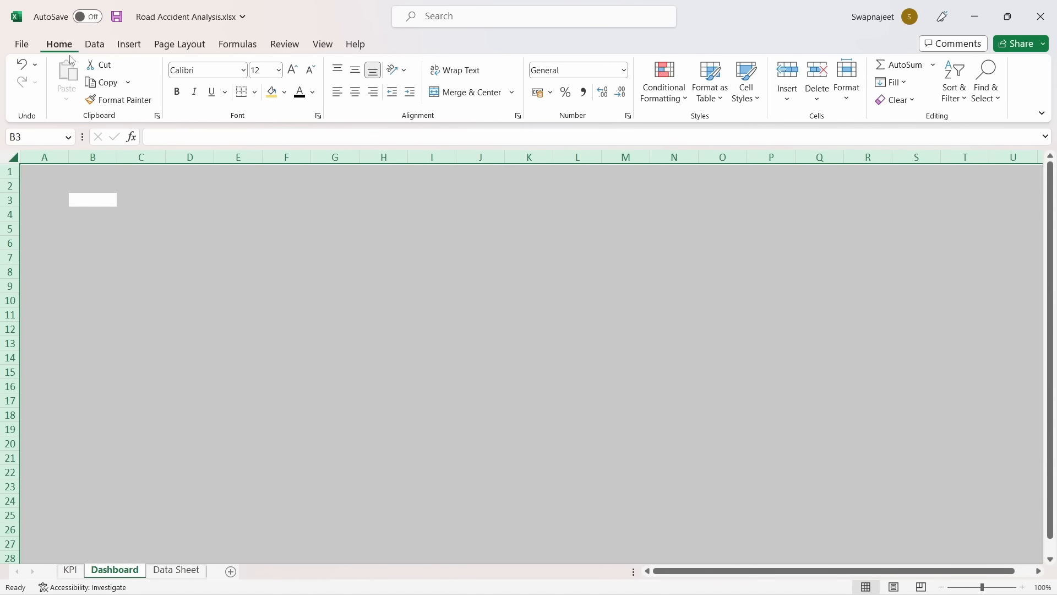
{"action": "left_click", "coordinate": [312, 93]}
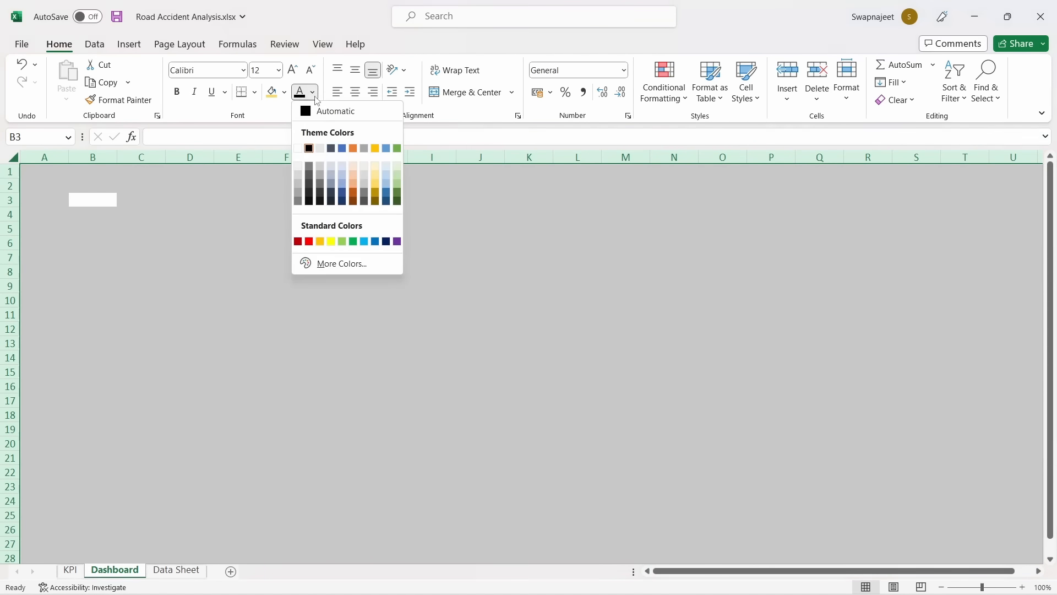
{"action": "left_click", "coordinate": [286, 93]}
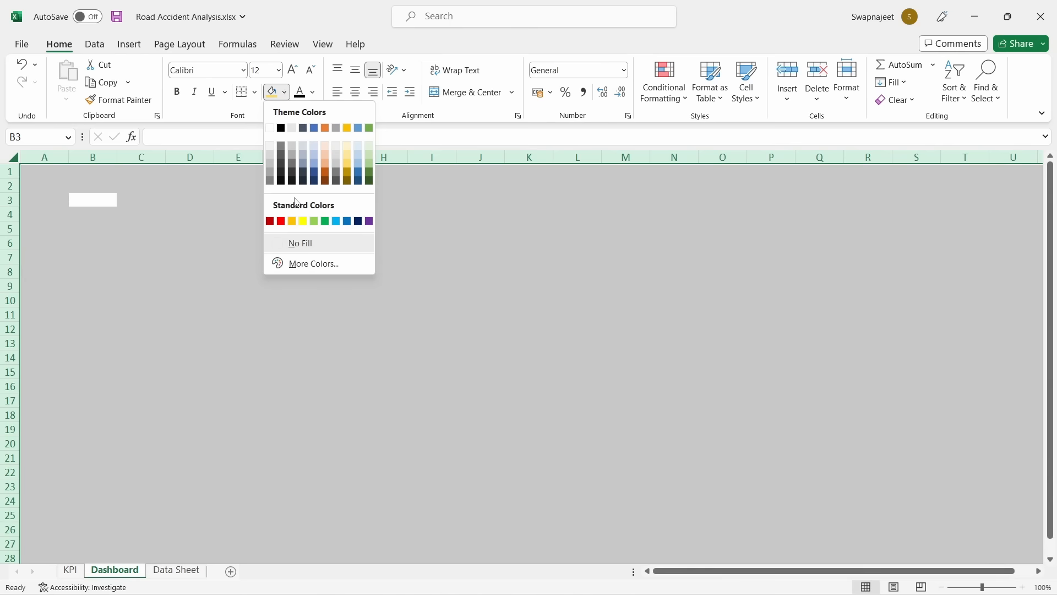
{"action": "left_click", "coordinate": [312, 263]}
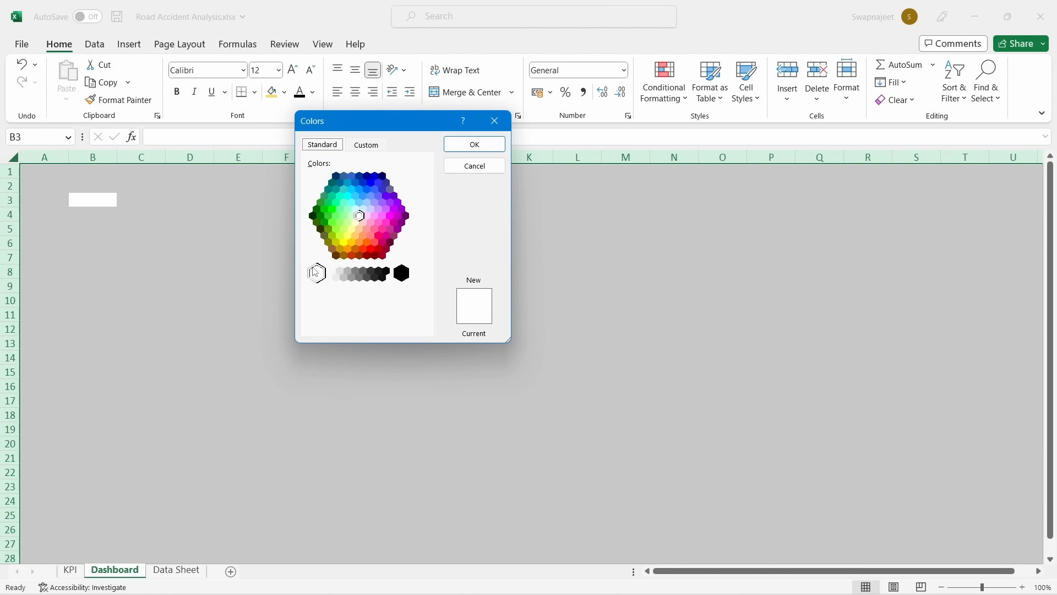
{"action": "left_click", "coordinate": [368, 146]}
{"action": "left_click_drag", "start_coordinate": [388, 320], "coordinate": [362, 326]}
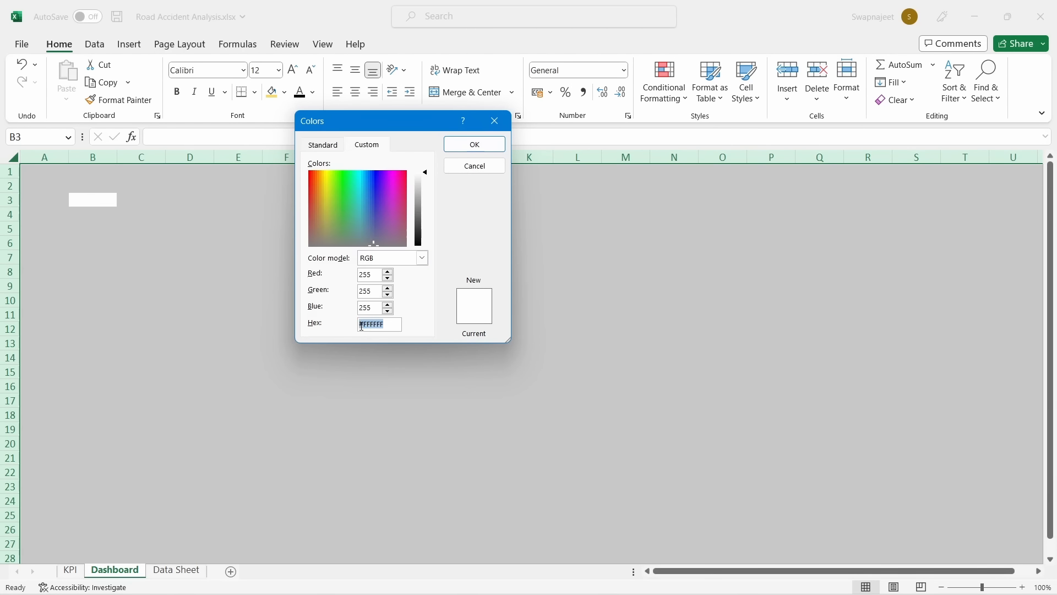
{"action": "key", "text": "BackSpace"}
{"action": "left_click", "coordinate": [475, 144]}
{"action": "left_click", "coordinate": [439, 311]}
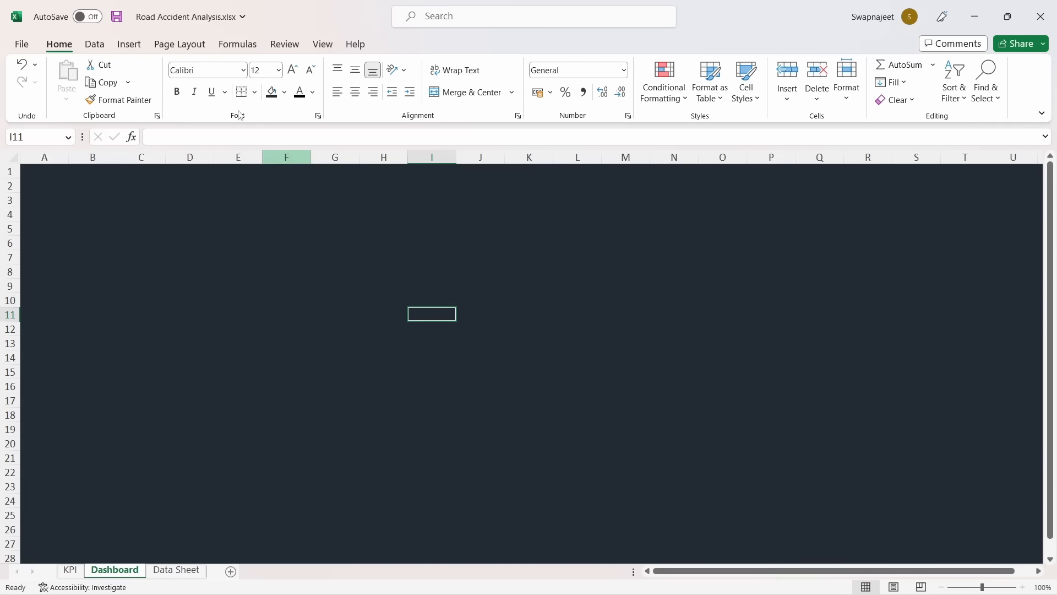
Draw a tall rounded rectangle about 11.07 cm high and 2.41 cm wide over columns A and B, starting at row 3
{"action": "left_click", "coordinate": [133, 54]}
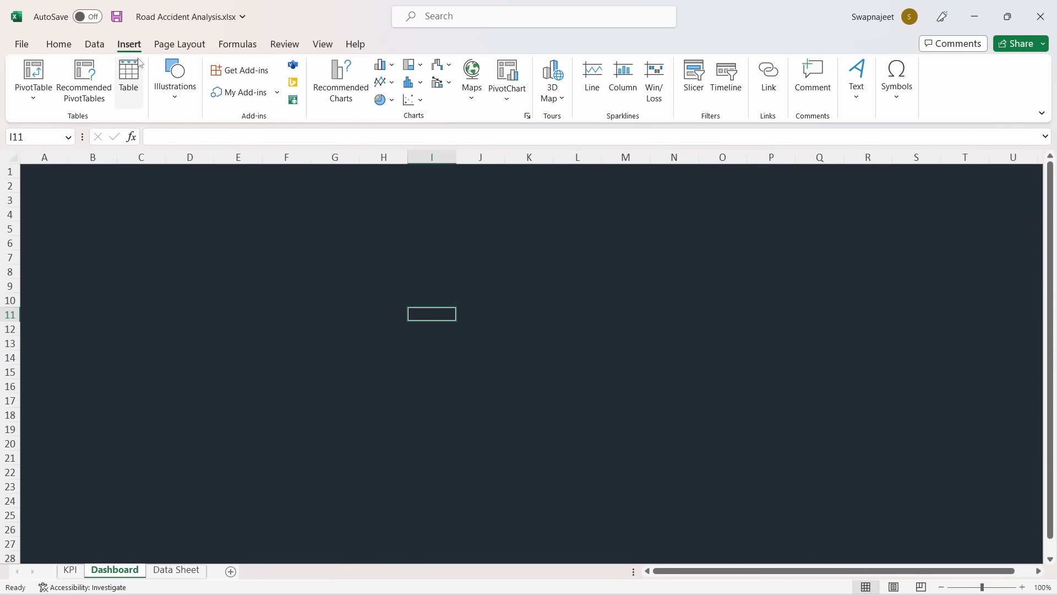
{"action": "left_click", "coordinate": [185, 101]}
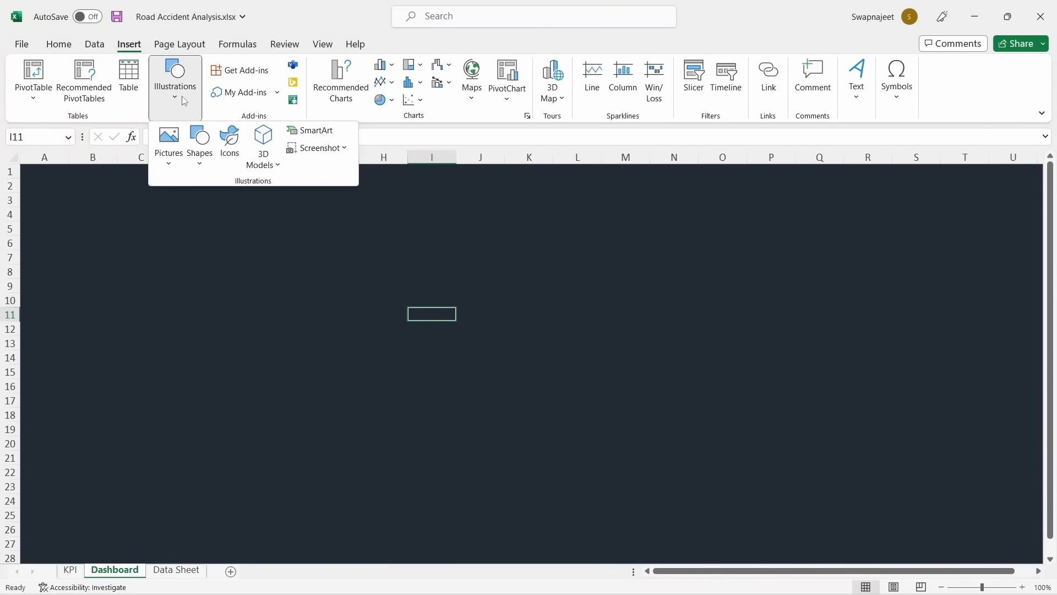
{"action": "left_click", "coordinate": [201, 150]}
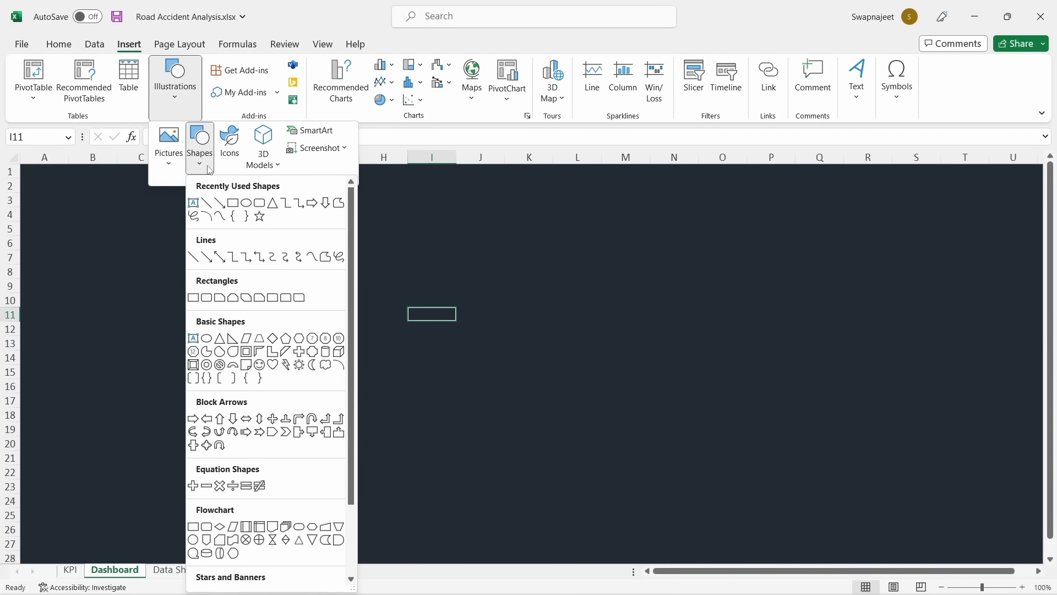
{"action": "left_click", "coordinate": [259, 203]}
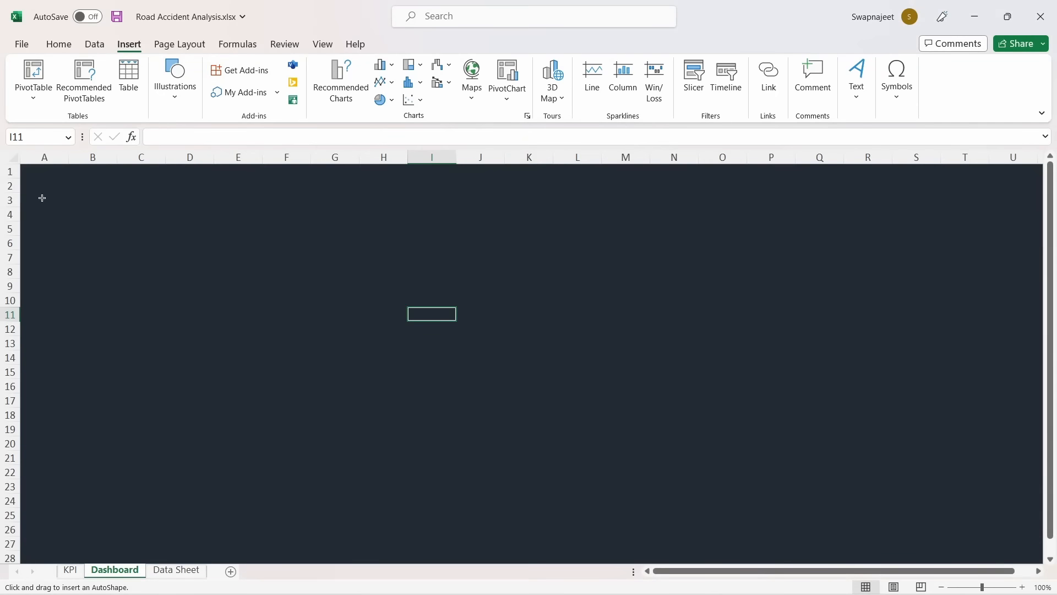
{"action": "mouse_move", "coordinate": [41, 194]}
{"action": "left_mouse_down"}
{"action": "mouse_move", "coordinate": [101, 305]}
{"action": "mouse_move", "coordinate": [105, 482]}
{"action": "left_mouse_up"}
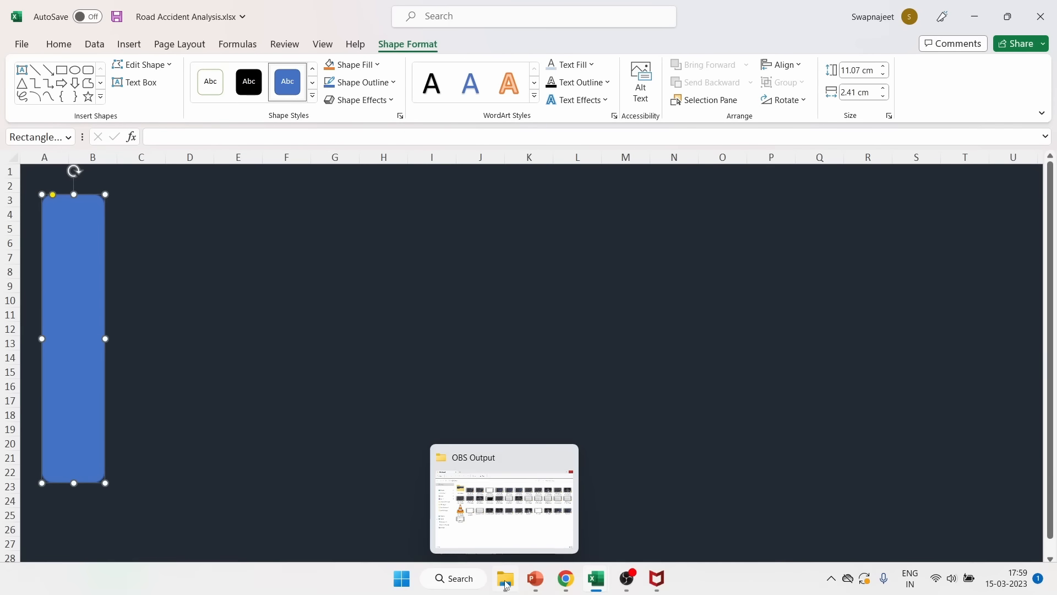
{"action": "mouse_move", "coordinate": [592, 588]}
{"action": "left_click", "coordinate": [573, 529]}
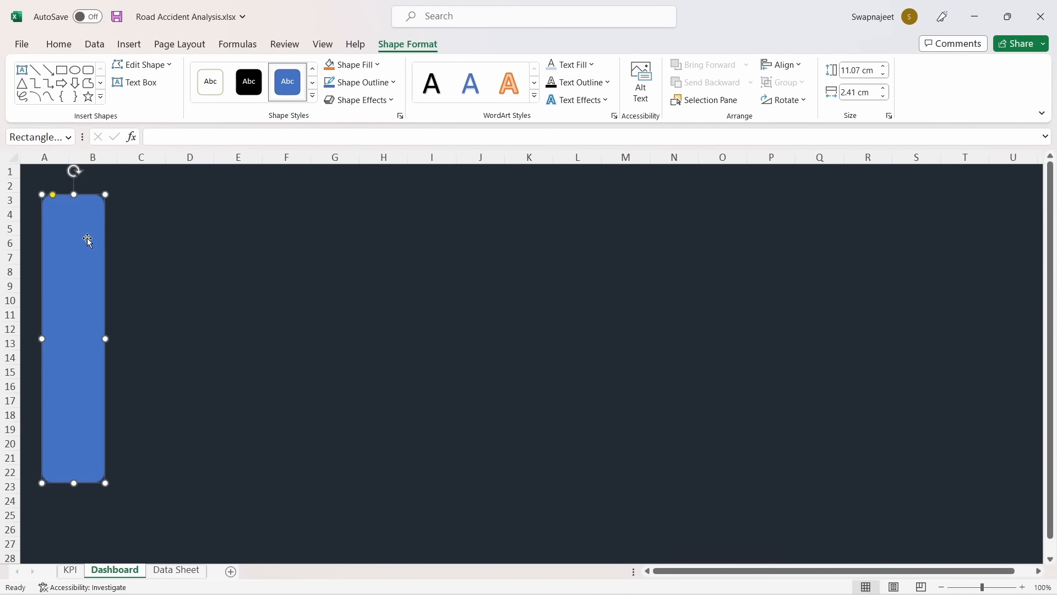
{"action": "left_click", "coordinate": [172, 312]}
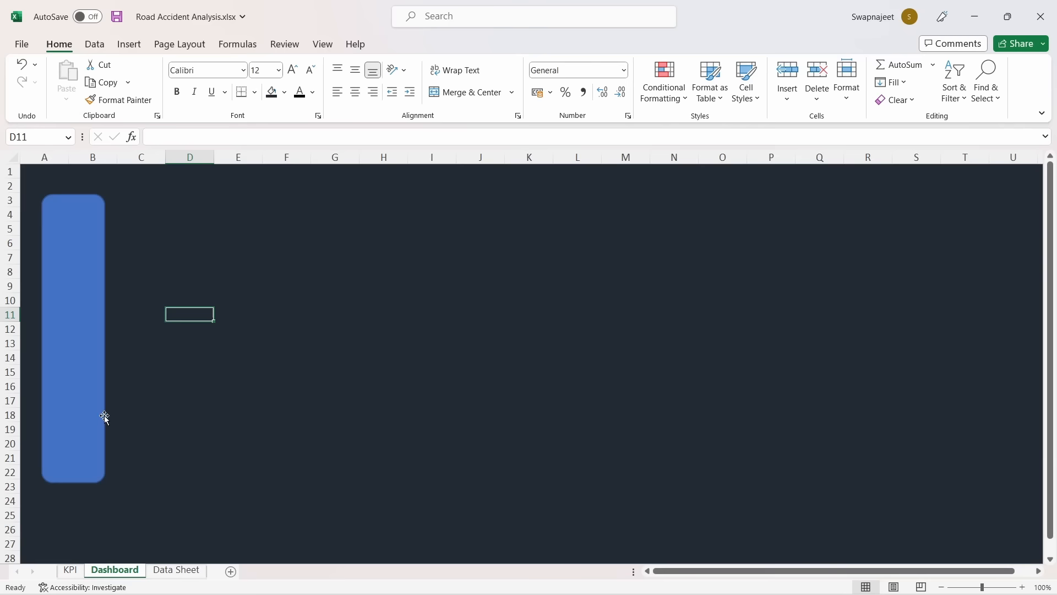
Reduce the corner rounding of the vertical rectangle to a very slight curve
{"action": "left_click", "coordinate": [77, 317]}
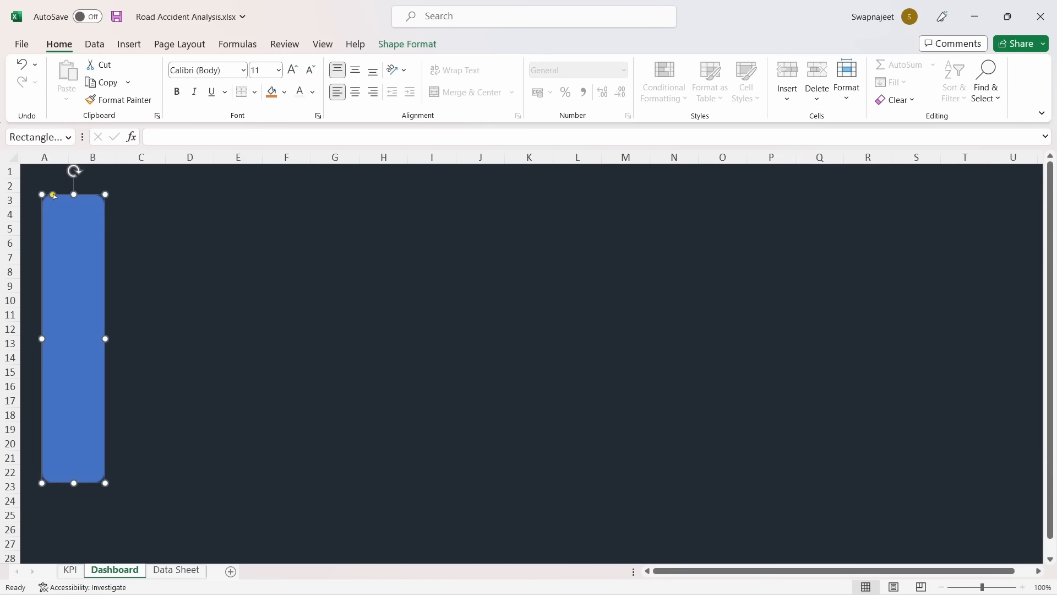
{"action": "left_click_drag", "start_coordinate": [54, 196], "coordinate": [48, 197]}
{"action": "left_click", "coordinate": [223, 263]}
{"action": "left_click", "coordinate": [83, 273]}
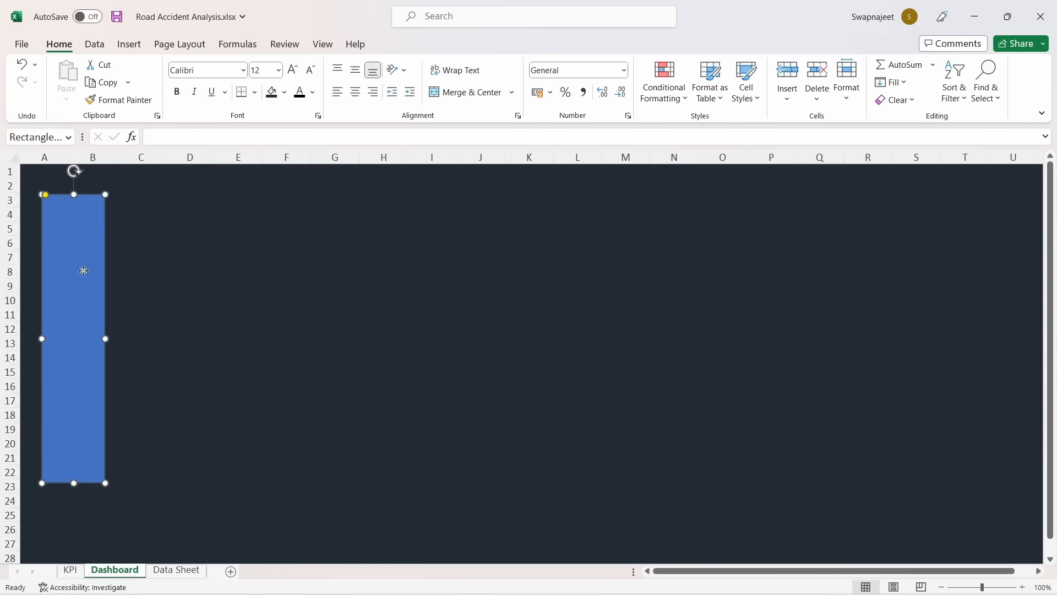
Set the vertical rectangle's height to 18 cm and its width to 3 cm
{"action": "left_click", "coordinate": [408, 45]}
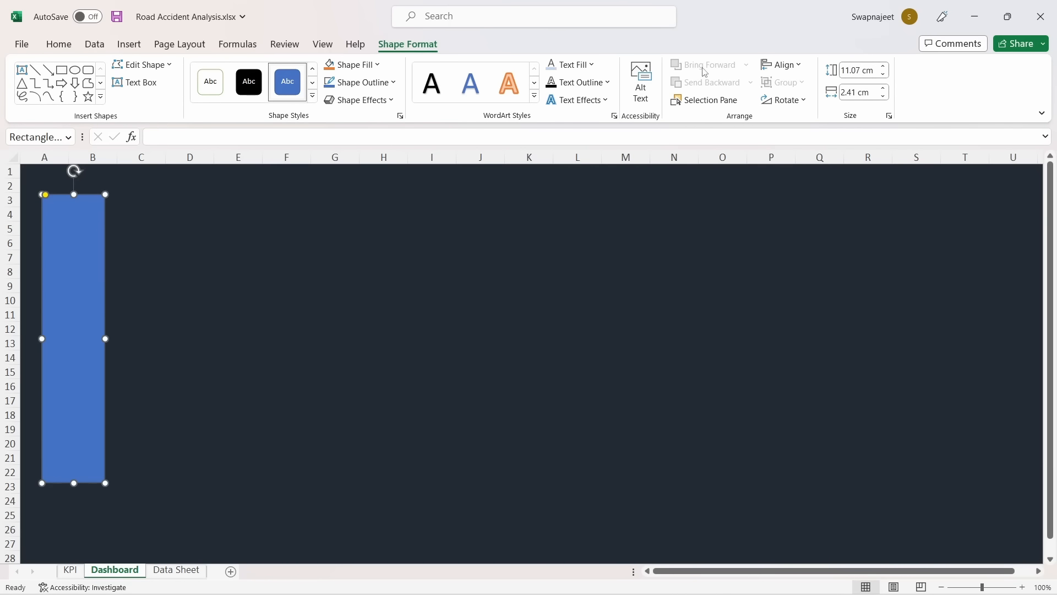
{"action": "left_click", "coordinate": [854, 71]}
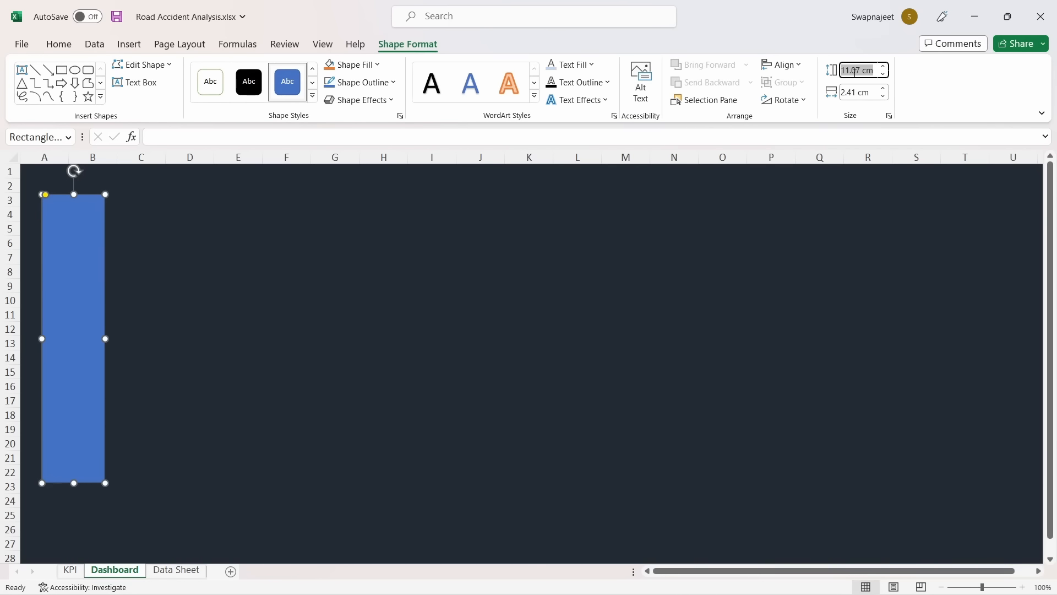
{"action": "type", "text": "18"}
{"action": "left_click", "coordinate": [855, 92]}
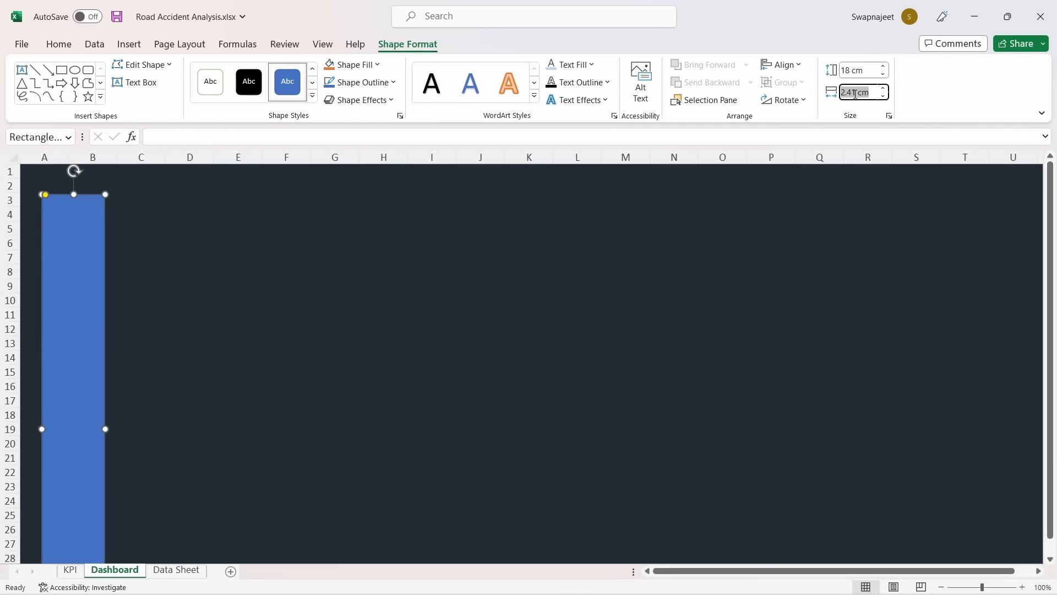
{"action": "type", "text": "3"}
{"action": "key", "text": "Return"}
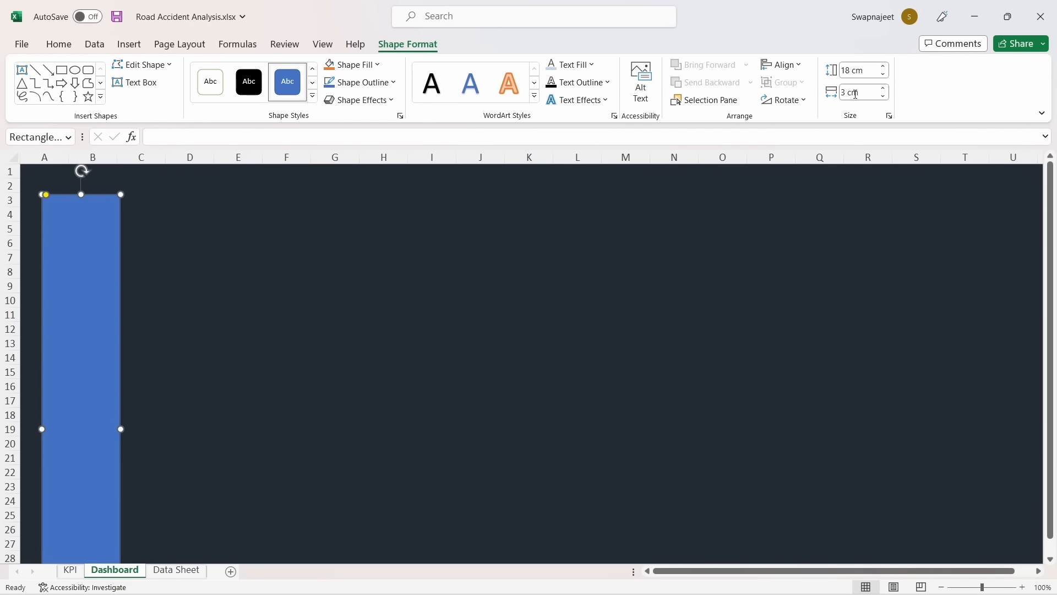
Move the vertical rectangle up and slightly left, close to the sheet's upper-left corner
{"action": "left_click_drag", "start_coordinate": [107, 259], "coordinate": [101, 229]}
{"action": "left_click", "coordinate": [318, 308]}
{"action": "left_click", "coordinate": [101, 243]}
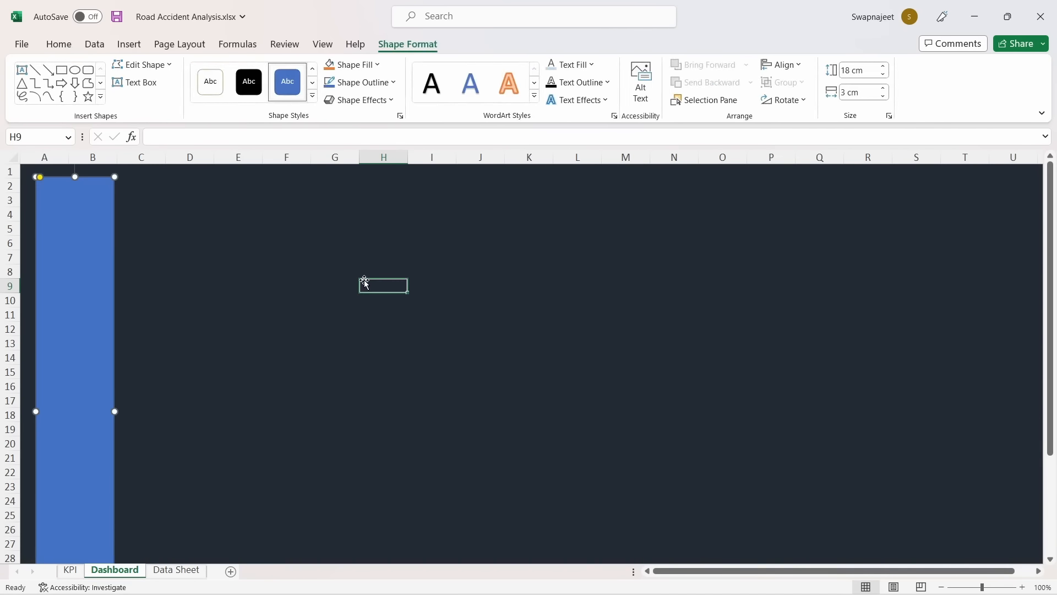
{"action": "left_click", "coordinate": [364, 283]}
Switch to full-screen mode and shift the vertical rectangle slightly down and right to even out its margins
{"action": "left_click", "coordinate": [1042, 113]}
{"action": "left_click", "coordinate": [990, 151]}
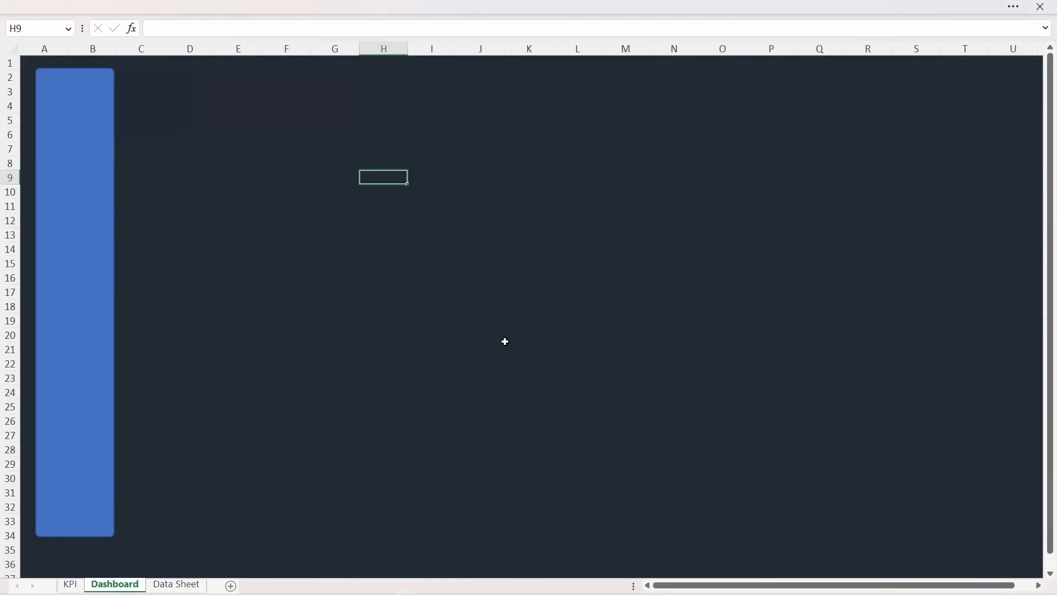
{"action": "left_click", "coordinate": [106, 197]}
{"action": "left_click_drag", "start_coordinate": [107, 196], "coordinate": [111, 204]}
{"action": "left_click", "coordinate": [314, 220]}
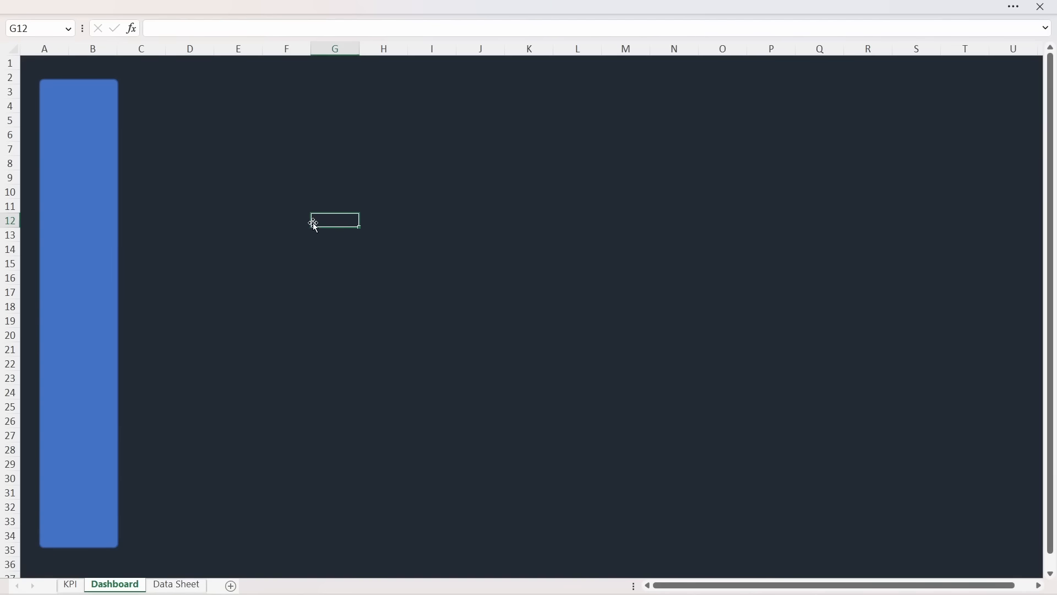
Leave full-screen mode and set the ribbon to always show
{"action": "left_click", "coordinate": [1043, 16]}
{"action": "left_click", "coordinate": [1045, 114]}
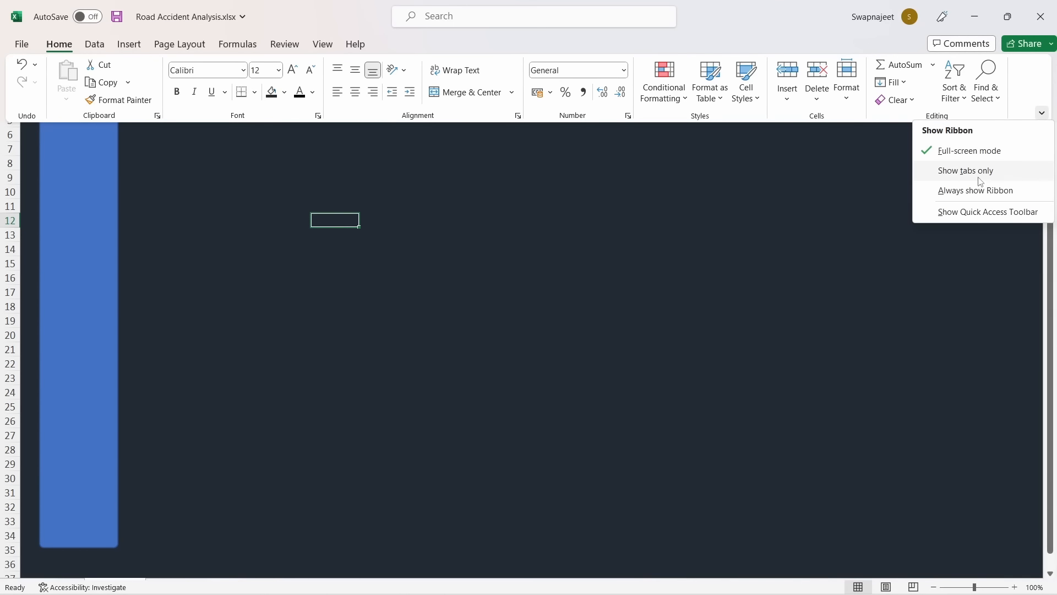
{"action": "left_click", "coordinate": [975, 197]}
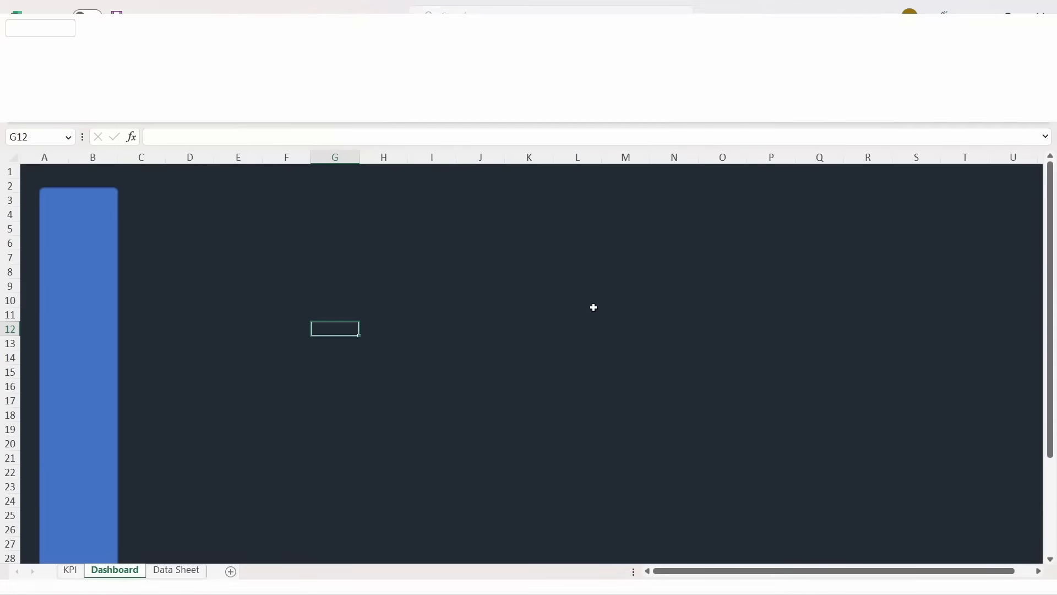
{"action": "left_click", "coordinate": [191, 218]}
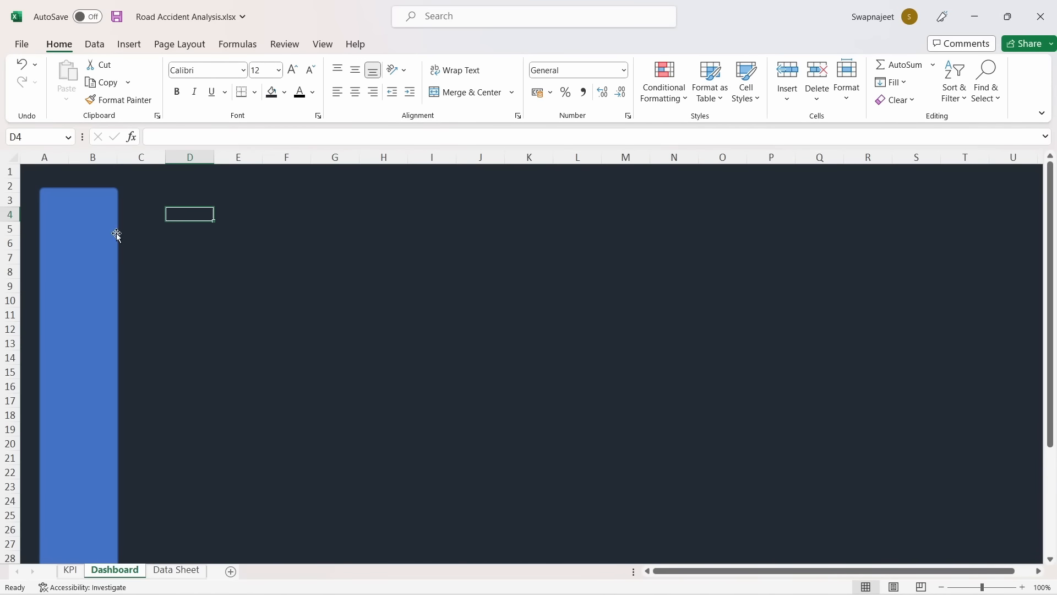
Give the vertical rectangle a solid fill with the custom hex color 8497B0
{"action": "left_click", "coordinate": [78, 238]}
{"action": "right_click", "coordinate": [78, 238]}
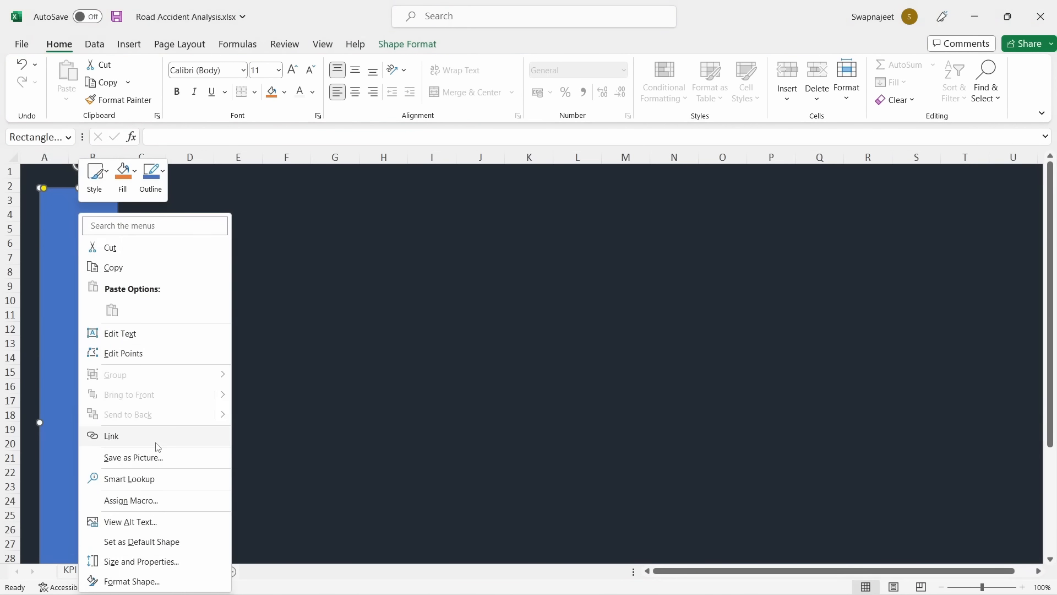
{"action": "left_click", "coordinate": [323, 219]}
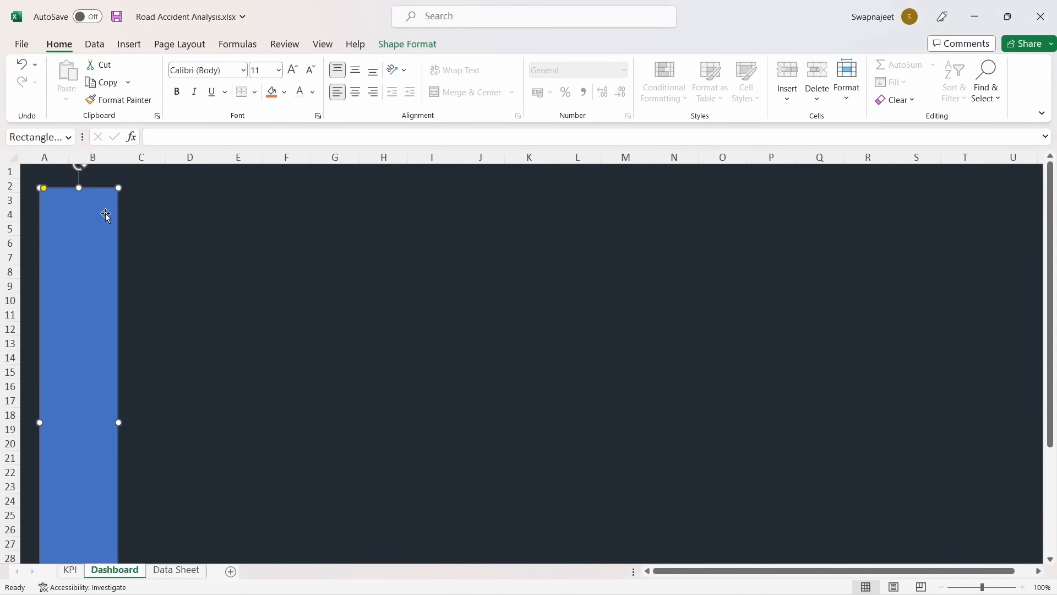
{"action": "right_click", "coordinate": [96, 201]}
{"action": "left_click", "coordinate": [134, 569]}
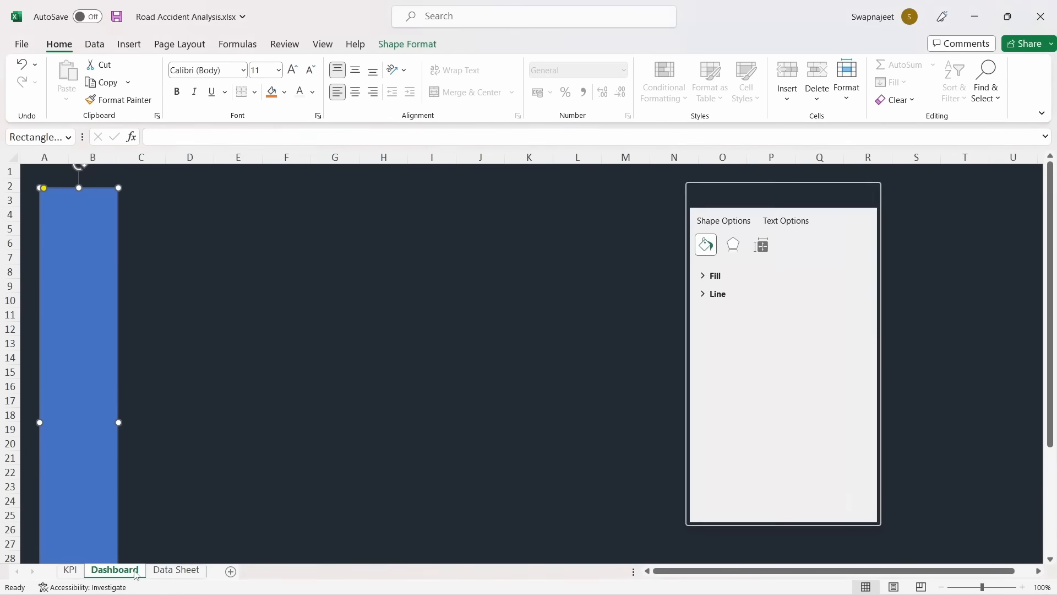
{"action": "left_click", "coordinate": [712, 276]}
{"action": "left_click", "coordinate": [844, 385]}
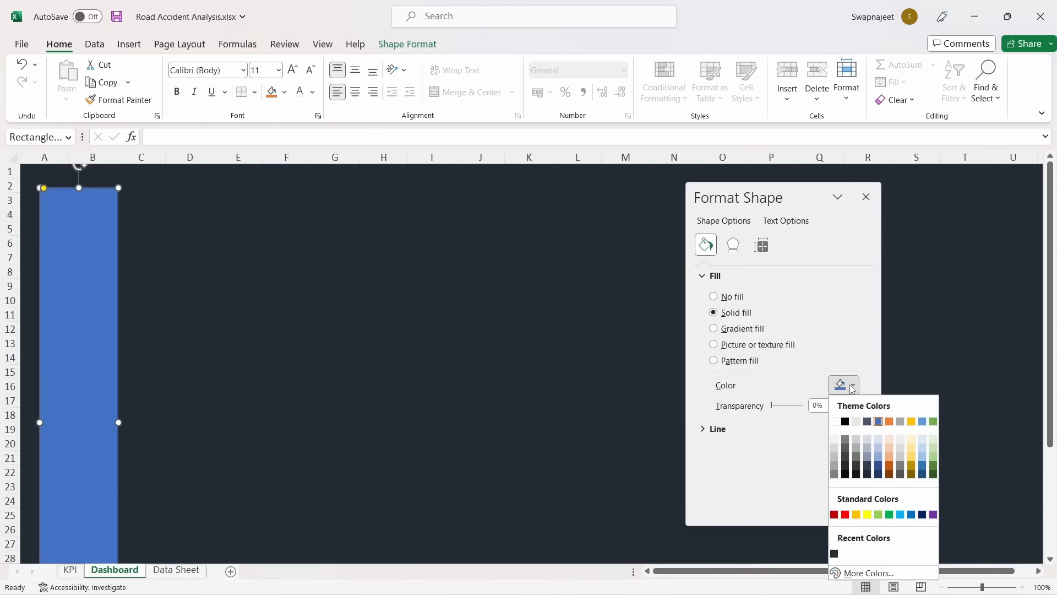
{"action": "left_click", "coordinate": [869, 572]}
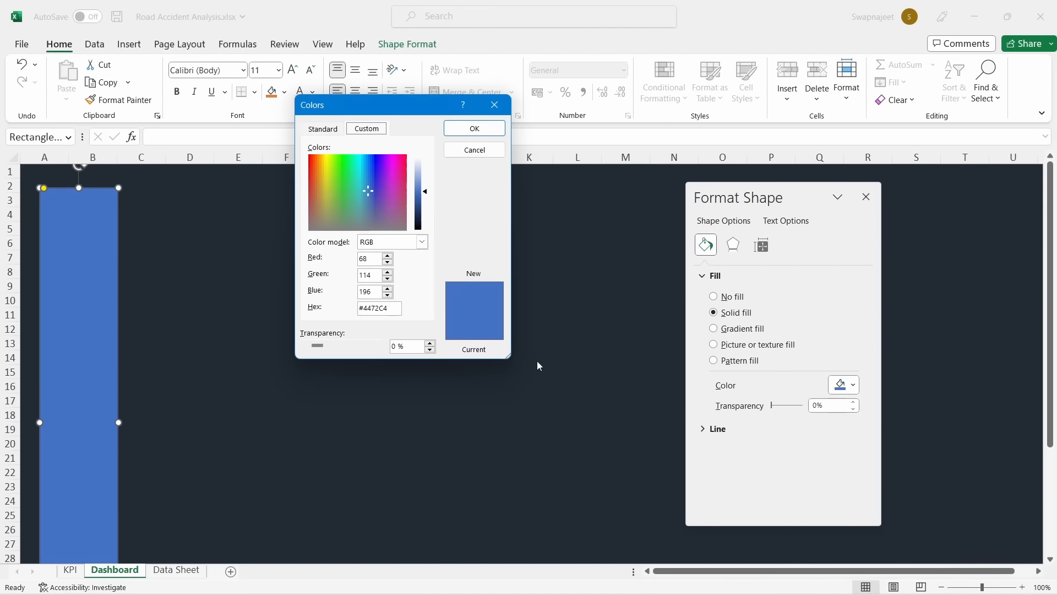
{"action": "left_click", "coordinate": [375, 308]}
{"action": "left_click_drag", "start_coordinate": [389, 308], "coordinate": [366, 308]}
{"action": "key", "text": "BackSpace"}
{"action": "type", "text": "8497B0"}
{"action": "key", "text": "Return"}
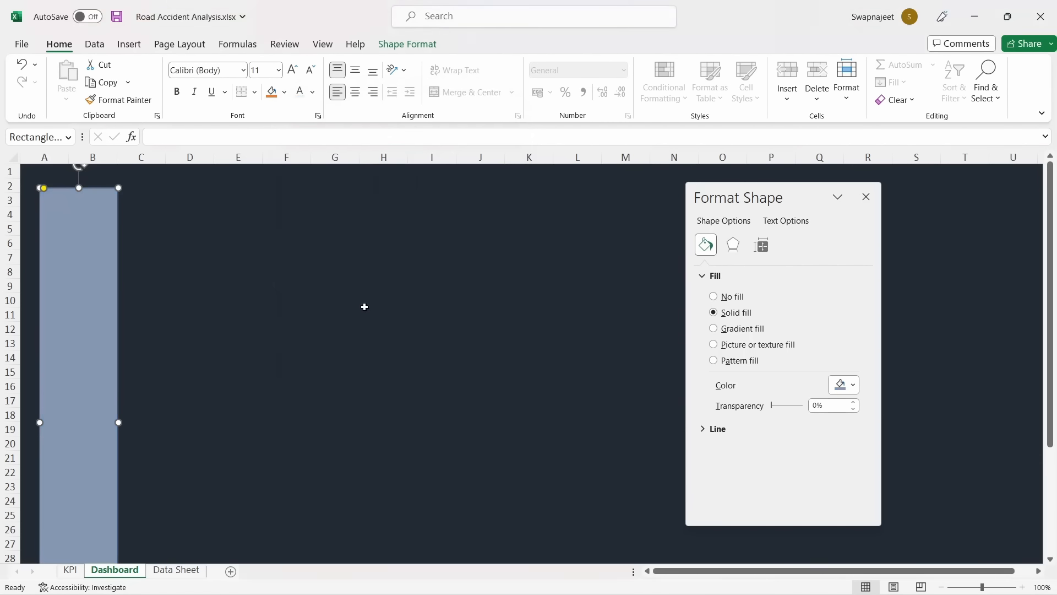
{"action": "left_click", "coordinate": [364, 308]}
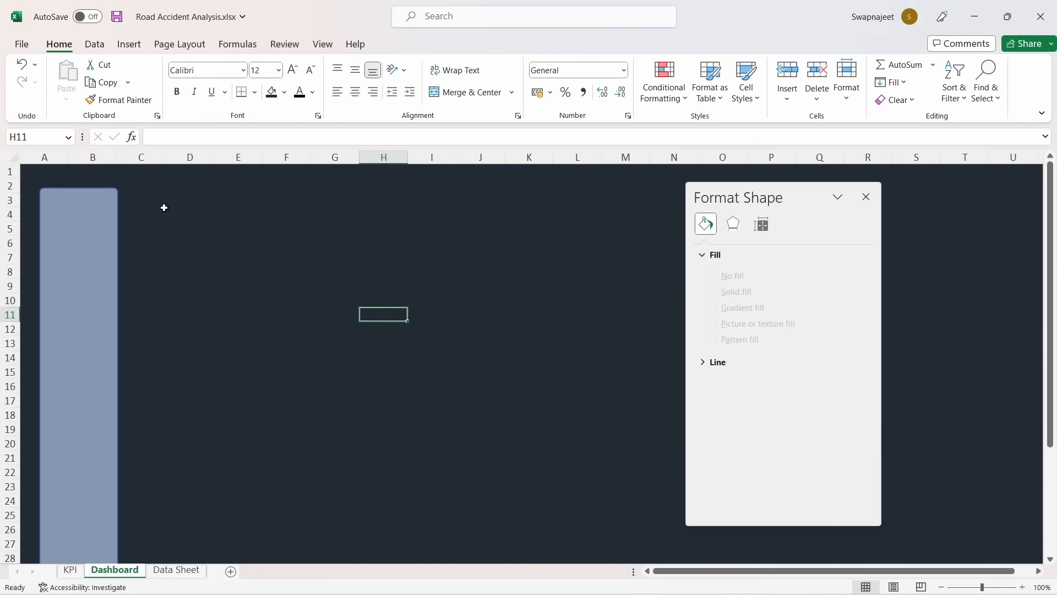
Remove the vertical rectangle's outline and close the shape formatting options
{"action": "left_click", "coordinate": [104, 232]}
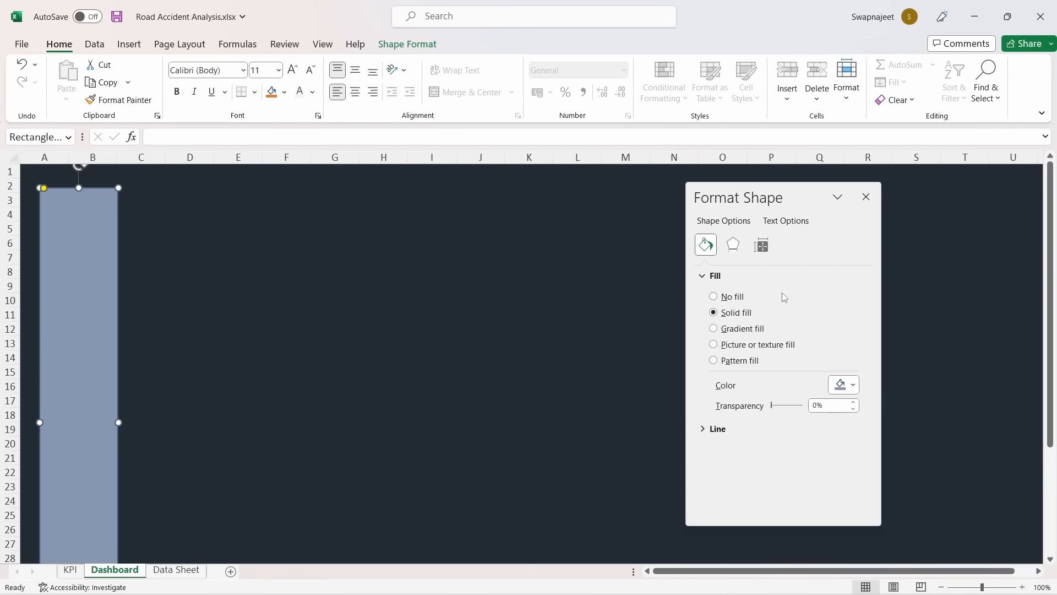
{"action": "left_click", "coordinate": [717, 429]}
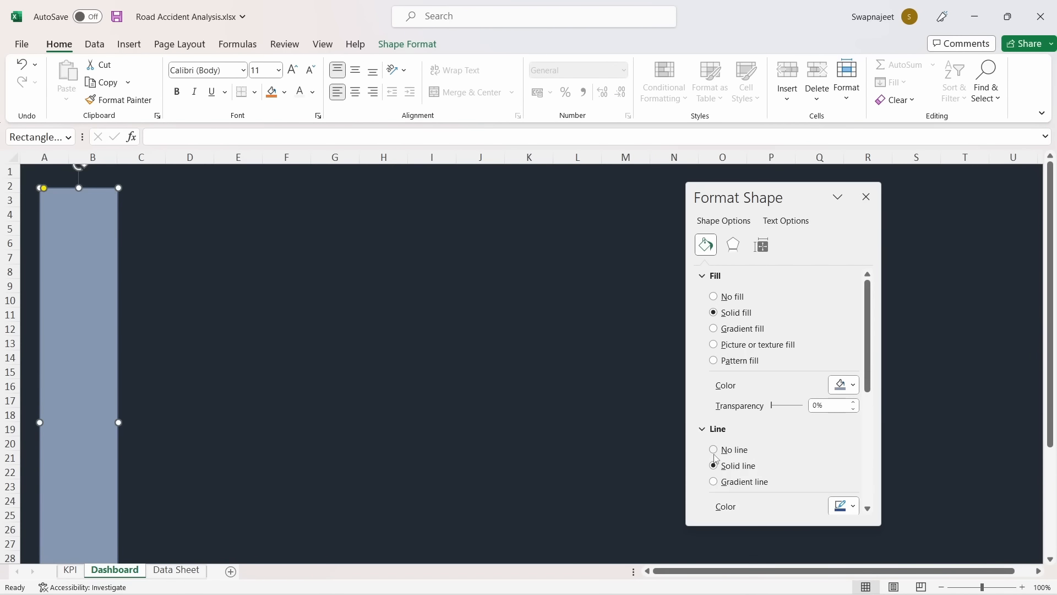
{"action": "left_click", "coordinate": [715, 450]}
{"action": "left_click", "coordinate": [336, 343]}
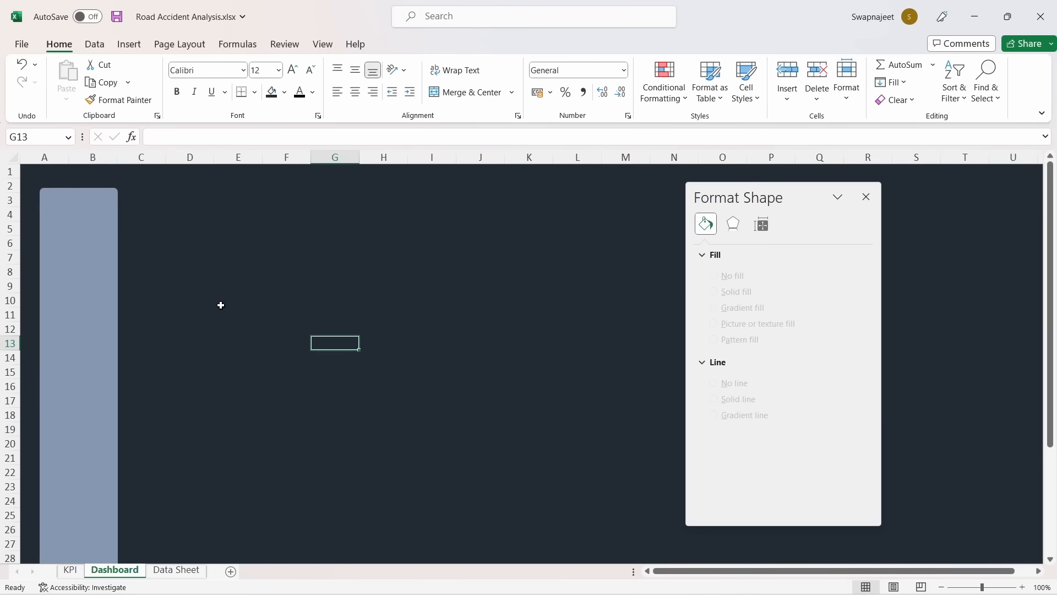
{"action": "left_click", "coordinate": [866, 198]}
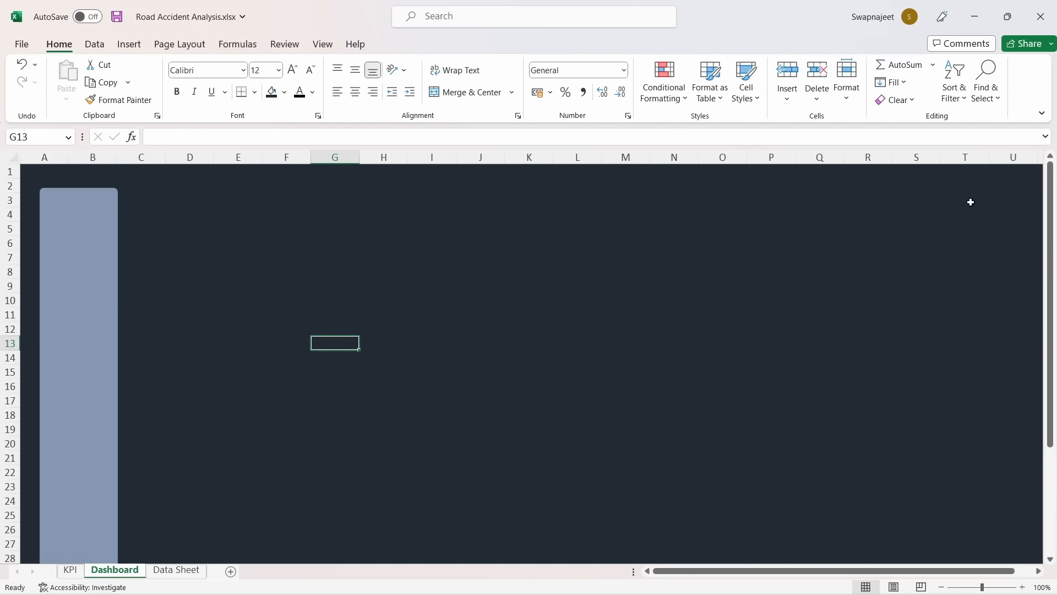
Draw a horizontal rounded rectangle about 2.03 cm high and 33.55 cm wide beside the vertical one, aligning their top edges
{"action": "left_click", "coordinate": [129, 44]}
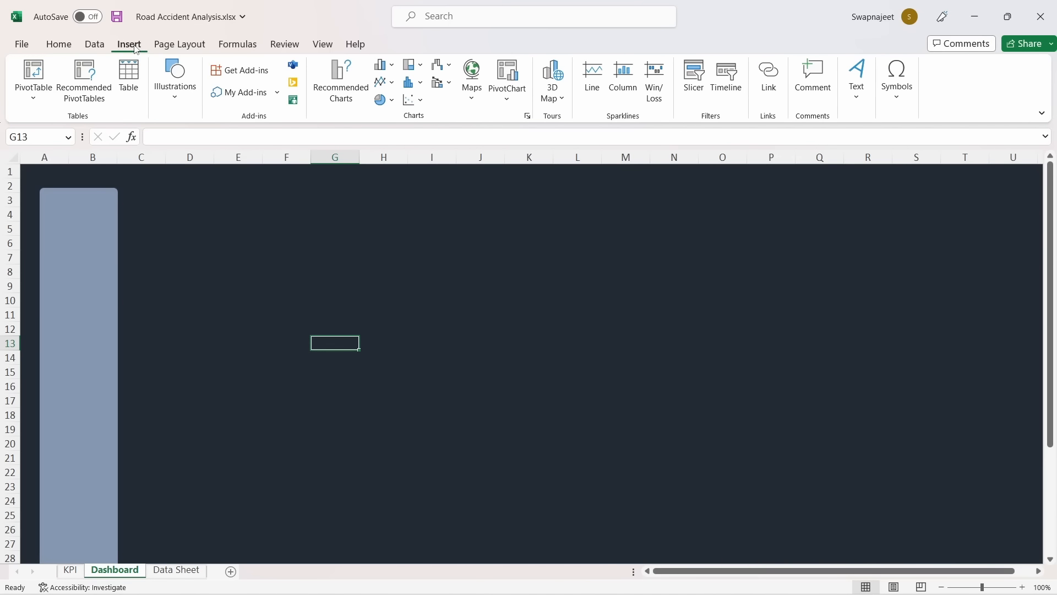
{"action": "left_click", "coordinate": [198, 99]}
{"action": "left_click", "coordinate": [196, 155]}
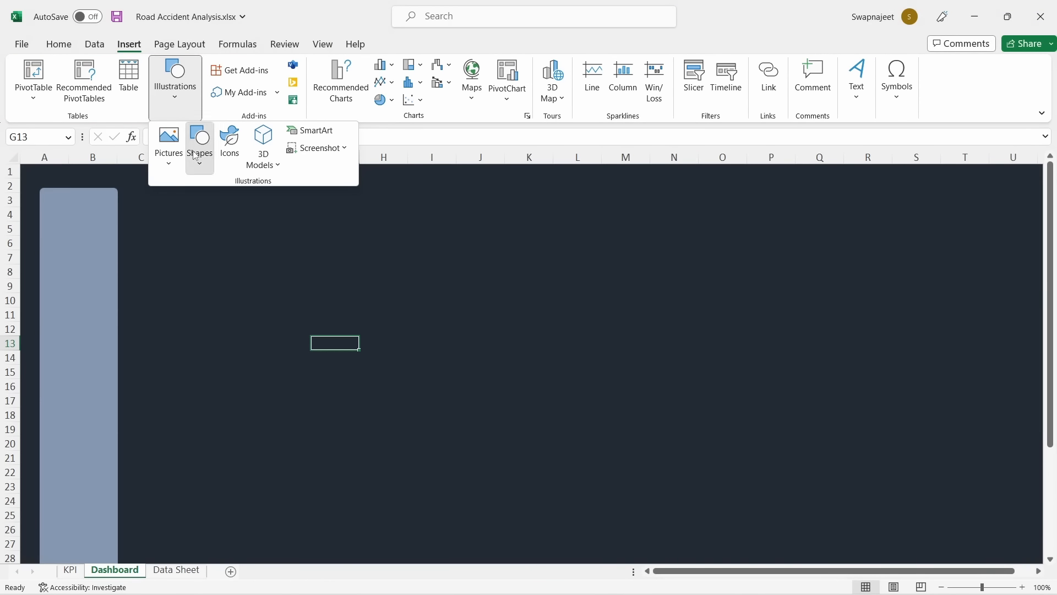
{"action": "left_click", "coordinate": [260, 203]}
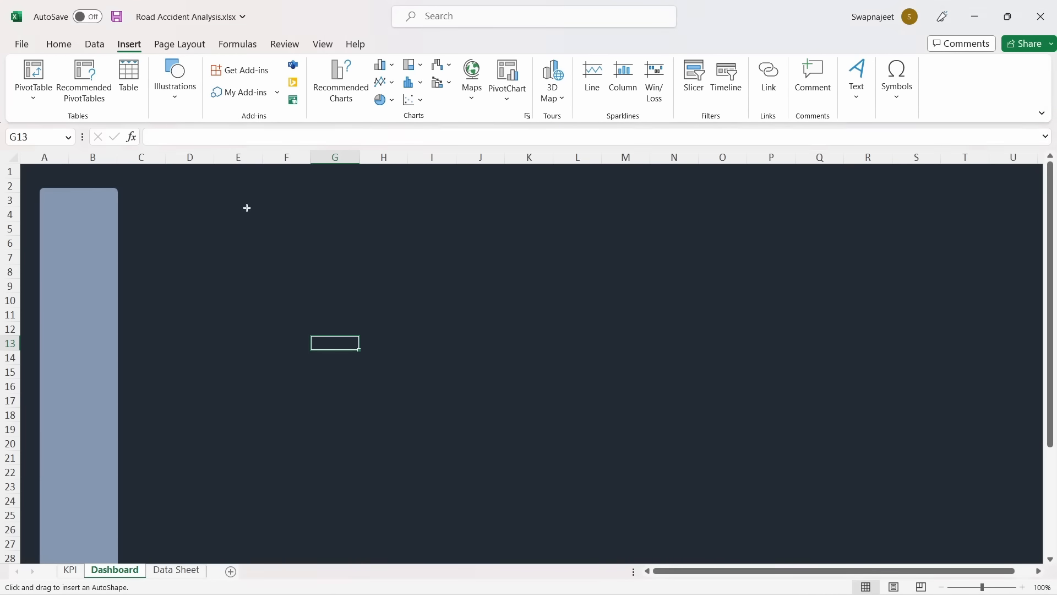
{"action": "left_click_drag", "start_coordinate": [130, 190], "coordinate": [1004, 242]}
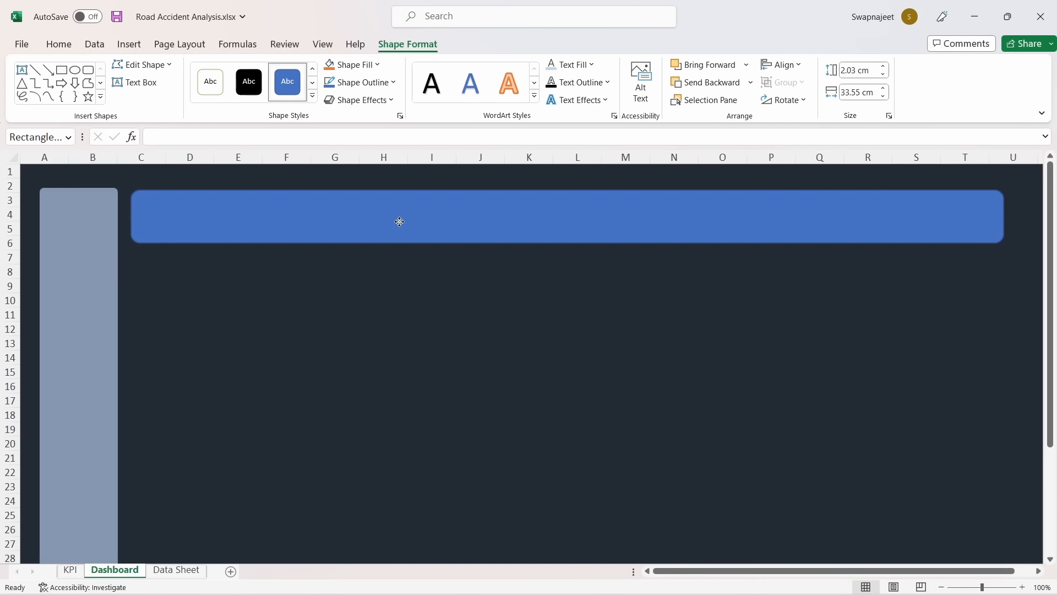
{"action": "left_click_drag", "start_coordinate": [400, 221], "coordinate": [397, 220]}
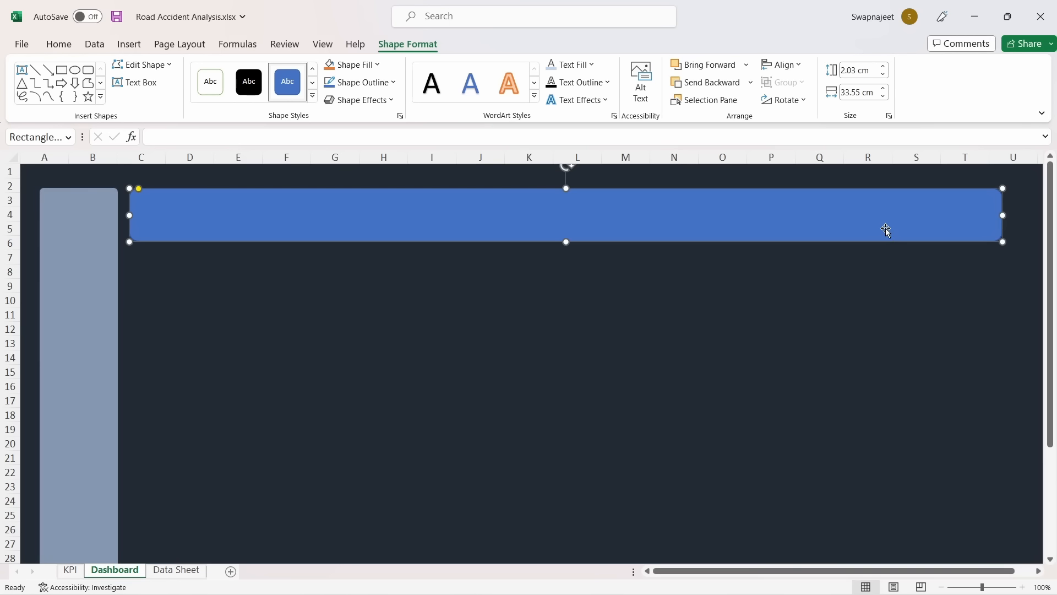
Resize the horizontal rounded rectangle to 1.75 cm high and 35 cm wide
{"action": "left_click", "coordinate": [851, 72]}
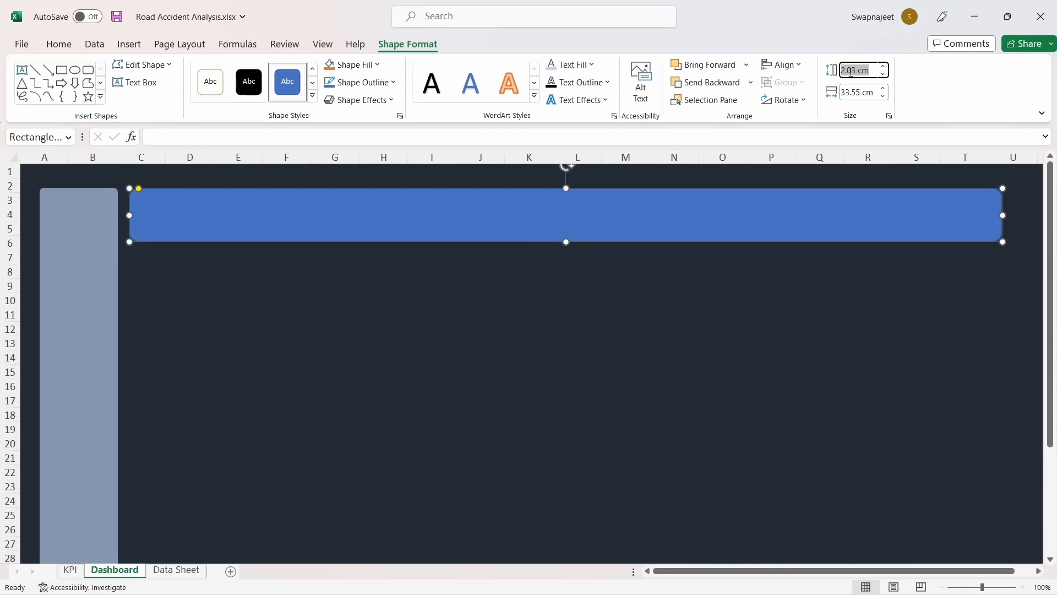
{"action": "type", "text": "1.75"}
{"action": "left_click", "coordinate": [850, 92]}
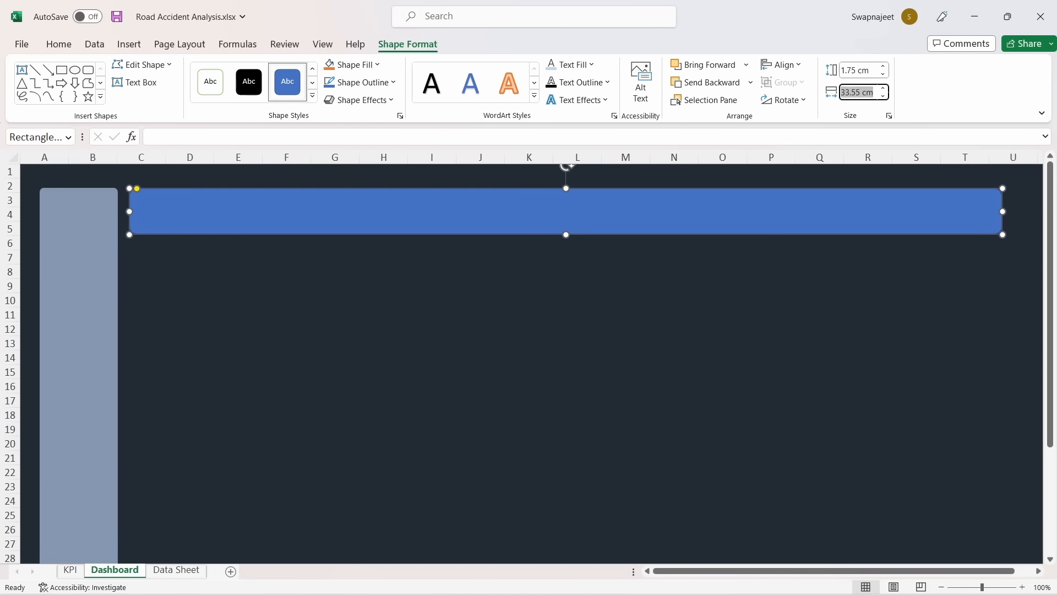
{"action": "type", "text": "35"}
{"action": "key", "text": "Return"}
{"action": "left_click", "coordinate": [664, 355]}
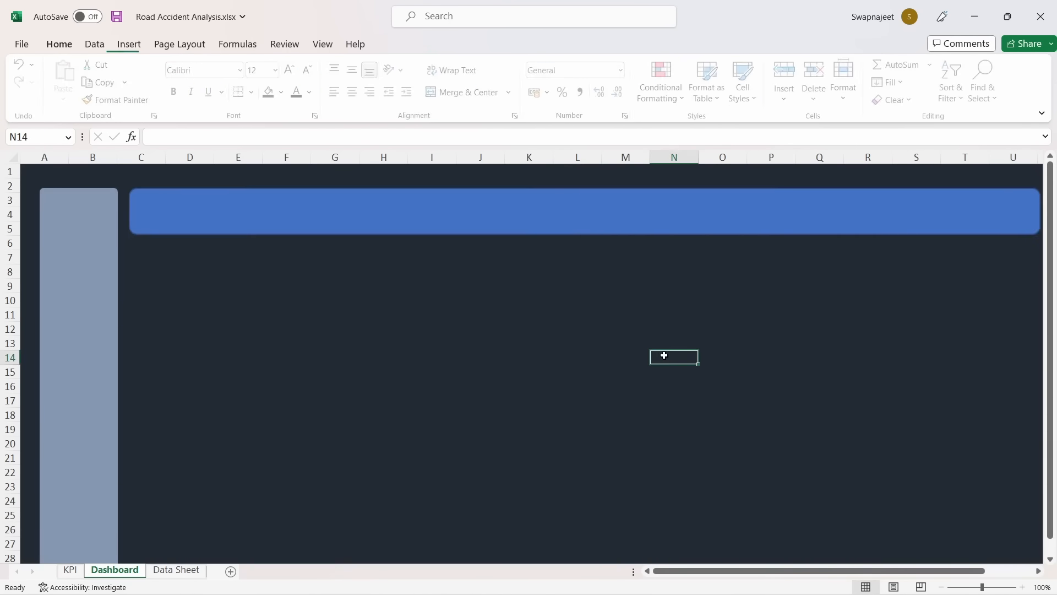
{"action": "left_click_drag", "start_coordinate": [796, 571], "coordinate": [796, 575]}
{"action": "left_click", "coordinate": [800, 469]}
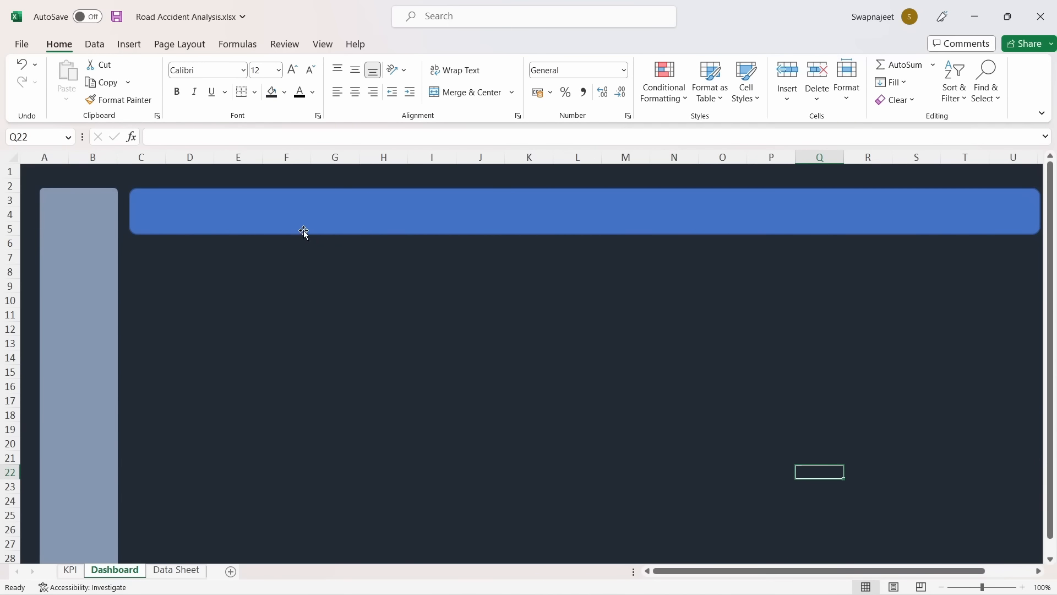
Move the horizontal rectangle slightly closer to the vertical panel and reduce its corner rounding
{"action": "left_click_drag", "start_coordinate": [304, 231], "coordinate": [298, 230]}
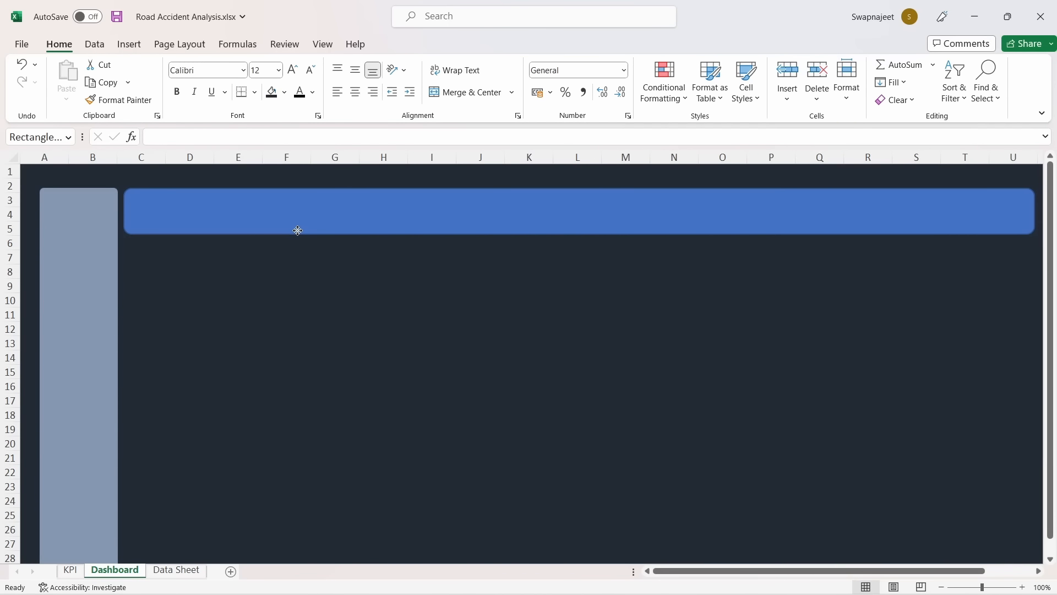
{"action": "left_click", "coordinate": [446, 355]}
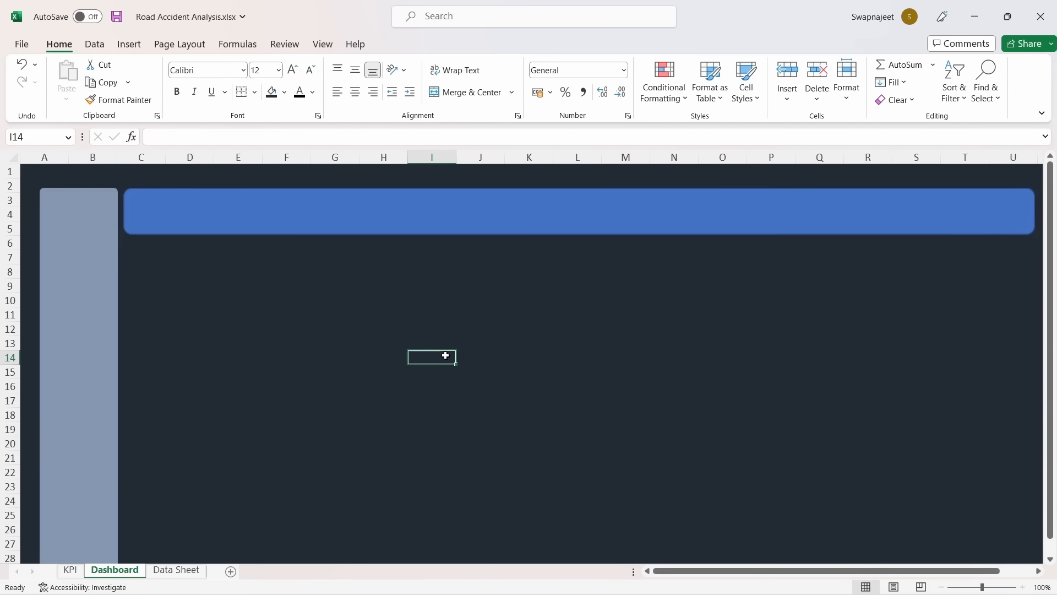
{"action": "left_click", "coordinate": [177, 220]}
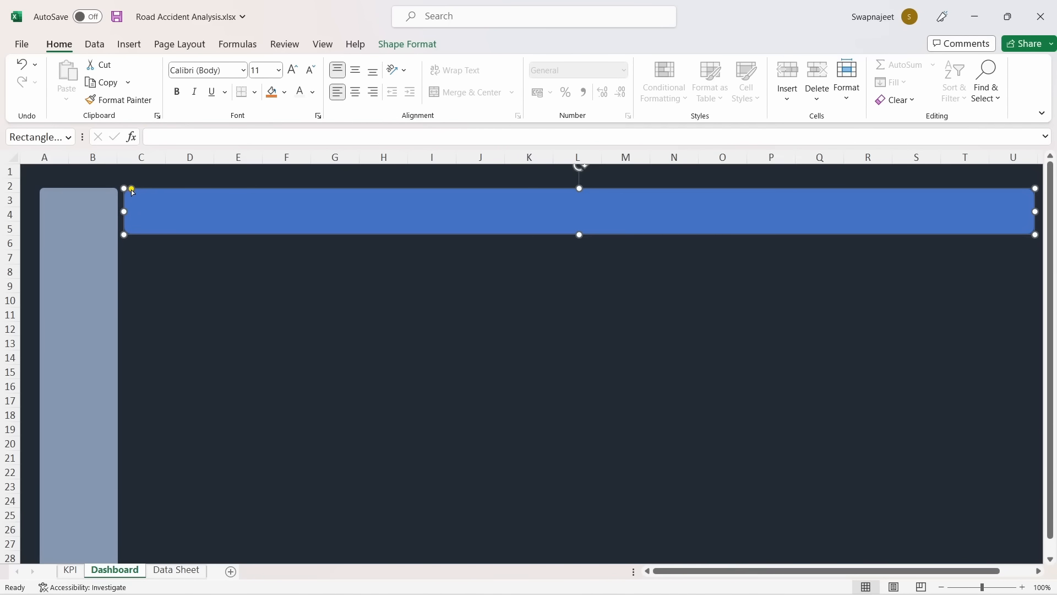
{"action": "left_click_drag", "start_coordinate": [132, 189], "coordinate": [129, 192]}
{"action": "left_click", "coordinate": [331, 369]}
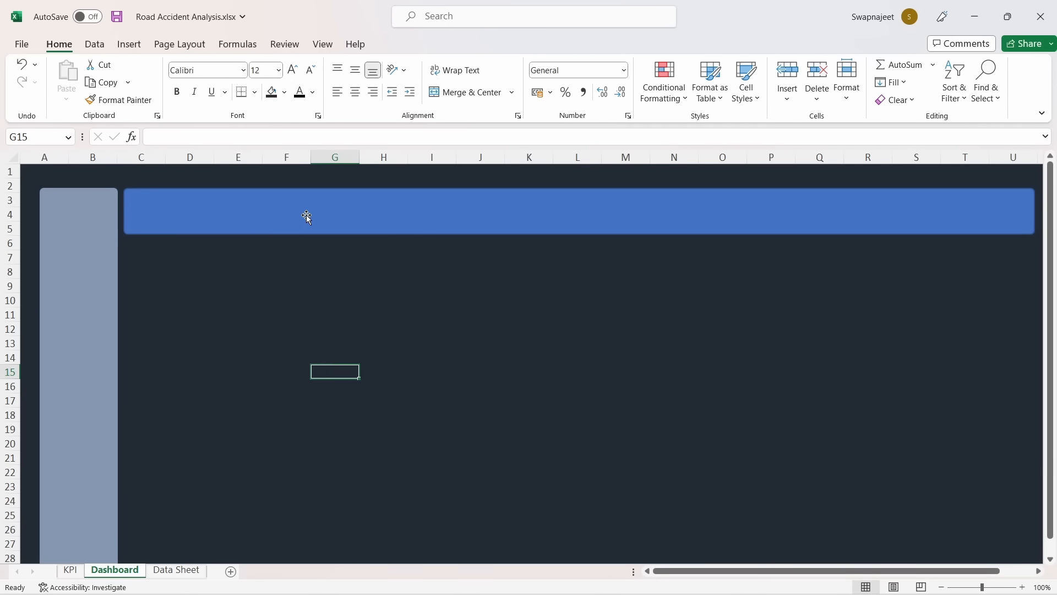
Give the horizontal rectangle a solid fill with the custom hex color 303B4A
{"action": "left_click", "coordinate": [237, 212]}
{"action": "right_click", "coordinate": [236, 212]}
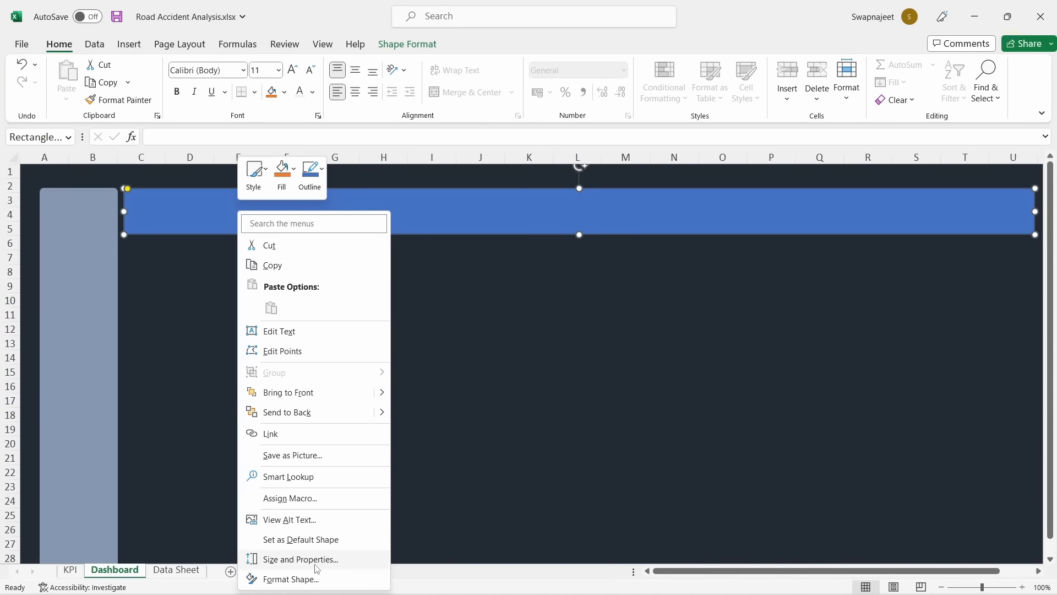
{"action": "left_click", "coordinate": [309, 581]}
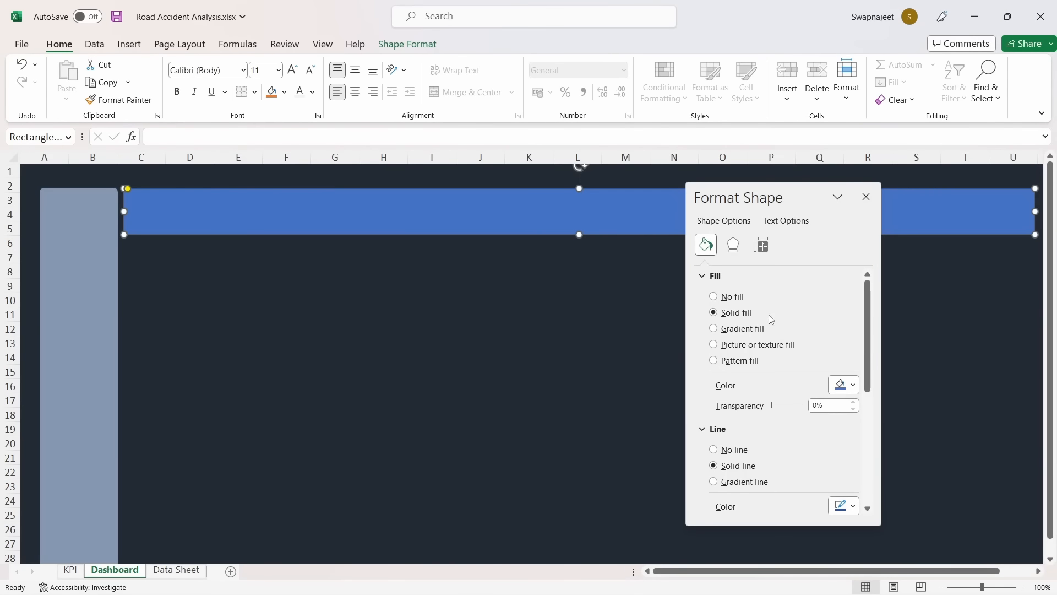
{"action": "left_click", "coordinate": [844, 385]}
{"action": "left_click", "coordinate": [872, 573]}
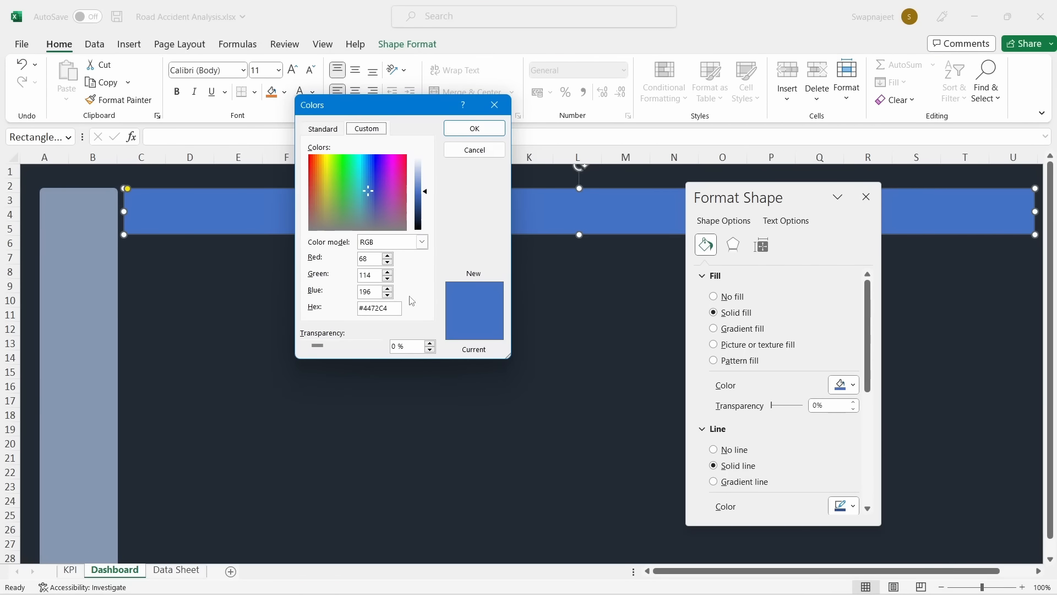
{"action": "left_click_drag", "start_coordinate": [380, 311], "coordinate": [364, 309]}
{"action": "key", "text": "BackSpace"}
{"action": "type", "text": "303B4A"}
{"action": "key", "text": "Return"}
{"action": "left_click", "coordinate": [363, 308]}
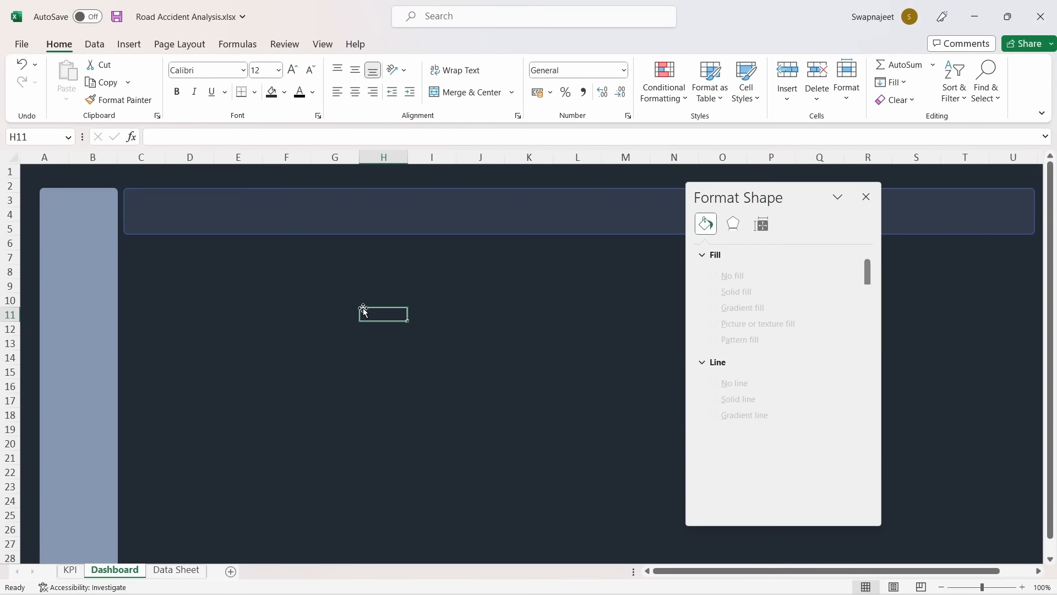
Remove the horizontal rectangle's outline and close the shape formatting options
{"action": "left_click", "coordinate": [523, 227]}
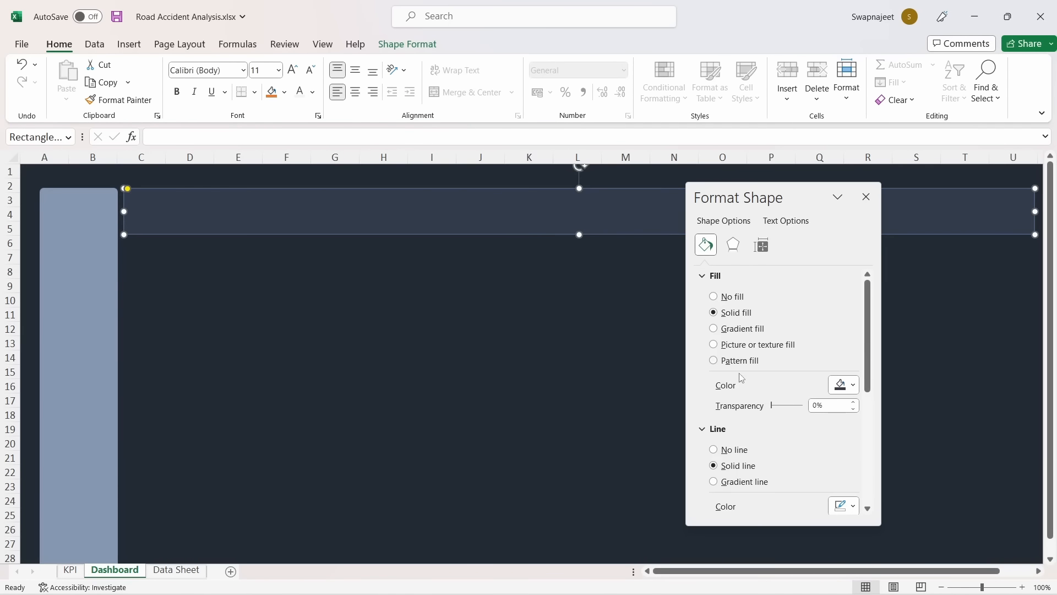
{"action": "left_click", "coordinate": [725, 449]}
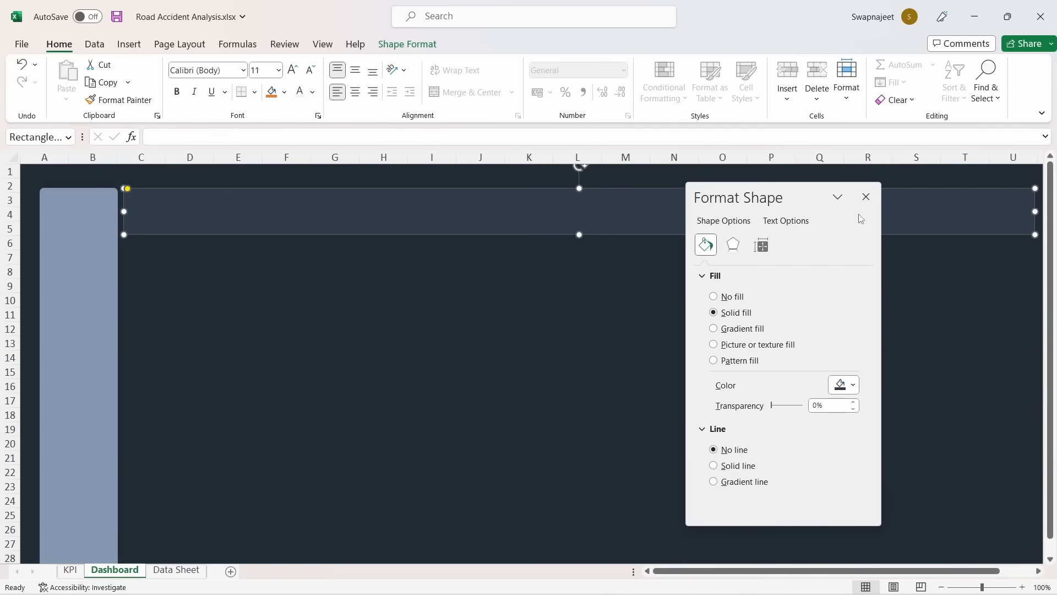
{"action": "left_click", "coordinate": [866, 197]}
{"action": "left_click", "coordinate": [615, 326]}
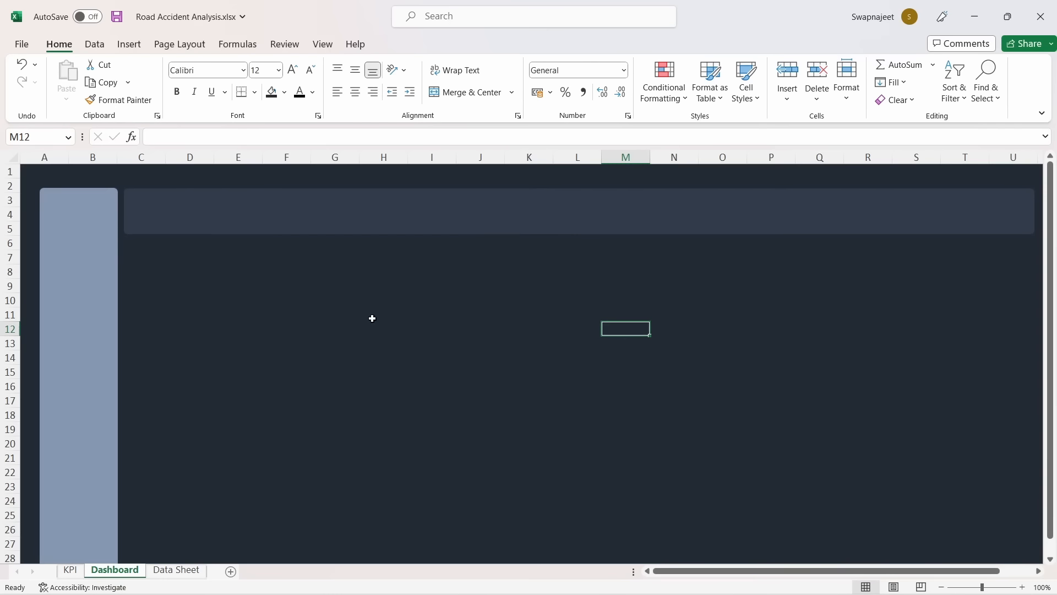
Duplicate the horizontal rectangle, place the copy just below it with left edges aligned, and narrow it to about 9.86 cm
{"action": "left_click", "coordinate": [225, 217]}
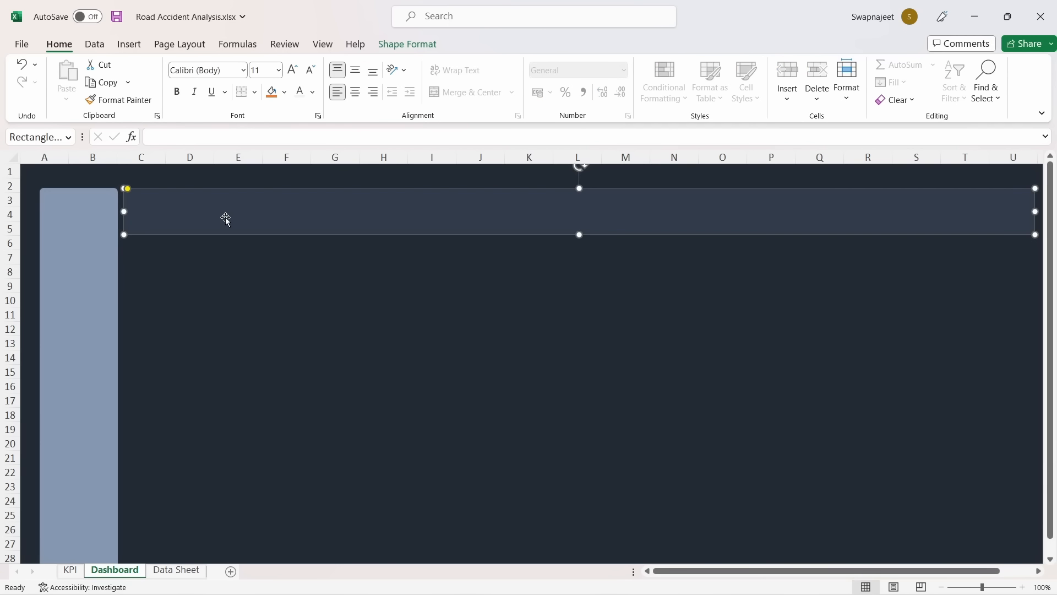
{"action": "key", "text": "ctrl+c"}
{"action": "key", "text": "ctrl+v"}
{"action": "left_click_drag", "start_coordinate": [225, 217], "coordinate": [239, 269]}
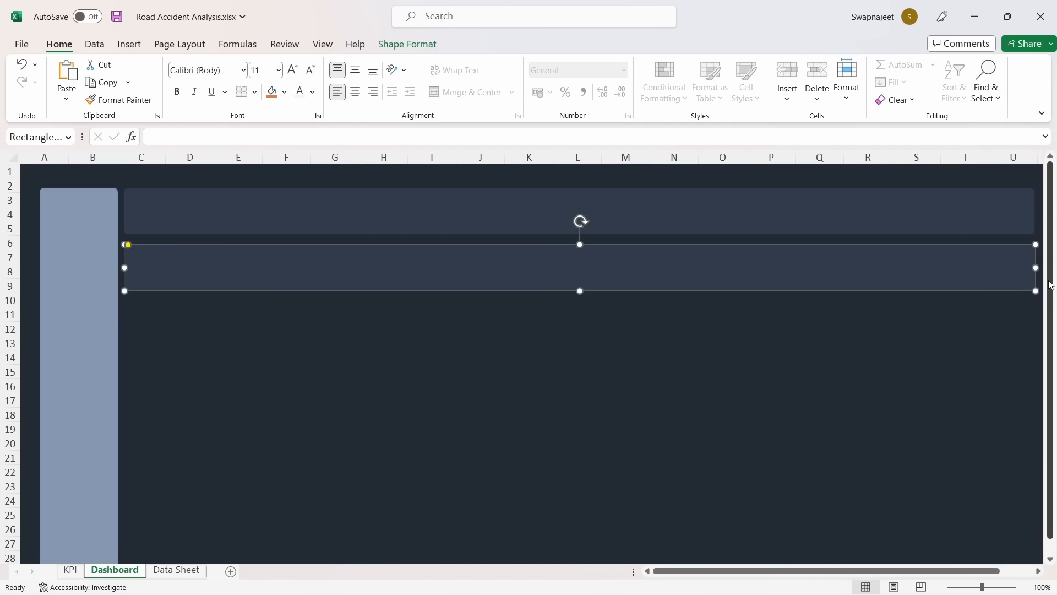
{"action": "left_click_drag", "start_coordinate": [1036, 267], "coordinate": [382, 278]}
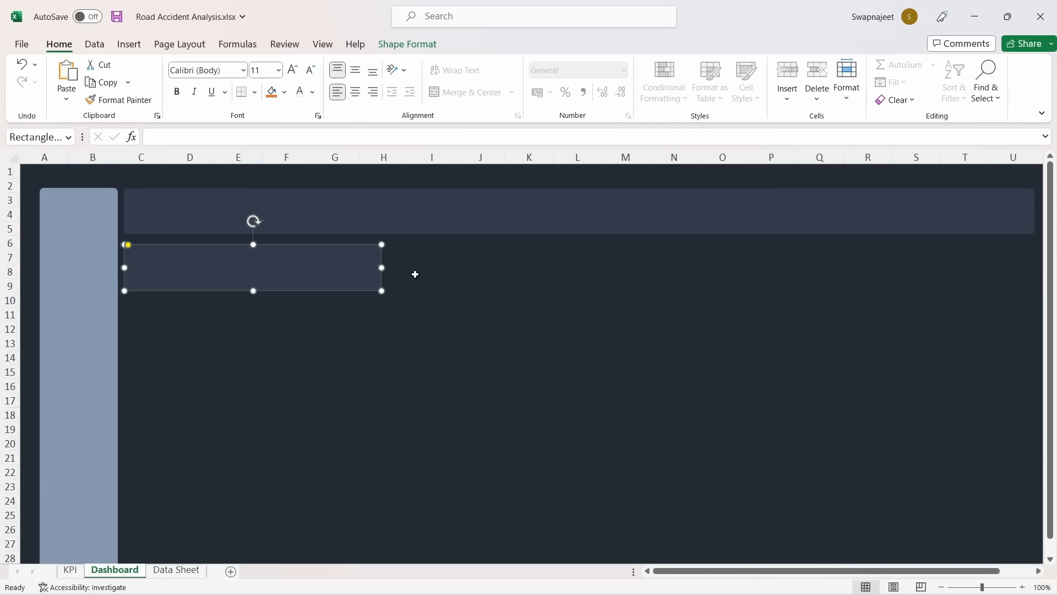
Resize the copied rectangle to 3 cm high and 8.3 cm wide, and reduce its corner rounding
{"action": "left_click", "coordinate": [404, 43]}
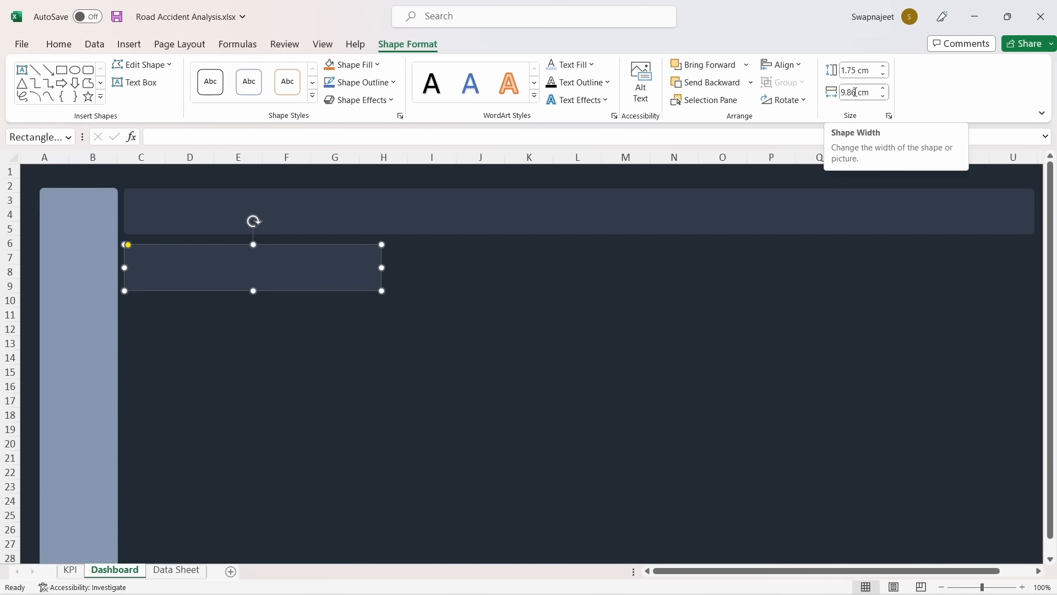
{"action": "left_click", "coordinate": [856, 71]}
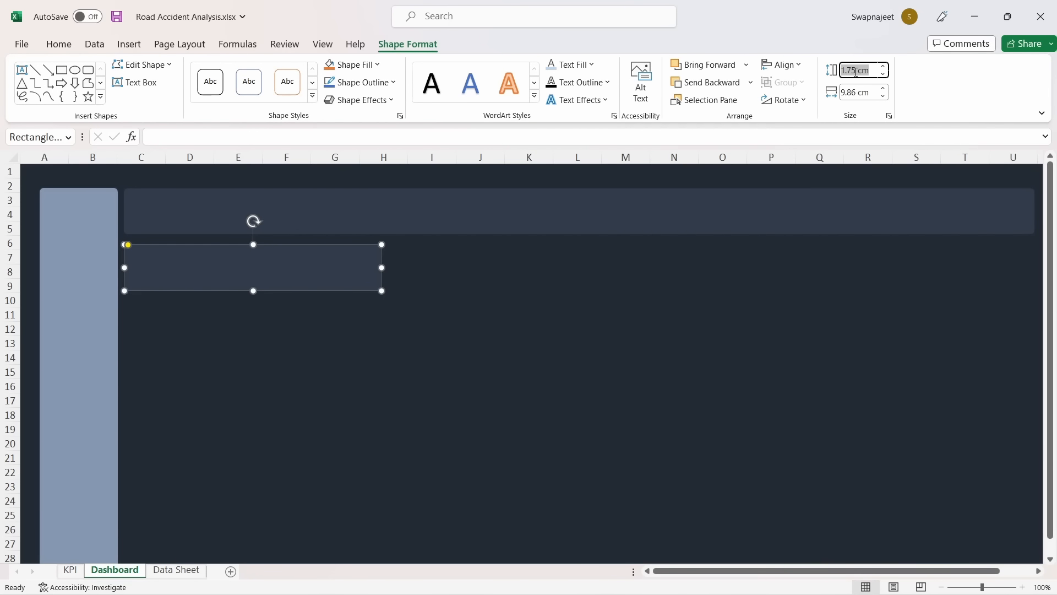
{"action": "type", "text": "3"}
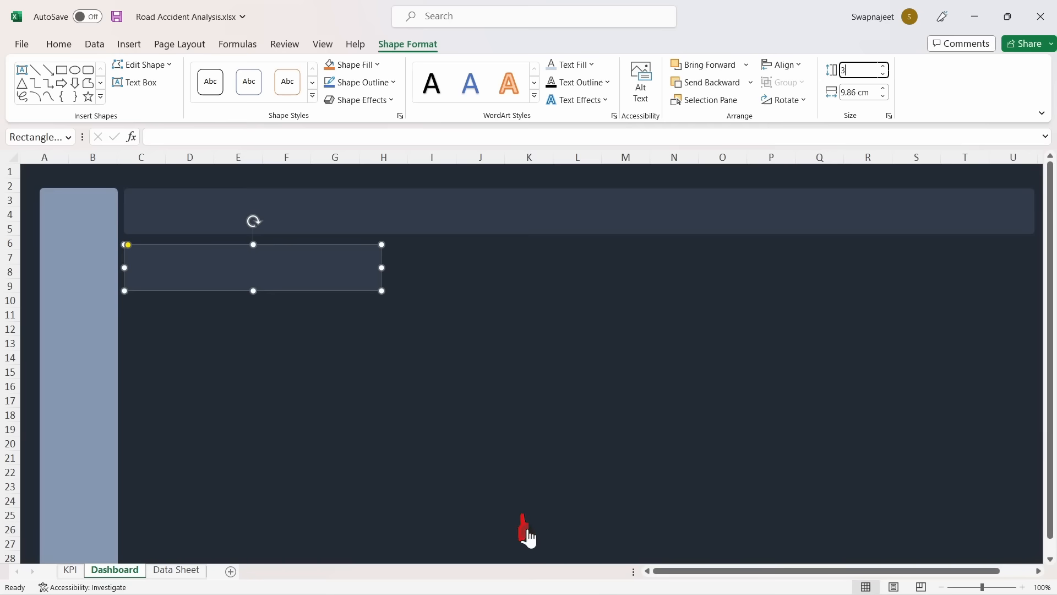
{"action": "key", "text": "Return"}
{"action": "left_click", "coordinate": [848, 92]}
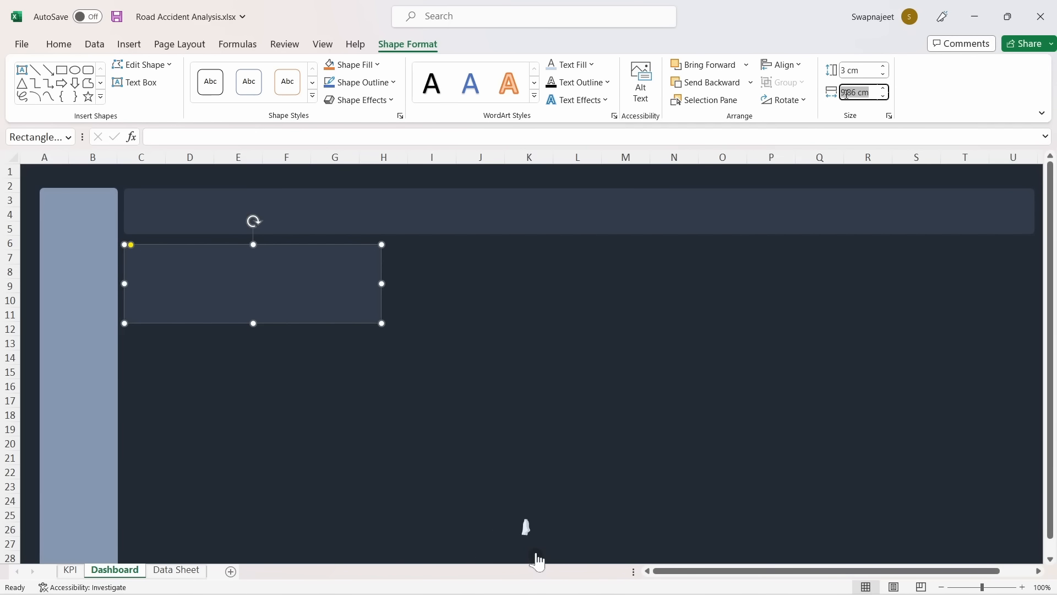
{"action": "type", "text": "8.3"}
{"action": "key", "text": "Return"}
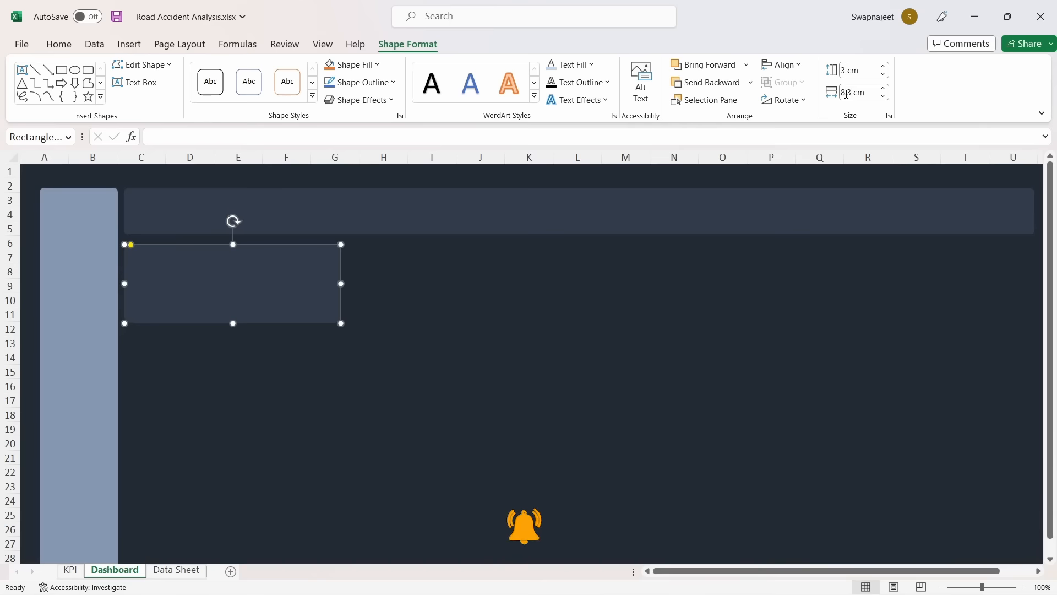
{"action": "left_click", "coordinate": [387, 329]}
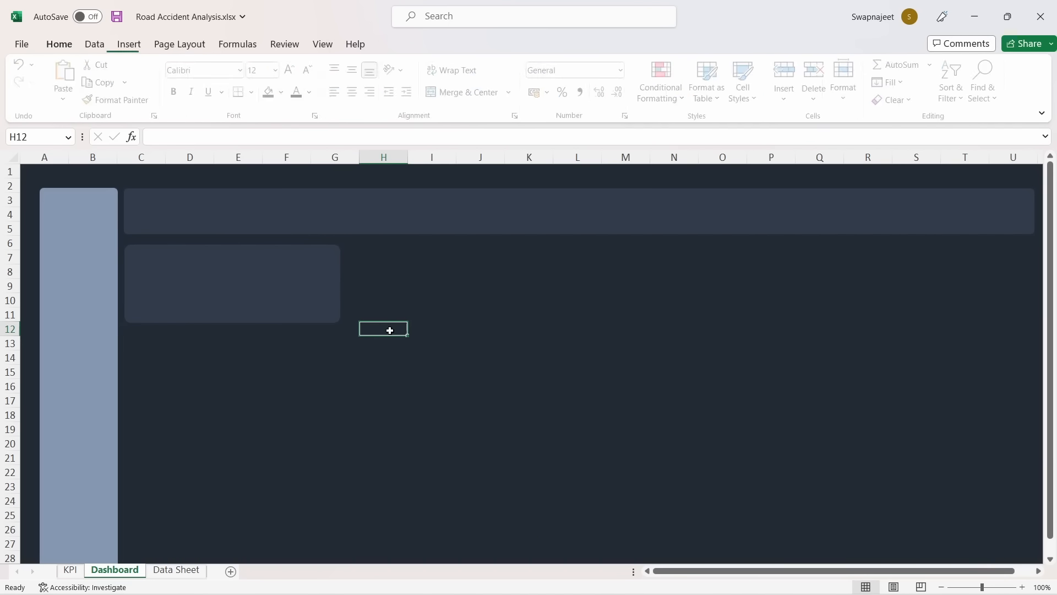
{"action": "left_click", "coordinate": [204, 282]}
{"action": "left_click_drag", "start_coordinate": [127, 247], "coordinate": [128, 246]}
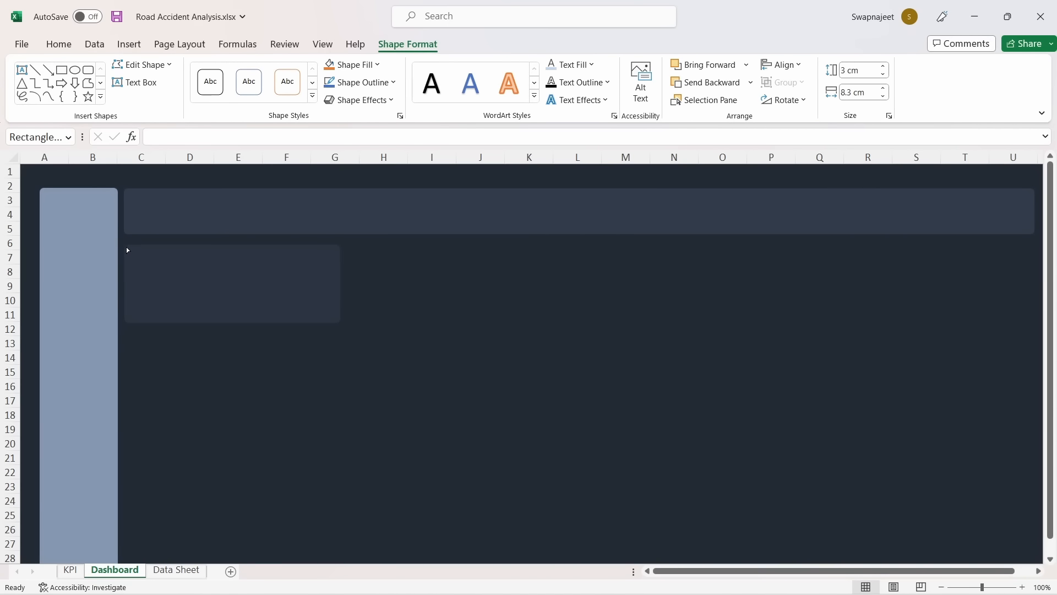
Duplicate the card rectangle three times to form a row of four cards beneath the header bar
{"action": "left_click", "coordinate": [431, 457]}
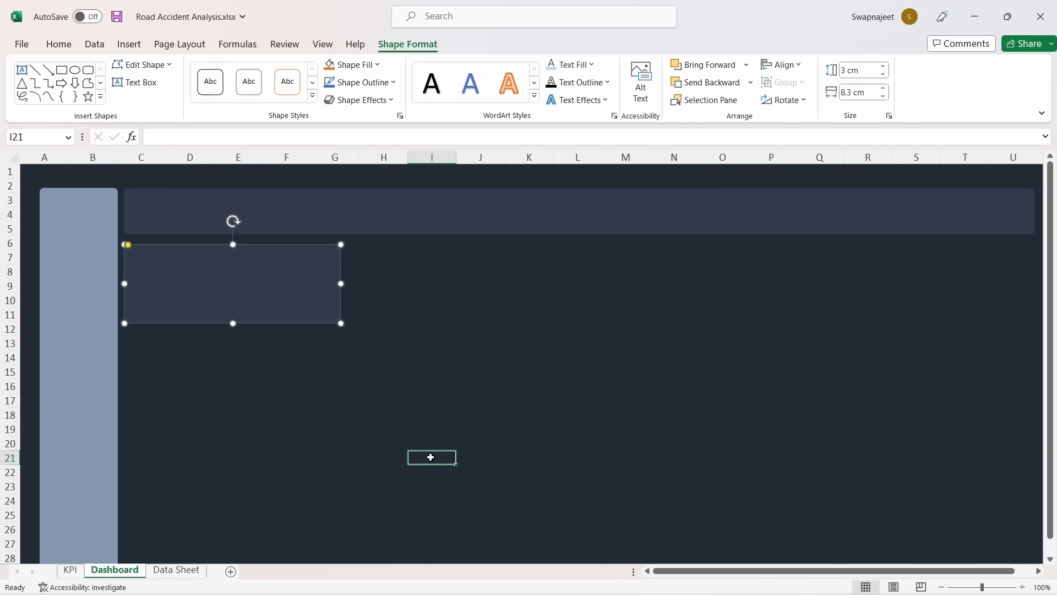
{"action": "left_click", "coordinate": [259, 287]}
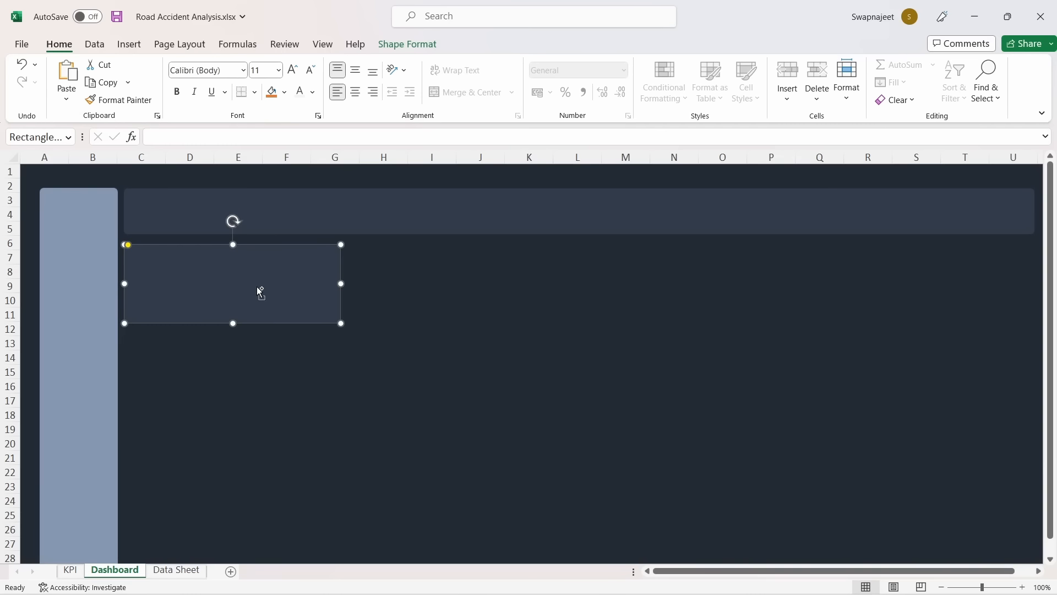
{"action": "left_click_drag", "start_coordinate": [258, 288], "coordinate": [915, 289]}
{"action": "left_click", "coordinate": [709, 398]}
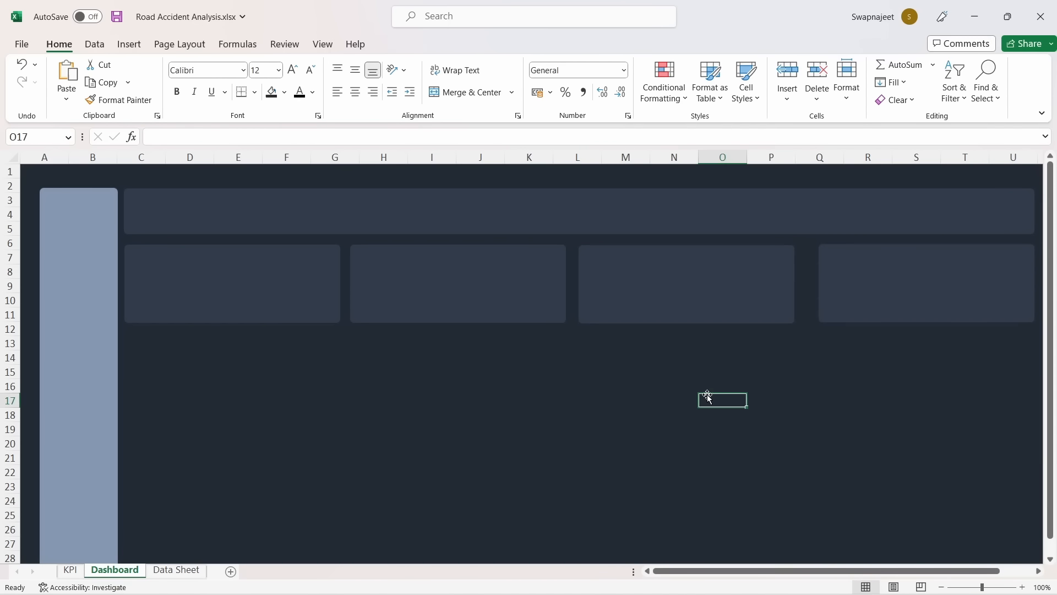
Select all four card rectangles together and bring up their shape formatting options
{"action": "left_click", "coordinate": [262, 295]}
{"action": "left_click", "coordinate": [467, 299], "text": "shift"}
{"action": "left_click", "coordinate": [735, 304], "text": "shift"}
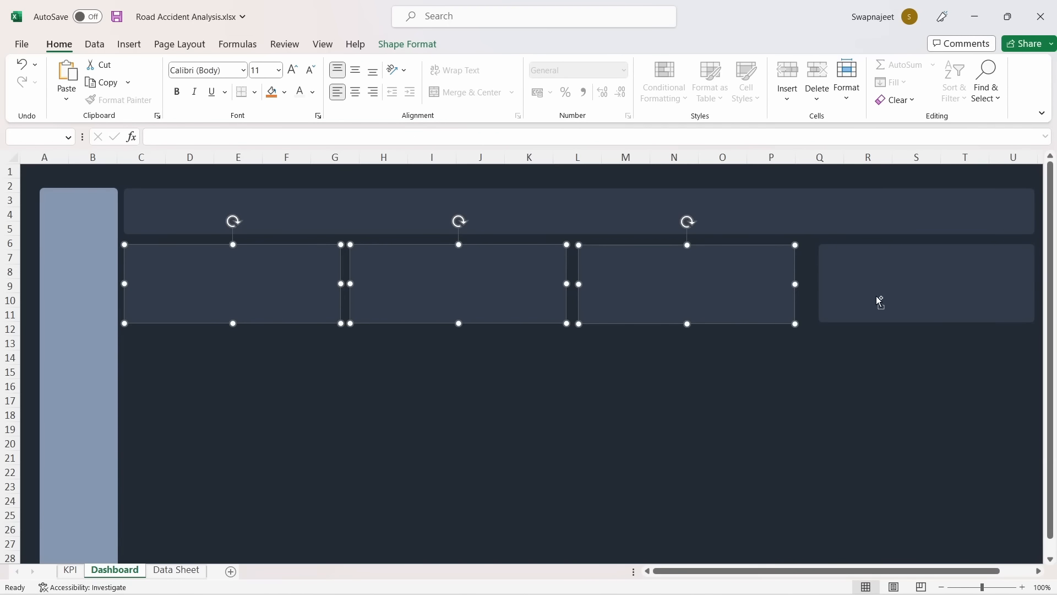
{"action": "left_click", "coordinate": [877, 299], "text": "shift"}
{"action": "left_click", "coordinate": [414, 45]}
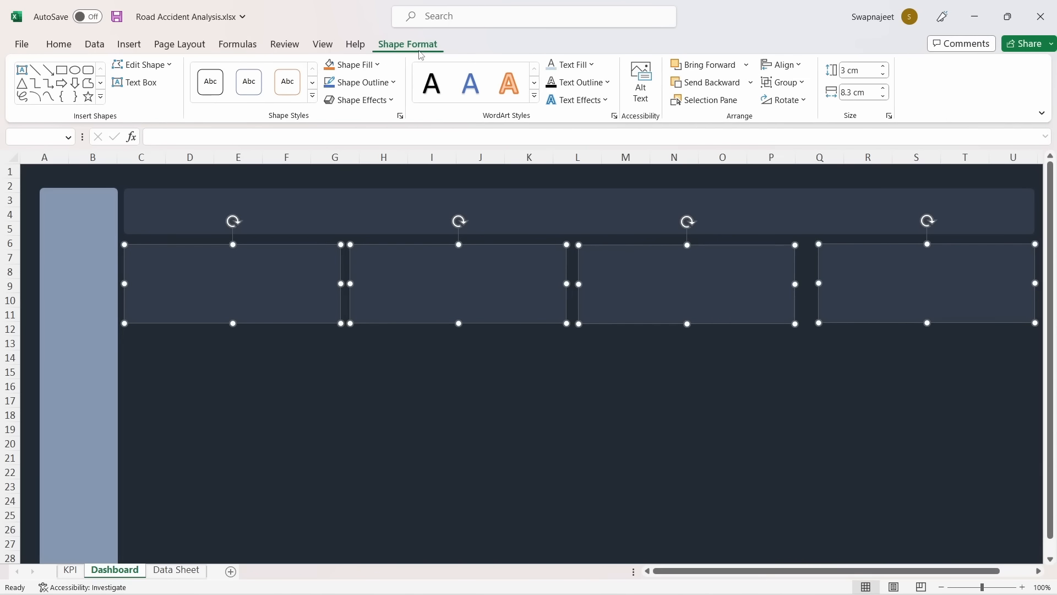
{"action": "left_click", "coordinate": [787, 67]}
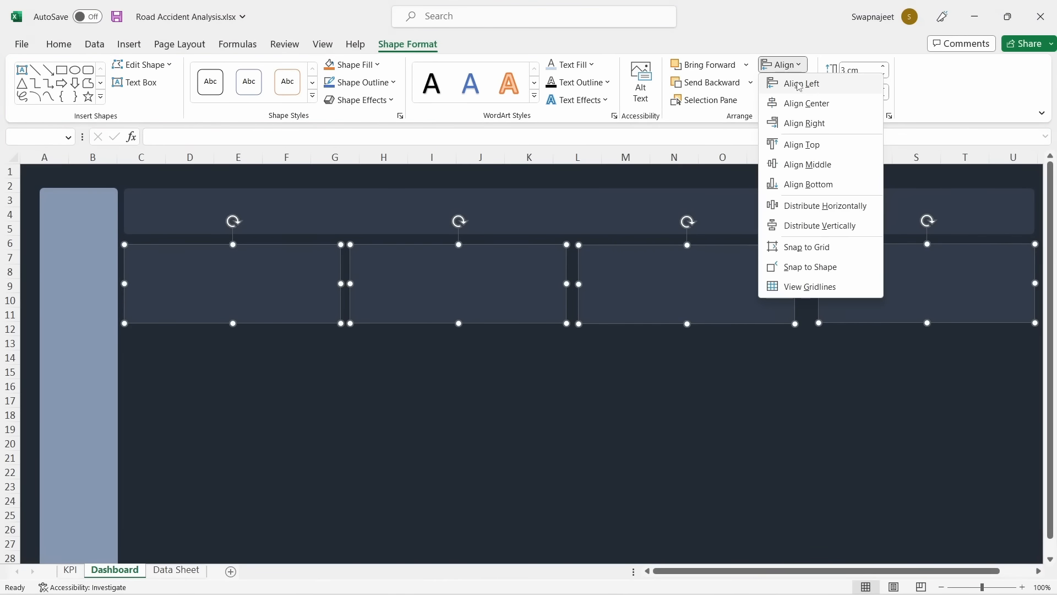
{"action": "left_click", "coordinate": [806, 103]}
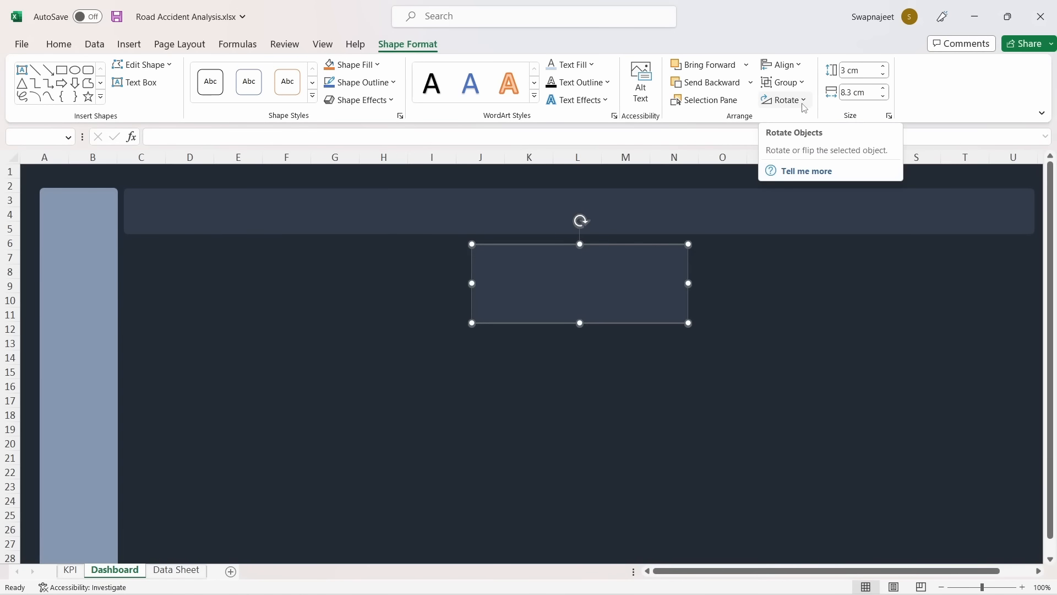
{"action": "key", "text": "ctrl+z"}
Align the four selected cards to their middles and distribute them evenly in the horizontal direction
{"action": "left_click", "coordinate": [783, 64]}
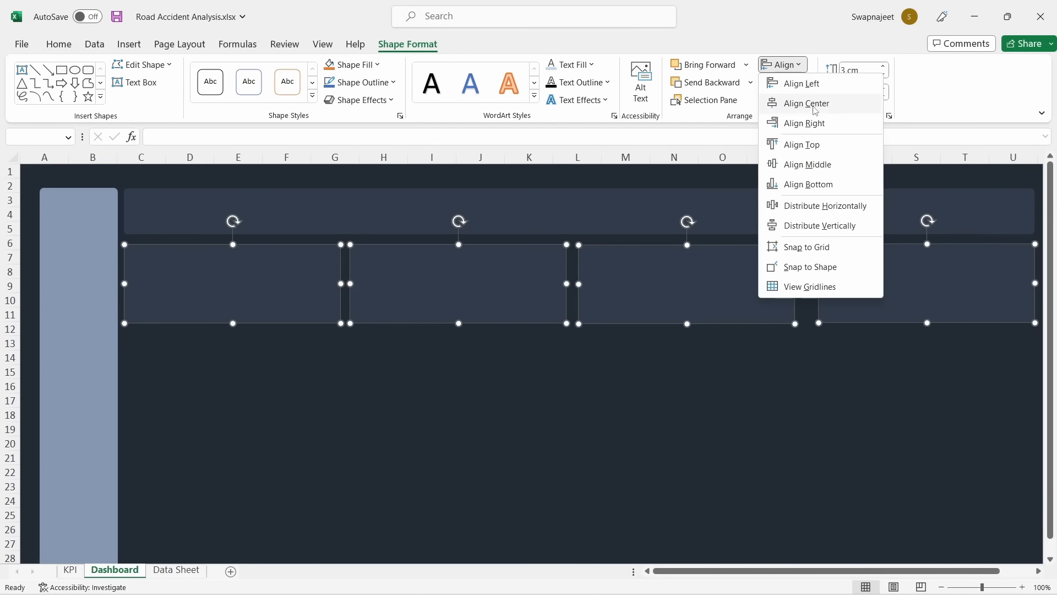
{"action": "left_click", "coordinate": [813, 164]}
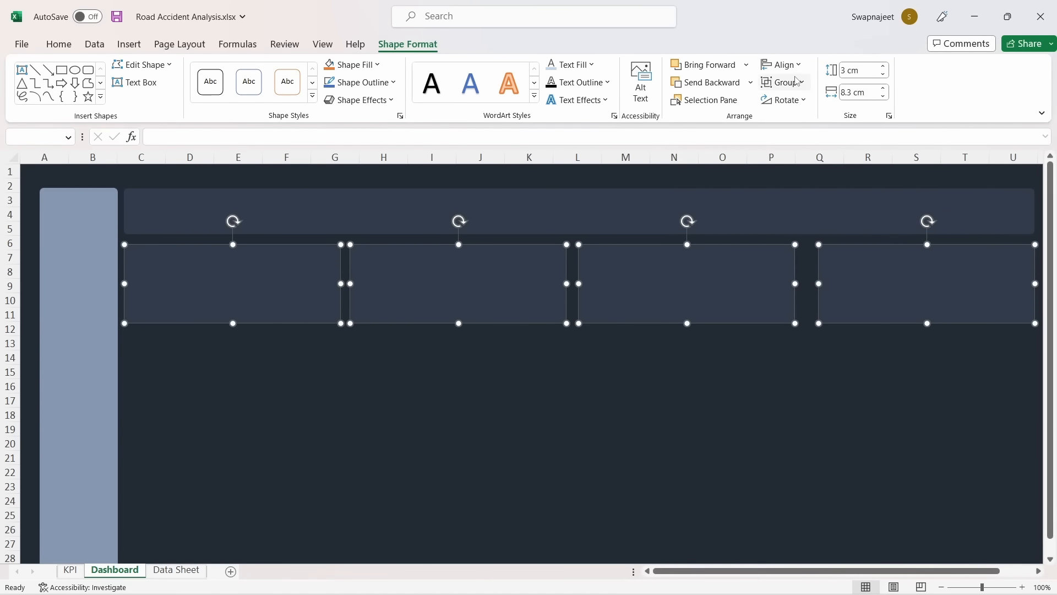
{"action": "left_click", "coordinate": [782, 64]}
{"action": "left_click", "coordinate": [806, 160]}
{"action": "left_click", "coordinate": [797, 72]}
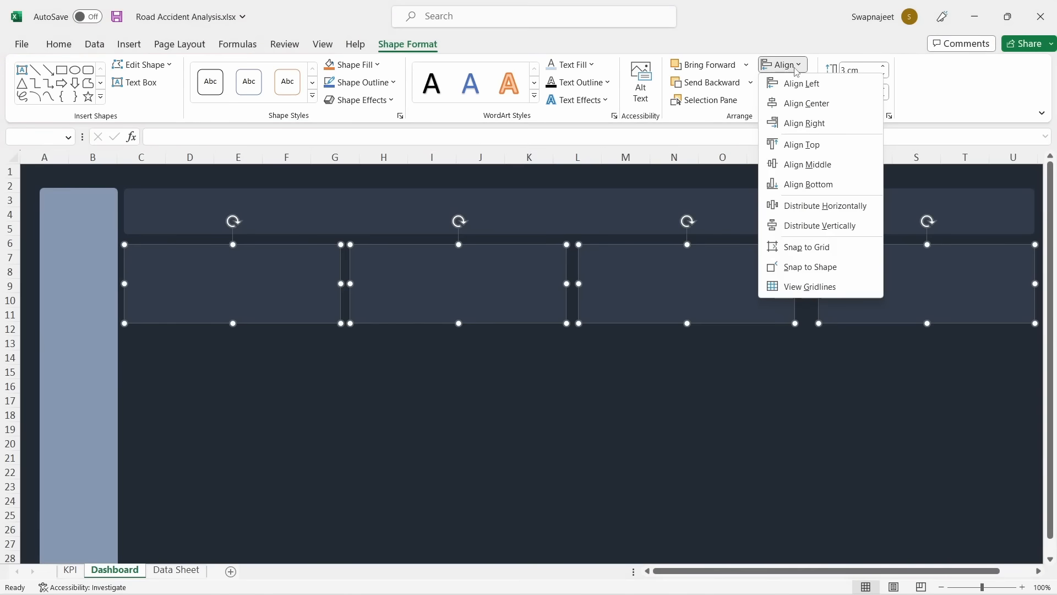
{"action": "left_click", "coordinate": [814, 212]}
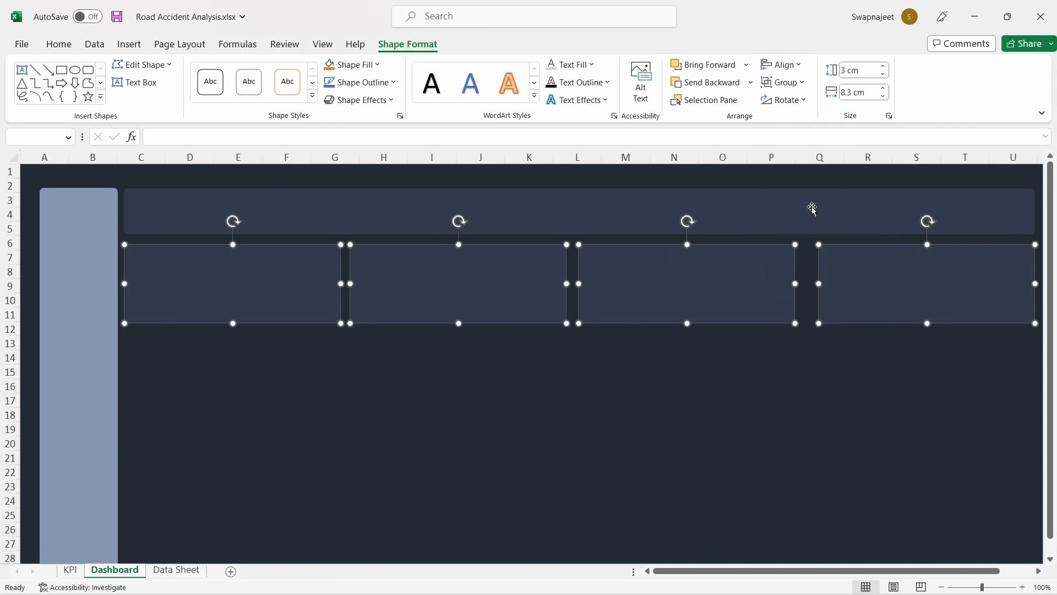
{"action": "left_click", "coordinate": [786, 65]}
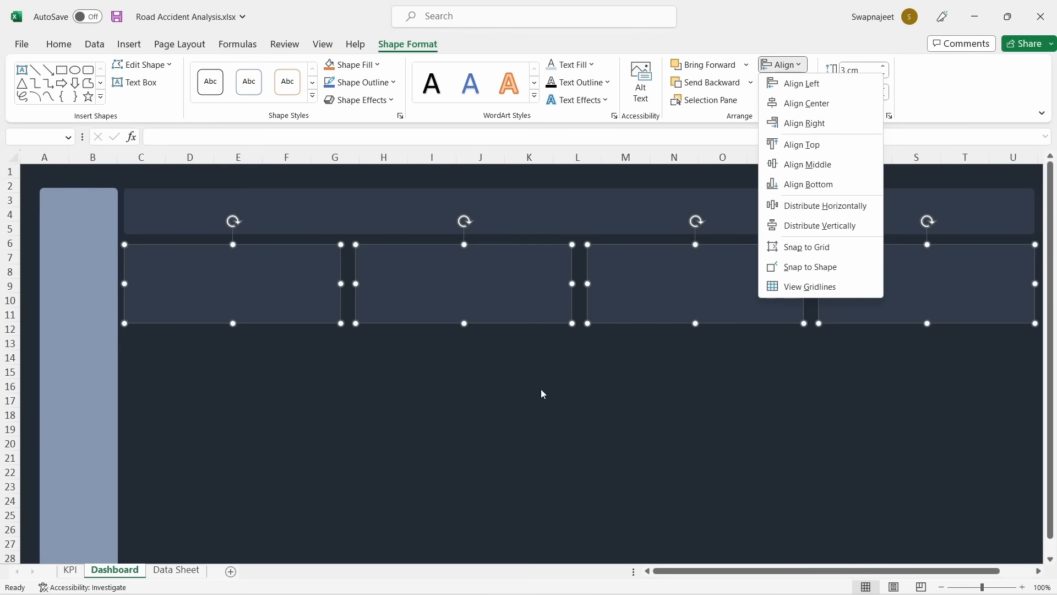
{"action": "left_click", "coordinate": [444, 385]}
{"action": "left_click", "coordinate": [335, 371]}
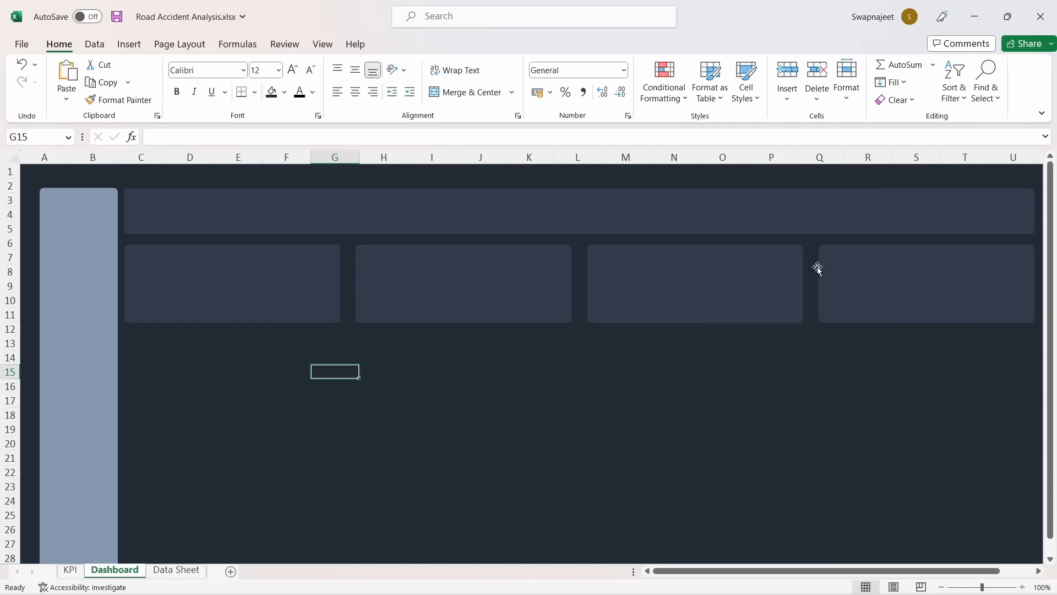
{"action": "left_click", "coordinate": [348, 286]}
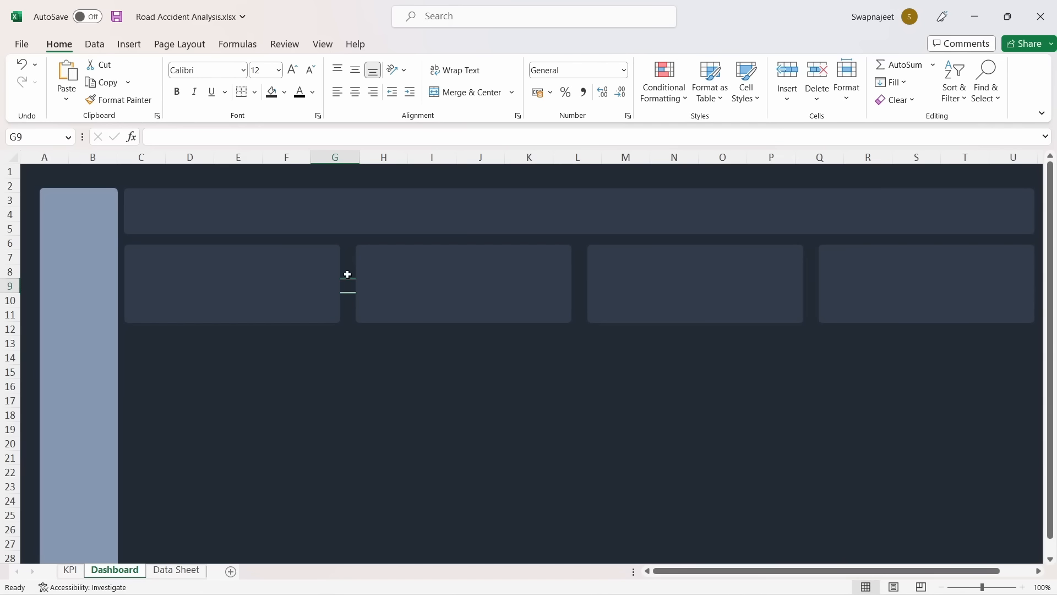
{"action": "left_click", "coordinate": [597, 273]}
{"action": "left_click", "coordinate": [810, 258]}
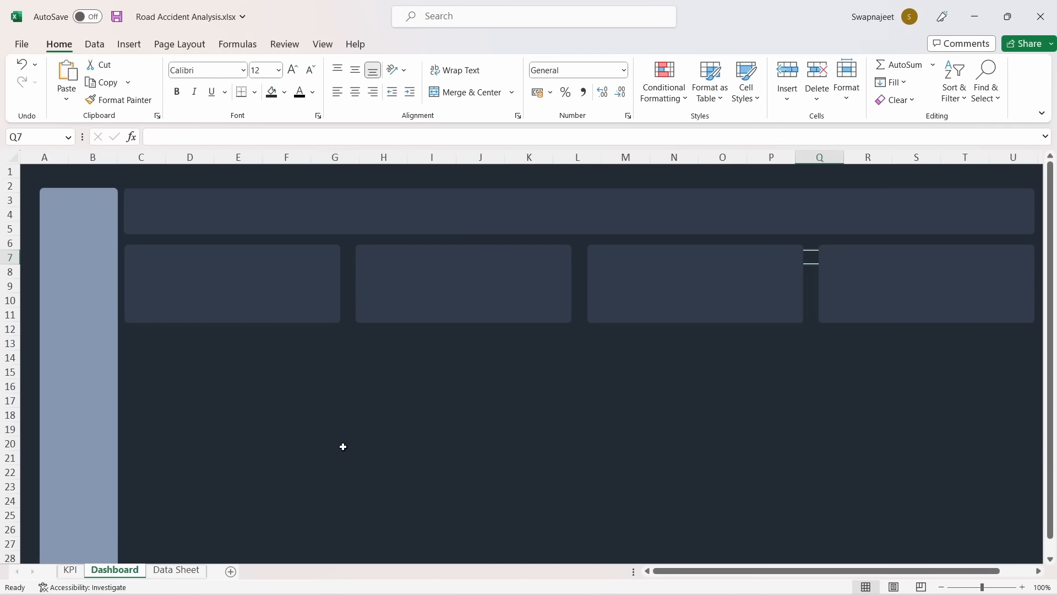
{"action": "left_click", "coordinate": [336, 428]}
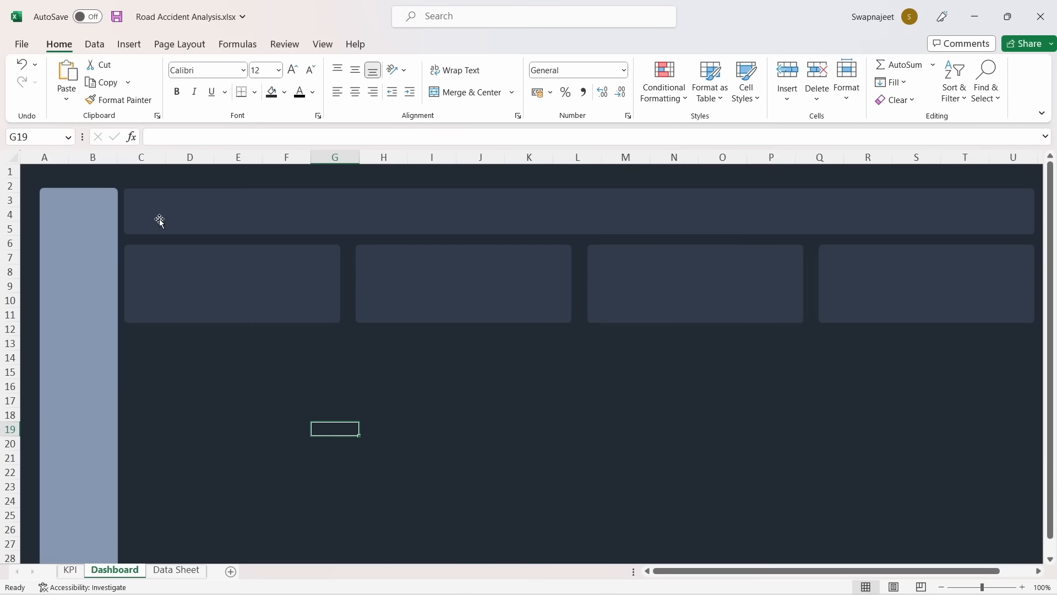
Insert a text box about 18.39 cm wide and 1 cm high on the header bar reading "ROAD ACCIDENT DASHBOARD"
{"action": "left_click", "coordinate": [129, 44]}
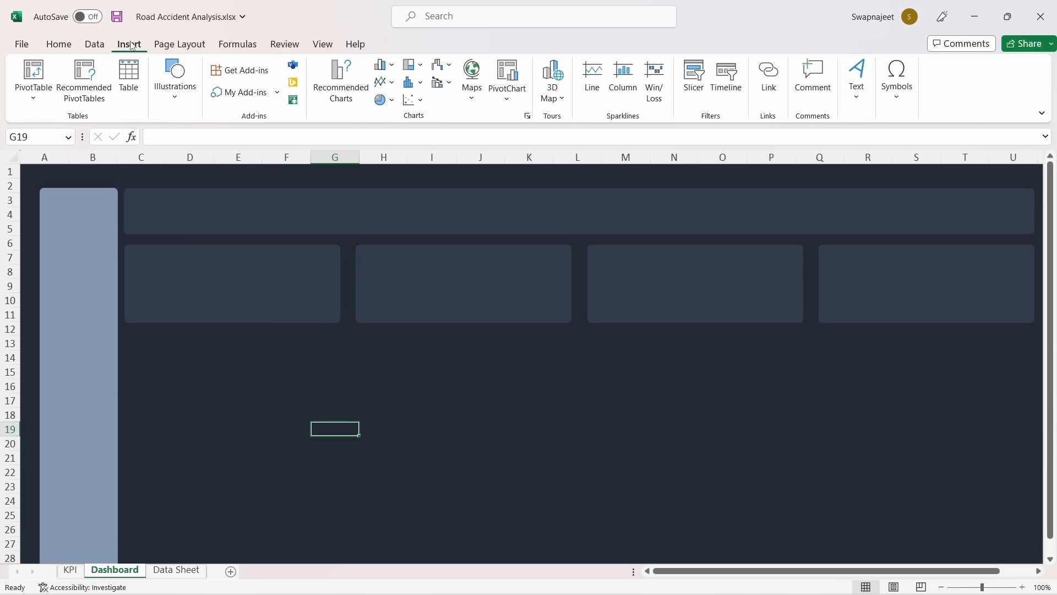
{"action": "left_click", "coordinate": [858, 82]}
{"action": "left_click", "coordinate": [858, 142]}
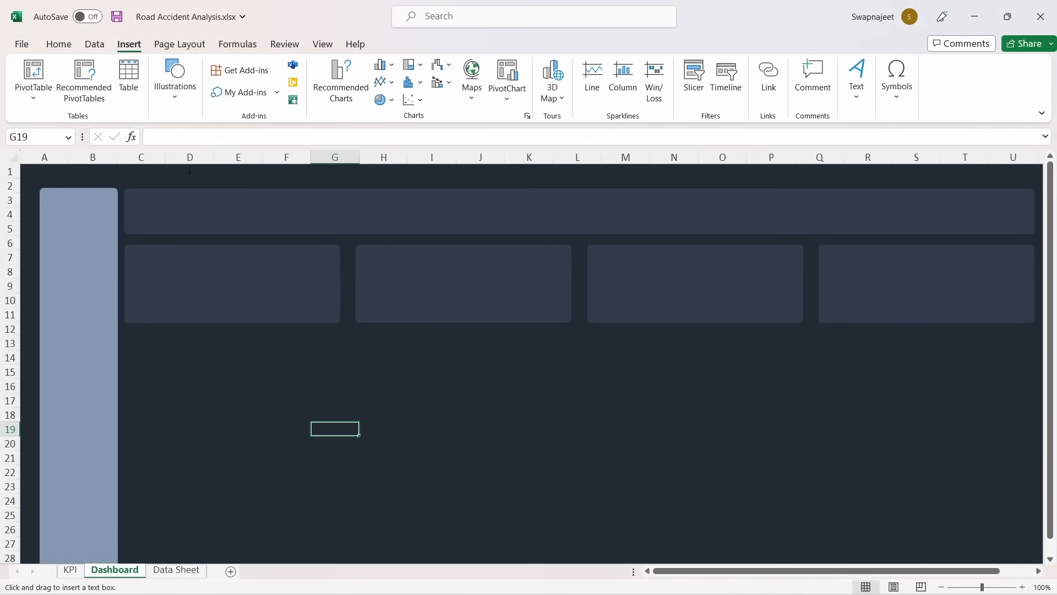
{"action": "left_click_drag", "start_coordinate": [142, 195], "coordinate": [612, 222]}
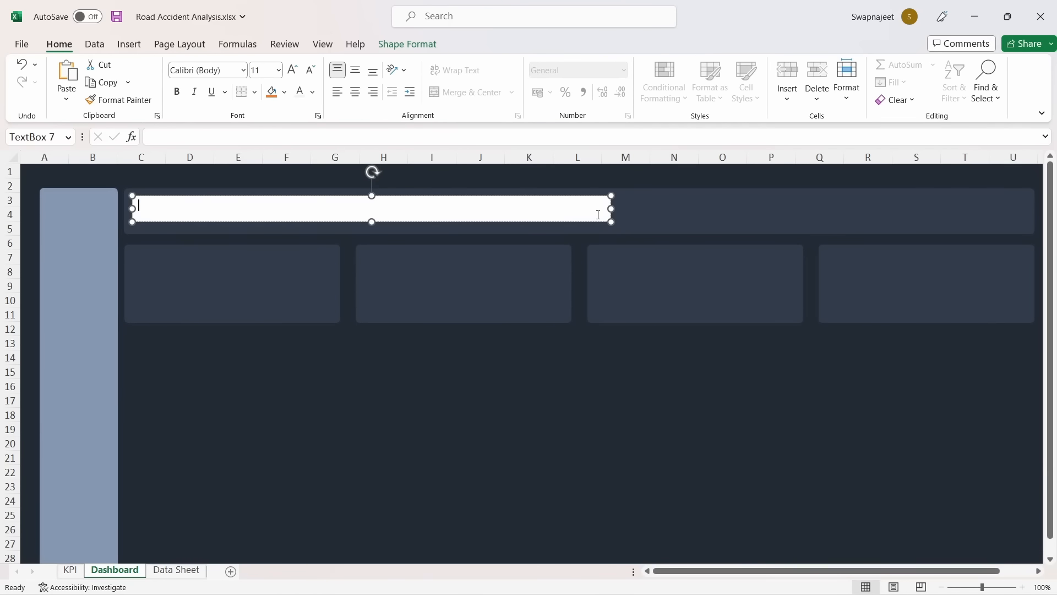
{"action": "type", "text": "ROAD ACCIDENT DASHBOARD"}
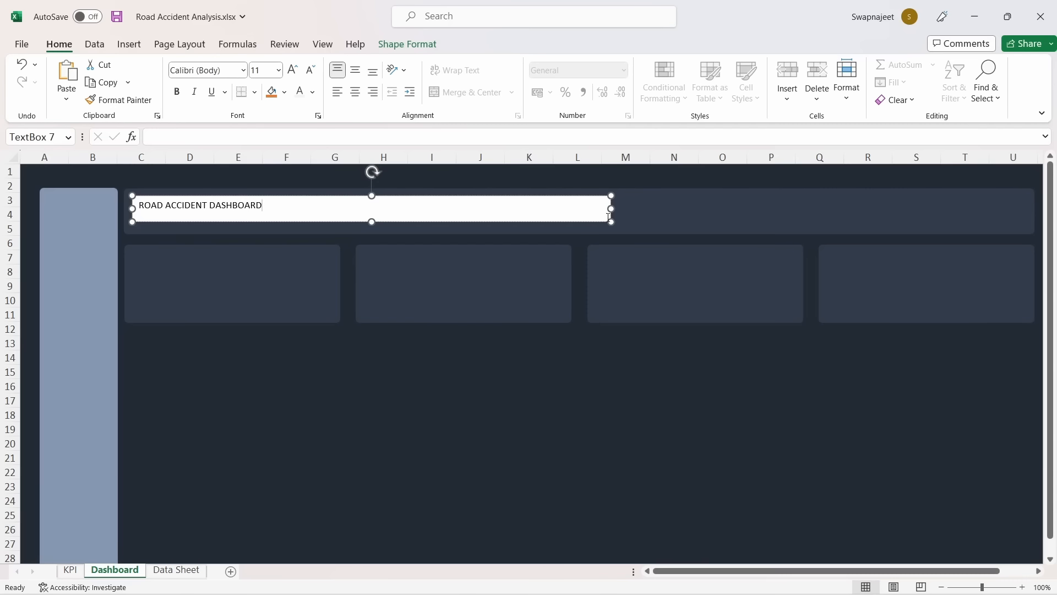
{"action": "left_click", "coordinate": [271, 439]}
Fill the title text box with the recently used dark colour matching the header bar and remove its outline
{"action": "left_click", "coordinate": [261, 203]}
{"action": "left_click", "coordinate": [402, 46]}
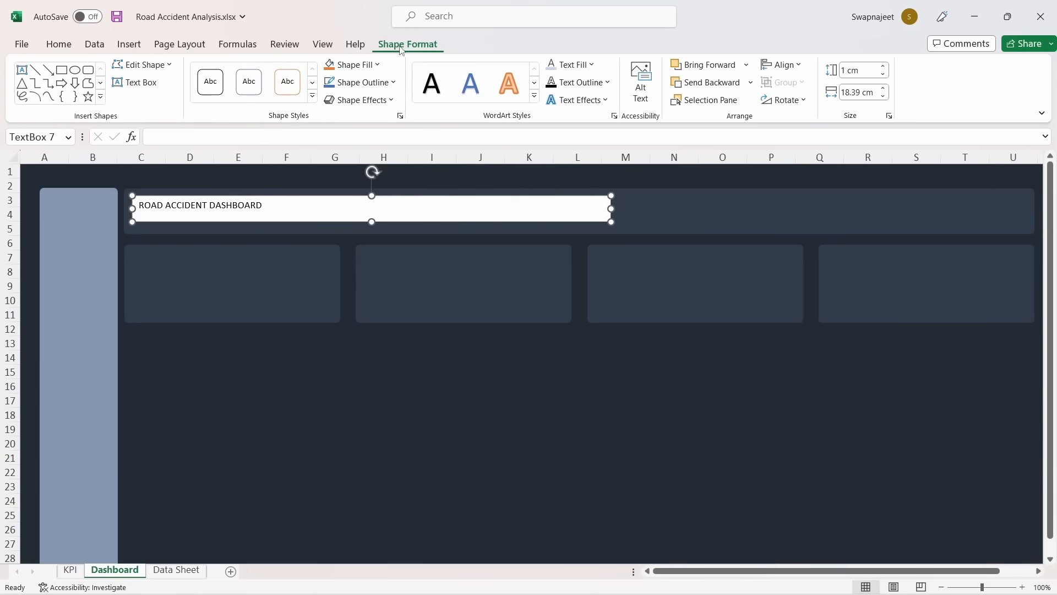
{"action": "left_click", "coordinate": [376, 66]}
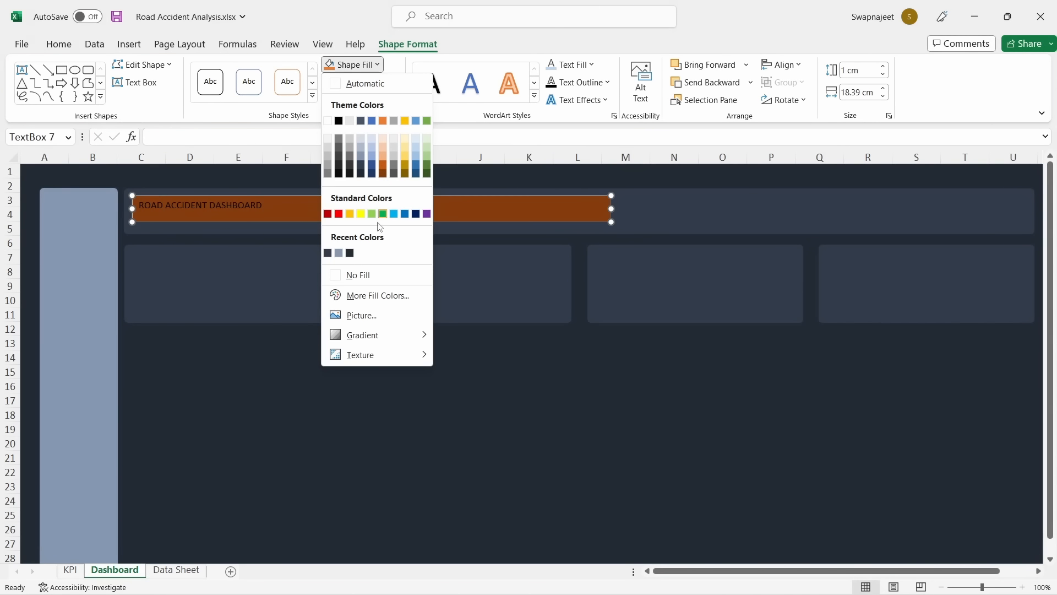
{"action": "left_click", "coordinate": [328, 253]}
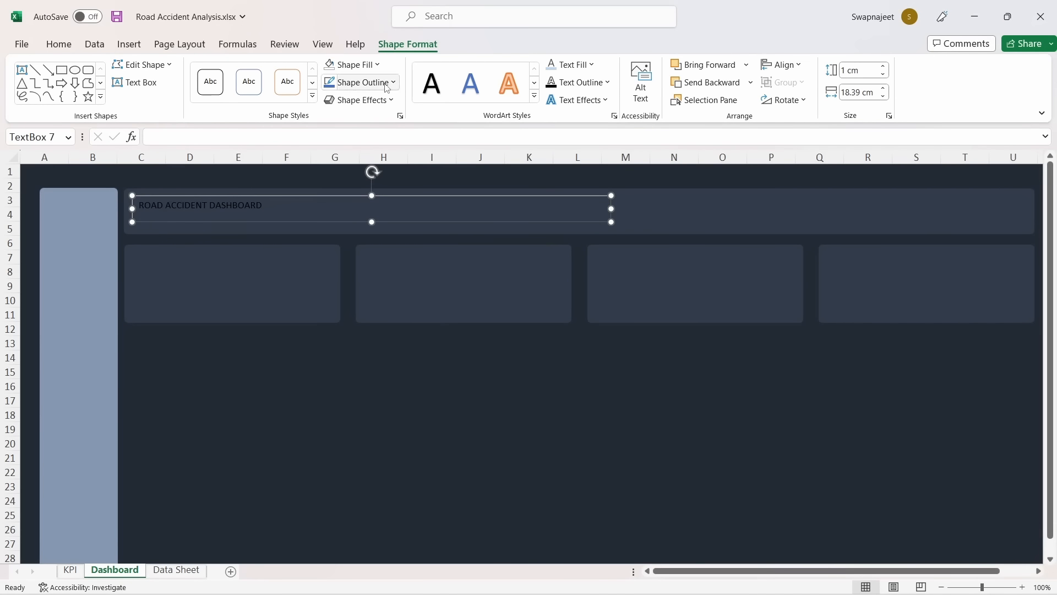
{"action": "left_click", "coordinate": [361, 82]}
{"action": "left_click", "coordinate": [362, 292]}
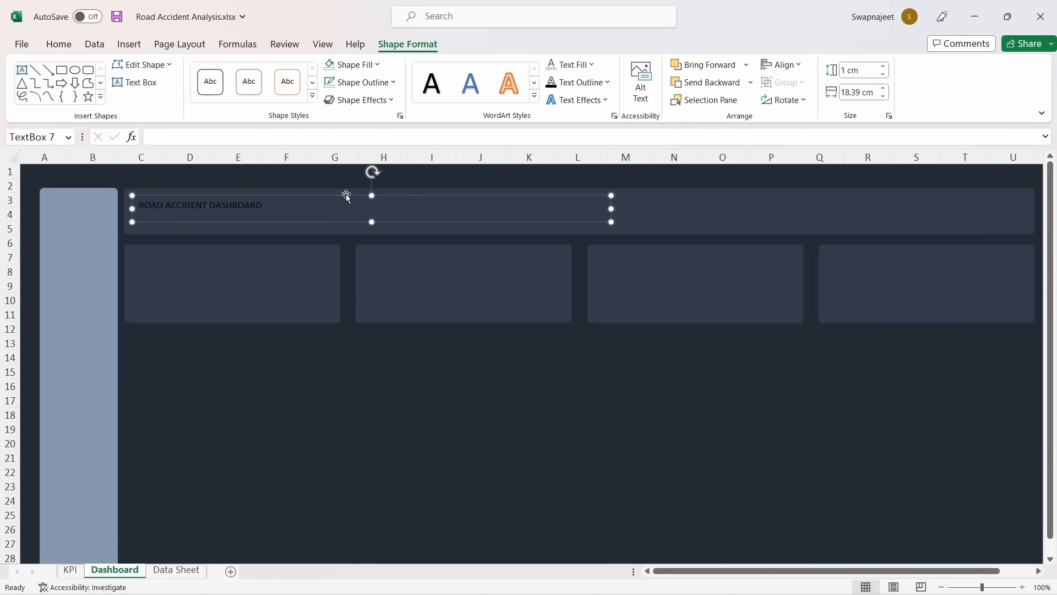
Set the title text's font colour to Green, Accent 6, Lighter 80%
{"action": "left_click", "coordinate": [69, 47]}
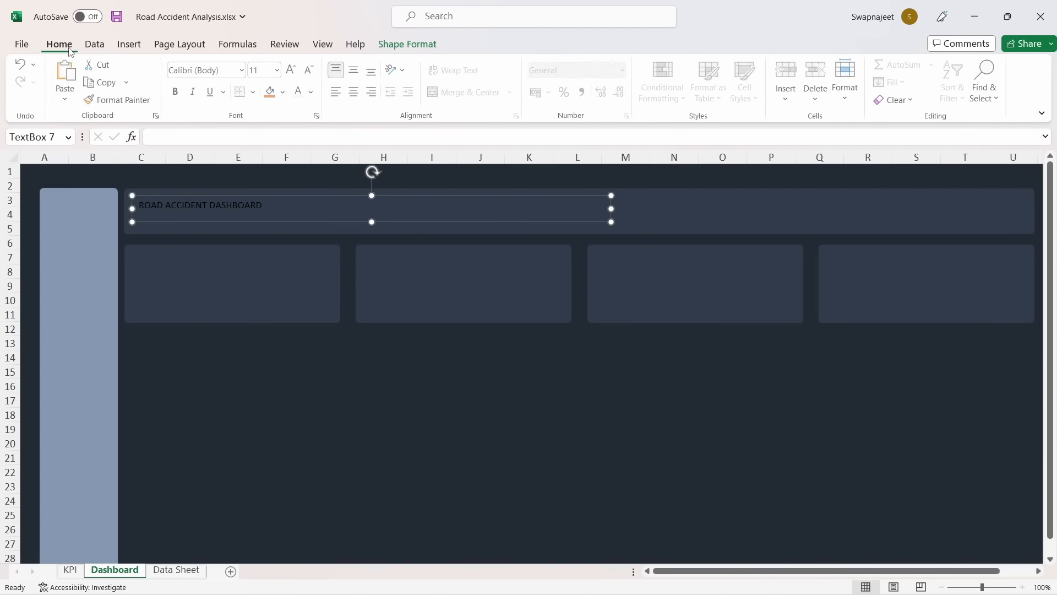
{"action": "left_click", "coordinate": [312, 94]}
{"action": "left_click", "coordinate": [397, 166]}
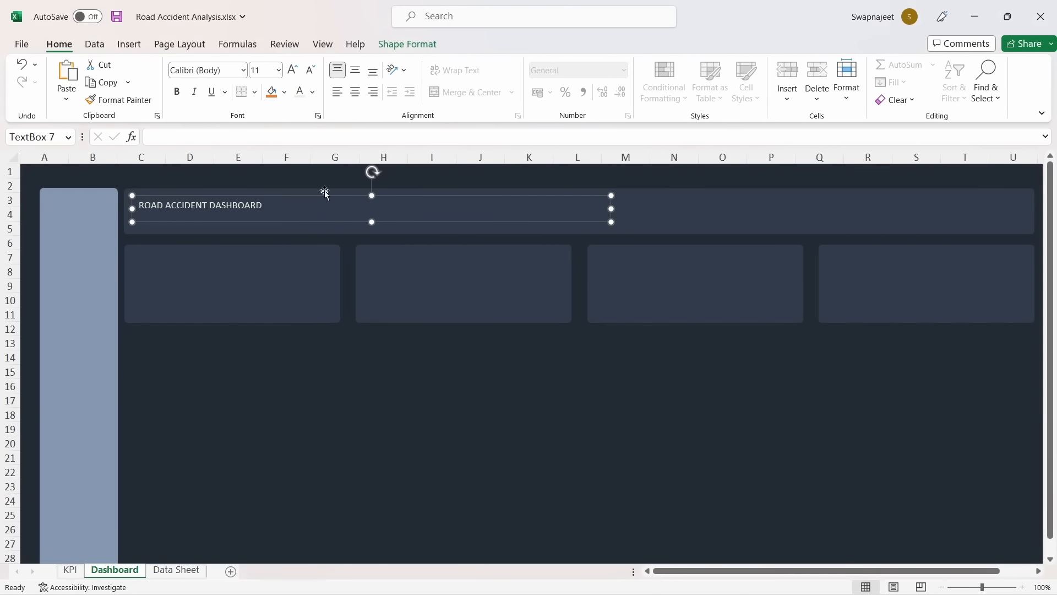
{"action": "left_click", "coordinate": [313, 92]}
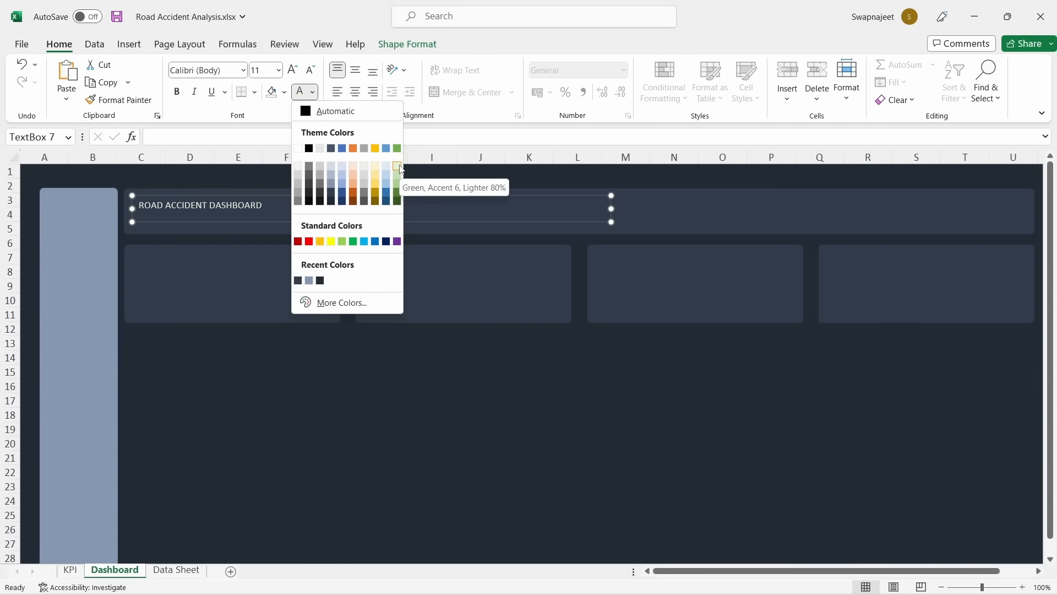
{"action": "left_click", "coordinate": [210, 195]}
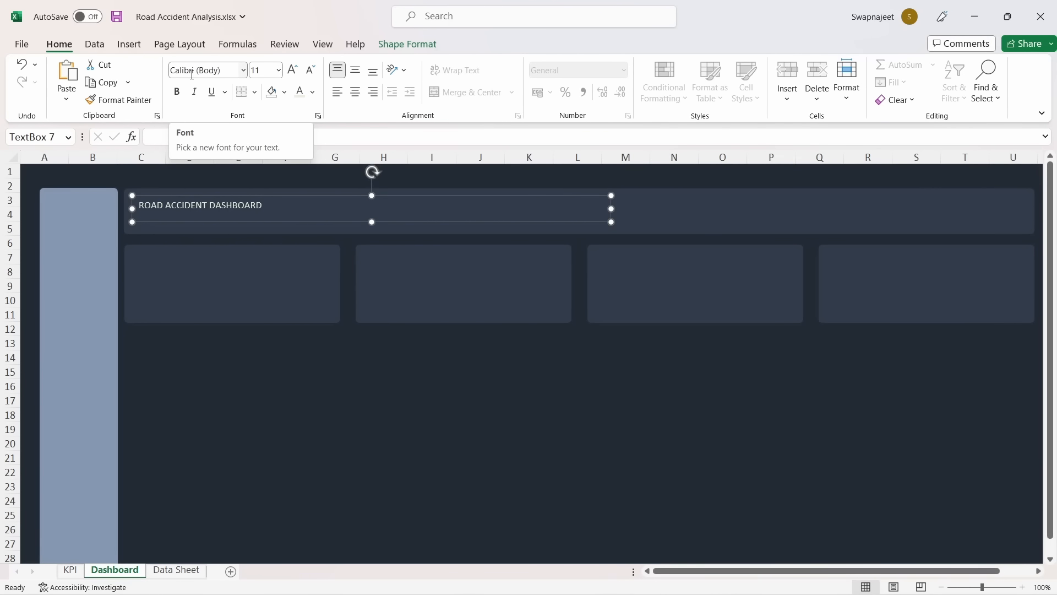
Set the dashboard title's font to Lato Black and its size to 28
{"action": "left_click", "coordinate": [199, 73]}
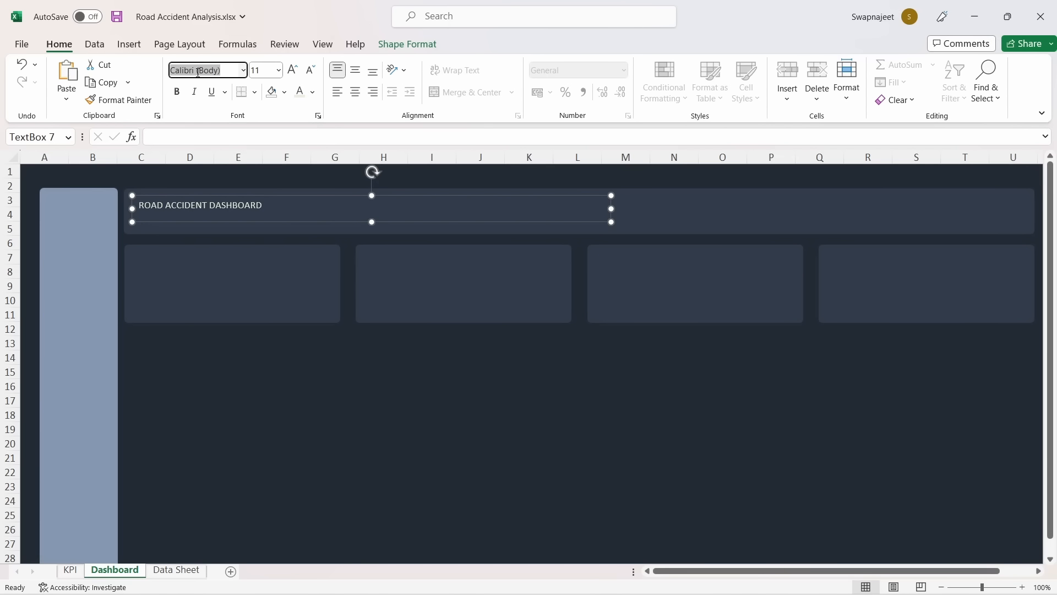
{"action": "type", "text": "Lato Black"}
{"action": "key", "text": "Return"}
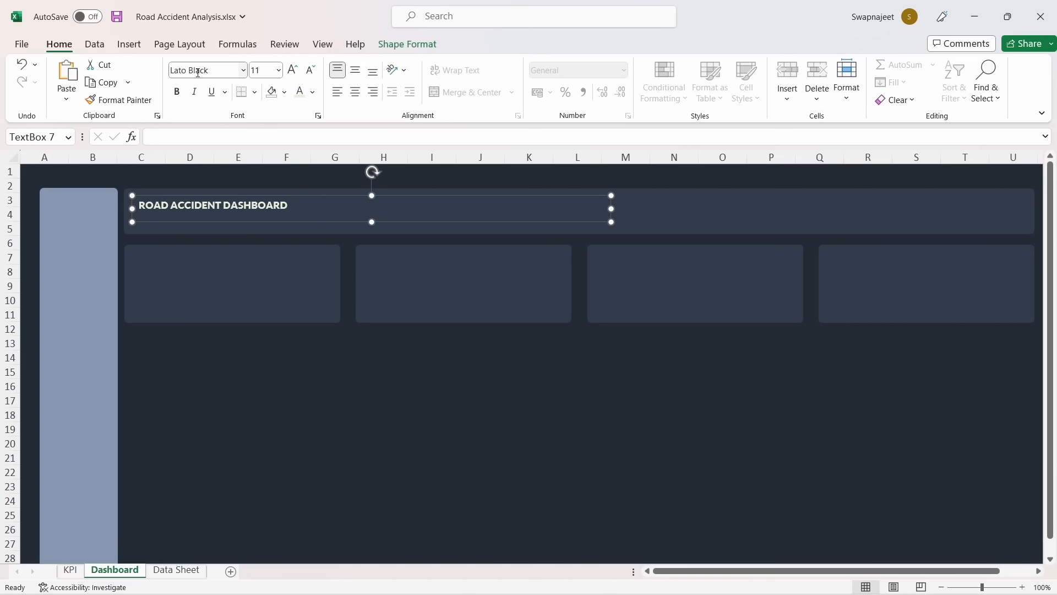
{"action": "left_click", "coordinate": [293, 70]}
{"action": "left_click", "coordinate": [292, 70]}
{"action": "left_click", "coordinate": [293, 70]}
{"action": "left_click", "coordinate": [293, 70]}
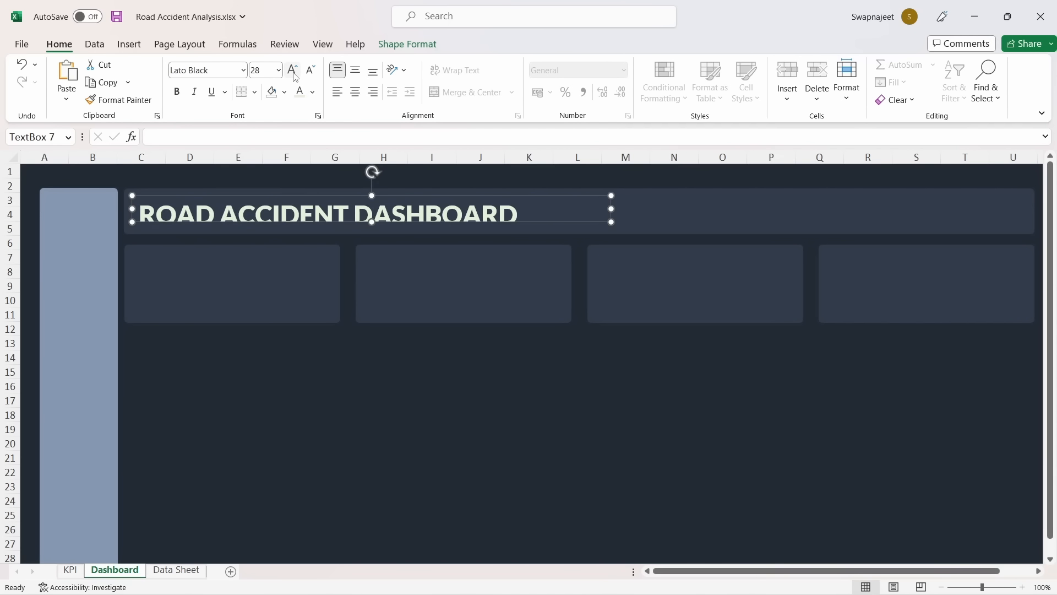
Increase the title's font size to 36 and fit its enlarged text box within the header bar, with the text middle-aligned
{"action": "left_click_drag", "start_coordinate": [372, 221], "coordinate": [372, 232]}
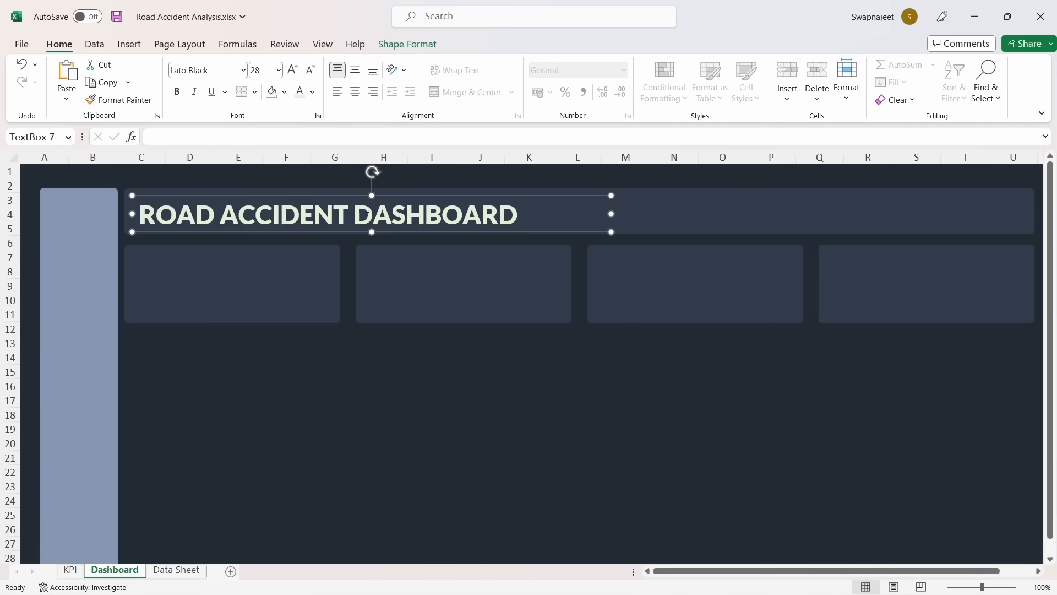
{"action": "left_click_drag", "start_coordinate": [361, 197], "coordinate": [356, 190]}
{"action": "key", "text": "ctrl+shift+period"}
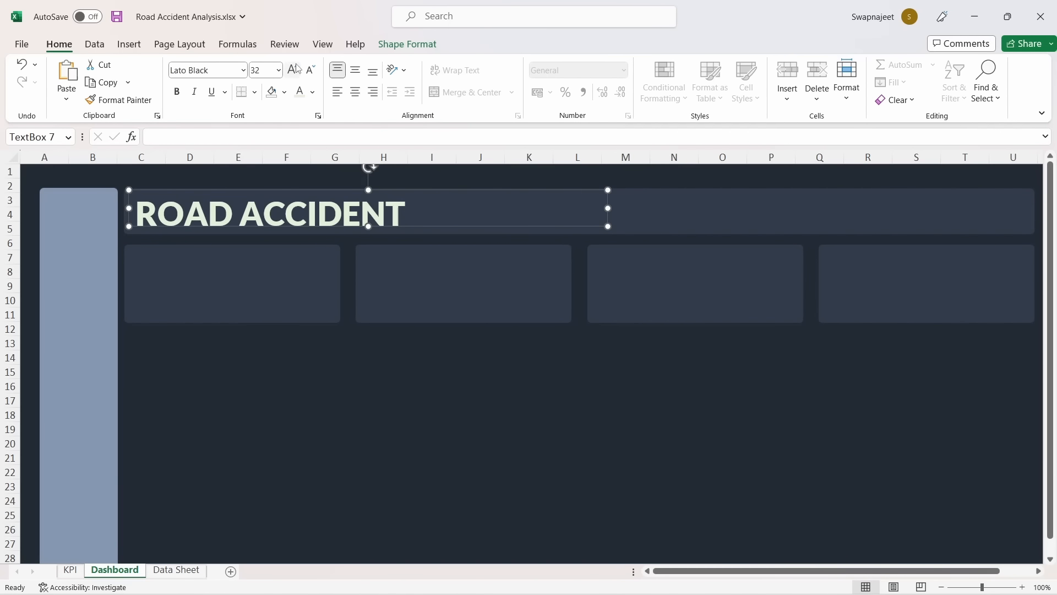
{"action": "left_click_drag", "start_coordinate": [369, 226], "coordinate": [368, 231]}
{"action": "left_click_drag", "start_coordinate": [608, 208], "coordinate": [664, 209]}
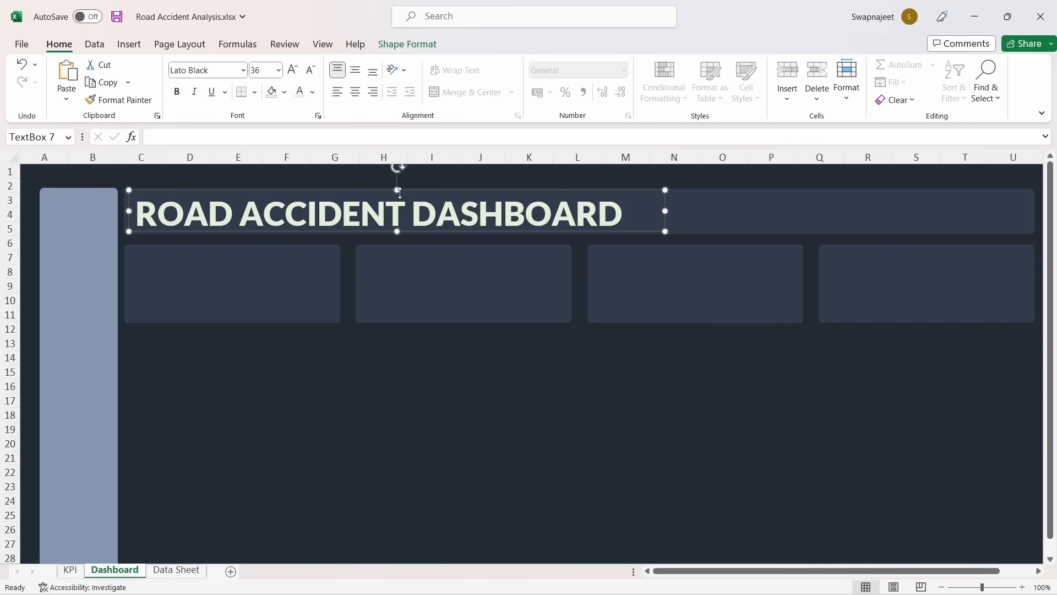
{"action": "left_click_drag", "start_coordinate": [399, 190], "coordinate": [397, 190]}
{"action": "left_click", "coordinate": [357, 72]}
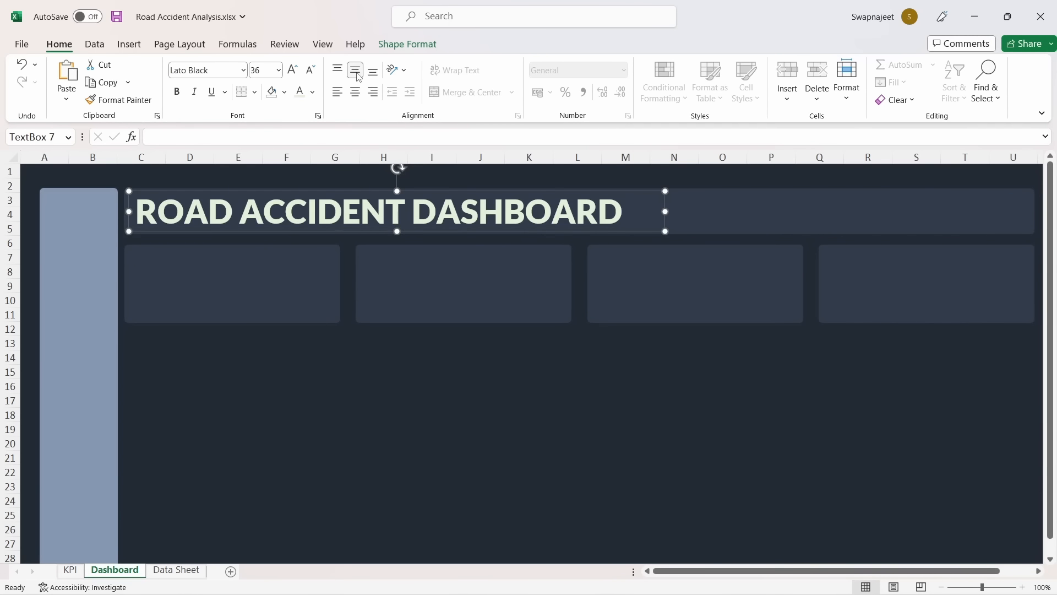
Shift the dashboard title text box slightly further left within the header bar
{"action": "left_click_drag", "start_coordinate": [350, 191], "coordinate": [346, 194]}
{"action": "left_click", "coordinate": [466, 413]}
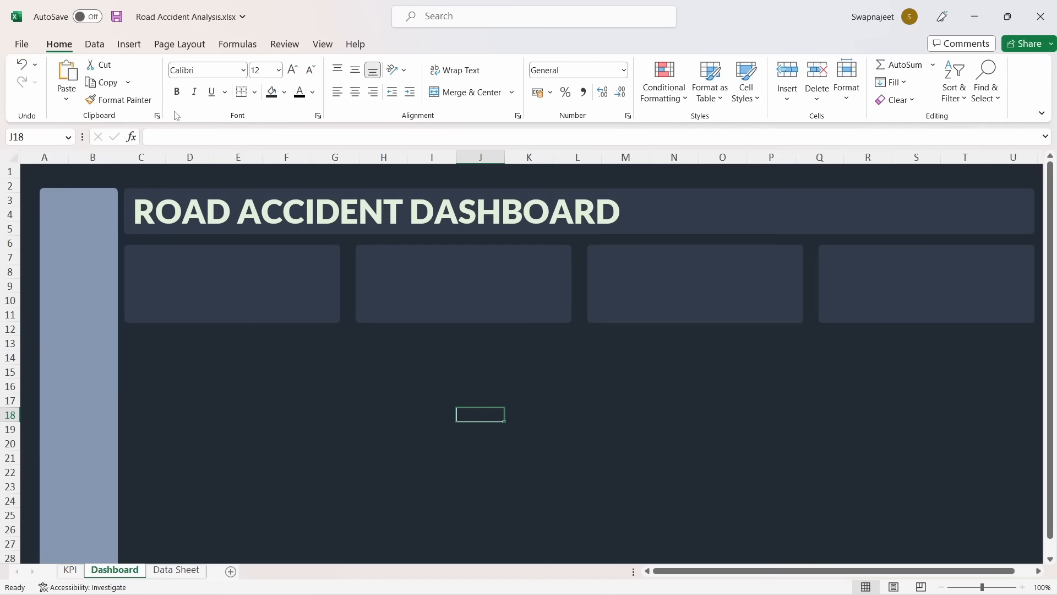
Draw a new text box in the header bar, near its right end
{"action": "left_click", "coordinate": [129, 44]}
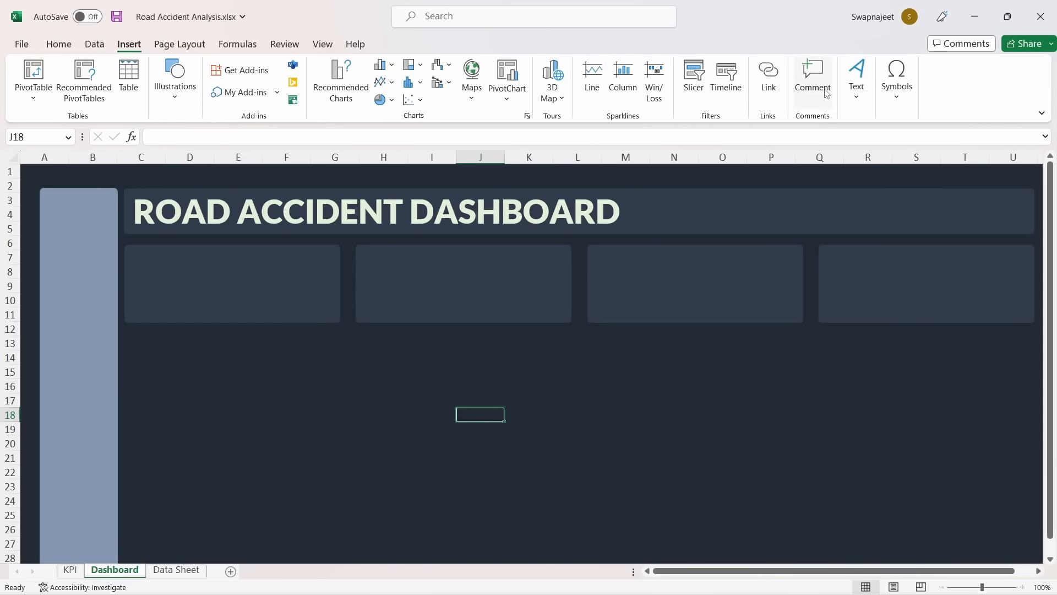
{"action": "left_click", "coordinate": [857, 83]}
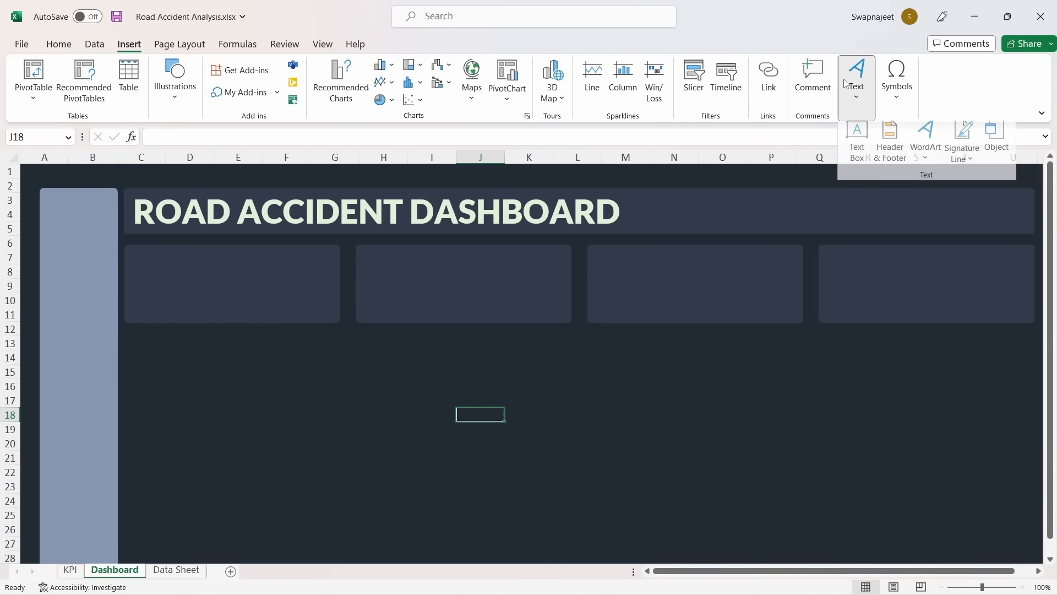
{"action": "left_click", "coordinate": [863, 138]}
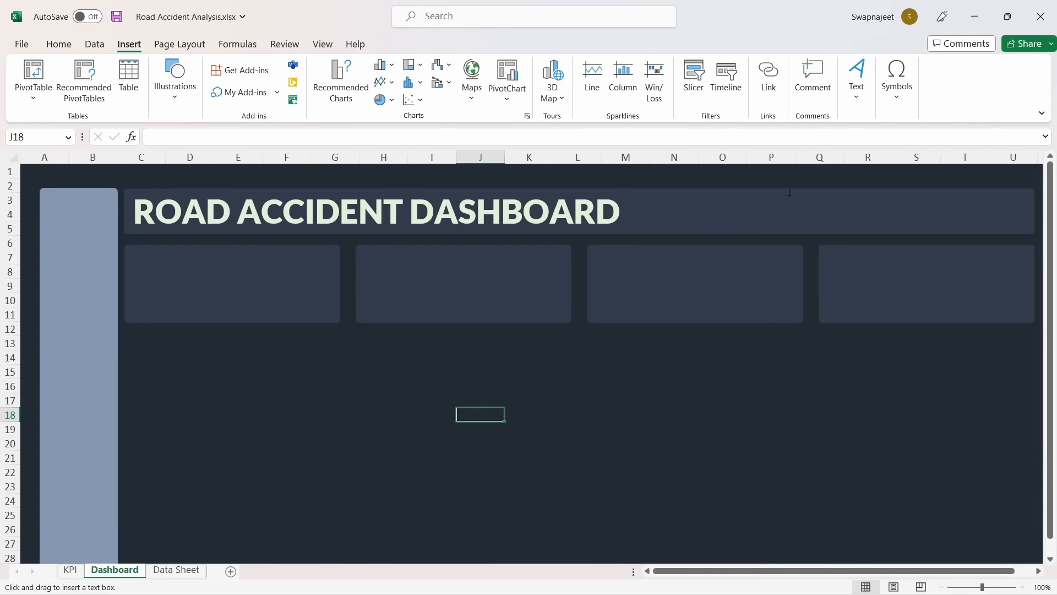
{"action": "left_click_drag", "start_coordinate": [790, 196], "coordinate": [917, 232]}
{"action": "left_click_drag", "start_coordinate": [929, 215], "coordinate": [929, 215]}
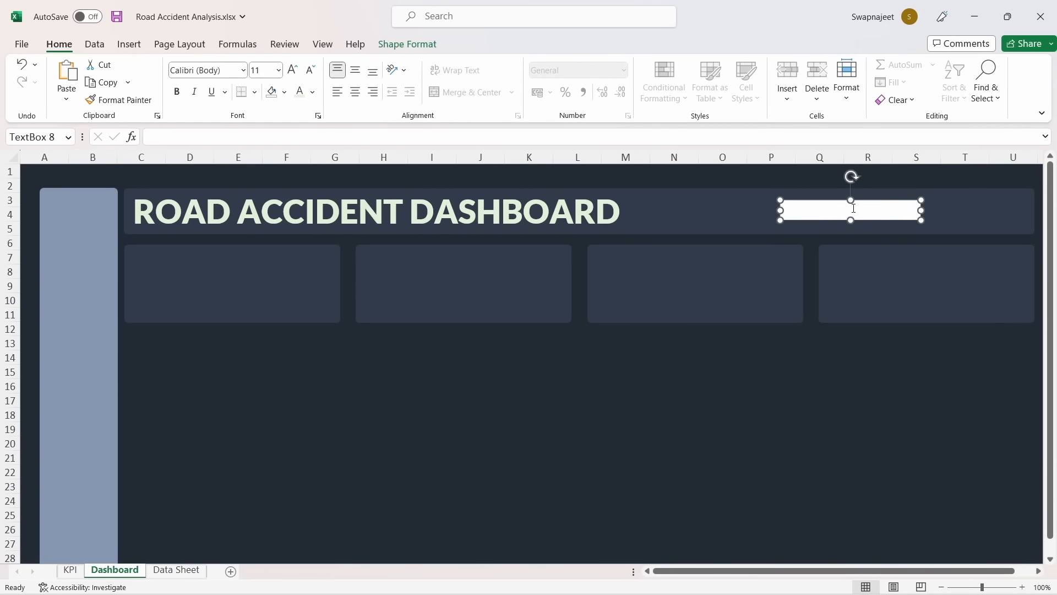
Enter the label "Total Casualties" in the new text box and narrow the box to about 3.2 cm
{"action": "type", "text": "TOA"}
{"action": "key", "text": "BackSpace"}
{"action": "key", "text": "BackSpace"}
{"action": "key", "text": "BackSpace"}
{"action": "type", "text": "Total "}
{"action": "type", "text": "Casua"}
{"action": "type", "text": "altie"}
{"action": "key", "text": "BackSpace"}
{"action": "key", "text": "BackSpace"}
{"action": "key", "text": "BackSpace"}
{"action": "key", "text": "BackSpace"}
{"action": "key", "text": "BackSpace"}
{"action": "type", "text": "lties"}
{"action": "mouse_move", "coordinate": [921, 210]}
{"action": "left_mouse_down"}
{"action": "mouse_move", "coordinate": [863, 203]}
{"action": "mouse_move", "coordinate": [908, 203]}
{"action": "left_mouse_up"}
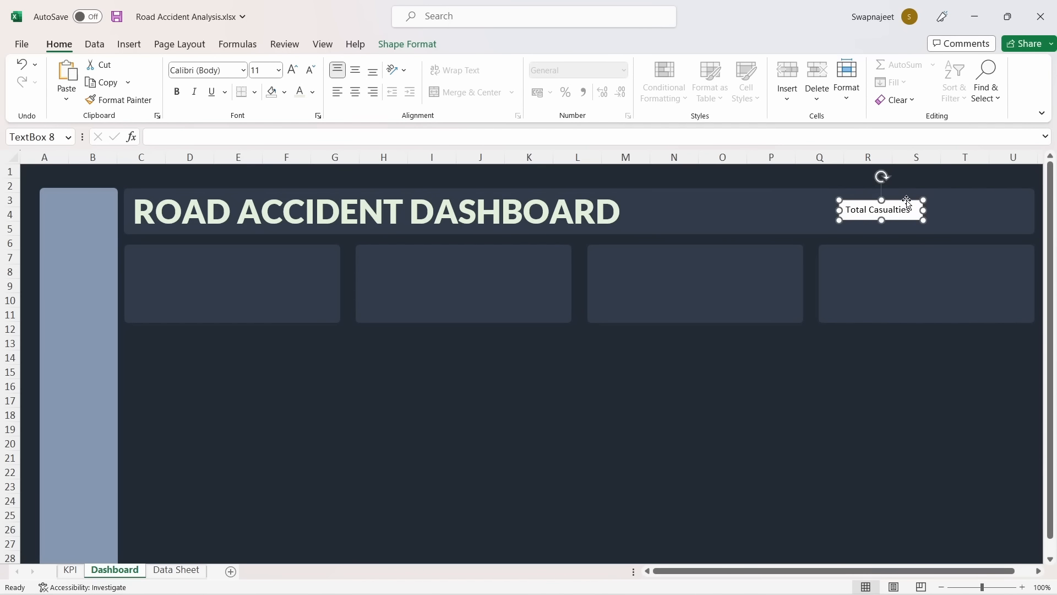
Center the Total Casualties label horizontally and vertically, and remove its text box's outline and fill
{"action": "left_click", "coordinate": [355, 92]}
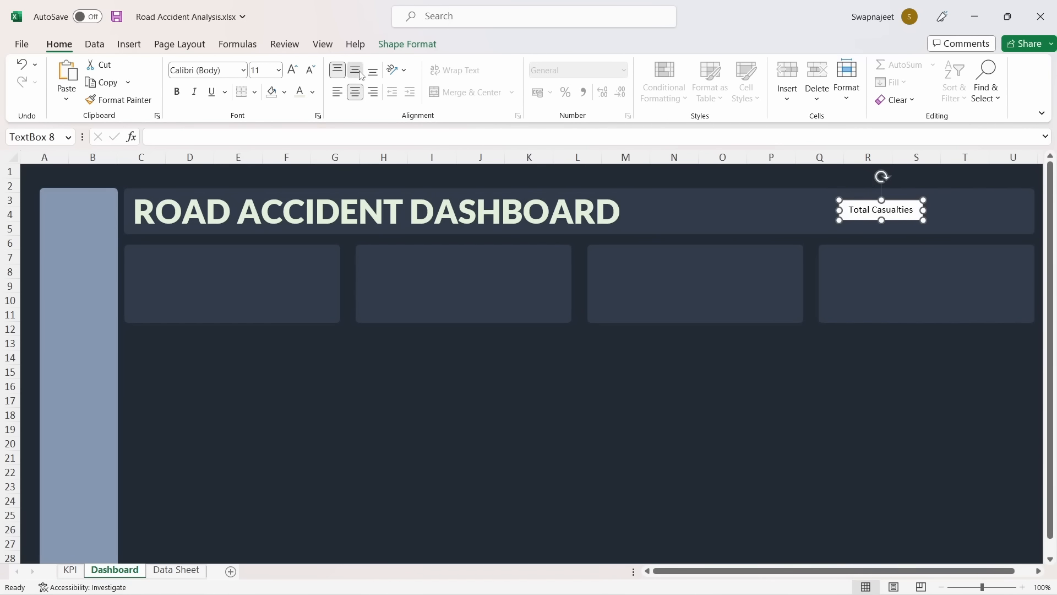
{"action": "left_click", "coordinate": [362, 75]}
{"action": "left_click", "coordinate": [407, 44]}
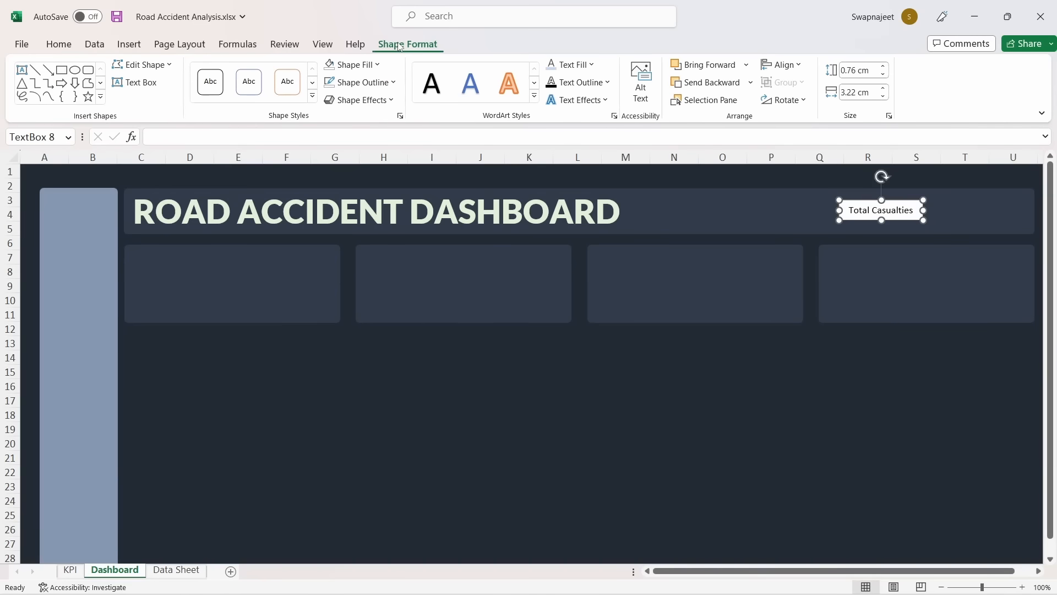
{"action": "left_click", "coordinate": [359, 82]}
{"action": "left_click", "coordinate": [357, 292]}
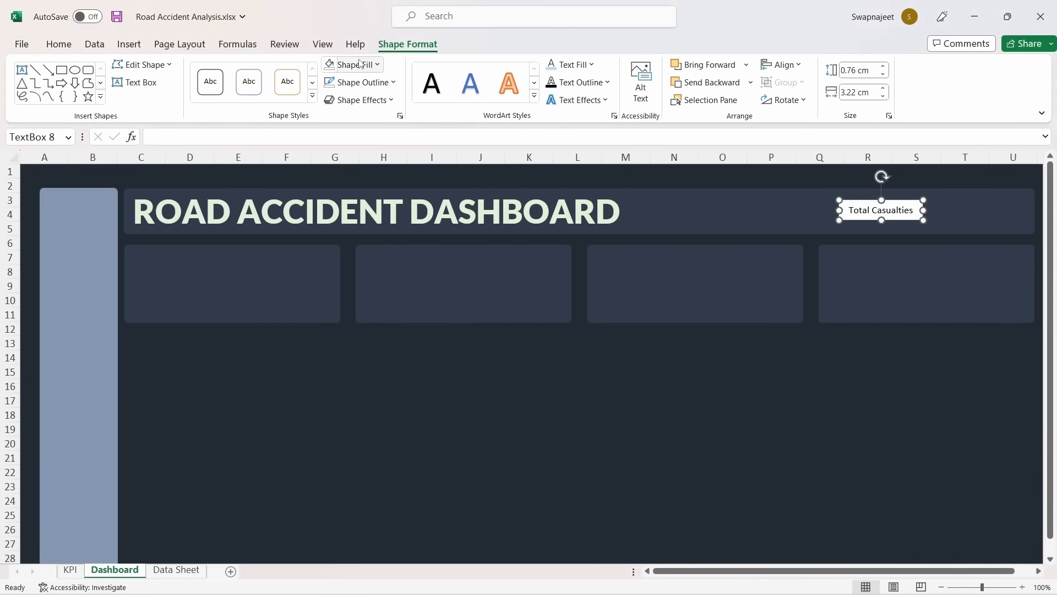
{"action": "left_click", "coordinate": [353, 64]}
{"action": "left_click", "coordinate": [359, 275]}
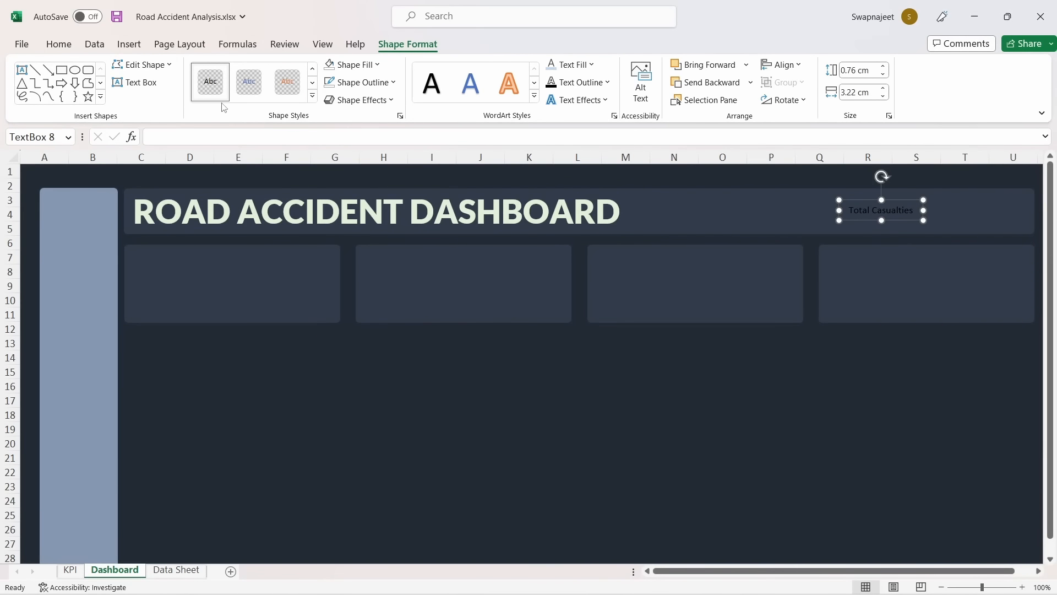
Set the Total Casualties label's font to Lato Black and its font colour to the lightest blue theme shade
{"action": "left_click", "coordinate": [122, 47]}
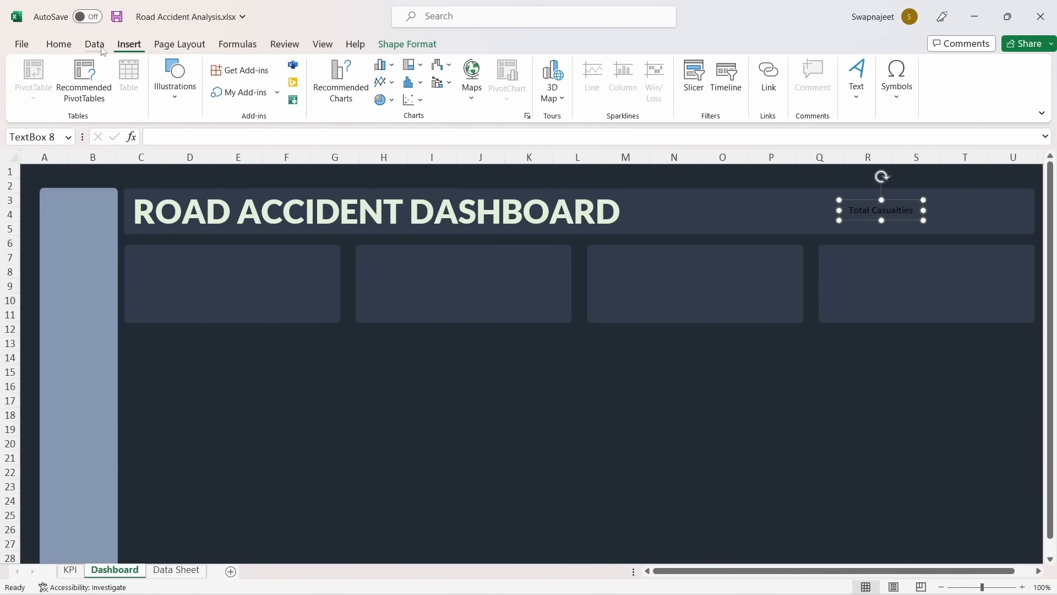
{"action": "left_click", "coordinate": [58, 45]}
{"action": "left_click", "coordinate": [228, 72]}
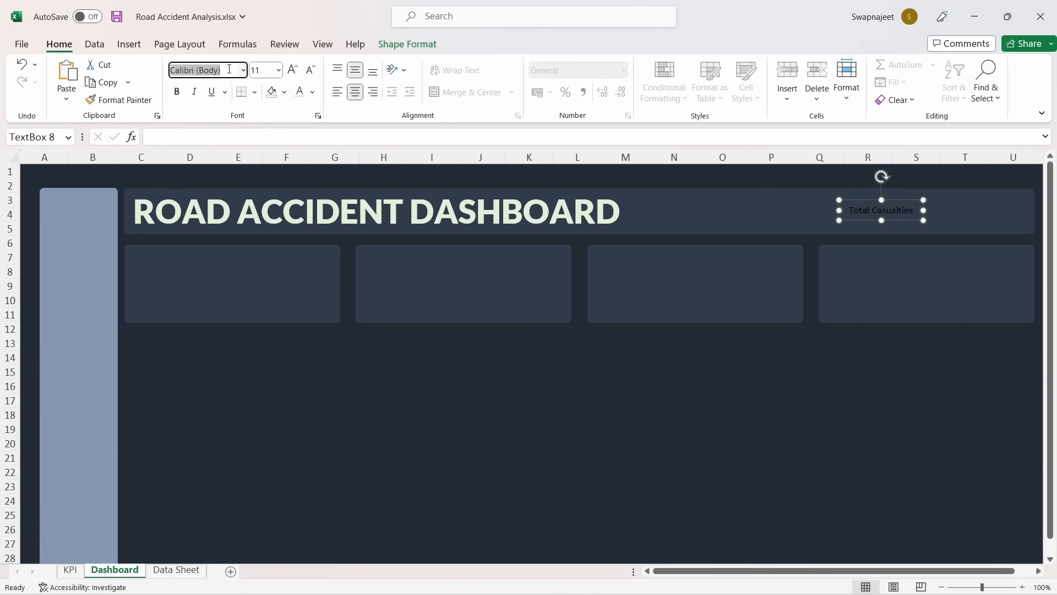
{"action": "type", "text": "Lato Black"}
{"action": "key", "text": "Return"}
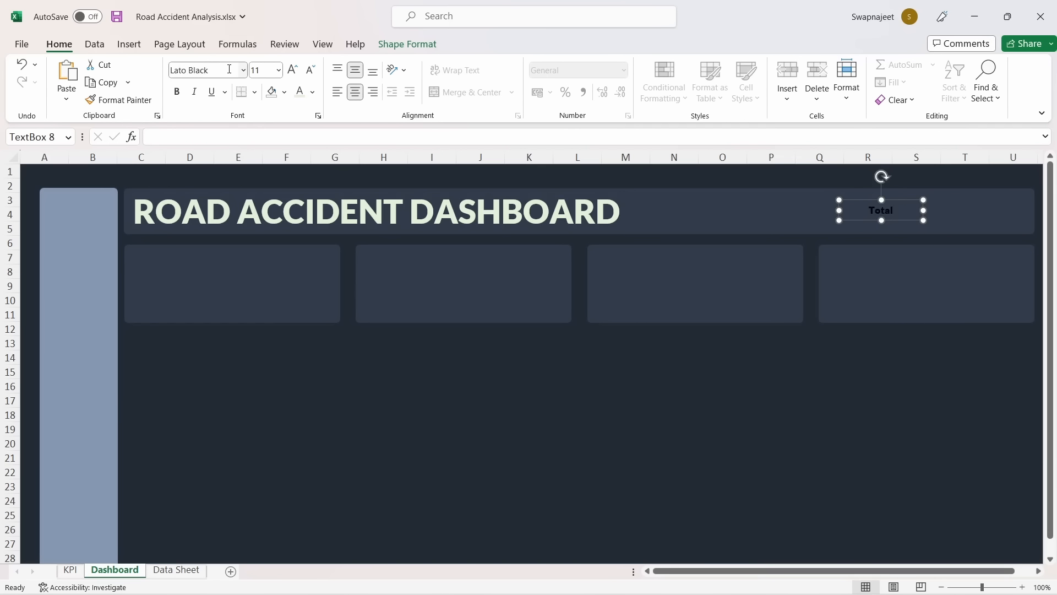
{"action": "left_click", "coordinate": [312, 92]}
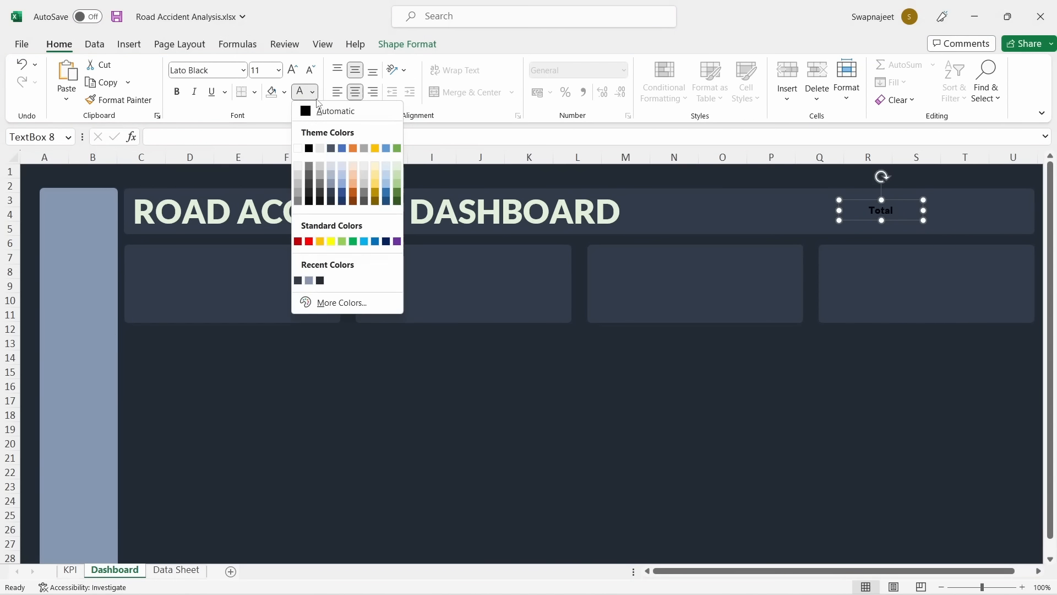
{"action": "left_click", "coordinate": [386, 166]}
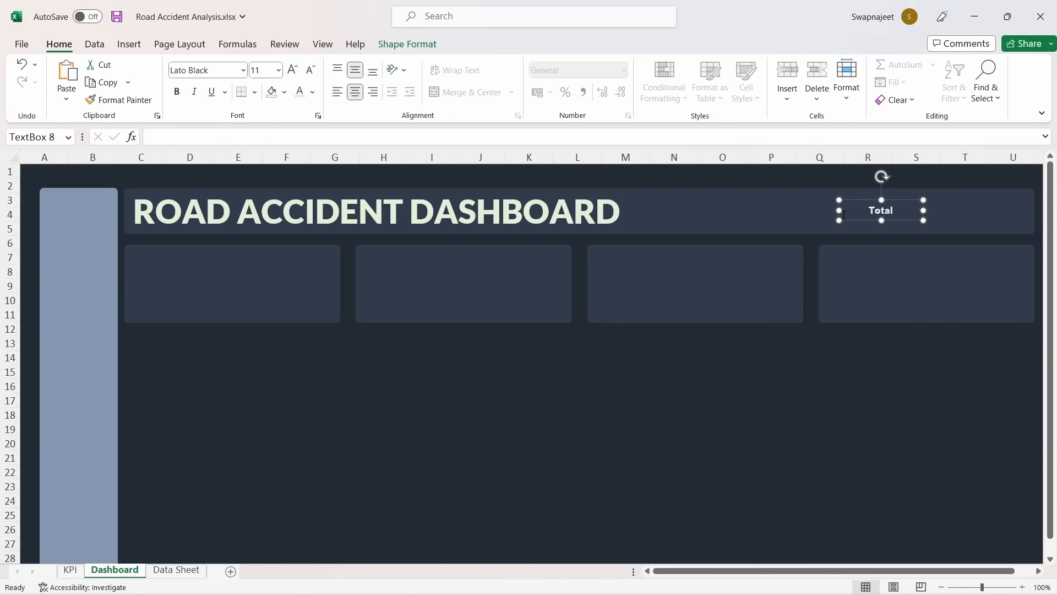
Widen the Total Casualties text box so the label fits on one line and set its font size to 15
{"action": "left_click_drag", "start_coordinate": [839, 210], "coordinate": [810, 210]}
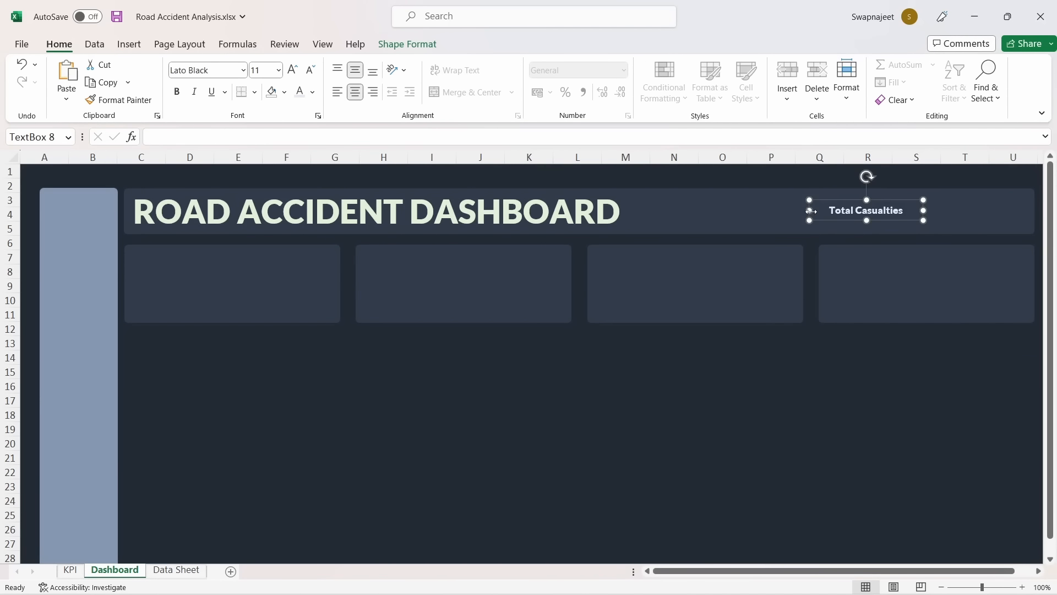
{"action": "left_click", "coordinate": [265, 71]}
{"action": "left_click", "coordinate": [265, 71]}
{"action": "key", "text": "Return"}
Duplicate the Total Casualties text box, place the copy directly to the label's right and clear the copy's text
{"action": "left_click_drag", "start_coordinate": [810, 209], "coordinate": [953, 201]}
{"action": "key", "text": "ctrl+d"}
{"action": "triple_click", "coordinate": [968, 212]}
{"action": "key", "text": "Delete"}
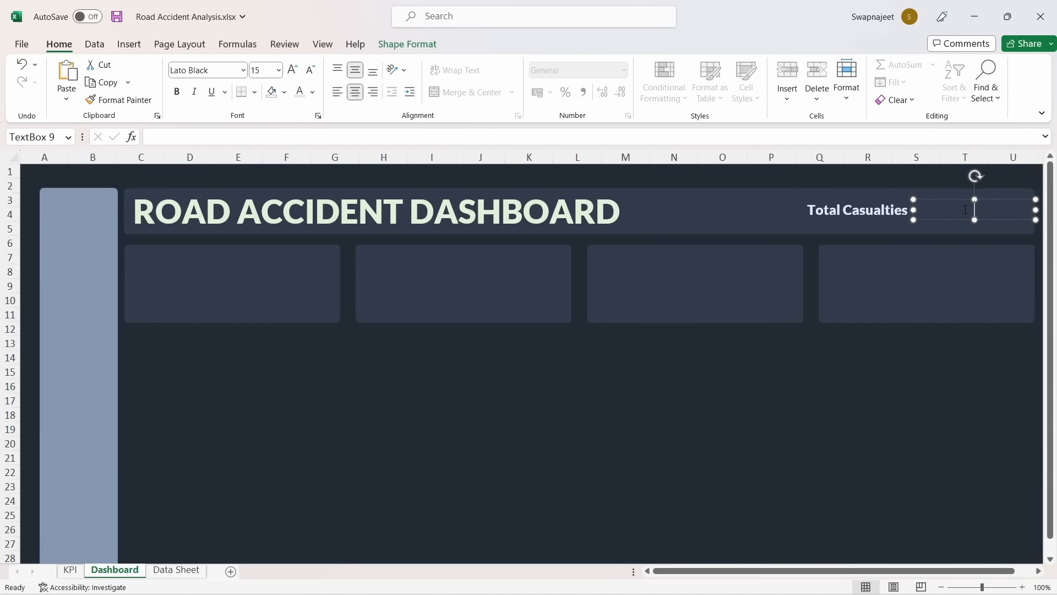
Try to link the empty header text box directly to the casualties pivot total in cell A4 of the KPI sheet
{"action": "left_click", "coordinate": [995, 445]}
{"action": "left_click", "coordinate": [964, 207]}
{"action": "left_click", "coordinate": [948, 209]}
{"action": "left_click", "coordinate": [960, 199]}
{"action": "left_click", "coordinate": [161, 136]}
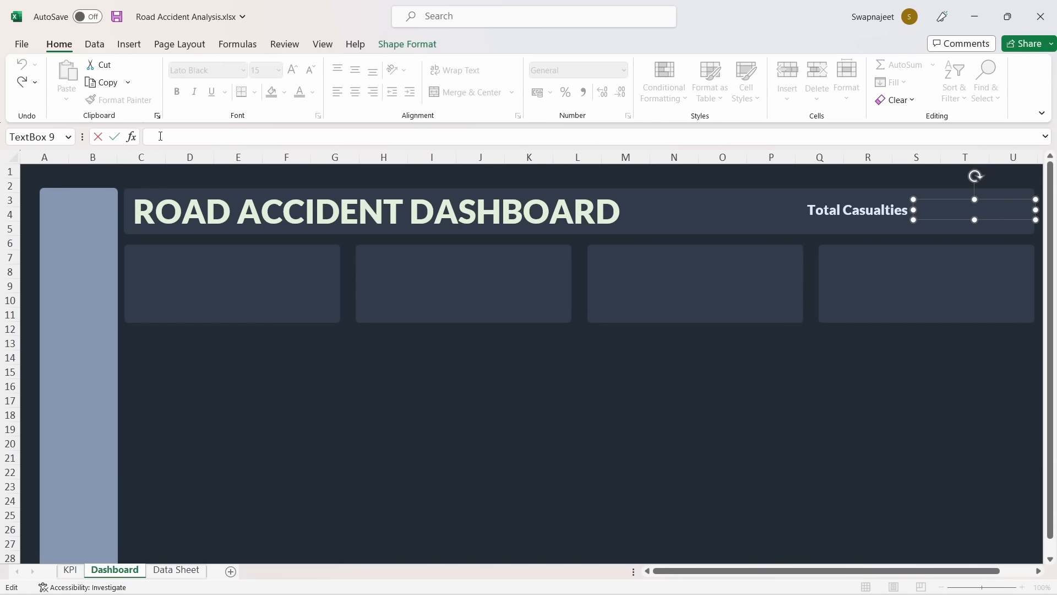
{"action": "type", "text": "="}
{"action": "left_click", "coordinate": [70, 570]}
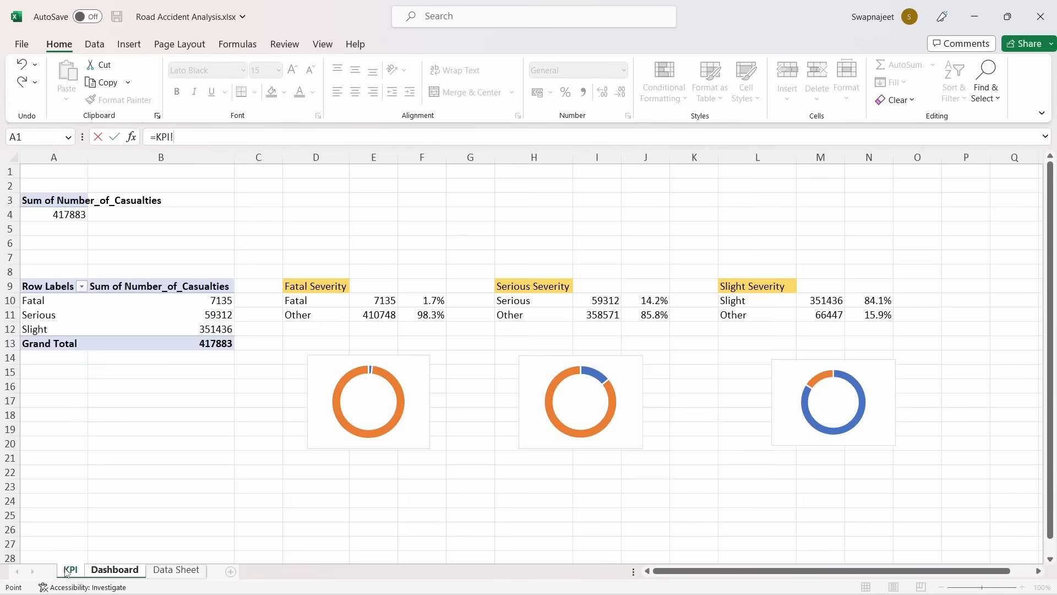
{"action": "left_click", "coordinate": [68, 215]}
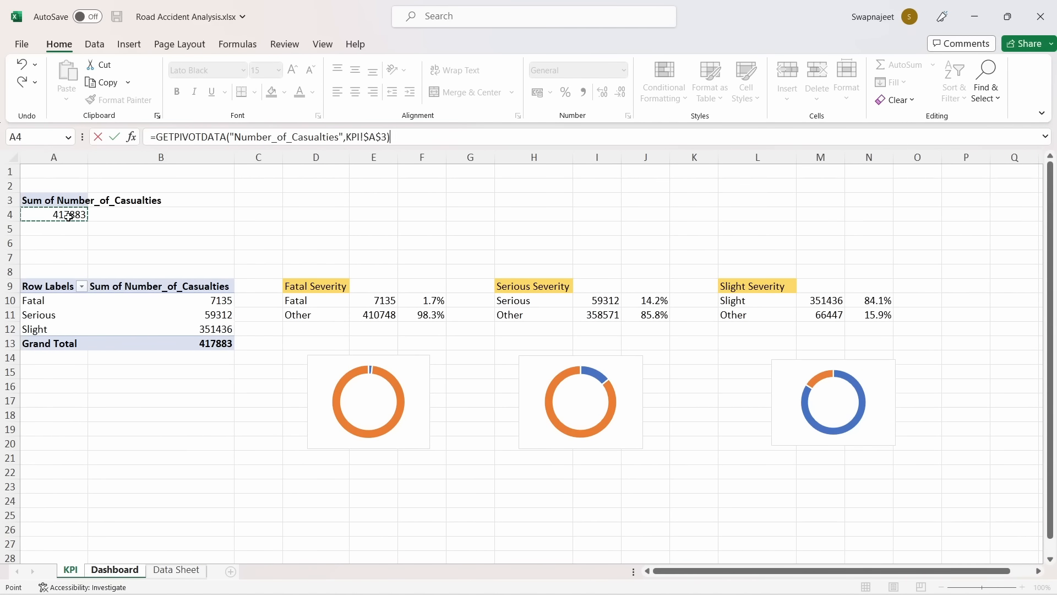
{"action": "key", "text": "Return"}
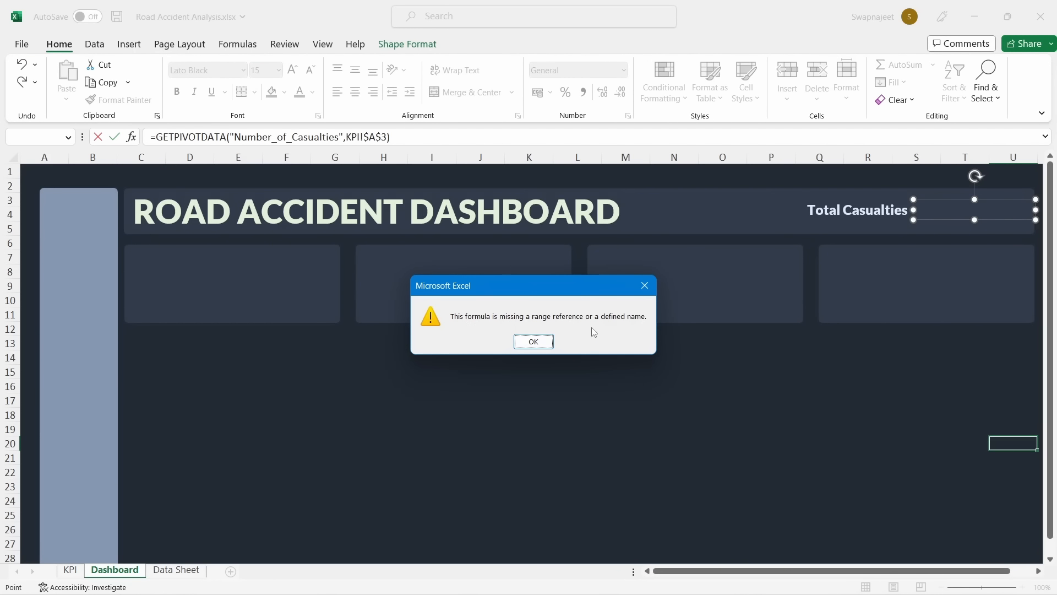
{"action": "left_click", "coordinate": [646, 291]}
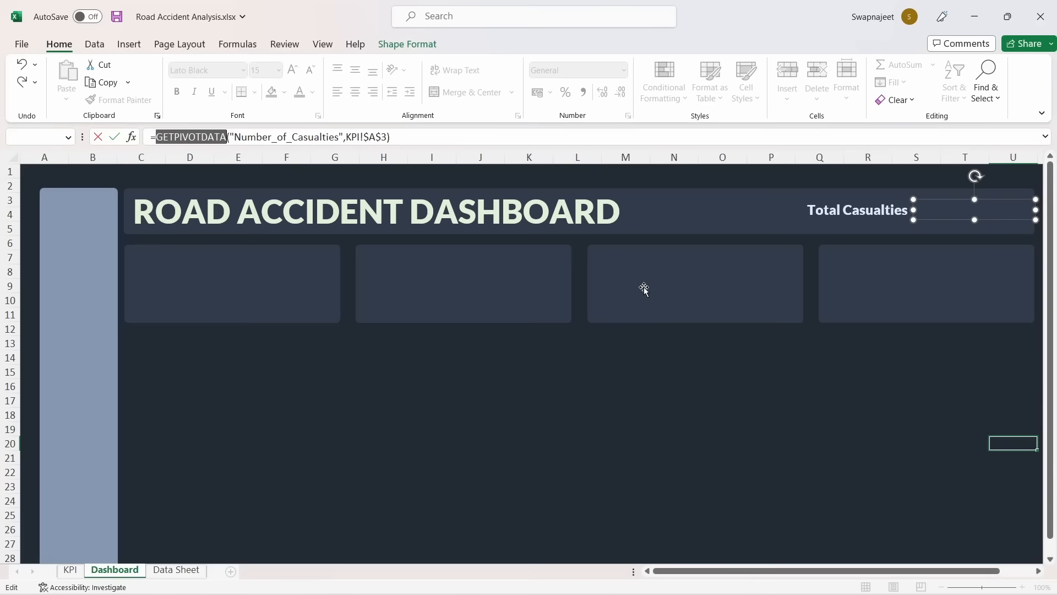
{"action": "left_click", "coordinate": [329, 408]}
{"action": "key", "text": "Escape"}
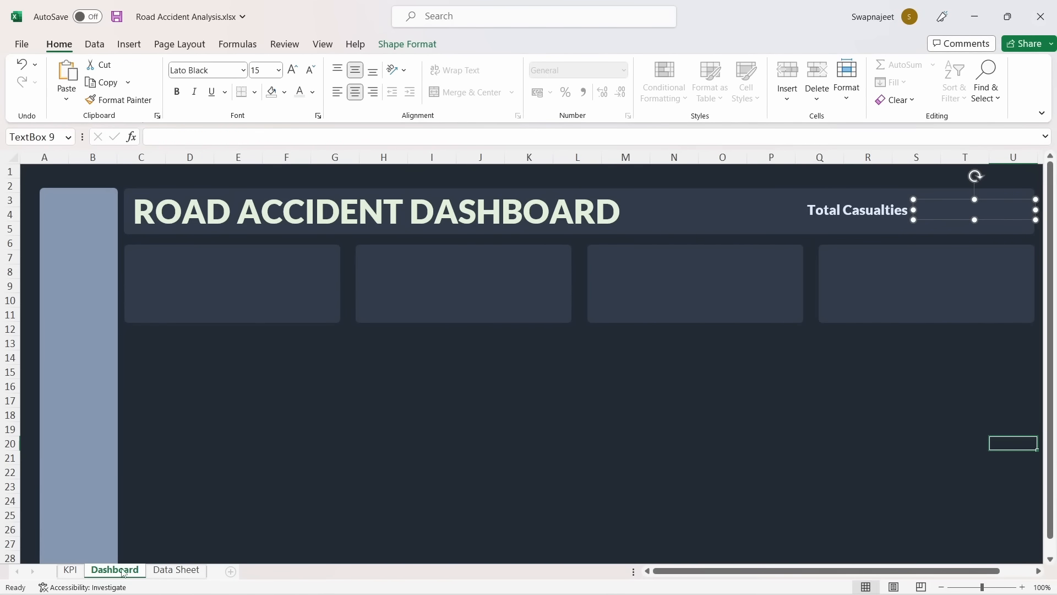
Widen column A of the KPI sheet to fit the Sum of Number_of_Casualties heading
{"action": "left_click", "coordinate": [71, 570]}
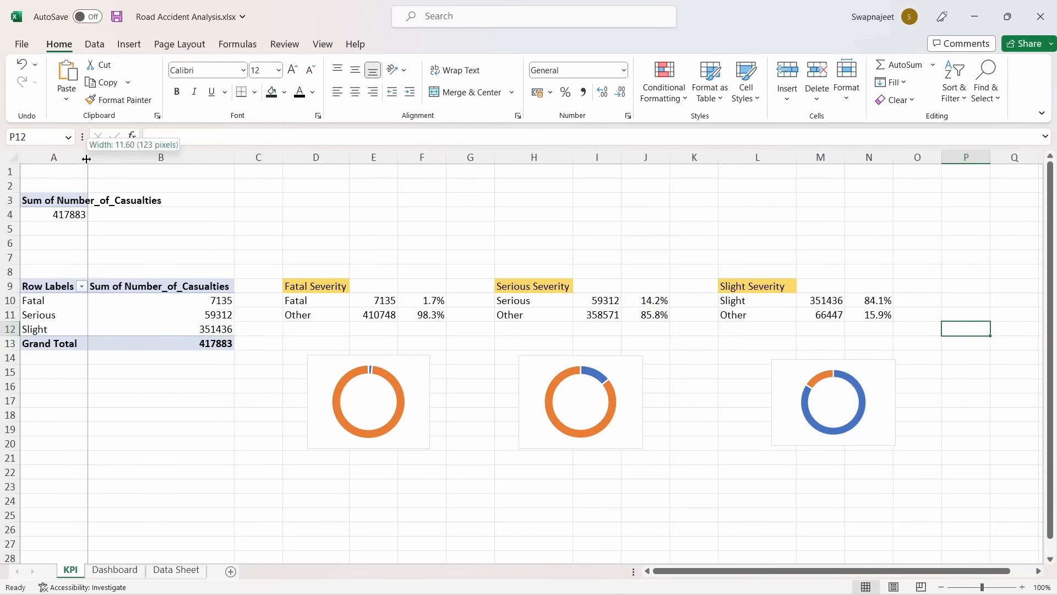
{"action": "left_click", "coordinate": [175, 569]}
{"action": "left_click", "coordinate": [115, 570]}
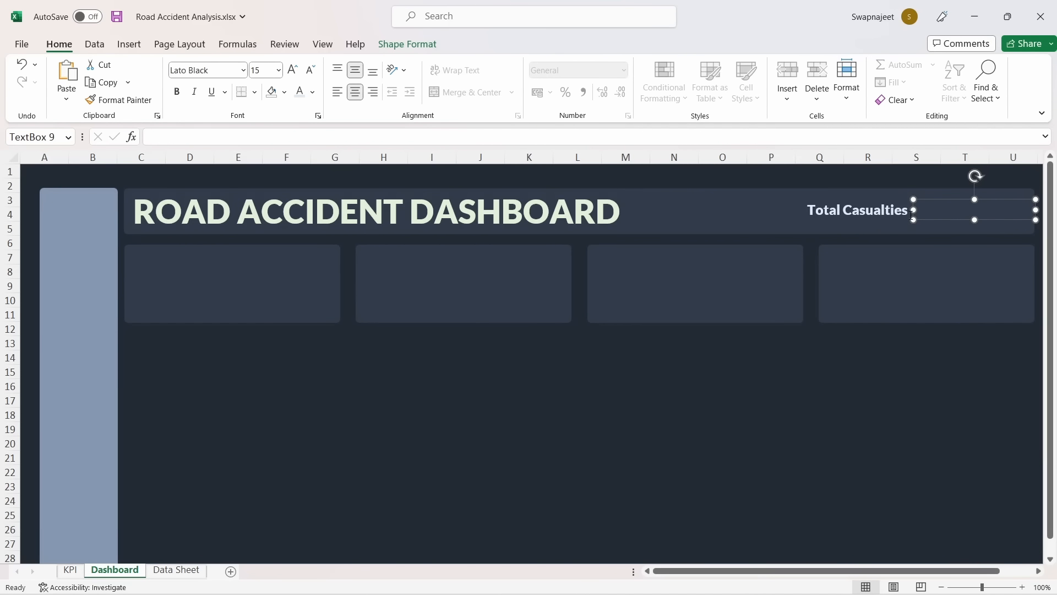
{"action": "left_click", "coordinate": [77, 574]}
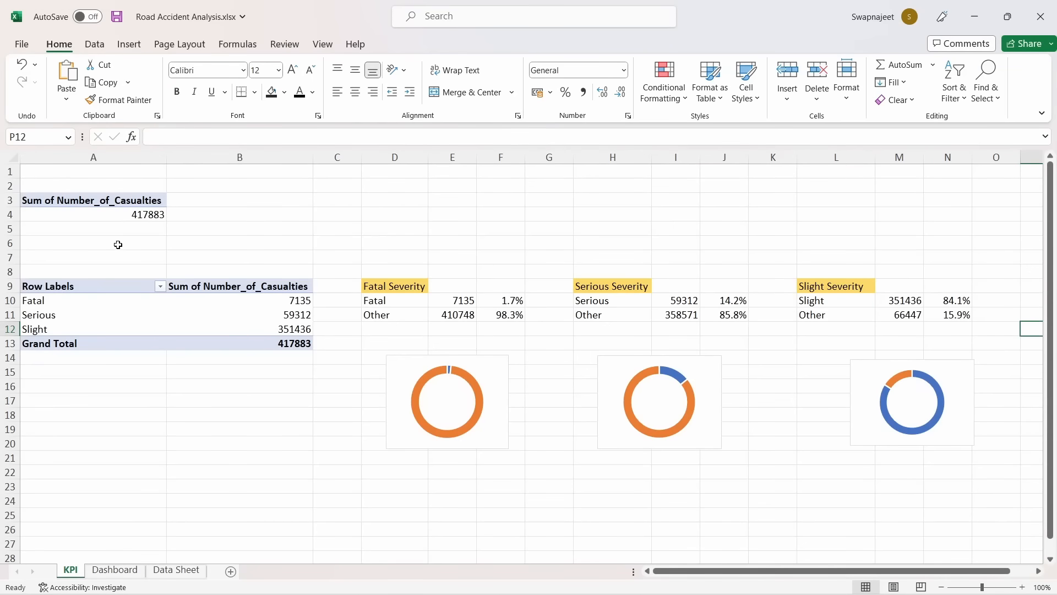
Enter =GETPIVOTDATA("Number_of_Casualties",$A$3) in cell B4 of the KPI sheet by referencing the pivot total in A4
{"action": "mouse_move", "coordinate": [144, 215]}
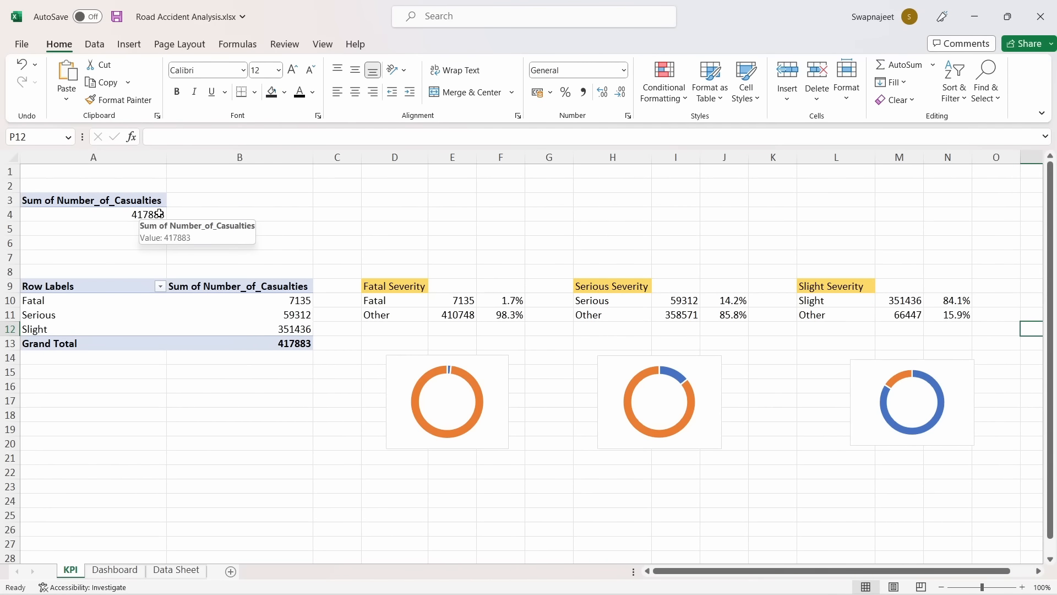
{"action": "left_click", "coordinate": [144, 215]}
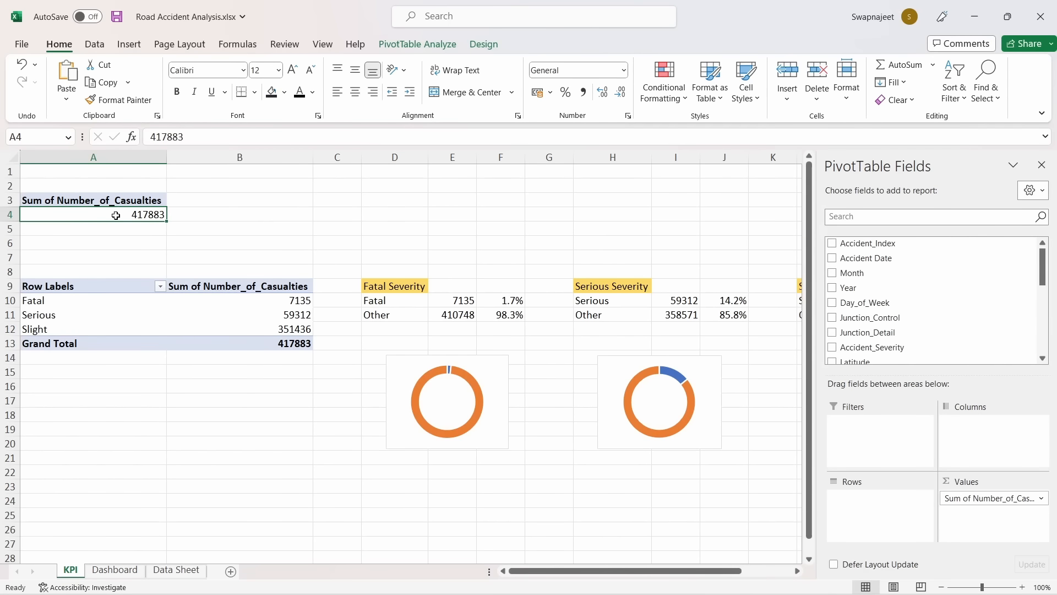
{"action": "mouse_move", "coordinate": [120, 214]}
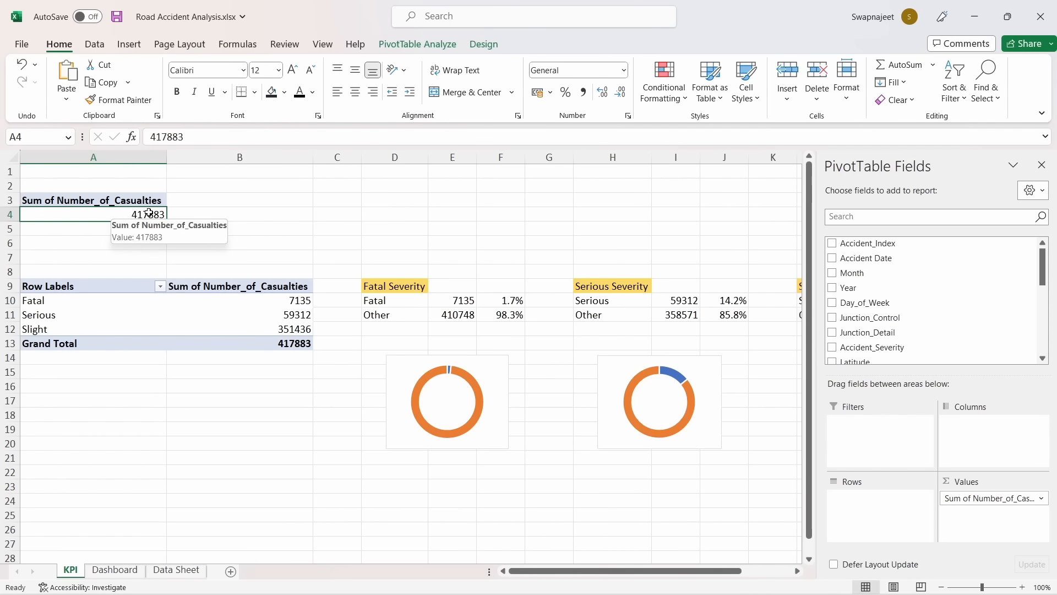
{"action": "left_click", "coordinate": [208, 215]}
{"action": "type", "text": "="}
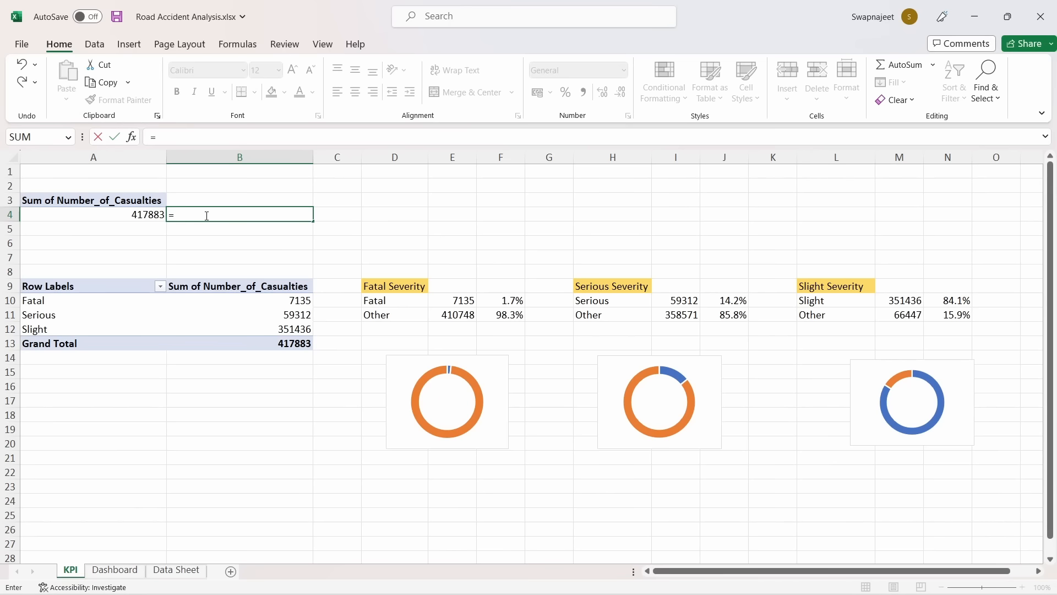
{"action": "left_click", "coordinate": [149, 217]}
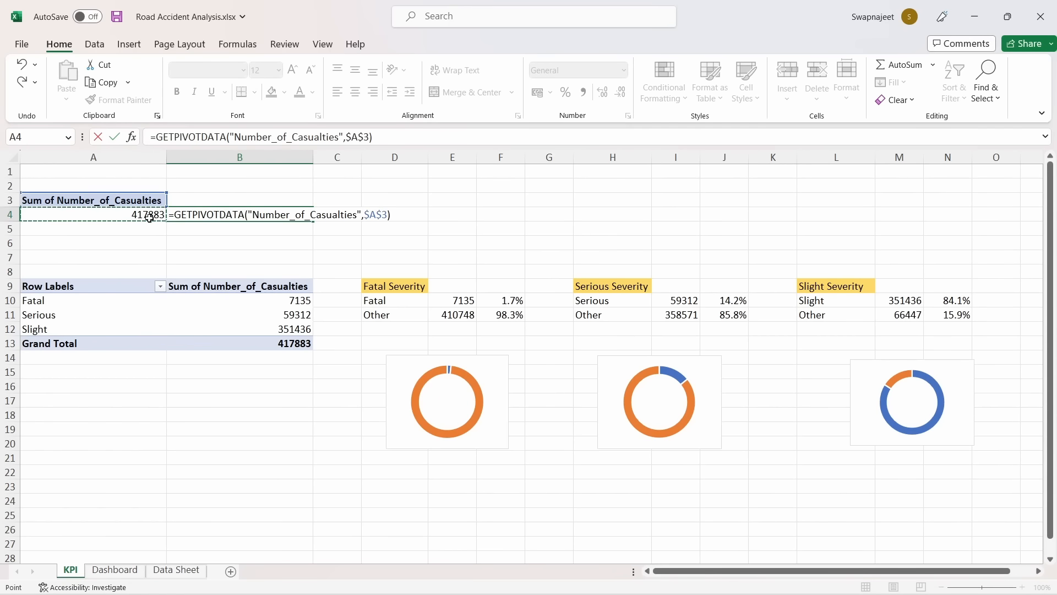
{"action": "key", "text": "Return"}
{"action": "left_click", "coordinate": [333, 217]}
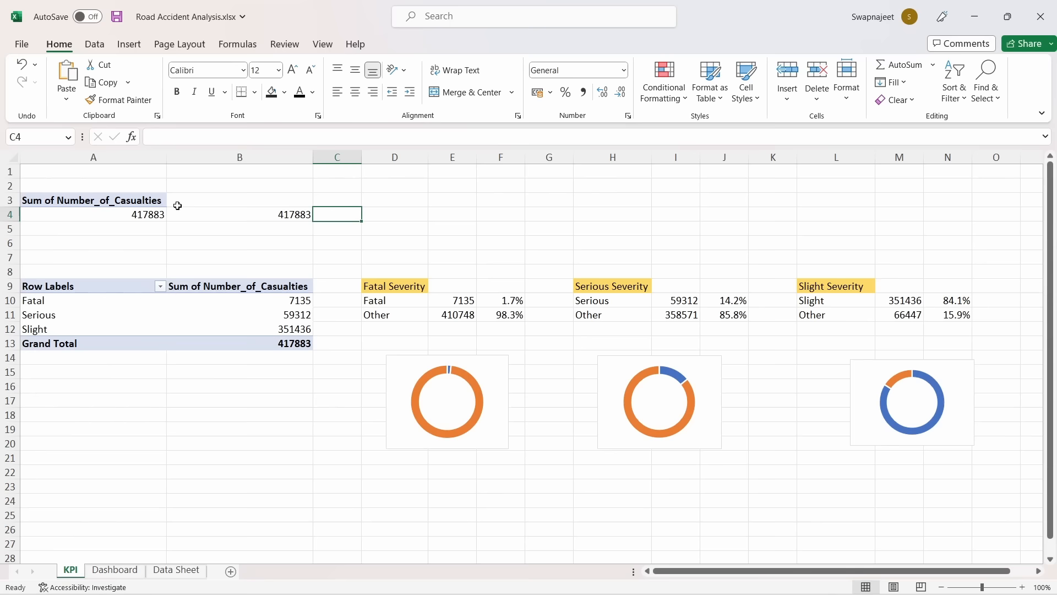
{"action": "left_click", "coordinate": [303, 218]}
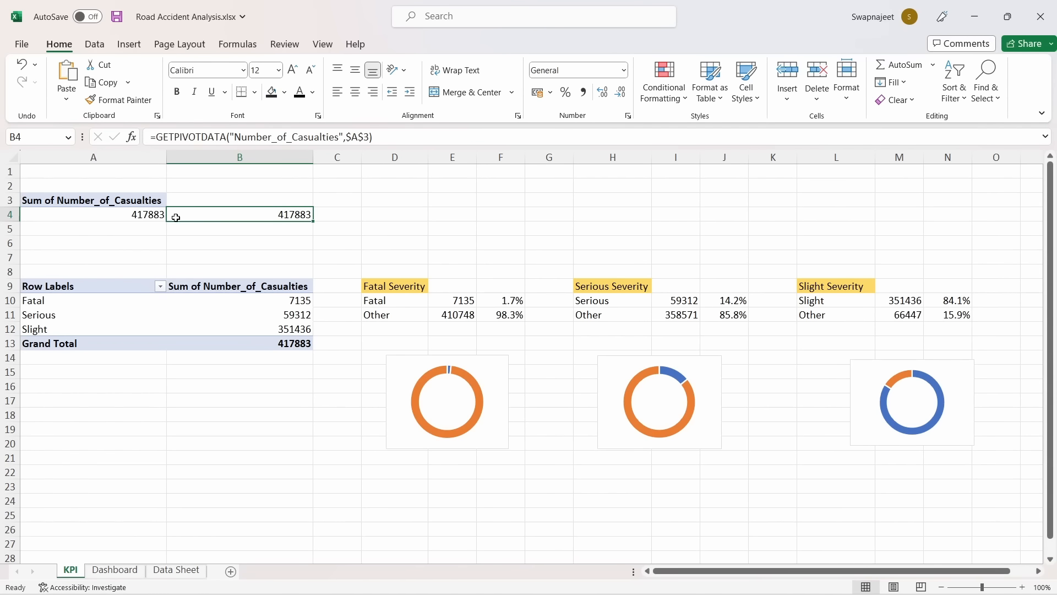
Link the empty header text box beside Total Casualties on the Dashboard sheet to the KPI sheet with =KPI!B4
{"action": "left_click", "coordinate": [115, 570]}
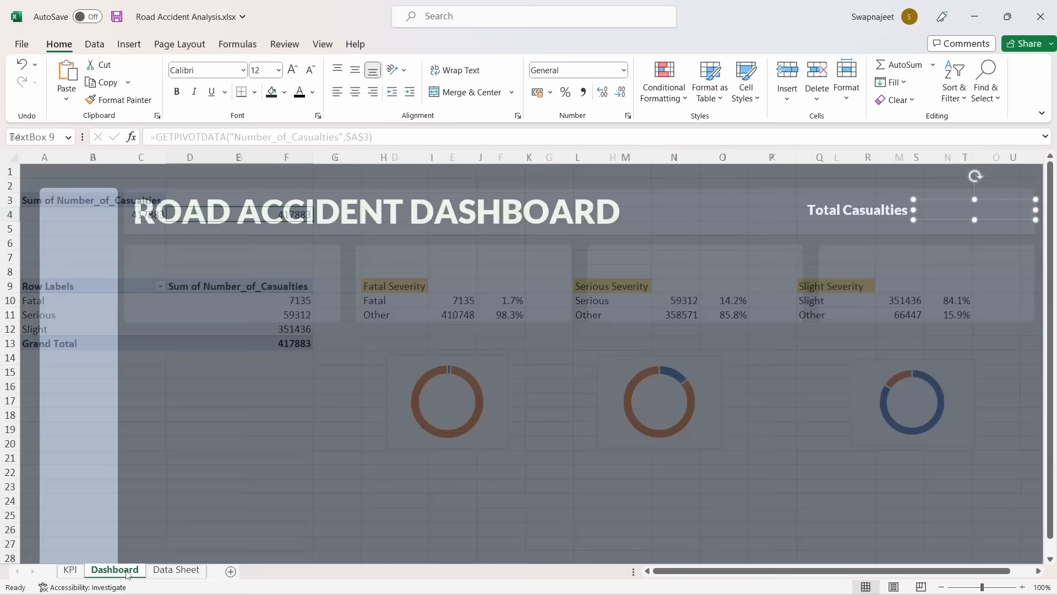
{"action": "left_click", "coordinate": [197, 132]}
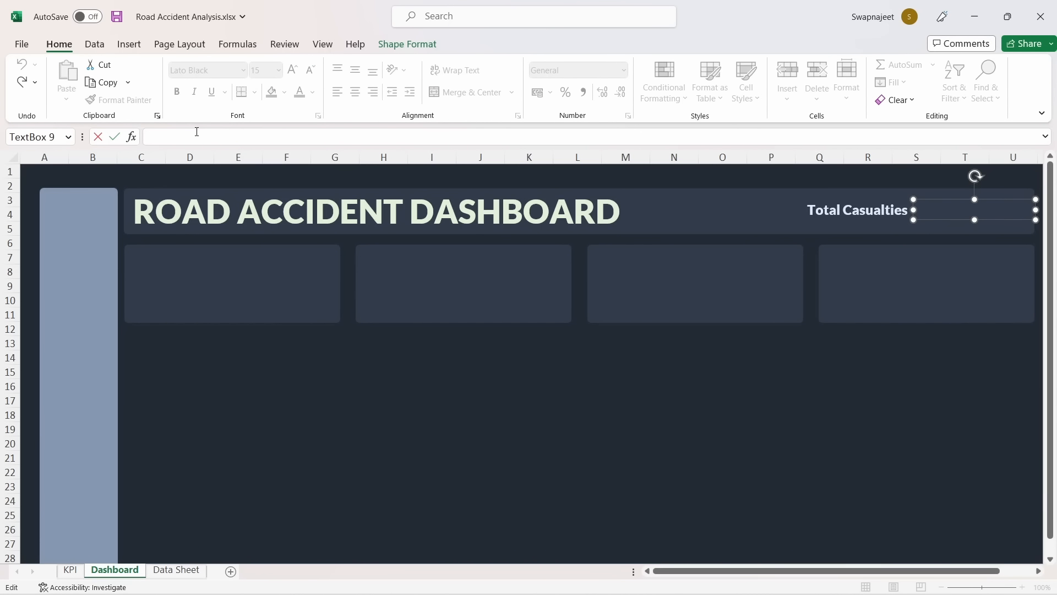
{"action": "type", "text": "="}
{"action": "left_click", "coordinate": [70, 569]}
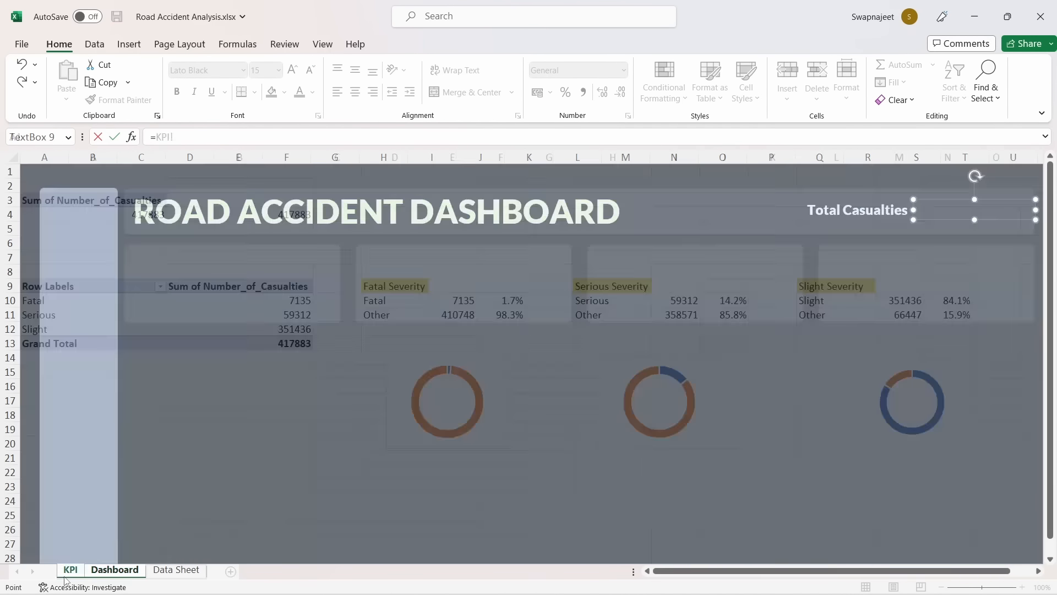
{"action": "left_click", "coordinate": [273, 214]}
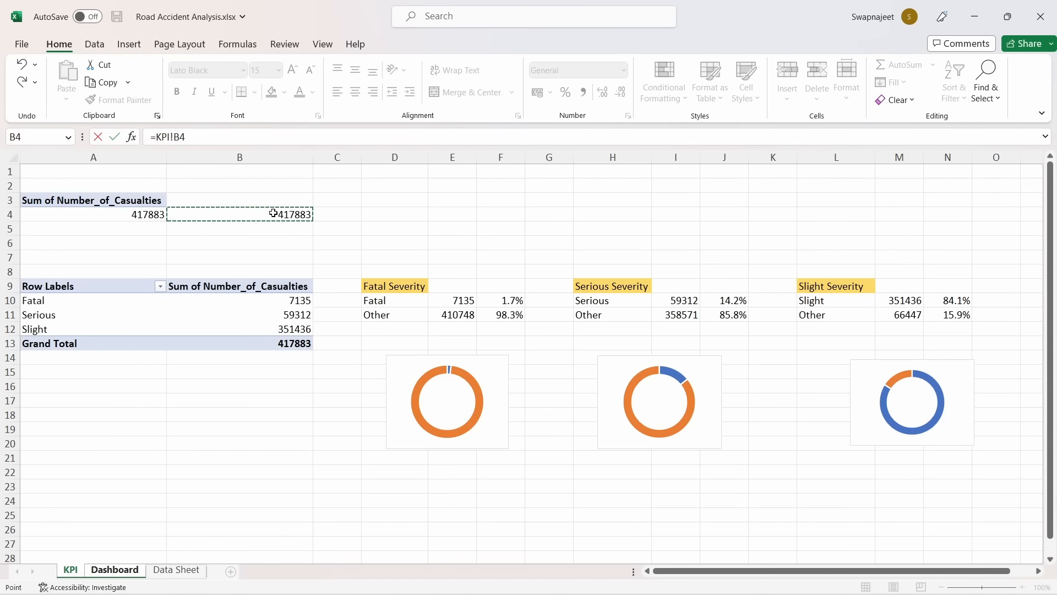
{"action": "key", "text": "Return"}
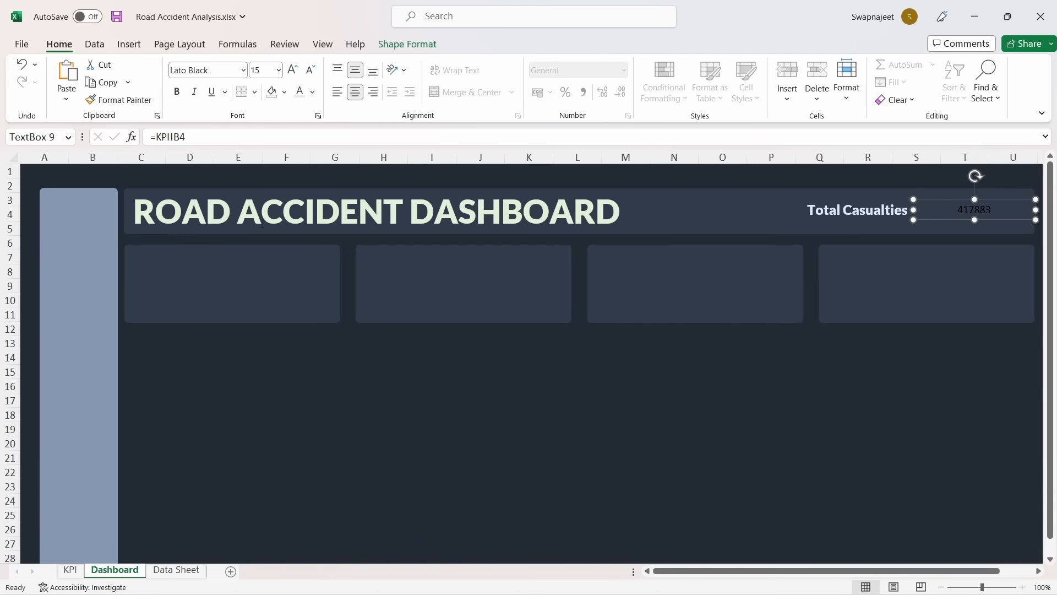
Format the linked casualties figure in the header as Lato Black, size 24, in a light gold font colour
{"action": "left_click", "coordinate": [824, 401]}
{"action": "left_click", "coordinate": [949, 205]}
{"action": "left_click", "coordinate": [218, 67]}
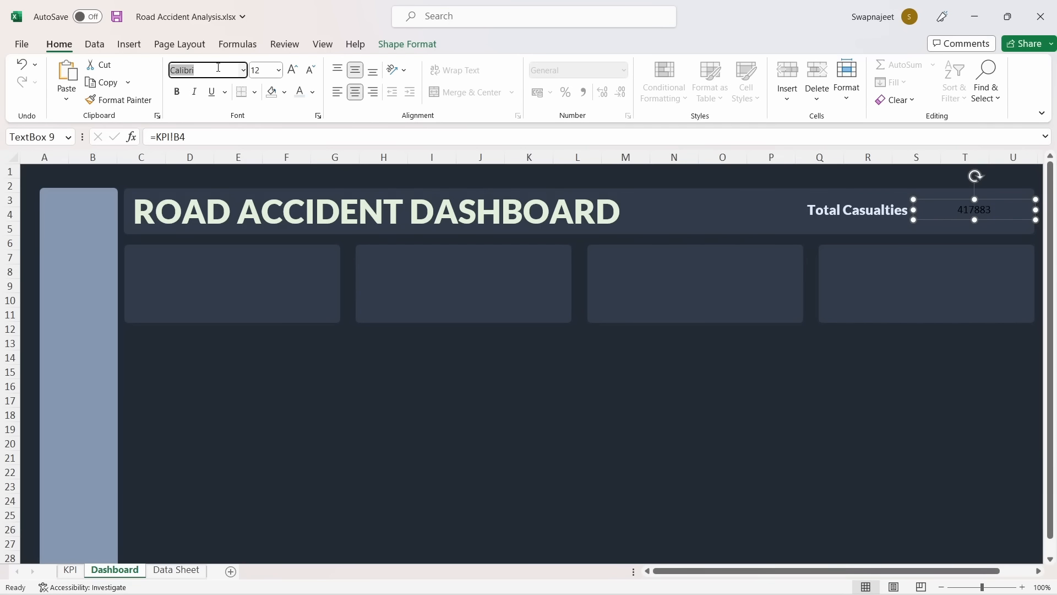
{"action": "type", "text": "T"}
{"action": "type", "text": "Lato Black"}
{"action": "key", "text": "Tab"}
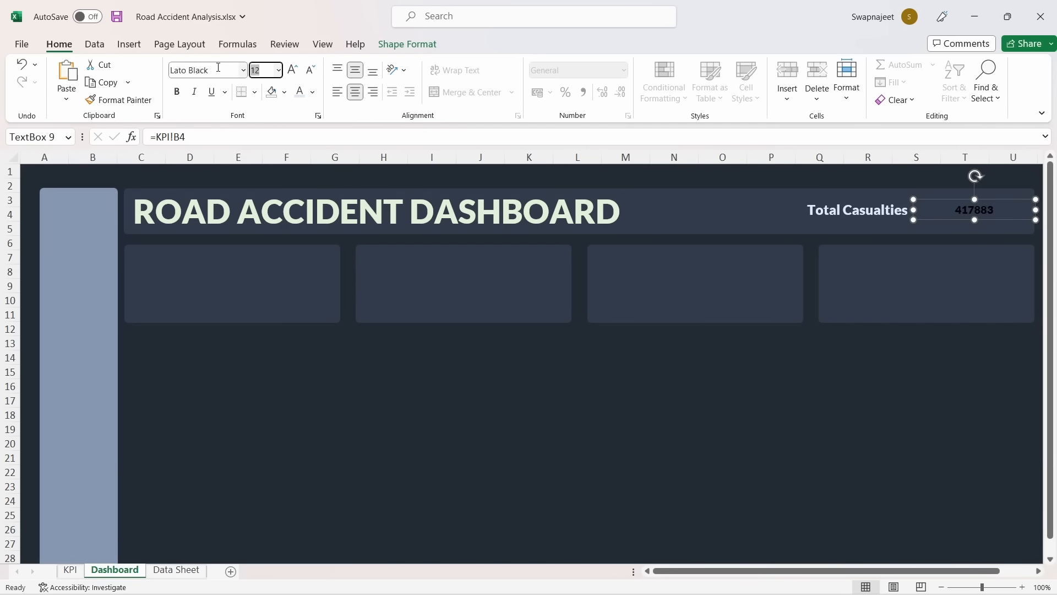
{"action": "left_click", "coordinate": [313, 93]}
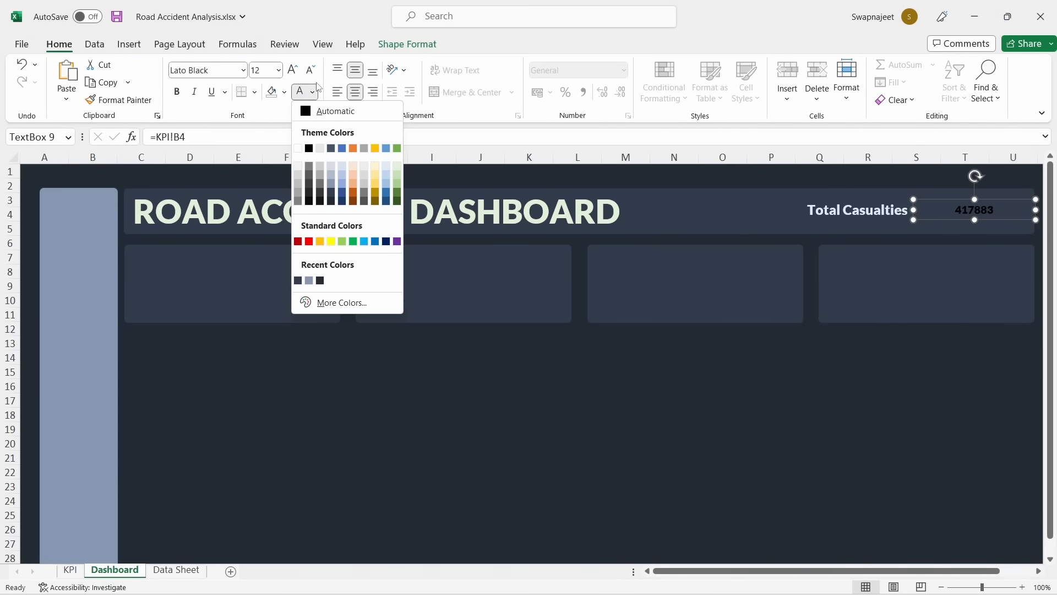
{"action": "left_click", "coordinate": [379, 178]}
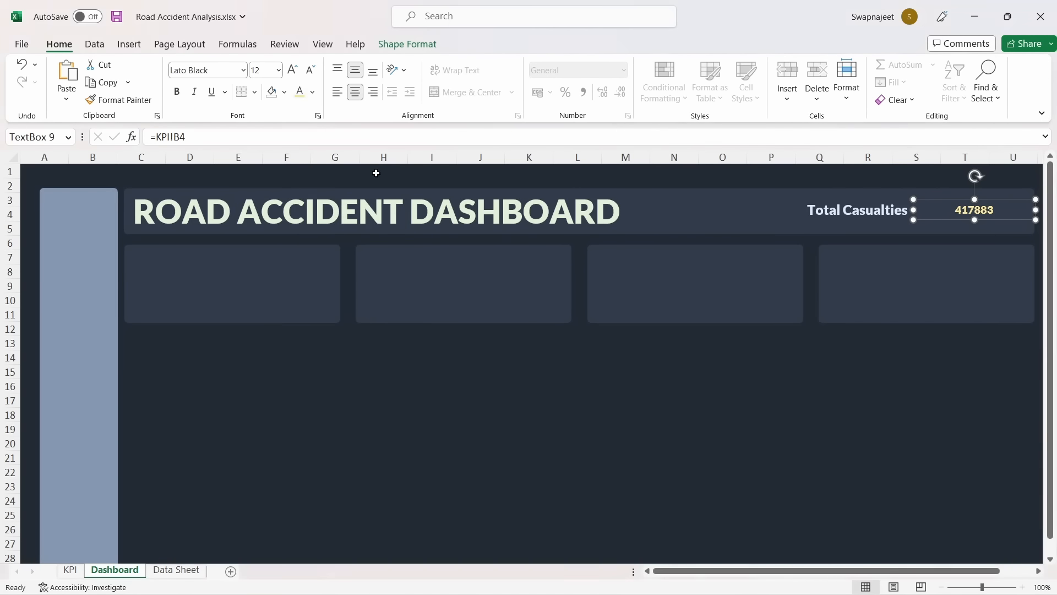
{"action": "left_click", "coordinate": [279, 70]}
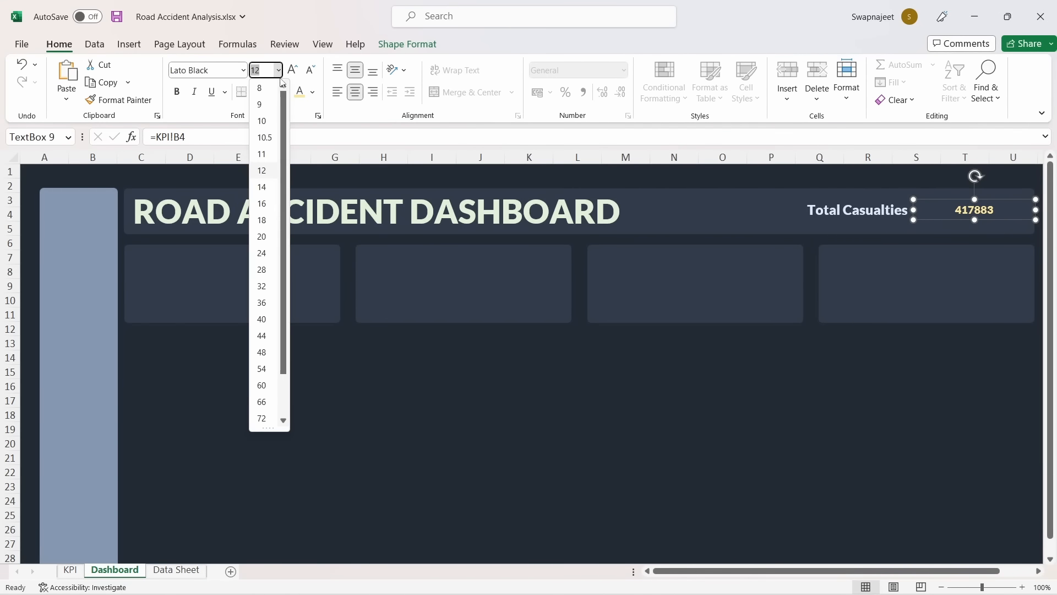
{"action": "left_click", "coordinate": [262, 254]}
{"action": "left_click", "coordinate": [869, 397]}
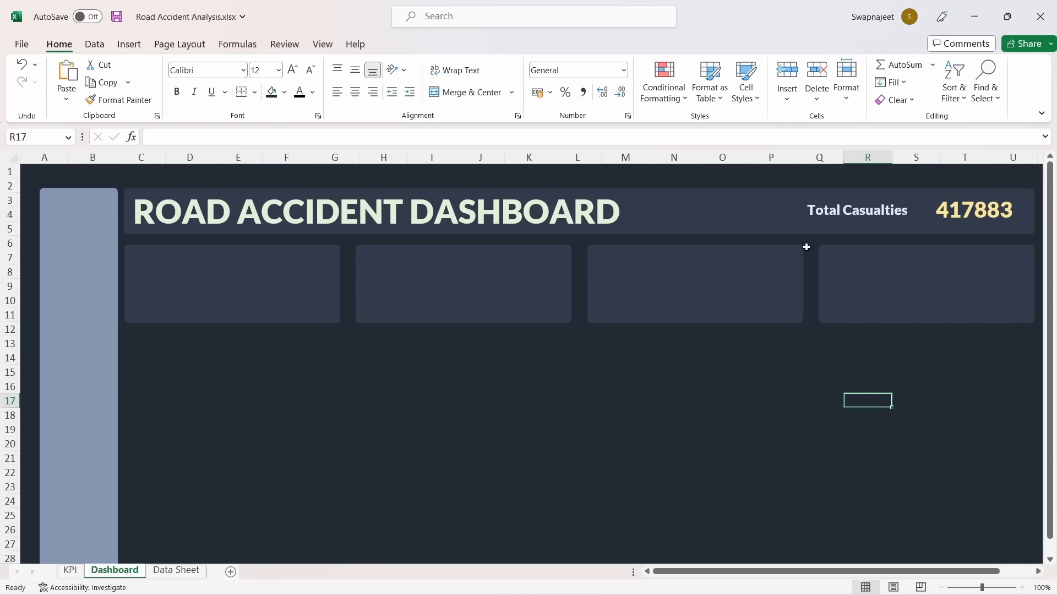
Move the Total Casualties label slightly right so it sits closer to its figure in the header
{"action": "left_click", "coordinate": [903, 224]}
{"action": "left_click", "coordinate": [901, 210]}
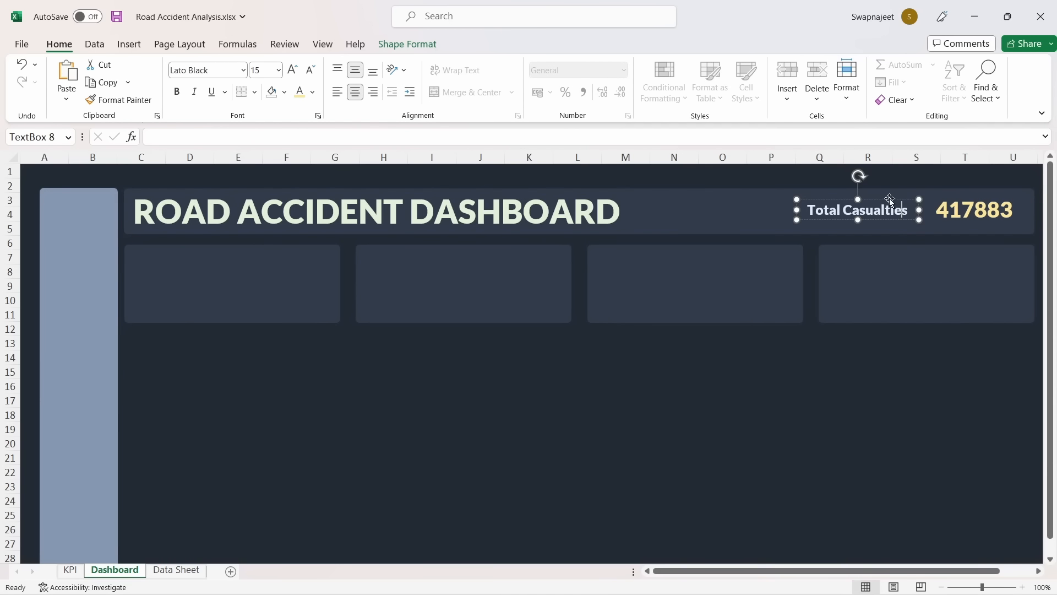
{"action": "left_click_drag", "start_coordinate": [890, 198], "coordinate": [905, 200]}
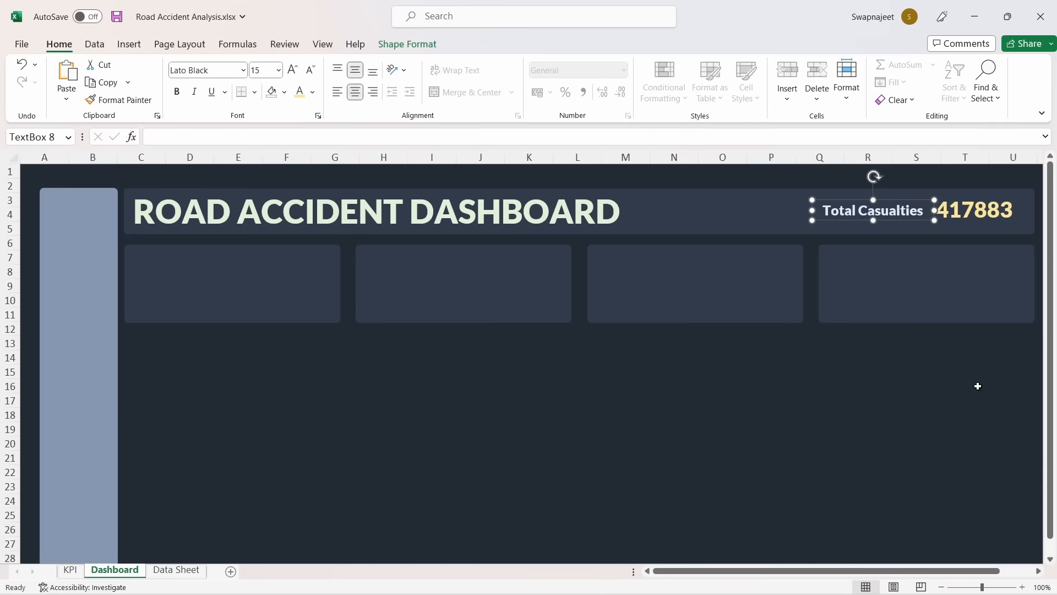
{"action": "left_click", "coordinate": [894, 464]}
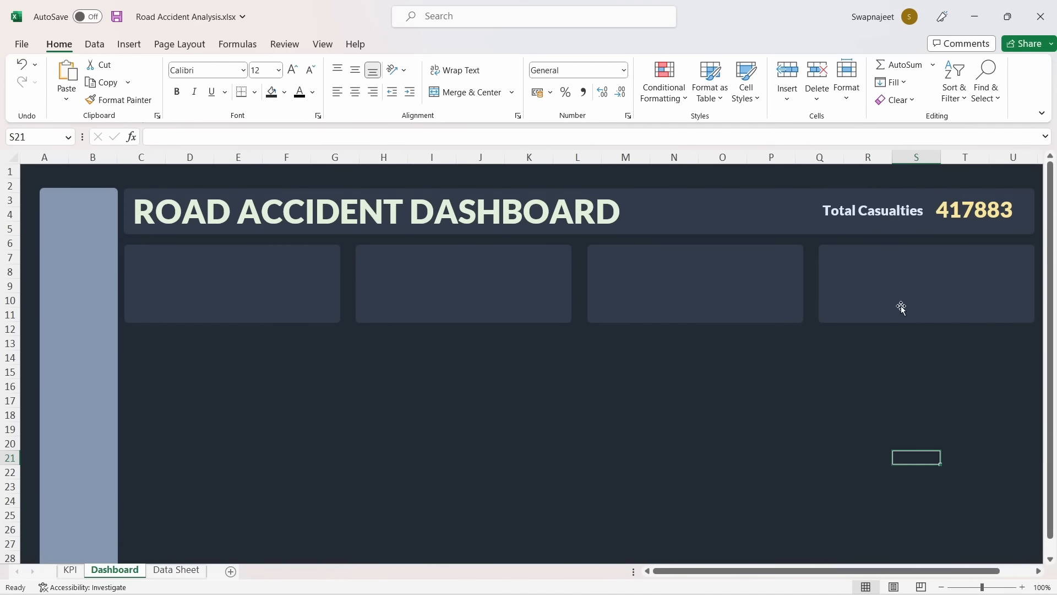
Insert an Accident Date timeline for the Accident_Severity pivot table on the KPI sheet and place it below the pivot
{"action": "scroll", "coordinate": [262, 423], "scroll_direction": "down", "scroll_amount": 2}
{"action": "scroll", "coordinate": [262, 423], "scroll_direction": "up", "scroll_amount": 2}
{"action": "left_click", "coordinate": [70, 570]}
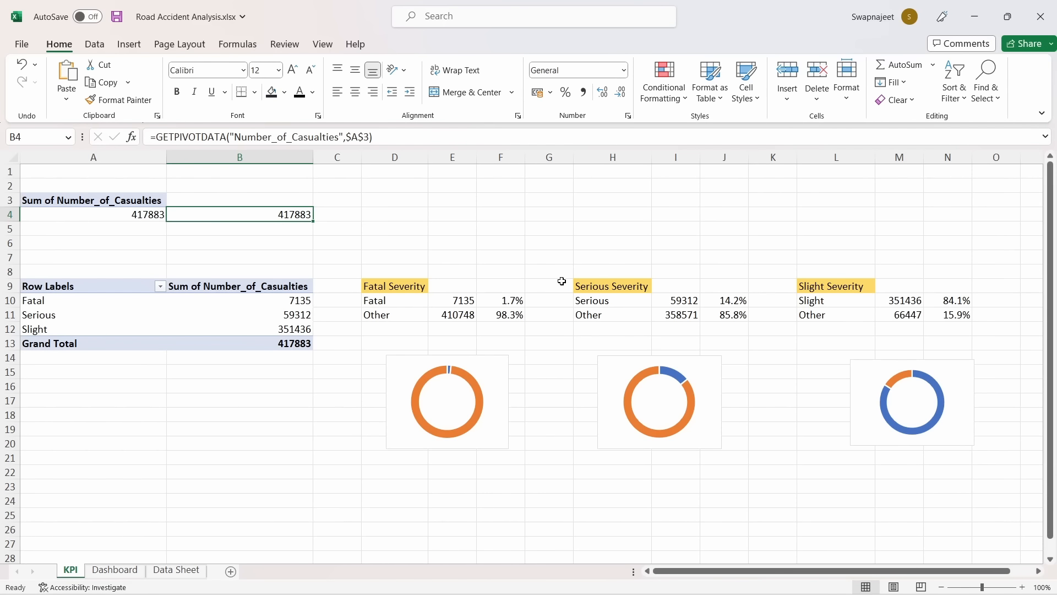
{"action": "left_click", "coordinate": [49, 320]}
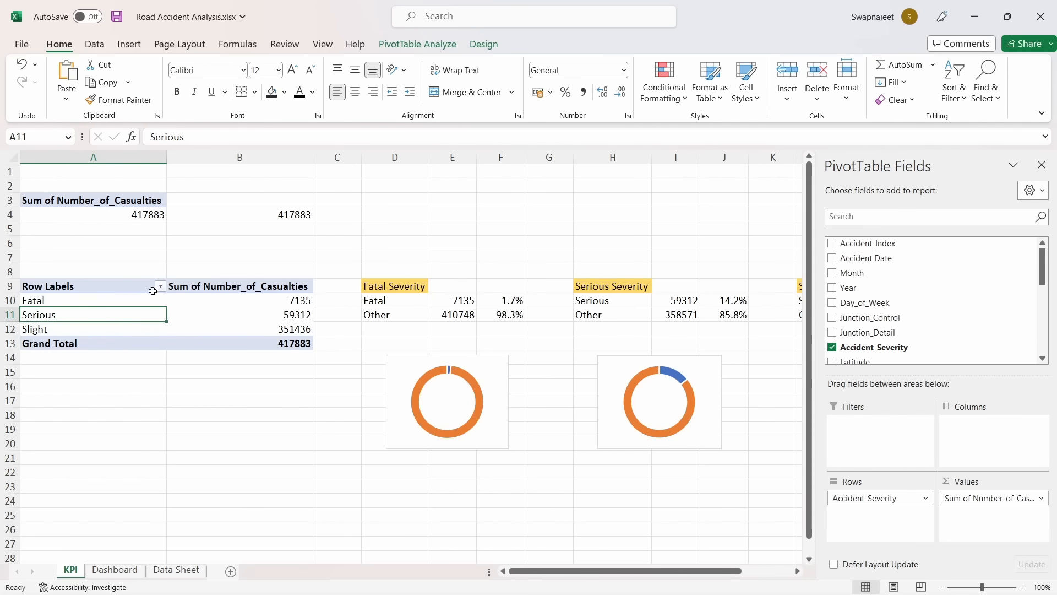
{"action": "left_click", "coordinate": [433, 50]}
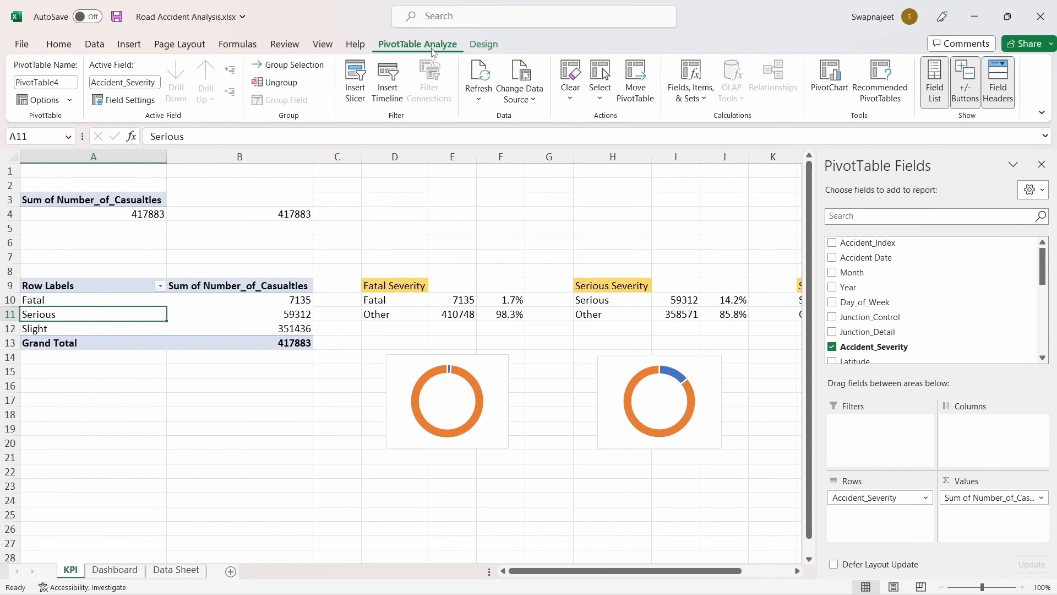
{"action": "left_click", "coordinate": [389, 82]}
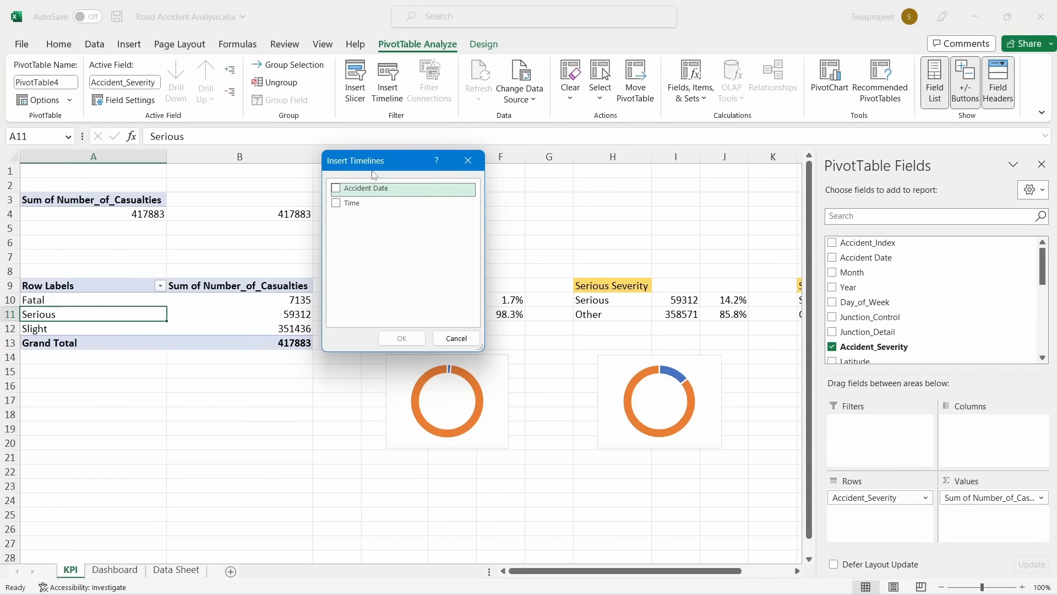
{"action": "left_click", "coordinate": [336, 188]}
{"action": "left_click", "coordinate": [402, 337]}
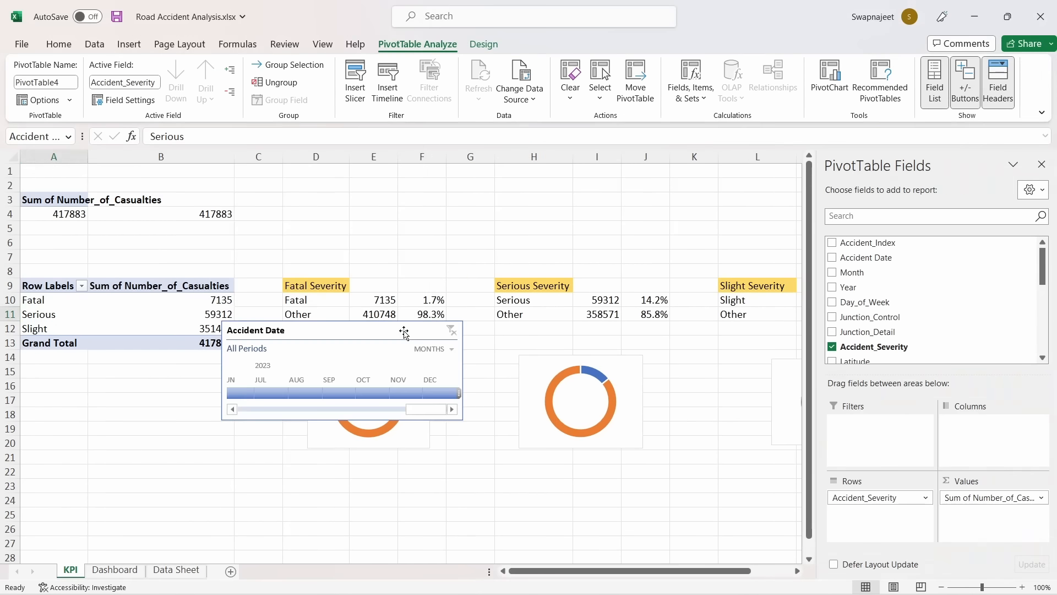
{"action": "left_click_drag", "start_coordinate": [409, 323], "coordinate": [216, 404]}
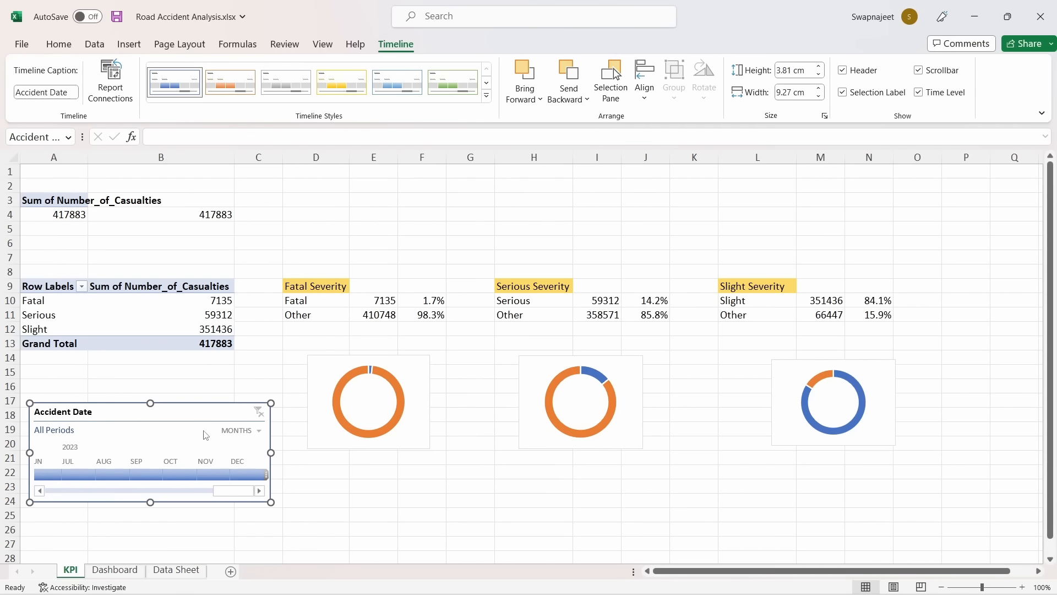
Switch the Accident Date timeline to years and test its filter with 2021, 2022 and 2021 again
{"action": "left_click", "coordinate": [259, 432]}
{"action": "left_click", "coordinate": [261, 447]}
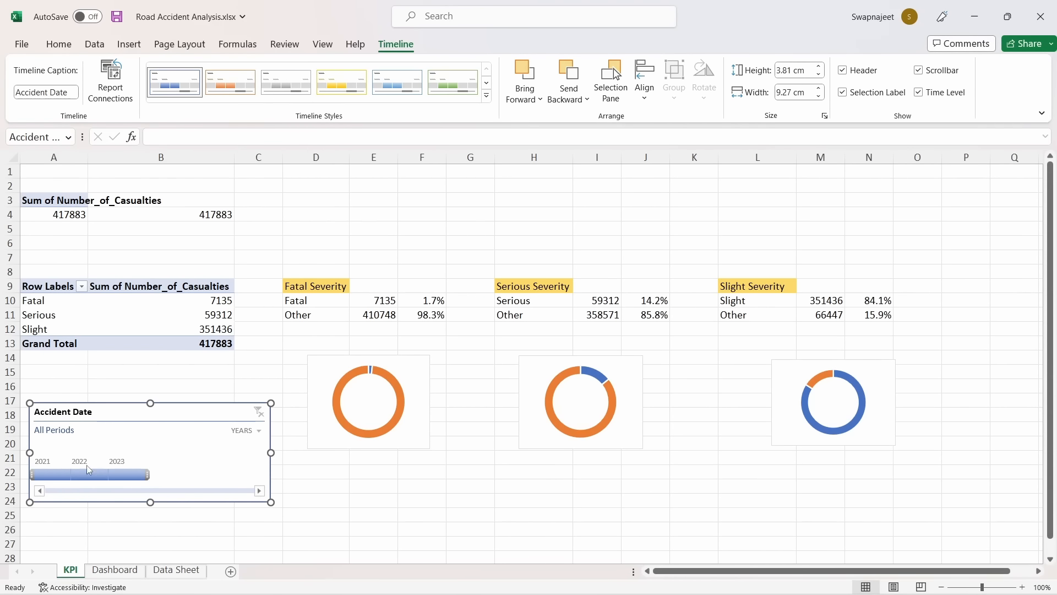
{"action": "left_click", "coordinate": [58, 475]}
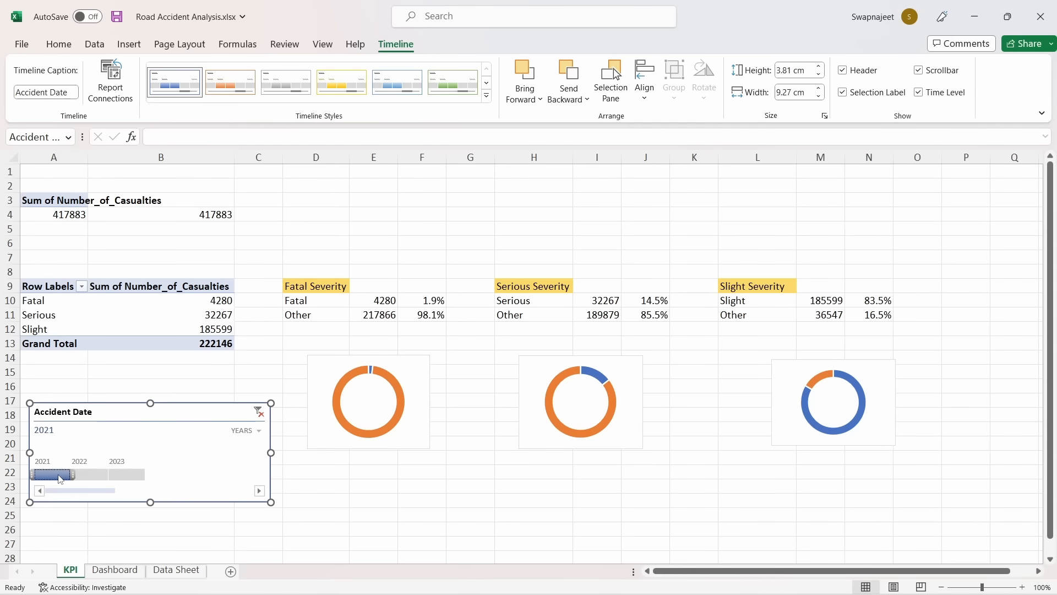
{"action": "left_click", "coordinate": [101, 474]}
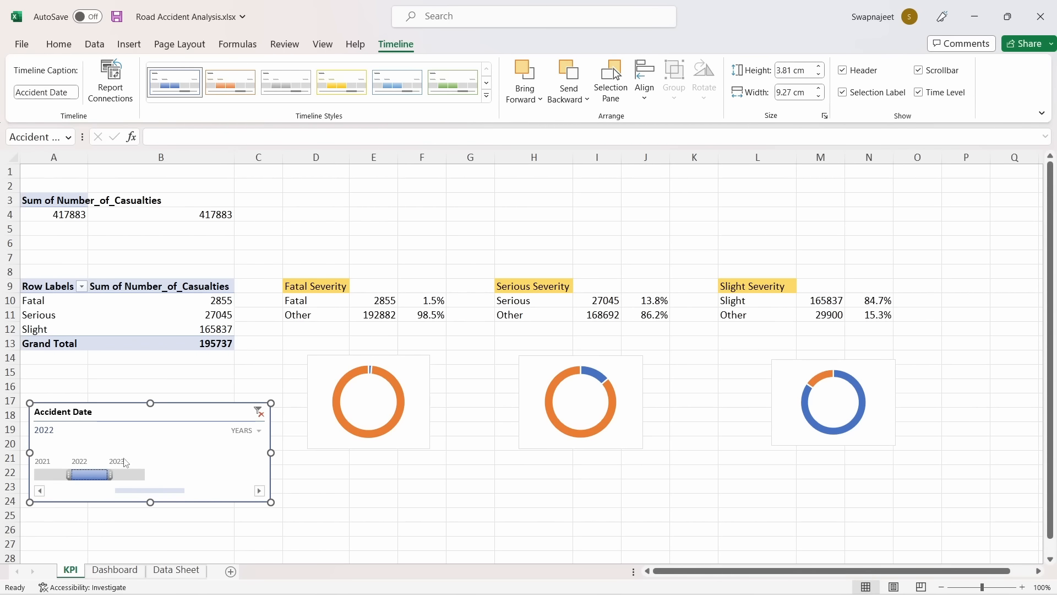
{"action": "left_click", "coordinate": [53, 475]}
Switch the Accident Date timeline to quarters, test Q1 through Q3 2021, and clear the filter
{"action": "left_click", "coordinate": [263, 430]}
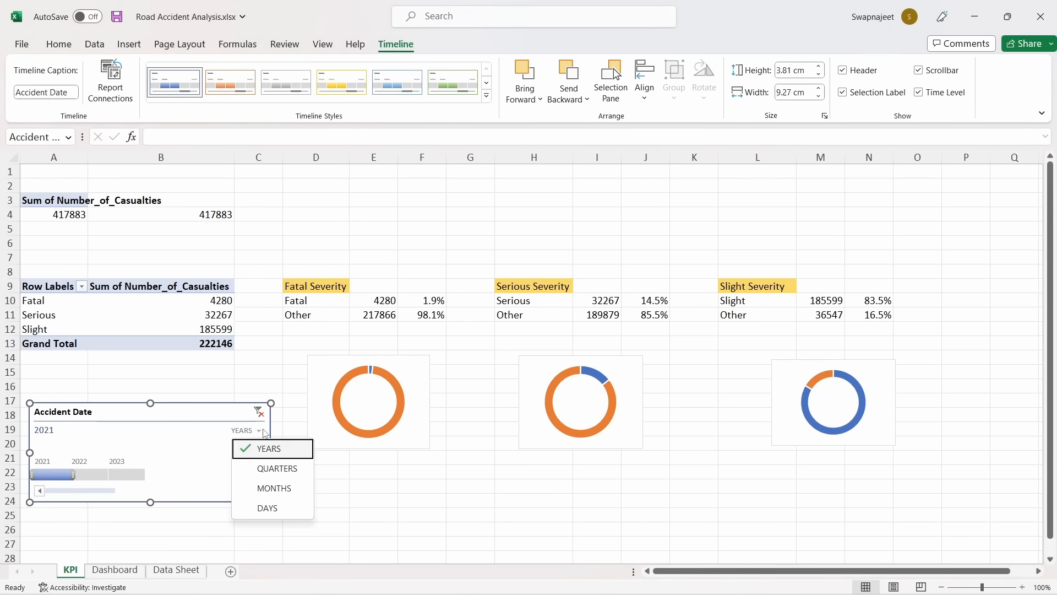
{"action": "left_click", "coordinate": [258, 464]}
{"action": "left_click", "coordinate": [41, 474]}
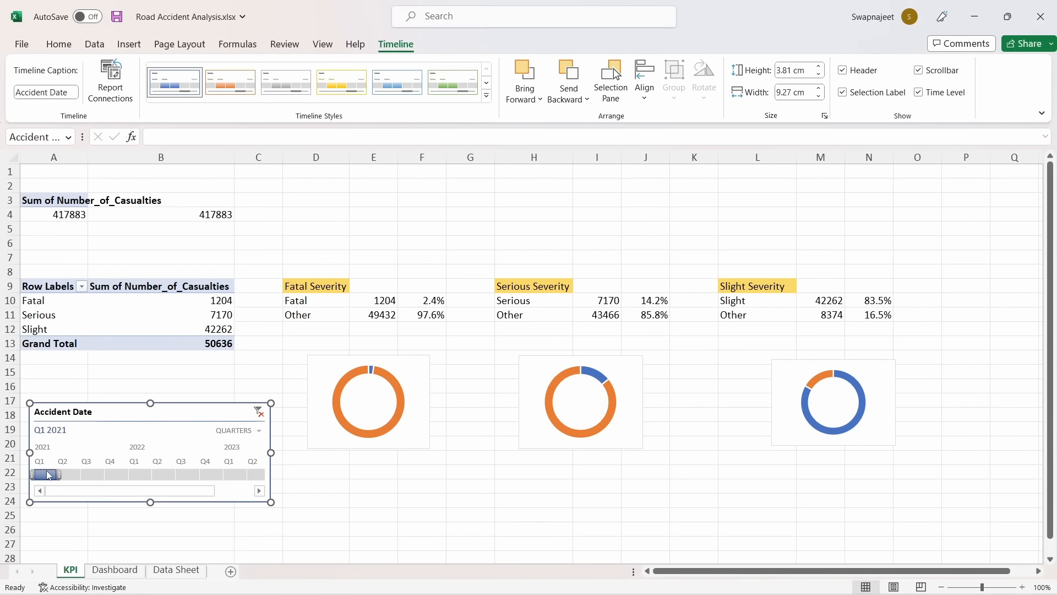
{"action": "left_click", "coordinate": [68, 475]}
{"action": "left_click", "coordinate": [92, 475]}
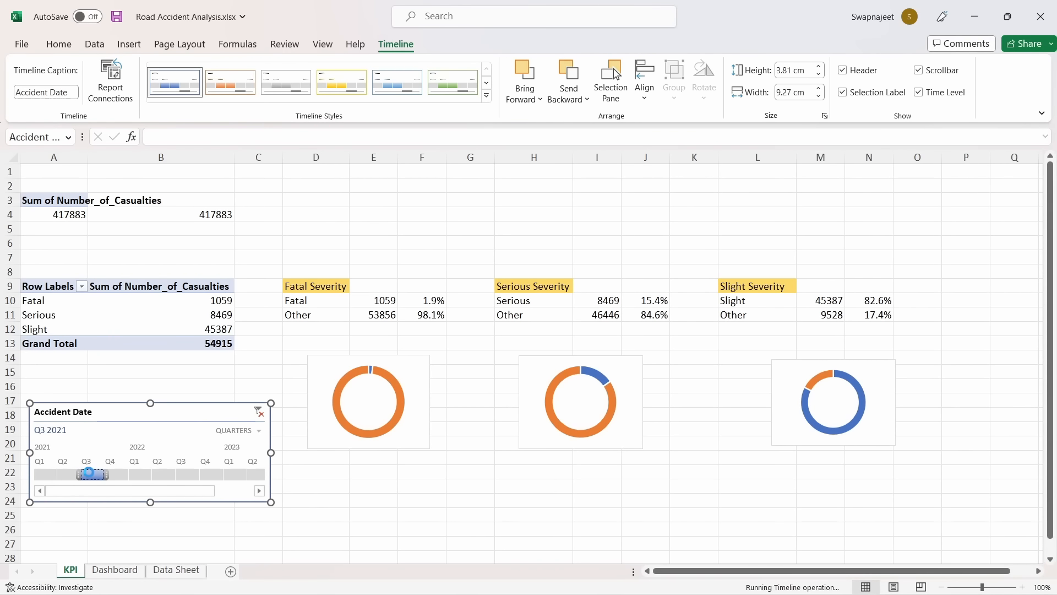
{"action": "left_click", "coordinate": [259, 412]}
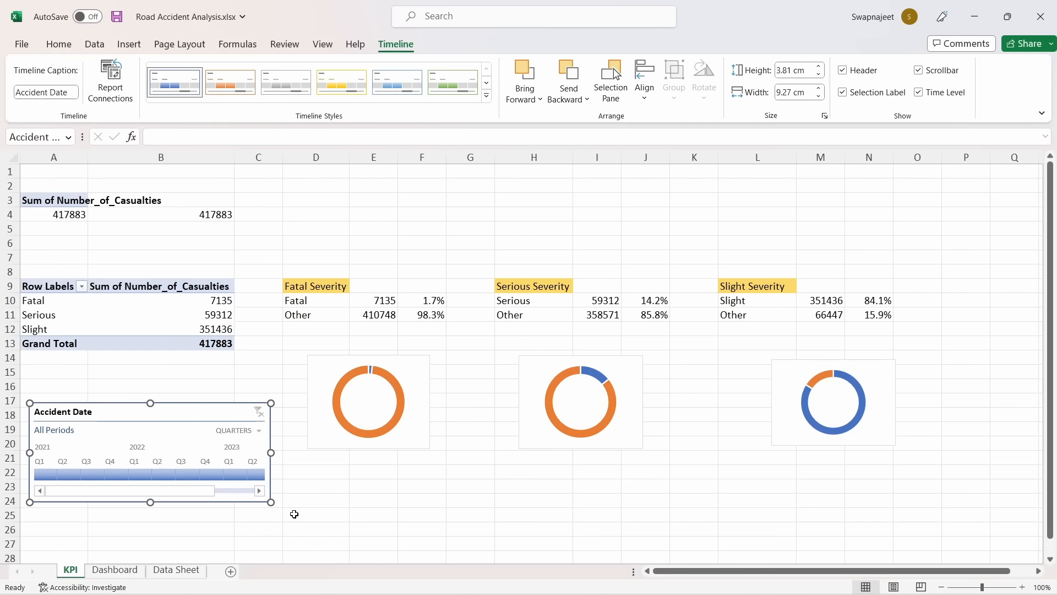
Duplicate the Total Casualties label on the Dashboard sheet into the top of the first KPI card and reword it as Fatal Casualties
{"action": "left_click", "coordinate": [114, 570]}
{"action": "left_click", "coordinate": [236, 294]}
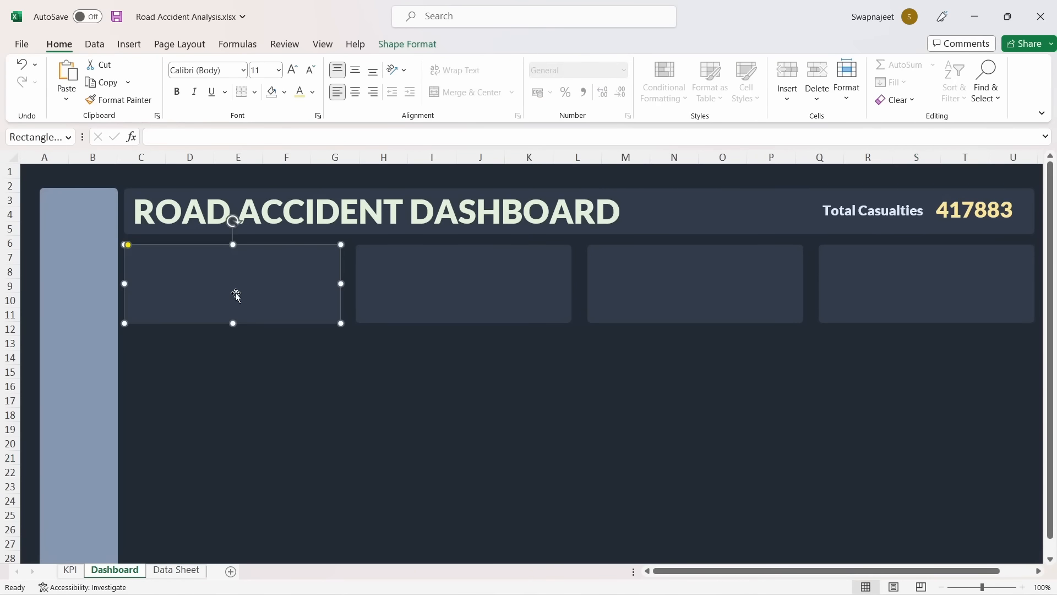
{"action": "left_click", "coordinate": [689, 418]}
{"action": "left_click", "coordinate": [843, 212]}
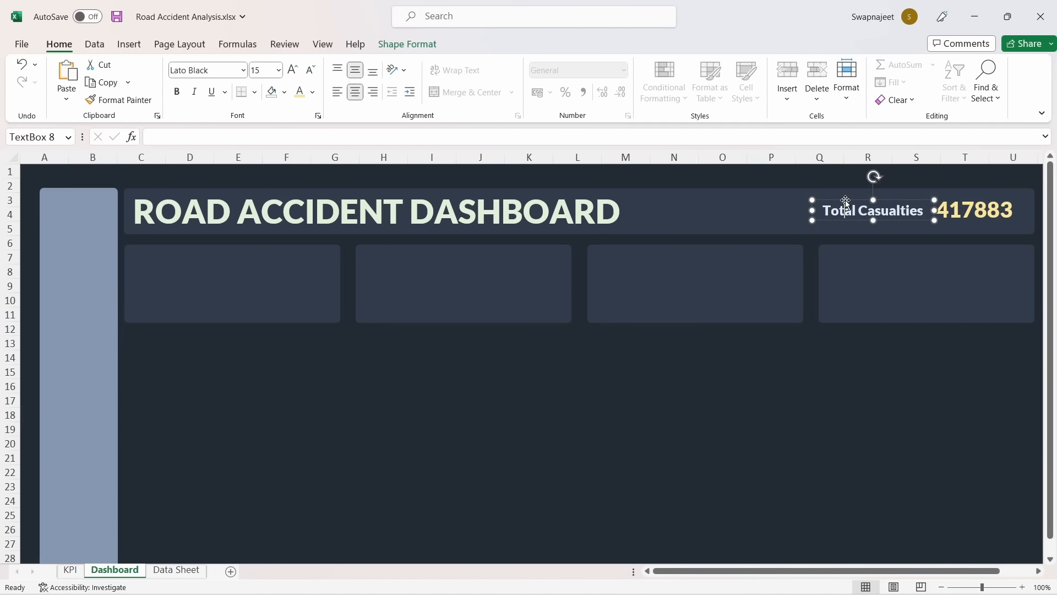
{"action": "key", "text": "ctrl+d"}
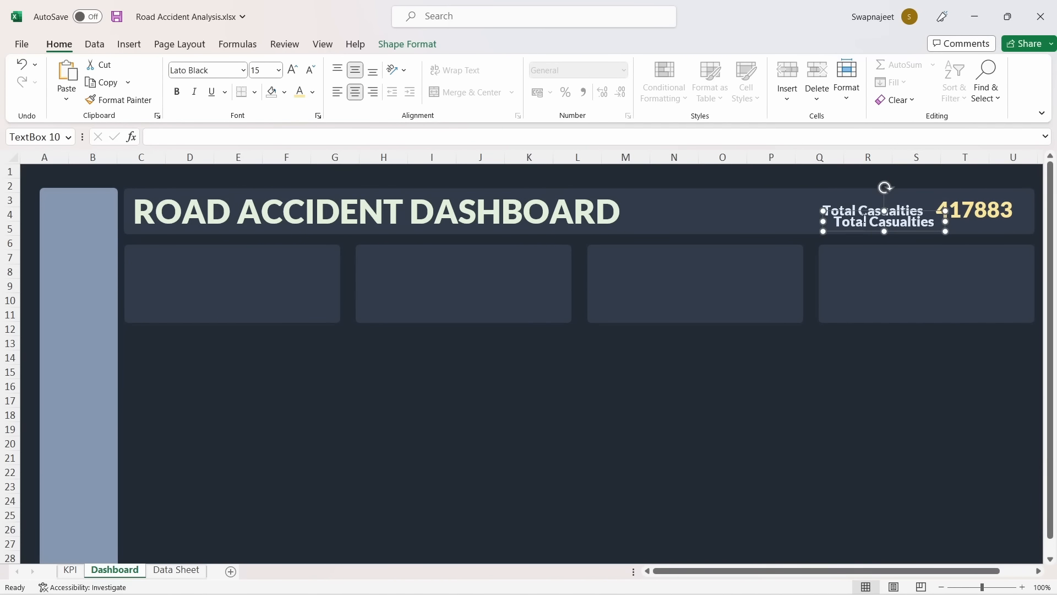
{"action": "left_click_drag", "start_coordinate": [865, 216], "coordinate": [177, 247]}
{"action": "double_click", "coordinate": [159, 261]}
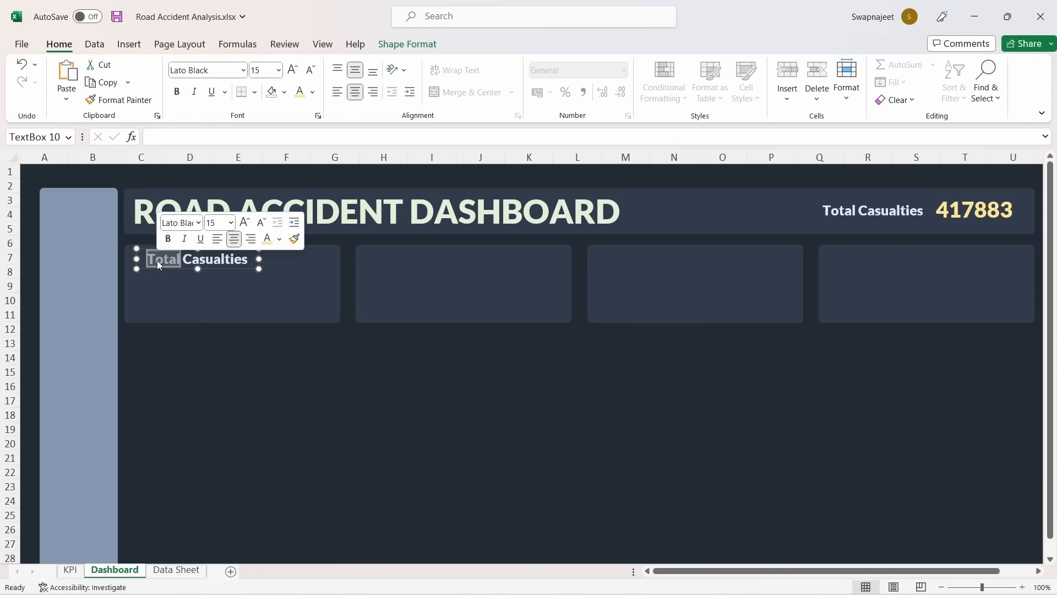
{"action": "type", "text": "Fatal"}
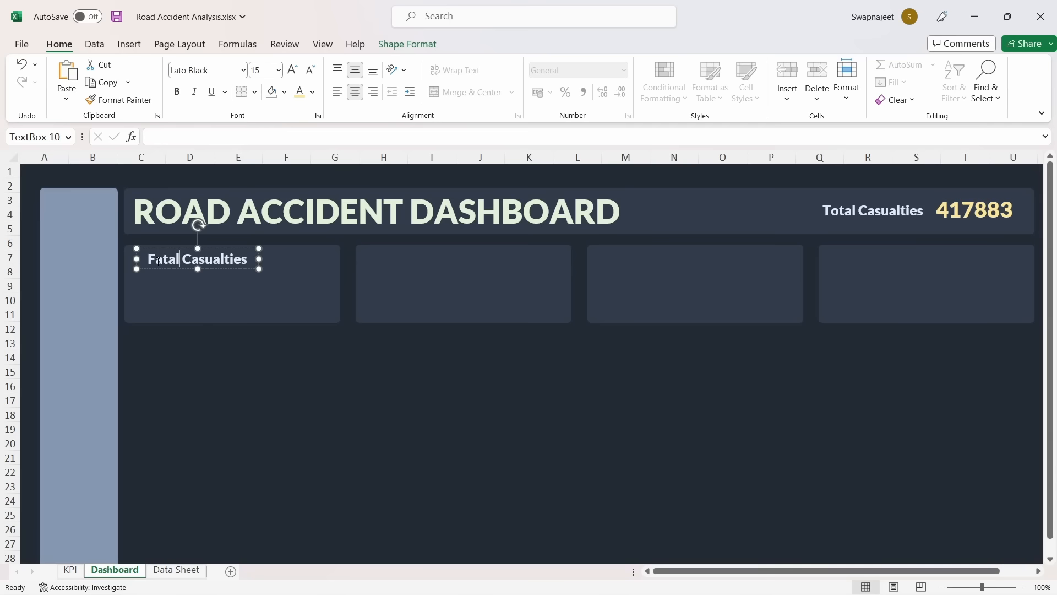
{"action": "left_click", "coordinate": [255, 373]}
Duplicate the header's linked casualties figure and place the copy beneath the Fatal Casualties label in the first card
{"action": "left_click", "coordinate": [959, 202]}
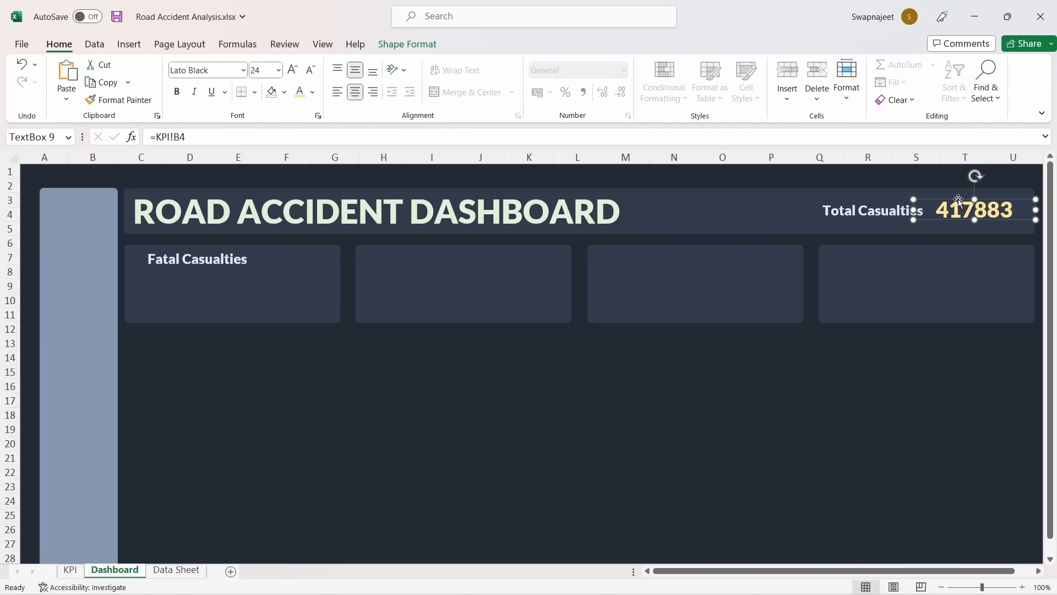
{"action": "key", "text": "ctrl+d"}
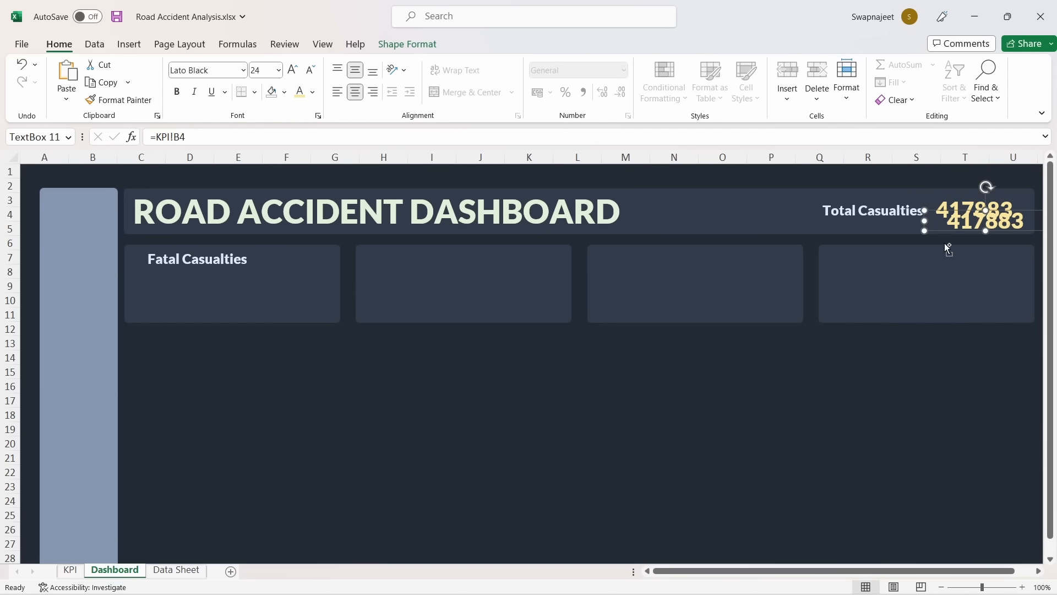
{"action": "left_click_drag", "start_coordinate": [949, 218], "coordinate": [152, 287]}
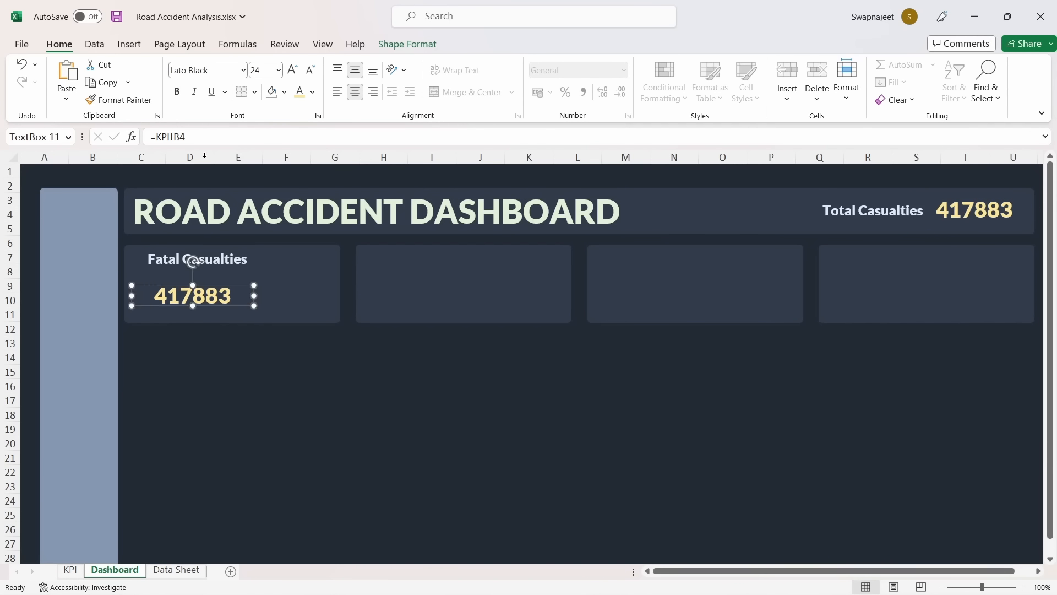
Relink the figure in the Fatal Casualties card to the fatal count in cell E10 of the KPI sheet
{"action": "left_click_drag", "start_coordinate": [192, 138], "coordinate": [159, 137]}
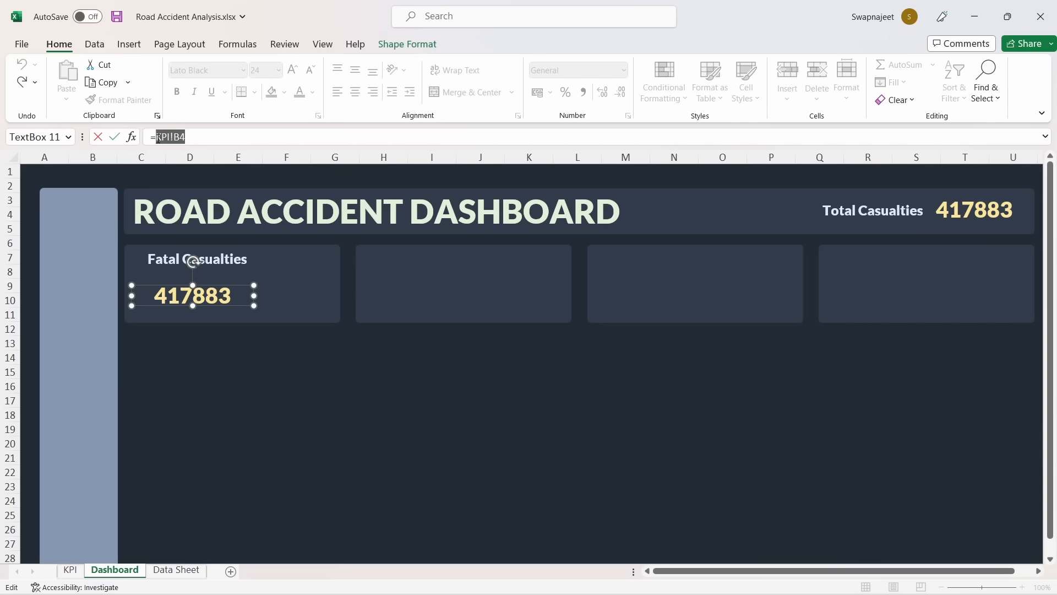
{"action": "key", "text": "BackSpace"}
{"action": "left_click", "coordinate": [70, 569]}
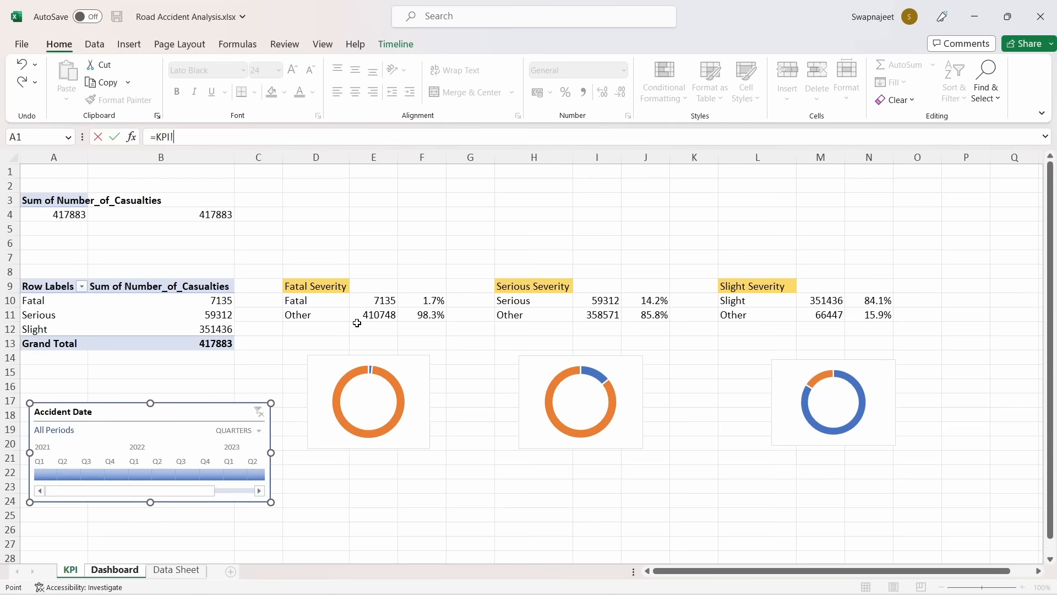
{"action": "left_click", "coordinate": [378, 298]}
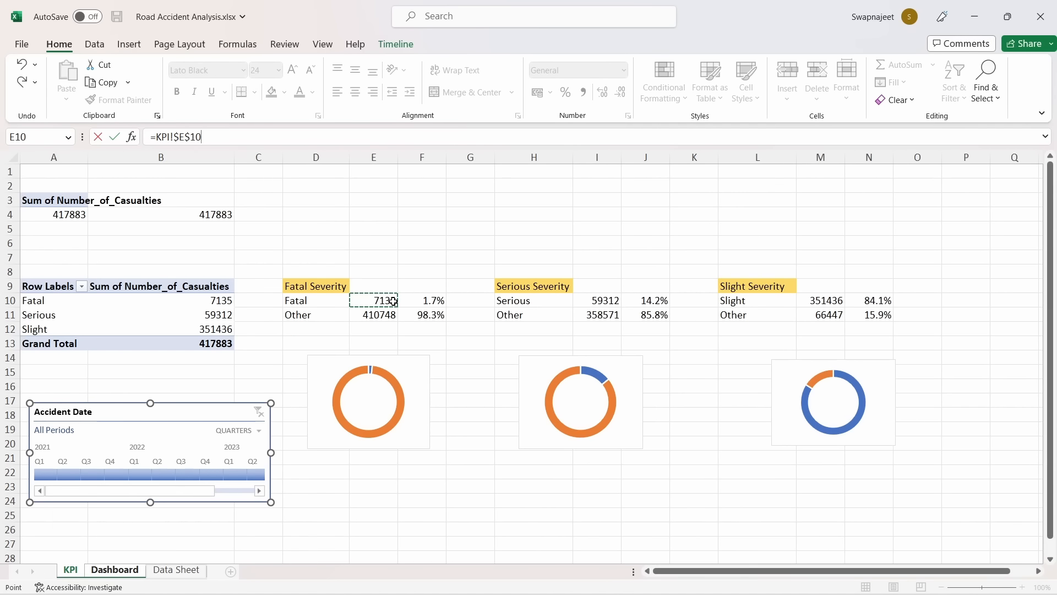
{"action": "key", "text": "Return"}
{"action": "left_click", "coordinate": [205, 440]}
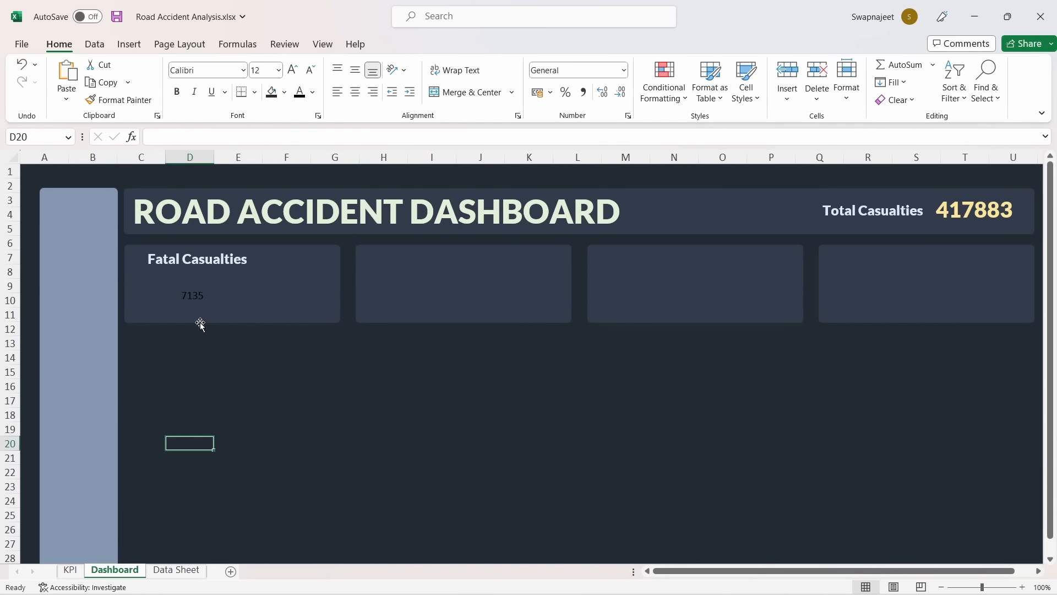
Set the Fatal Casualties figure's font to Lato Black at size 28
{"action": "left_click", "coordinate": [201, 300]}
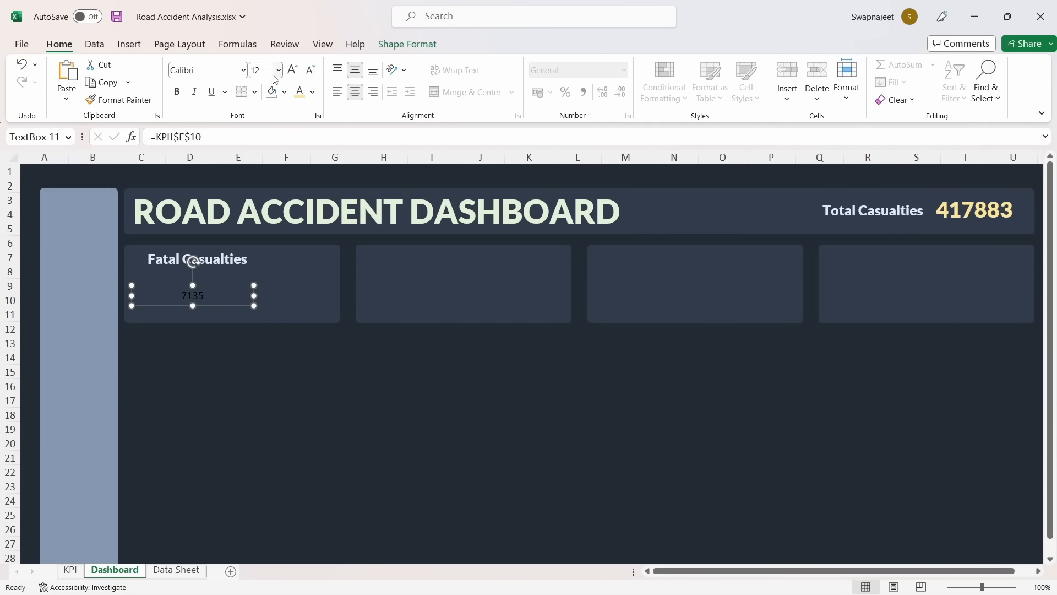
{"action": "left_click", "coordinate": [226, 73]}
{"action": "type", "text": "Lato Black"}
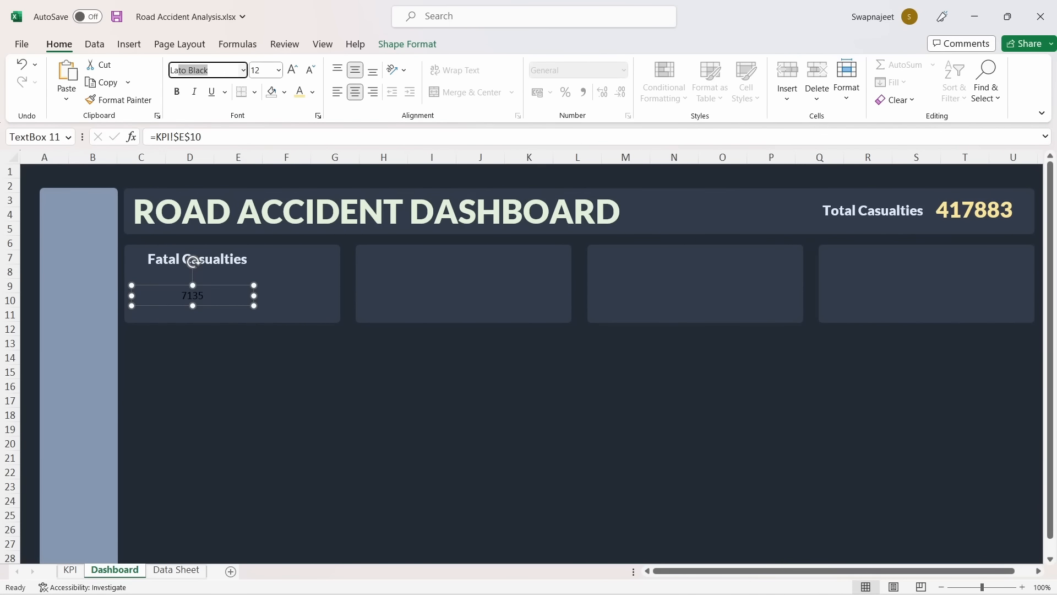
{"action": "key", "text": "Return"}
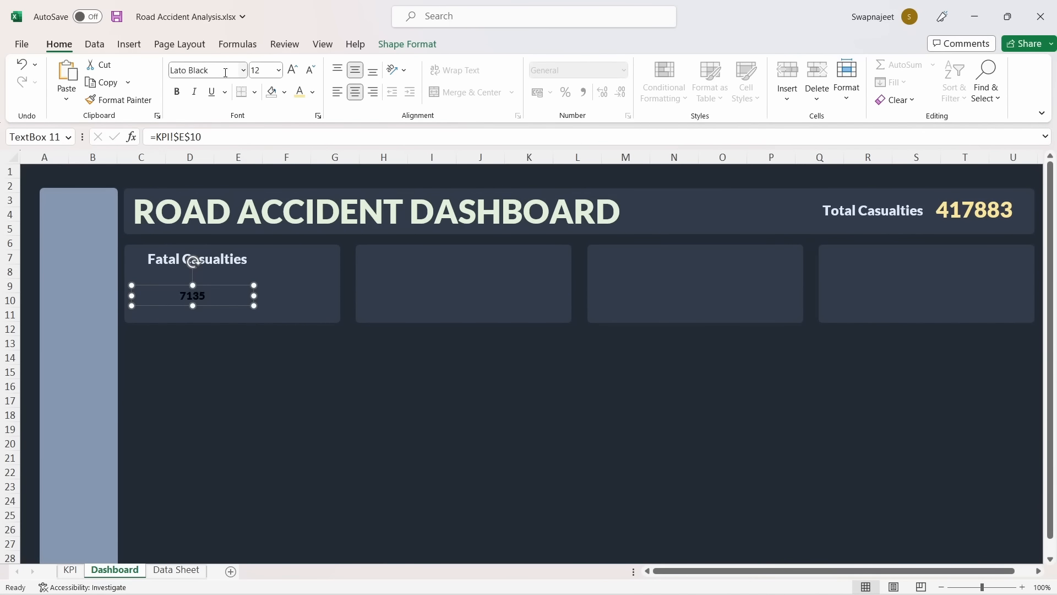
{"action": "left_click", "coordinate": [279, 72]}
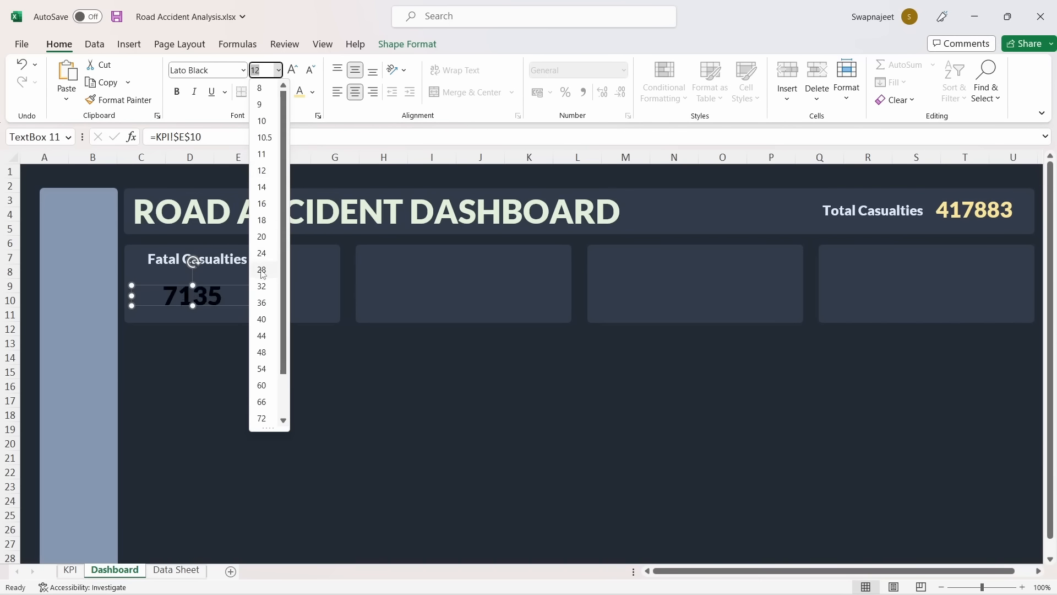
{"action": "left_click", "coordinate": [262, 338]}
Bring the Fatal Casualties label and its figure closer together in the first card and colour the figure off-white
{"action": "left_click_drag", "start_coordinate": [257, 285], "coordinate": [201, 282]}
{"action": "left_click", "coordinate": [206, 256]}
{"action": "left_click", "coordinate": [196, 297]}
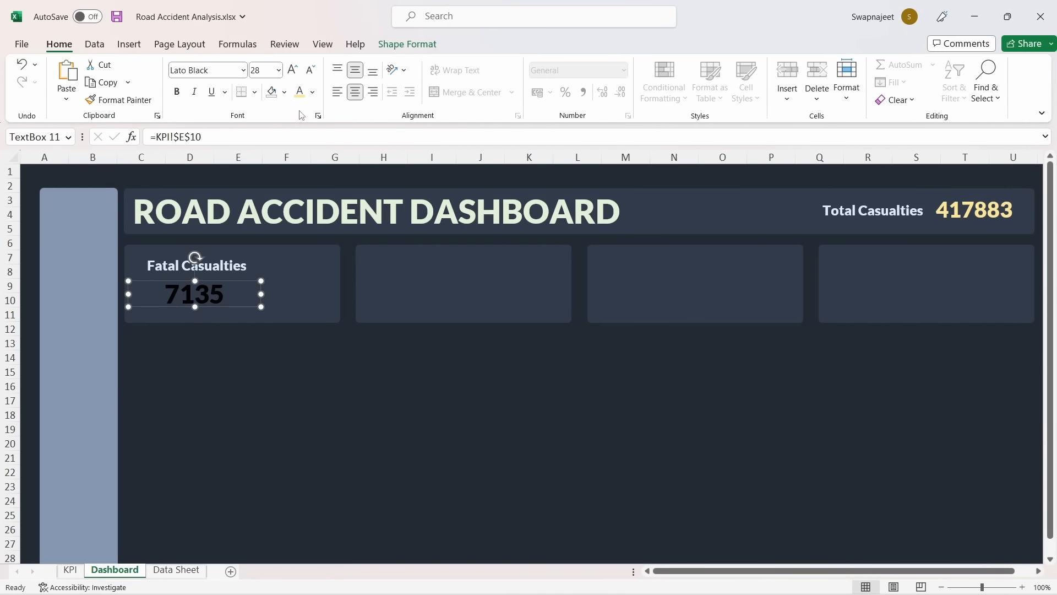
{"action": "left_click", "coordinate": [312, 92]}
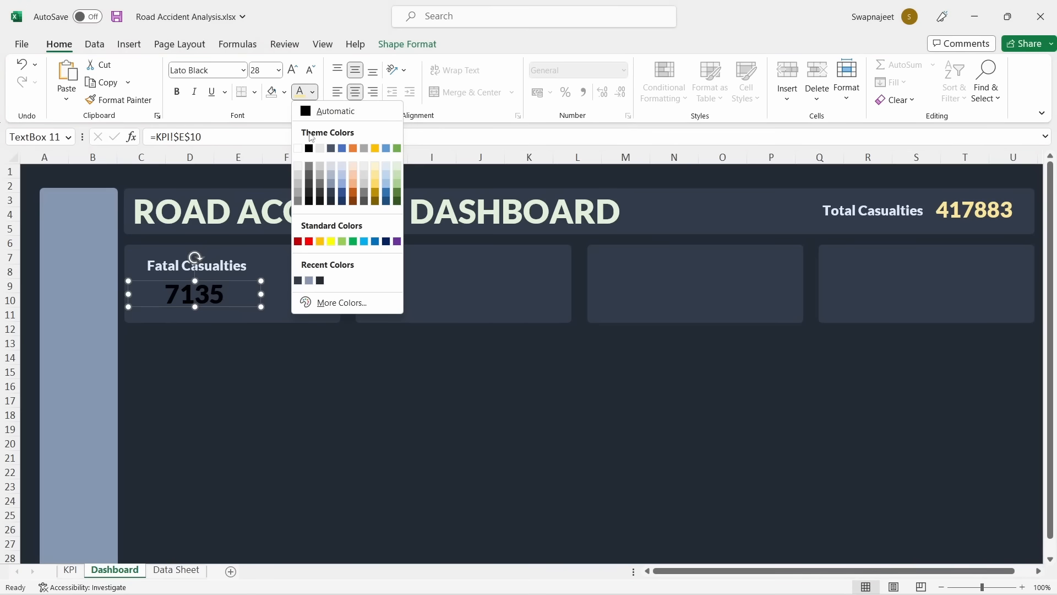
{"action": "left_click", "coordinate": [299, 168]}
{"action": "left_click", "coordinate": [239, 362]}
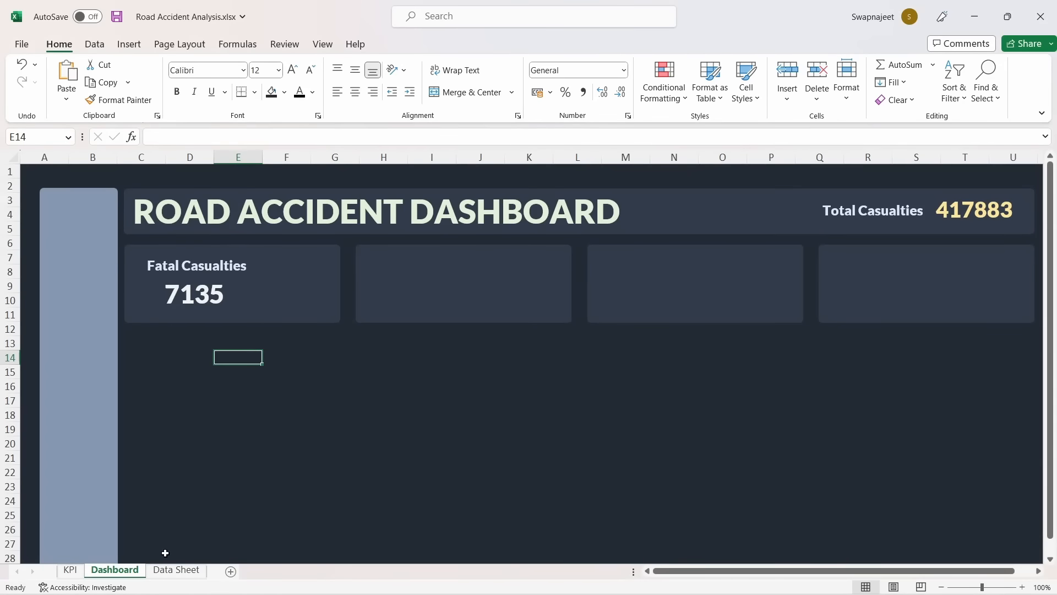
Duplicate the Fatal Casualties label and figure together into the second and third KPI cards on the Dashboard sheet
{"action": "left_click", "coordinate": [70, 569]}
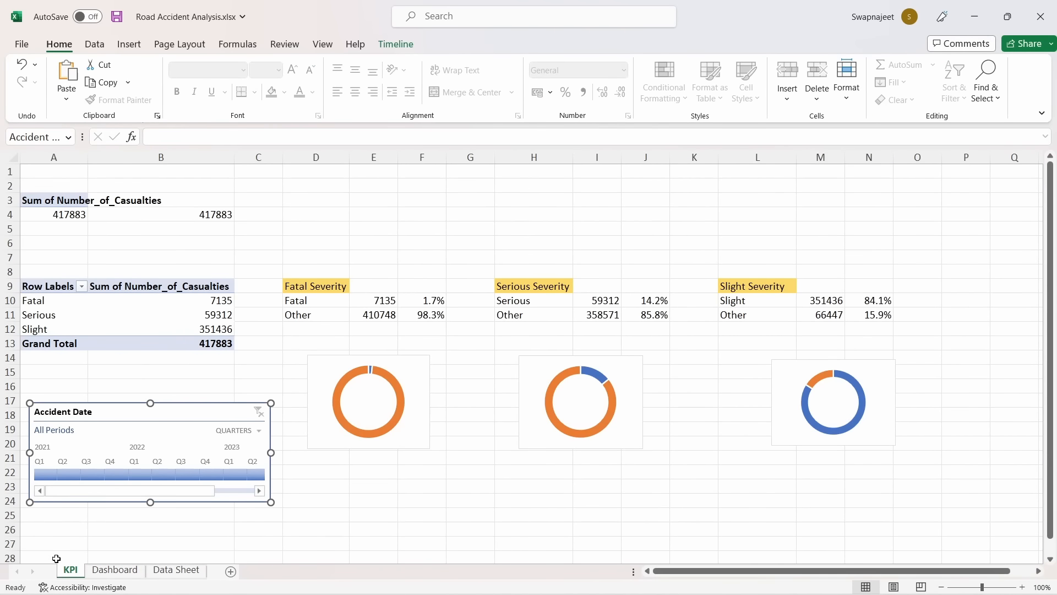
{"action": "left_click", "coordinate": [115, 570]}
{"action": "left_click", "coordinate": [215, 265]}
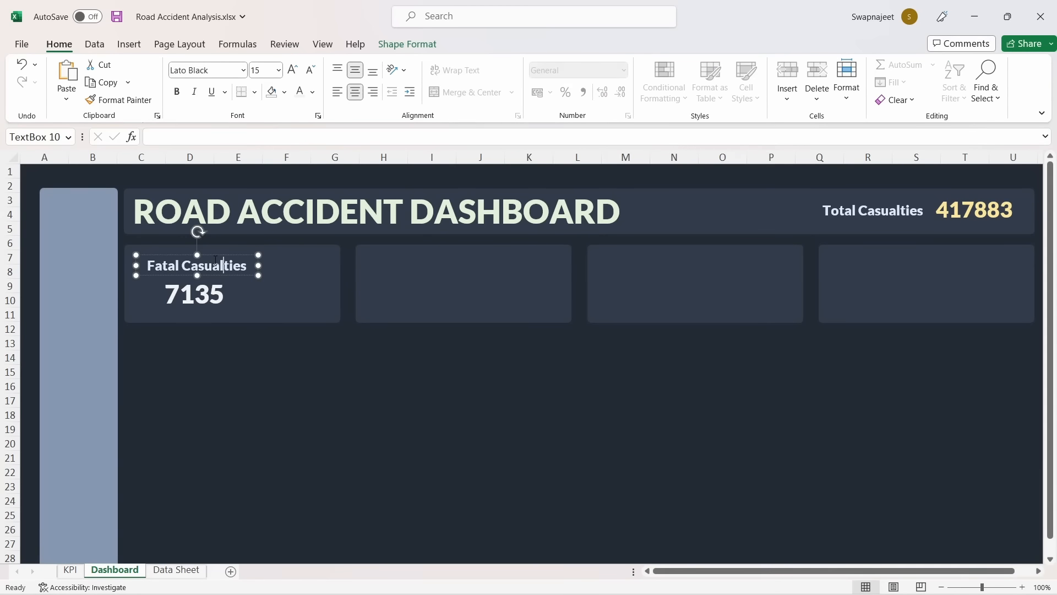
{"action": "left_click", "coordinate": [204, 297], "text": "shift"}
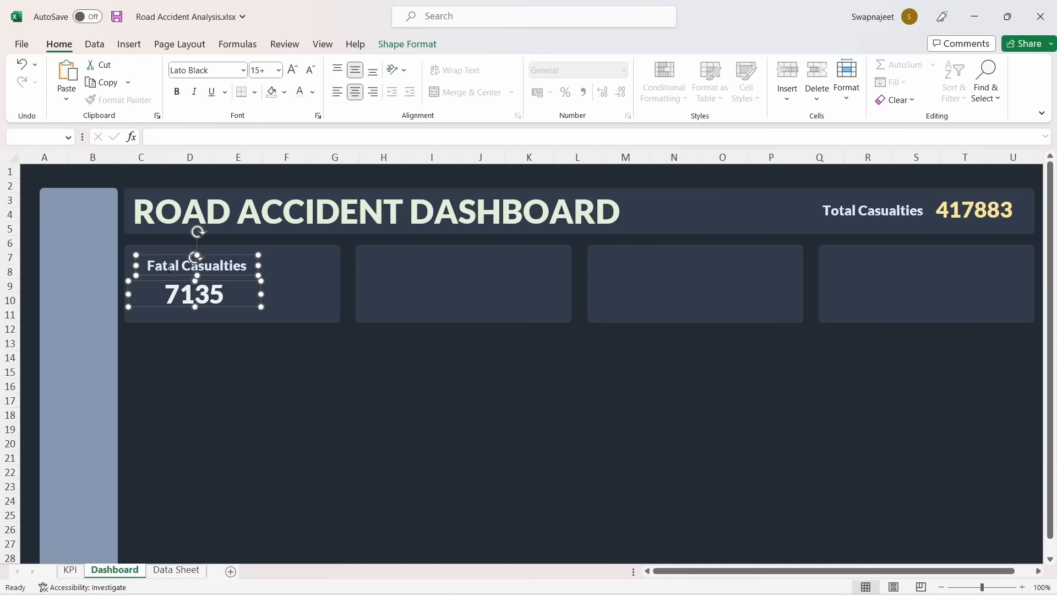
{"action": "key", "text": "ctrl+d"}
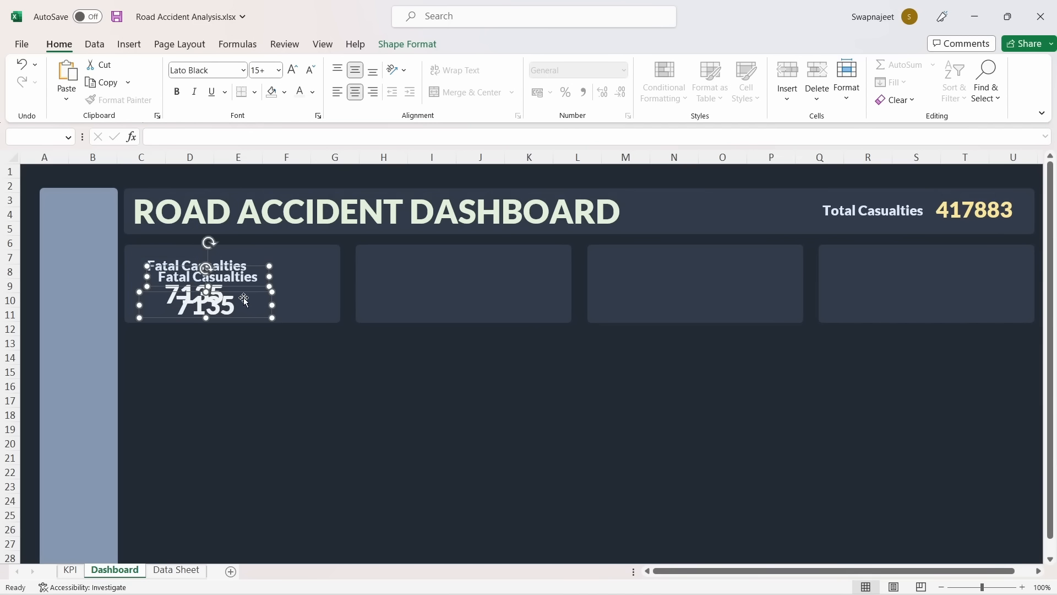
{"action": "left_click_drag", "start_coordinate": [244, 300], "coordinate": [705, 284]}
{"action": "key", "text": "ctrl+d"}
Reword the second card's label as Serious Casualties and widen its text box so it fits on one line
{"action": "left_click", "coordinate": [420, 266]}
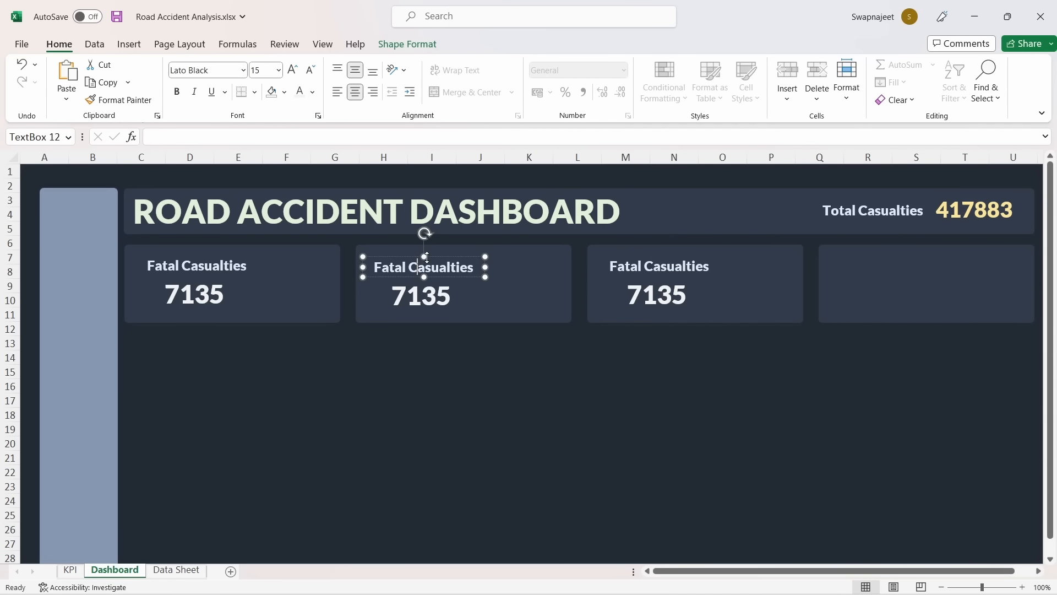
{"action": "double_click", "coordinate": [388, 267]}
{"action": "type", "text": "S"}
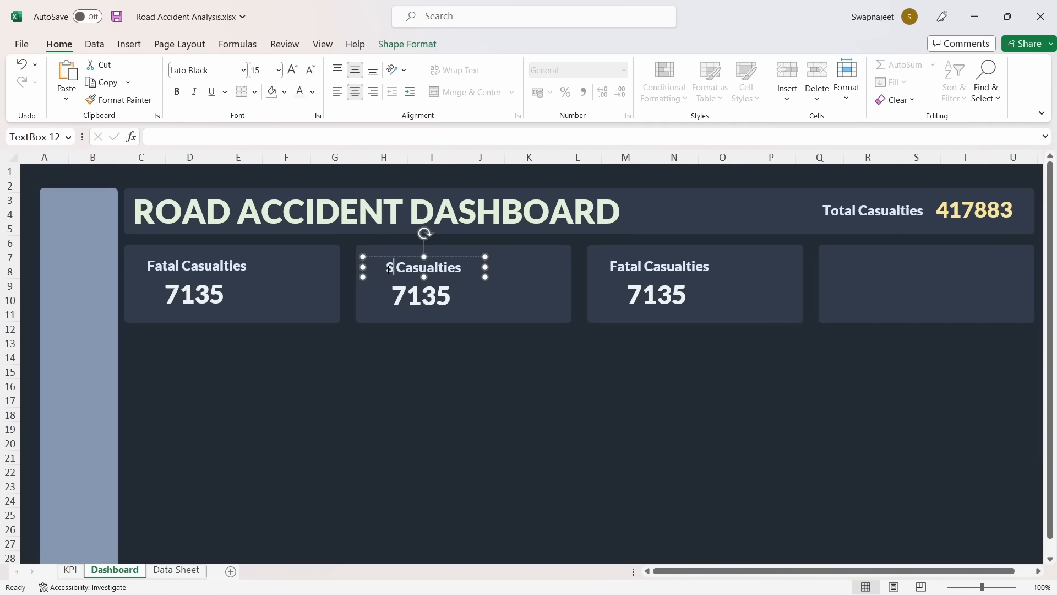
{"action": "type", "text": "erious"}
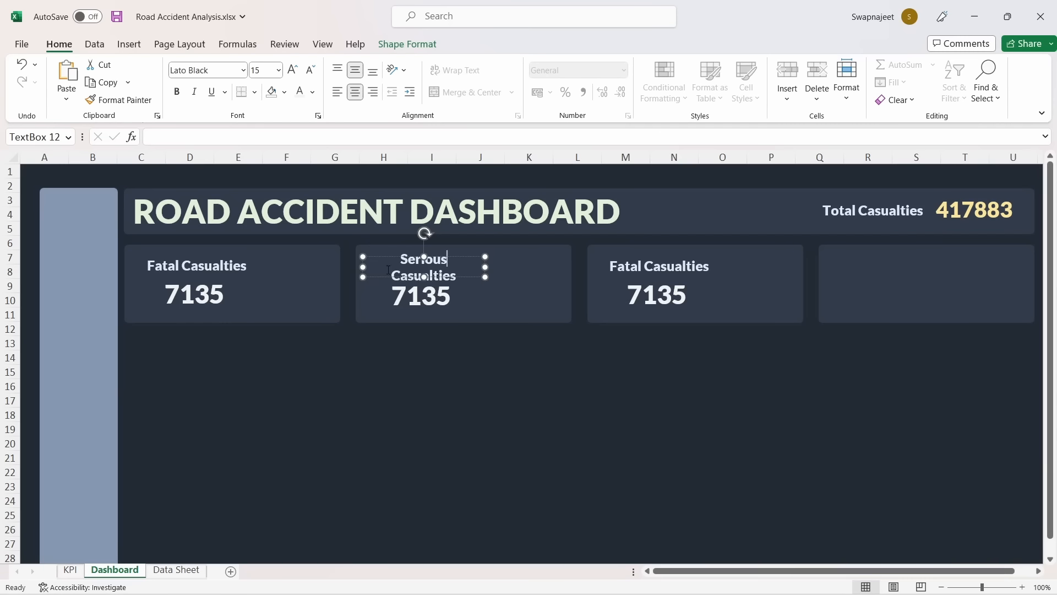
{"action": "left_click_drag", "start_coordinate": [485, 267], "coordinate": [498, 267]}
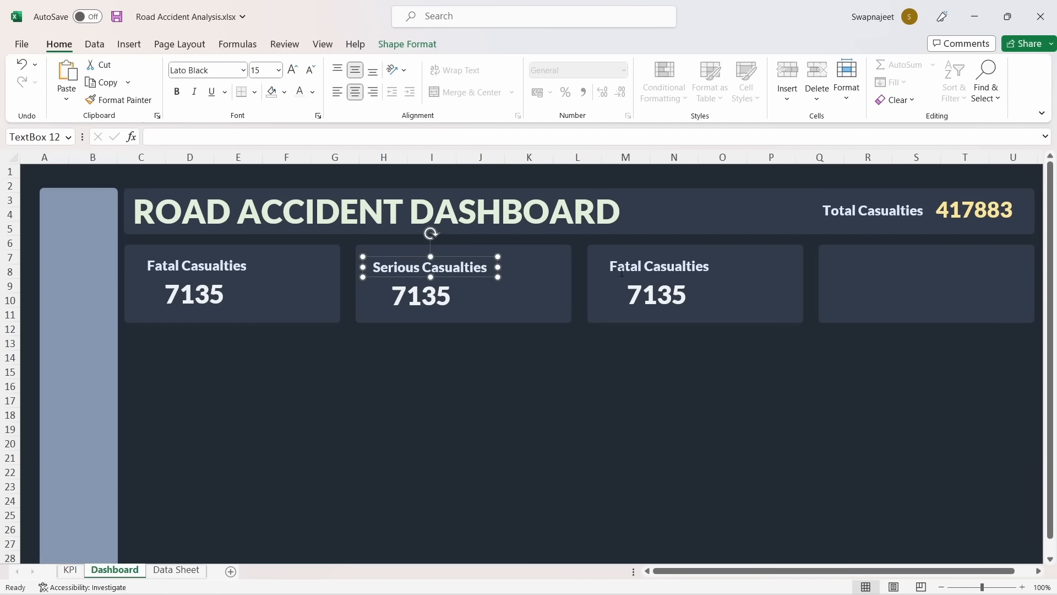
Reword the third card's label as Slight Casualties
{"action": "double_click", "coordinate": [622, 269]}
{"action": "type", "text": "Sligh"}
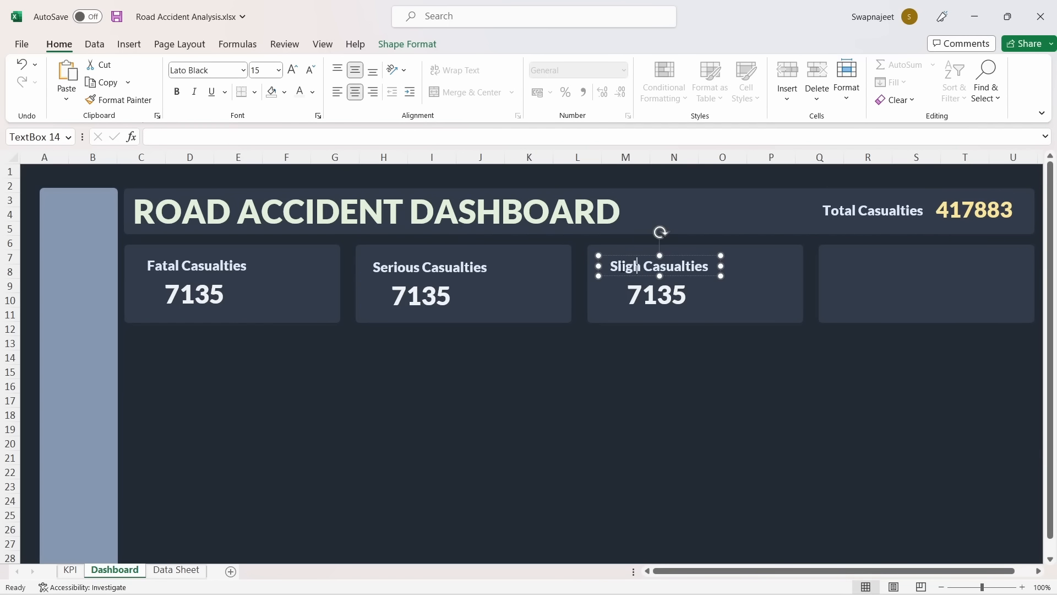
{"action": "type", "text": "t"}
{"action": "left_click", "coordinate": [703, 440]}
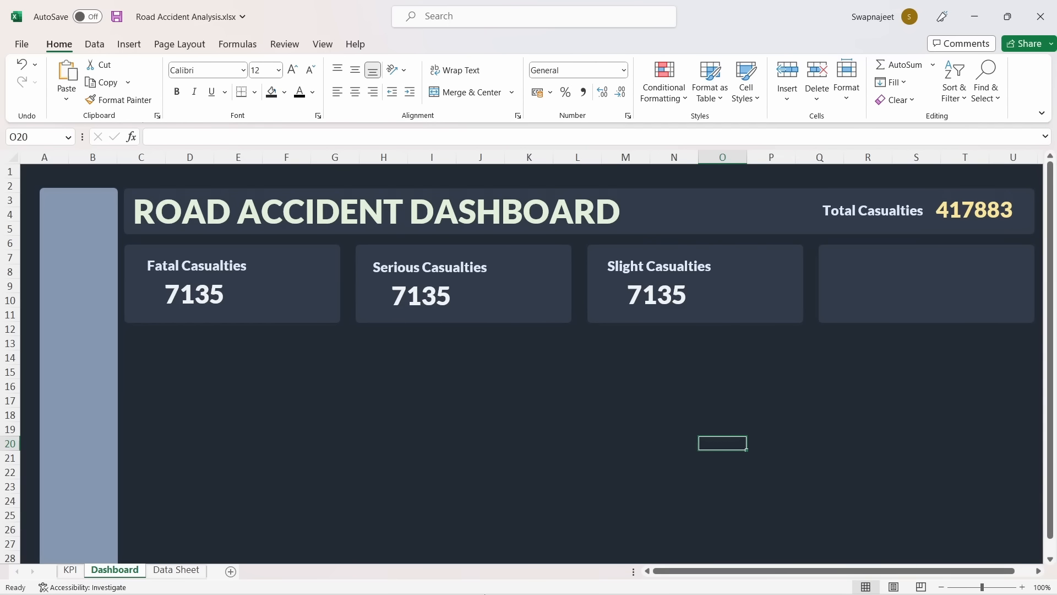
Using the finished reference dashboard as a guide, nudge the Serious Casualties label up and its figure slightly right
{"action": "mouse_move", "coordinate": [596, 578]}
{"action": "left_click", "coordinate": [547, 520]}
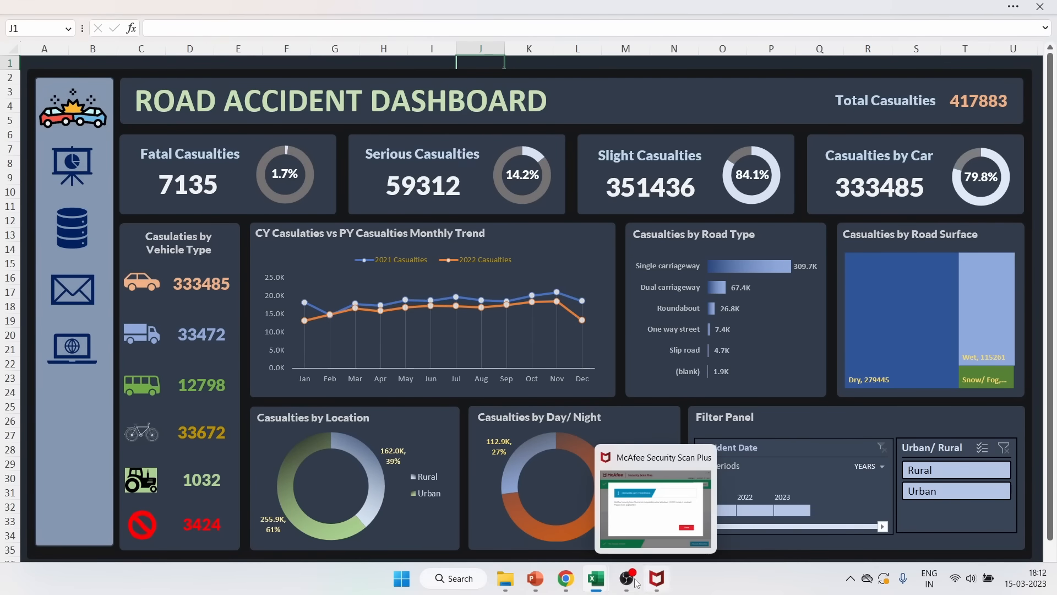
{"action": "left_click", "coordinate": [668, 525]}
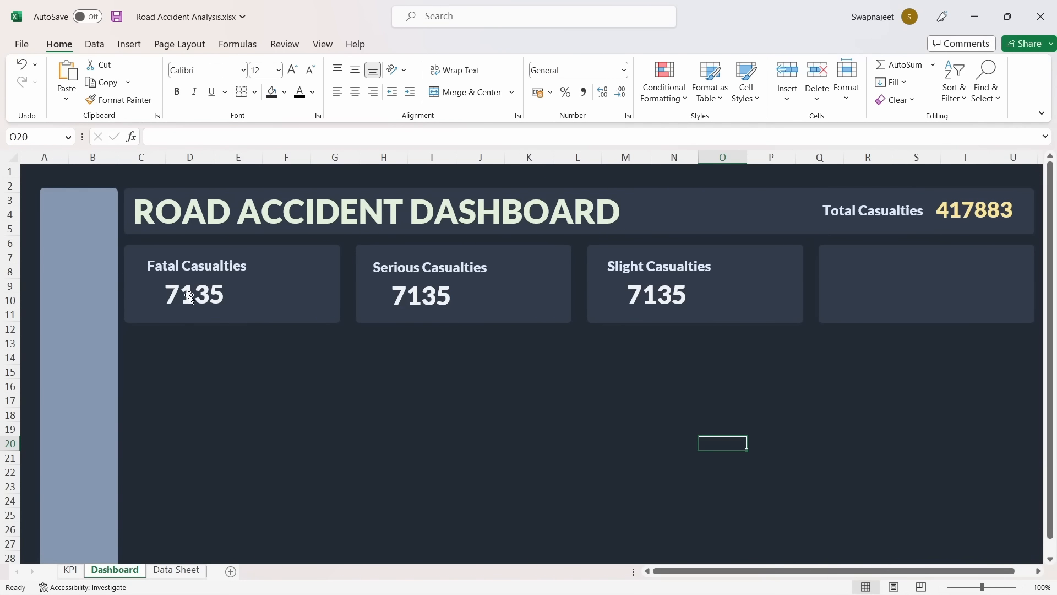
{"action": "left_click", "coordinate": [440, 259]}
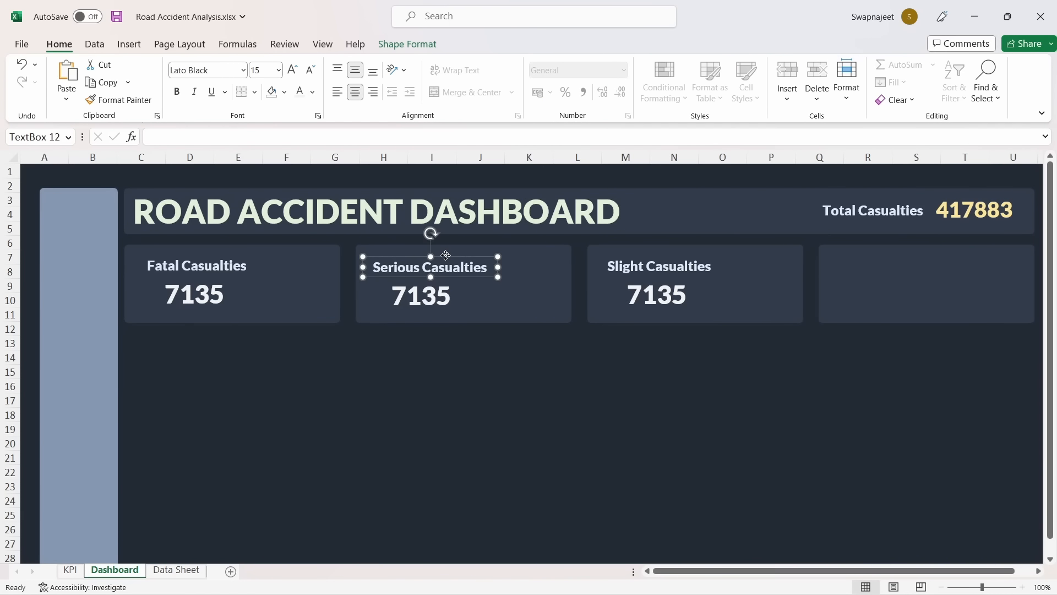
{"action": "left_click_drag", "start_coordinate": [444, 255], "coordinate": [447, 250]}
{"action": "left_click", "coordinate": [420, 291]}
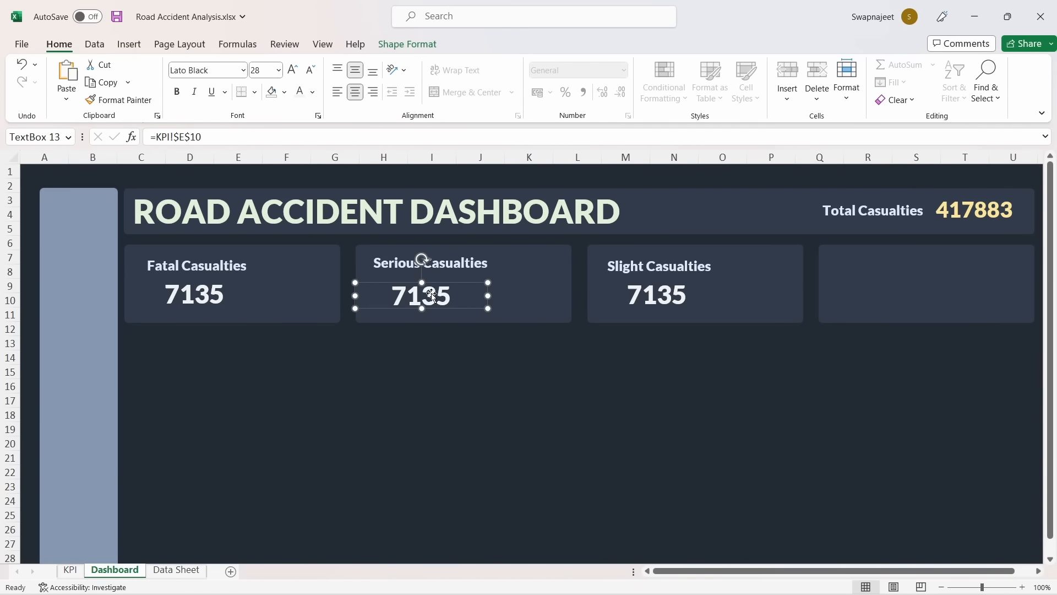
{"action": "left_click_drag", "start_coordinate": [421, 290], "coordinate": [435, 292]}
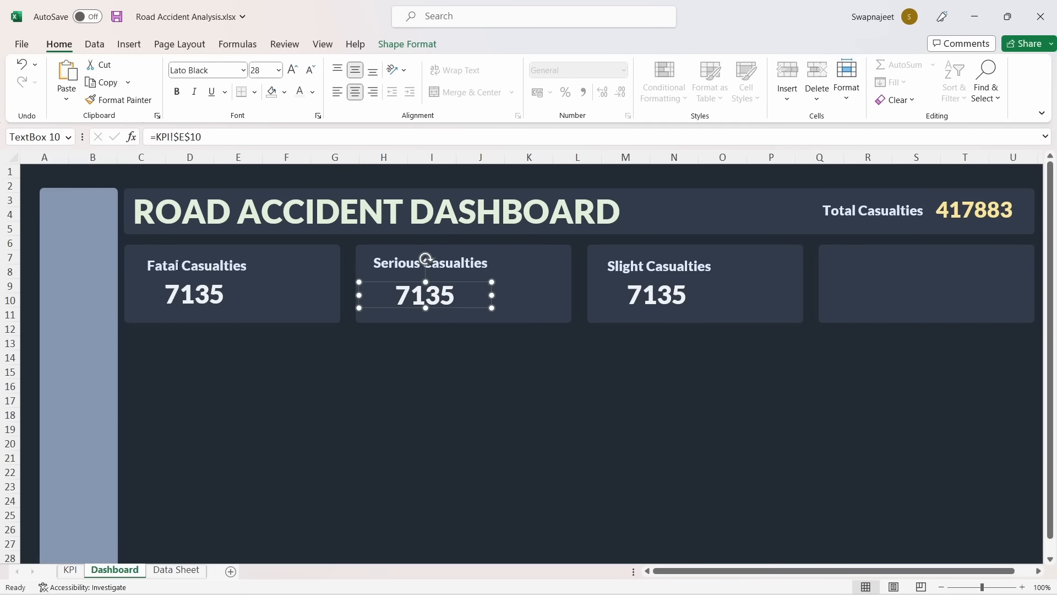
Nudge the labels and figures in the Fatal and Slight Casualties cards to line up with the Serious Casualties card
{"action": "left_click", "coordinate": [177, 266]}
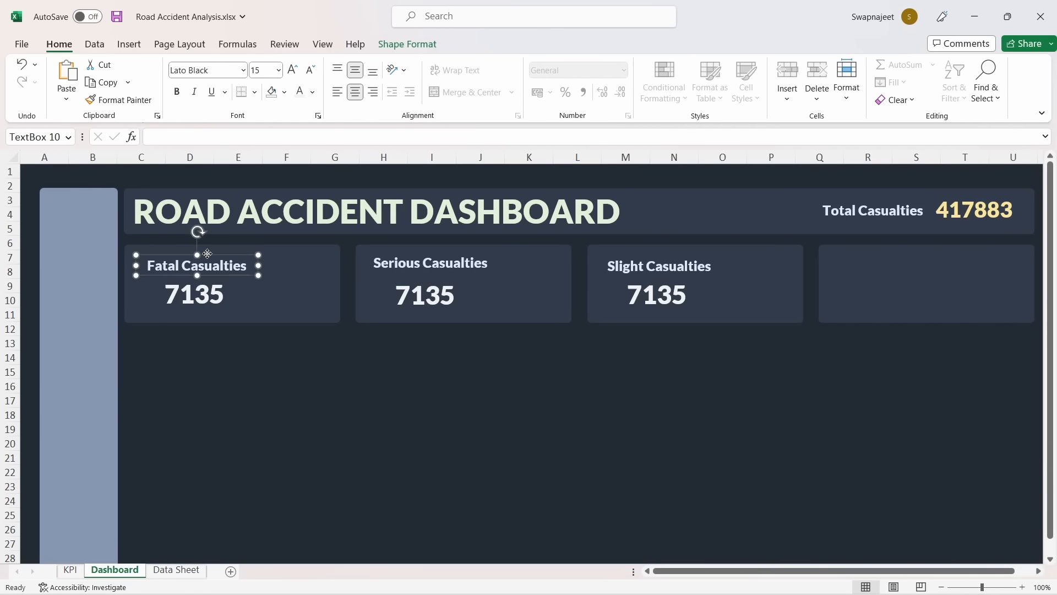
{"action": "left_click_drag", "start_coordinate": [207, 253], "coordinate": [208, 251]}
{"action": "left_click_drag", "start_coordinate": [192, 295], "coordinate": [193, 295]}
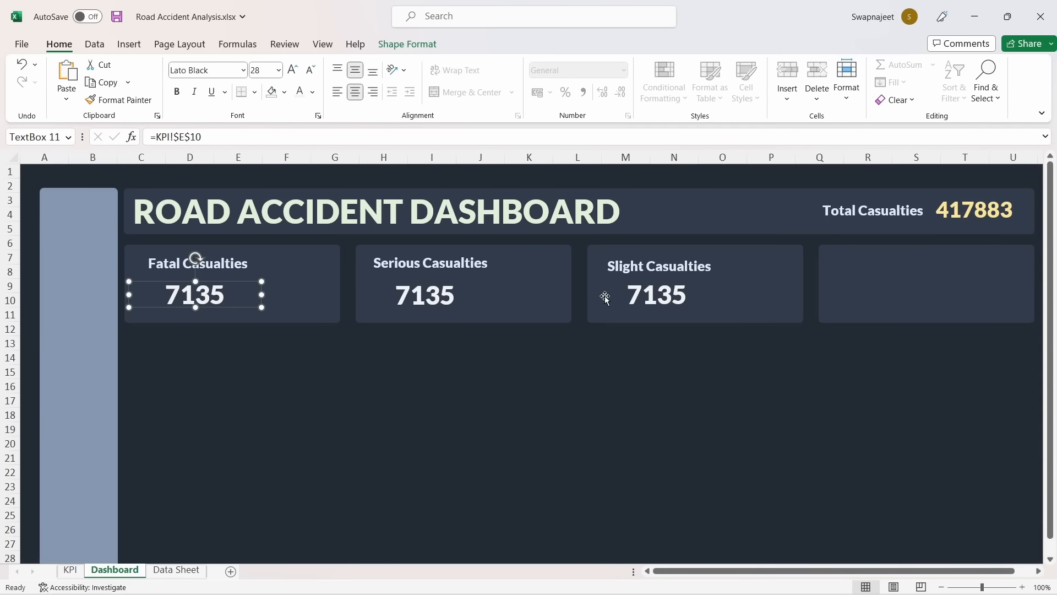
{"action": "left_click", "coordinate": [653, 269]}
{"action": "left_click_drag", "start_coordinate": [652, 255], "coordinate": [651, 252]}
{"action": "left_click_drag", "start_coordinate": [662, 292], "coordinate": [663, 291]}
{"action": "left_click", "coordinate": [533, 413]}
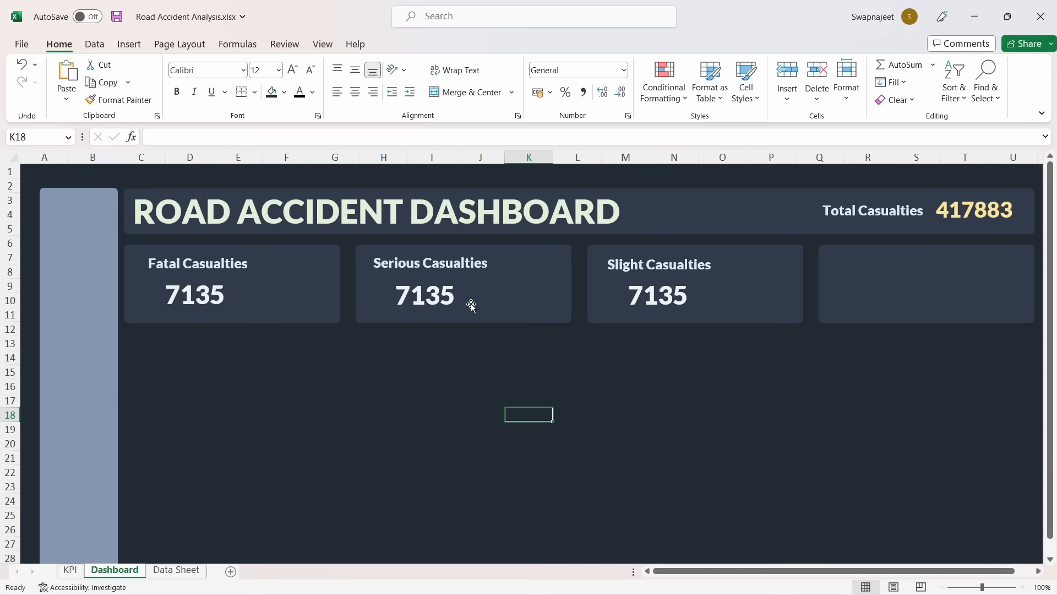
Relink the Serious Casualties figure to the serious count in cell I10 of the KPI sheet
{"action": "left_click", "coordinate": [444, 298]}
{"action": "key", "text": "F2"}
{"action": "key", "text": "shift+Left"}
{"action": "key", "text": "shift+Left"}
{"action": "key", "text": "shift+Left"}
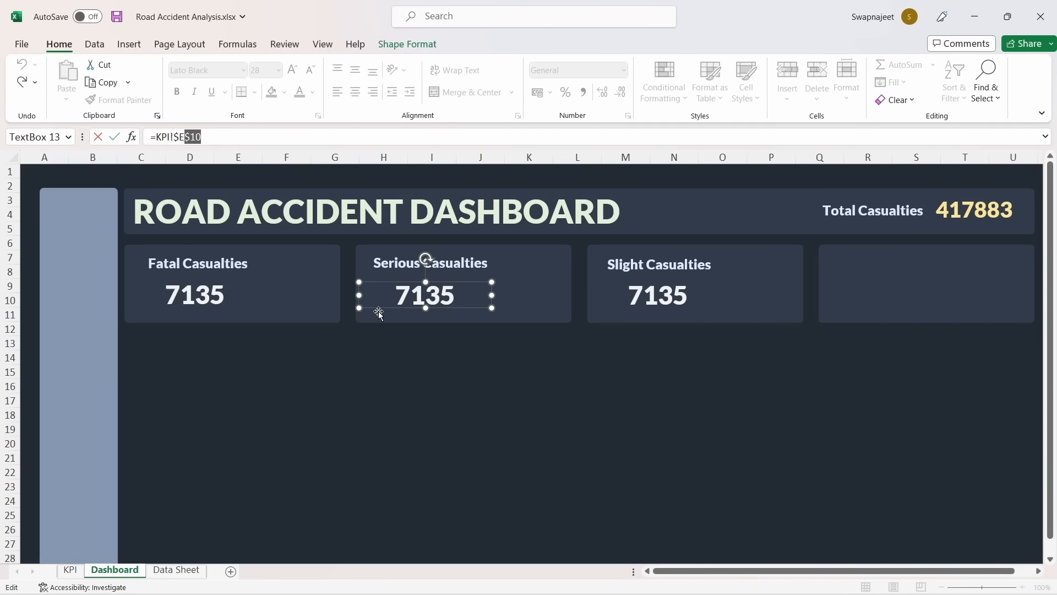
{"action": "left_click_drag", "start_coordinate": [201, 137], "coordinate": [157, 137]}
{"action": "key", "text": "BackSpace"}
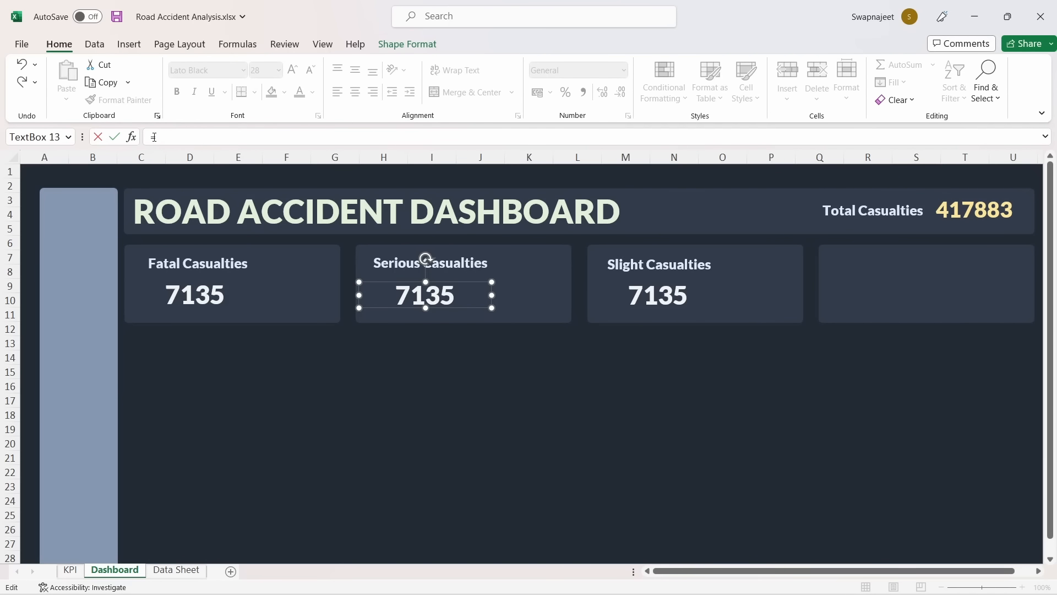
{"action": "left_click", "coordinate": [69, 570]}
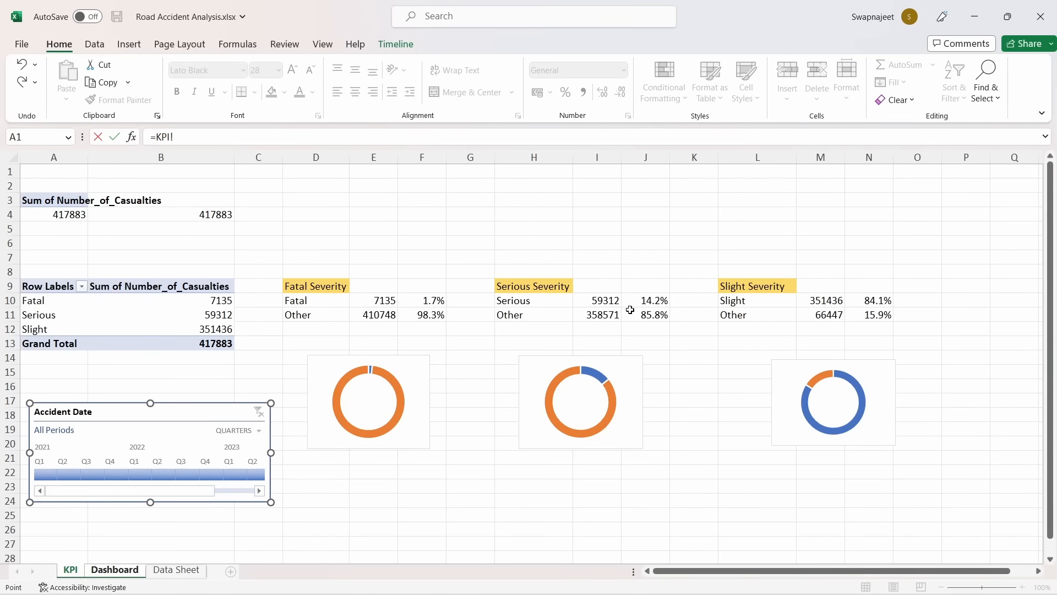
{"action": "left_click", "coordinate": [613, 301]}
{"action": "key", "text": "Return"}
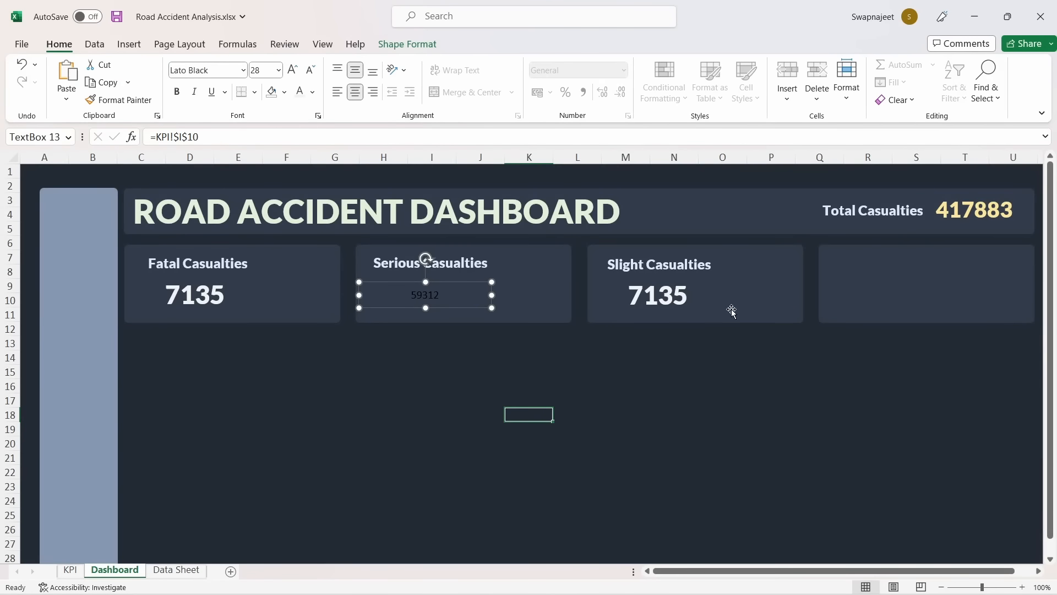
Relink the Slight Casualties figure to the slight count in cell M10 of the KPI sheet
{"action": "left_click", "coordinate": [678, 299]}
{"action": "left_click_drag", "start_coordinate": [212, 138], "coordinate": [157, 139]}
{"action": "key", "text": "BackSpace"}
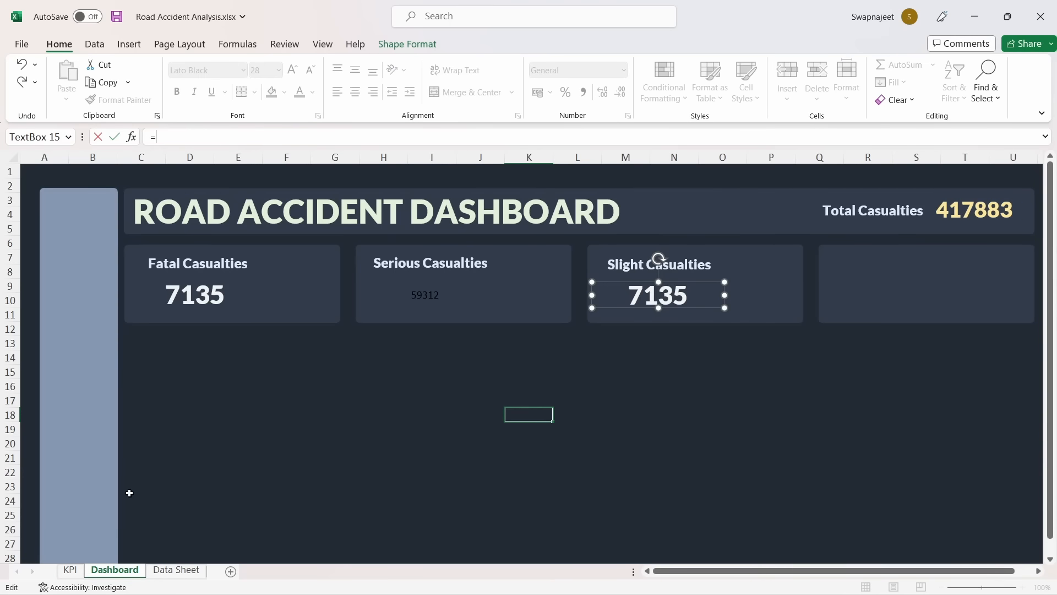
{"action": "left_click", "coordinate": [70, 570]}
{"action": "left_click", "coordinate": [810, 298]}
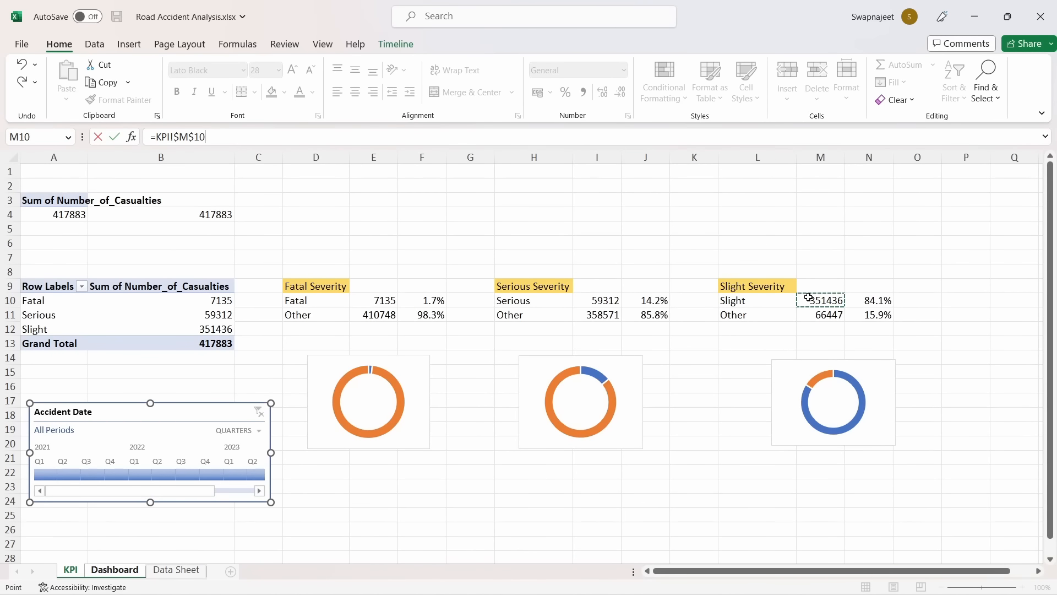
{"action": "key", "text": "Return"}
{"action": "left_click", "coordinate": [819, 472]}
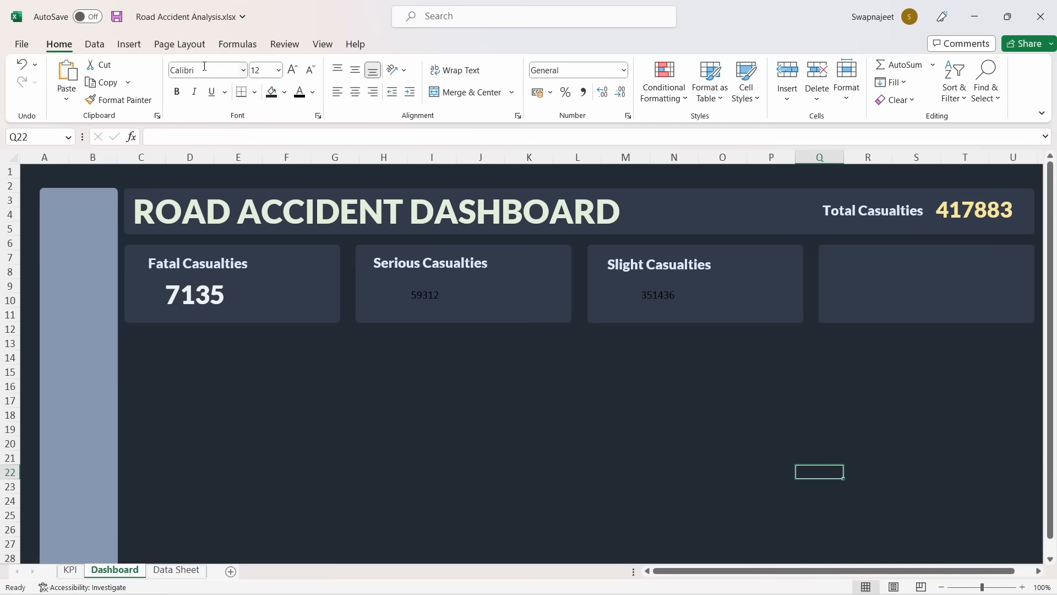
Copy the Fatal Casualties figure's formatting onto the Serious Casualties and Slight Casualties figures
{"action": "left_click", "coordinate": [193, 296]}
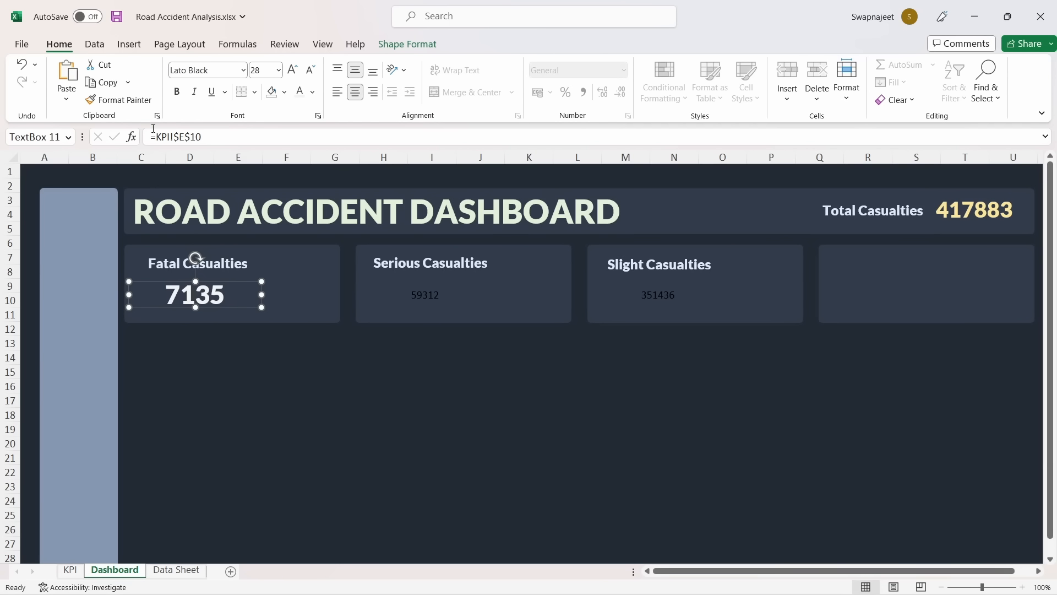
{"action": "left_click", "coordinate": [118, 100]}
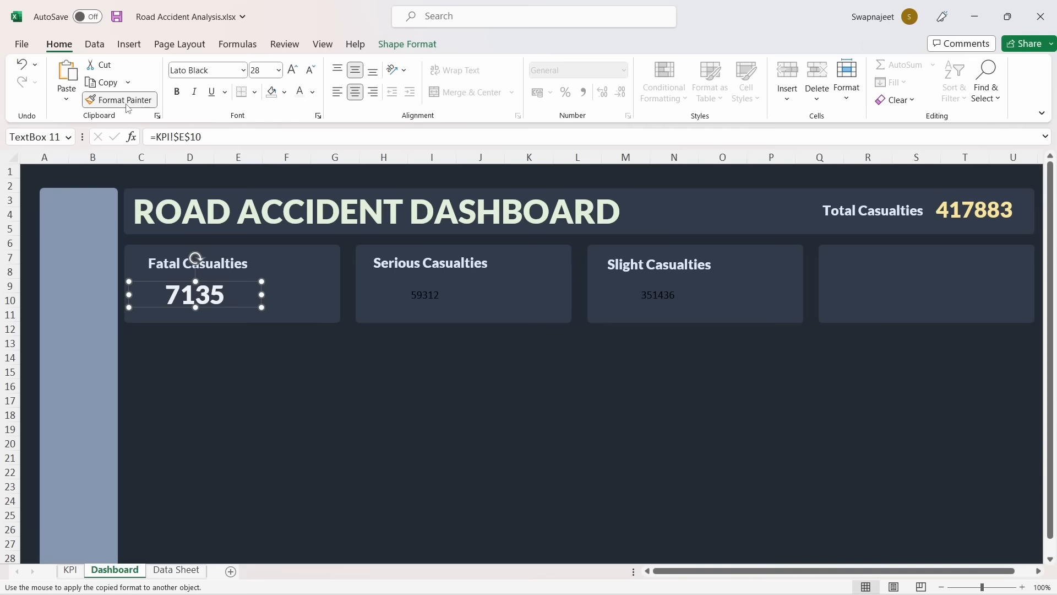
{"action": "left_click", "coordinate": [416, 292]}
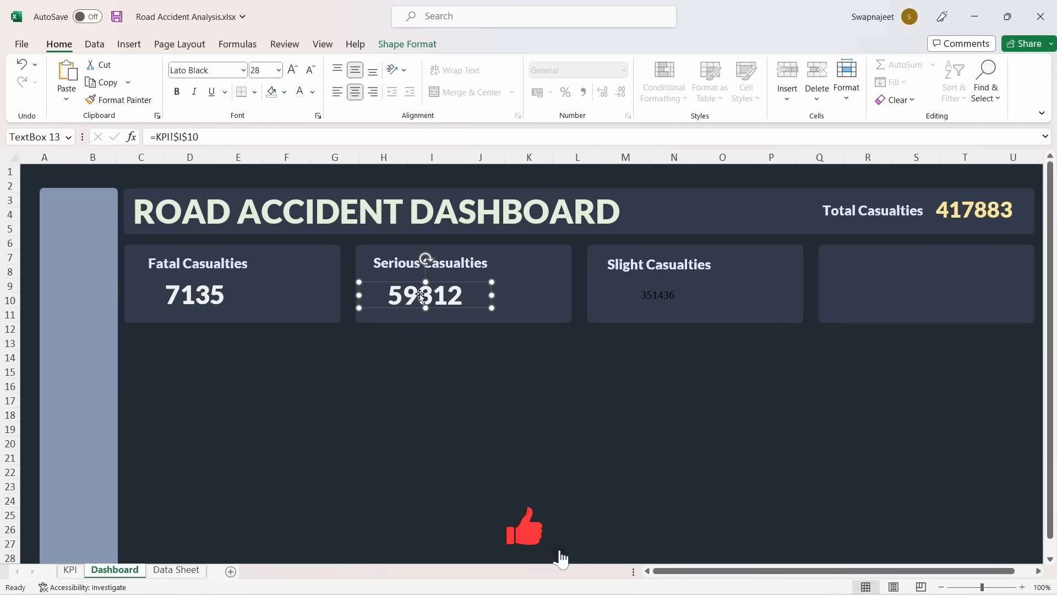
{"action": "left_click", "coordinate": [119, 100]}
{"action": "left_click", "coordinate": [654, 298]}
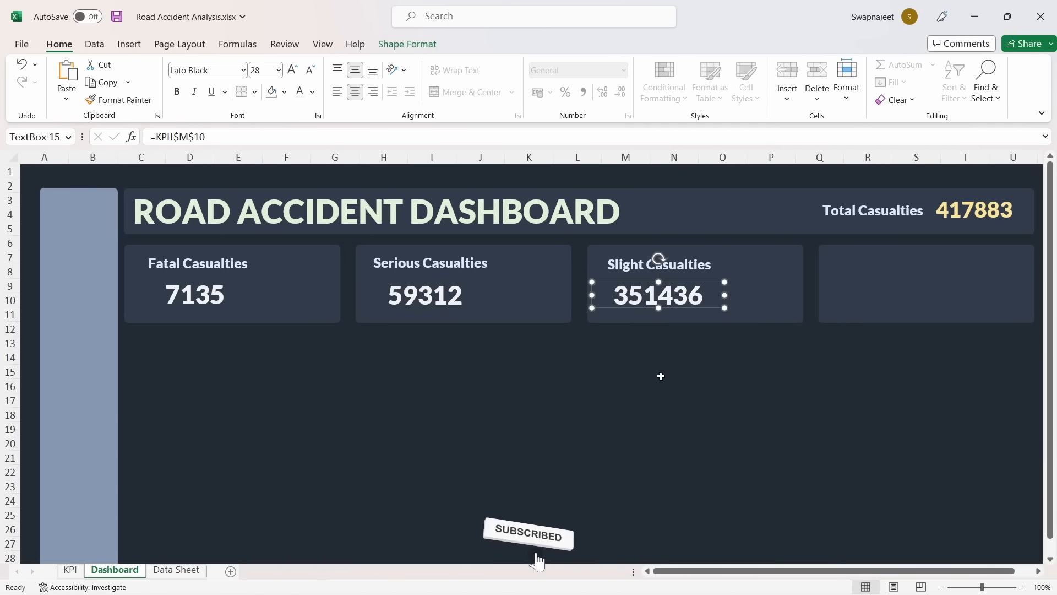
{"action": "left_click", "coordinate": [662, 375]}
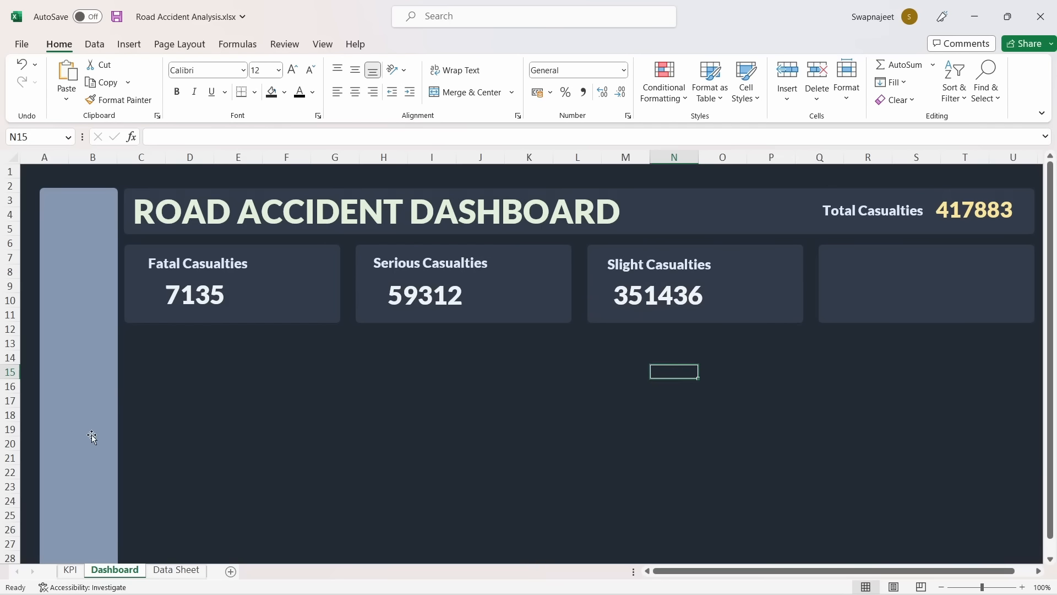
Copy the fatal severity doughnut chart from the KPI sheet onto the Dashboard and place it beside the Fatal Casualties figure
{"action": "left_click", "coordinate": [70, 569]}
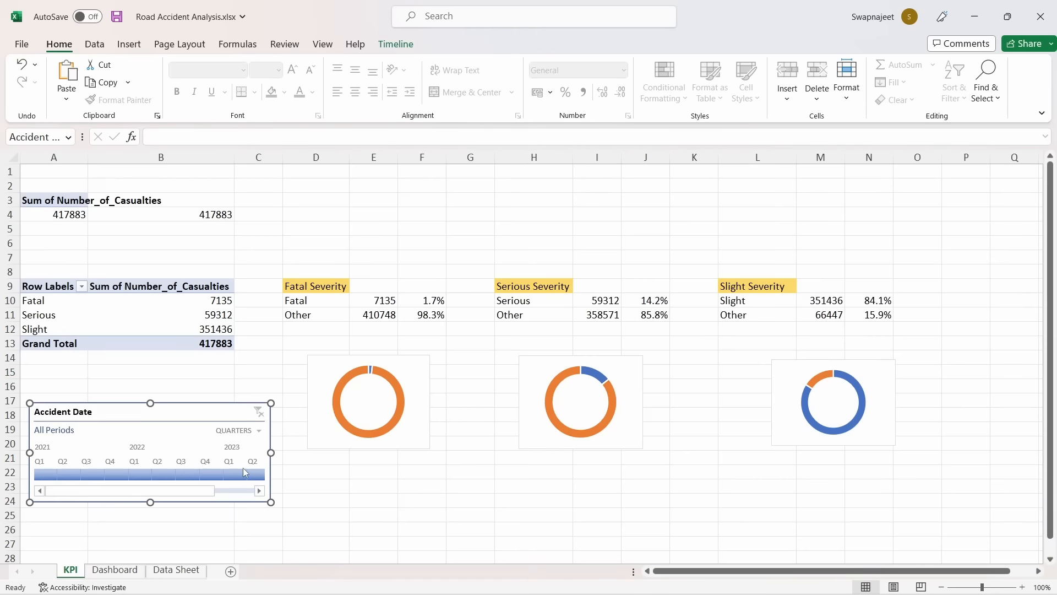
{"action": "left_click", "coordinate": [313, 359]}
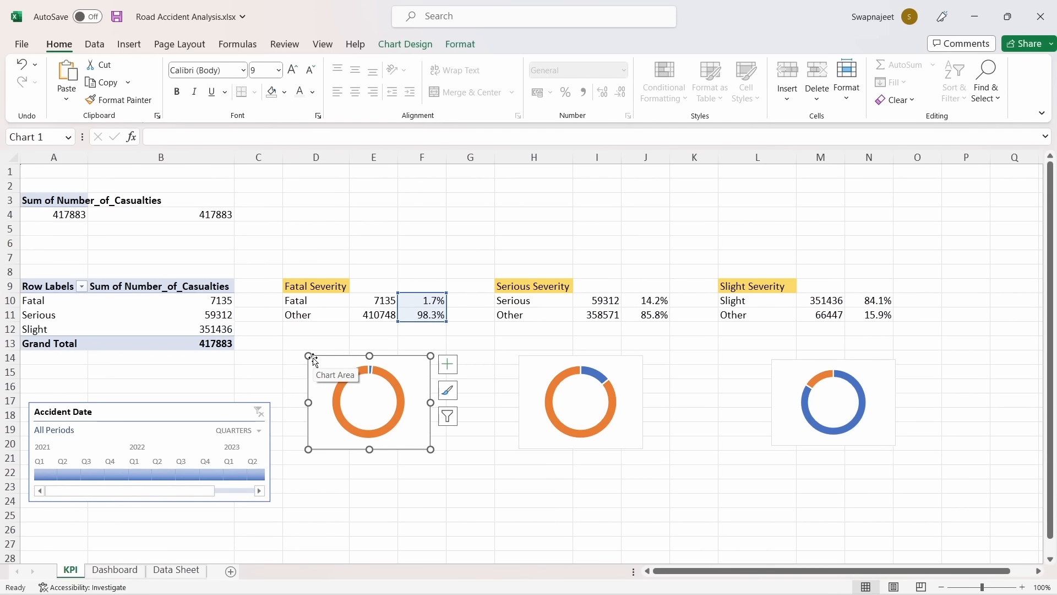
{"action": "left_click", "coordinate": [134, 573]}
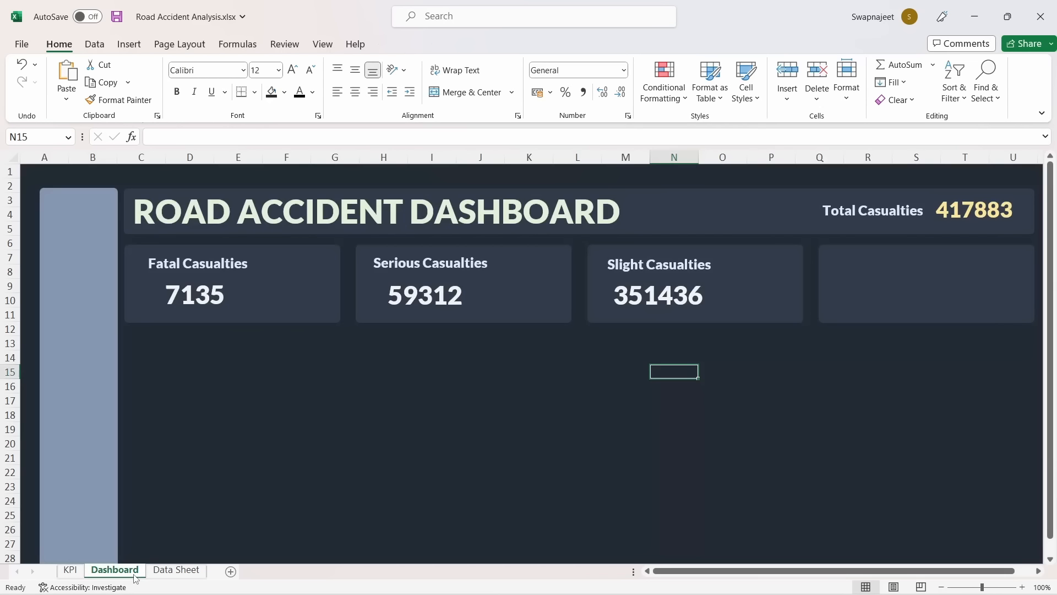
{"action": "left_click", "coordinate": [70, 570]}
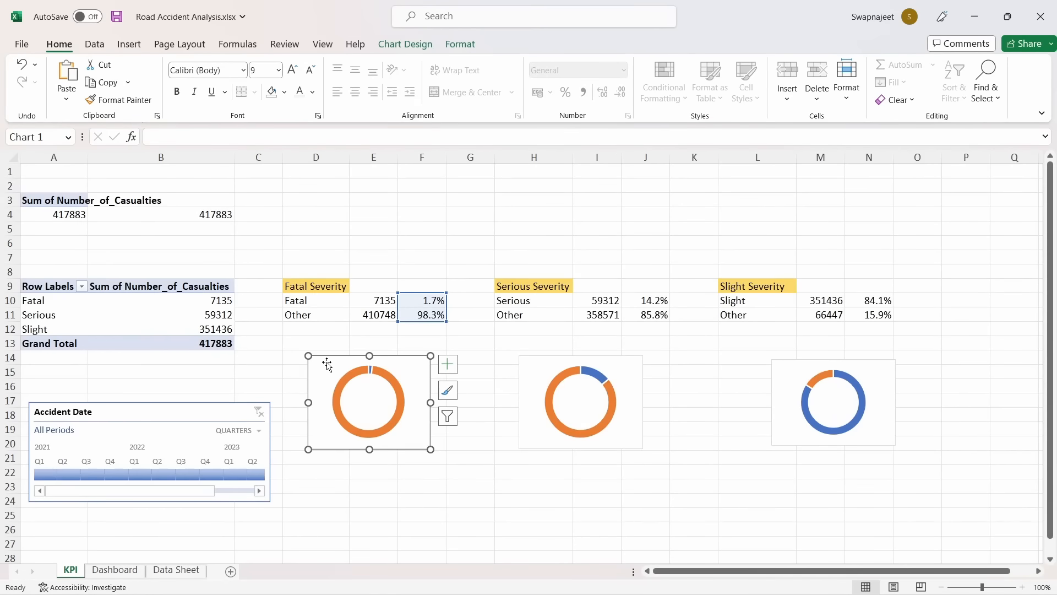
{"action": "key", "text": "ctrl+c"}
{"action": "left_click", "coordinate": [115, 570]}
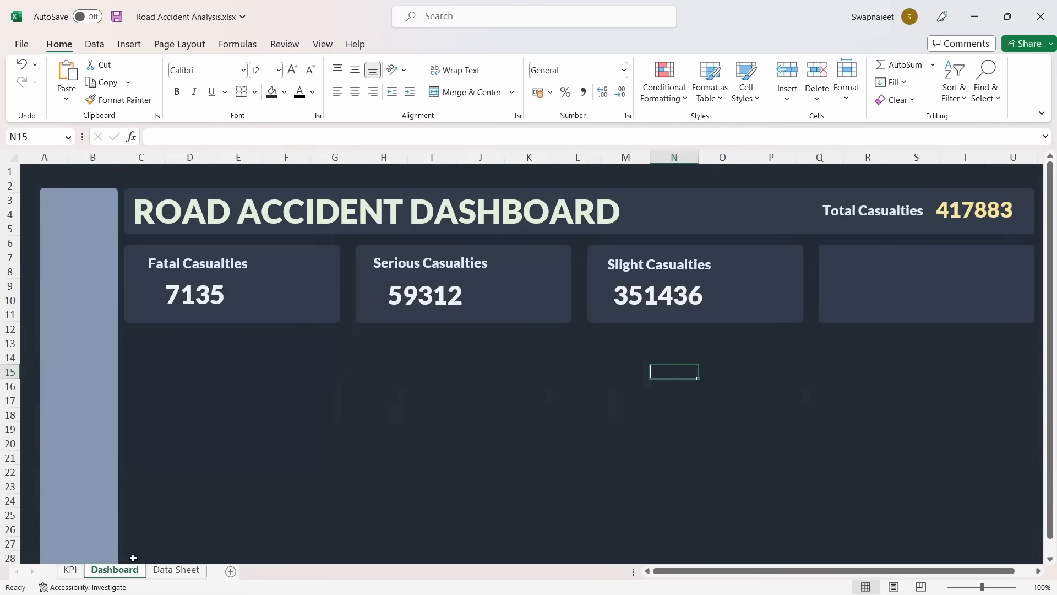
{"action": "key", "text": "ctrl+v"}
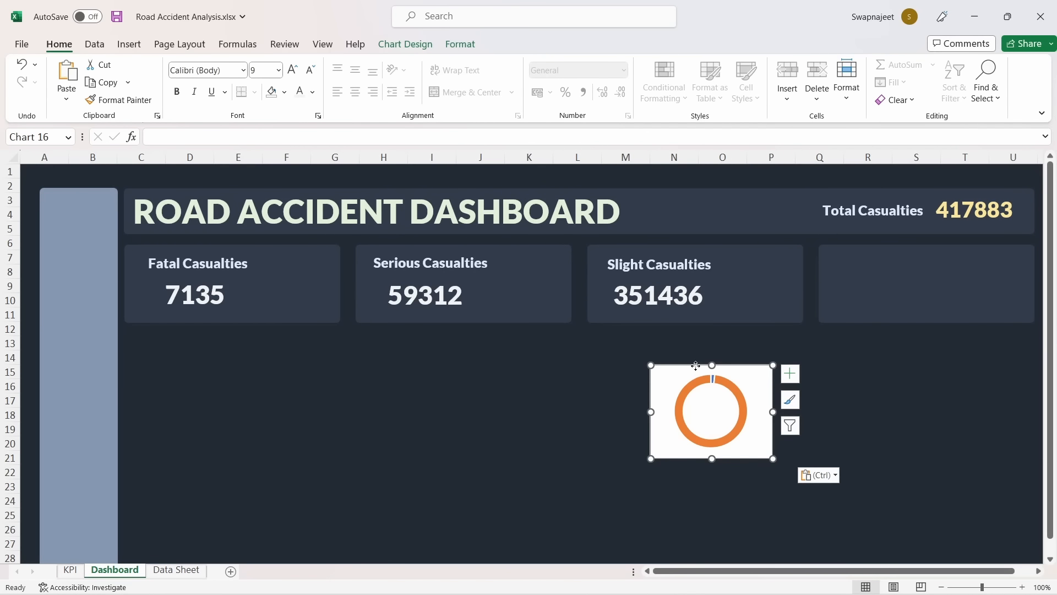
{"action": "left_click_drag", "start_coordinate": [695, 367], "coordinate": [292, 246]}
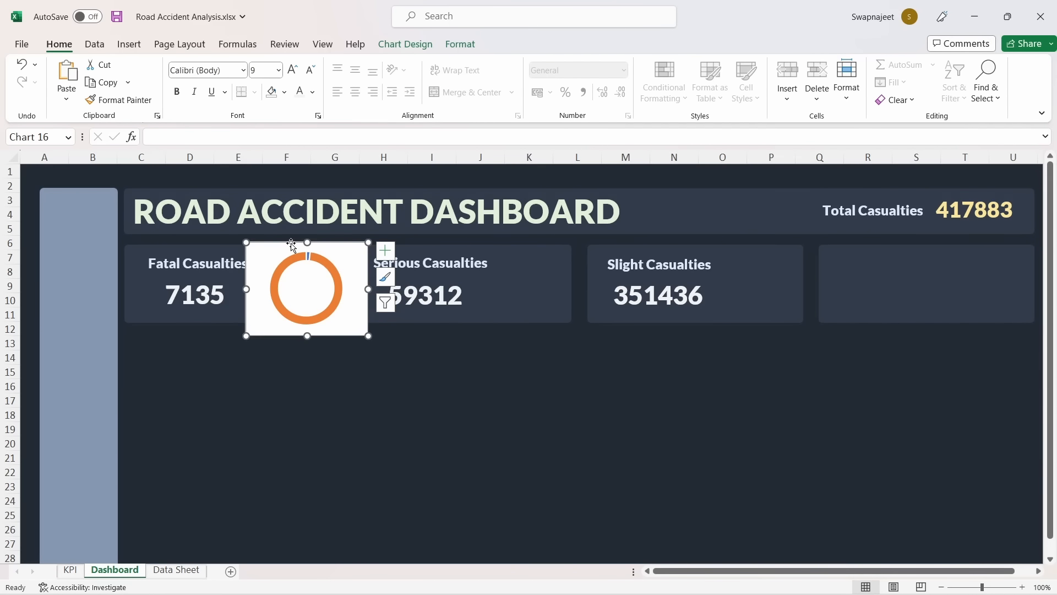
Set the pasted doughnut chart's area to no fill and its border to no line
{"action": "right_click", "coordinate": [291, 242]}
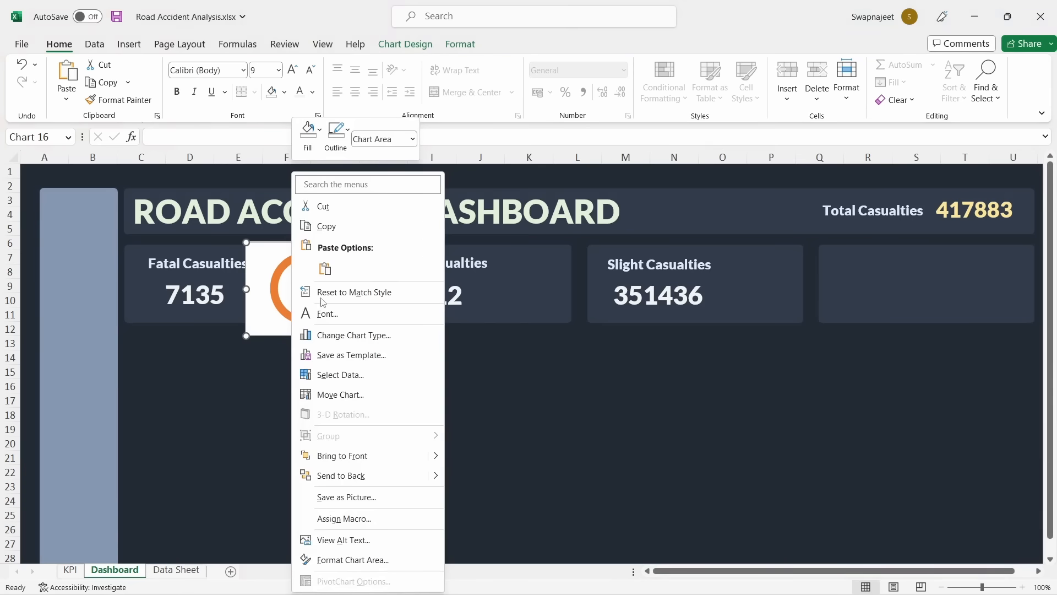
{"action": "left_click", "coordinate": [341, 560]}
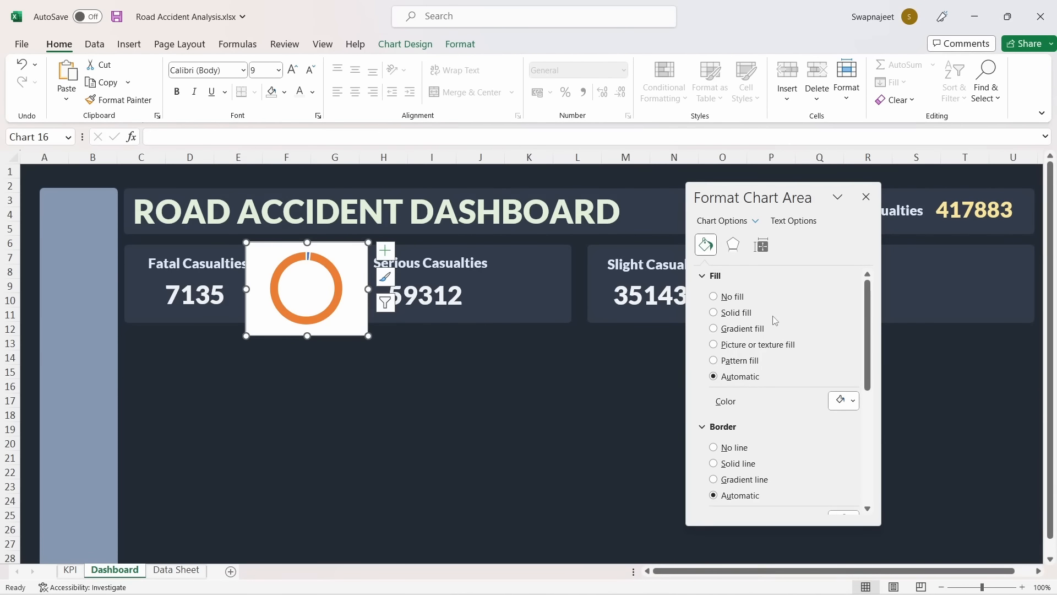
{"action": "left_click", "coordinate": [730, 298]}
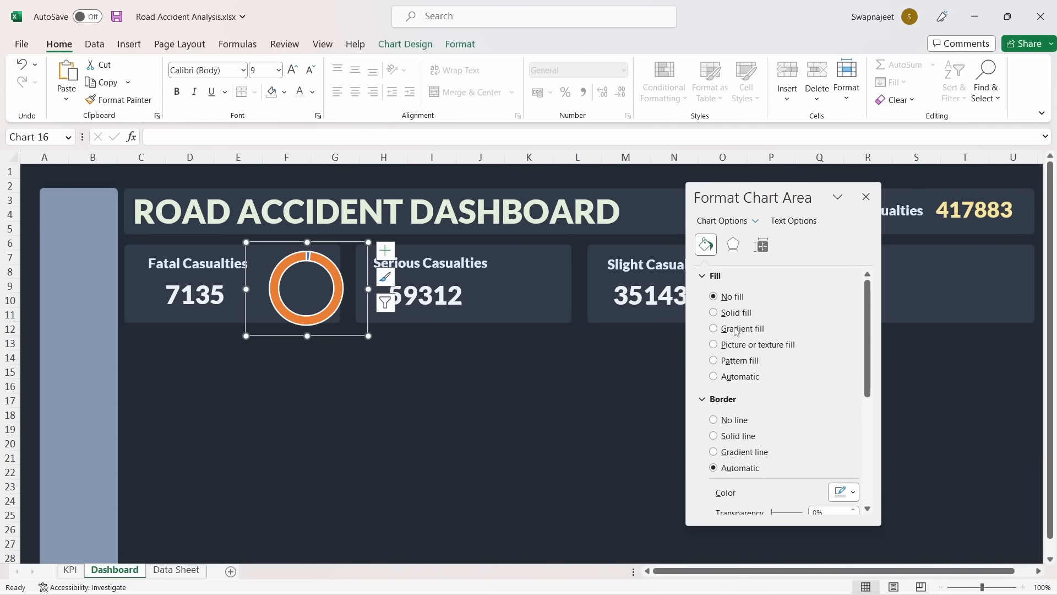
{"action": "left_click", "coordinate": [737, 422]}
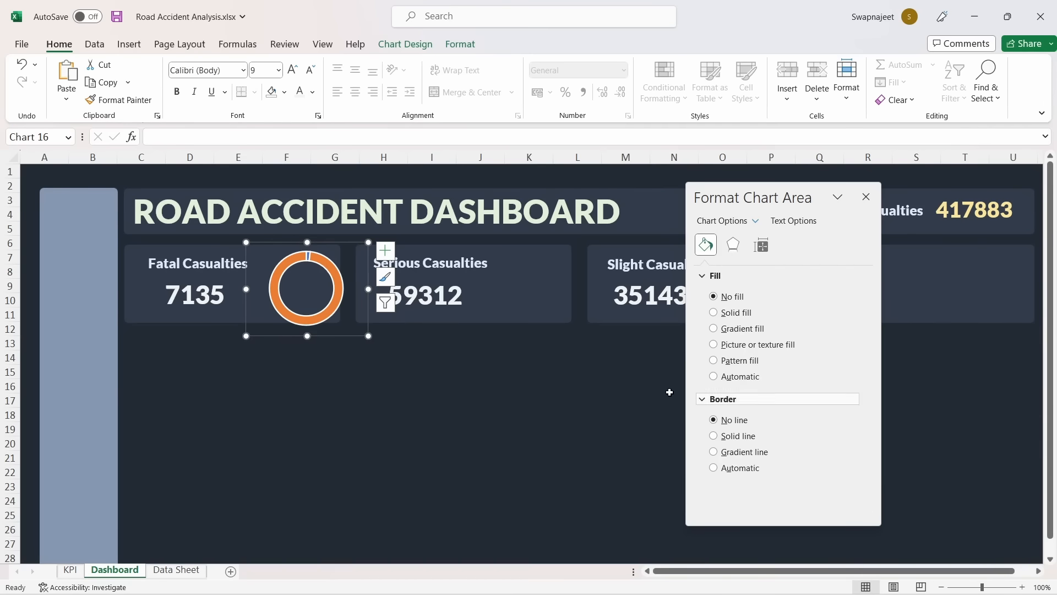
Remove the border line from the doughnut's data series
{"action": "left_click", "coordinate": [278, 269]}
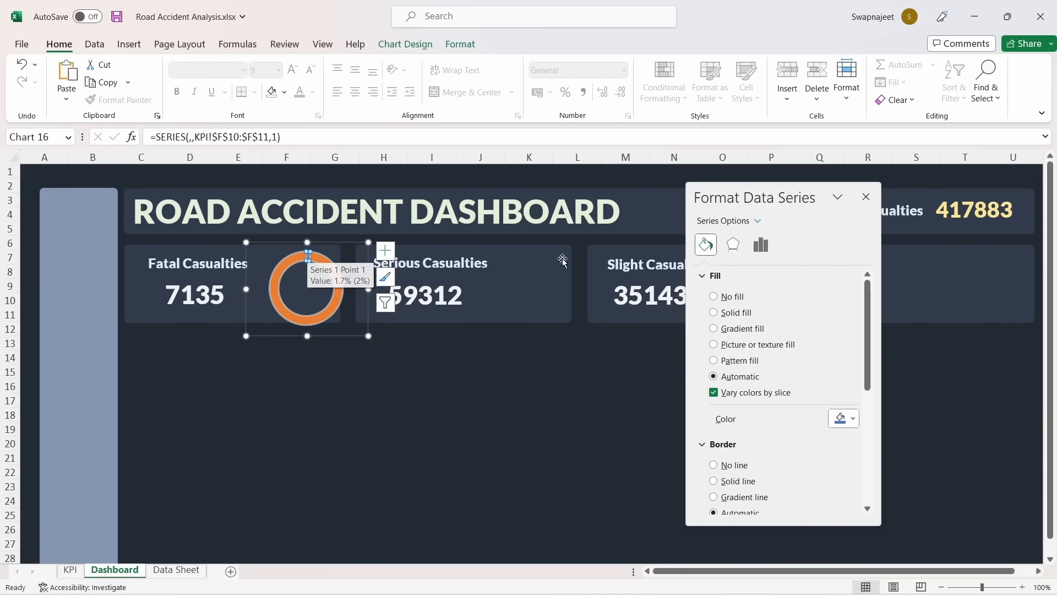
{"action": "scroll", "coordinate": [768, 361], "scroll_direction": "down", "scroll_amount": 5}
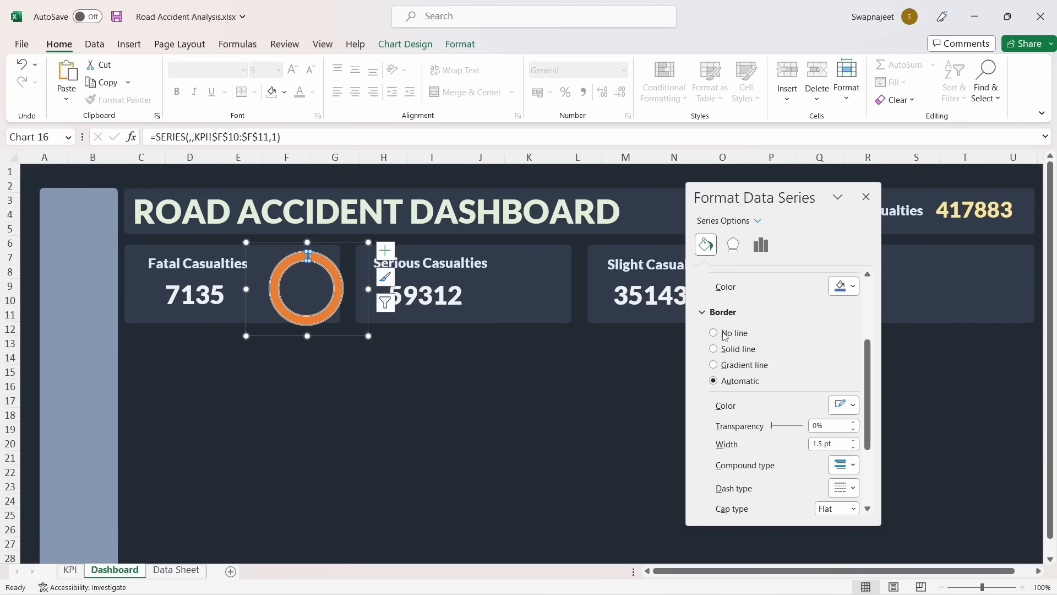
{"action": "left_click", "coordinate": [740, 333]}
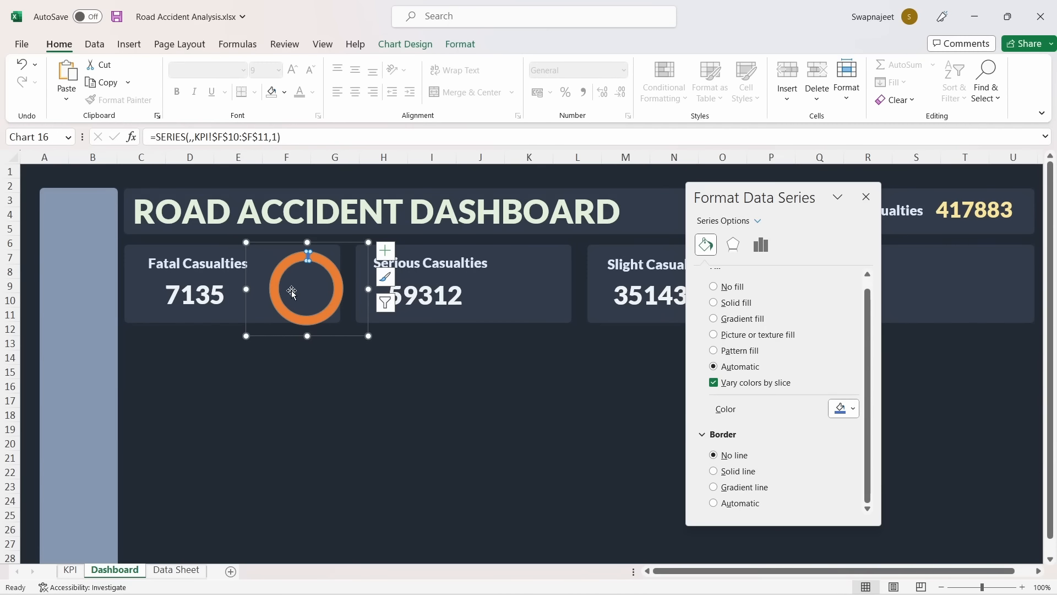
{"action": "left_click", "coordinate": [345, 359]}
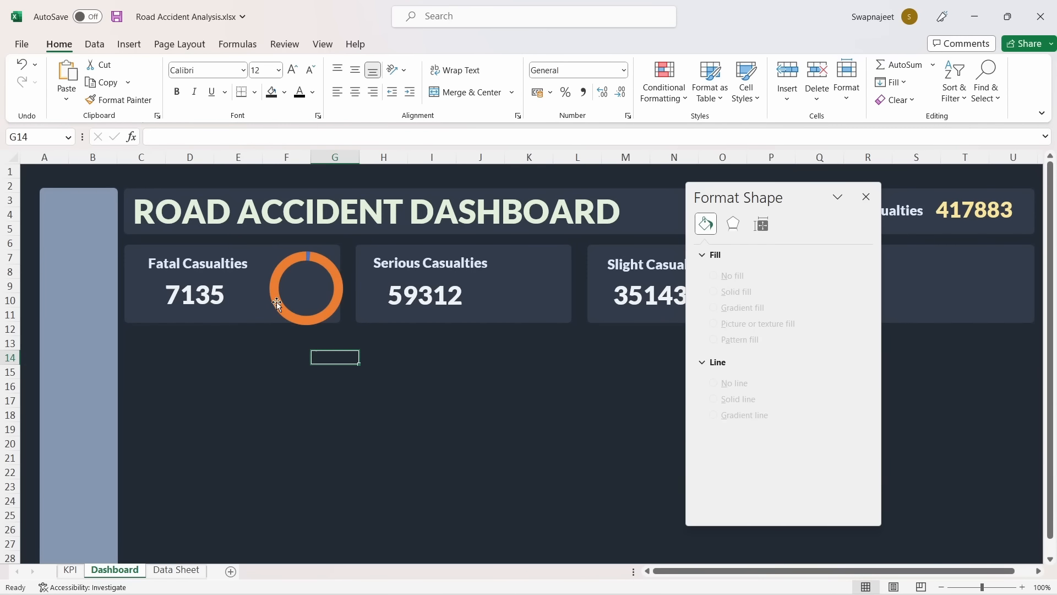
Fill the doughnut's large orange slice with a dark gray theme color
{"action": "left_click", "coordinate": [273, 289]}
{"action": "left_click", "coordinate": [272, 283]}
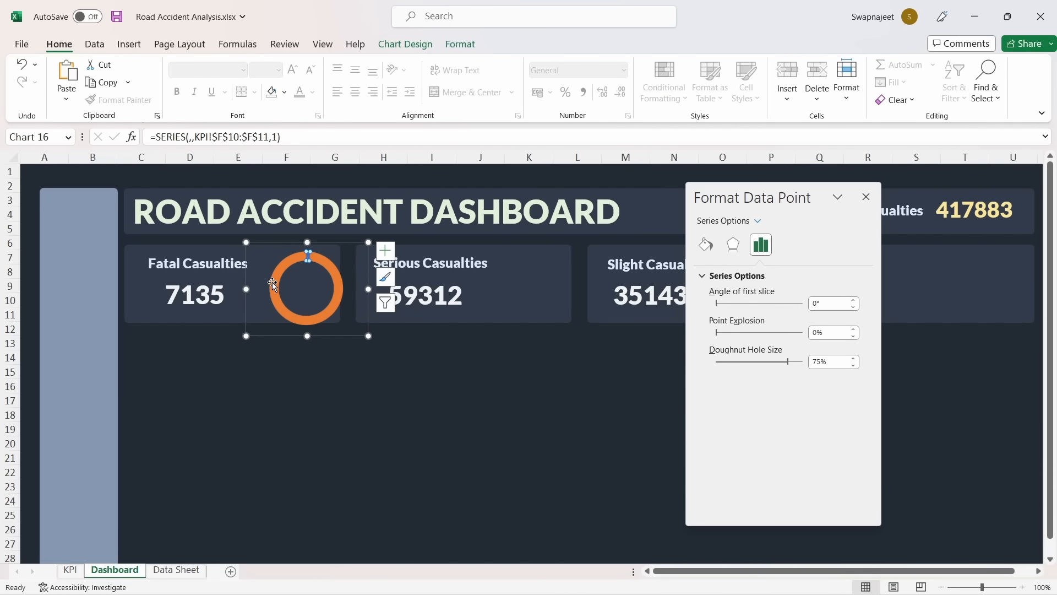
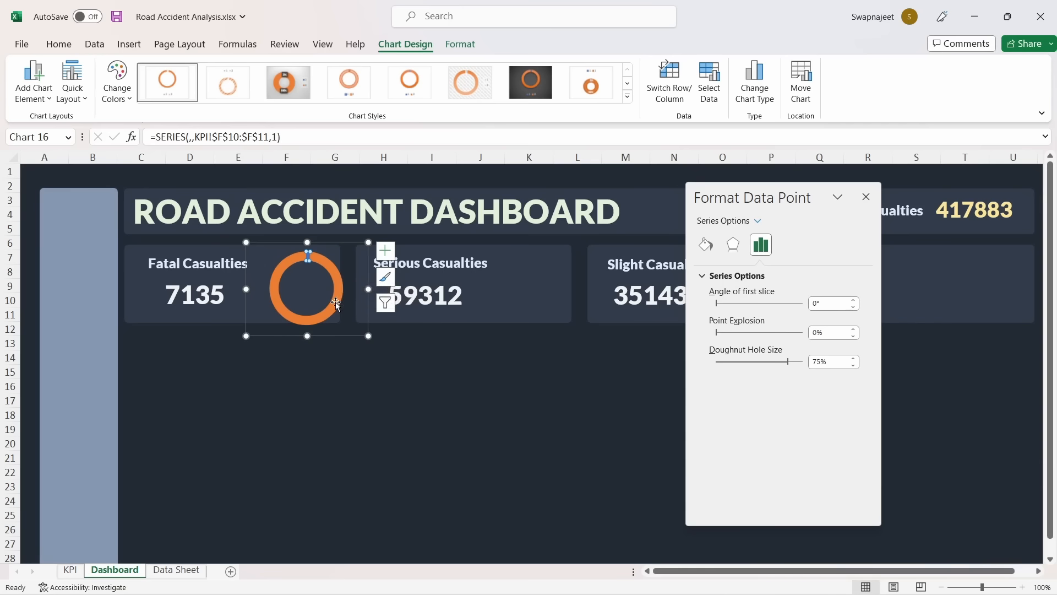
{"action": "left_click", "coordinate": [706, 246]}
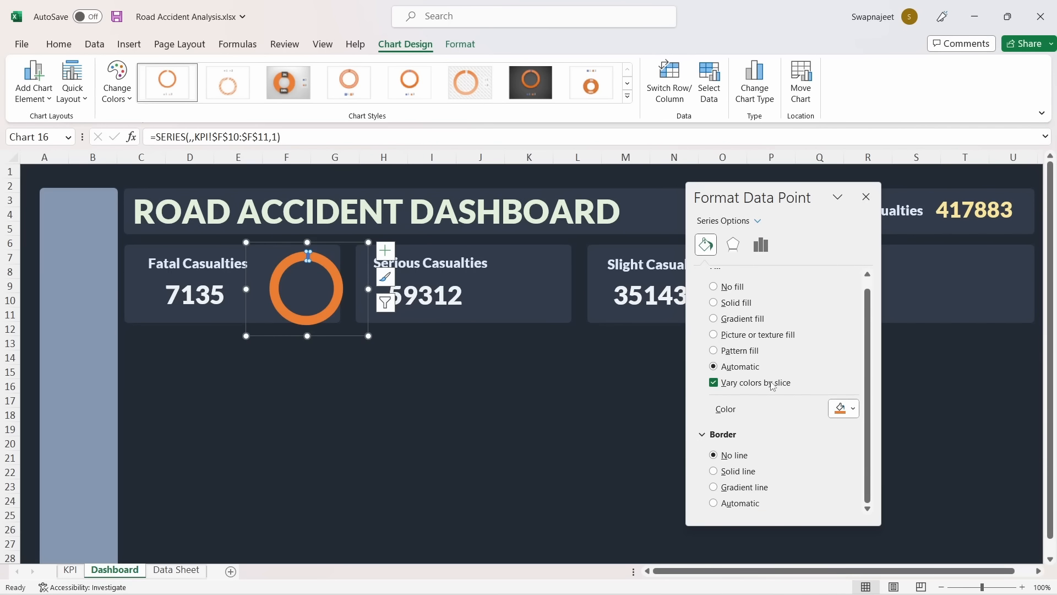
{"action": "left_click", "coordinate": [854, 409]}
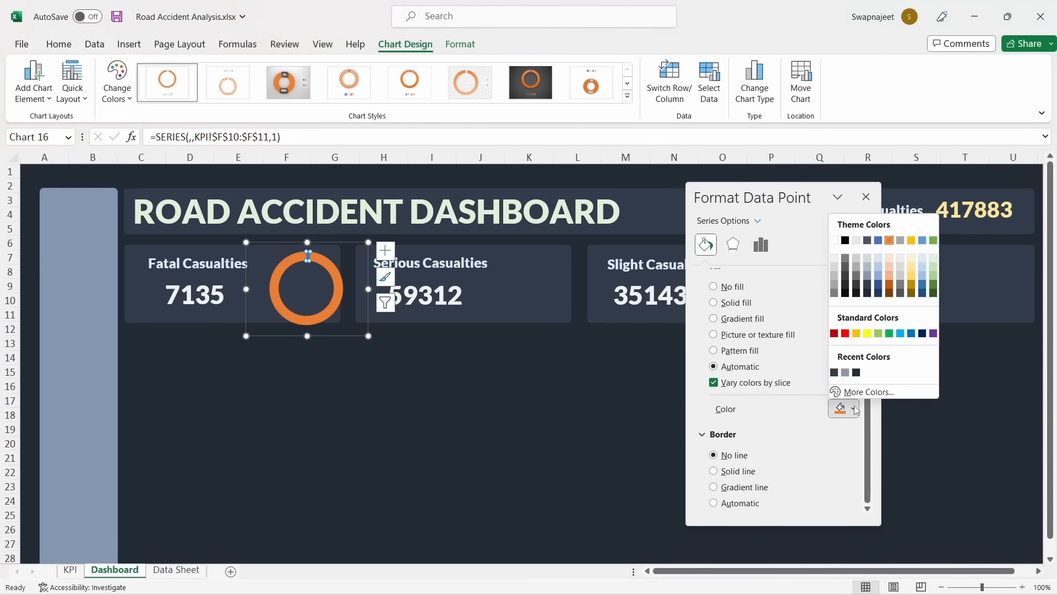
{"action": "left_click", "coordinate": [857, 277]}
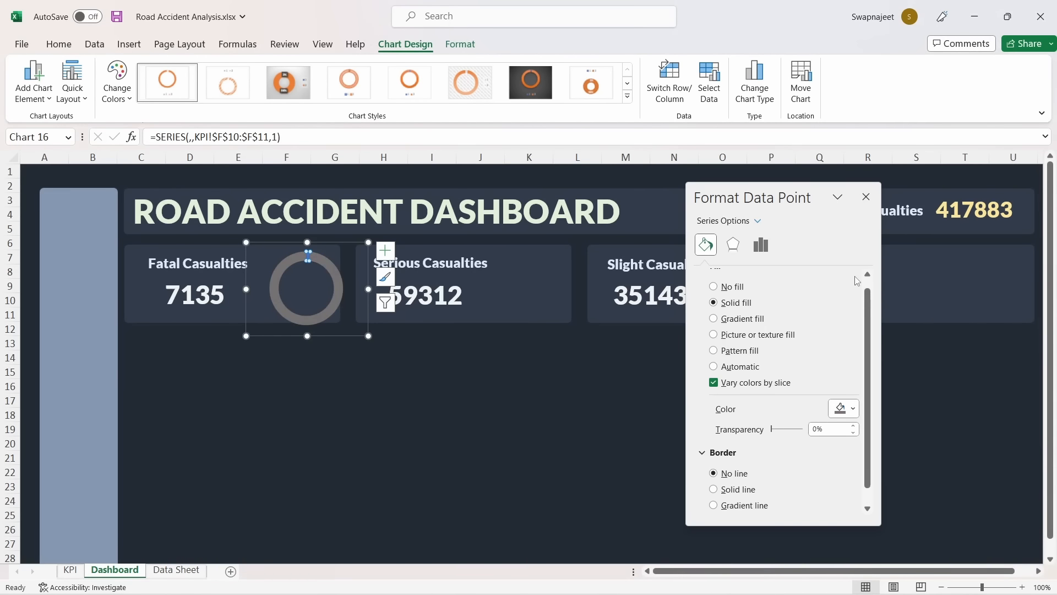
{"action": "left_click", "coordinate": [331, 372]}
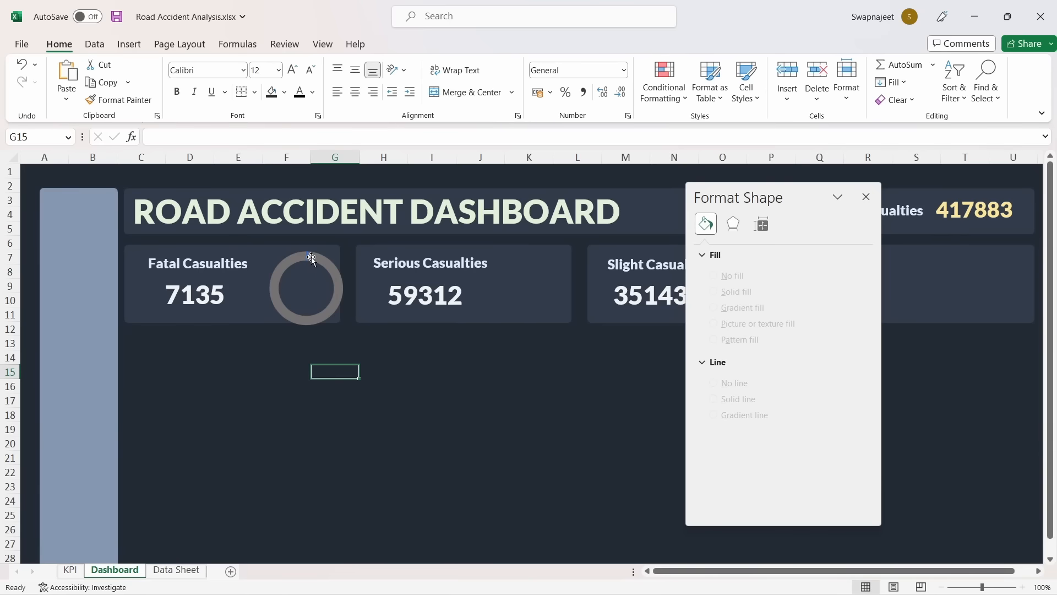
Enlarge the Fatal Casualties doughnut chart and fill its small blue slice with a very light blue theme color
{"action": "left_click", "coordinate": [320, 304]}
{"action": "left_click", "coordinate": [354, 335]}
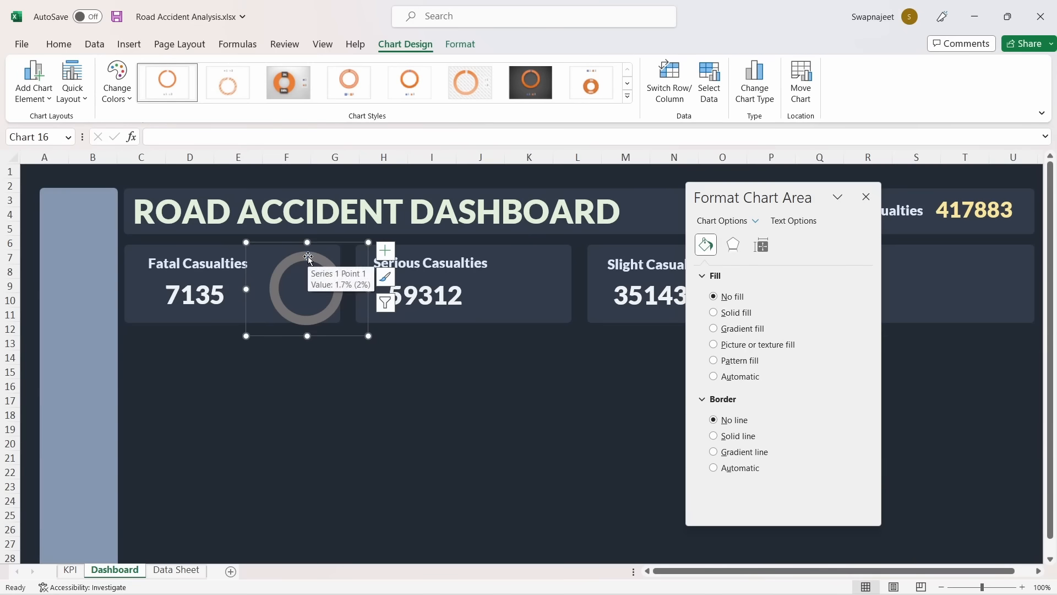
{"action": "left_click_drag", "start_coordinate": [368, 337], "coordinate": [513, 445]}
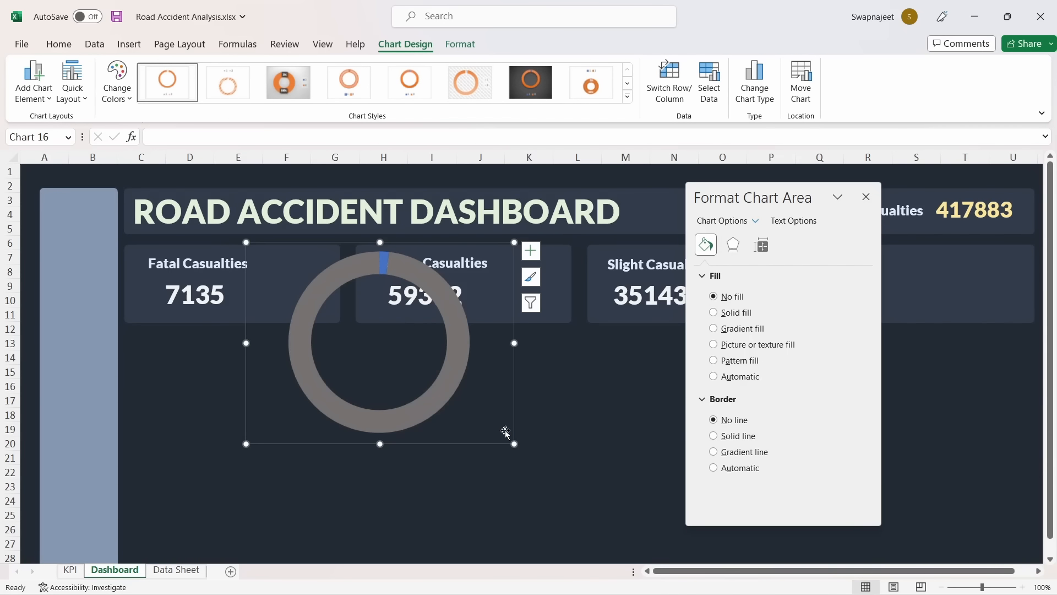
{"action": "left_click", "coordinate": [382, 261]}
{"action": "left_click", "coordinate": [383, 261]}
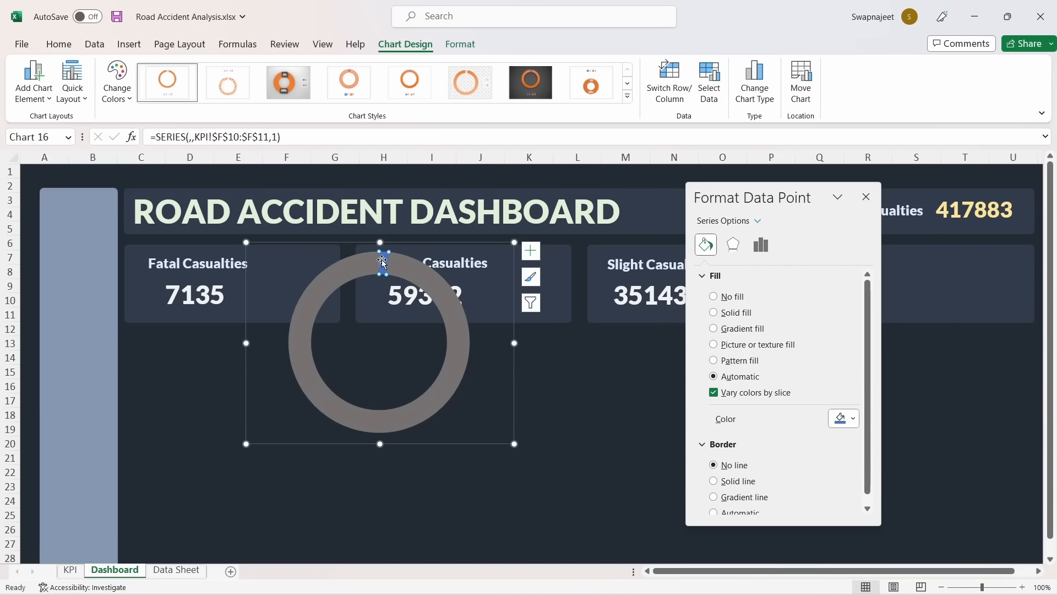
{"action": "left_click", "coordinate": [853, 418]}
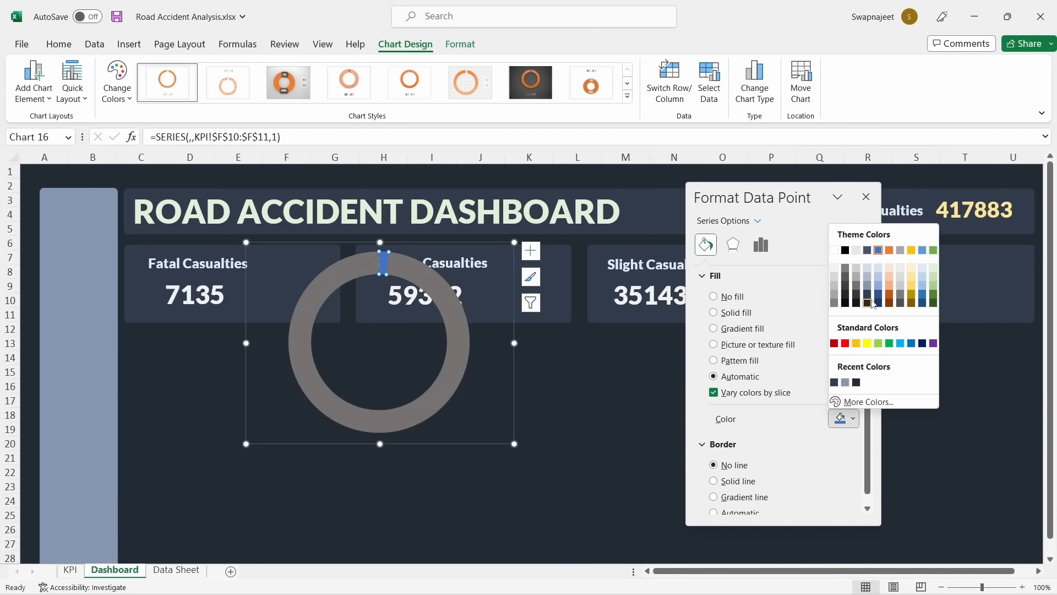
{"action": "left_click", "coordinate": [924, 267]}
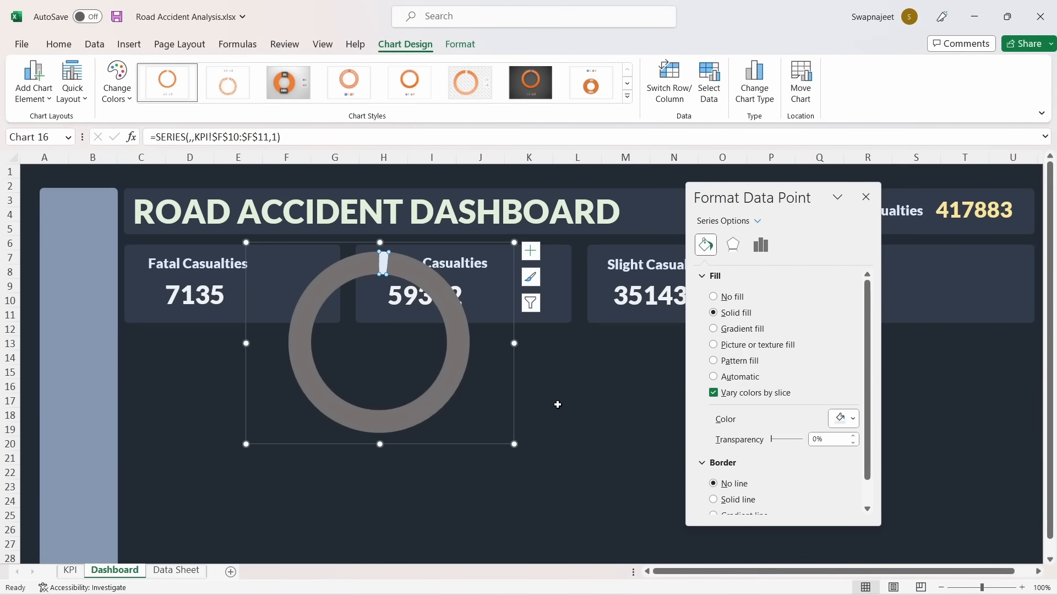
{"action": "left_click", "coordinate": [853, 419]}
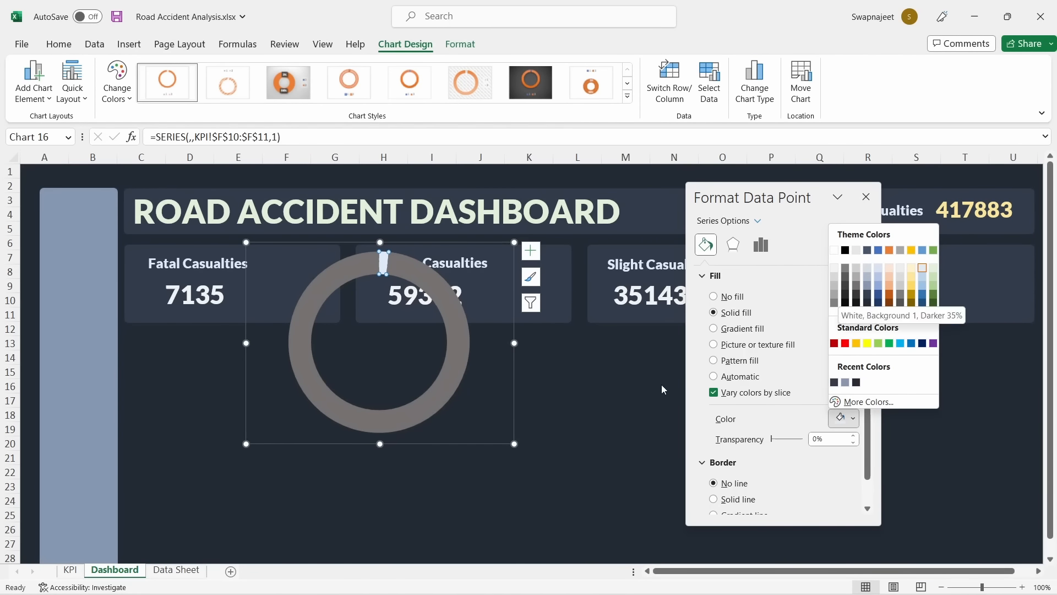
{"action": "left_click", "coordinate": [834, 296]}
{"action": "left_click", "coordinate": [523, 372]}
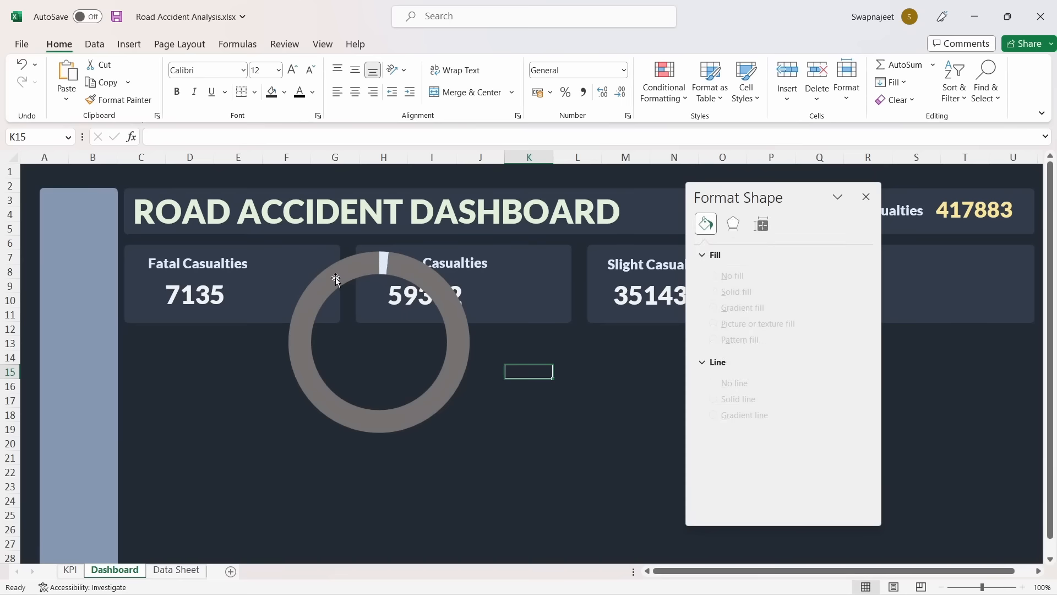
Set the Fatal Casualties doughnut chart's height and width to 3 cm and position it inside its card
{"action": "left_click", "coordinate": [874, 200]}
{"action": "left_click", "coordinate": [385, 362]}
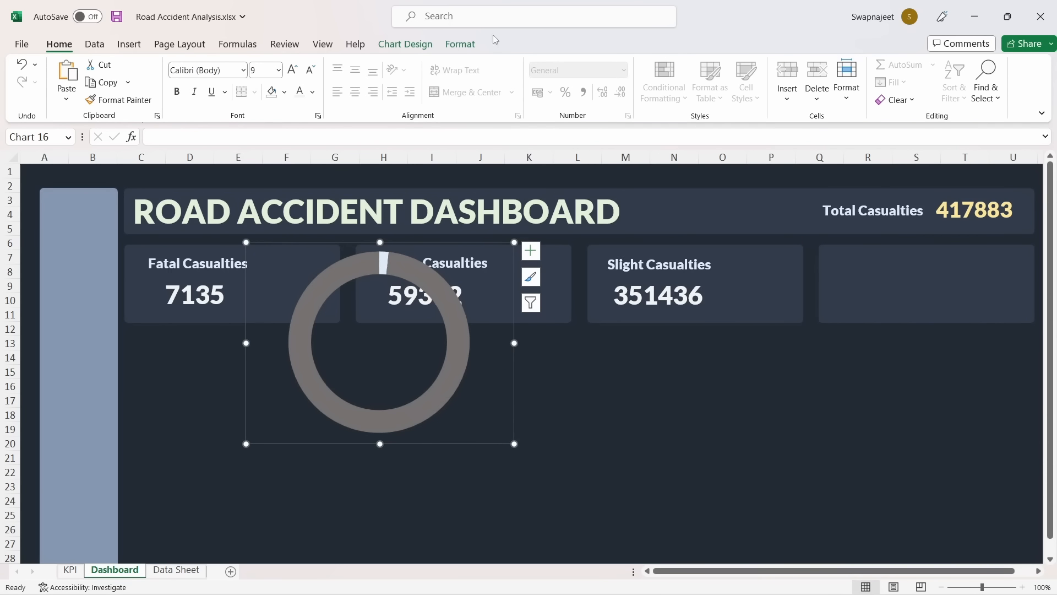
{"action": "left_click", "coordinate": [460, 44]}
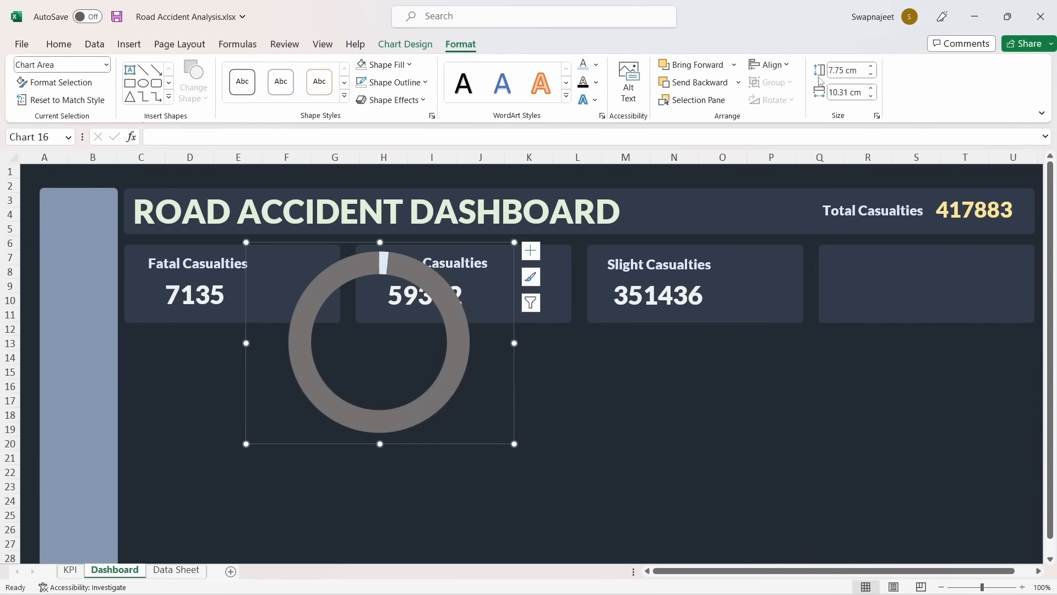
{"action": "left_click", "coordinate": [835, 71]}
{"action": "type", "text": "3"}
{"action": "key", "text": "Tab"}
{"action": "type", "text": "3"}
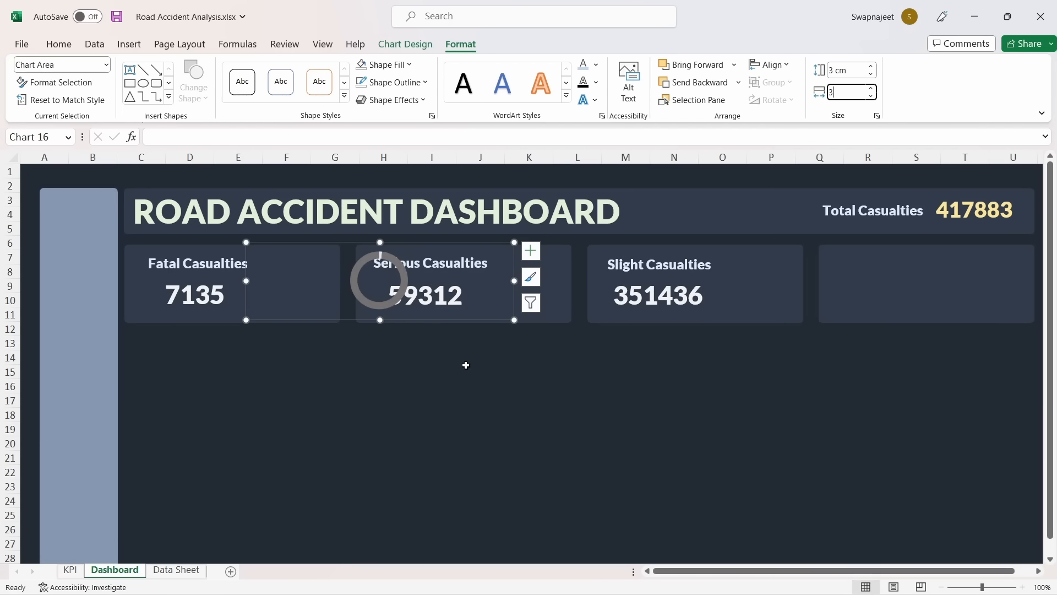
{"action": "key", "text": "Return"}
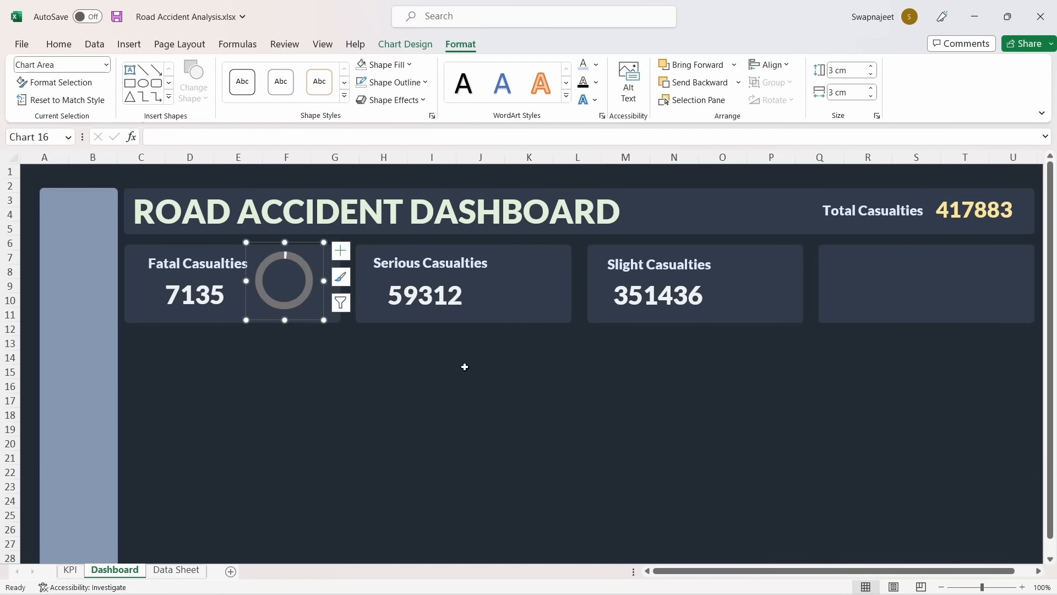
{"action": "left_click_drag", "start_coordinate": [304, 244], "coordinate": [316, 248]}
Reduce the doughnut hole size of the Fatal Casualties chart's data series to thicken its ring
{"action": "right_click", "coordinate": [311, 250]}
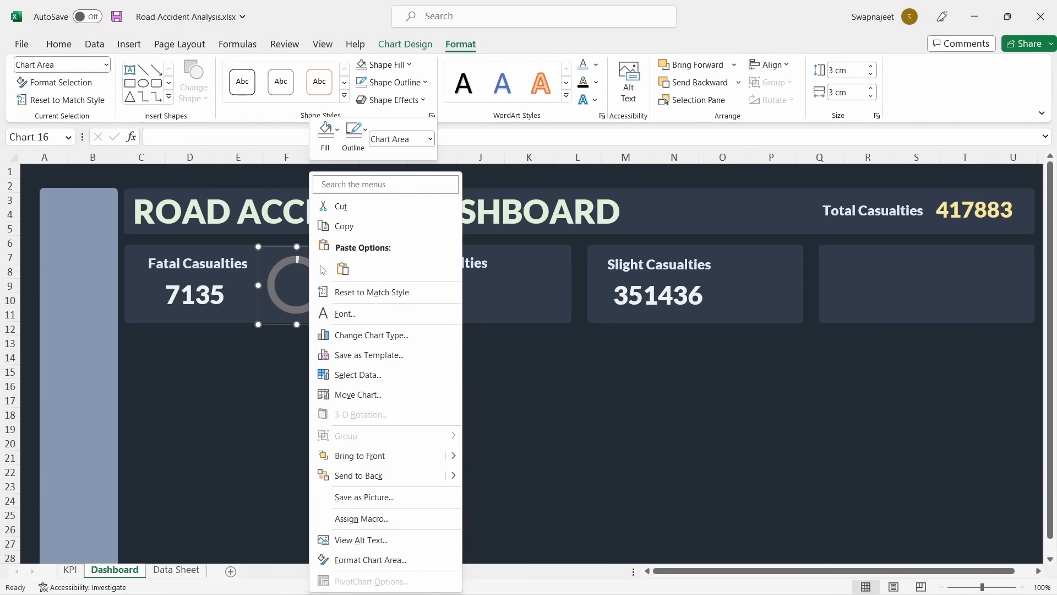
{"action": "left_click", "coordinate": [349, 560]}
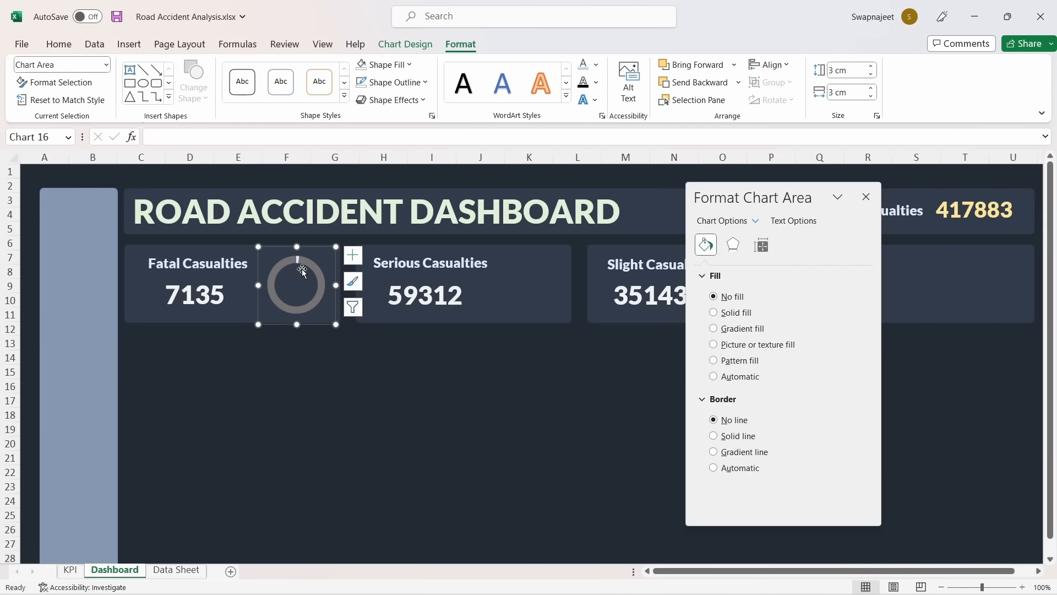
{"action": "left_click", "coordinate": [762, 247]}
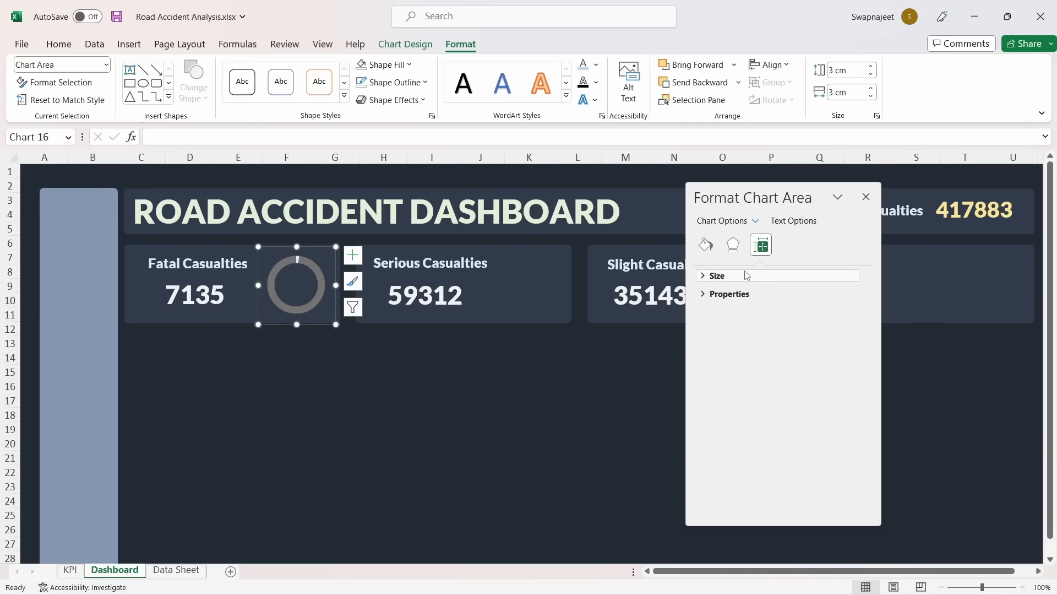
{"action": "left_click", "coordinate": [719, 278]}
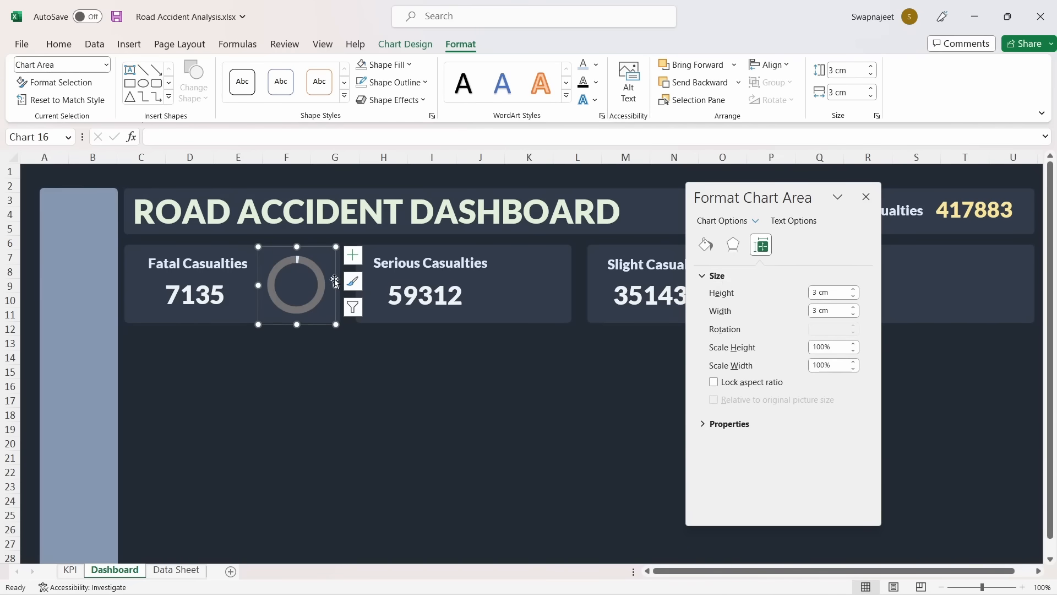
{"action": "left_click", "coordinate": [284, 265]}
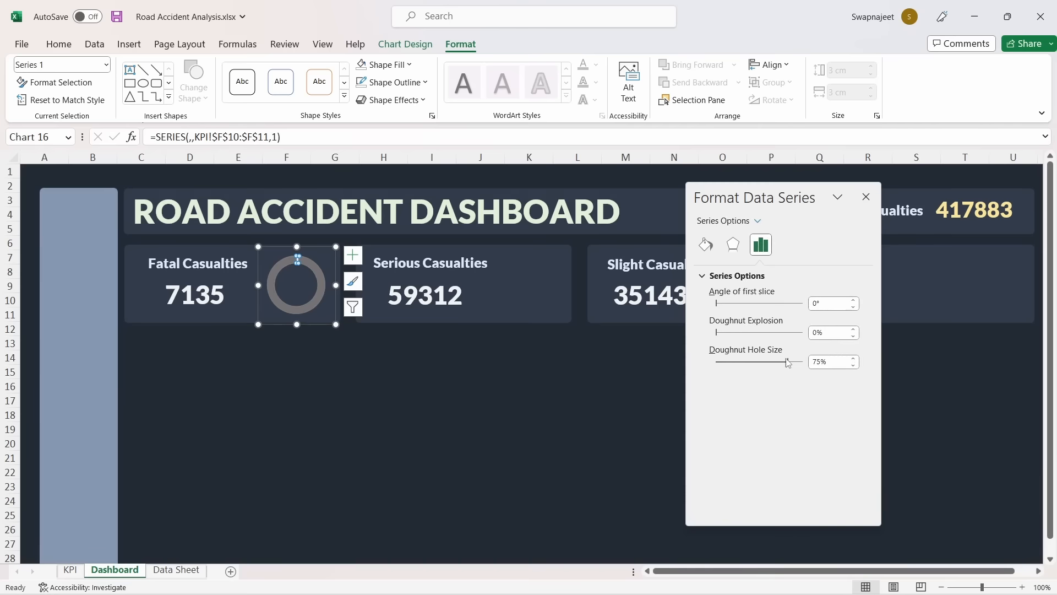
{"action": "left_click", "coordinate": [815, 362]}
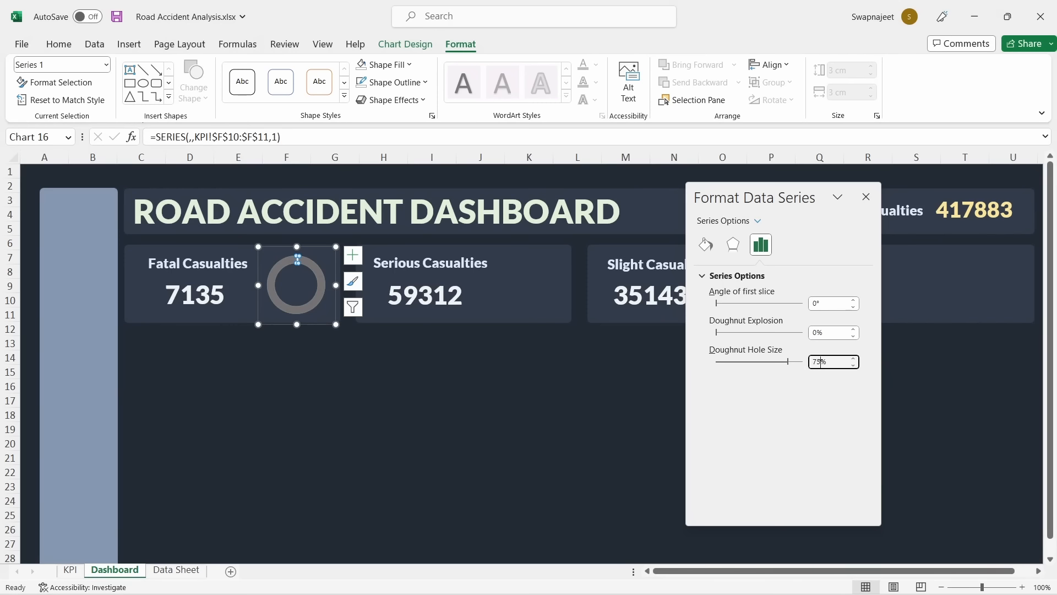
{"action": "key", "text": "Return"}
{"action": "left_click", "coordinate": [874, 200]}
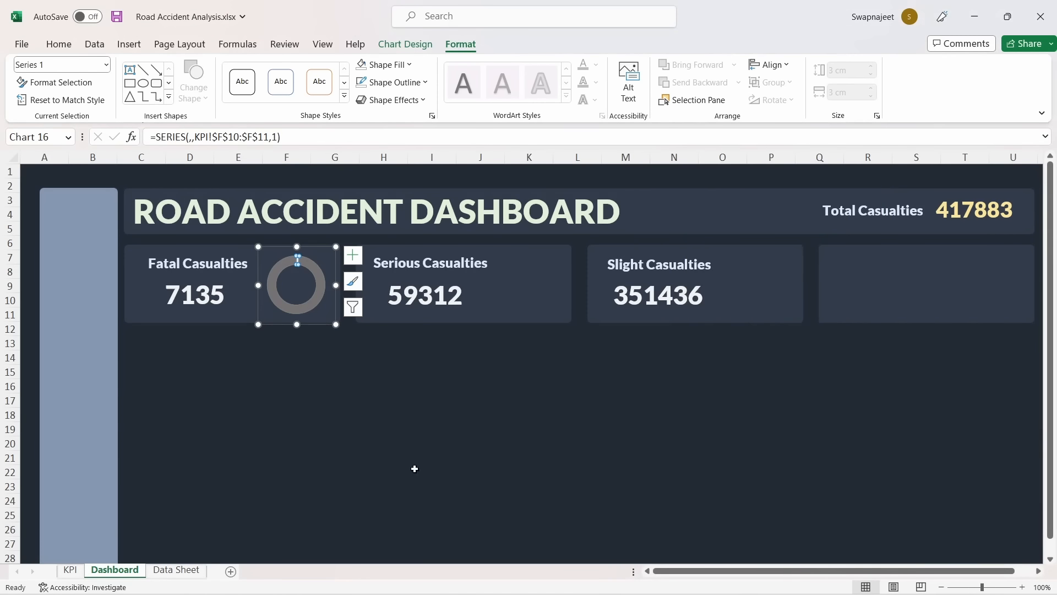
{"action": "left_click", "coordinate": [364, 444]}
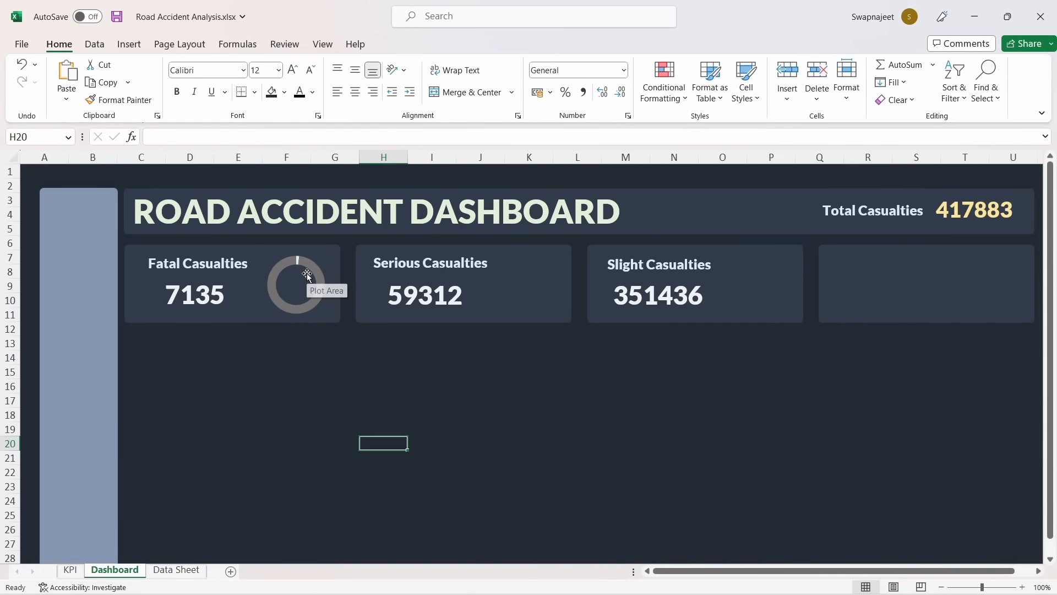
{"action": "left_click", "coordinate": [285, 265]}
Copy the serious severity doughnut chart from the KPI sheet and paste it at cell G19 of the Dashboard
{"action": "left_click", "coordinate": [314, 428]}
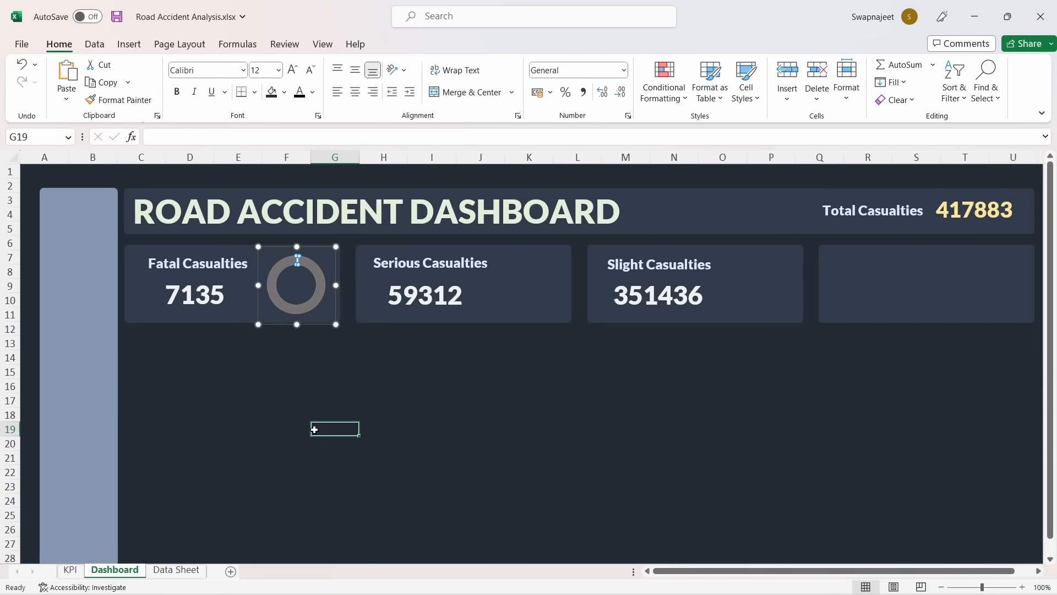
{"action": "left_click", "coordinate": [70, 570]}
{"action": "left_click", "coordinate": [521, 366]}
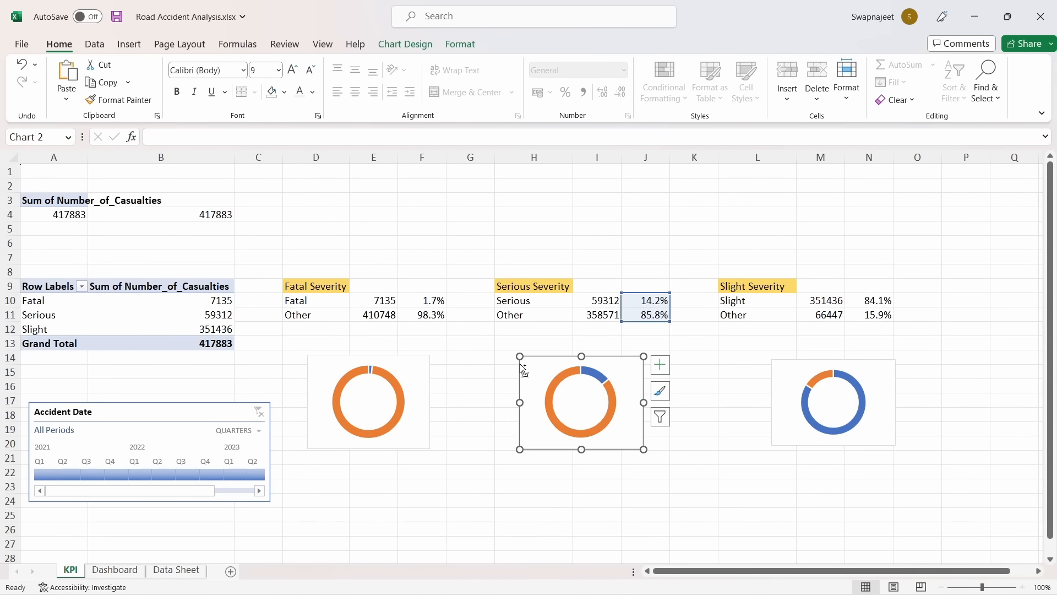
{"action": "left_click", "coordinate": [115, 569]}
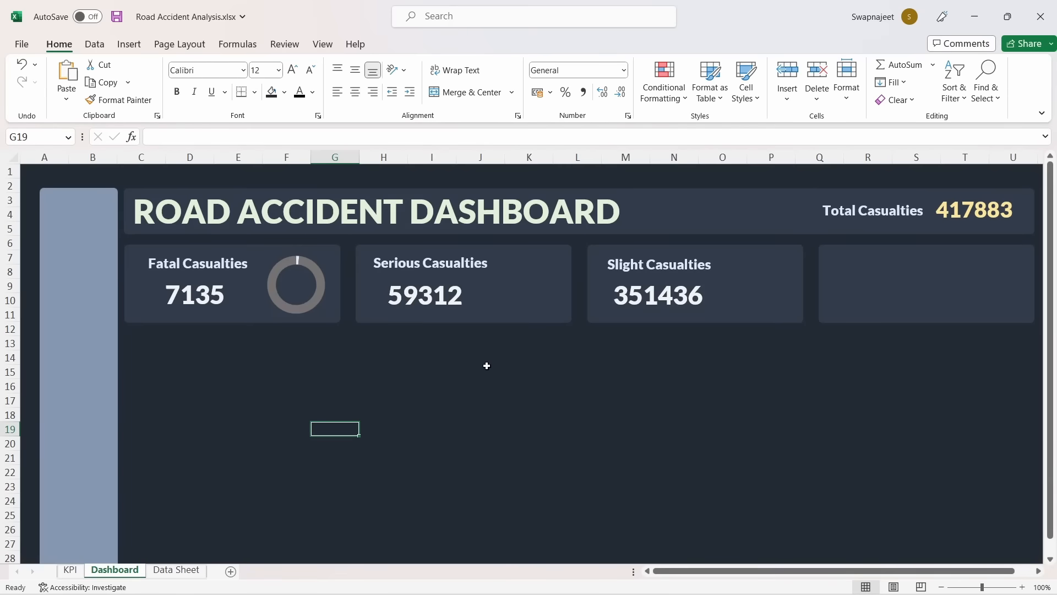
{"action": "key", "text": "ctrl+v"}
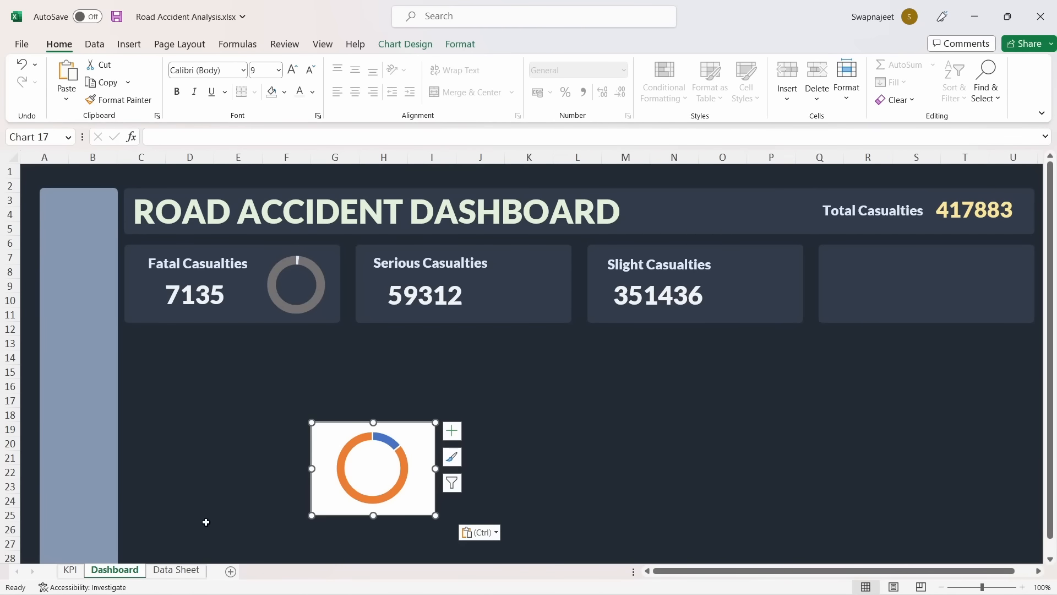
Copy the slight severity doughnut chart from the KPI sheet onto the Dashboard and place both pasted doughnuts beside their Serious and Slight Casualties figures
{"action": "left_click", "coordinate": [83, 573]}
{"action": "left_click", "coordinate": [831, 401]}
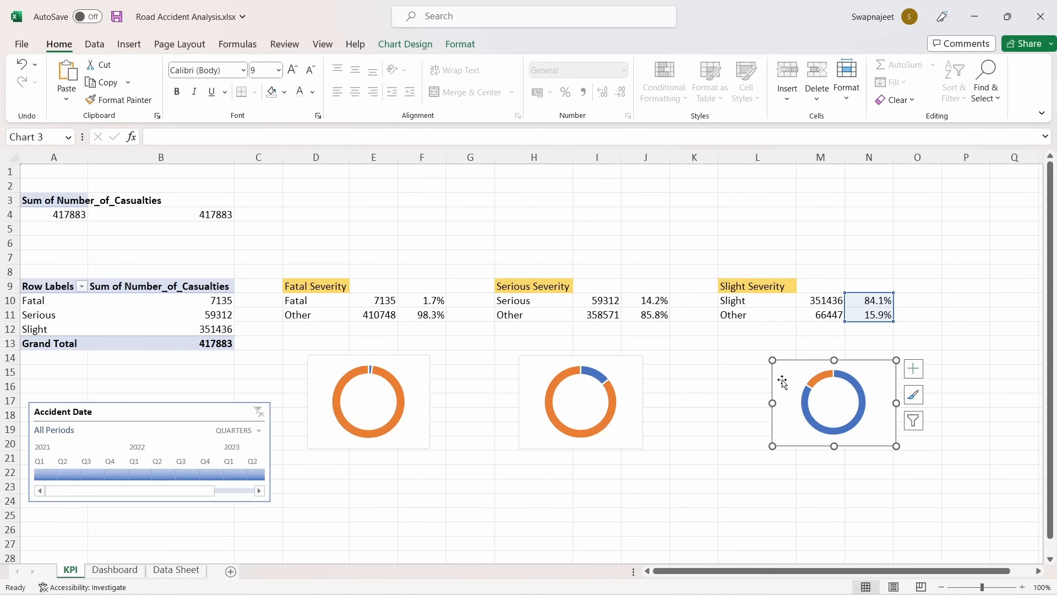
{"action": "key", "text": "ctrl+Page_Down"}
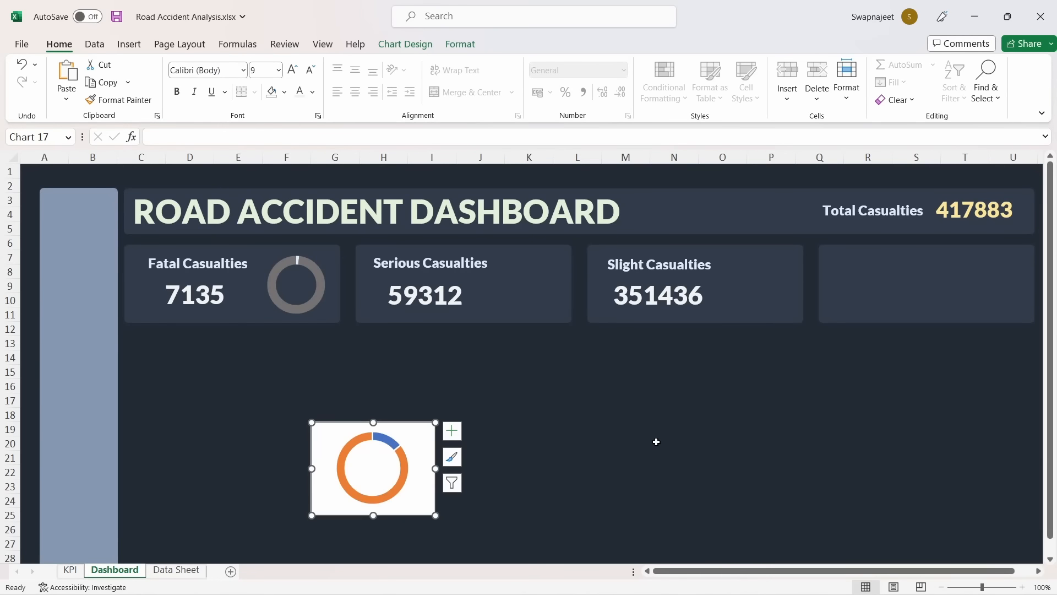
{"action": "left_click", "coordinate": [819, 391]}
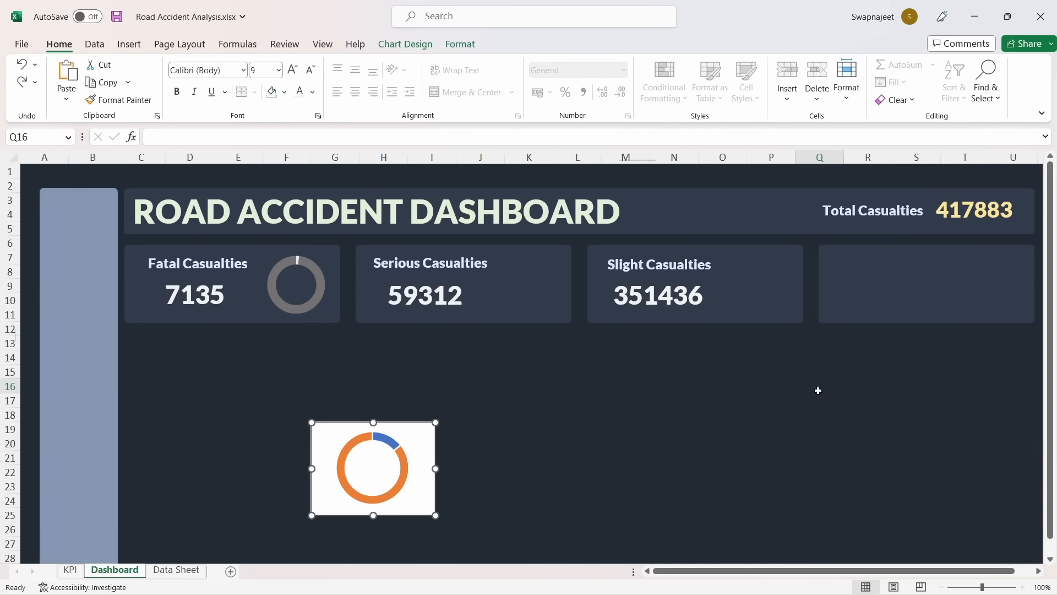
{"action": "key", "text": "ctrl+v"}
{"action": "left_click_drag", "start_coordinate": [831, 377], "coordinate": [775, 255]}
{"action": "left_click_drag", "start_coordinate": [354, 426], "coordinate": [542, 250]}
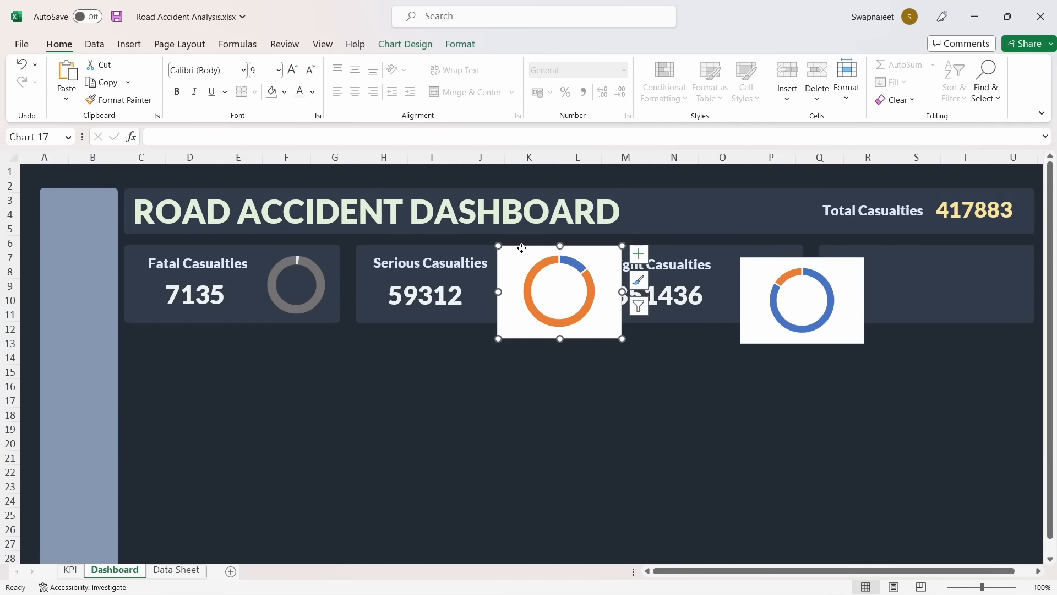
Set the Serious Casualties doughnut's chart area to no fill and no border line, and remove its data series border
{"action": "right_click", "coordinate": [521, 248]}
{"action": "left_click", "coordinate": [581, 558]}
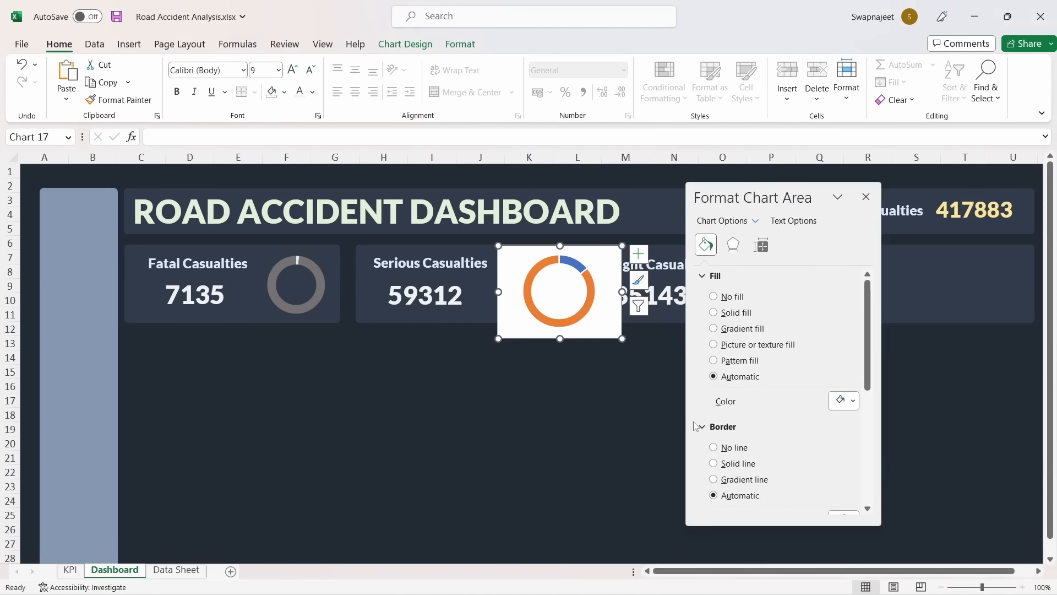
{"action": "left_click", "coordinate": [730, 297]}
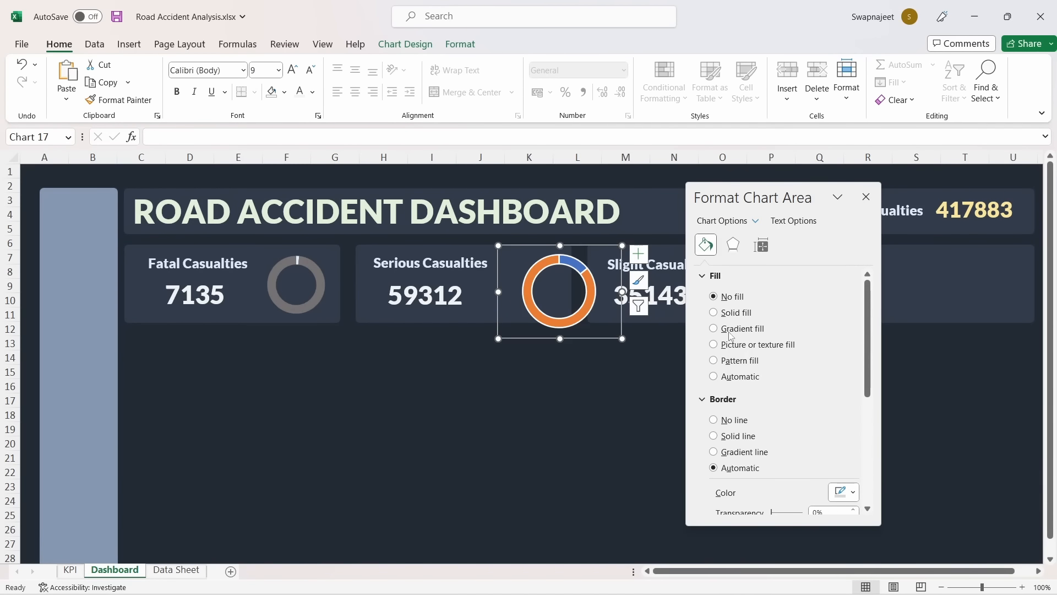
{"action": "left_click", "coordinate": [730, 421]}
{"action": "left_click", "coordinate": [548, 272]}
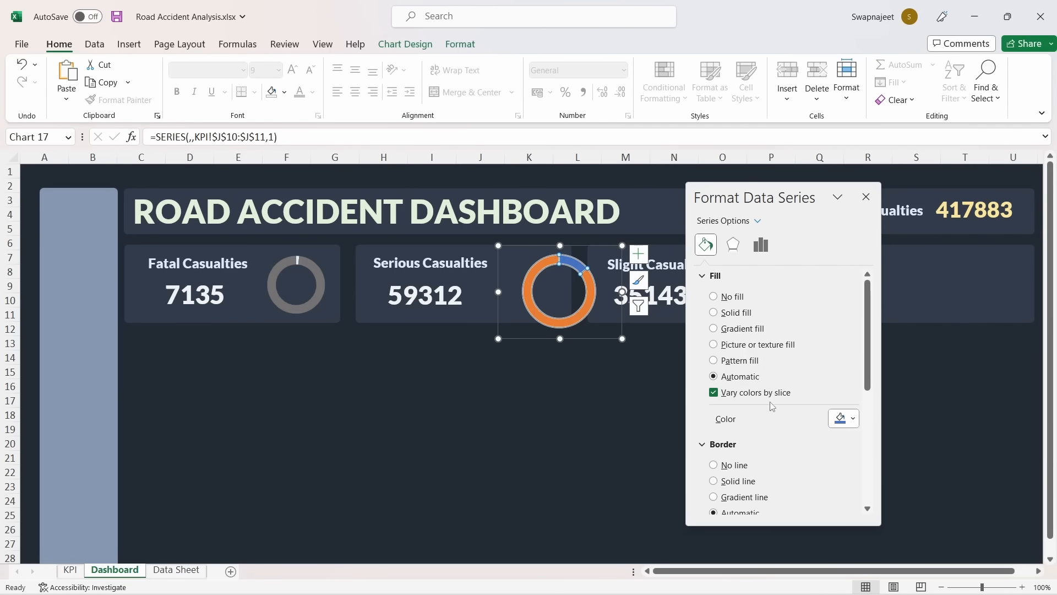
{"action": "left_click", "coordinate": [744, 468]}
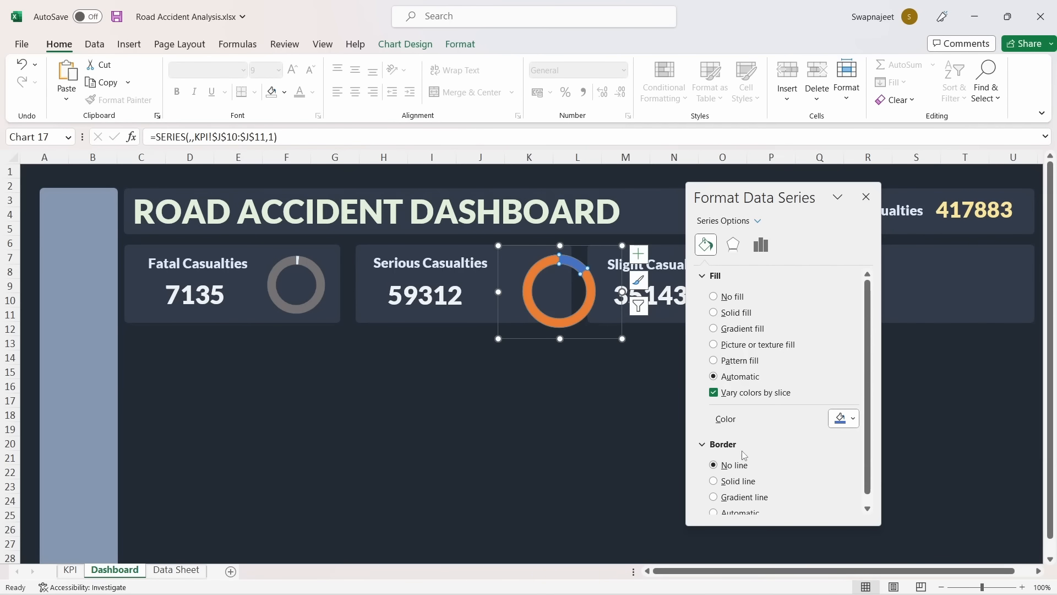
Set the Serious Casualties doughnut's hole size to 70%
{"action": "left_click", "coordinate": [761, 243]}
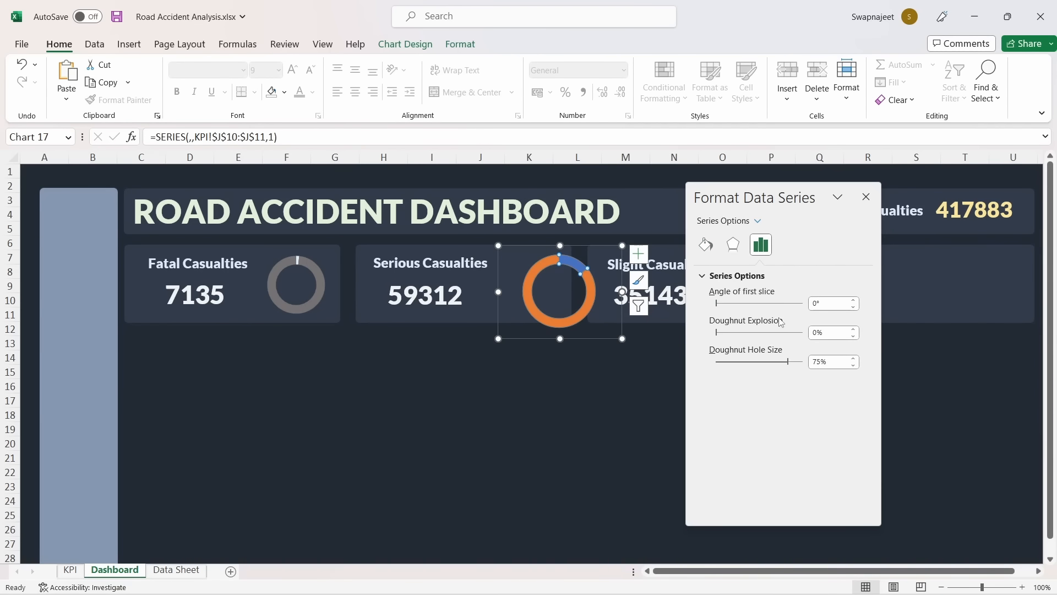
{"action": "left_click", "coordinate": [813, 362]}
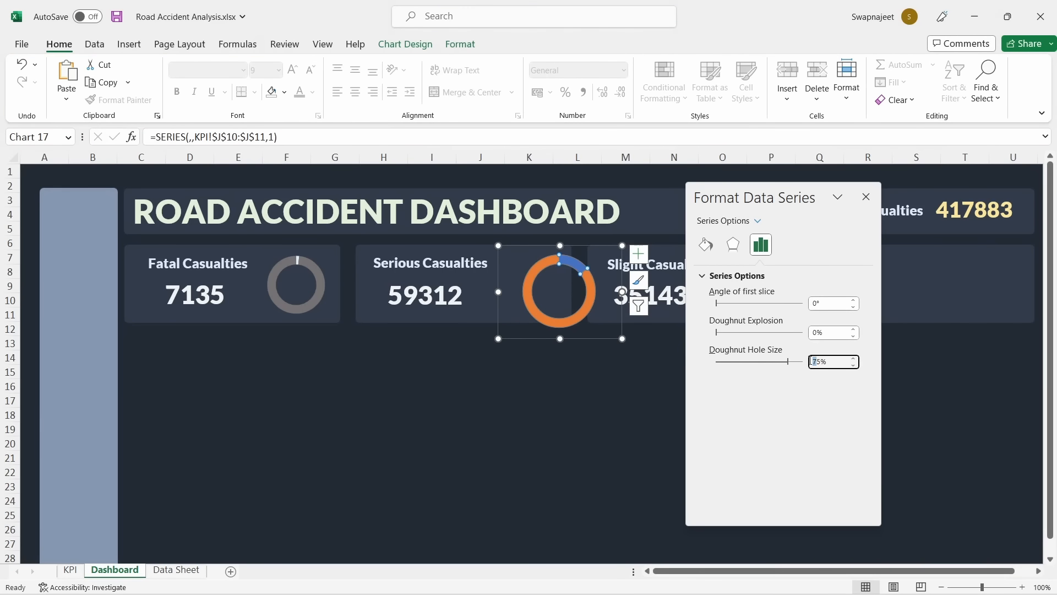
{"action": "type", "text": "70"}
{"action": "key", "text": "Return"}
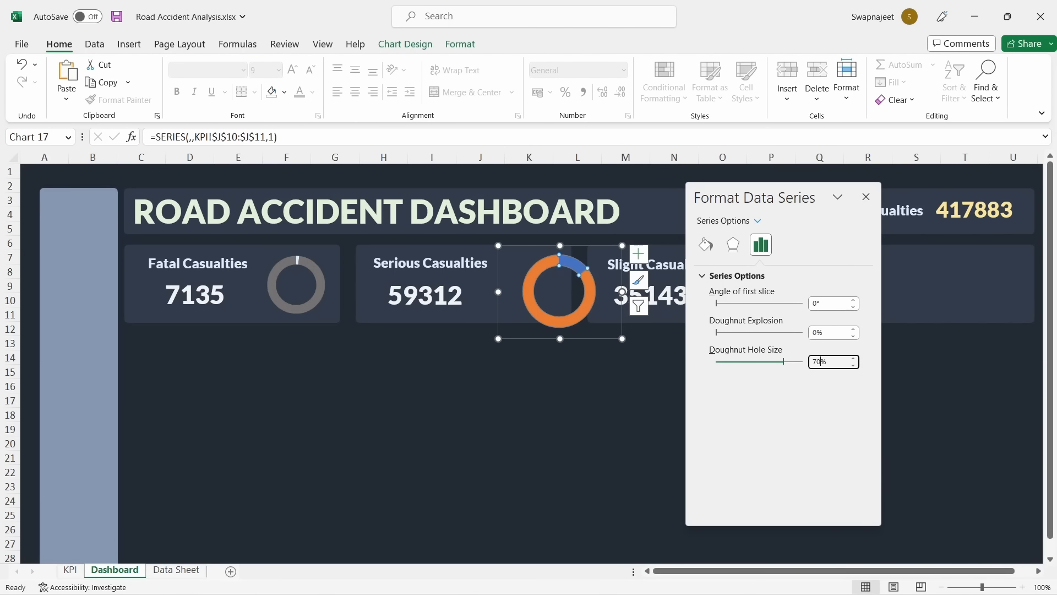
Recolour the larger slice of the Serious Casualties doughnut dark grey
{"action": "left_click", "coordinate": [546, 263]}
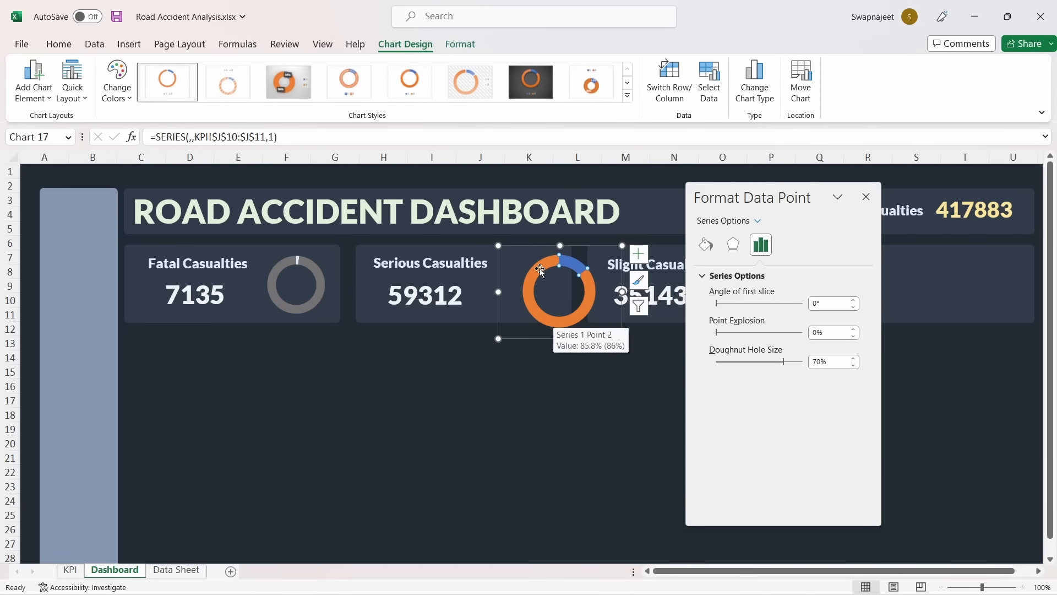
{"action": "left_click", "coordinate": [706, 245]}
{"action": "scroll", "coordinate": [788, 391], "scroll_direction": "down", "scroll_amount": 1}
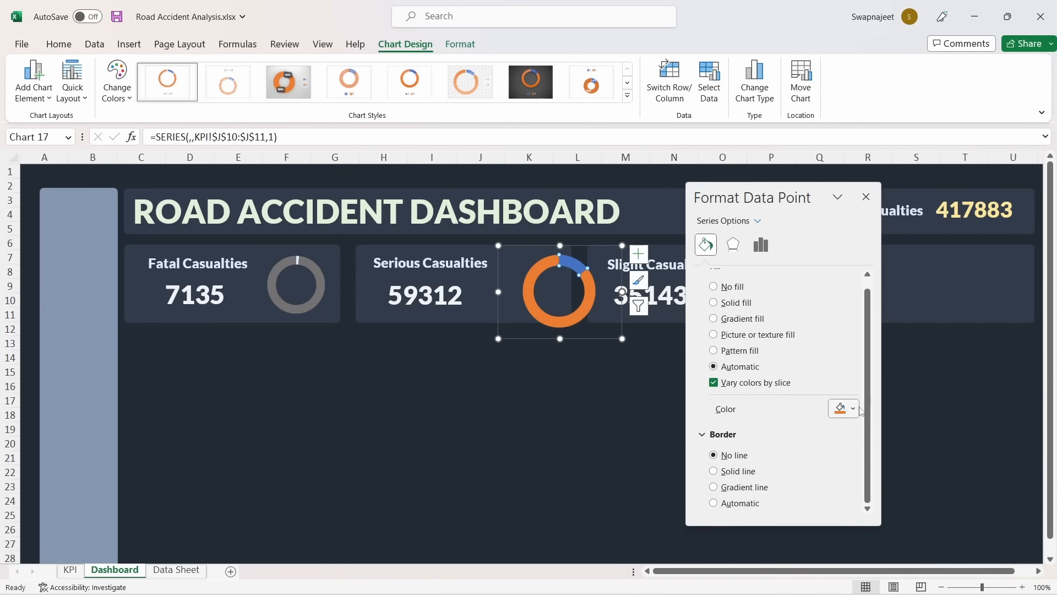
{"action": "left_click", "coordinate": [855, 410]}
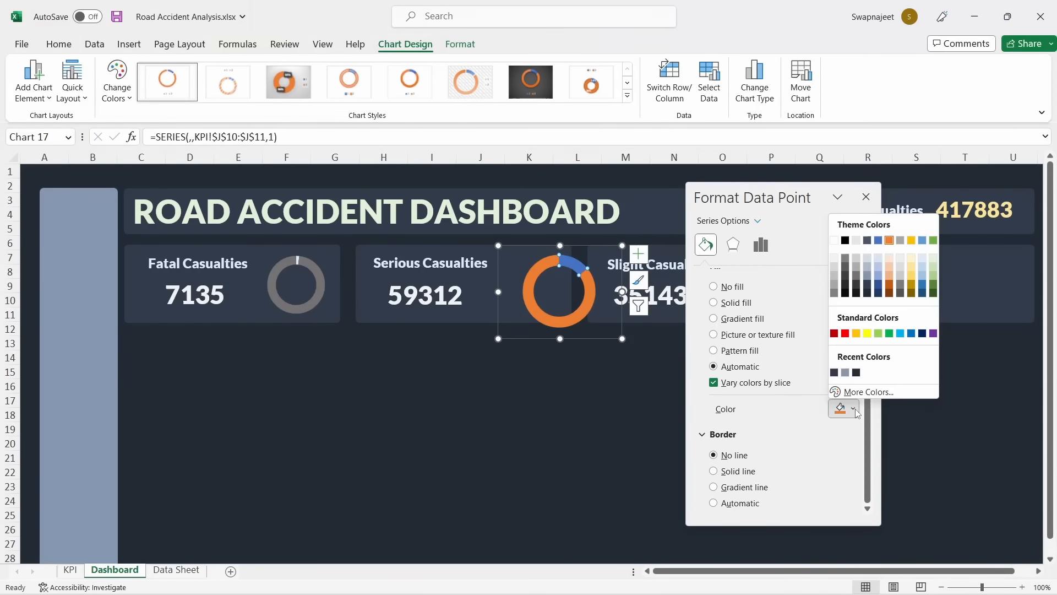
{"action": "left_click", "coordinate": [846, 280]}
Fill the smaller slice of the Serious Casualties doughnut with a very light blue and close the formatting options
{"action": "left_click", "coordinate": [571, 264]}
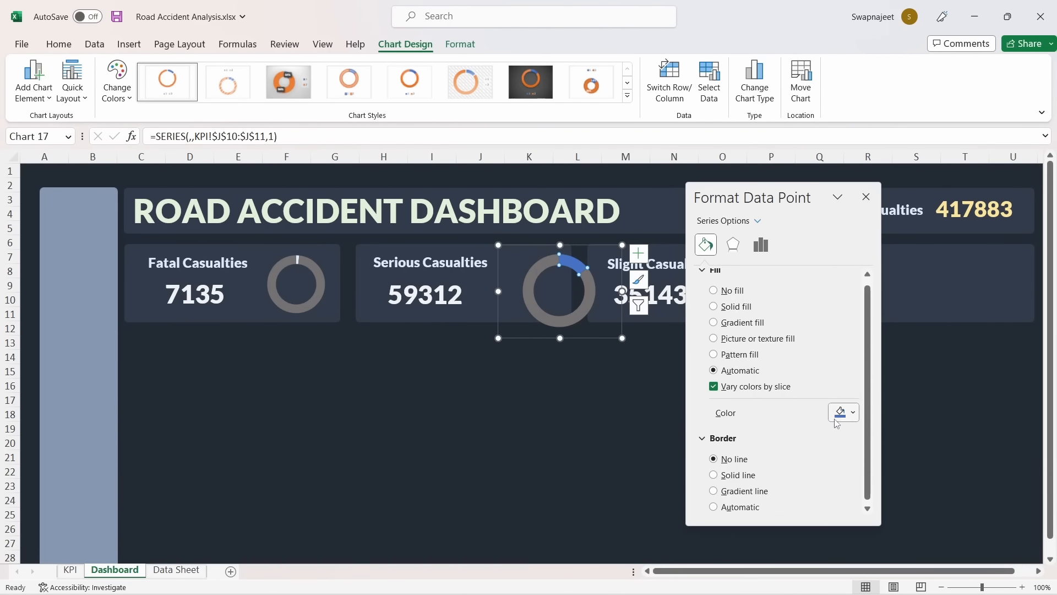
{"action": "left_click", "coordinate": [853, 418]}
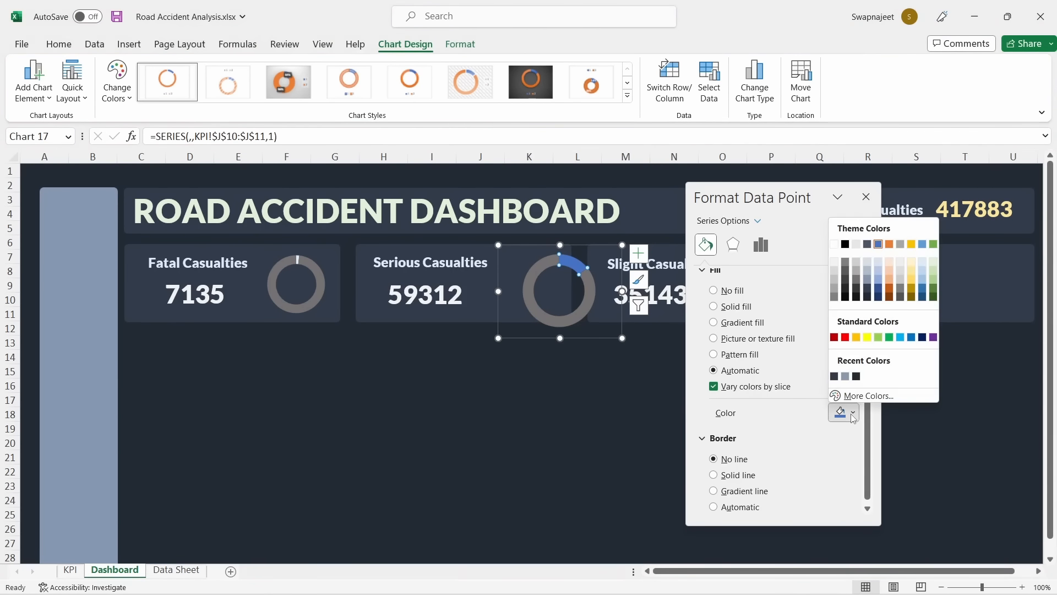
{"action": "left_click", "coordinate": [923, 267]}
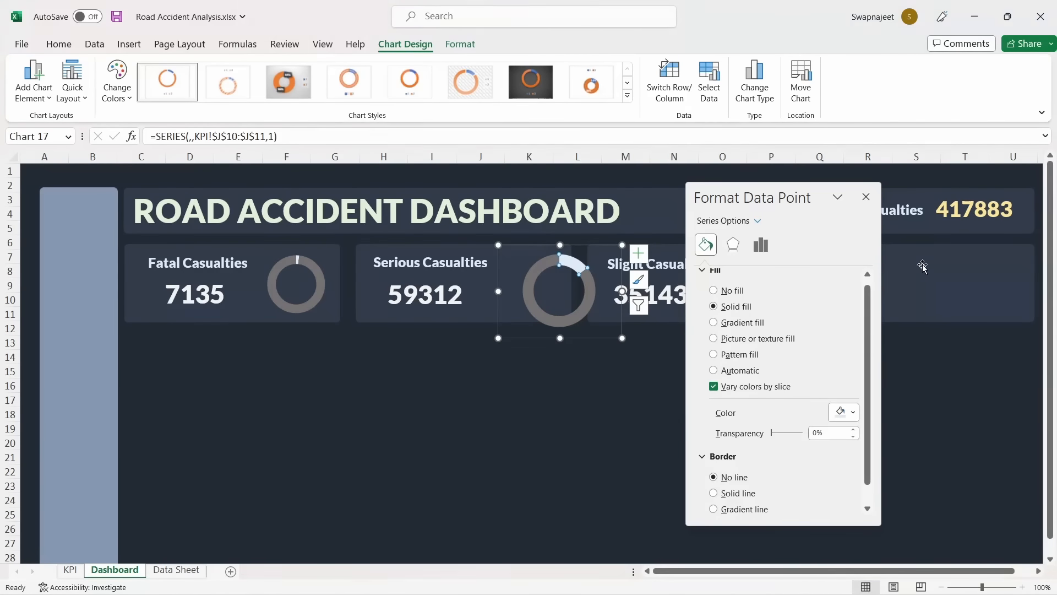
{"action": "left_click_drag", "start_coordinate": [798, 182], "coordinate": [770, 180]}
{"action": "left_click", "coordinate": [869, 196]}
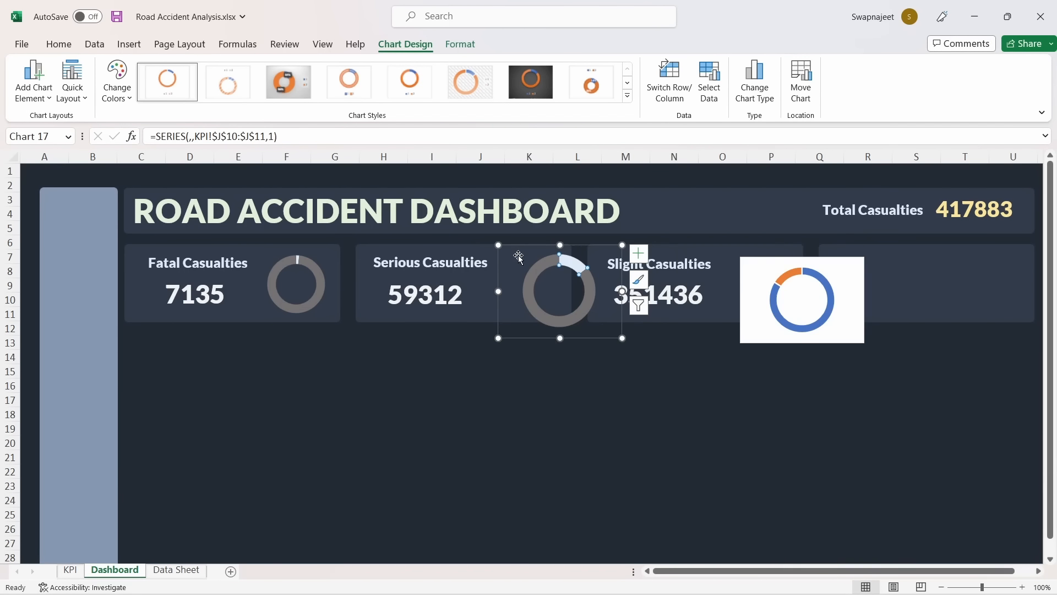
Resize the Serious Casualties doughnut chart to 3 cm by 3 cm and place it inside its card beside the figure
{"action": "left_click", "coordinate": [460, 44]}
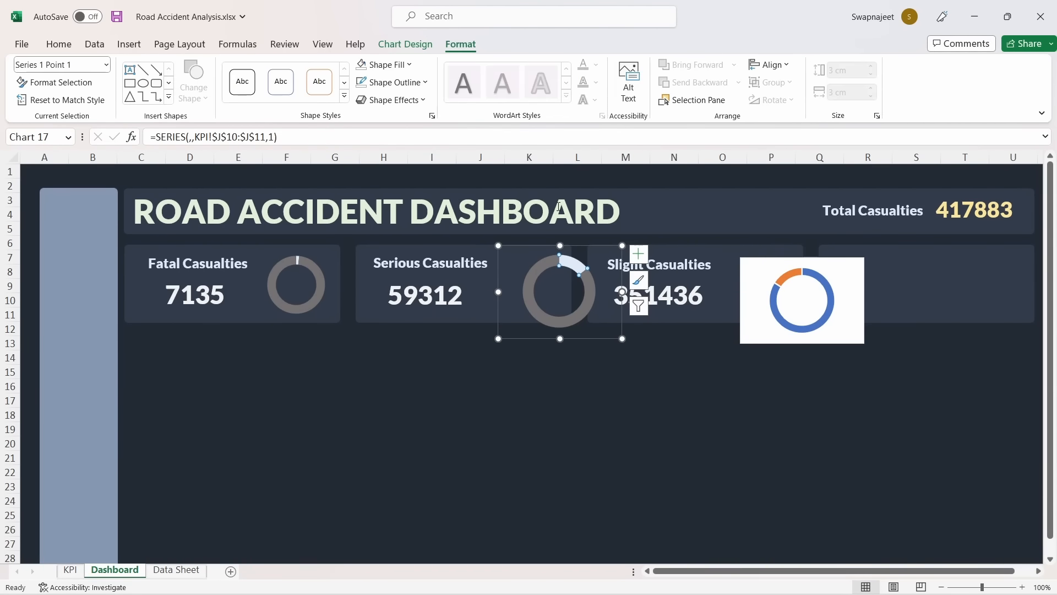
{"action": "left_click", "coordinate": [512, 250]}
{"action": "left_click", "coordinate": [843, 70]}
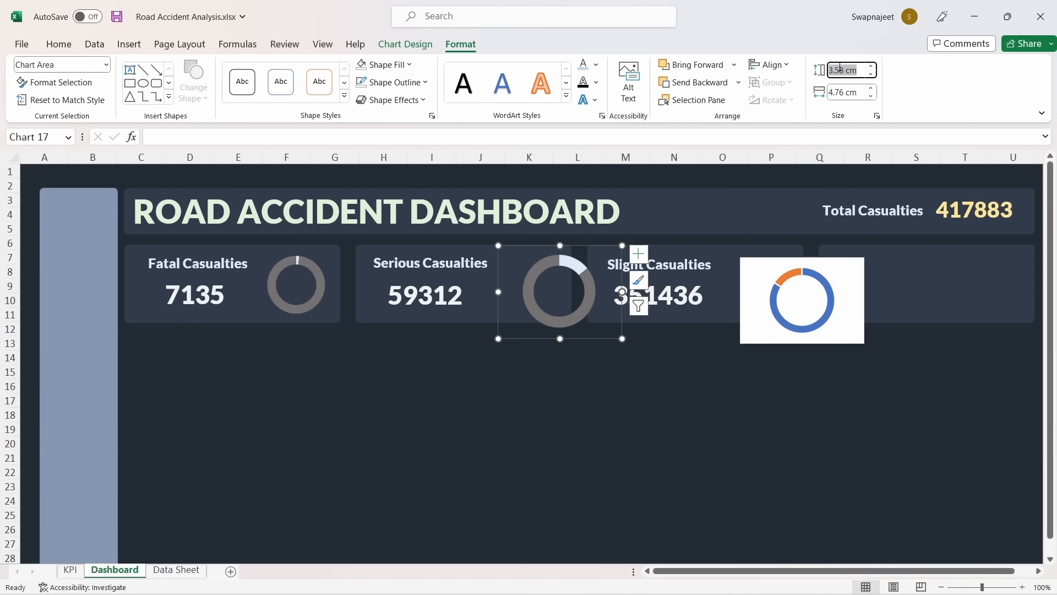
{"action": "type", "text": "3"}
{"action": "key", "text": "Tab"}
{"action": "type", "text": "3"}
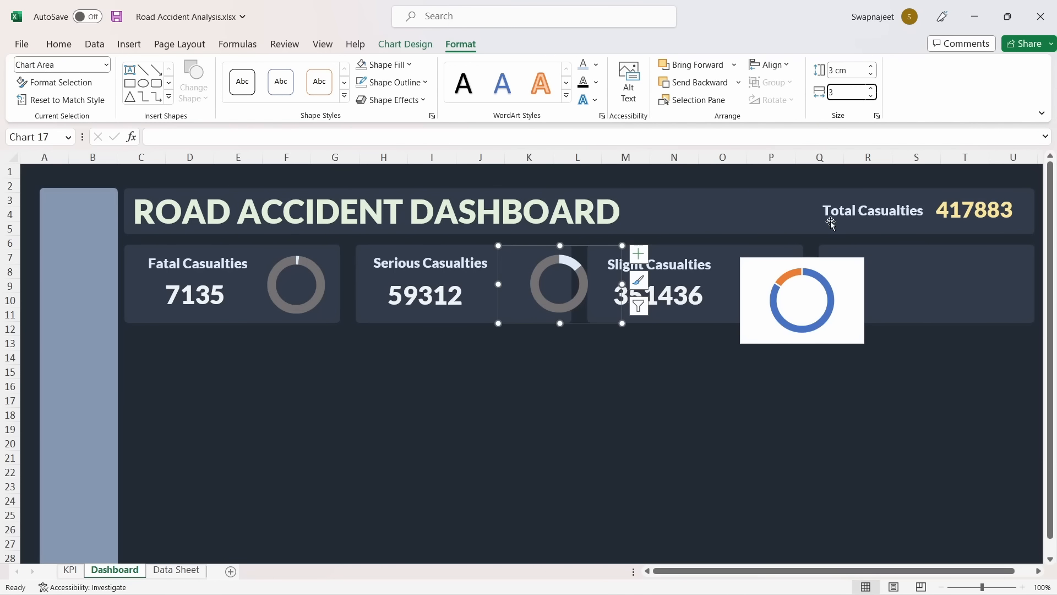
{"action": "key", "text": "Return"}
{"action": "left_click_drag", "start_coordinate": [516, 248], "coordinate": [510, 247]}
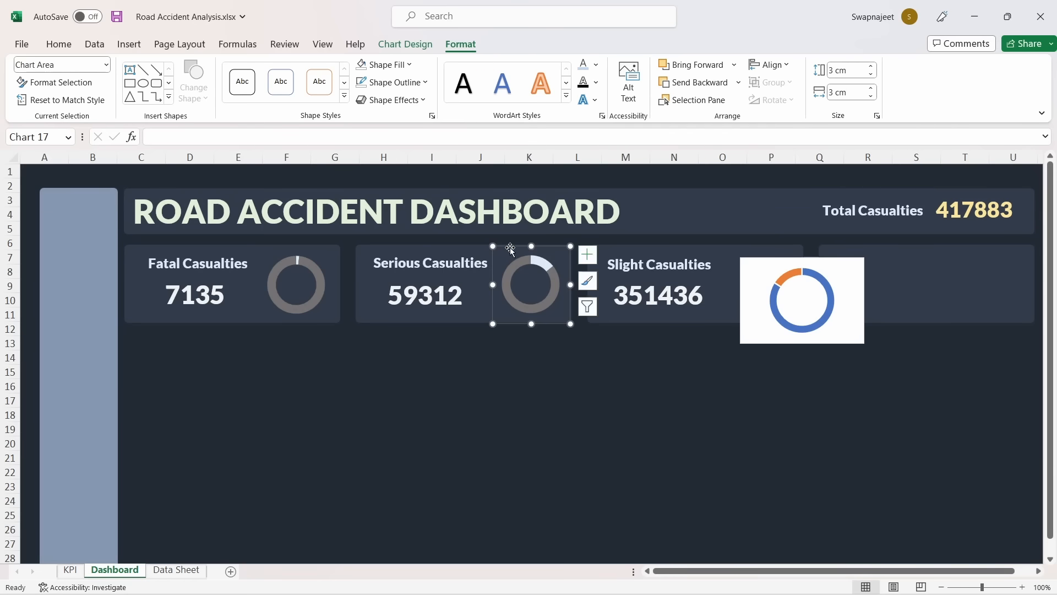
{"action": "left_click", "coordinate": [577, 383]}
Set the Slight Casualties doughnut's chart area to no fill and no border line, and remove its data series border
{"action": "left_click", "coordinate": [754, 261]}
{"action": "right_click", "coordinate": [754, 261]}
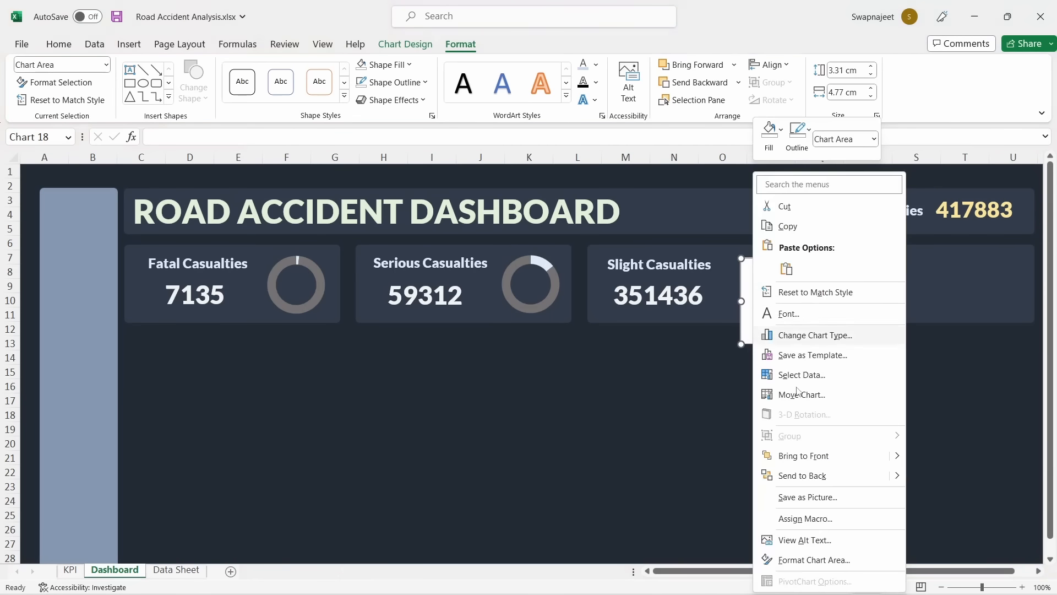
{"action": "left_click", "coordinate": [782, 562]}
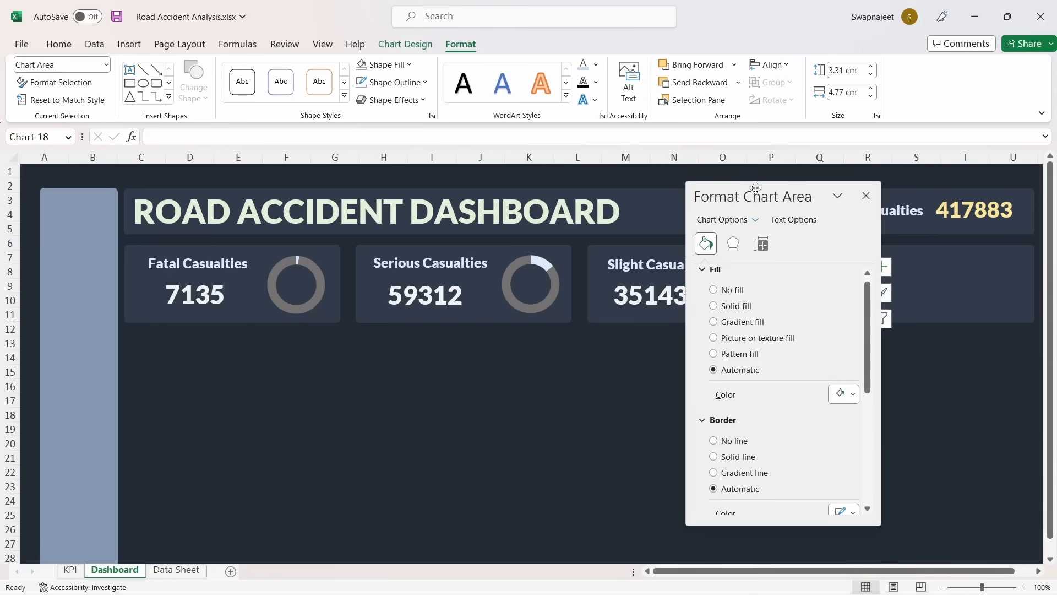
{"action": "left_click_drag", "start_coordinate": [744, 188], "coordinate": [509, 173]}
{"action": "left_click", "coordinate": [497, 275]}
{"action": "left_click", "coordinate": [501, 401]}
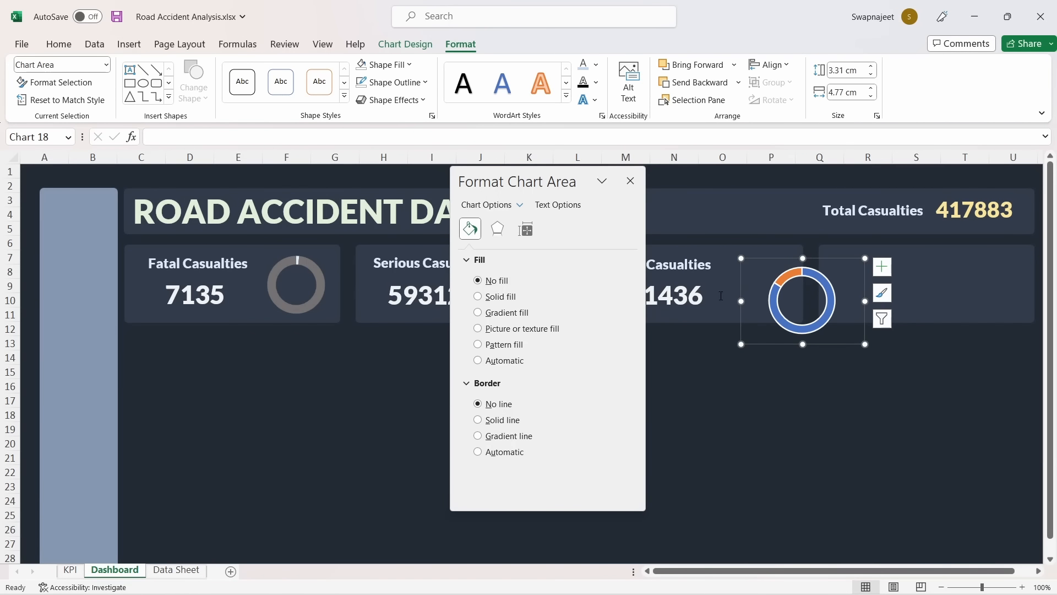
{"action": "left_click", "coordinate": [773, 286]}
{"action": "left_click", "coordinate": [499, 449]}
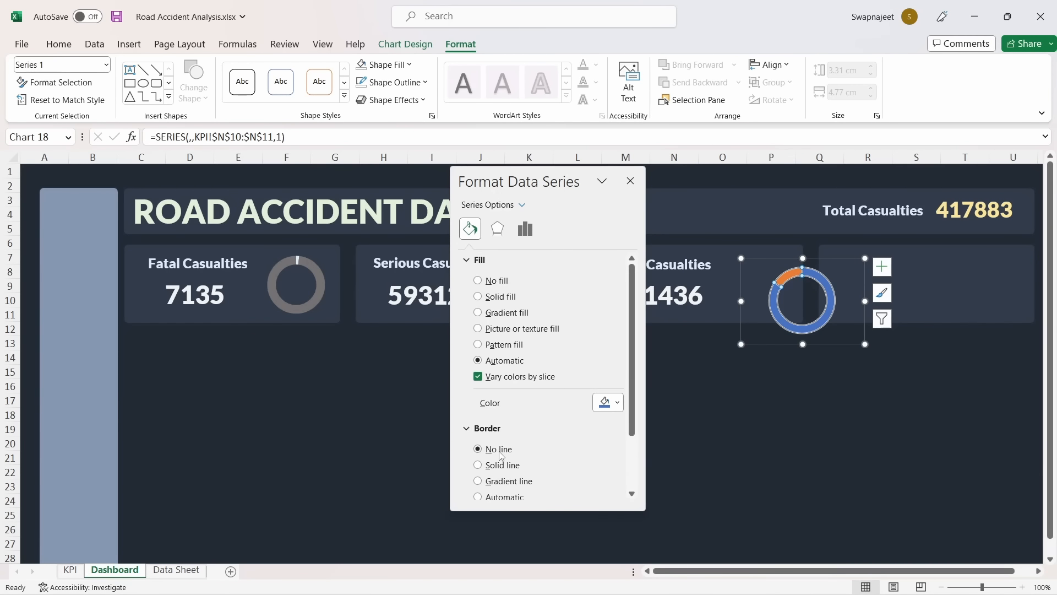
Adjust the Slight Casualties doughnut's hole size to match the Serious Casualties doughnut
{"action": "left_click", "coordinate": [829, 290]}
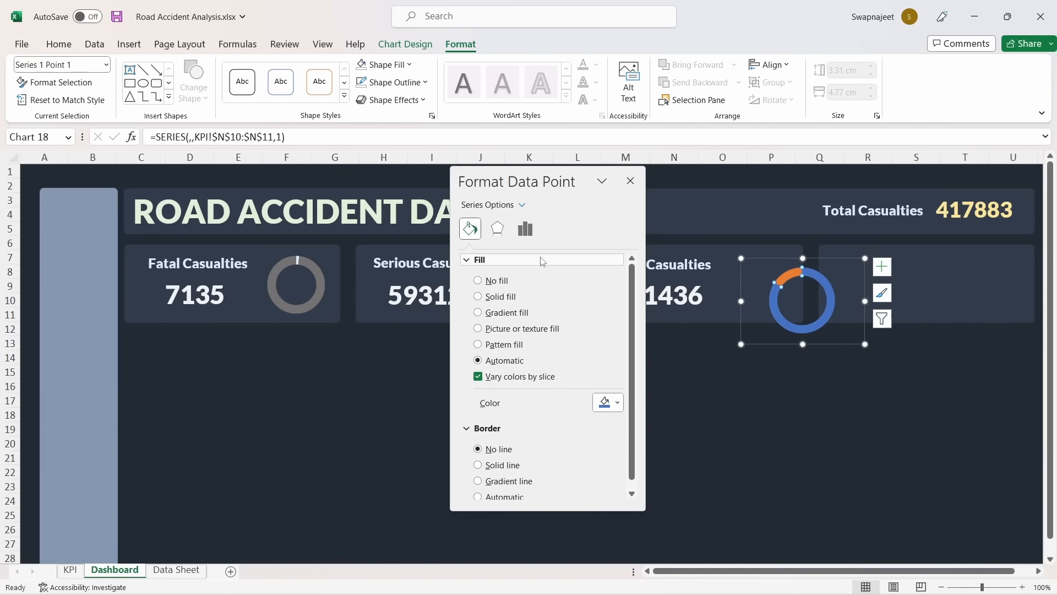
{"action": "left_click", "coordinate": [525, 229]}
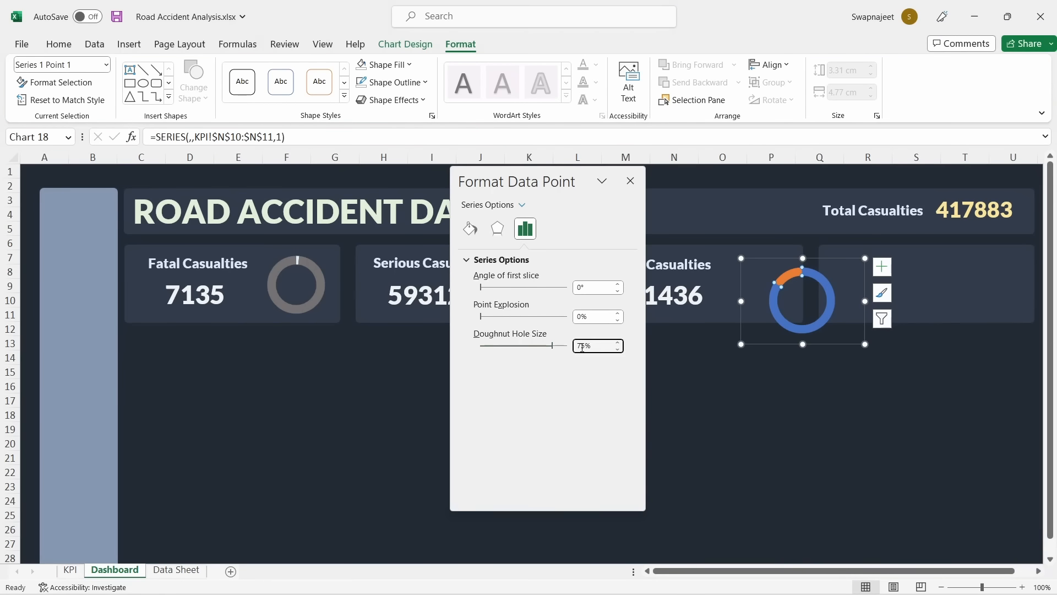
{"action": "key", "text": "Return"}
{"action": "left_click", "coordinate": [850, 314]}
Recolour the smaller slice of the Slight Casualties doughnut dark grey
{"action": "left_click", "coordinate": [830, 302]}
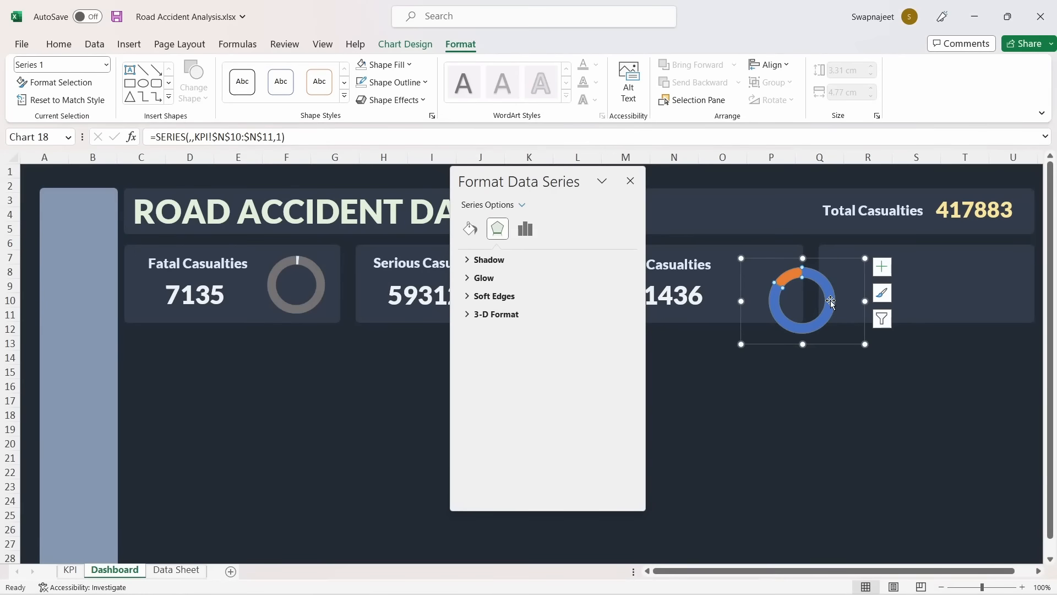
{"action": "left_click", "coordinate": [791, 276]}
{"action": "left_click_drag", "start_coordinate": [504, 172], "coordinate": [315, 186]}
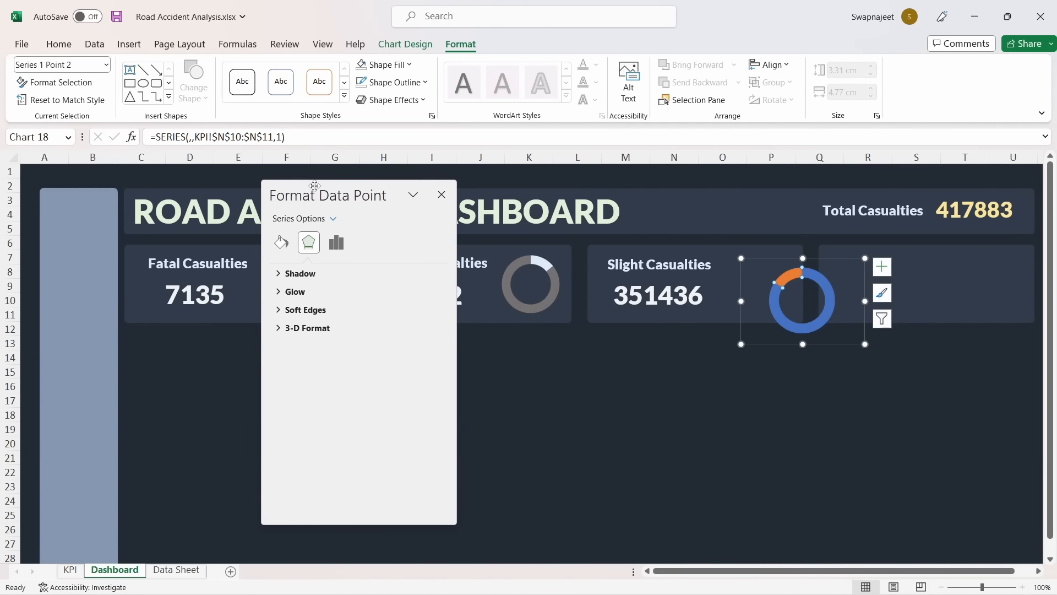
{"action": "left_click", "coordinate": [281, 243]}
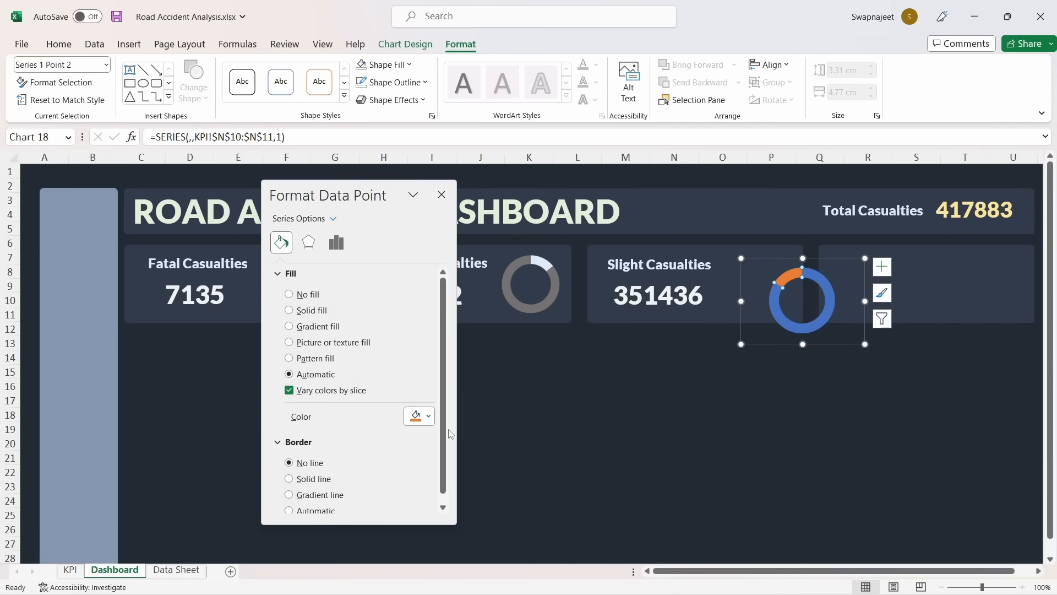
{"action": "left_click", "coordinate": [428, 417]}
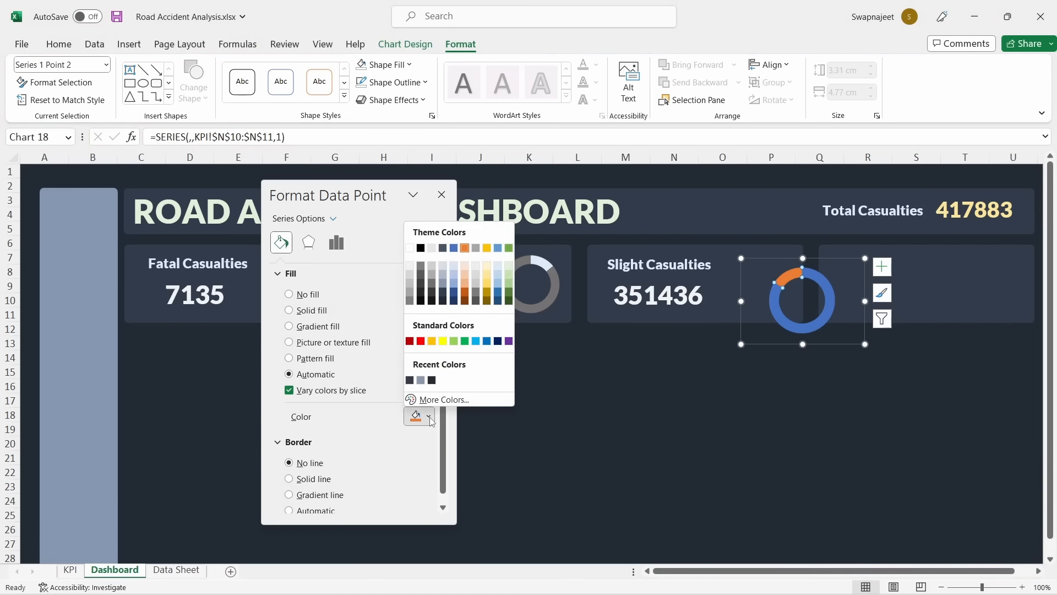
{"action": "left_click", "coordinate": [430, 281]}
Fill the larger slice of the Slight Casualties doughnut with the same very light blue as the Serious doughnut and close the formatting options
{"action": "left_click", "coordinate": [776, 305]}
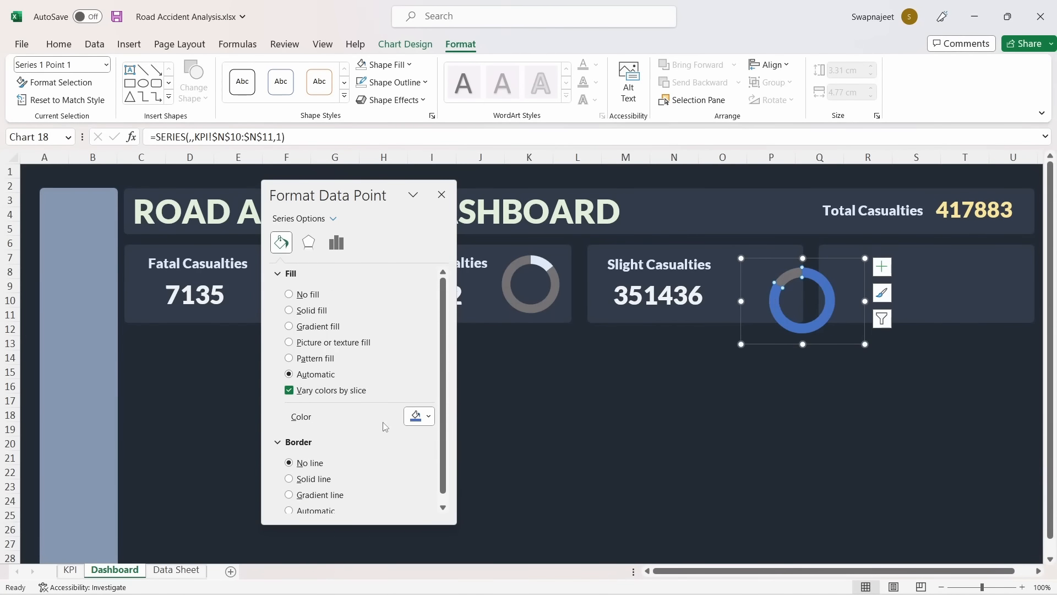
{"action": "left_click", "coordinate": [428, 417]}
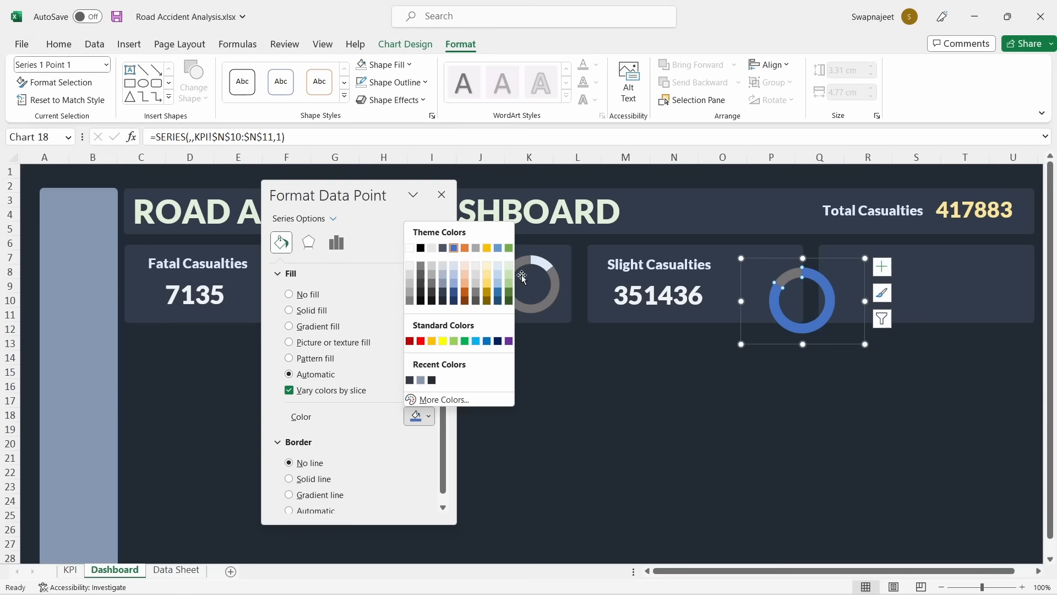
{"action": "left_click", "coordinate": [486, 266]}
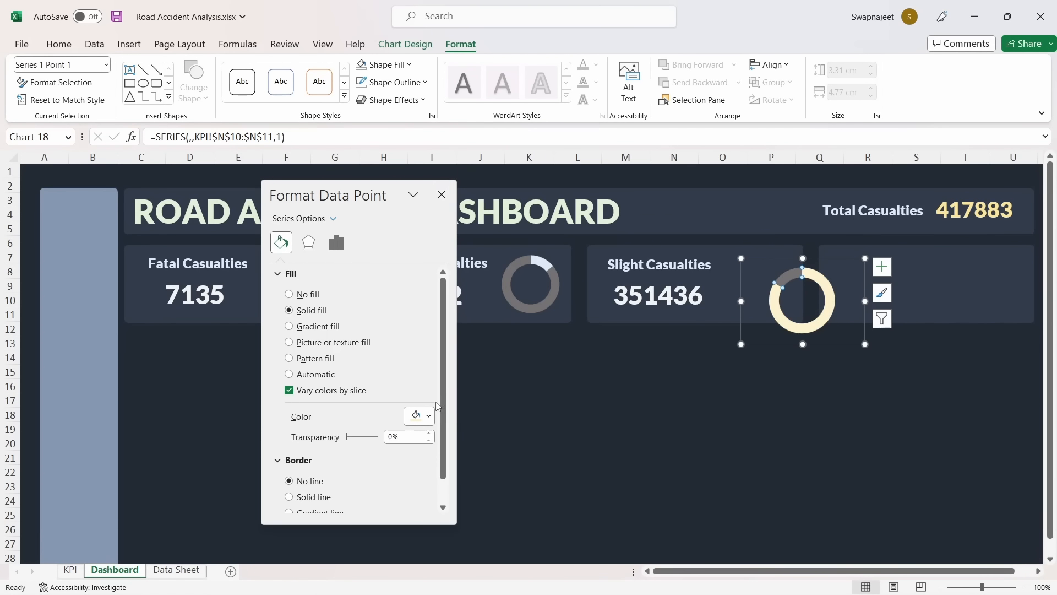
{"action": "left_click", "coordinate": [427, 417]}
{"action": "left_click", "coordinate": [498, 268]}
{"action": "left_click", "coordinate": [444, 195]}
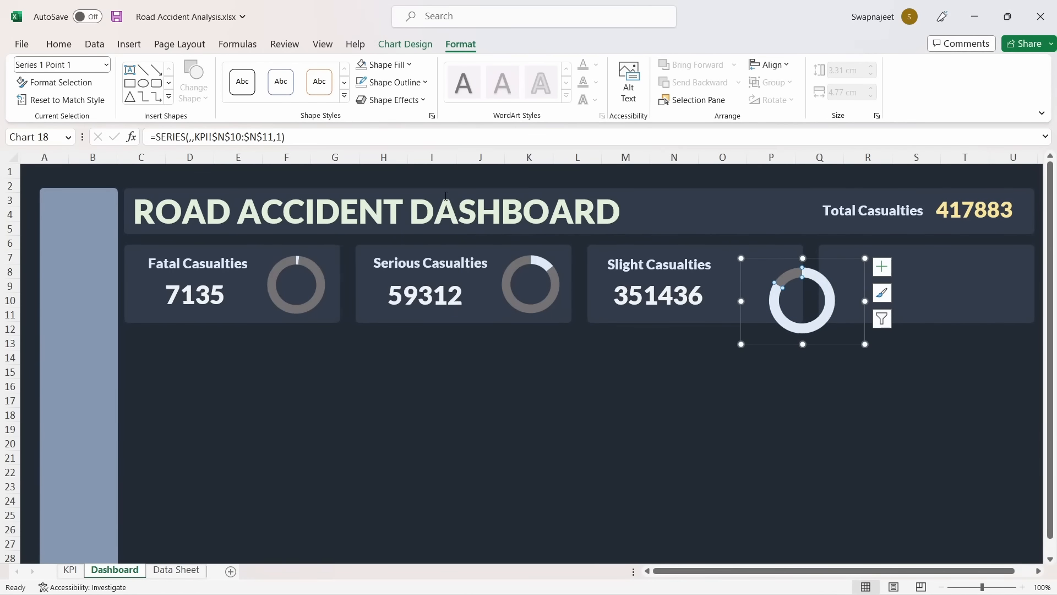
Resize the Slight Casualties doughnut chart to 3 cm by 3 cm and place it inside its card beside the figure
{"action": "left_click", "coordinate": [742, 260]}
{"action": "left_click", "coordinate": [844, 66]}
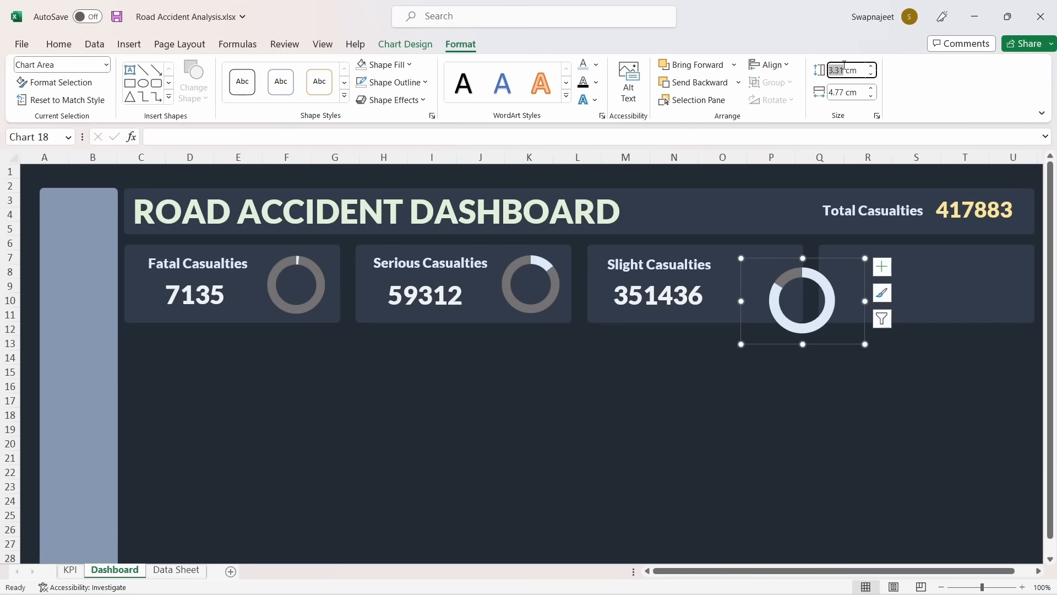
{"action": "type", "text": "3"}
{"action": "key", "text": "Return"}
{"action": "left_click", "coordinate": [846, 92]}
{"action": "type", "text": "3"}
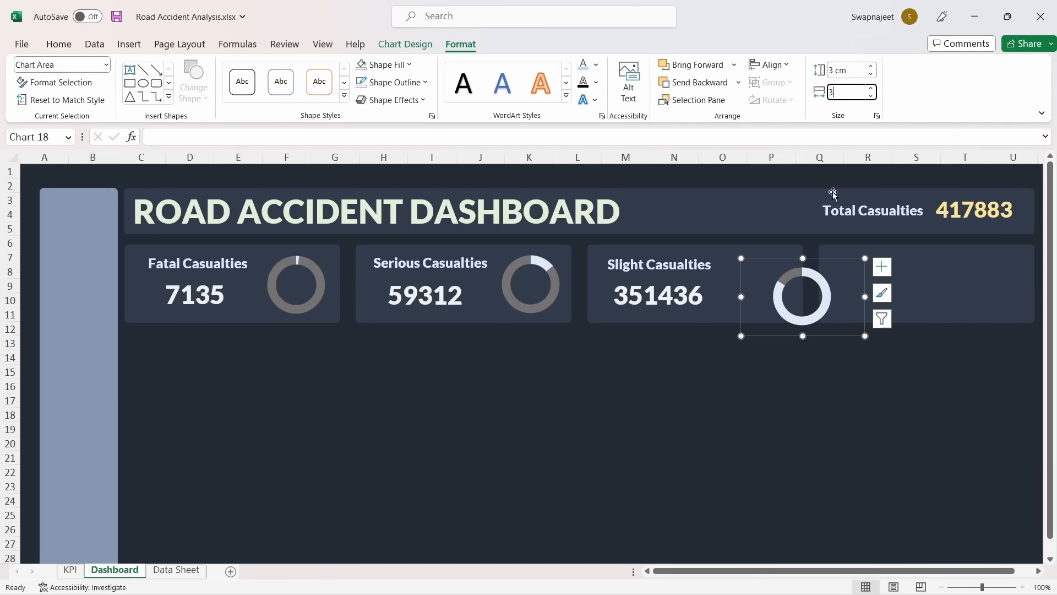
{"action": "key", "text": "Return"}
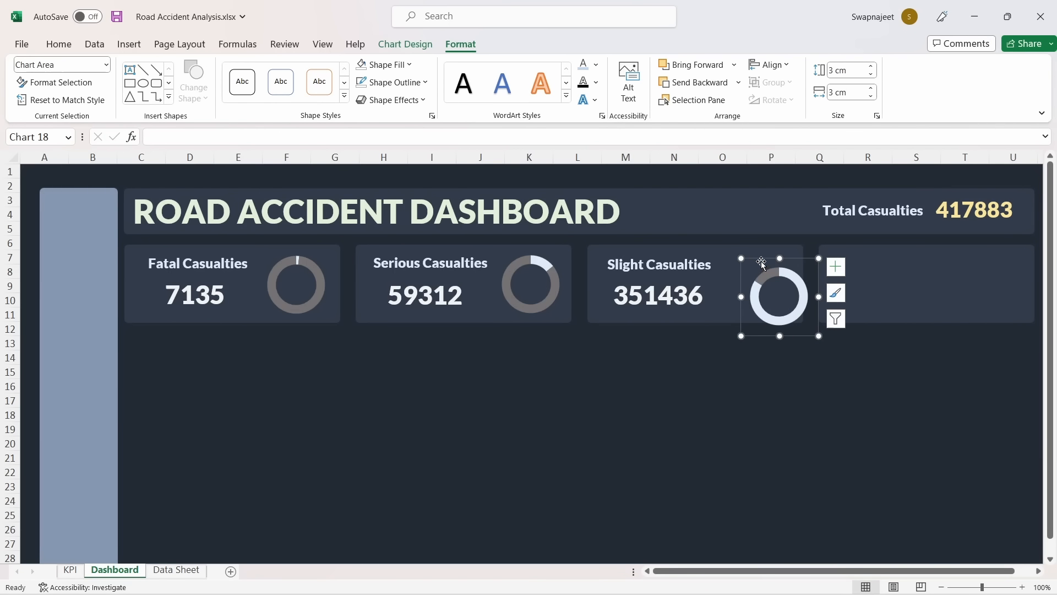
{"action": "left_click_drag", "start_coordinate": [759, 261], "coordinate": [750, 250]}
{"action": "left_click", "coordinate": [719, 377]}
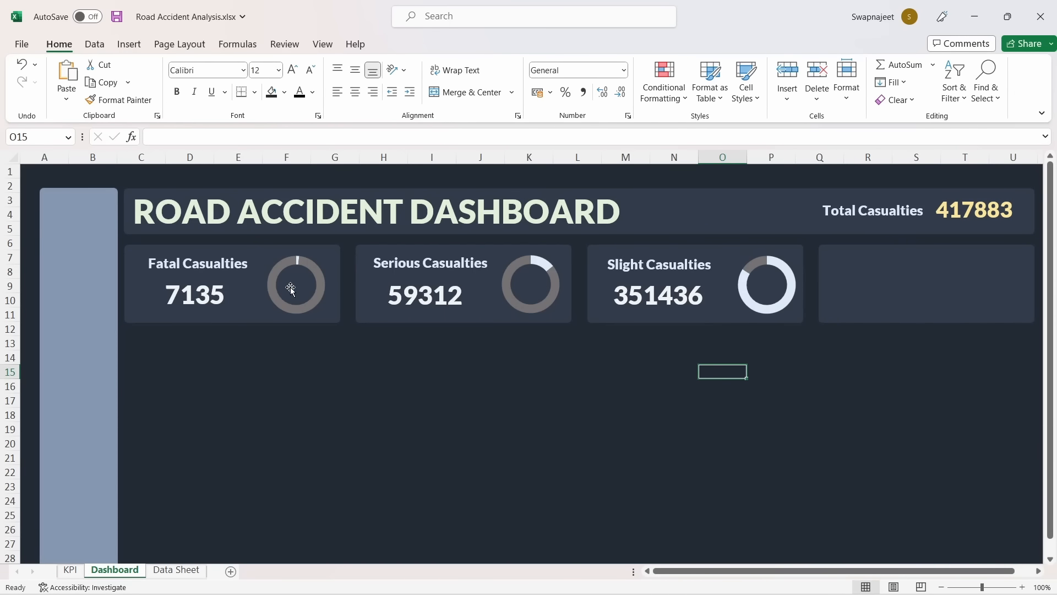
Duplicate the Fatal Casualties value text box and place the copy over the centre of the Fatal Casualties doughnut
{"action": "left_click", "coordinate": [193, 299]}
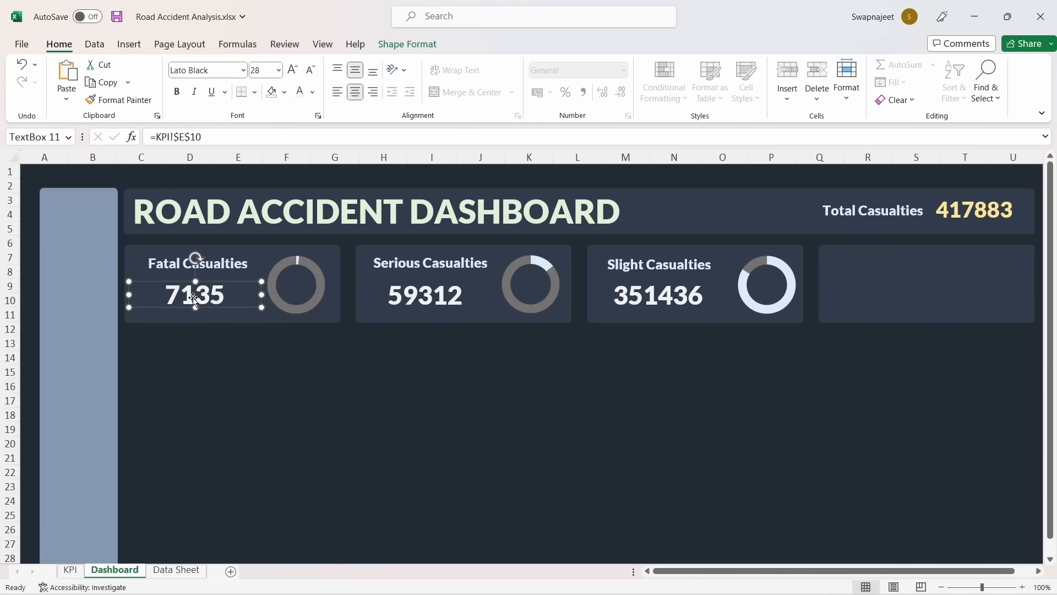
{"action": "key", "text": "ctrl+d"}
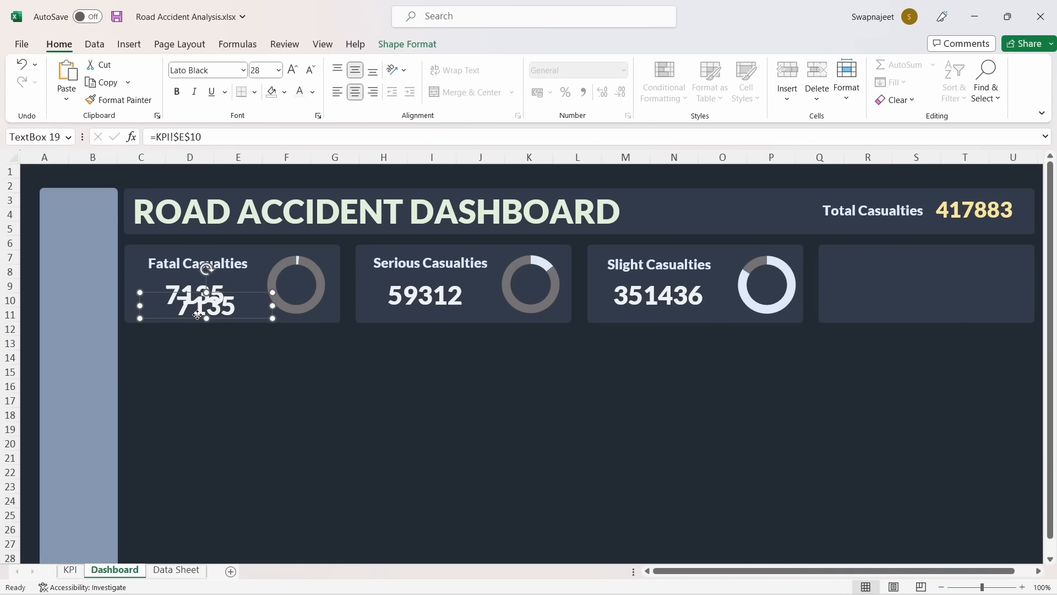
{"action": "left_click_drag", "start_coordinate": [198, 315], "coordinate": [291, 296]}
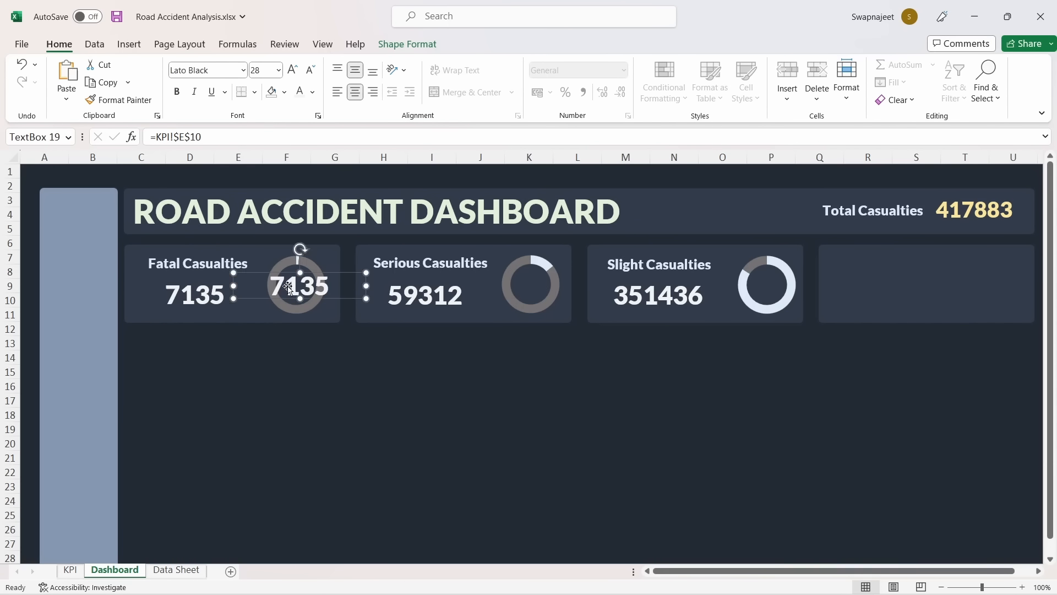
Relink the copied text box over the Fatal Casualties doughnut to the fatal percentage in cell F10 of the KPI sheet
{"action": "left_click_drag", "start_coordinate": [202, 137], "coordinate": [163, 138]}
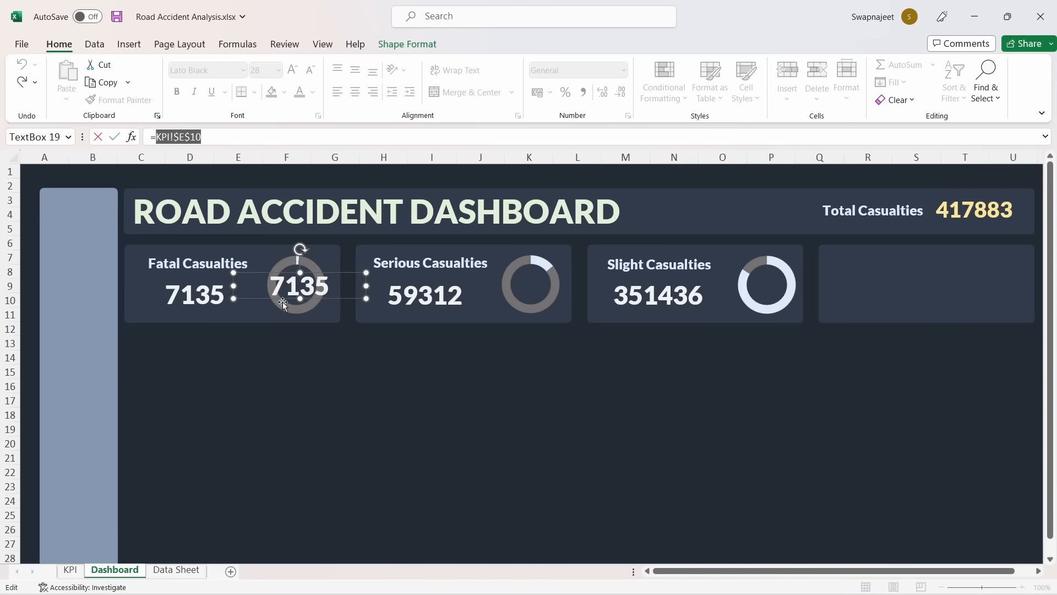
{"action": "key", "text": "Return"}
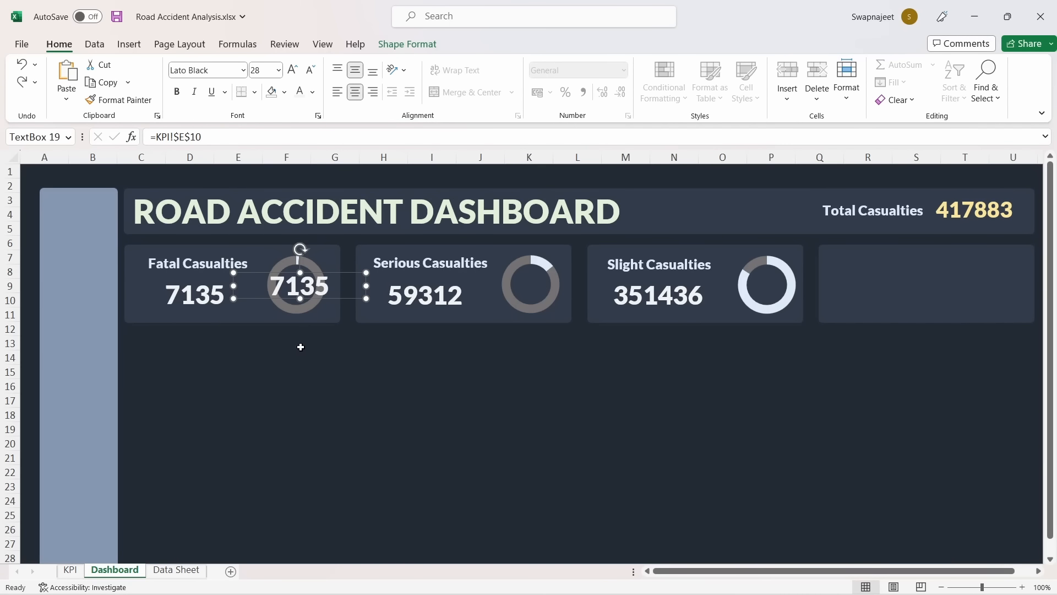
{"action": "left_click", "coordinate": [299, 344]}
{"action": "left_click", "coordinate": [283, 279]}
{"action": "left_click_drag", "start_coordinate": [212, 135], "coordinate": [158, 137]}
{"action": "key", "text": "BackSpace"}
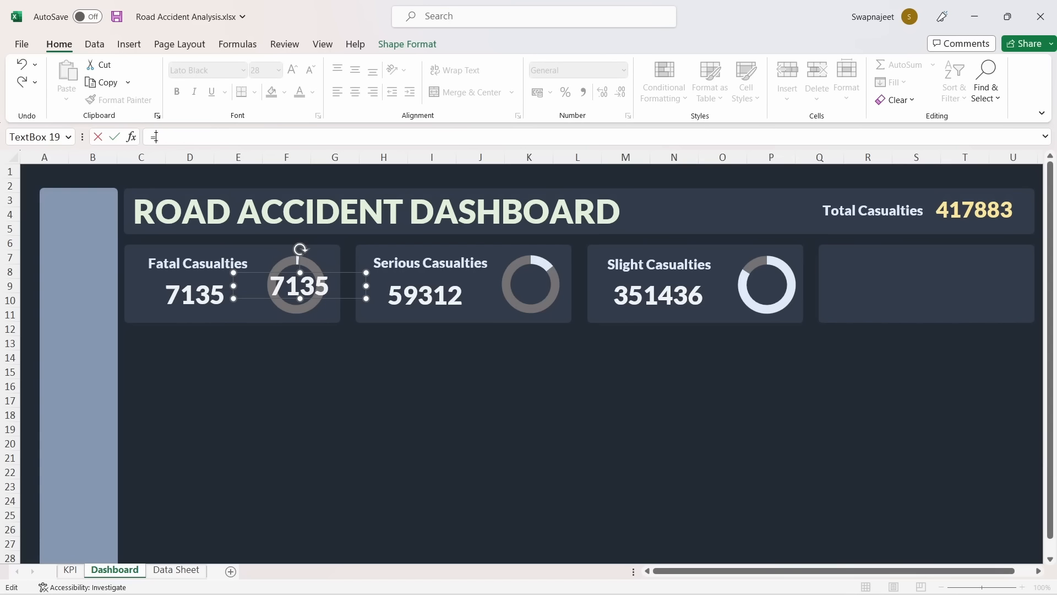
{"action": "left_click", "coordinate": [70, 570]}
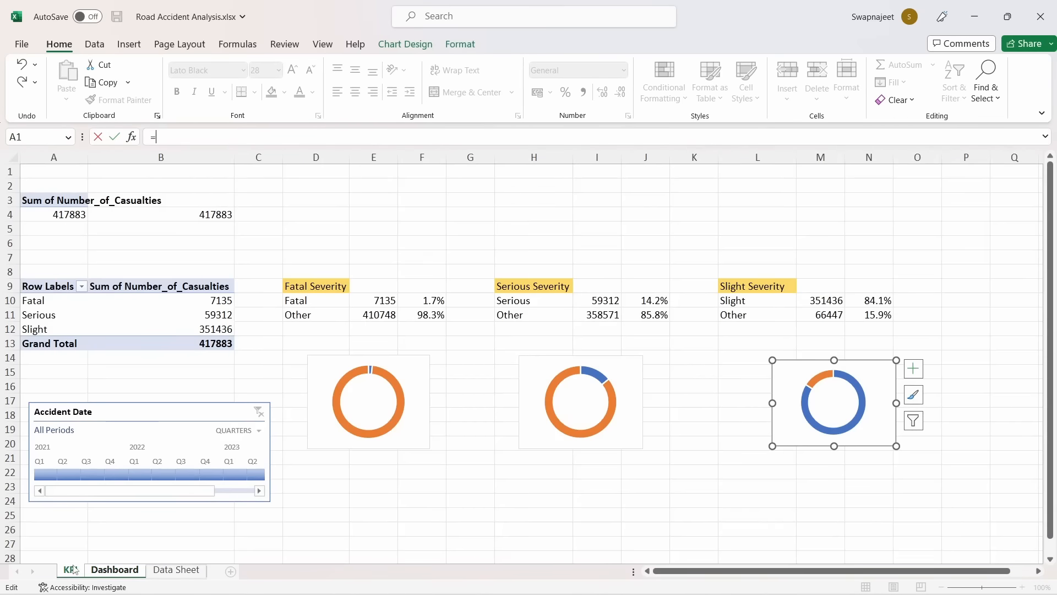
{"action": "left_click", "coordinate": [433, 299]}
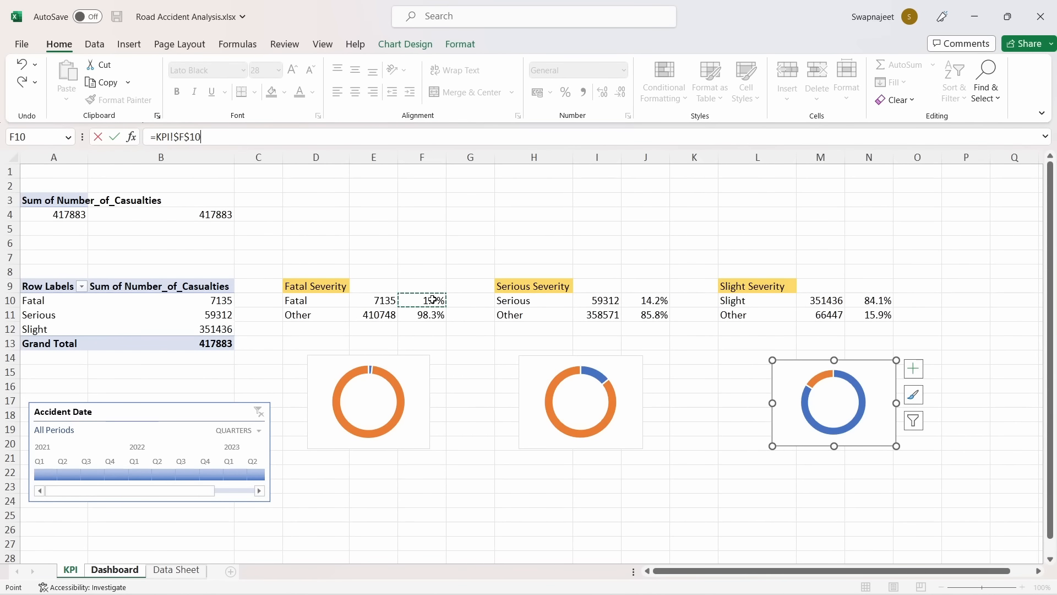
{"action": "key", "text": "Return"}
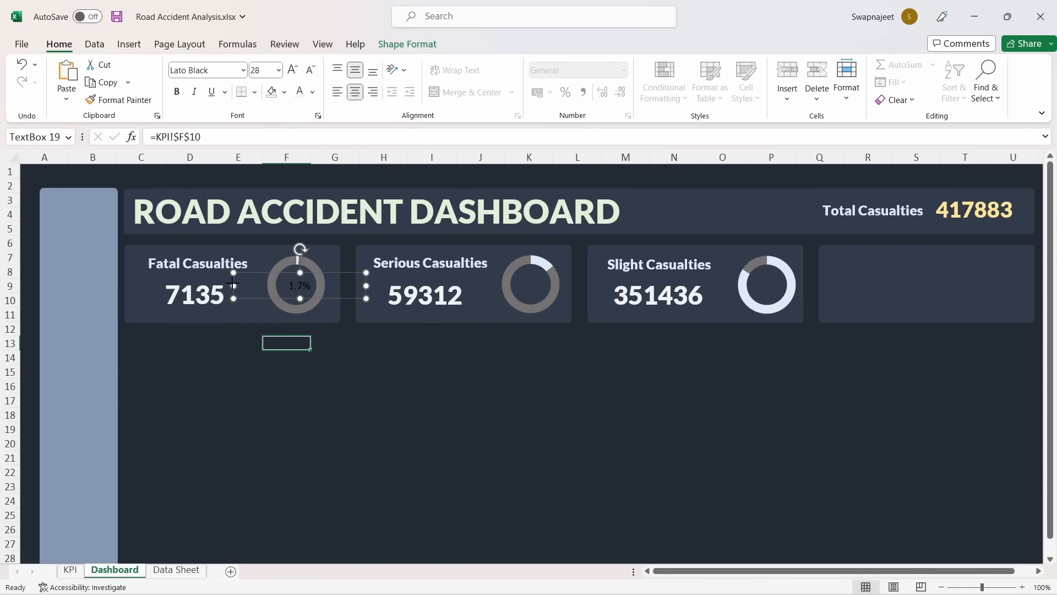
Narrow the Fatal percentage text box to fit inside its doughnut's centre and set its font to Lato Black
{"action": "left_click_drag", "start_coordinate": [233, 284], "coordinate": [281, 285]}
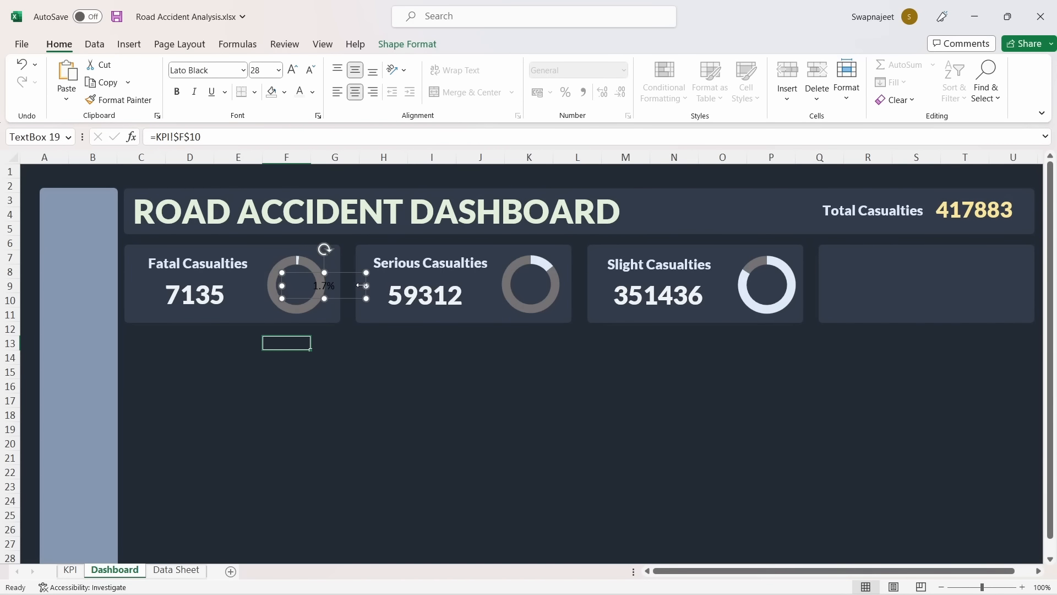
{"action": "left_click_drag", "start_coordinate": [362, 285], "coordinate": [305, 276]}
{"action": "left_click", "coordinate": [213, 69]}
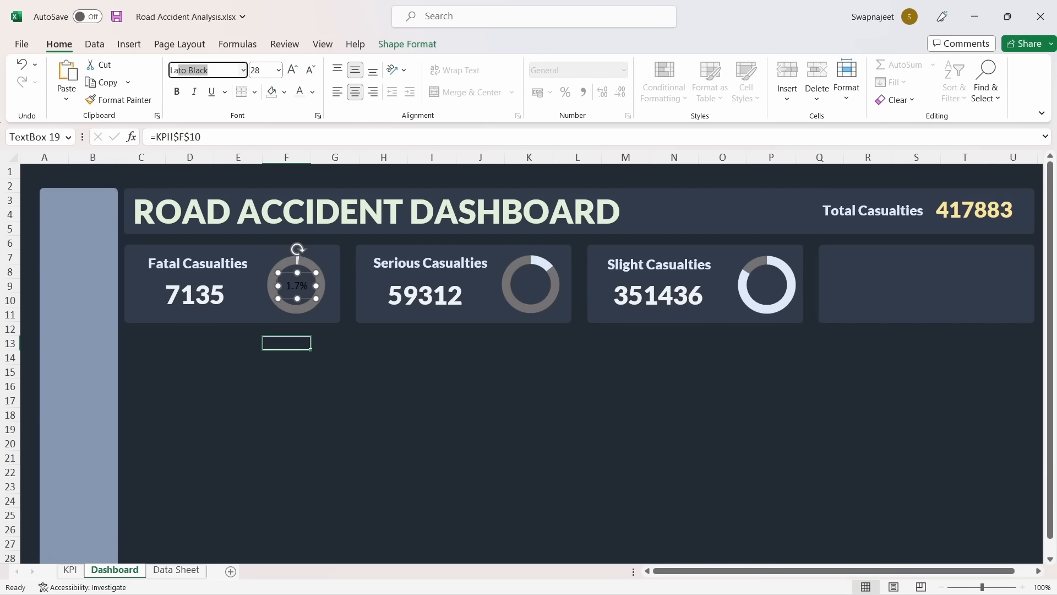
{"action": "type", "text": "Lato"}
{"action": "key", "text": "Return"}
{"action": "left_click", "coordinate": [215, 69]}
{"action": "type", "text": "L"}
{"action": "key", "text": "Return"}
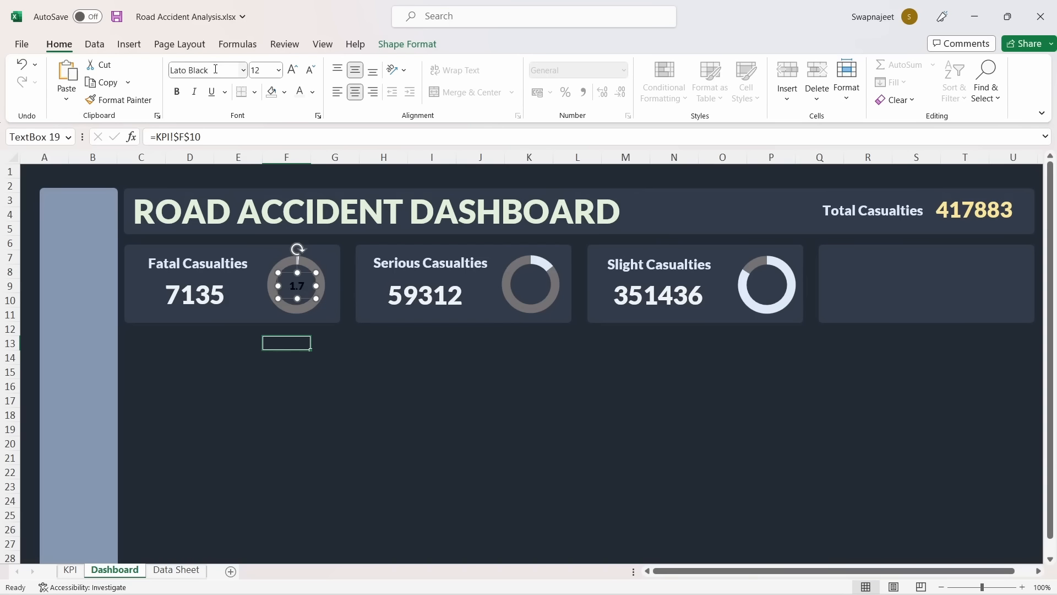
{"action": "left_click_drag", "start_coordinate": [281, 288], "coordinate": [292, 276]}
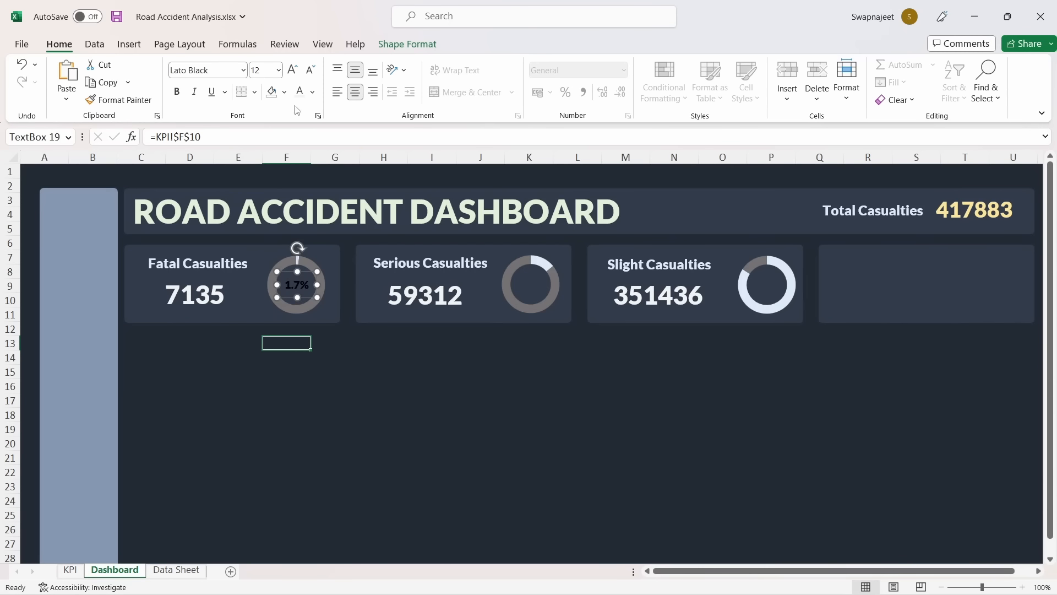
{"action": "left_click", "coordinate": [284, 92]}
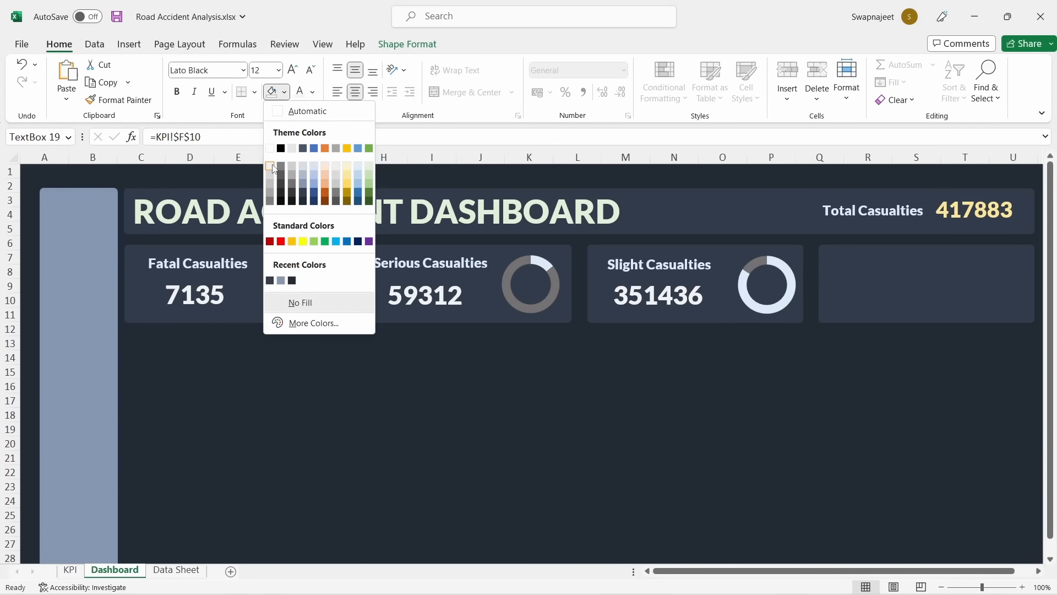
{"action": "left_click", "coordinate": [270, 166]}
{"action": "key", "text": "ctrl+z"}
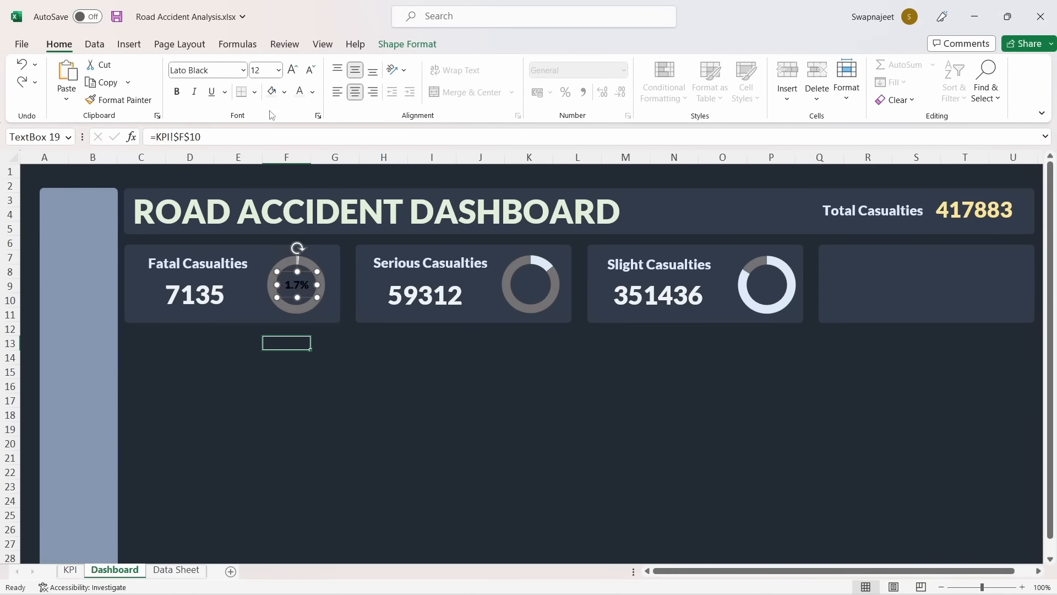
Set the font colour of the Fatal percentage text box to a near-white shade and deselect it
{"action": "left_click", "coordinate": [312, 92]}
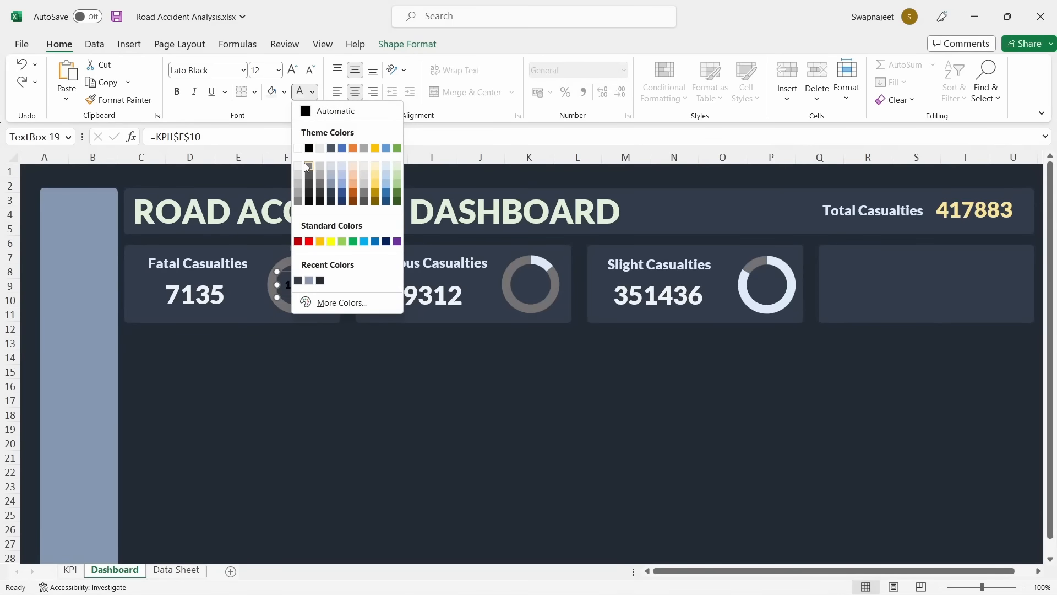
{"action": "left_click", "coordinate": [302, 185]}
{"action": "left_click", "coordinate": [358, 420]}
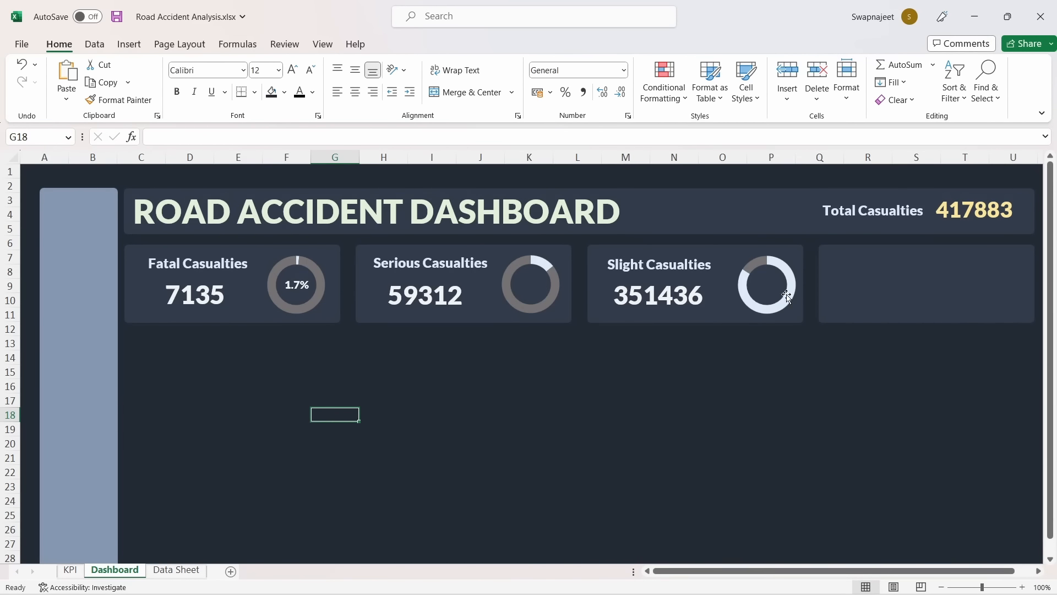
Duplicate the Fatal percentage text box twice and place the copies over the centres of the Serious and Slight Casualties doughnuts
{"action": "left_click", "coordinate": [302, 282]}
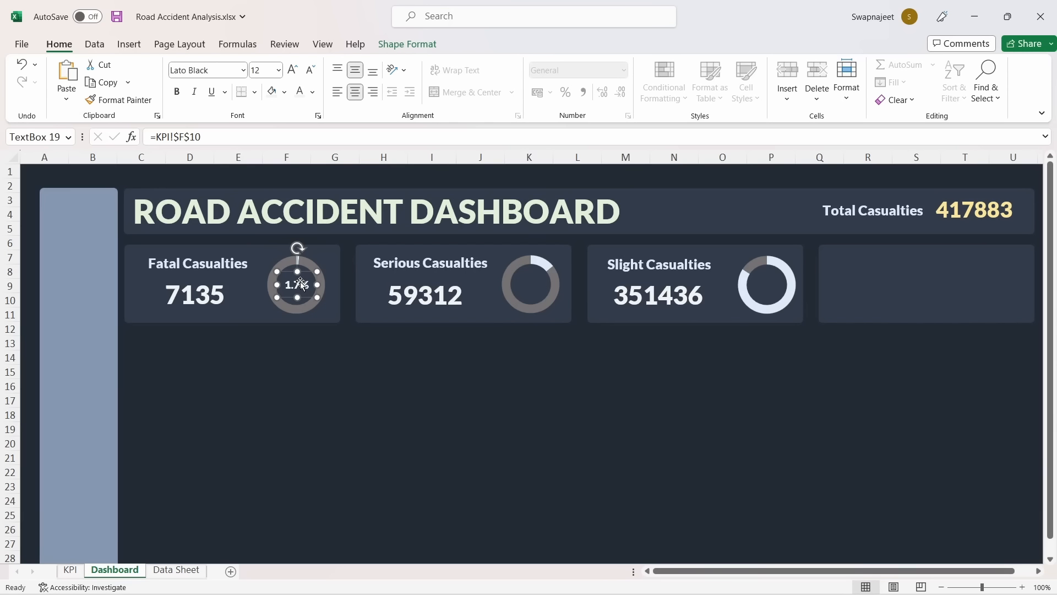
{"action": "key", "text": "ctrl+d"}
{"action": "left_click_drag", "start_coordinate": [312, 297], "coordinate": [771, 286]}
{"action": "key", "text": "ctrl+d"}
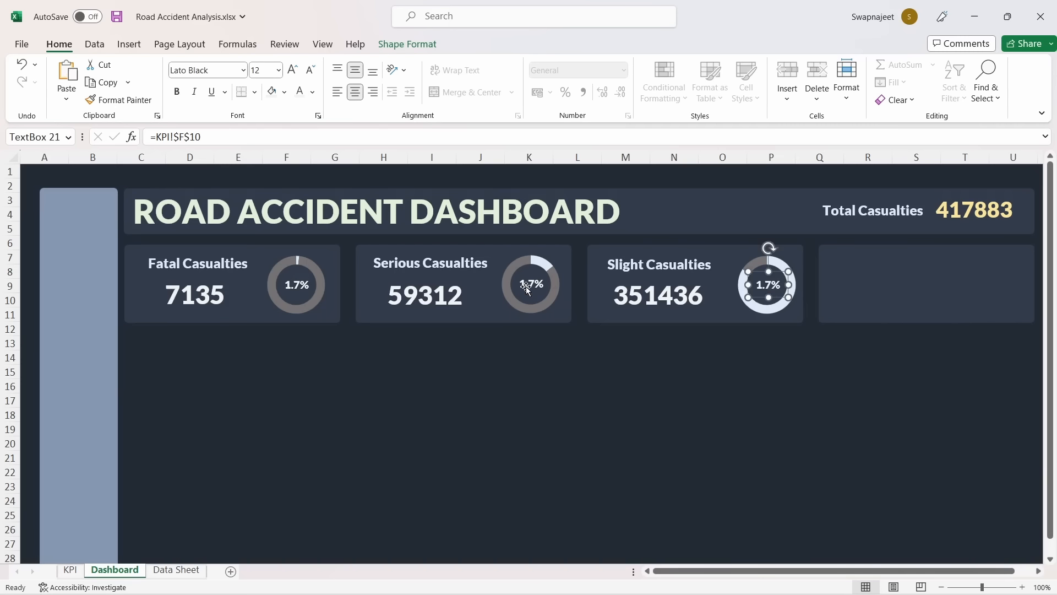
Relink the text box over the Serious Casualties doughnut to the serious percentage in cell J10 of the KPI sheet
{"action": "left_click", "coordinate": [527, 284]}
{"action": "left_click_drag", "start_coordinate": [203, 143], "coordinate": [156, 143]}
{"action": "key", "text": "BackSpace"}
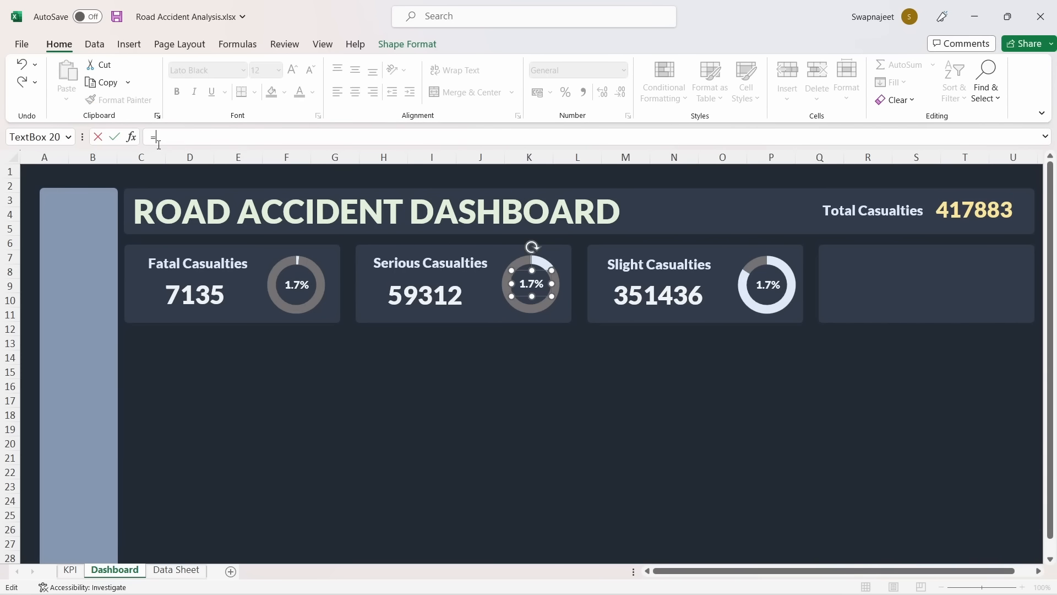
{"action": "left_click", "coordinate": [70, 569]}
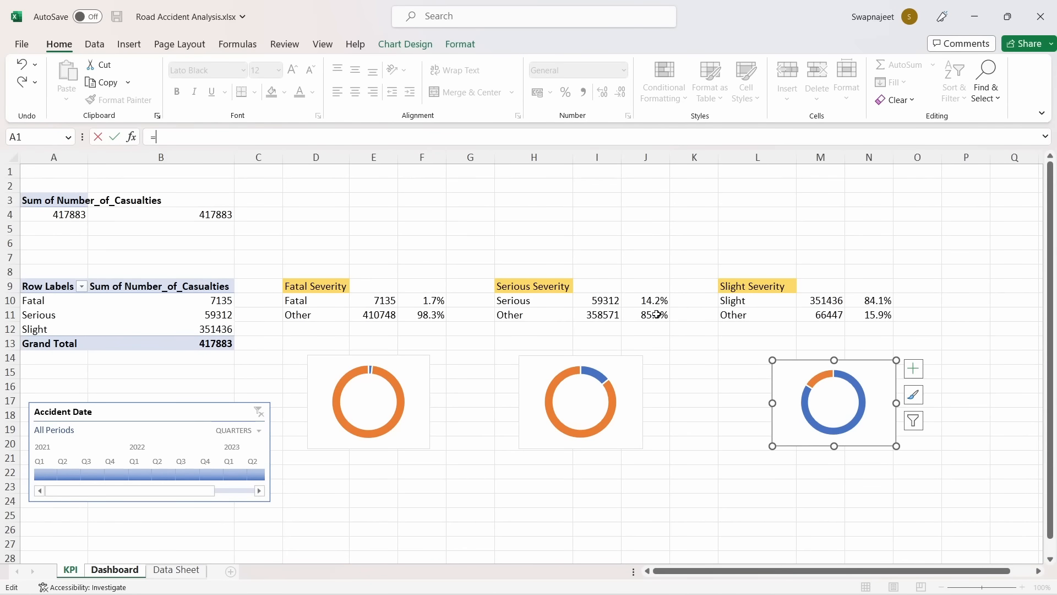
{"action": "left_click", "coordinate": [648, 301]}
{"action": "key", "text": "Return"}
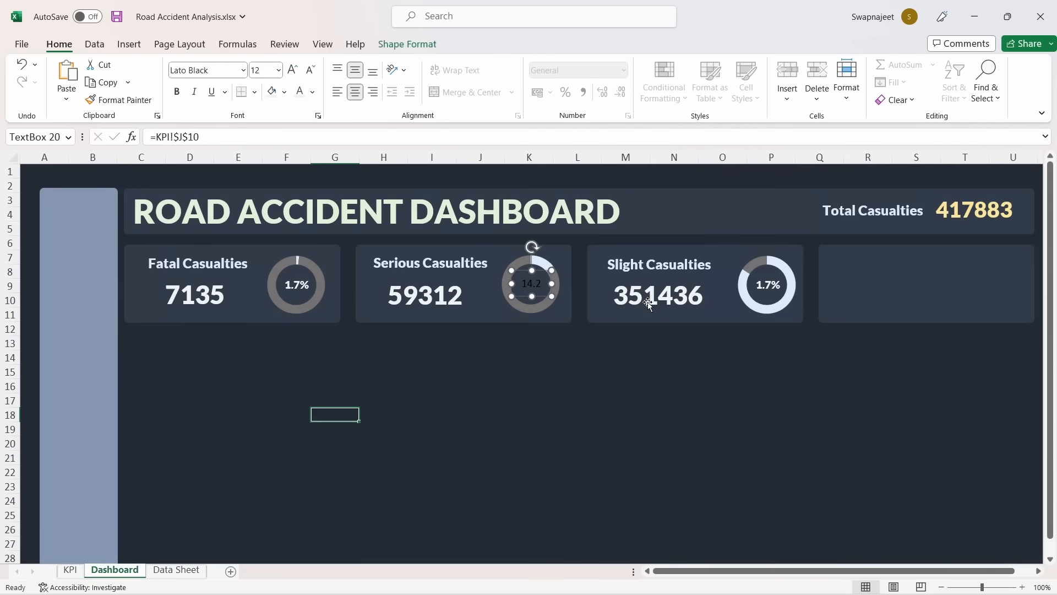
Relink the text box over the Slight Casualties doughnut to the slight percentage in cell N10 of the KPI sheet
{"action": "left_click", "coordinate": [769, 284]}
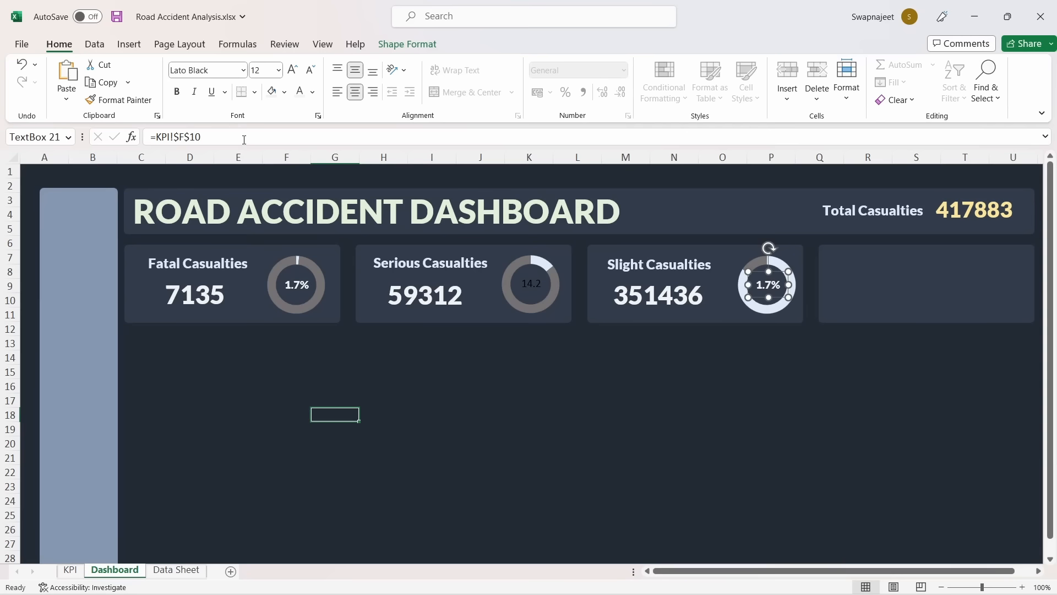
{"action": "left_click_drag", "start_coordinate": [244, 138], "coordinate": [158, 137]}
{"action": "key", "text": "BackSpace"}
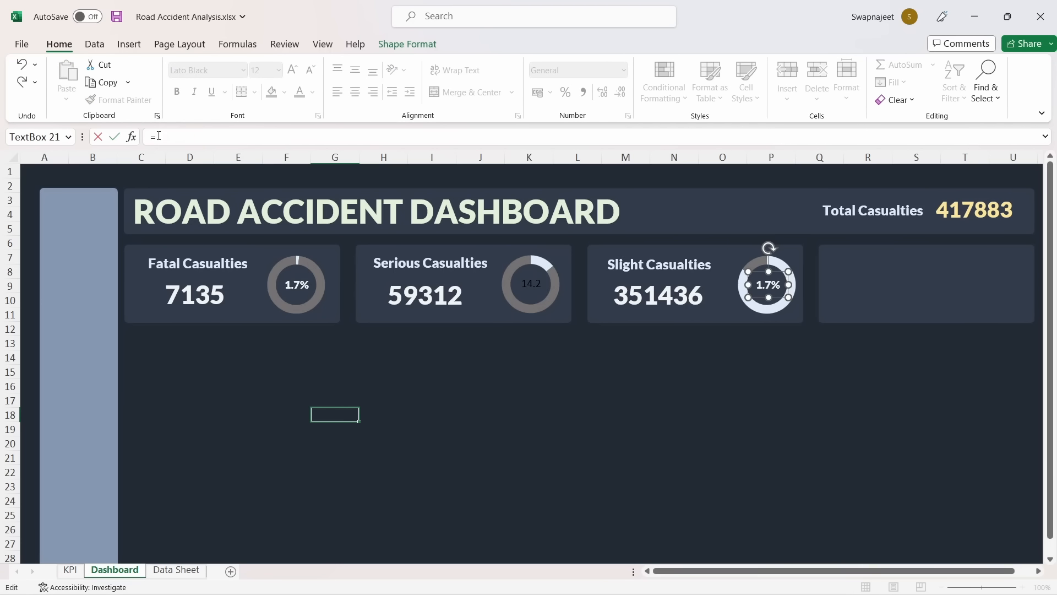
{"action": "left_click", "coordinate": [69, 570]}
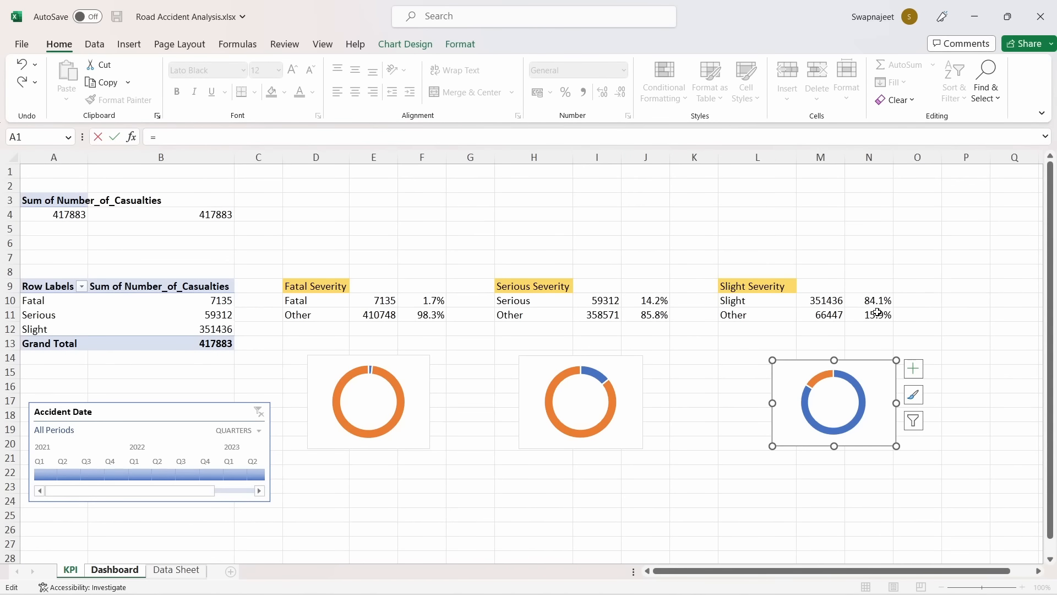
{"action": "left_click", "coordinate": [878, 300]}
{"action": "key", "text": "Return"}
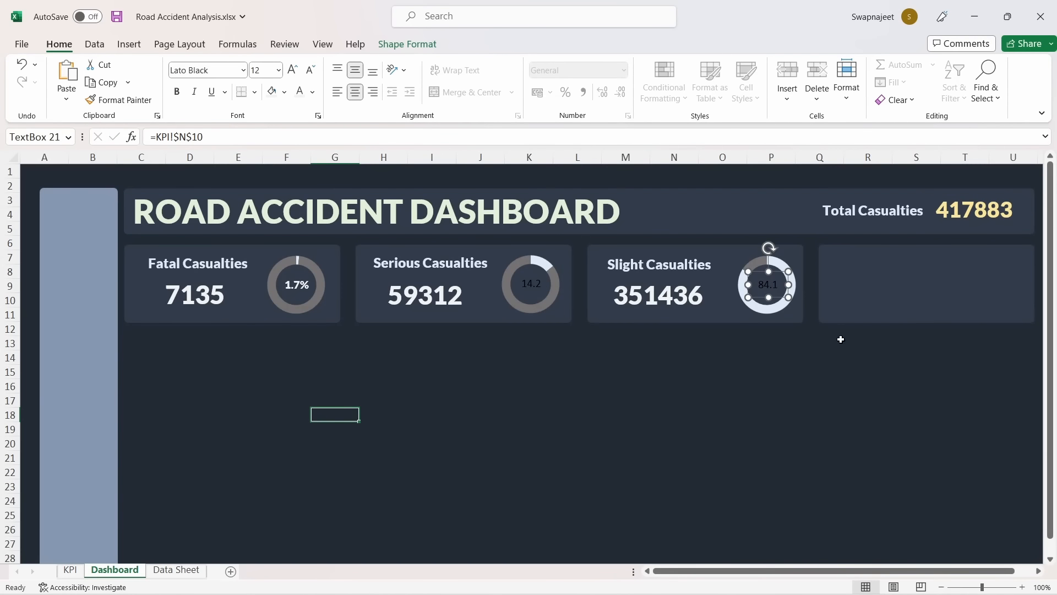
Copy the Fatal percentage text box's formatting onto the Serious and Slight percentage text boxes
{"action": "left_click", "coordinate": [533, 287]}
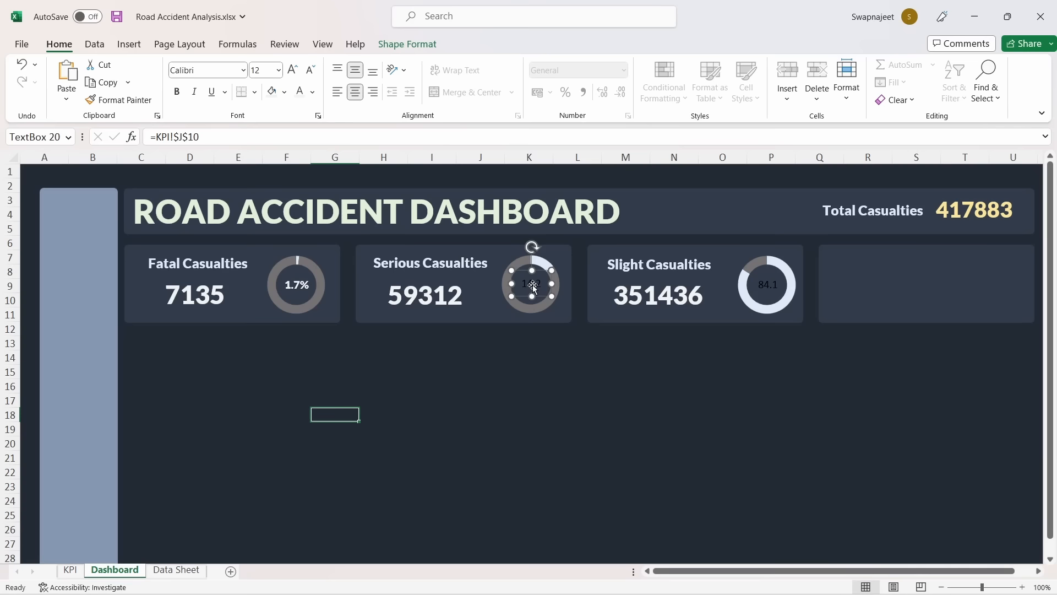
{"action": "left_click", "coordinate": [633, 430]}
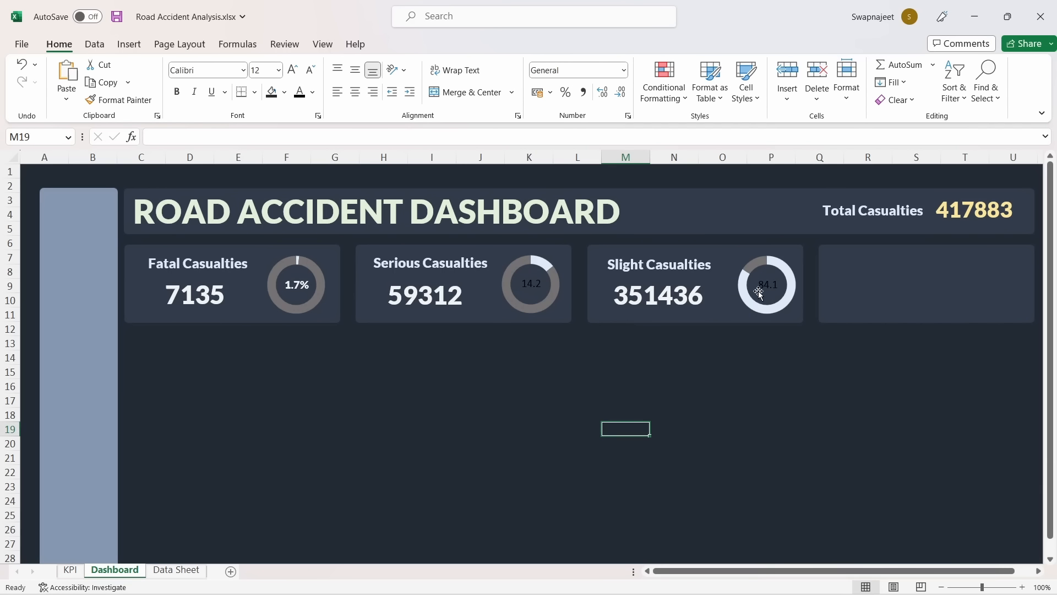
{"action": "left_click", "coordinate": [295, 284]}
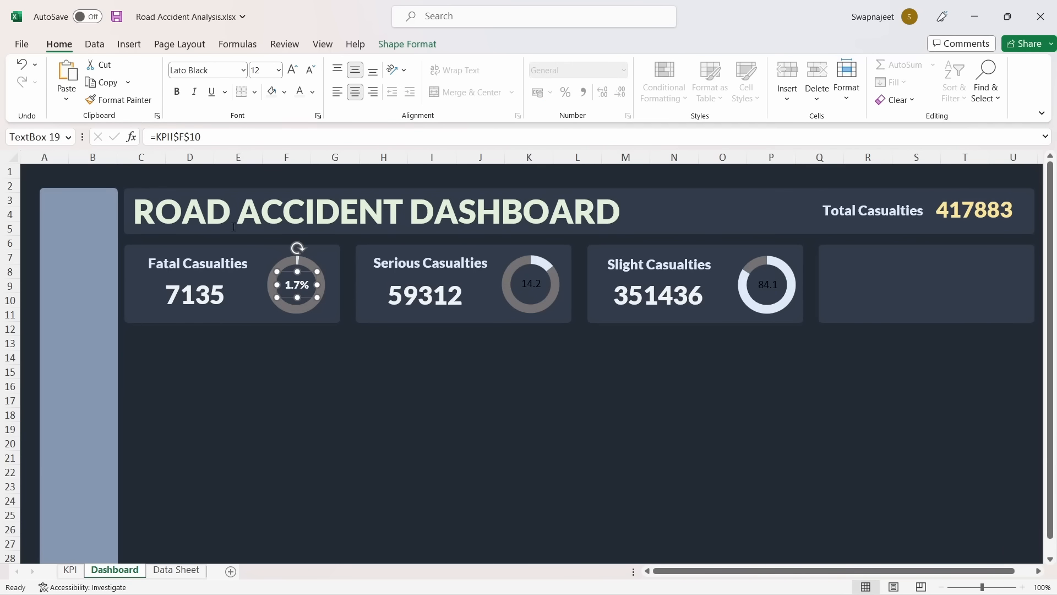
{"action": "left_click", "coordinate": [118, 100]}
{"action": "left_click", "coordinate": [536, 285]}
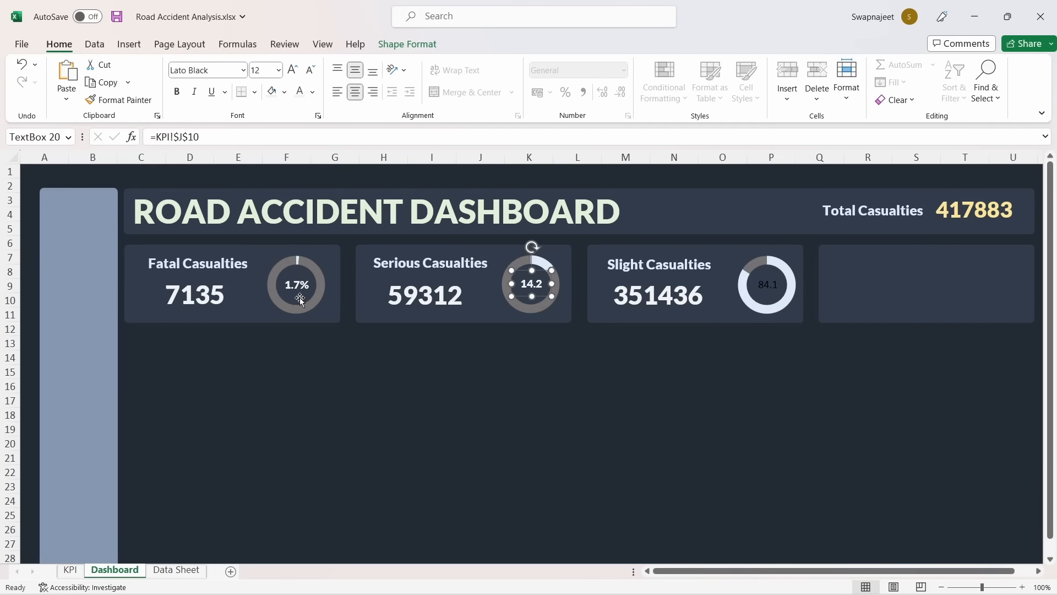
{"action": "left_click", "coordinate": [131, 105]}
{"action": "left_click", "coordinate": [770, 287]}
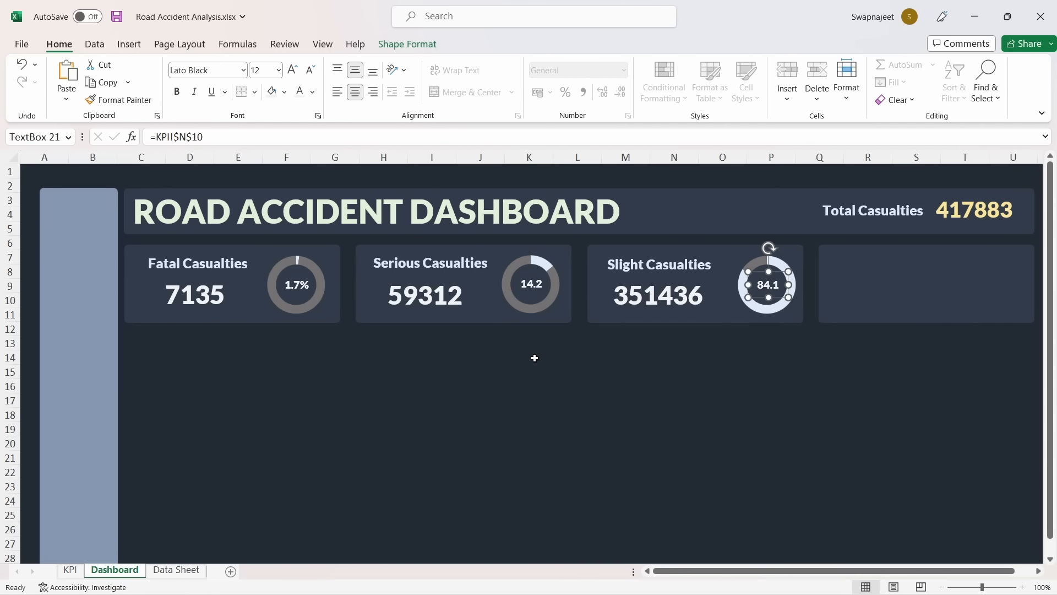
Widen the Serious and Slight percentage text boxes enough to fit the percent sign, keeping them centred in their doughnuts
{"action": "left_click", "coordinate": [533, 356]}
{"action": "left_click", "coordinate": [554, 283]}
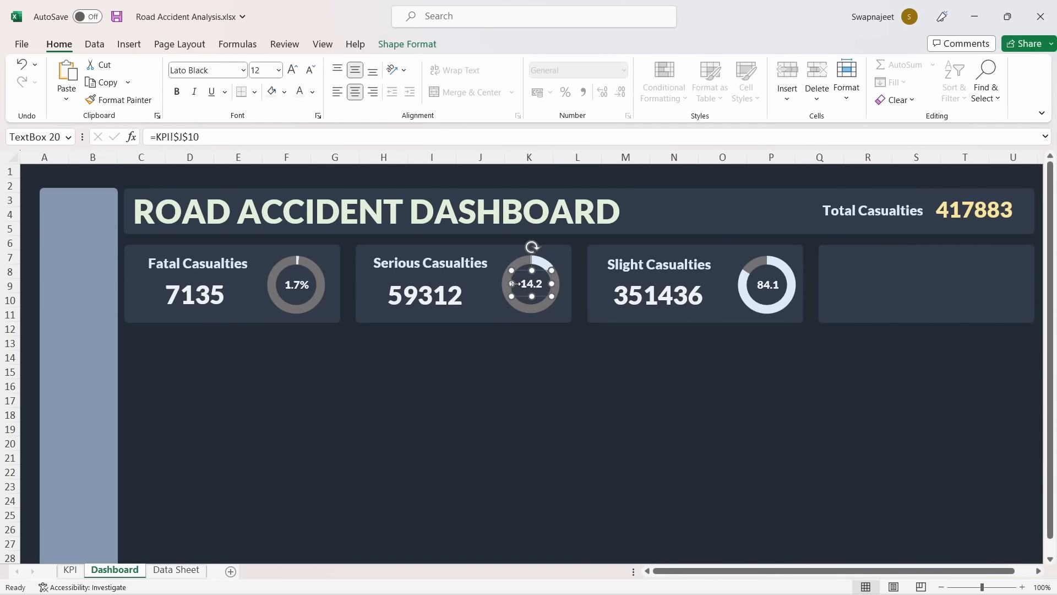
{"action": "left_click_drag", "start_coordinate": [513, 283], "coordinate": [505, 280]}
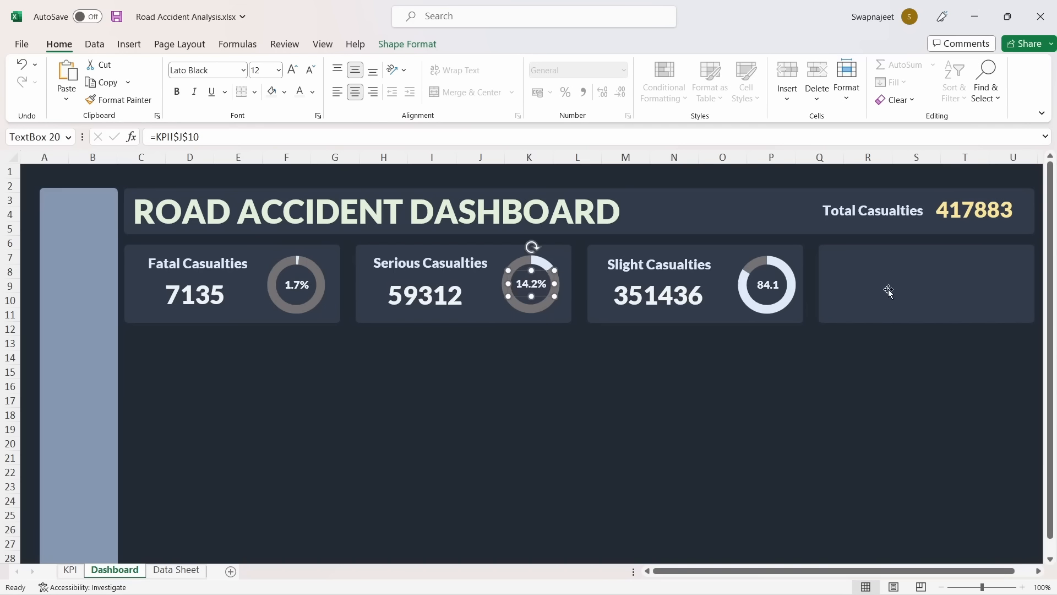
{"action": "left_click", "coordinate": [775, 287]}
{"action": "left_click_drag", "start_coordinate": [747, 285], "coordinate": [777, 272]}
{"action": "left_click", "coordinate": [674, 442]}
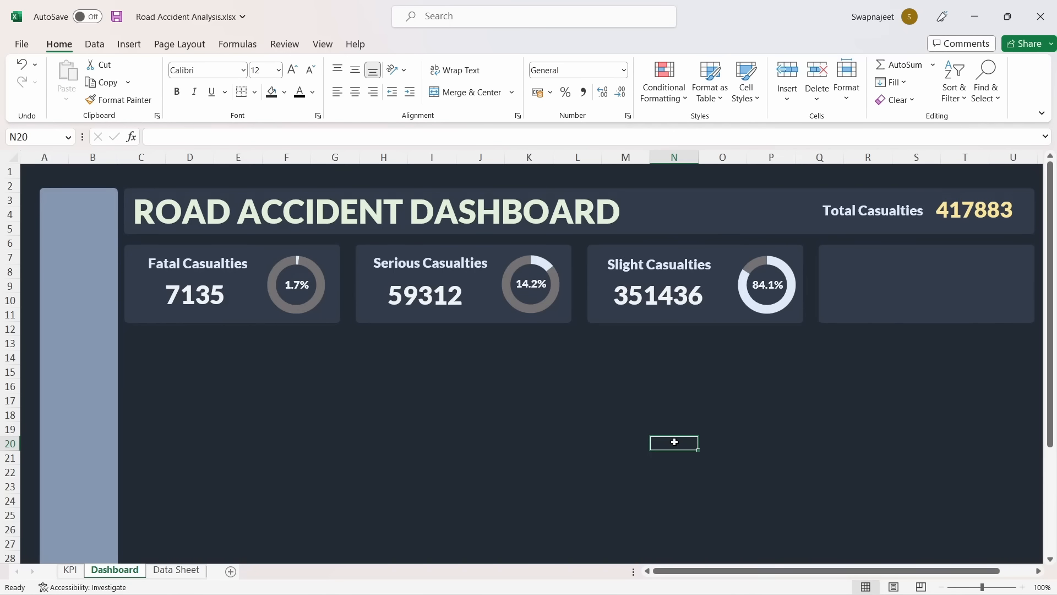
Switch from the dashboard to the KPI sheet
{"action": "scroll", "coordinate": [674, 442], "scroll_direction": "down", "scroll_amount": 1}
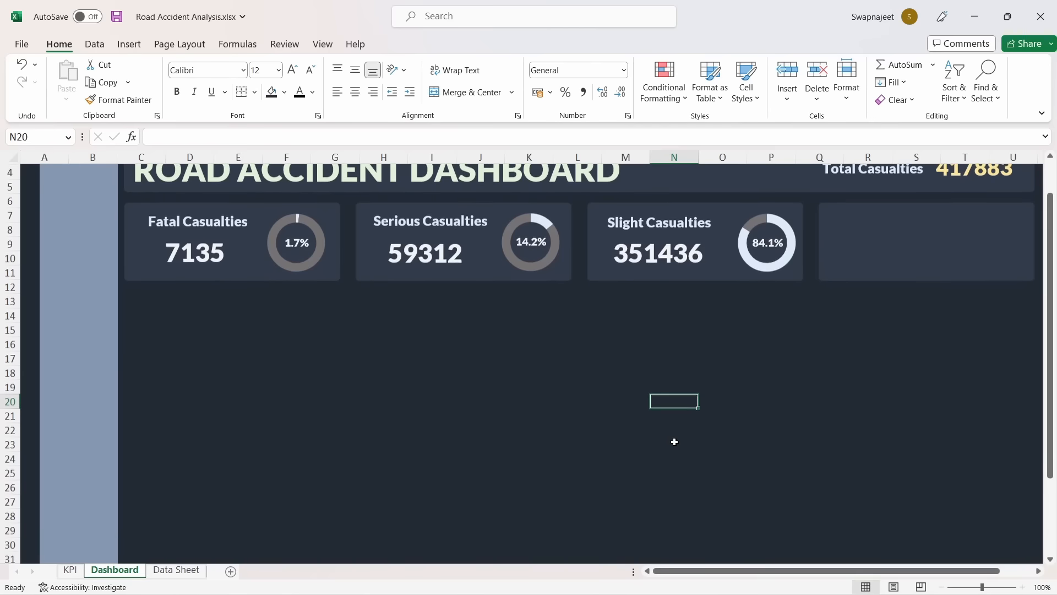
{"action": "left_click", "coordinate": [888, 260]}
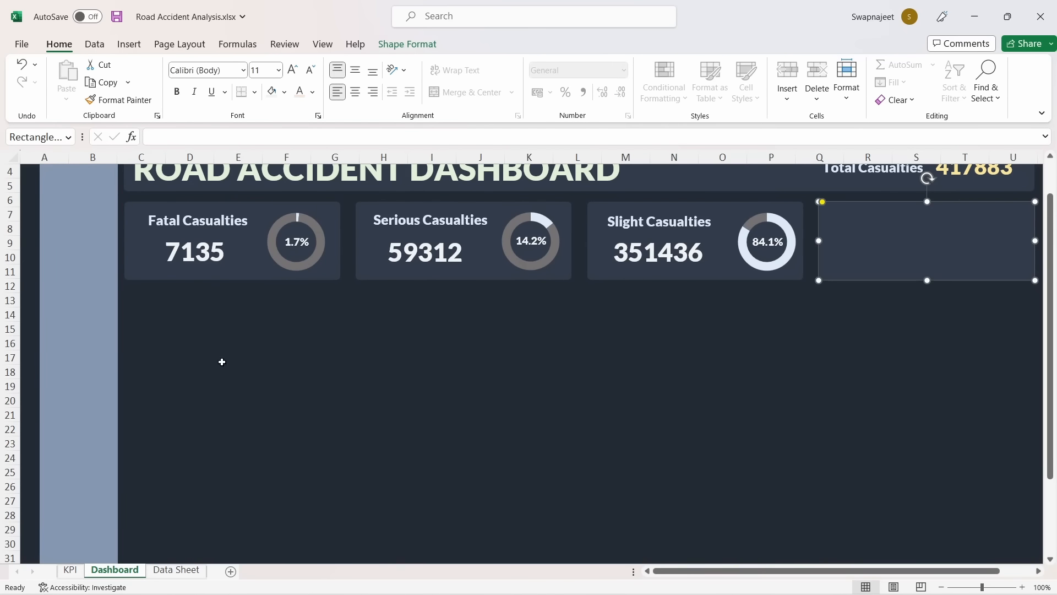
{"action": "left_click", "coordinate": [180, 340]}
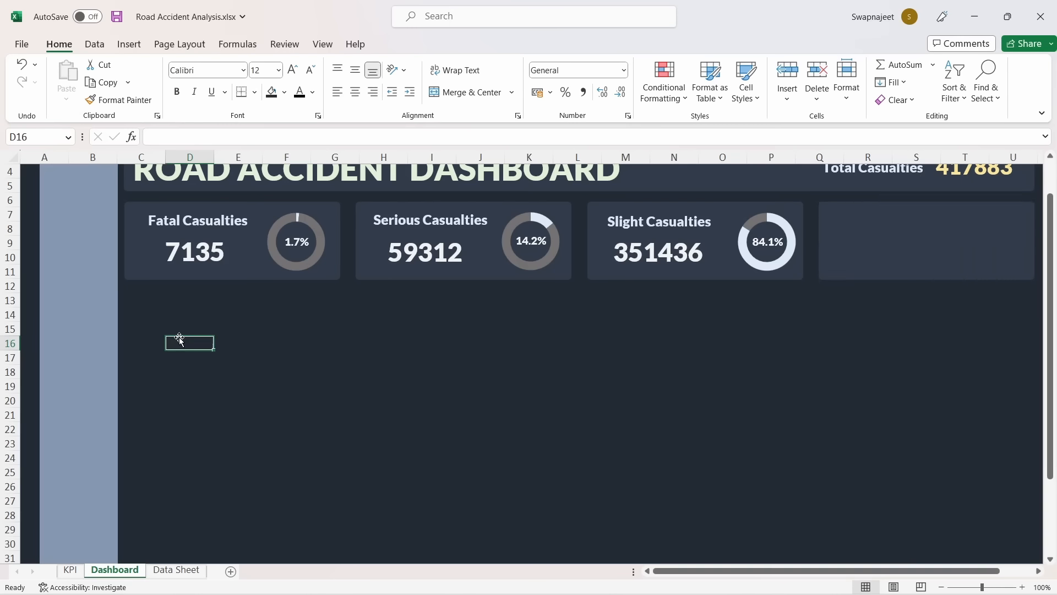
{"action": "left_click", "coordinate": [77, 573]}
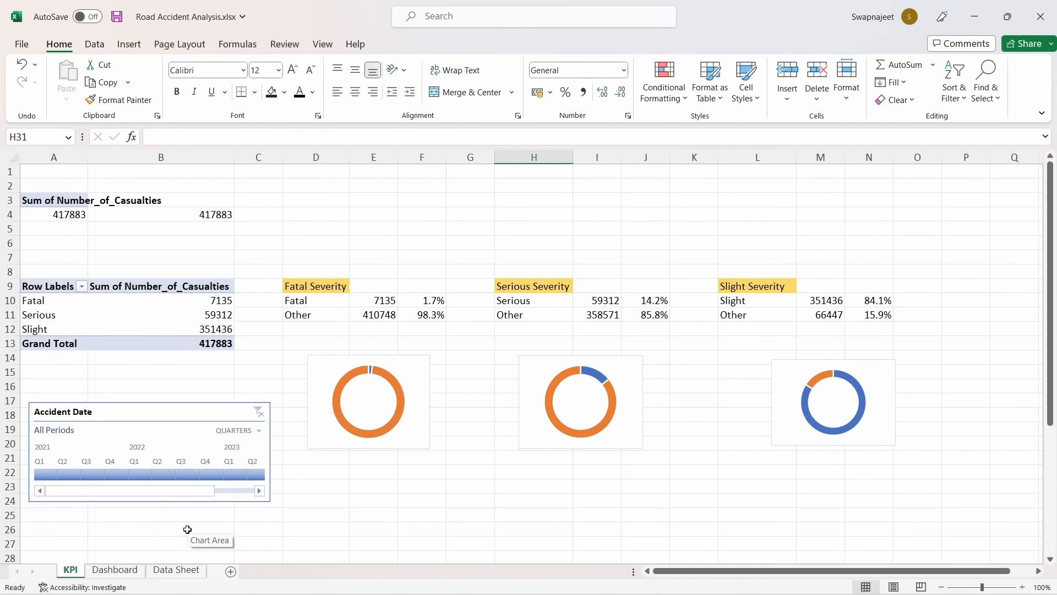
Move the Accident Date timeline up beside the total casualties pivot table, above the Serious Severity table
{"action": "left_click_drag", "start_coordinate": [199, 411], "coordinate": [605, 174]}
{"action": "scroll", "coordinate": [104, 449], "scroll_direction": "down", "scroll_amount": 3}
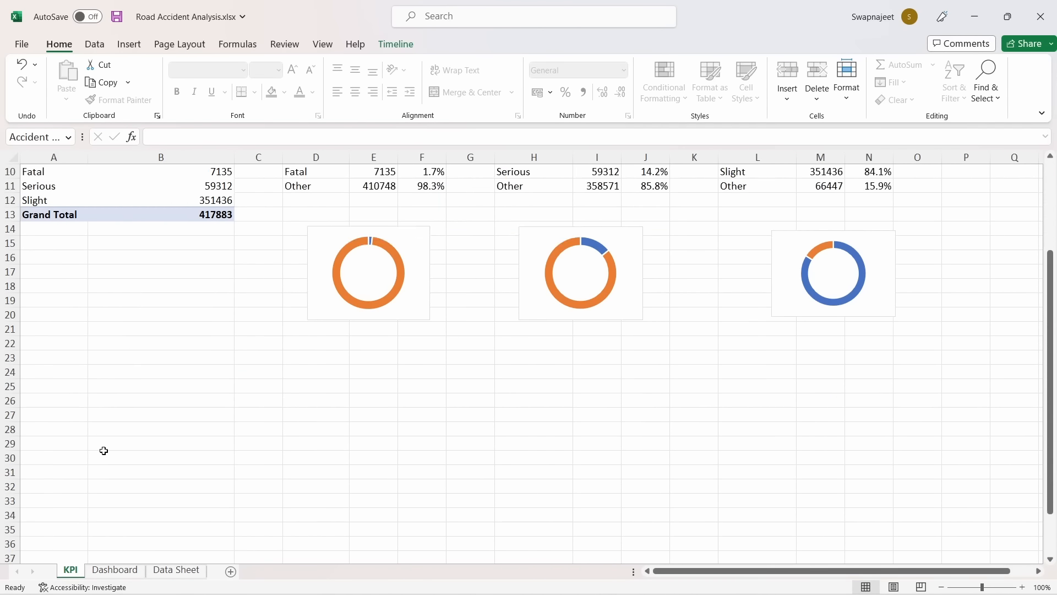
{"action": "scroll", "coordinate": [104, 451], "scroll_direction": "up", "scroll_amount": 2}
{"action": "left_click", "coordinate": [85, 406]}
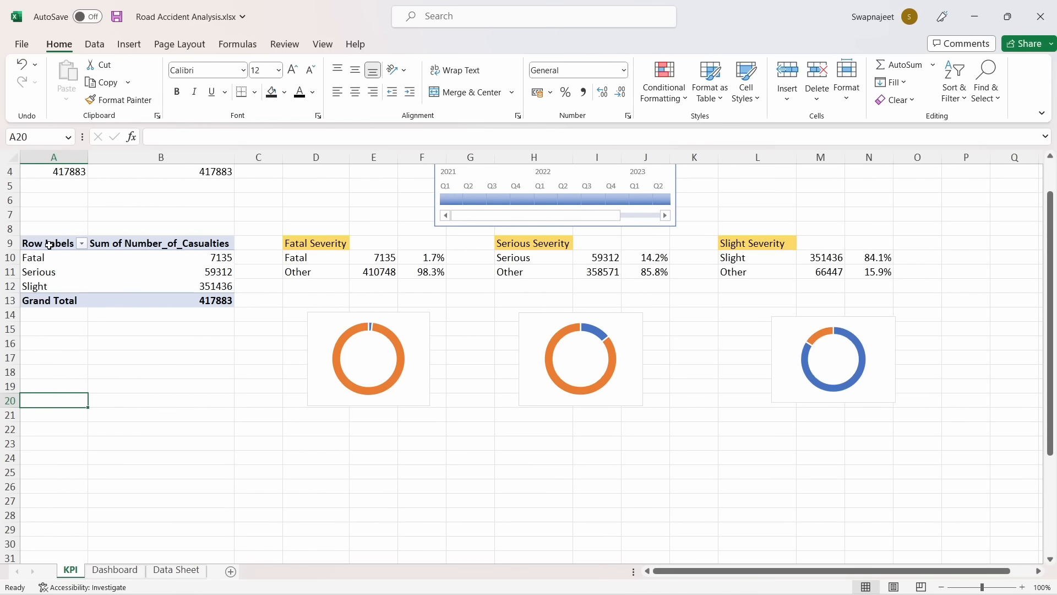
Copy the accident severity pivot table in A9:B13 and paste it at cell A25
{"action": "left_click_drag", "start_coordinate": [46, 246], "coordinate": [196, 301]}
{"action": "key", "text": "ctrl+c"}
{"action": "scroll", "coordinate": [196, 342], "scroll_direction": "down", "scroll_amount": 2}
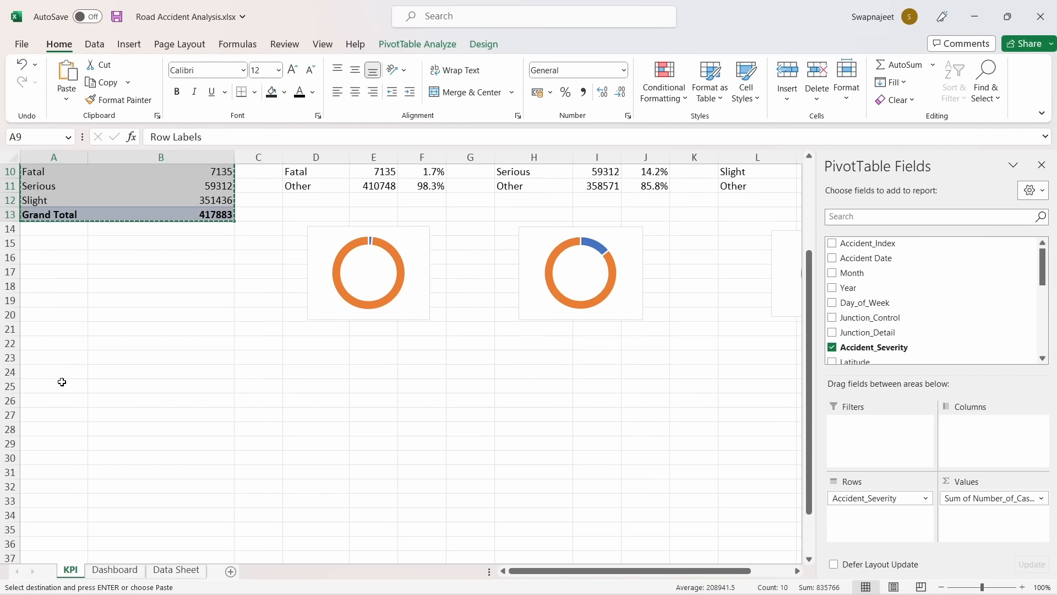
{"action": "left_click", "coordinate": [51, 392]}
{"action": "key", "text": "ctrl+v"}
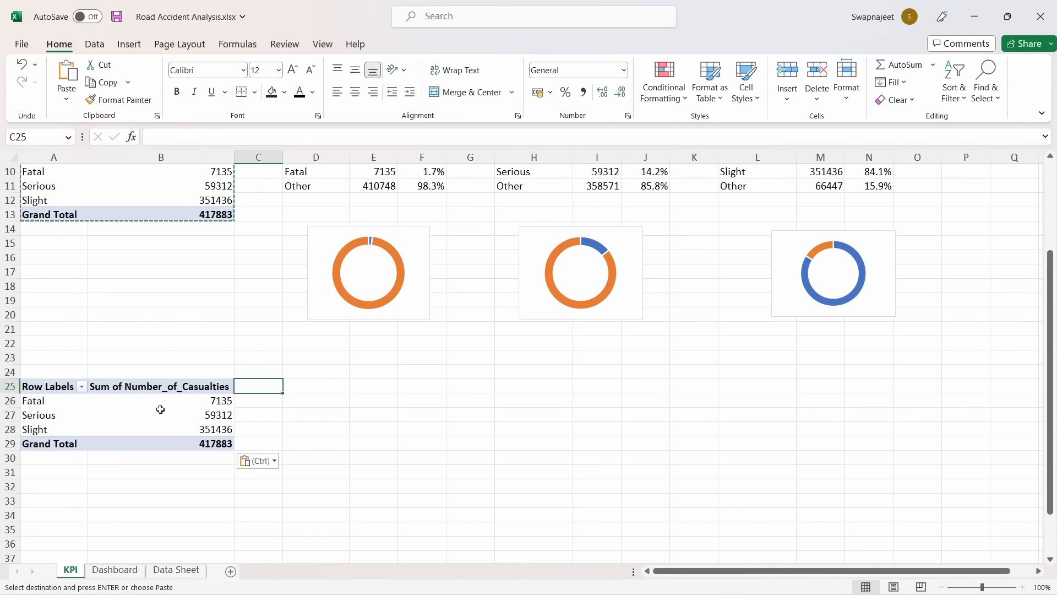
{"action": "left_click", "coordinate": [149, 412]}
{"action": "scroll", "coordinate": [150, 412], "scroll_direction": "up", "scroll_amount": 1}
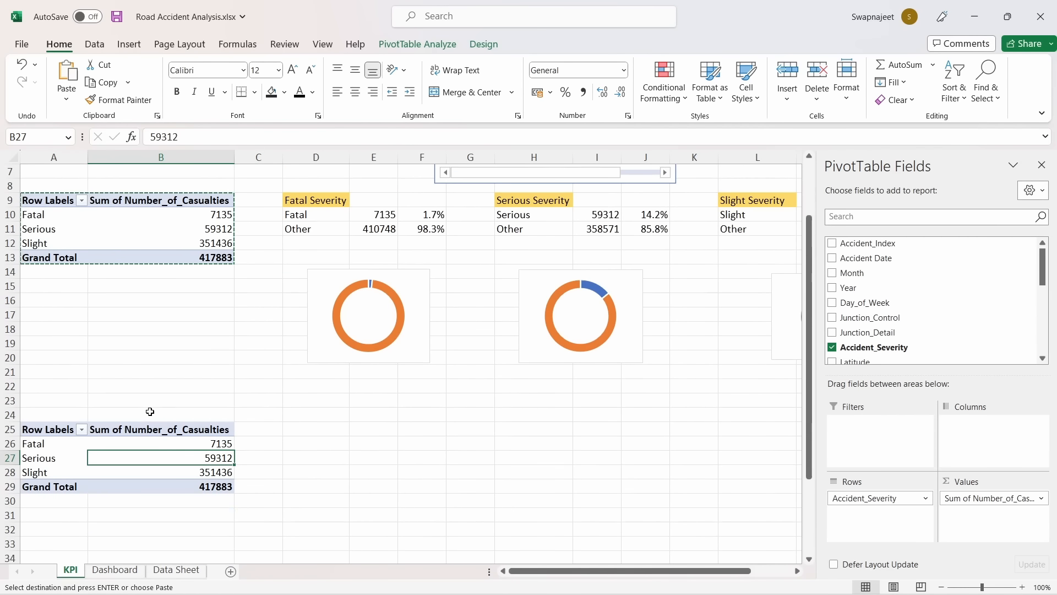
Replace Accident_Severity with Vehicle_Type as the row field of the pivot table at A25
{"action": "left_click", "coordinate": [253, 420]}
{"action": "left_click", "coordinate": [56, 464]}
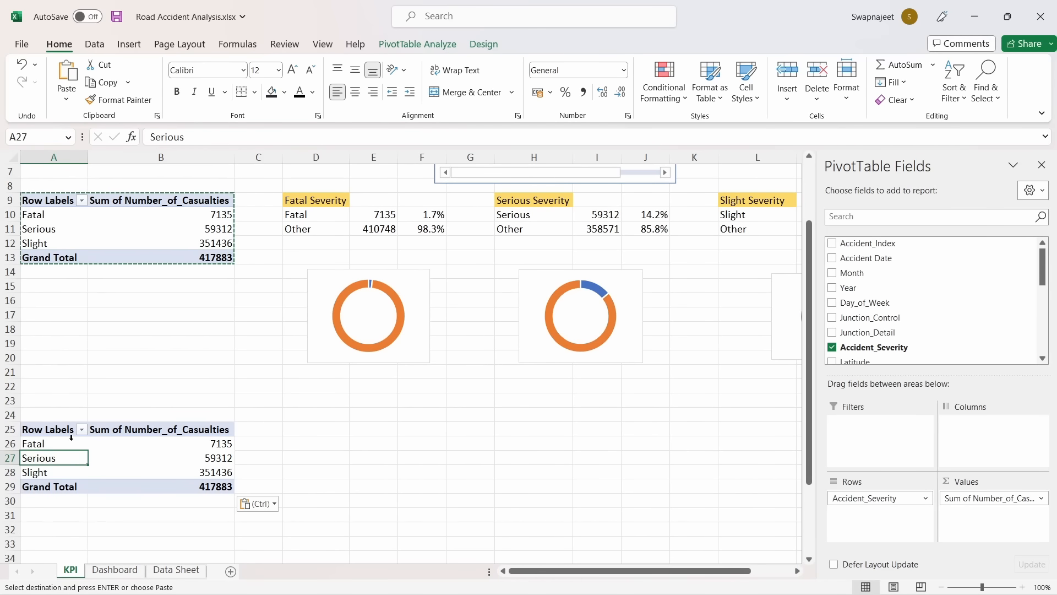
{"action": "left_click", "coordinate": [119, 454]}
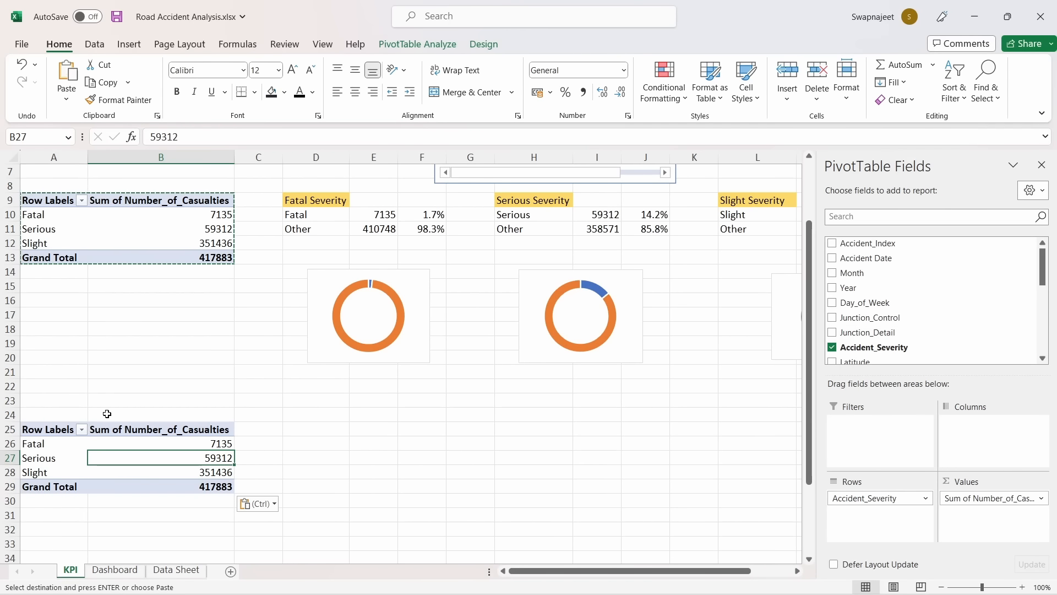
{"action": "left_click", "coordinate": [833, 348]}
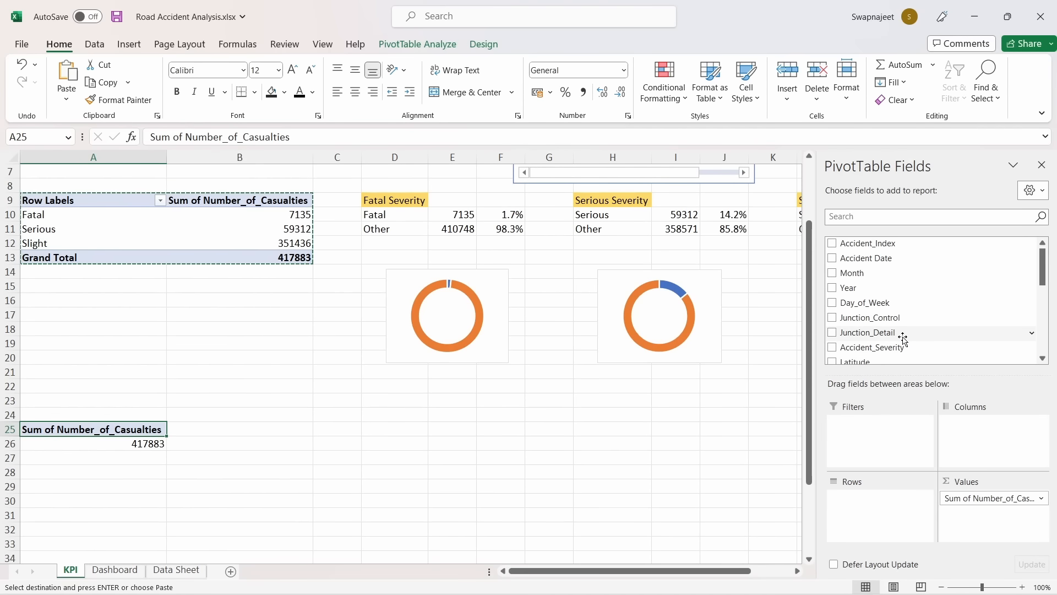
{"action": "scroll", "coordinate": [904, 339], "scroll_direction": "down", "scroll_amount": 6}
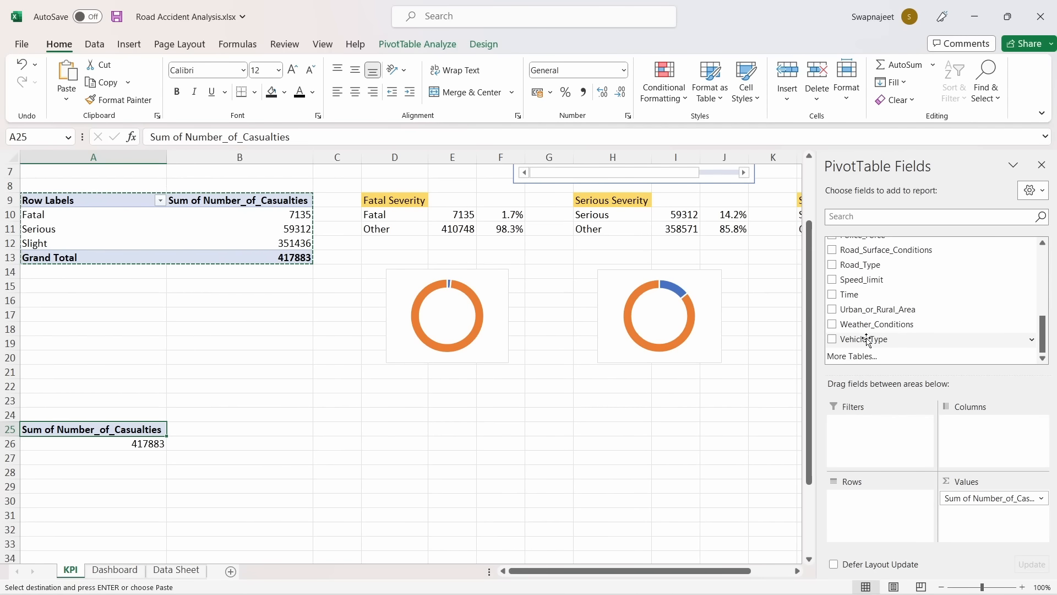
{"action": "left_click", "coordinate": [832, 339]}
{"action": "scroll", "coordinate": [445, 445], "scroll_direction": "down", "scroll_amount": 4}
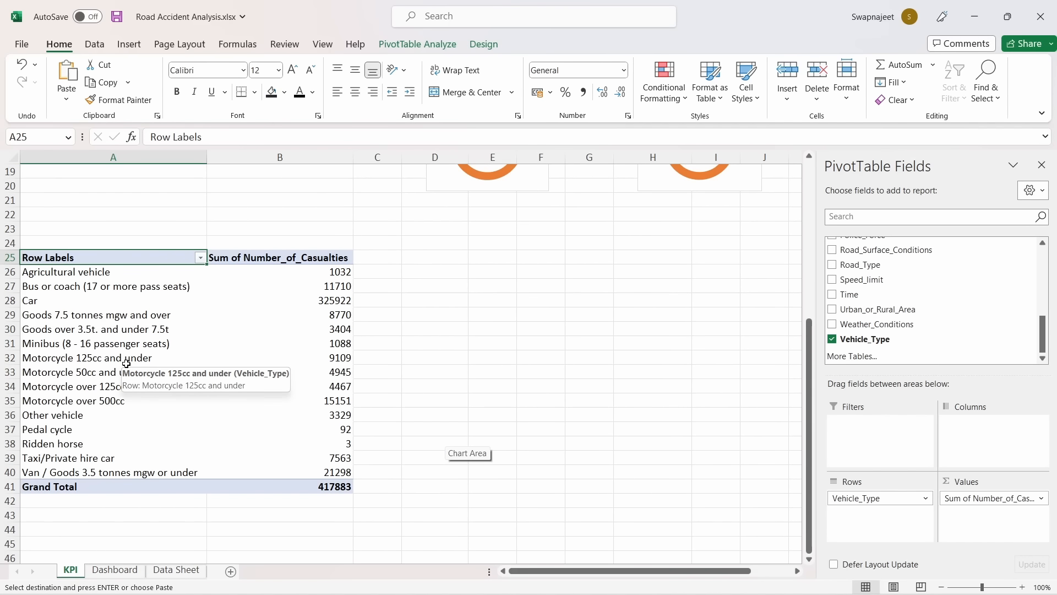
Check the vehicle type categories in the finished Road Accident Dashboard workbook, returning to the Road Accident Analysis workbook
{"action": "mouse_move", "coordinate": [597, 578]}
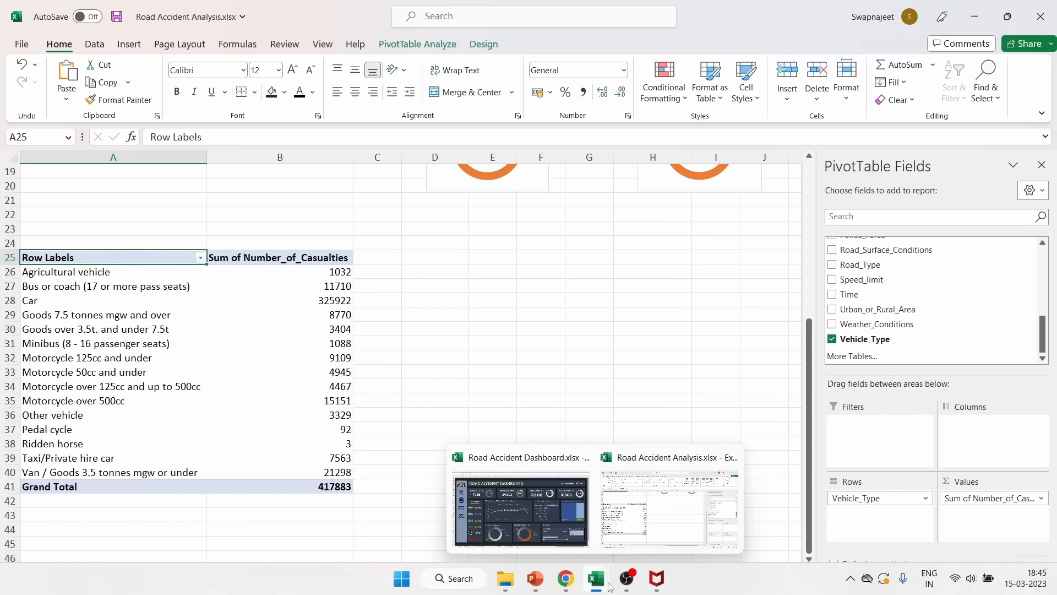
{"action": "left_click", "coordinate": [554, 529]}
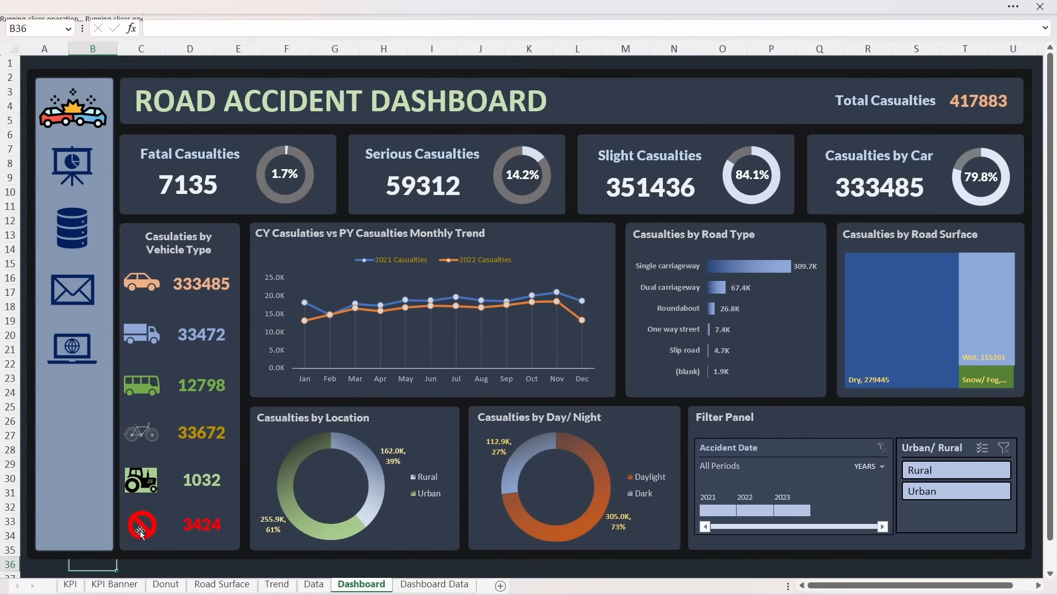
{"action": "key", "text": "alt+Tab"}
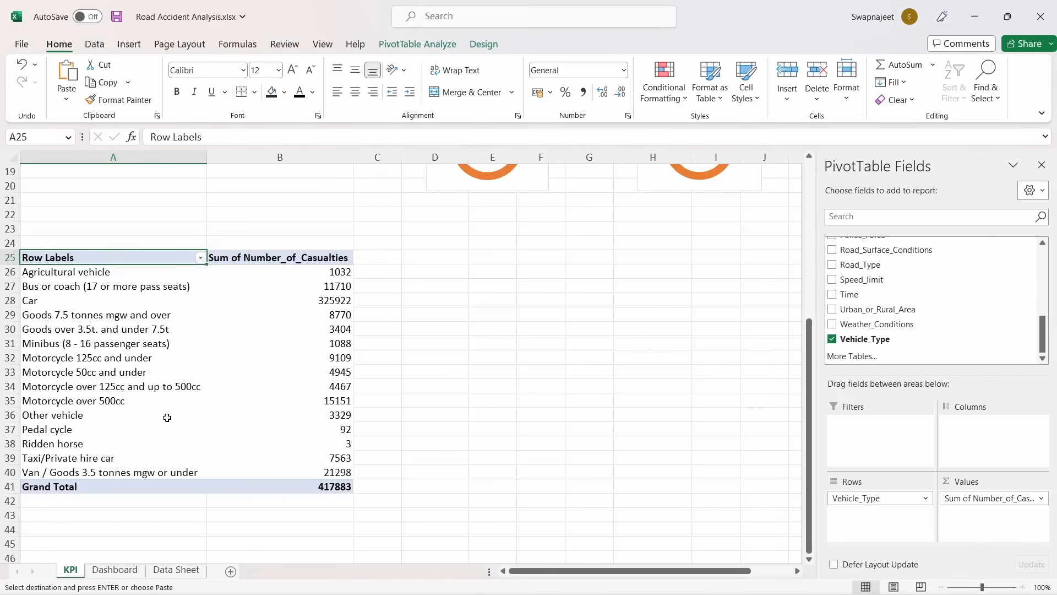
Examine the vehicle type rows and casualty figures in the new pivot table to see which types belong to one group, such as cars
{"action": "left_click", "coordinate": [125, 404]}
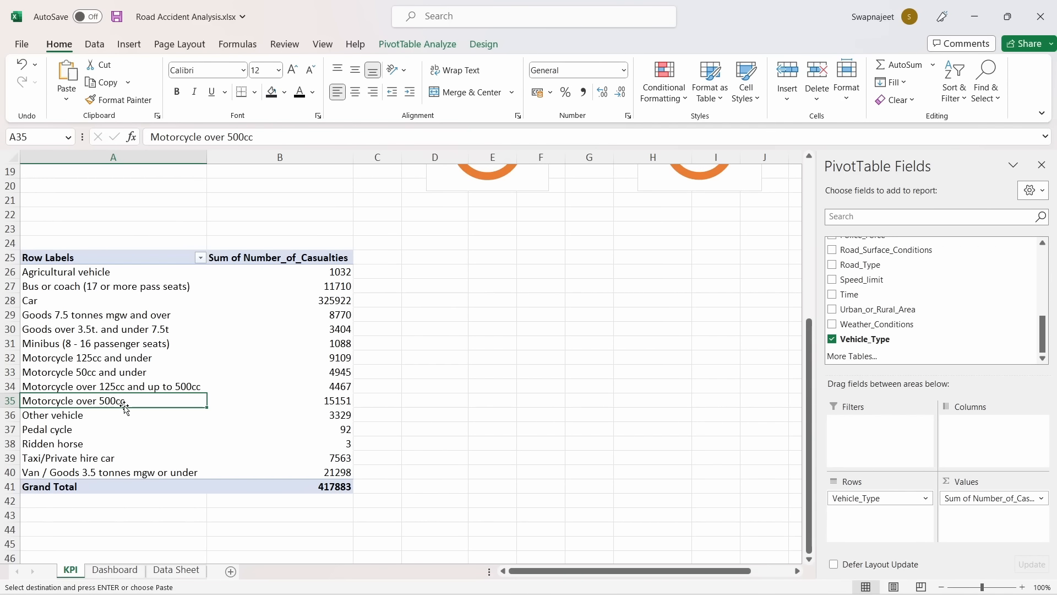
{"action": "left_click", "coordinate": [50, 302]}
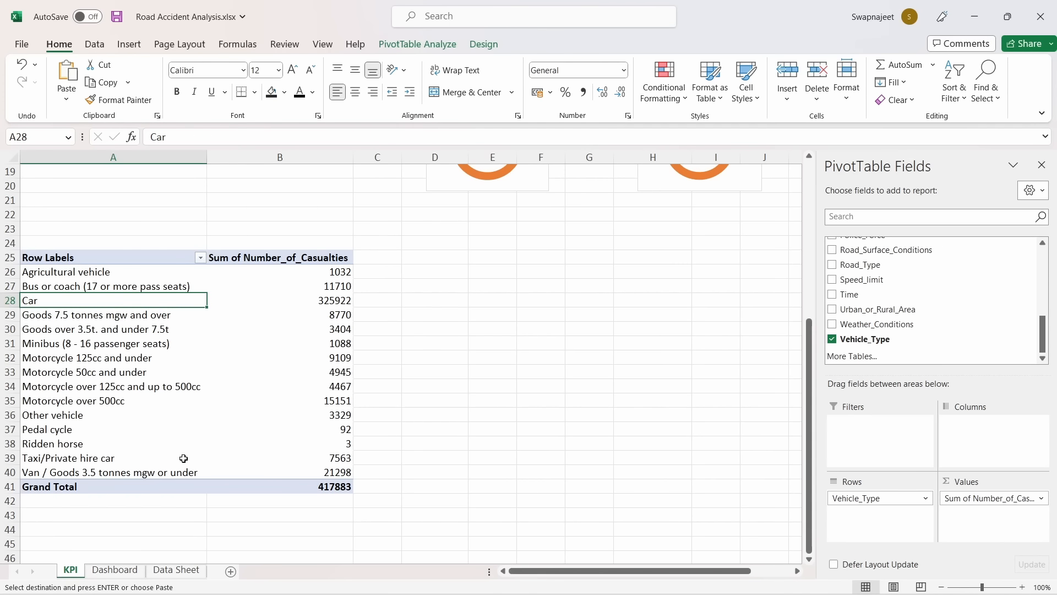
{"action": "left_click", "coordinate": [98, 461], "text": "ctrl"}
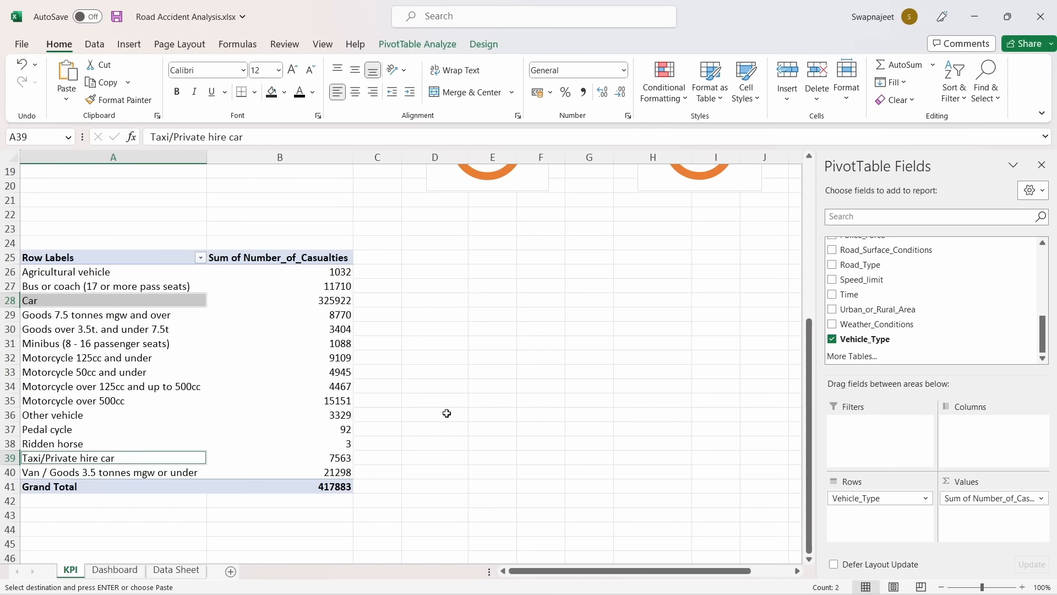
{"action": "left_click", "coordinate": [483, 347]}
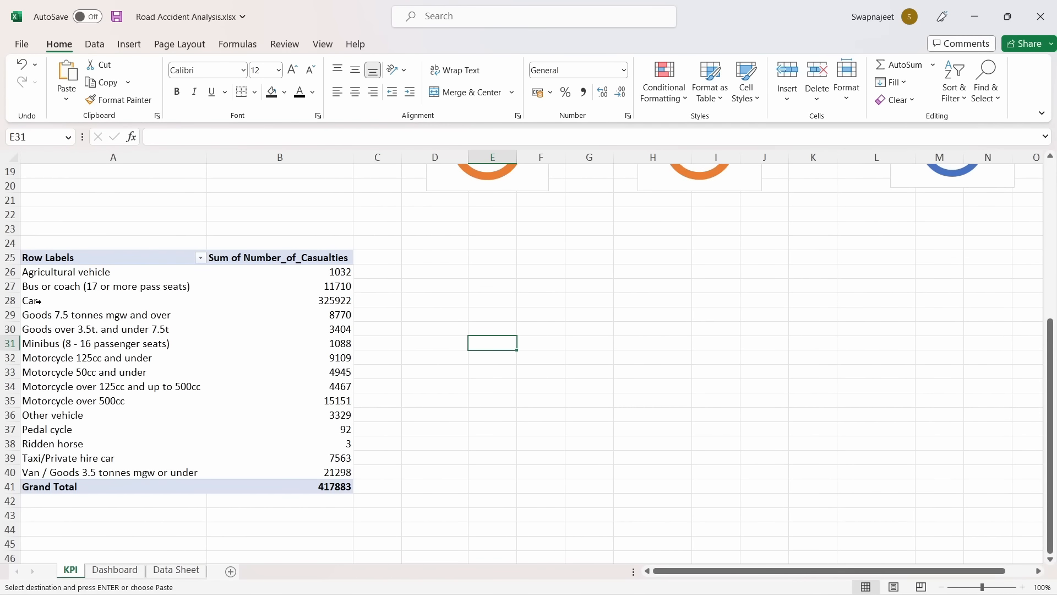
{"action": "left_click", "coordinate": [103, 388]}
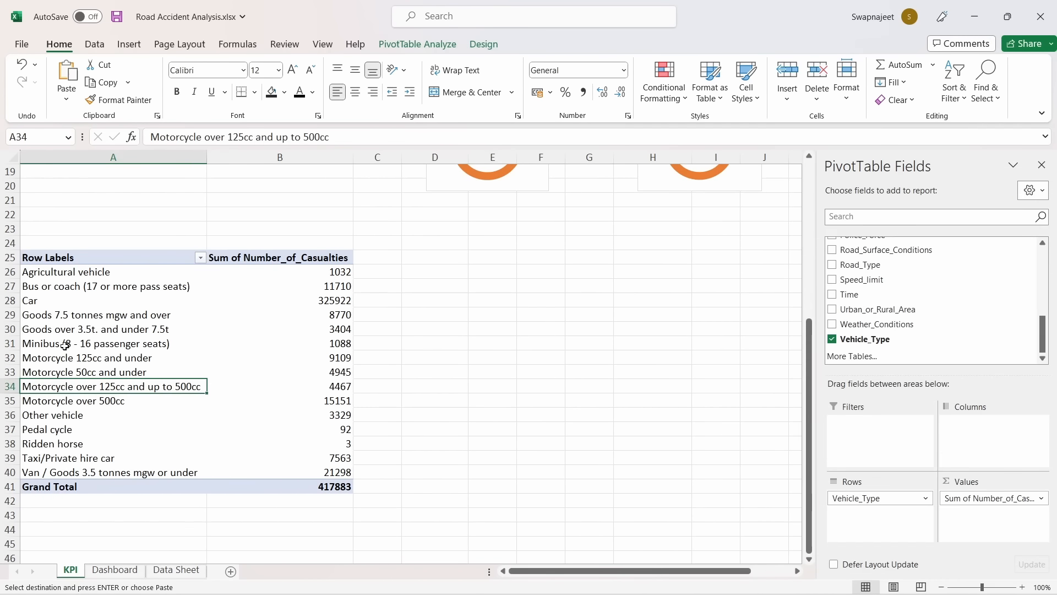
{"action": "left_click", "coordinate": [78, 300]}
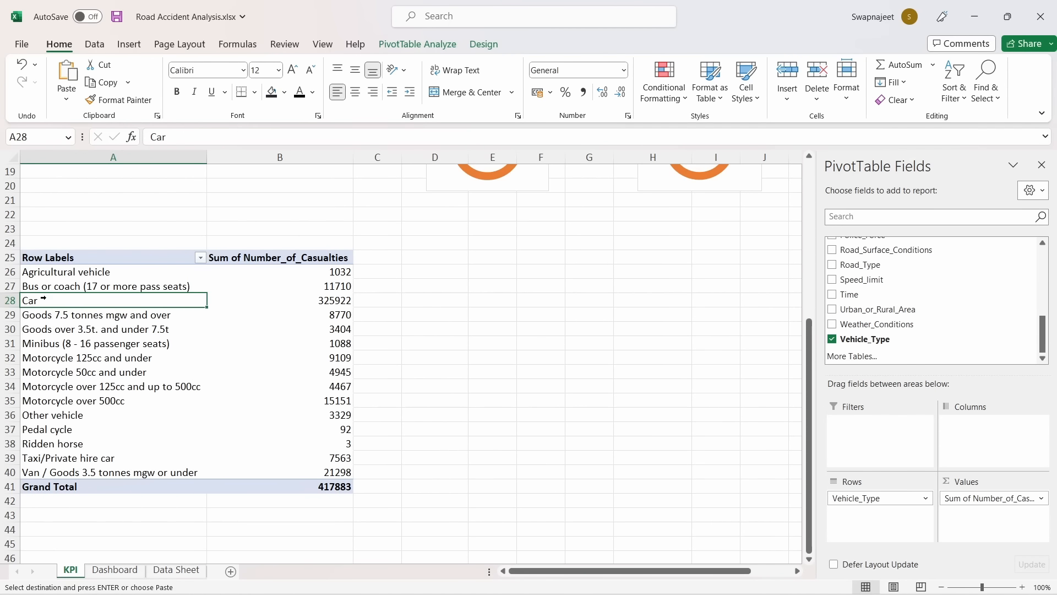
{"action": "left_click", "coordinate": [65, 430]}
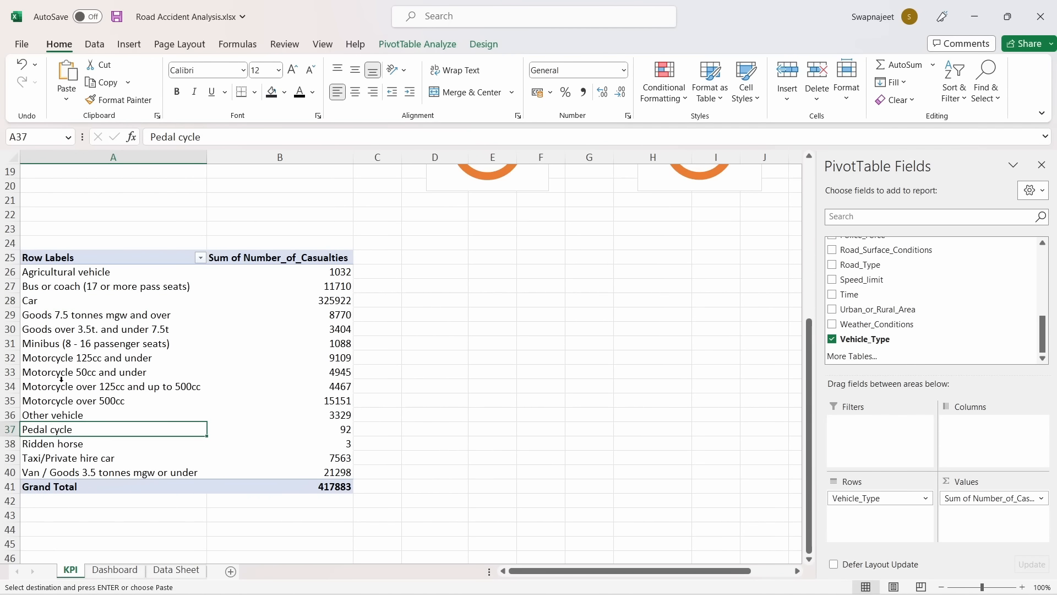
{"action": "left_click", "coordinate": [61, 380]}
{"action": "left_click", "coordinate": [61, 349]}
{"action": "left_click", "coordinate": [307, 331]}
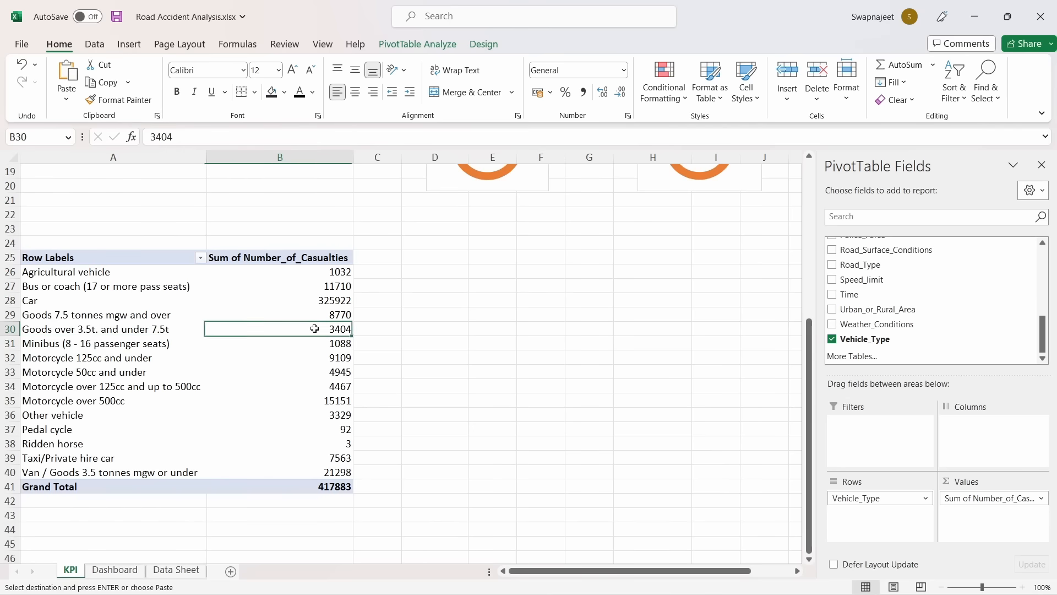
{"action": "left_click", "coordinate": [329, 286]}
{"action": "left_click", "coordinate": [337, 361]}
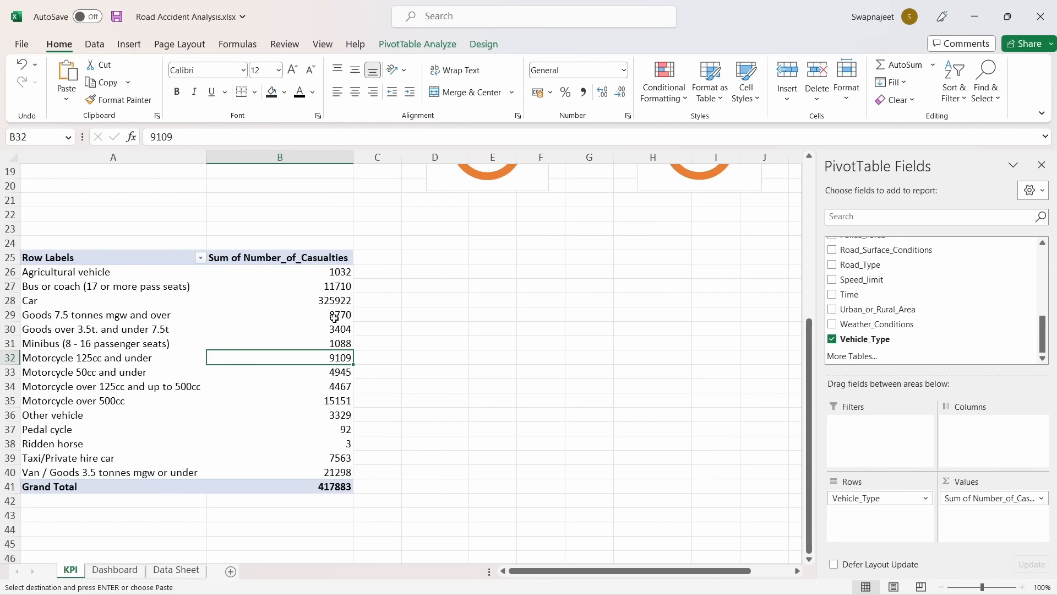
{"action": "left_click", "coordinate": [334, 318]}
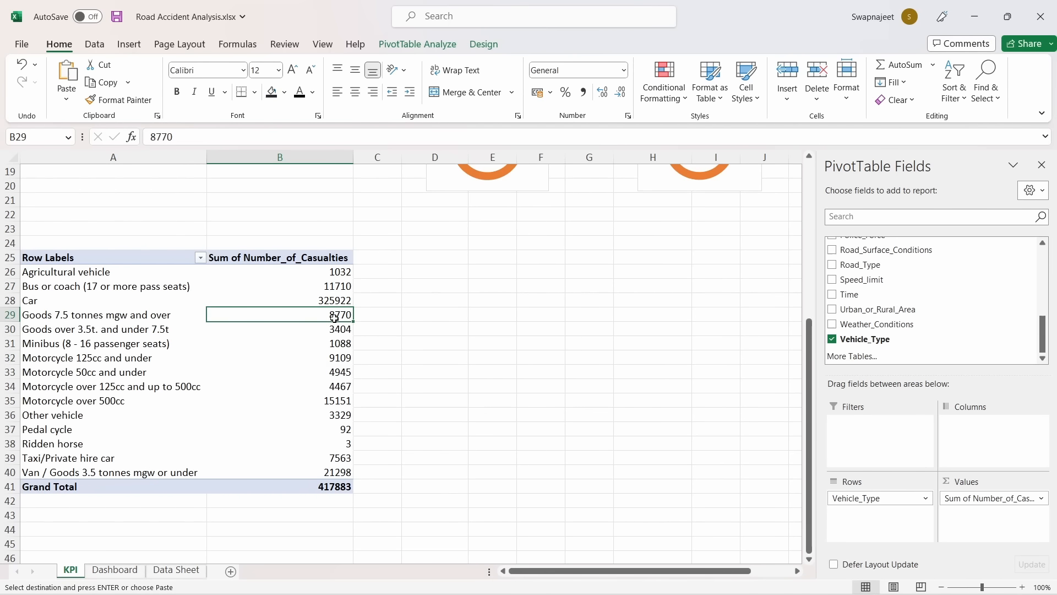
Start a calculated item in the pivot table's Vehicle_Type field and name it Cars
{"action": "left_click", "coordinate": [425, 53]}
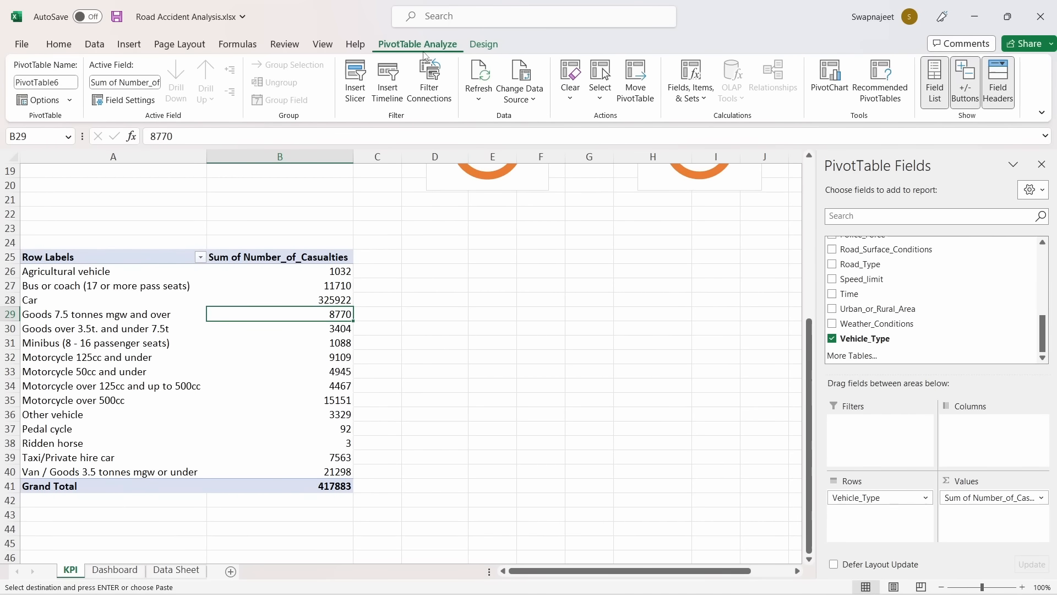
{"action": "left_click", "coordinate": [695, 105]}
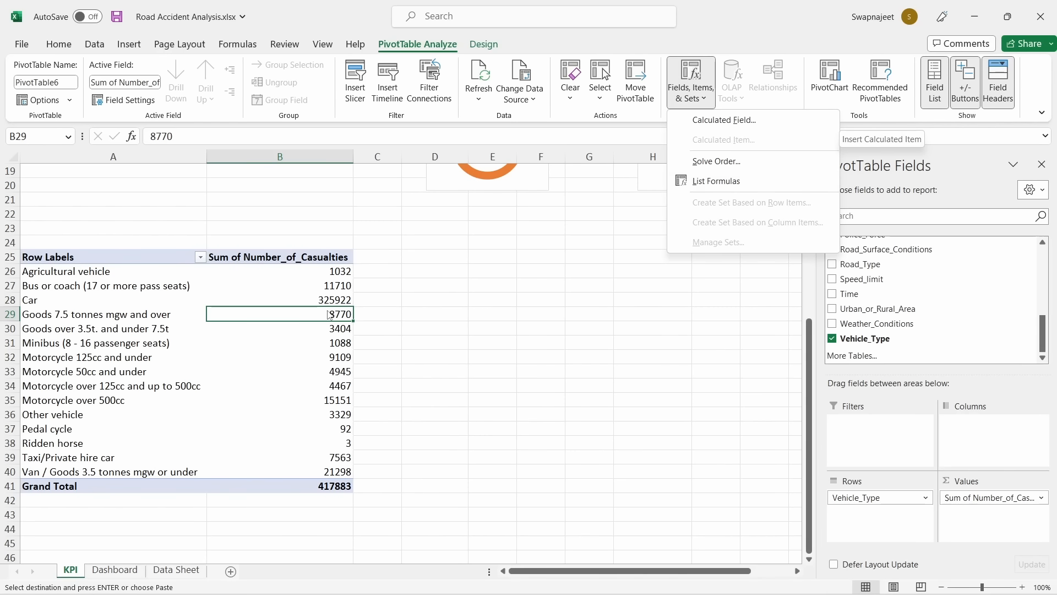
{"action": "left_click", "coordinate": [64, 332]}
{"action": "left_click", "coordinate": [63, 329]}
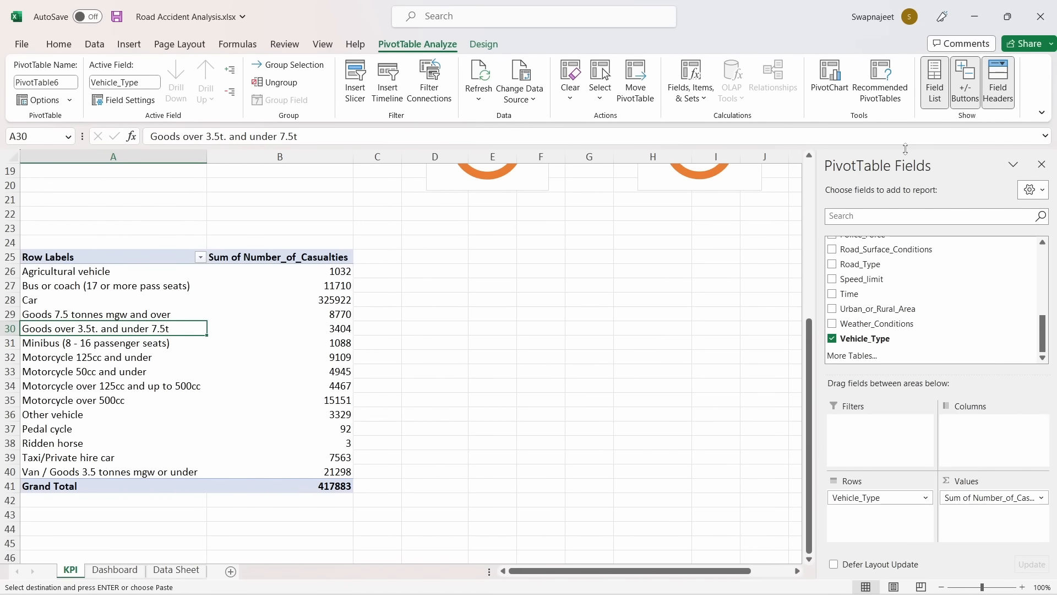
{"action": "left_click", "coordinate": [702, 97]}
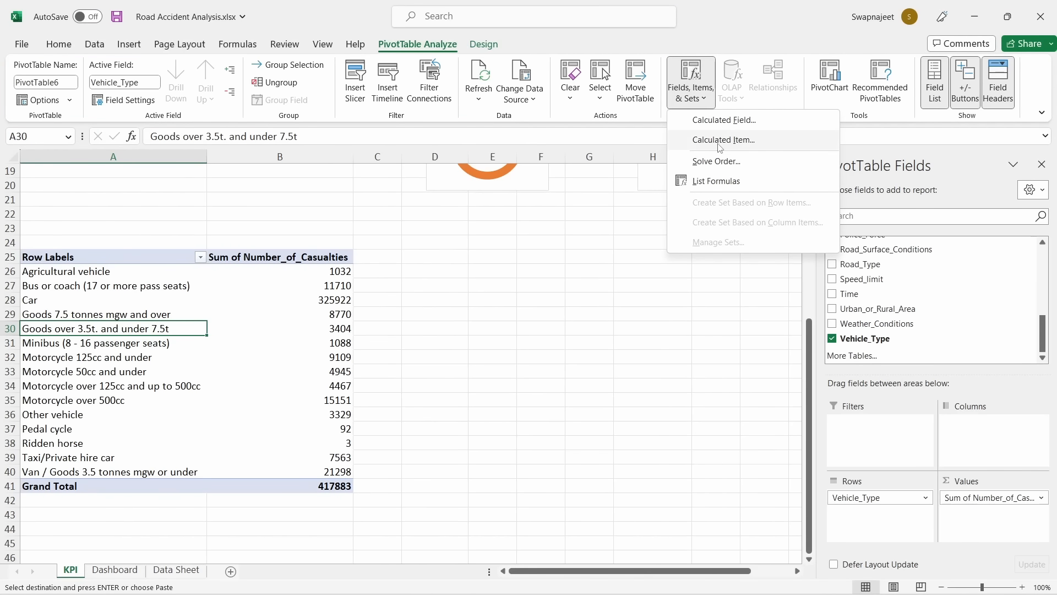
{"action": "left_click", "coordinate": [725, 140]}
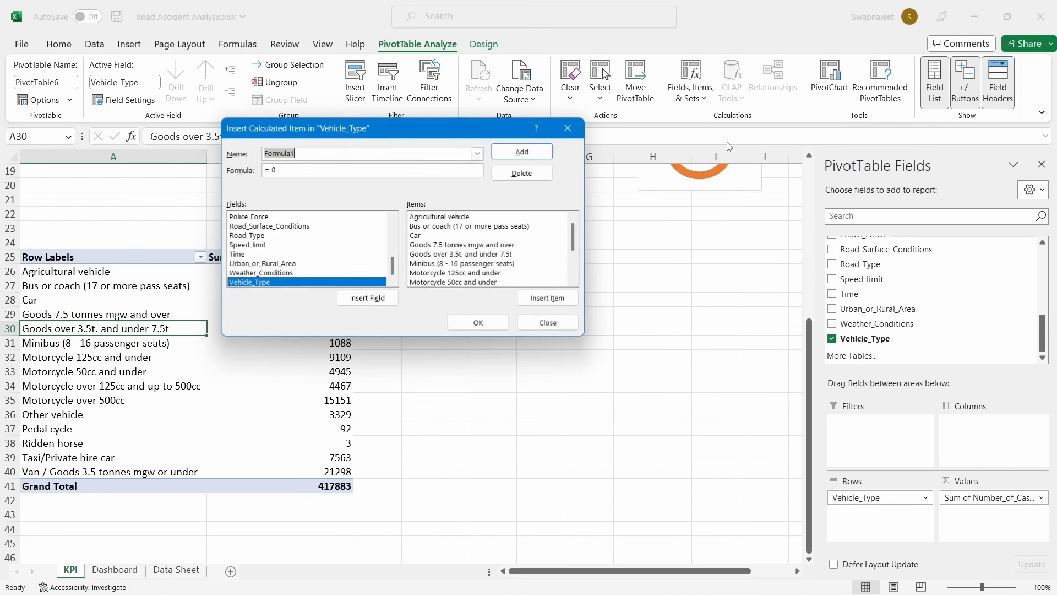
{"action": "left_click_drag", "start_coordinate": [427, 133], "coordinate": [615, 139]}
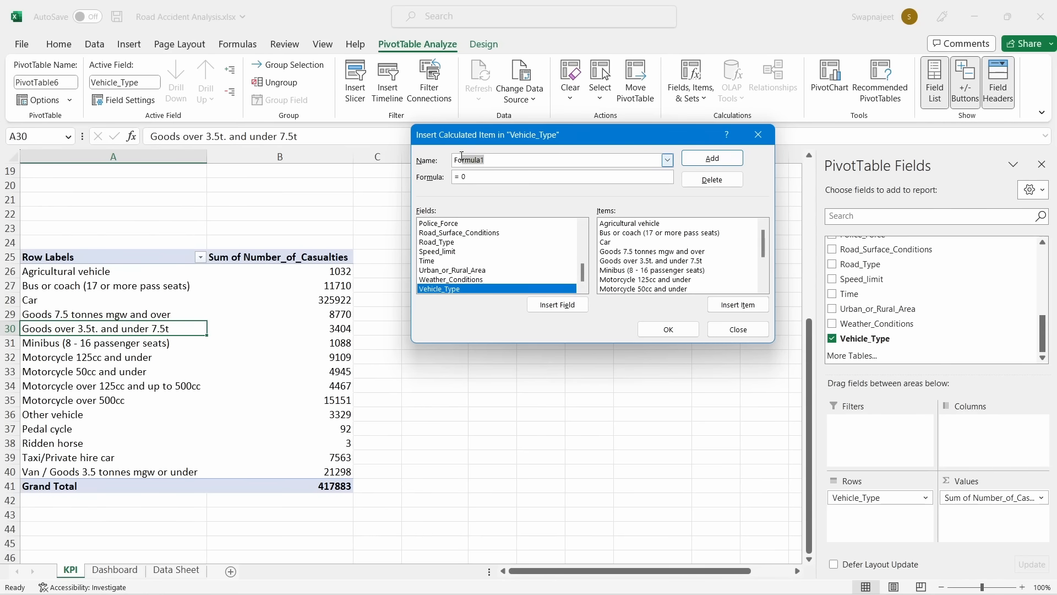
{"action": "left_click_drag", "start_coordinate": [462, 157], "coordinate": [449, 159]}
{"action": "type", "text": "Ca"}
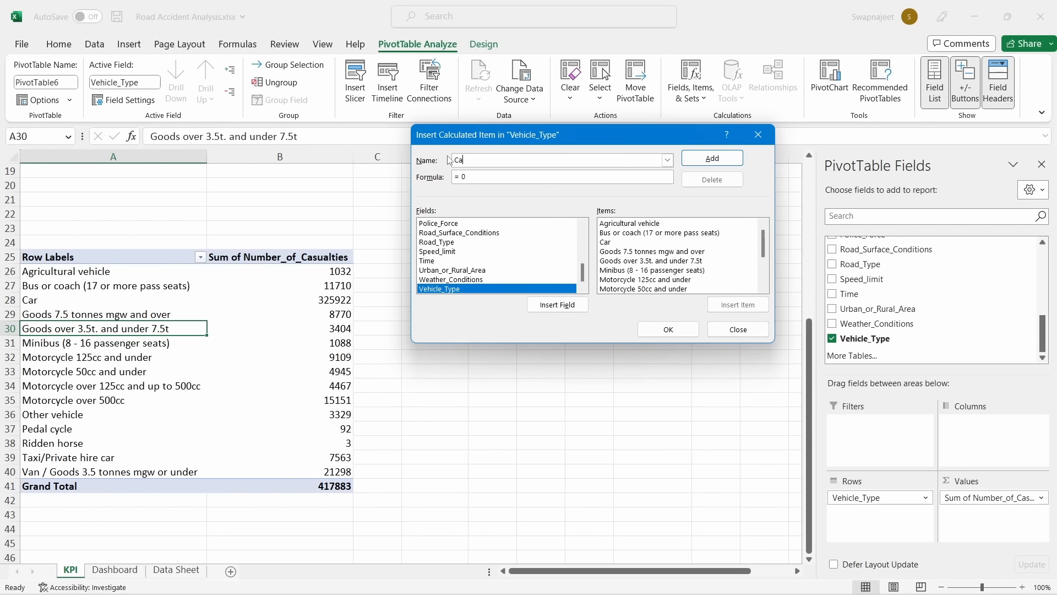
{"action": "type", "text": "rs"}
Enter the Cars item's formula as the sum of the Car and Taxi/Private hire car items
{"action": "left_click", "coordinate": [613, 243]}
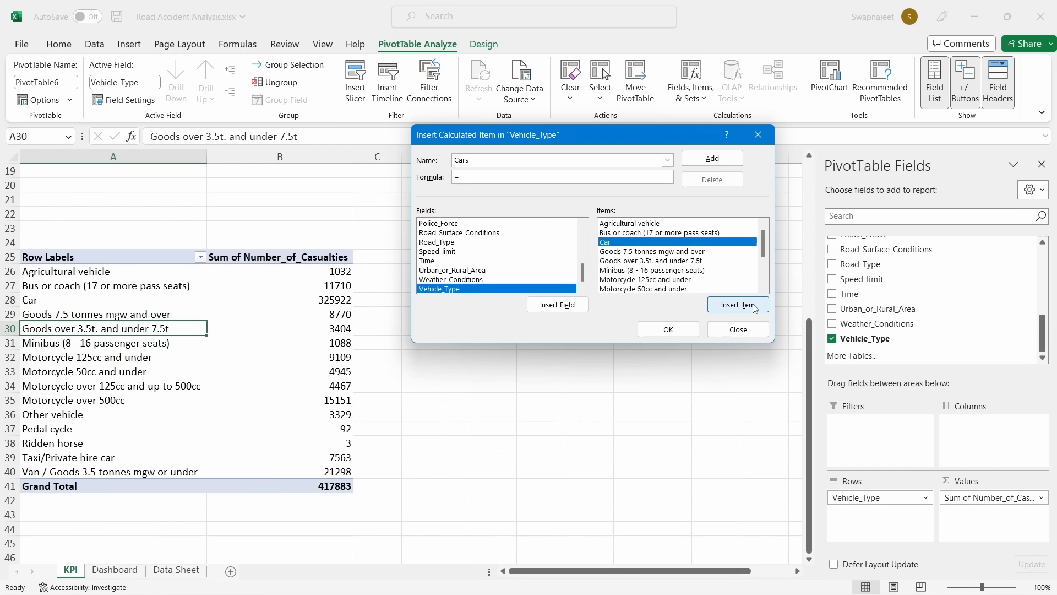
{"action": "double_click", "coordinate": [616, 246]}
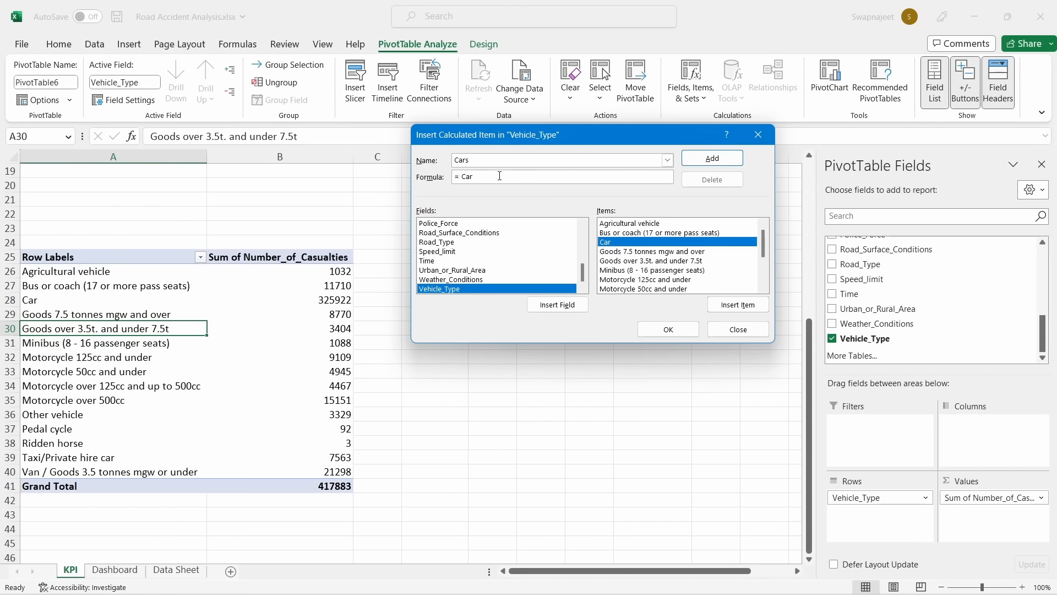
{"action": "type", "text": "+"}
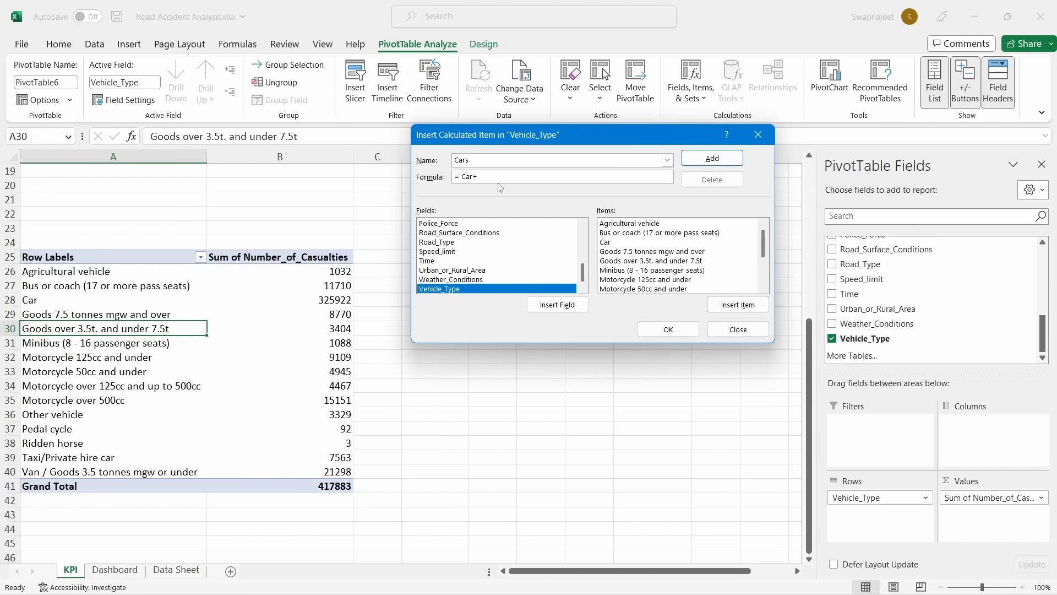
{"action": "left_click_drag", "start_coordinate": [766, 242], "coordinate": [766, 268]}
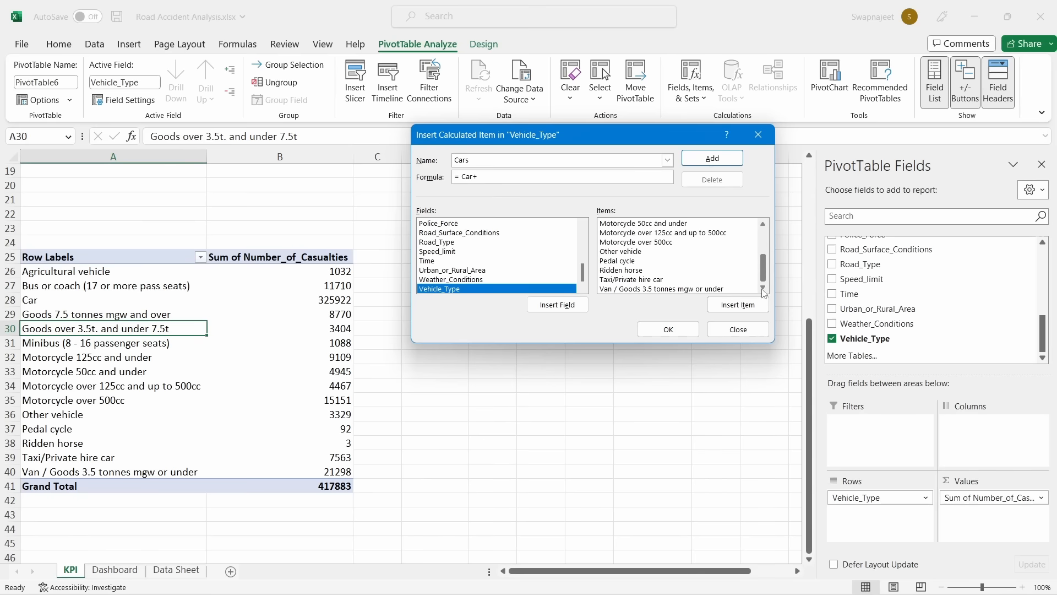
{"action": "double_click", "coordinate": [655, 282]}
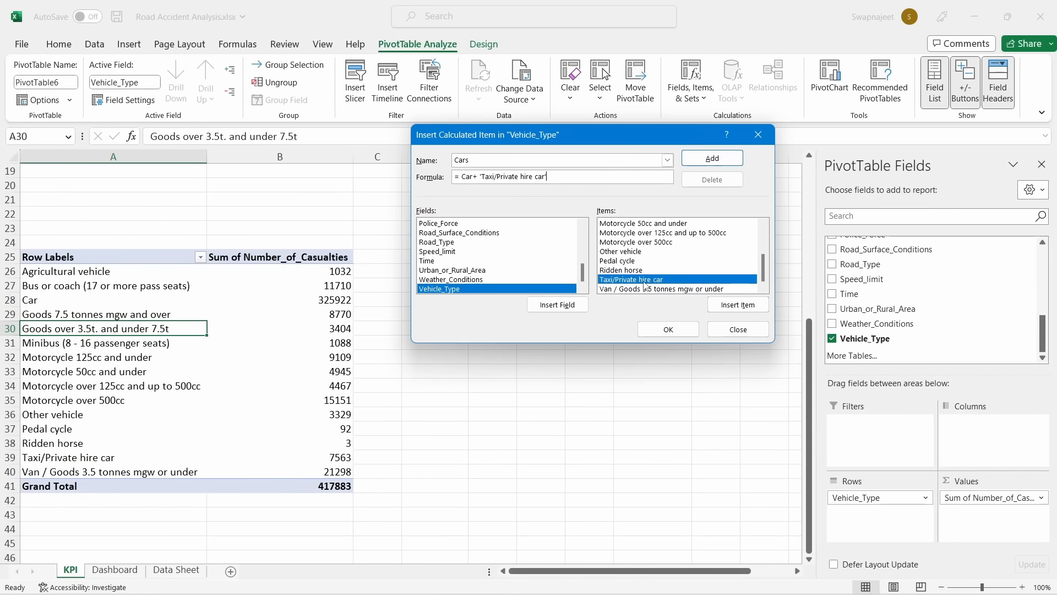
Add the Cars calculated item to the pivot table and compare its row with the Car and Taxi/Private hire car rows
{"action": "left_click", "coordinate": [712, 159]}
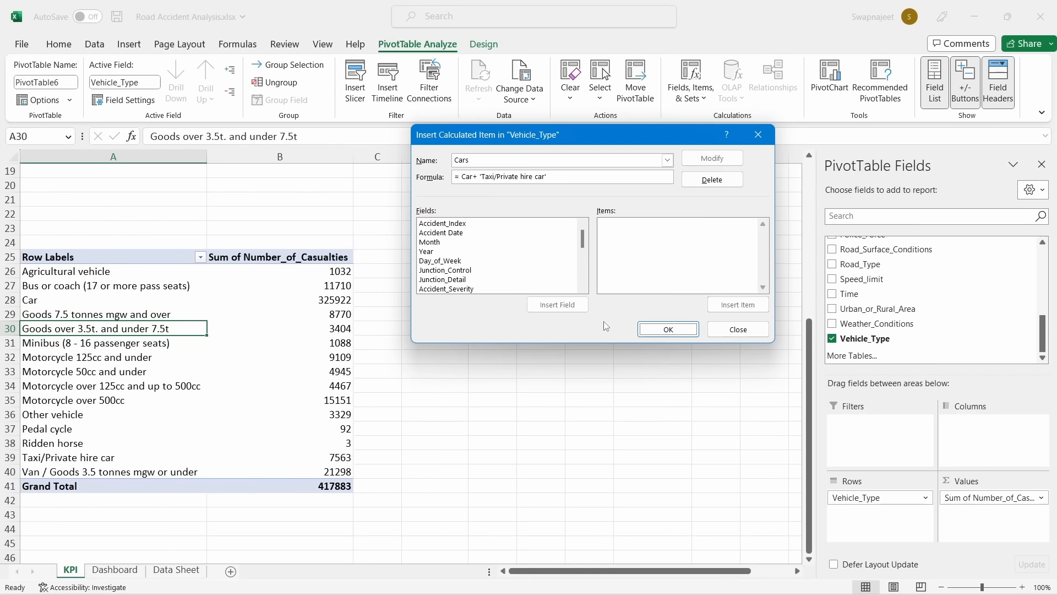
{"action": "left_click", "coordinate": [663, 329]}
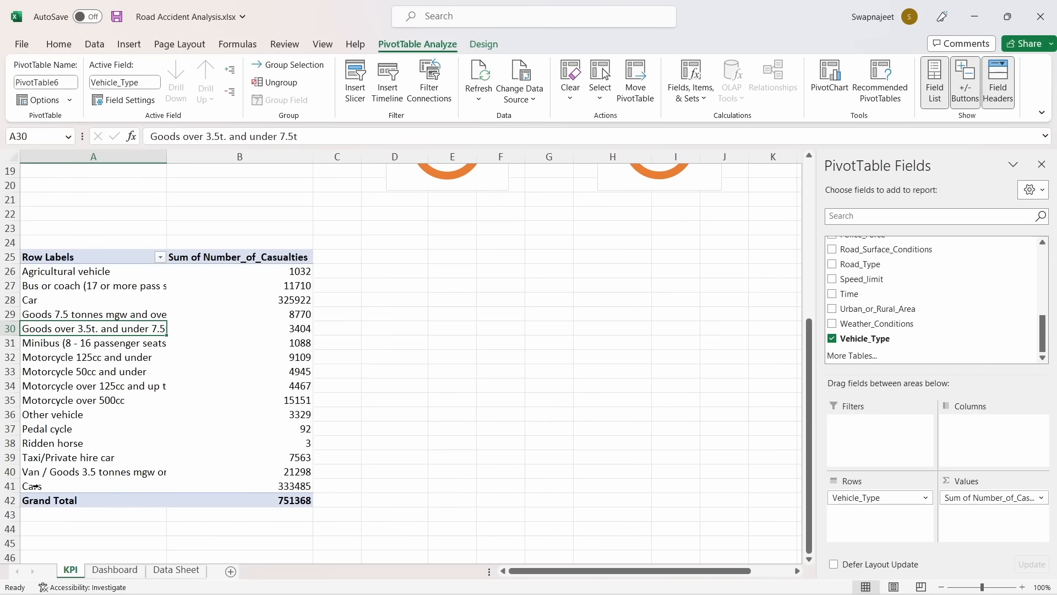
{"action": "left_click", "coordinate": [34, 486]}
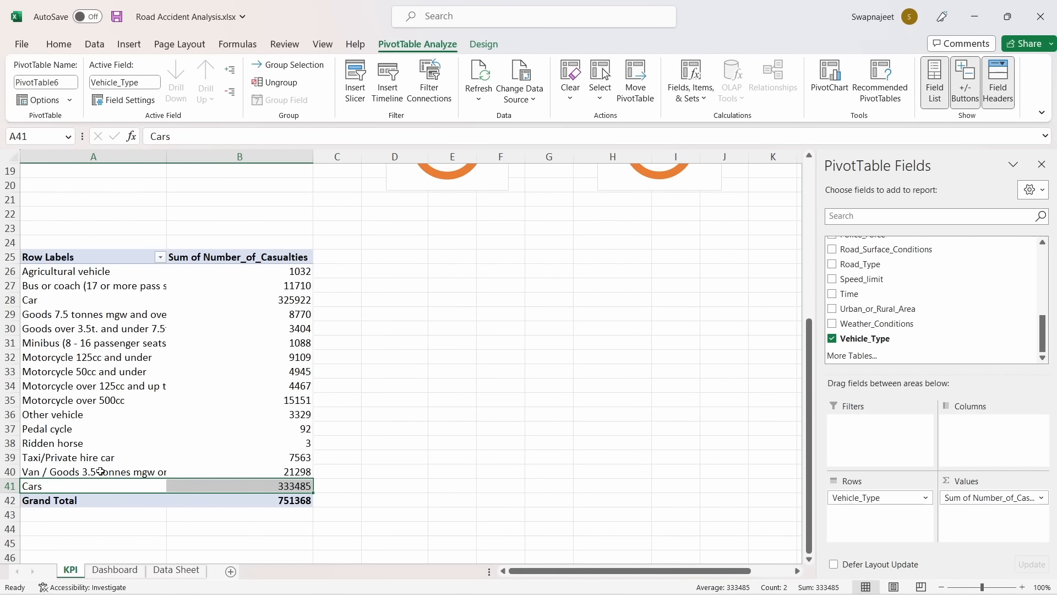
{"action": "left_click", "coordinate": [66, 457]}
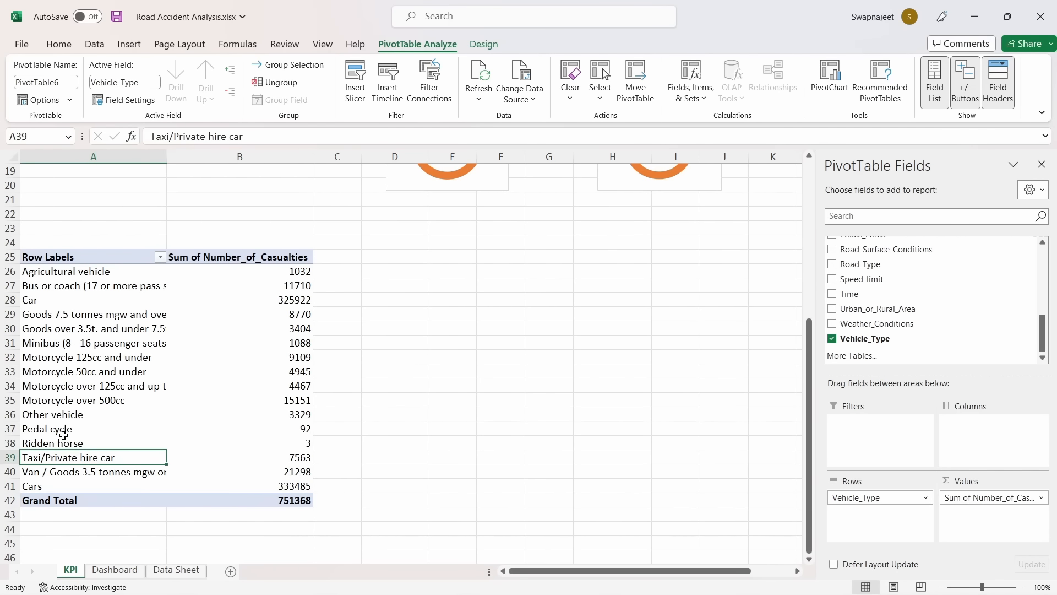
{"action": "left_click", "coordinate": [42, 294]}
{"action": "left_click", "coordinate": [450, 321]}
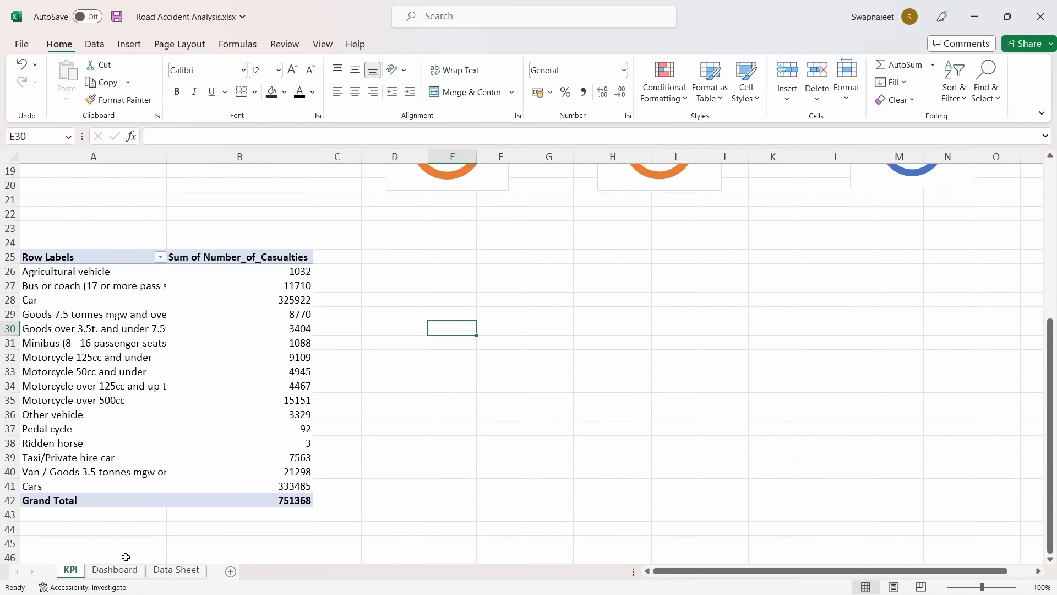
{"action": "left_click", "coordinate": [42, 486]}
{"action": "left_click", "coordinate": [37, 298]}
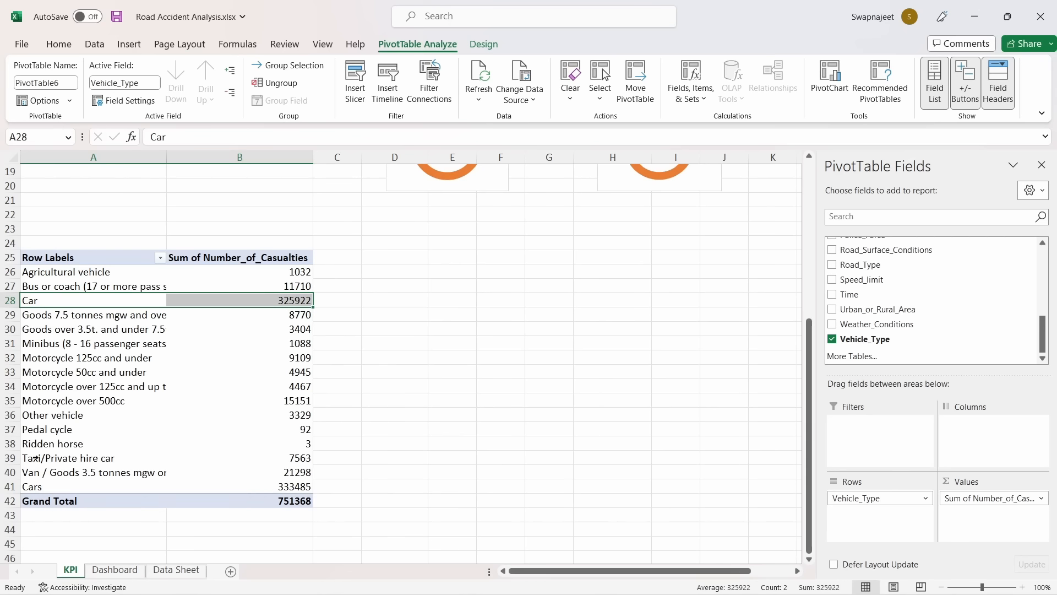
Filter the Car and Taxi/Private hire car items out of the pivot table's row labels
{"action": "left_click", "coordinate": [159, 257]}
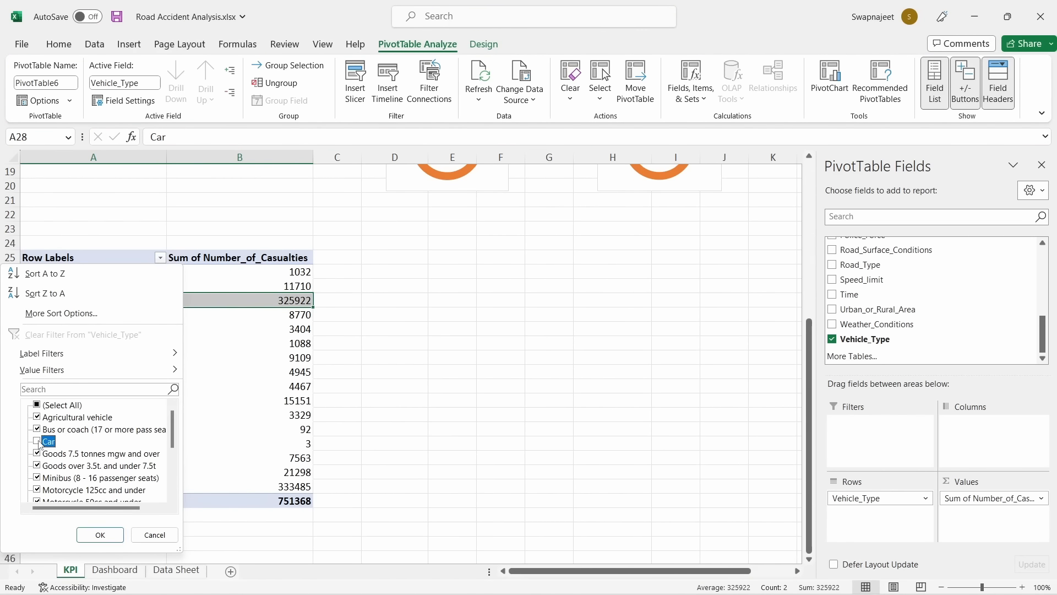
{"action": "scroll", "coordinate": [94, 454], "scroll_direction": "down", "scroll_amount": 3}
{"action": "left_click", "coordinate": [38, 466]}
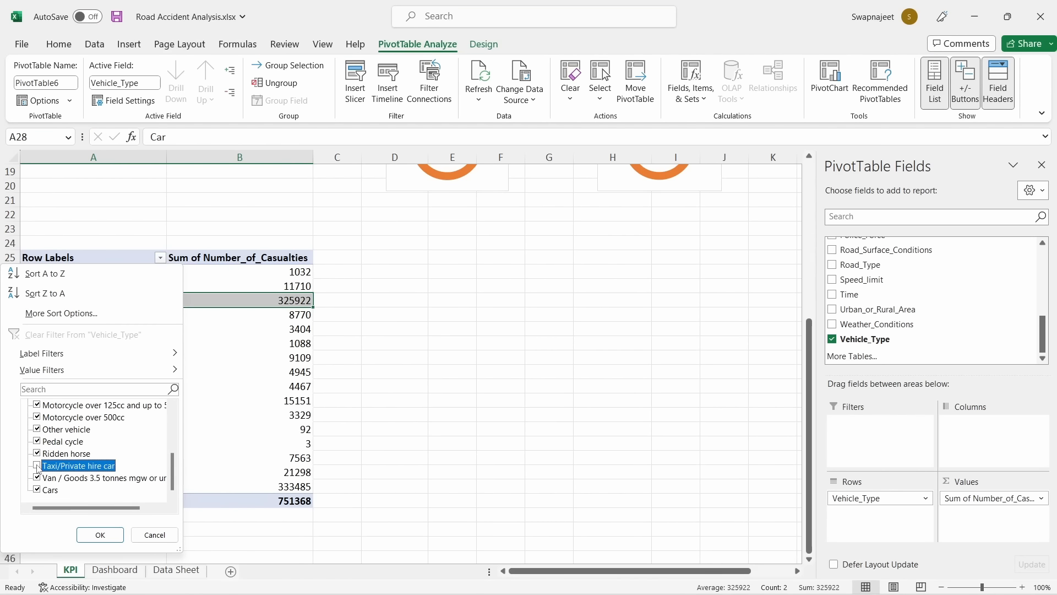
{"action": "left_click", "coordinate": [100, 535]}
{"action": "left_click", "coordinate": [435, 343]}
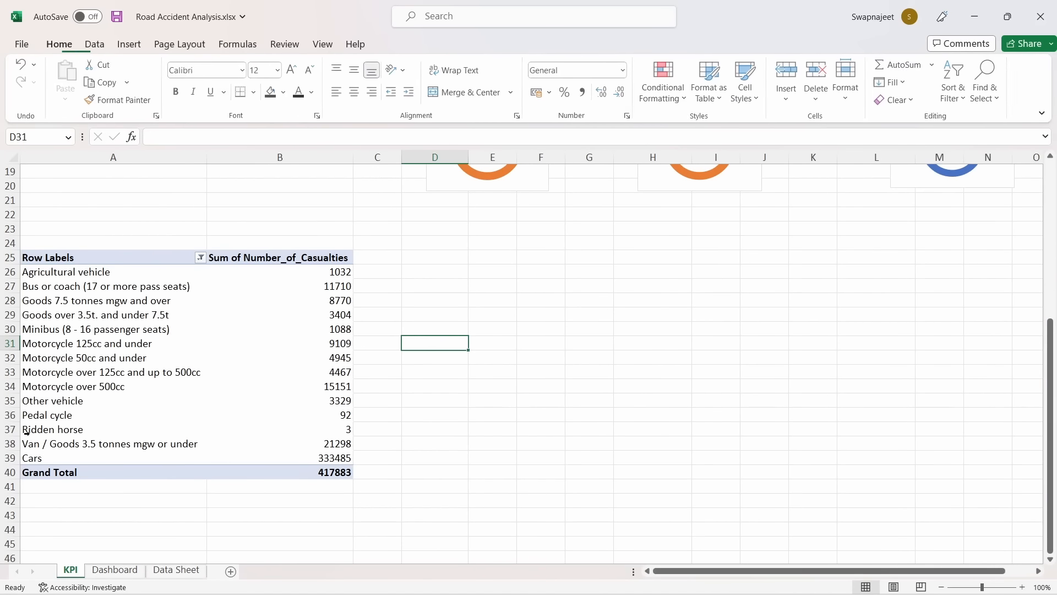
{"action": "left_click", "coordinate": [478, 269]}
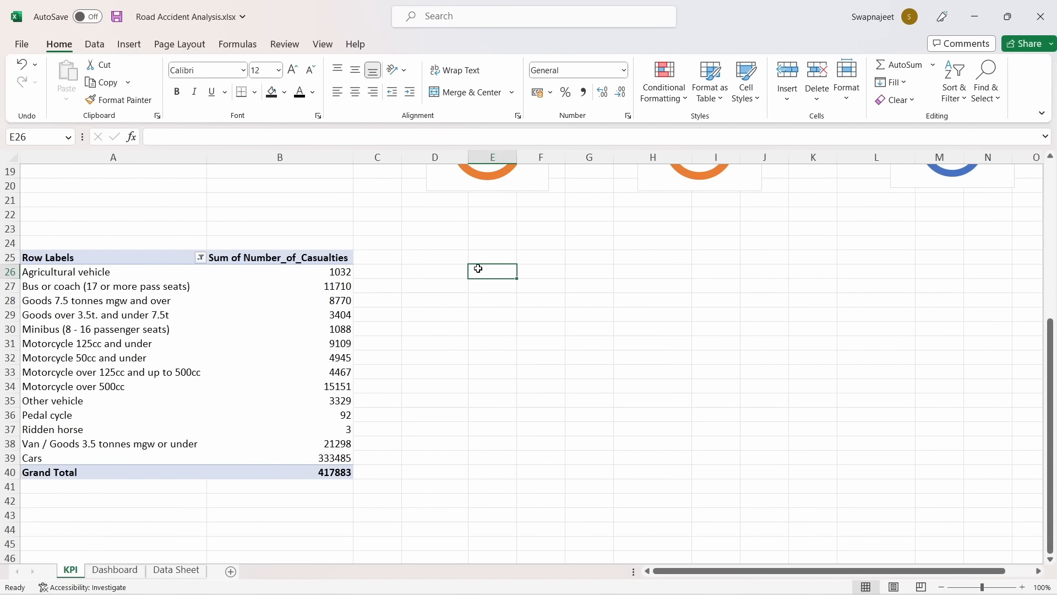
Review the bus and minibus rows and start a calculated item named Bus in the Vehicle_Type field
{"action": "left_click", "coordinate": [84, 286]}
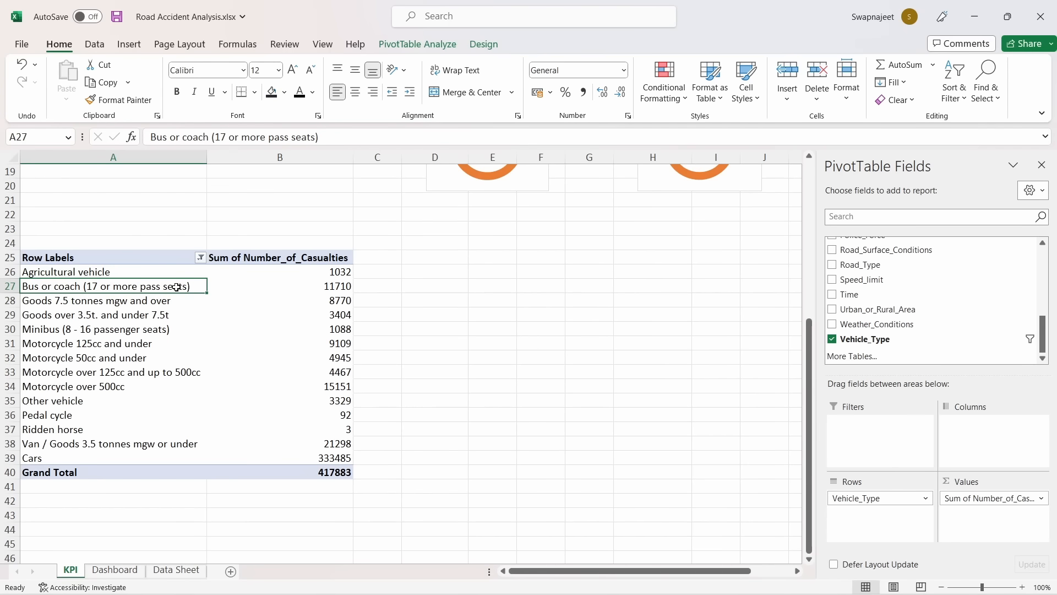
{"action": "left_click", "coordinate": [79, 329]}
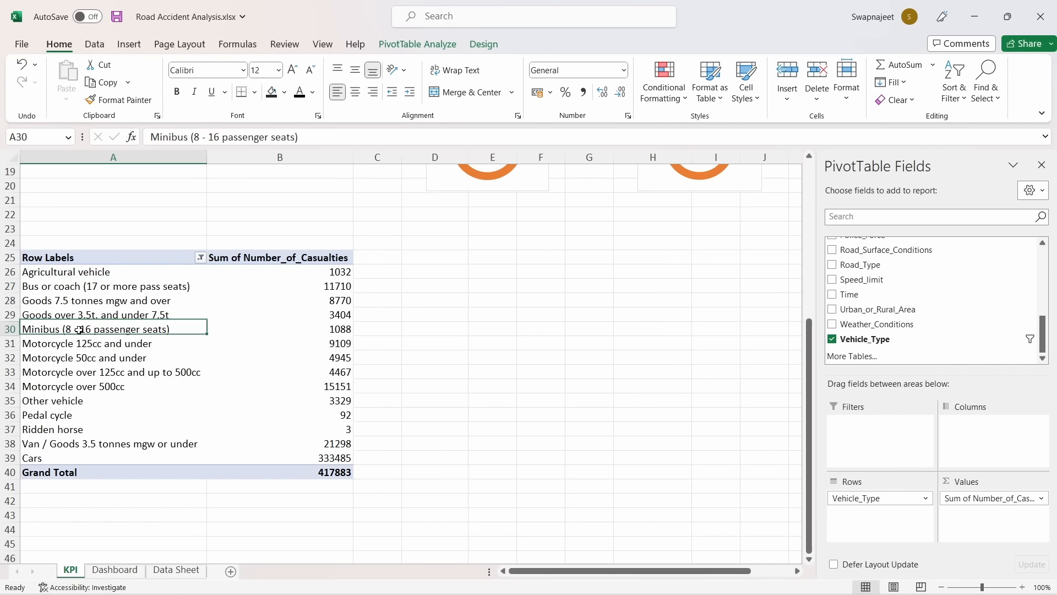
{"action": "left_click", "coordinate": [62, 287]}
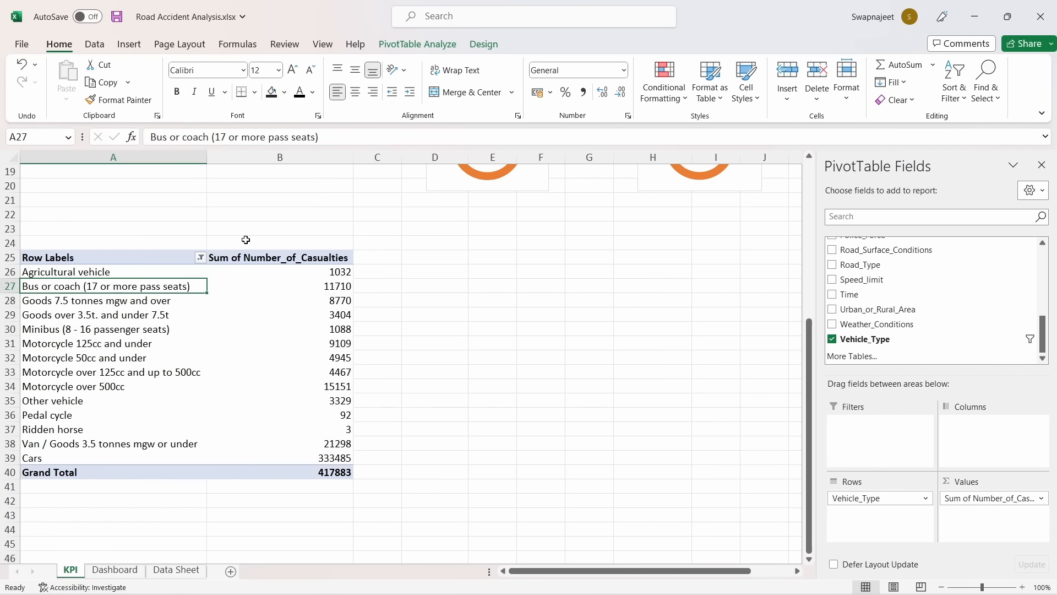
{"action": "left_click", "coordinate": [395, 47]}
{"action": "left_click", "coordinate": [707, 90]}
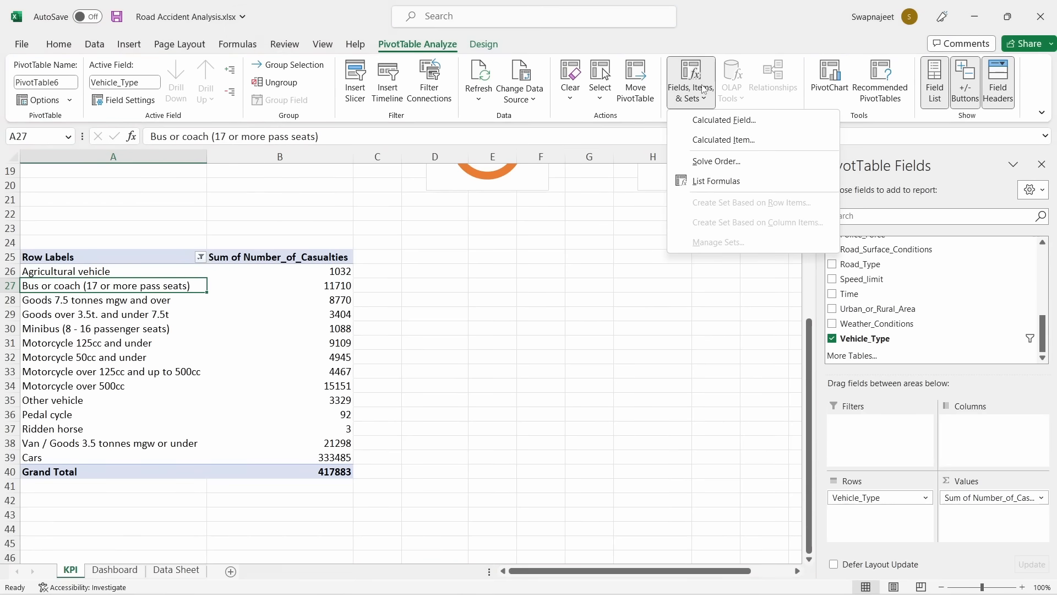
{"action": "left_click", "coordinate": [722, 138]}
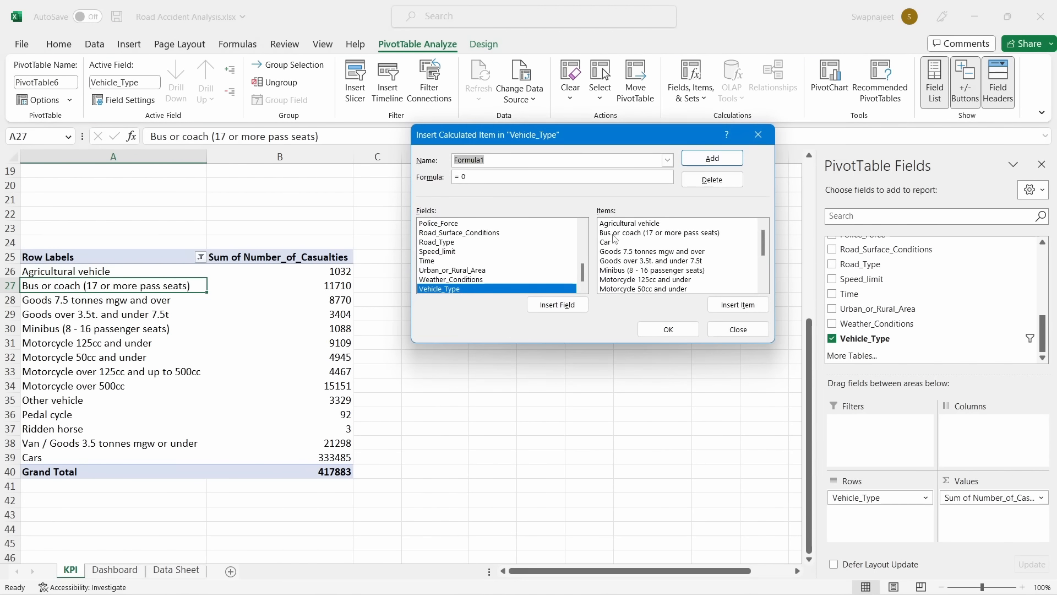
{"action": "type", "text": "Bus"}
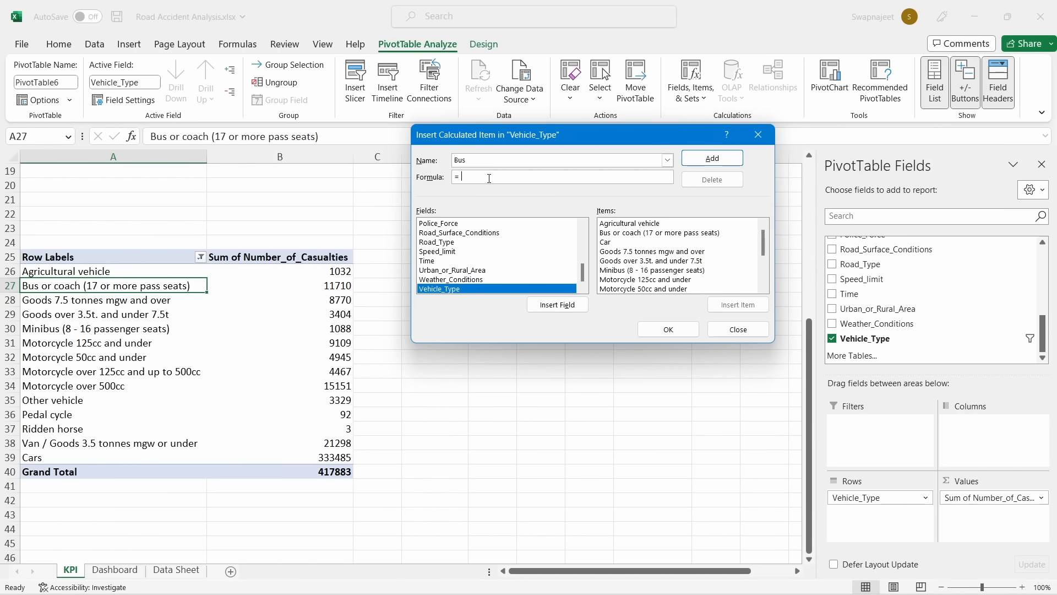
Set the Bus item's formula to Bus or coach (17 or more pass seats) plus Minibus (8 - 16 passenger seats) and insert it
{"action": "double_click", "coordinate": [634, 234]}
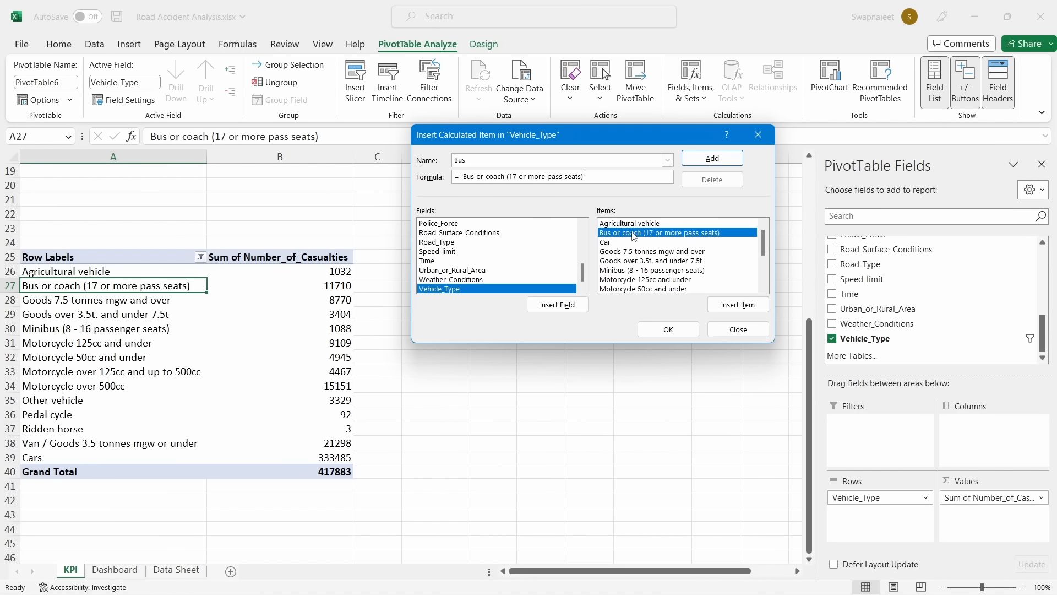
{"action": "type", "text": "+"}
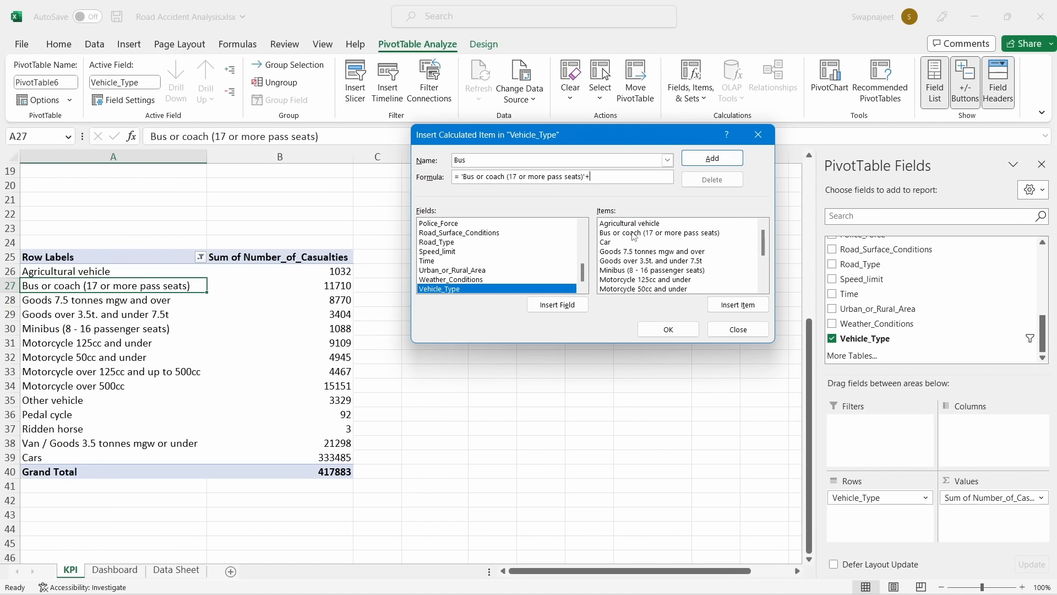
{"action": "double_click", "coordinate": [641, 271]}
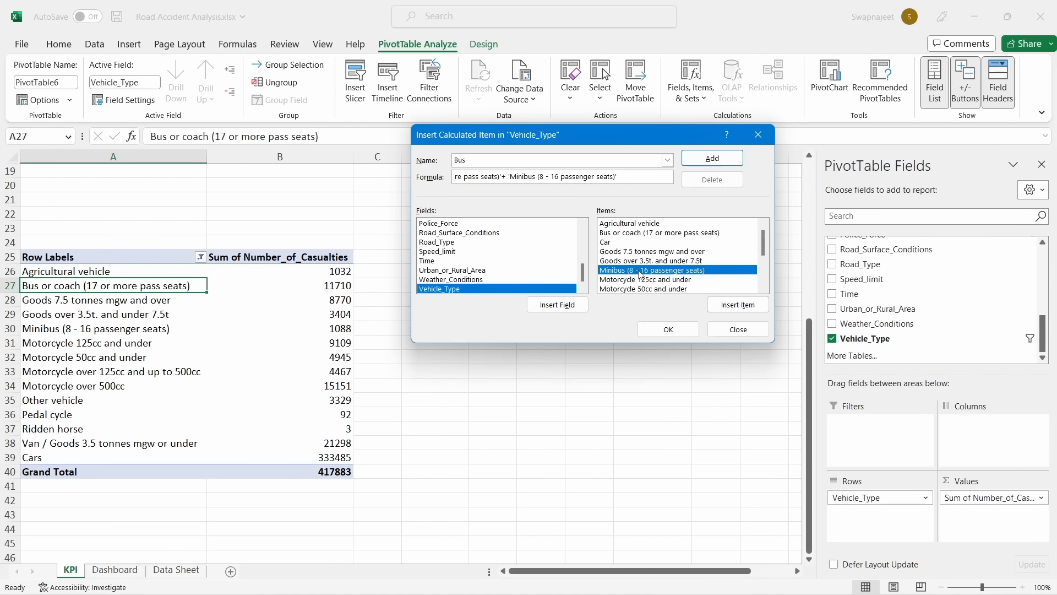
{"action": "left_click", "coordinate": [669, 329]}
{"action": "left_click", "coordinate": [25, 471]}
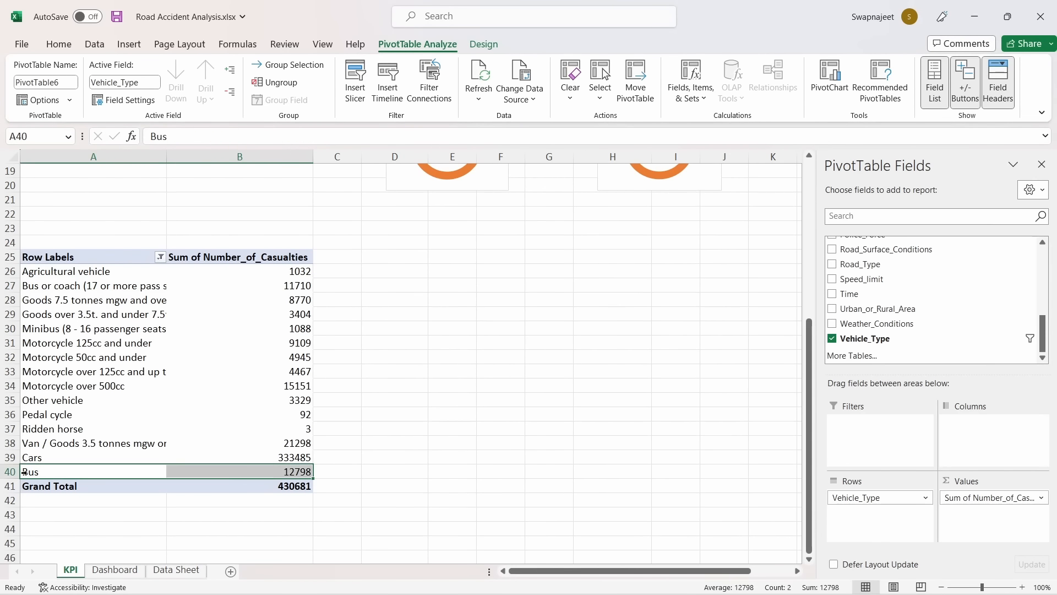
Filter the Bus or coach (17 or more pass seats) and Minibus (8 - 16 passenger seats) items out of the row labels
{"action": "left_click", "coordinate": [160, 257]}
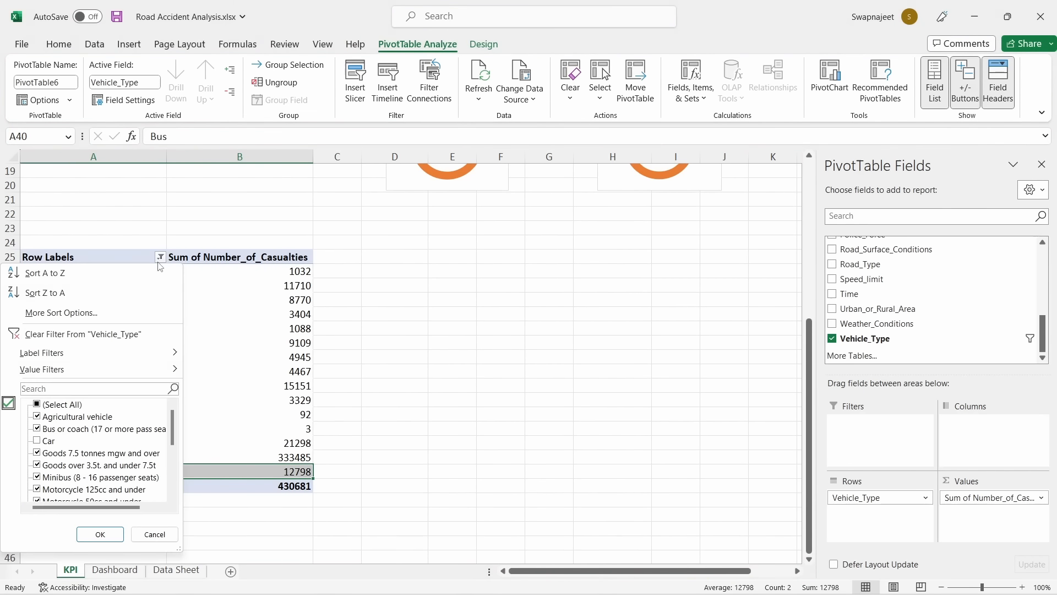
{"action": "left_click", "coordinate": [38, 429]}
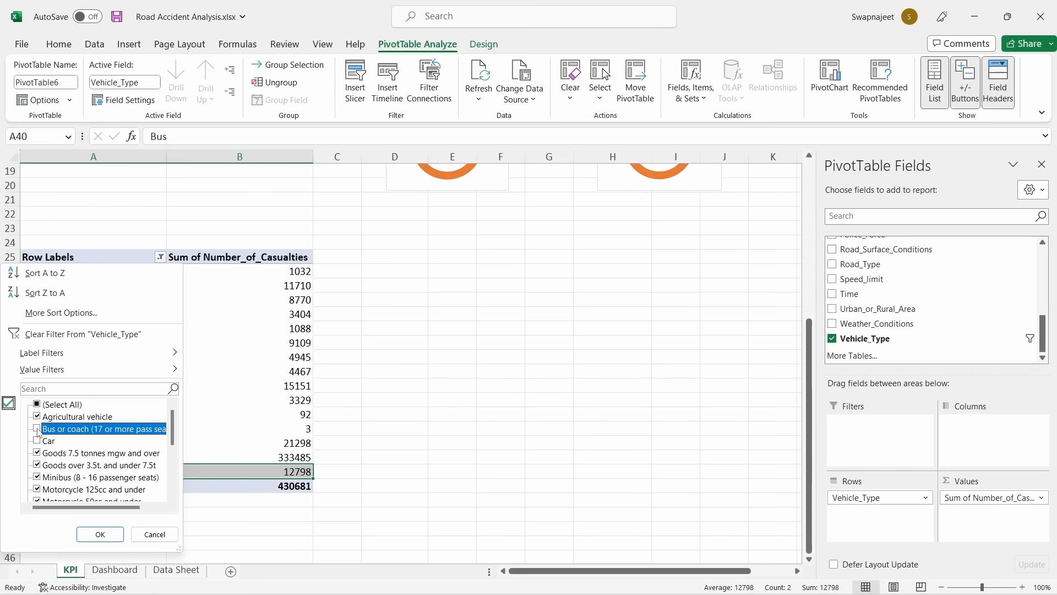
{"action": "left_click", "coordinate": [38, 477]}
{"action": "left_click", "coordinate": [100, 534]}
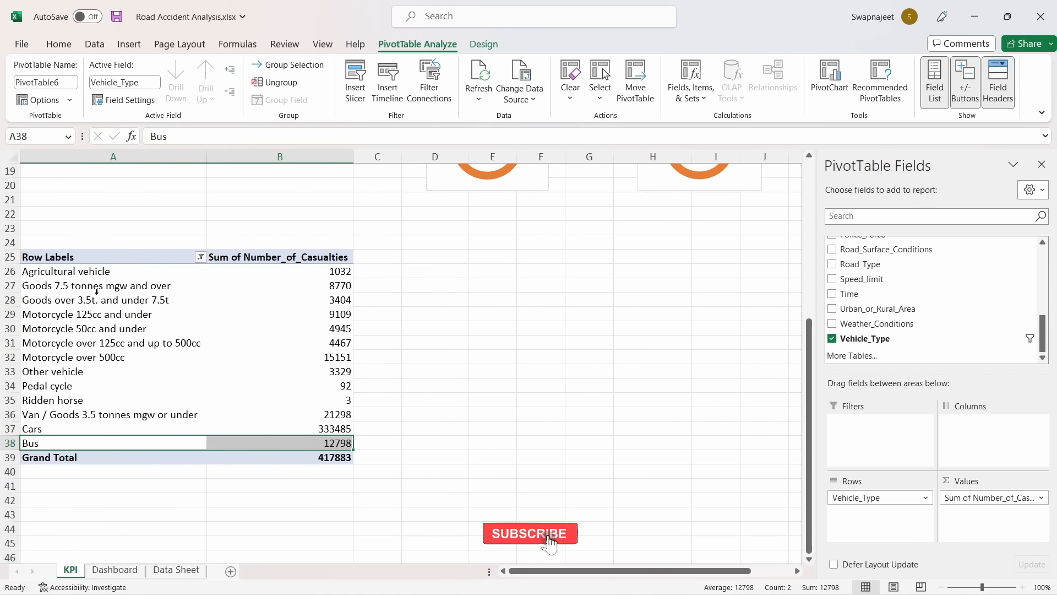
Start a Vehicle_Type calculated item named Van and begin its formula with the Goods 7.5 tonnes mgw and over item
{"action": "left_click", "coordinate": [97, 289]}
{"action": "left_click", "coordinate": [48, 300]}
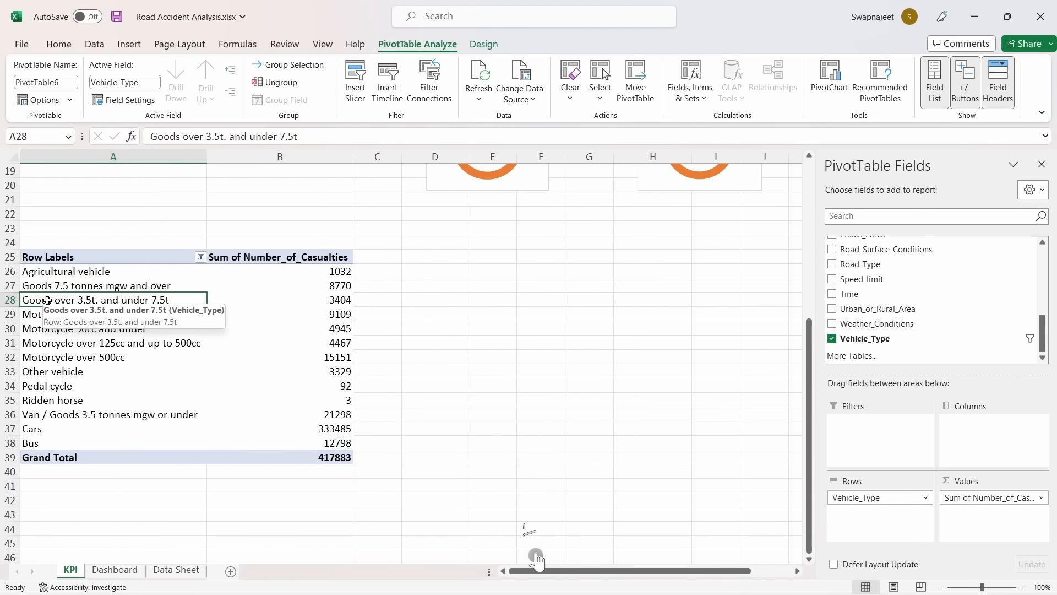
{"action": "left_click", "coordinate": [39, 287]}
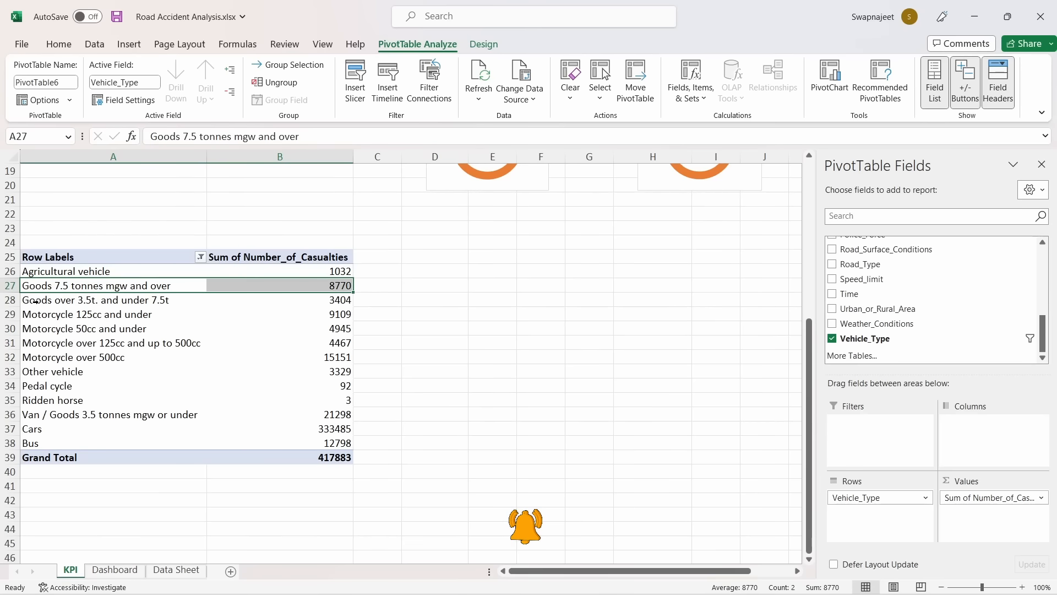
{"action": "left_click", "coordinate": [36, 302]}
{"action": "left_click", "coordinate": [64, 416]}
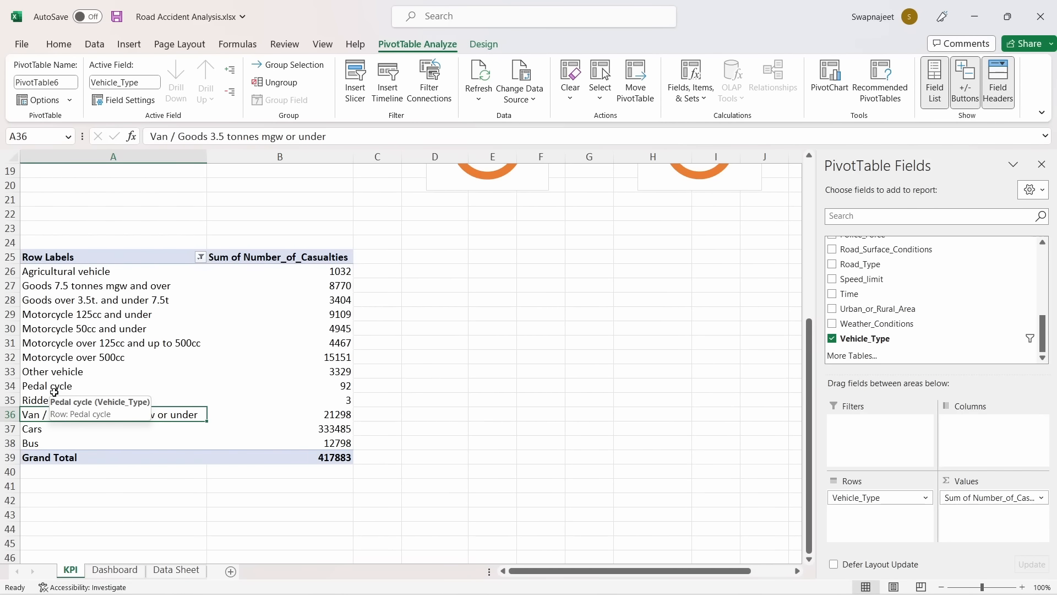
{"action": "left_click", "coordinate": [49, 322]}
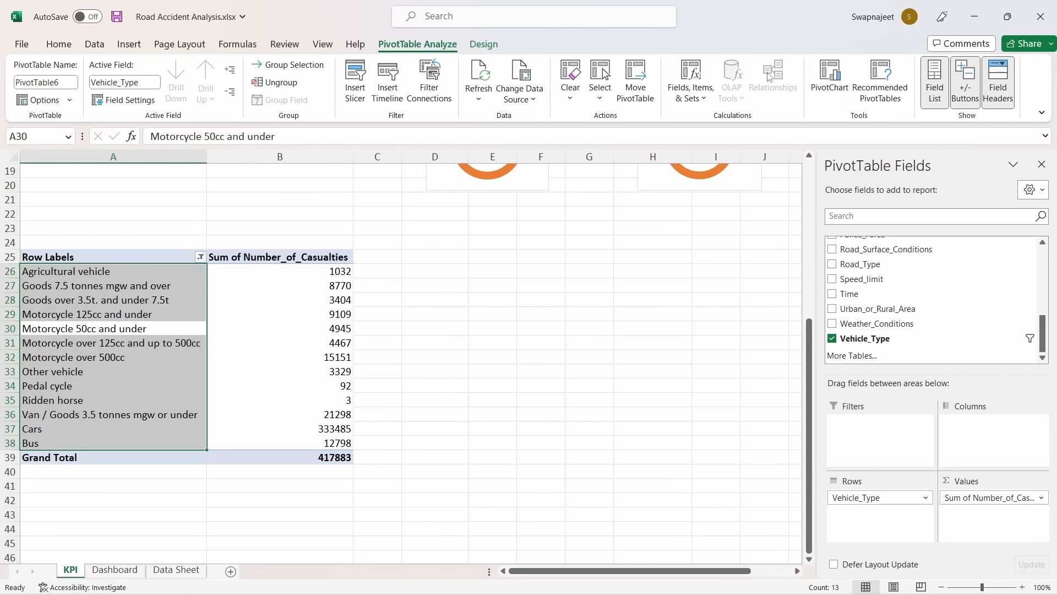
{"action": "left_click", "coordinate": [691, 88]}
{"action": "left_click", "coordinate": [726, 137]}
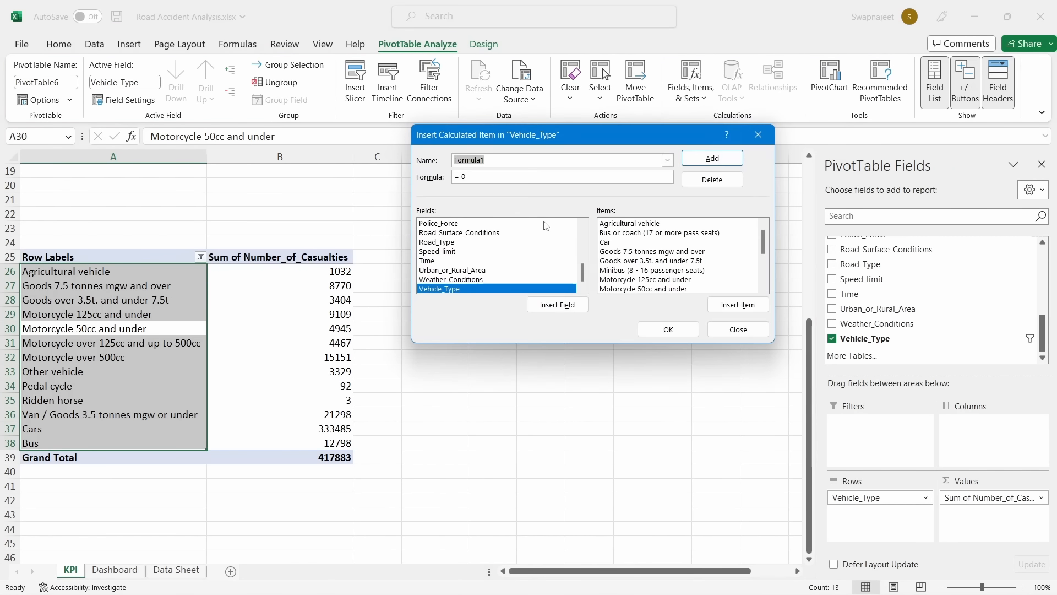
{"action": "type", "text": "Avn"}
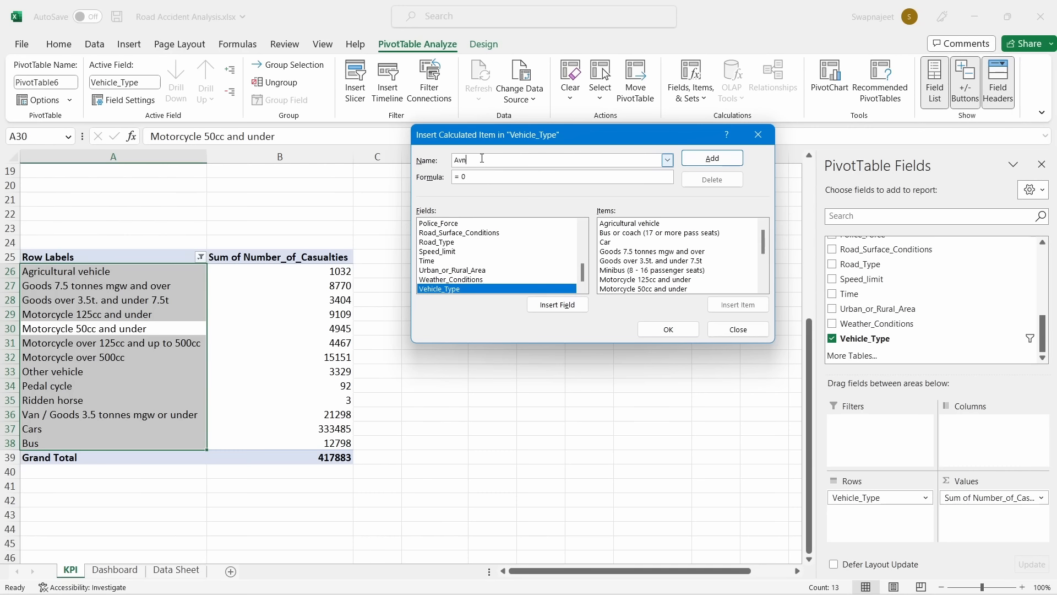
{"action": "type", "text": "Van"}
{"action": "double_click", "coordinate": [626, 253]}
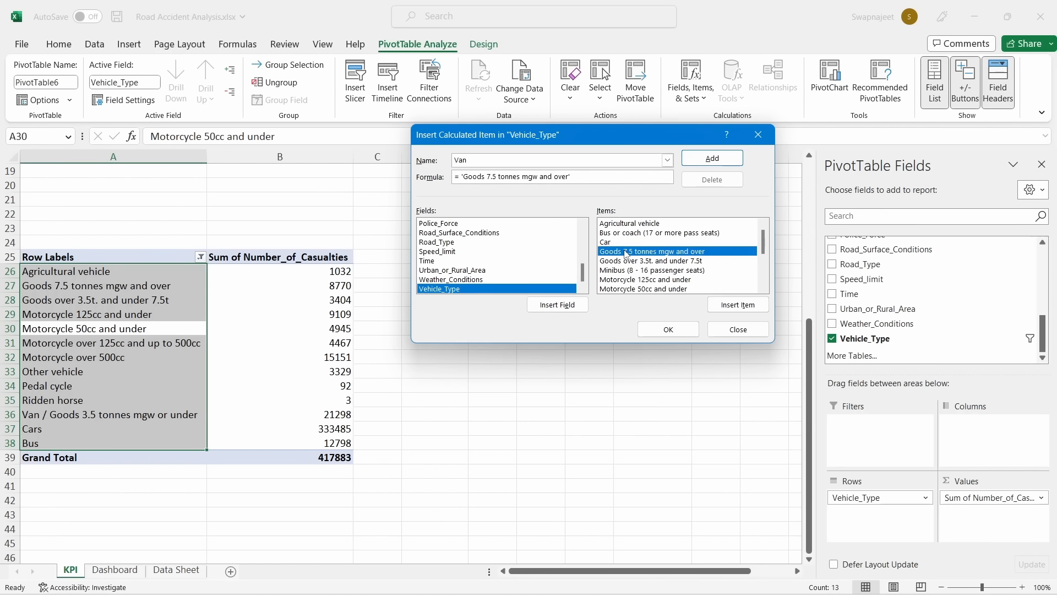
Add Goods over 3.5t. and under 7.5t and Van / Goods 3.5 tonnes mgw or under to the Van formula, and create the calculated item
{"action": "type", "text": "+"}
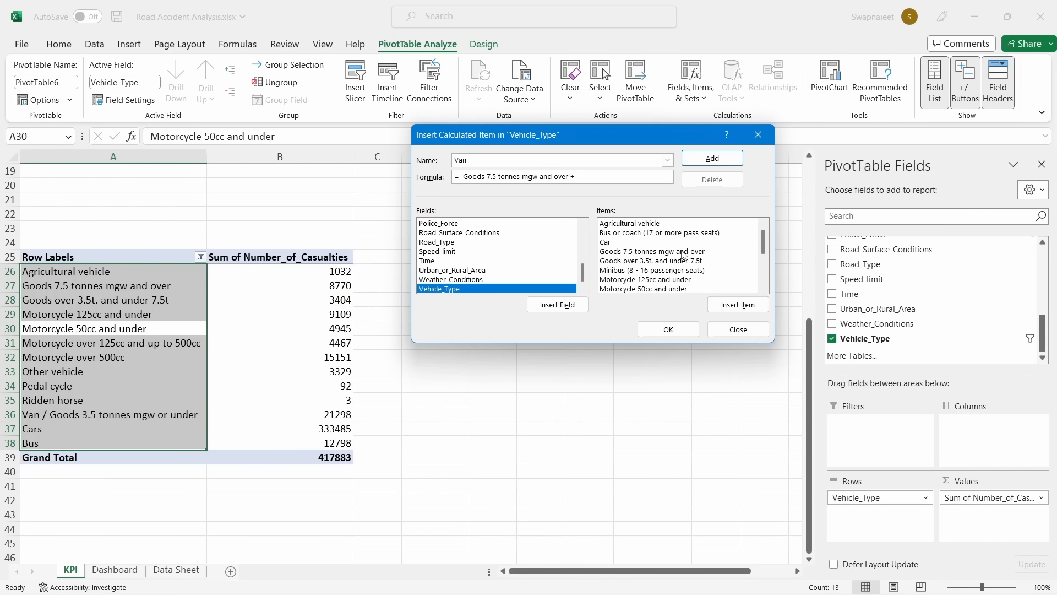
{"action": "double_click", "coordinate": [656, 265]}
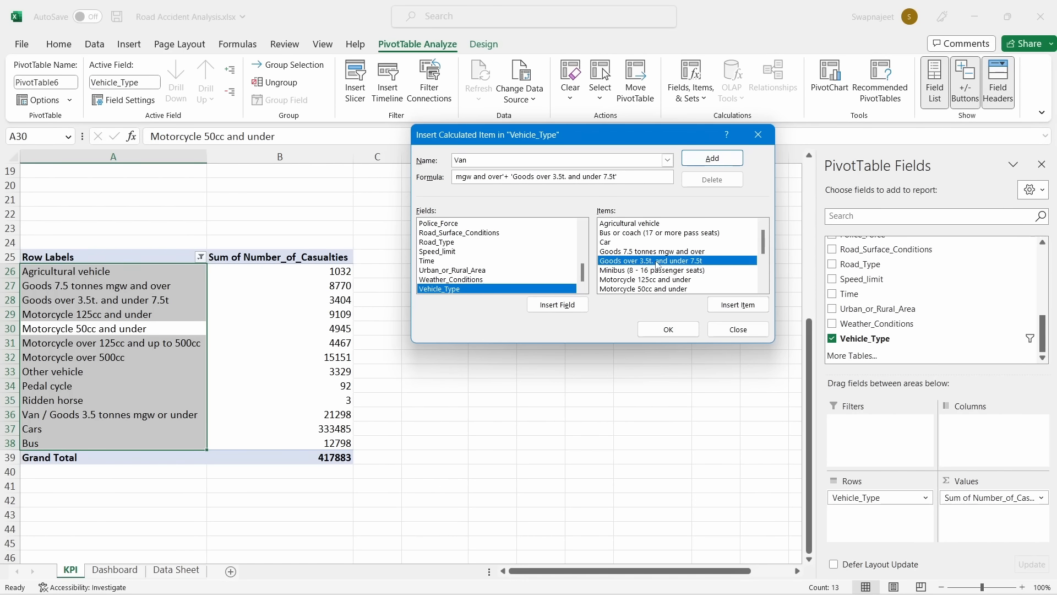
{"action": "type", "text": "+"}
{"action": "scroll", "coordinate": [656, 267], "scroll_direction": "down", "scroll_amount": 3}
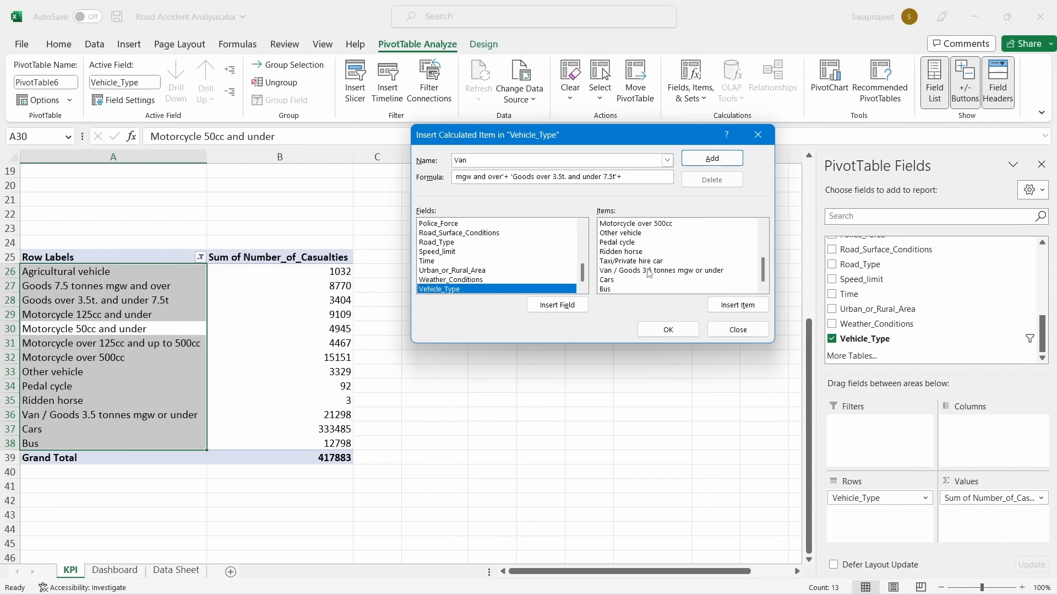
{"action": "double_click", "coordinate": [650, 271]}
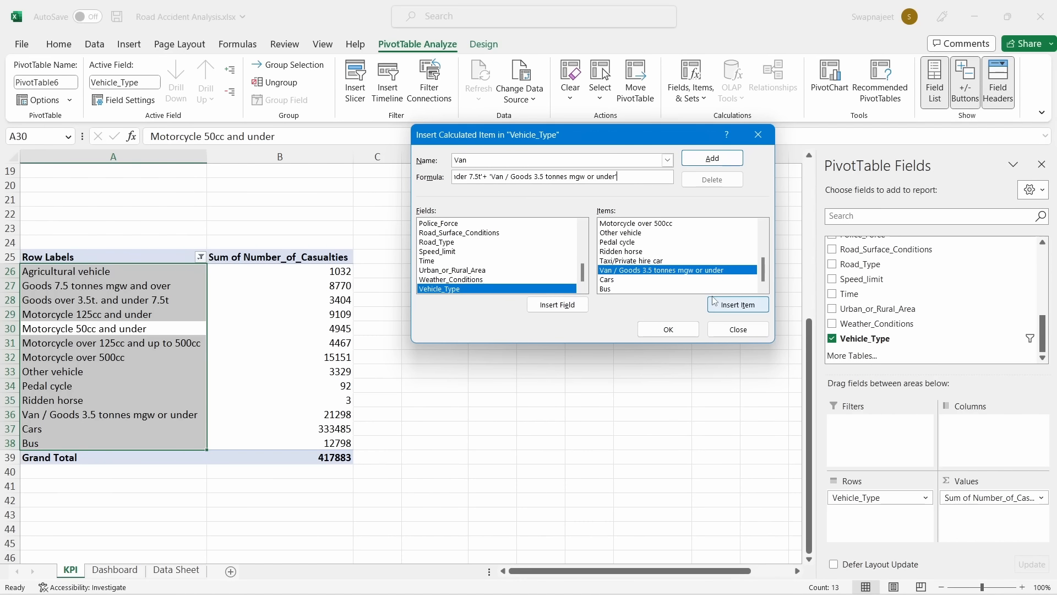
{"action": "left_click", "coordinate": [669, 329]}
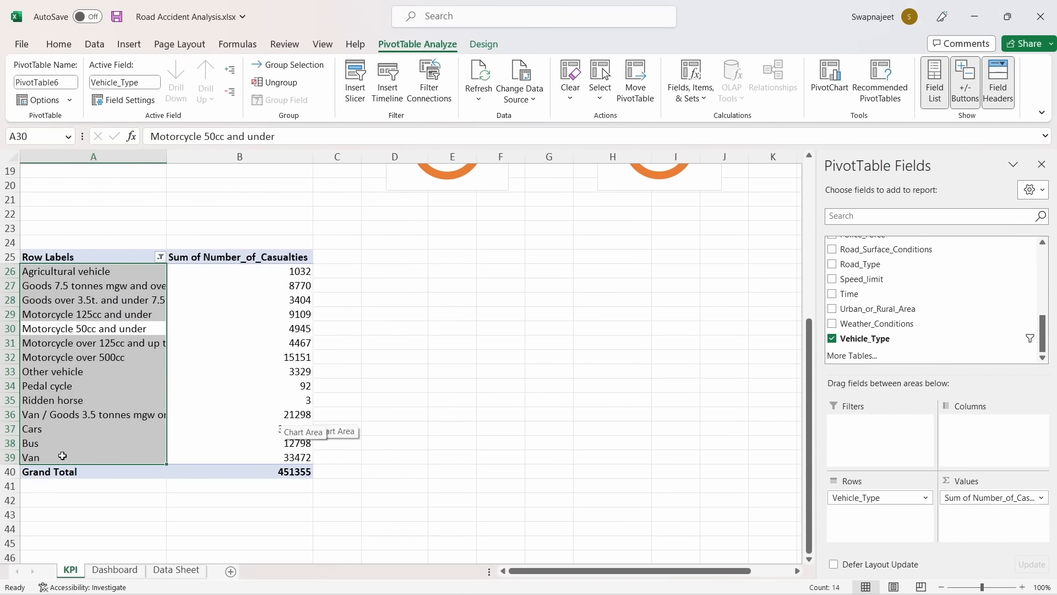
Filter Goods 7.5 tonnes mgw and over, Goods over 3.5t. and under 7.5t, and Van / Goods 3.5 tonnes mgw or under out of the row labels
{"action": "left_click", "coordinate": [59, 342]}
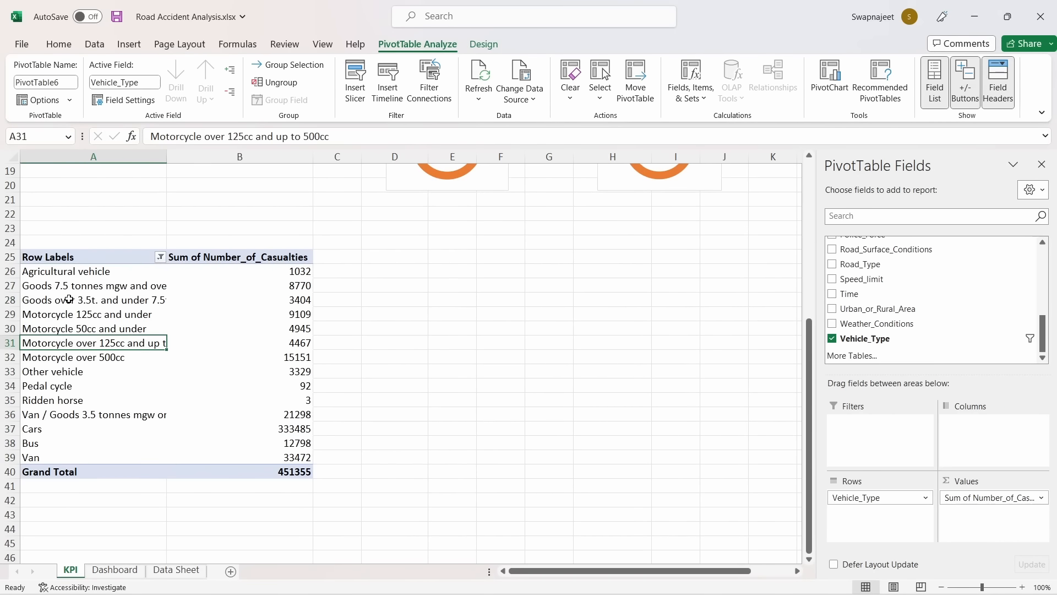
{"action": "left_click", "coordinate": [160, 257]}
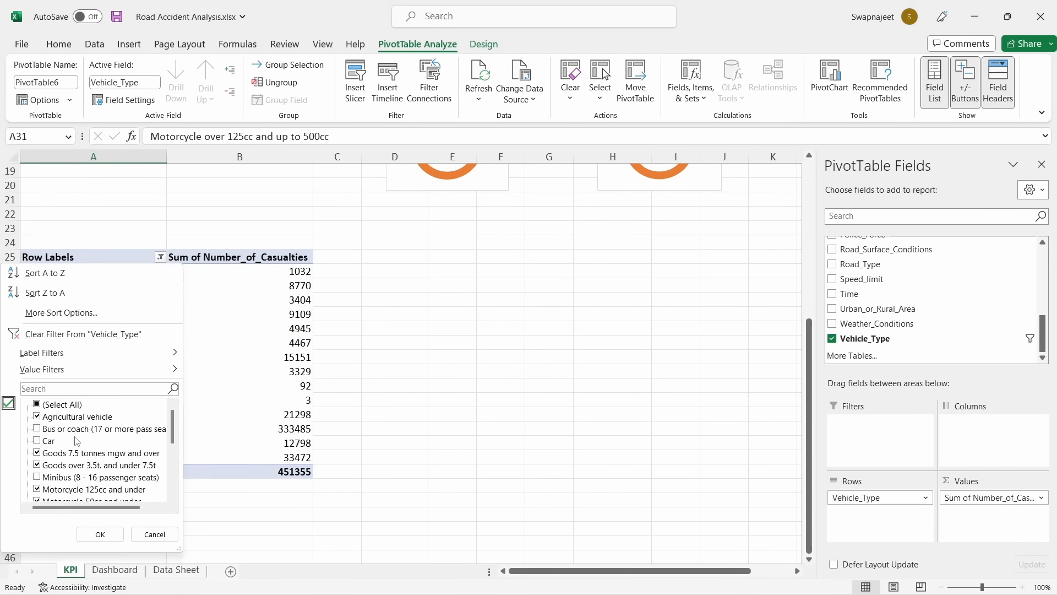
{"action": "scroll", "coordinate": [77, 441], "scroll_direction": "down", "scroll_amount": 1}
{"action": "scroll", "coordinate": [64, 440], "scroll_direction": "up", "scroll_amount": 1}
{"action": "left_click", "coordinate": [64, 453]}
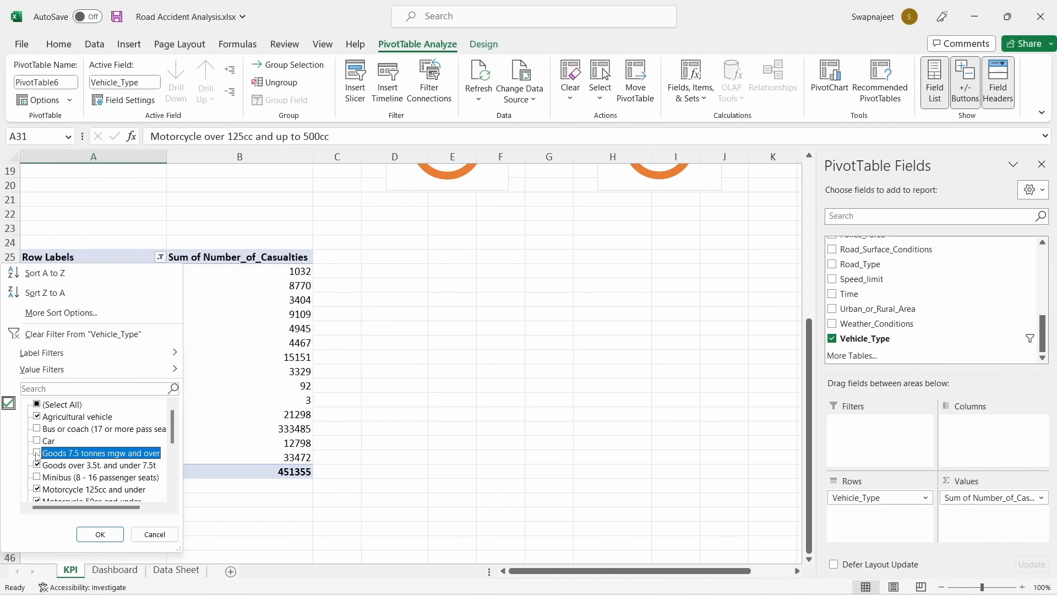
{"action": "left_click", "coordinate": [63, 465]}
{"action": "scroll", "coordinate": [61, 472], "scroll_direction": "down", "scroll_amount": 1}
{"action": "scroll", "coordinate": [62, 471], "scroll_direction": "down", "scroll_amount": 3}
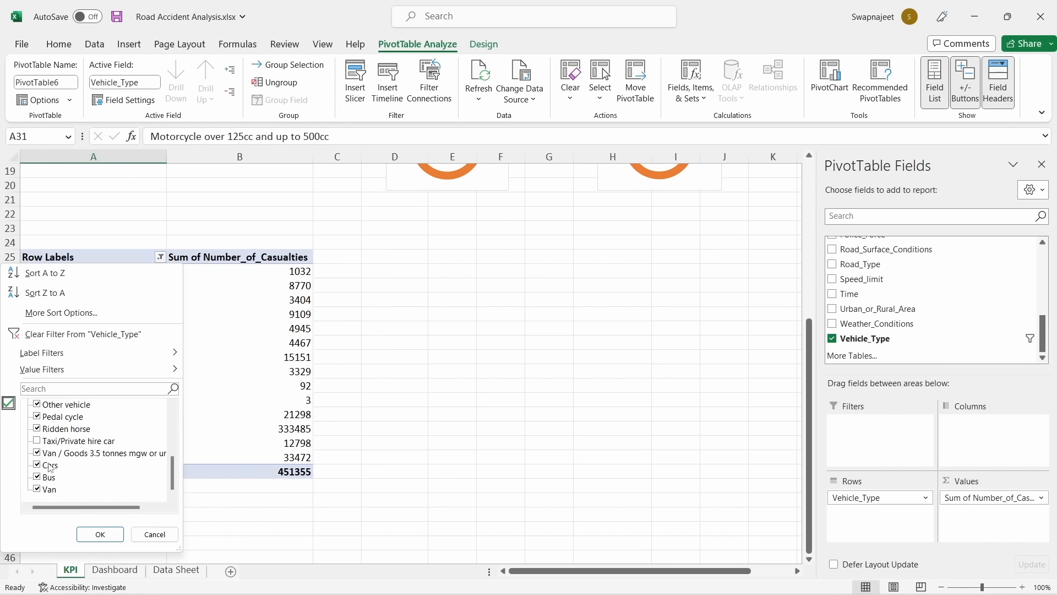
{"action": "left_click", "coordinate": [37, 453]}
{"action": "left_click", "coordinate": [98, 534]}
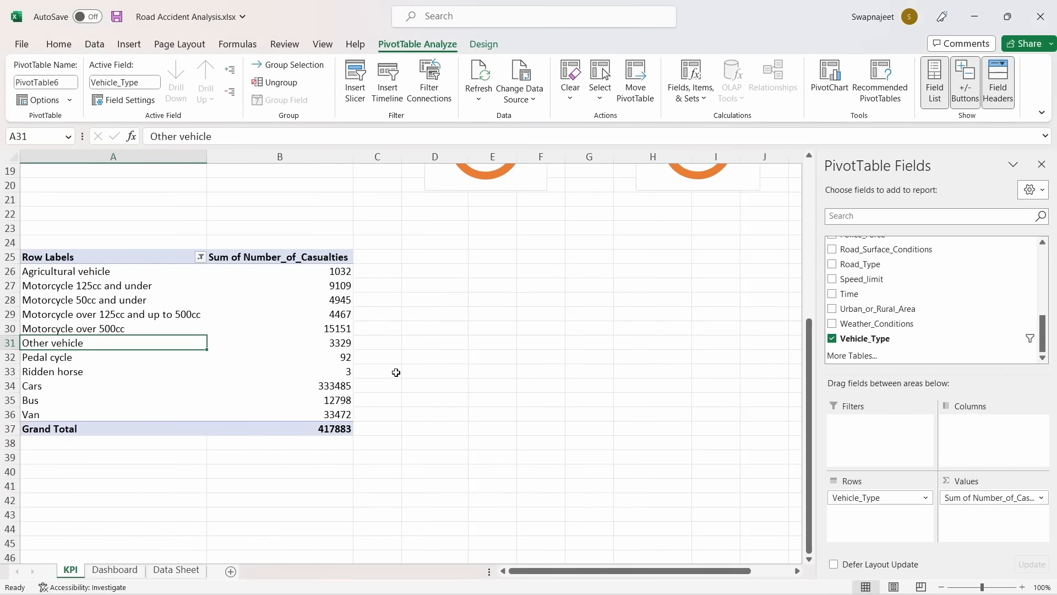
Start a Vehicle_Type calculated item named Bike, with Motorcycle 125cc and under as the formula's first term
{"action": "left_click", "coordinate": [91, 301]}
{"action": "left_click_drag", "start_coordinate": [66, 286], "coordinate": [66, 323]}
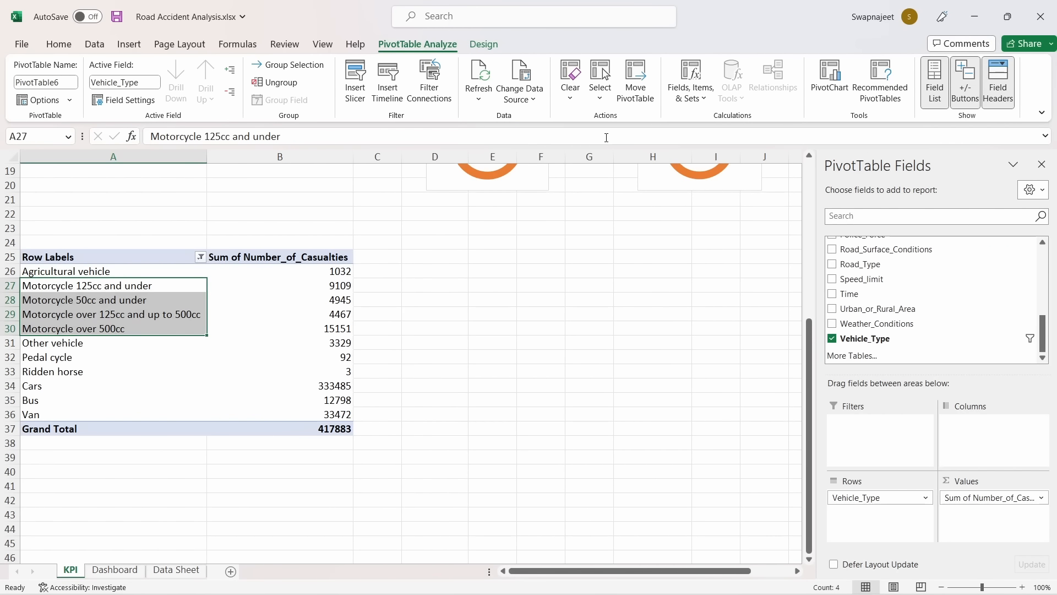
{"action": "left_click", "coordinate": [691, 88]}
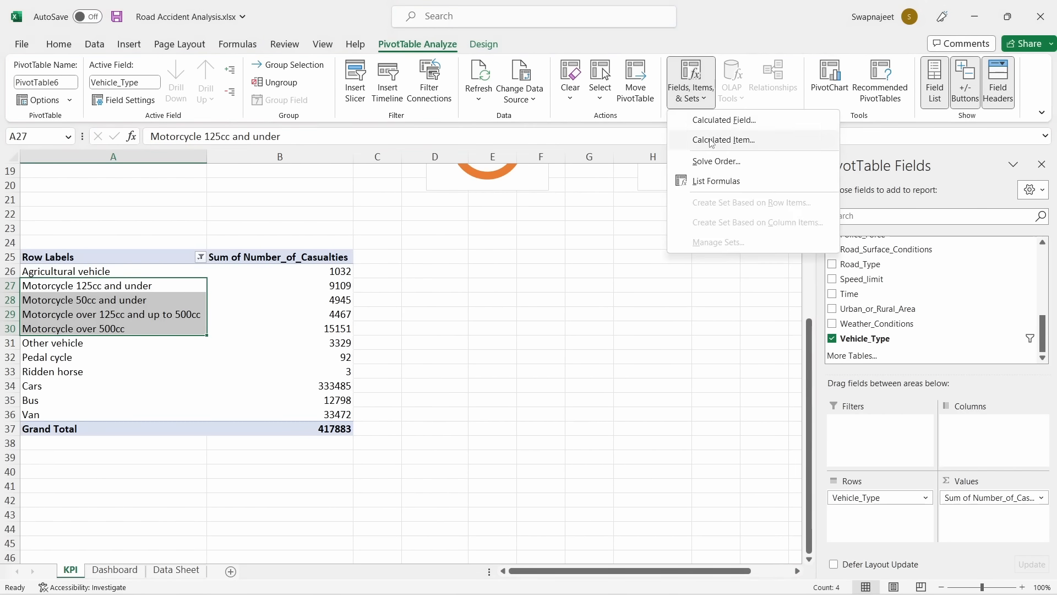
{"action": "left_click", "coordinate": [711, 141]}
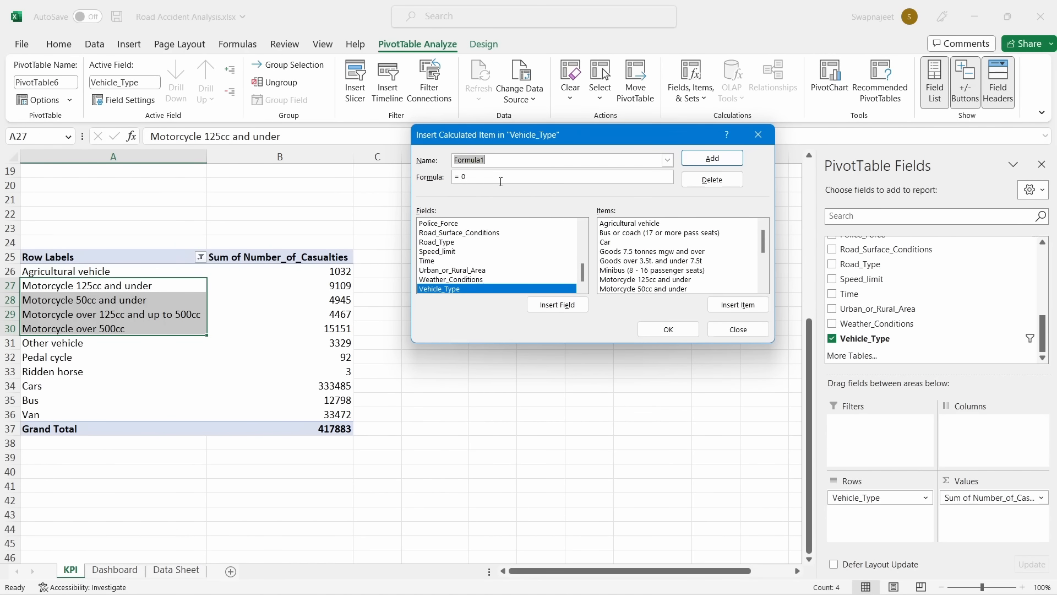
{"action": "type", "text": "Bike"}
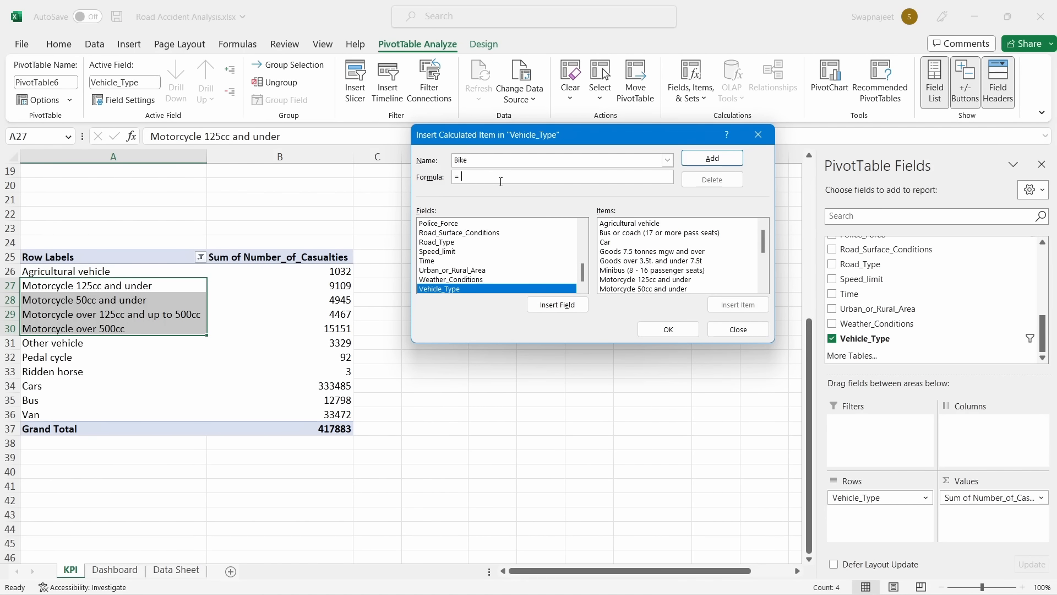
{"action": "scroll", "coordinate": [632, 278], "scroll_direction": "down", "scroll_amount": 1}
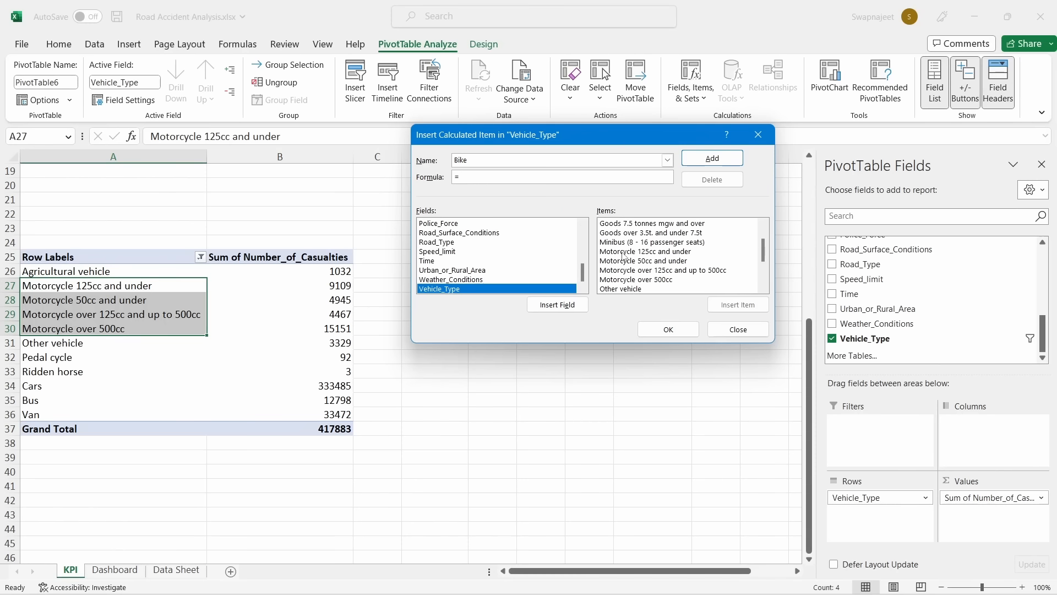
{"action": "double_click", "coordinate": [623, 253]}
{"action": "type", "text": "+"}
Add Motorcycle 50cc and under, Motorcycle over 125cc and up to 500cc, and Motorcycle over 500cc to the Bike formula and create the item
{"action": "scroll", "coordinate": [622, 256], "scroll_direction": "up", "scroll_amount": 1}
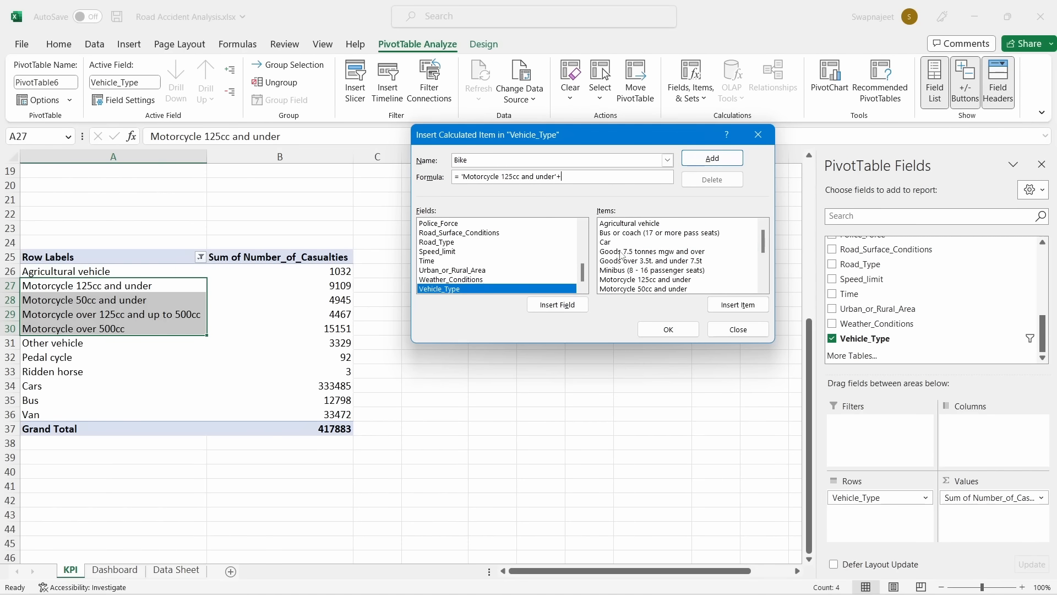
{"action": "scroll", "coordinate": [639, 270], "scroll_direction": "down", "scroll_amount": 3}
{"action": "scroll", "coordinate": [642, 274], "scroll_direction": "up", "scroll_amount": 2}
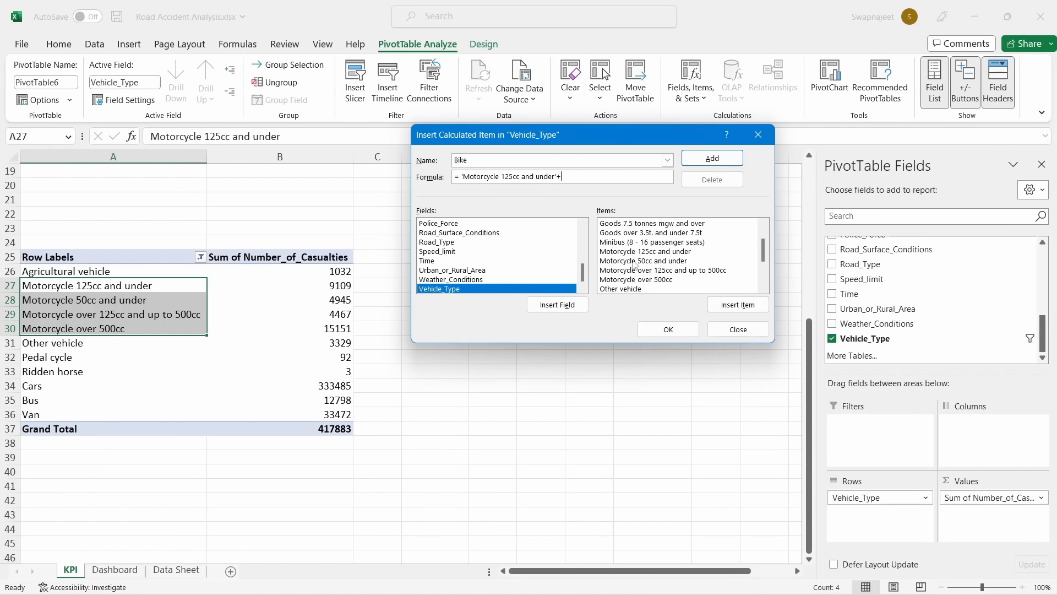
{"action": "double_click", "coordinate": [635, 262]}
{"action": "type", "text": "+"}
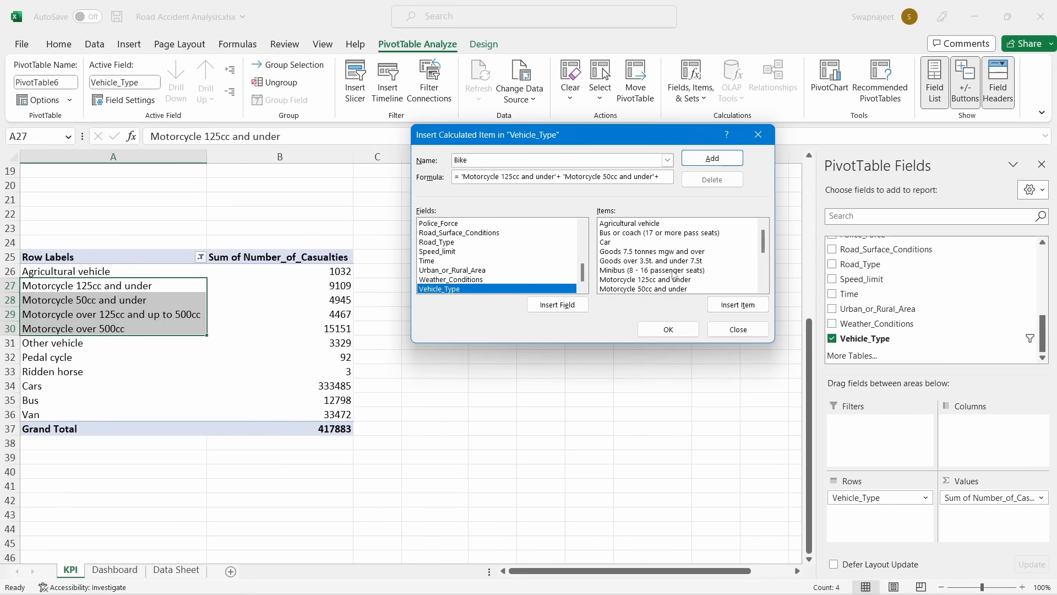
{"action": "scroll", "coordinate": [655, 277], "scroll_direction": "down", "scroll_amount": 1}
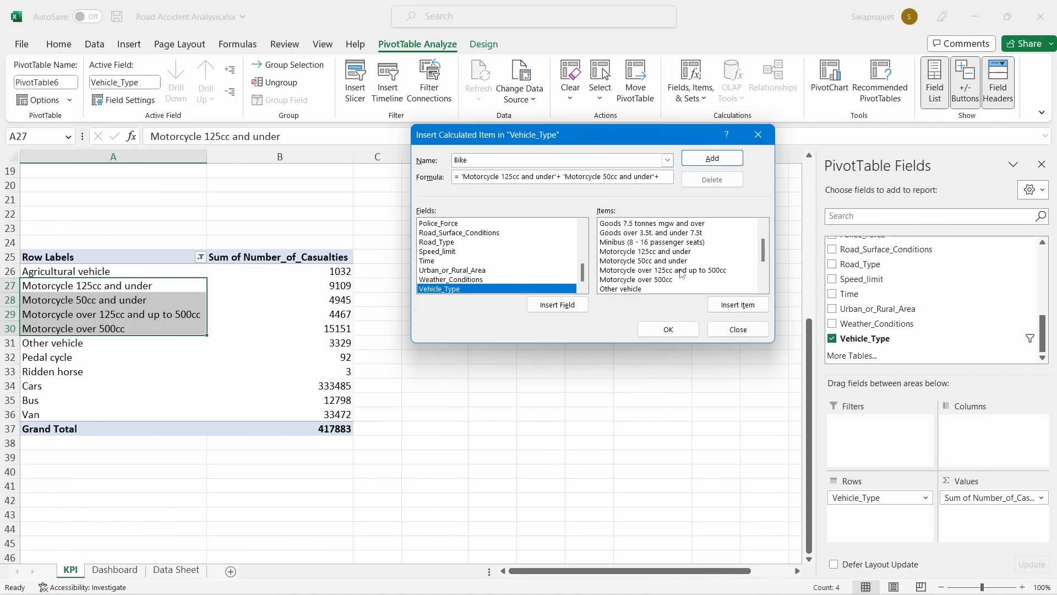
{"action": "double_click", "coordinate": [681, 269]}
{"action": "type", "text": "+"}
{"action": "scroll", "coordinate": [676, 284], "scroll_direction": "down", "scroll_amount": 1}
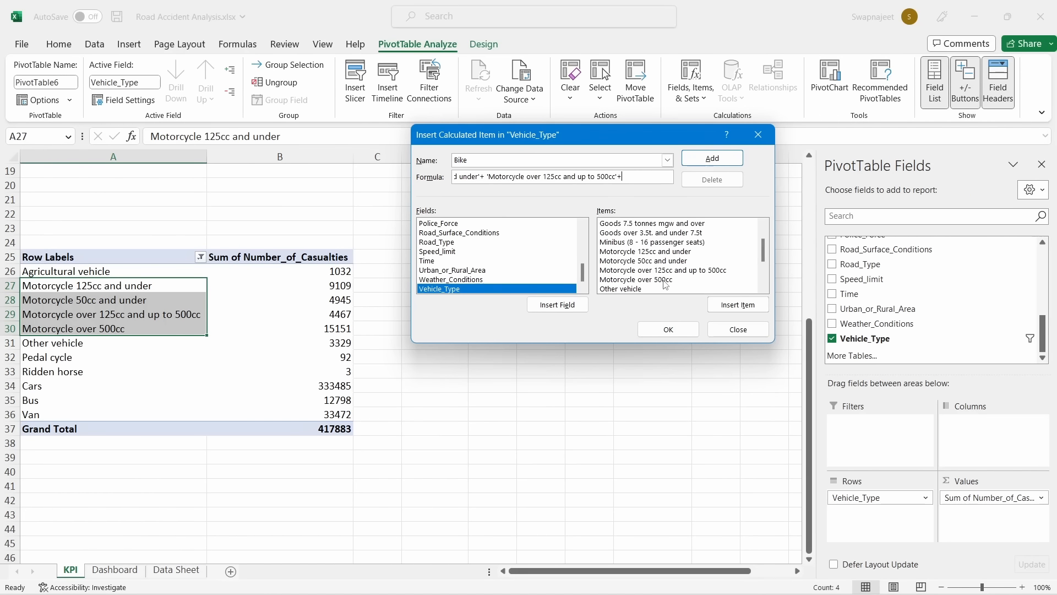
{"action": "double_click", "coordinate": [666, 279]}
{"action": "left_click", "coordinate": [669, 329]}
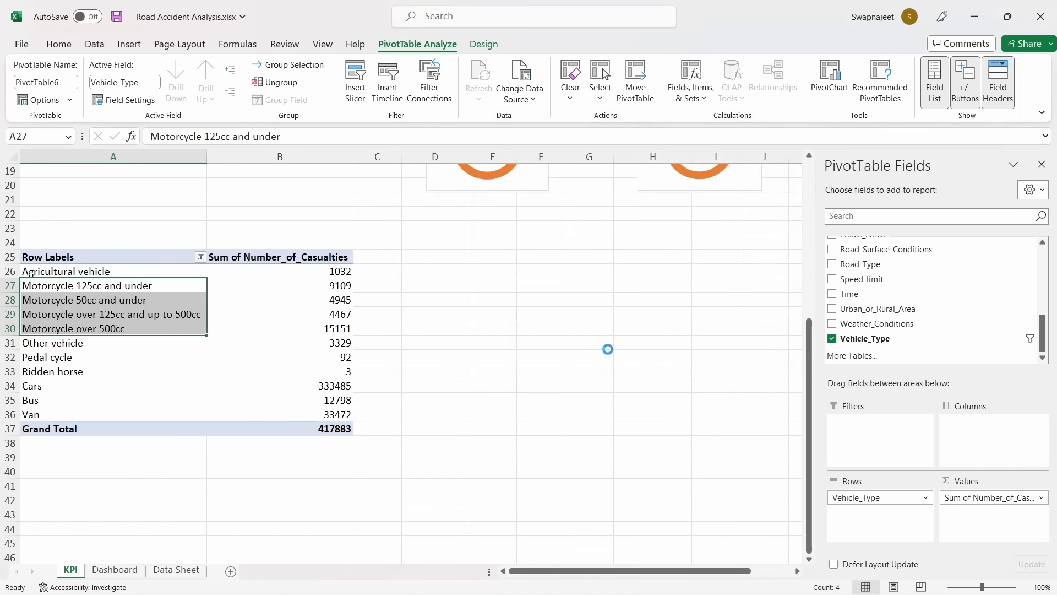
Filter the four individual motorcycle types out of the pivot table's row labels, keeping the Bike item
{"action": "left_click", "coordinate": [160, 257]}
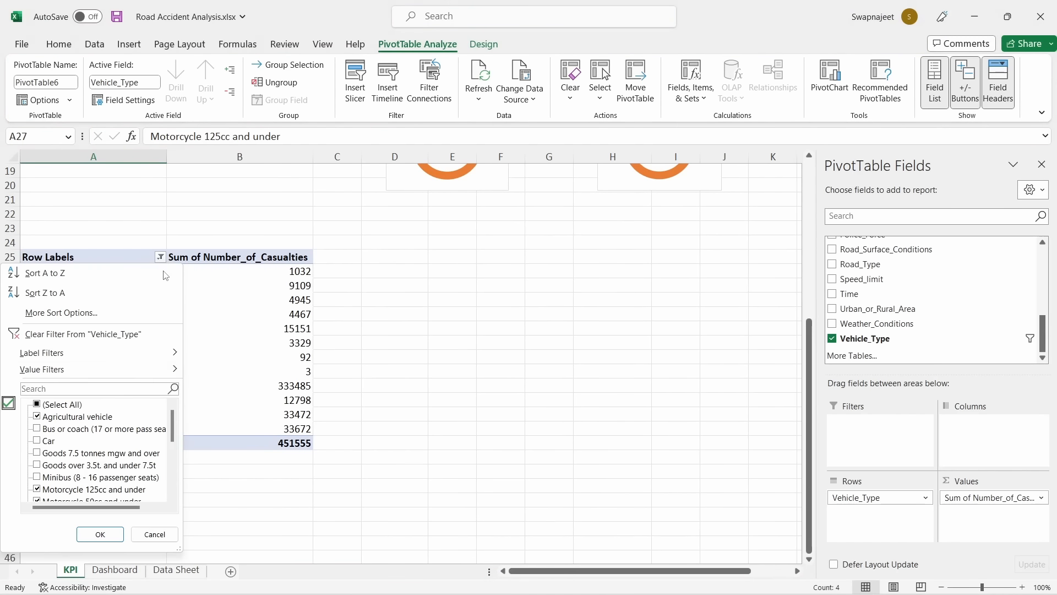
{"action": "scroll", "coordinate": [68, 460], "scroll_direction": "down", "scroll_amount": 5}
{"action": "scroll", "coordinate": [68, 461], "scroll_direction": "up", "scroll_amount": 1}
{"action": "scroll", "coordinate": [67, 461], "scroll_direction": "up", "scroll_amount": 1}
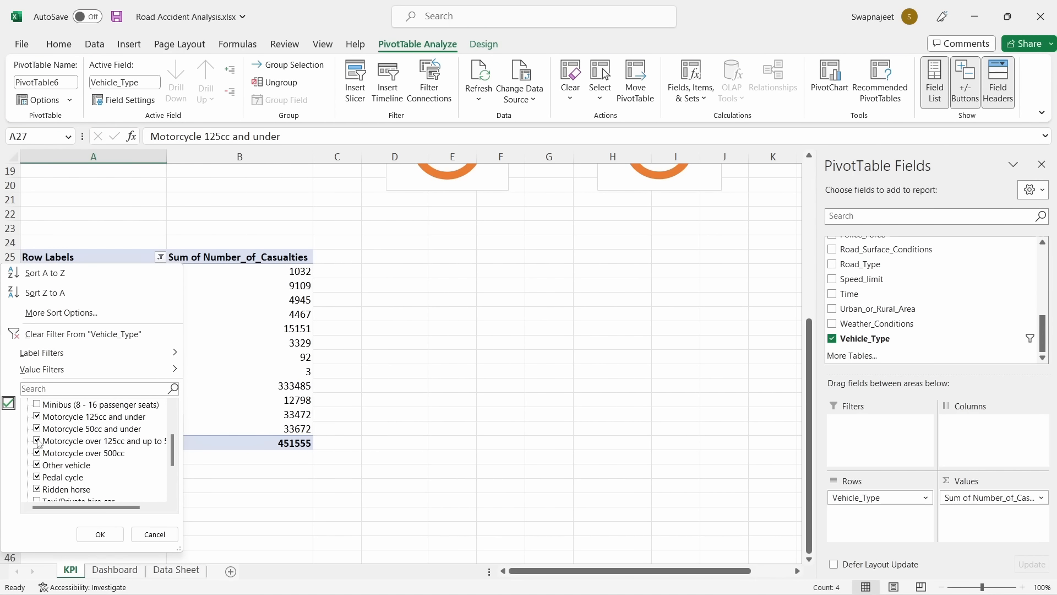
{"action": "left_click", "coordinate": [37, 417]}
{"action": "left_click", "coordinate": [37, 429]}
{"action": "left_click", "coordinate": [36, 440]}
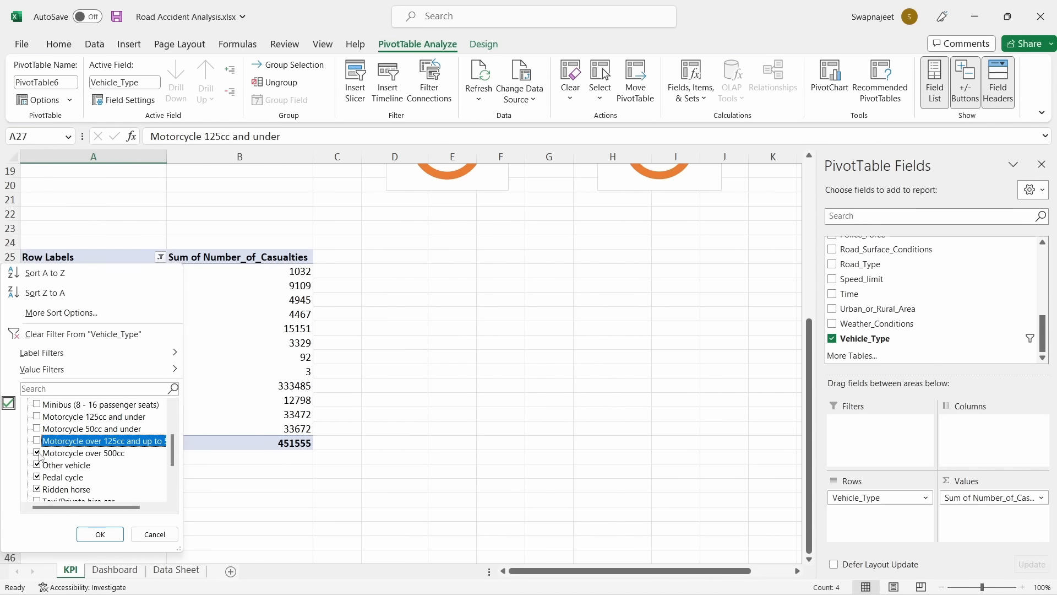
{"action": "left_click", "coordinate": [37, 452]}
{"action": "left_click", "coordinate": [100, 534]}
{"action": "left_click", "coordinate": [459, 376]}
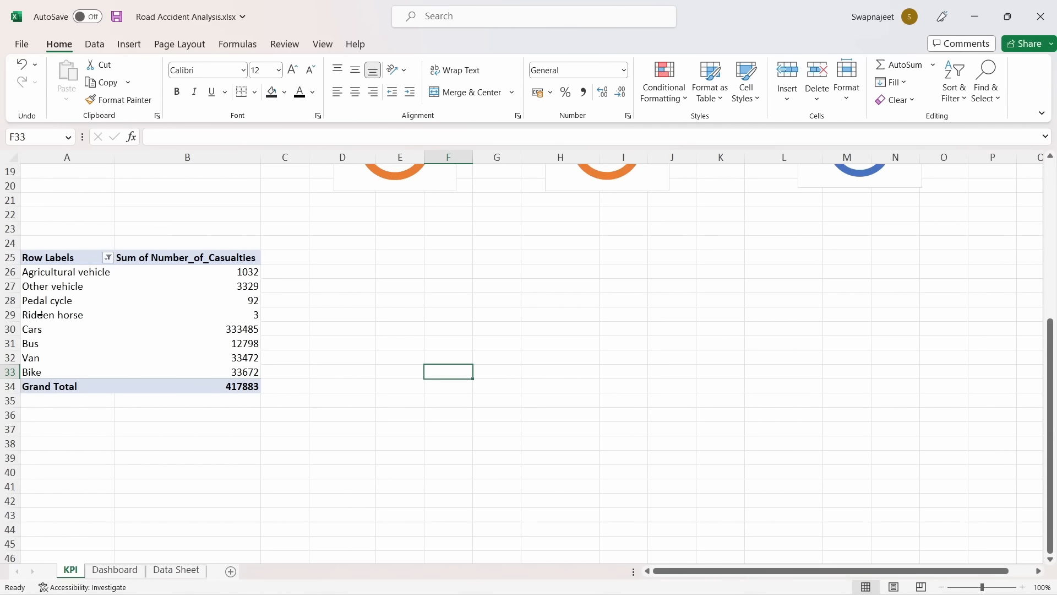
Start a Vehicle_Type calculated item named Others, with Other vehicle as the formula's first term
{"action": "left_click_drag", "start_coordinate": [48, 275], "coordinate": [248, 282]}
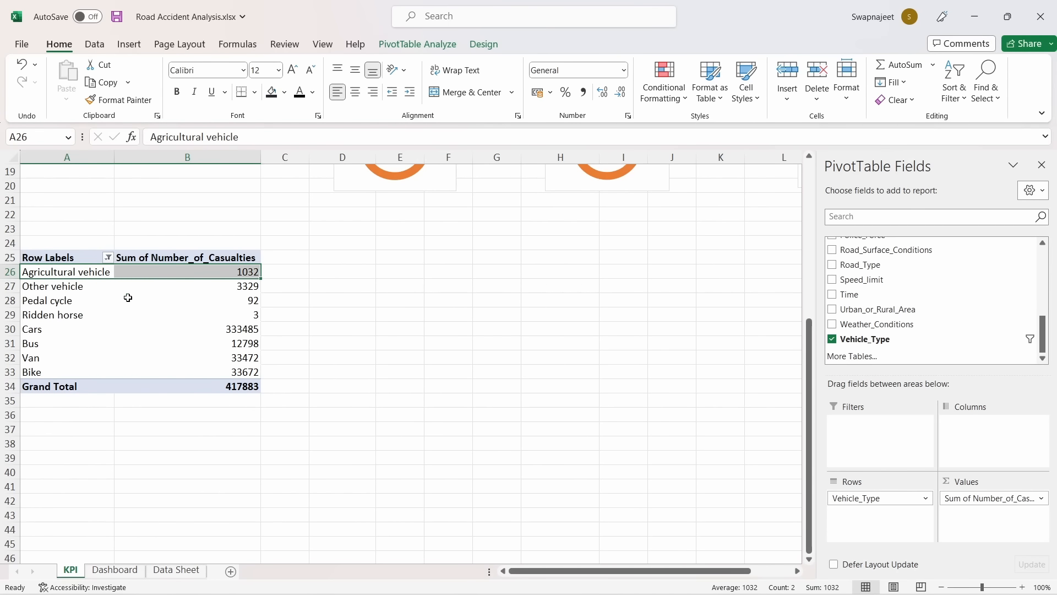
{"action": "left_click_drag", "start_coordinate": [49, 286], "coordinate": [177, 312]}
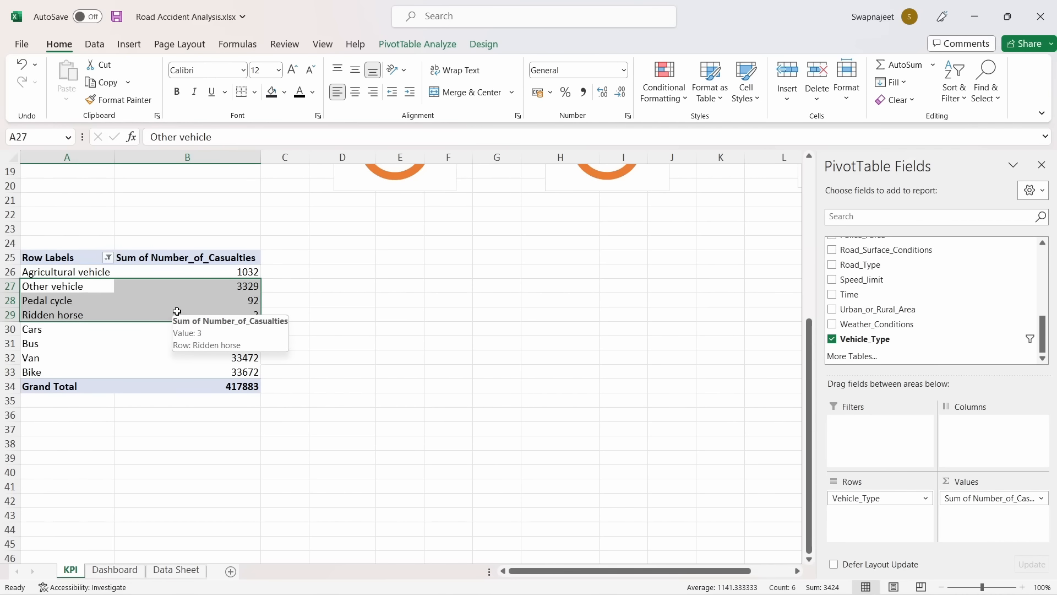
{"action": "left_click", "coordinate": [417, 44]}
{"action": "left_click", "coordinate": [678, 84]}
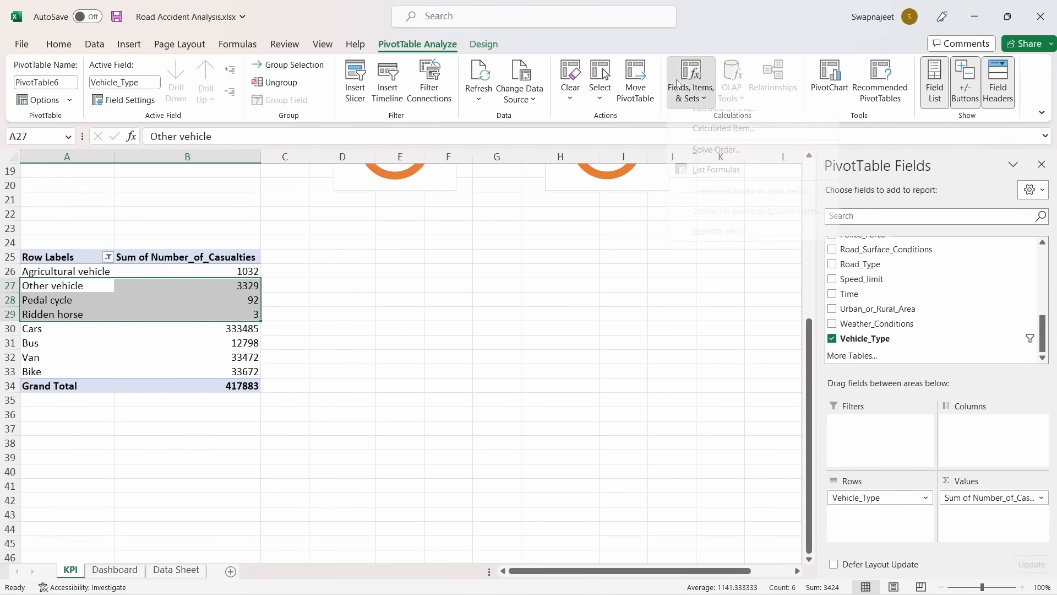
{"action": "left_click", "coordinate": [716, 129]}
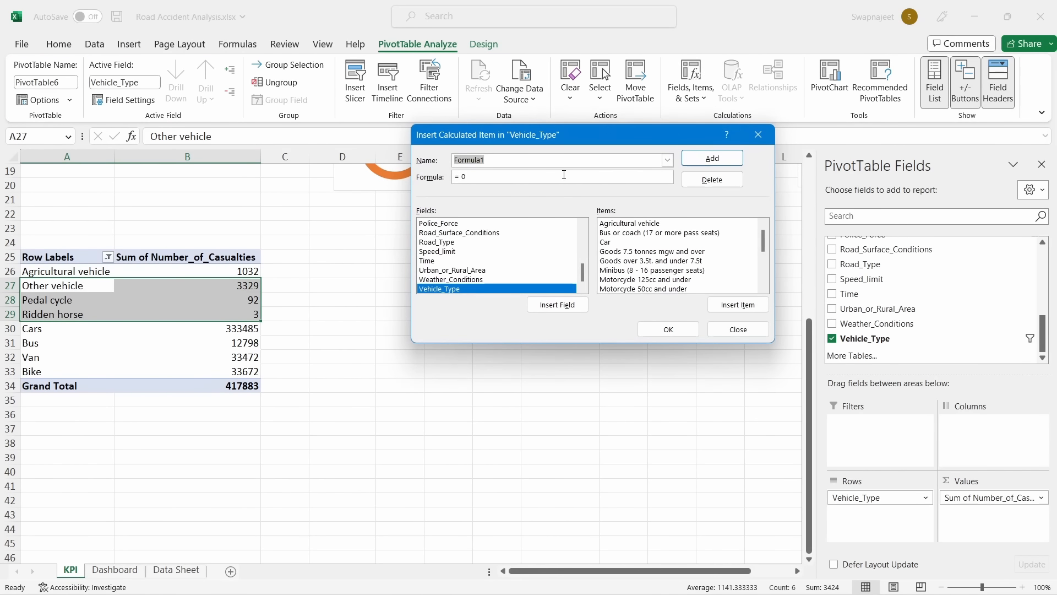
{"action": "type", "text": "Others"}
{"action": "scroll", "coordinate": [652, 242], "scroll_direction": "down", "scroll_amount": 1}
{"action": "scroll", "coordinate": [650, 242], "scroll_direction": "up", "scroll_amount": 1}
{"action": "scroll", "coordinate": [631, 256], "scroll_direction": "down", "scroll_amount": 1}
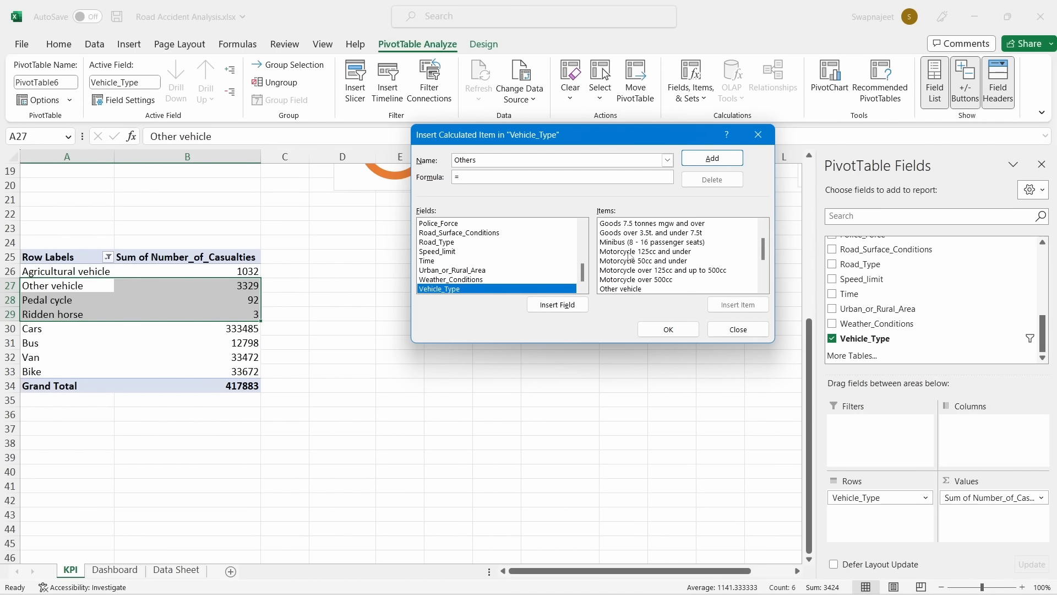
{"action": "scroll", "coordinate": [631, 257], "scroll_direction": "down", "scroll_amount": 1}
{"action": "double_click", "coordinate": [620, 261]}
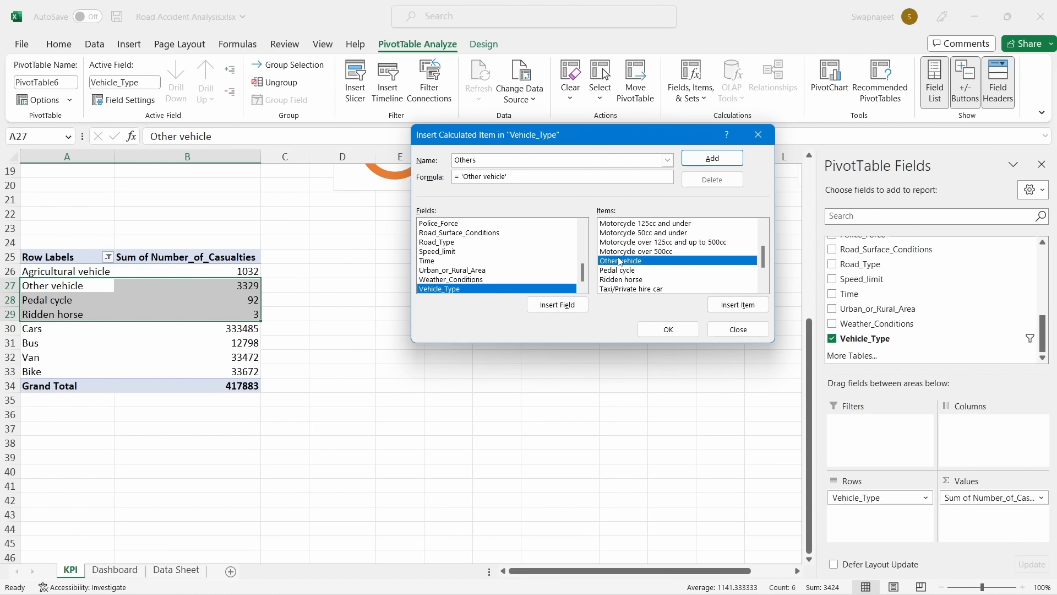
Add Pedal cycle and Ridden horse to the Others formula and create the calculated item
{"action": "type", "text": "+"}
{"action": "scroll", "coordinate": [627, 270], "scroll_direction": "up", "scroll_amount": 2}
{"action": "scroll", "coordinate": [629, 269], "scroll_direction": "down", "scroll_amount": 2}
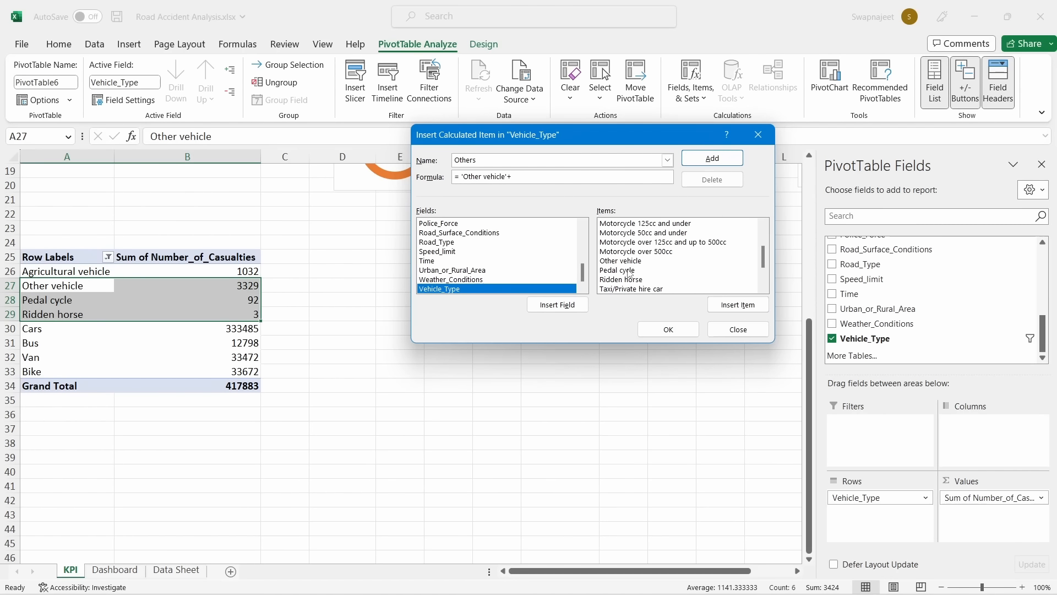
{"action": "double_click", "coordinate": [629, 271]}
{"action": "type", "text": "+"}
{"action": "scroll", "coordinate": [629, 271], "scroll_direction": "down", "scroll_amount": 2}
{"action": "double_click", "coordinate": [632, 279]}
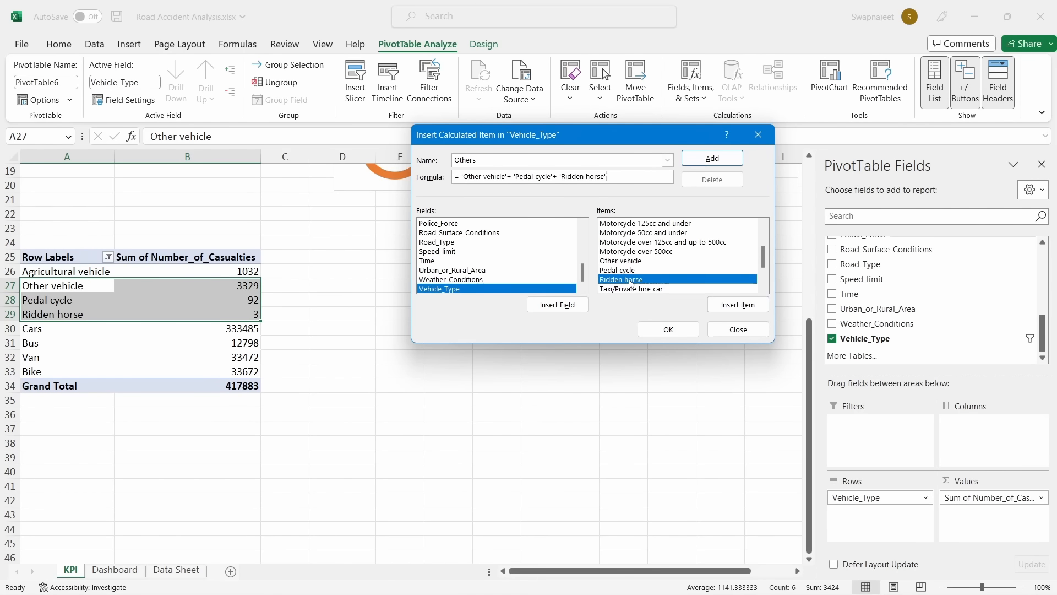
{"action": "left_click", "coordinate": [673, 329]}
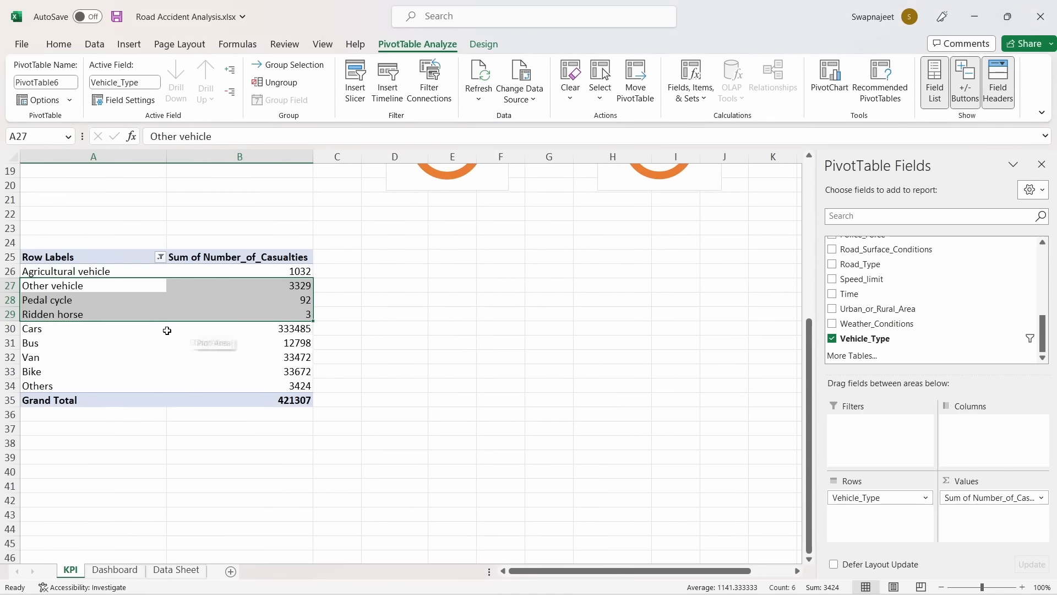
Filter Other vehicle, Pedal cycle and Ridden horse out of the vehicle-type pivot table's row labels, keeping the Others item
{"action": "left_click", "coordinate": [160, 257]}
{"action": "scroll", "coordinate": [88, 440], "scroll_direction": "down", "scroll_amount": 3}
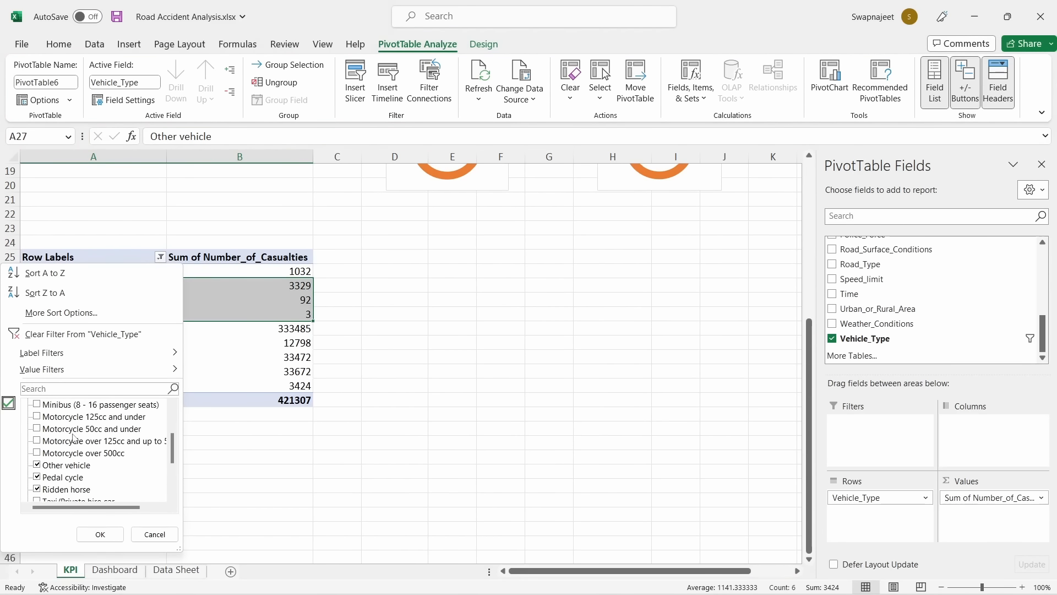
{"action": "left_click", "coordinate": [37, 428]}
{"action": "left_click", "coordinate": [37, 440]}
{"action": "left_click", "coordinate": [36, 452]}
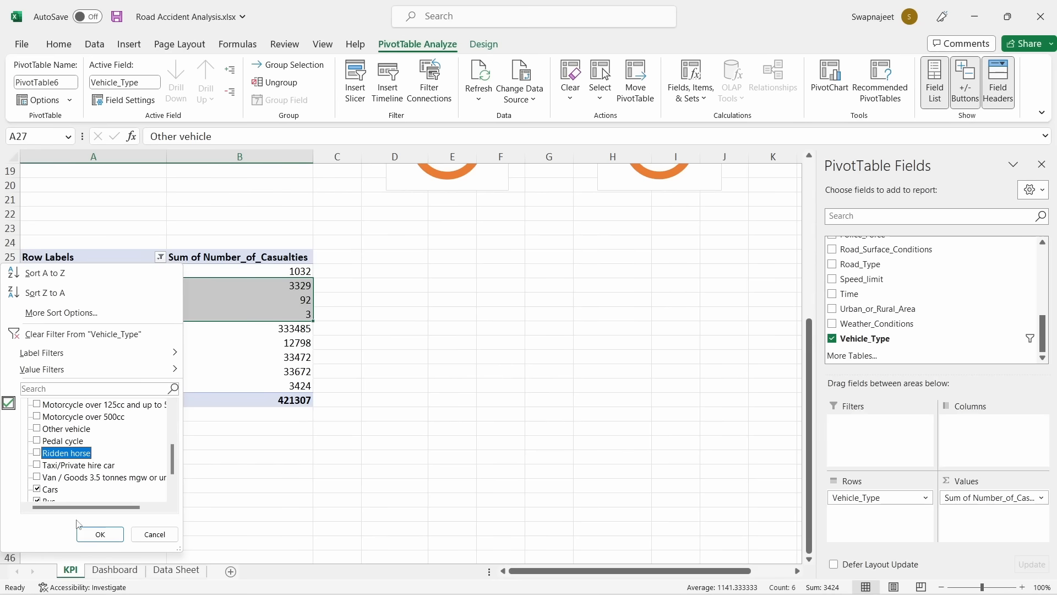
{"action": "left_click", "coordinate": [100, 534]}
{"action": "left_click", "coordinate": [397, 352]}
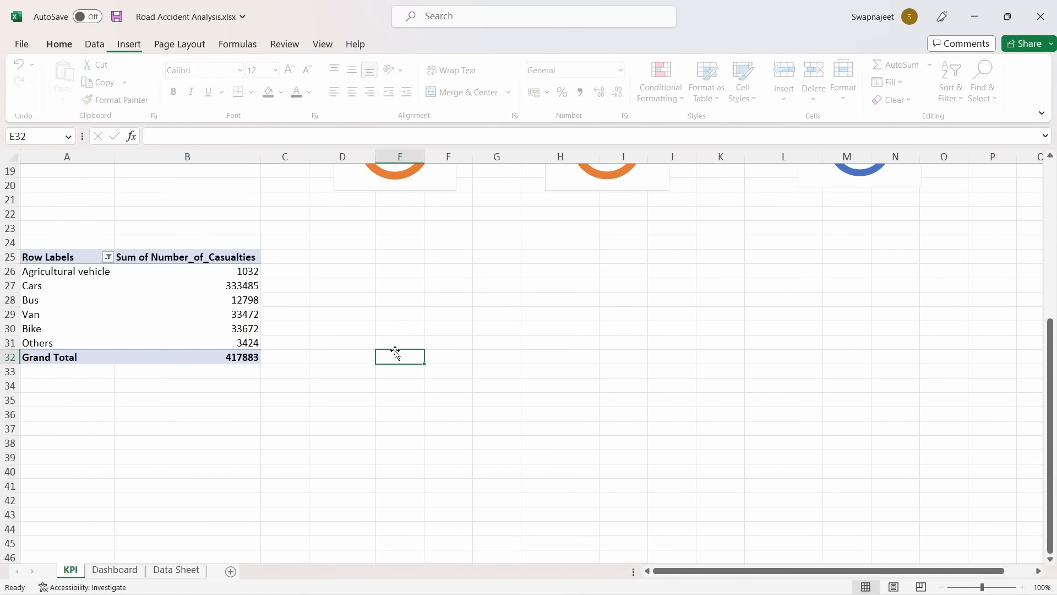
Compare the sum of the vehicle-type casualty values with the grand total of the severity pivot table
{"action": "scroll", "coordinate": [399, 345], "scroll_direction": "up", "scroll_amount": 4}
{"action": "scroll", "coordinate": [399, 345], "scroll_direction": "down", "scroll_amount": 2}
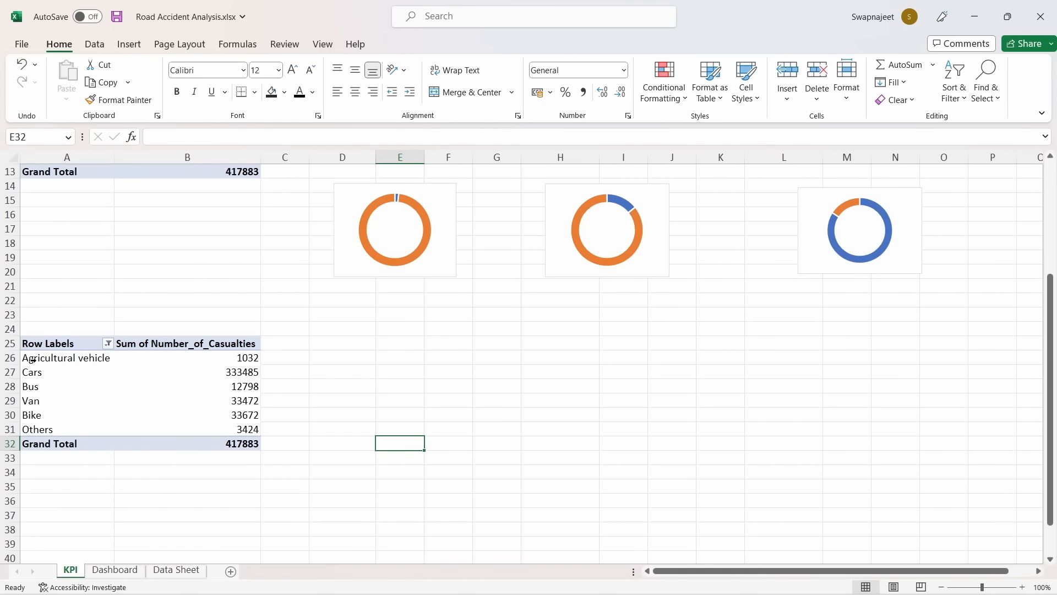
{"action": "left_click_drag", "start_coordinate": [24, 358], "coordinate": [165, 359]}
{"action": "left_click", "coordinate": [45, 445]}
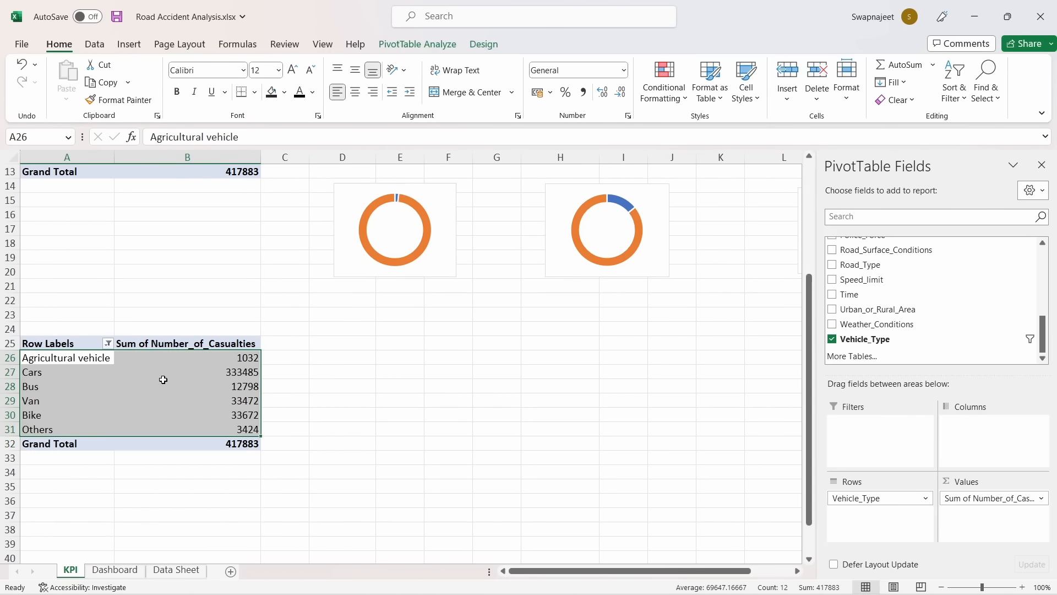
{"action": "left_click", "coordinate": [388, 385]}
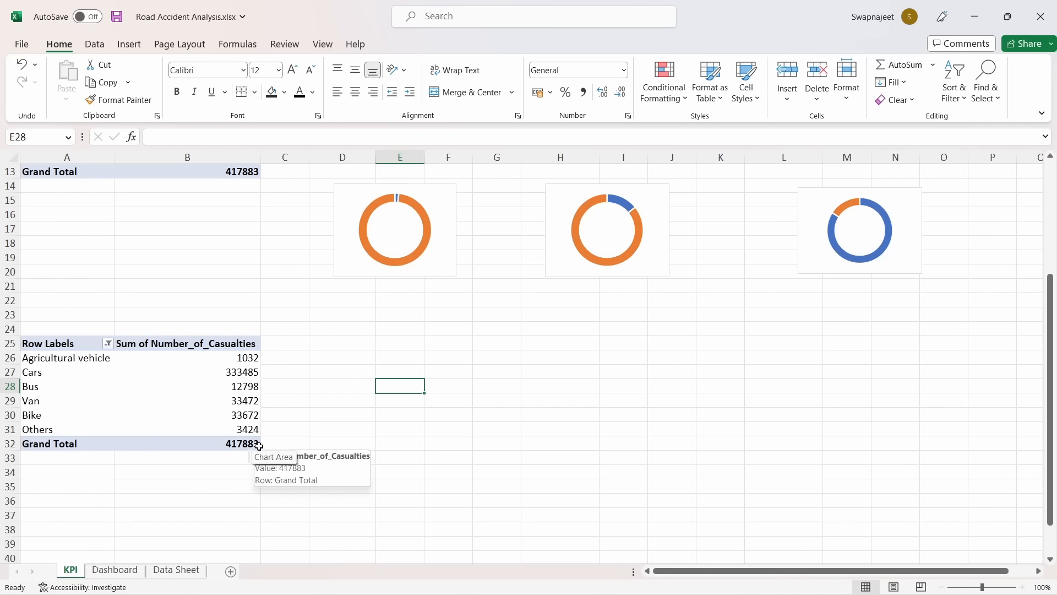
{"action": "left_click_drag", "start_coordinate": [230, 362], "coordinate": [237, 431]}
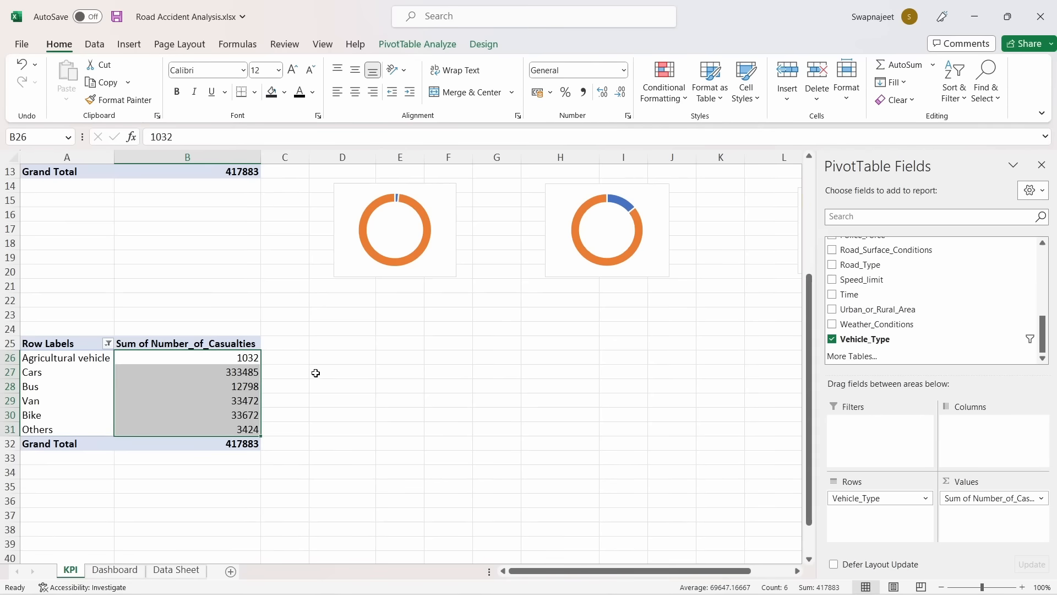
{"action": "scroll", "coordinate": [253, 347], "scroll_direction": "up", "scroll_amount": 2}
{"action": "scroll", "coordinate": [278, 514], "scroll_direction": "down", "scroll_amount": 2}
{"action": "scroll", "coordinate": [285, 446], "scroll_direction": "up", "scroll_amount": 4}
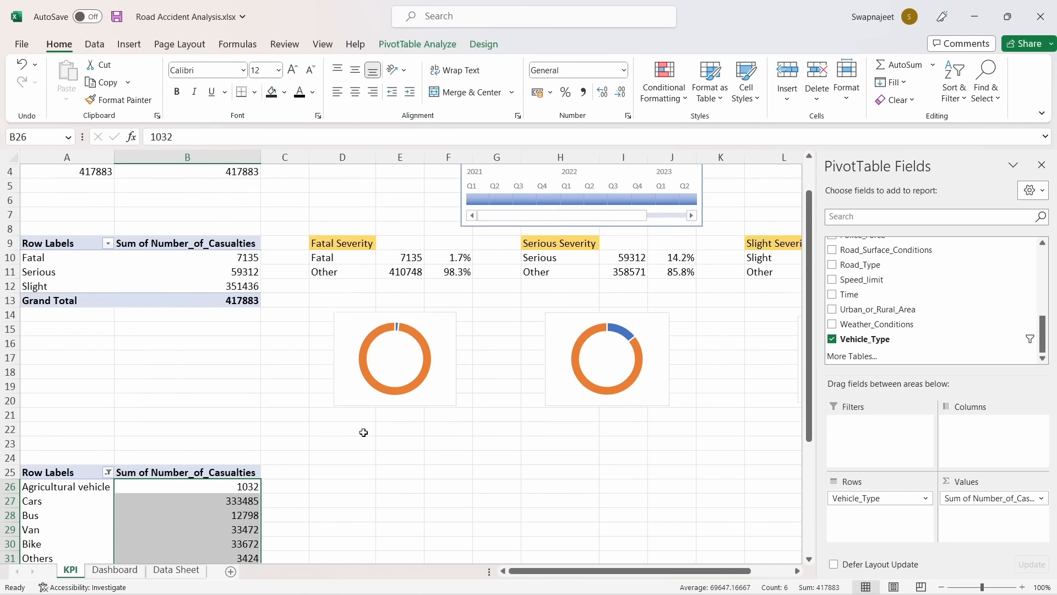
{"action": "scroll", "coordinate": [252, 423], "scroll_direction": "down", "scroll_amount": 3}
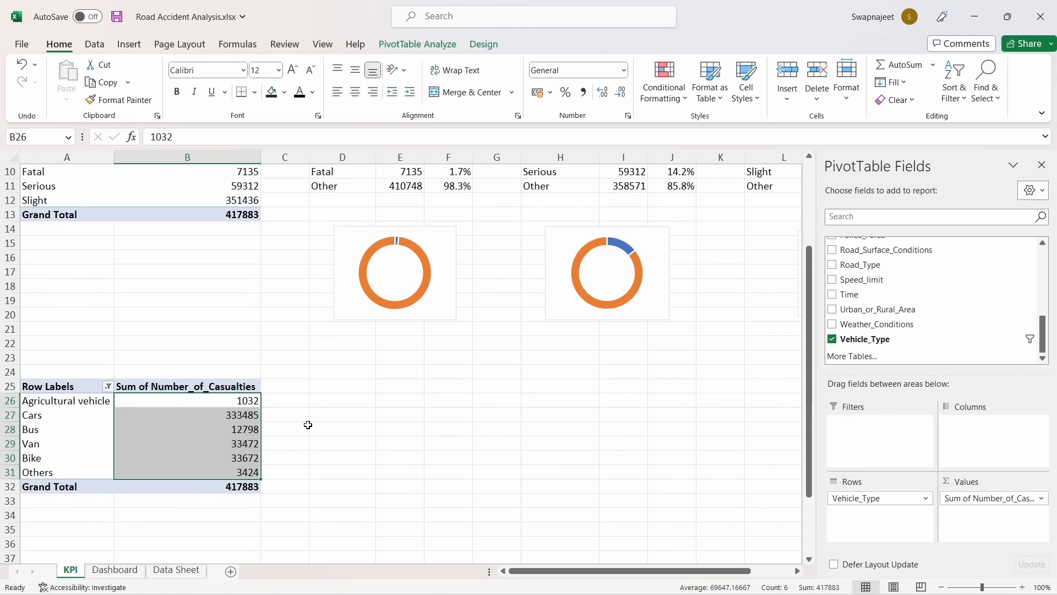
{"action": "scroll", "coordinate": [308, 424], "scroll_direction": "up", "scroll_amount": 3}
{"action": "scroll", "coordinate": [308, 425], "scroll_direction": "down", "scroll_amount": 2}
{"action": "left_click", "coordinate": [452, 454]}
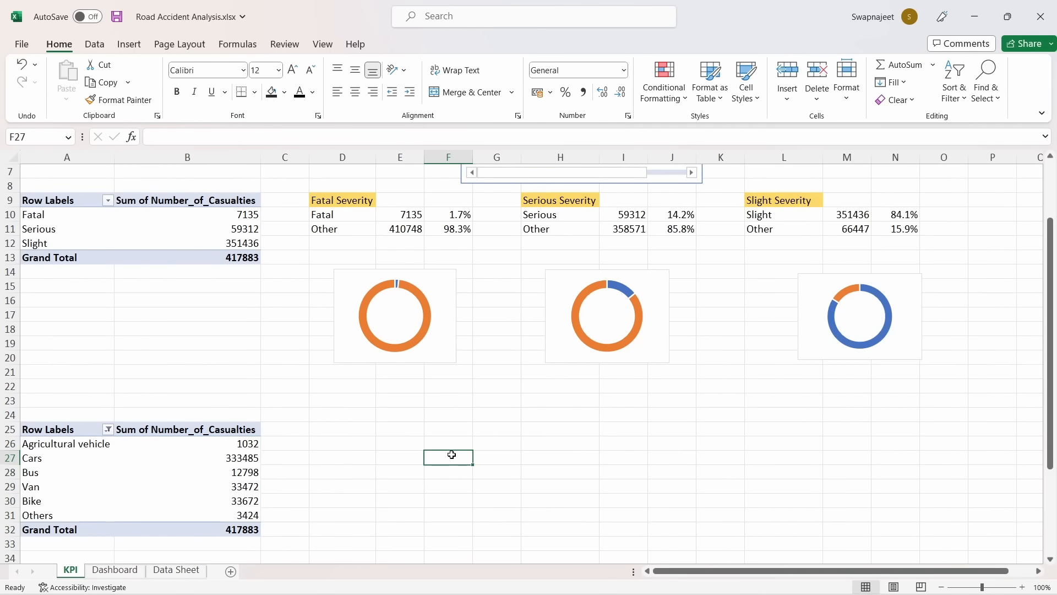
{"action": "scroll", "coordinate": [451, 455], "scroll_direction": "down", "scroll_amount": 2}
{"action": "scroll", "coordinate": [451, 455], "scroll_direction": "up", "scroll_amount": 2}
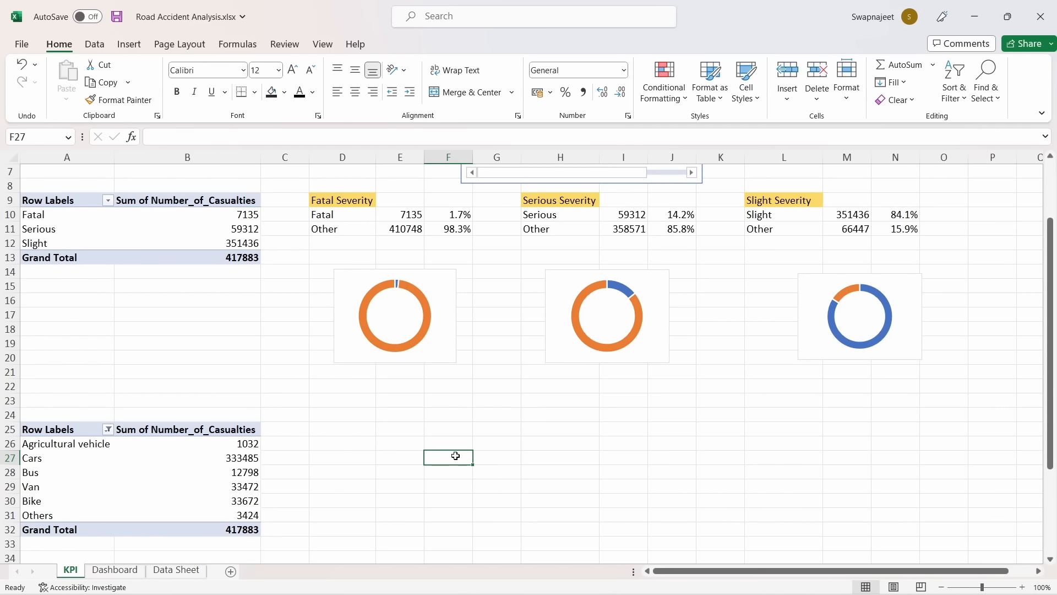
Examine the Cars row and its casualty value against the other vehicle types in the pivot table
{"action": "left_click", "coordinate": [24, 458]}
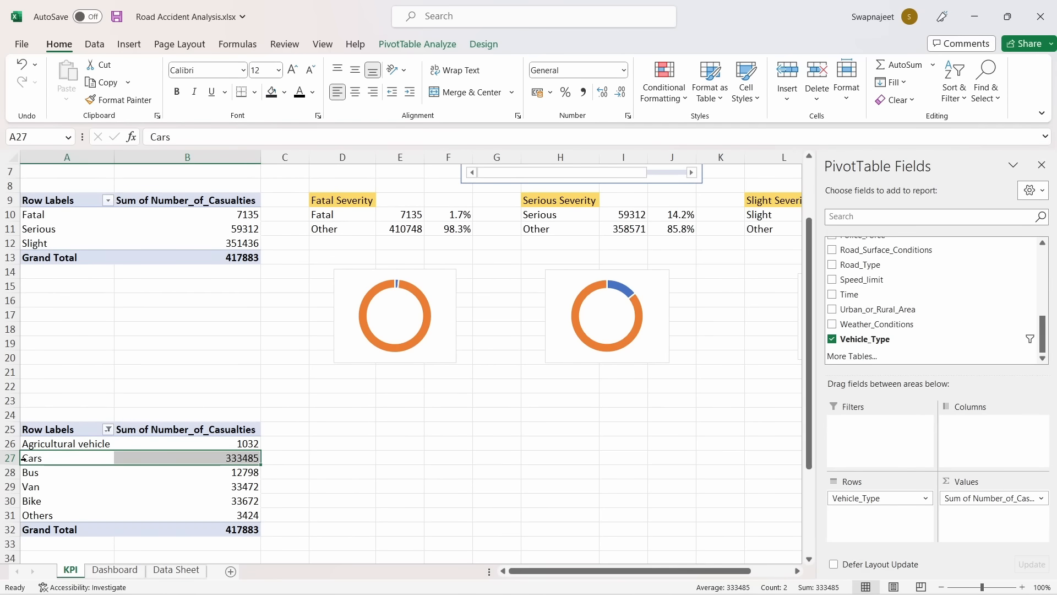
{"action": "left_click_drag", "start_coordinate": [248, 443], "coordinate": [245, 529]}
{"action": "left_click", "coordinate": [242, 460]}
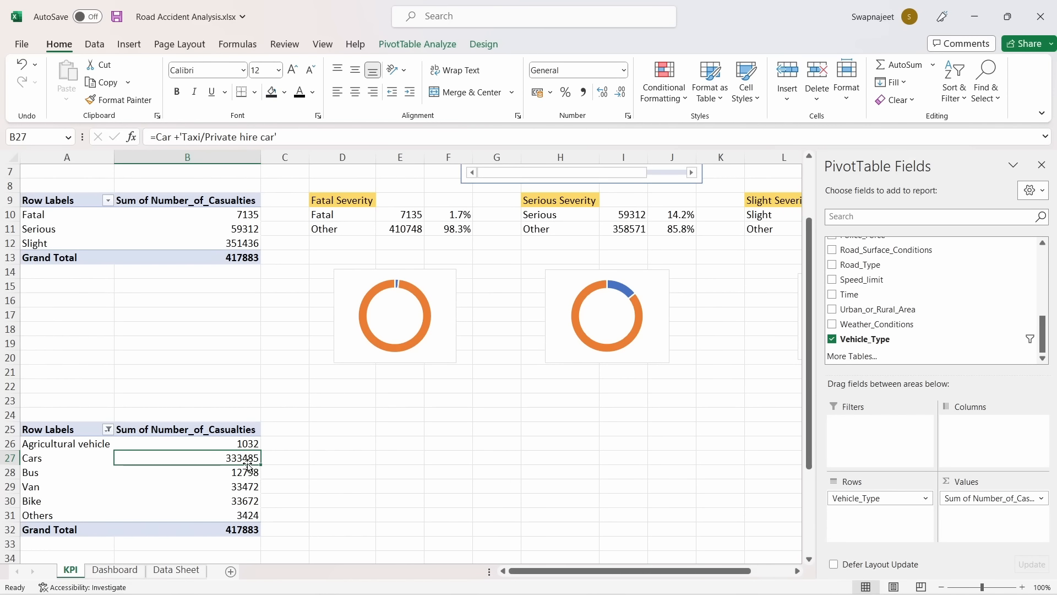
{"action": "scroll", "coordinate": [538, 474], "scroll_direction": "down", "scroll_amount": 3}
{"action": "scroll", "coordinate": [538, 474], "scroll_direction": "up", "scroll_amount": 3}
Enter the heading "Car Casulaties" in cell H25 and give it a gold fill
{"action": "left_click", "coordinate": [543, 432]}
{"action": "type", "text": "Car"}
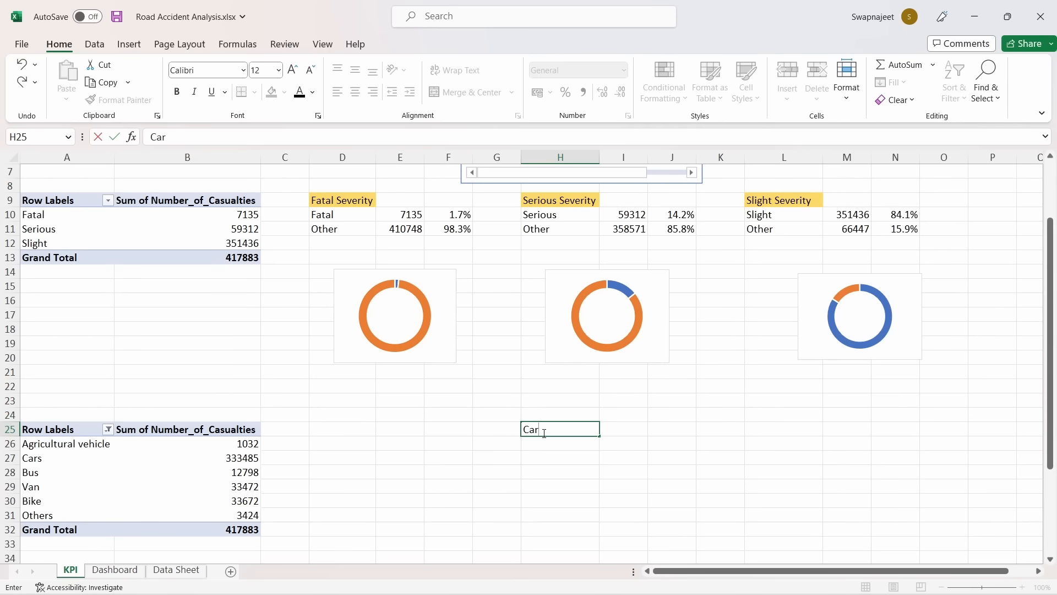
{"action": "type", "text": " Casulaties"}
{"action": "left_click", "coordinate": [602, 454]}
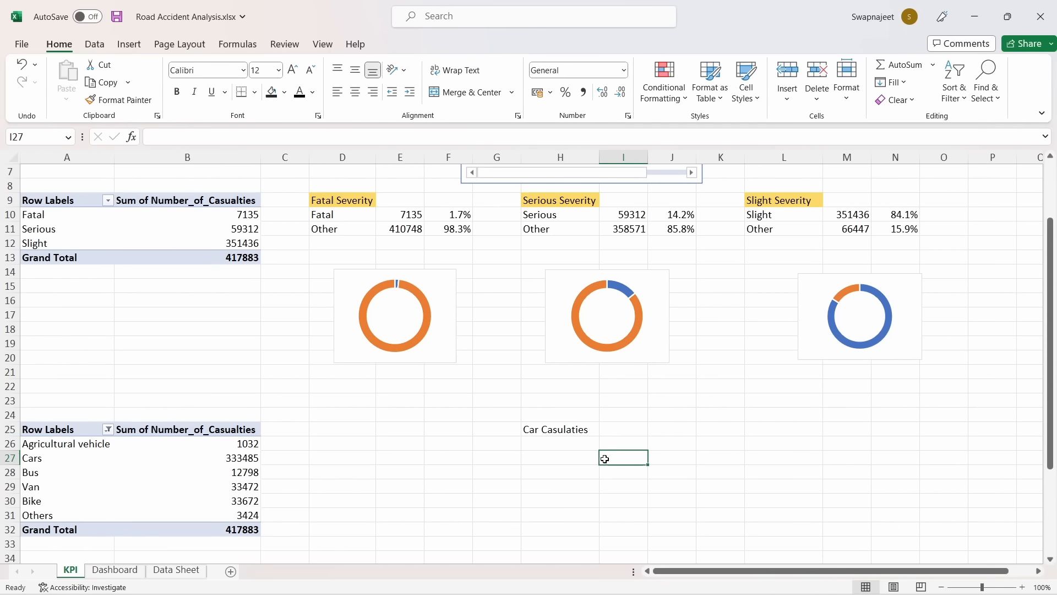
{"action": "left_click", "coordinate": [568, 432]}
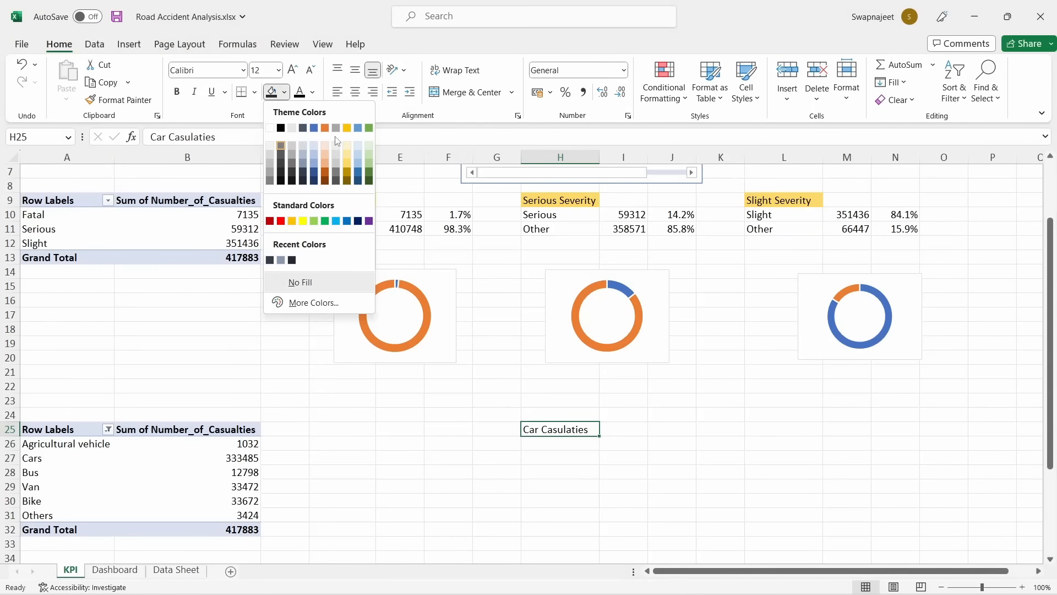
{"action": "left_click", "coordinate": [347, 128]}
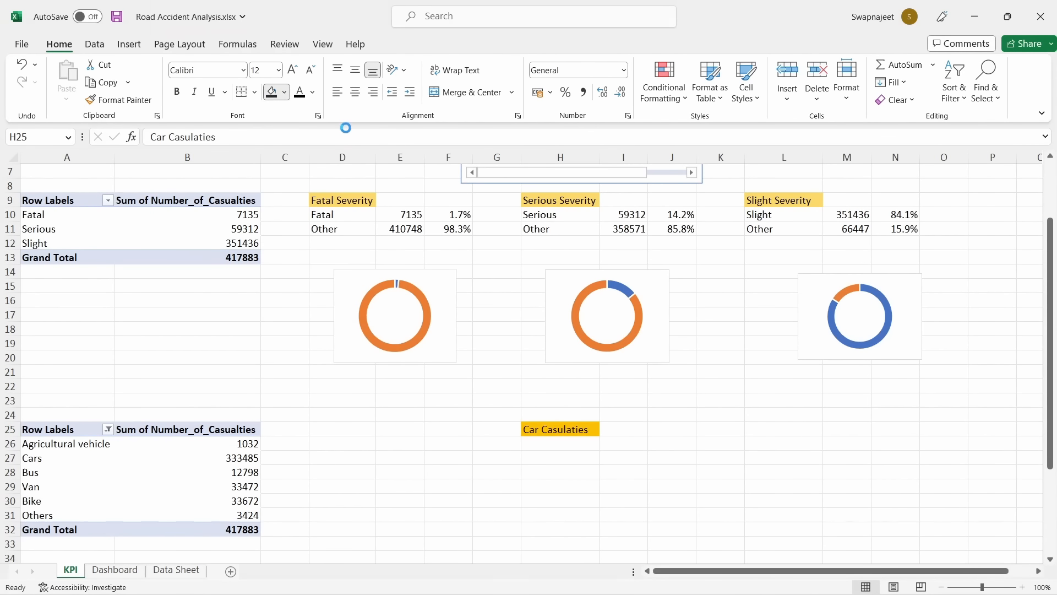
Enter the row labels Car in H26 and Others in H27 under the heading, removing the autocompleted word from H26
{"action": "left_click", "coordinate": [571, 443]}
{"action": "type", "text": "Car"}
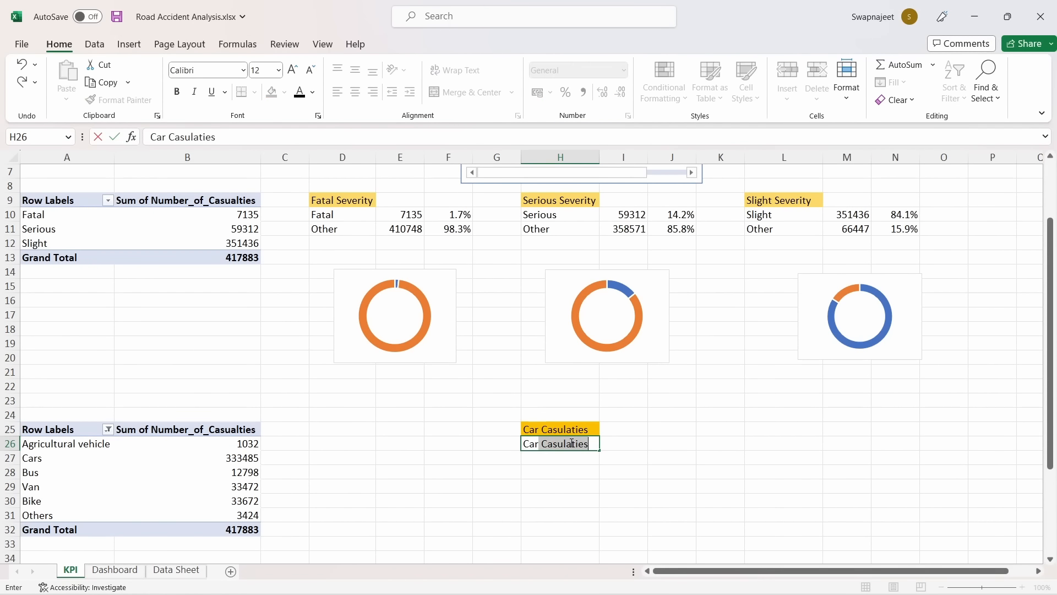
{"action": "key", "text": "Tab"}
{"action": "left_click", "coordinate": [569, 442]}
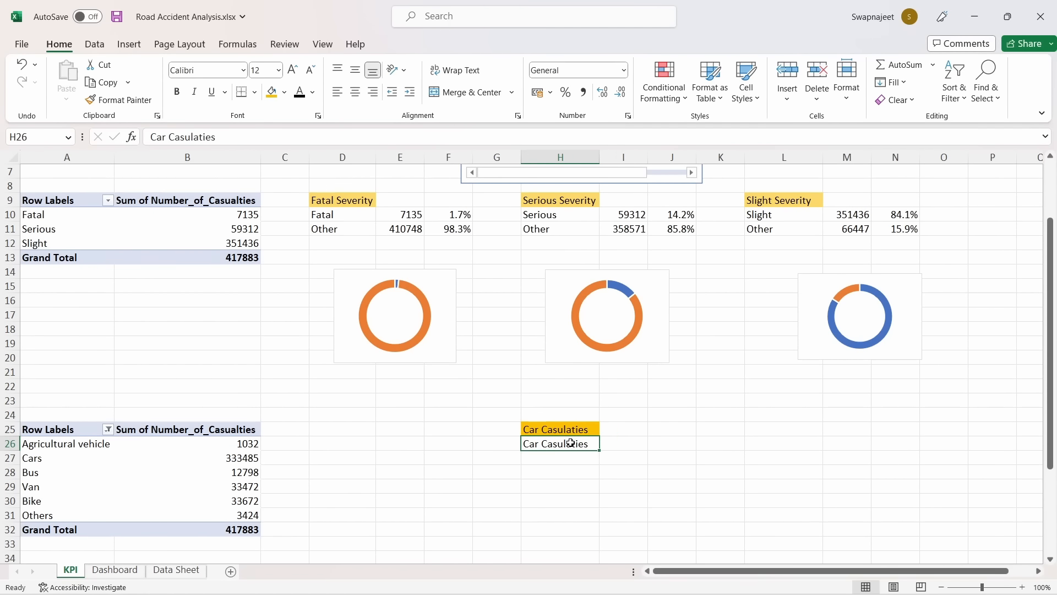
{"action": "double_click", "coordinate": [589, 444]}
{"action": "left_click_drag", "start_coordinate": [589, 444], "coordinate": [550, 447]}
{"action": "key", "text": "BackSpace"}
{"action": "key", "text": "BackSpace"}
{"action": "key", "text": "BackSpace"}
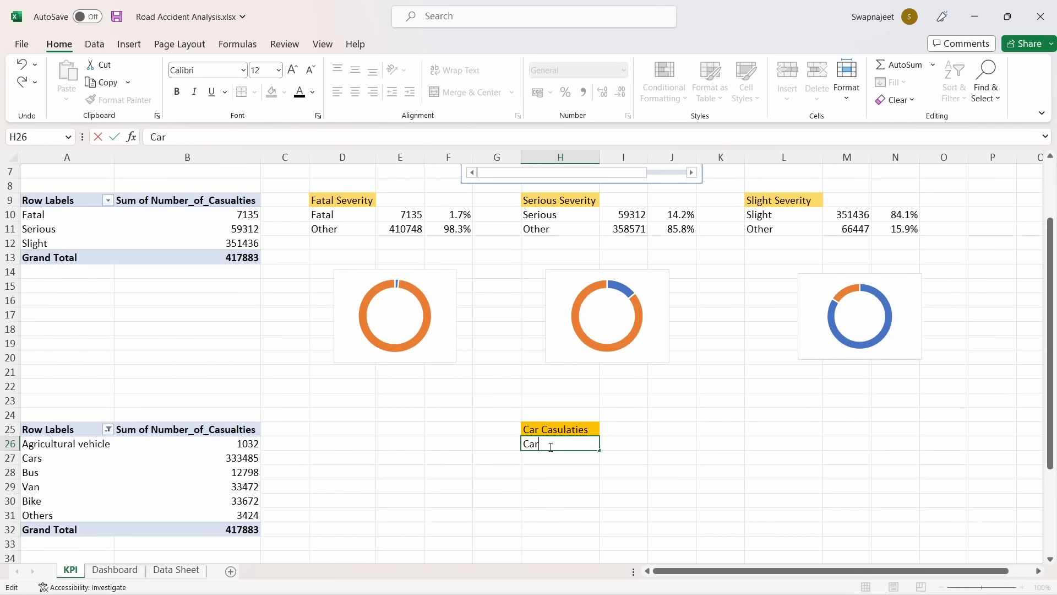
{"action": "left_click", "coordinate": [556, 464]}
{"action": "type", "text": "Ot"}
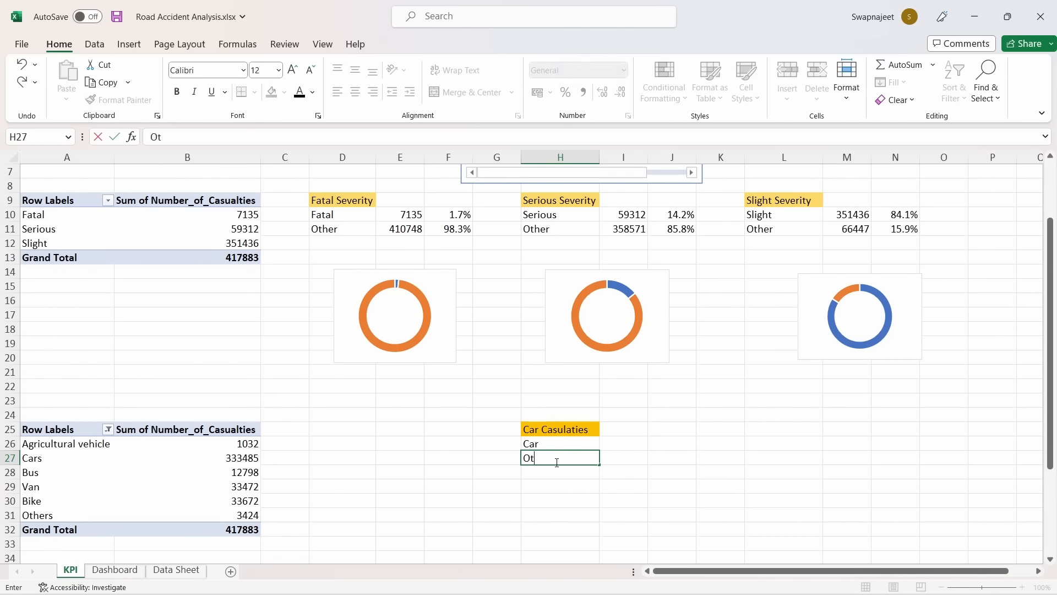
{"action": "type", "text": "hers"}
Link cell I26 to the Cars casualty value in the vehicle-type pivot table
{"action": "left_click", "coordinate": [607, 441]}
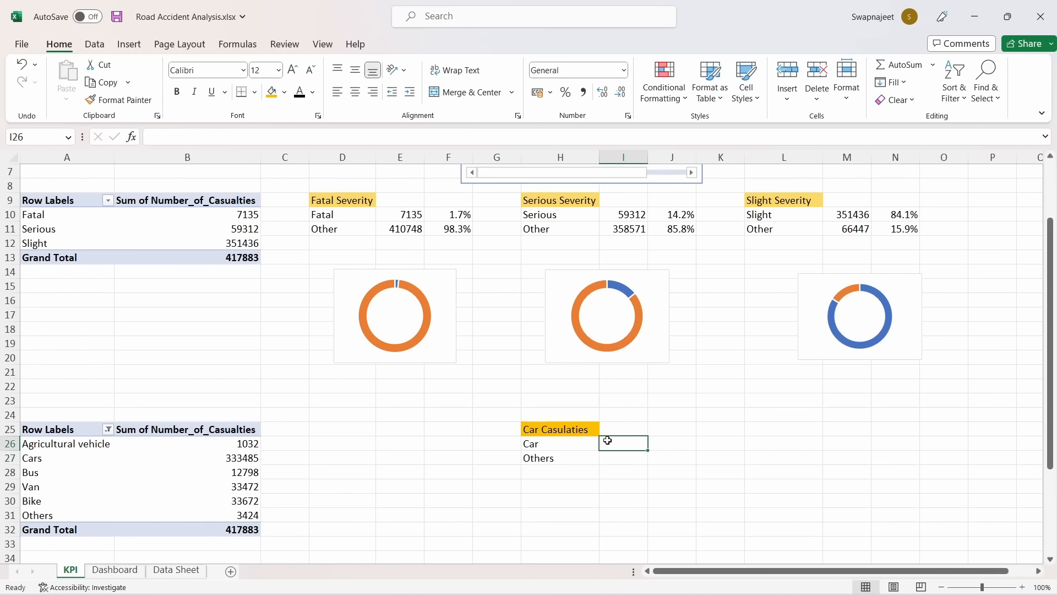
{"action": "type", "text": "="}
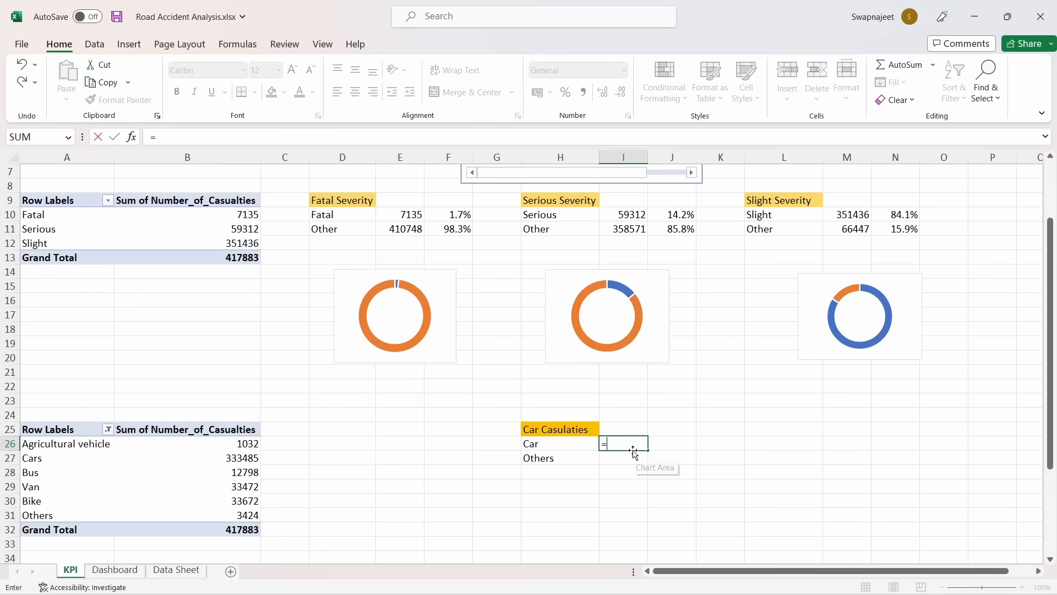
{"action": "left_click", "coordinate": [234, 458]}
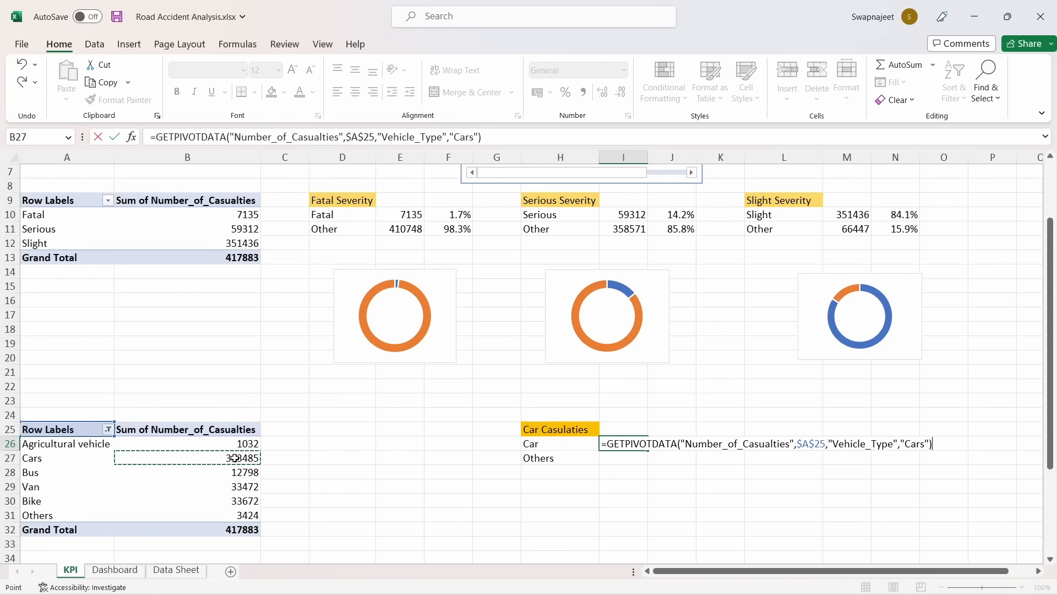
{"action": "key", "text": "Return"}
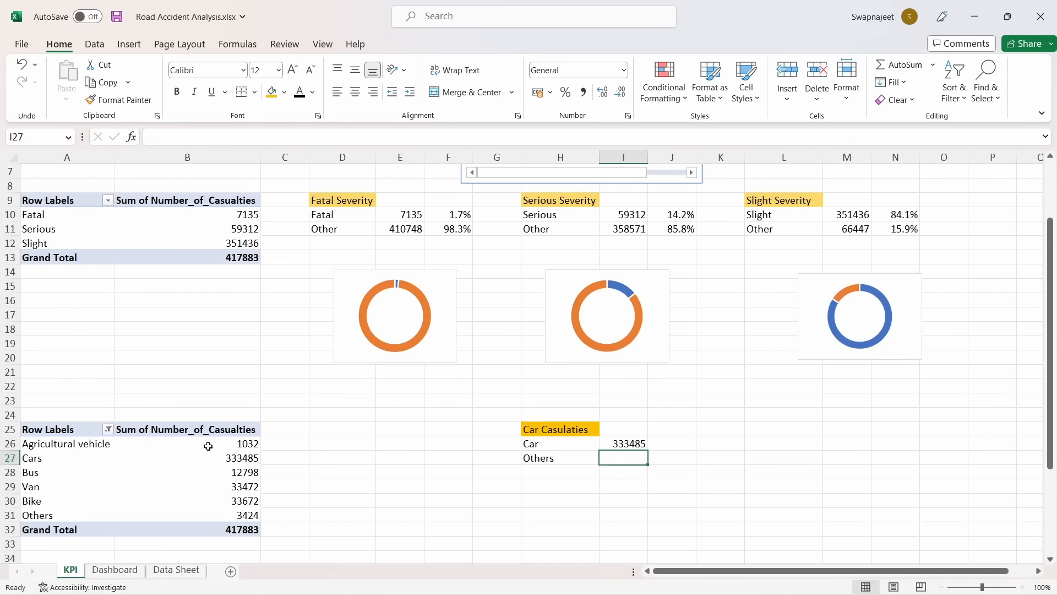
Enter a formula in I27 adding the pivot table's Agricultural vehicle, Bus, Van, Bike and Others casualty values
{"action": "left_click", "coordinate": [208, 446]}
{"action": "left_click_drag", "start_coordinate": [248, 473], "coordinate": [247, 517]}
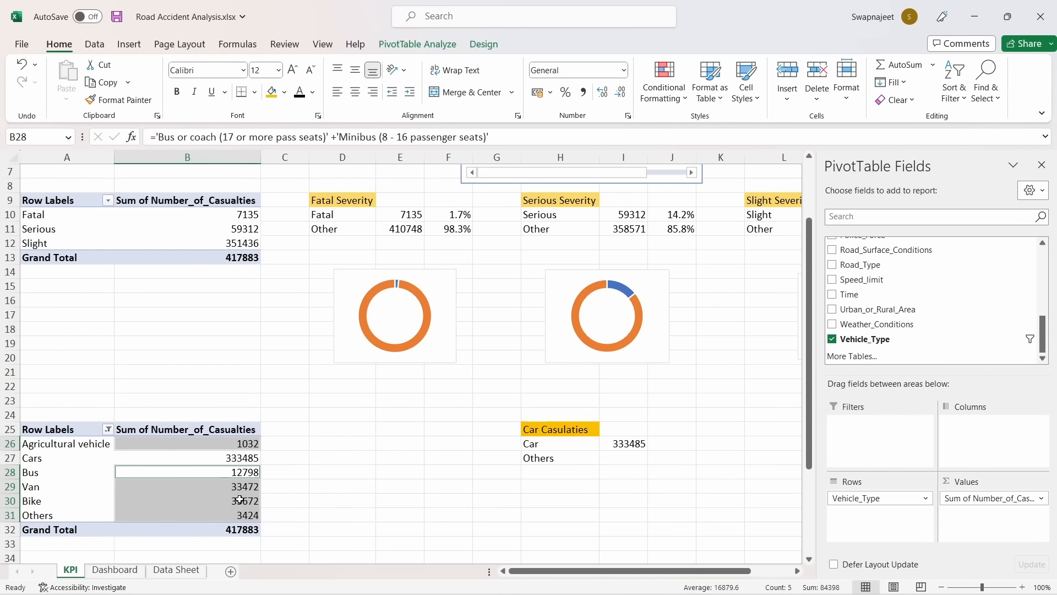
{"action": "left_click", "coordinate": [621, 461]}
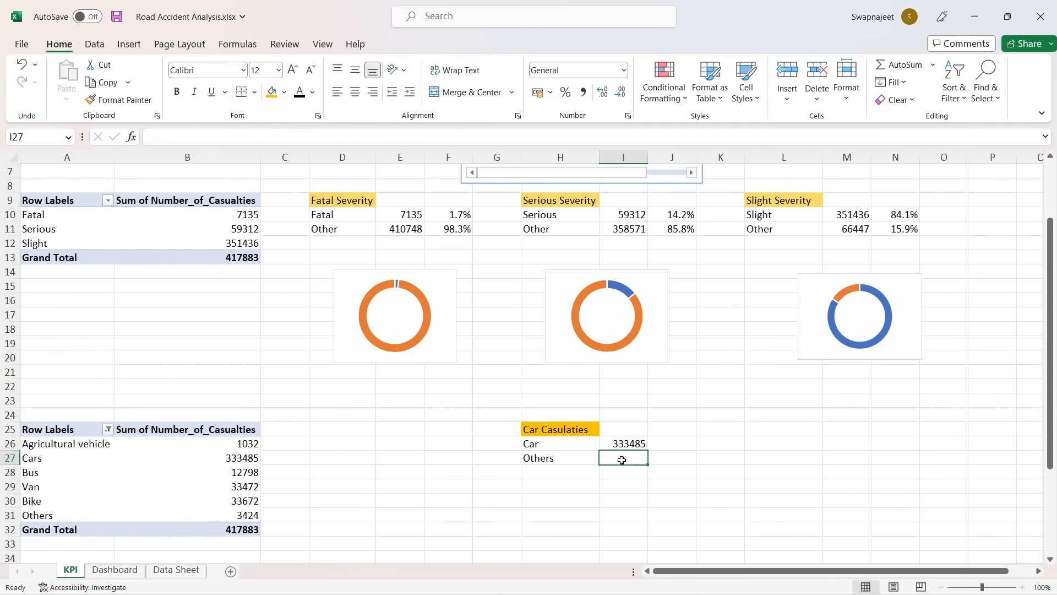
{"action": "type", "text": "="}
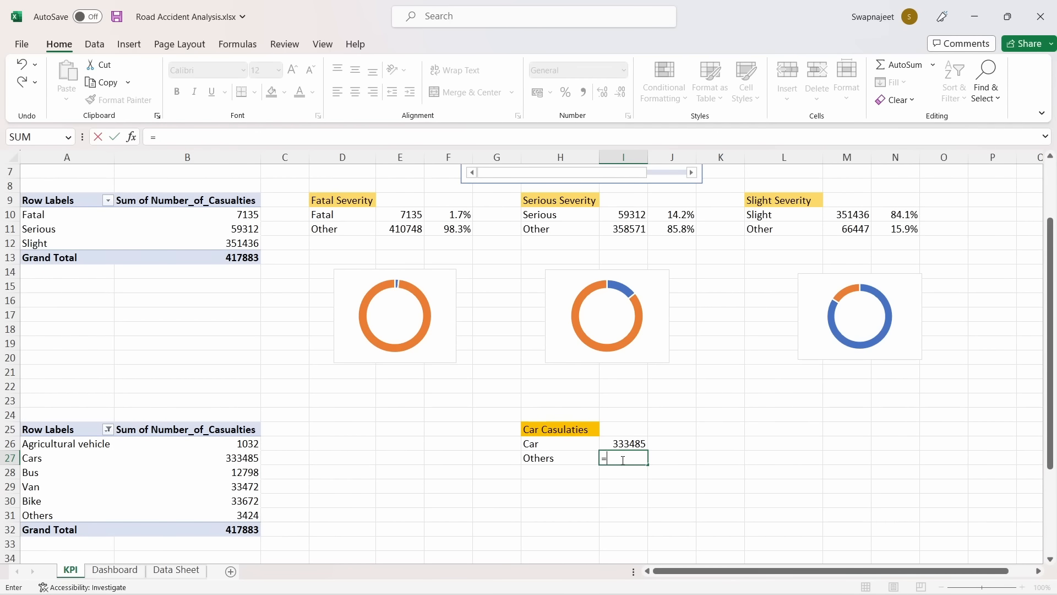
{"action": "left_click", "coordinate": [251, 444]}
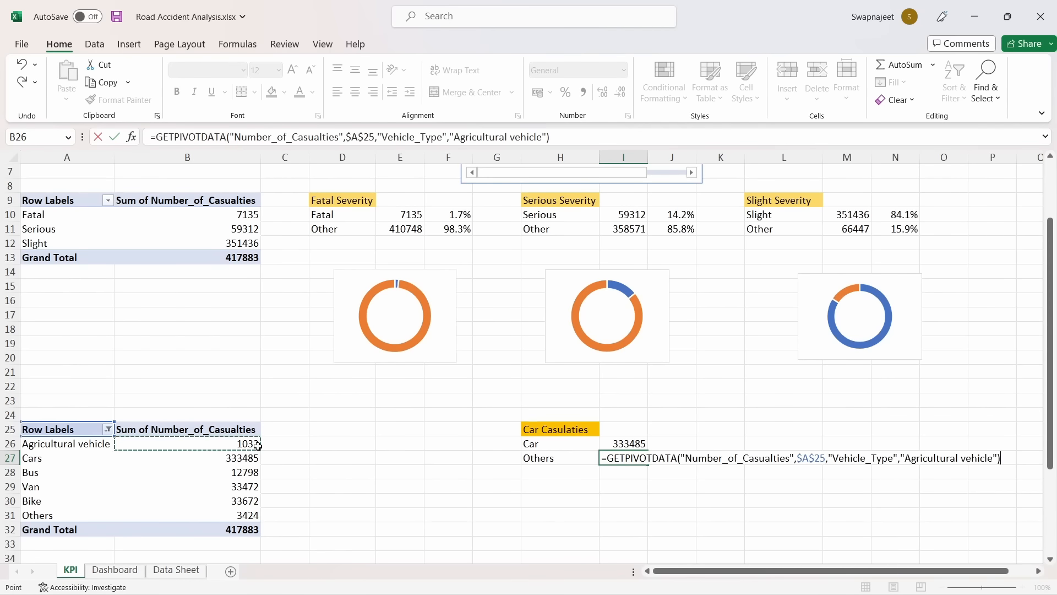
{"action": "type", "text": "+"}
{"action": "left_click", "coordinate": [249, 472]}
{"action": "type", "text": "+"}
{"action": "left_click", "coordinate": [248, 486]}
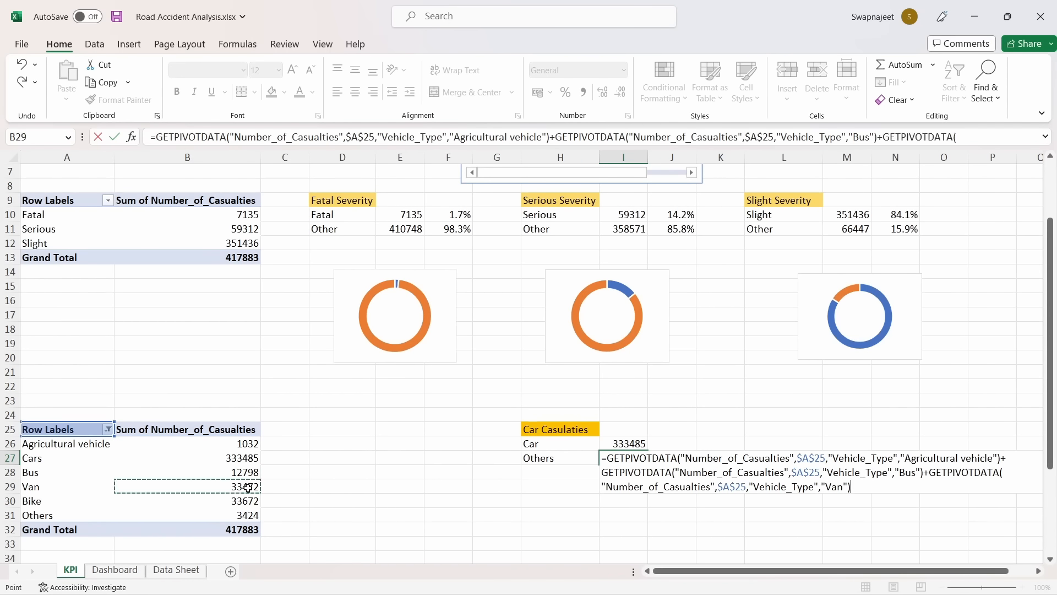
{"action": "type", "text": "+"}
{"action": "left_click", "coordinate": [248, 501]}
{"action": "type", "text": "+"}
{"action": "left_click", "coordinate": [249, 513]}
{"action": "type", "text": "+"}
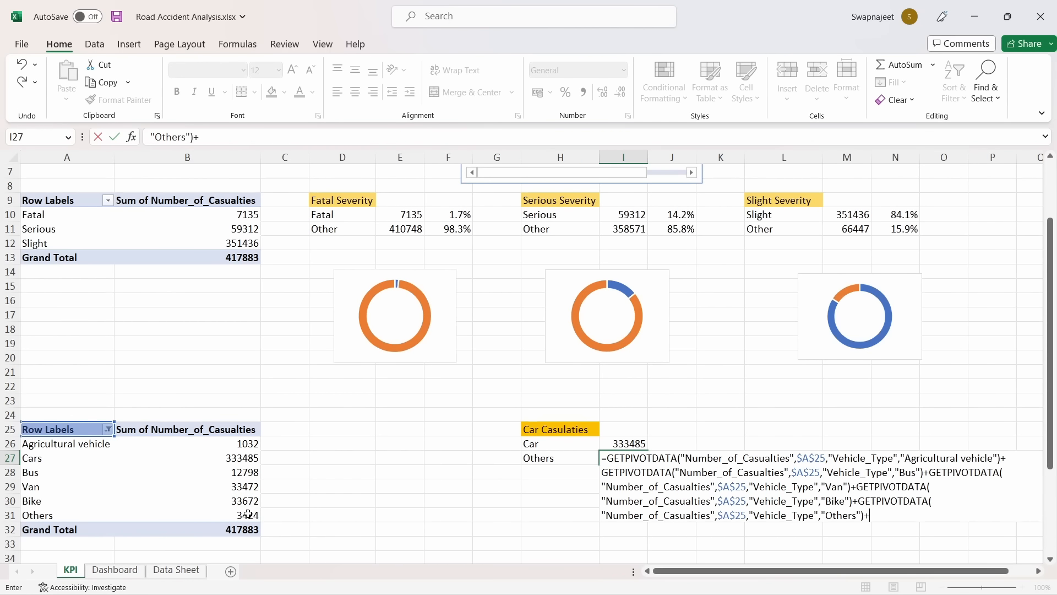
{"action": "key", "text": "Return"}
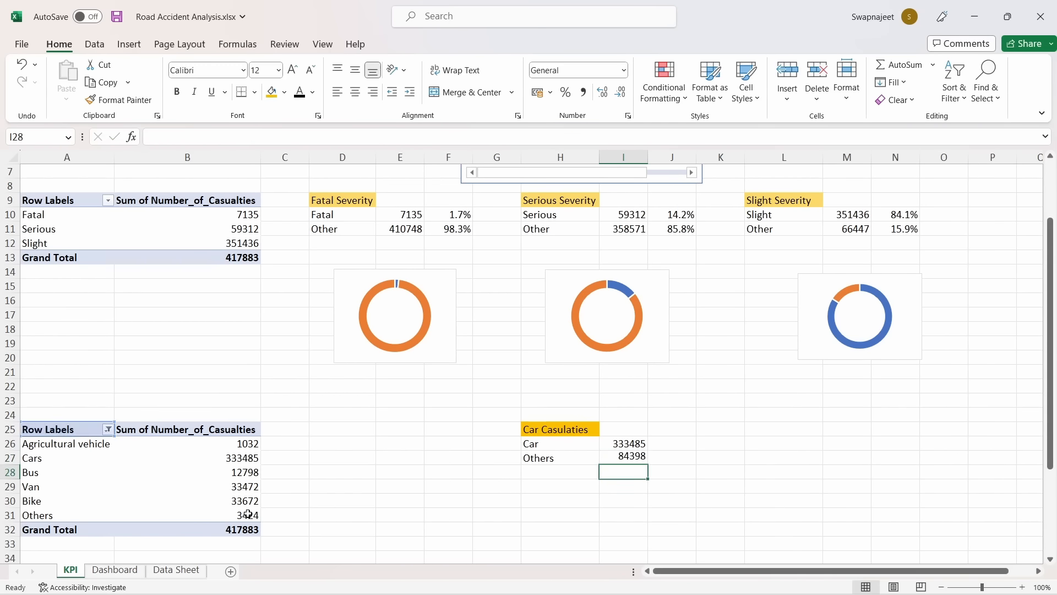
Enter the formula =I26/($I$26+$I$27) in J26 to calculate the Car share of casualties
{"action": "left_click", "coordinate": [676, 445]}
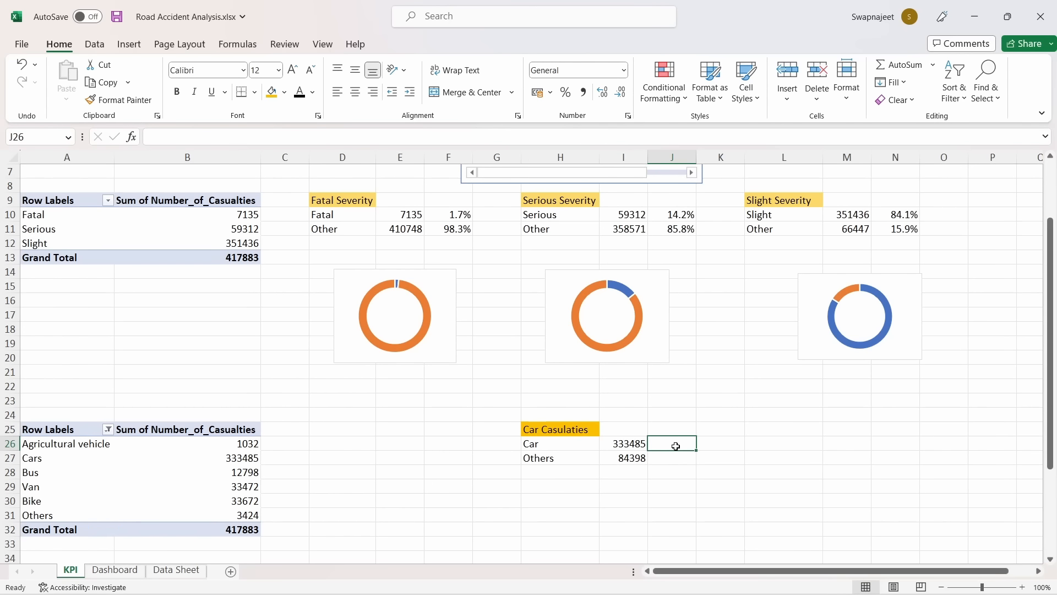
{"action": "type", "text": "="}
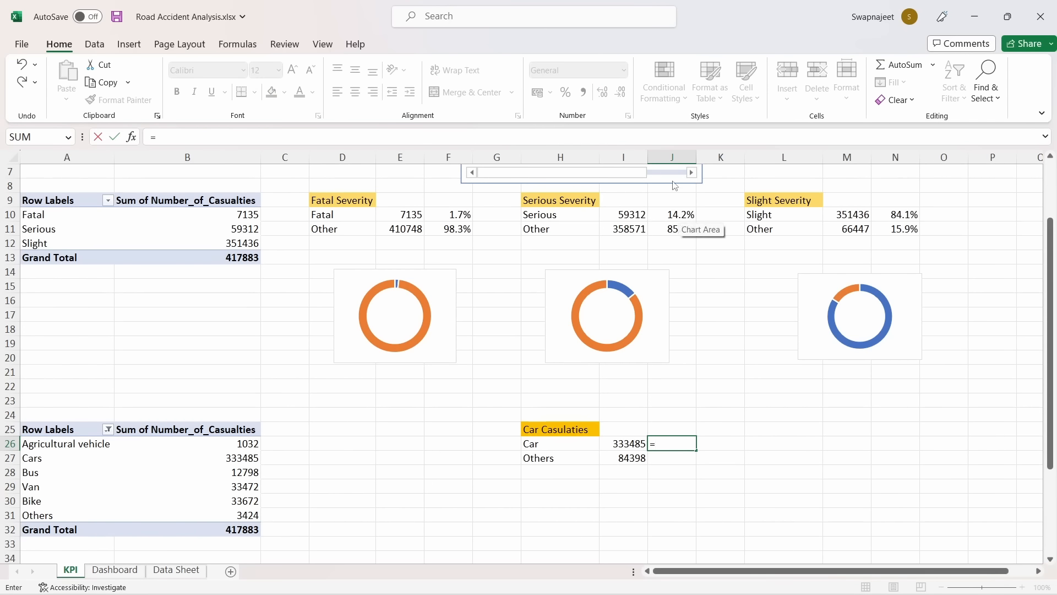
{"action": "left_click", "coordinate": [627, 442]}
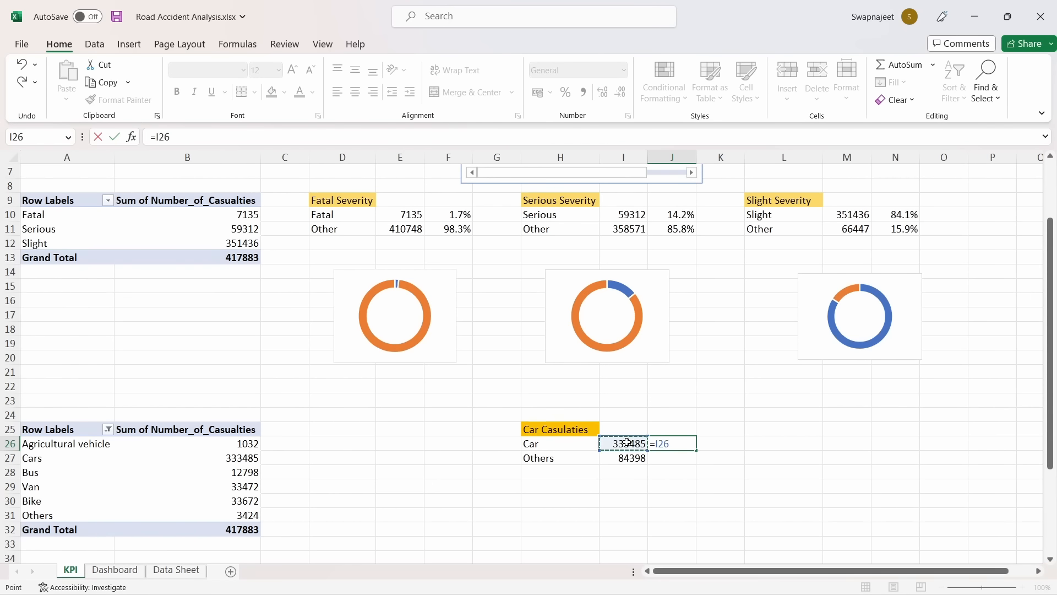
{"action": "type", "text": "/("}
{"action": "left_click", "coordinate": [617, 444]}
{"action": "type", "text": "+"}
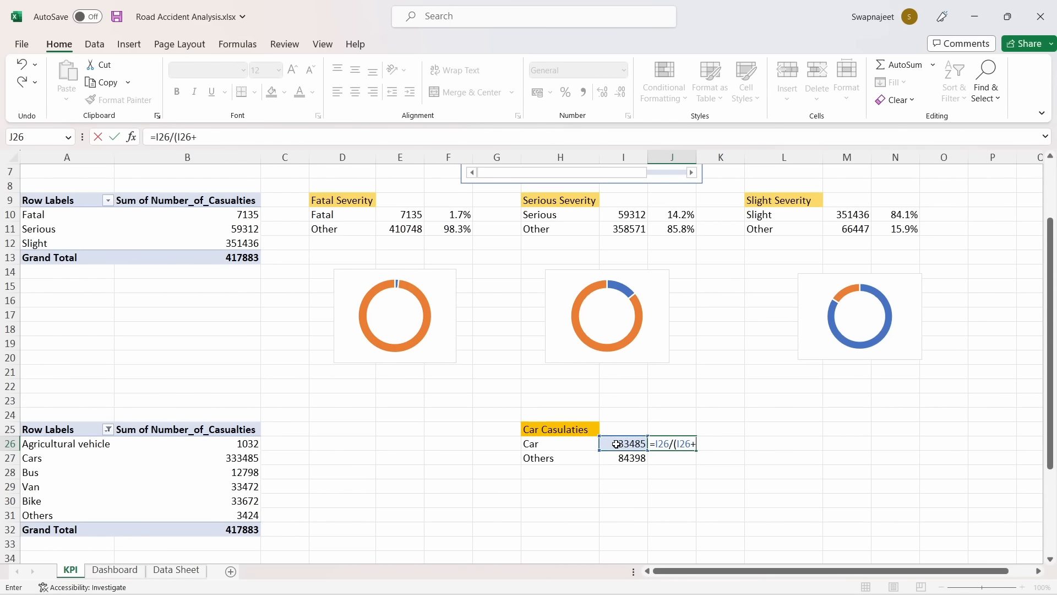
{"action": "left_click", "coordinate": [625, 458]}
{"action": "type", "text": ")"}
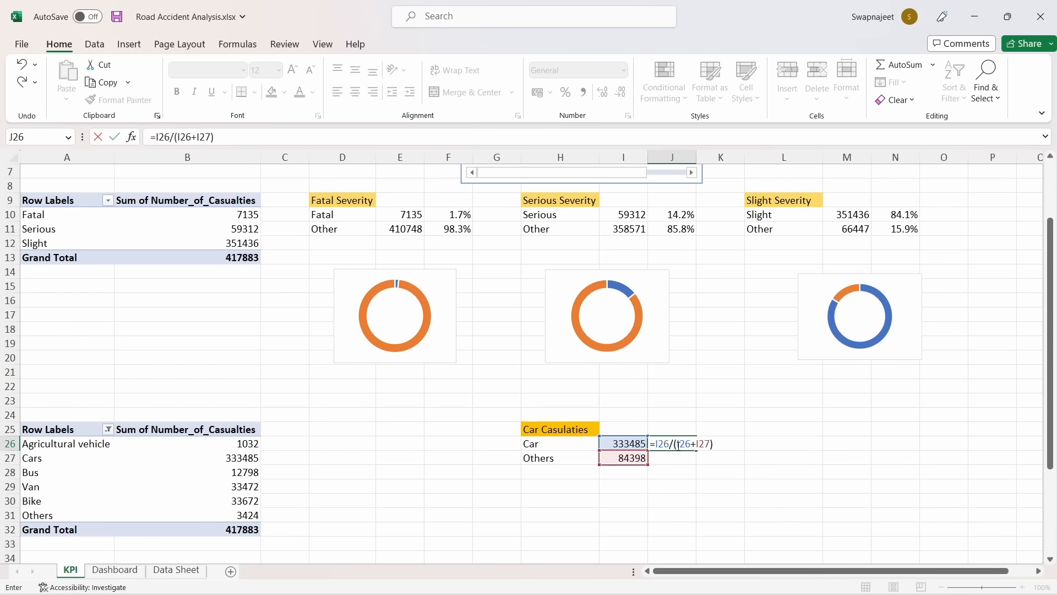
{"action": "left_click_drag", "start_coordinate": [678, 445], "coordinate": [709, 445]}
{"action": "key", "text": "F4"}
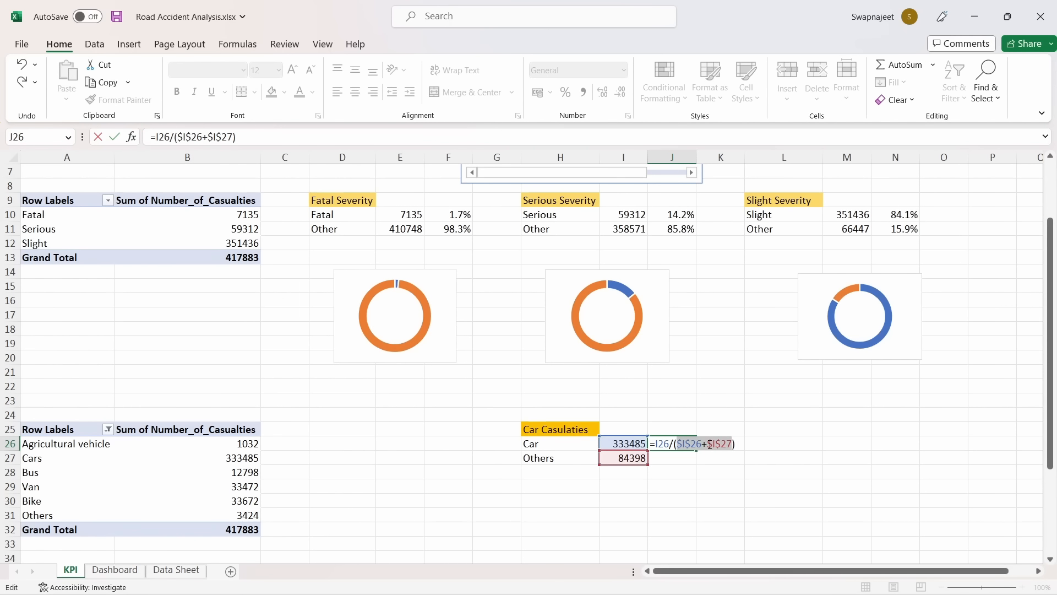
{"action": "key", "text": "ctrl+Return"}
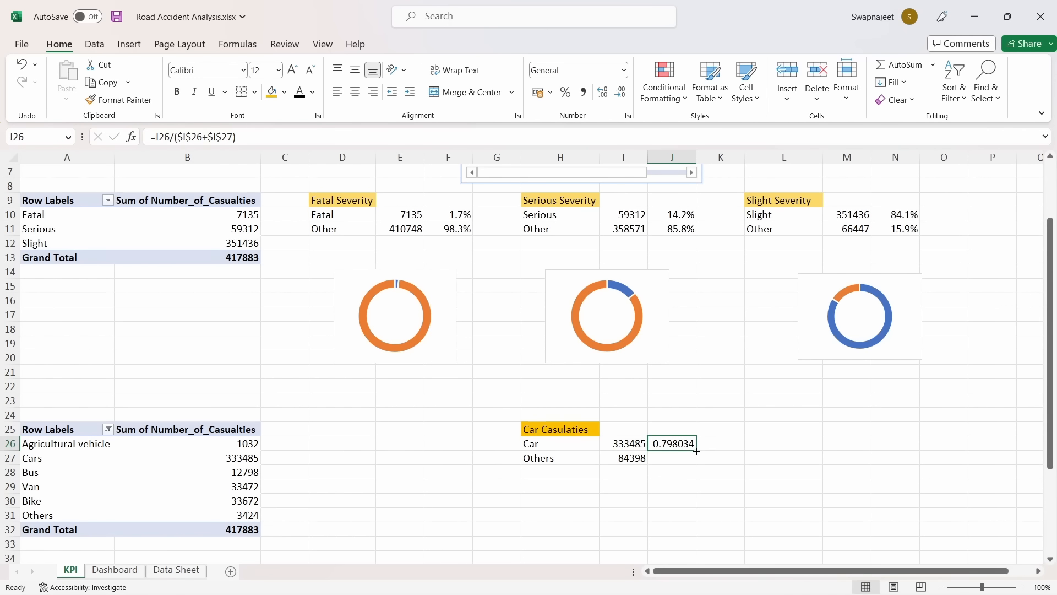
Fill the share formula down to J27 and format both shares as percentages with one decimal place
{"action": "left_click_drag", "start_coordinate": [697, 452], "coordinate": [697, 466]}
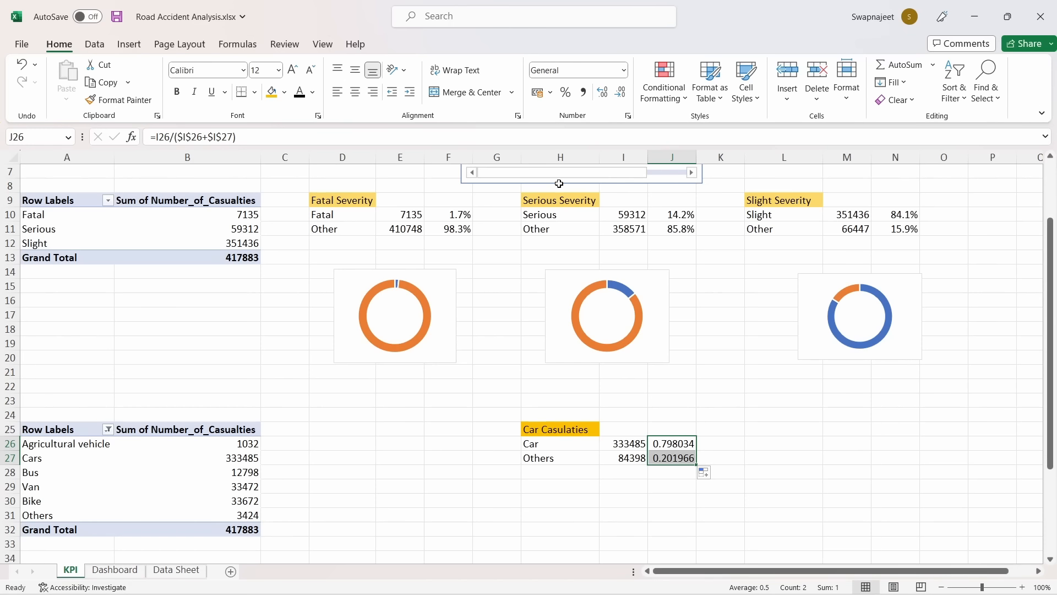
{"action": "left_click", "coordinate": [565, 94]}
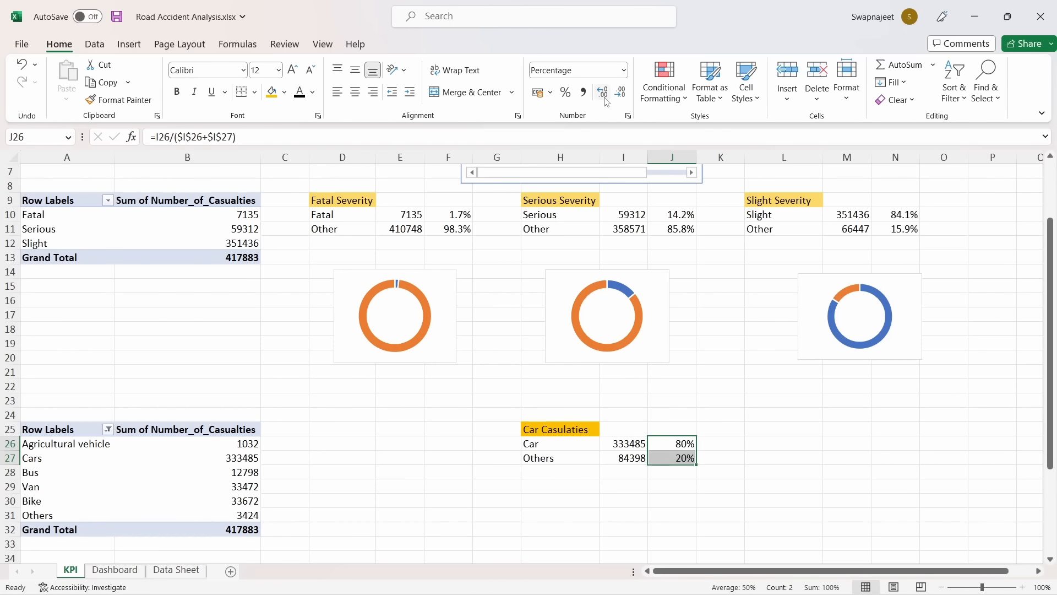
{"action": "left_click", "coordinate": [603, 93]}
Insert a doughnut chart from the Car and Others shares in J26:J27
{"action": "left_click_drag", "start_coordinate": [680, 444], "coordinate": [687, 458]}
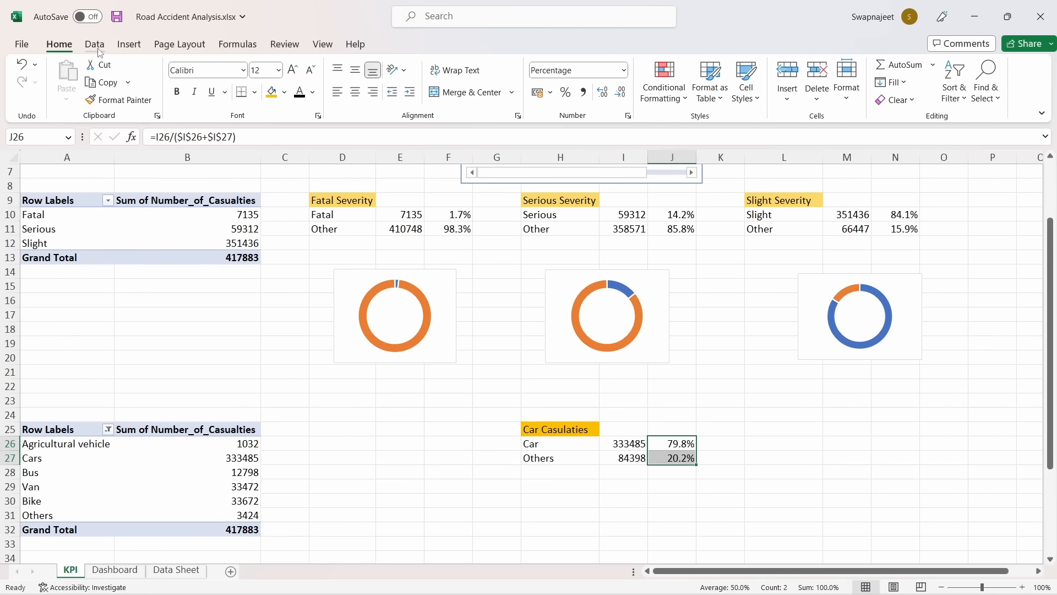
{"action": "left_click", "coordinate": [122, 49]}
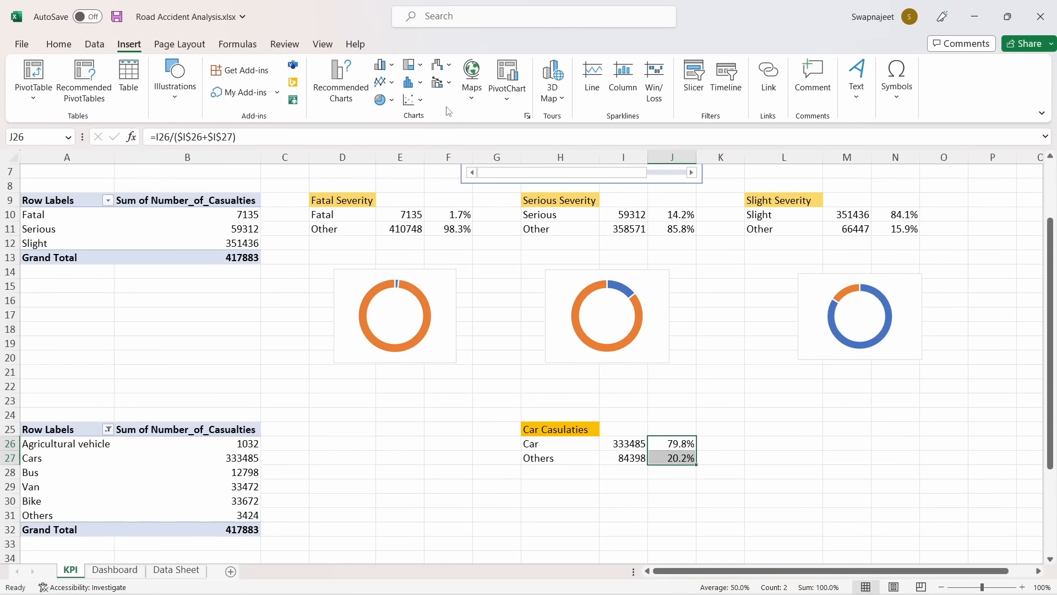
{"action": "left_click", "coordinate": [386, 100]}
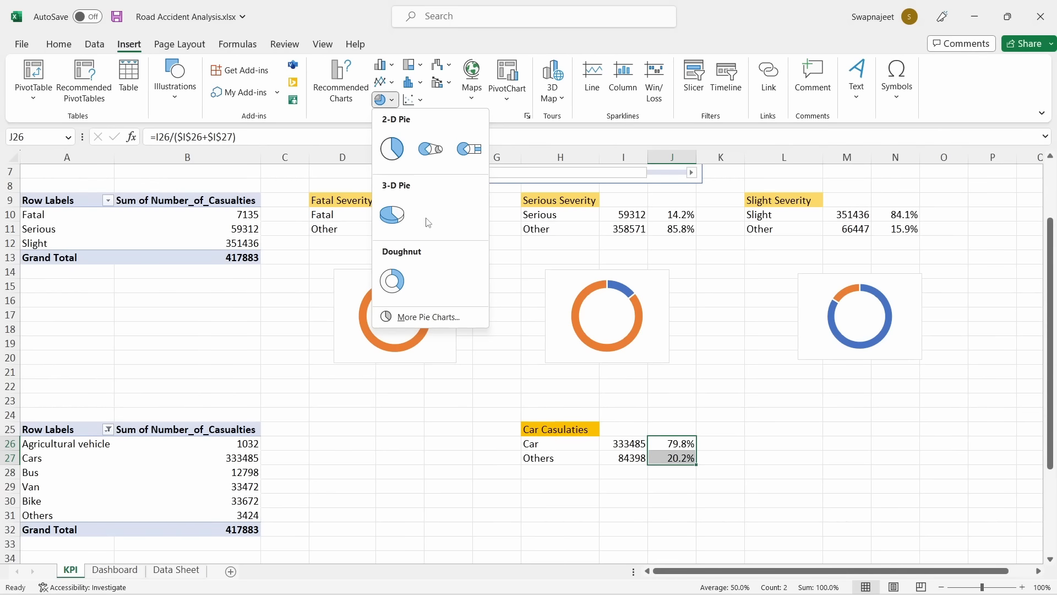
{"action": "left_click", "coordinate": [394, 279]}
Delete the new doughnut chart's title and legend, and shrink it to sit beside the Car Casulaties summary in columns L and M
{"action": "left_click", "coordinate": [510, 281]}
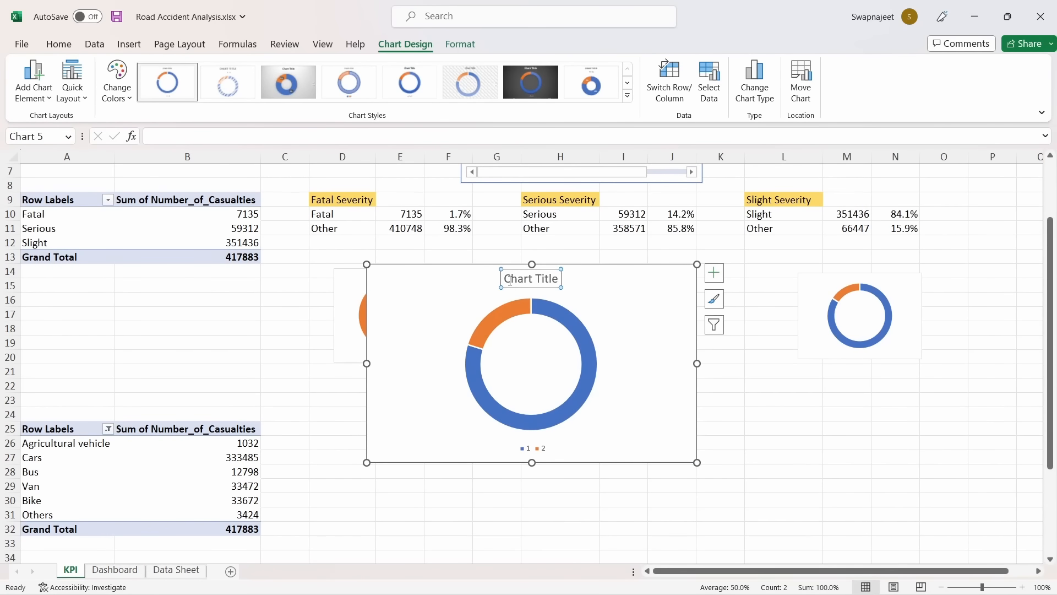
{"action": "key", "text": "Delete"}
{"action": "left_click", "coordinate": [527, 448]}
{"action": "key", "text": "Delete"}
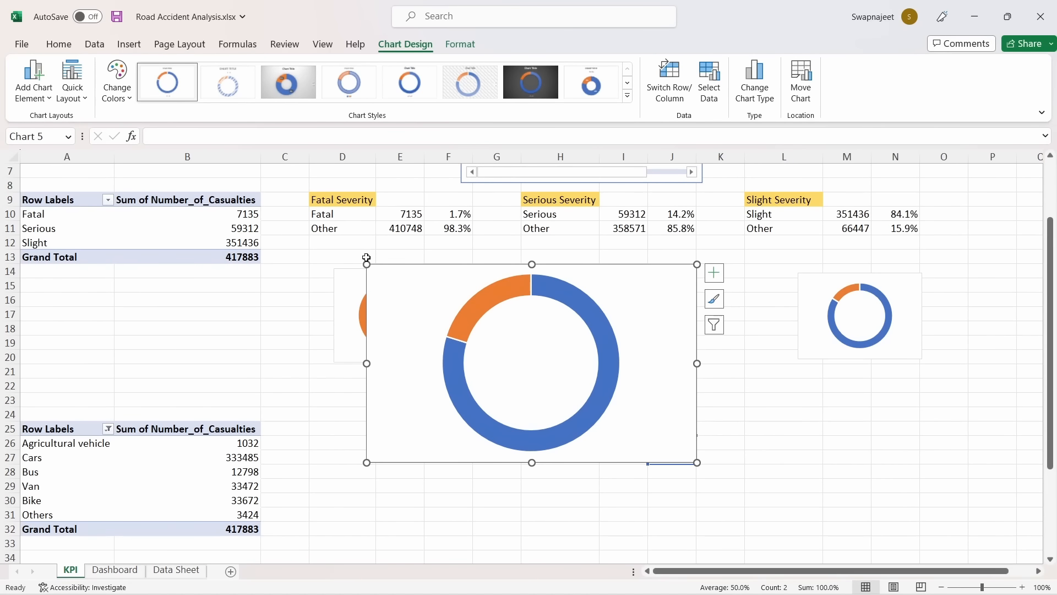
{"action": "left_click_drag", "start_coordinate": [366, 262], "coordinate": [791, 437]}
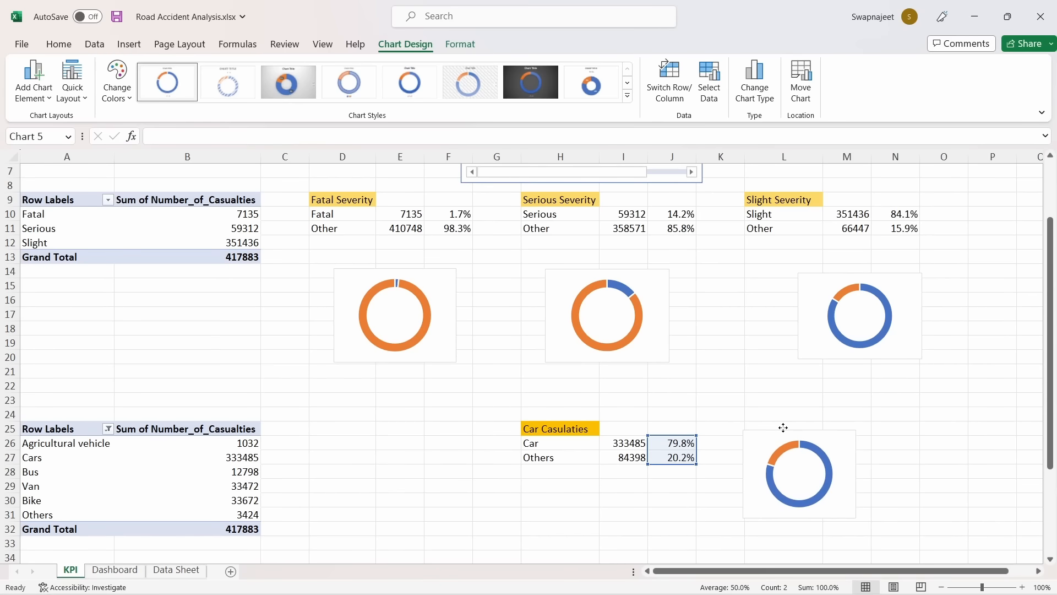
{"action": "left_click", "coordinate": [716, 396]}
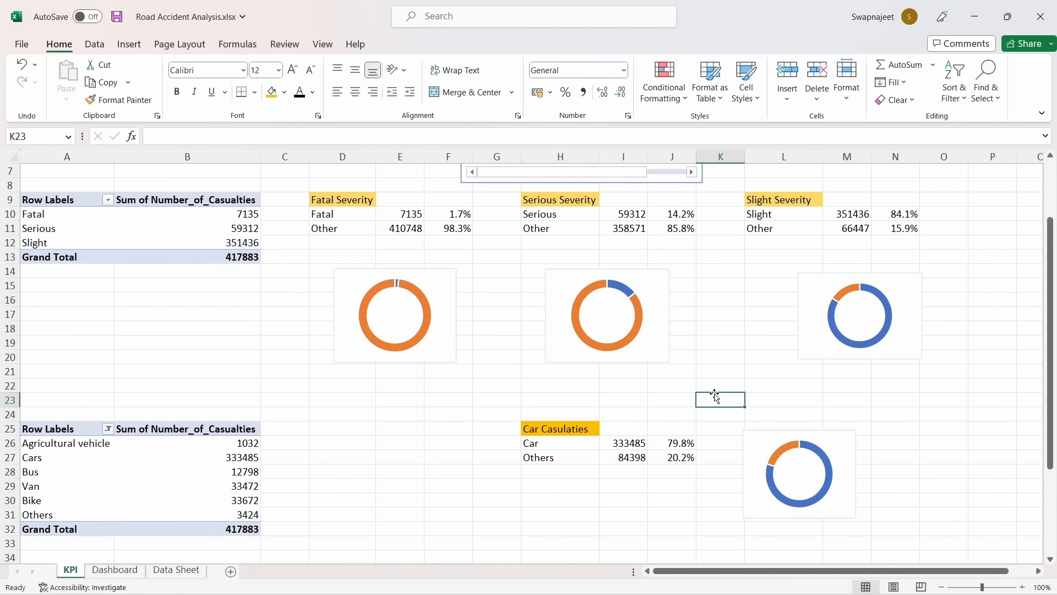
On the Dashboard sheet, duplicate the Slight Casualties label and number text boxes into the empty fourth card and widen the copied label box
{"action": "left_click", "coordinate": [114, 570]}
{"action": "scroll", "coordinate": [848, 352], "scroll_direction": "up", "scroll_amount": 1}
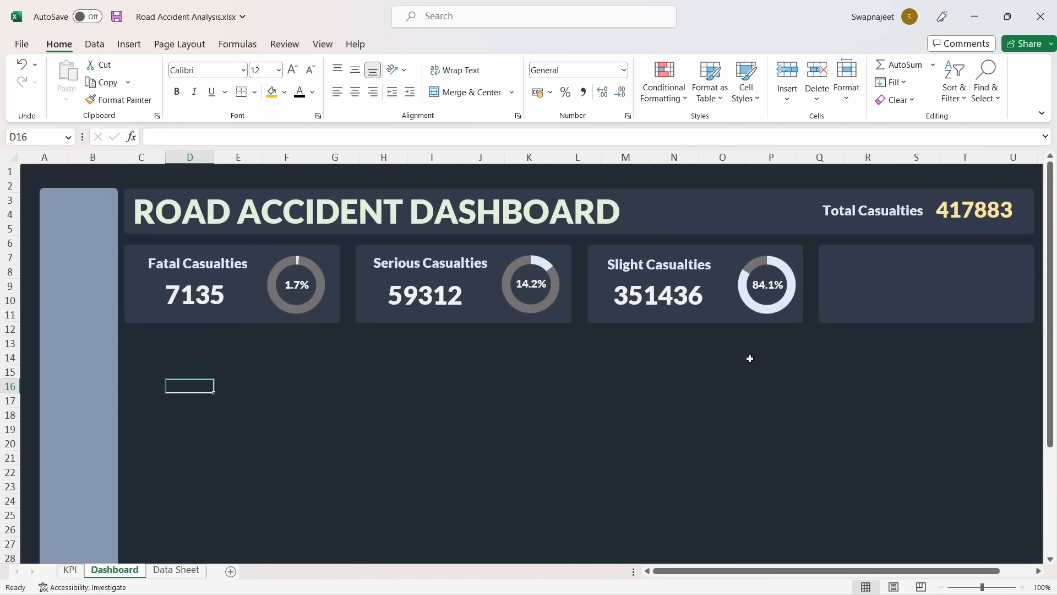
{"action": "left_click", "coordinate": [642, 270]}
{"action": "left_click", "coordinate": [648, 296], "text": "shift"}
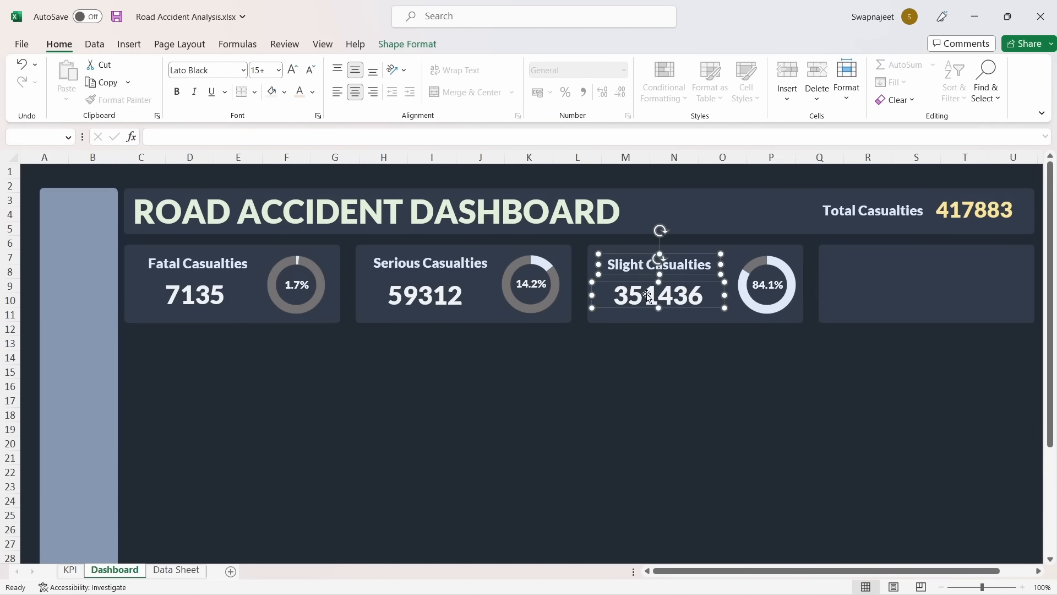
{"action": "left_click_drag", "start_coordinate": [648, 295], "coordinate": [889, 296]}
{"action": "left_click", "coordinate": [904, 264]}
{"action": "left_click_drag", "start_coordinate": [945, 264], "coordinate": [967, 263]}
Change the copied label in the fourth card to "Casualties by Car"
{"action": "triple_click", "coordinate": [873, 264]}
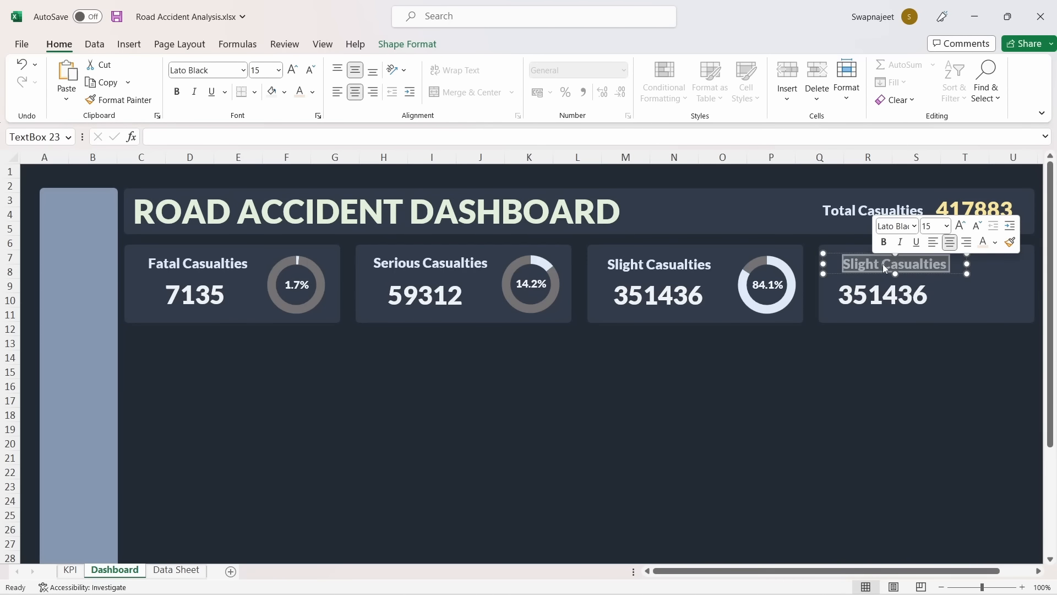
{"action": "left_click", "coordinate": [884, 264]}
{"action": "key", "text": "BackSpace"}
{"action": "key", "text": "BackSpace"}
{"action": "key", "text": "BackSpace"}
{"action": "key", "text": "BackSpace"}
{"action": "key", "text": "BackSpace"}
{"action": "key", "text": "BackSpace"}
{"action": "key", "text": "BackSpace"}
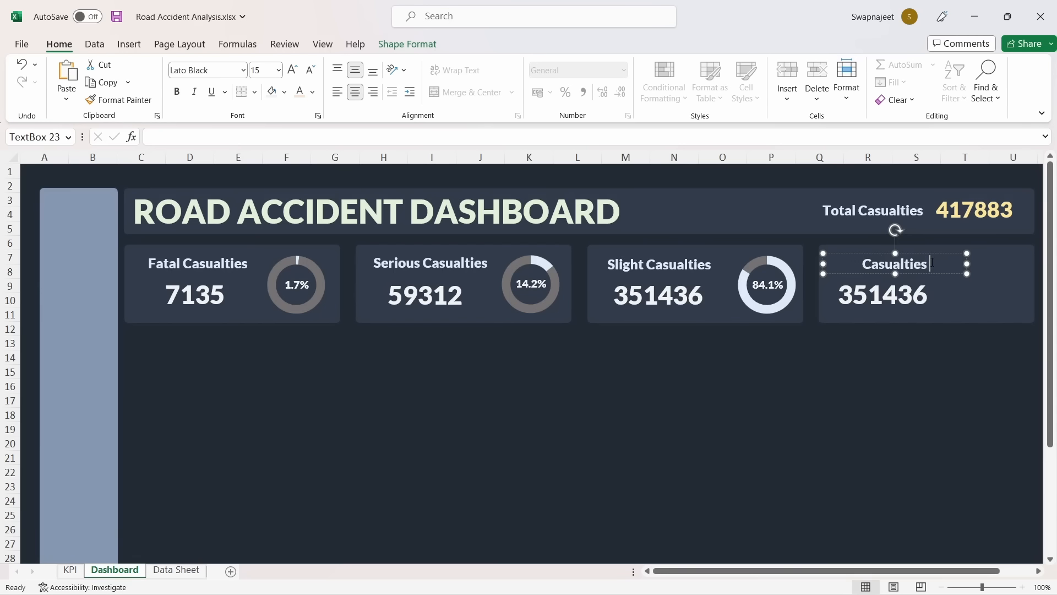
{"action": "type", "text": "by CAr"}
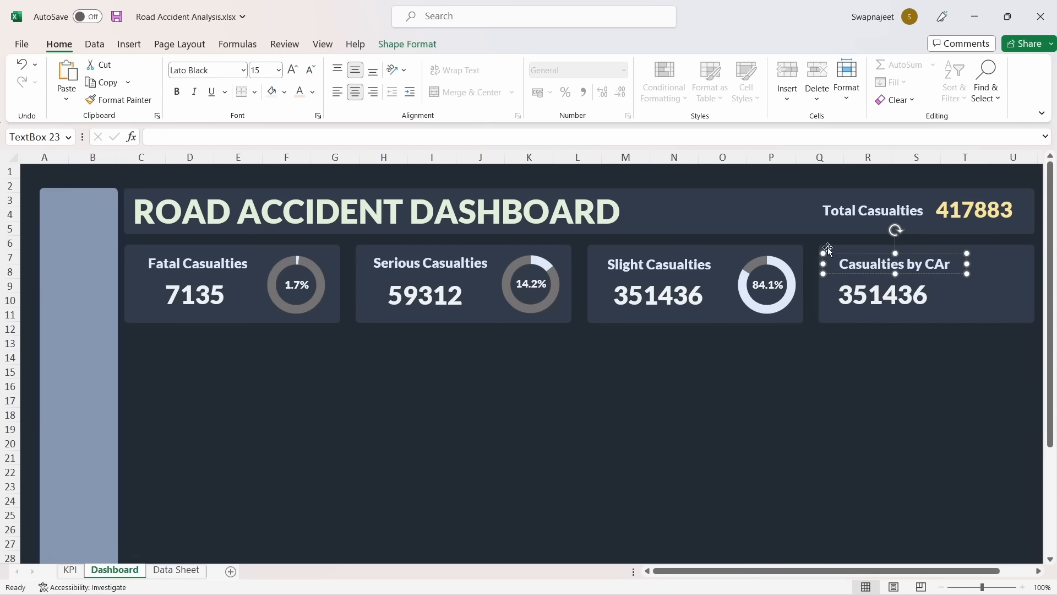
{"action": "key", "text": "BackSpace"}
{"action": "key", "text": "BackSpace"}
{"action": "type", "text": "ar"}
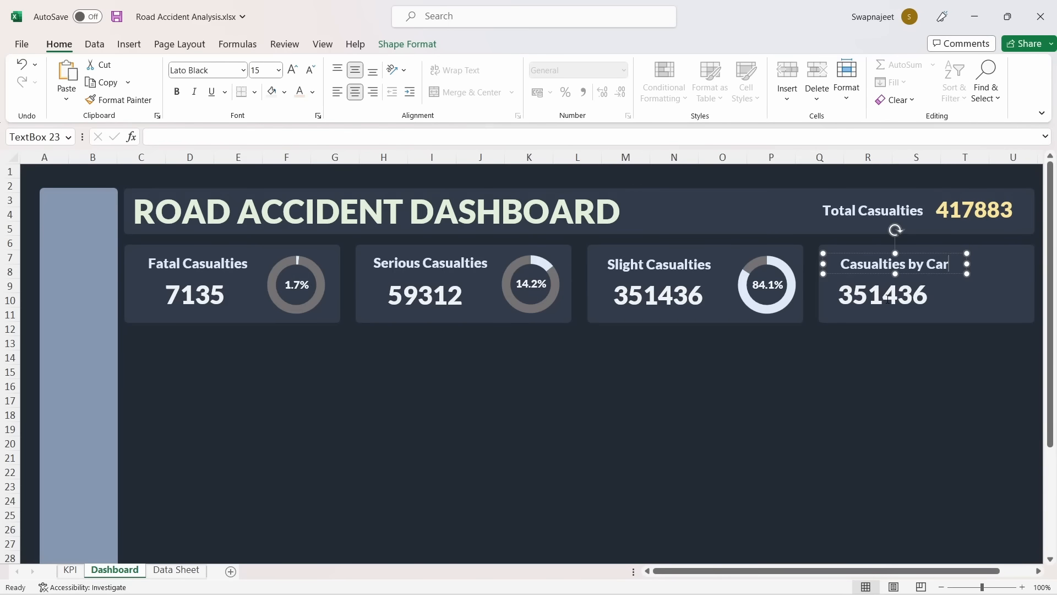
{"action": "left_click", "coordinate": [875, 371]}
Align the Casualties by Car label and the number text box beneath it within the fourth card
{"action": "left_click", "coordinate": [883, 301]}
{"action": "left_click", "coordinate": [865, 265]}
{"action": "left_click_drag", "start_coordinate": [876, 254], "coordinate": [867, 253]}
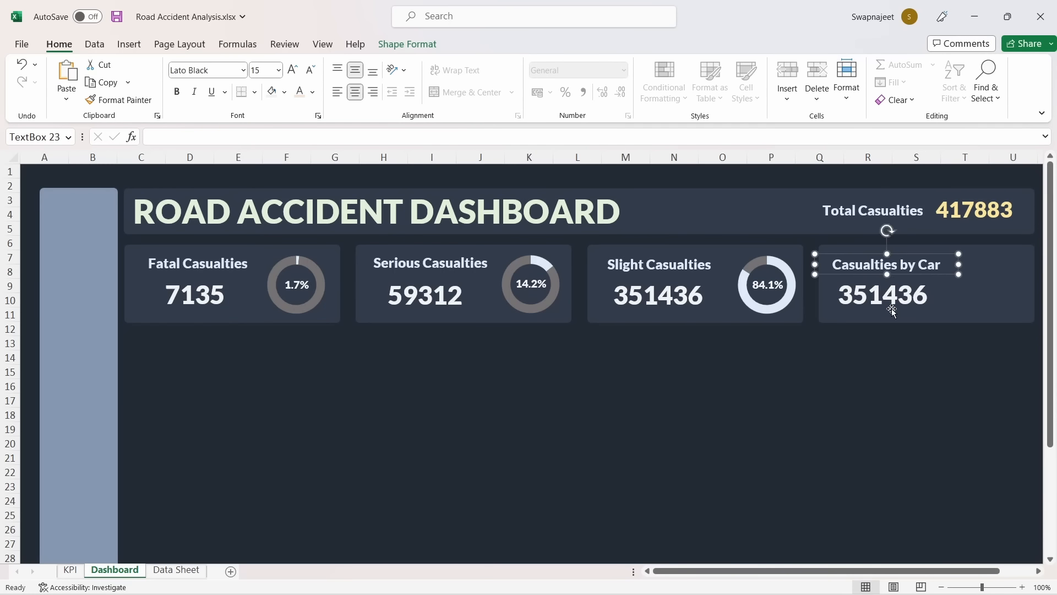
{"action": "left_click_drag", "start_coordinate": [892, 311], "coordinate": [893, 297]}
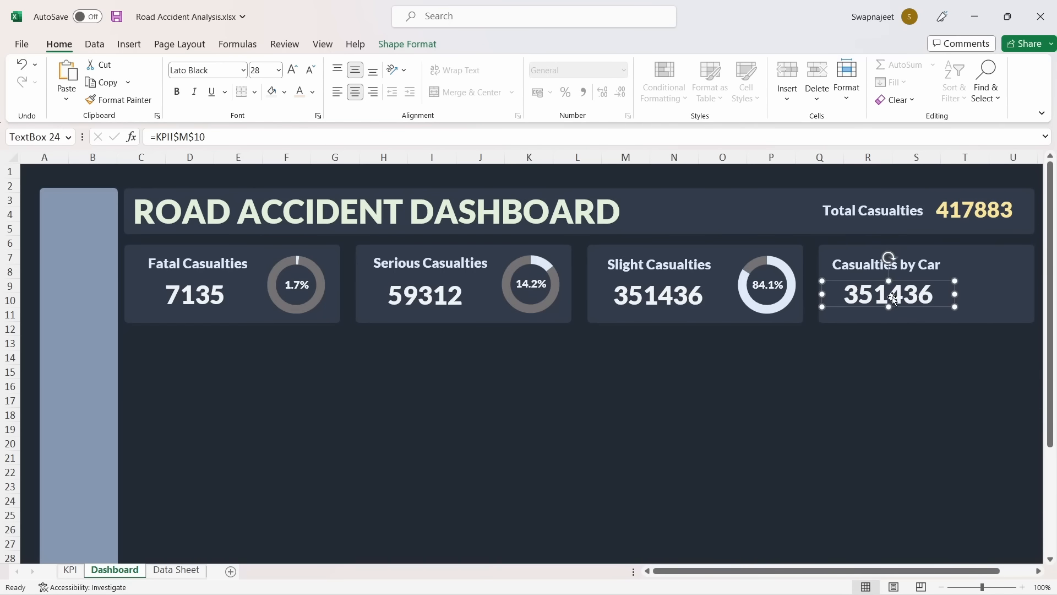
{"action": "left_click", "coordinate": [895, 370]}
Link the number text box in the Casualties by Car card to cell I26 on the KPI sheet
{"action": "left_click", "coordinate": [893, 297]}
{"action": "left_click_drag", "start_coordinate": [205, 136], "coordinate": [162, 140]}
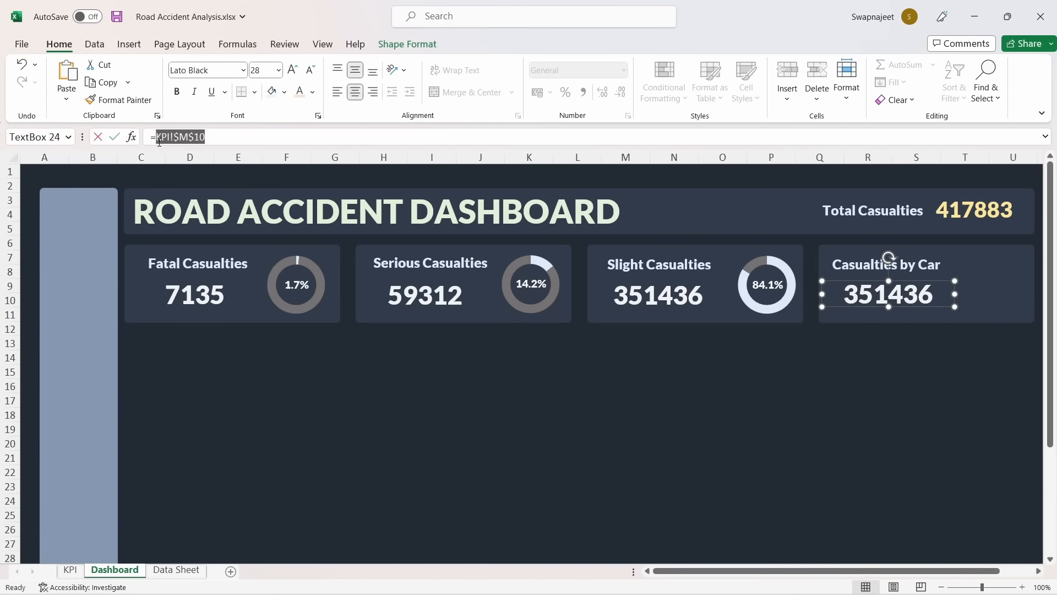
{"action": "key", "text": "BackSpace"}
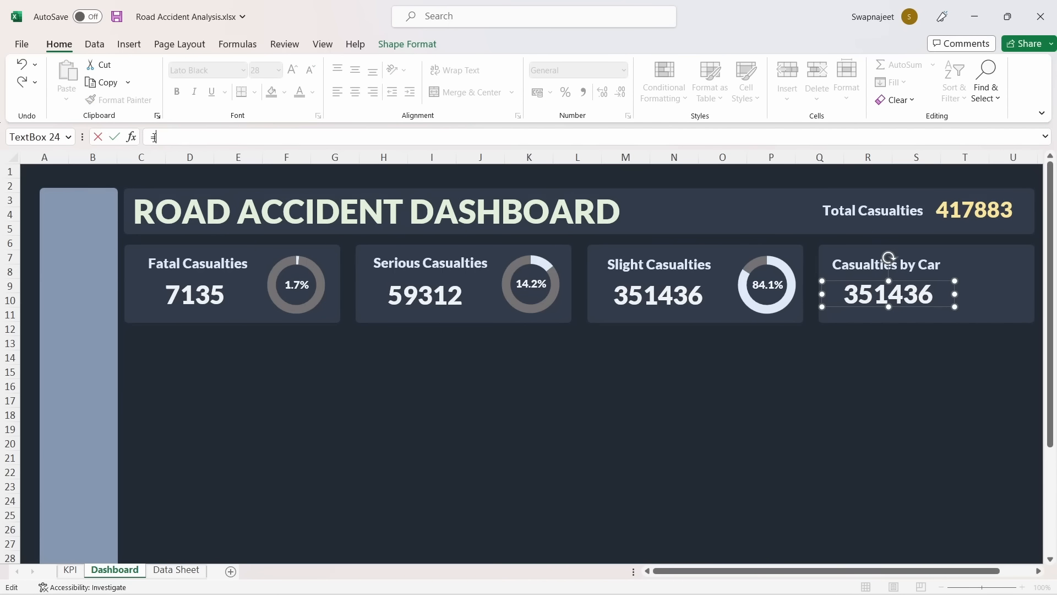
{"action": "left_click", "coordinate": [75, 571]}
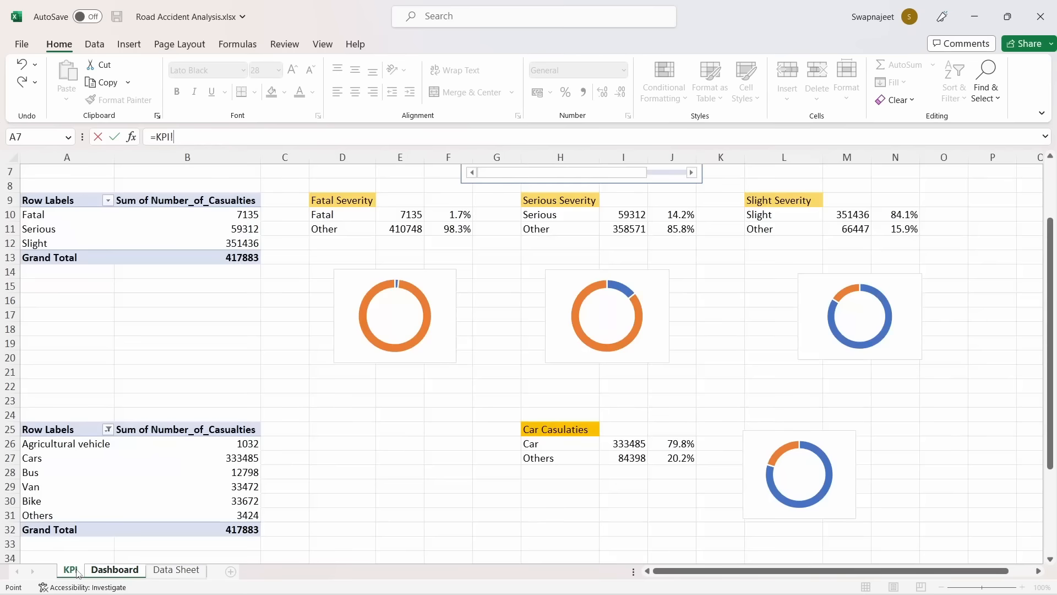
{"action": "left_click", "coordinate": [626, 445]}
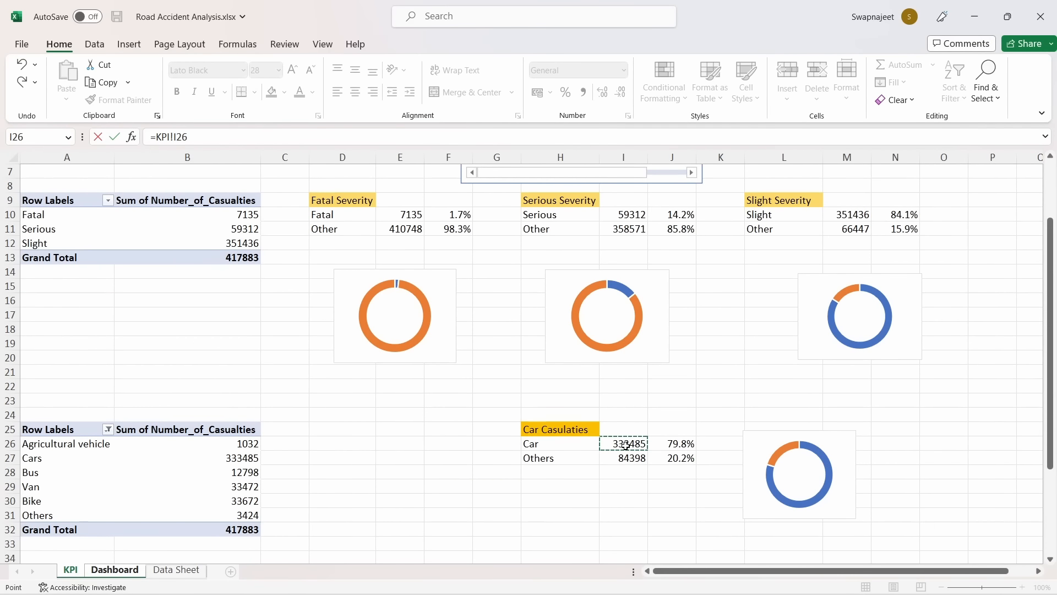
{"action": "key", "text": "Return"}
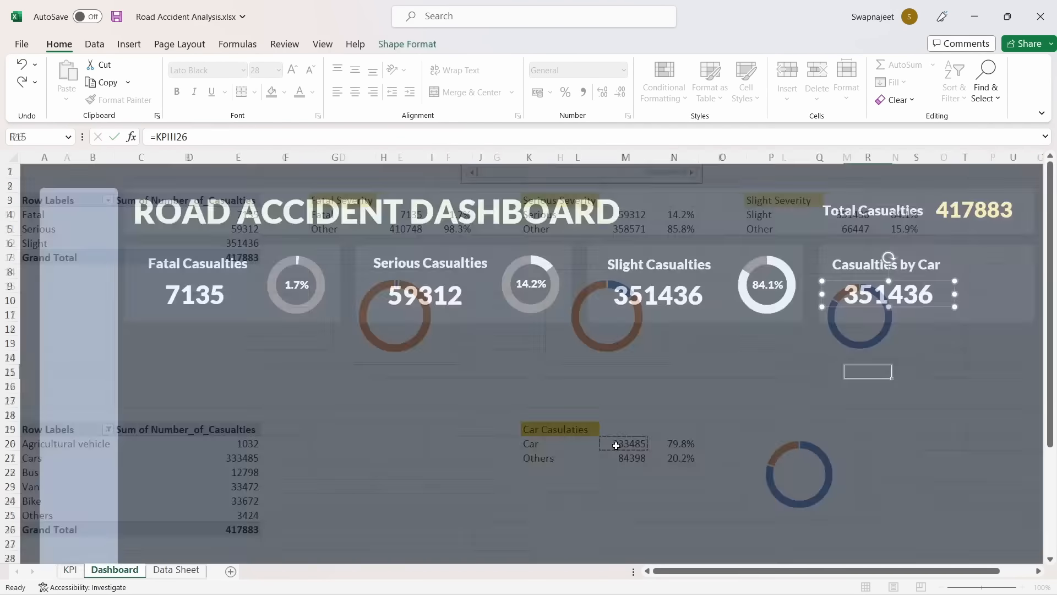
Copy the formatting of the Slight Casualties number onto the Casualties by Car number with Format Painter
{"action": "left_click", "coordinate": [674, 300]}
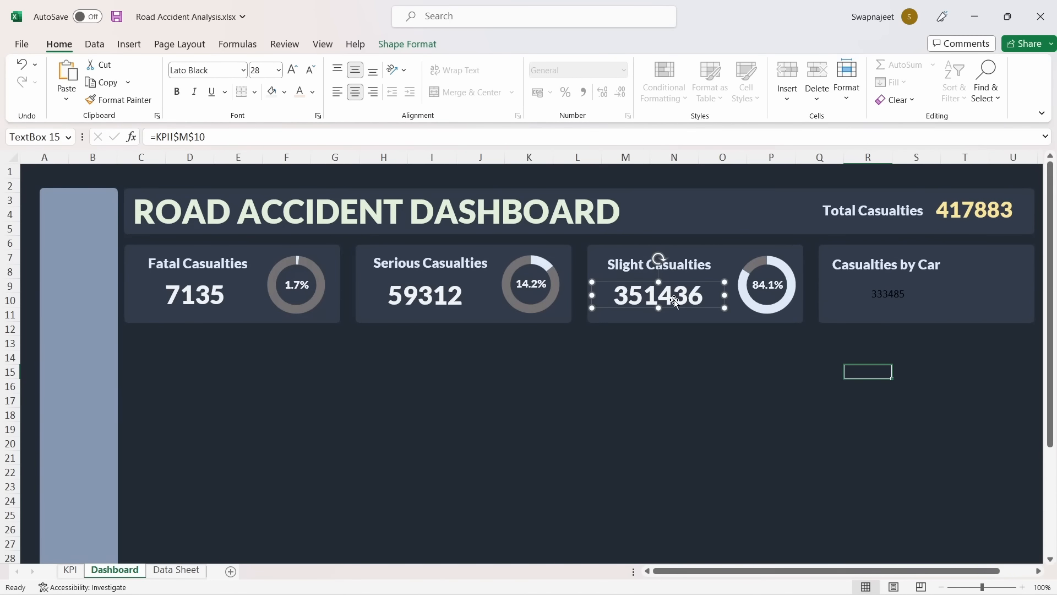
{"action": "left_click", "coordinate": [118, 100]}
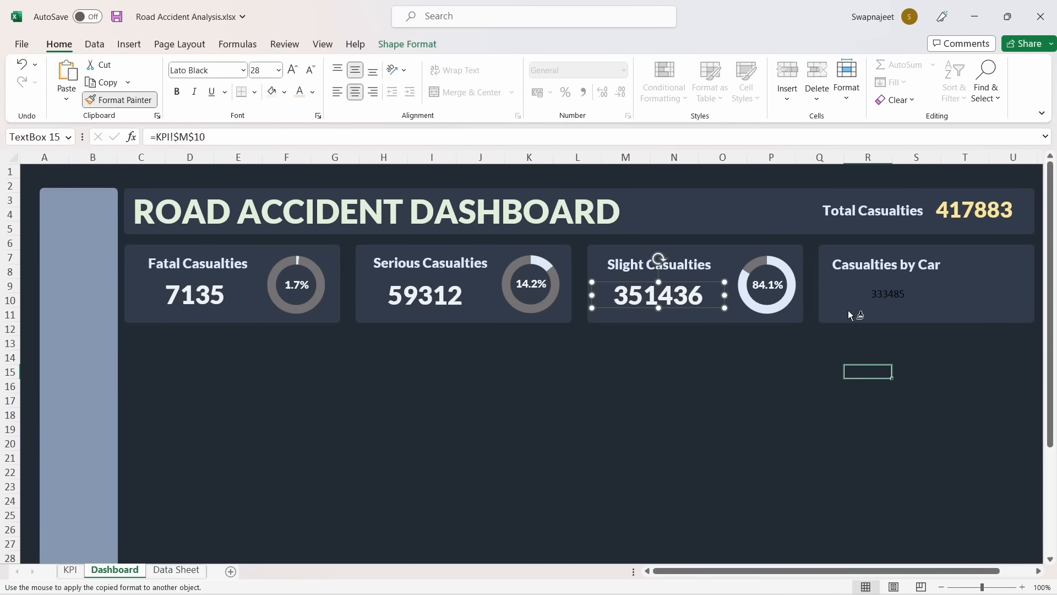
{"action": "left_click", "coordinate": [890, 296]}
{"action": "left_click", "coordinate": [935, 370]}
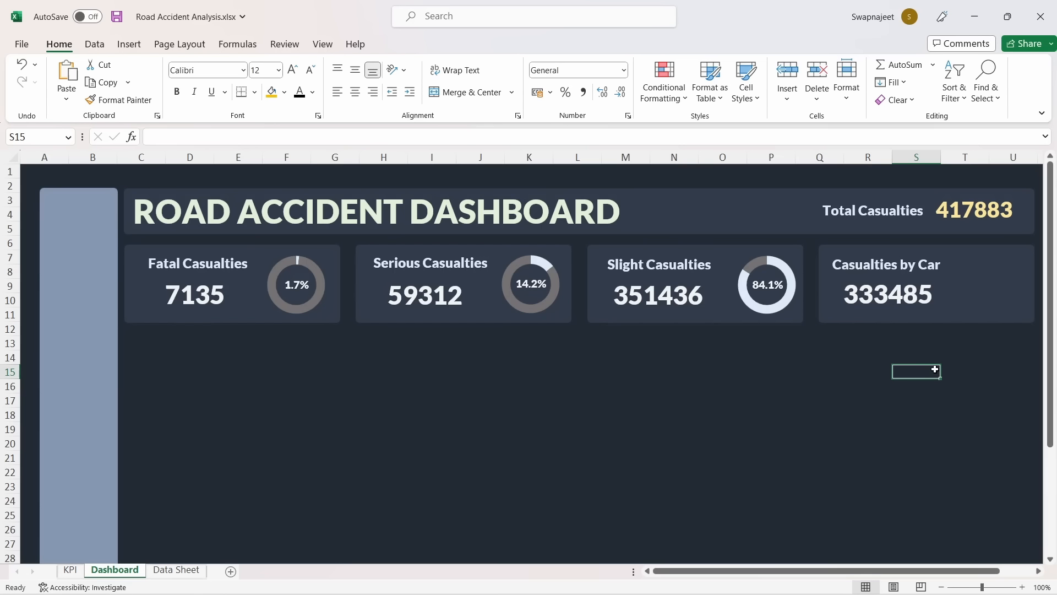
Copy the Car versus Others doughnut chart from the KPI sheet onto the Dashboard sheet and place it below the Casualties by Car card
{"action": "left_click", "coordinate": [70, 570]}
{"action": "left_click", "coordinate": [841, 432]}
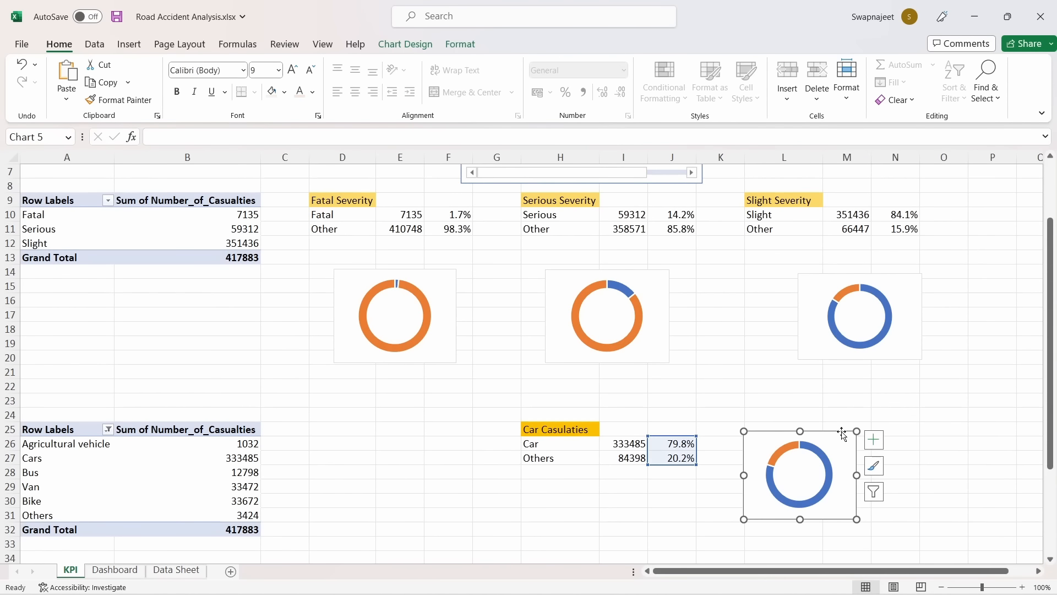
{"action": "left_click", "coordinate": [115, 569]}
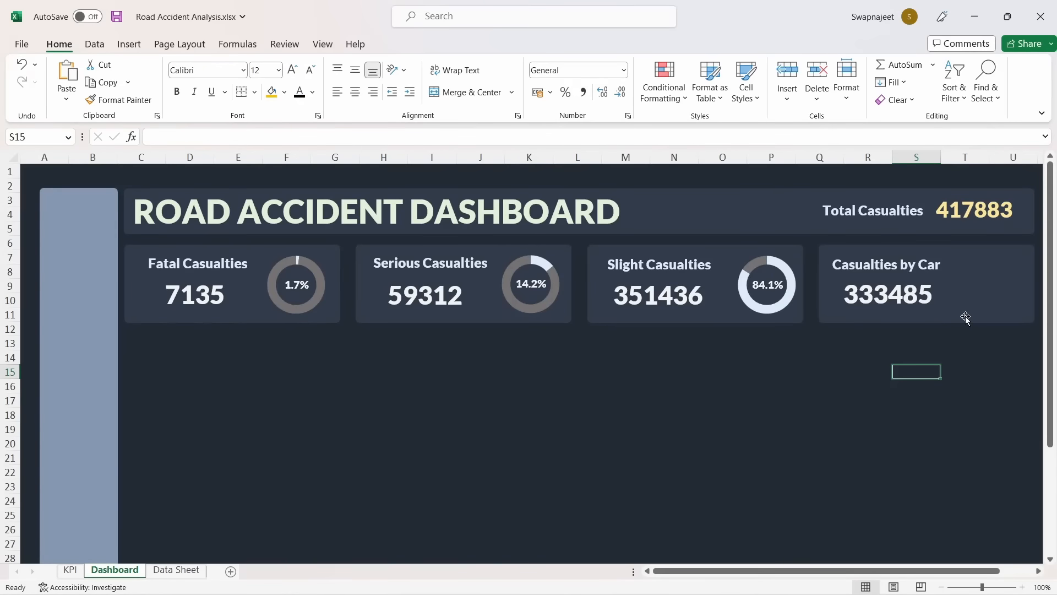
{"action": "left_click", "coordinate": [966, 317]}
{"action": "key", "text": "ctrl+v"}
{"action": "left_click_drag", "start_coordinate": [836, 254], "coordinate": [854, 346]}
Remove the fill and border of the pasted chart area and the border line of its doughnut series
{"action": "right_click", "coordinate": [850, 346]}
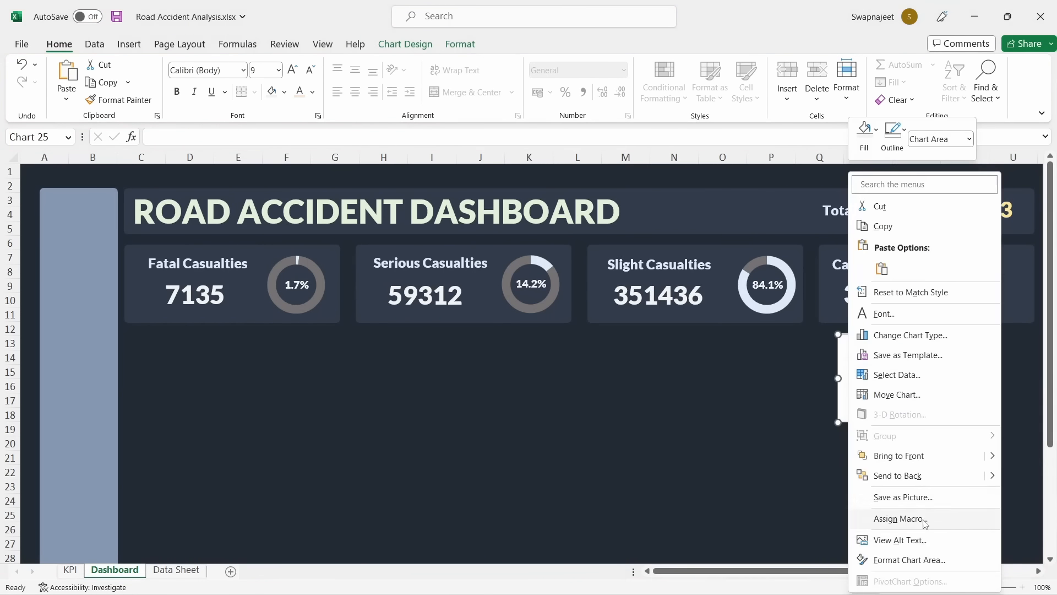
{"action": "left_click", "coordinate": [928, 560]}
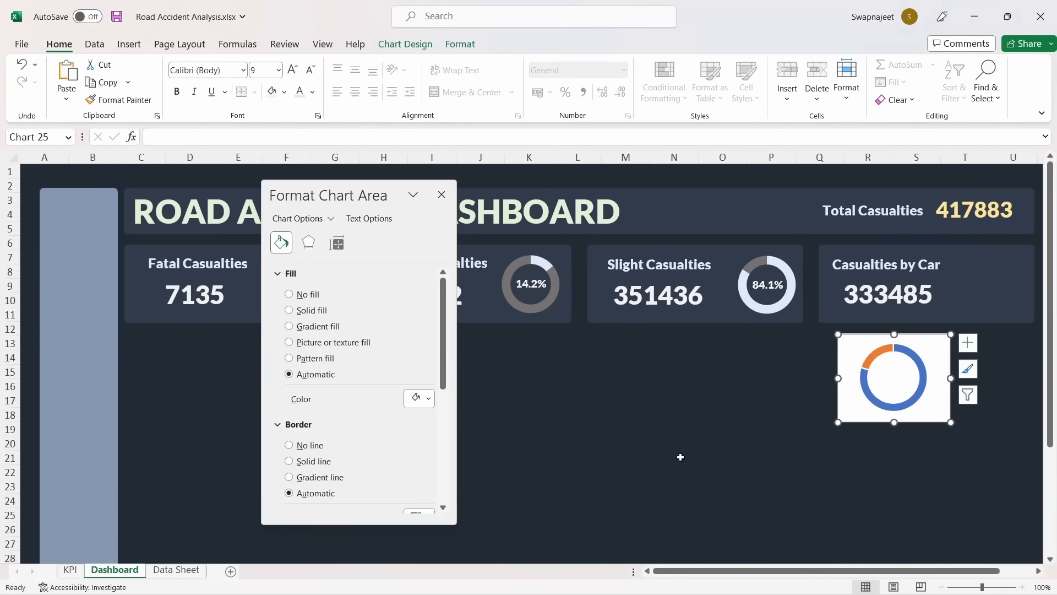
{"action": "left_click", "coordinate": [316, 297]}
{"action": "left_click", "coordinate": [309, 420]}
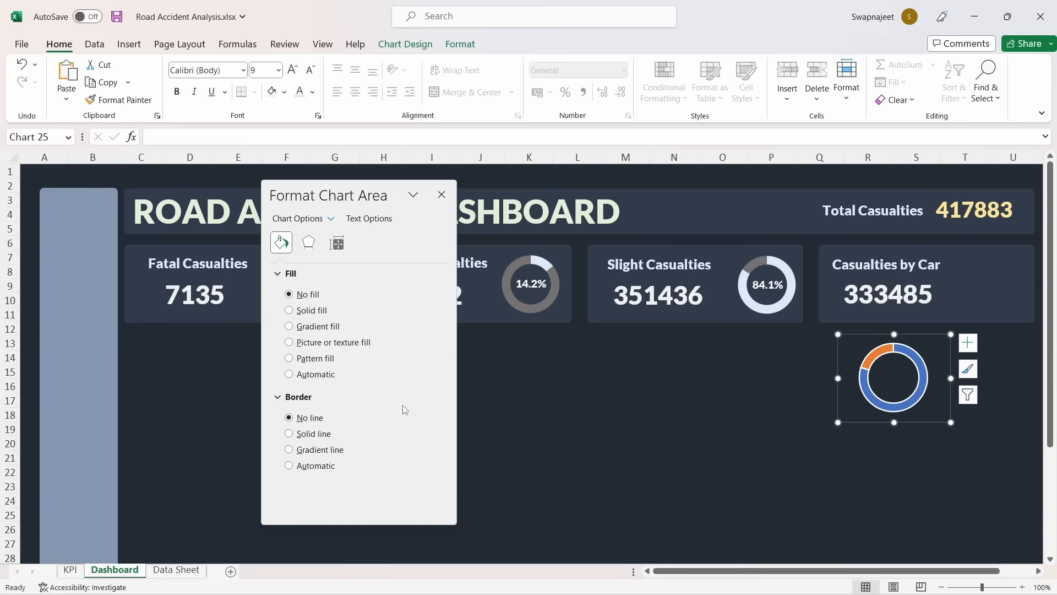
{"action": "left_click", "coordinate": [868, 394]}
{"action": "left_click", "coordinate": [311, 463]}
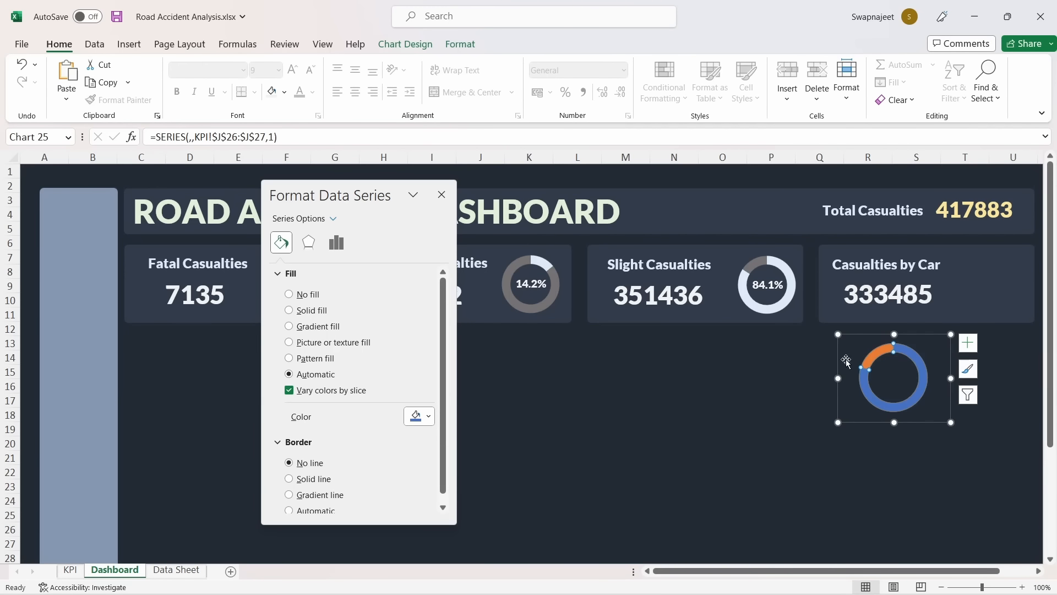
Set the doughnut hole size of the pasted chart to 70%
{"action": "left_click", "coordinate": [337, 243]}
{"action": "left_click", "coordinate": [389, 360]}
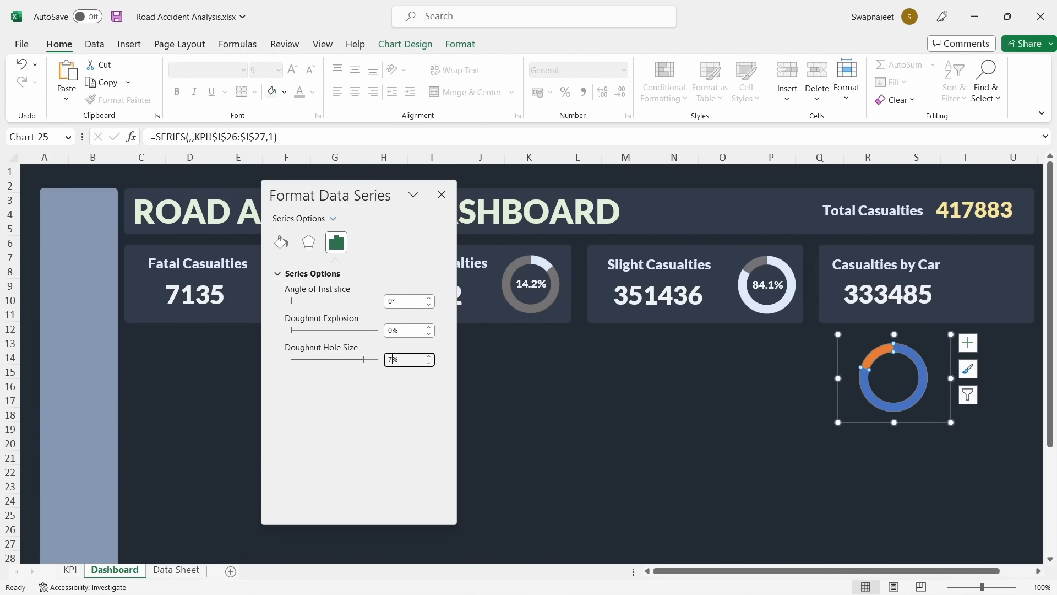
{"action": "type", "text": "0"}
{"action": "key", "text": "Return"}
Fill the larger doughnut slice with pale blue and the smaller slice with dark grey
{"action": "left_click", "coordinate": [881, 401]}
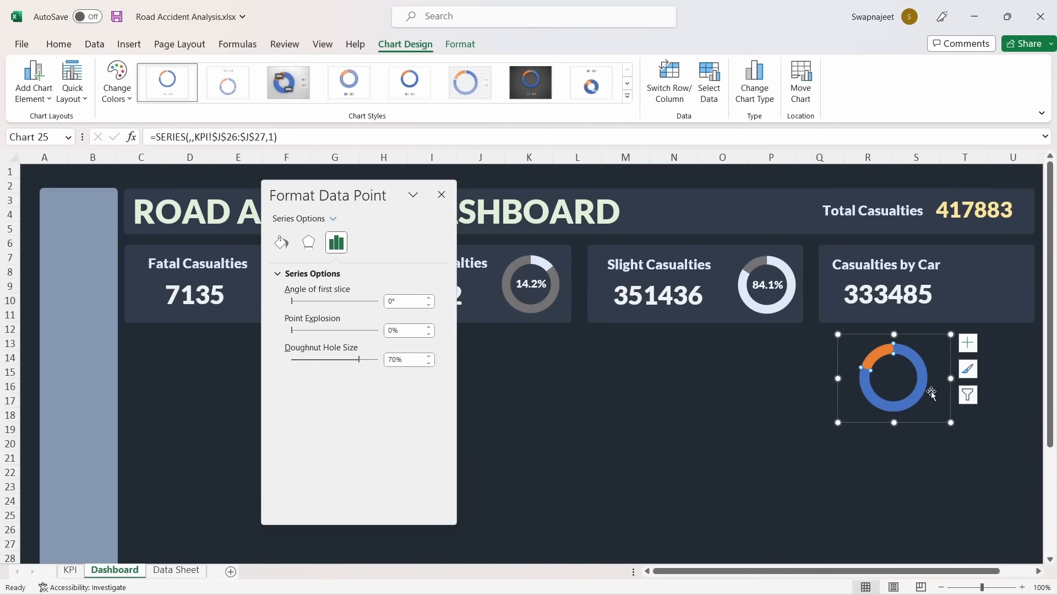
{"action": "left_click", "coordinate": [281, 242]}
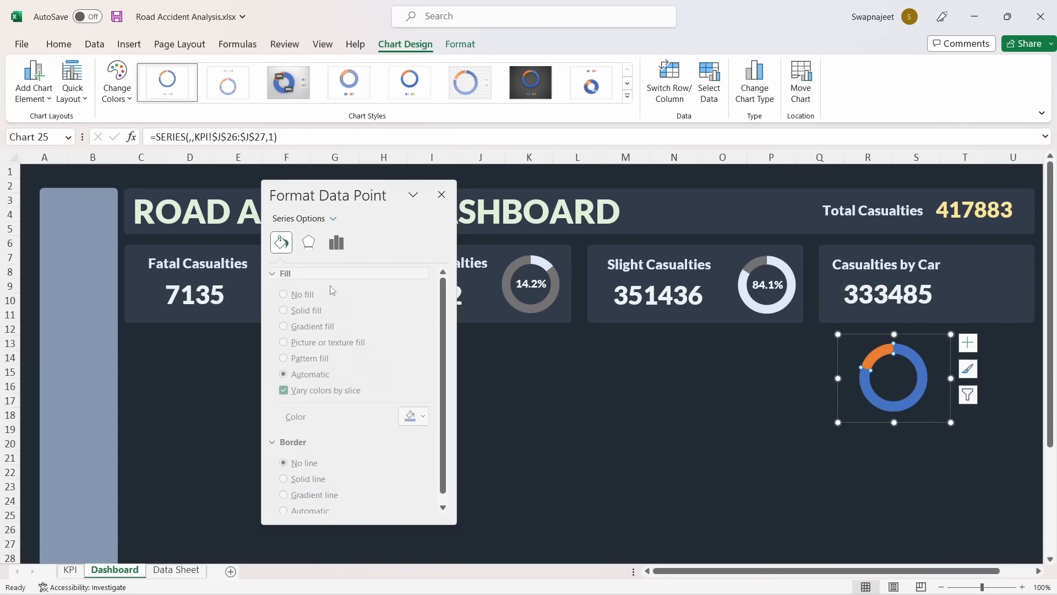
{"action": "left_click", "coordinate": [427, 416]}
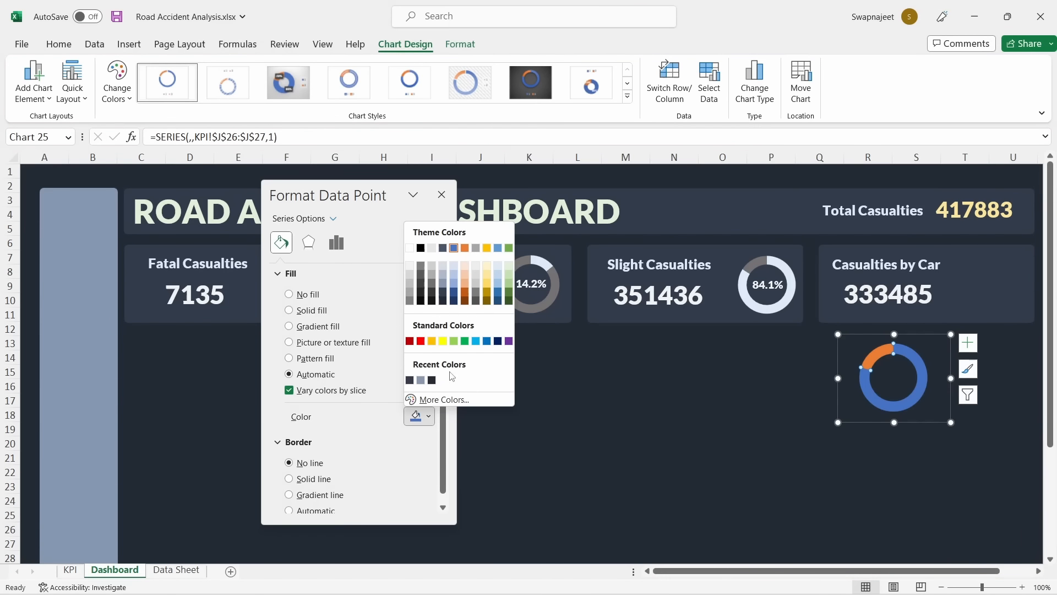
{"action": "left_click", "coordinate": [498, 267]}
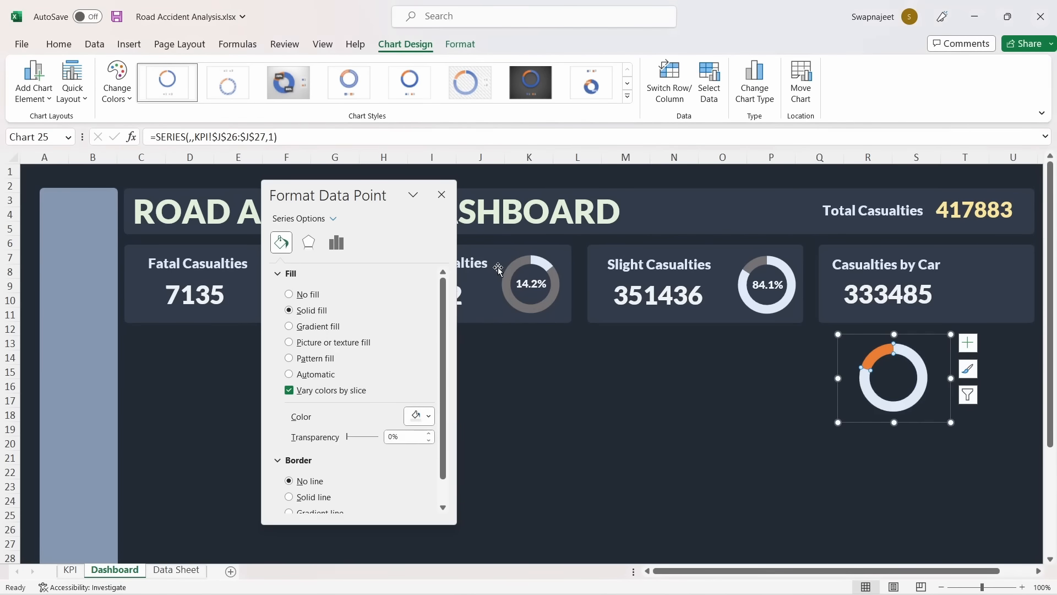
{"action": "left_click", "coordinate": [881, 355]}
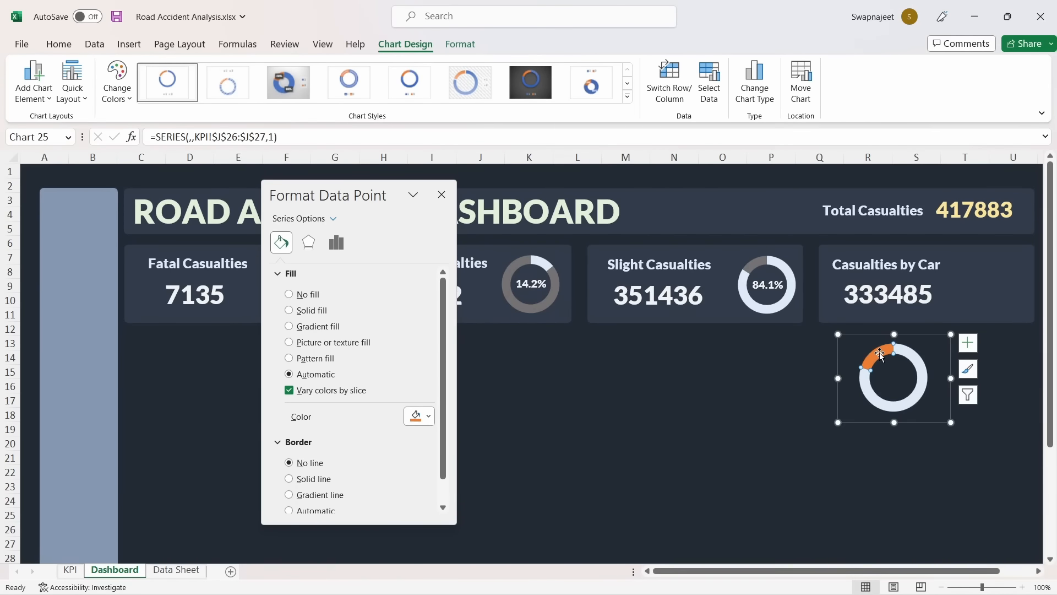
{"action": "left_click", "coordinate": [428, 417]}
{"action": "left_click", "coordinate": [432, 285]}
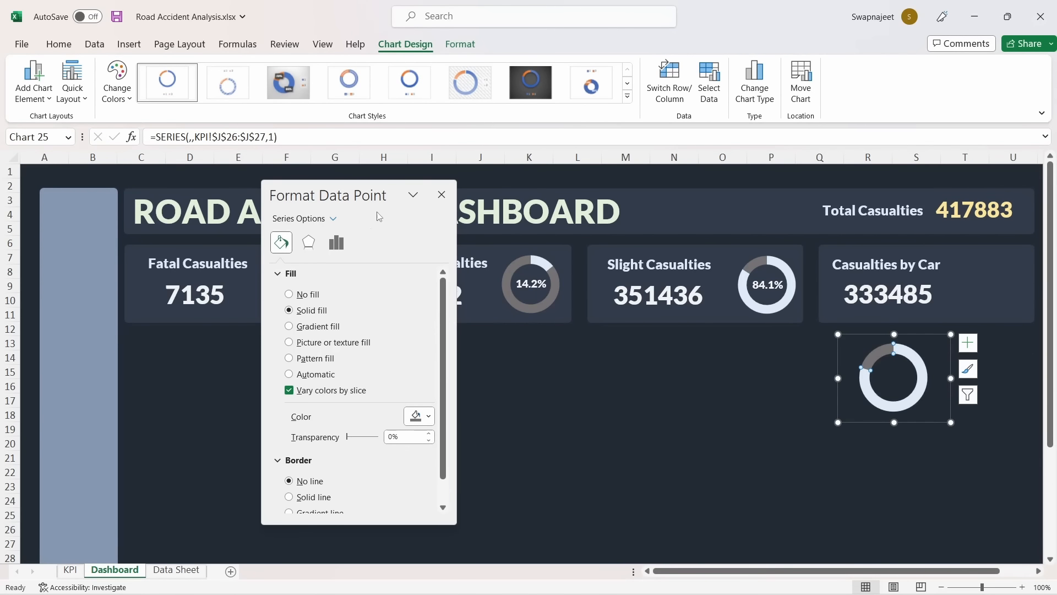
{"action": "left_click", "coordinate": [442, 194]}
Resize the new doughnut chart to 3 cm by 3 cm and move it beside the number in the Casualties by Car card
{"action": "left_click", "coordinate": [825, 482]}
{"action": "left_click", "coordinate": [844, 348]}
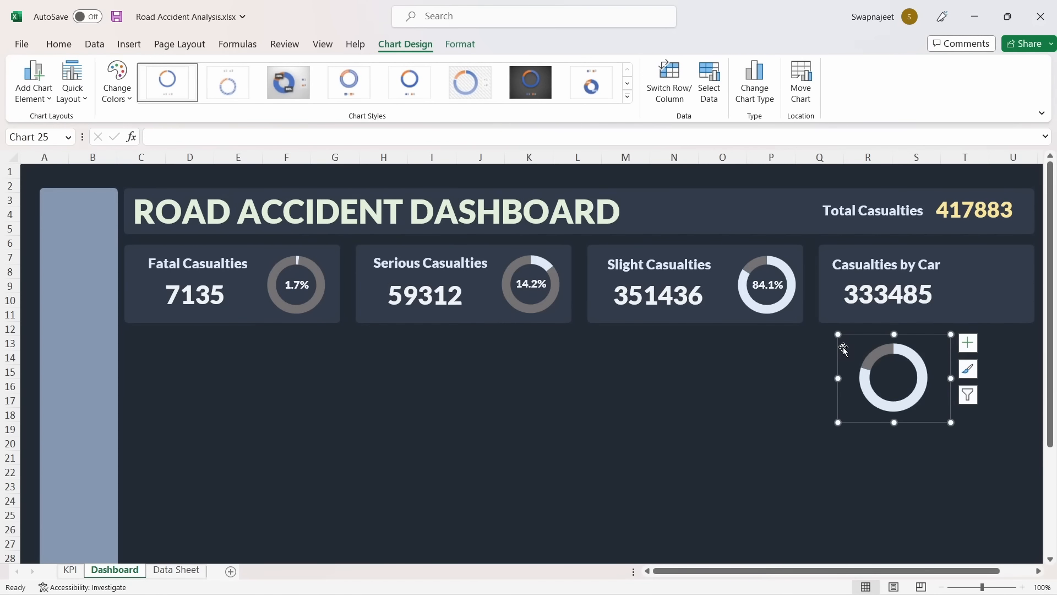
{"action": "left_click", "coordinate": [459, 45]}
{"action": "left_click", "coordinate": [845, 70]}
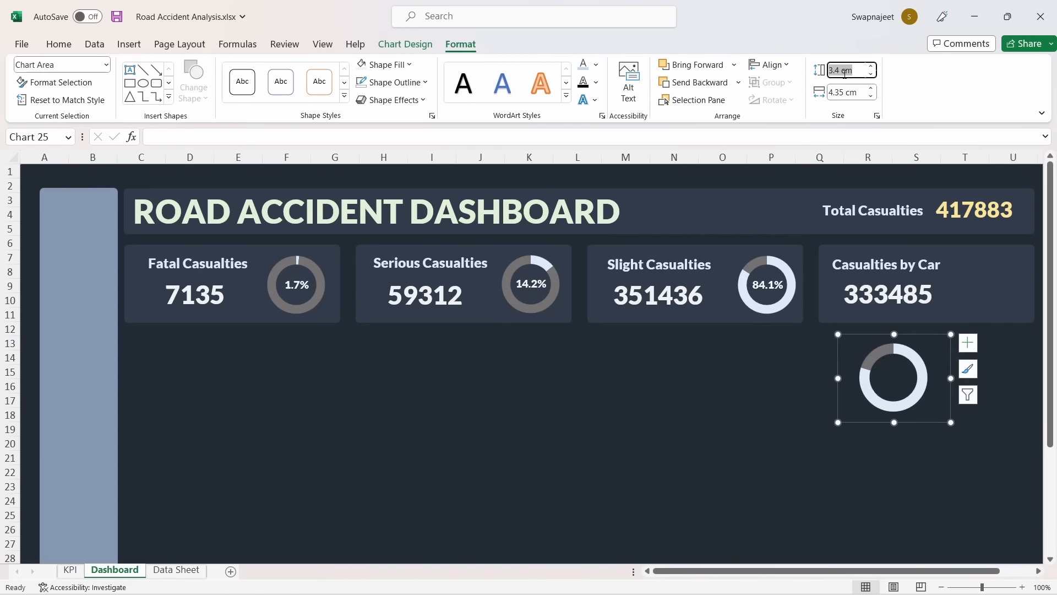
{"action": "type", "text": "3"}
{"action": "key", "text": "Tab"}
{"action": "type", "text": "3"}
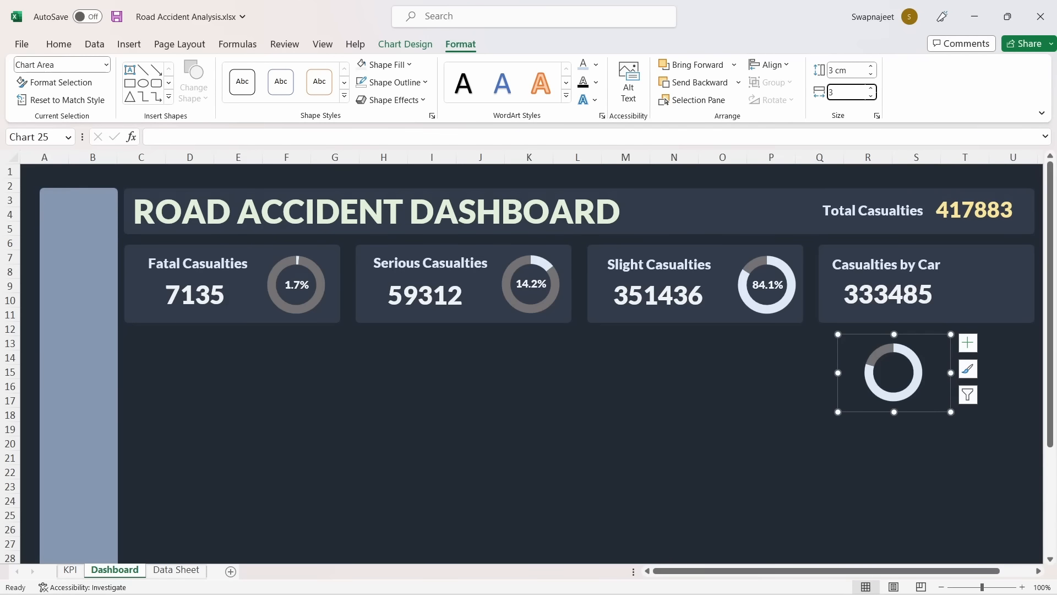
{"action": "key", "text": "Return"}
{"action": "mouse_move", "coordinate": [849, 336]}
{"action": "left_mouse_down"}
{"action": "mouse_move", "coordinate": [983, 254]}
{"action": "mouse_move", "coordinate": [971, 251]}
{"action": "left_mouse_up"}
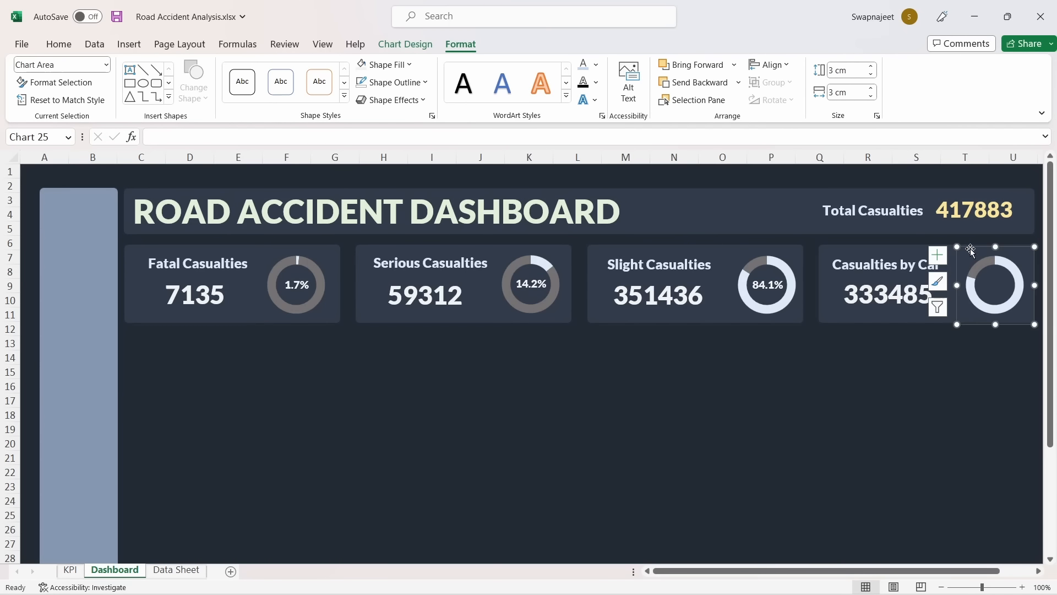
Copy the percentage text box from the Slight Casualties doughnut into the centre of the Casualties by Car doughnut
{"action": "left_click", "coordinate": [747, 329]}
{"action": "left_click", "coordinate": [766, 275]}
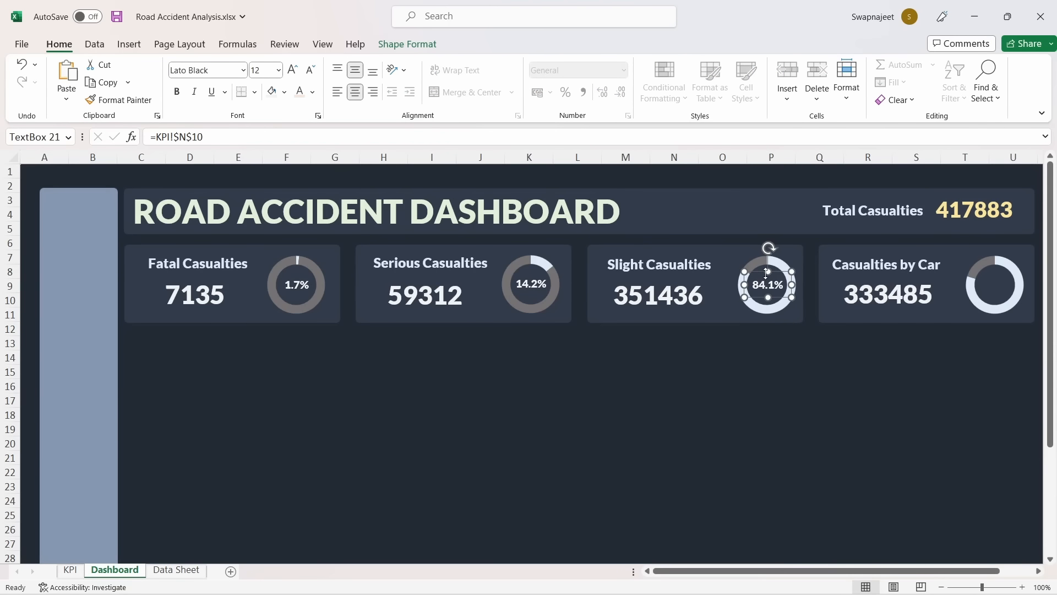
{"action": "key", "text": "ctrl+c"}
{"action": "key", "text": "ctrl+v"}
{"action": "left_click_drag", "start_coordinate": [771, 278], "coordinate": [990, 286]}
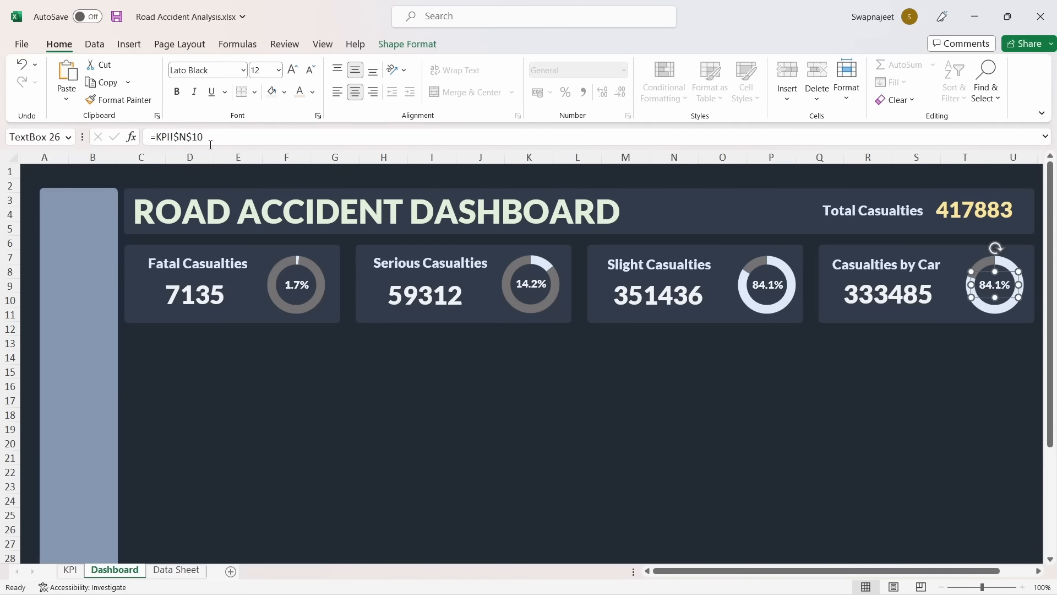
Link the copied percentage text box in the Casualties by Car doughnut to cell J26 on the KPI sheet
{"action": "left_click_drag", "start_coordinate": [203, 136], "coordinate": [163, 136]}
{"action": "key", "text": "BackSpace"}
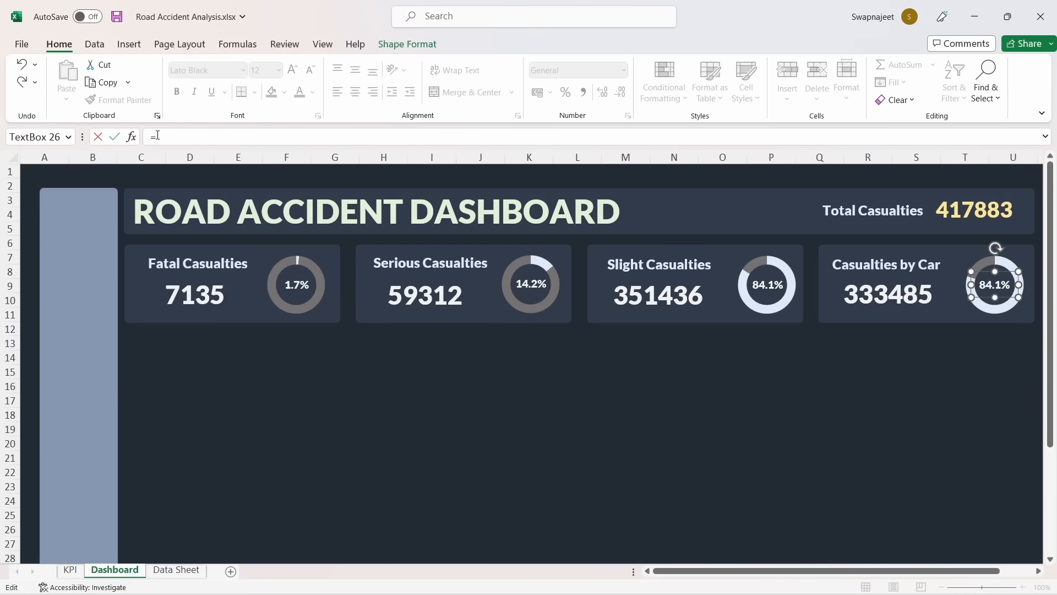
{"action": "left_click", "coordinate": [70, 575]}
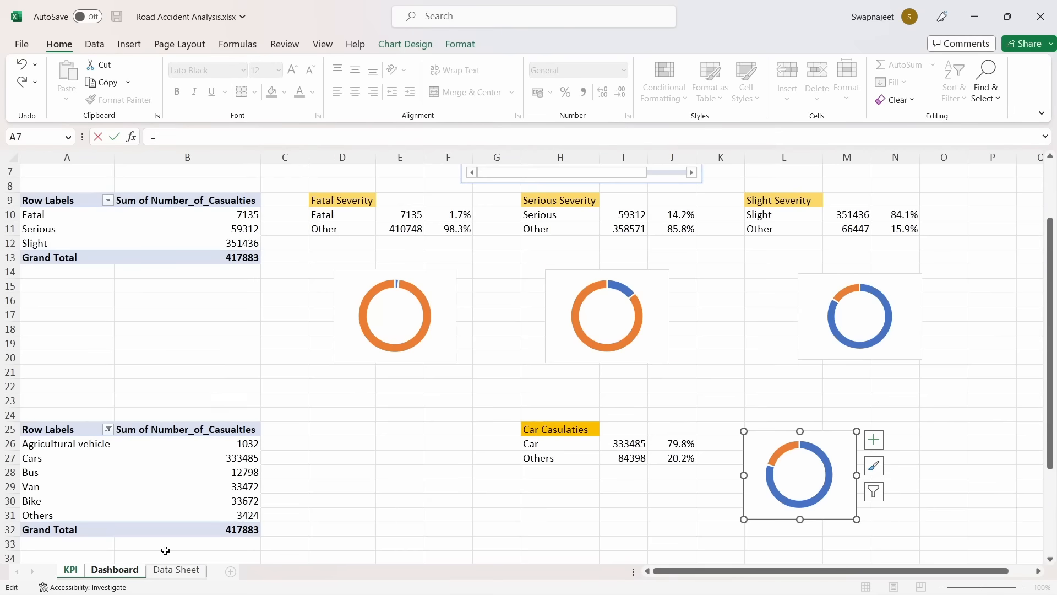
{"action": "left_click", "coordinate": [673, 447]}
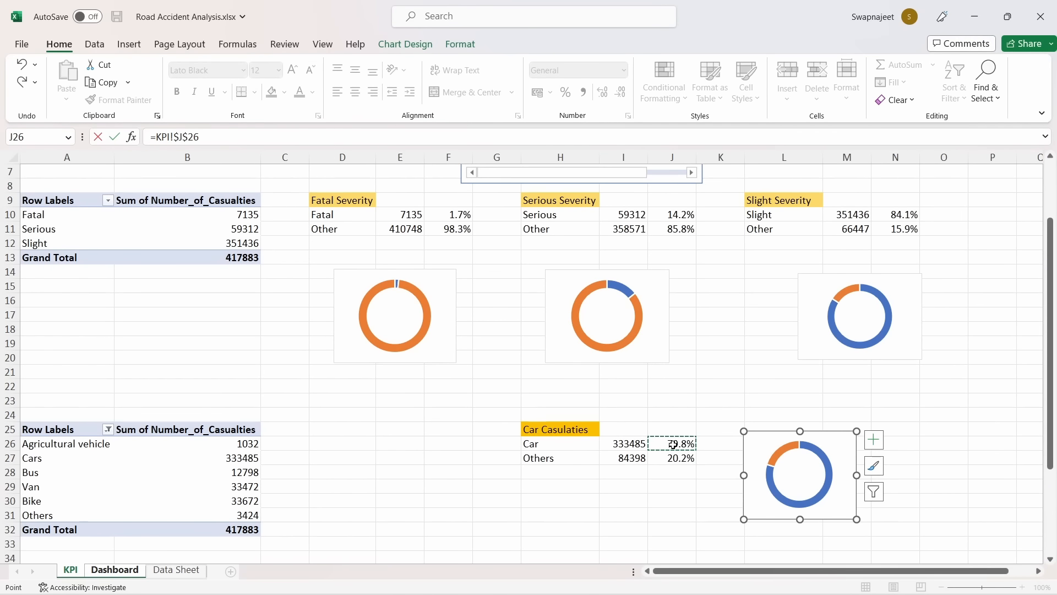
{"action": "key", "text": "Return"}
{"action": "left_click", "coordinate": [841, 380]}
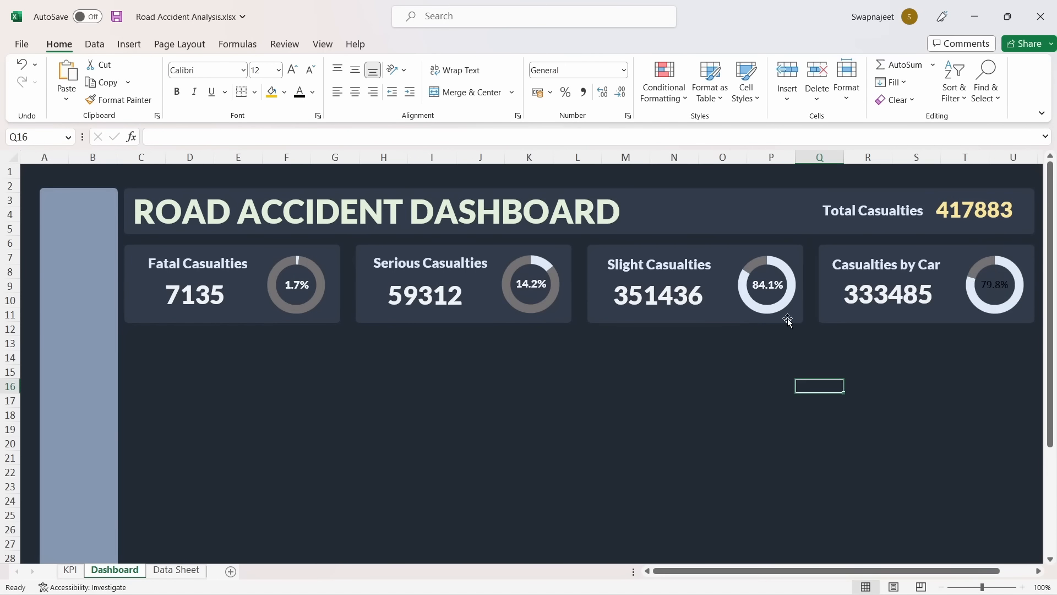
Copy the formatting of the Slight Casualties percentage onto the Casualties by Car percentage with Format Painter
{"action": "left_click", "coordinate": [767, 287]}
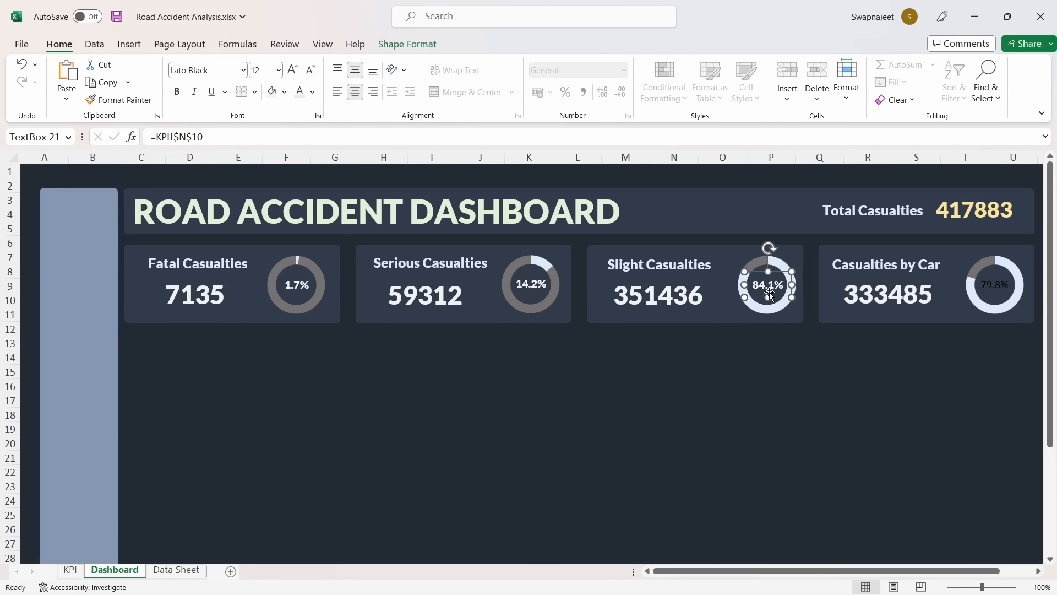
{"action": "left_click", "coordinate": [119, 100]}
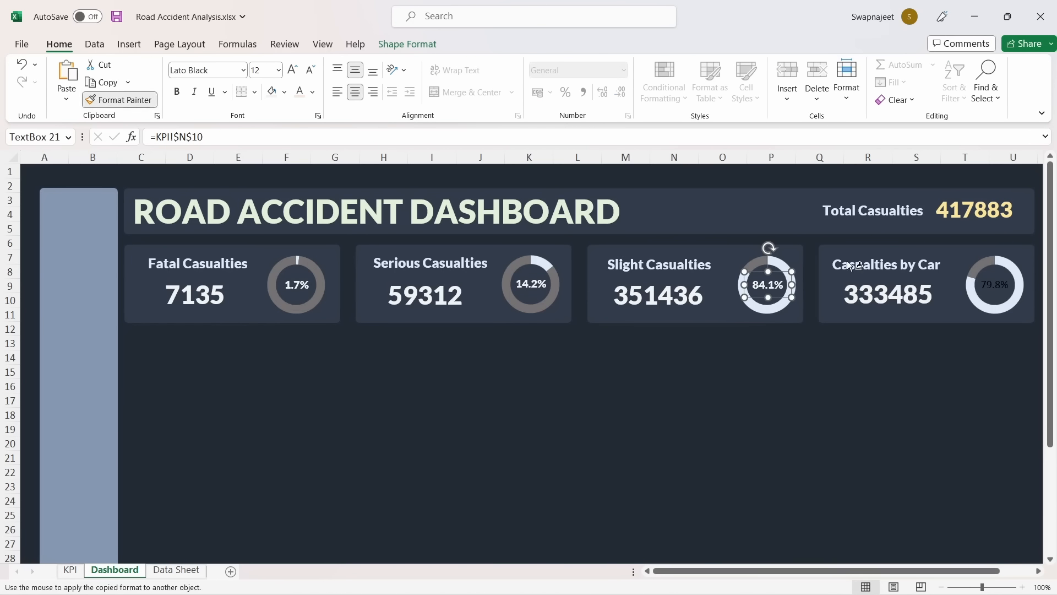
{"action": "left_click", "coordinate": [986, 277]}
{"action": "left_click", "coordinate": [963, 369]}
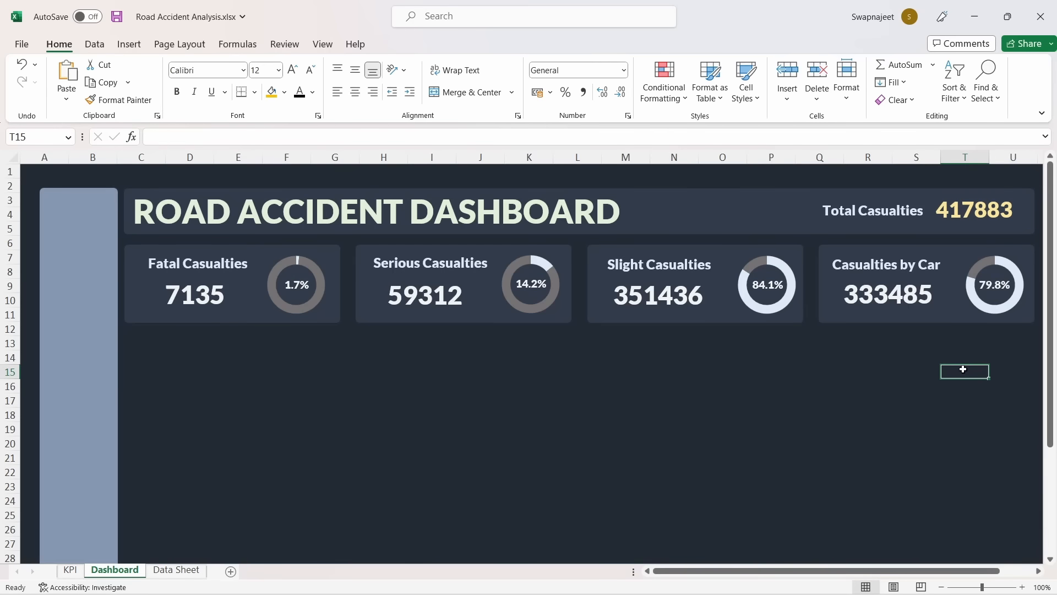
{"action": "scroll", "coordinate": [960, 380], "scroll_direction": "down", "scroll_amount": 1}
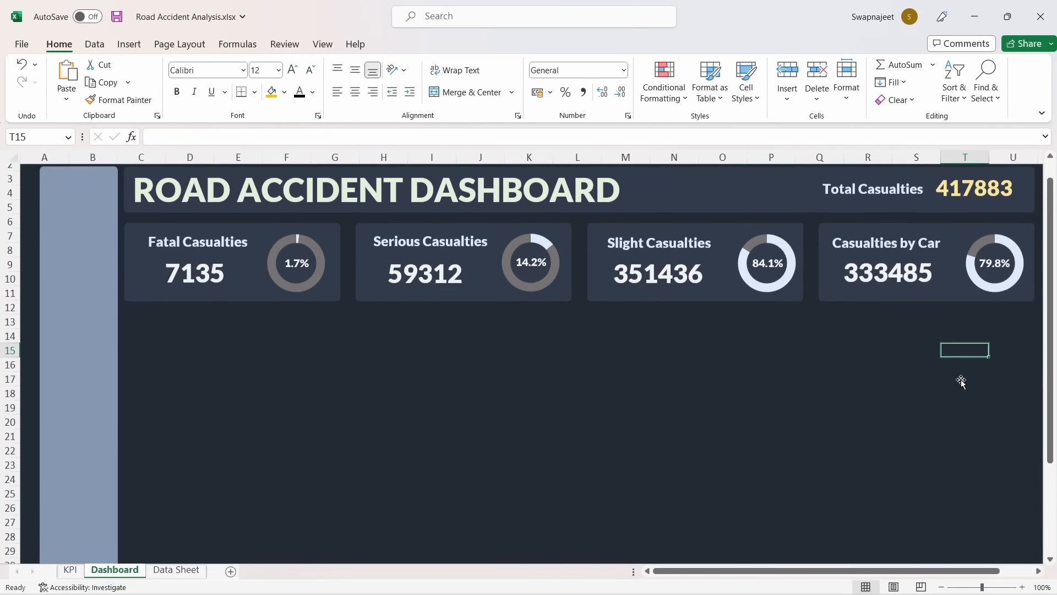
{"action": "scroll", "coordinate": [826, 394], "scroll_direction": "up", "scroll_amount": 1}
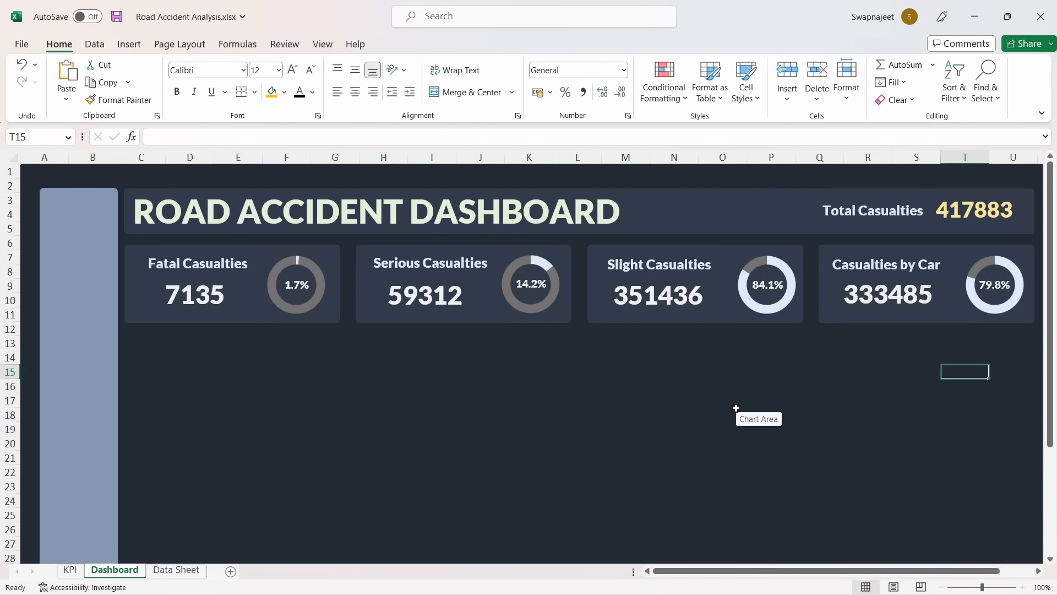
{"action": "left_click", "coordinate": [850, 386]}
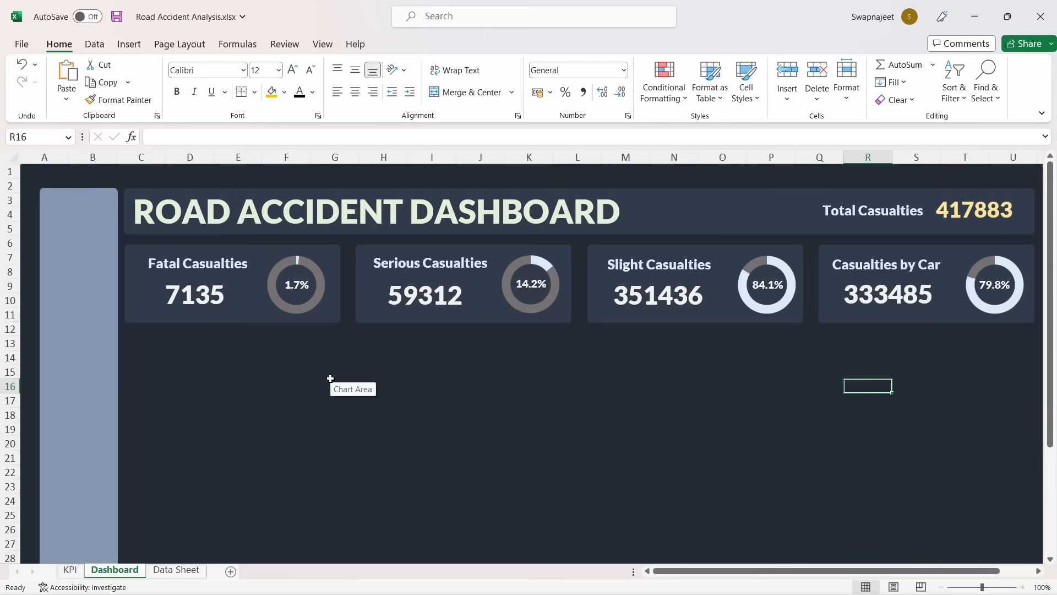
{"action": "scroll", "coordinate": [330, 379], "scroll_direction": "down", "scroll_amount": 3}
{"action": "scroll", "coordinate": [330, 379], "scroll_direction": "up", "scroll_amount": 1}
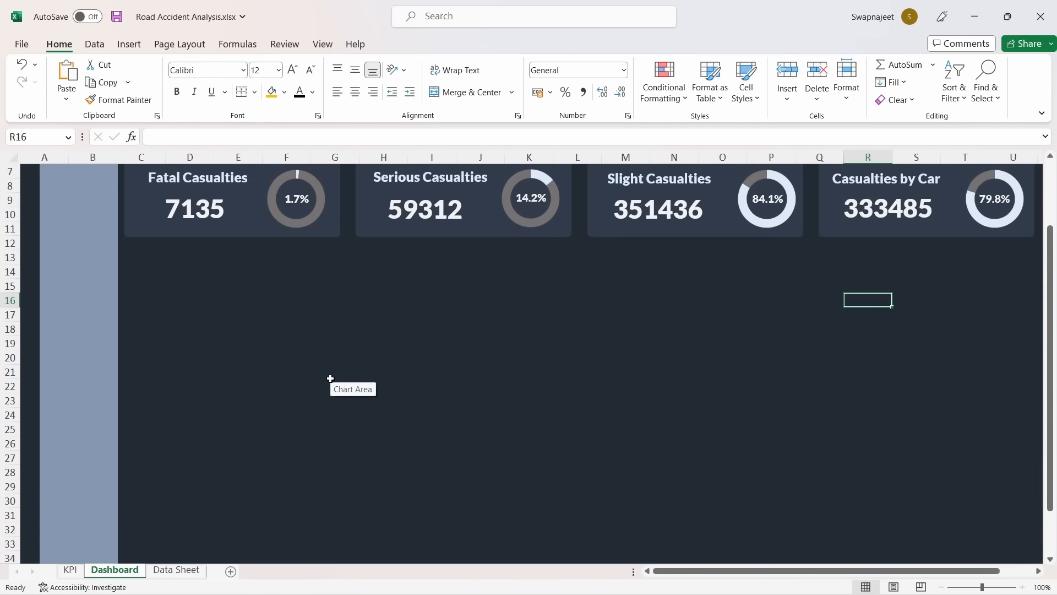
{"action": "scroll", "coordinate": [330, 379], "scroll_direction": "down", "scroll_amount": 1}
{"action": "scroll", "coordinate": [330, 379], "scroll_direction": "up", "scroll_amount": 3}
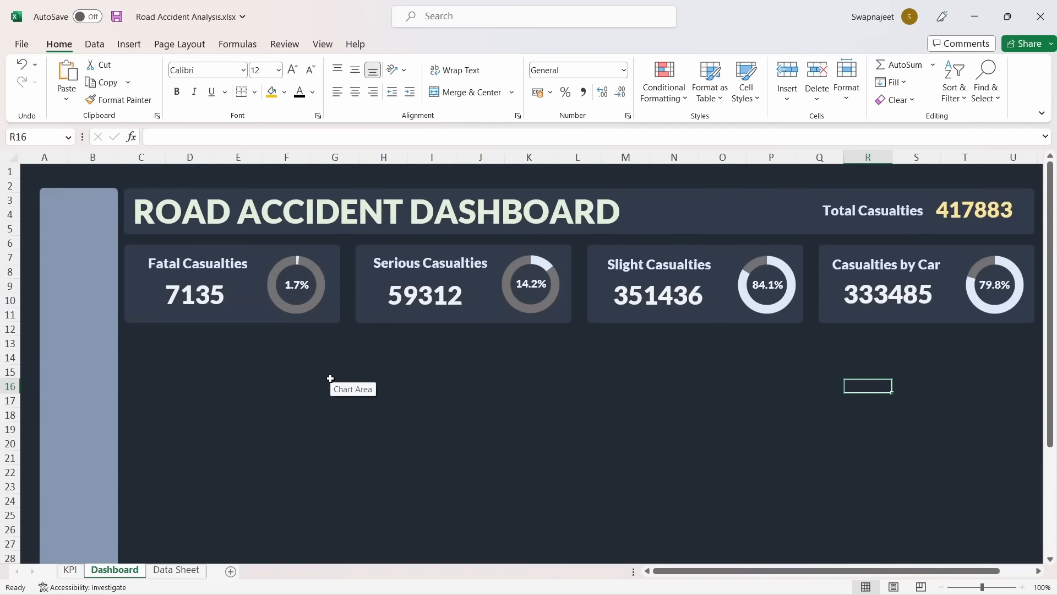
Duplicate the background rectangle of the Fatal Casualties card and place the copy directly below that card
{"action": "left_click", "coordinate": [134, 301]}
{"action": "left_click", "coordinate": [130, 249]}
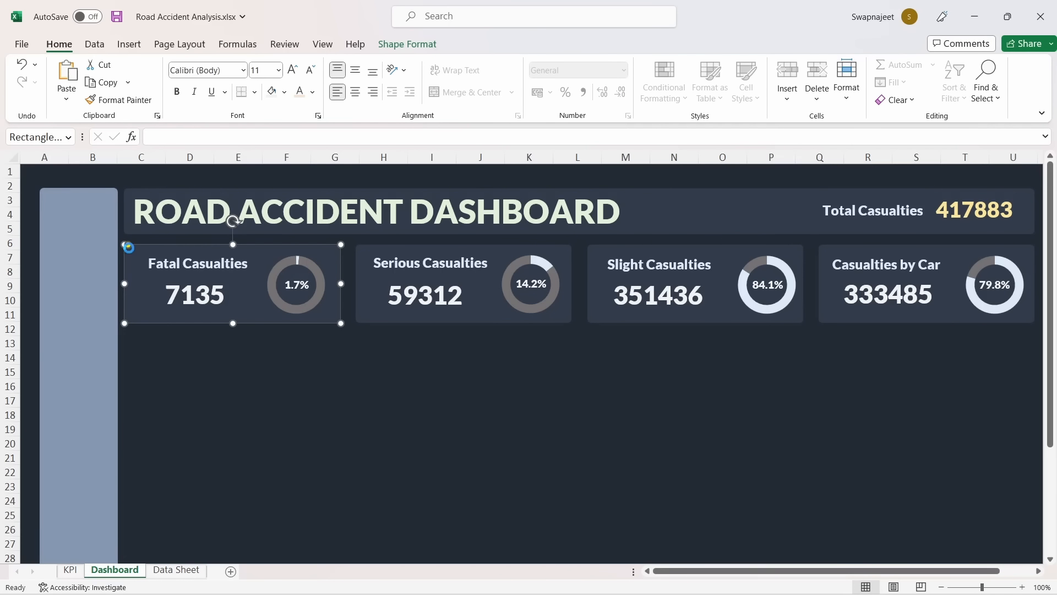
{"action": "left_click_drag", "start_coordinate": [184, 277], "coordinate": [185, 366]}
Resize the duplicated rectangle below the Fatal Casualties card to 12.4 cm high and 5 cm wide
{"action": "scroll", "coordinate": [293, 406], "scroll_direction": "down", "scroll_amount": 3}
{"action": "scroll", "coordinate": [292, 406], "scroll_direction": "up", "scroll_amount": 1}
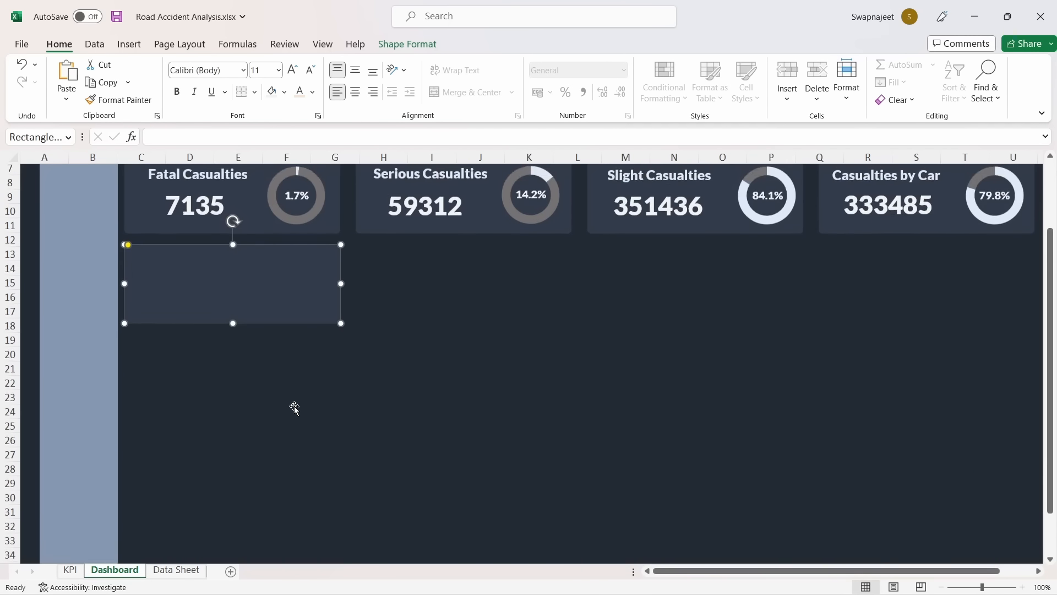
{"action": "scroll", "coordinate": [309, 330], "scroll_direction": "down", "scroll_amount": 2}
{"action": "left_click", "coordinate": [397, 45]}
{"action": "scroll", "coordinate": [361, 243], "scroll_direction": "up", "scroll_amount": 1}
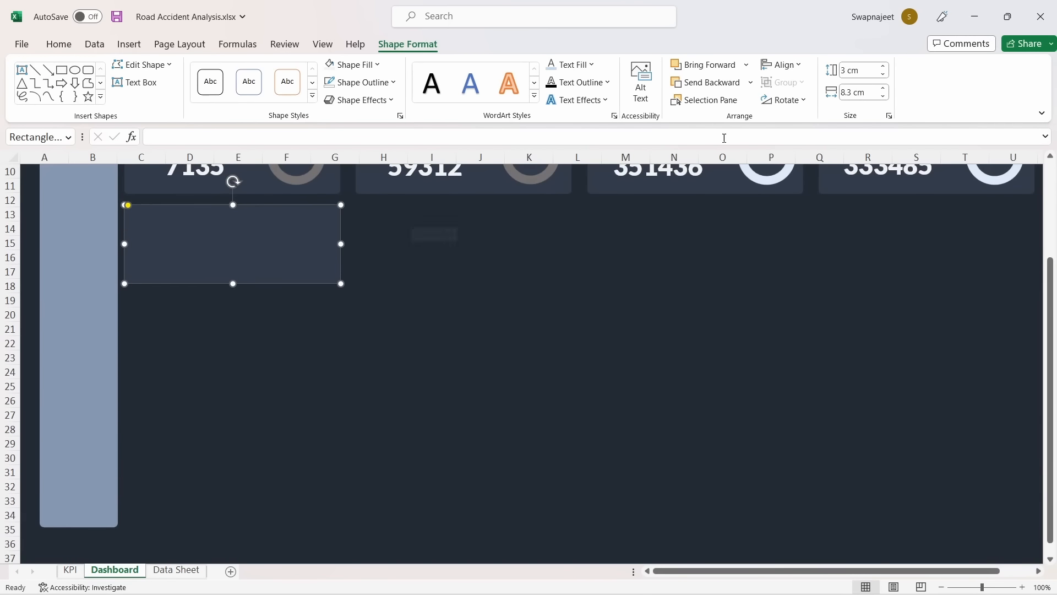
{"action": "left_click", "coordinate": [855, 71]}
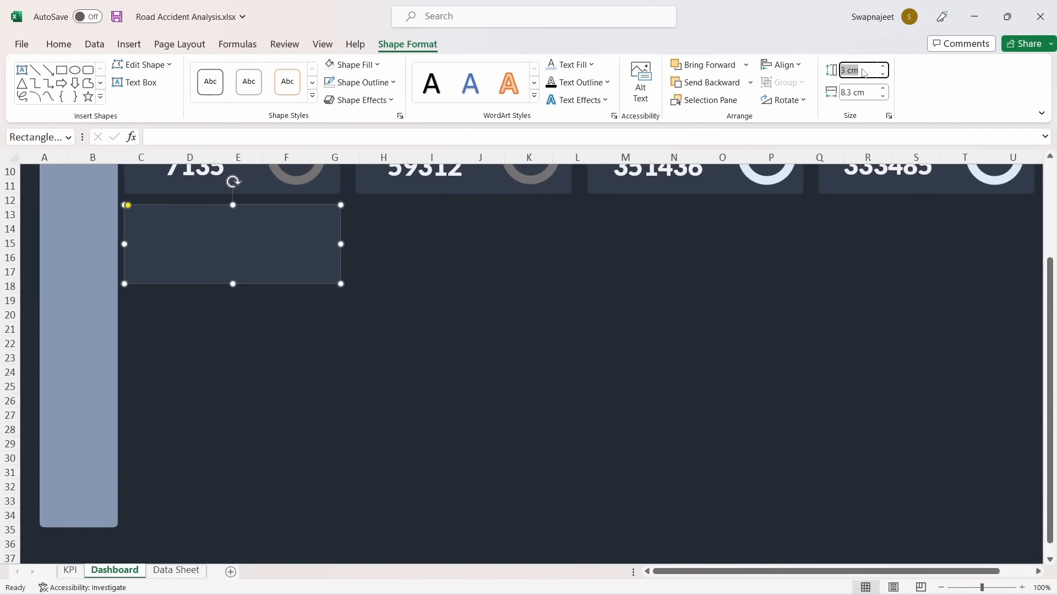
{"action": "type", "text": "12.4"}
{"action": "left_click", "coordinate": [853, 90]}
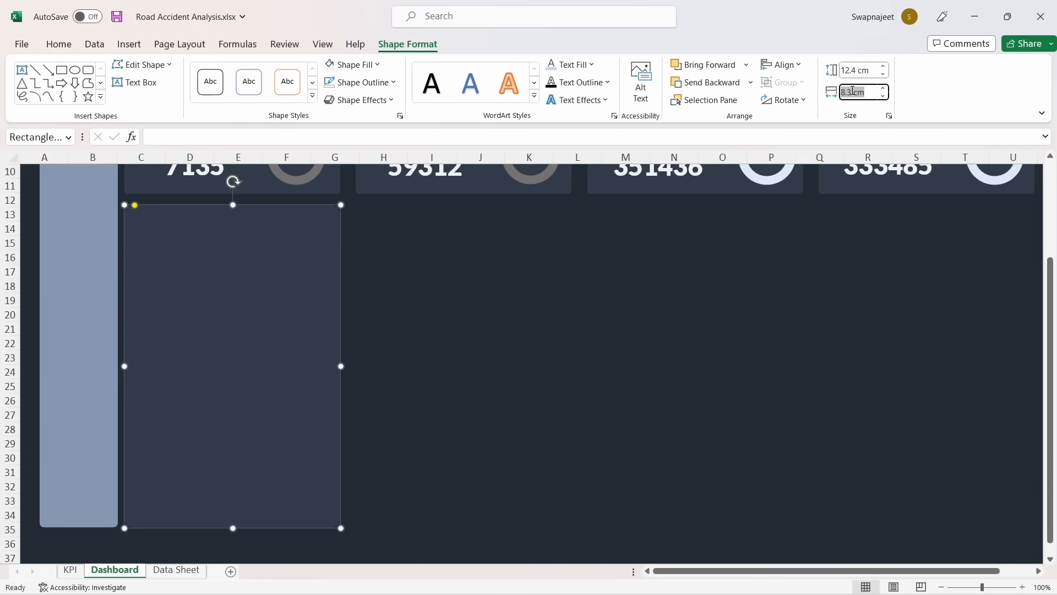
{"action": "type", "text": "5"}
{"action": "key", "text": "Return"}
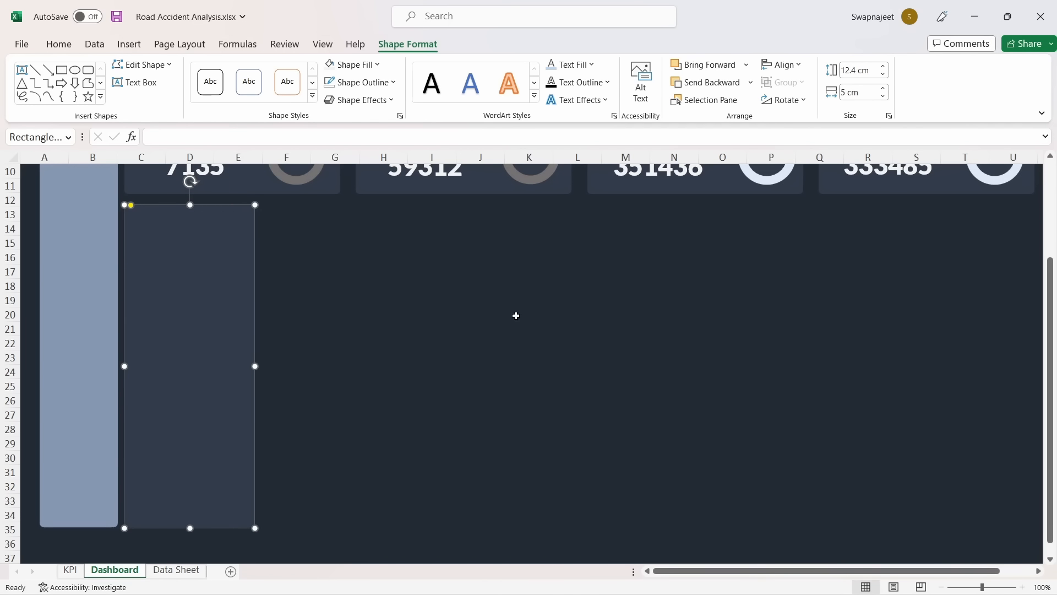
Reduce the corner rounding of the tall panel below the Fatal Casualties card
{"action": "left_click", "coordinate": [472, 355]}
{"action": "left_click", "coordinate": [168, 243]}
{"action": "left_click_drag", "start_coordinate": [131, 207], "coordinate": [127, 206]}
{"action": "left_click", "coordinate": [380, 314]}
{"action": "scroll", "coordinate": [500, 400], "scroll_direction": "up", "scroll_amount": 3}
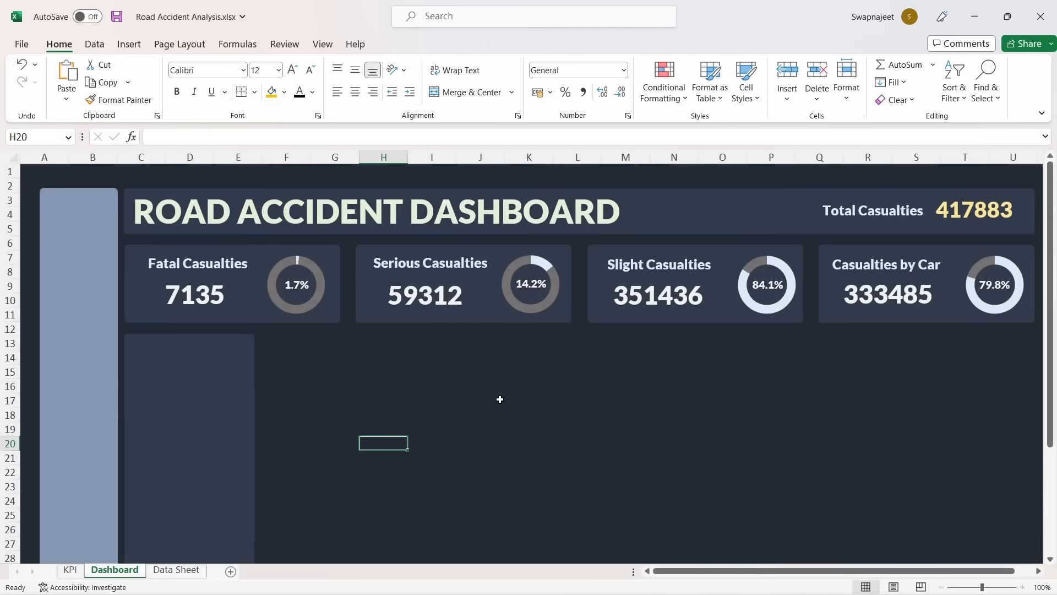
Review the vehicle types listed in the casualties pivot table on the KPI sheet
{"action": "scroll", "coordinate": [500, 400], "scroll_direction": "down", "scroll_amount": 1}
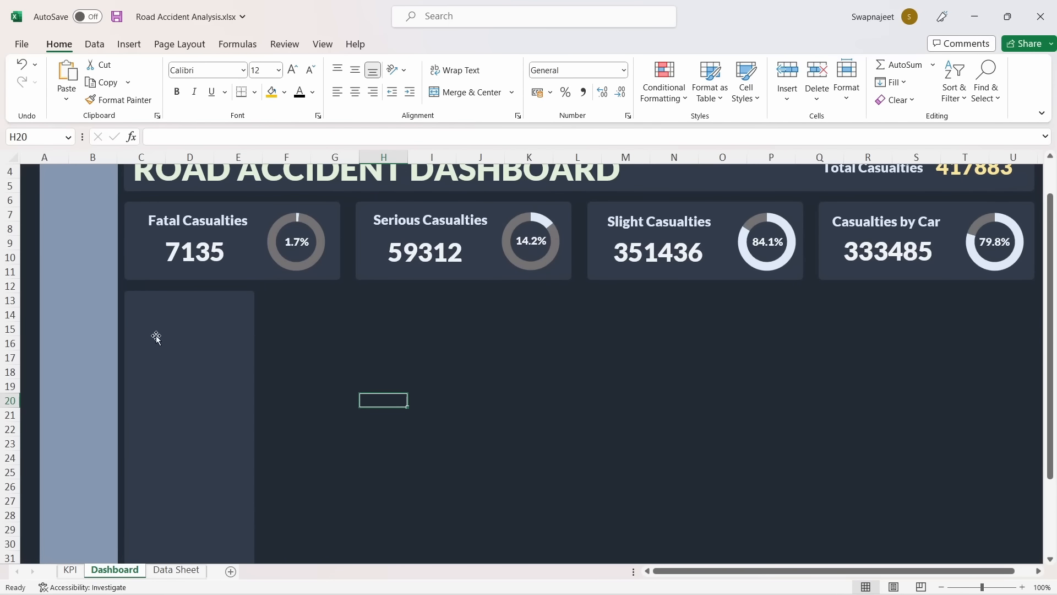
{"action": "scroll", "coordinate": [156, 337], "scroll_direction": "down", "scroll_amount": 2}
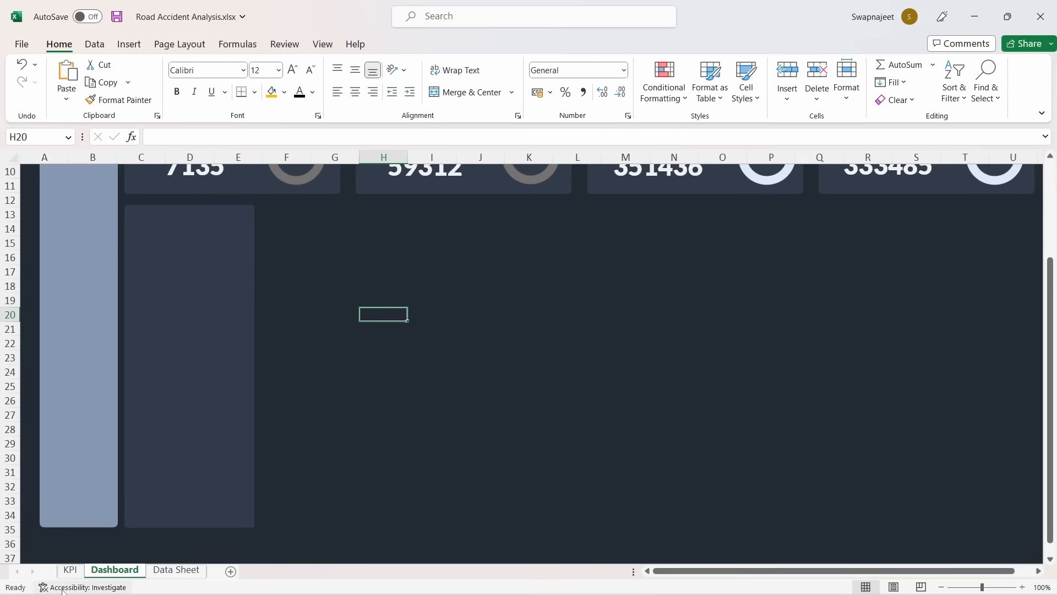
{"action": "left_click", "coordinate": [70, 569]}
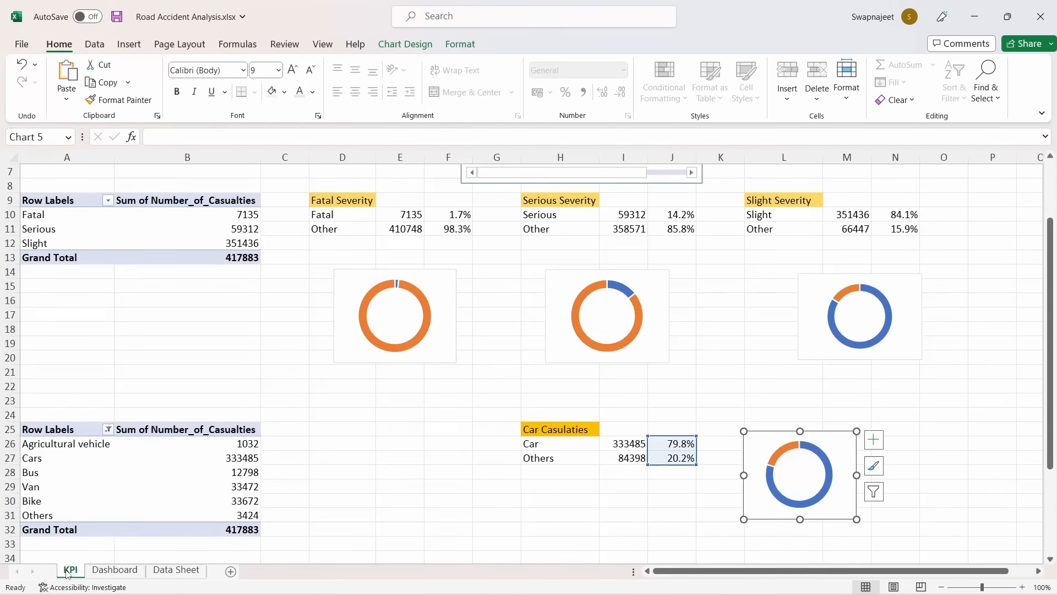
{"action": "left_click", "coordinate": [67, 446]}
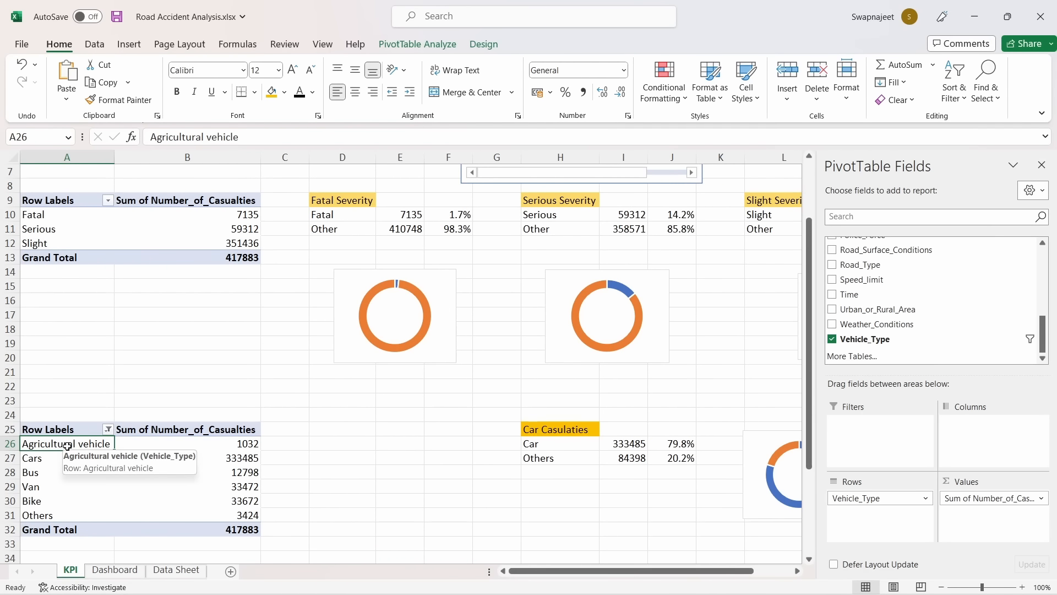
{"action": "left_click", "coordinate": [53, 462]}
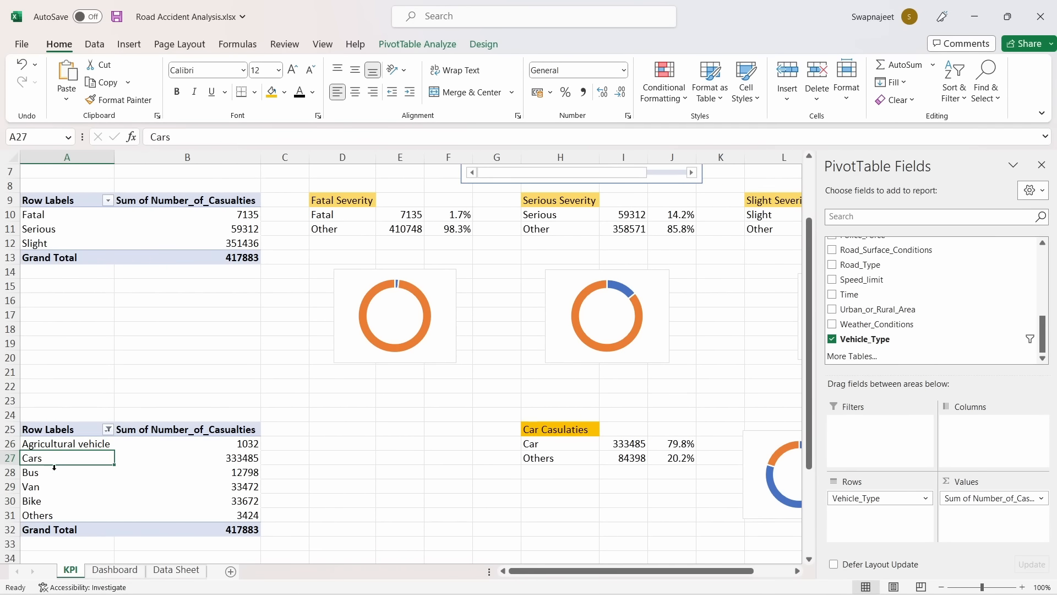
{"action": "left_click", "coordinate": [54, 474]}
{"action": "left_click", "coordinate": [49, 488]}
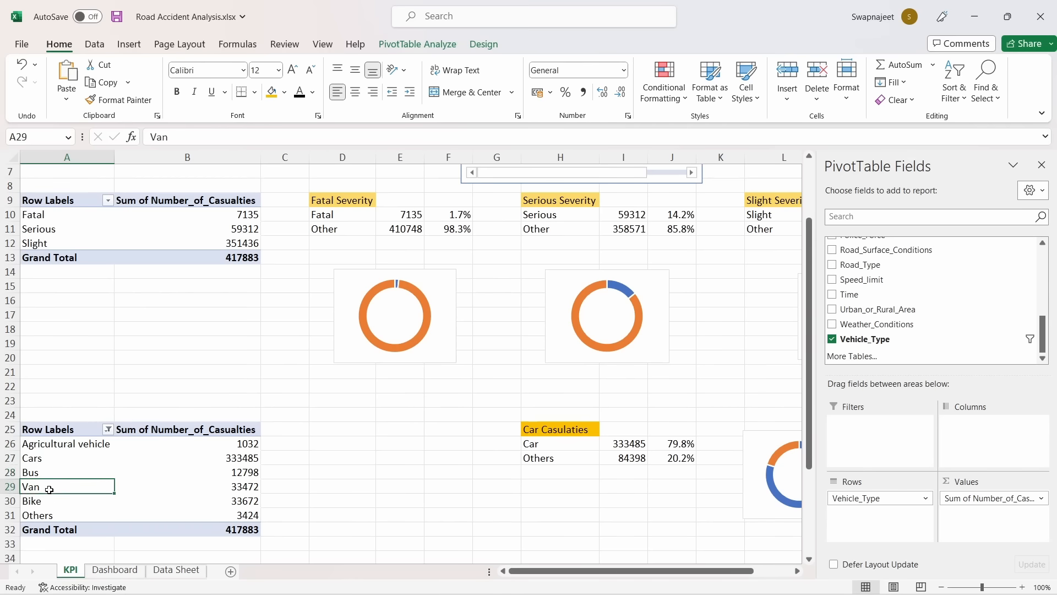
{"action": "left_click", "coordinate": [43, 502]}
{"action": "left_click", "coordinate": [47, 515]}
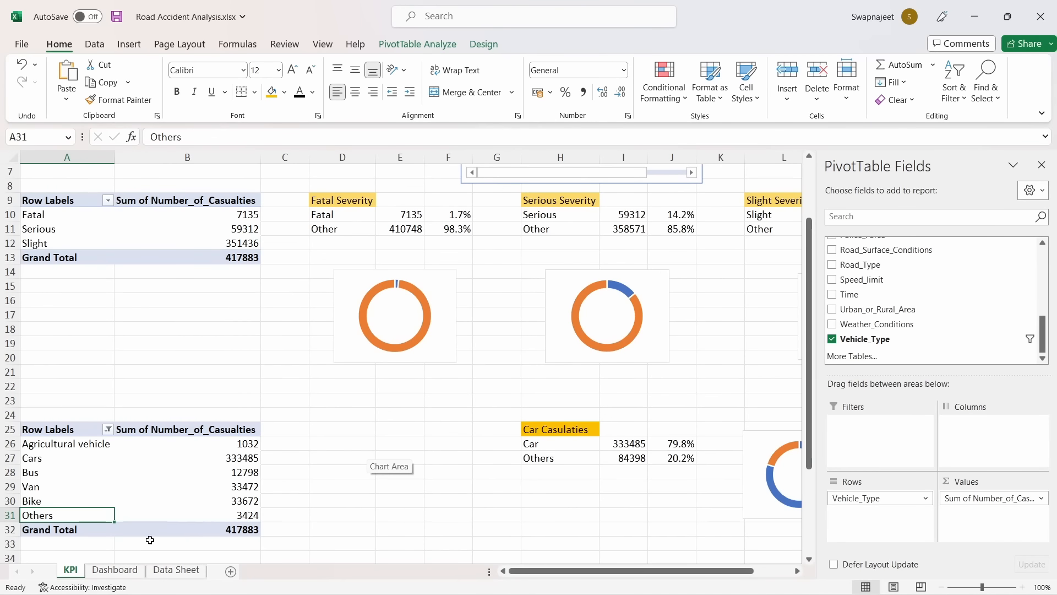
On the Dashboard sheet, search the stock icons for "vehicles"
{"action": "left_click", "coordinate": [117, 573]}
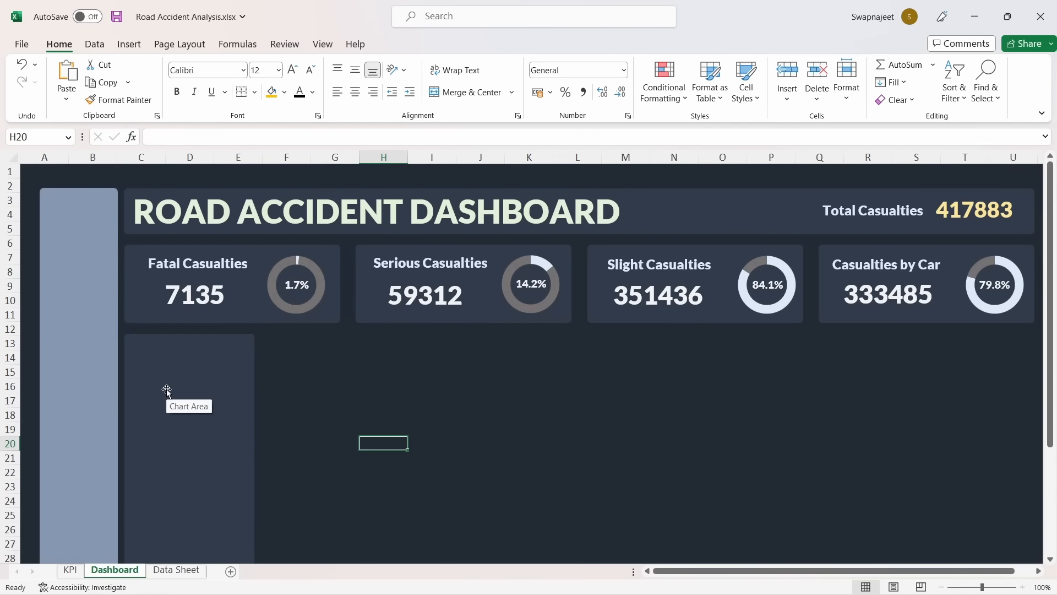
{"action": "left_click", "coordinate": [166, 392]}
{"action": "left_click", "coordinate": [308, 387]}
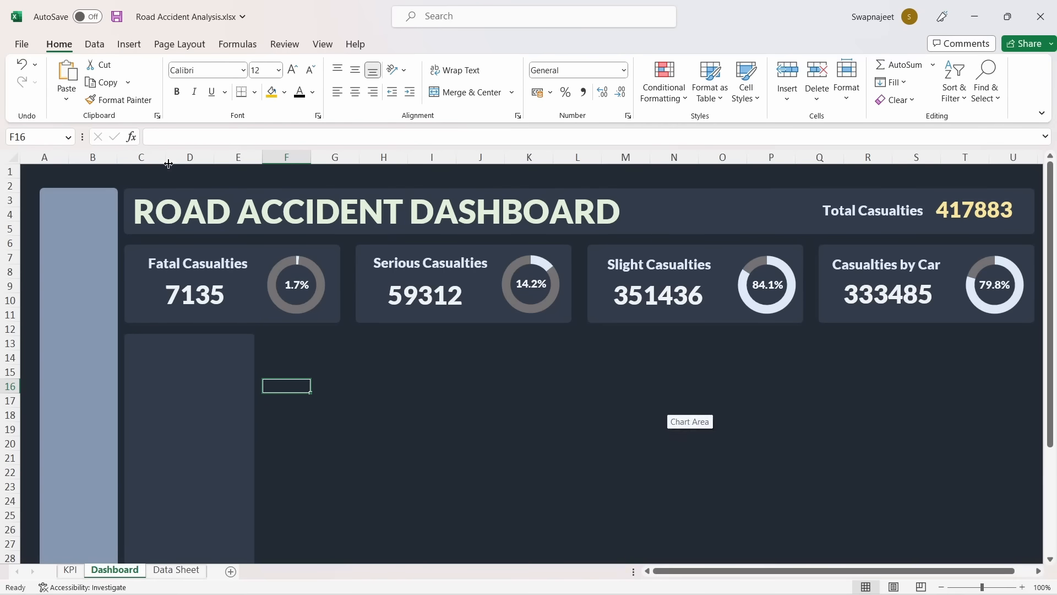
{"action": "left_click", "coordinate": [137, 48]}
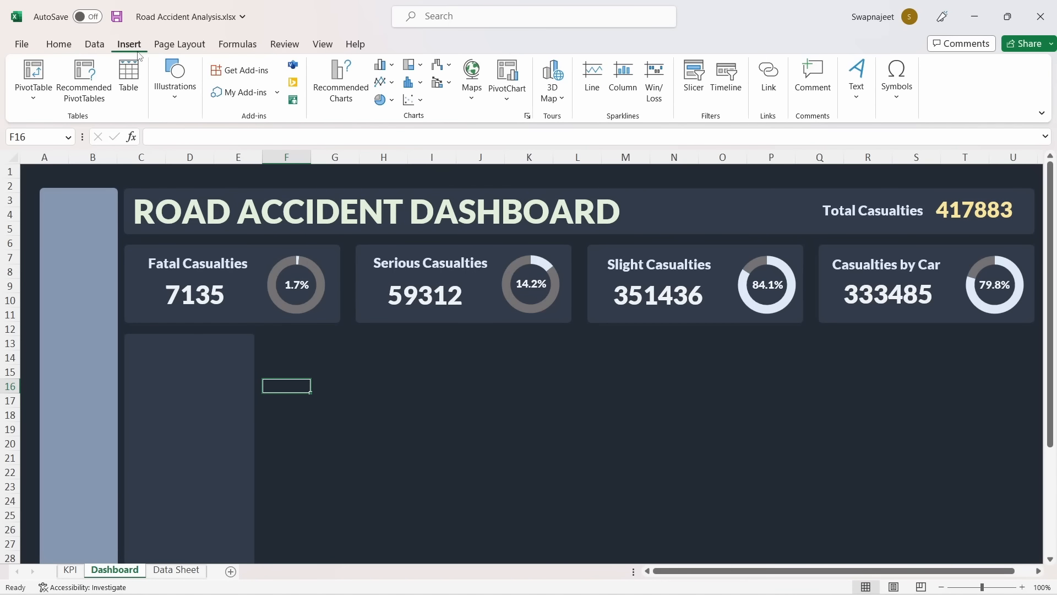
{"action": "left_click", "coordinate": [173, 80]}
{"action": "left_click", "coordinate": [229, 142]}
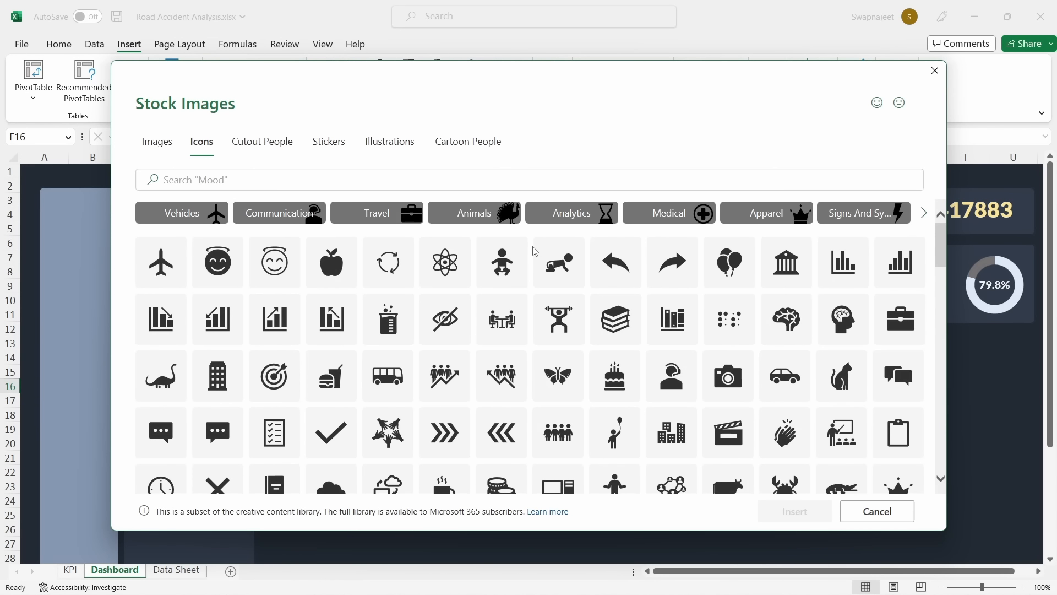
{"action": "left_click", "coordinate": [213, 177]}
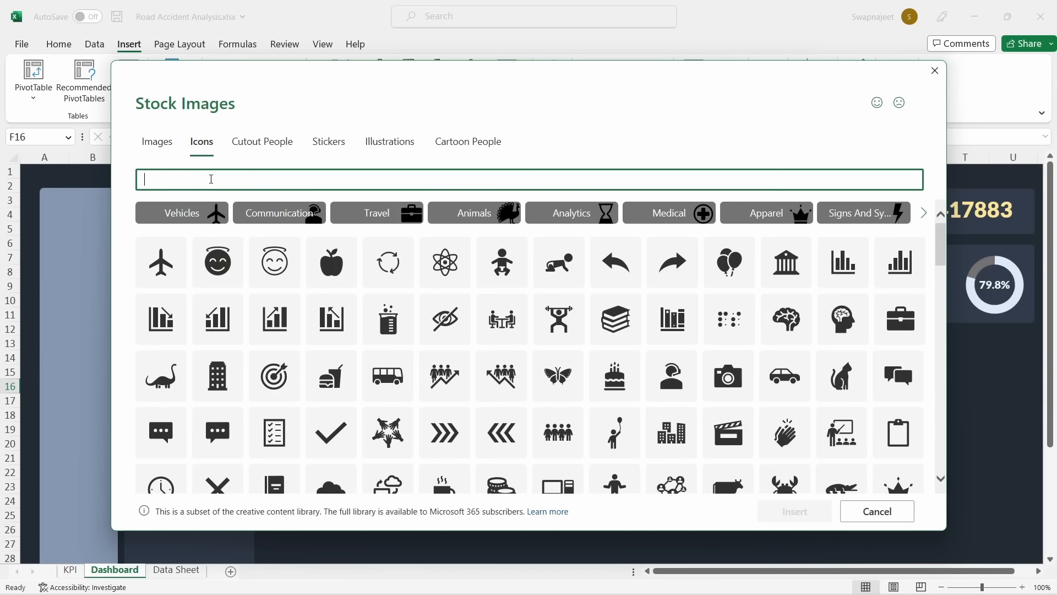
{"action": "type", "text": "vehicles"}
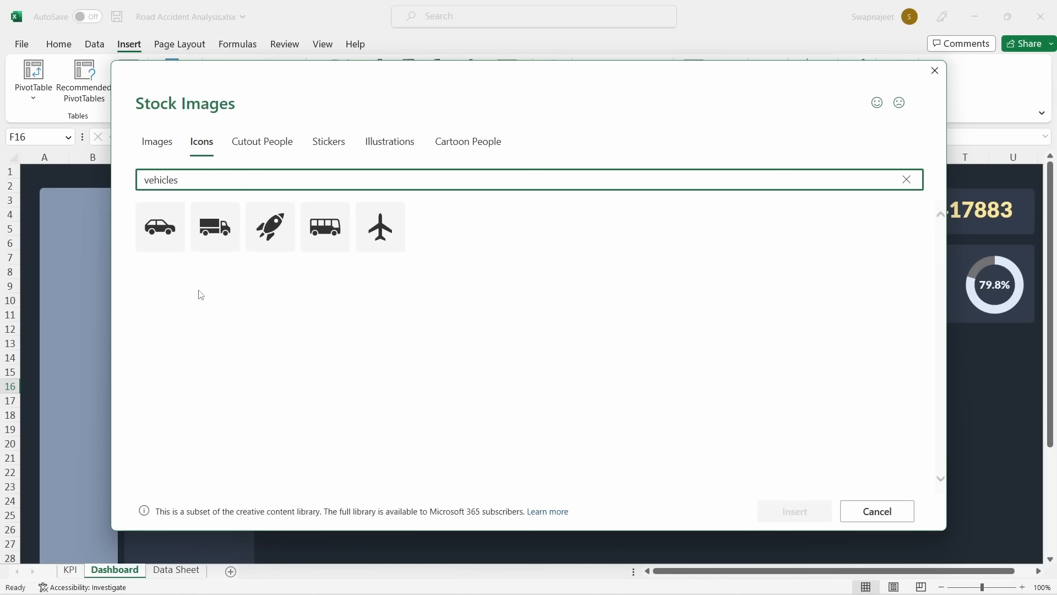
Insert the car, truck and bus icons into the dashboard
{"action": "left_click", "coordinate": [165, 244]}
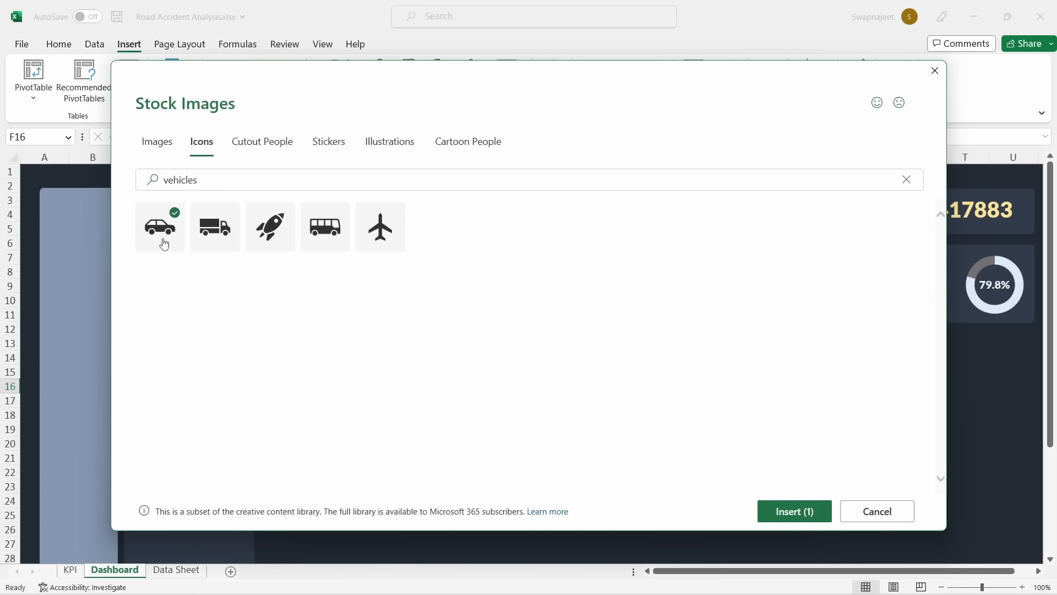
{"action": "left_click", "coordinate": [229, 240]}
{"action": "left_click", "coordinate": [338, 242]}
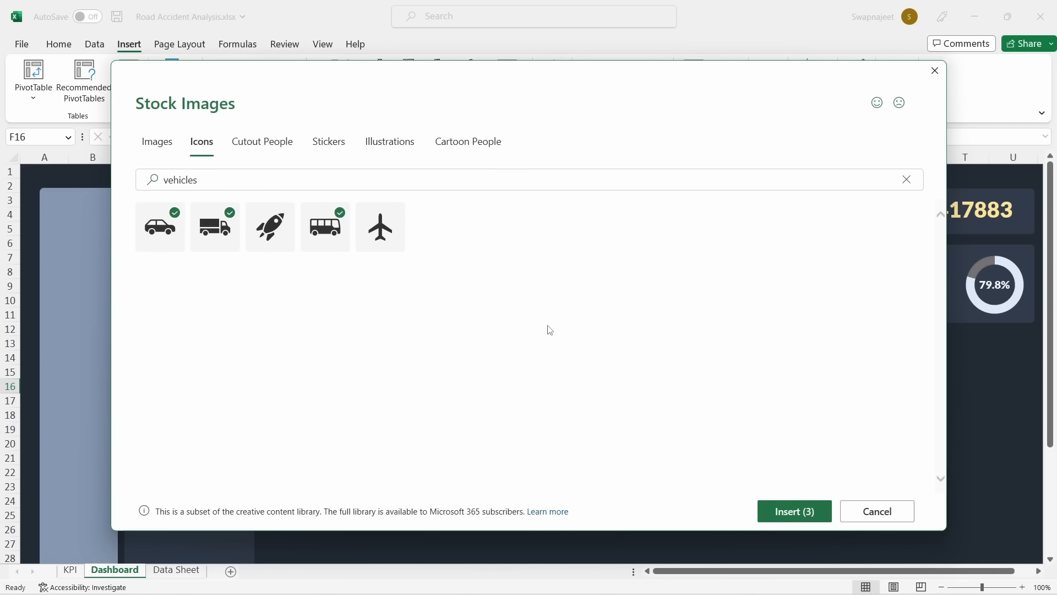
{"action": "left_click", "coordinate": [794, 511]}
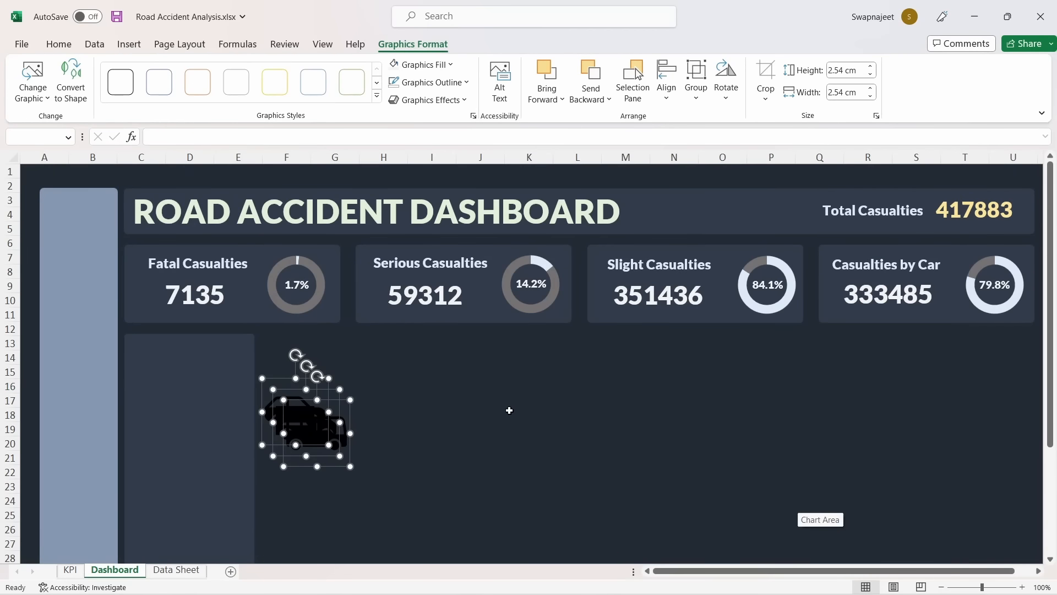
Separate the overlapping vehicle icons and move the car icon onto the upper part of the tall panel
{"action": "scroll", "coordinate": [509, 410], "scroll_direction": "down", "scroll_amount": 1}
{"action": "scroll", "coordinate": [509, 410], "scroll_direction": "down", "scroll_amount": 1}
{"action": "scroll", "coordinate": [371, 356], "scroll_direction": "down", "scroll_amount": 1}
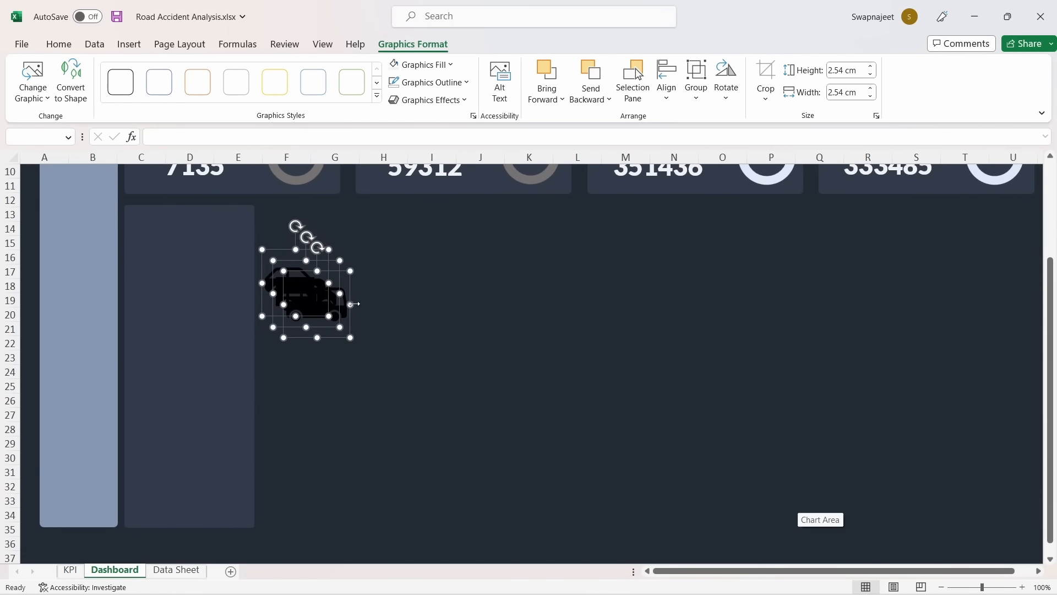
{"action": "left_click", "coordinate": [439, 296]}
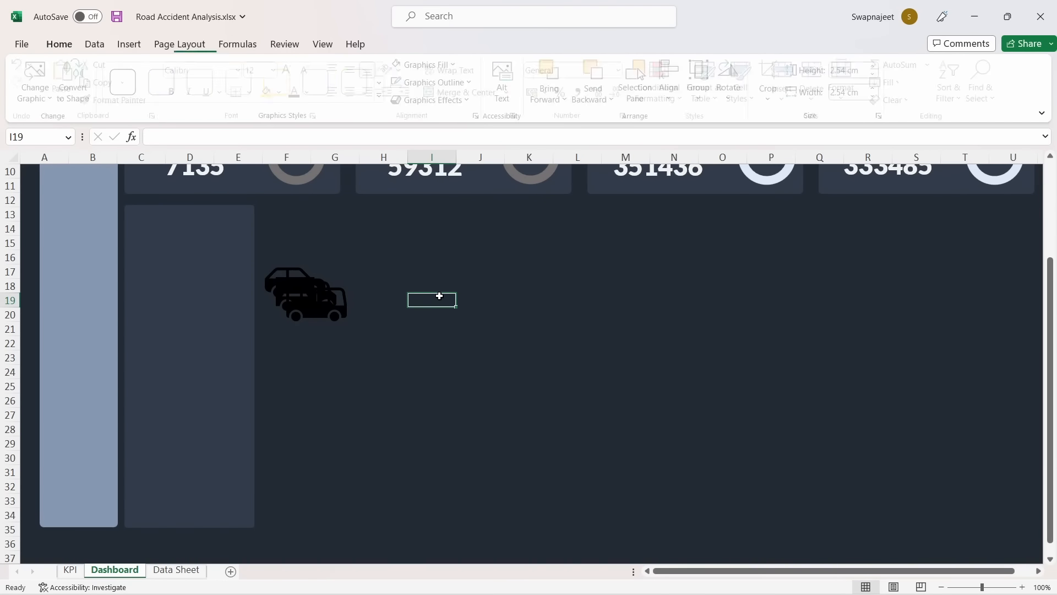
{"action": "left_click_drag", "start_coordinate": [316, 307], "coordinate": [448, 308]}
{"action": "left_click_drag", "start_coordinate": [288, 280], "coordinate": [153, 271]}
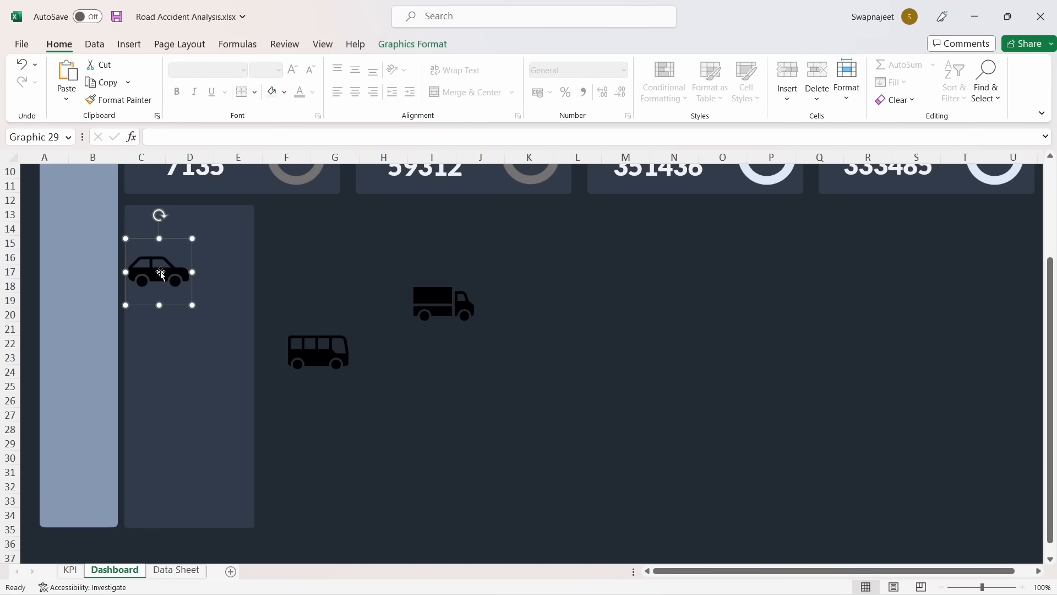
Resize the car icon to 1.5 cm and position it near the tall panel's left edge
{"action": "left_click", "coordinate": [433, 45]}
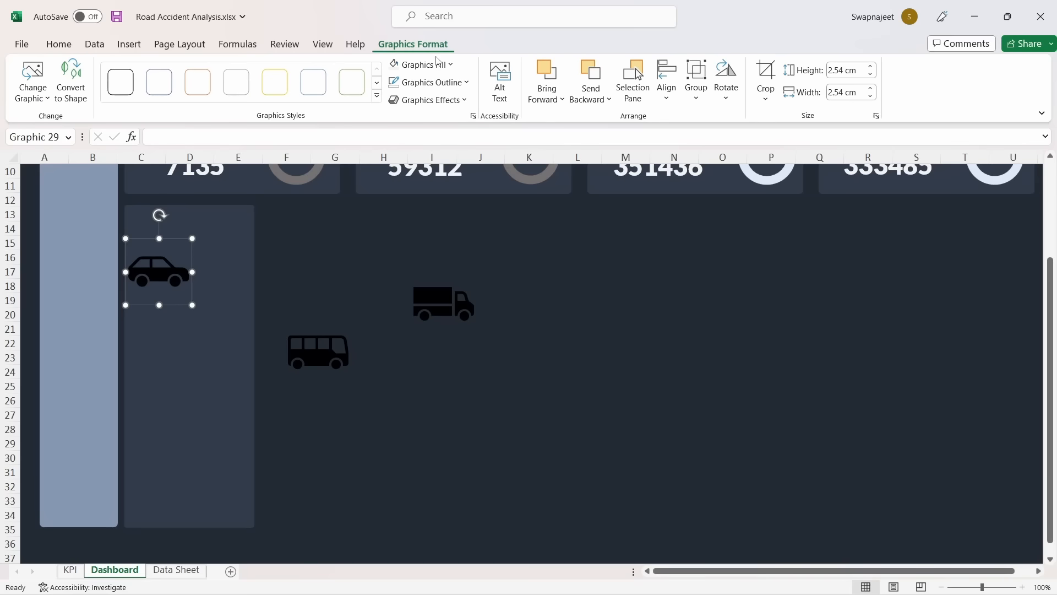
{"action": "left_click", "coordinate": [844, 71]}
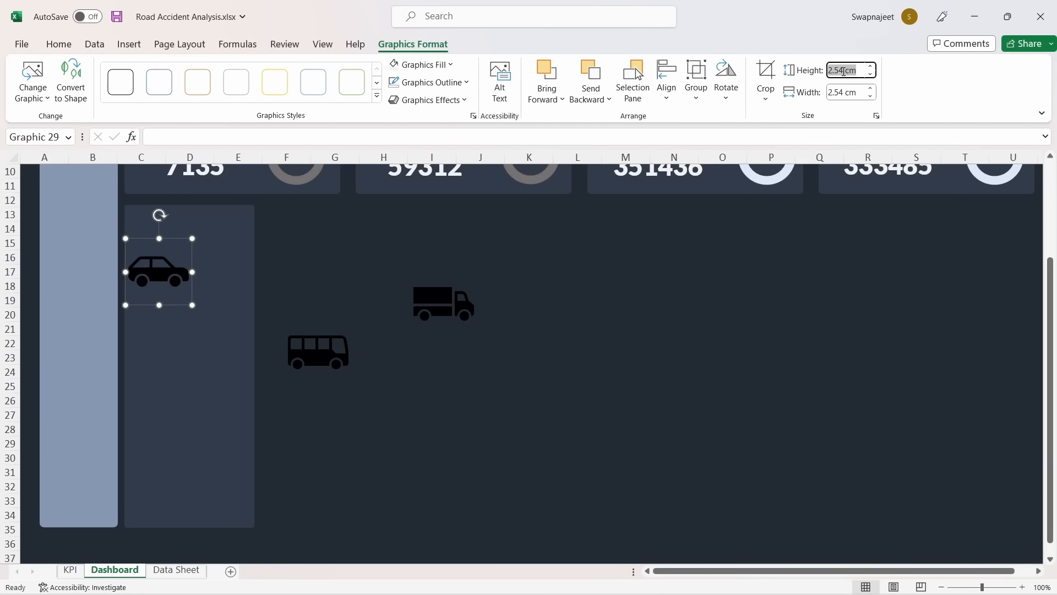
{"action": "type", "text": "1.5"}
{"action": "key", "text": "Return"}
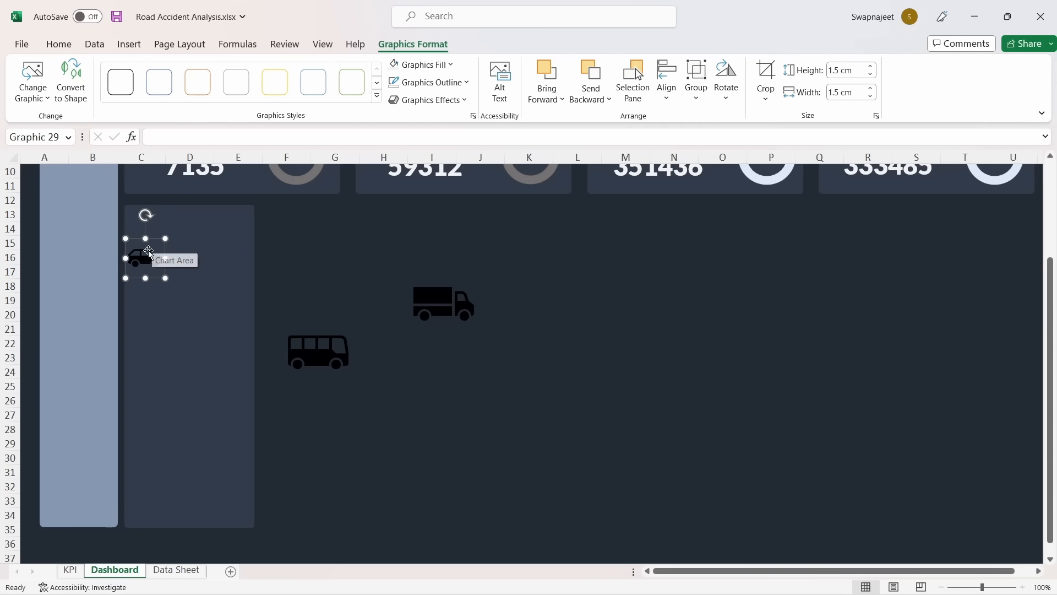
{"action": "left_click_drag", "start_coordinate": [148, 251], "coordinate": [150, 258]}
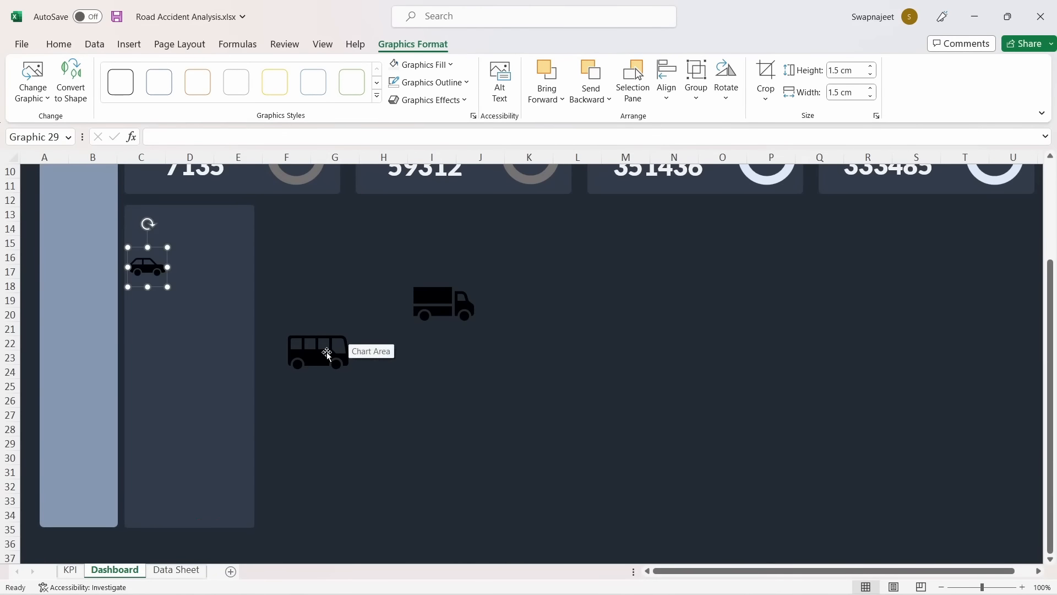
Resize the bus icon to 1.5 cm and place it on the tall panel, in line below the car icon
{"action": "left_click", "coordinate": [327, 353]}
{"action": "left_click", "coordinate": [846, 72]}
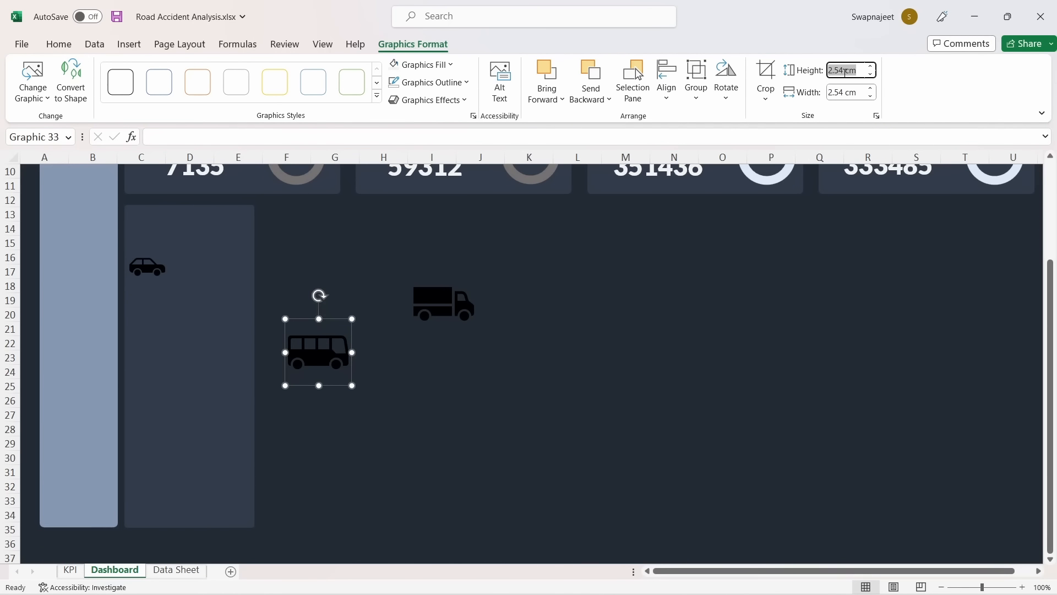
{"action": "type", "text": "1.5"}
{"action": "key", "text": "Return"}
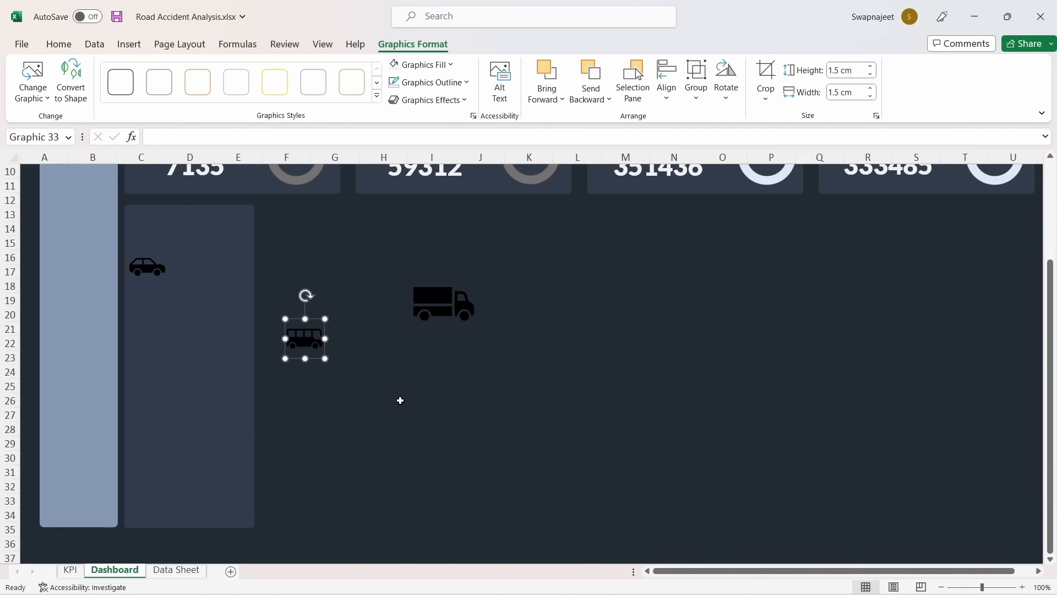
{"action": "left_click_drag", "start_coordinate": [315, 345], "coordinate": [158, 370]}
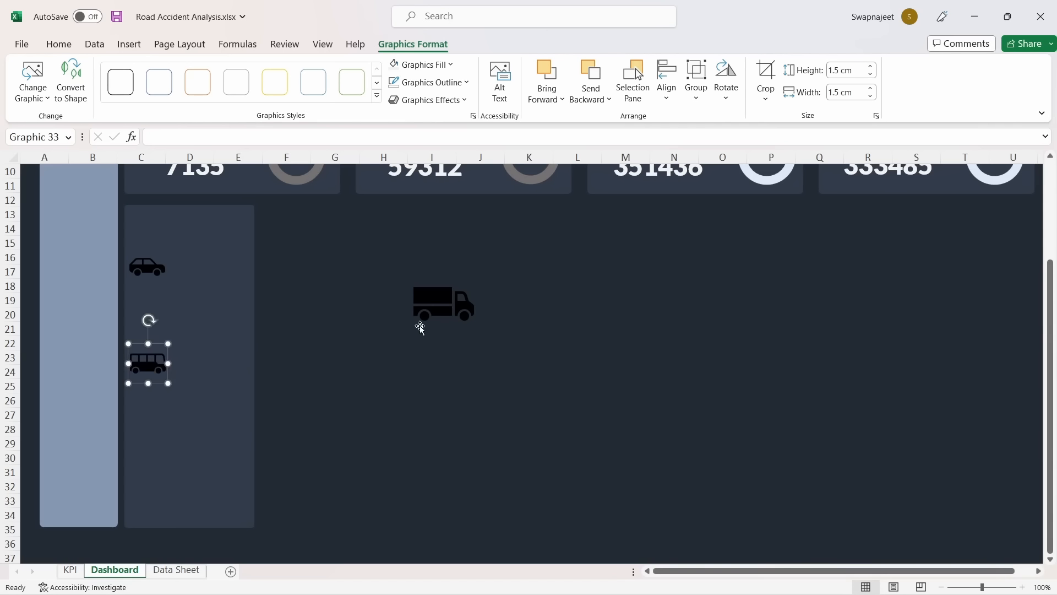
Resize the truck icon to 1.5 cm, place it between the car and bus icons, and nudge the bus down to even the spacing
{"action": "left_click", "coordinate": [461, 290]}
{"action": "left_click", "coordinate": [841, 71]}
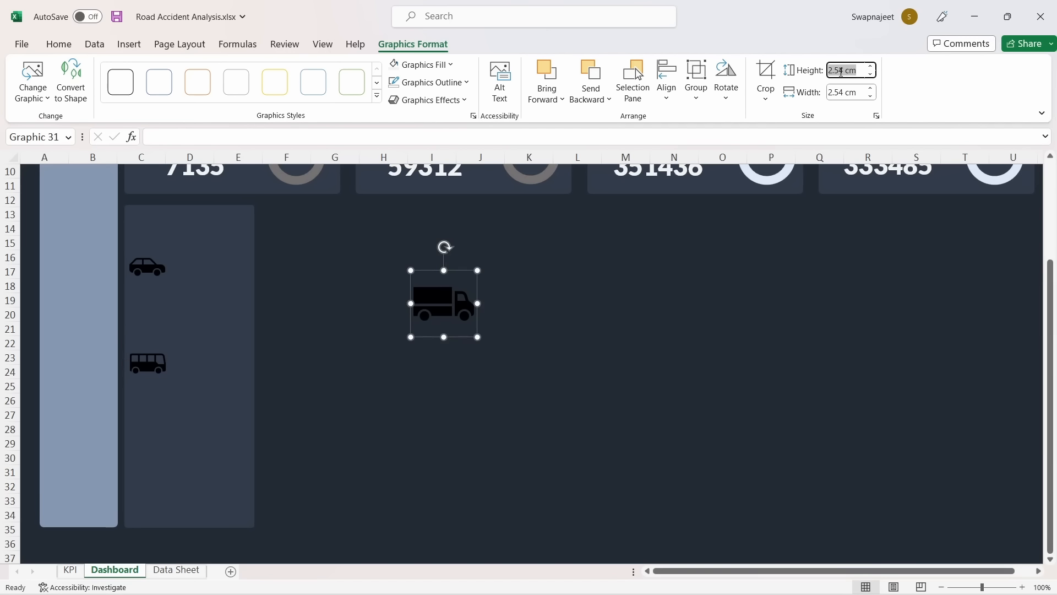
{"action": "type", "text": "1.5"}
{"action": "key", "text": "Return"}
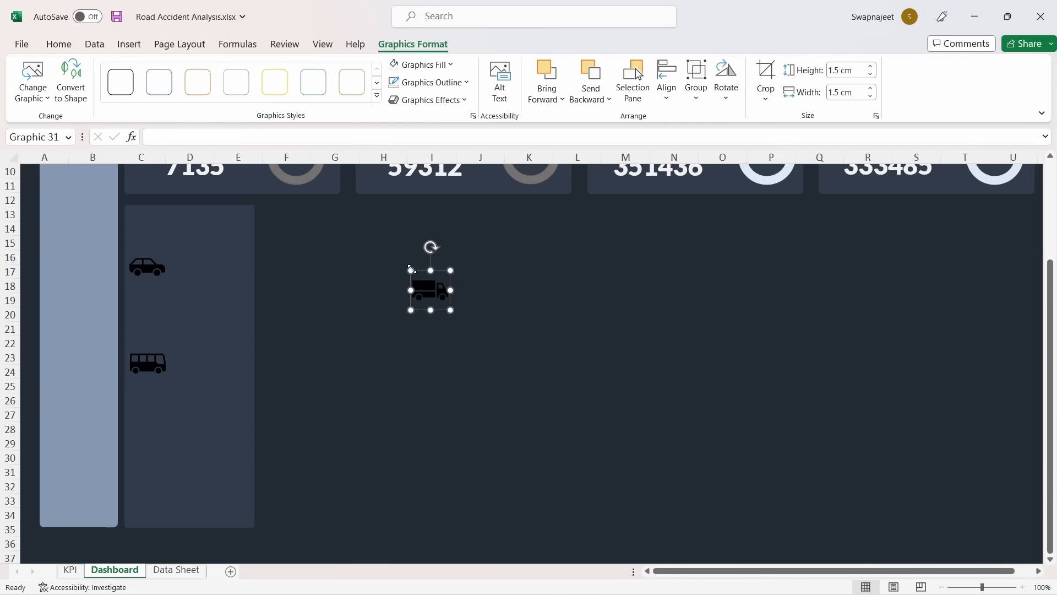
{"action": "left_click_drag", "start_coordinate": [430, 285], "coordinate": [150, 312]}
{"action": "left_click_drag", "start_coordinate": [149, 360], "coordinate": [147, 367]}
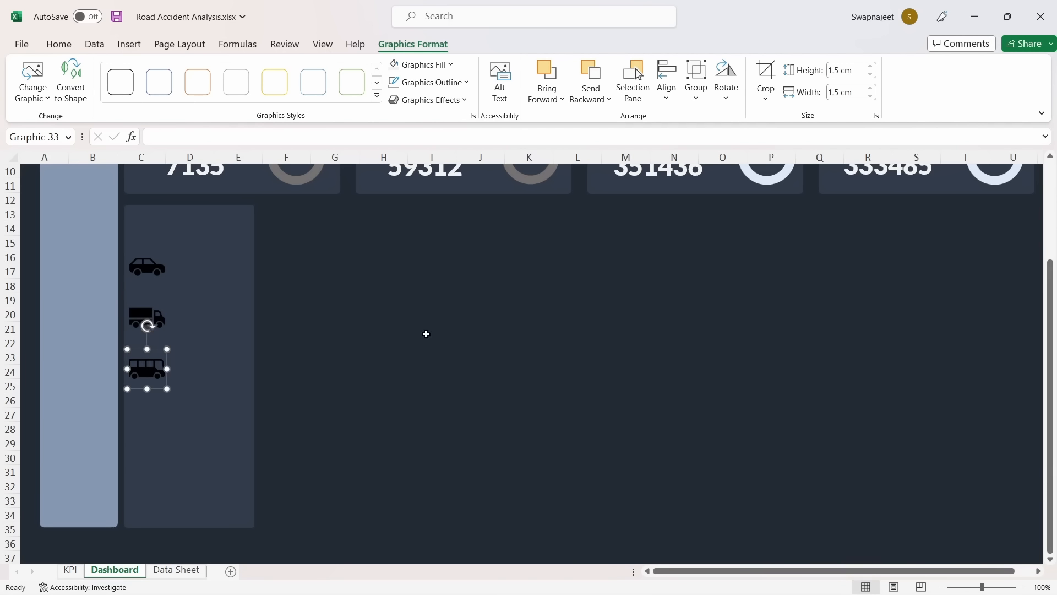
Search the stock images and icons for "cycle", check the other stock categories, and close the library
{"action": "left_click", "coordinate": [424, 331]}
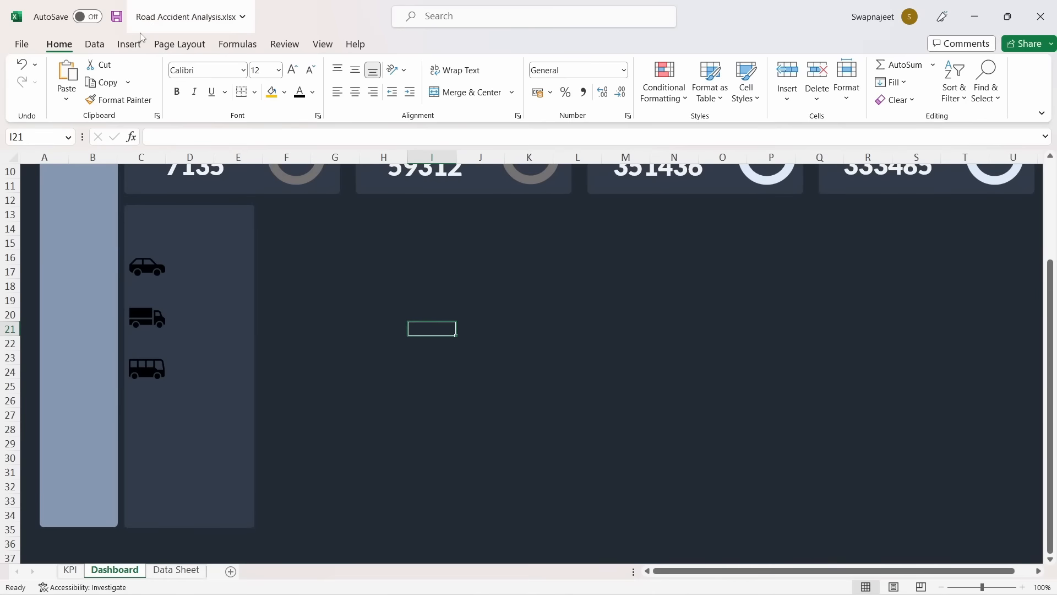
{"action": "left_click", "coordinate": [130, 44]}
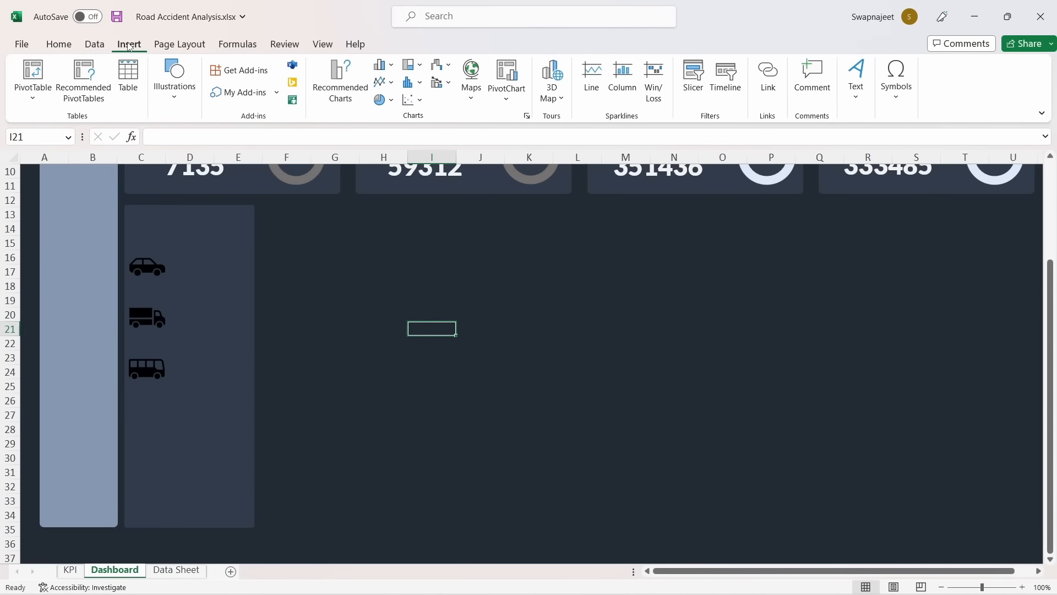
{"action": "left_click", "coordinate": [175, 80]}
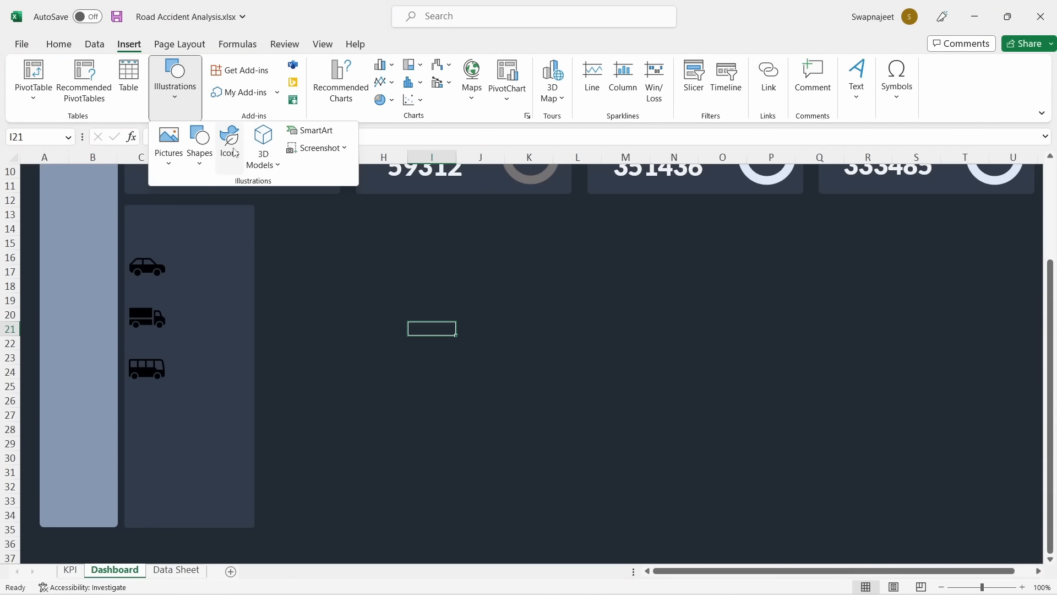
{"action": "left_click", "coordinate": [230, 148]}
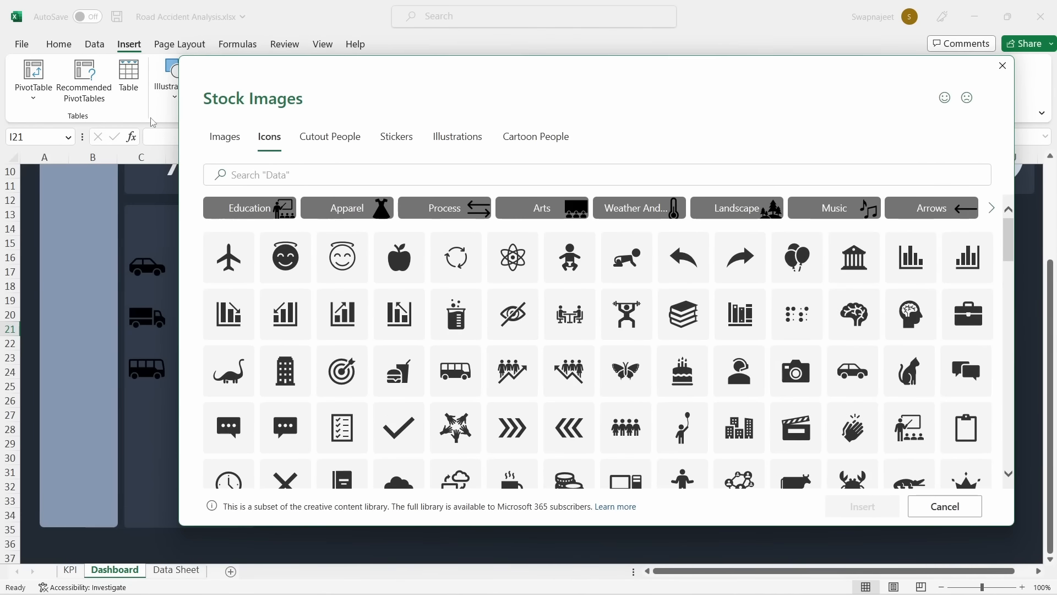
{"action": "left_click", "coordinate": [230, 142]}
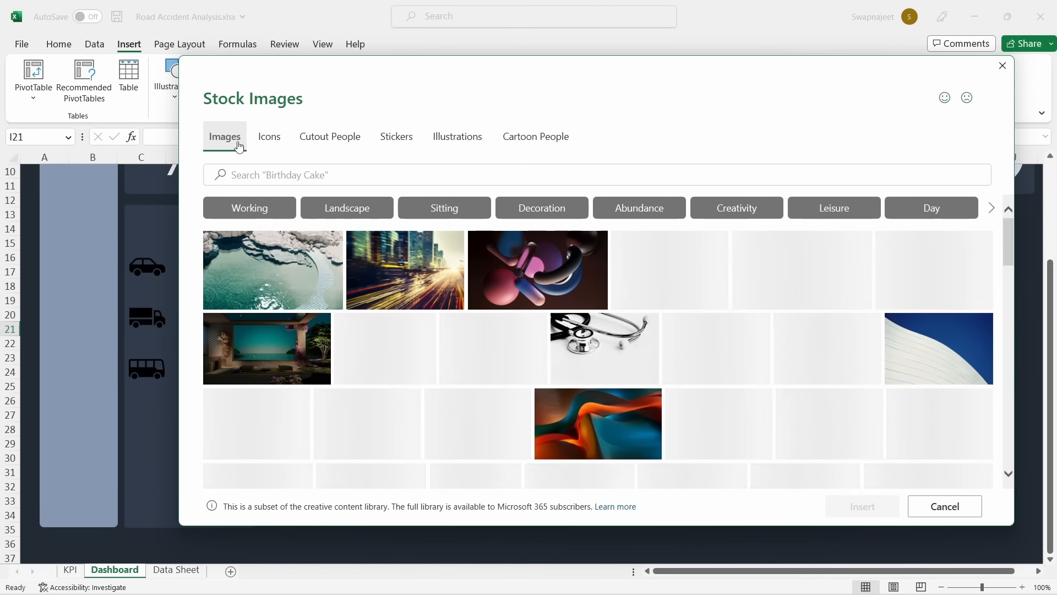
{"action": "left_click", "coordinate": [337, 176]}
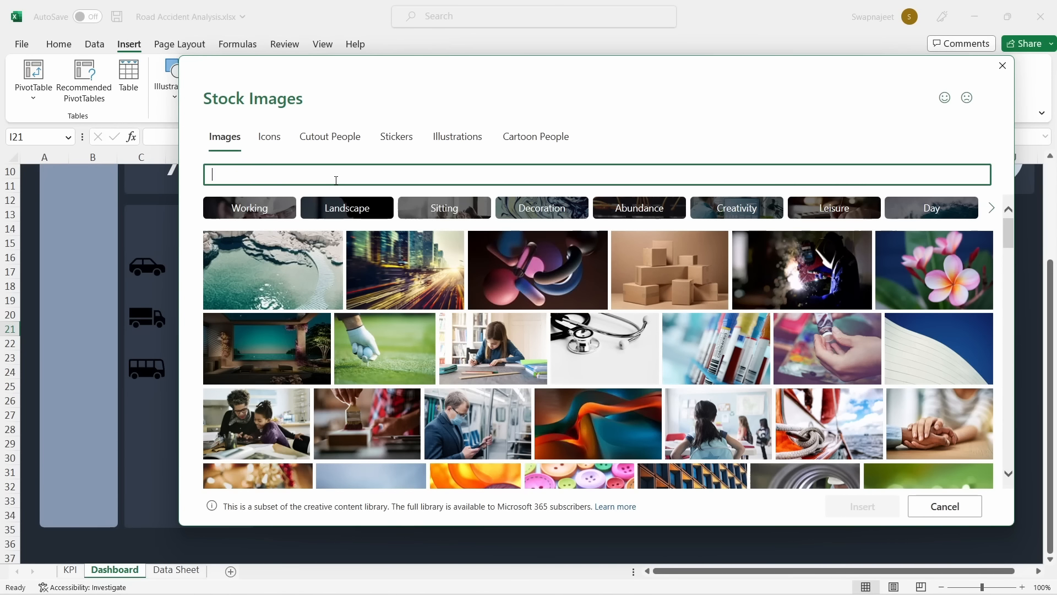
{"action": "type", "text": "cycle"}
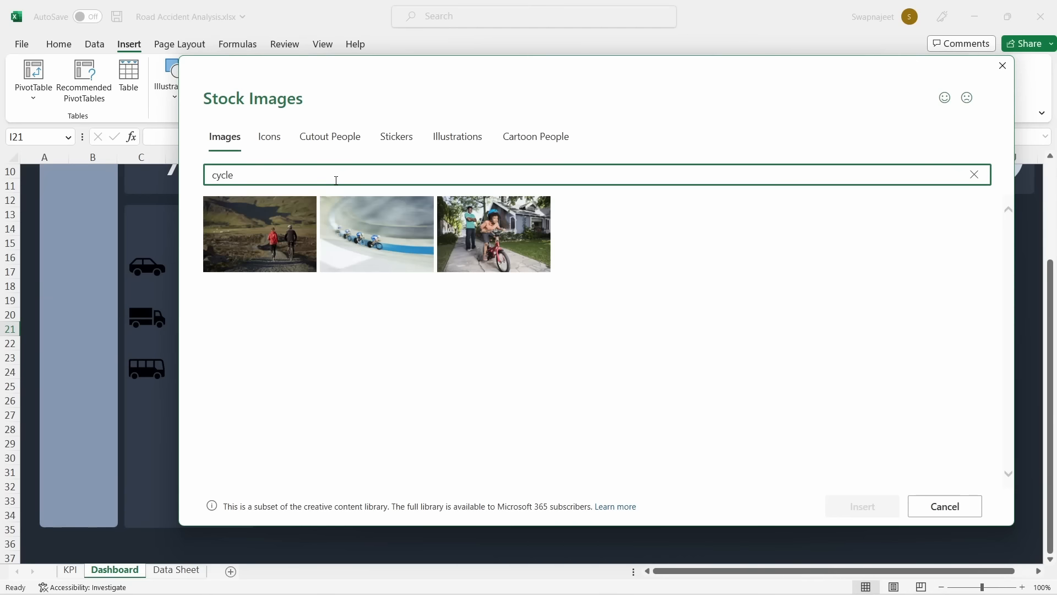
{"action": "left_click", "coordinate": [268, 139]}
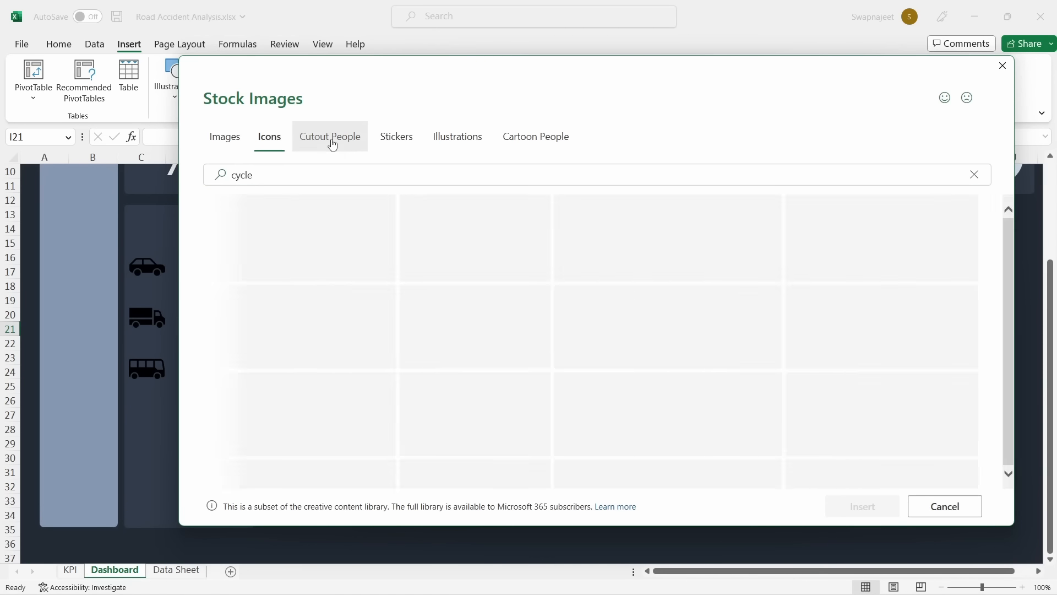
{"action": "left_click", "coordinate": [355, 144]}
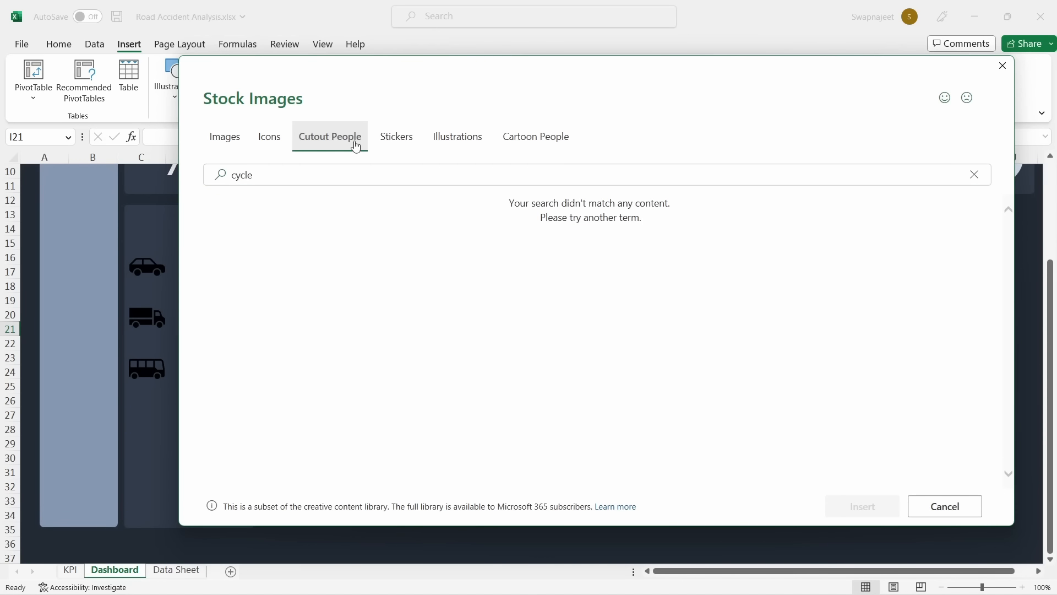
{"action": "left_click", "coordinate": [975, 174]}
{"action": "left_click", "coordinate": [404, 149]}
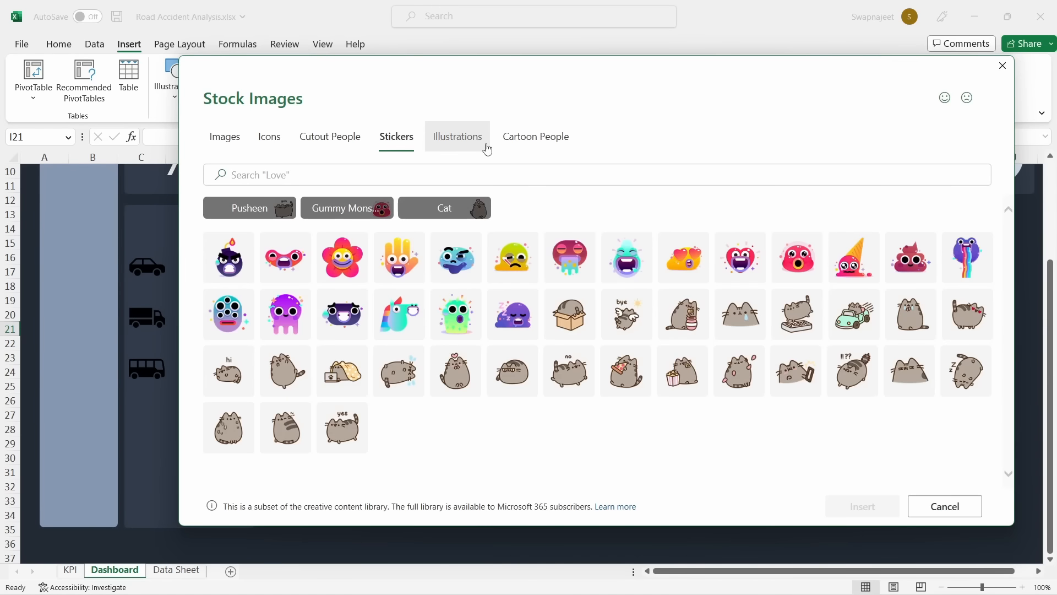
{"action": "left_click", "coordinate": [487, 150]}
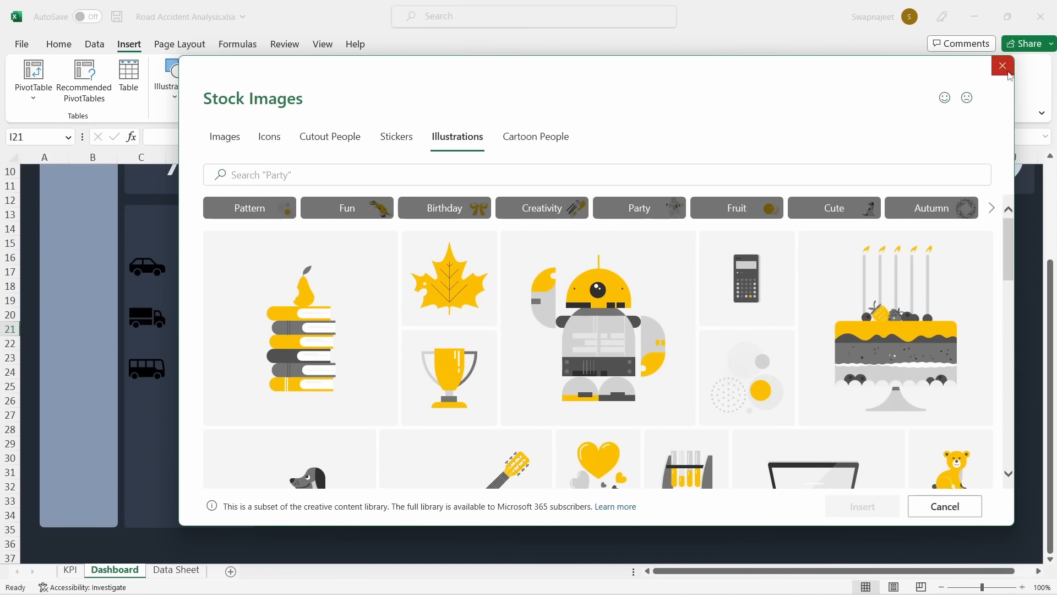
{"action": "left_click", "coordinate": [1009, 73]}
Look through the online 3D models and the stock icons, stickers and images for a bicycle graphic, closing each library without inserting anything
{"action": "left_click", "coordinate": [175, 88]}
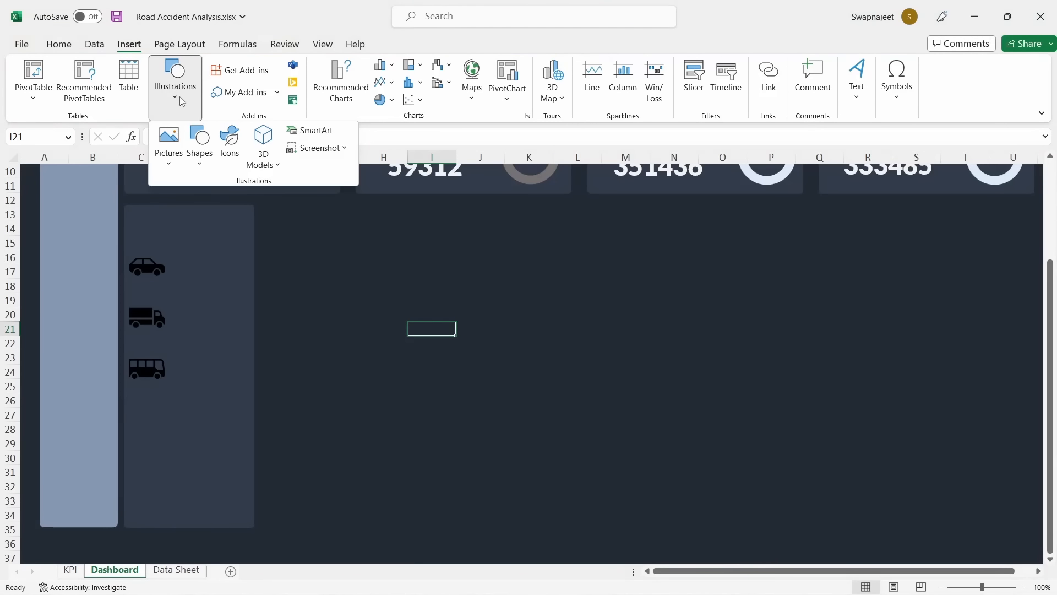
{"action": "left_click", "coordinate": [169, 145]}
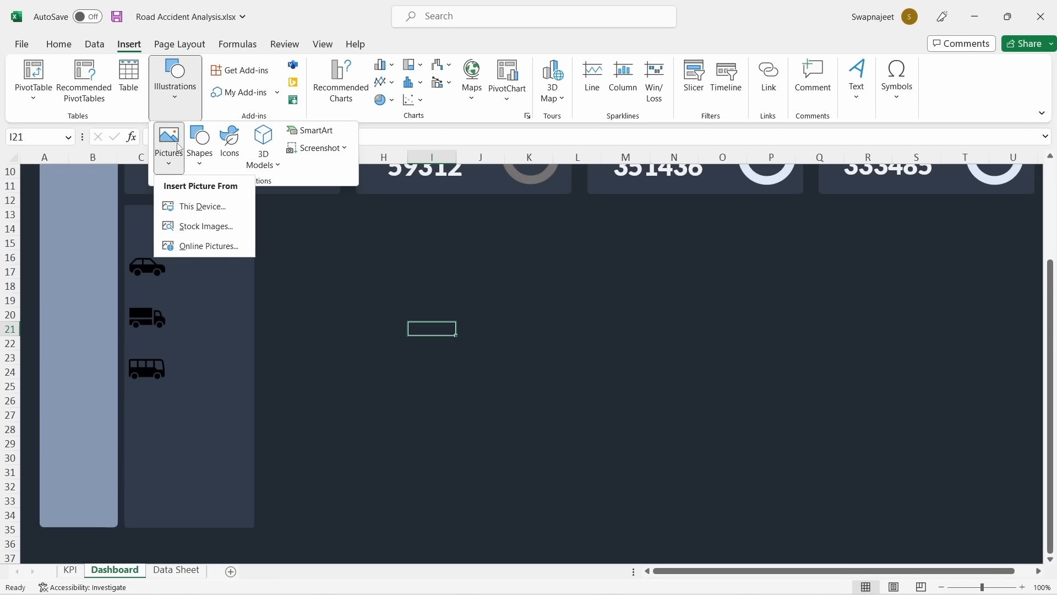
{"action": "left_click", "coordinate": [264, 142]}
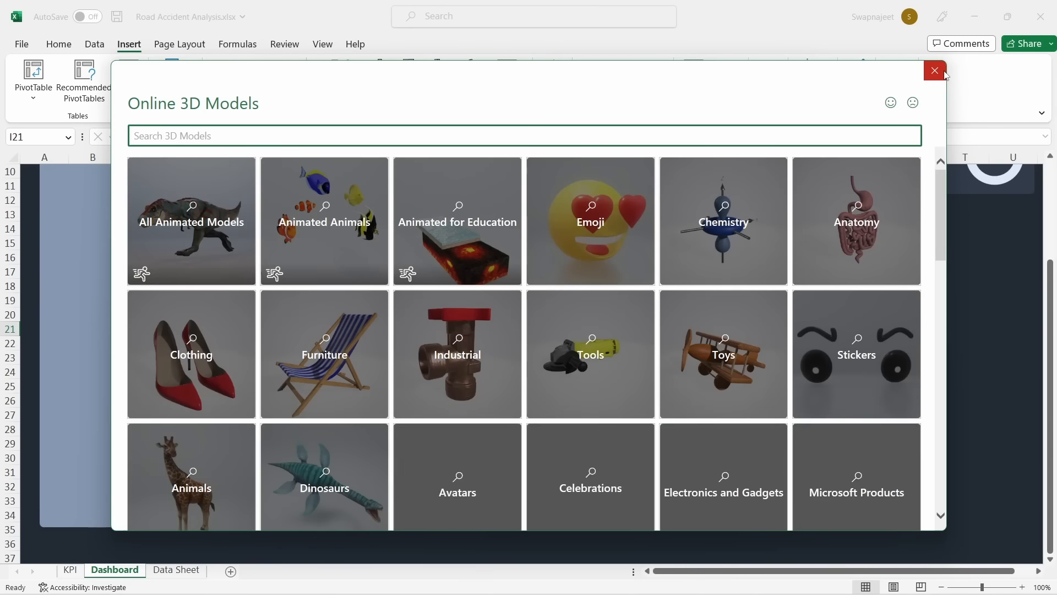
{"action": "left_click", "coordinate": [944, 74]}
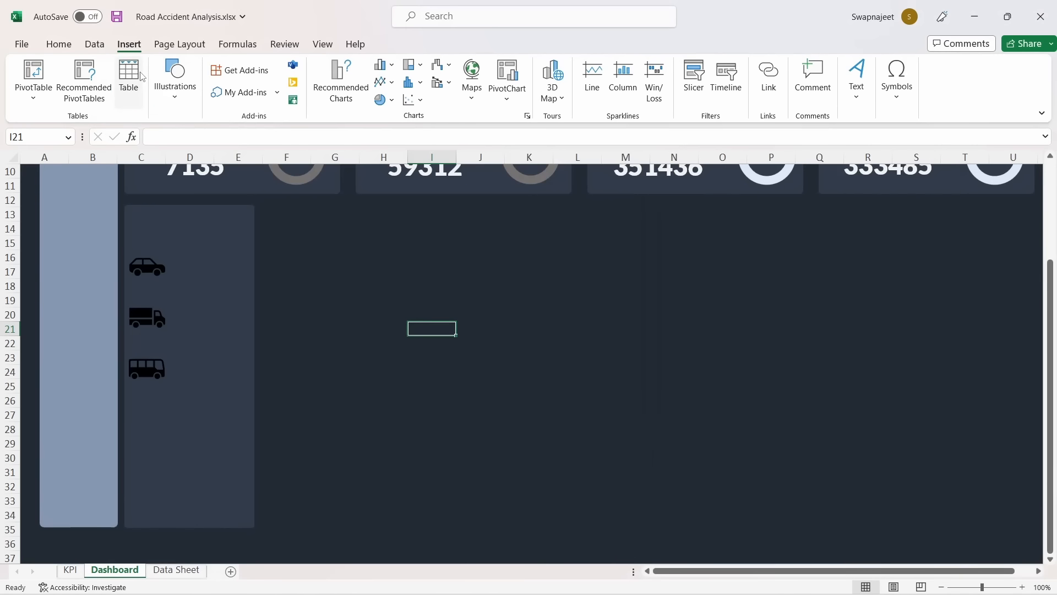
{"action": "left_click", "coordinate": [196, 80]}
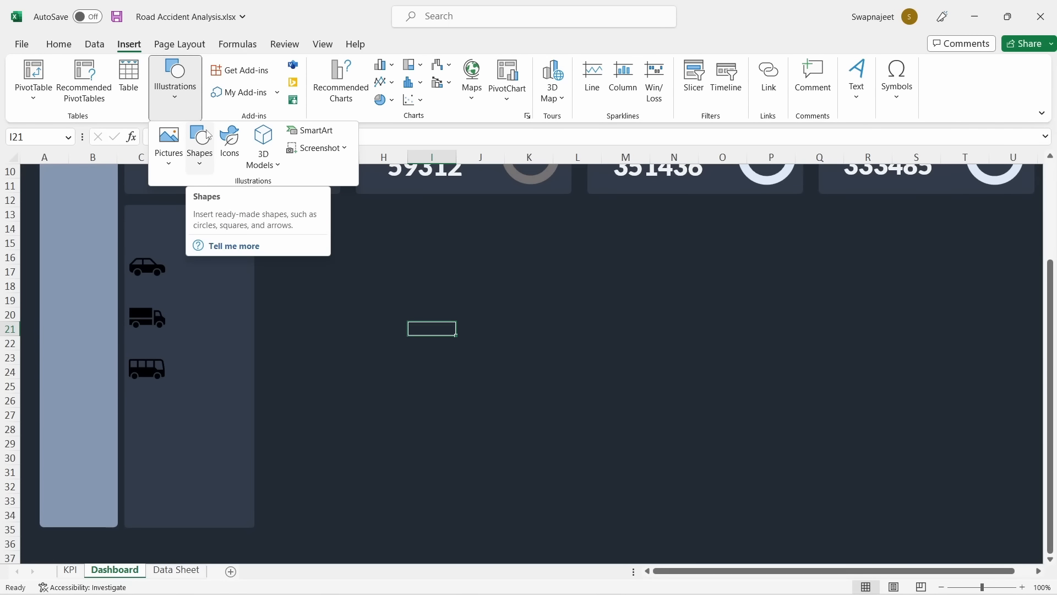
{"action": "left_click", "coordinate": [225, 144]}
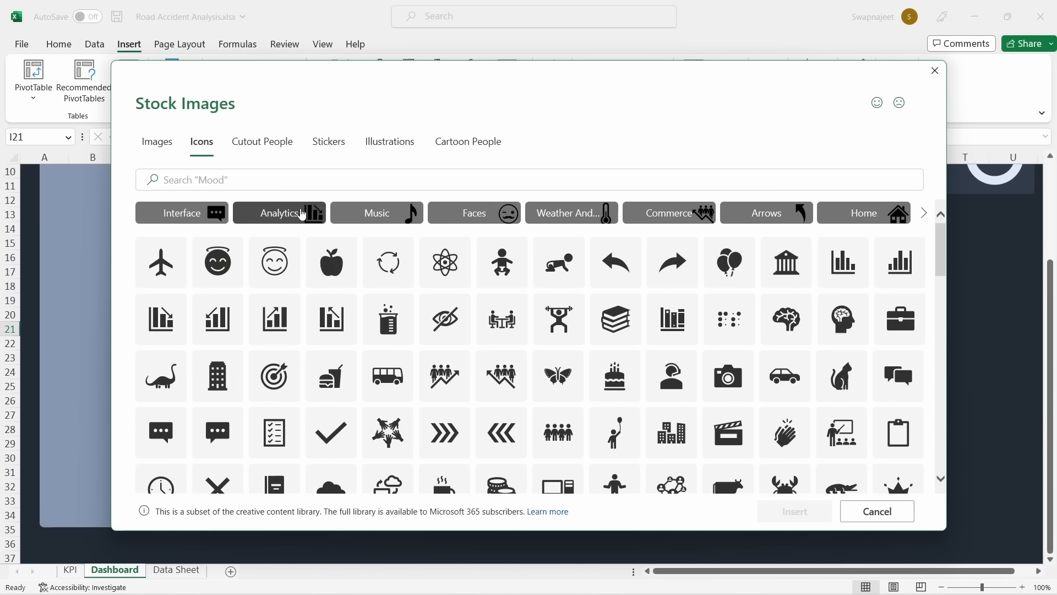
{"action": "left_click", "coordinate": [329, 145]}
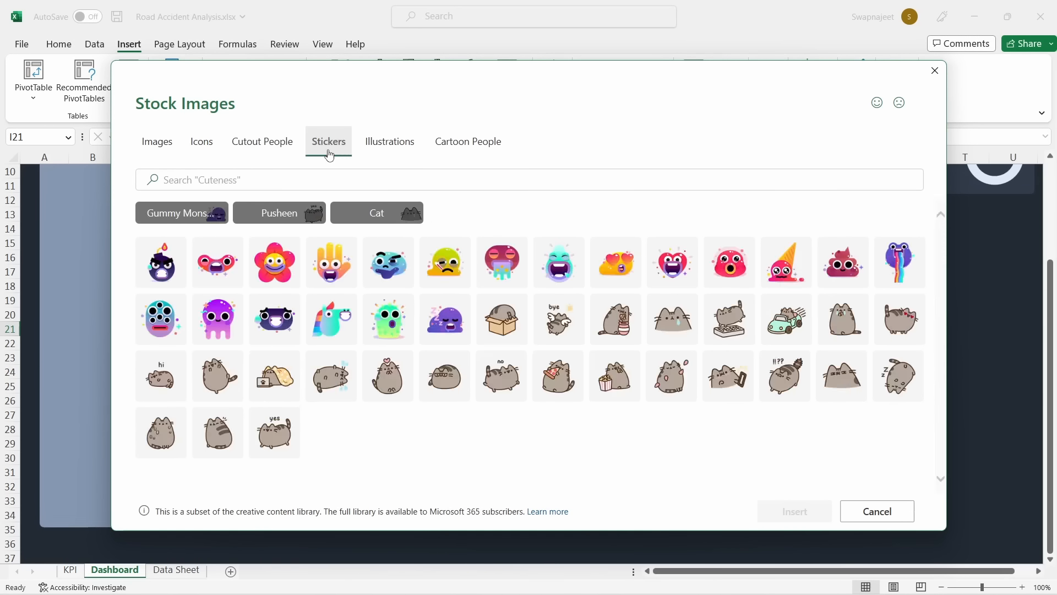
{"action": "left_click", "coordinate": [266, 142]}
{"action": "left_click", "coordinate": [159, 146]}
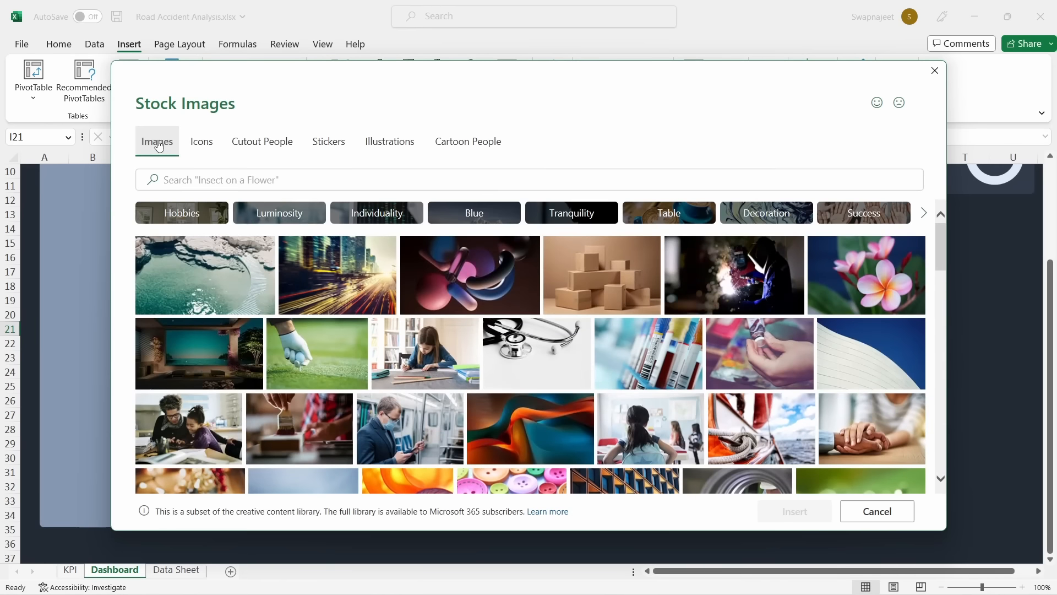
{"action": "scroll", "coordinate": [369, 268], "scroll_direction": "down", "scroll_amount": 2}
{"action": "scroll", "coordinate": [368, 268], "scroll_direction": "down", "scroll_amount": 6}
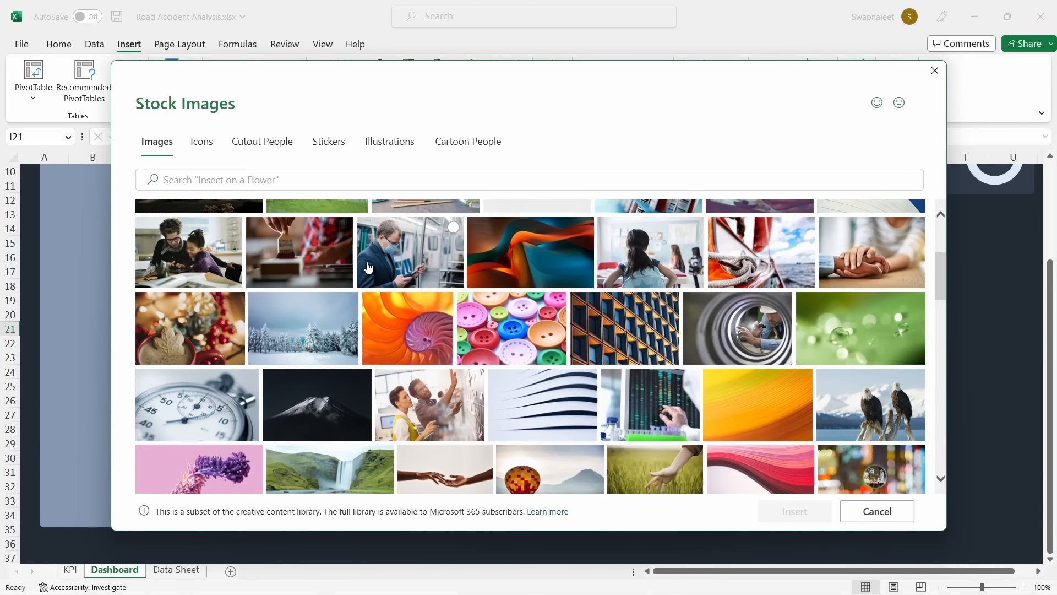
{"action": "scroll", "coordinate": [369, 266], "scroll_direction": "down", "scroll_amount": 5}
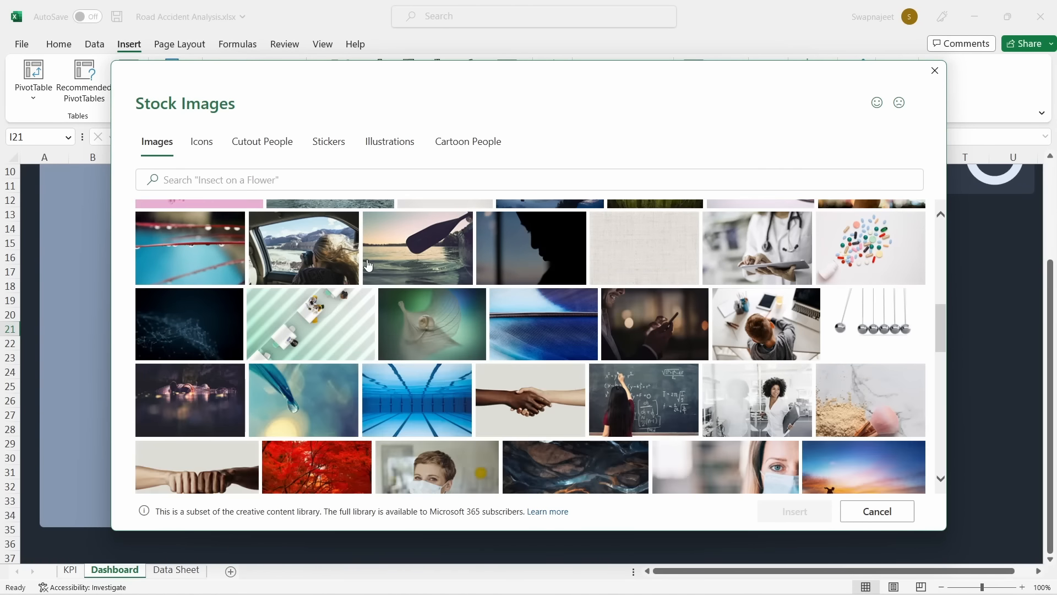
{"action": "scroll", "coordinate": [369, 266], "scroll_direction": "up", "scroll_amount": 13}
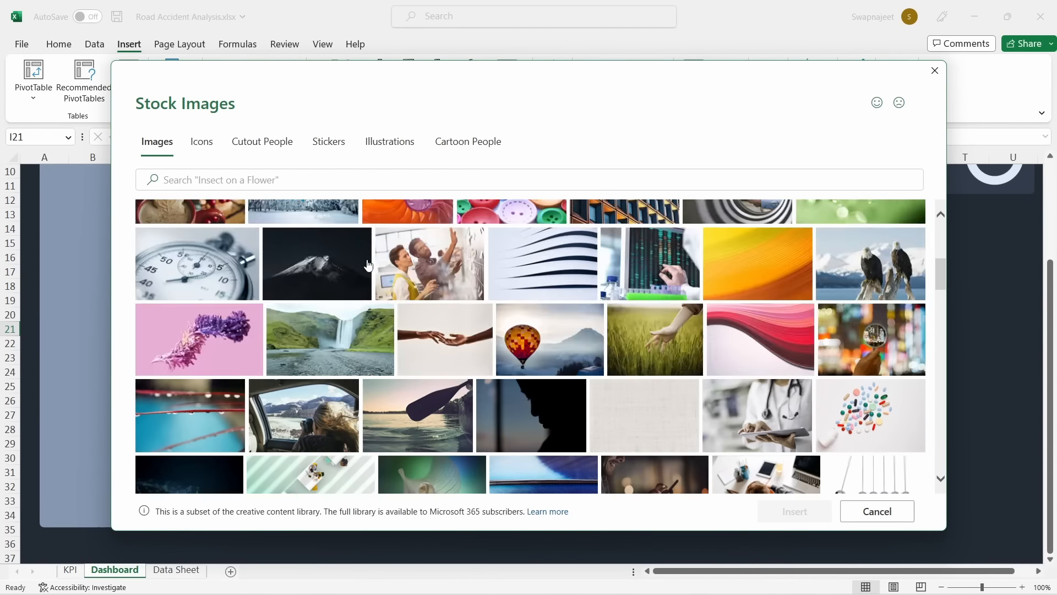
{"action": "left_click", "coordinate": [943, 72]}
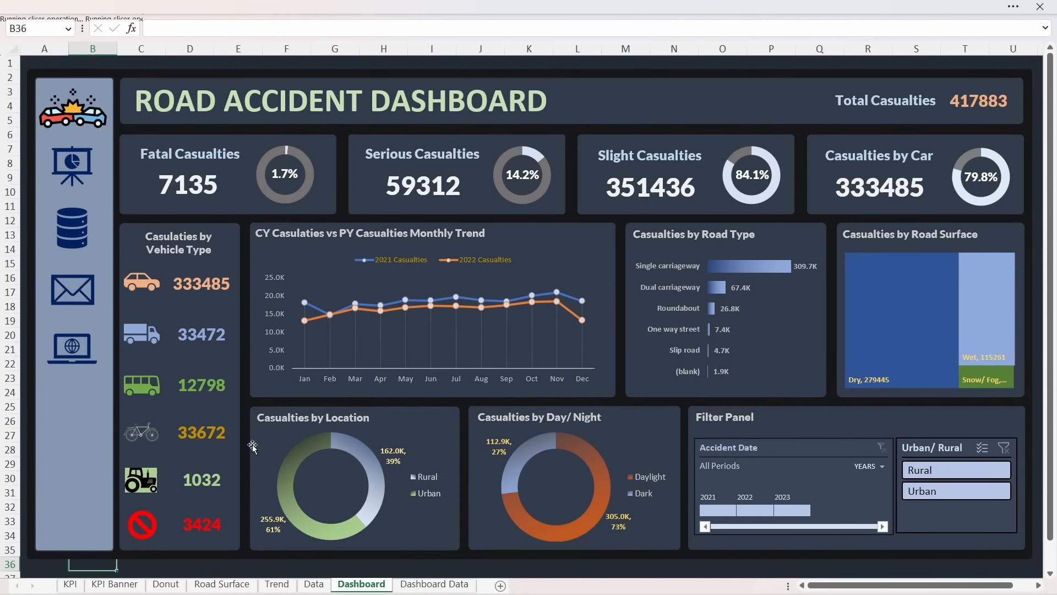
Copy the bicycle icon from the finished dashboard workbook into this Dashboard sheet and place it on the tall panel, in line below the bus
{"action": "left_click", "coordinate": [148, 432]}
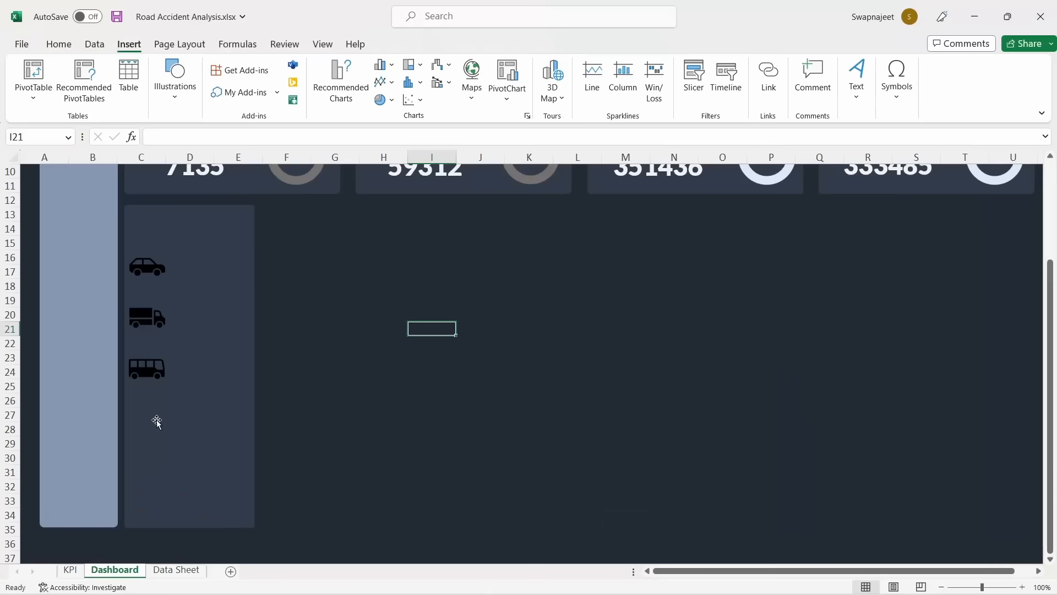
{"action": "key", "text": "ctrl+v"}
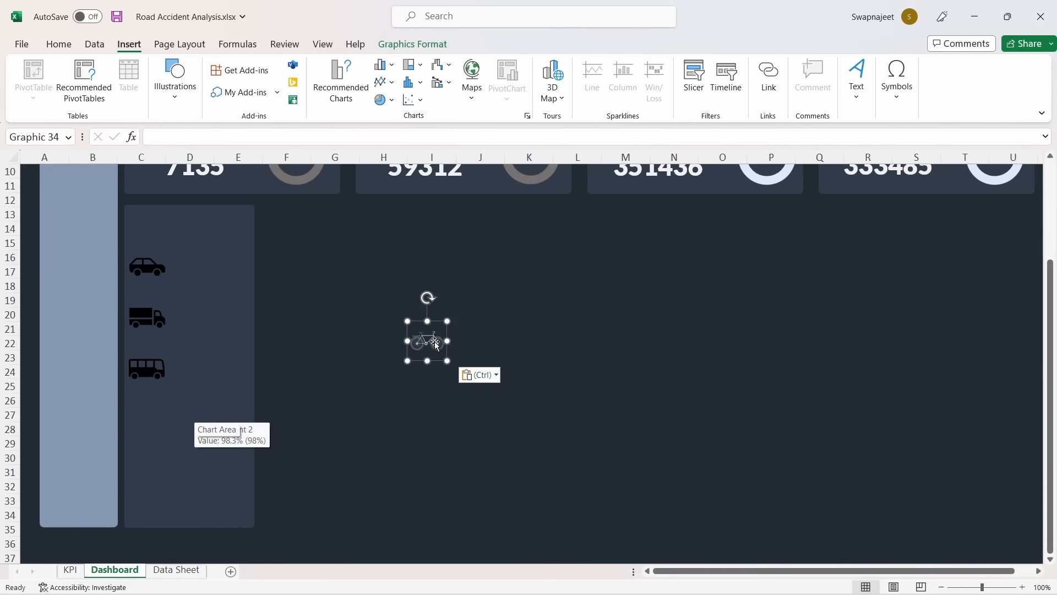
{"action": "left_click_drag", "start_coordinate": [396, 354], "coordinate": [174, 404]}
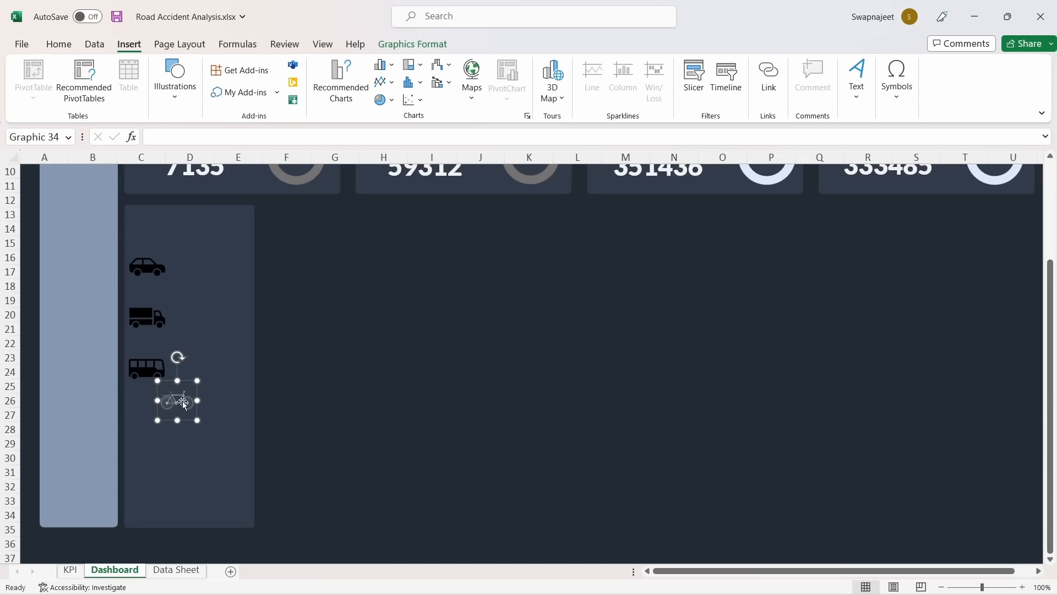
{"action": "left_click_drag", "start_coordinate": [184, 404], "coordinate": [153, 418]}
{"action": "left_click", "coordinate": [409, 427]}
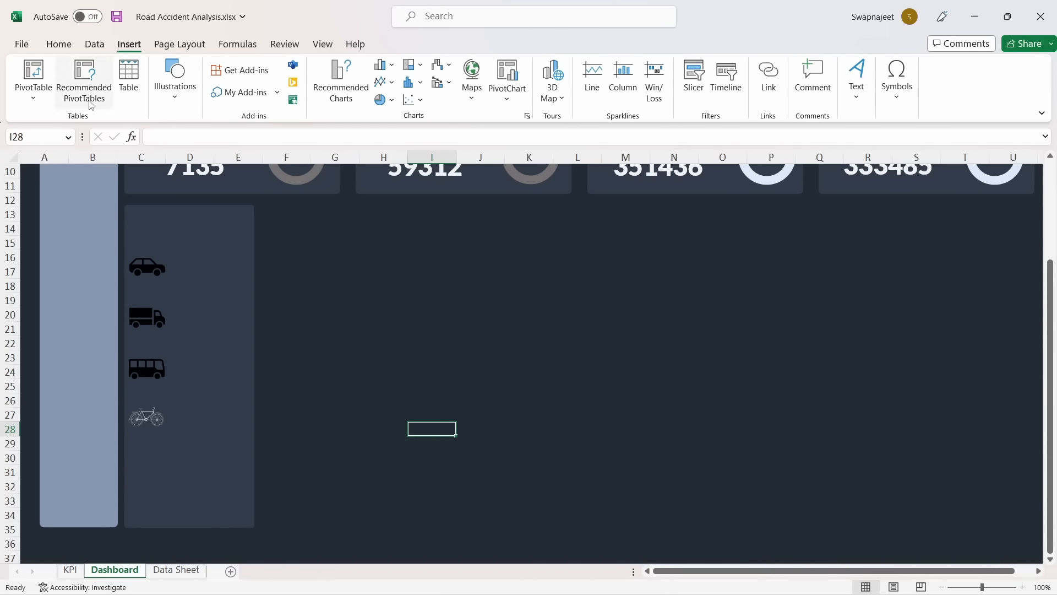
Browse the stock icons library and insert the prohibition sign icon into the Dashboard sheet
{"action": "left_click", "coordinate": [100, 49]}
{"action": "left_click", "coordinate": [130, 49]}
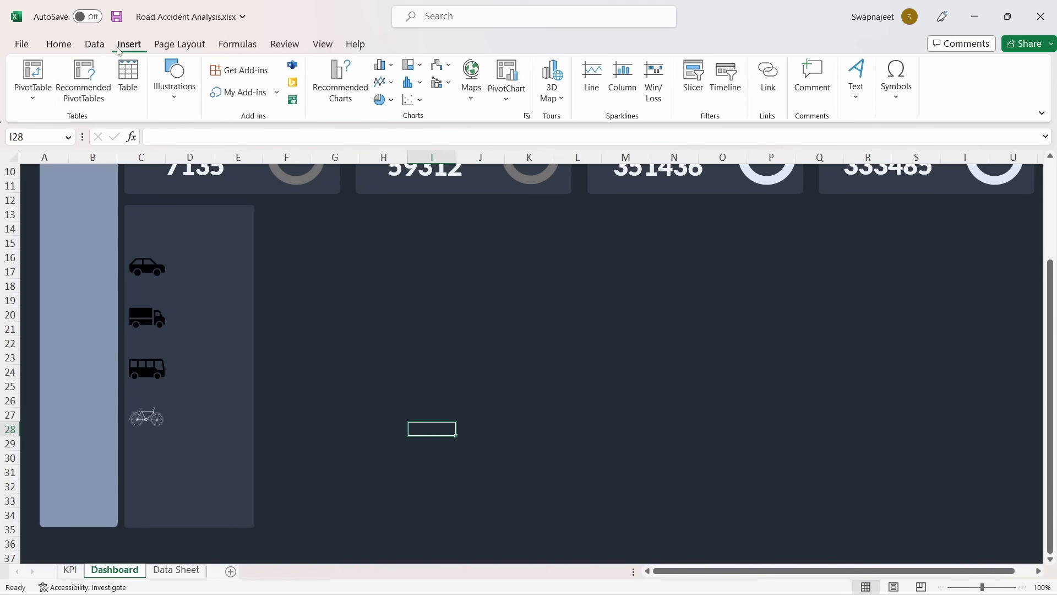
{"action": "left_click", "coordinate": [176, 82]}
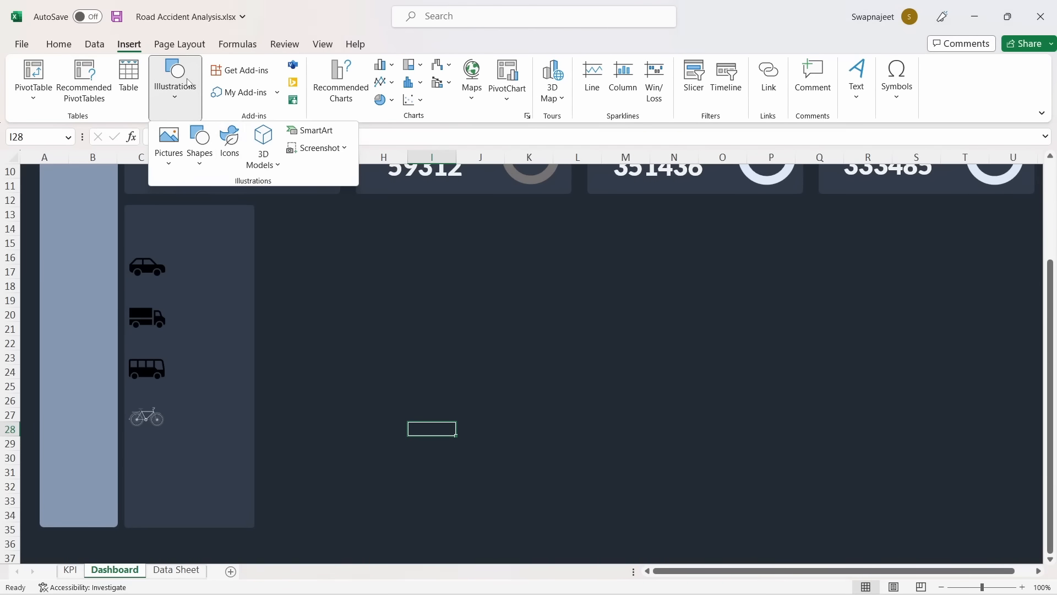
{"action": "left_click", "coordinate": [212, 154]}
{"action": "left_click", "coordinate": [226, 144]}
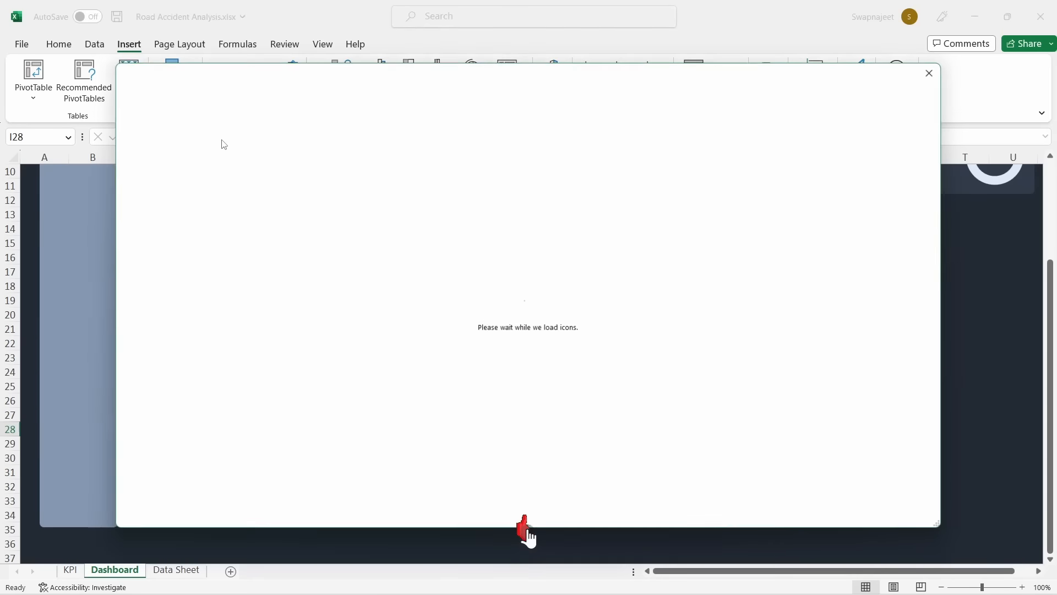
{"action": "scroll", "coordinate": [474, 280], "scroll_direction": "down", "scroll_amount": 5}
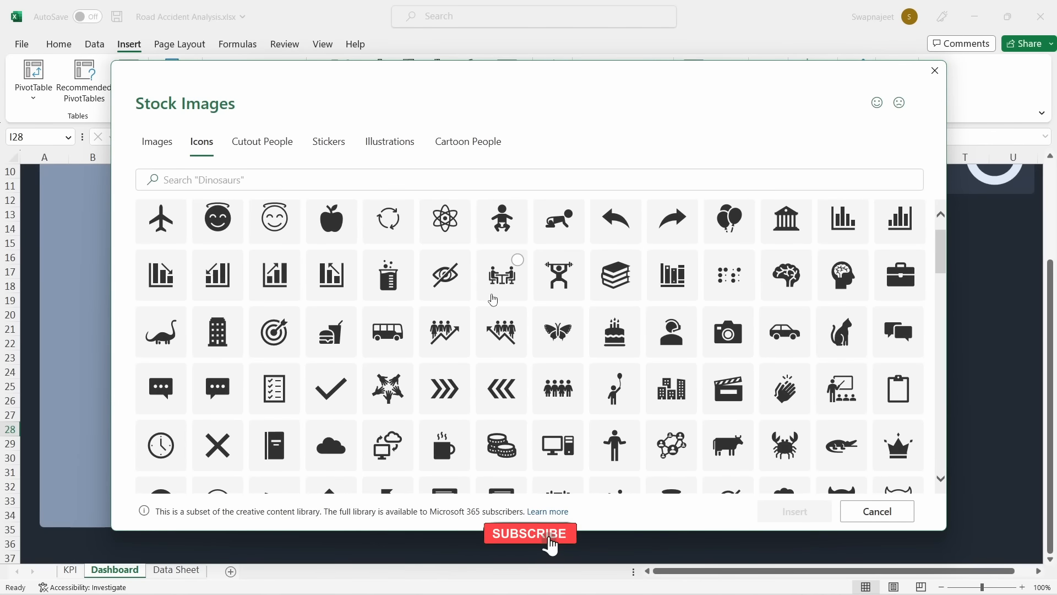
{"action": "scroll", "coordinate": [493, 300], "scroll_direction": "down", "scroll_amount": 6}
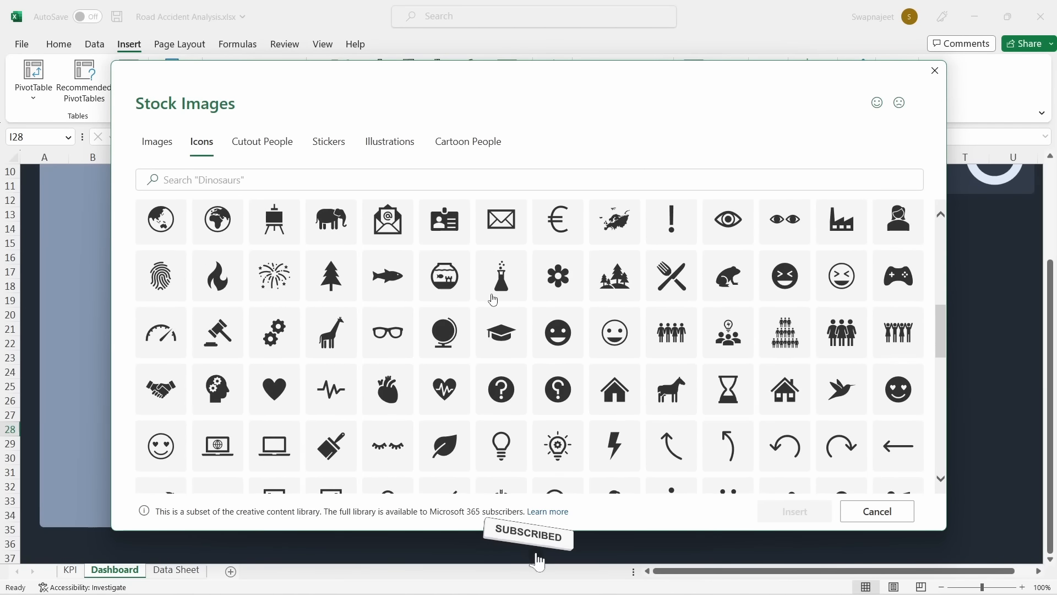
{"action": "scroll", "coordinate": [493, 301], "scroll_direction": "down", "scroll_amount": 4}
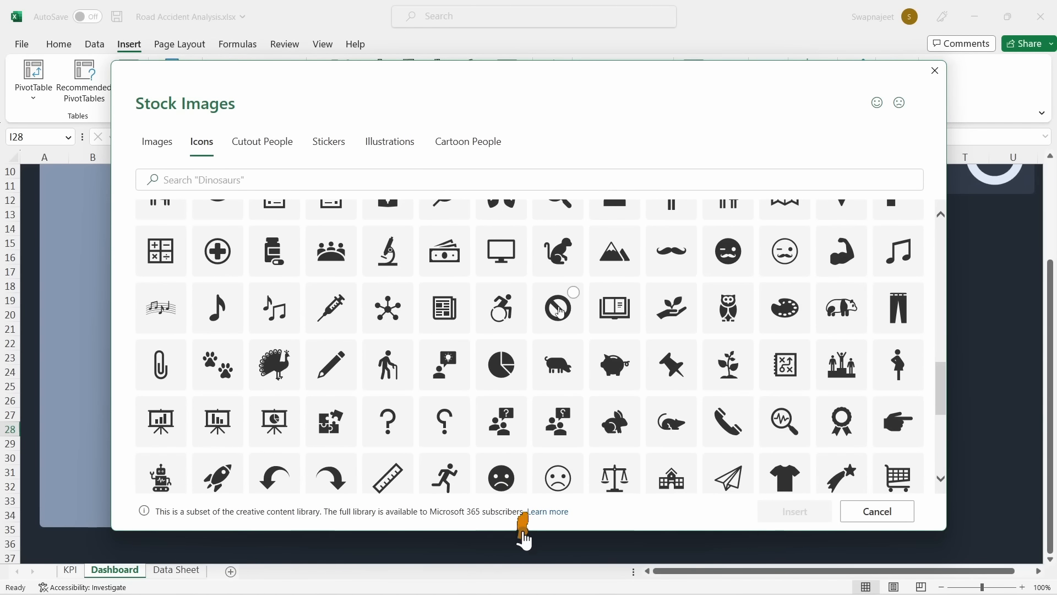
{"action": "left_click", "coordinate": [558, 307]}
{"action": "left_click", "coordinate": [820, 511]}
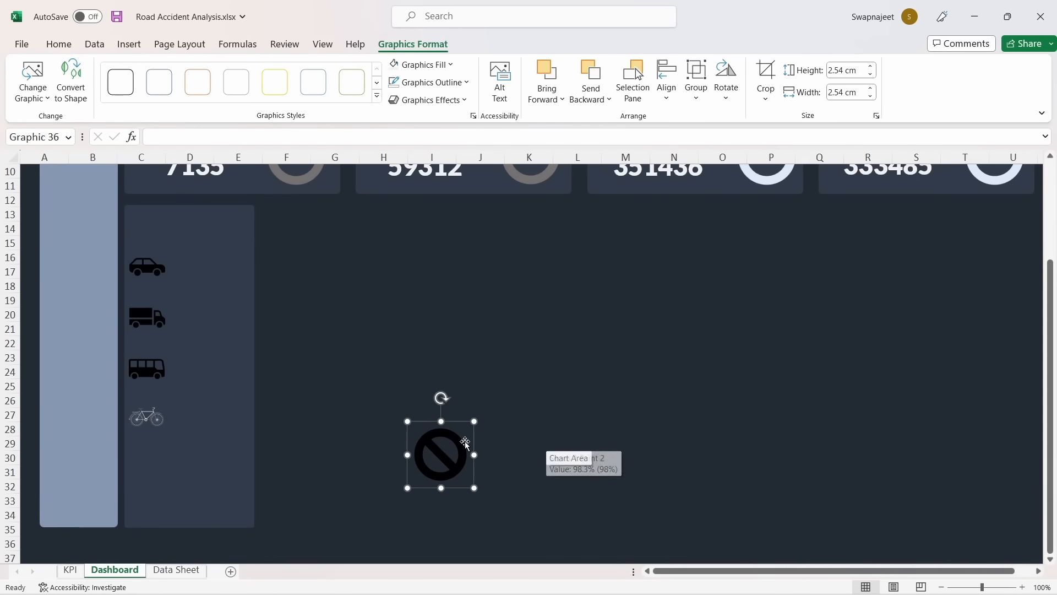
Resize the prohibition icon to 1.5 cm and place it at the lower end of the tall panel, in line with the vehicle icons
{"action": "left_click", "coordinate": [844, 71]}
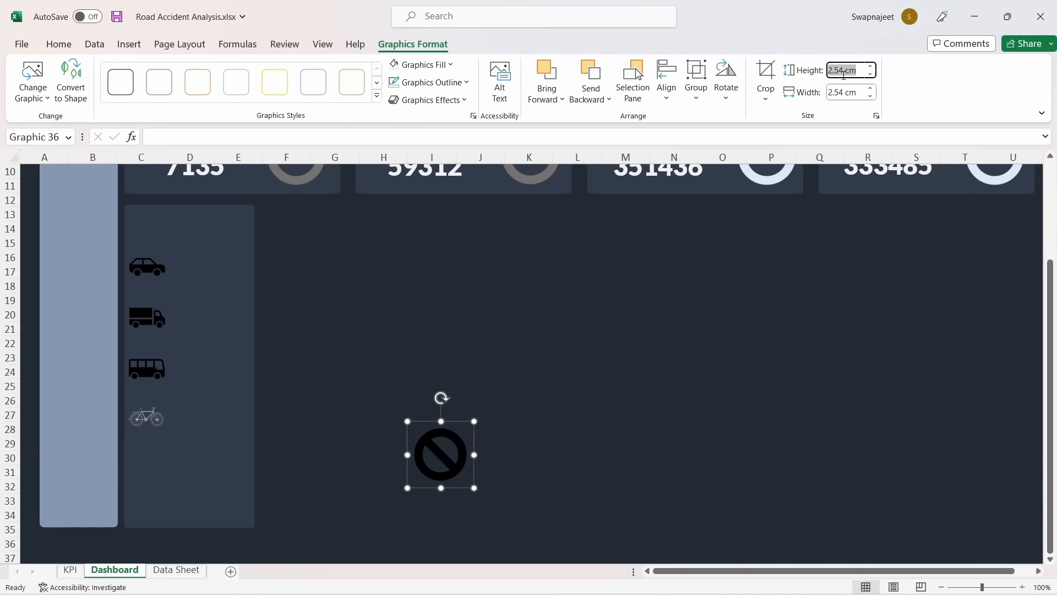
{"action": "type", "text": "1.5"}
{"action": "key", "text": "Return"}
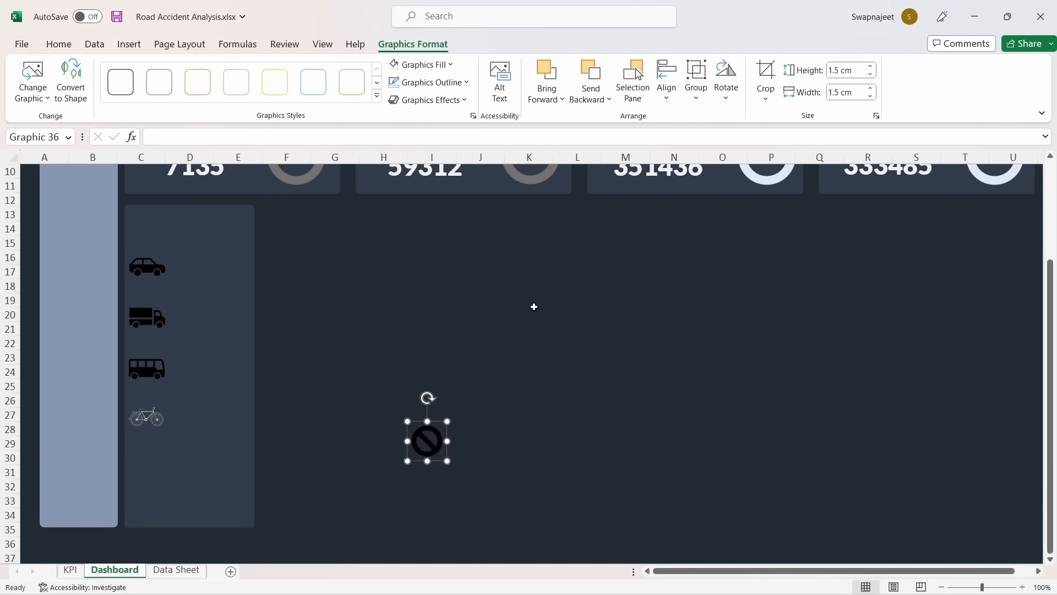
{"action": "left_click_drag", "start_coordinate": [442, 444], "coordinate": [162, 505]}
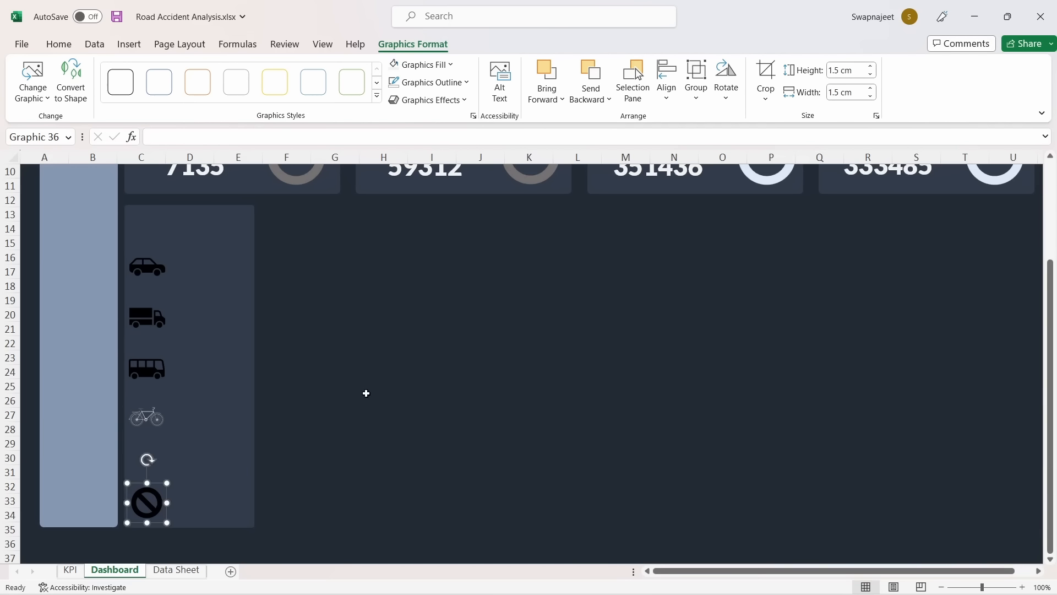
{"action": "left_click", "coordinate": [385, 385]}
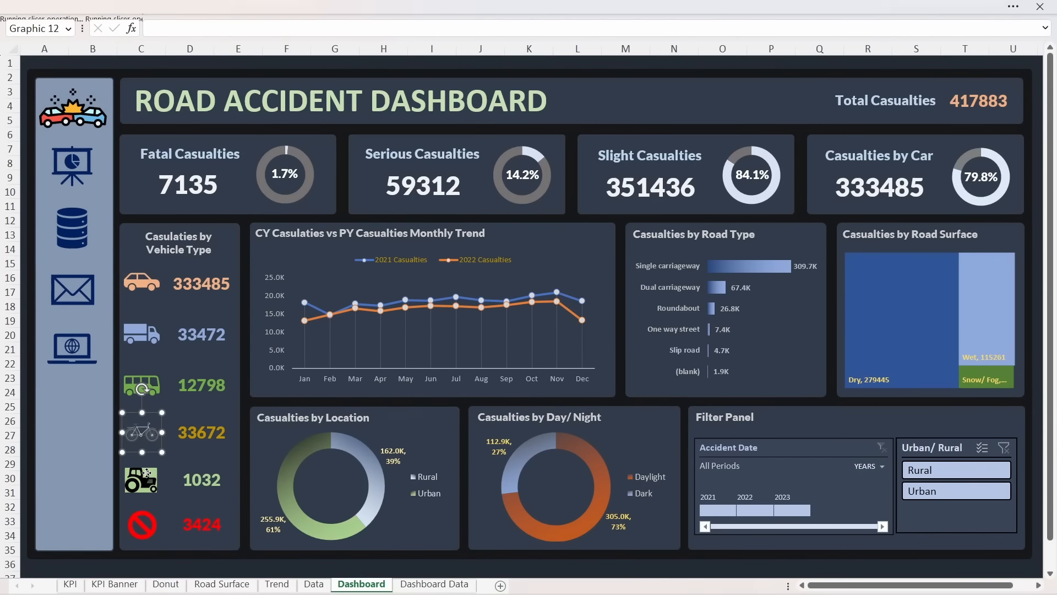
Copy the tractor icon from the finished dashboard workbook into this Dashboard sheet and place it between the bicycle and prohibition icons
{"action": "left_click", "coordinate": [147, 472]}
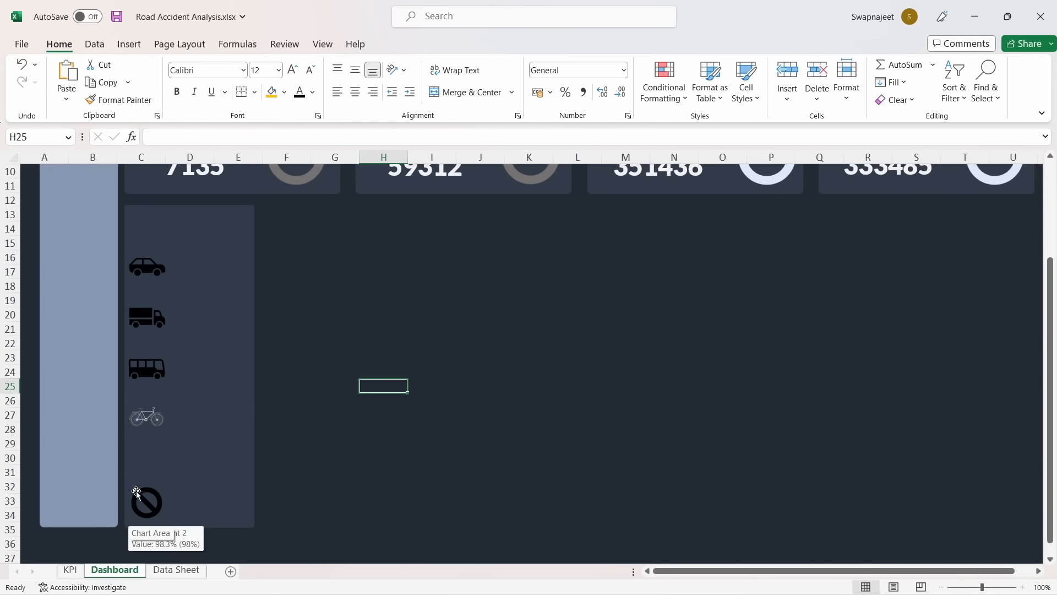
{"action": "key", "text": "ctrl+v"}
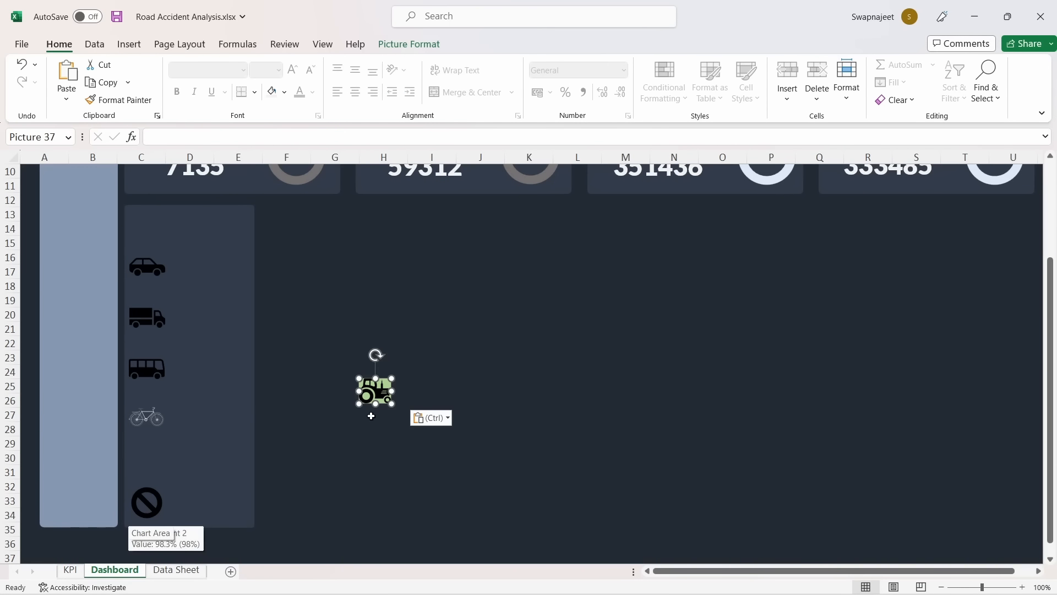
{"action": "left_click_drag", "start_coordinate": [363, 396], "coordinate": [146, 458]}
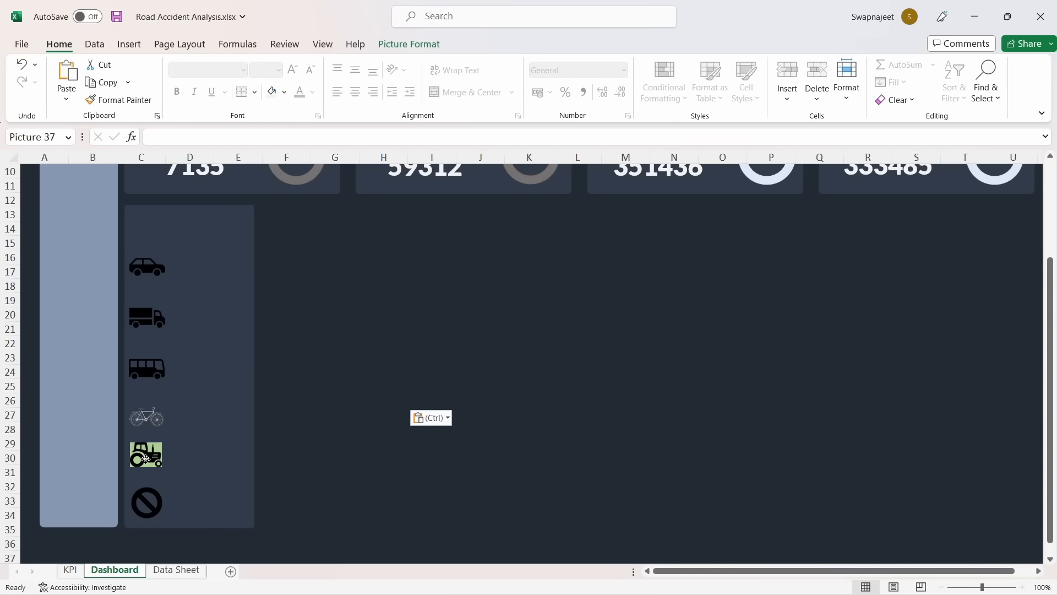
Nudge the truck, bus and bicycle icons slightly upward and adjust the prohibition icon to even the spacing of the column
{"action": "left_click_drag", "start_coordinate": [146, 366], "coordinate": [146, 325]}
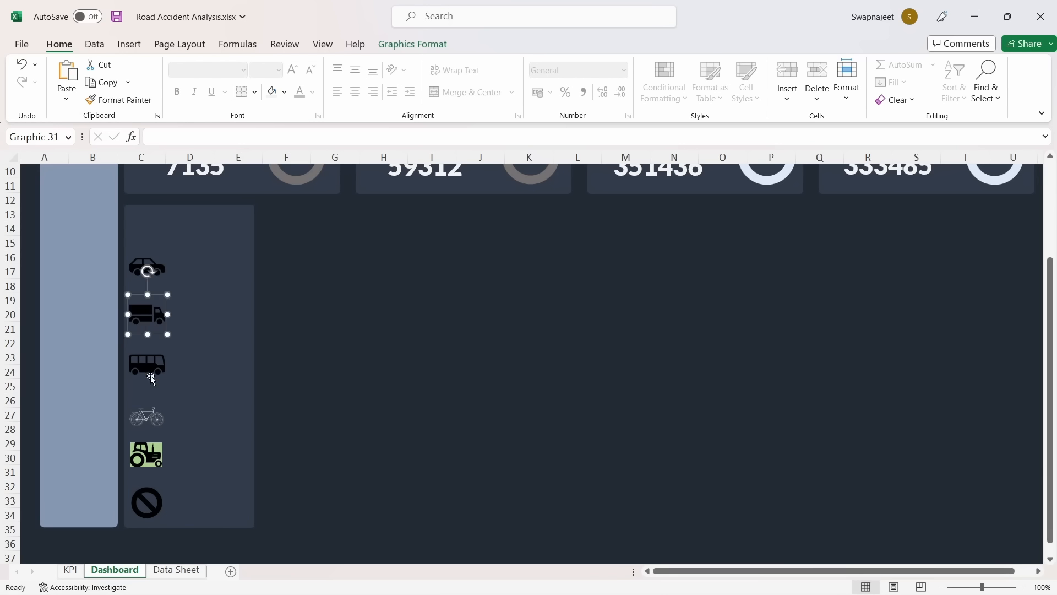
{"action": "left_click_drag", "start_coordinate": [150, 411], "coordinate": [150, 406]}
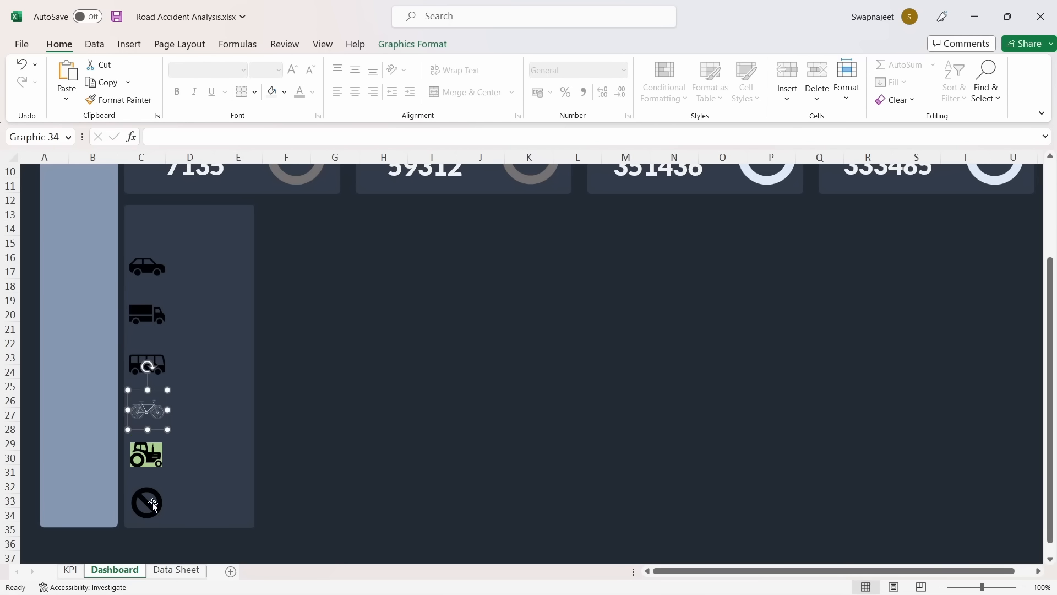
{"action": "left_click_drag", "start_coordinate": [149, 502], "coordinate": [151, 504]}
{"action": "left_click", "coordinate": [498, 342]}
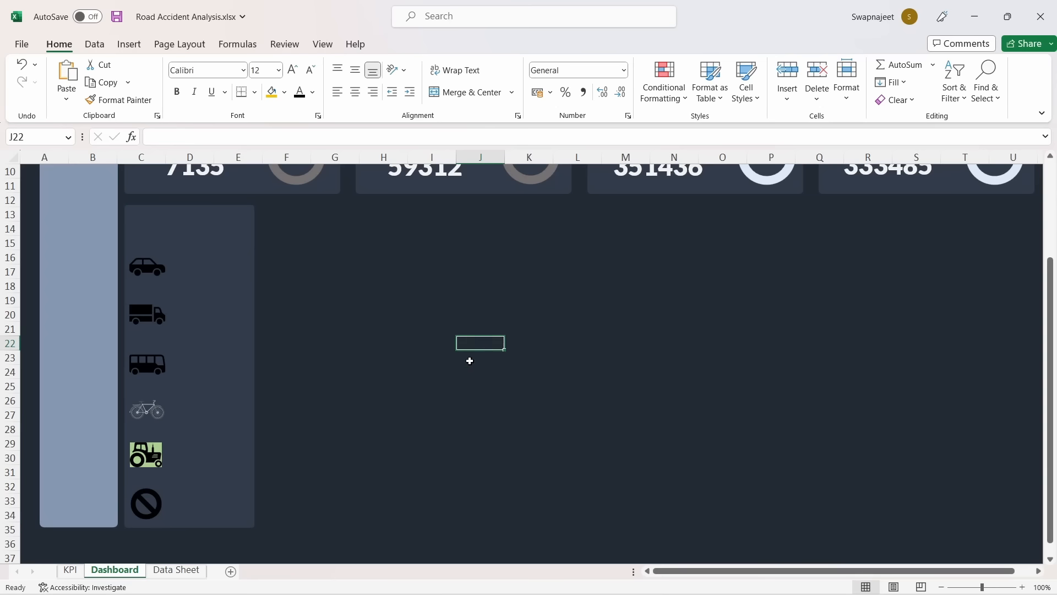
Check the icon colours in the finished dashboard and fill the car icon with light orange
{"action": "left_click", "coordinate": [158, 272]}
{"action": "left_click", "coordinate": [285, 92]}
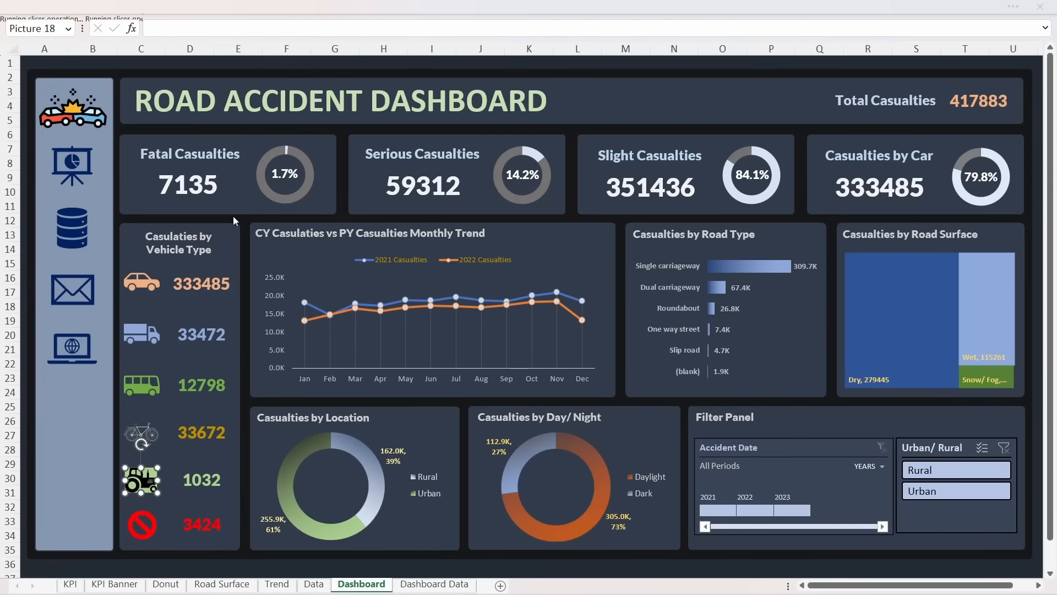
{"action": "left_click", "coordinate": [285, 94]}
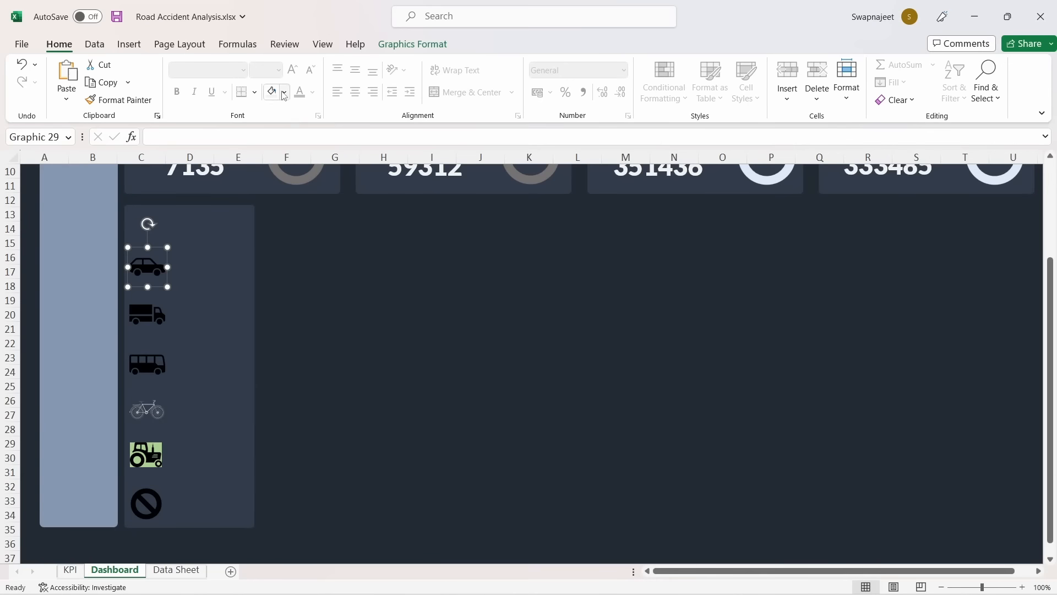
{"action": "left_click", "coordinate": [285, 93]}
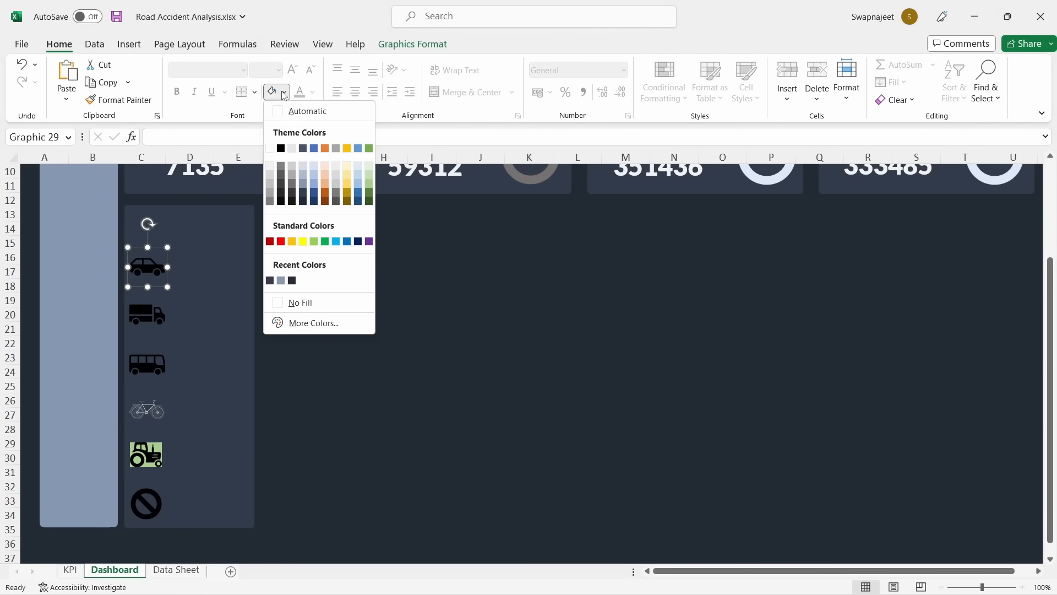
{"action": "left_click", "coordinate": [325, 175]}
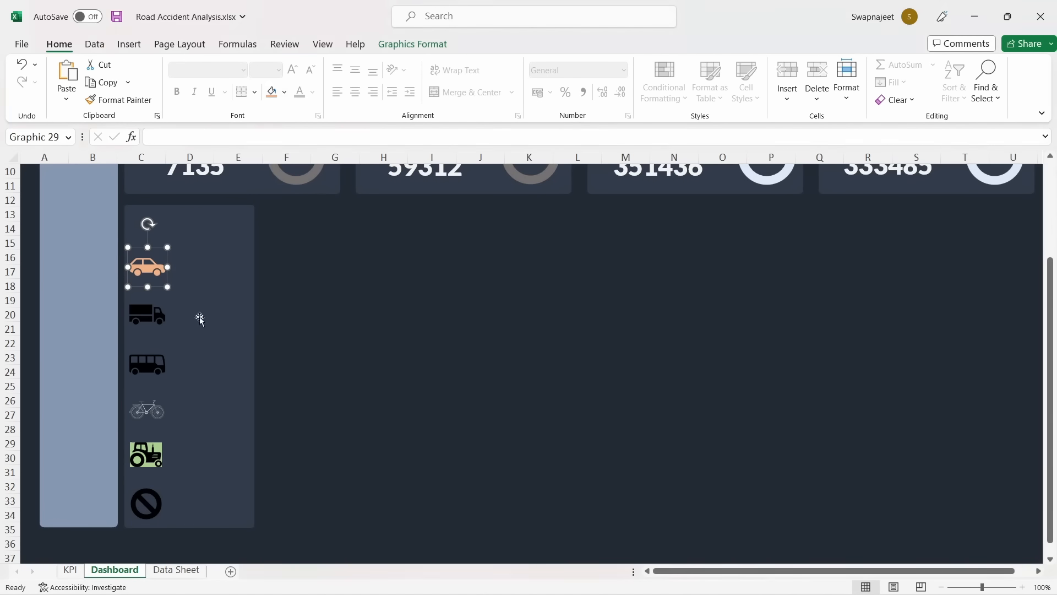
Fill the truck icon with light blue and the bus icon with dark green
{"action": "left_click", "coordinate": [143, 312]}
{"action": "left_click", "coordinate": [285, 94]}
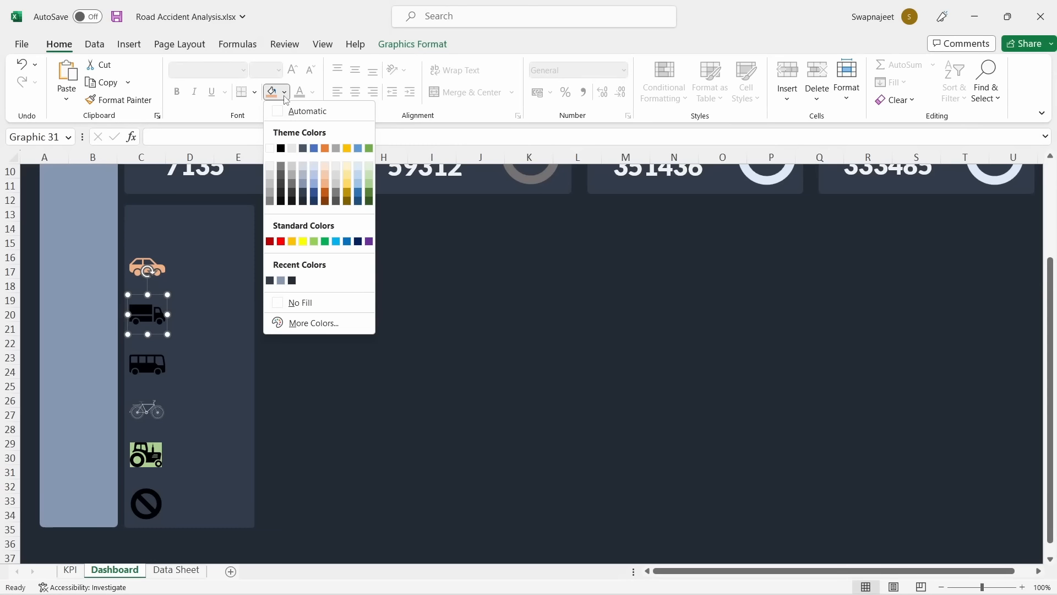
{"action": "left_click", "coordinate": [358, 186]}
{"action": "left_click", "coordinate": [149, 363]}
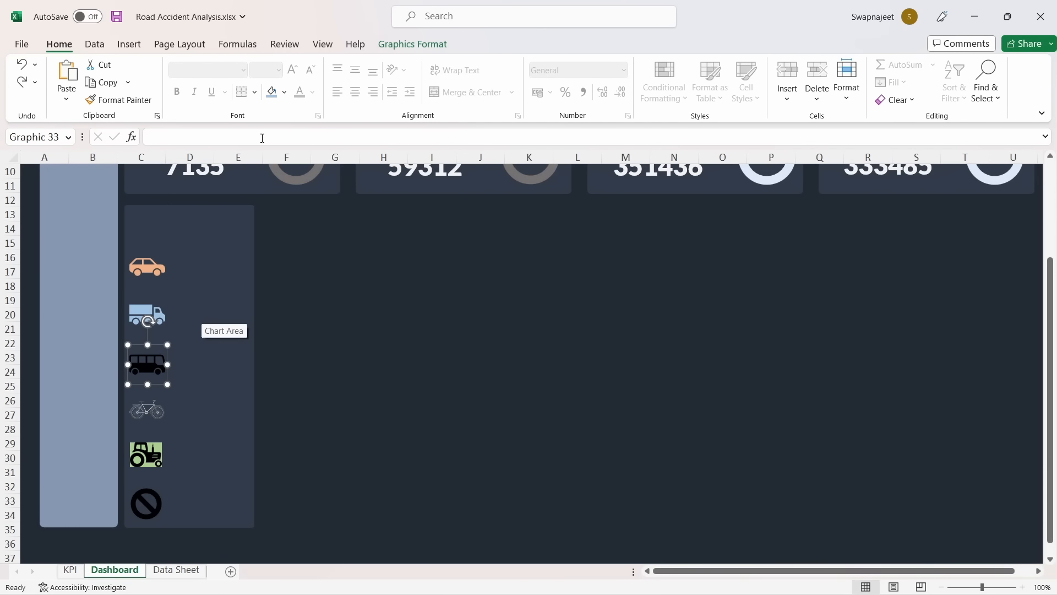
{"action": "left_click", "coordinate": [285, 92]}
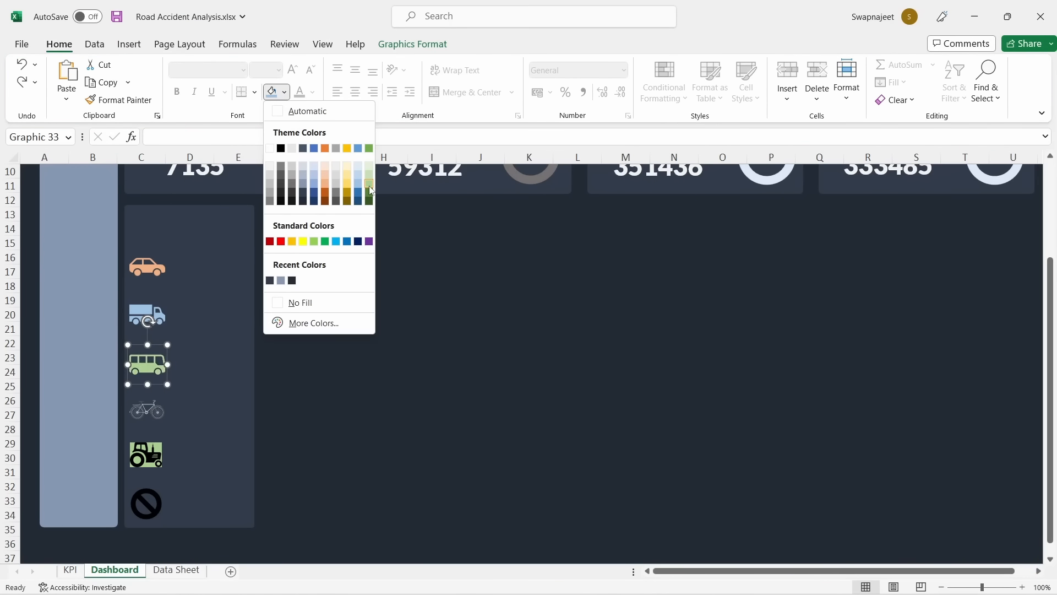
{"action": "left_click", "coordinate": [370, 192]}
Fill the bicycle icon with dark orange and the prohibition icon with standard red
{"action": "left_click", "coordinate": [158, 423]}
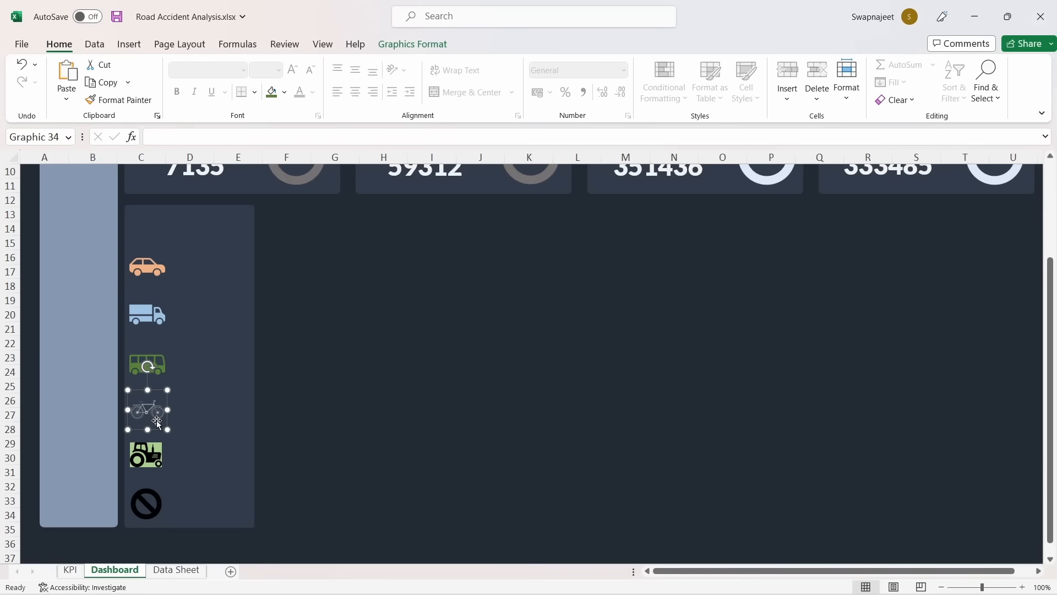
{"action": "left_click", "coordinate": [284, 92]}
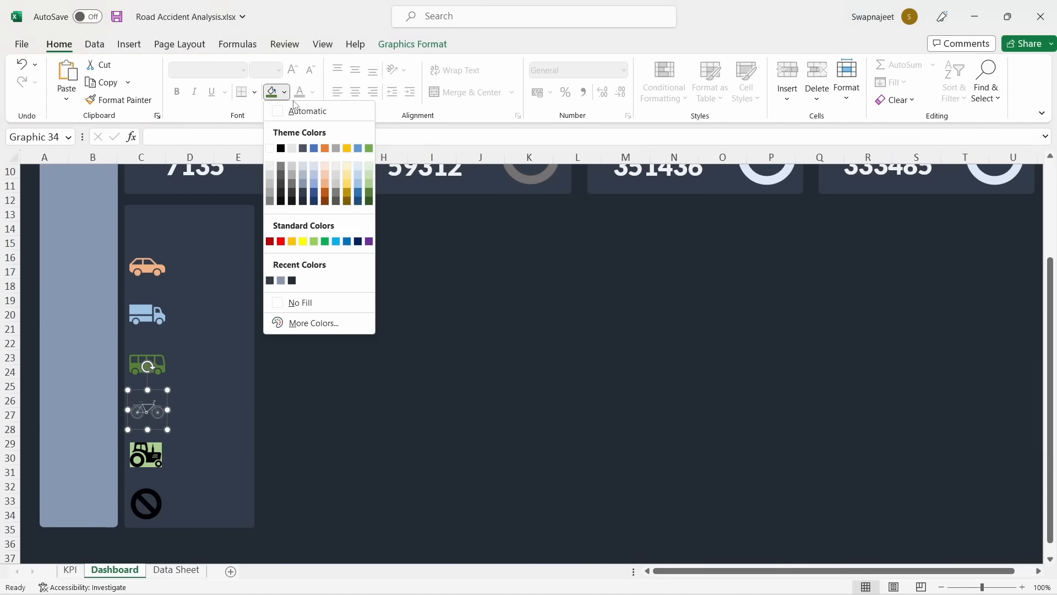
{"action": "left_click", "coordinate": [326, 194]}
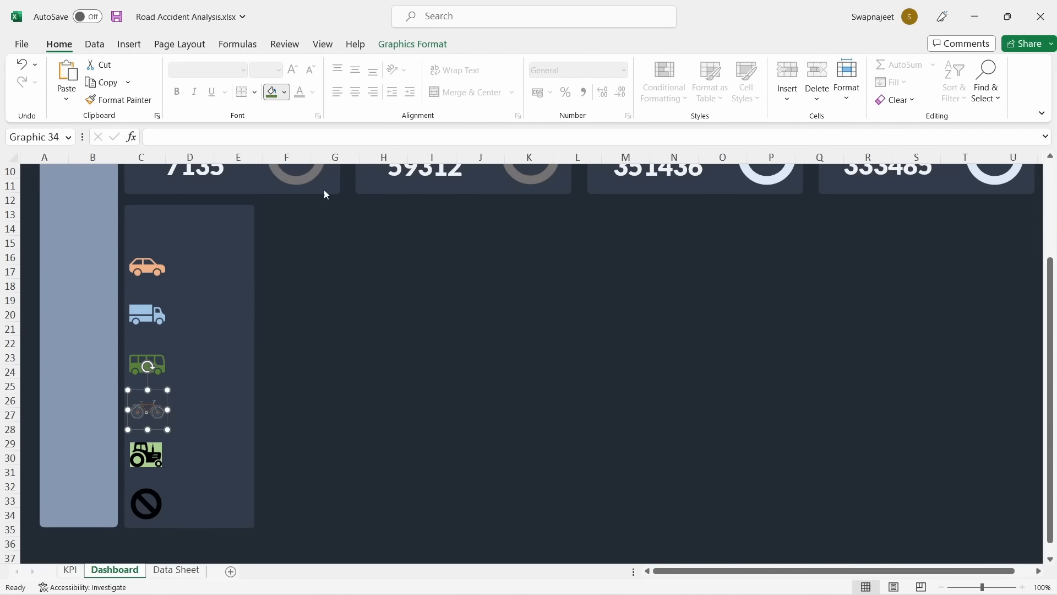
{"action": "left_click", "coordinate": [148, 506]}
{"action": "left_click", "coordinate": [284, 92]}
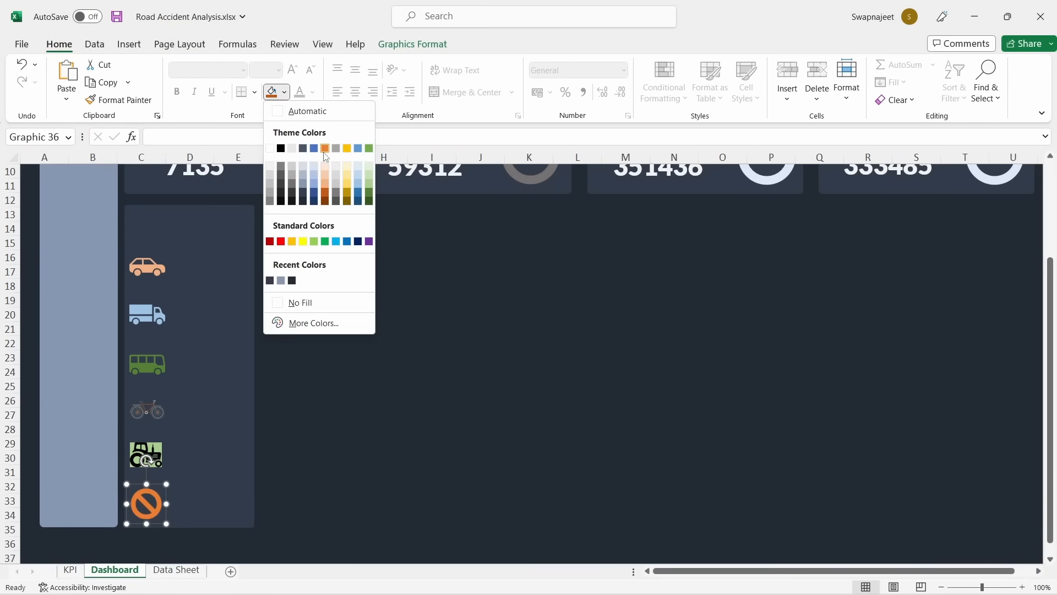
{"action": "left_click", "coordinate": [281, 241]}
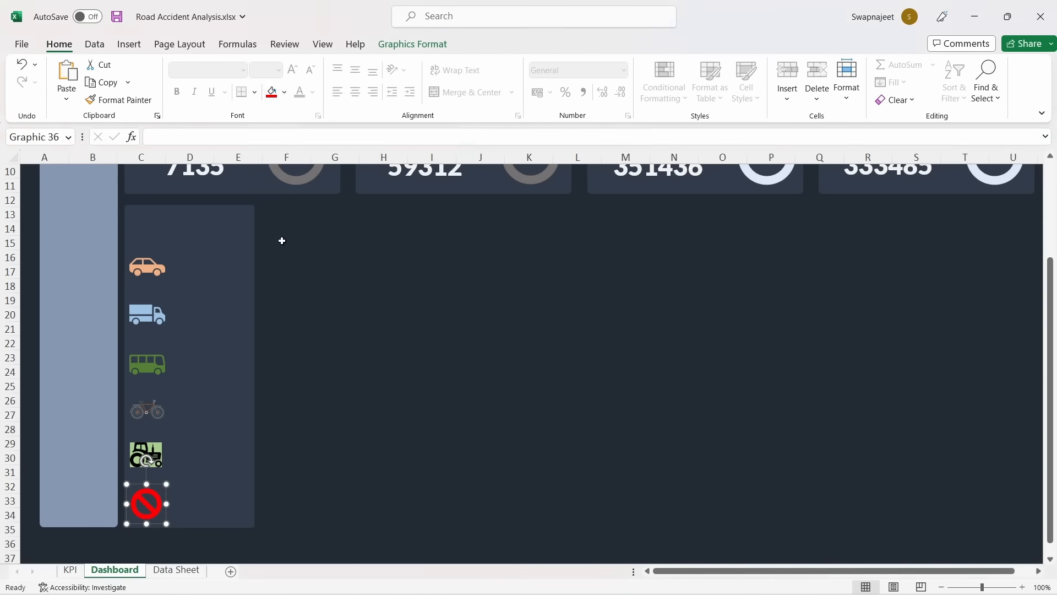
{"action": "left_click", "coordinate": [377, 357]}
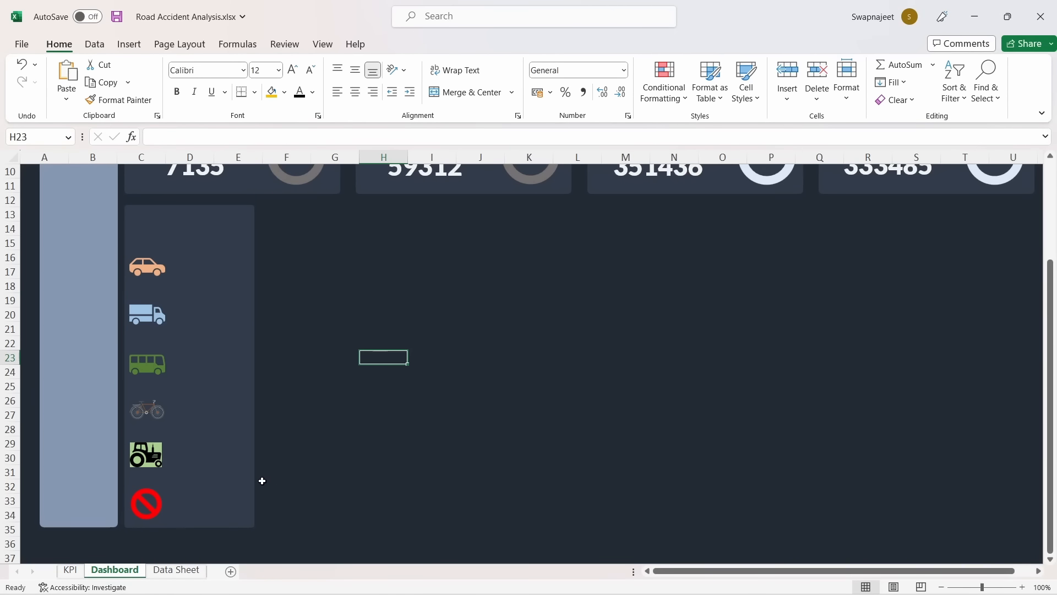
Duplicate the Fatal Casualties value text box, place the copy beside the car icon, and narrow it to fit within the panel
{"action": "scroll", "coordinate": [373, 387], "scroll_direction": "up", "scroll_amount": 2}
{"action": "scroll", "coordinate": [371, 387], "scroll_direction": "down", "scroll_amount": 2}
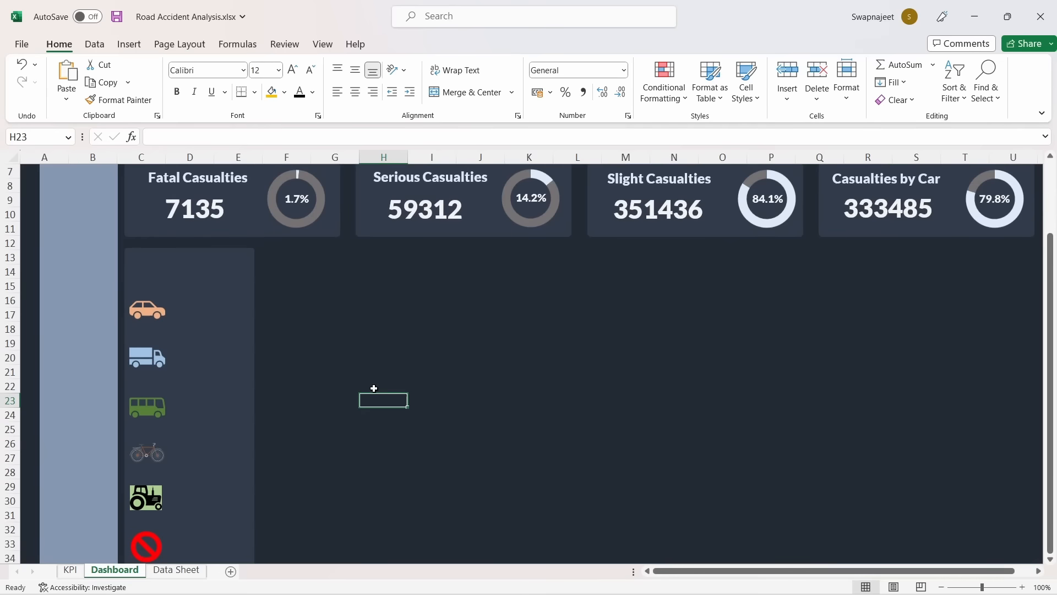
{"action": "scroll", "coordinate": [368, 374], "scroll_direction": "up", "scroll_amount": 1}
{"action": "left_click", "coordinate": [205, 213]}
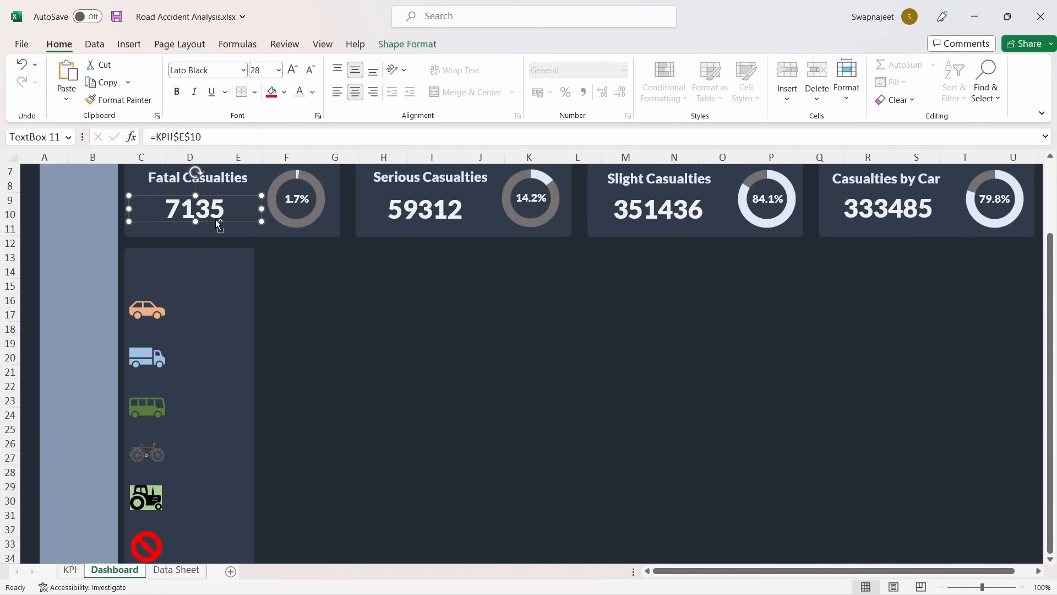
{"action": "key", "text": "ctrl+d"}
{"action": "left_click_drag", "start_coordinate": [222, 224], "coordinate": [242, 314]}
{"action": "left_click_drag", "start_coordinate": [142, 309], "coordinate": [172, 309]}
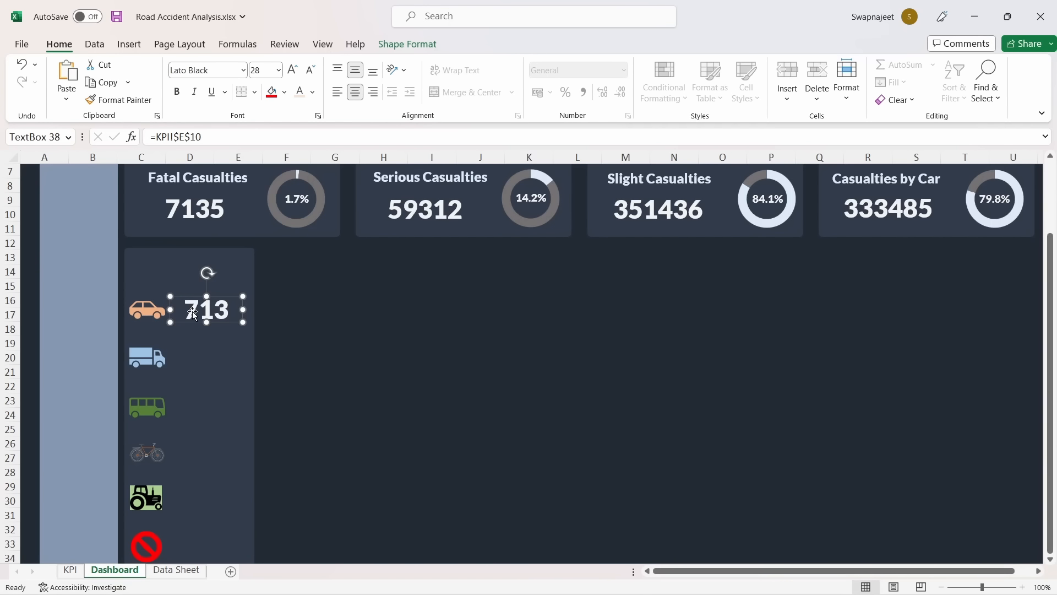
Shift the copied value text box slightly away from the car icon and clear its link to KPI!$E$10
{"action": "left_click", "coordinate": [205, 312]}
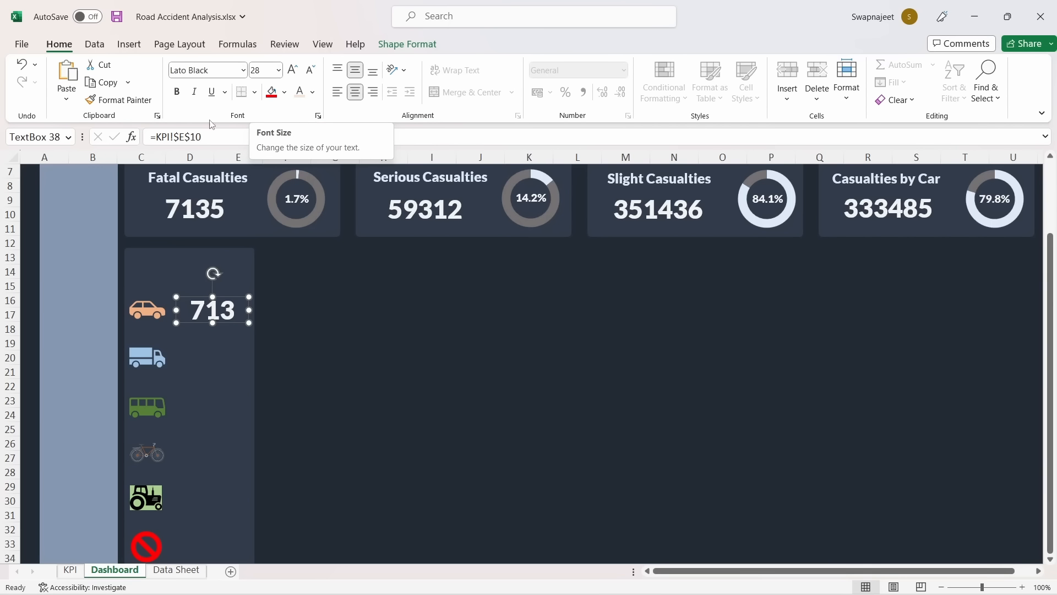
{"action": "left_click_drag", "start_coordinate": [202, 137], "coordinate": [157, 138]}
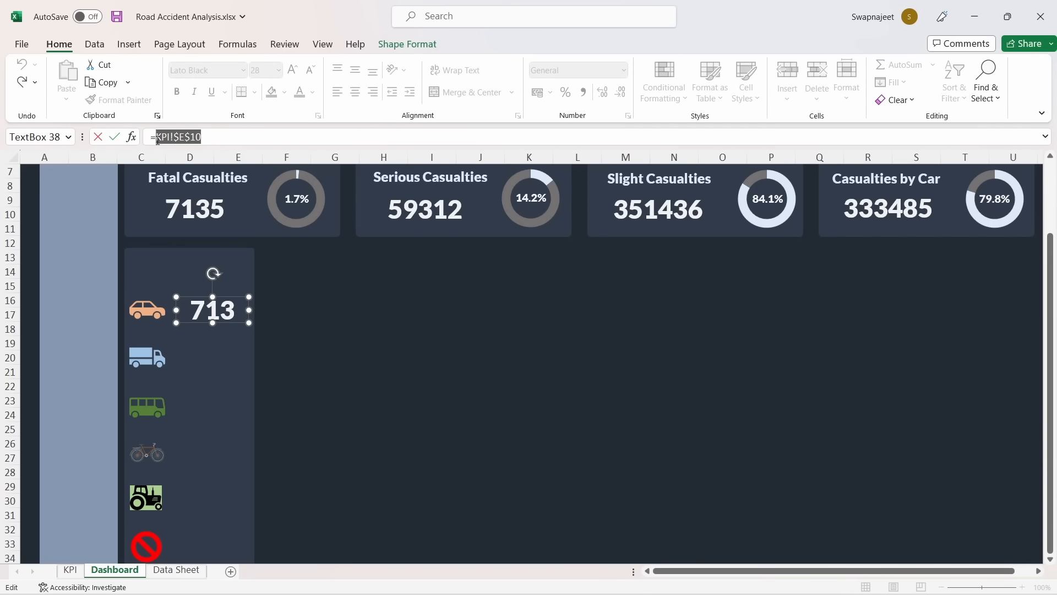
{"action": "key", "text": "BackSpace"}
{"action": "key", "text": "BackSpace"}
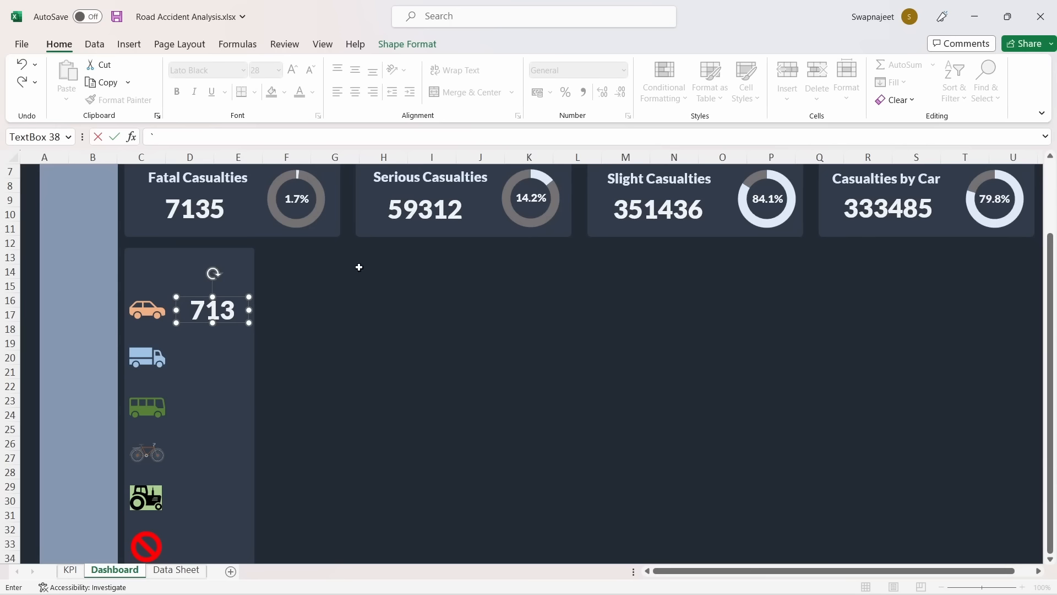
{"action": "left_click", "coordinate": [357, 380]}
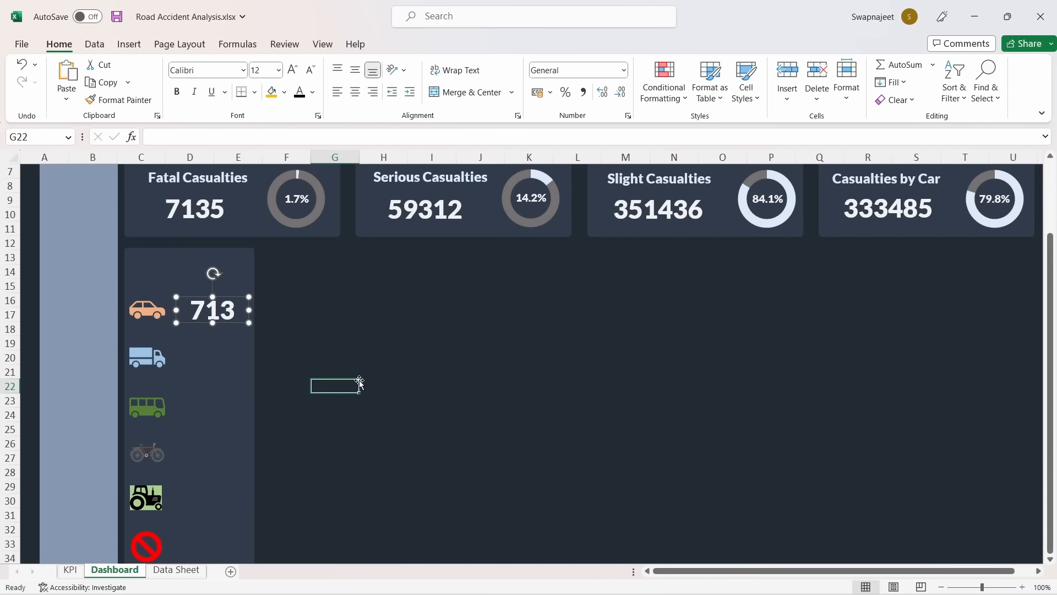
On the KPI sheet, enter a formula in C26 that pulls the Agricultural vehicle casualties from B26 of the vehicle-type pivot table
{"action": "left_click", "coordinate": [70, 570]}
{"action": "scroll", "coordinate": [274, 478], "scroll_direction": "down", "scroll_amount": 2}
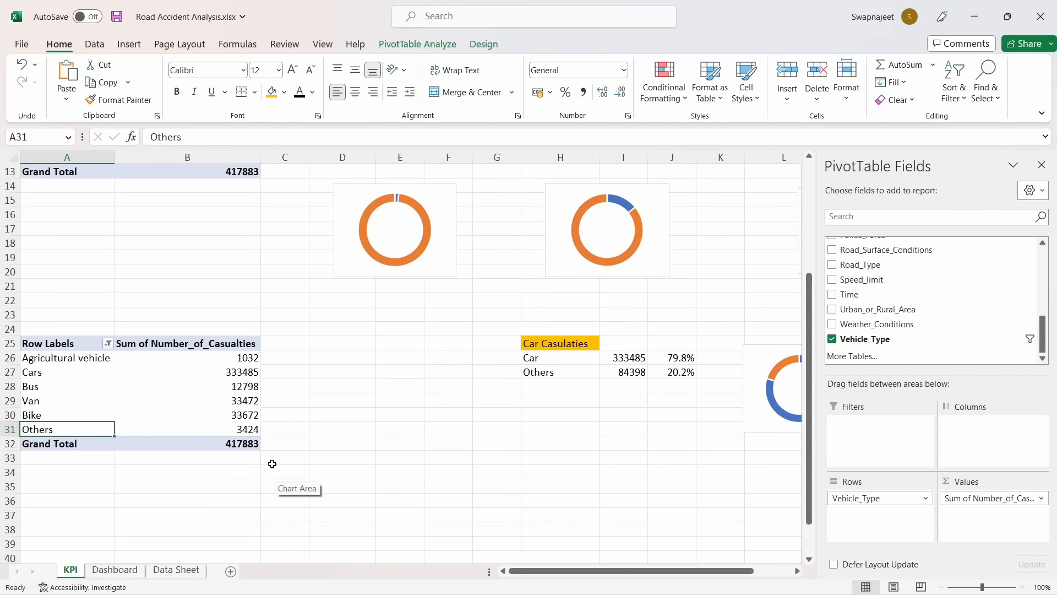
{"action": "left_click", "coordinate": [282, 358]}
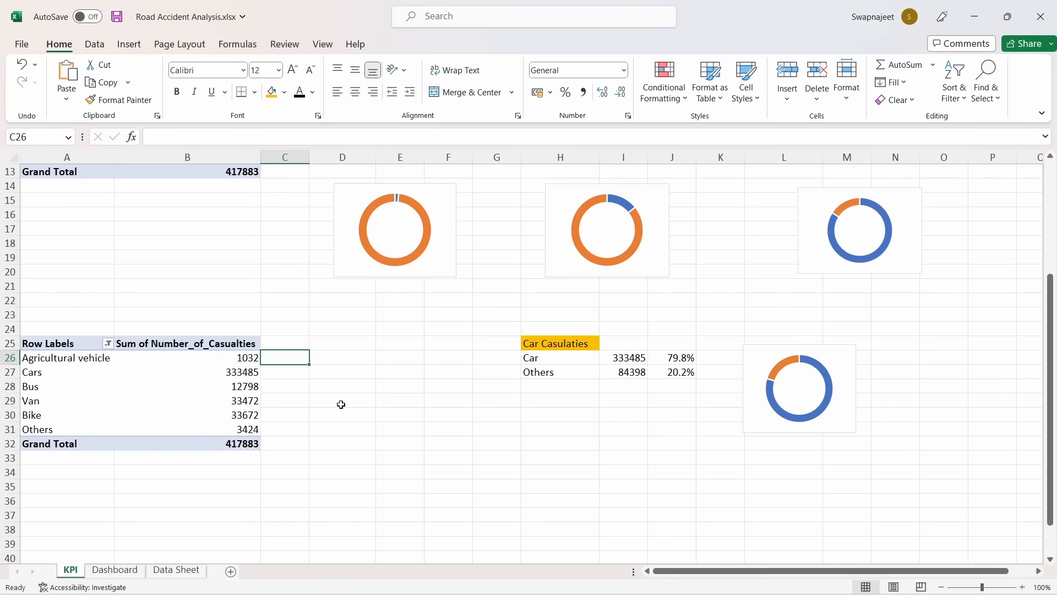
{"action": "type", "text": "="}
{"action": "left_click", "coordinate": [249, 358]}
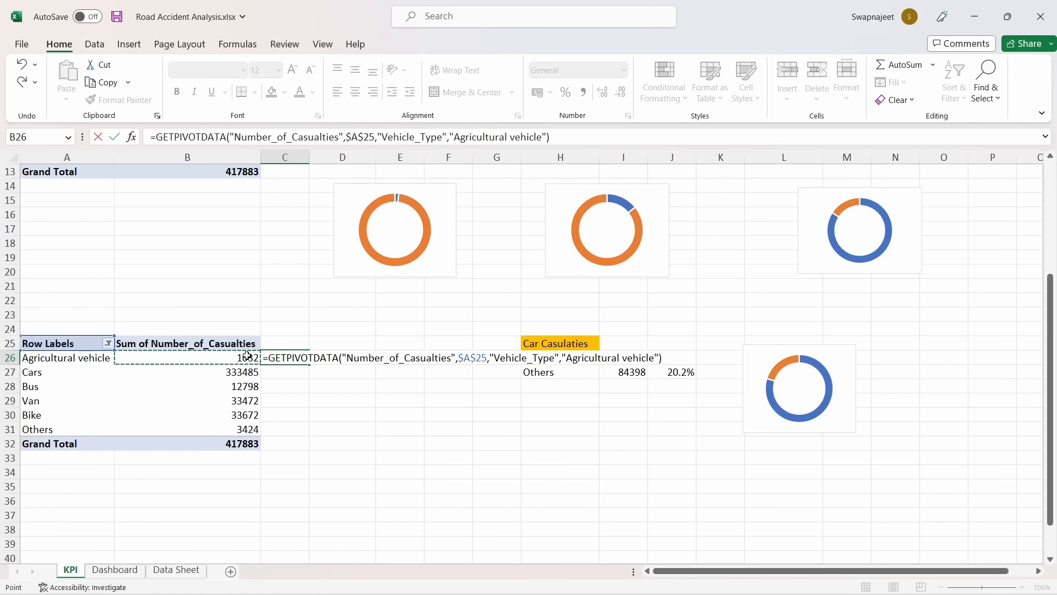
{"action": "key", "text": "Return"}
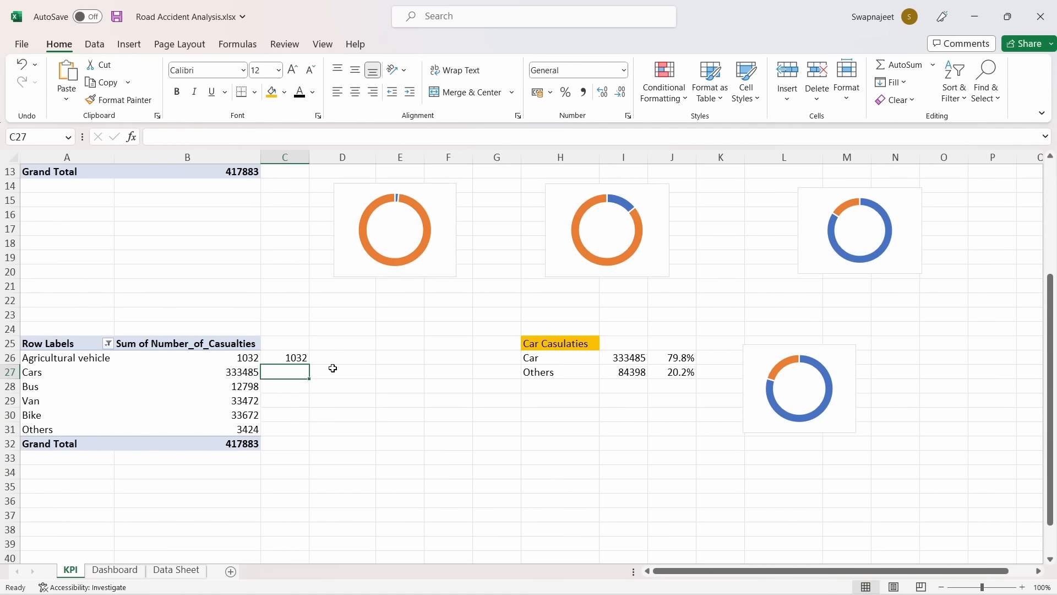
Copy the C26 formula down through C31 and check the formulas in C26, C27 and C28
{"action": "left_click", "coordinate": [307, 358]}
{"action": "left_click_drag", "start_coordinate": [312, 365], "coordinate": [314, 439]}
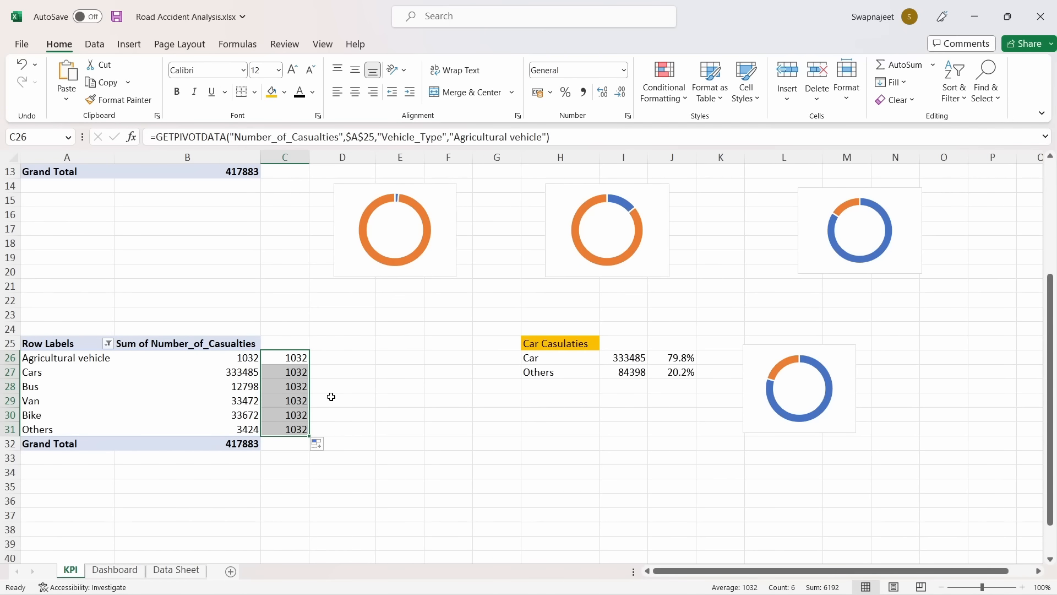
{"action": "left_click", "coordinate": [385, 444]}
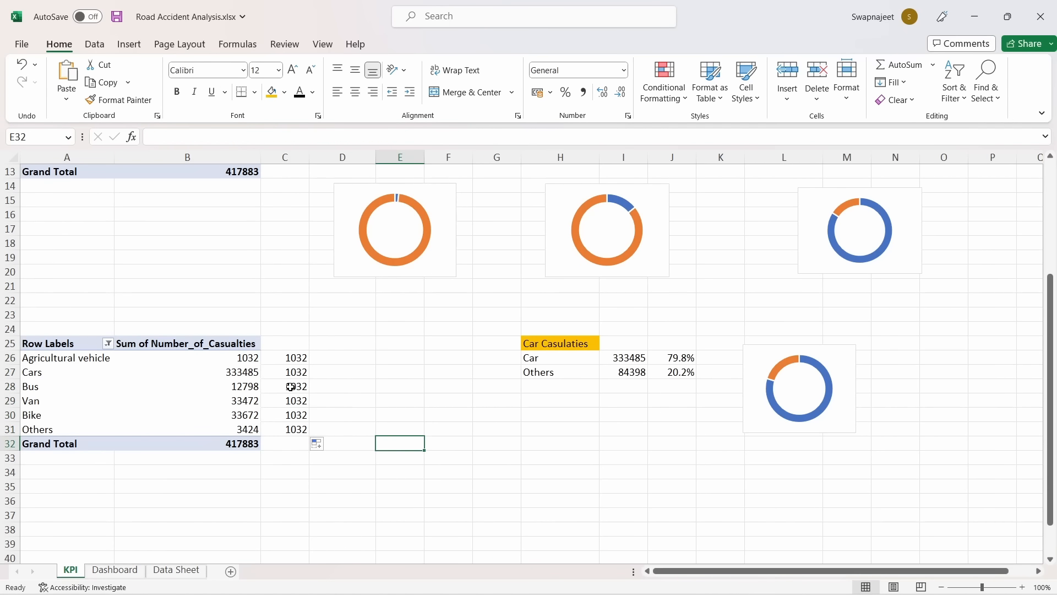
{"action": "left_click", "coordinate": [296, 359]}
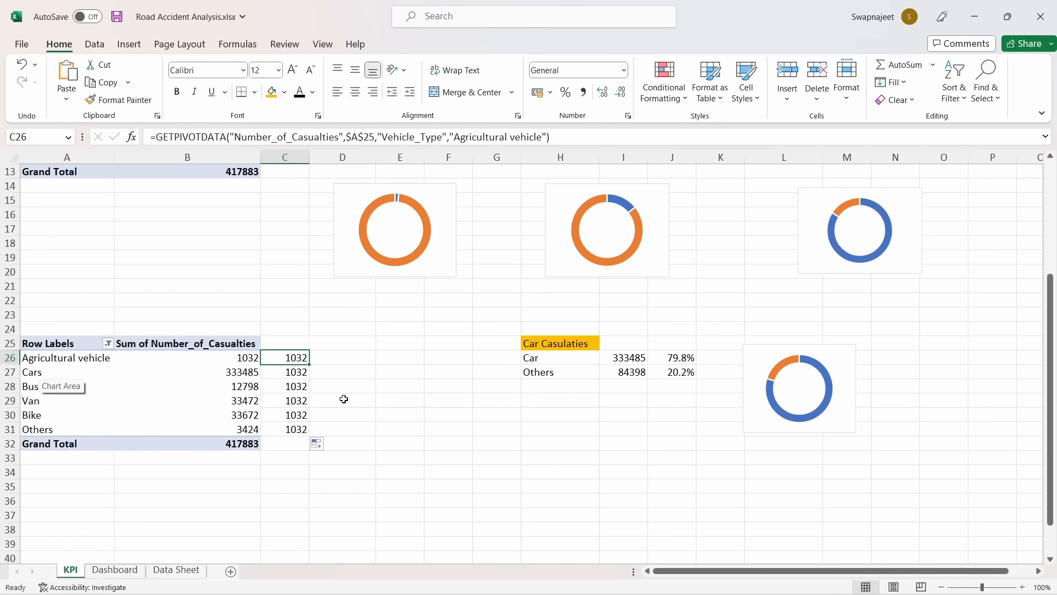
{"action": "left_click", "coordinate": [299, 373]}
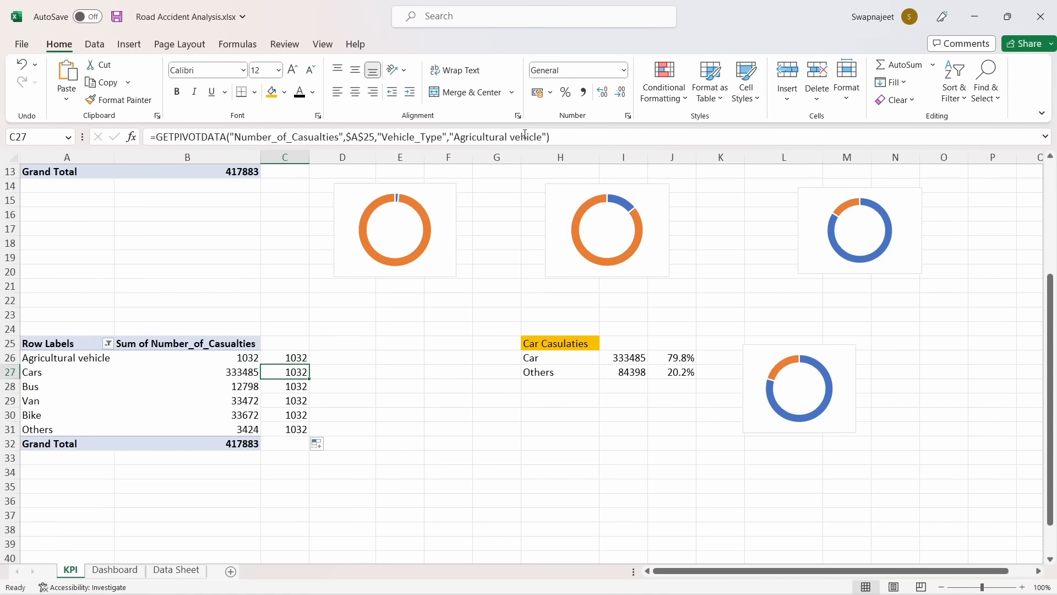
{"action": "left_click", "coordinate": [304, 390]}
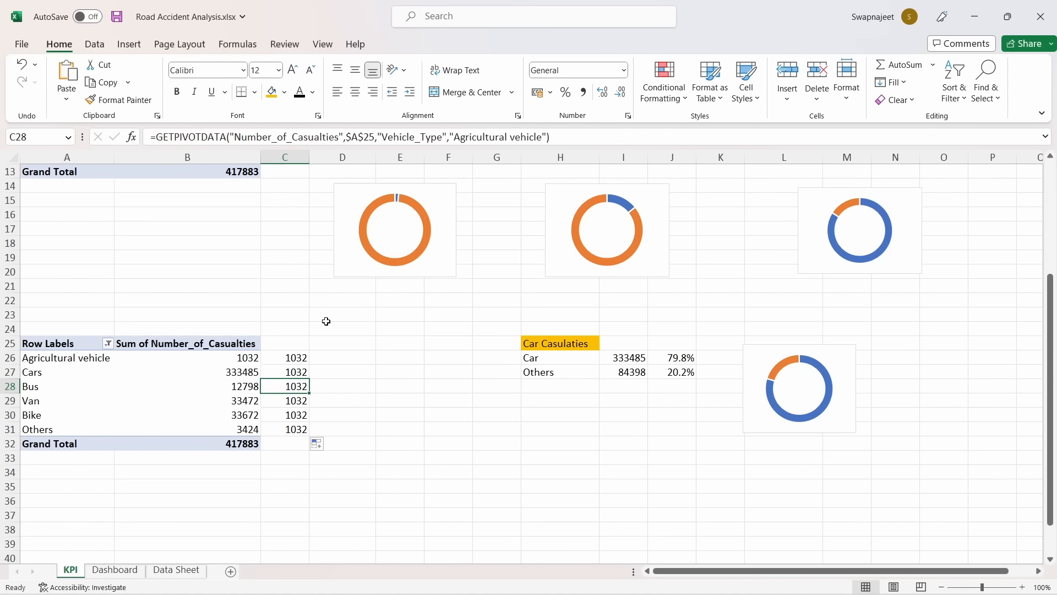
Replace the fixed "Agricultural vehicle" item in C26's GETPIVOTDATA formula with a reference to cell A26
{"action": "left_click", "coordinate": [302, 359]}
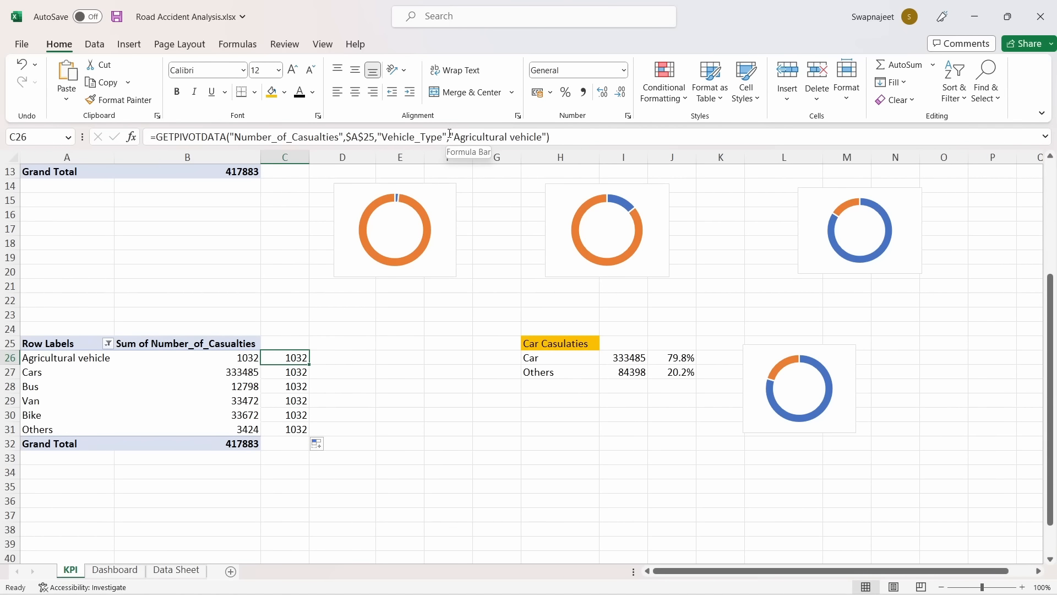
{"action": "left_click_drag", "start_coordinate": [451, 137], "coordinate": [547, 132]}
{"action": "key", "text": "BackSpace"}
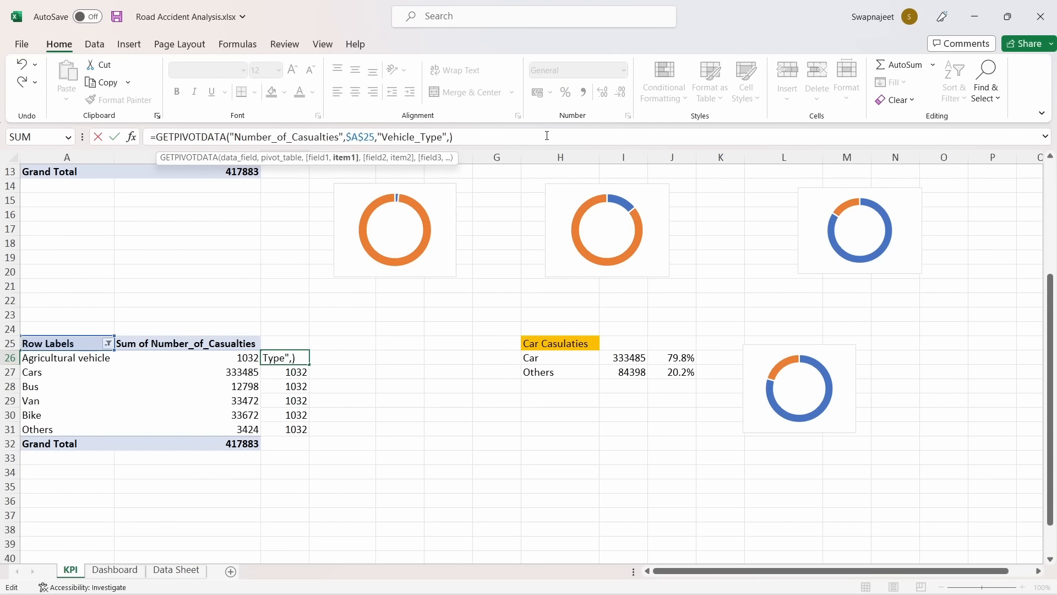
{"action": "left_click", "coordinate": [66, 360]}
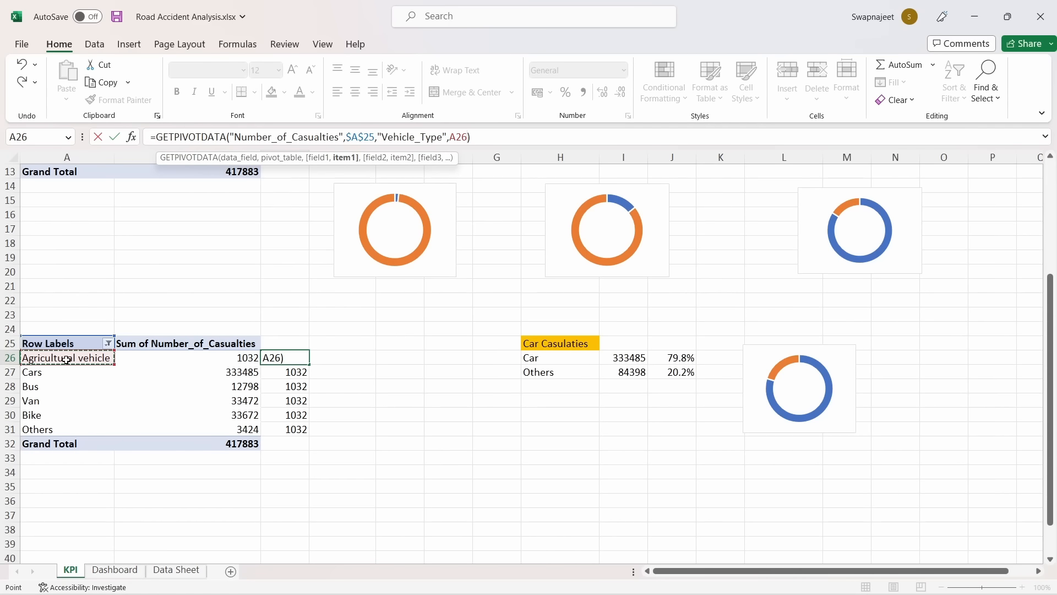
{"action": "key", "text": "Return"}
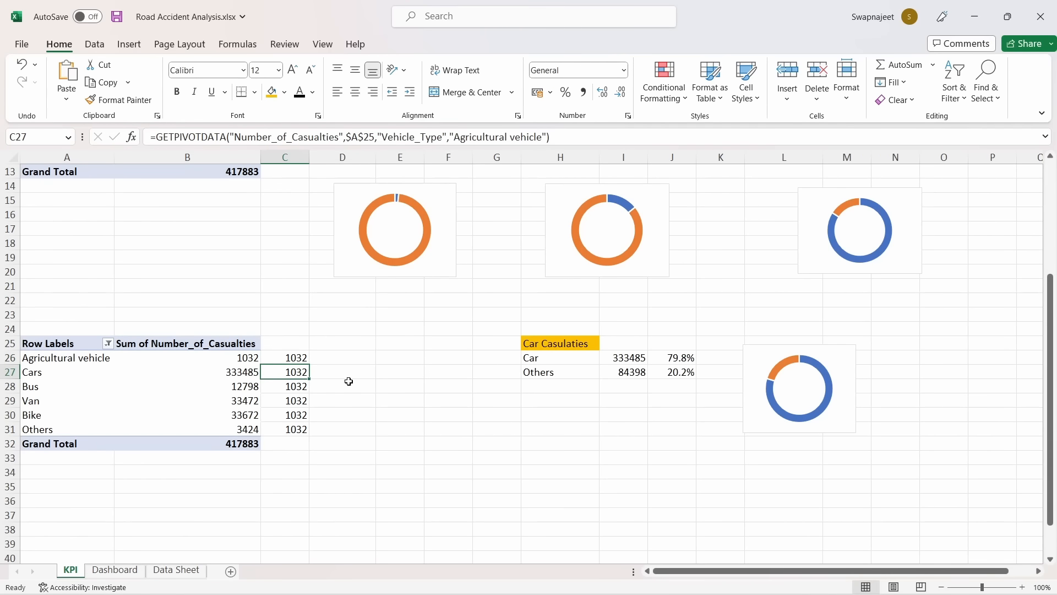
Copy the corrected C26 formula down through C31 and check the references in C26 and C27
{"action": "left_click", "coordinate": [290, 357]}
{"action": "left_click_drag", "start_coordinate": [309, 365], "coordinate": [302, 433]}
{"action": "left_click", "coordinate": [293, 359]}
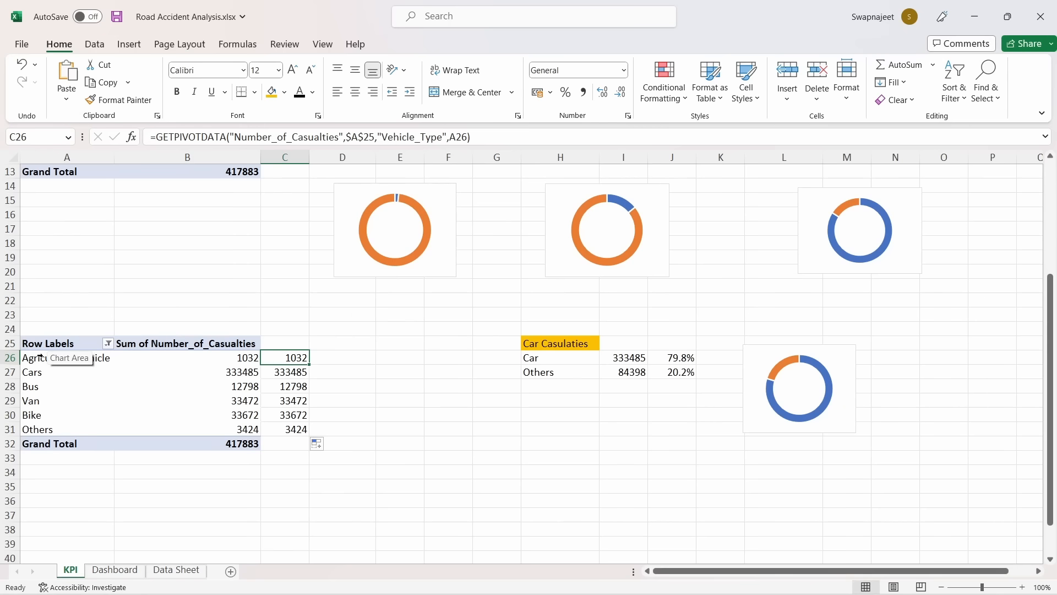
{"action": "left_click", "coordinate": [281, 371]}
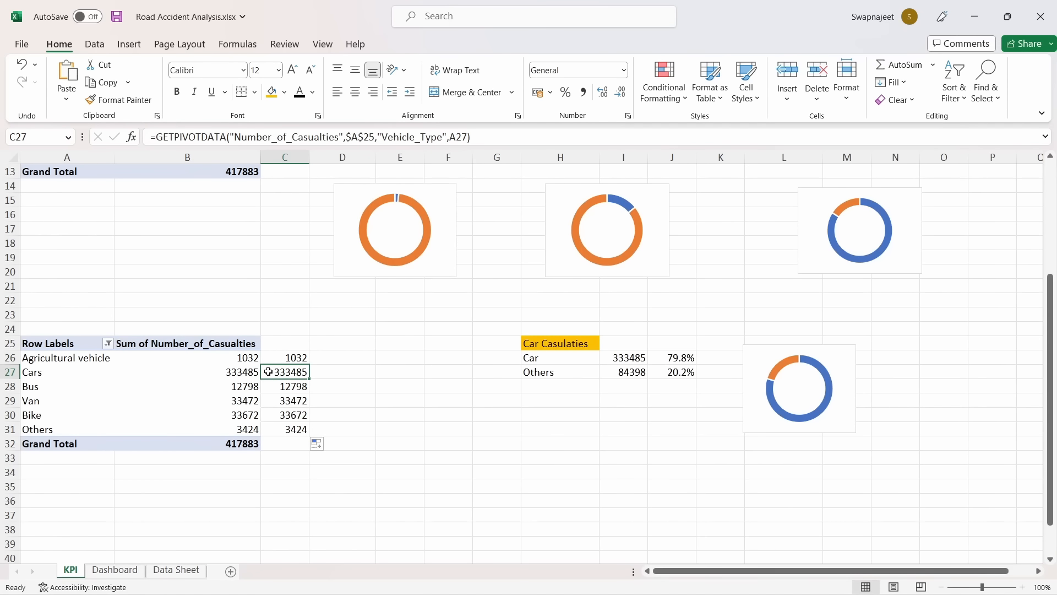
{"action": "left_click", "coordinate": [380, 441]}
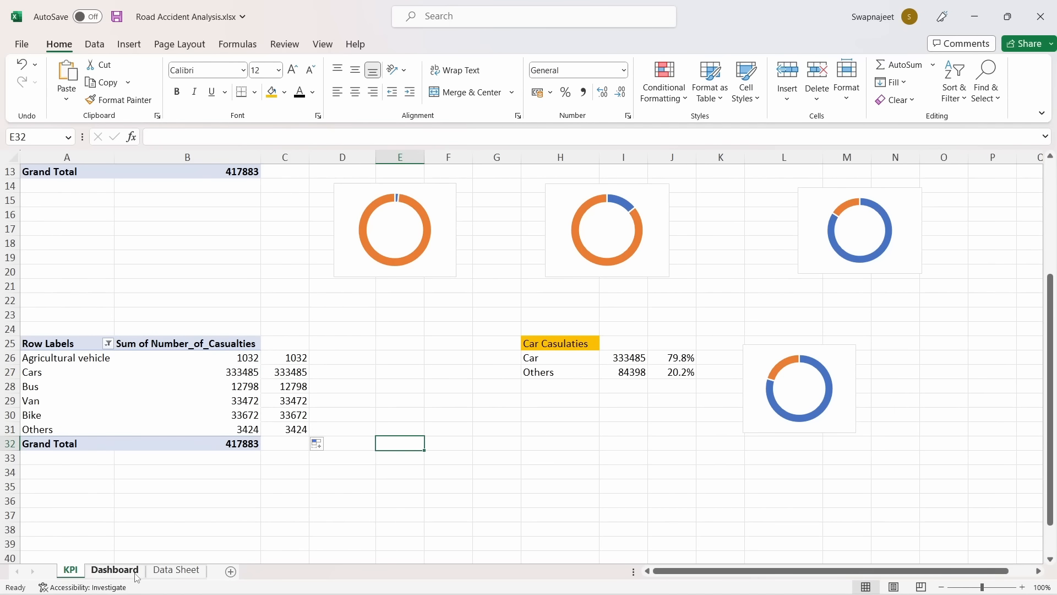
On the Dashboard sheet, link the text box beside the car icon to the Cars casualties value in KPI!C27
{"action": "left_click", "coordinate": [115, 569]}
{"action": "left_click", "coordinate": [207, 314]}
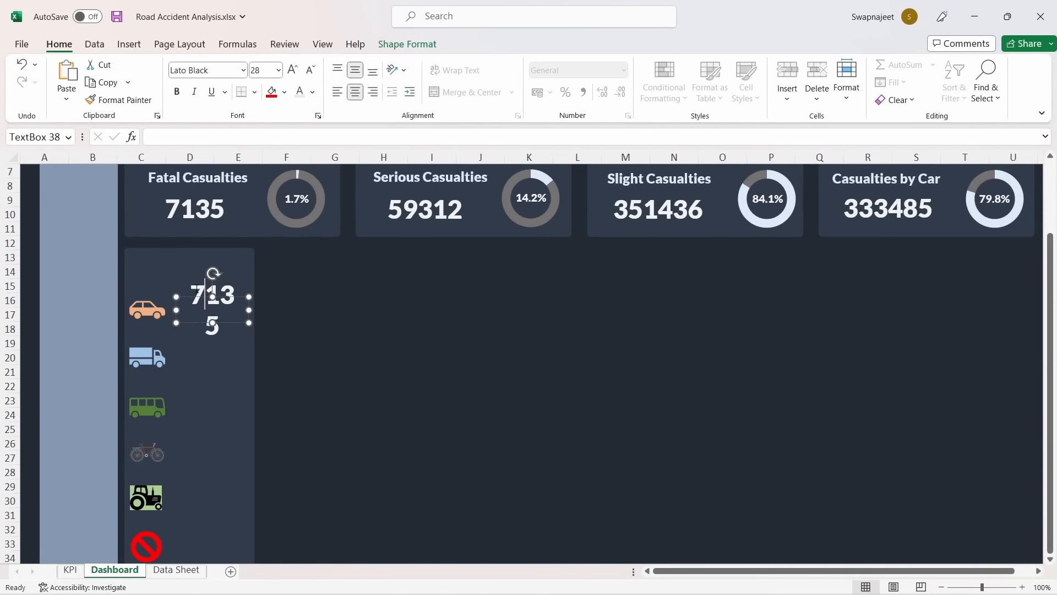
{"action": "key", "text": "End"}
{"action": "key", "text": "BackSpace"}
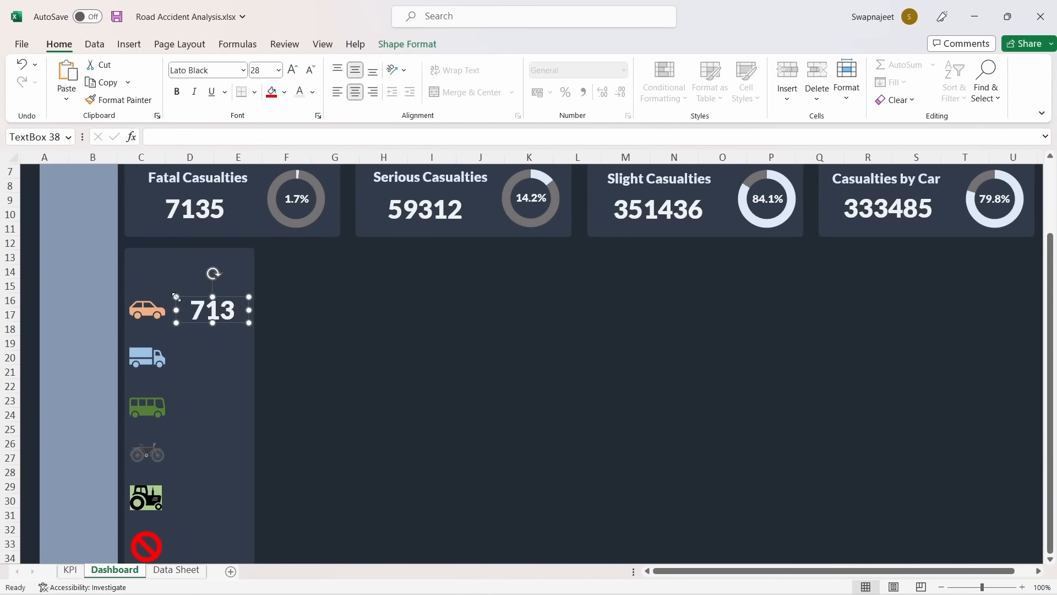
{"action": "left_click", "coordinate": [176, 136]}
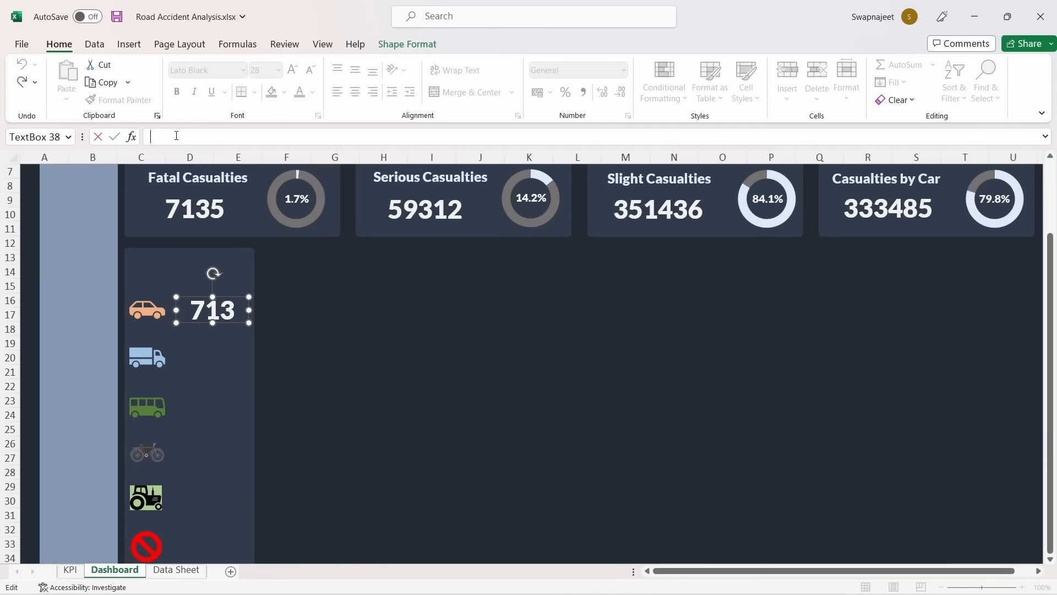
{"action": "type", "text": "="}
{"action": "left_click", "coordinate": [70, 571]}
{"action": "left_click", "coordinate": [290, 358]}
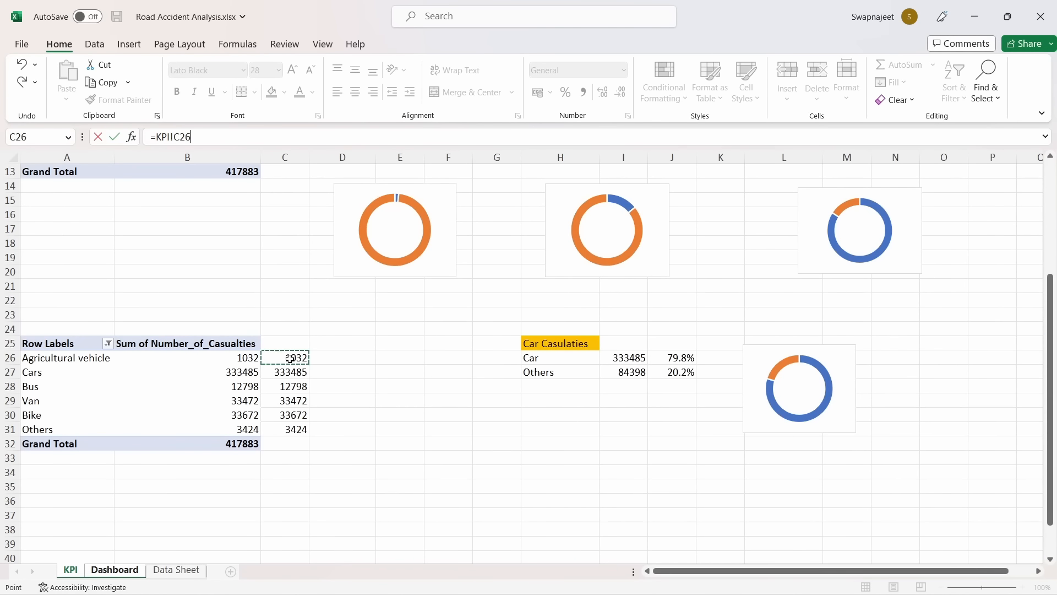
{"action": "left_click", "coordinate": [296, 373]}
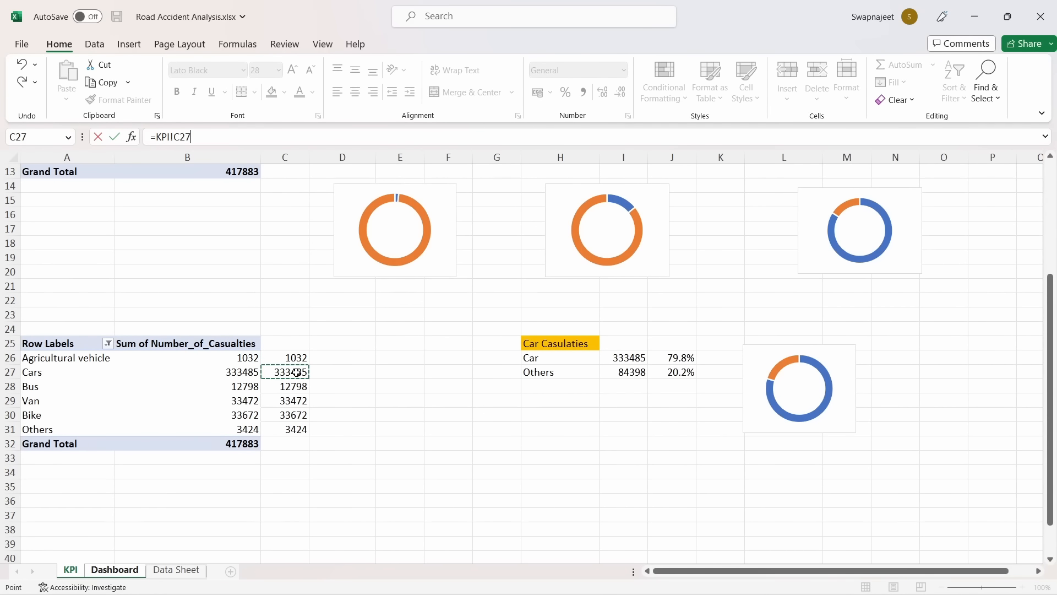
{"action": "key", "text": "Return"}
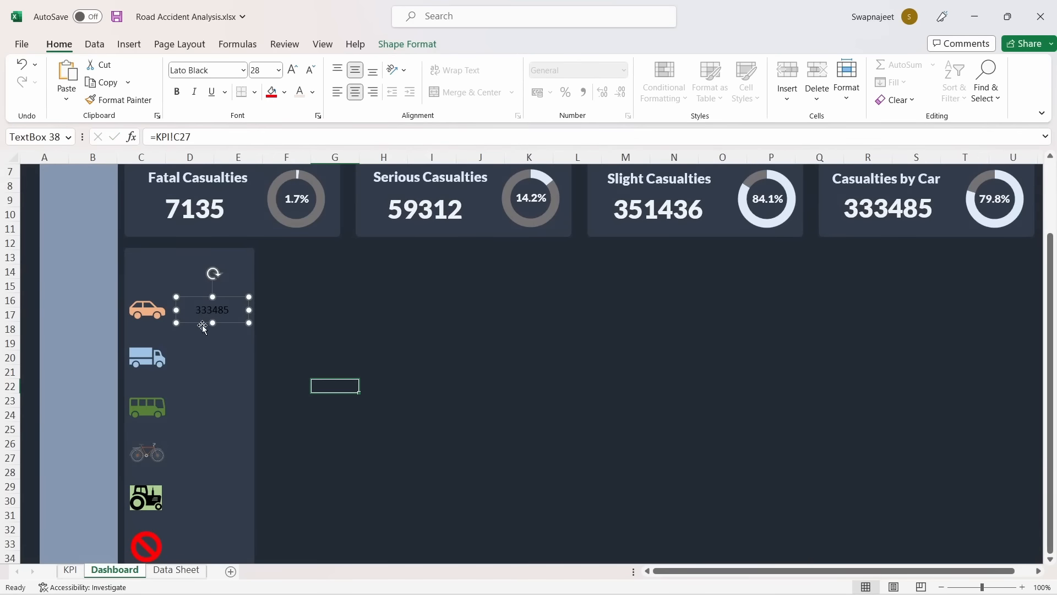
{"action": "left_click", "coordinate": [382, 462]}
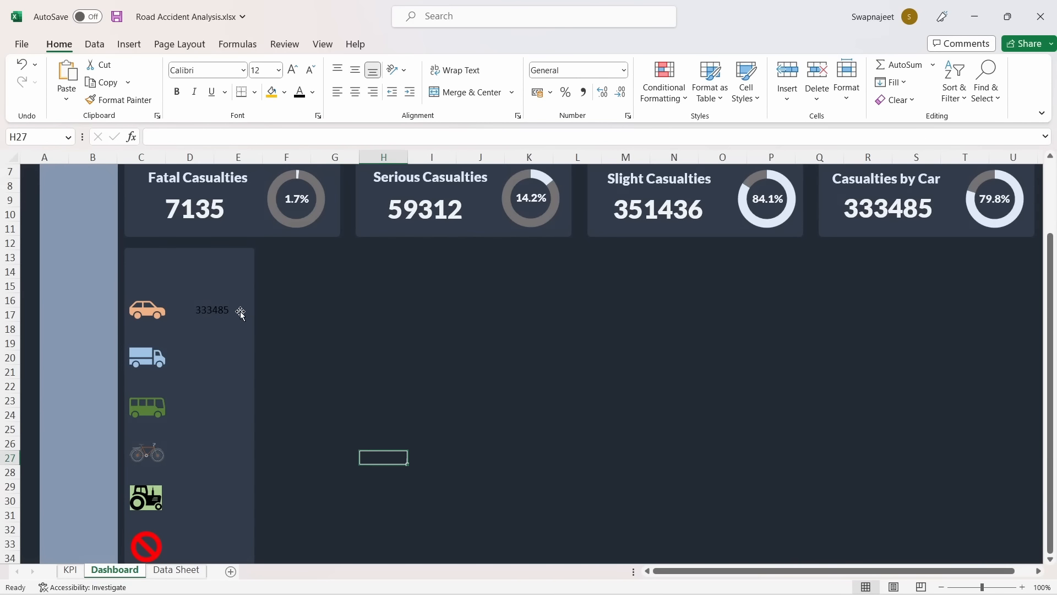
Set the car casualties text box to the Lato Black font and colour its text light orange to match the car icon
{"action": "left_click", "coordinate": [236, 307]}
{"action": "left_click", "coordinate": [209, 70]}
{"action": "type", "text": "Lato Black"}
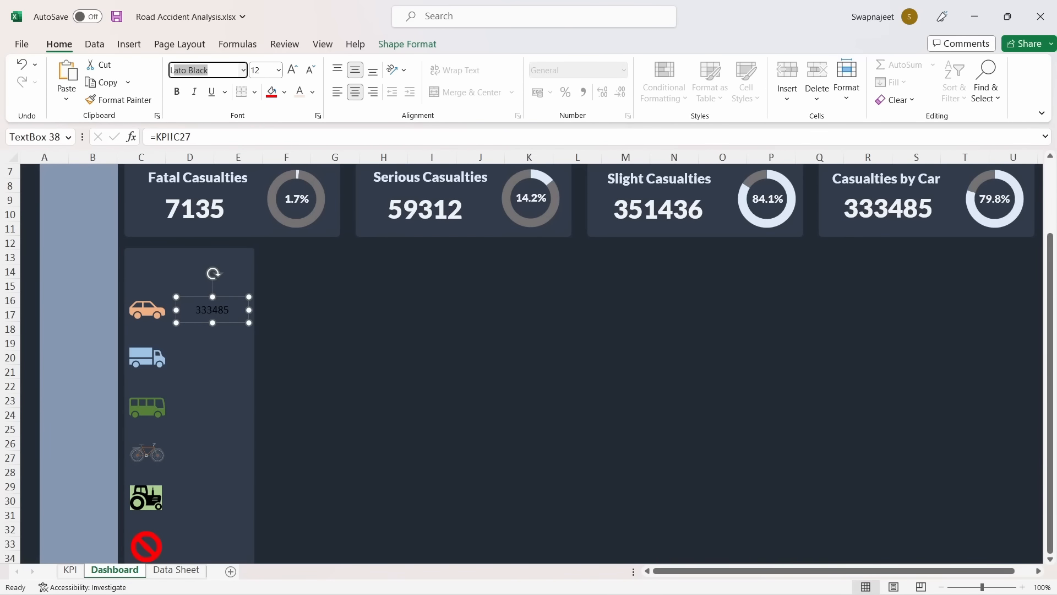
{"action": "key", "text": "Return"}
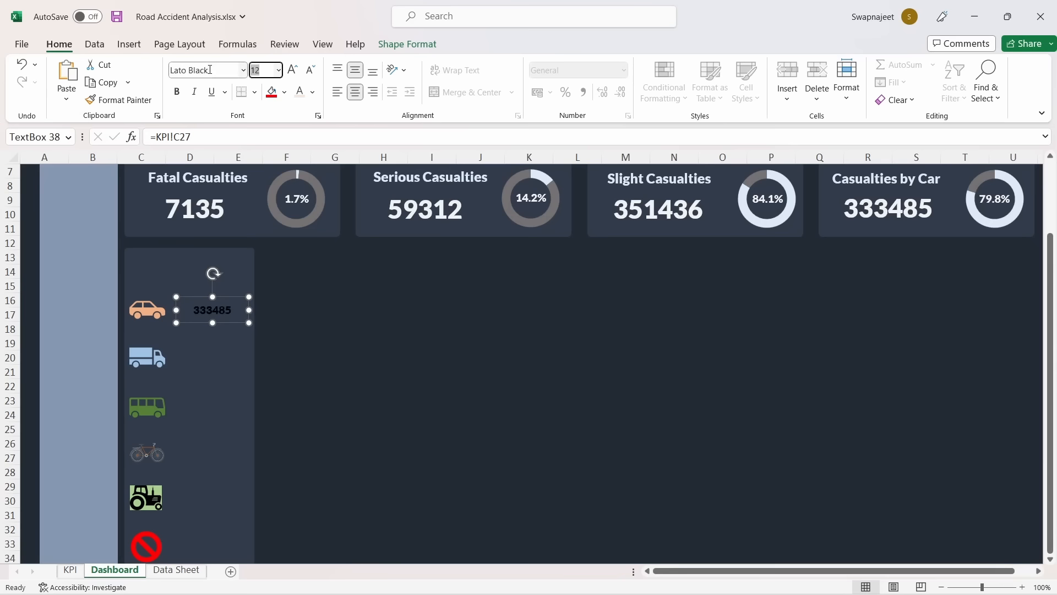
{"action": "left_click", "coordinate": [314, 94]}
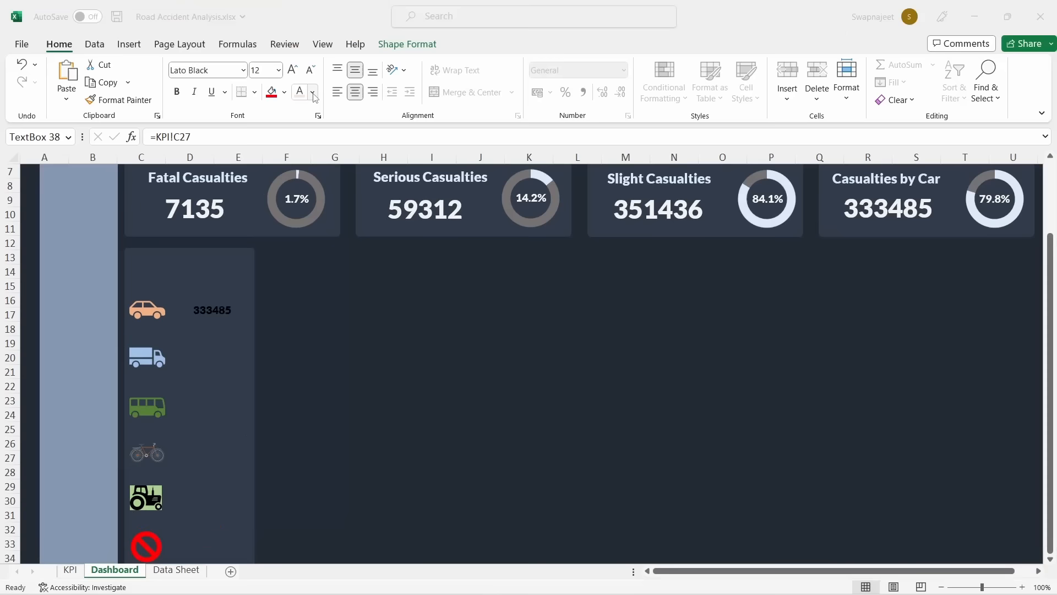
{"action": "left_click", "coordinate": [313, 93]}
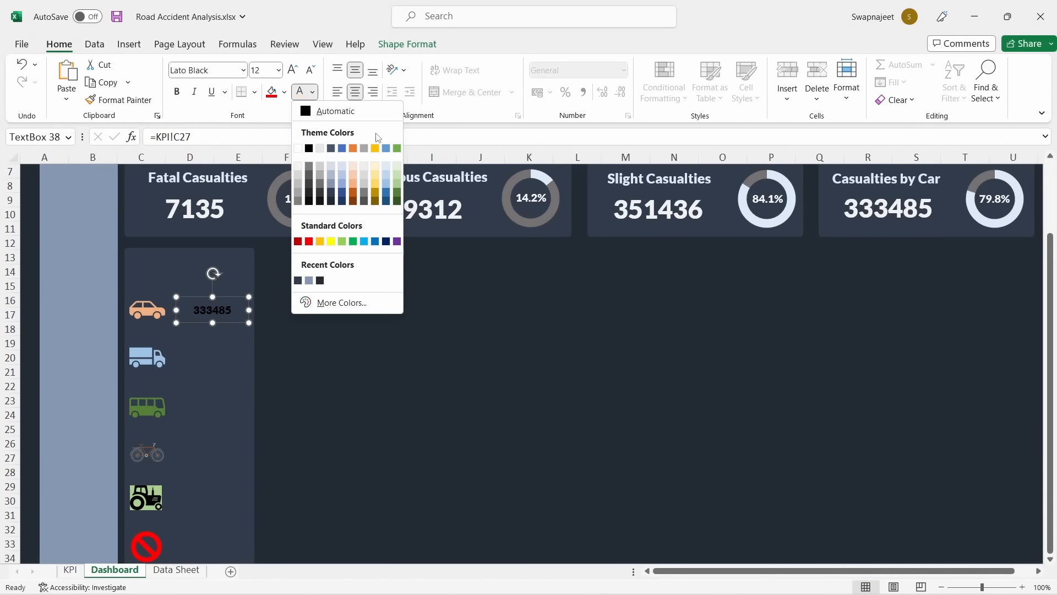
{"action": "left_click", "coordinate": [356, 186]}
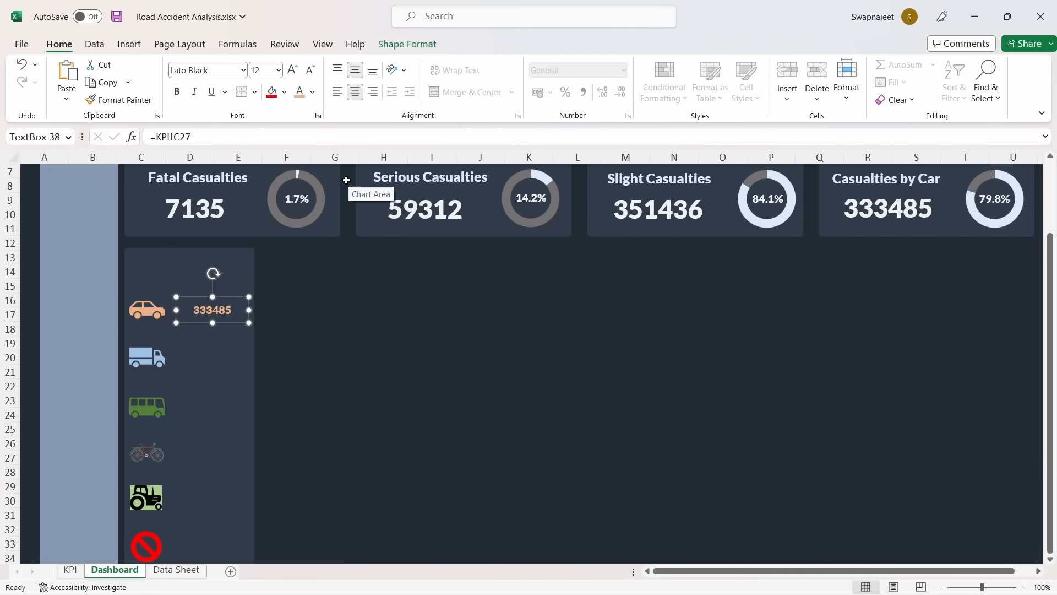
Set the font size of the car casualties value to 20
{"action": "left_click", "coordinate": [261, 75]}
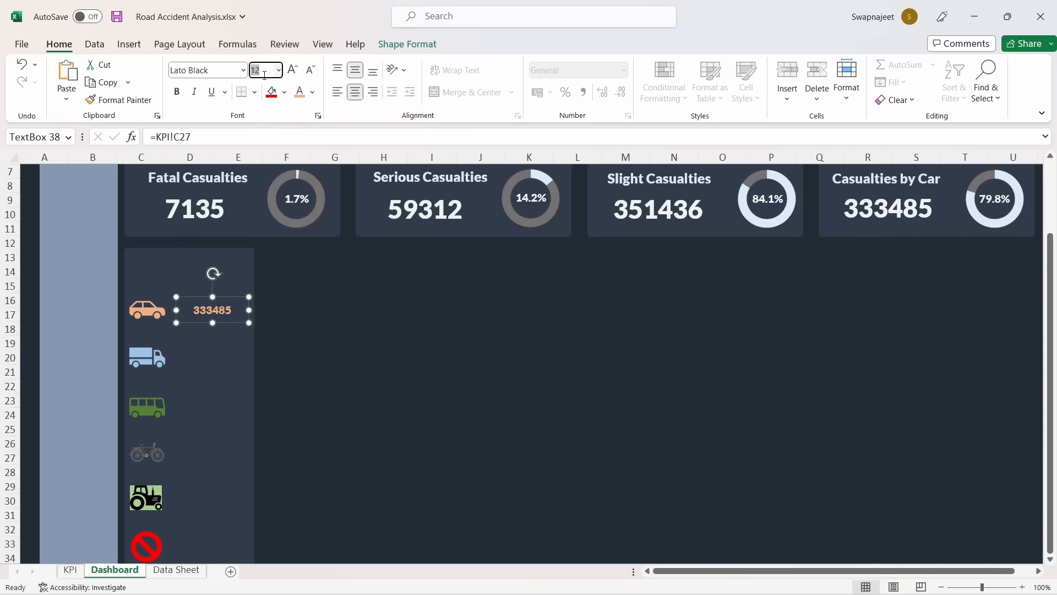
{"action": "left_click", "coordinate": [278, 70]}
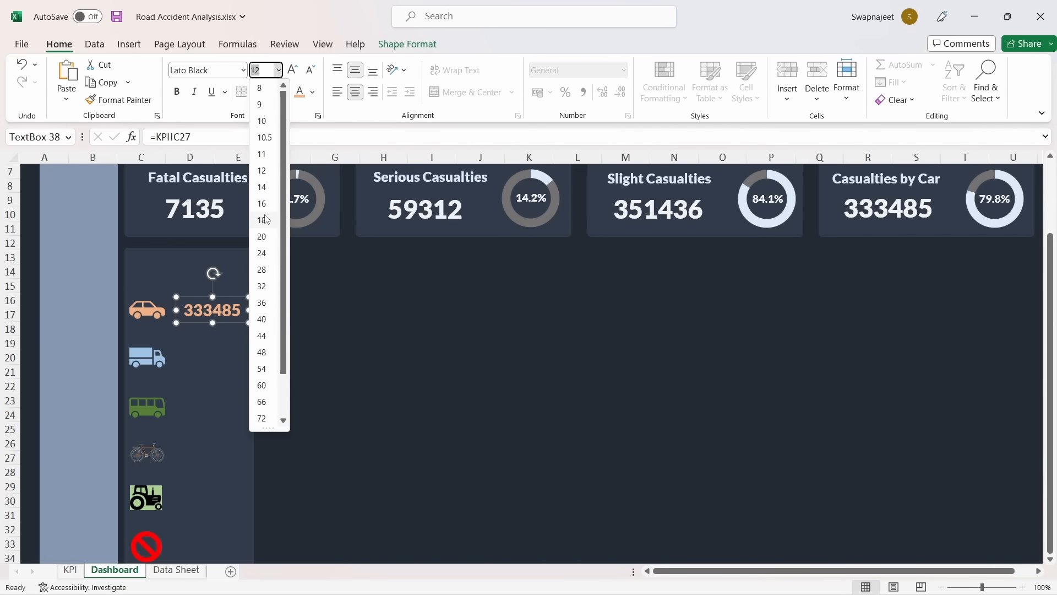
{"action": "left_click", "coordinate": [265, 236]}
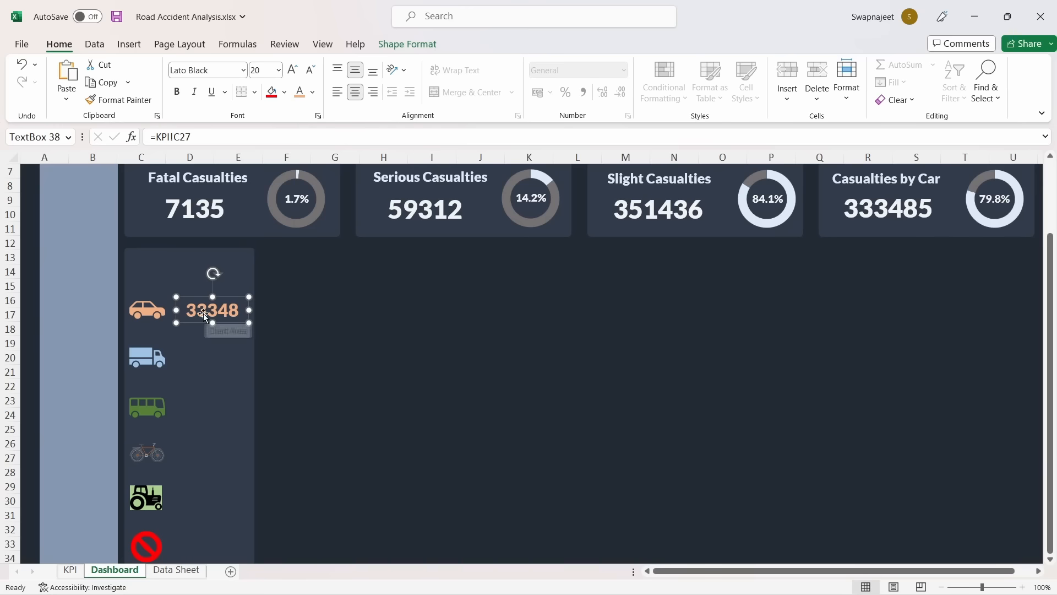
Widen the car casualties text box slightly so the full value fits on one line
{"action": "left_click_drag", "start_coordinate": [176, 310], "coordinate": [172, 311]}
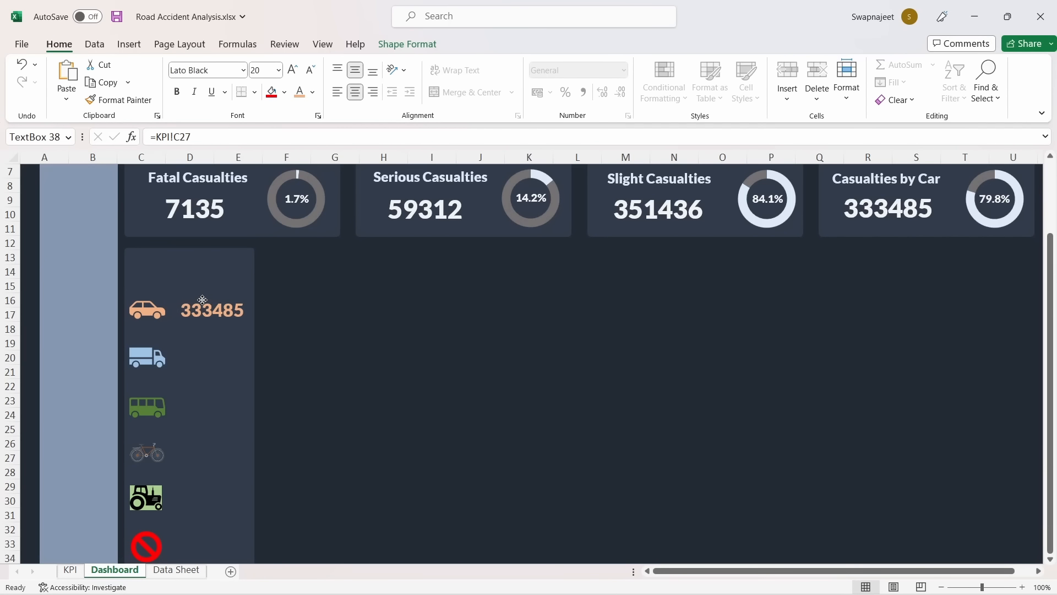
{"action": "left_click", "coordinate": [413, 326]}
Duplicate the car casualties text box five times and align the copies beside the truck, bus, bicycle, tractor and prohibition-sign icons
{"action": "scroll", "coordinate": [413, 325], "scroll_direction": "down", "scroll_amount": 2}
{"action": "scroll", "coordinate": [412, 325], "scroll_direction": "up", "scroll_amount": 1}
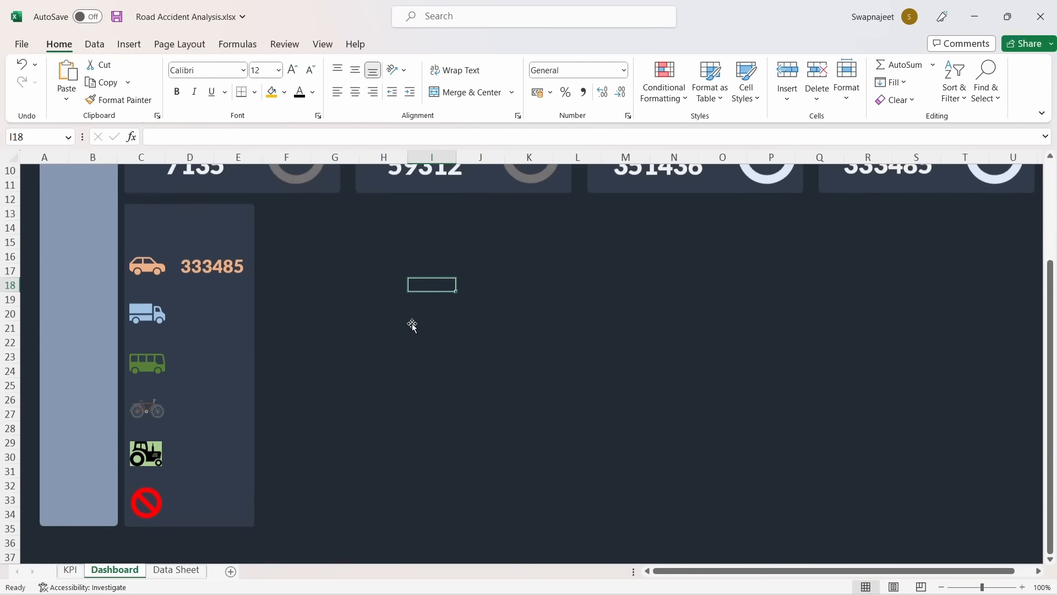
{"action": "left_click", "coordinate": [202, 265]}
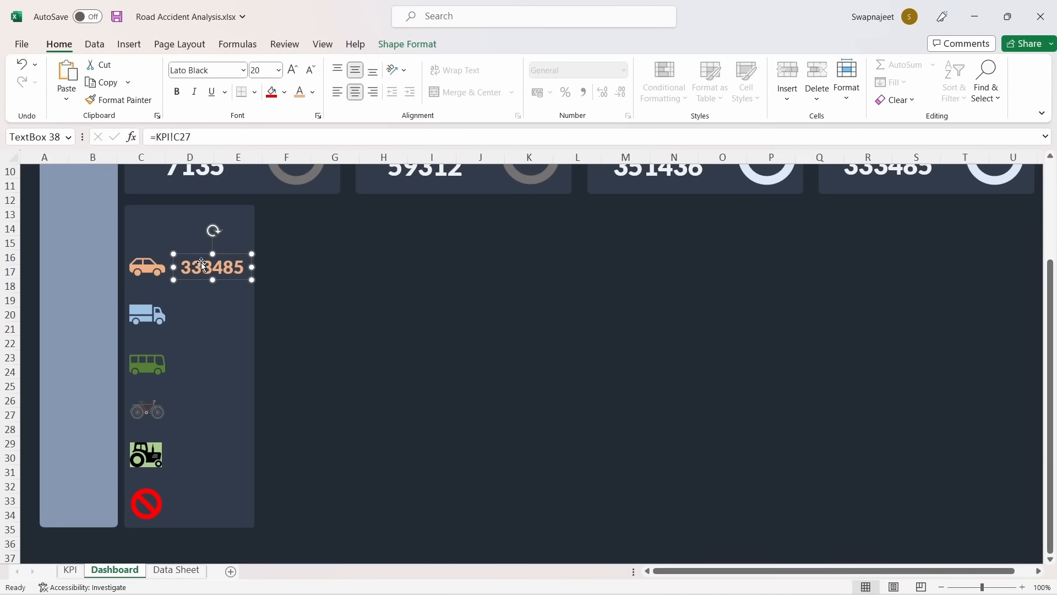
{"action": "key", "text": "ctrl+d"}
{"action": "left_click_drag", "start_coordinate": [203, 270], "coordinate": [216, 409]}
{"action": "key", "text": "ctrl+d"}
{"action": "key", "text": "ctrl+d"}
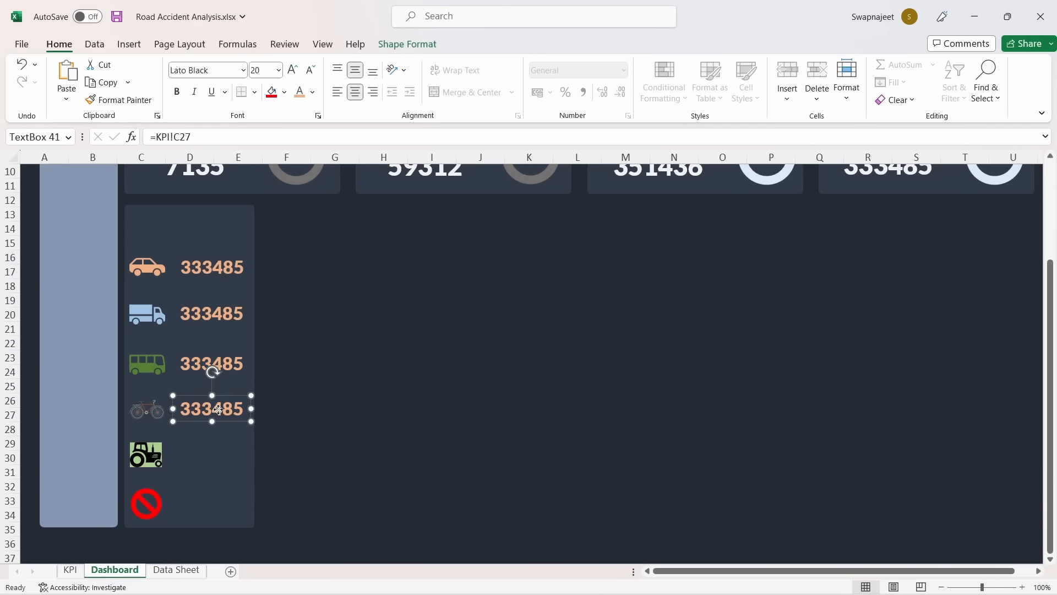
{"action": "left_click_drag", "start_coordinate": [218, 409], "coordinate": [216, 506]}
{"action": "left_click_drag", "start_coordinate": [207, 453], "coordinate": [207, 456]}
{"action": "left_click", "coordinate": [210, 361]}
{"action": "left_click", "coordinate": [364, 369]}
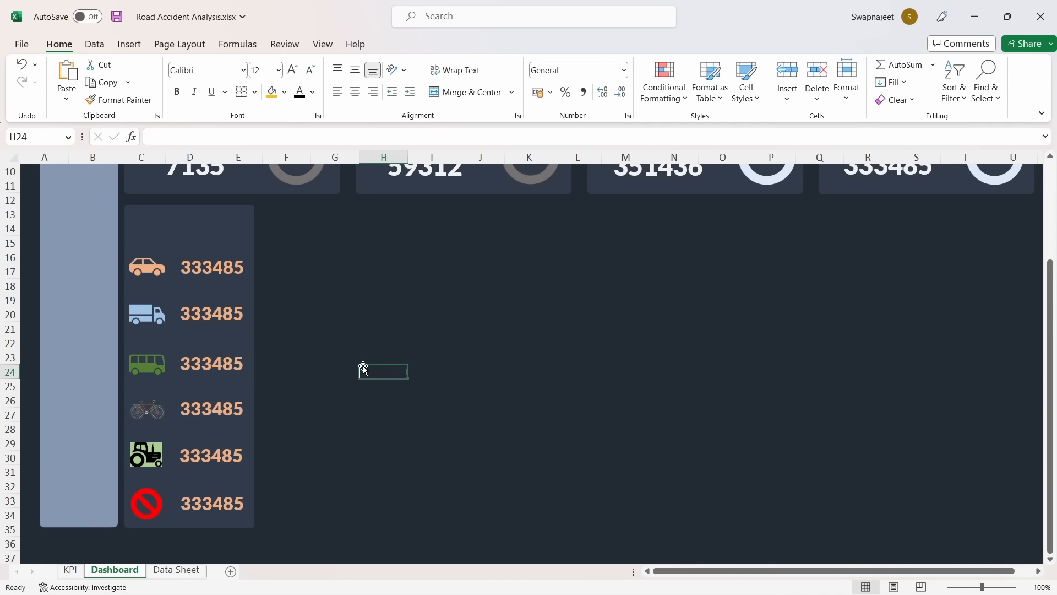
{"action": "left_click", "coordinate": [201, 314]}
{"action": "left_click_drag", "start_coordinate": [201, 314], "coordinate": [199, 317]}
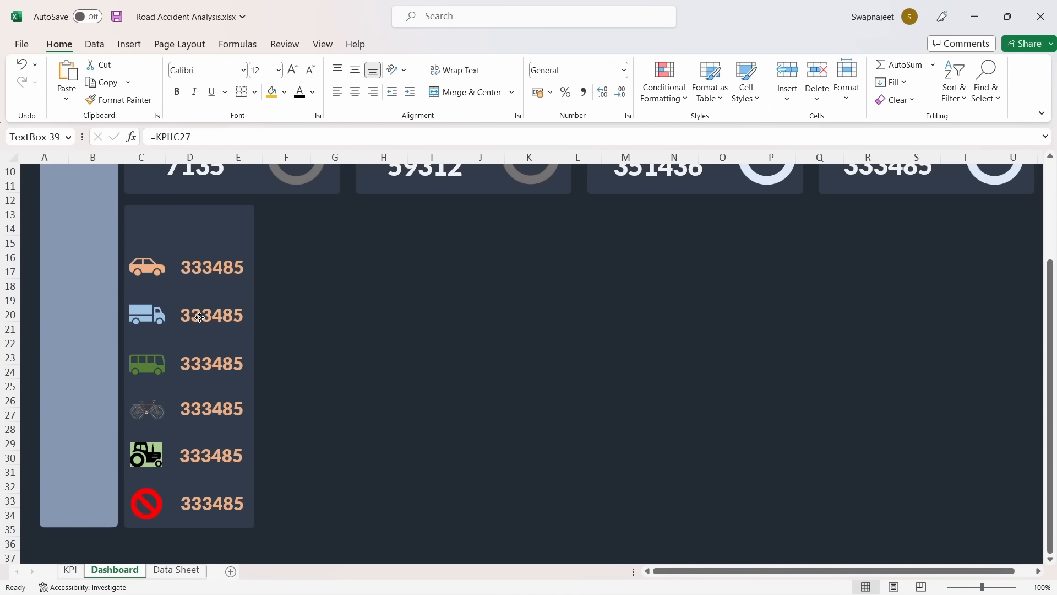
{"action": "left_click", "coordinate": [362, 368]}
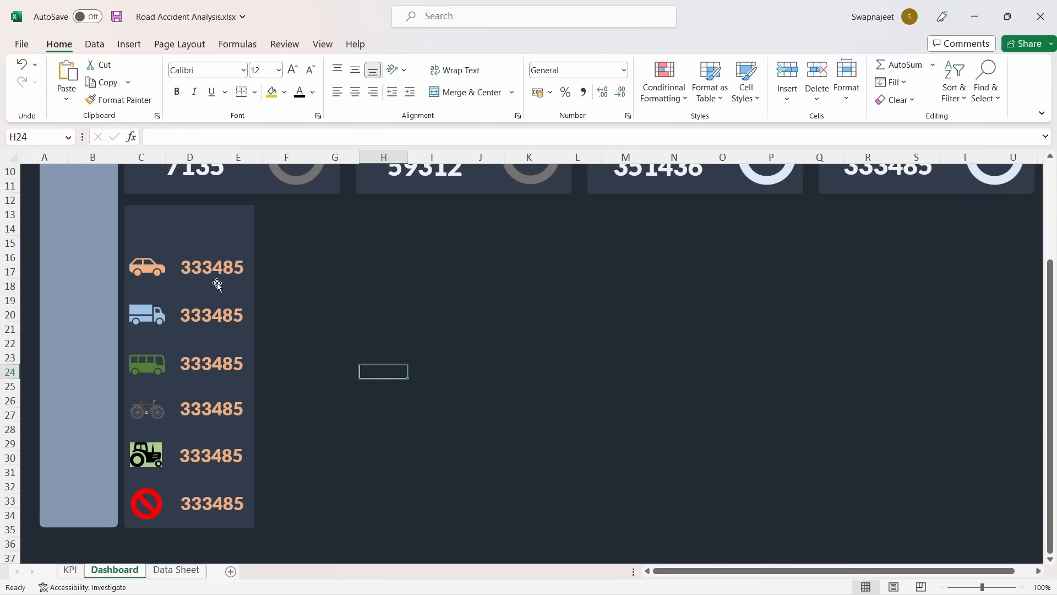
Link the text box beside the truck icon to the Van casualties value in KPI!C29
{"action": "left_click", "coordinate": [217, 323]}
{"action": "left_click_drag", "start_coordinate": [191, 137], "coordinate": [157, 137]}
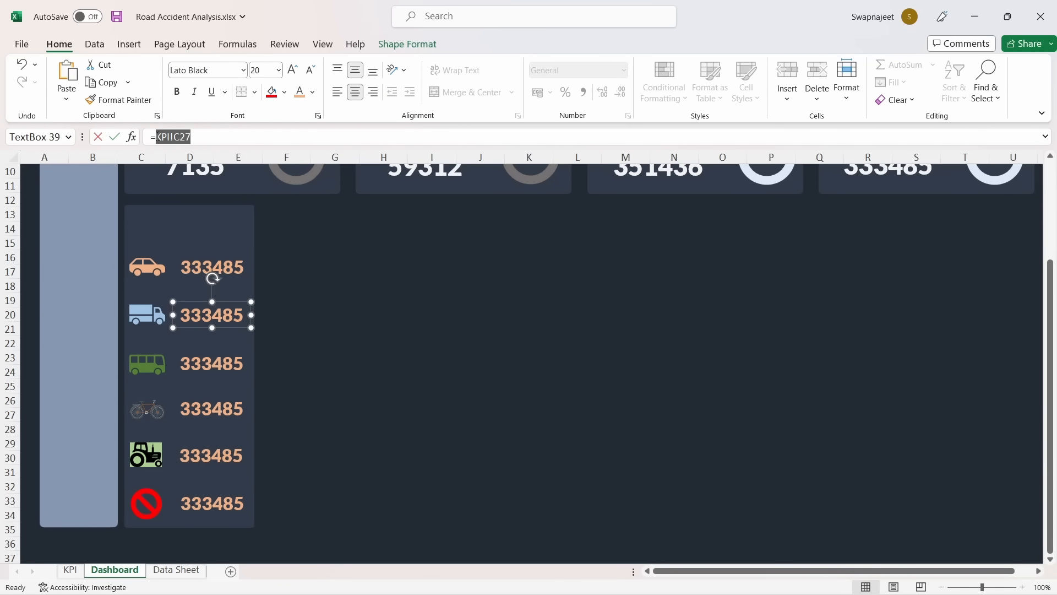
{"action": "key", "text": "BackSpace"}
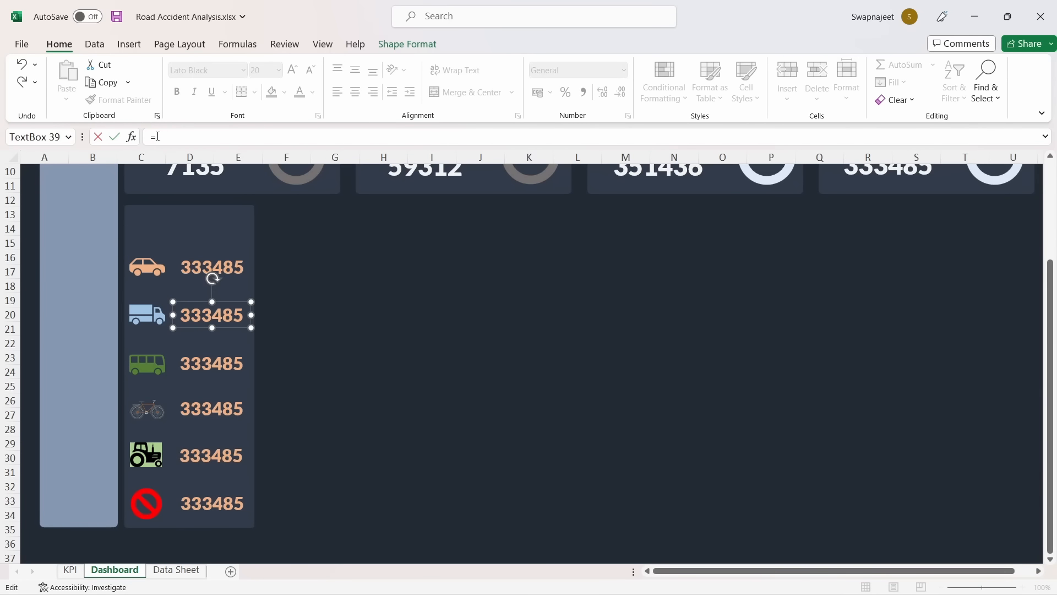
{"action": "left_click", "coordinate": [70, 570]}
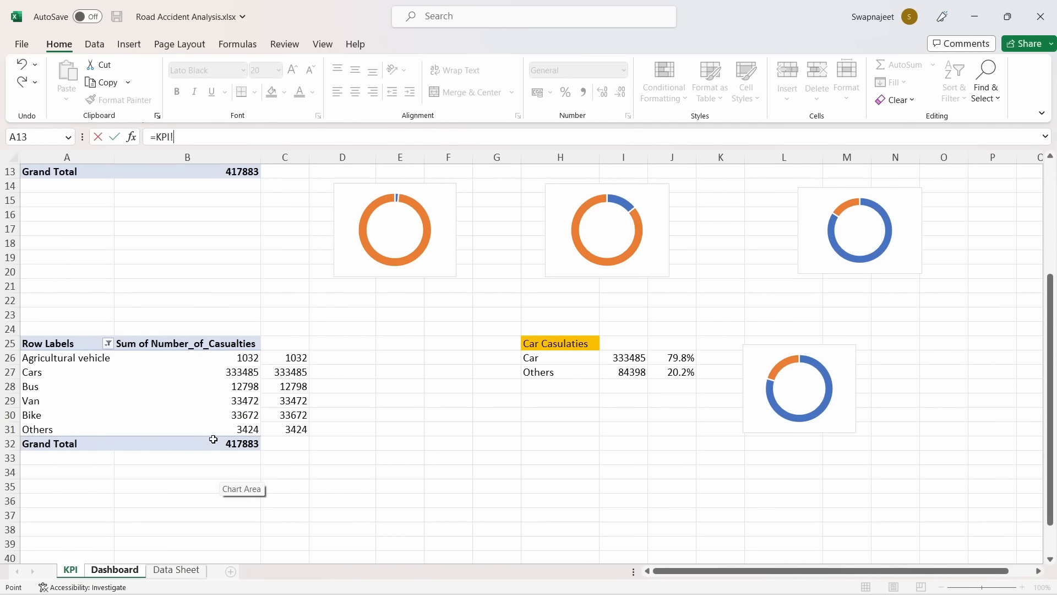
{"action": "left_click", "coordinate": [296, 400]}
{"action": "key", "text": "Return"}
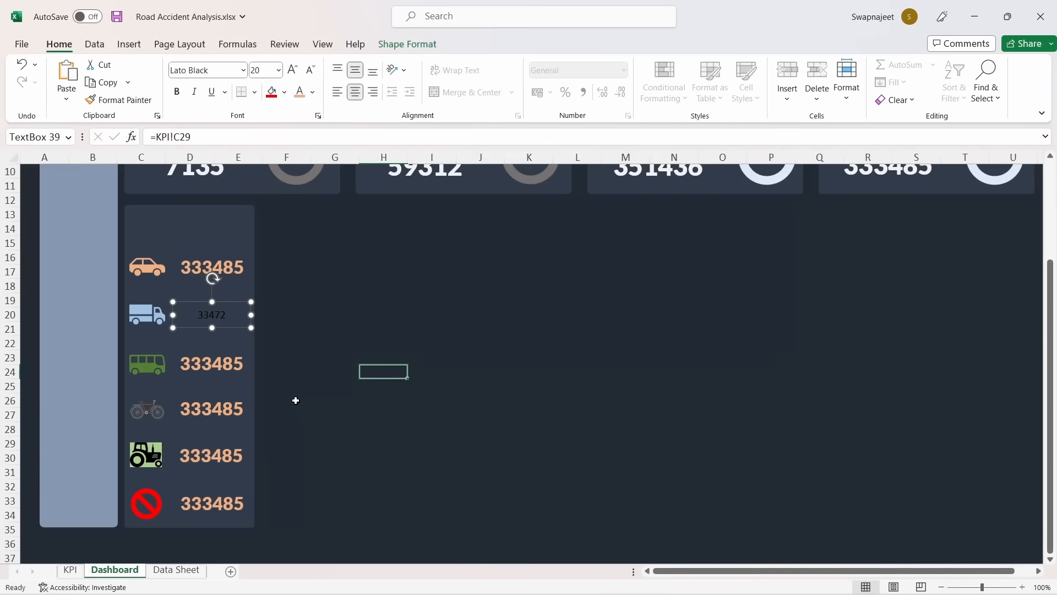
Link the text box beside the bus icon to the Bus casualties value in KPI!C28
{"action": "left_click", "coordinate": [236, 364]}
{"action": "left_click_drag", "start_coordinate": [213, 136], "coordinate": [157, 138]}
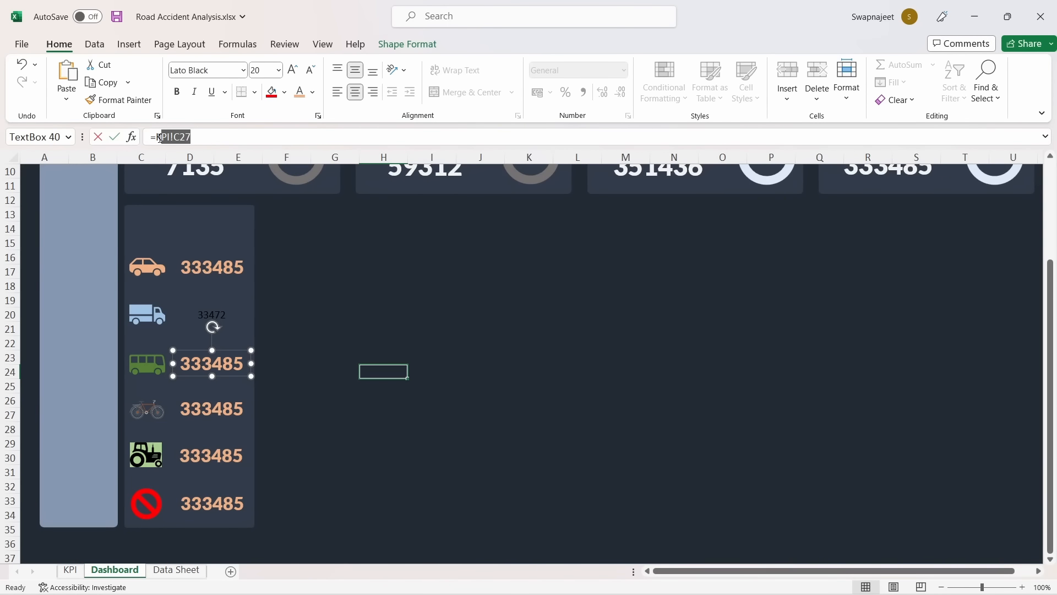
{"action": "key", "text": "BackSpace"}
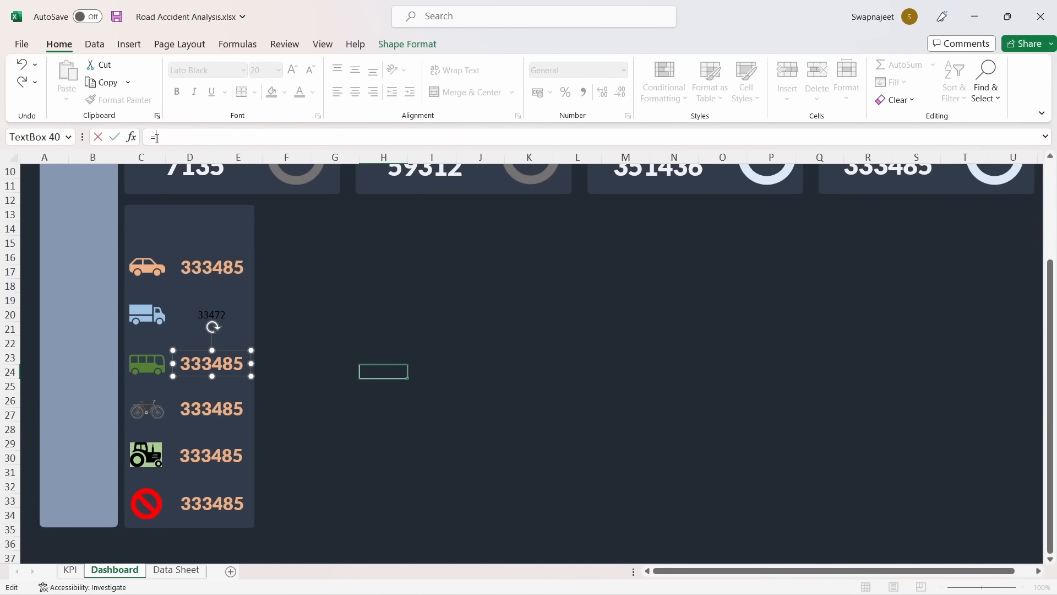
{"action": "left_click", "coordinate": [70, 569]}
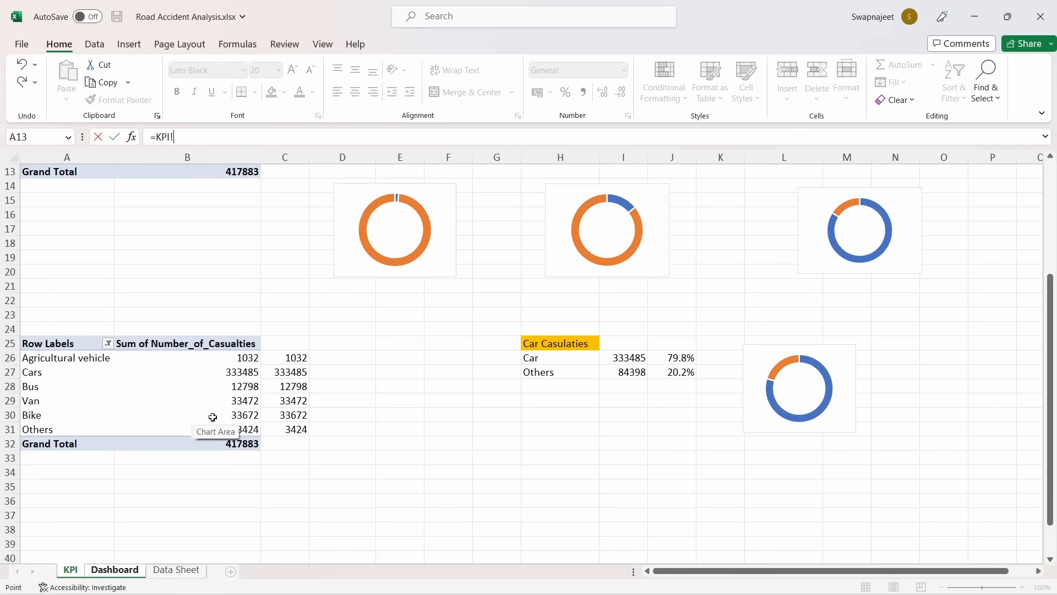
{"action": "left_click", "coordinate": [276, 395]}
{"action": "key", "text": "Return"}
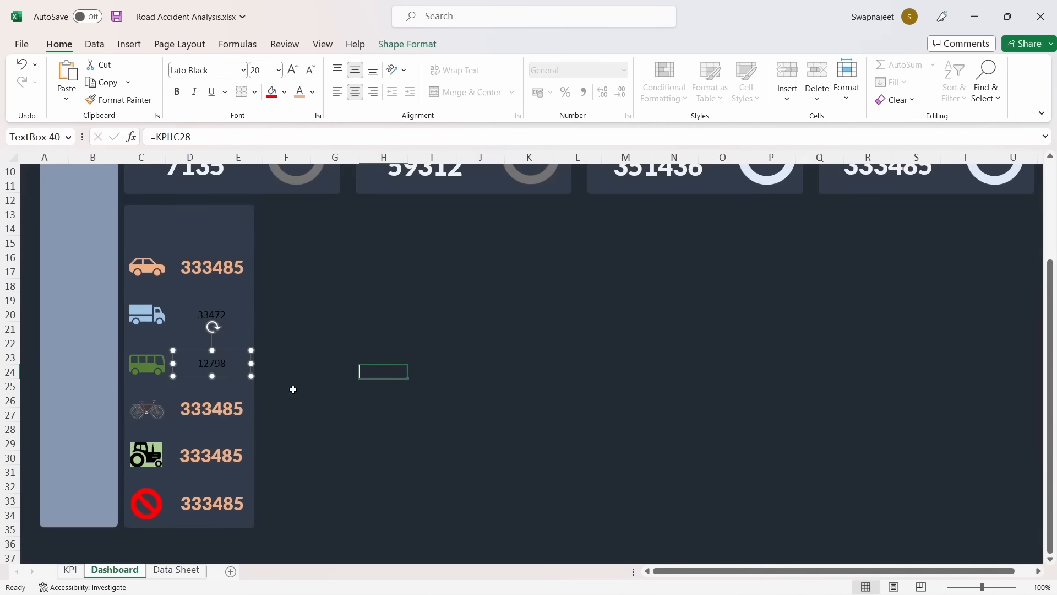
Link the text box beside the bicycle icon to the Bike casualties value in KPI!C30
{"action": "left_click", "coordinate": [236, 414]}
{"action": "left_click_drag", "start_coordinate": [193, 136], "coordinate": [158, 138]}
{"action": "key", "text": "BackSpace"}
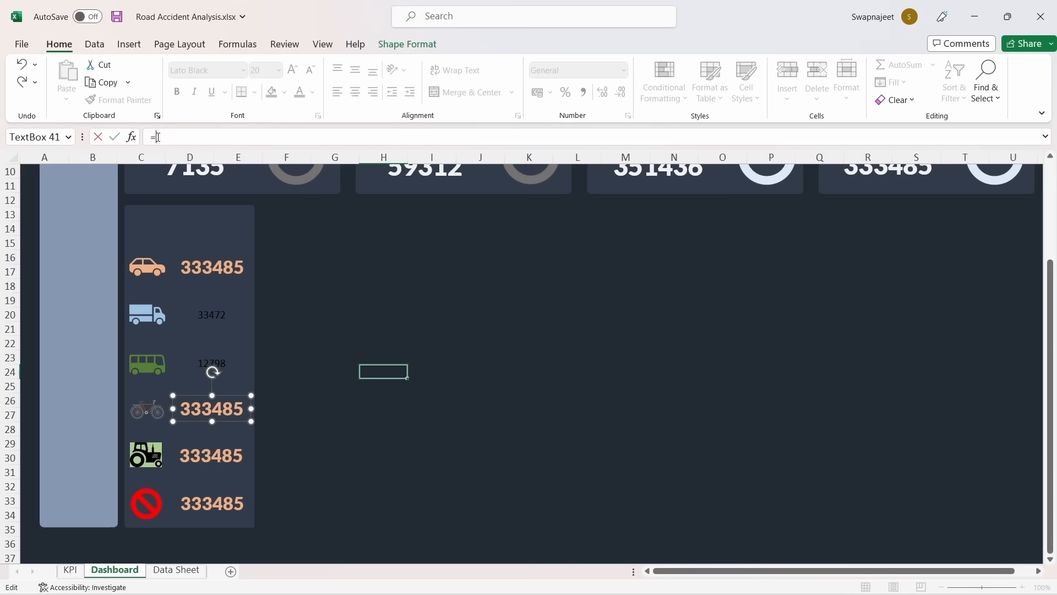
{"action": "left_click", "coordinate": [71, 570]}
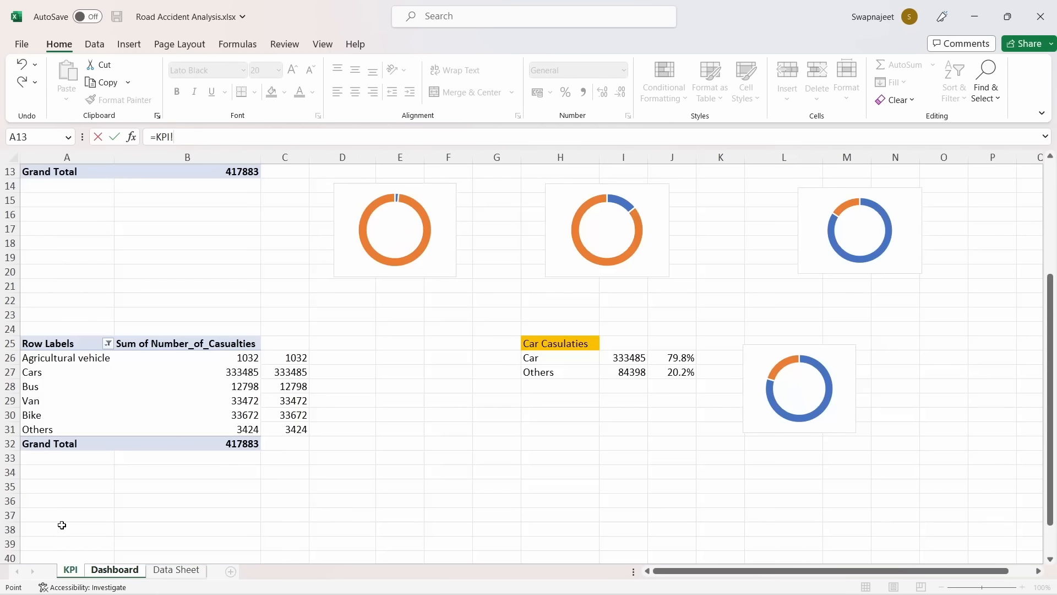
{"action": "left_click", "coordinate": [284, 416]}
{"action": "key", "text": "Return"}
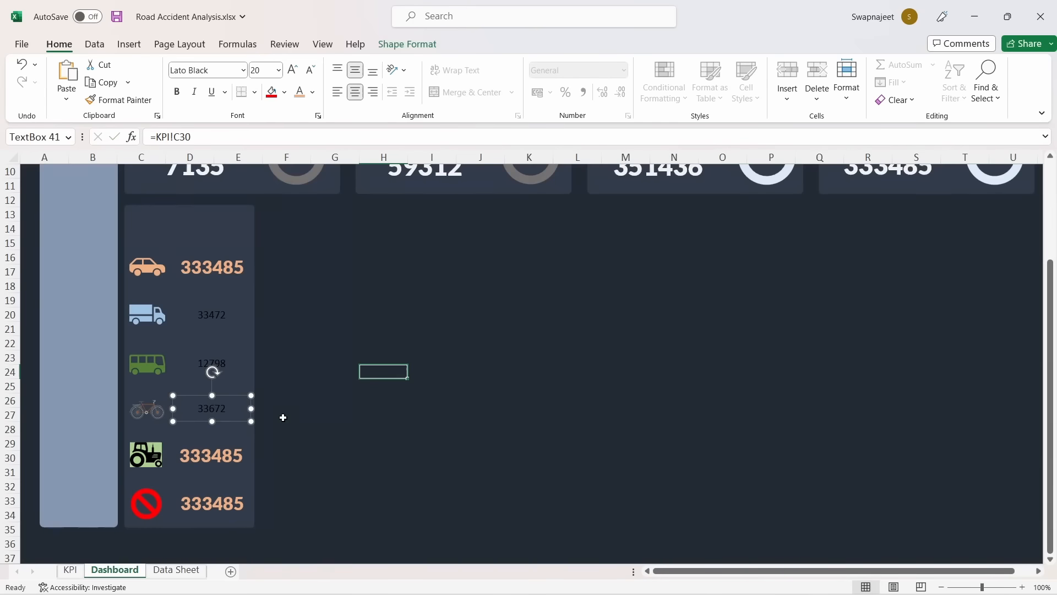
Link the text box beside the tractor icon to the Agricultural vehicle casualties value in KPI!C26
{"action": "left_click", "coordinate": [233, 453]}
{"action": "left_click_drag", "start_coordinate": [193, 137], "coordinate": [154, 137]}
{"action": "type", "text": "="}
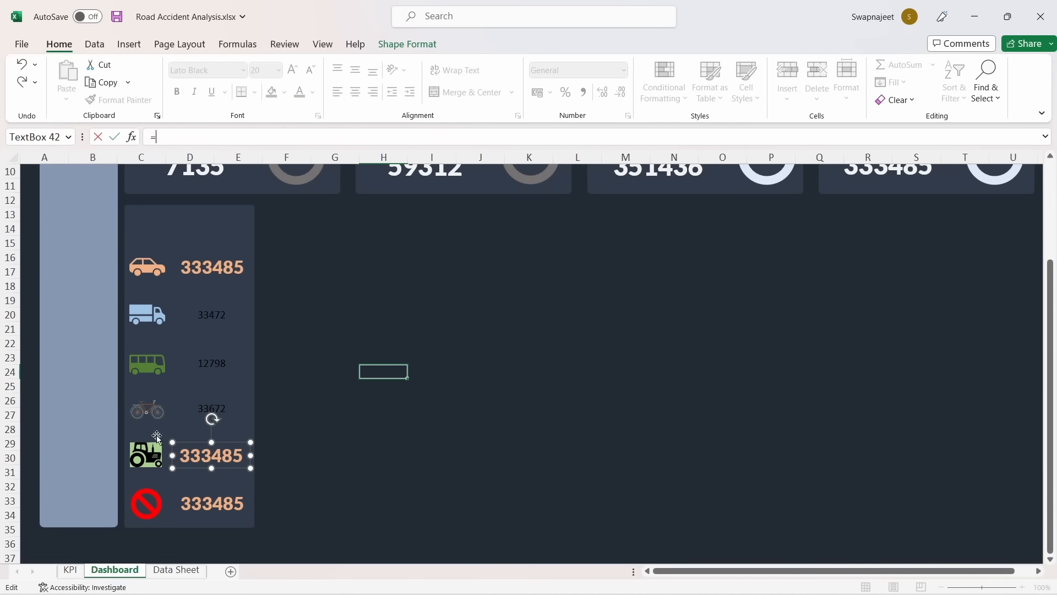
{"action": "left_click", "coordinate": [70, 569]}
{"action": "left_click", "coordinate": [302, 358]}
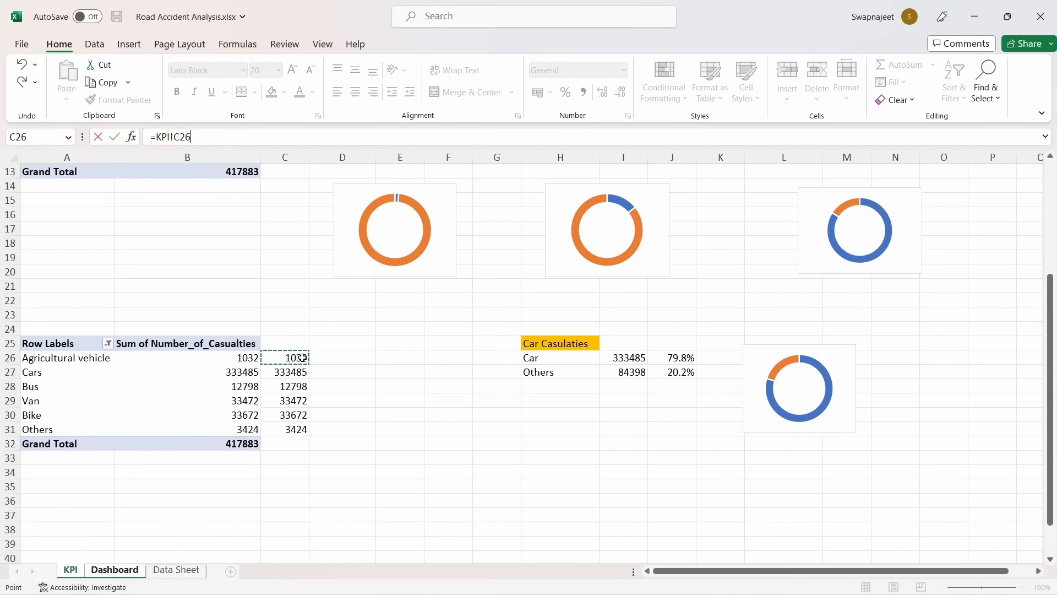
{"action": "key", "text": "Return"}
Link the text box beside the red prohibition-sign icon to the Others casualties value in KPI!C31
{"action": "left_click", "coordinate": [210, 510]}
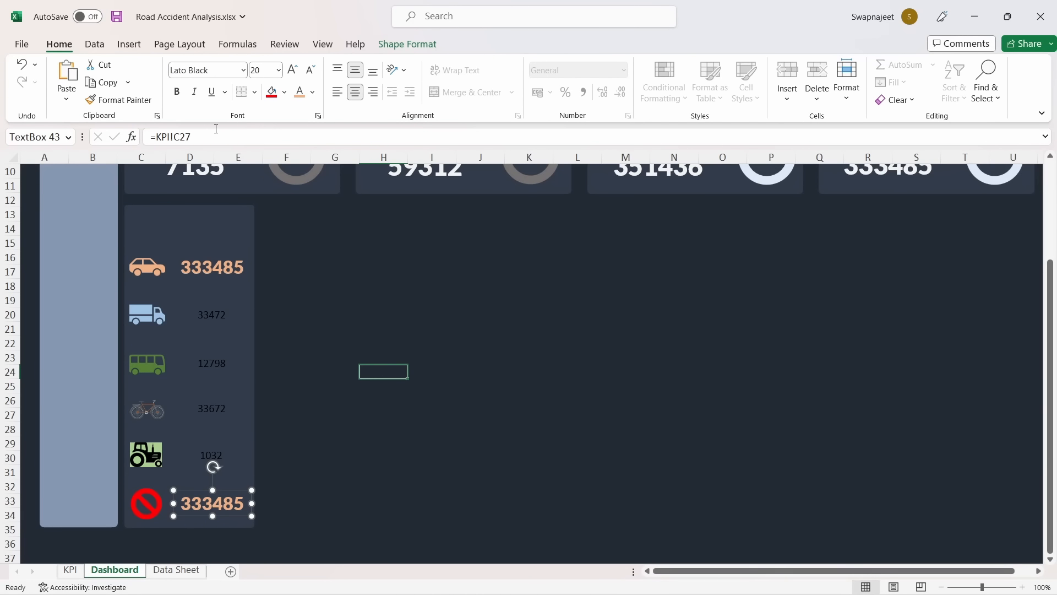
{"action": "left_click_drag", "start_coordinate": [216, 129], "coordinate": [153, 136]}
{"action": "type", "text": "="}
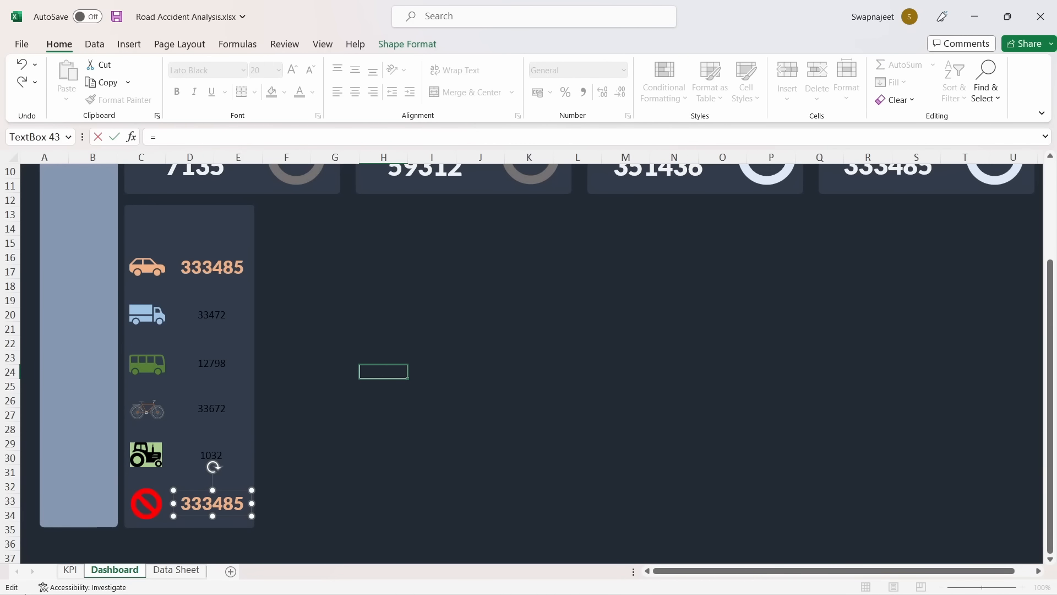
{"action": "left_click", "coordinate": [70, 570]}
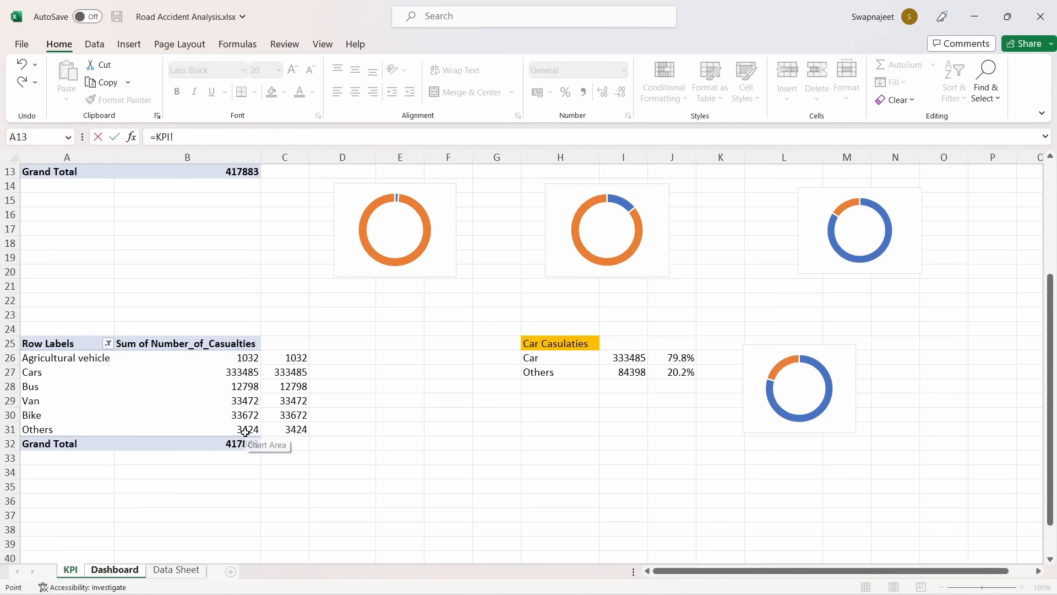
{"action": "left_click", "coordinate": [289, 430]}
{"action": "key", "text": "Return"}
{"action": "left_click", "coordinate": [385, 357]}
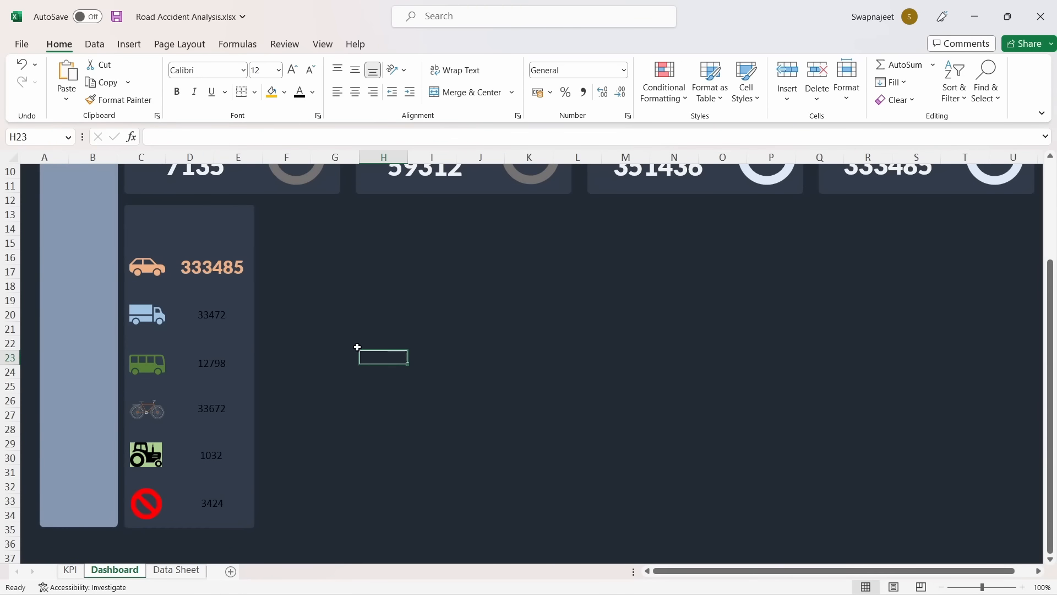
Copy the car casualties value's formatting onto the truck, bus, bicycle, tractor and Others values with Format Painter
{"action": "left_click", "coordinate": [230, 264]}
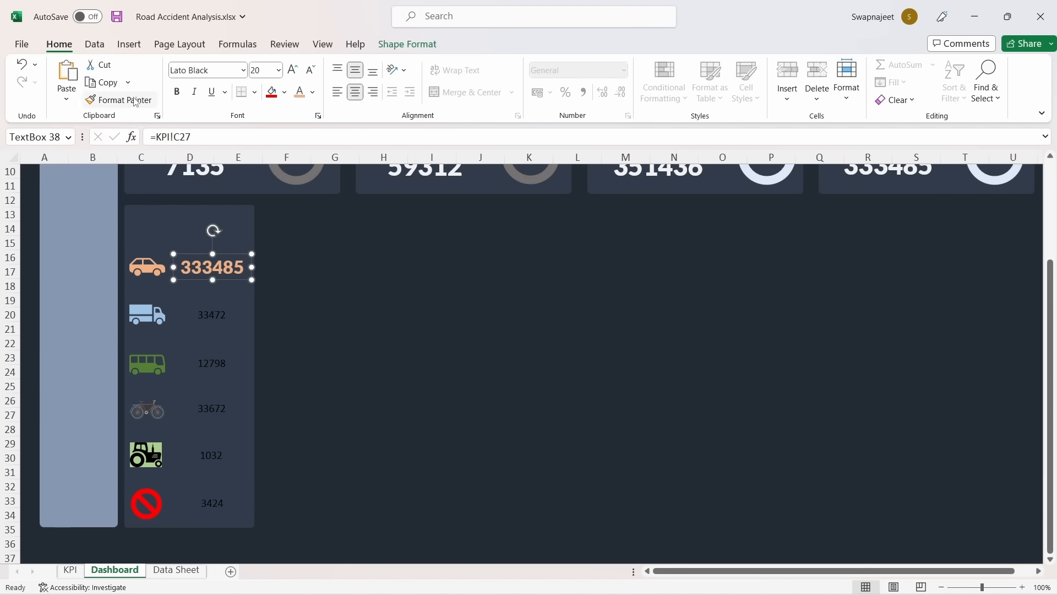
{"action": "left_click", "coordinate": [108, 104]}
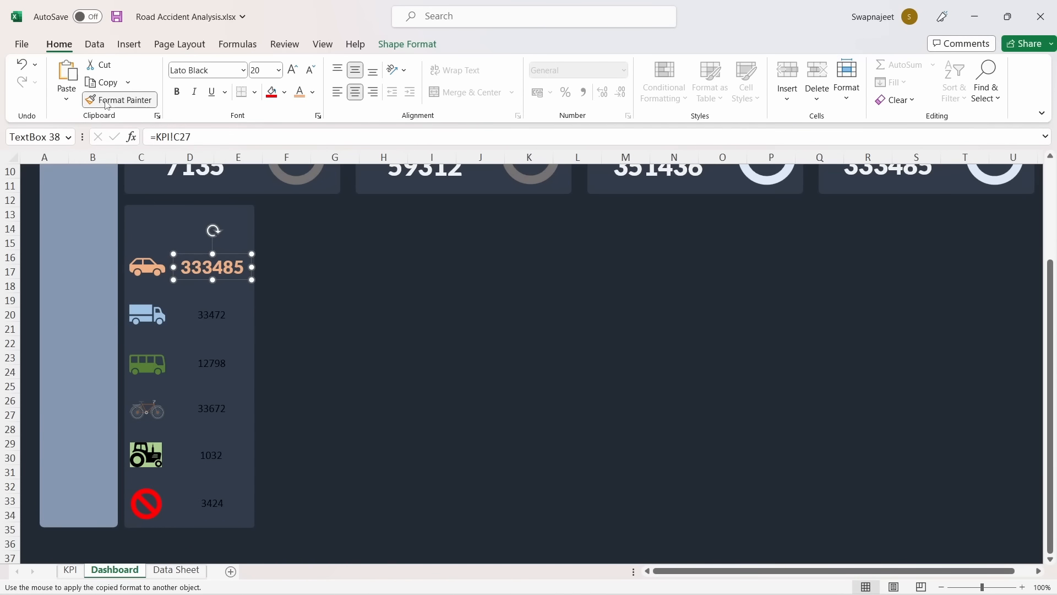
{"action": "left_click", "coordinate": [213, 315]}
{"action": "left_click", "coordinate": [218, 360]}
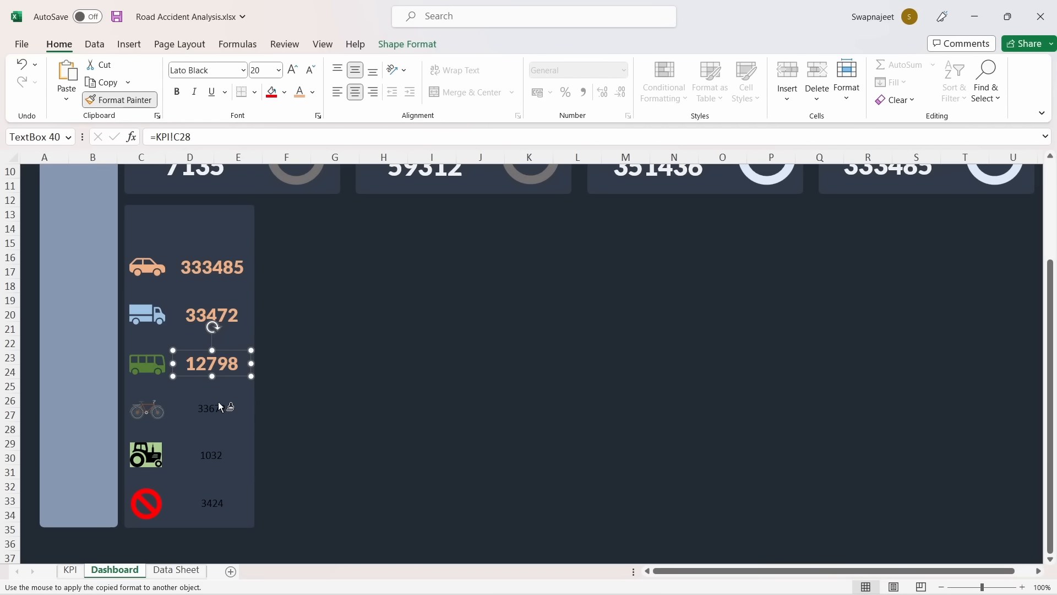
{"action": "left_click", "coordinate": [218, 406]}
{"action": "left_click", "coordinate": [214, 456]}
{"action": "left_click", "coordinate": [213, 502]}
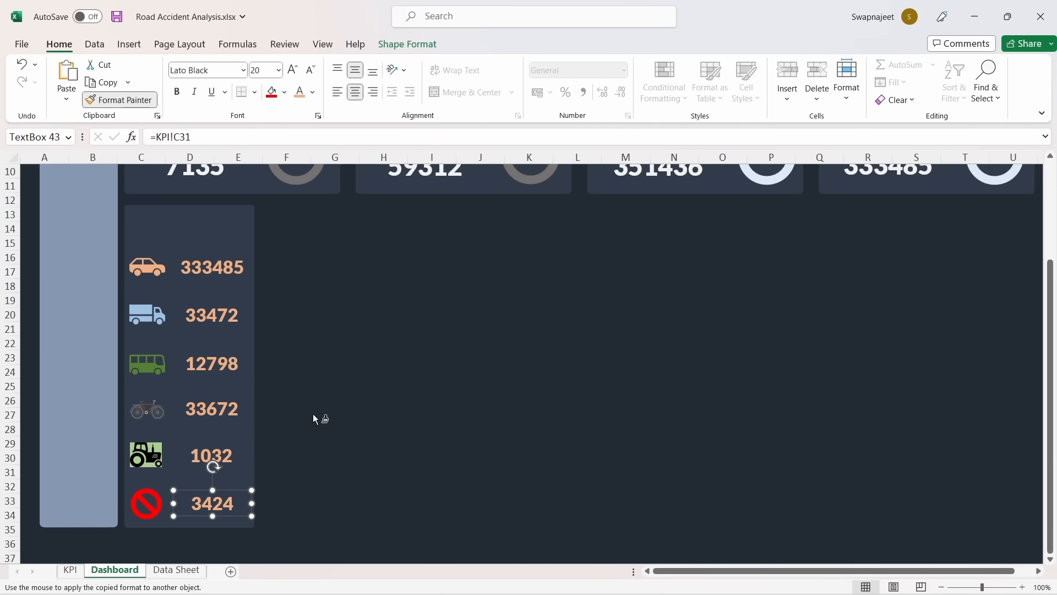
Colour the truck casualties value's text light blue to match the truck icon
{"action": "left_click", "coordinate": [227, 309]}
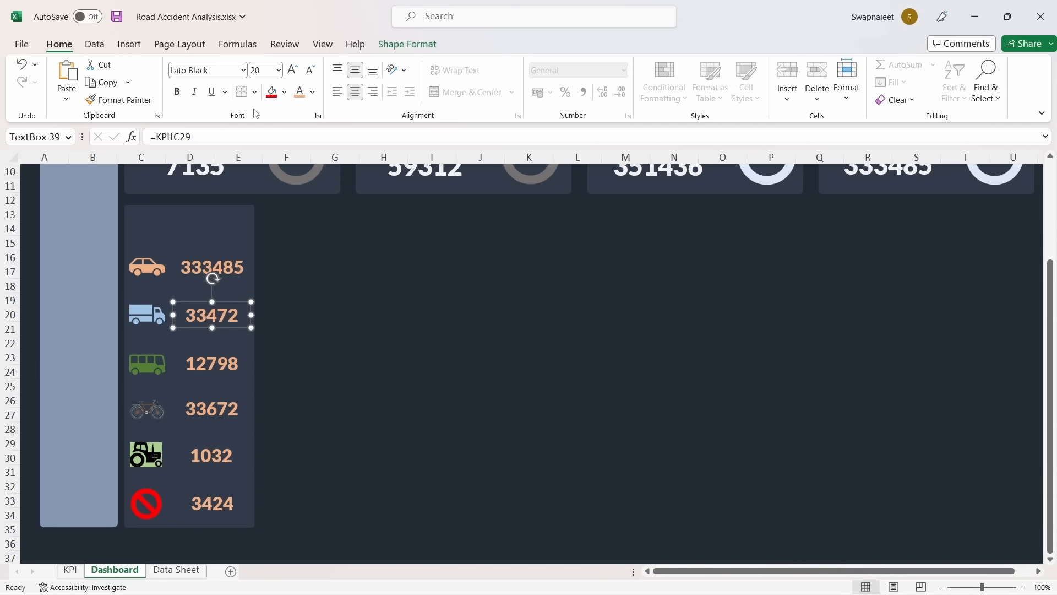
{"action": "left_click", "coordinate": [312, 92]}
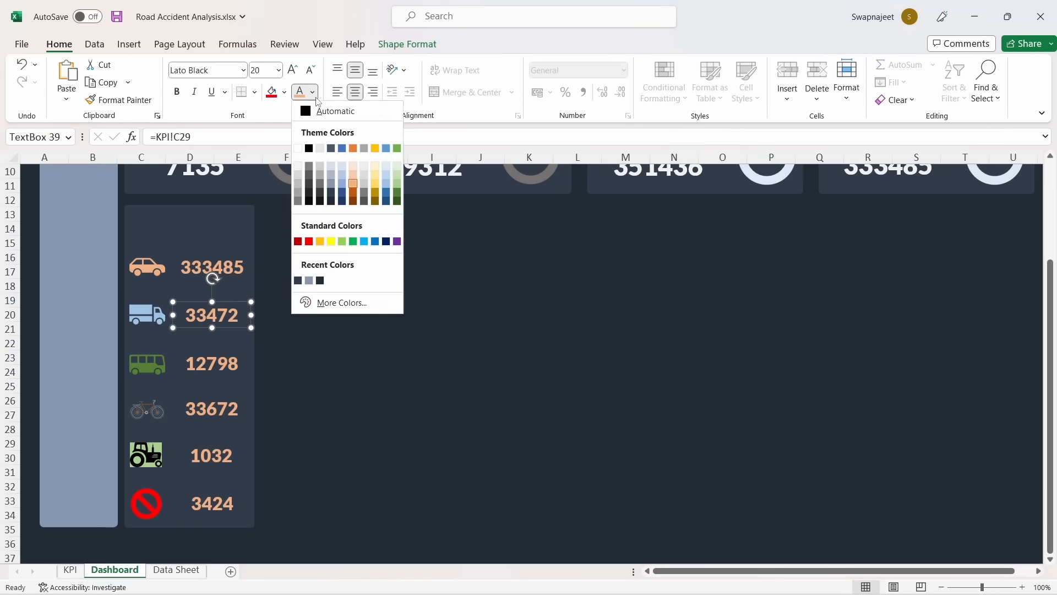
{"action": "left_click", "coordinate": [387, 185]}
Colour the bus casualties value's text light green to suit the green bus icon
{"action": "left_click", "coordinate": [227, 369]}
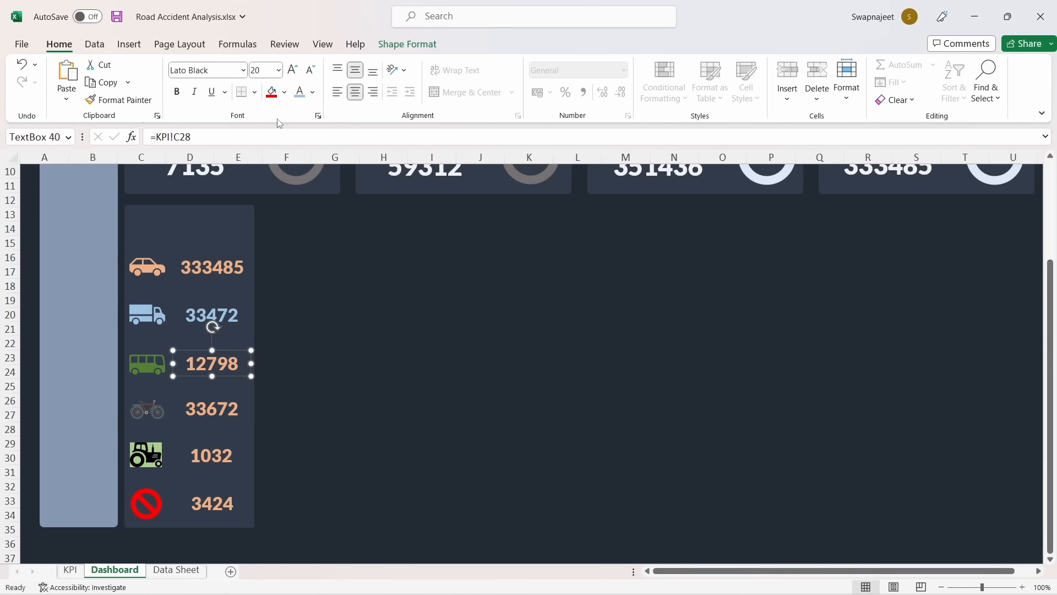
{"action": "left_click", "coordinate": [285, 92]}
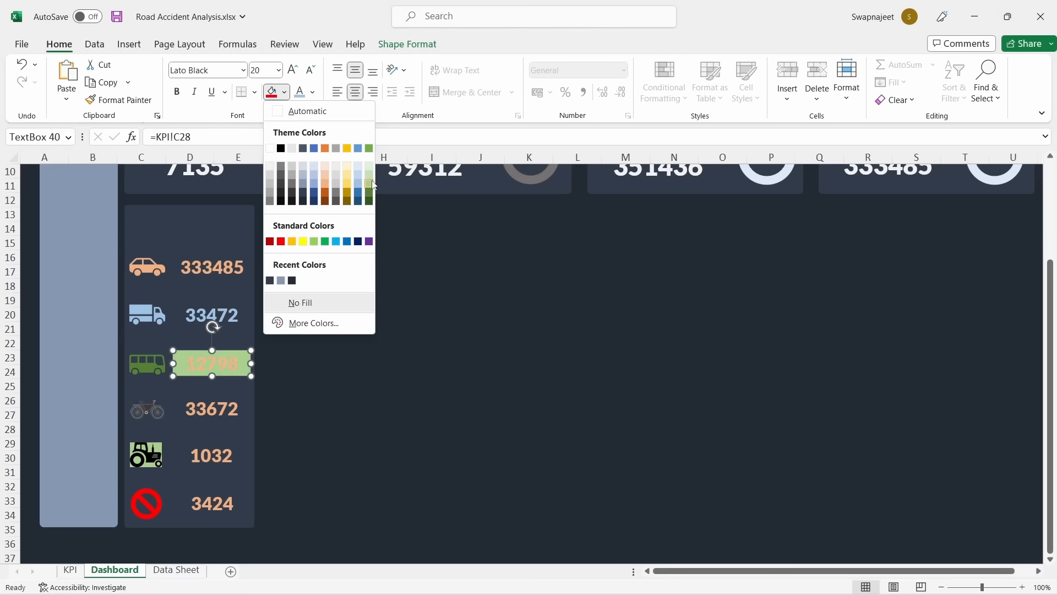
{"action": "left_click", "coordinate": [312, 92]}
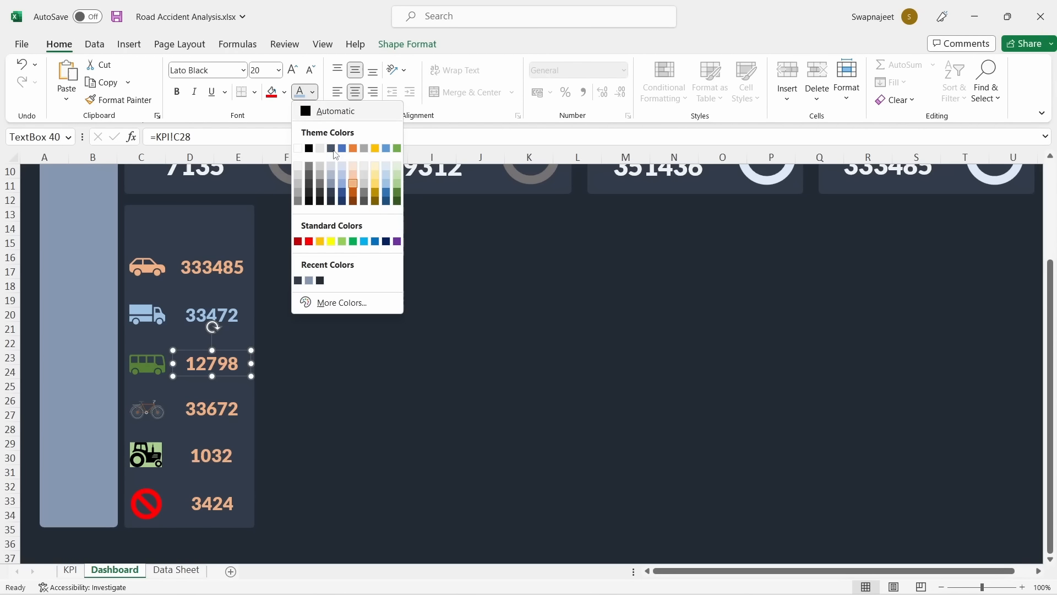
{"action": "left_click", "coordinate": [397, 193]}
Colour the bicycle casualties value's text dark orange
{"action": "left_click", "coordinate": [202, 409]}
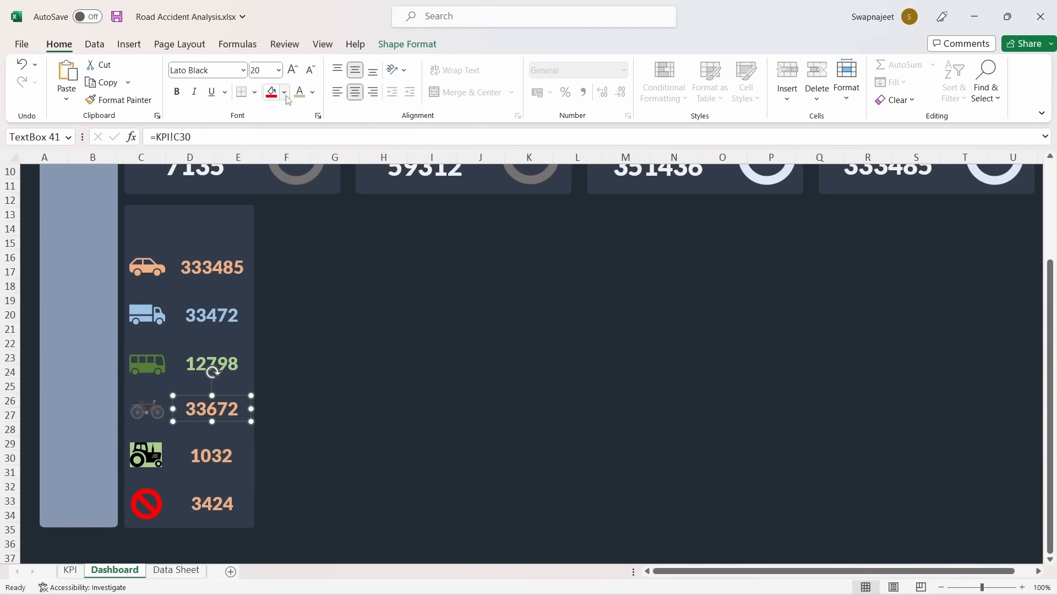
{"action": "left_click", "coordinate": [313, 92]}
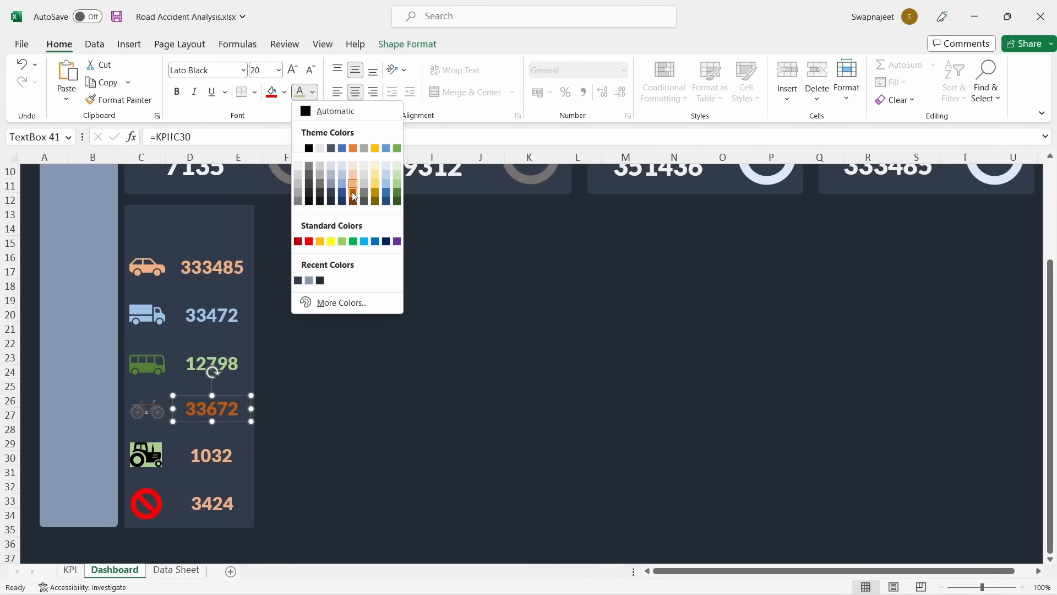
{"action": "left_click", "coordinate": [355, 202]}
Colour the tractor casualties value's text dark green, leaving its text box without fill
{"action": "left_click", "coordinate": [217, 452]}
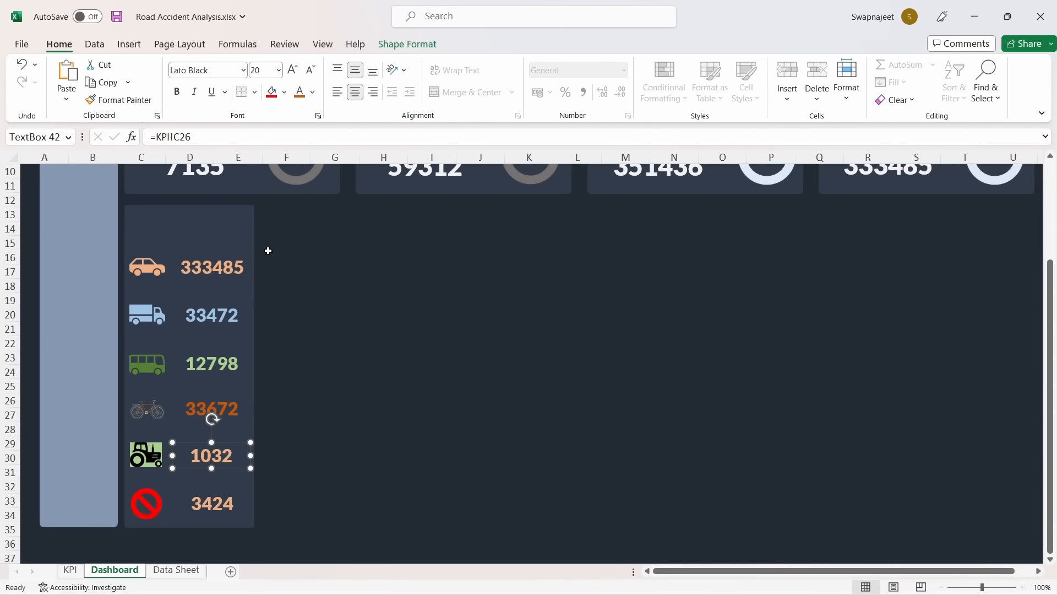
{"action": "left_click", "coordinate": [319, 99]}
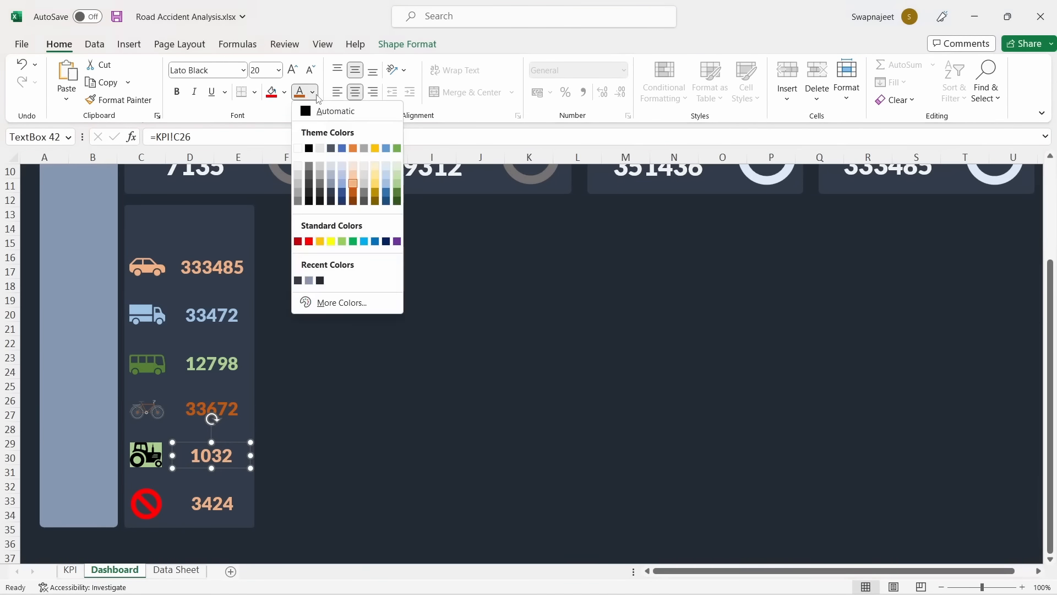
{"action": "key", "text": "Escape"}
{"action": "left_click", "coordinate": [286, 93]}
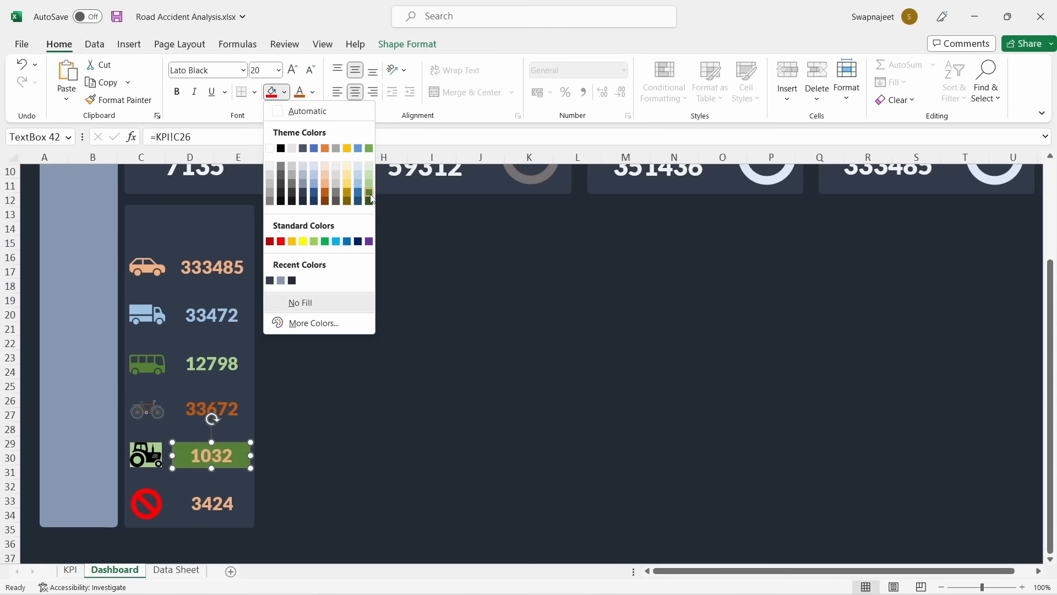
{"action": "left_click", "coordinate": [313, 92]}
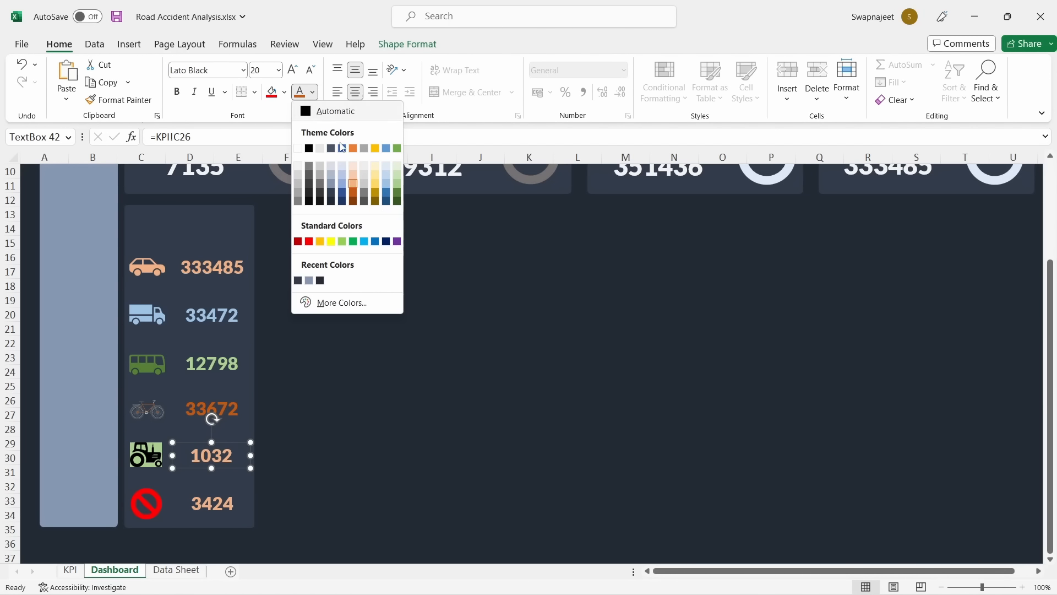
{"action": "left_click", "coordinate": [397, 197]}
Colour the Others casualties value's text red to match the prohibition-sign icon
{"action": "left_click", "coordinate": [215, 503]}
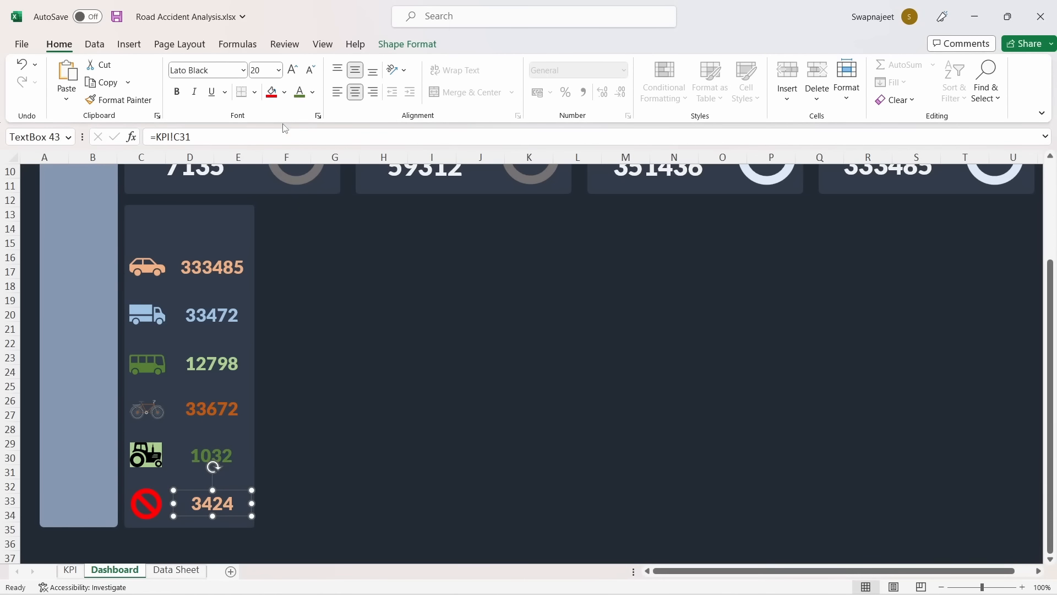
{"action": "left_click", "coordinate": [313, 92]}
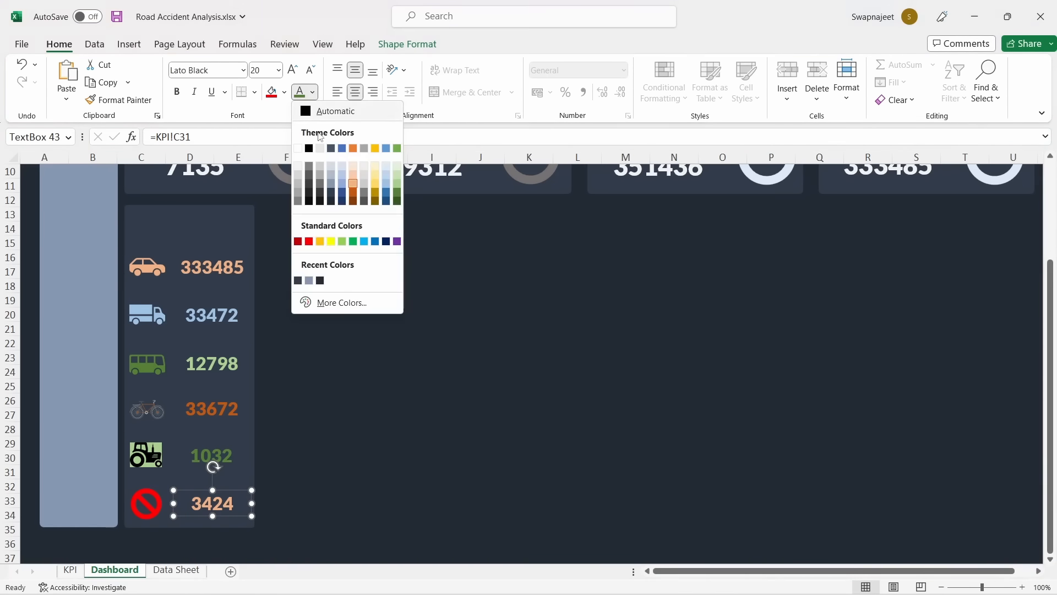
{"action": "left_click", "coordinate": [309, 242]}
{"action": "left_click", "coordinate": [425, 410]}
Duplicate the Fatal Casualties heading and place the copy above the car row of the vehicle panel
{"action": "scroll", "coordinate": [279, 295], "scroll_direction": "up", "scroll_amount": 3}
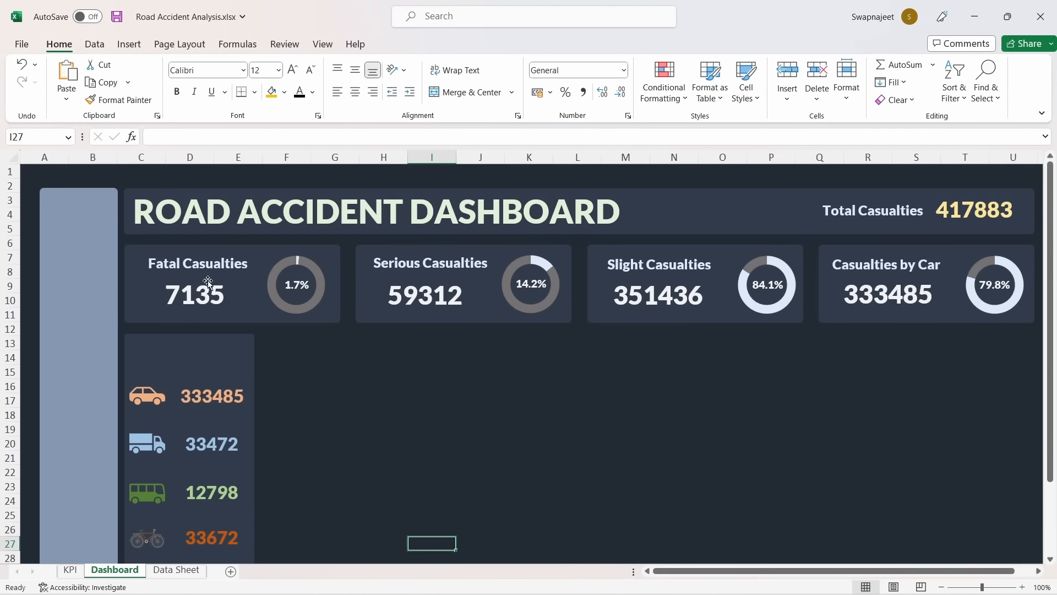
{"action": "left_click", "coordinate": [187, 253]}
{"action": "left_click_drag", "start_coordinate": [195, 258], "coordinate": [240, 343]}
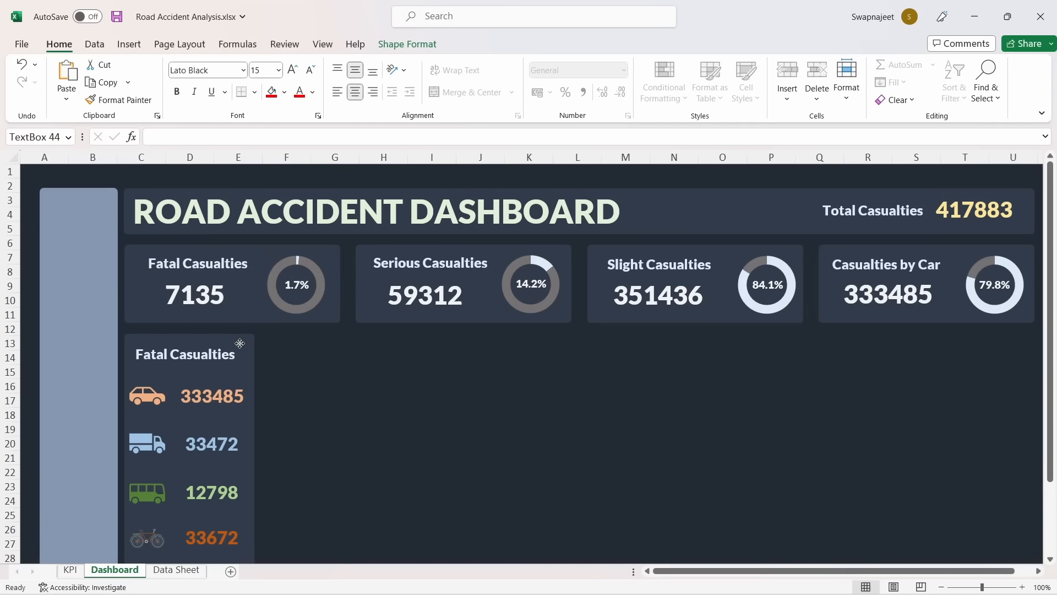
Change the copied heading's text to "Total Casualties by Vehicel Type"
{"action": "left_click", "coordinate": [172, 354]}
{"action": "key", "text": "BackSpace"}
{"action": "key", "text": "BackSpace"}
{"action": "key", "text": "BackSpace"}
{"action": "key", "text": "BackSpace"}
{"action": "key", "text": "BackSpace"}
{"action": "key", "text": "BackSpace"}
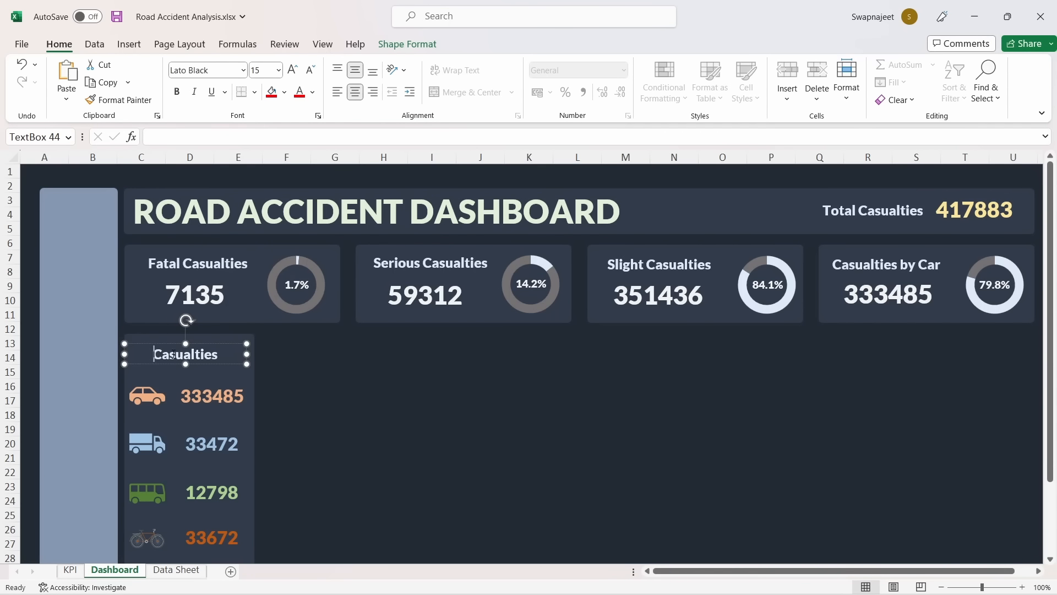
{"action": "type", "text": "Total Casualties"}
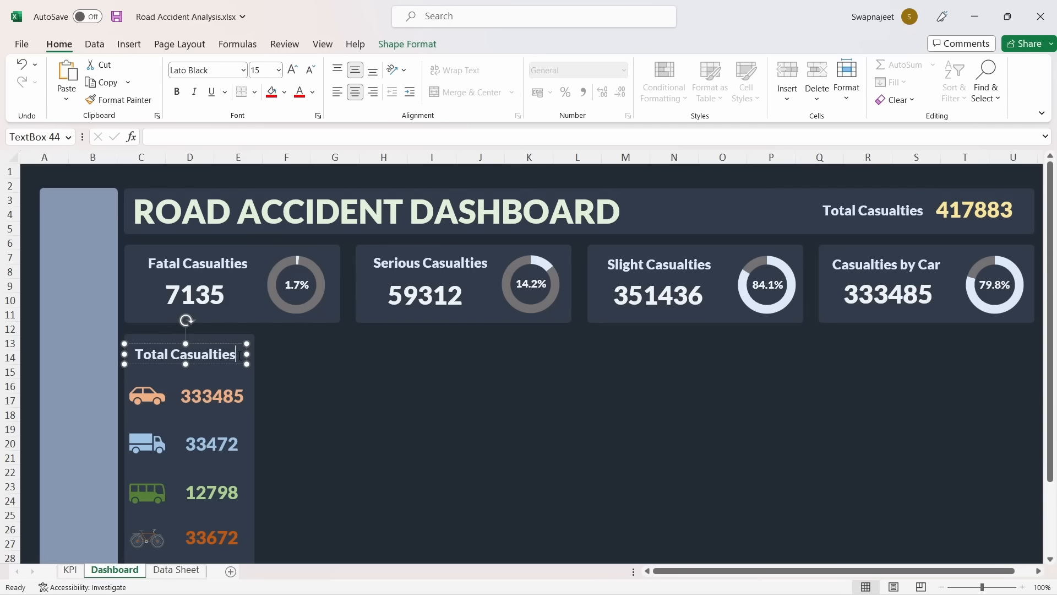
{"action": "type", "text": " by"}
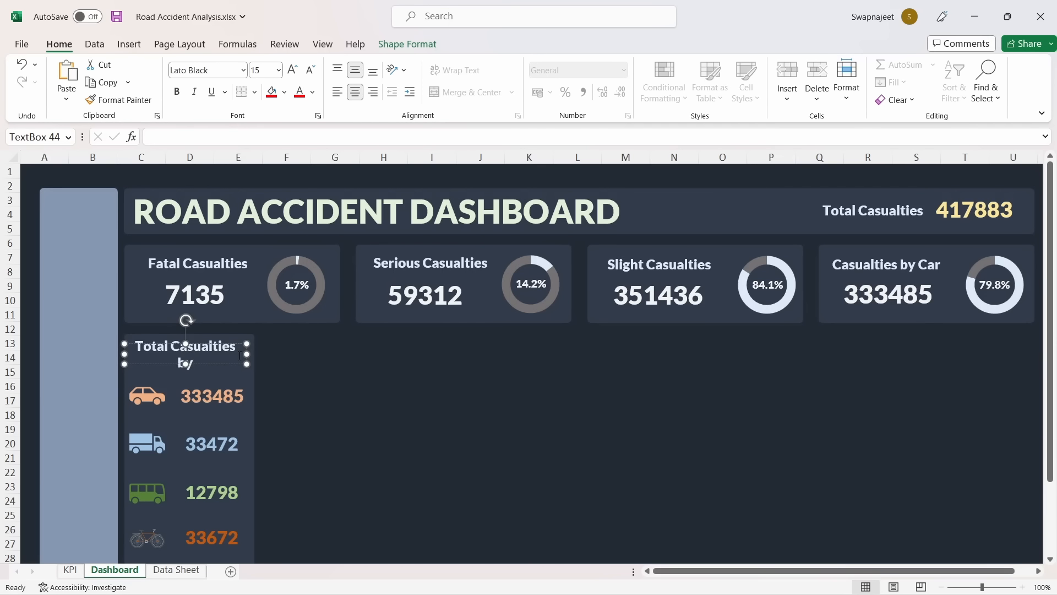
{"action": "type", "text": " Vehicel Type"}
Make the vehicle panel's heading box taller for two lines and set its font size to 12
{"action": "key", "text": "ctrl+z"}
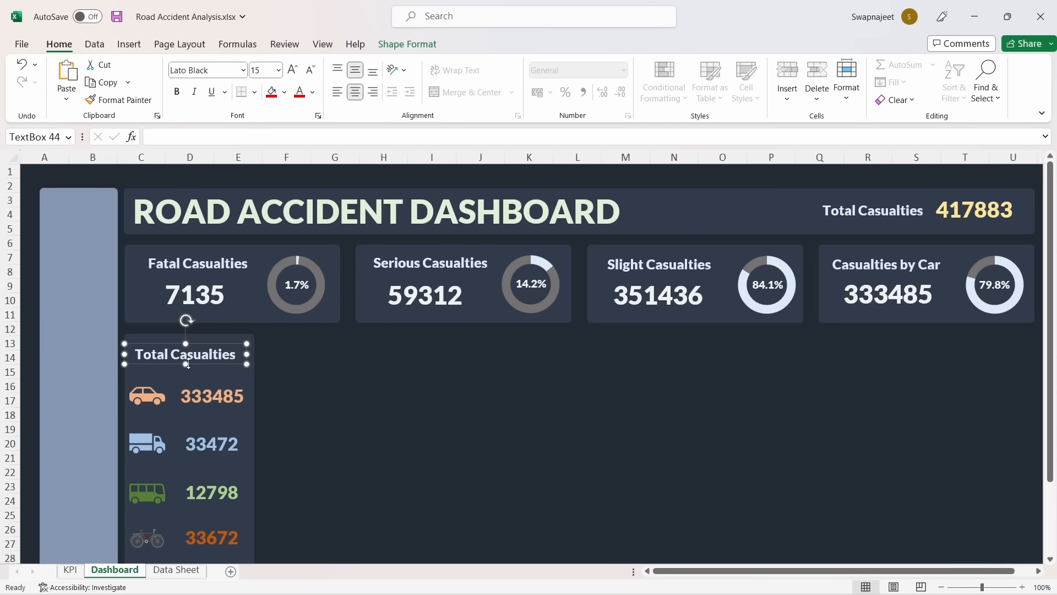
{"action": "key", "text": "ctrl+z"}
{"action": "left_click_drag", "start_coordinate": [200, 346], "coordinate": [202, 341]}
{"action": "left_click", "coordinate": [256, 70]}
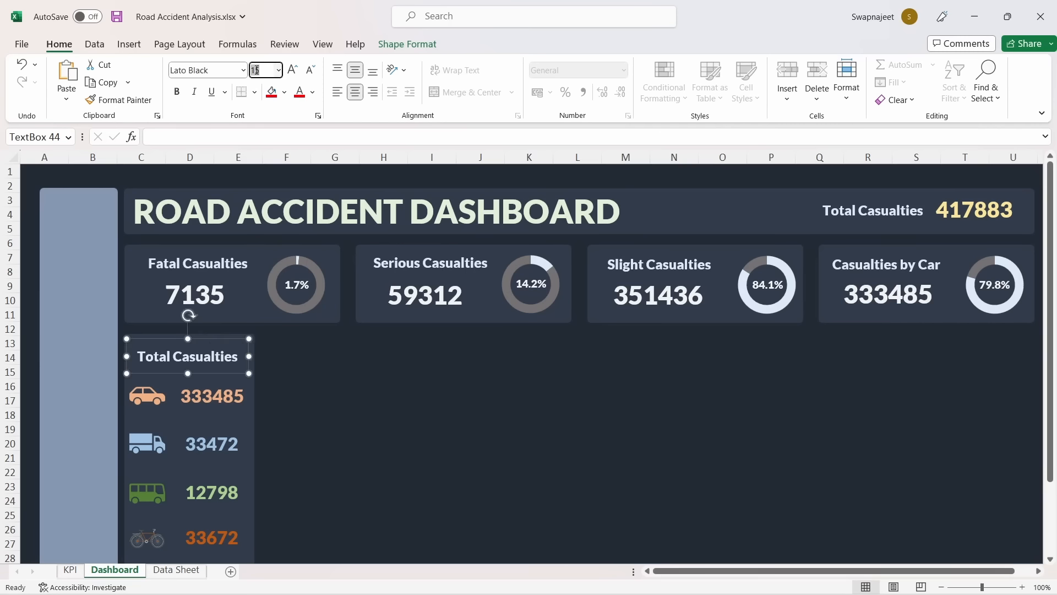
{"action": "type", "text": "12"}
{"action": "key", "text": "Return"}
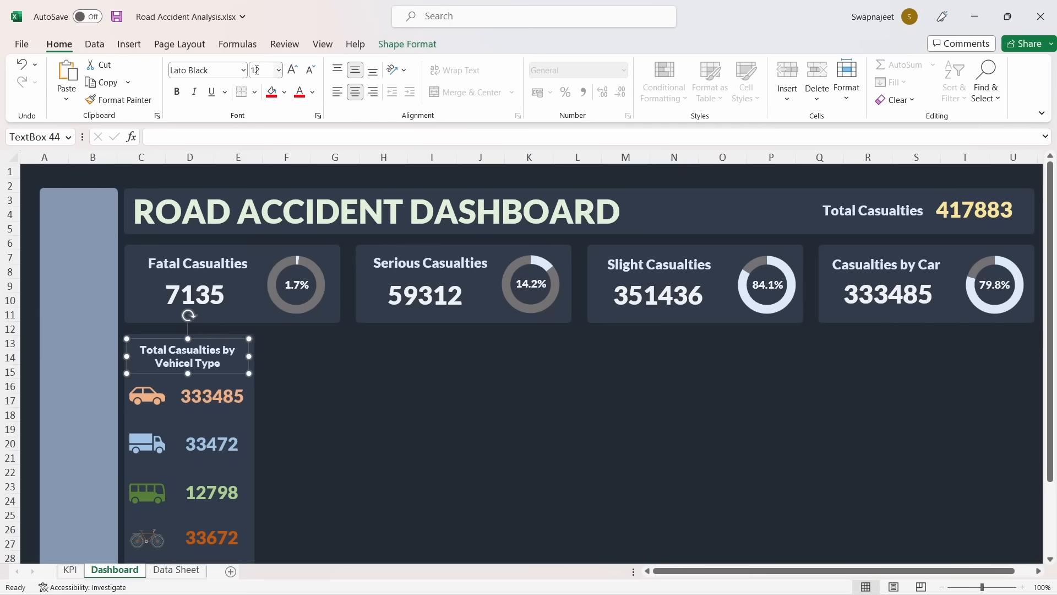
Colour the vehicle panel's heading text light orange
{"action": "left_click", "coordinate": [313, 92]}
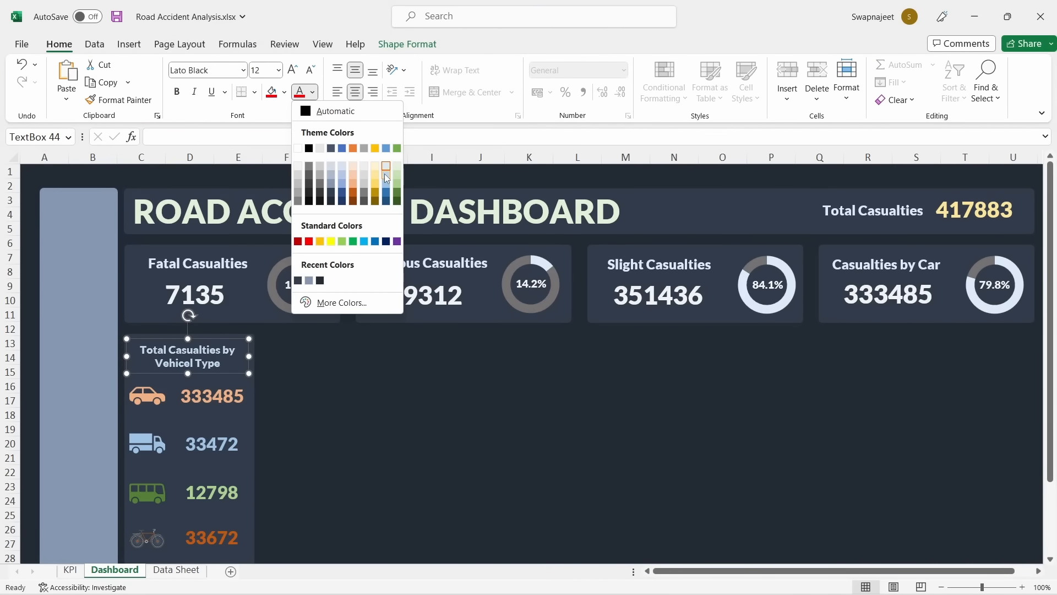
{"action": "left_click", "coordinate": [354, 174]}
{"action": "left_click", "coordinate": [527, 398]}
Save the workbook with the finished vehicle type panel
{"action": "scroll", "coordinate": [527, 398], "scroll_direction": "down", "scroll_amount": 1}
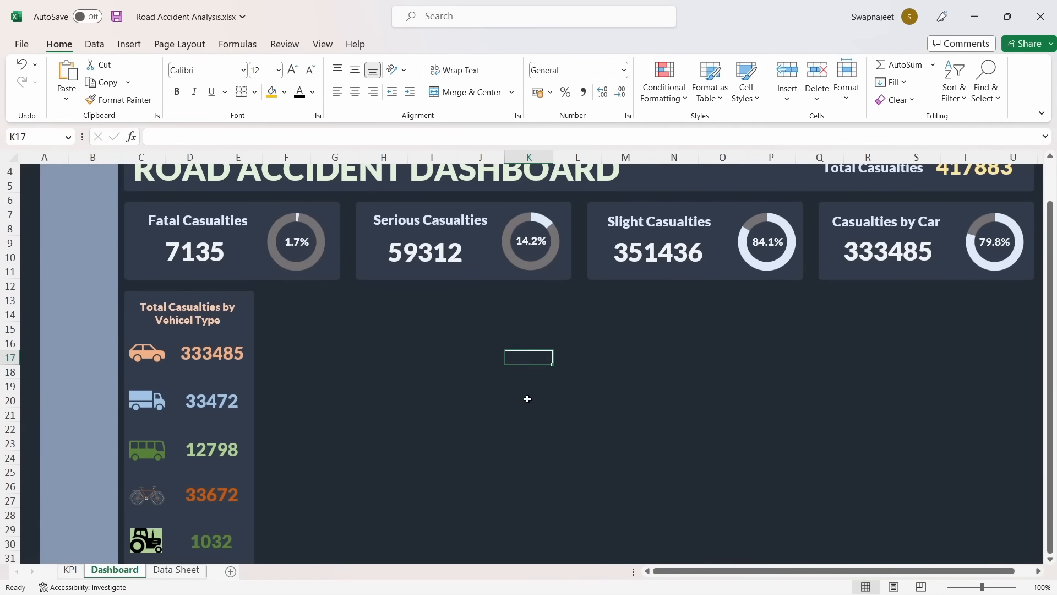
{"action": "key", "text": "ctrl+s"}
{"action": "scroll", "coordinate": [628, 427], "scroll_direction": "up", "scroll_amount": 1}
{"action": "left_click", "coordinate": [628, 428]}
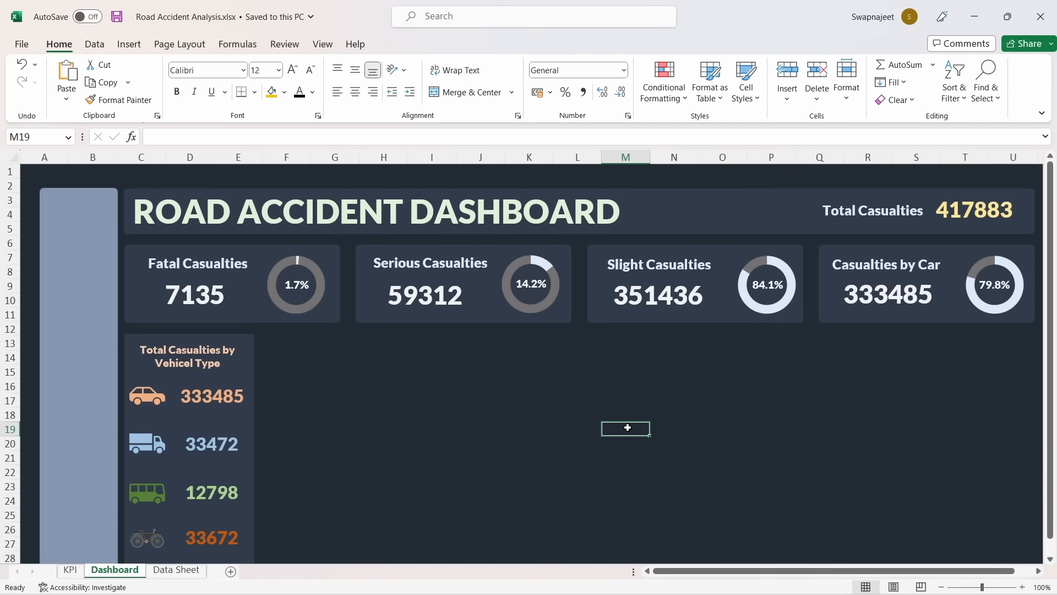
{"action": "left_click", "coordinate": [486, 363]}
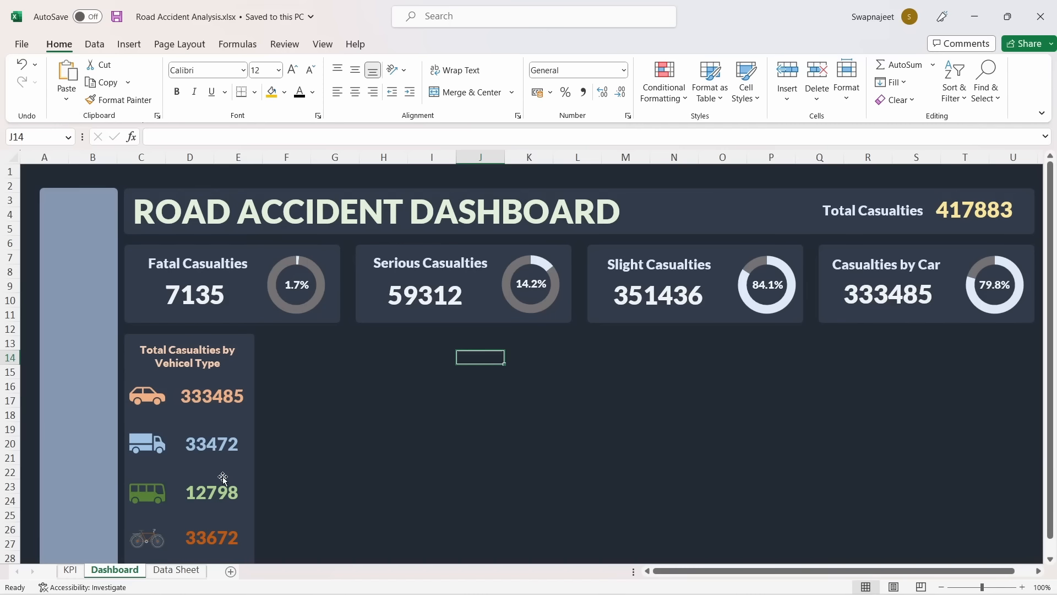
Insert a PivotTable on a new worksheet from the Data Sheet range $A$1:$W$307974
{"action": "left_click", "coordinate": [177, 569]}
{"action": "left_click", "coordinate": [222, 332]}
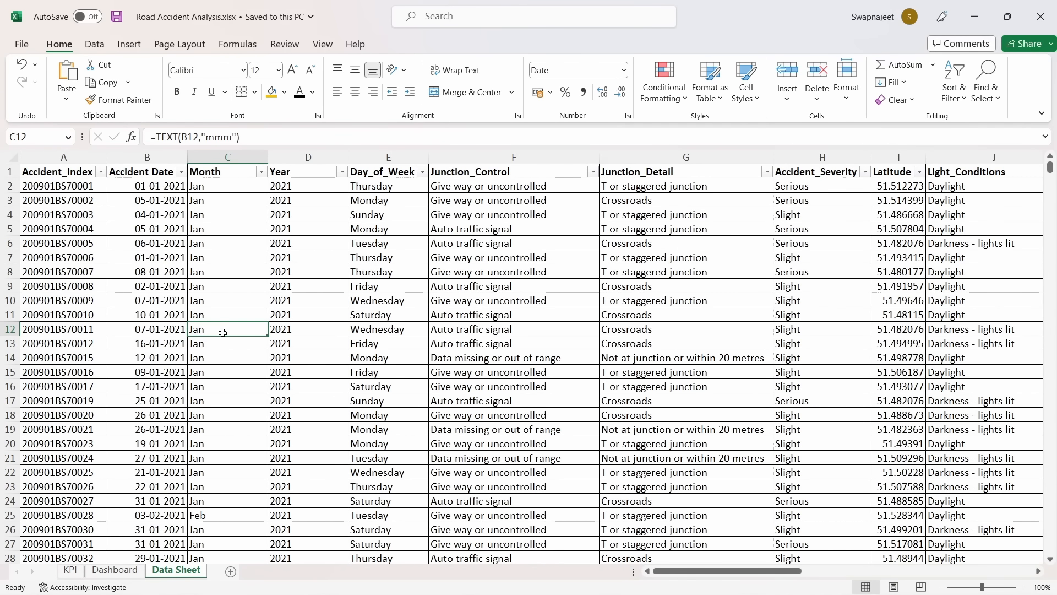
{"action": "left_click", "coordinate": [137, 50]}
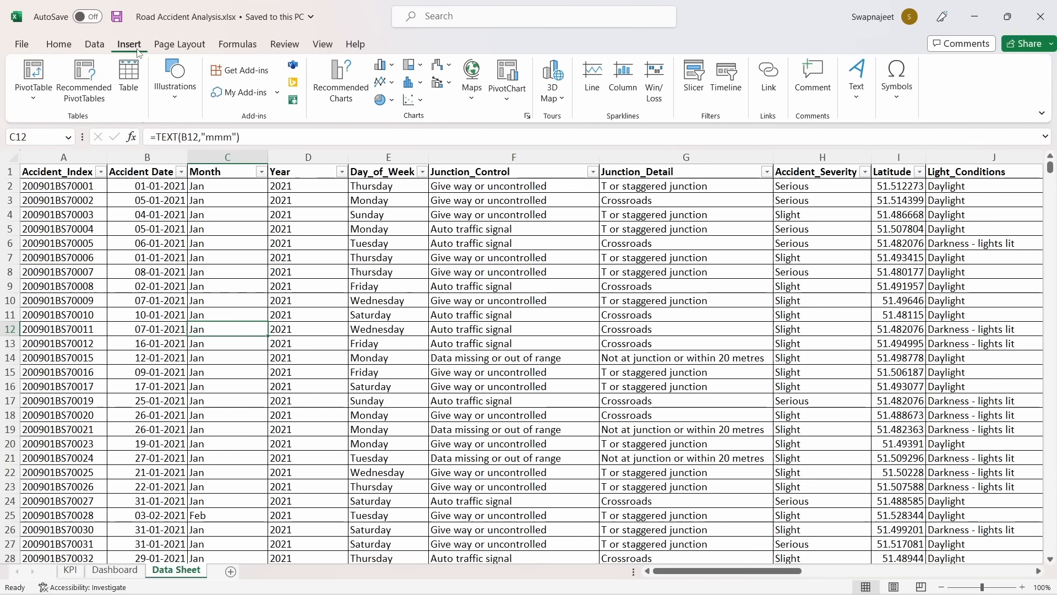
{"action": "left_click", "coordinate": [33, 74]}
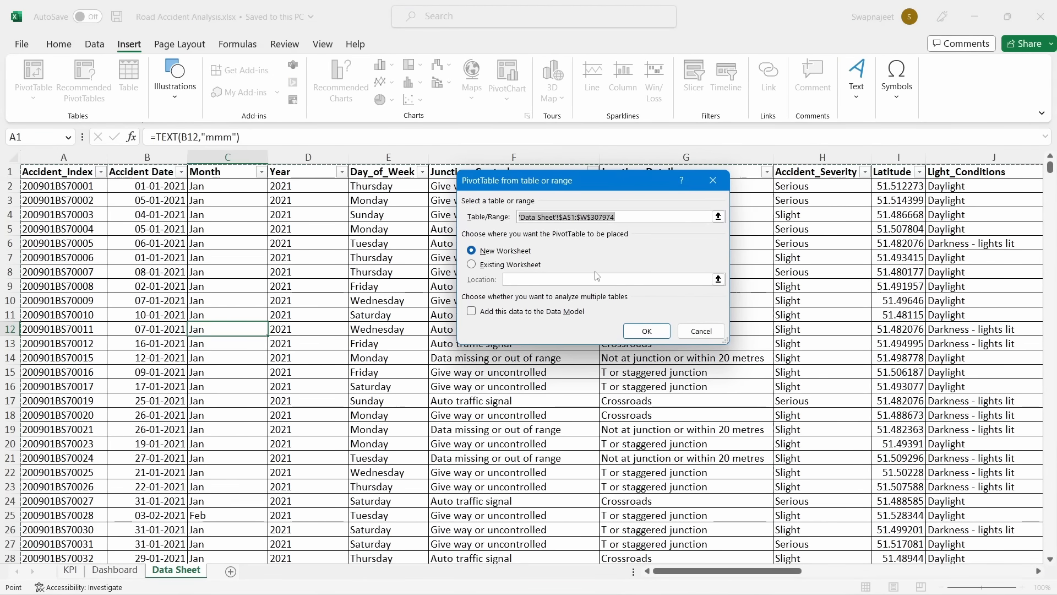
{"action": "left_click", "coordinate": [662, 337]}
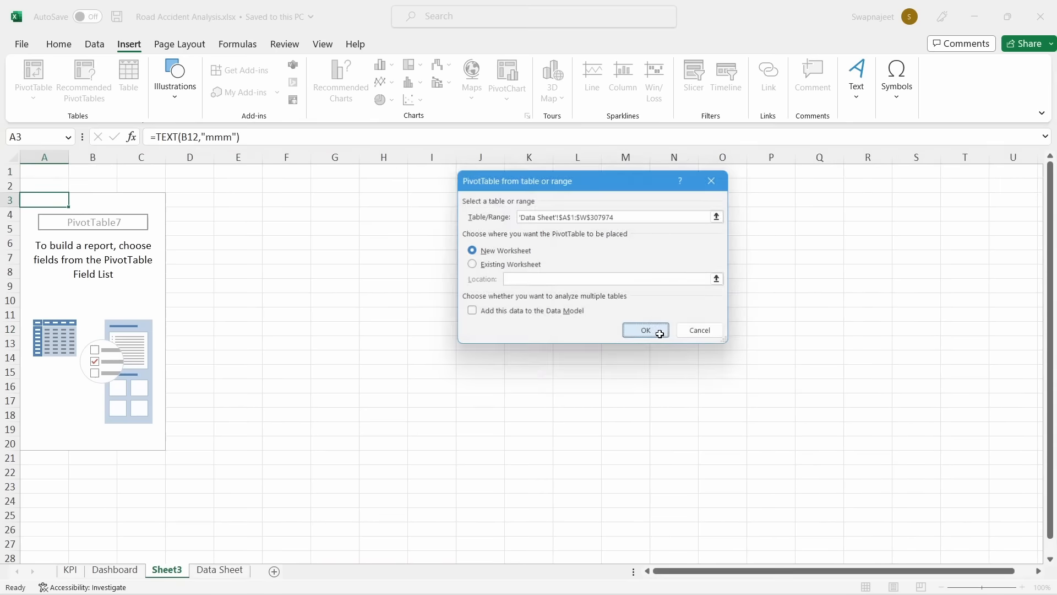
Rename the new PivotTable worksheet as Monthly Trend
{"action": "double_click", "coordinate": [173, 573]}
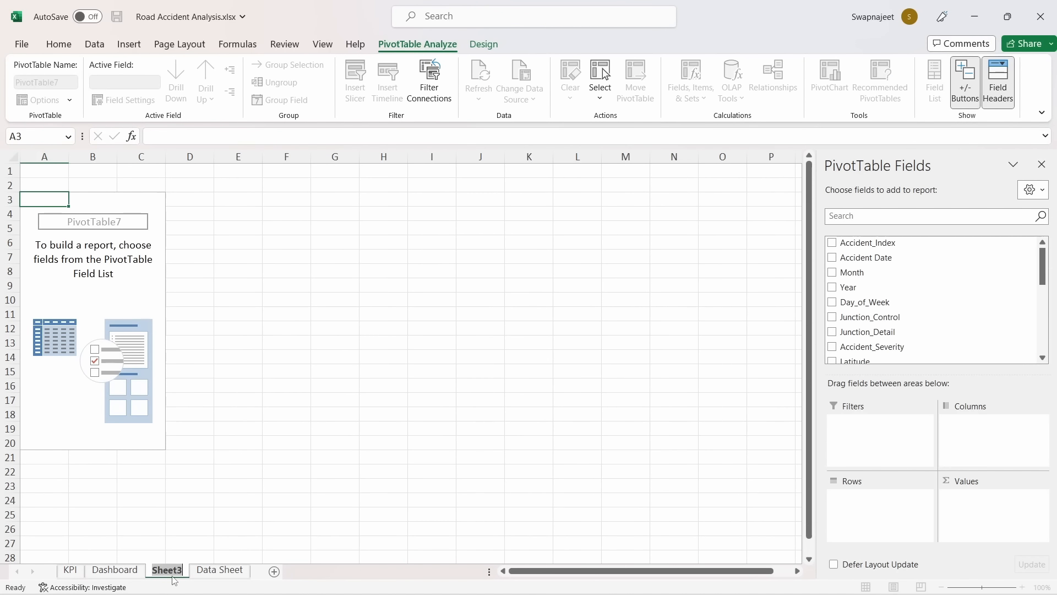
{"action": "type", "text": "Mon"}
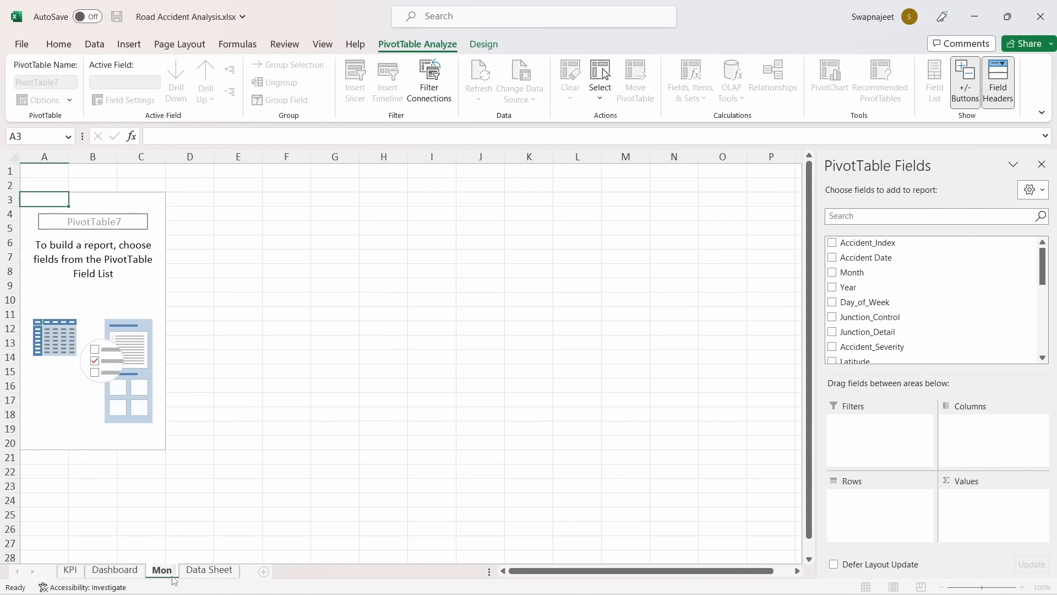
{"action": "type", "text": "thly Trend"}
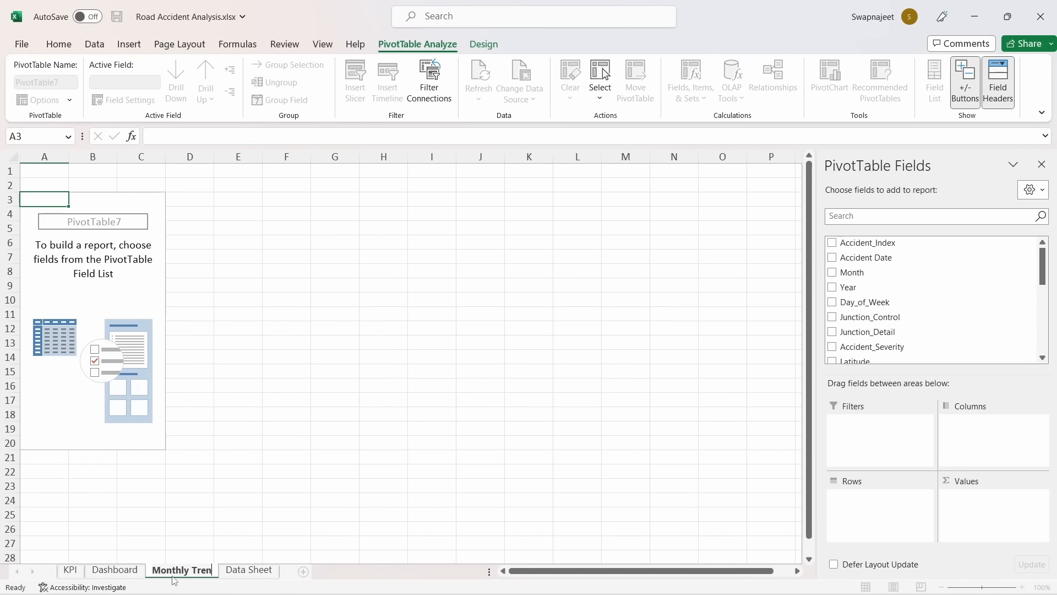
{"action": "left_click", "coordinate": [50, 272]}
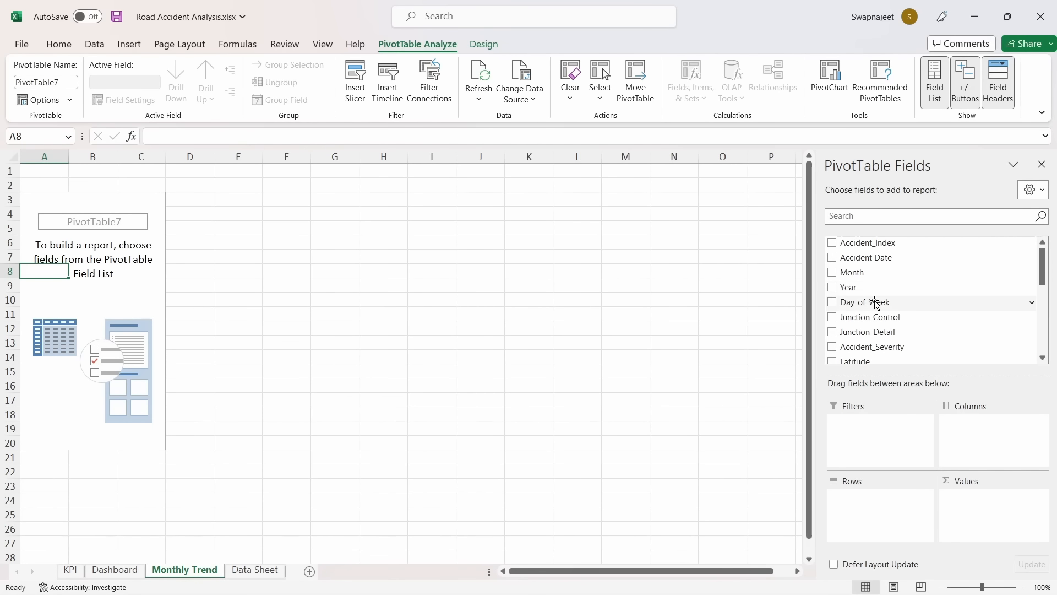
Lay out the PivotTable with Month as rows, Year as filter and the sum of Number_of_Casualties as values
{"action": "left_click_drag", "start_coordinate": [846, 272], "coordinate": [884, 518]}
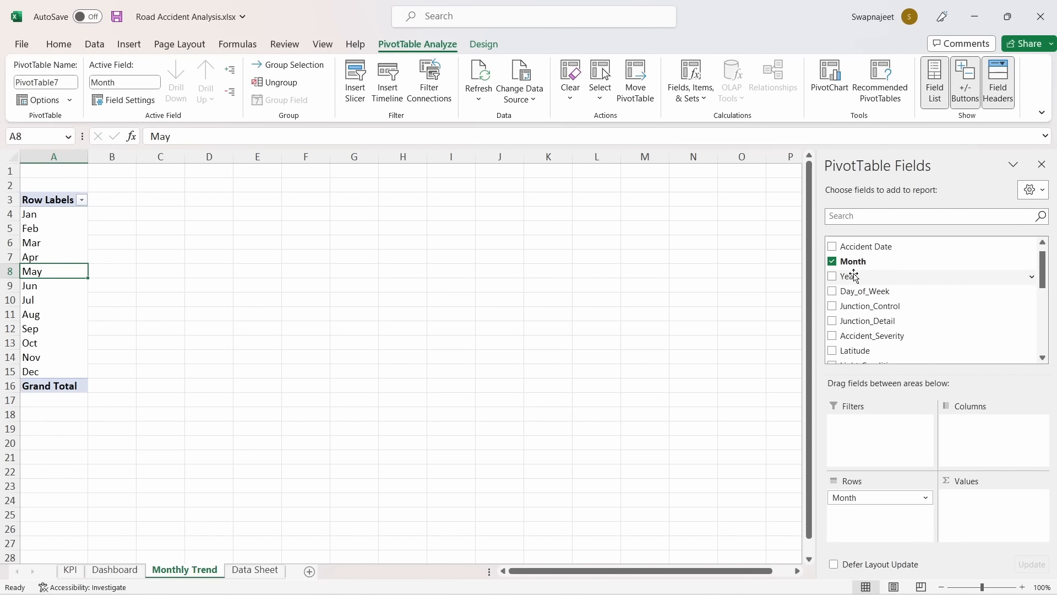
{"action": "left_click_drag", "start_coordinate": [859, 276], "coordinate": [903, 447]}
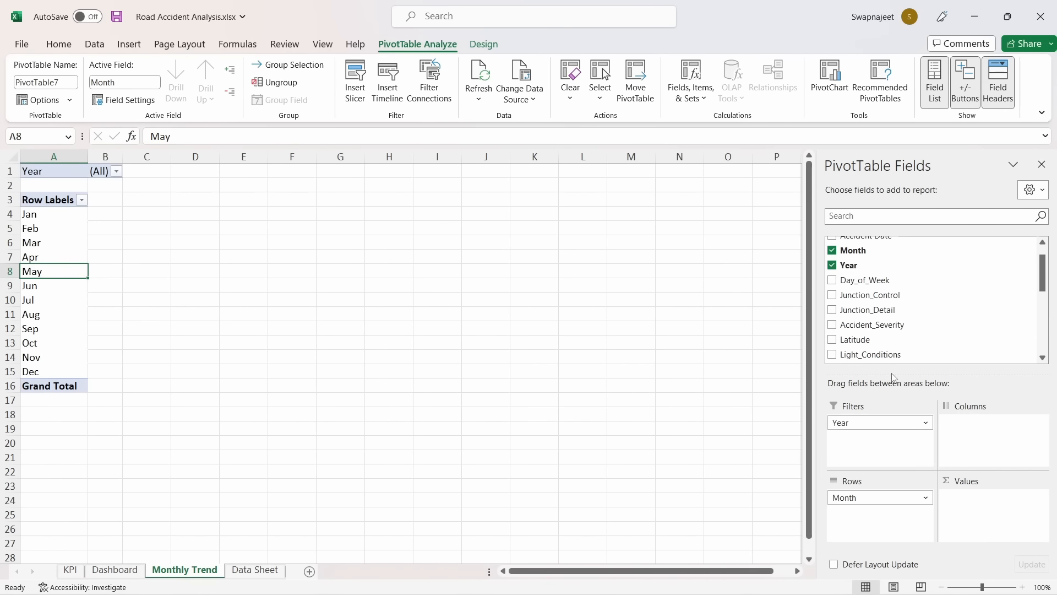
{"action": "scroll", "coordinate": [887, 347], "scroll_direction": "down", "scroll_amount": 2}
{"action": "scroll", "coordinate": [887, 348], "scroll_direction": "down", "scroll_amount": 1}
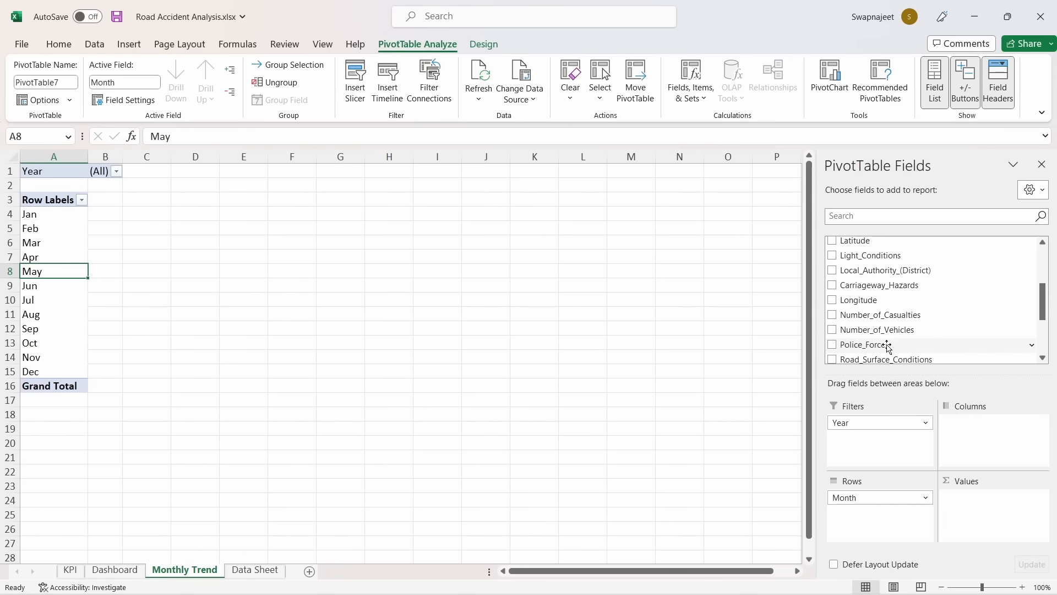
{"action": "left_click_drag", "start_coordinate": [893, 317], "coordinate": [991, 511]}
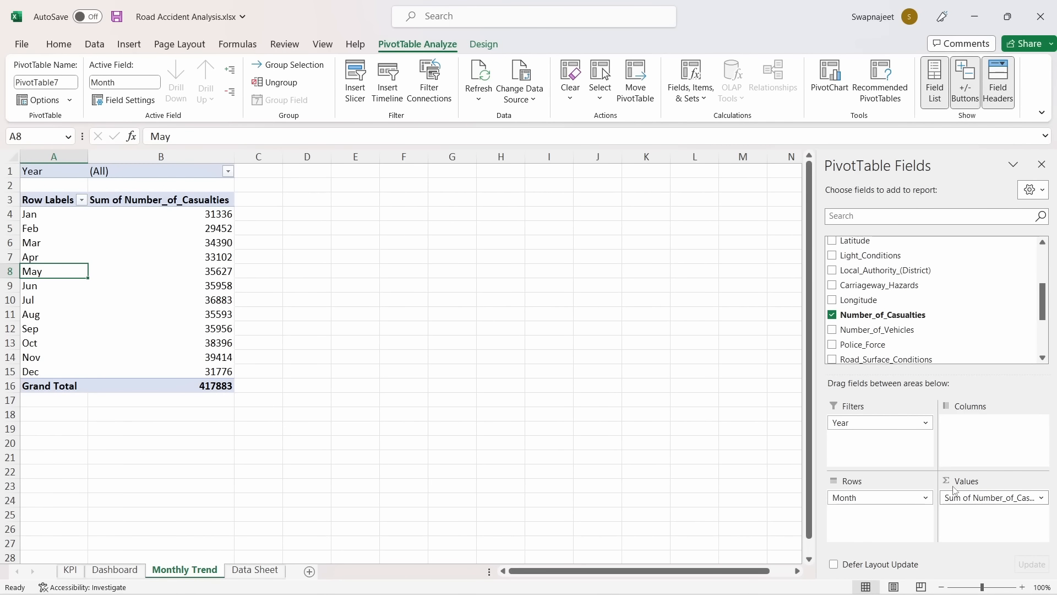
Filter the monthly casualties PivotTable to the year 2021
{"action": "left_click", "coordinate": [228, 172]}
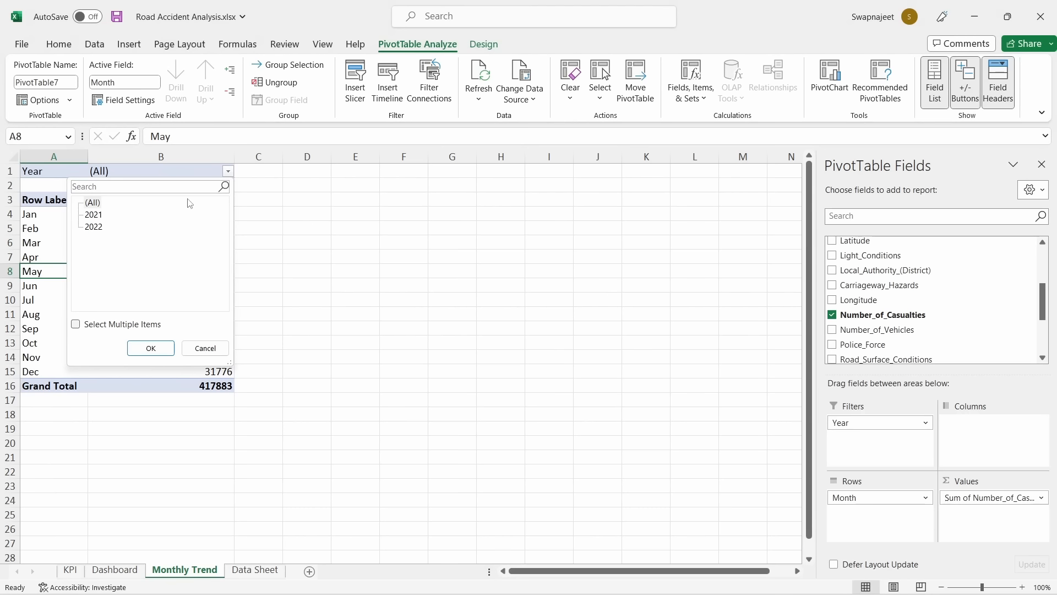
{"action": "left_click", "coordinate": [95, 215]}
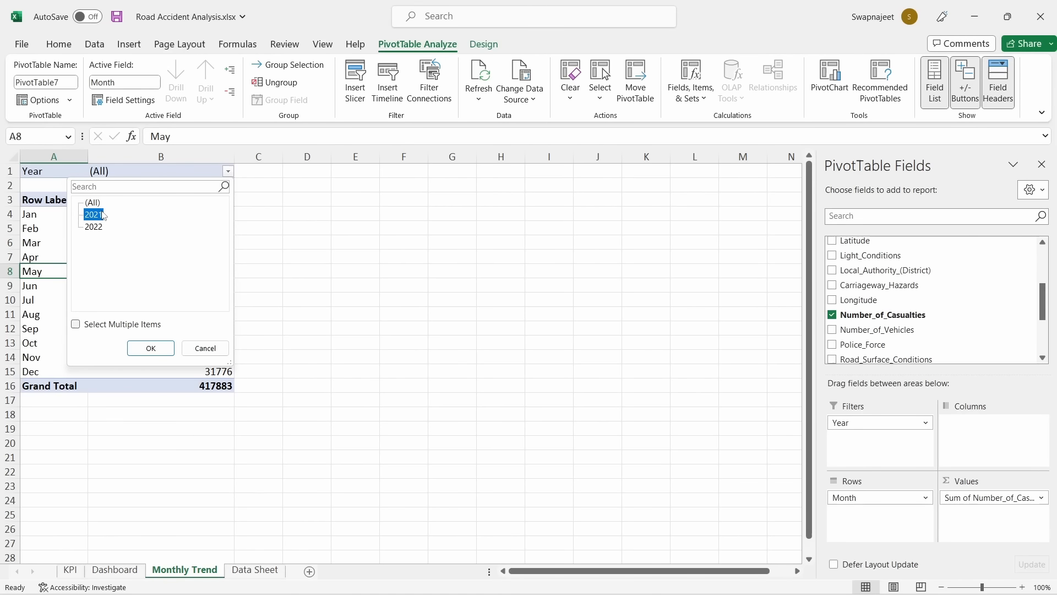
{"action": "left_click", "coordinate": [151, 347]}
Copy the whole 2021 PivotTable including its Year filter to cell D1 and fit column E to its contents
{"action": "left_click", "coordinate": [54, 173]}
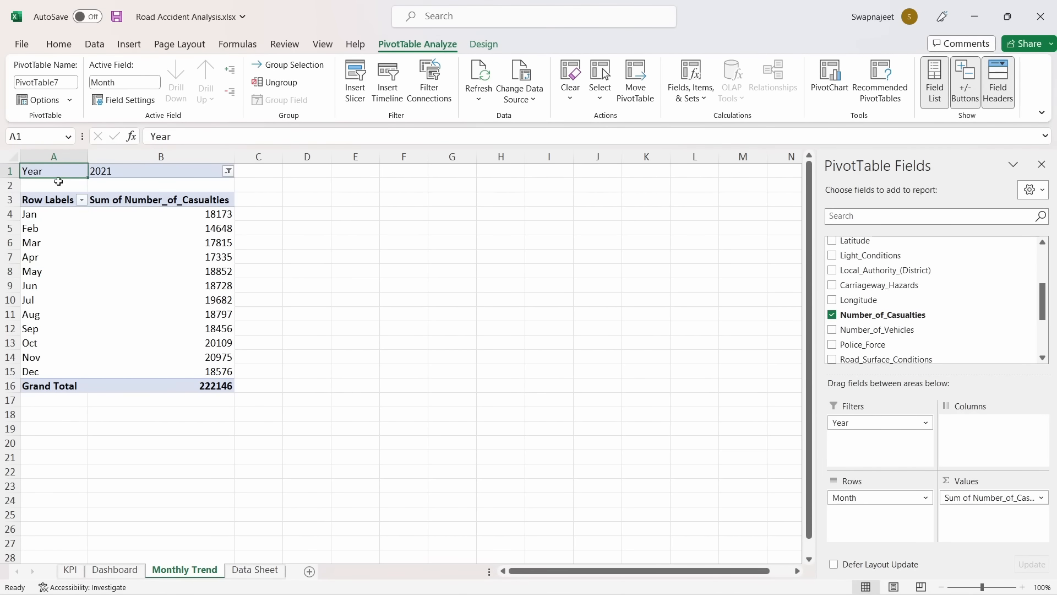
{"action": "left_click_drag", "start_coordinate": [58, 182], "coordinate": [182, 380]}
{"action": "key", "text": "ctrl+c"}
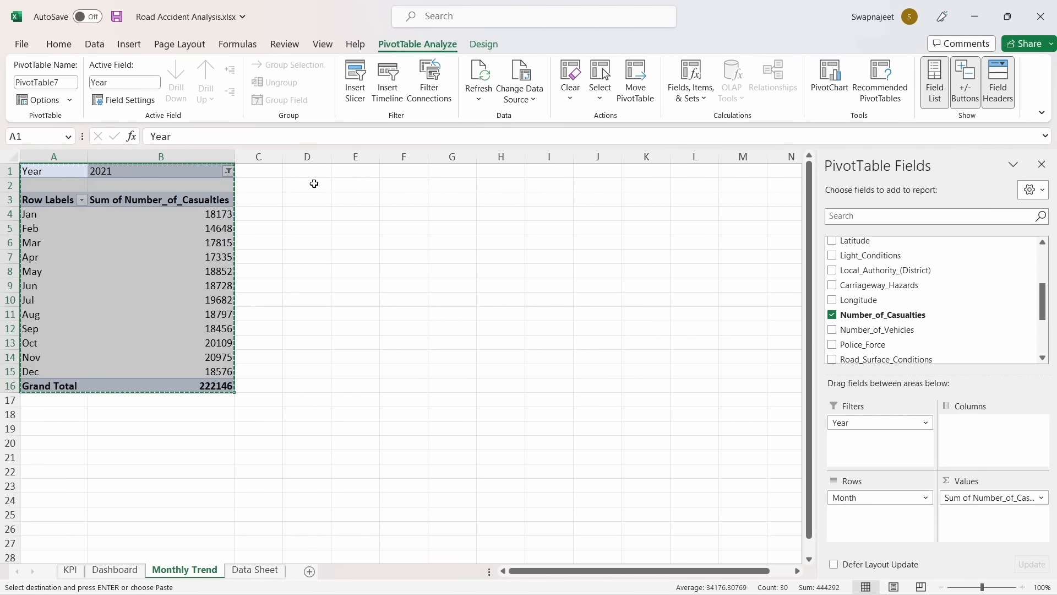
{"action": "left_click", "coordinate": [292, 171]}
{"action": "key", "text": "ctrl+v"}
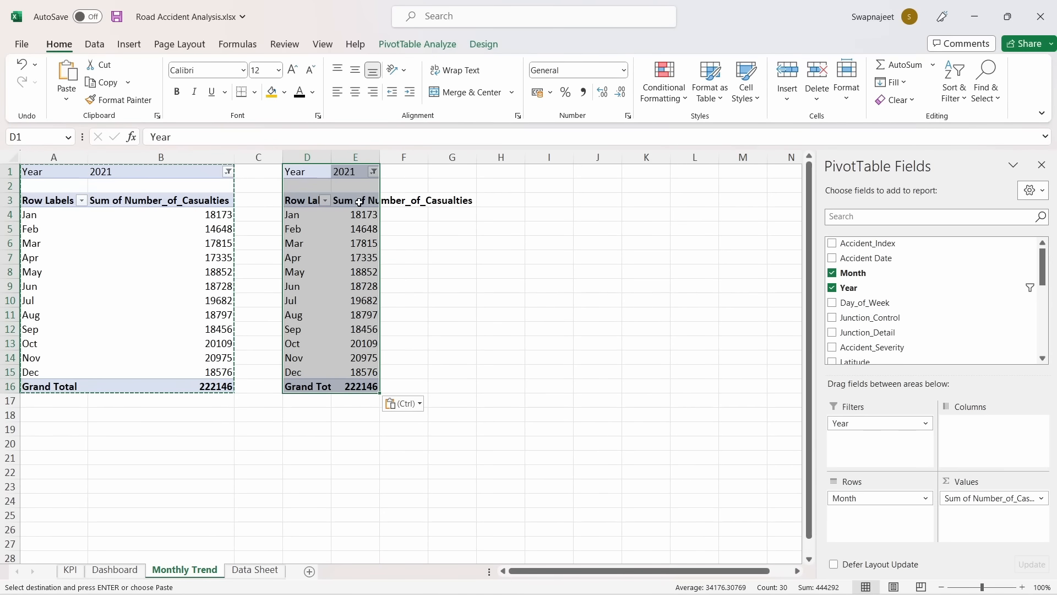
{"action": "double_click", "coordinate": [380, 157]}
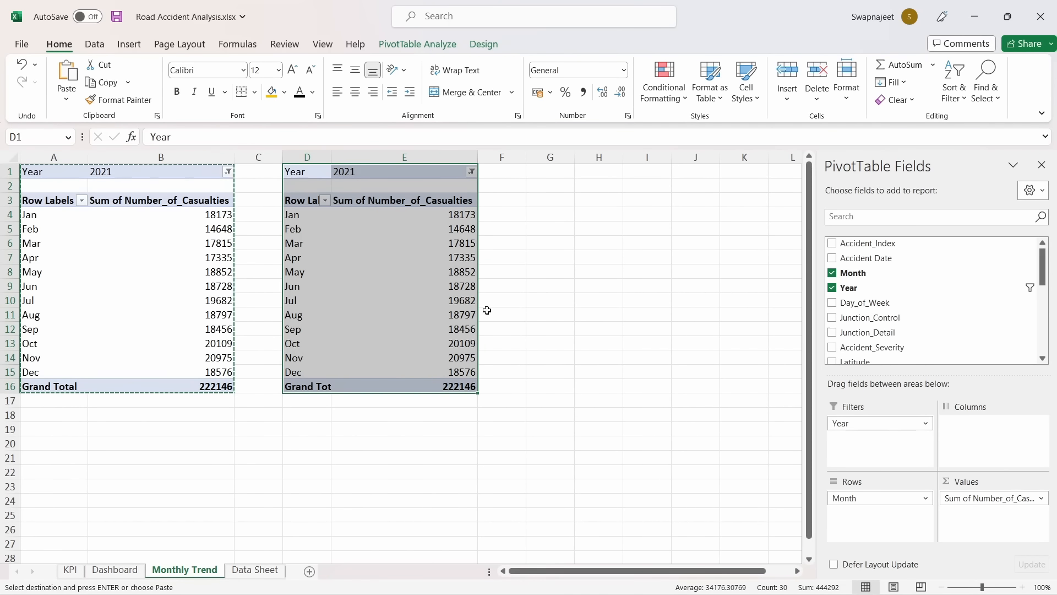
Filter the copied pivot table in columns D:E to the year 2022 and clear the pending copy selection
{"action": "left_click", "coordinate": [441, 171]}
{"action": "left_click", "coordinate": [472, 171]}
{"action": "left_click", "coordinate": [337, 227]}
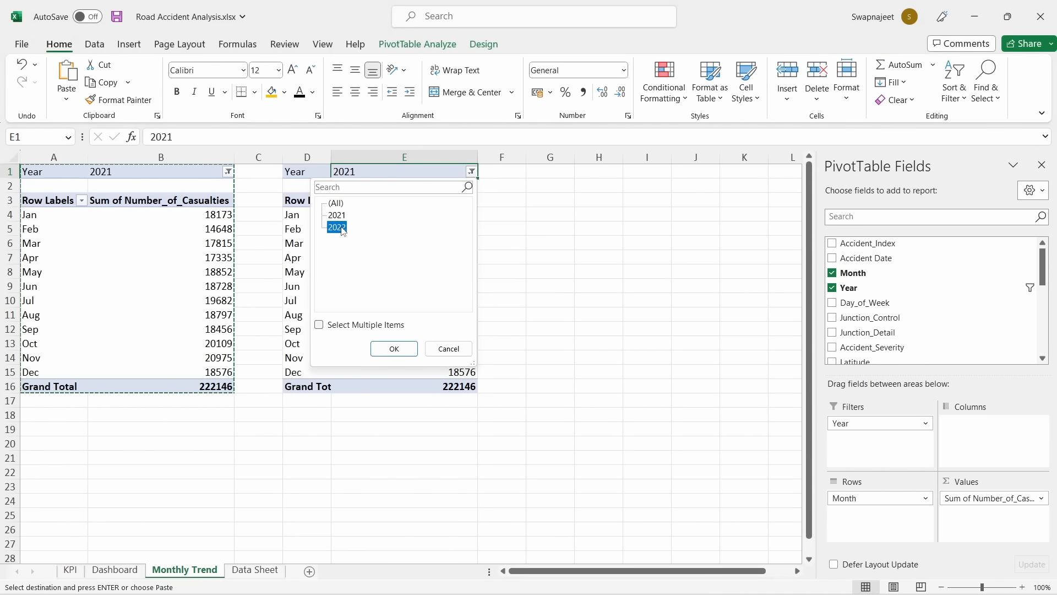
{"action": "left_click", "coordinate": [393, 349]}
{"action": "left_click", "coordinate": [604, 361]}
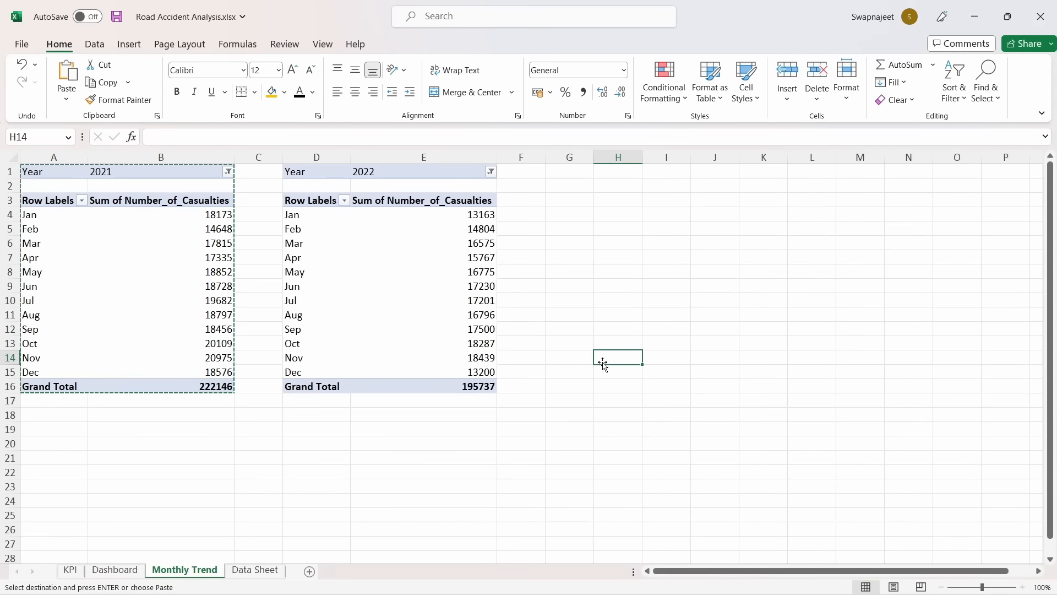
{"action": "key", "text": "Escape"}
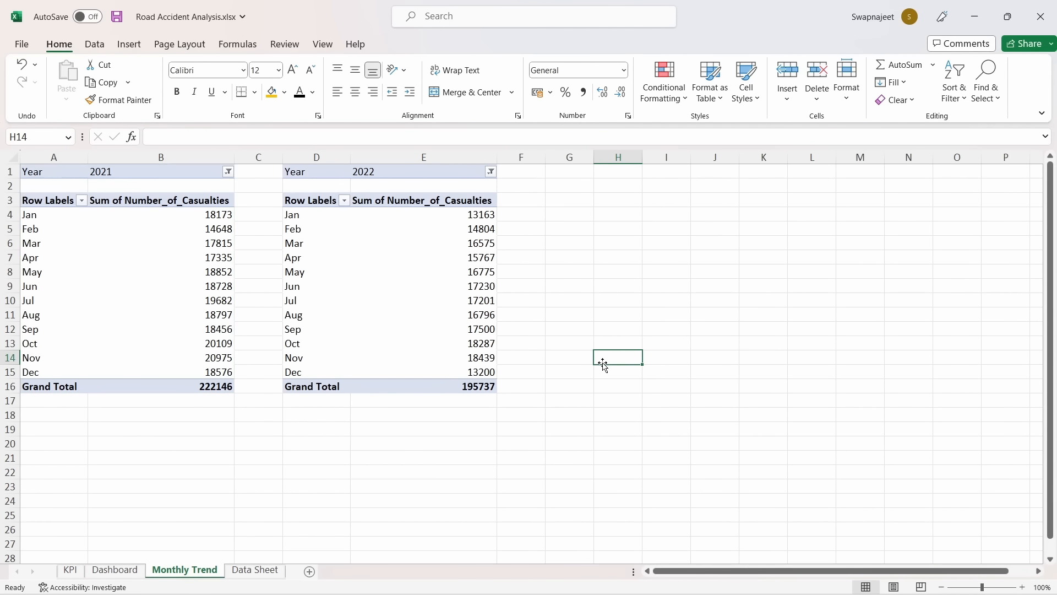
{"action": "left_click", "coordinate": [576, 340]}
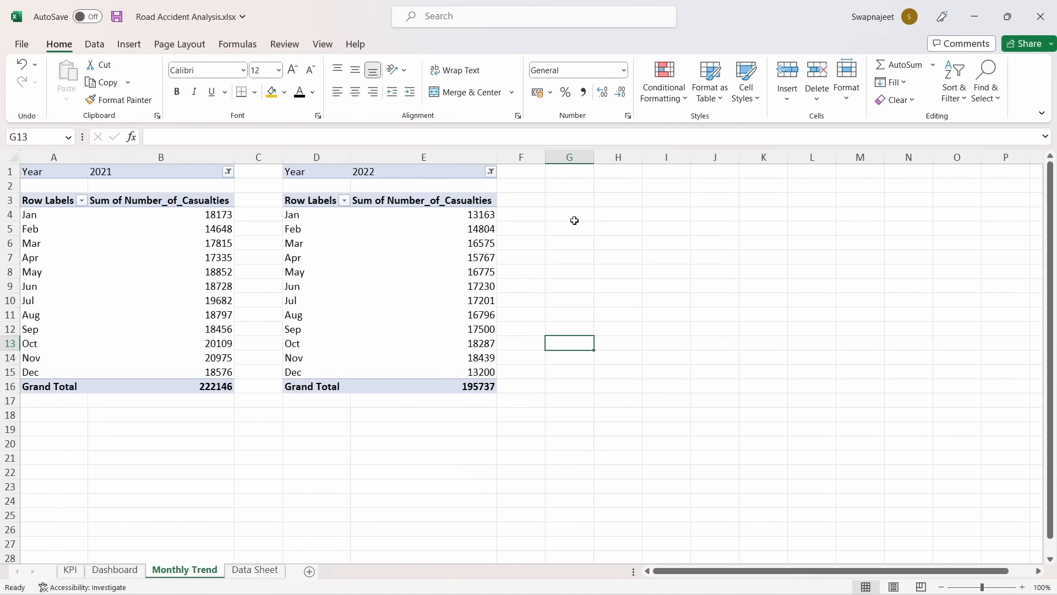
Enter the headers "Month" in G3 and "2021 Casulaties" in H3, and fit column H's width to its text
{"action": "left_click", "coordinate": [582, 197]}
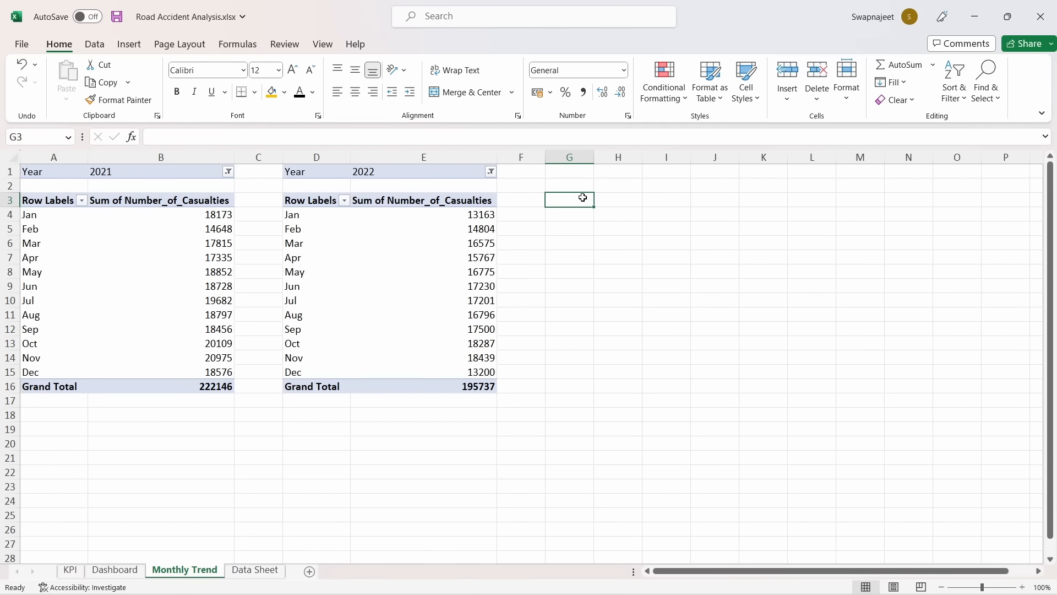
{"action": "type", "text": "Month"}
{"action": "key", "text": "Tab"}
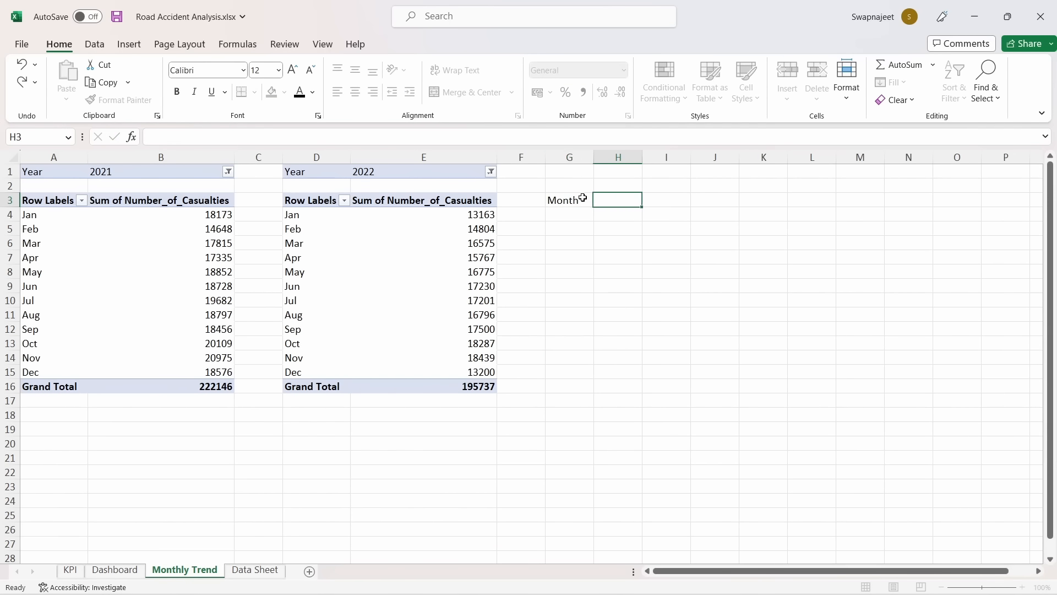
{"action": "type", "text": "2021 Casulaties"}
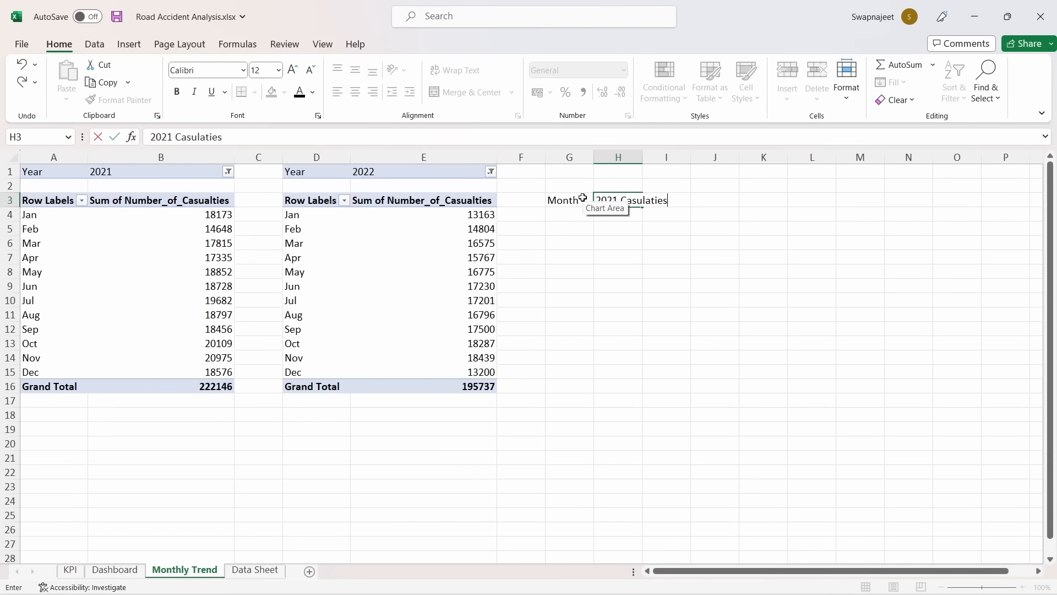
{"action": "double_click", "coordinate": [643, 157]}
{"action": "left_click", "coordinate": [643, 210]}
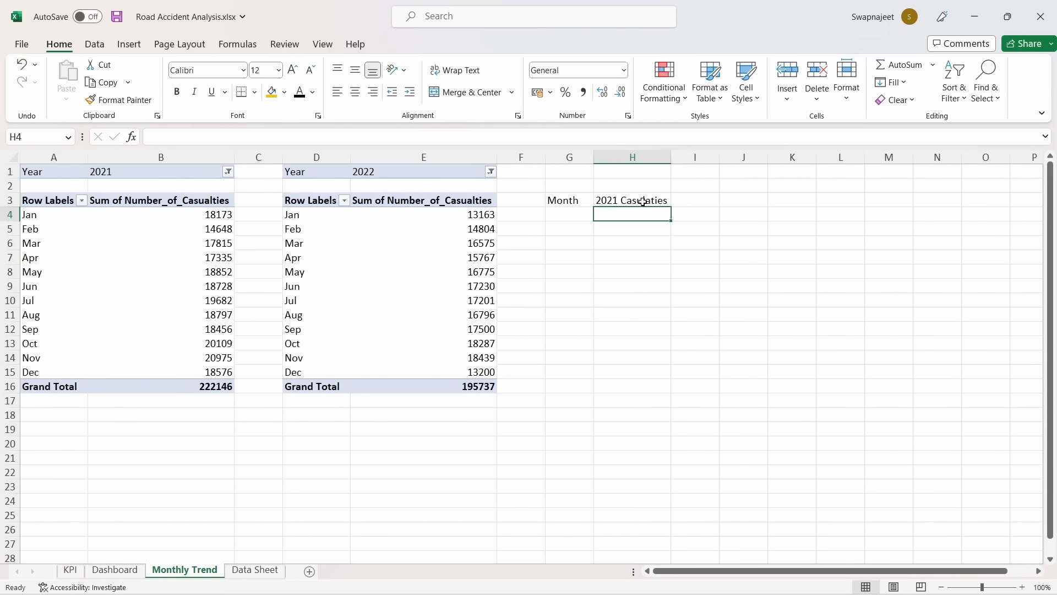
Copy the H3 header into I3, change it to "2022 Casulaties", and fit column I's width to the text
{"action": "left_click", "coordinate": [643, 201]}
{"action": "key", "text": "ctrl+c"}
{"action": "key", "text": "ctrl+v"}
{"action": "left_click", "coordinate": [682, 200]}
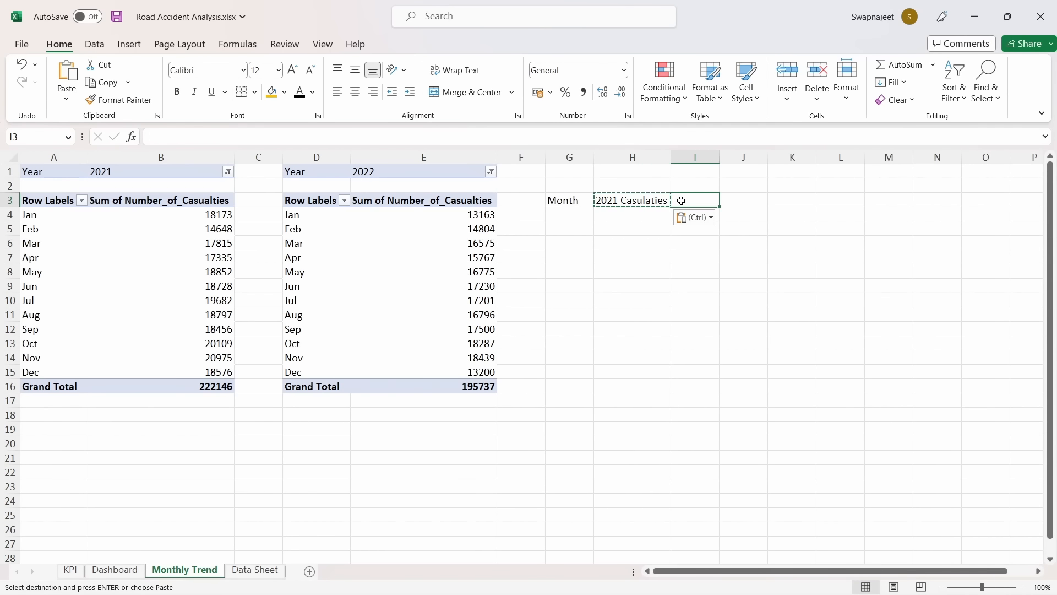
{"action": "key", "text": "ctrl+v"}
{"action": "key", "text": "Escape"}
{"action": "double_click", "coordinate": [695, 198]}
{"action": "key", "text": "BackSpace"}
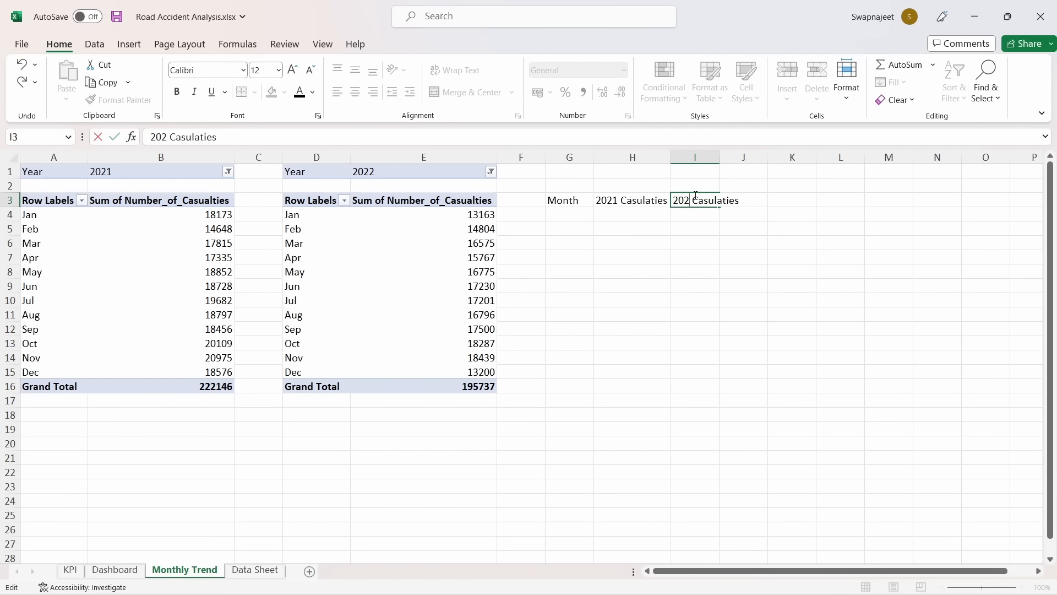
{"action": "type", "text": "2"}
{"action": "left_click", "coordinate": [709, 258]}
{"action": "double_click", "coordinate": [719, 157]}
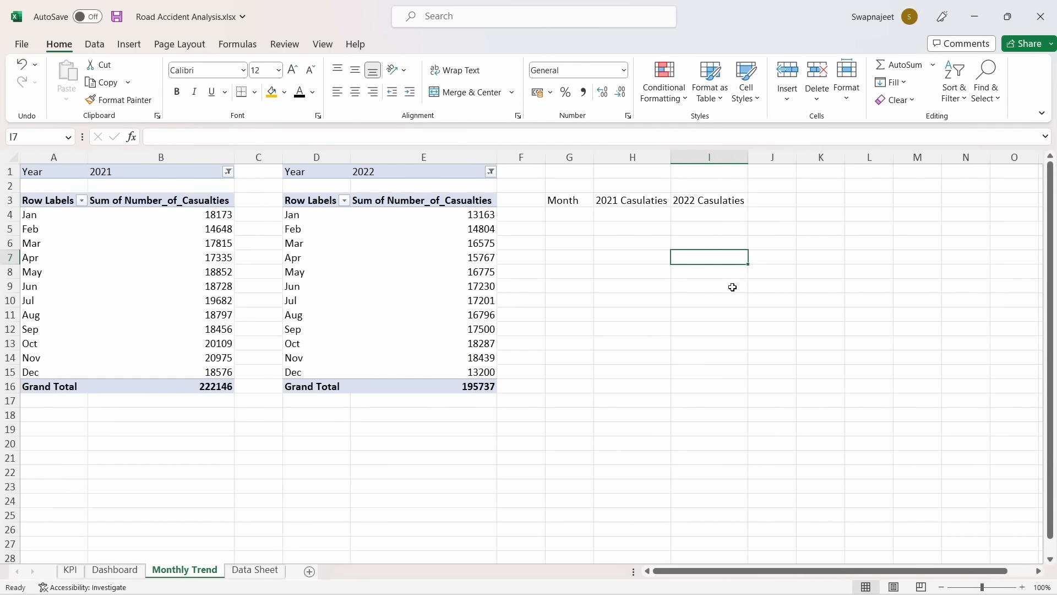
{"action": "left_click", "coordinate": [732, 287]}
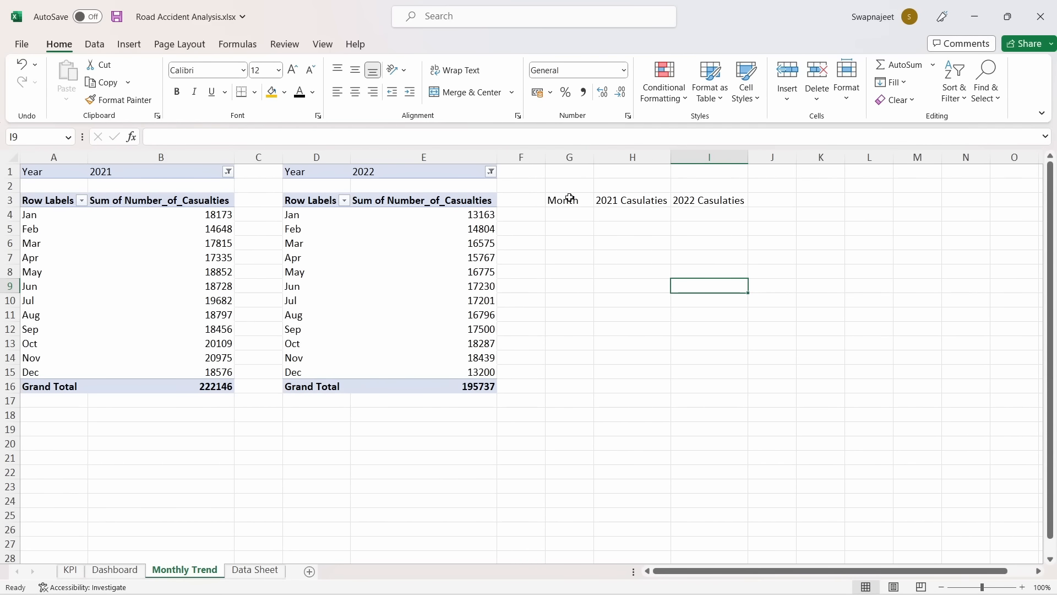
Fill the header cells G3:I3 with a gold background colour
{"action": "left_click_drag", "start_coordinate": [570, 199], "coordinate": [716, 200]}
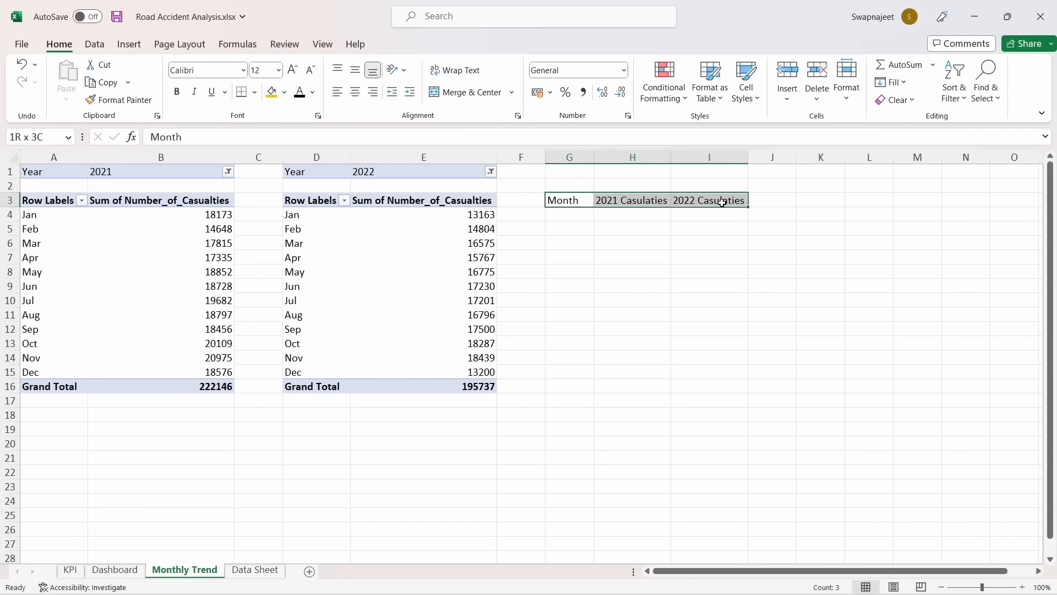
{"action": "left_click", "coordinate": [271, 92]}
{"action": "left_click", "coordinate": [694, 310]}
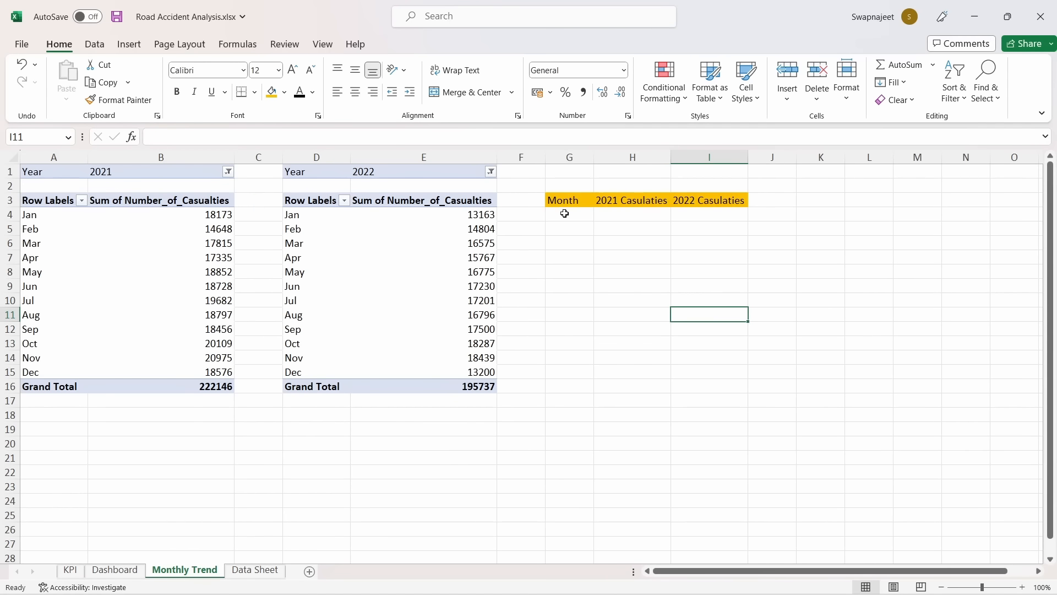
Link G4 to the first pivot table's month with =A4 and fill the formula down to G15
{"action": "left_click", "coordinate": [566, 213]}
{"action": "type", "text": "="}
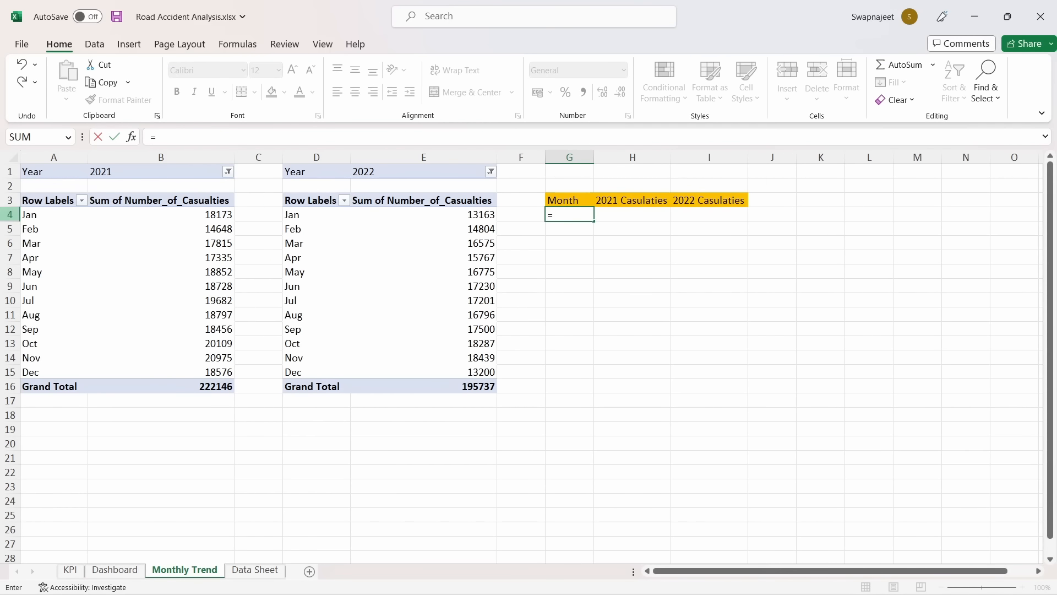
{"action": "left_click", "coordinate": [49, 210]}
{"action": "key", "text": "Return"}
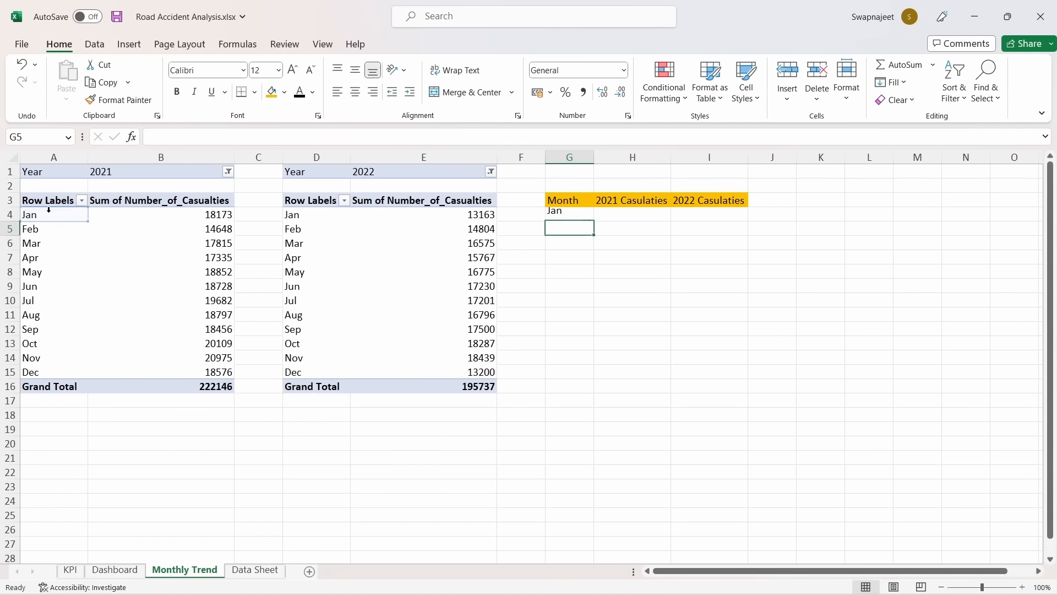
{"action": "left_click", "coordinate": [560, 217]}
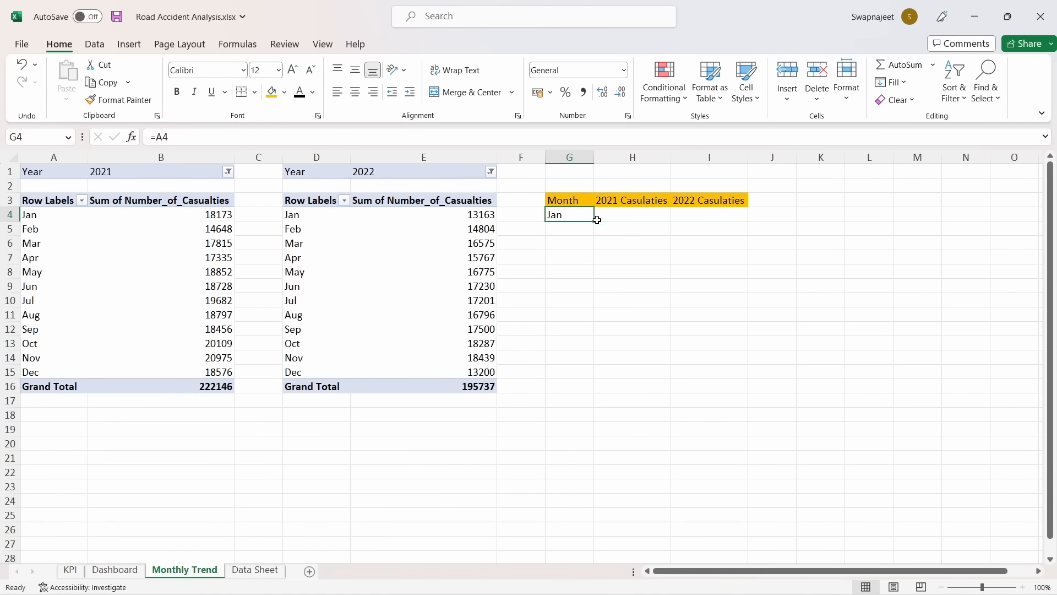
{"action": "left_click_drag", "start_coordinate": [597, 220], "coordinate": [593, 376]}
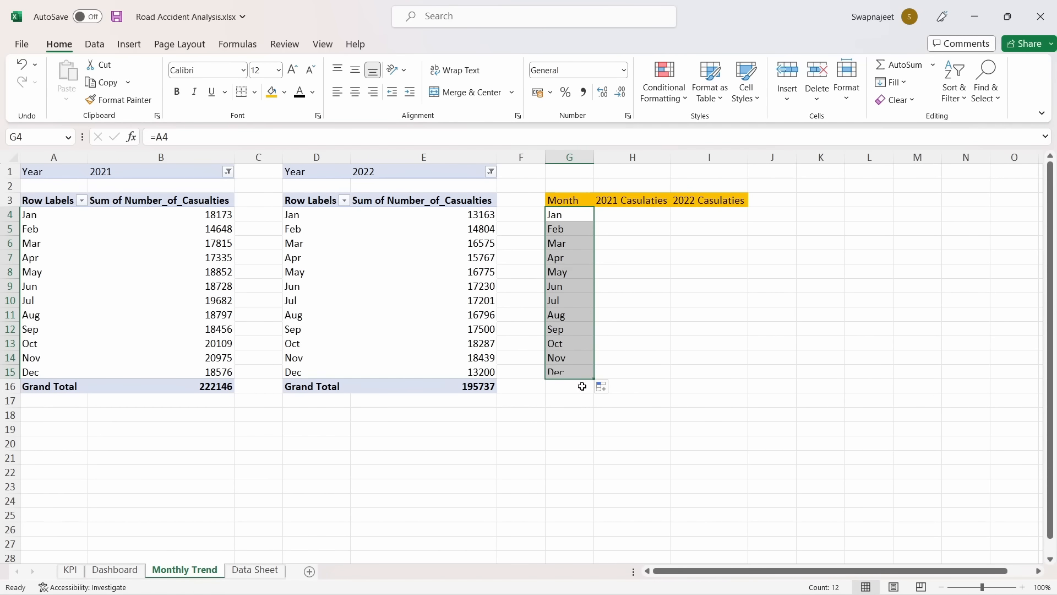
Enter =GETPIVOTDATA("Number_of_Casualties",$A$3,"Month",A4) in H4 and fill it down to H15
{"action": "left_click", "coordinate": [628, 218]}
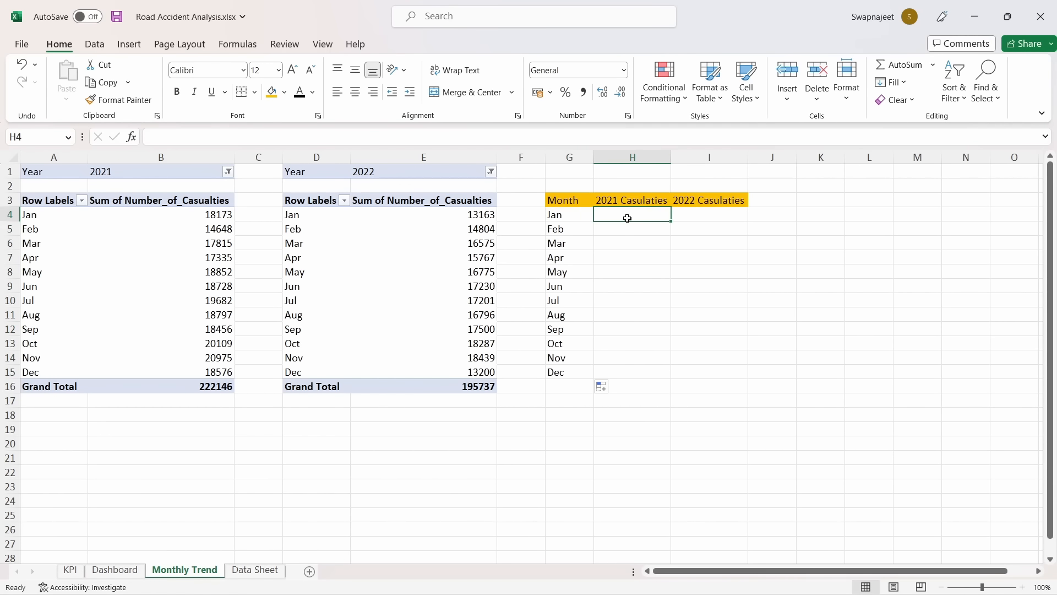
{"action": "type", "text": "="}
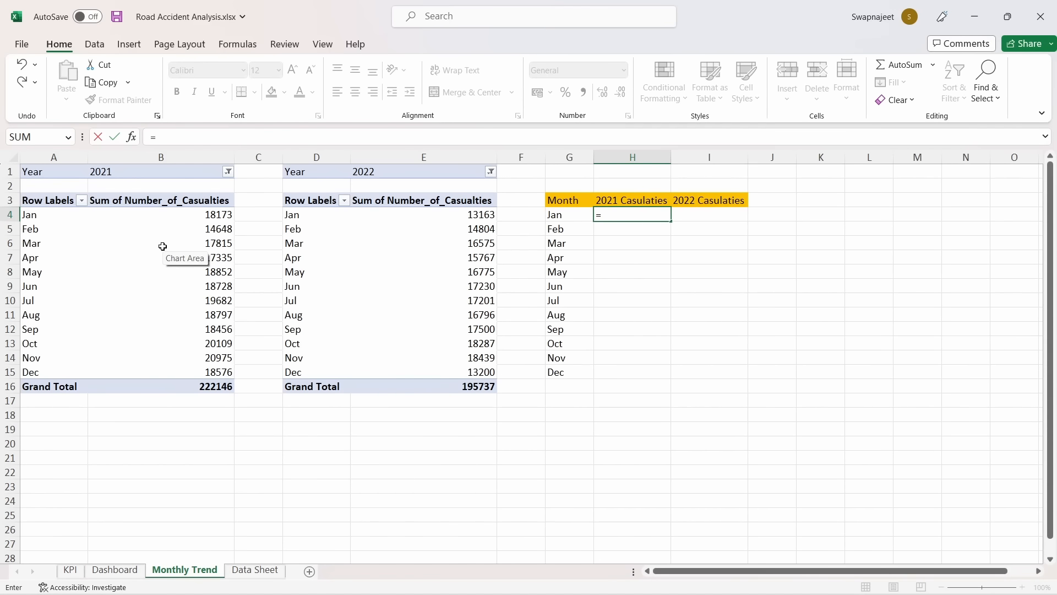
{"action": "left_click", "coordinate": [214, 218]}
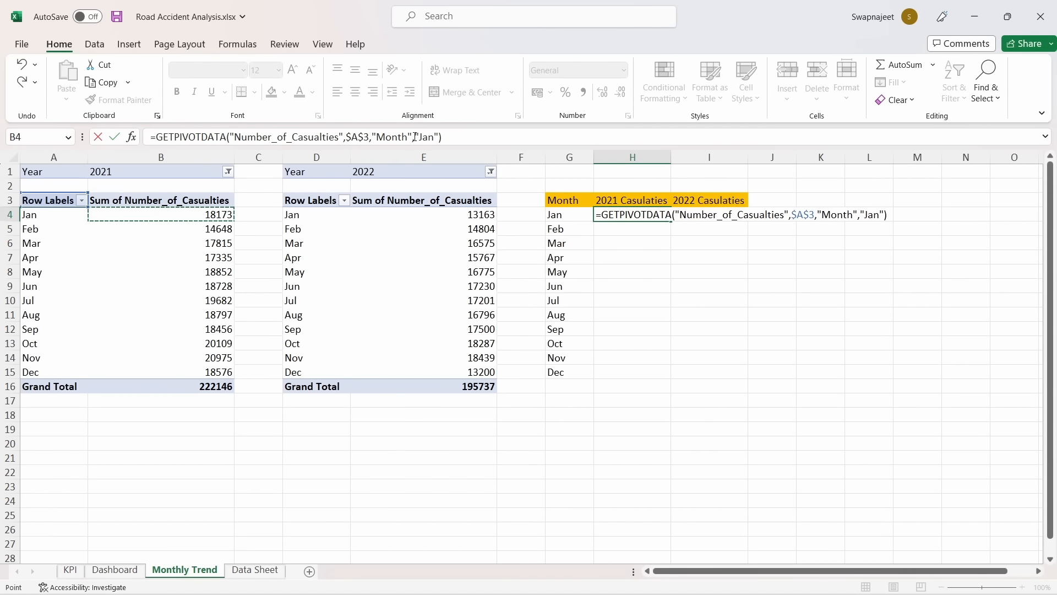
{"action": "left_click_drag", "start_coordinate": [415, 136], "coordinate": [441, 137]}
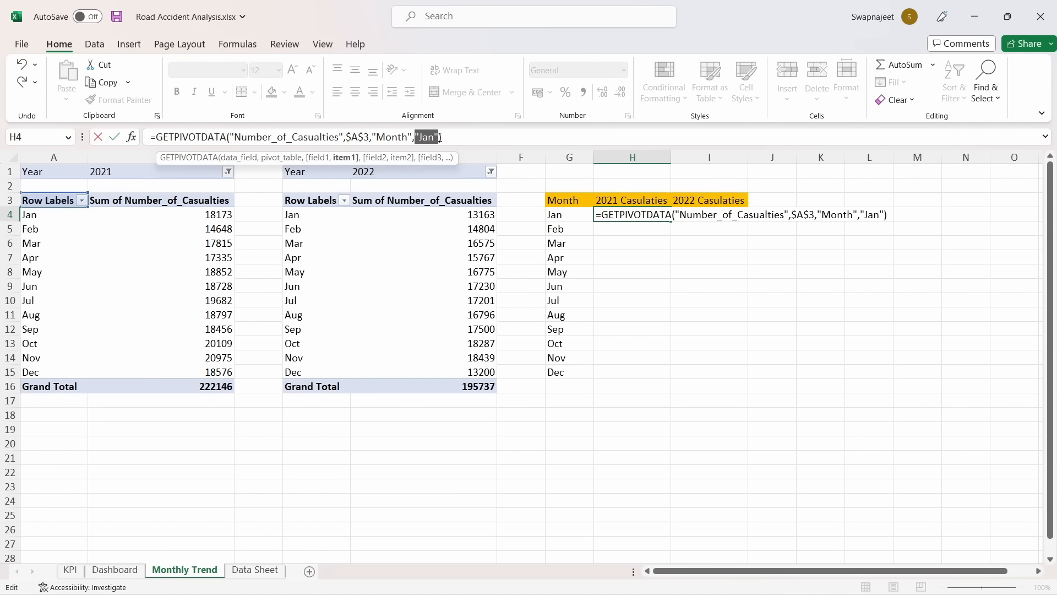
{"action": "key", "text": "BackSpace"}
{"action": "left_click", "coordinate": [33, 215]}
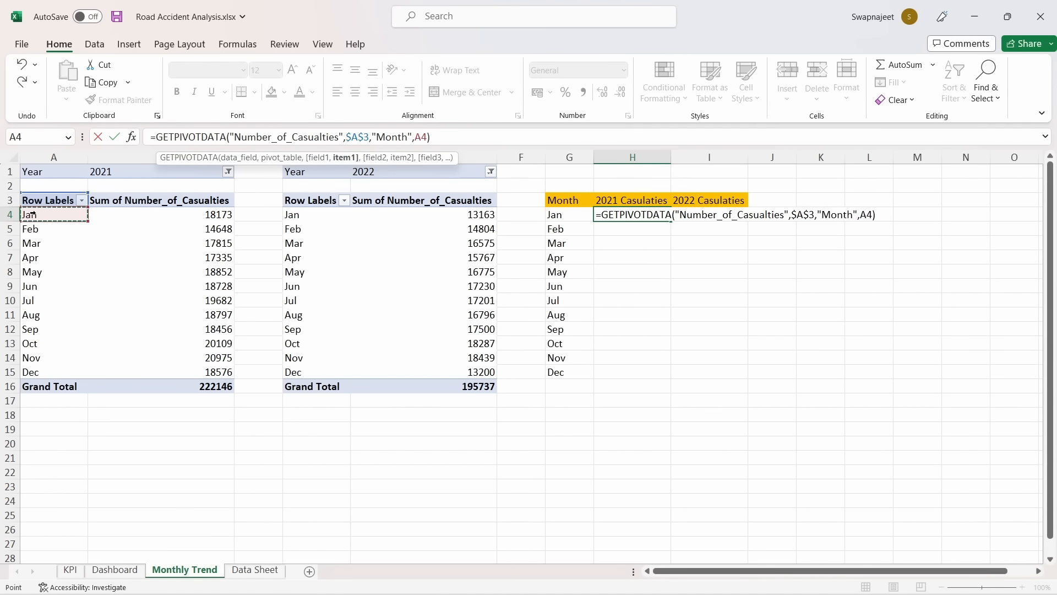
{"action": "key", "text": "Return"}
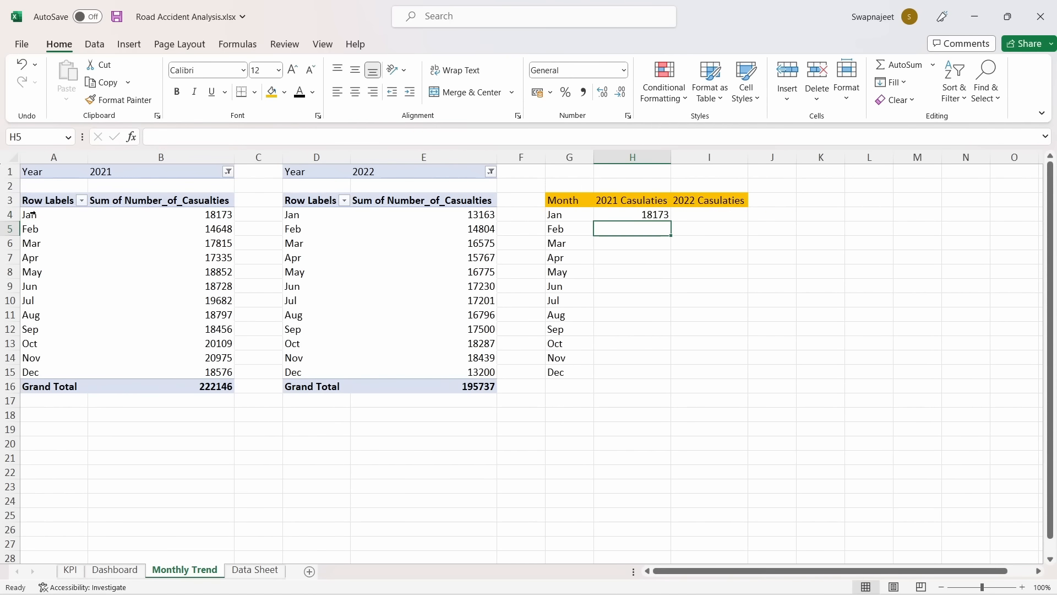
{"action": "left_click", "coordinate": [655, 215]}
{"action": "left_click_drag", "start_coordinate": [671, 221], "coordinate": [656, 379]}
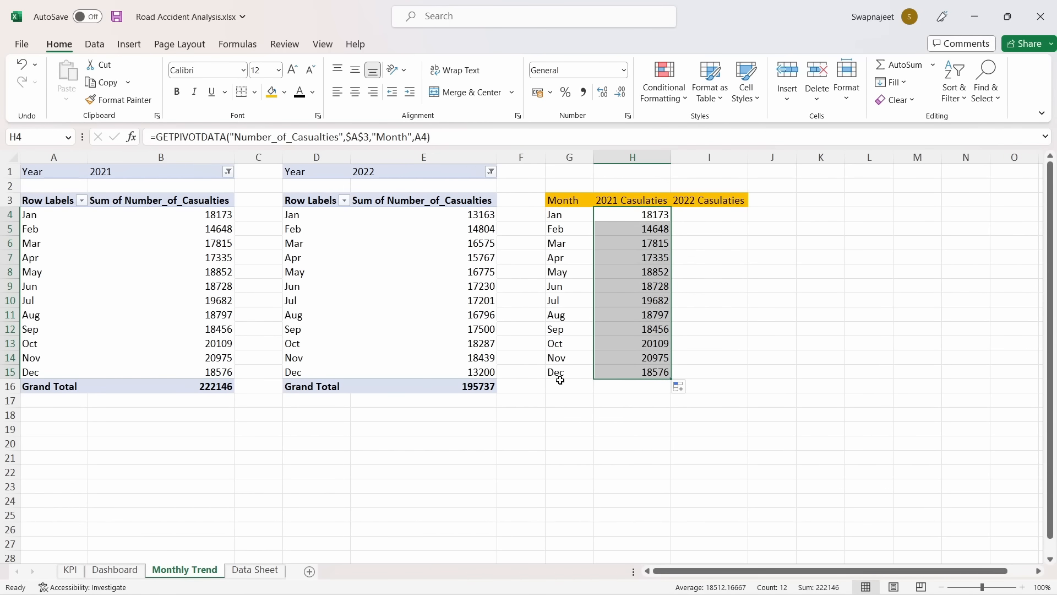
Enter =GETPIVOTDATA("Number_of_Casualties",$D$3,"Month",D4) in I4 and fill it down to I15
{"action": "left_click", "coordinate": [711, 216]}
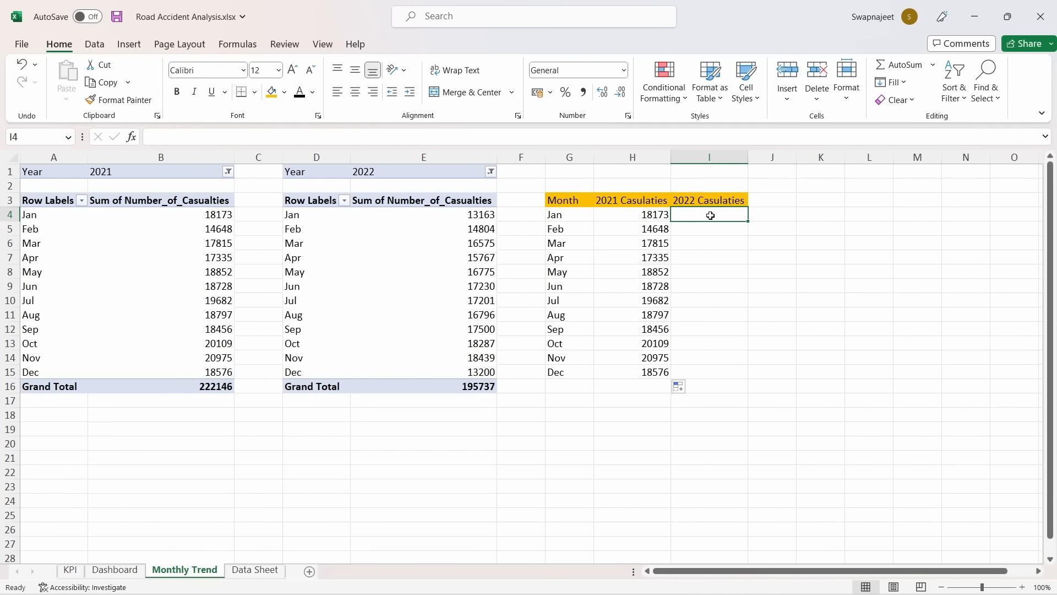
{"action": "type", "text": "="}
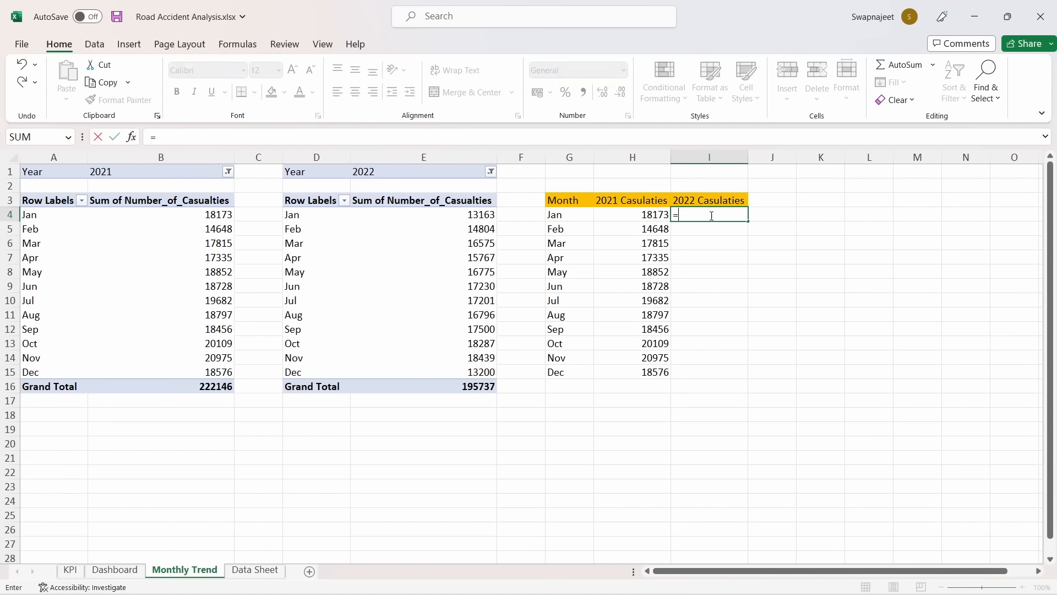
{"action": "left_click", "coordinate": [485, 214]}
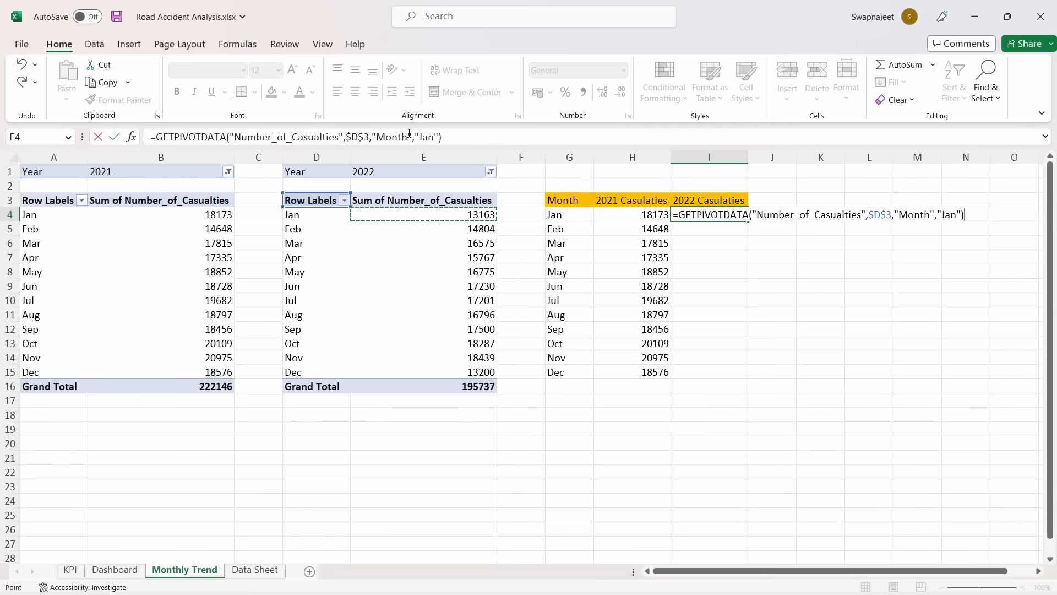
{"action": "left_click_drag", "start_coordinate": [416, 136], "coordinate": [436, 134]}
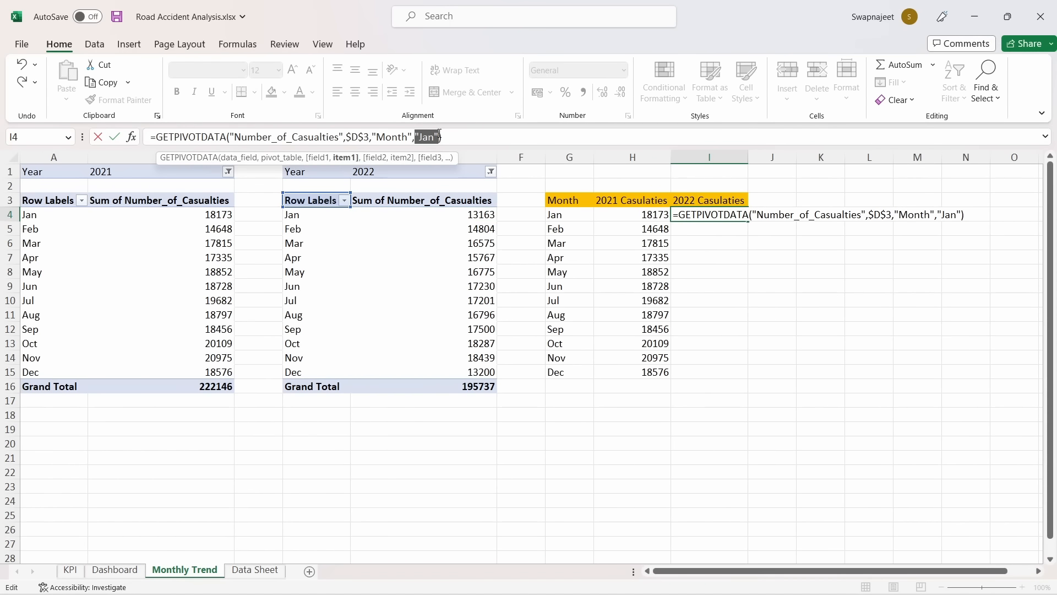
{"action": "key", "text": "BackSpace"}
{"action": "left_click", "coordinate": [340, 219]}
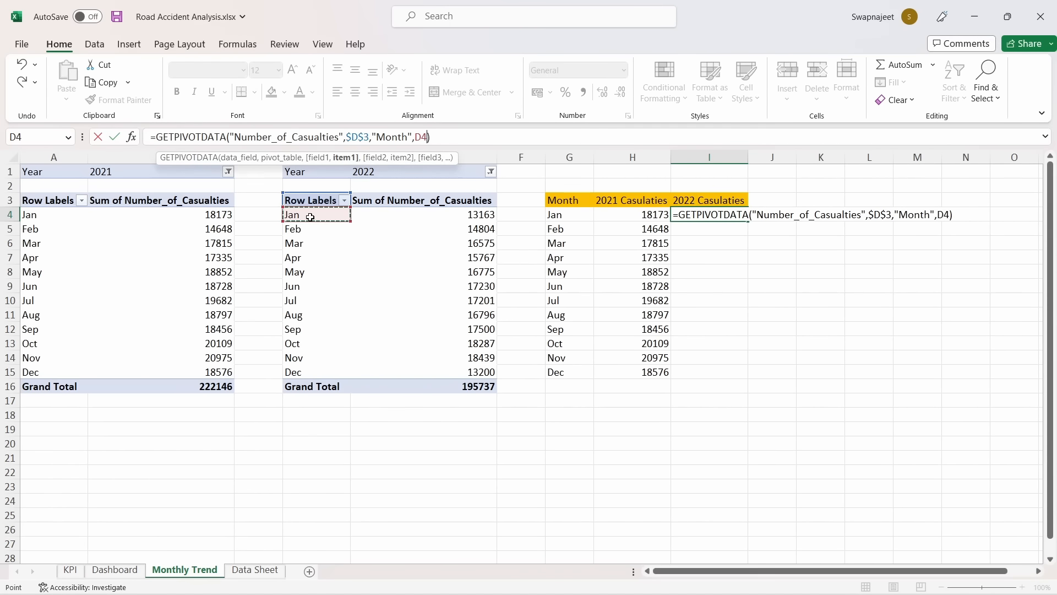
{"action": "key", "text": "Return"}
{"action": "left_click", "coordinate": [732, 215]}
{"action": "left_click_drag", "start_coordinate": [748, 221], "coordinate": [741, 378]}
{"action": "left_click", "coordinate": [848, 368]}
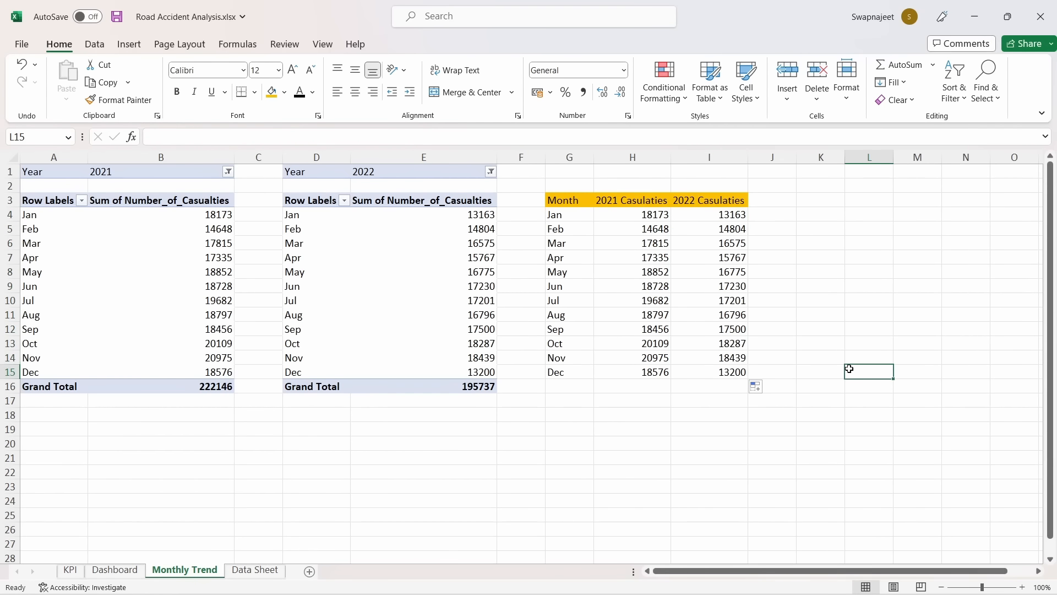
Insert a basic 2-D line chart from the monthly casualties table in G3:I15
{"action": "left_click_drag", "start_coordinate": [567, 201], "coordinate": [709, 371]}
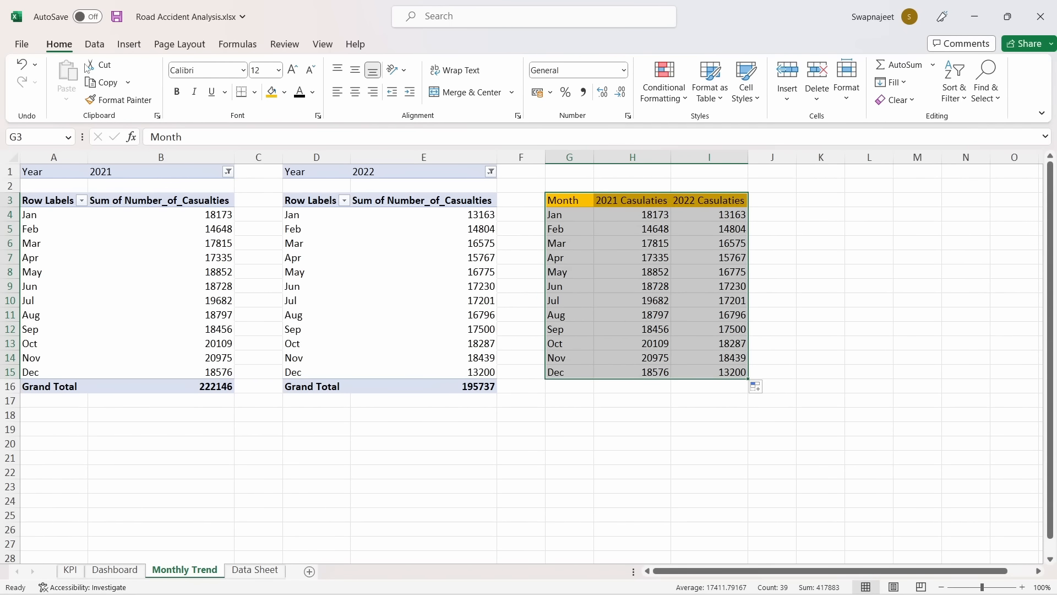
{"action": "left_click", "coordinate": [134, 48]}
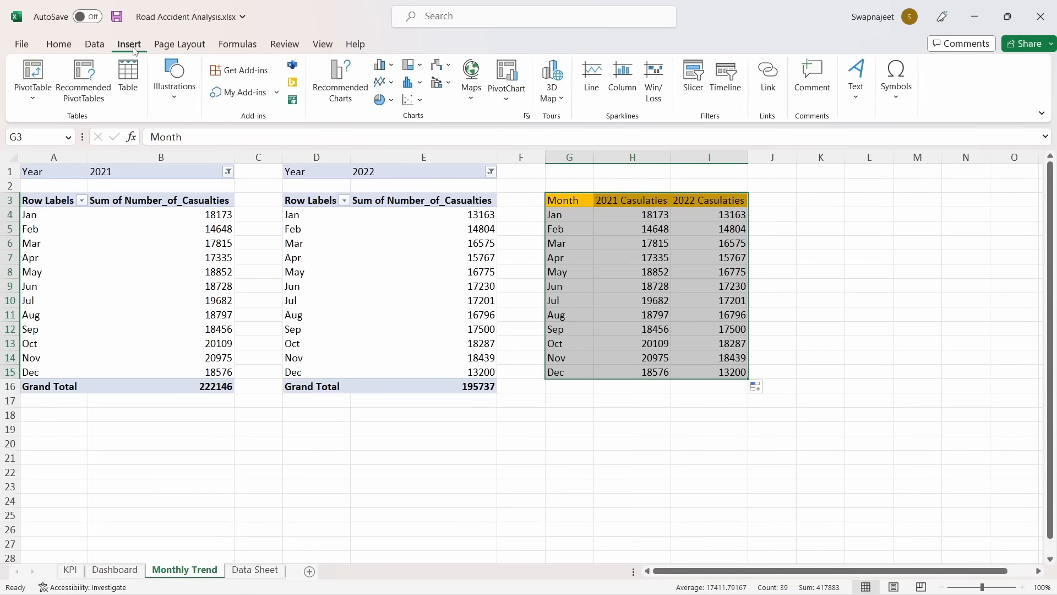
{"action": "left_click", "coordinate": [384, 83]}
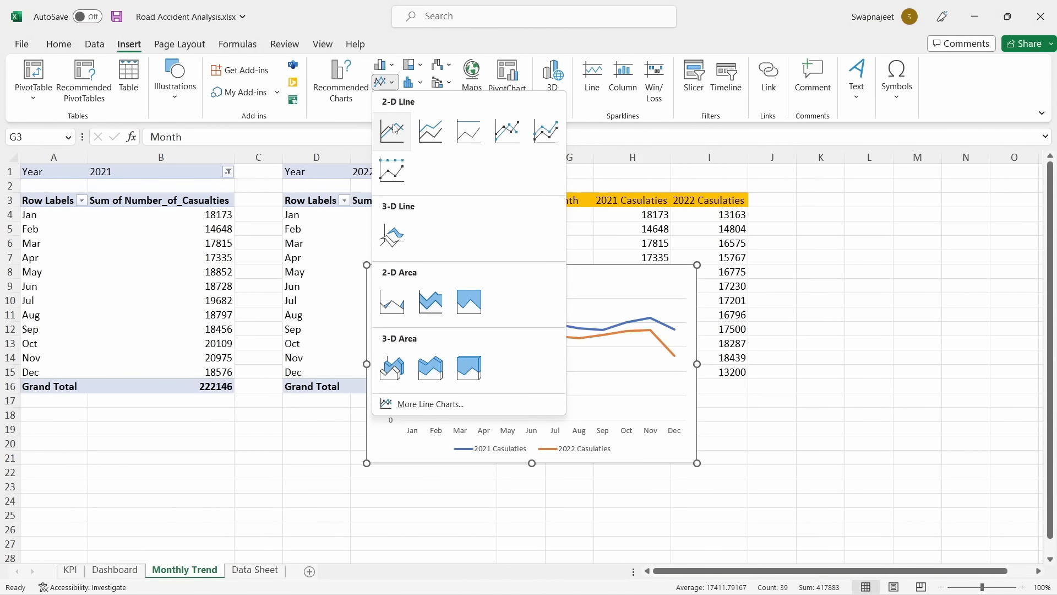
{"action": "left_click", "coordinate": [394, 130]}
{"action": "scroll", "coordinate": [587, 231], "scroll_direction": "down", "scroll_amount": 2}
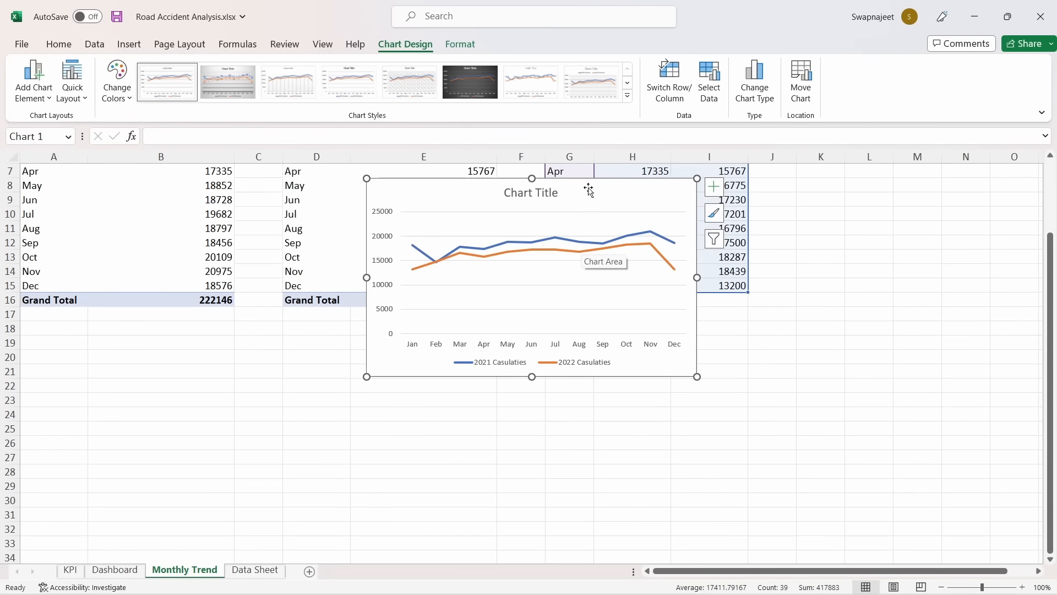
{"action": "left_click_drag", "start_coordinate": [545, 171], "coordinate": [543, 314]}
{"action": "left_click", "coordinate": [826, 281]}
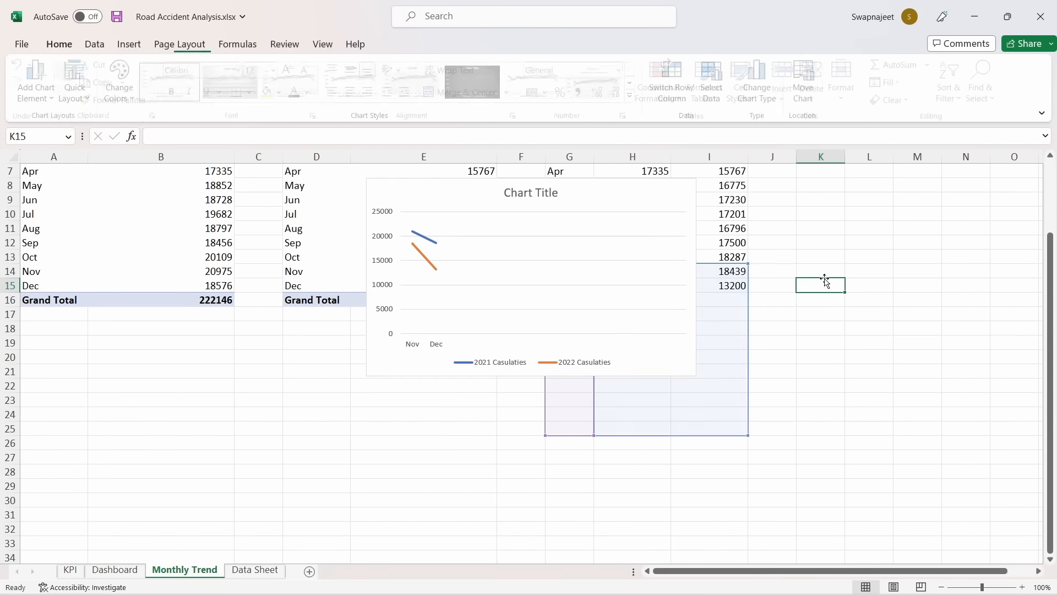
{"action": "key", "text": "ctrl+z"}
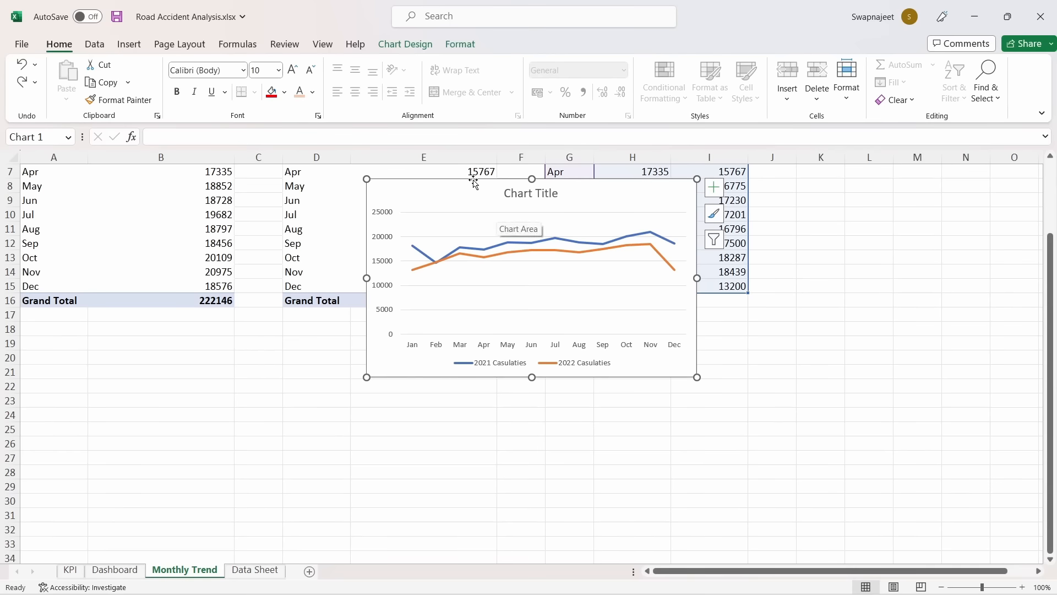
Move the line chart below the tables to start at about row 18, and remove its chart title
{"action": "left_click_drag", "start_coordinate": [474, 182], "coordinate": [456, 333]}
{"action": "scroll", "coordinate": [456, 333], "scroll_direction": "up", "scroll_amount": 2}
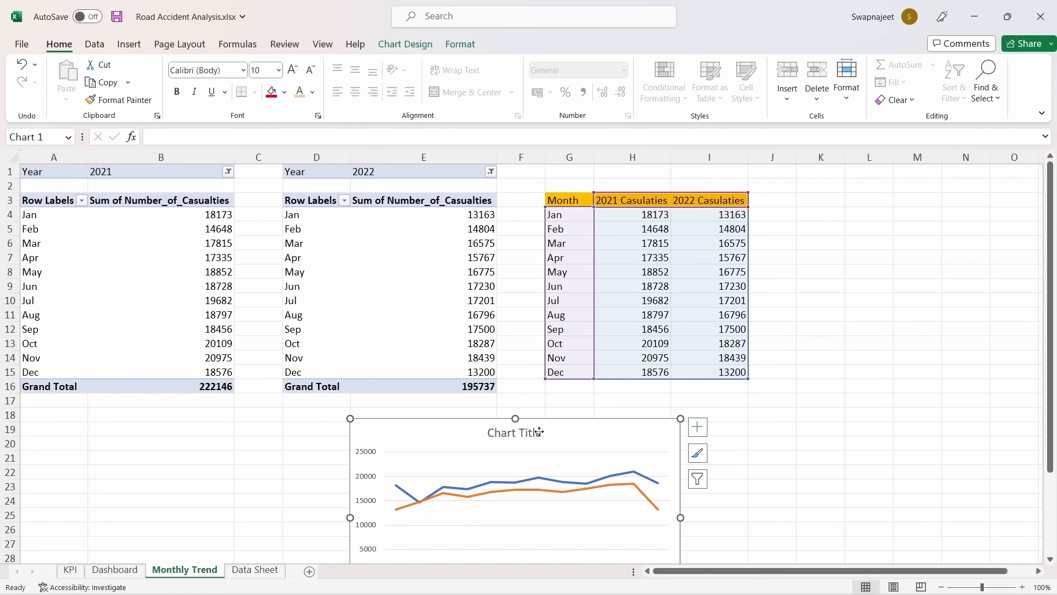
{"action": "scroll", "coordinate": [740, 420], "scroll_direction": "down", "scroll_amount": 1}
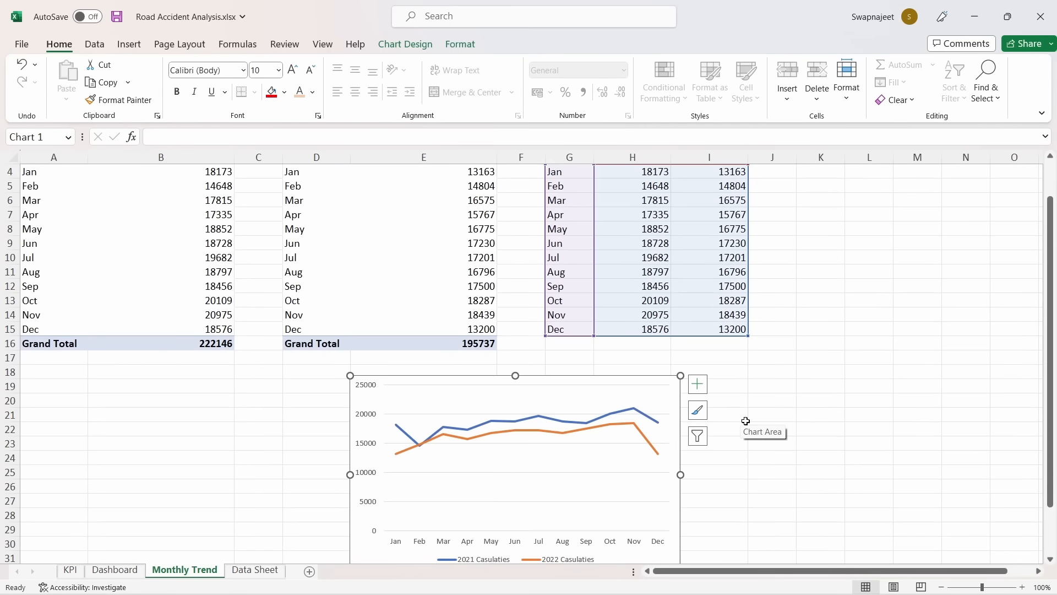
{"action": "scroll", "coordinate": [745, 421], "scroll_direction": "up", "scroll_amount": 1}
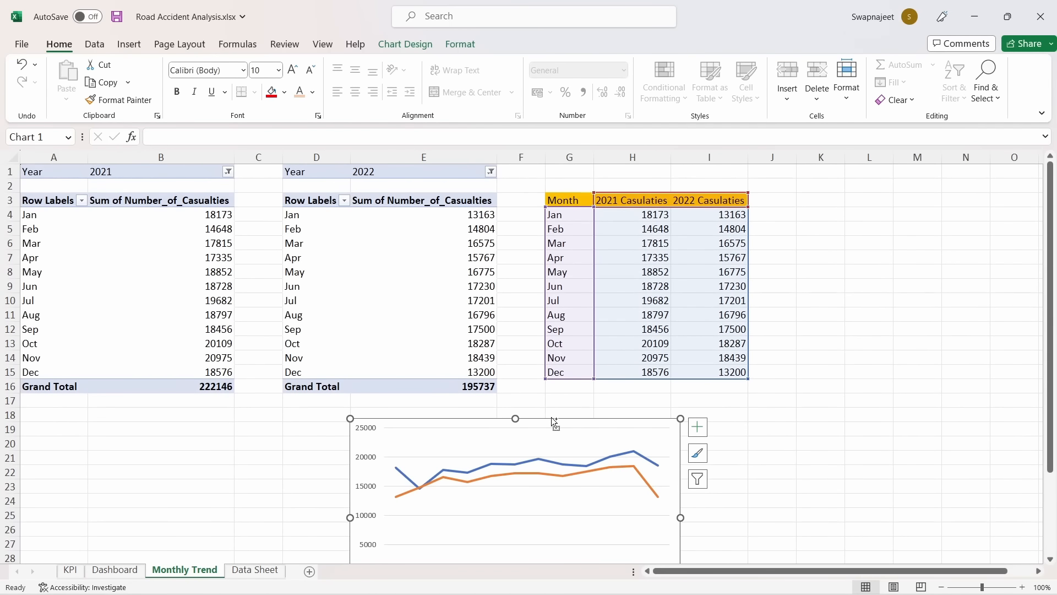
On the Dashboard sheet, duplicate the Fatal Casualties card's rectangle and place the copy beside the vehicle type card, aligned with its upper edge
{"action": "left_click", "coordinate": [144, 570]}
{"action": "left_click", "coordinate": [430, 430]}
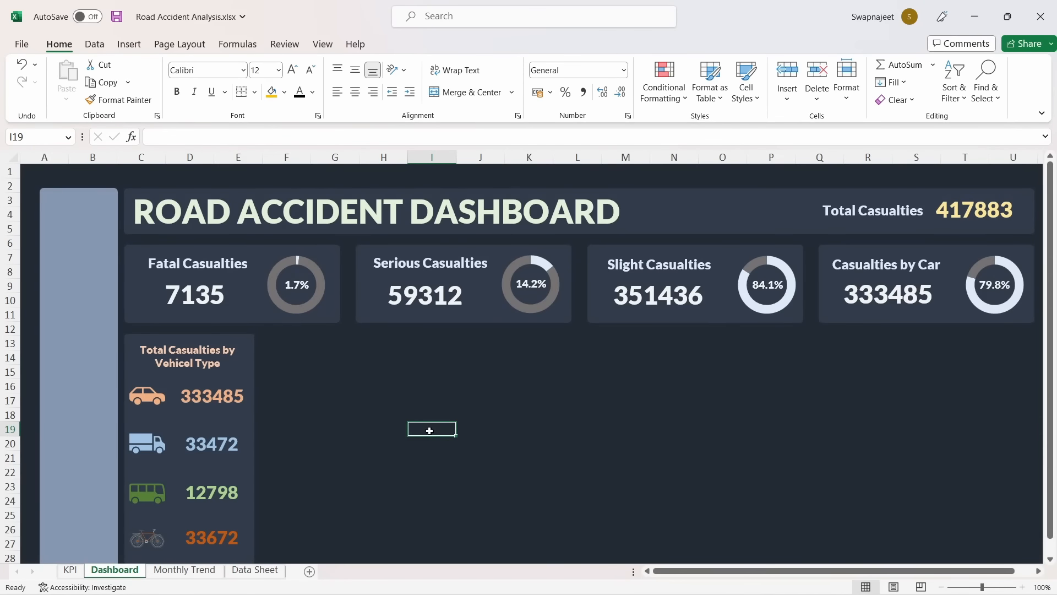
{"action": "scroll", "coordinate": [543, 378], "scroll_direction": "down", "scroll_amount": 1}
{"action": "scroll", "coordinate": [543, 378], "scroll_direction": "up", "scroll_amount": 1}
{"action": "left_click", "coordinate": [332, 246]}
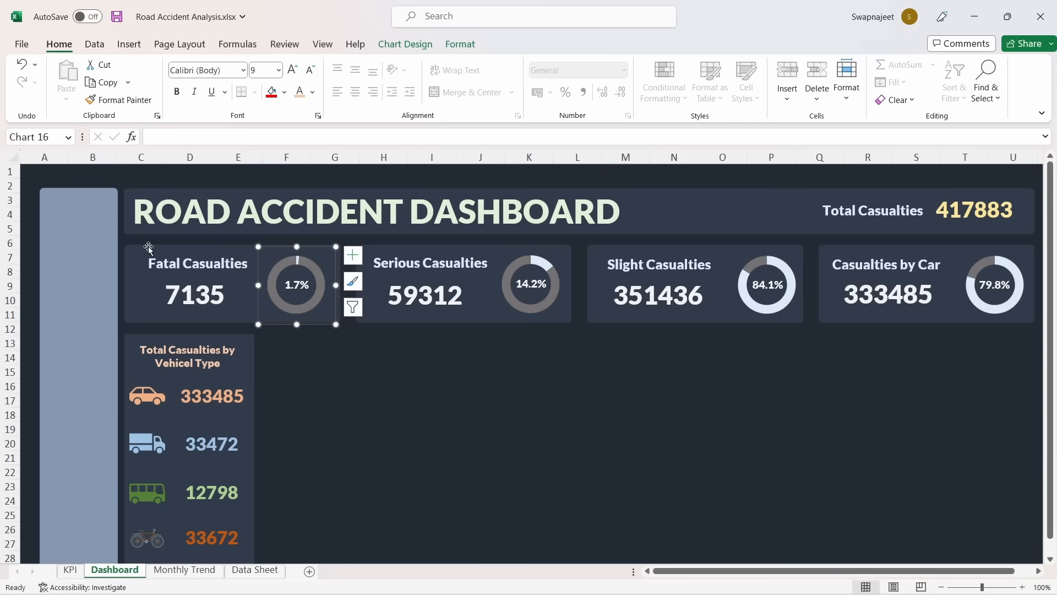
{"action": "left_click", "coordinate": [127, 253]}
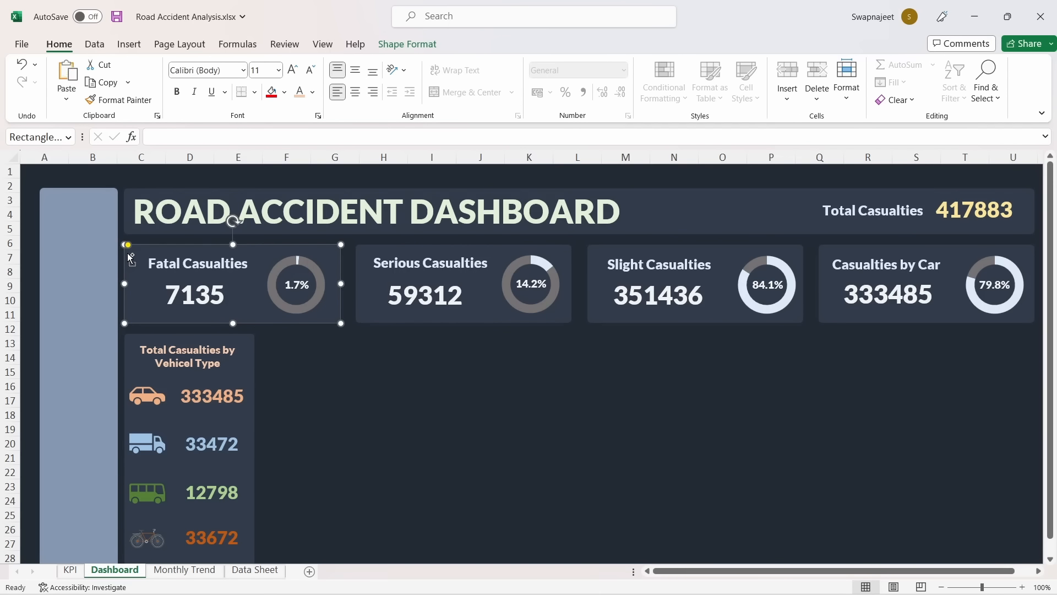
{"action": "left_click_drag", "start_coordinate": [275, 301], "coordinate": [403, 379]}
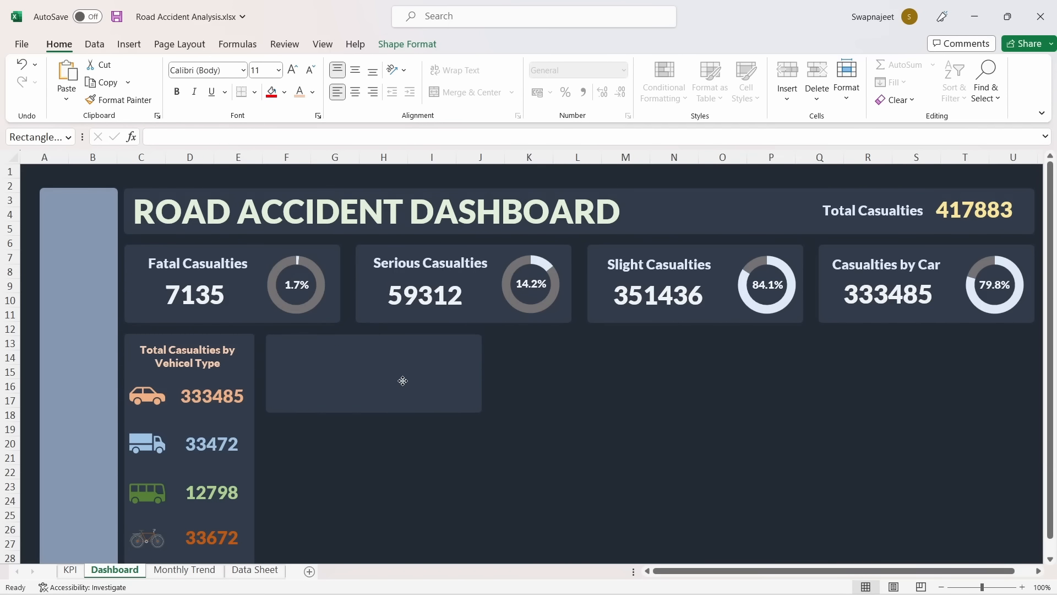
{"action": "left_click_drag", "start_coordinate": [402, 381], "coordinate": [402, 380]}
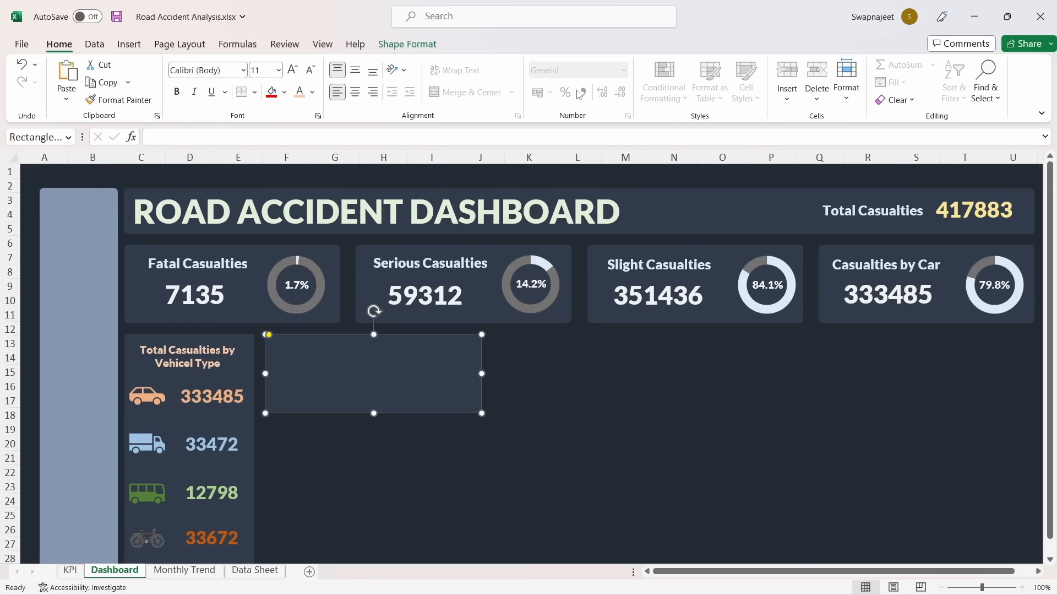
Set the duplicated rectangle's width to 14 cm and its height to 6.6 cm
{"action": "left_click", "coordinate": [407, 44]}
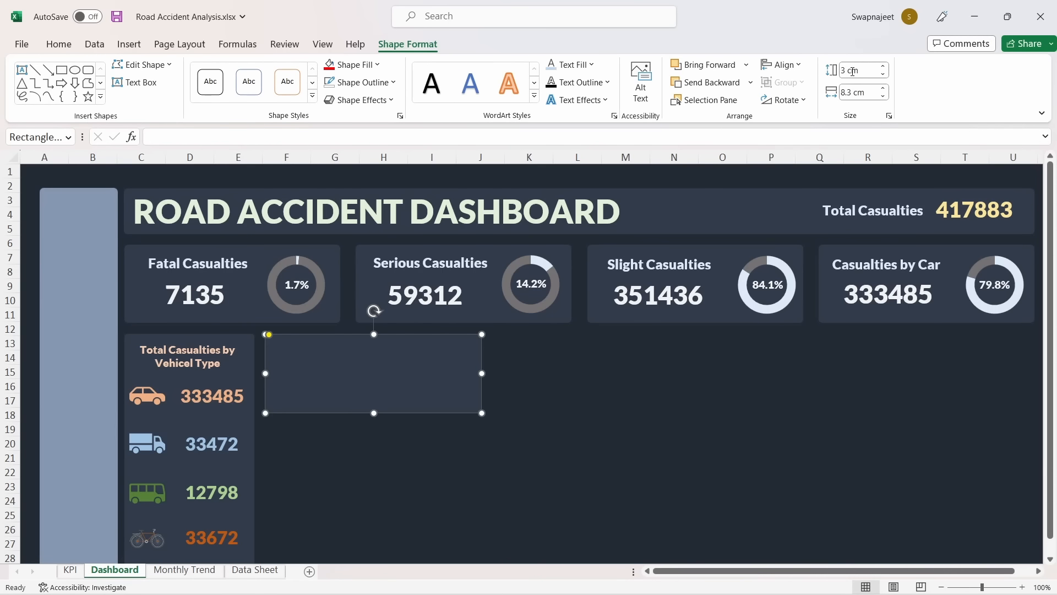
{"action": "left_click", "coordinate": [855, 92]}
{"action": "type", "text": "14"}
{"action": "key", "text": "Return"}
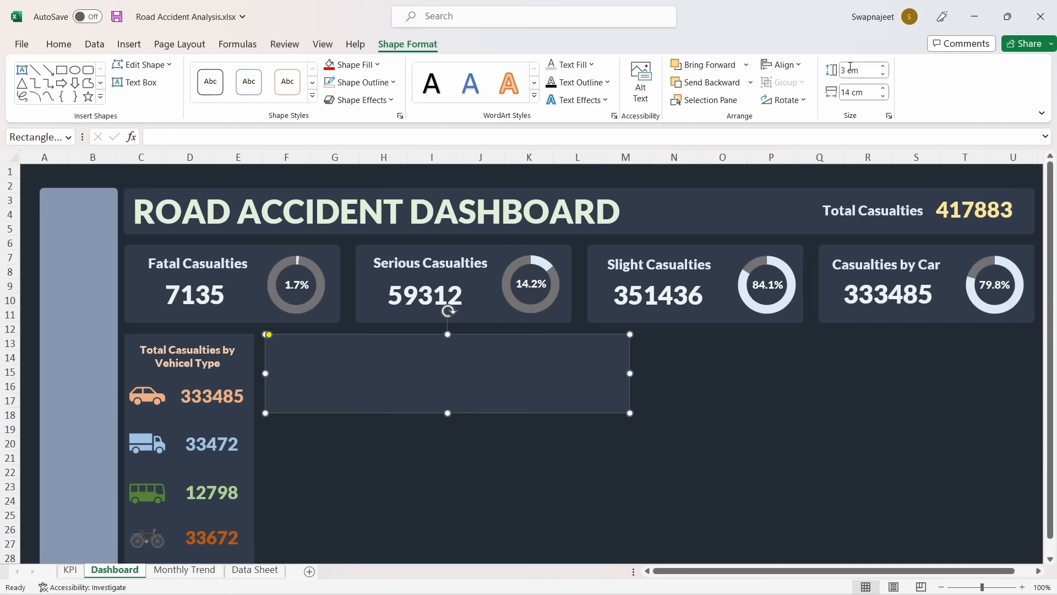
{"action": "left_click", "coordinate": [850, 67]}
{"action": "type", "text": "6.6"}
{"action": "key", "text": "Return"}
{"action": "left_click", "coordinate": [772, 417]}
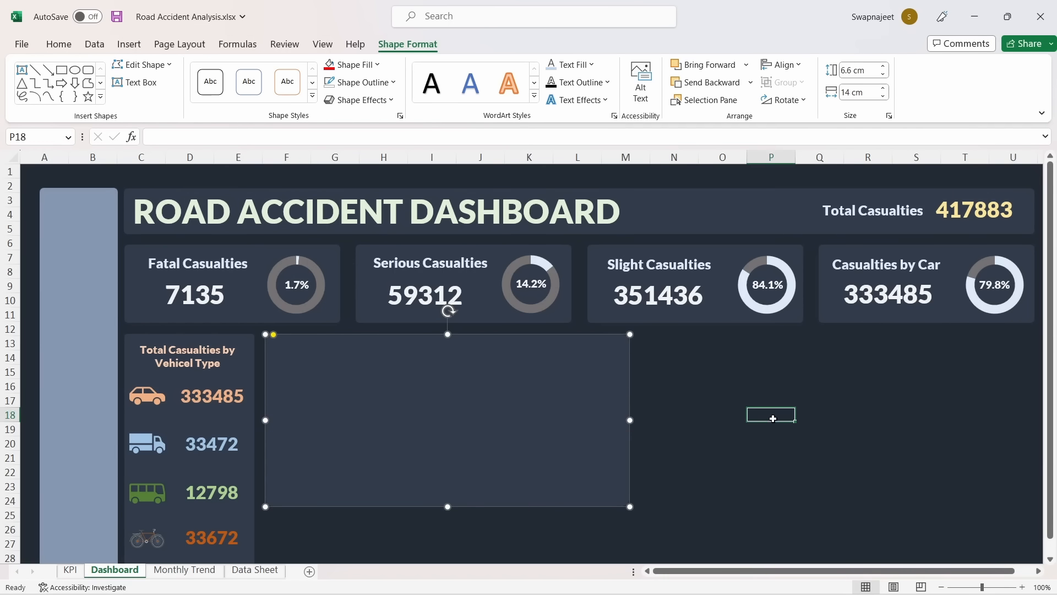
Reduce the corner rounding of the enlarged dashboard rectangle so it matches the other cards
{"action": "left_click", "coordinate": [311, 368]}
{"action": "left_click_drag", "start_coordinate": [275, 338], "coordinate": [269, 338]}
{"action": "left_click", "coordinate": [724, 385]}
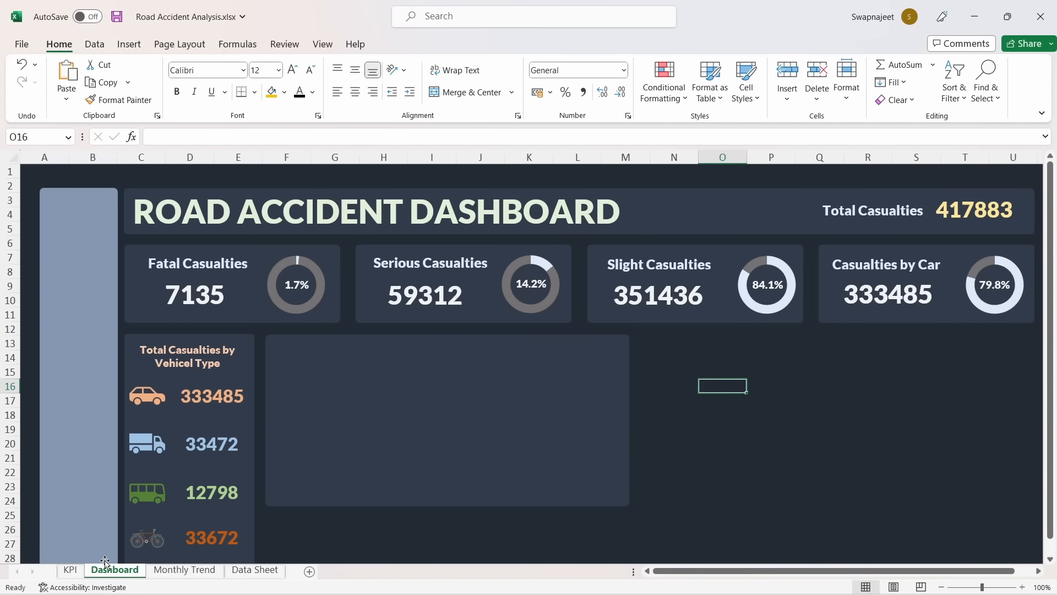
Copy the casualties line chart from the Monthly Trend sheet and paste it onto the new rectangle on the Dashboard sheet
{"action": "left_click", "coordinate": [187, 570]}
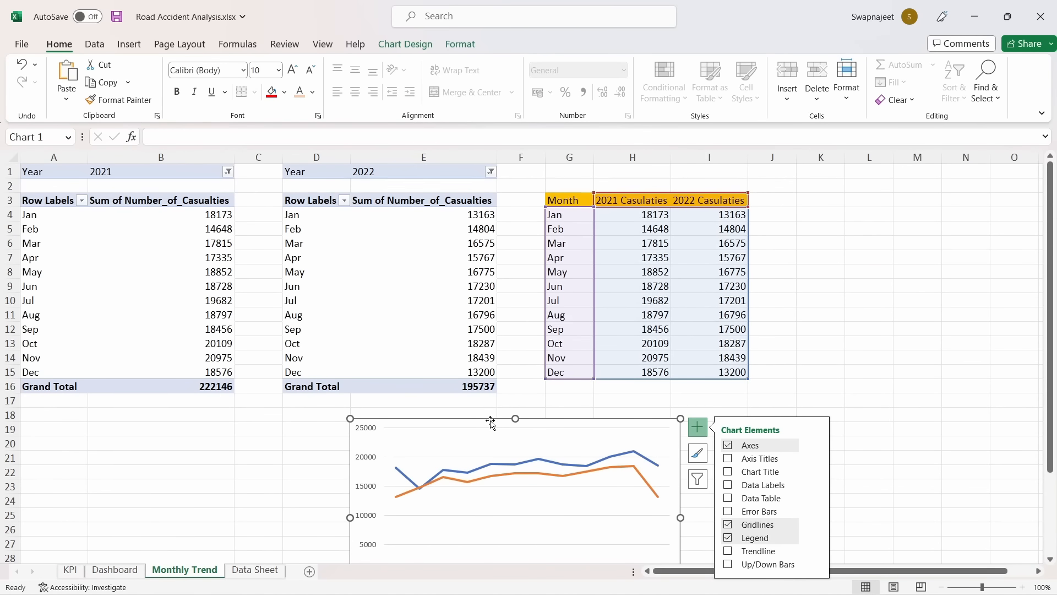
{"action": "left_click", "coordinate": [256, 571]}
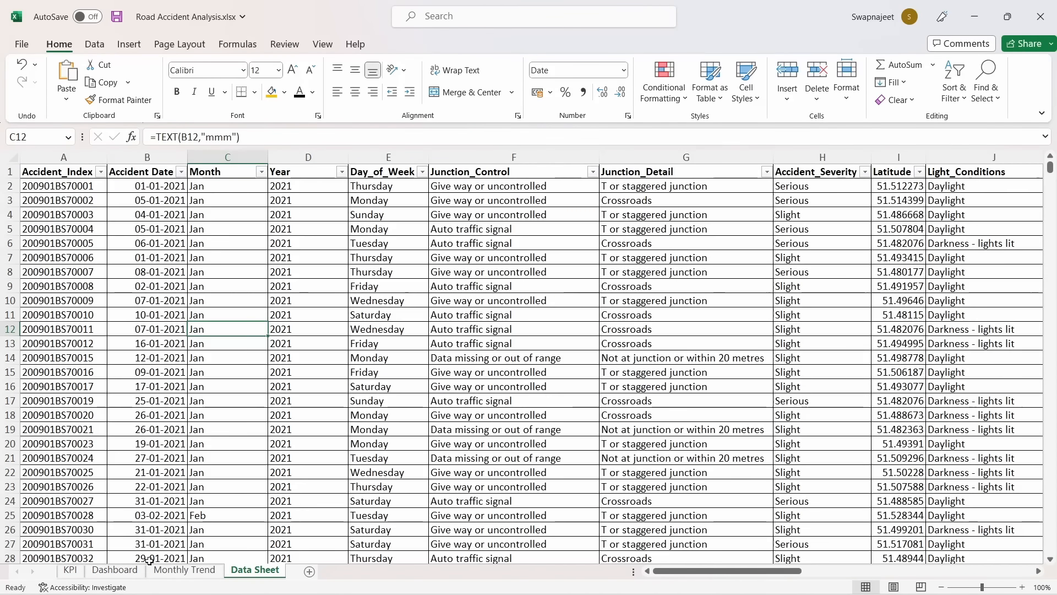
{"action": "left_click", "coordinate": [126, 573]}
{"action": "left_click", "coordinate": [479, 431]}
{"action": "key", "text": "ctrl+v"}
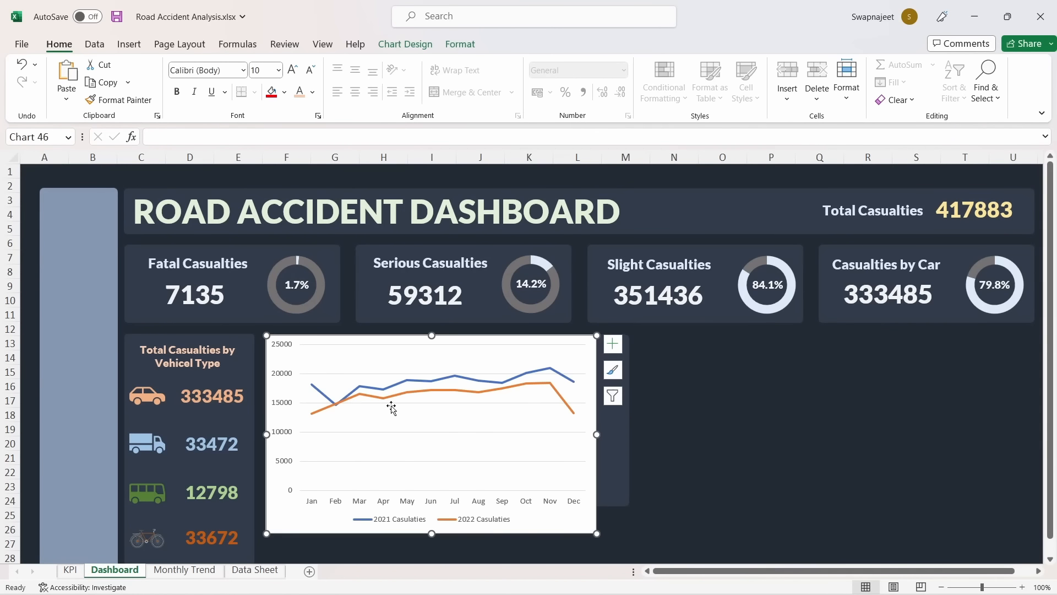
Resize the pasted chart to fit inside the rectangle with space above it, and apply the chart style with vertical month gridlines
{"action": "left_click_drag", "start_coordinate": [430, 339], "coordinate": [432, 356]}
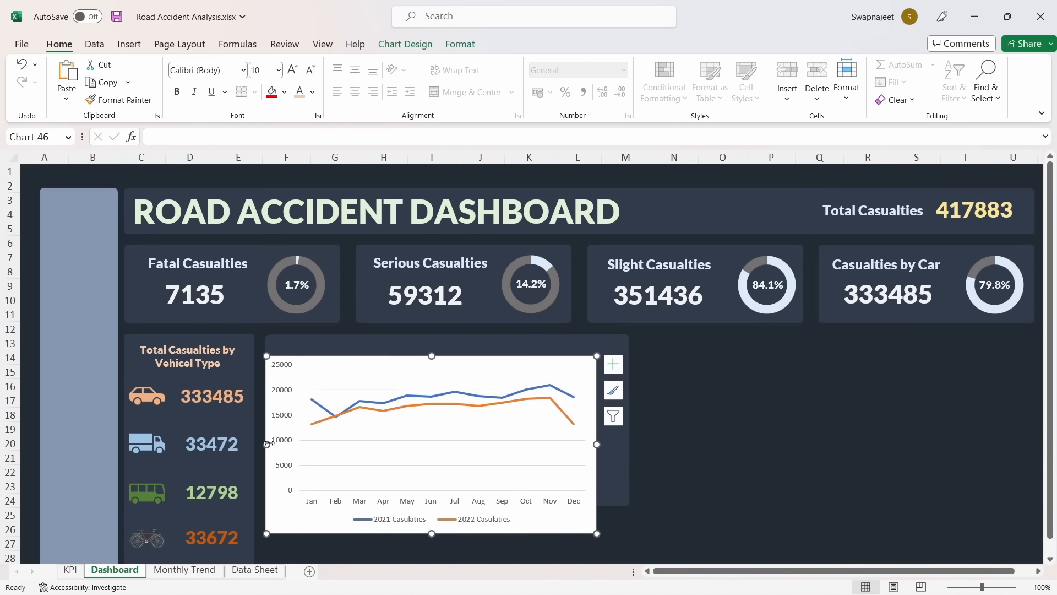
{"action": "left_click_drag", "start_coordinate": [274, 442], "coordinate": [283, 444]}
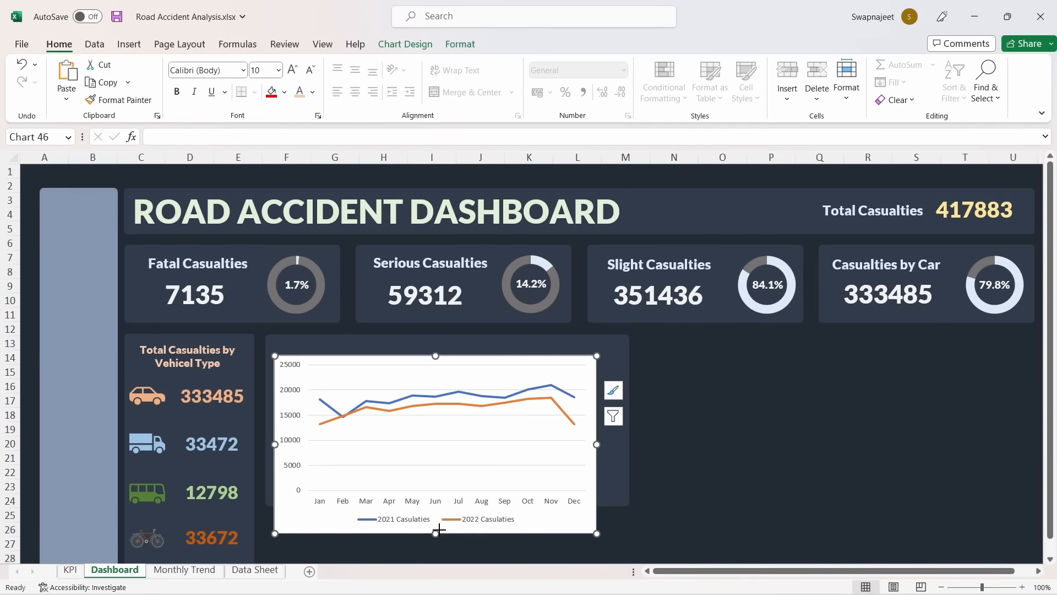
{"action": "left_click_drag", "start_coordinate": [442, 509], "coordinate": [445, 498]}
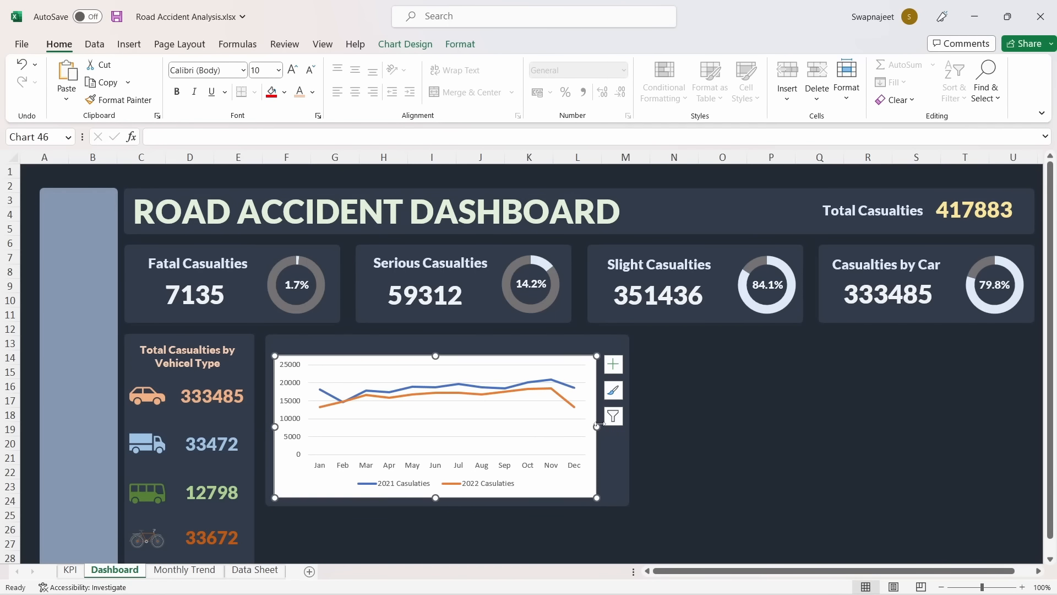
{"action": "left_click_drag", "start_coordinate": [599, 424], "coordinate": [624, 426]}
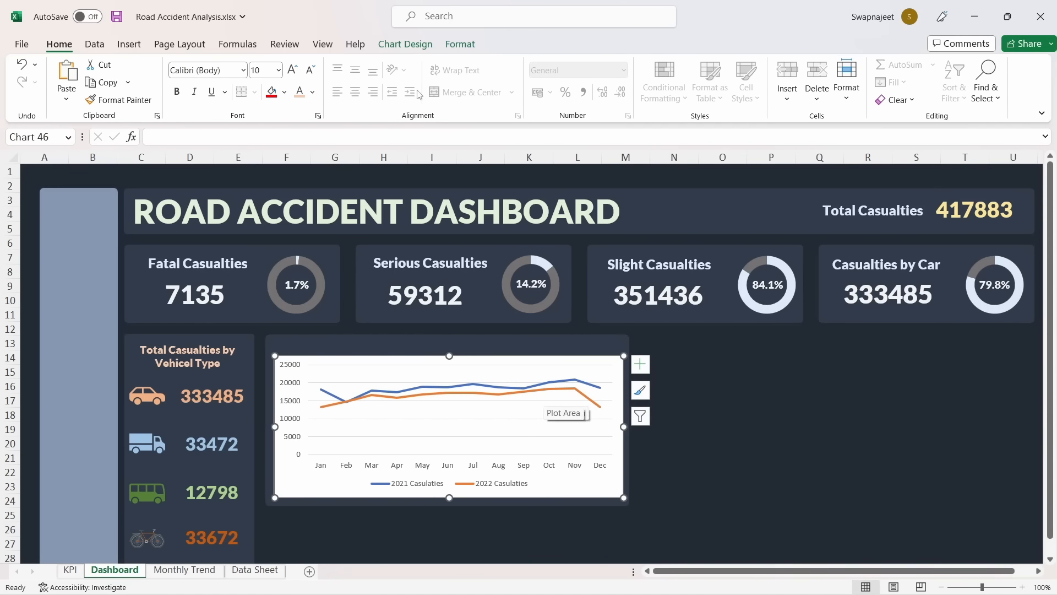
{"action": "left_click", "coordinate": [411, 48]}
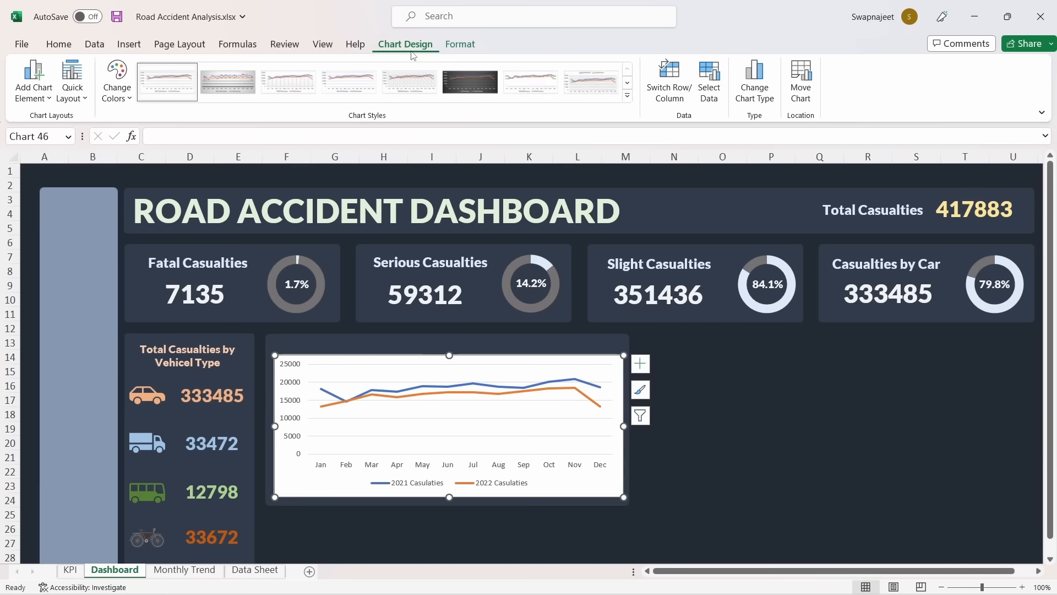
{"action": "left_click", "coordinate": [286, 81]}
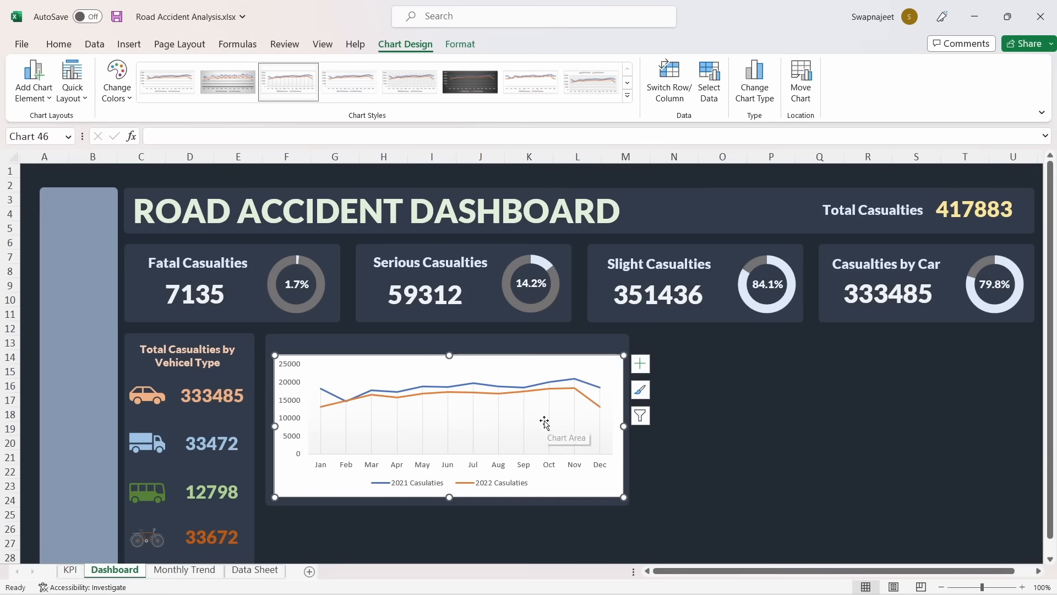
Set the chart area to no fill and no border line, and the plot area to no fill
{"action": "right_click", "coordinate": [318, 364]}
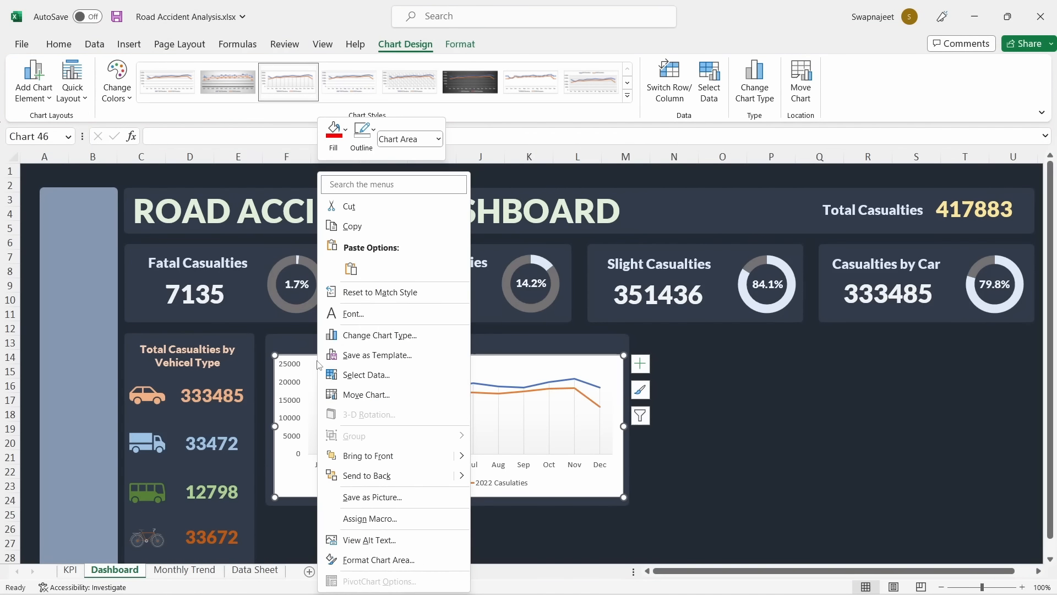
{"action": "left_click", "coordinate": [378, 560]}
{"action": "left_click_drag", "start_coordinate": [373, 193], "coordinate": [812, 159]}
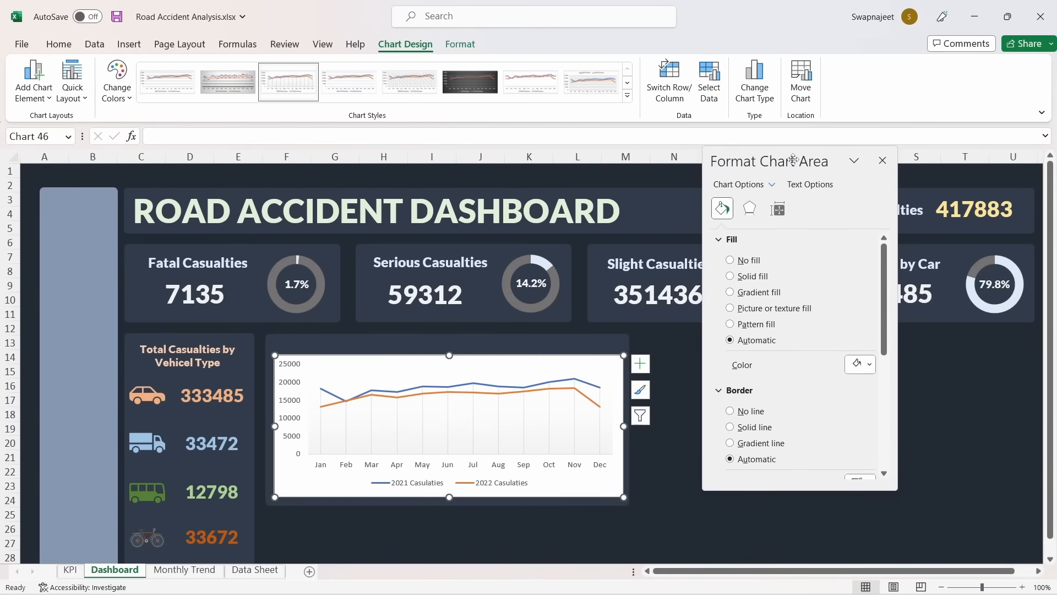
{"action": "left_click", "coordinate": [748, 260]}
{"action": "left_click", "coordinate": [754, 384]}
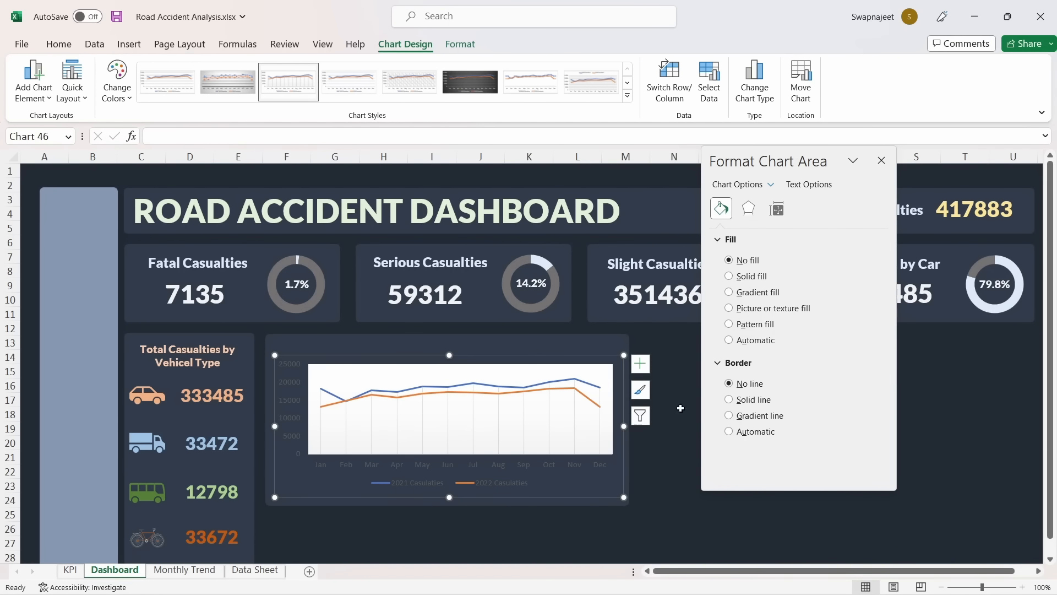
{"action": "left_click", "coordinate": [384, 375]}
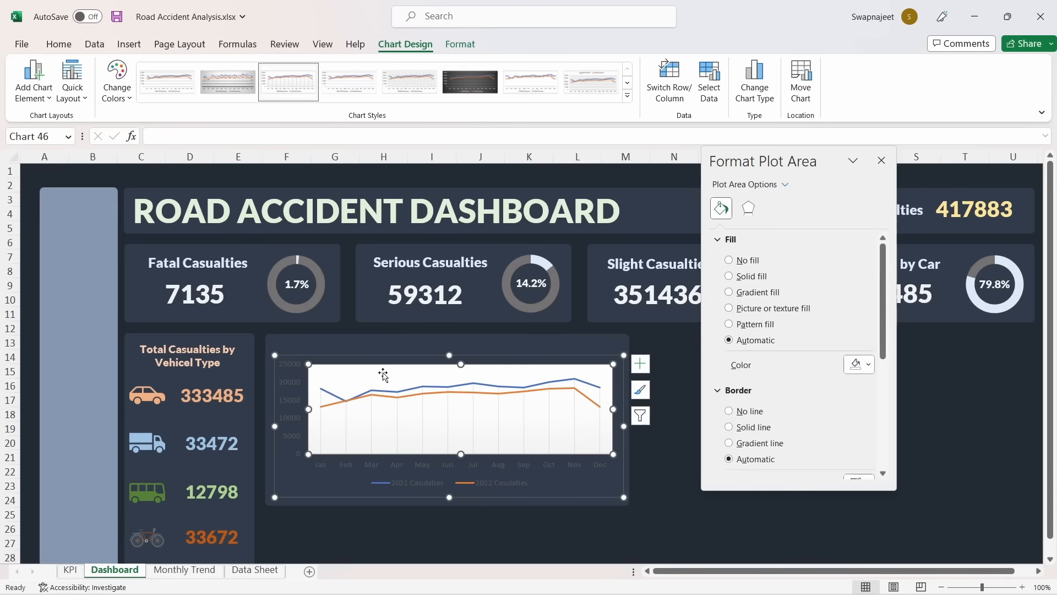
{"action": "left_click", "coordinate": [753, 264]}
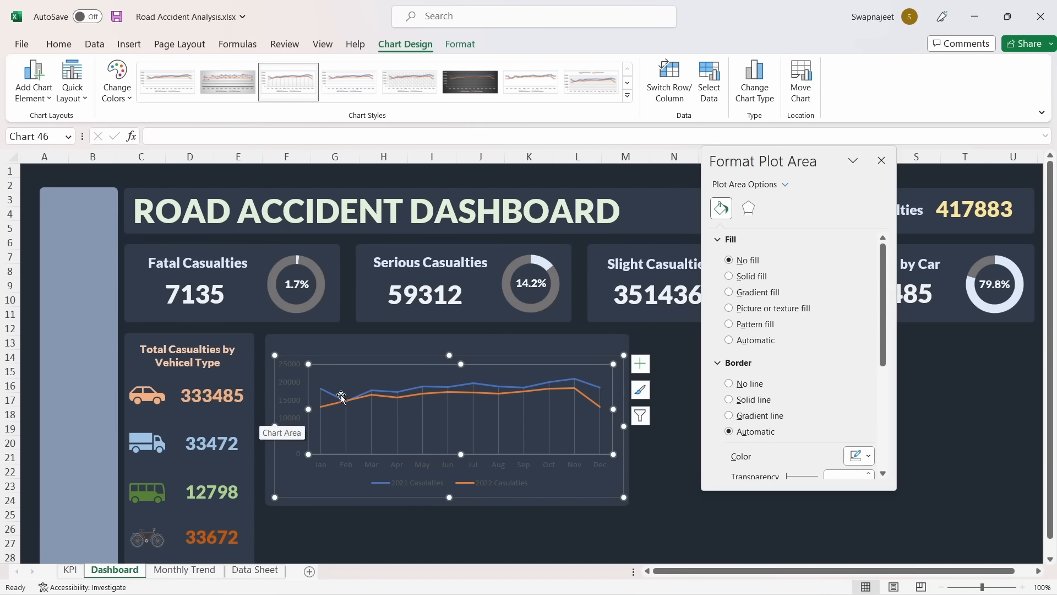
{"action": "left_click", "coordinate": [677, 462]}
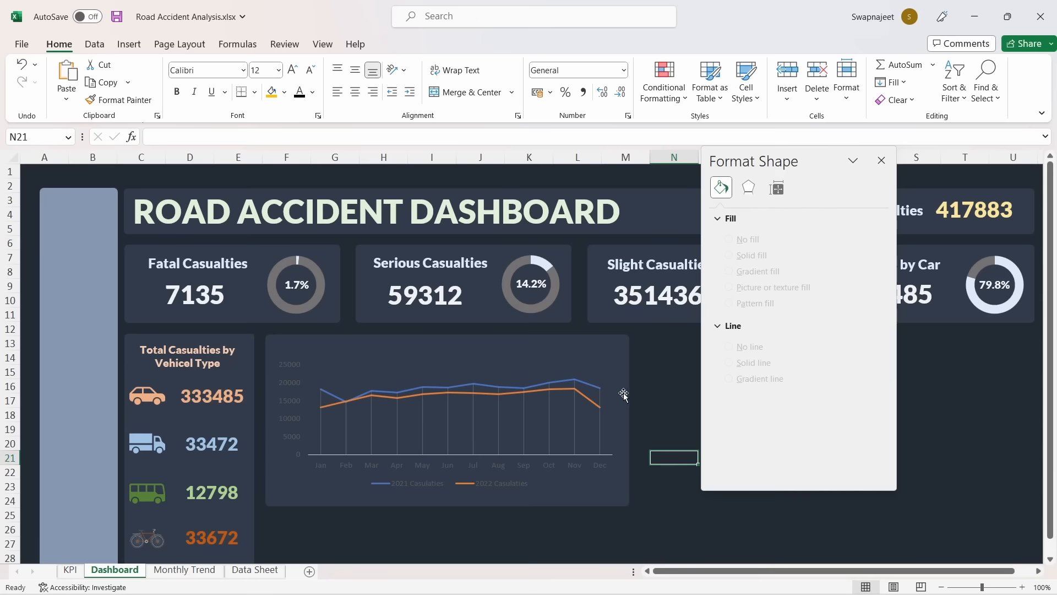
{"action": "left_click", "coordinate": [608, 348]}
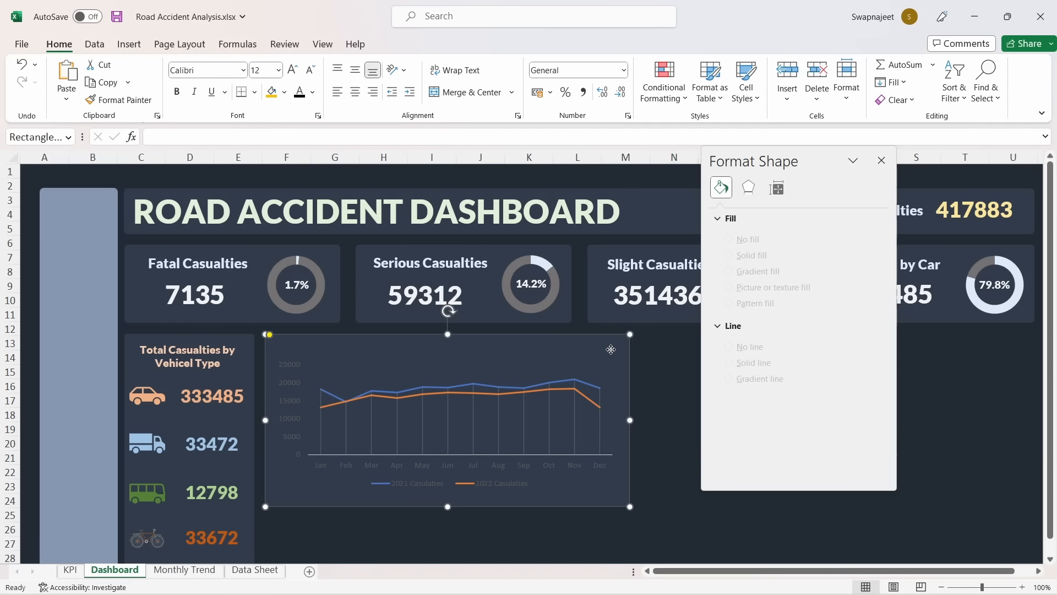
Give the 2021 casualties series built-in circle markers with size 7
{"action": "left_click", "coordinate": [332, 397]}
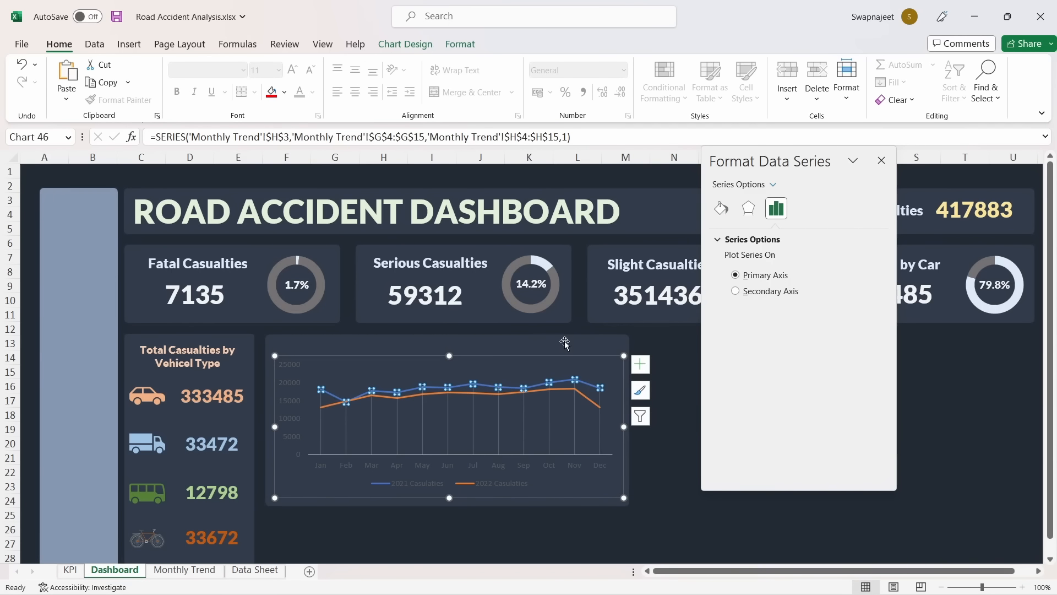
{"action": "left_click", "coordinate": [723, 209]}
{"action": "left_click", "coordinate": [772, 242]}
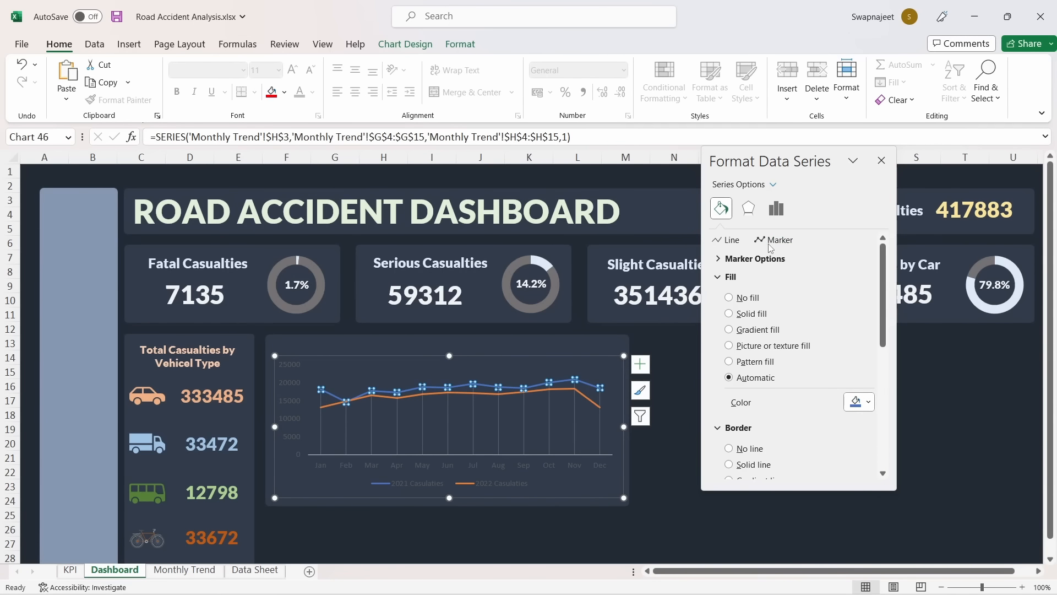
{"action": "left_click", "coordinate": [721, 260]}
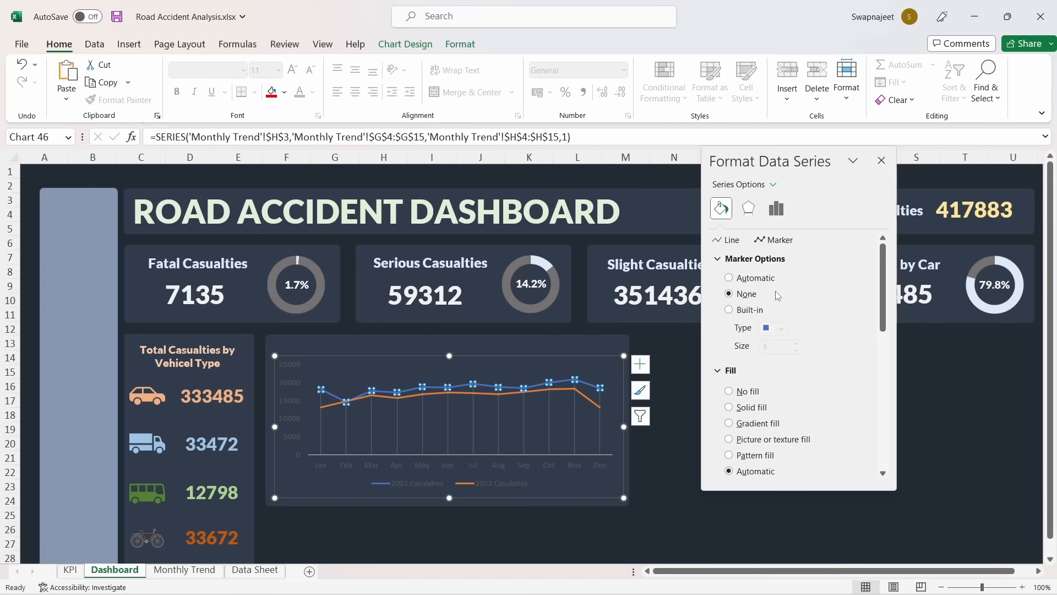
{"action": "left_click", "coordinate": [747, 312]}
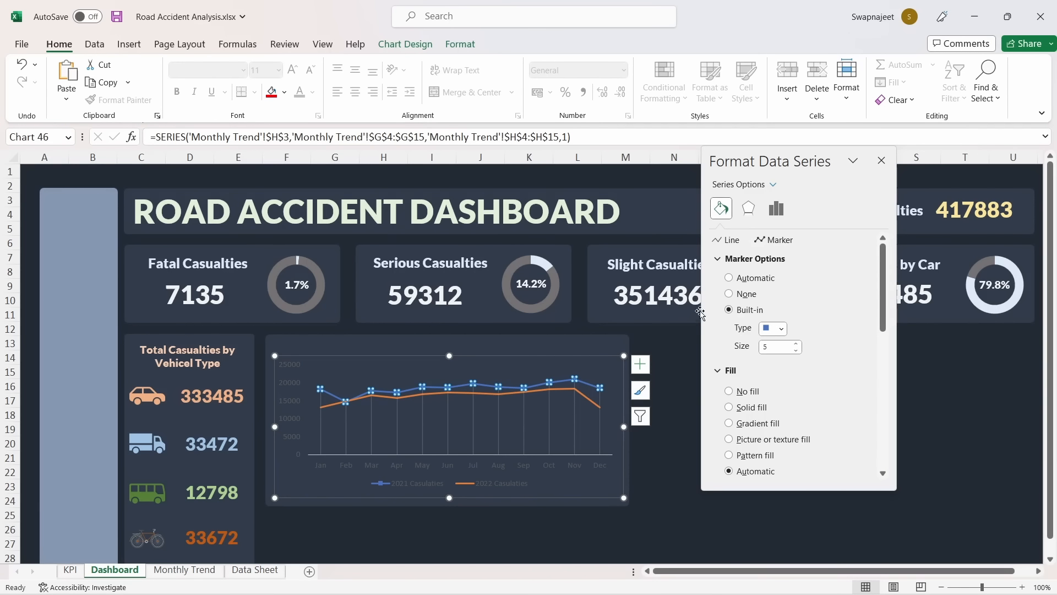
{"action": "left_click", "coordinate": [782, 329]}
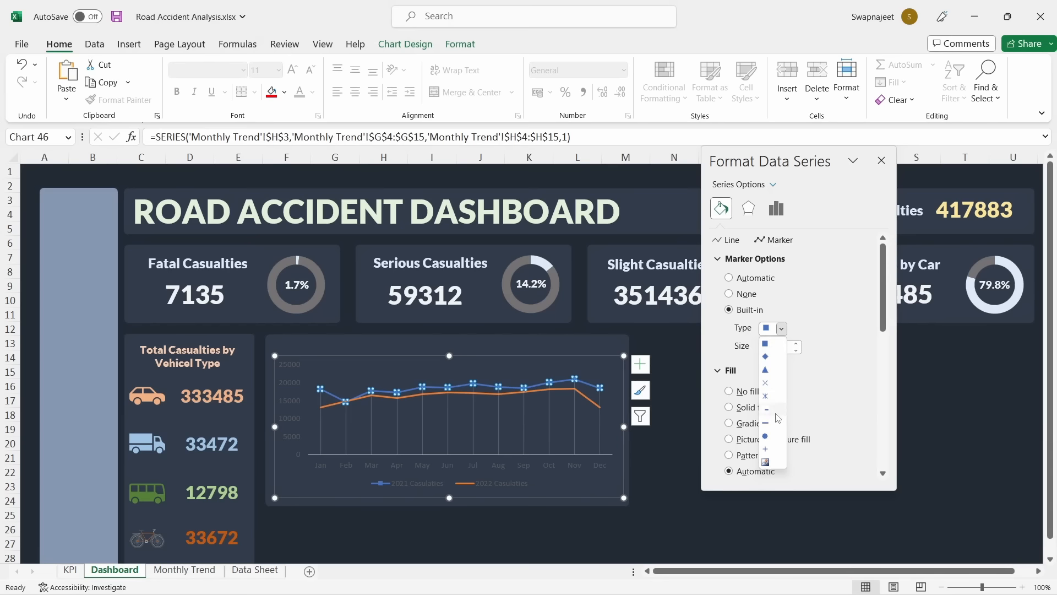
{"action": "left_click", "coordinate": [774, 438]}
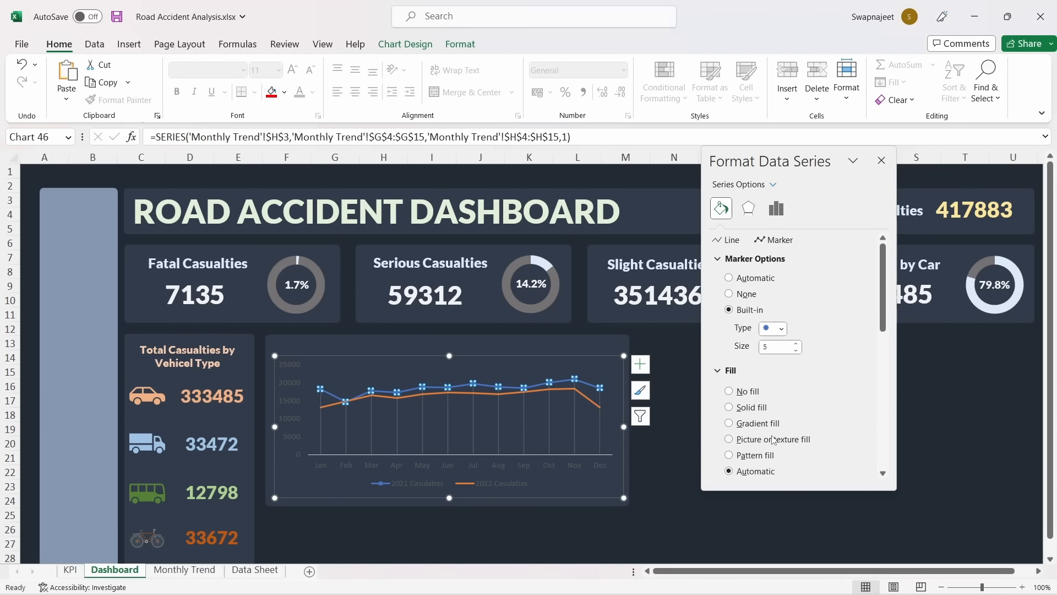
{"action": "left_click", "coordinate": [798, 345]}
{"action": "left_click", "coordinate": [798, 344]}
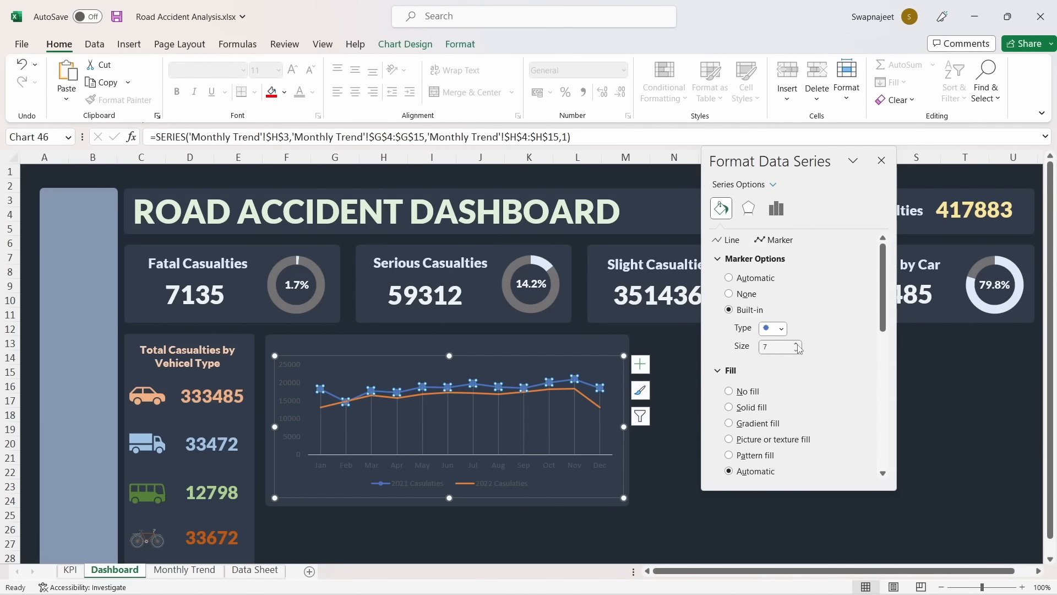
Set the 2021 series markers to a solid light grey fill
{"action": "scroll", "coordinate": [802, 351], "scroll_direction": "down", "scroll_amount": 3}
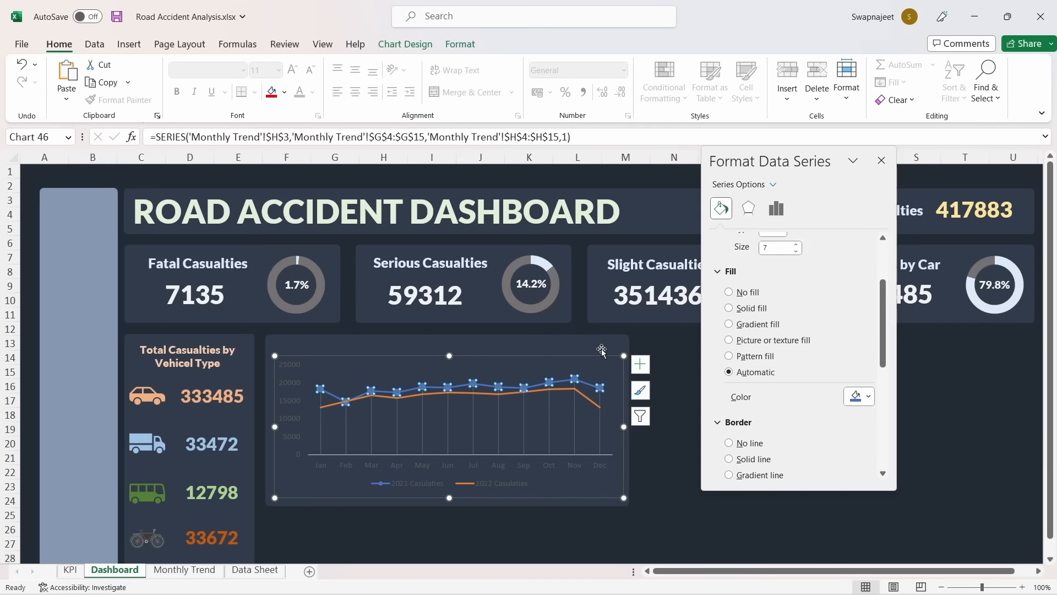
{"action": "left_click", "coordinate": [745, 312]}
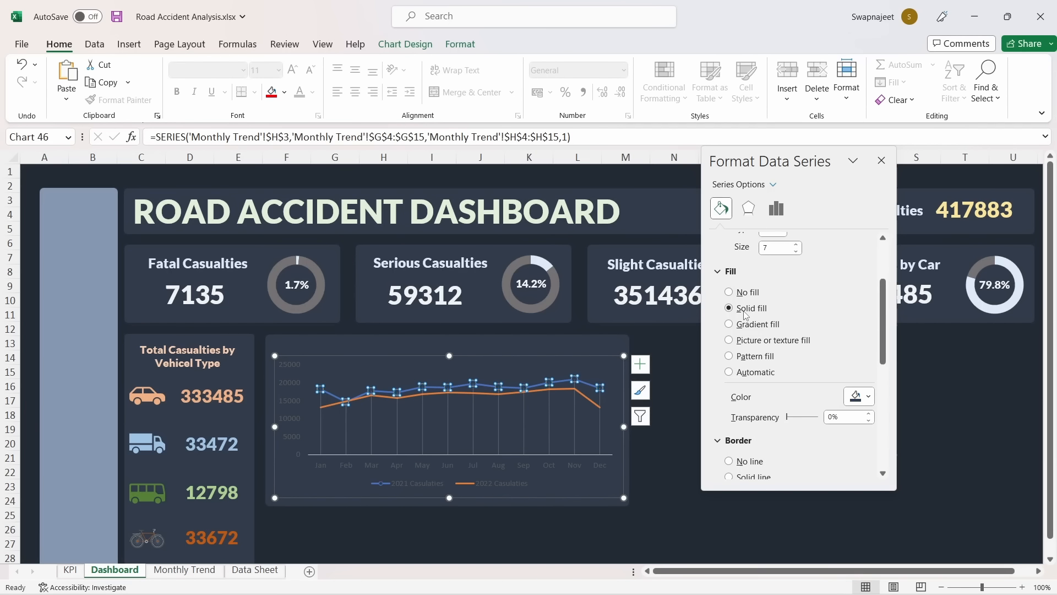
{"action": "left_click", "coordinate": [866, 395]}
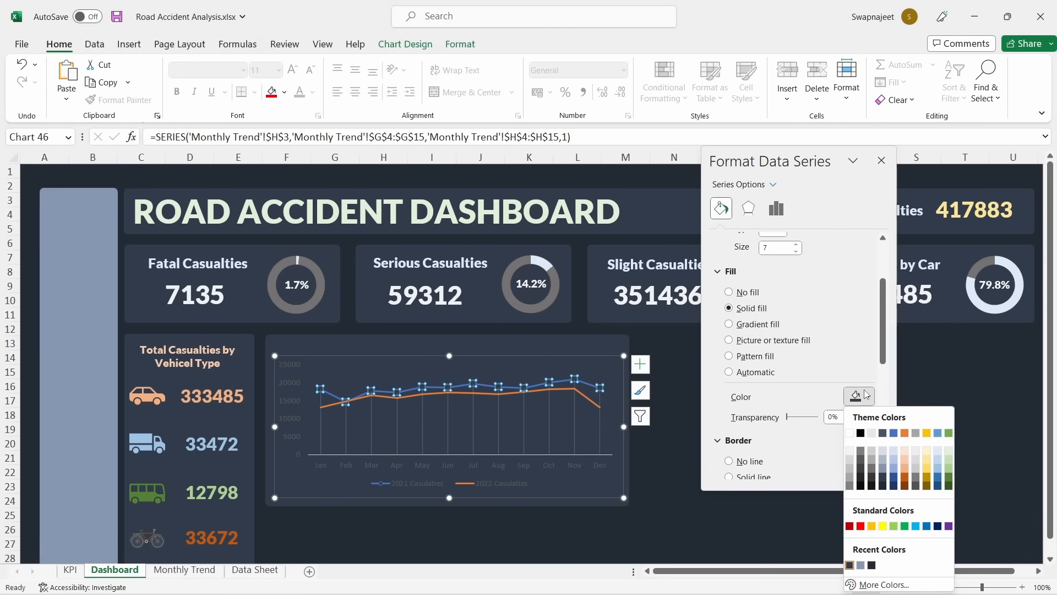
{"action": "left_click", "coordinate": [850, 466]}
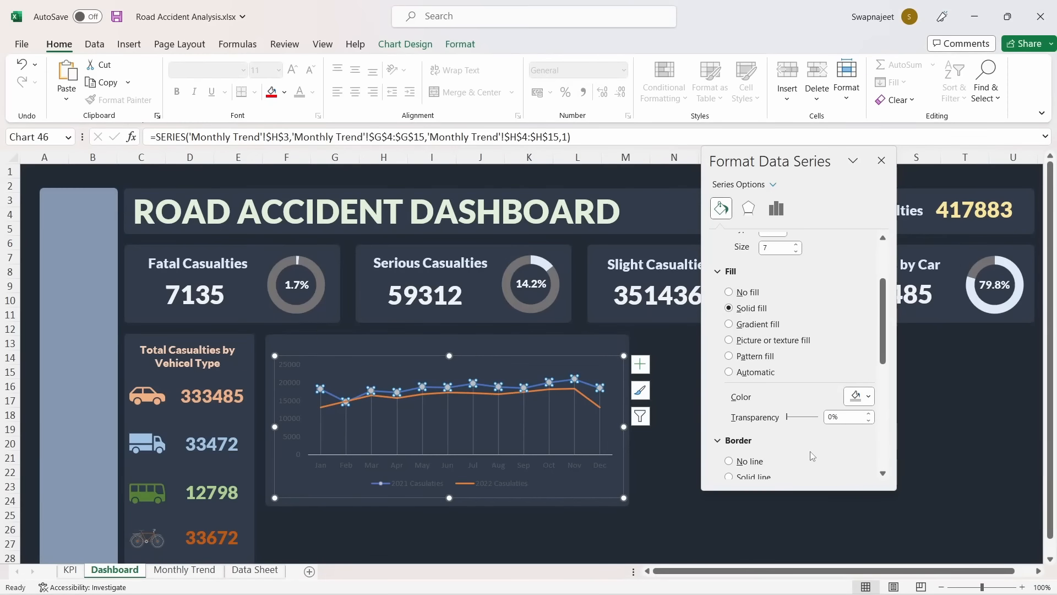
Set the line width of the 2021 casualties series to 2.25 pt
{"action": "left_click", "coordinate": [334, 396]}
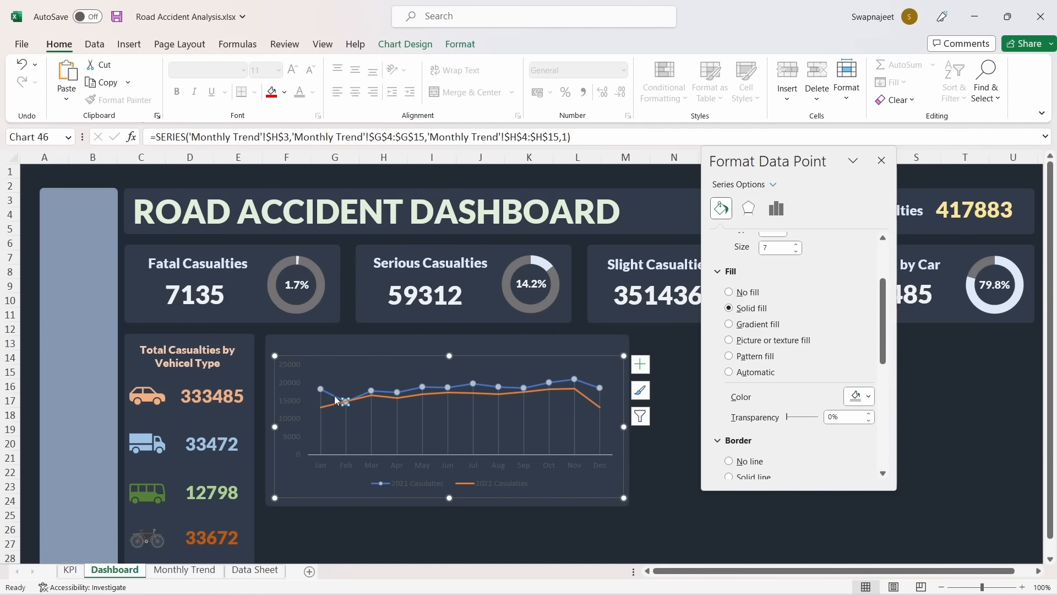
{"action": "left_click", "coordinate": [353, 344]}
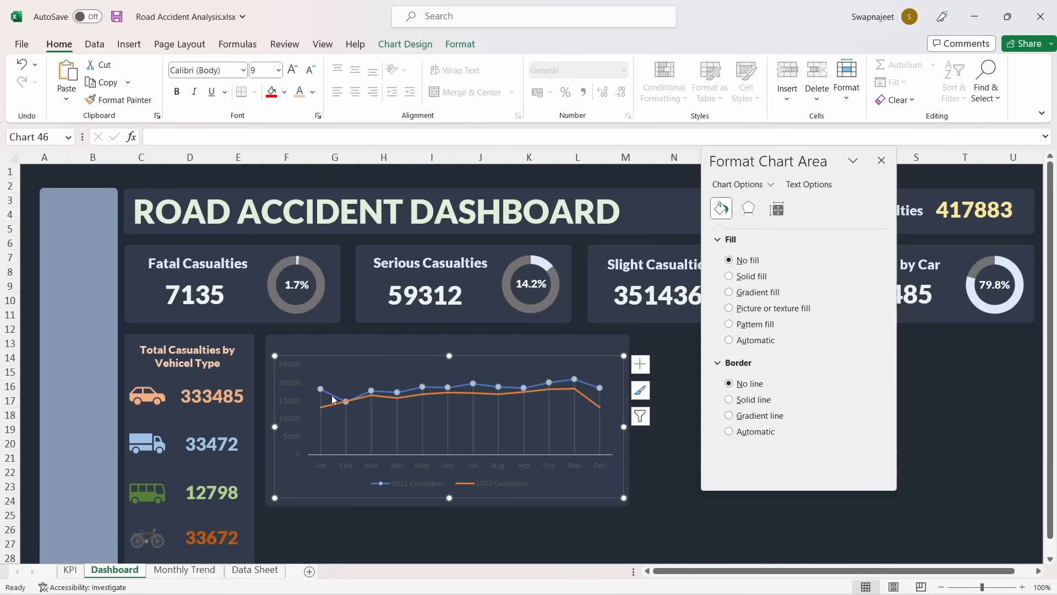
{"action": "left_click", "coordinate": [549, 382]}
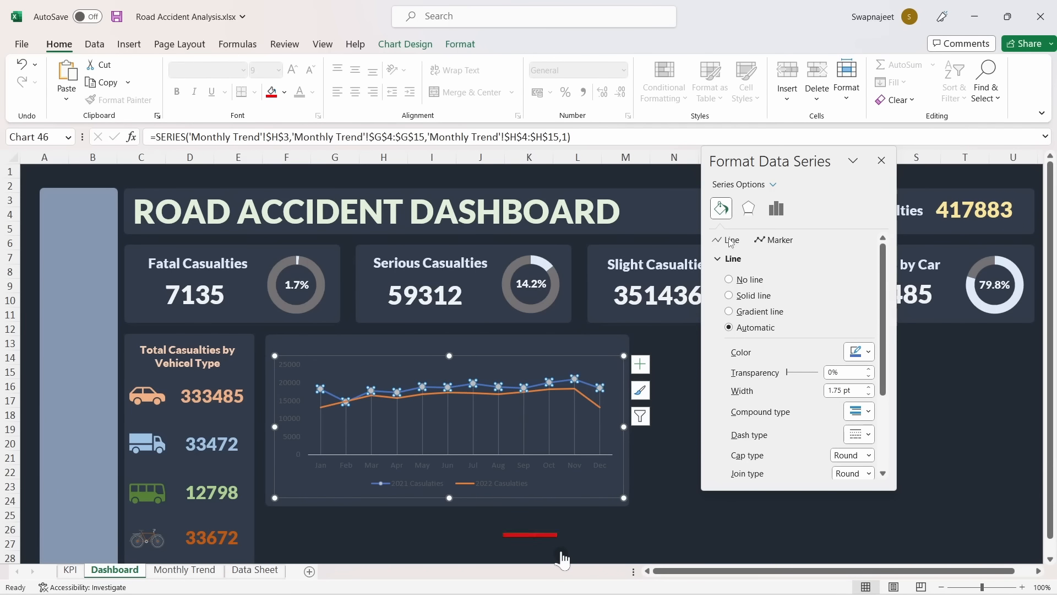
{"action": "left_click", "coordinate": [871, 388]}
{"action": "left_click", "coordinate": [870, 388]}
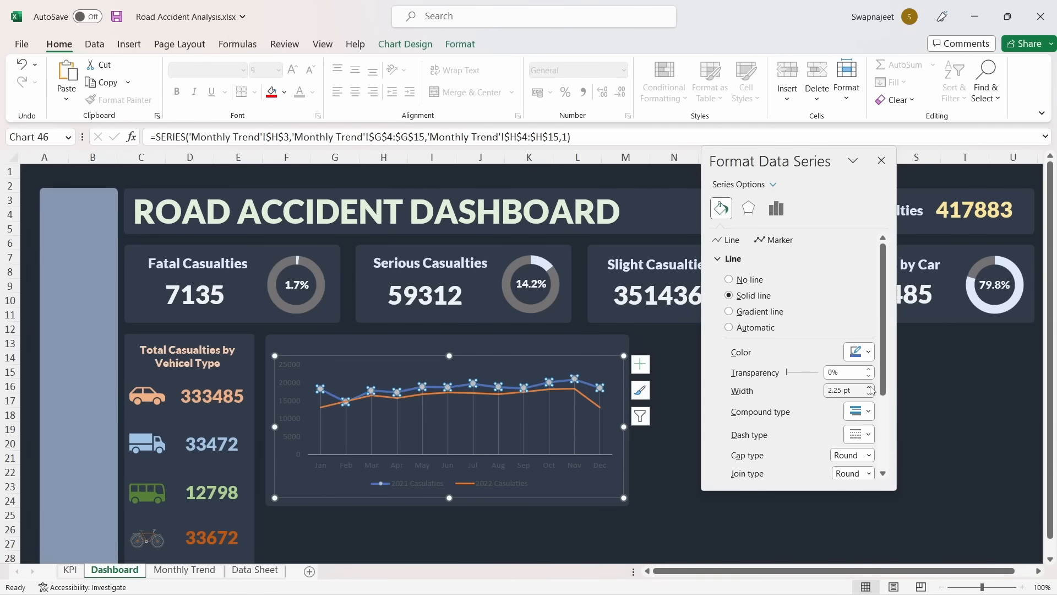
Give the 2022 casualties series built-in circle markers, matching the size 7 markers of the 2021 series
{"action": "left_click", "coordinate": [325, 406]}
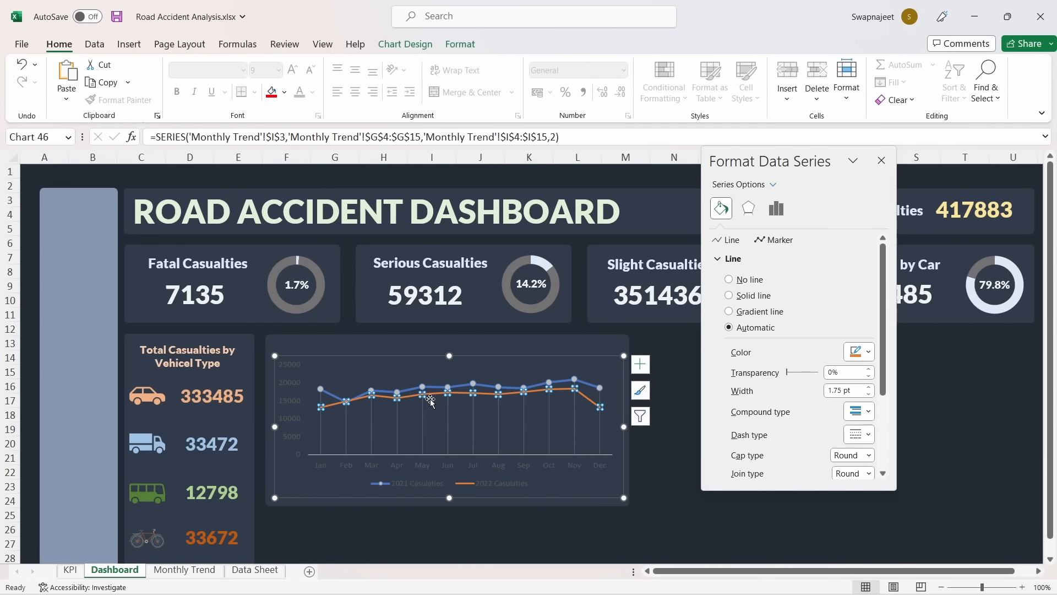
{"action": "left_click", "coordinate": [773, 240]}
{"action": "left_click", "coordinate": [752, 259]}
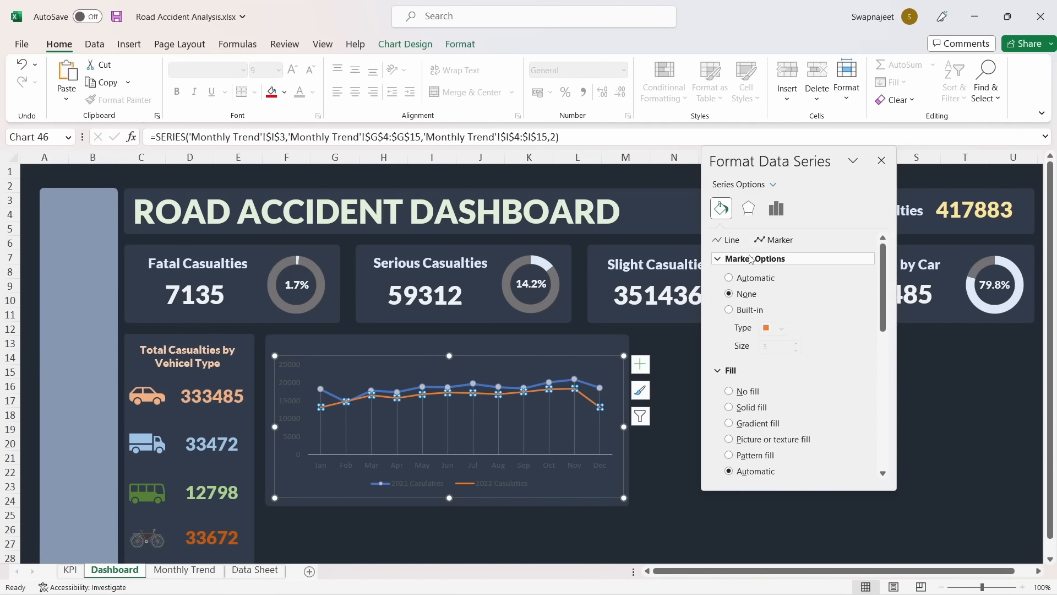
{"action": "left_click", "coordinate": [750, 310]}
{"action": "left_click", "coordinate": [782, 328]}
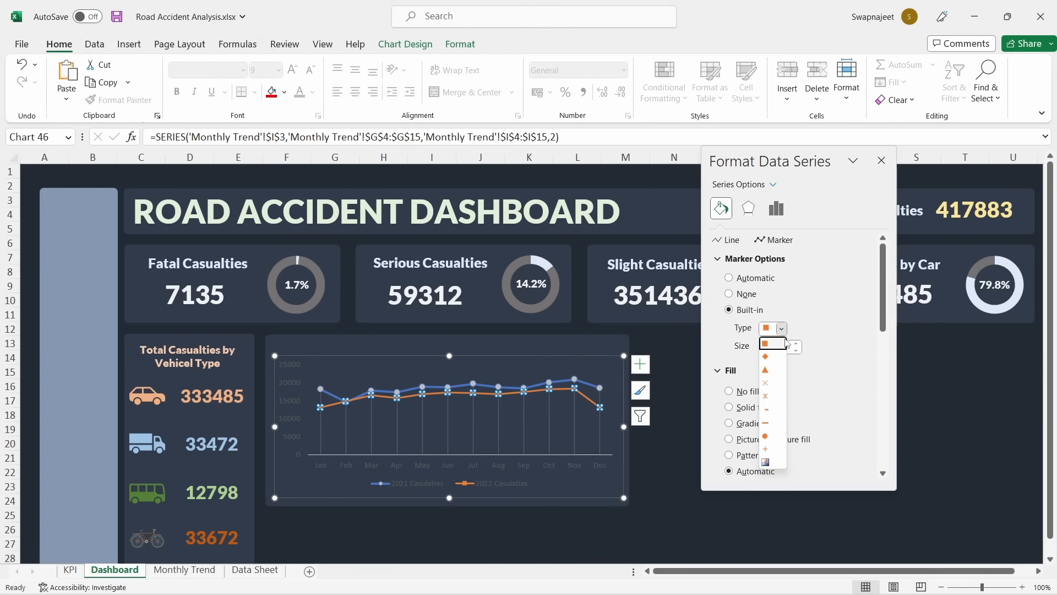
{"action": "left_click", "coordinate": [773, 437]}
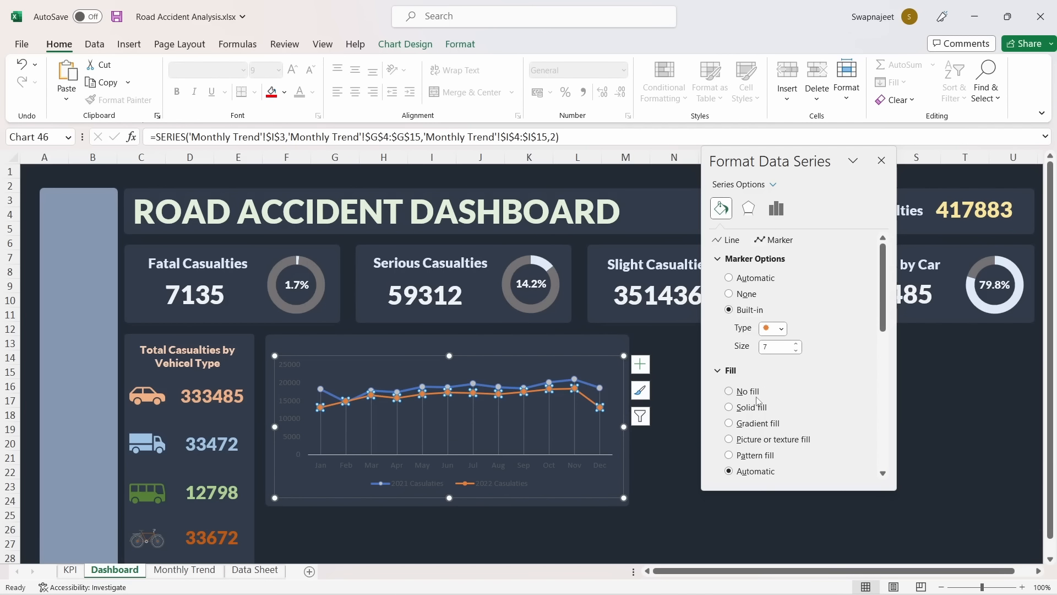
Set the 2022 series markers to the same solid light grey fill as the 2021 markers
{"action": "left_click", "coordinate": [752, 408]}
{"action": "scroll", "coordinate": [800, 398], "scroll_direction": "down", "scroll_amount": 3}
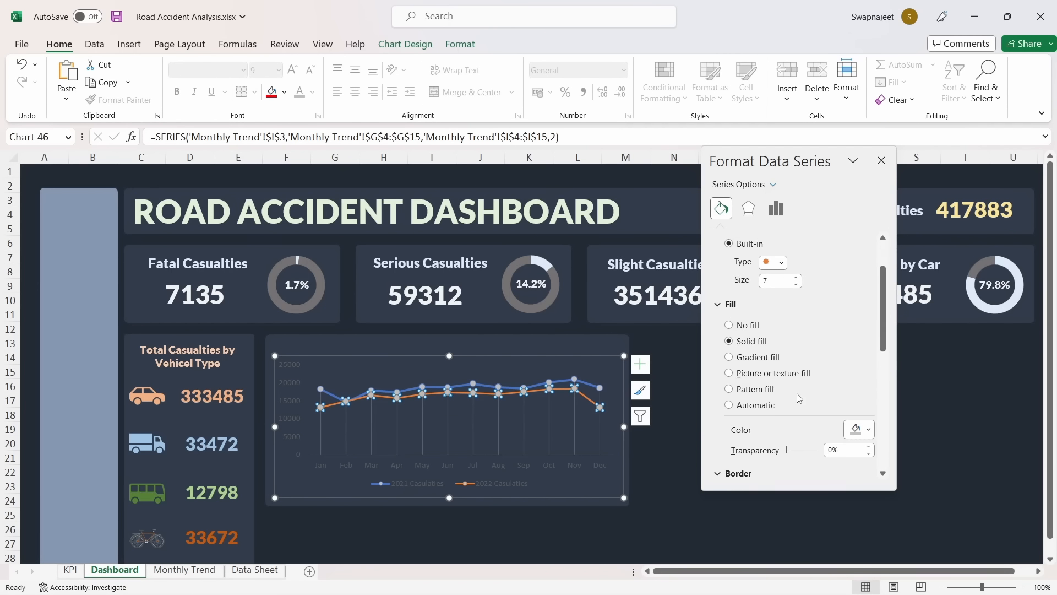
{"action": "left_click", "coordinate": [862, 435]}
{"action": "left_click", "coordinate": [833, 400]}
Set the line width of the 2022 casualties series to 2.25 pt and deselect the chart
{"action": "scroll", "coordinate": [753, 266], "scroll_direction": "up", "scroll_amount": 3}
{"action": "left_click", "coordinate": [726, 241]}
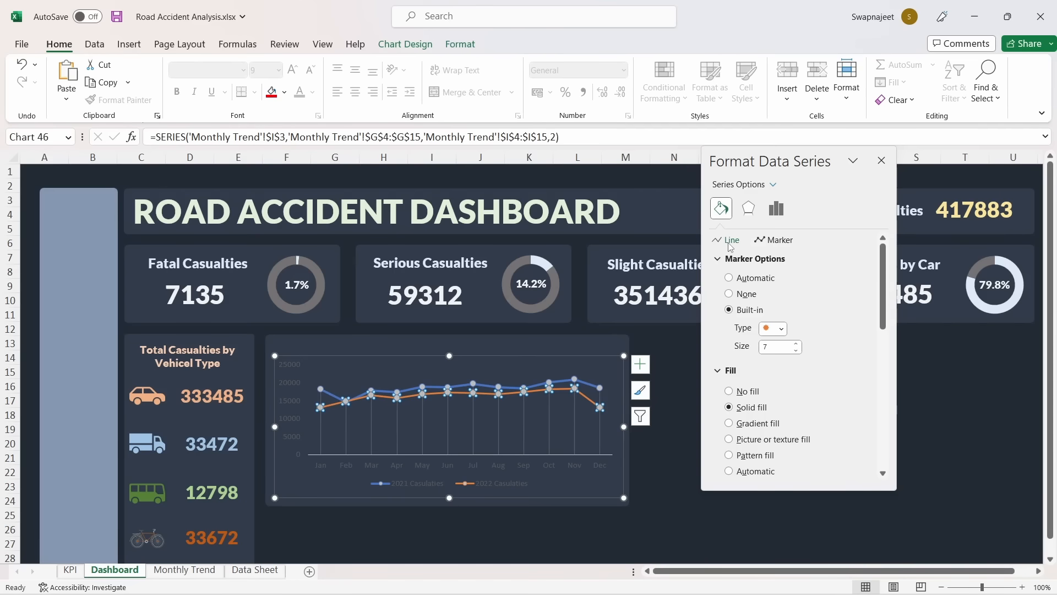
{"action": "scroll", "coordinate": [782, 362], "scroll_direction": "down", "scroll_amount": 1}
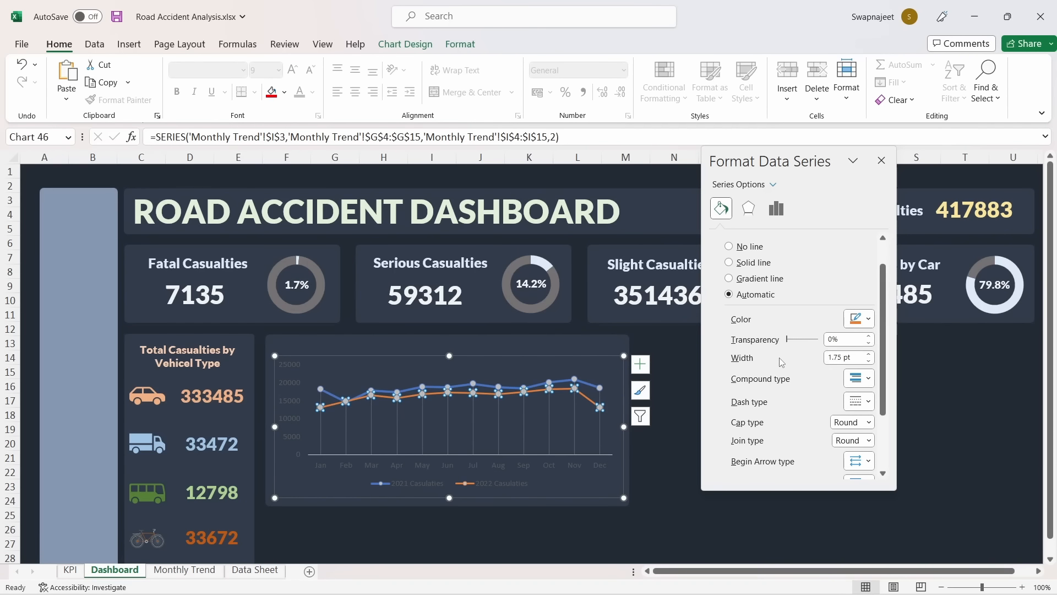
{"action": "left_click", "coordinate": [870, 354]}
{"action": "left_click", "coordinate": [870, 354]}
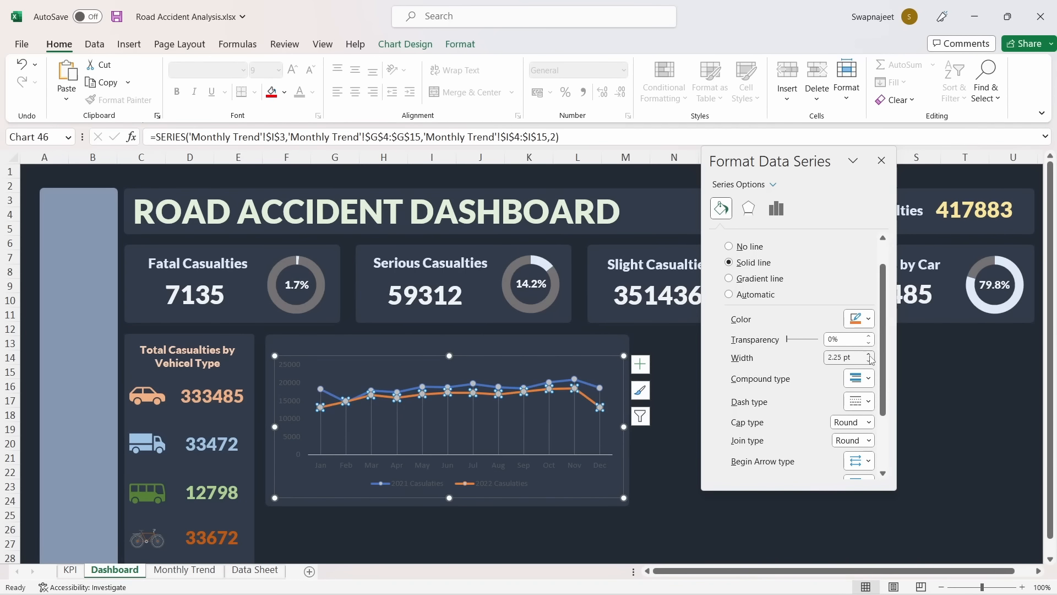
{"action": "left_click", "coordinate": [671, 456]}
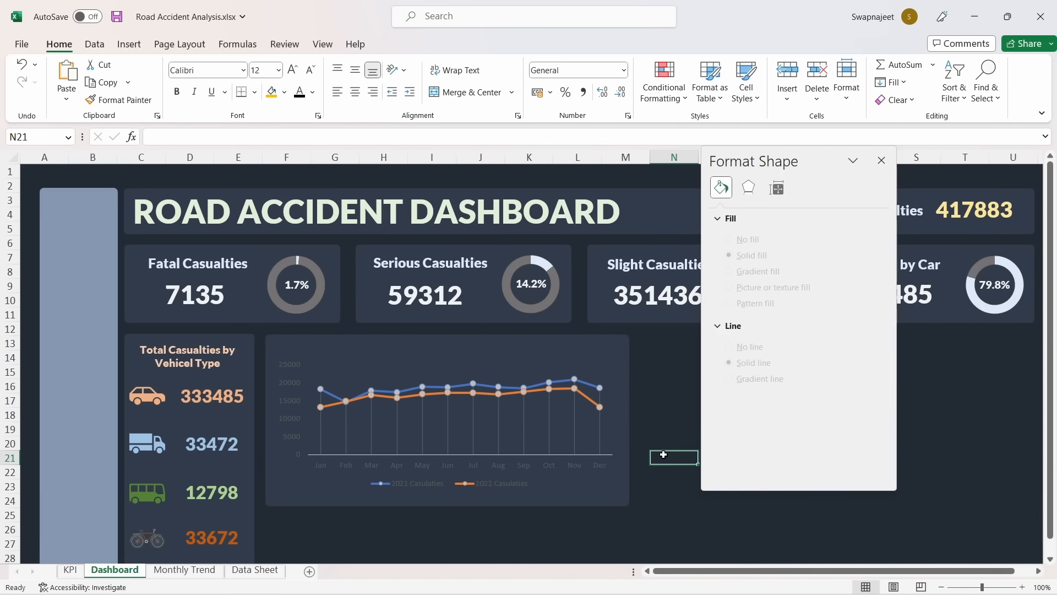
Thin the chart's vertical drop lines to 0.5 pt and close the formatting pane
{"action": "left_click", "coordinate": [346, 431]}
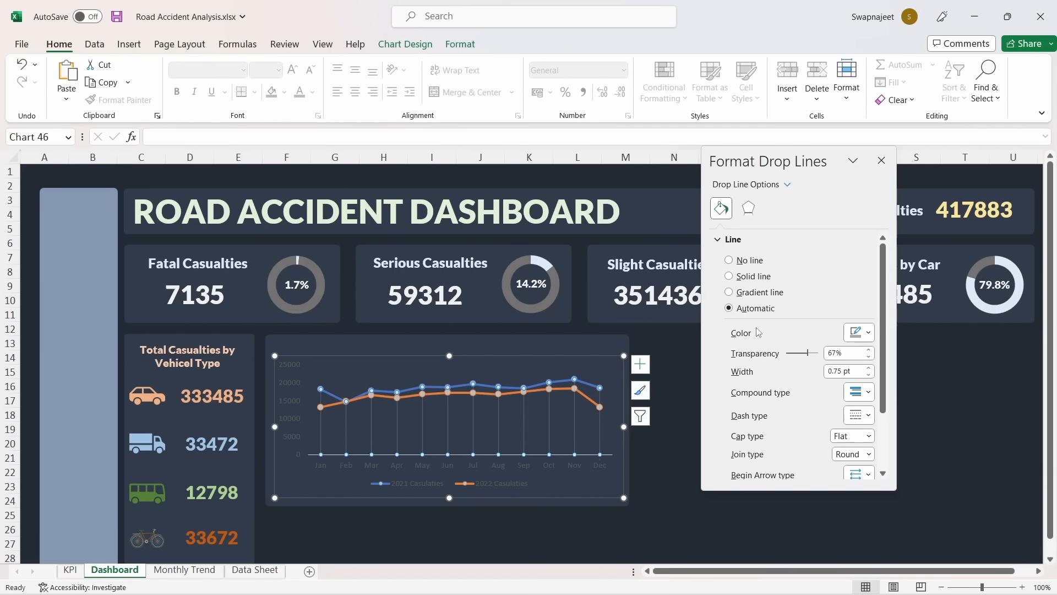
{"action": "scroll", "coordinate": [848, 322], "scroll_direction": "down", "scroll_amount": 3}
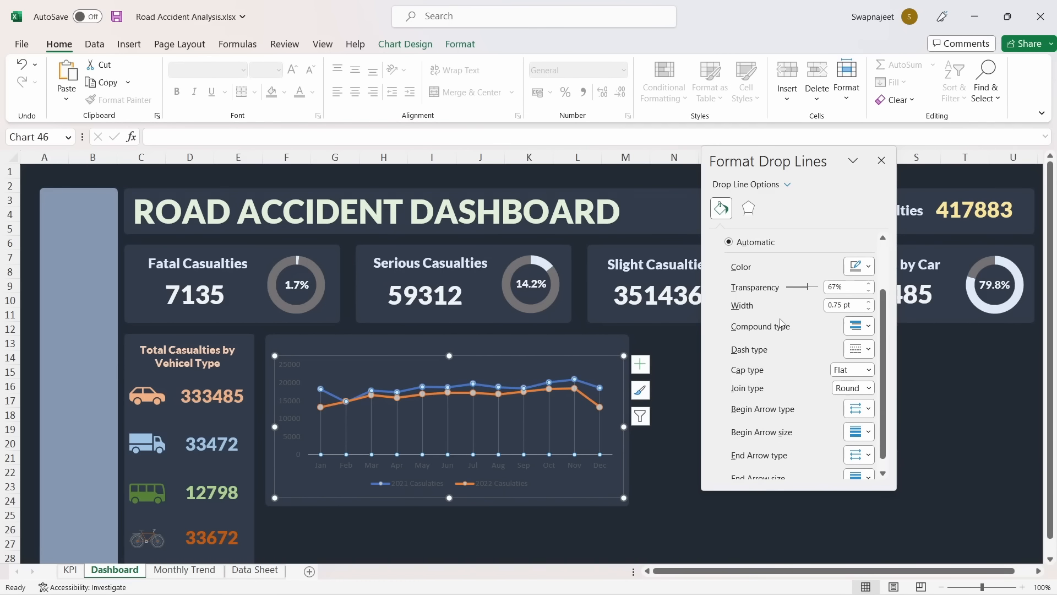
{"action": "left_click", "coordinate": [869, 309]}
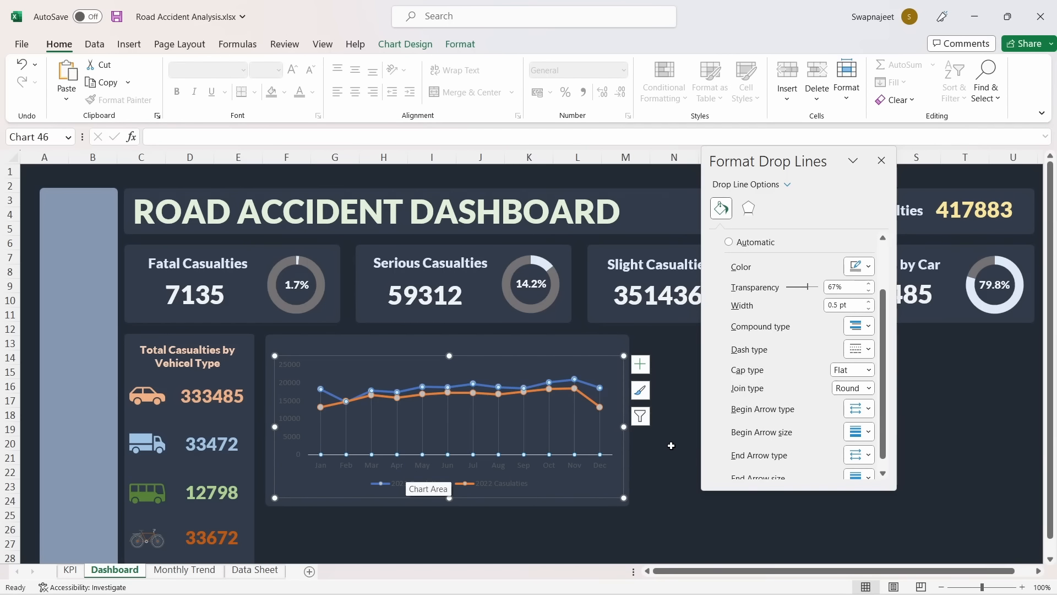
{"action": "left_click", "coordinate": [881, 160]}
{"action": "left_click", "coordinate": [713, 408]}
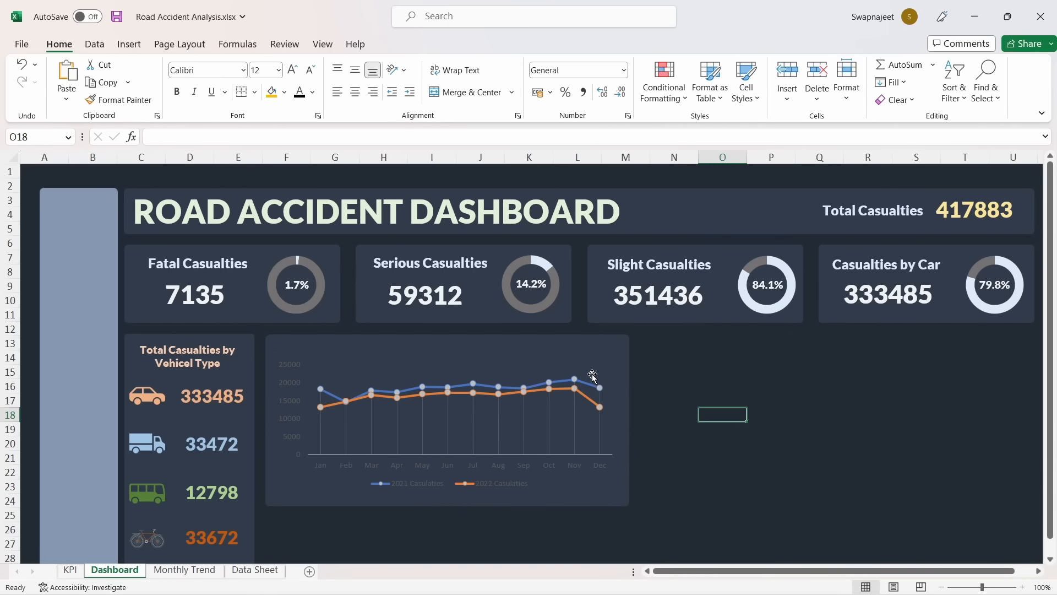
Move the casualties chart's legend to the top of the chart
{"action": "left_click", "coordinate": [608, 365]}
{"action": "left_click", "coordinate": [639, 364]}
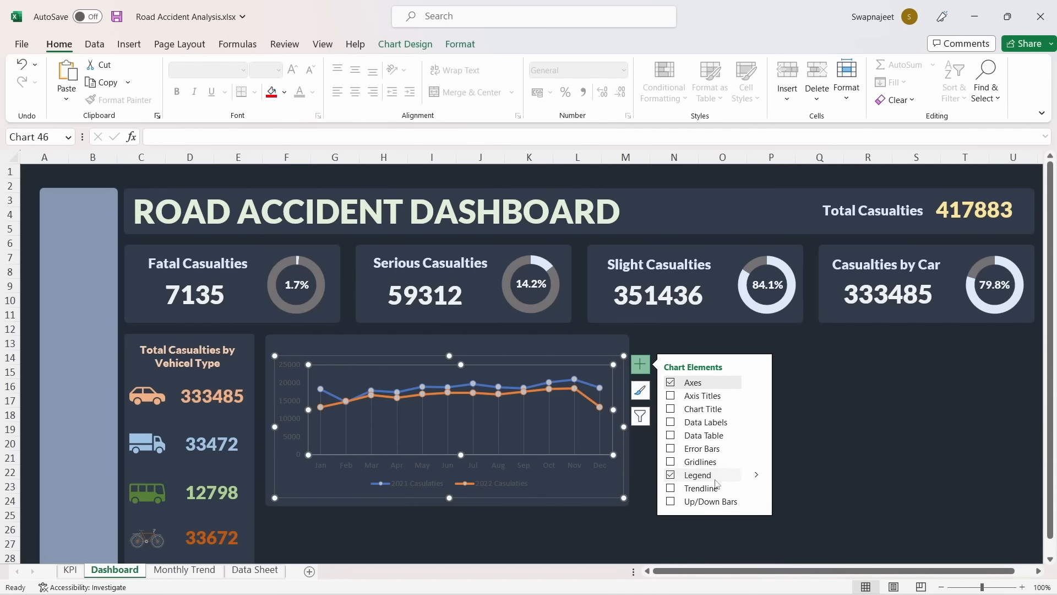
{"action": "left_click", "coordinate": [759, 477]}
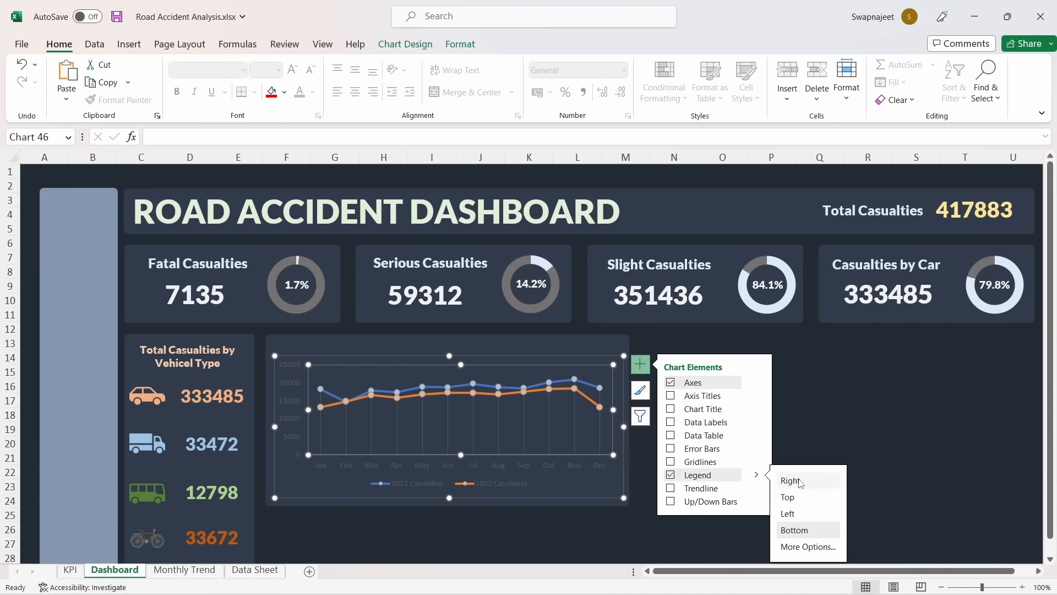
{"action": "left_click", "coordinate": [799, 498]}
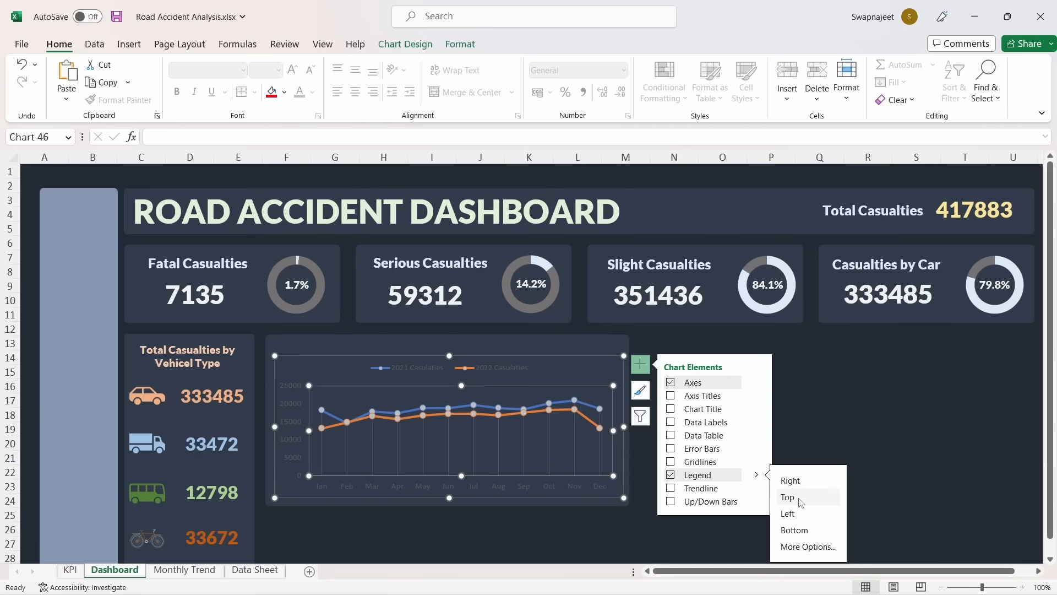
{"action": "left_click", "coordinate": [909, 386]}
Change the chart legend's font color to the gold theme color
{"action": "left_click", "coordinate": [415, 372]}
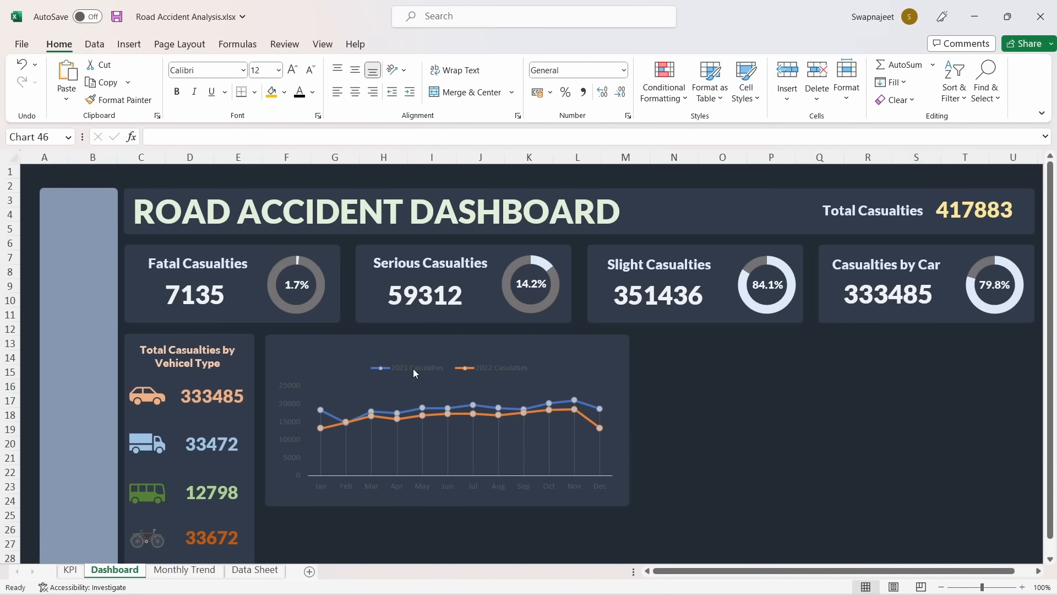
{"action": "left_click", "coordinate": [313, 92]}
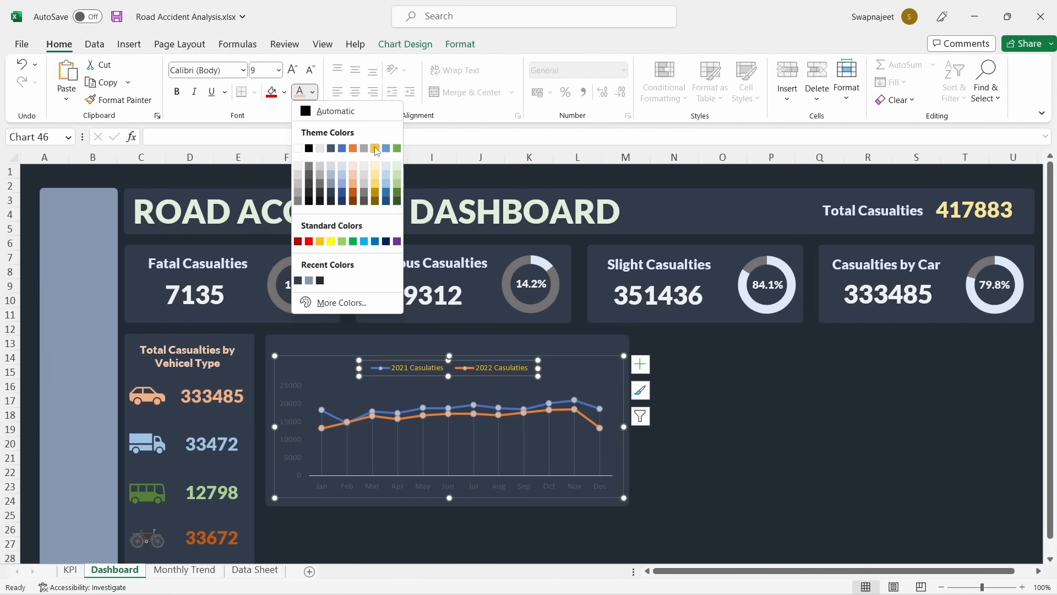
{"action": "left_click", "coordinate": [376, 148]}
Set the font color of the line chart's value axis and month axis labels to a light gray theme shade
{"action": "left_click", "coordinate": [291, 413]}
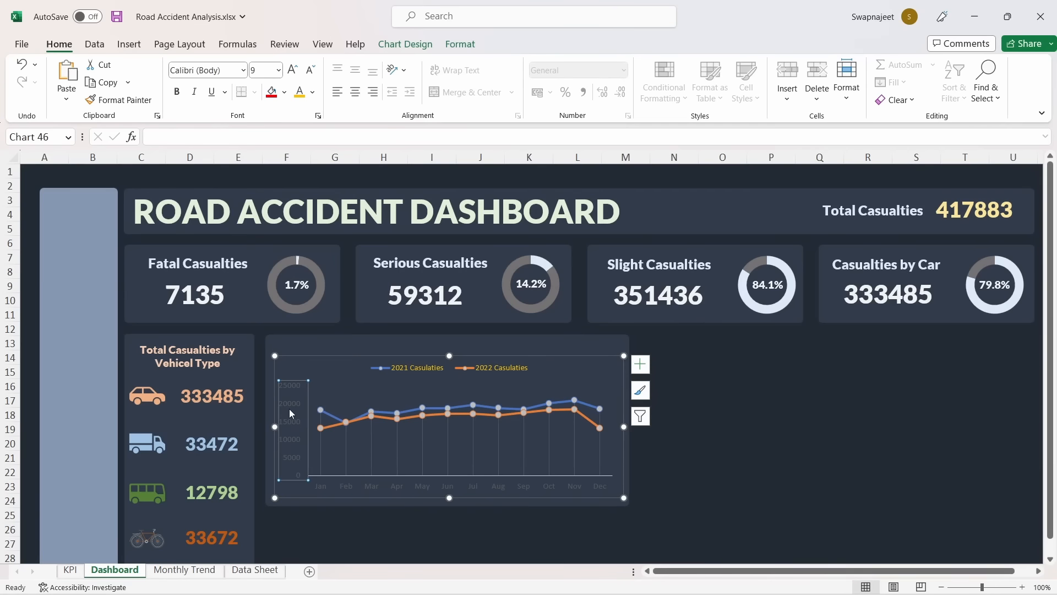
{"action": "left_click", "coordinate": [312, 92]}
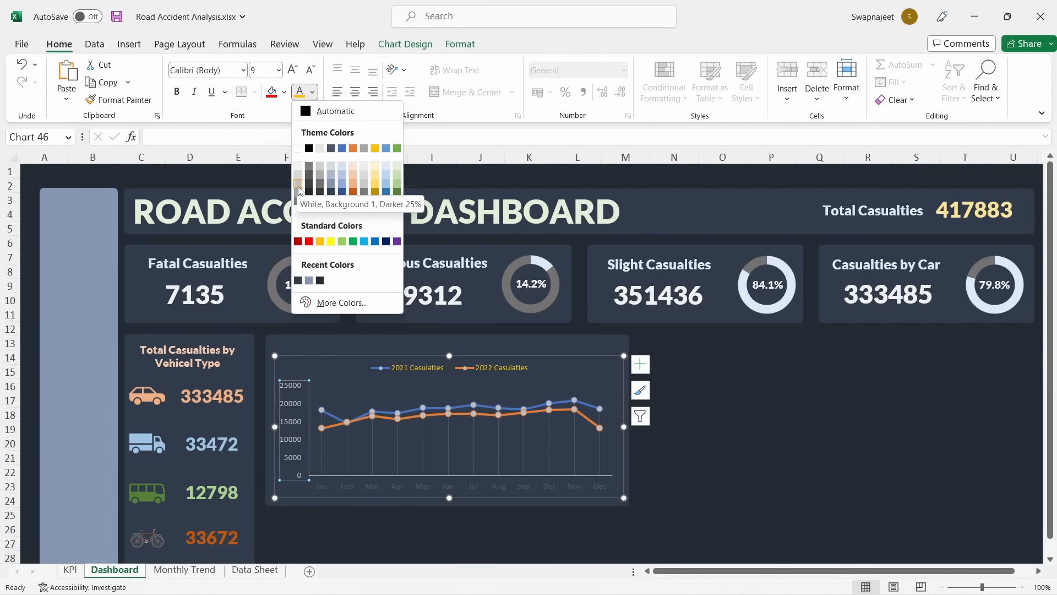
{"action": "left_click", "coordinate": [299, 196]}
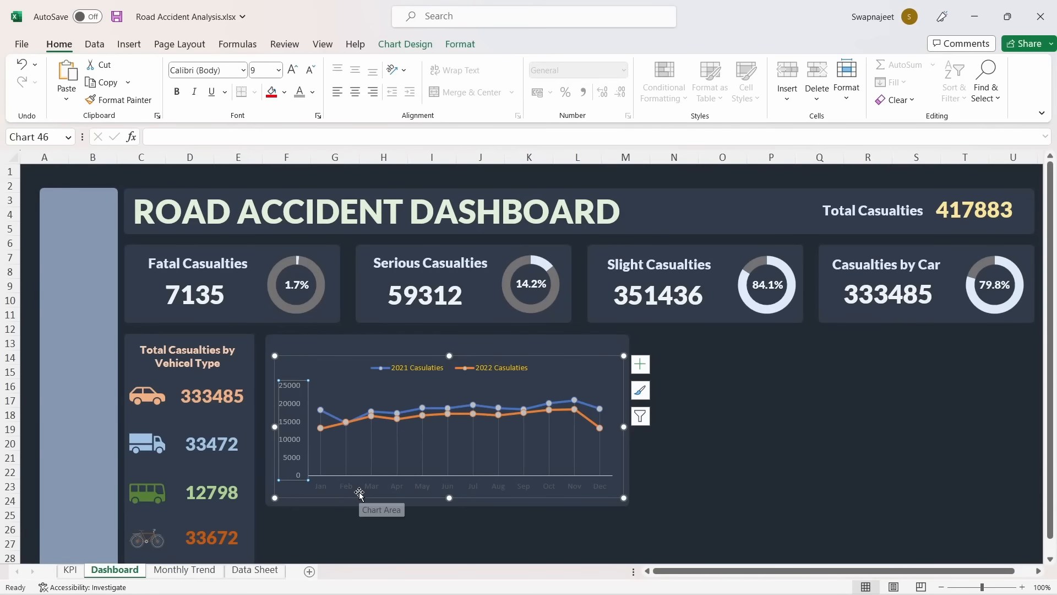
{"action": "left_click", "coordinate": [394, 486]}
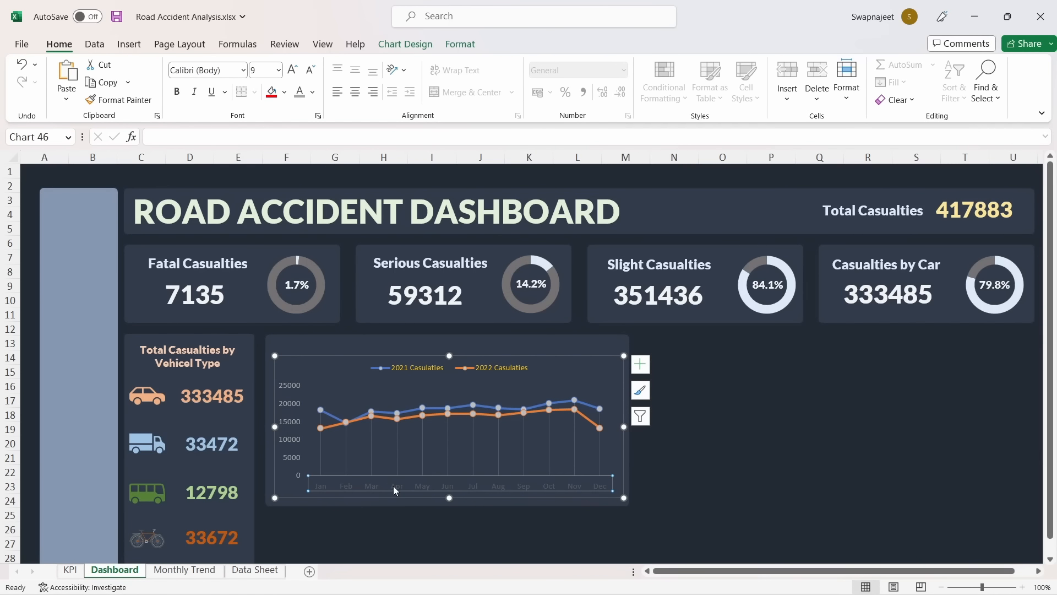
{"action": "left_click", "coordinate": [788, 387]}
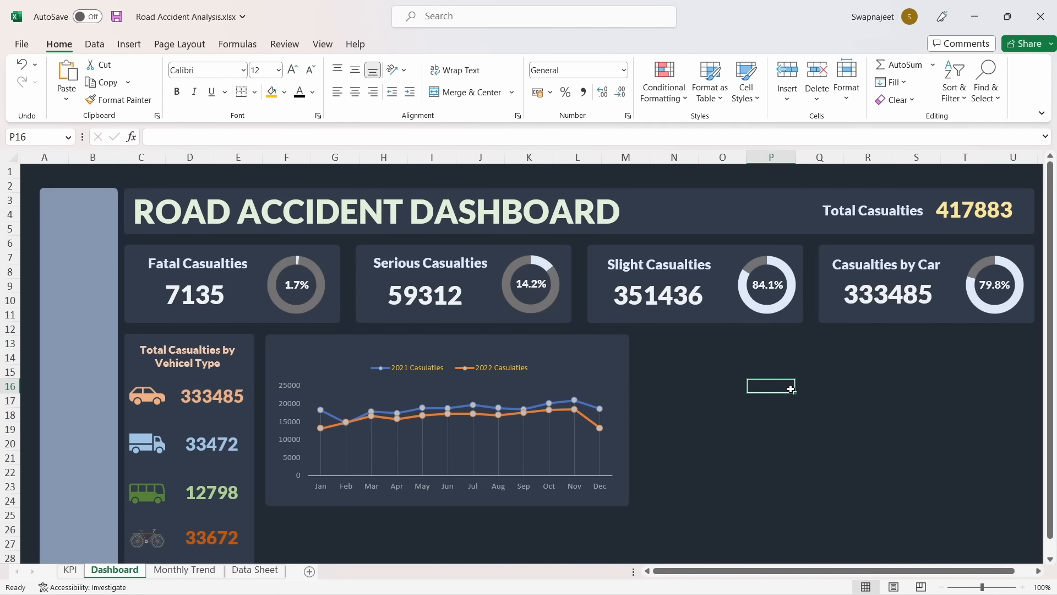
Duplicate the vehicle type heading text box and fit the copy above the line chart as a one-line, left-aligned title
{"action": "left_click", "coordinate": [197, 338]}
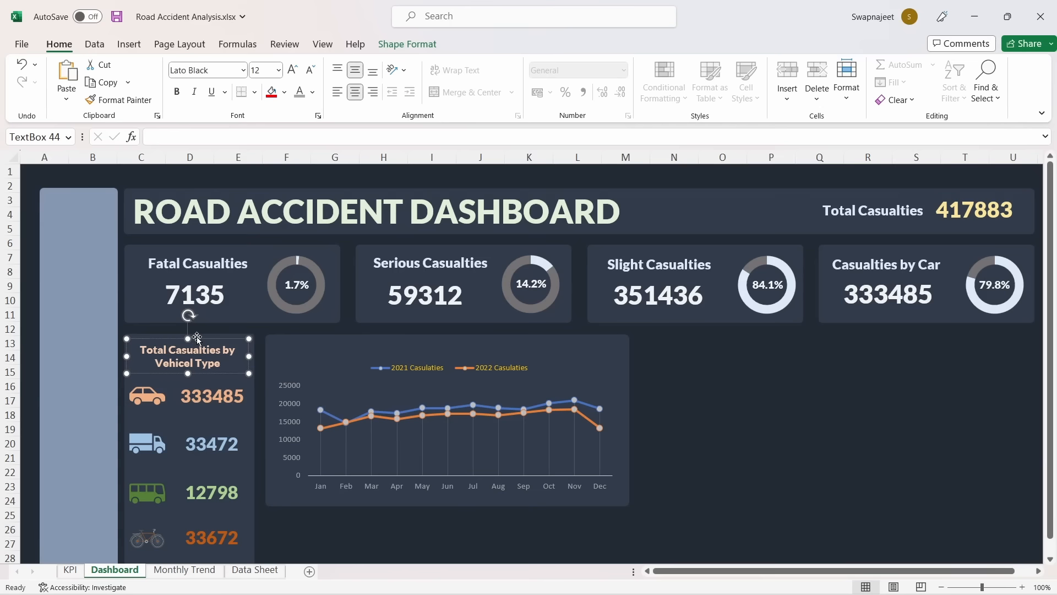
{"action": "key", "text": "ctrl+d"}
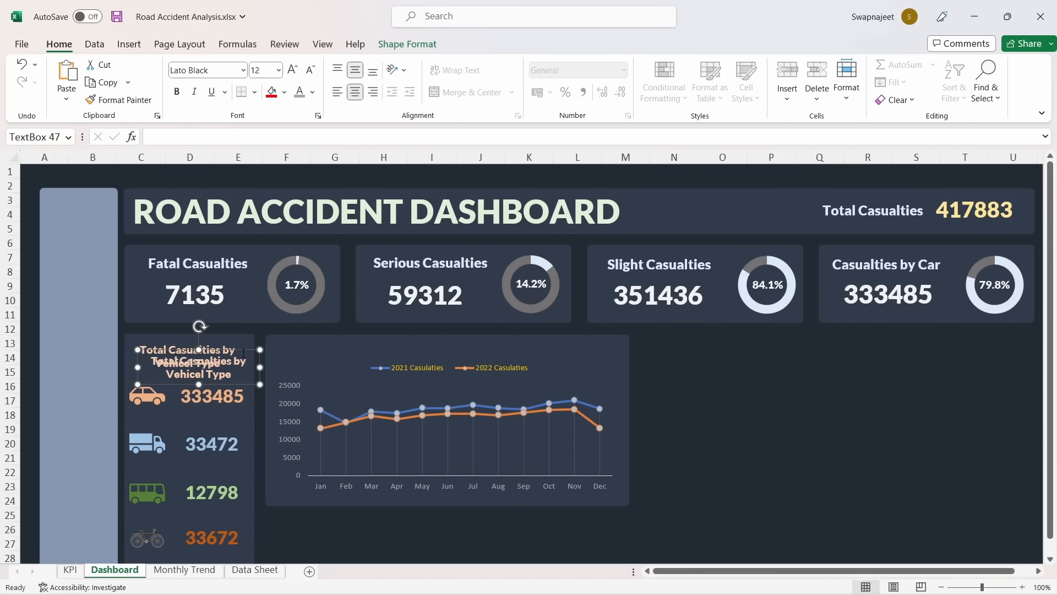
{"action": "left_click_drag", "start_coordinate": [244, 353], "coordinate": [605, 352]}
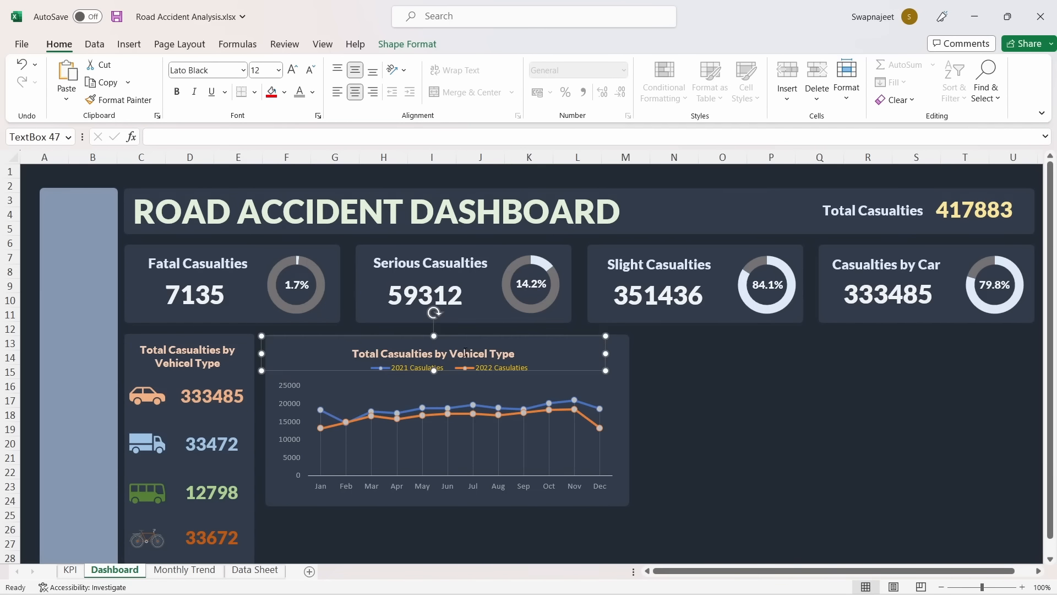
{"action": "left_click_drag", "start_coordinate": [434, 370], "coordinate": [433, 356]}
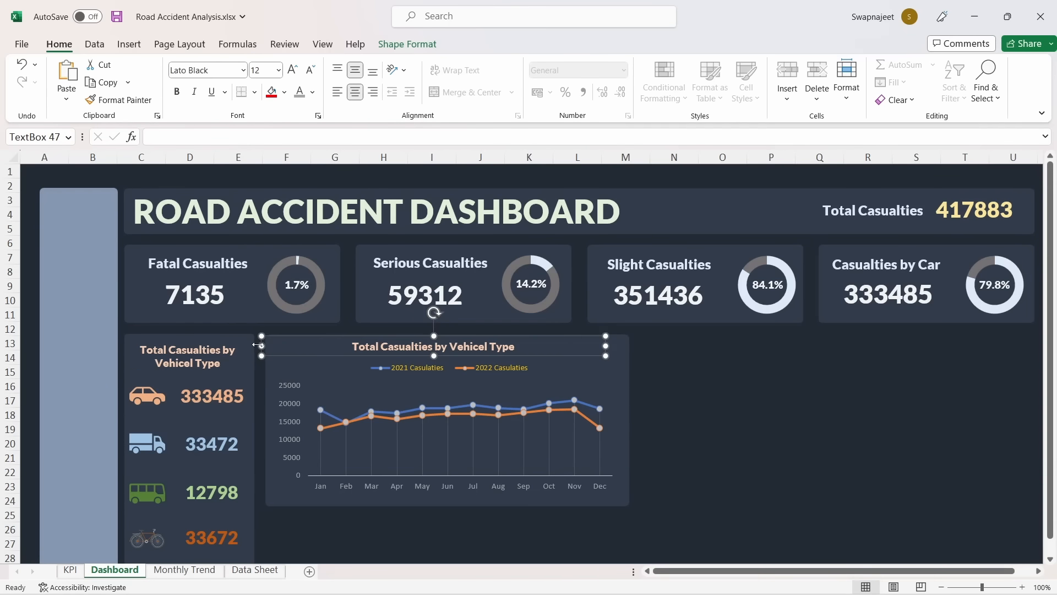
{"action": "left_click_drag", "start_coordinate": [265, 343], "coordinate": [277, 343]}
{"action": "left_click", "coordinate": [337, 92]}
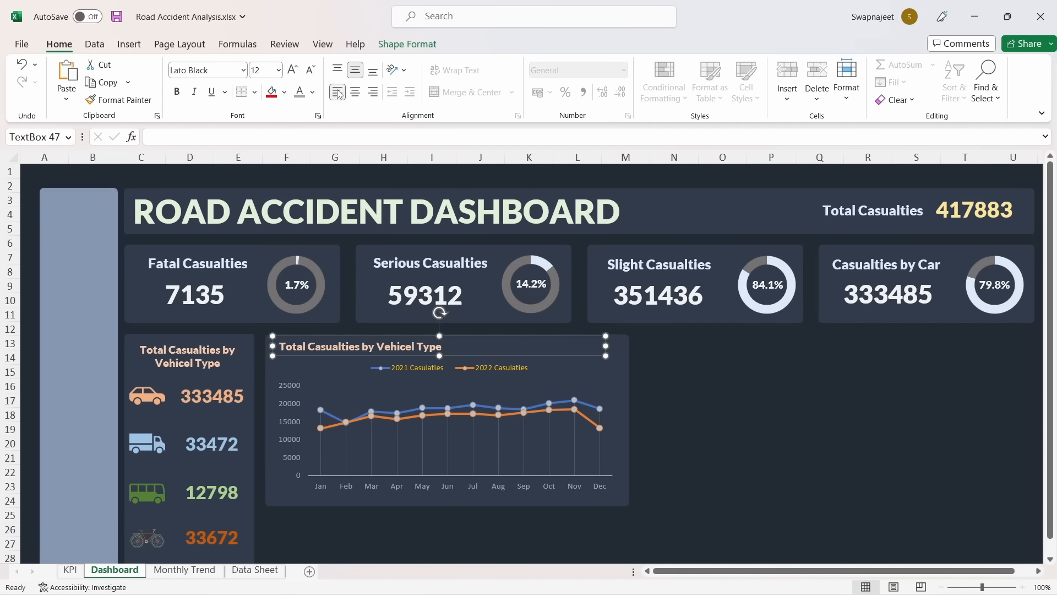
Replace the copied heading's text with "CY Casualties vs PY Casualties Monthly Trend" and deselect it
{"action": "triple_click", "coordinate": [326, 345]}
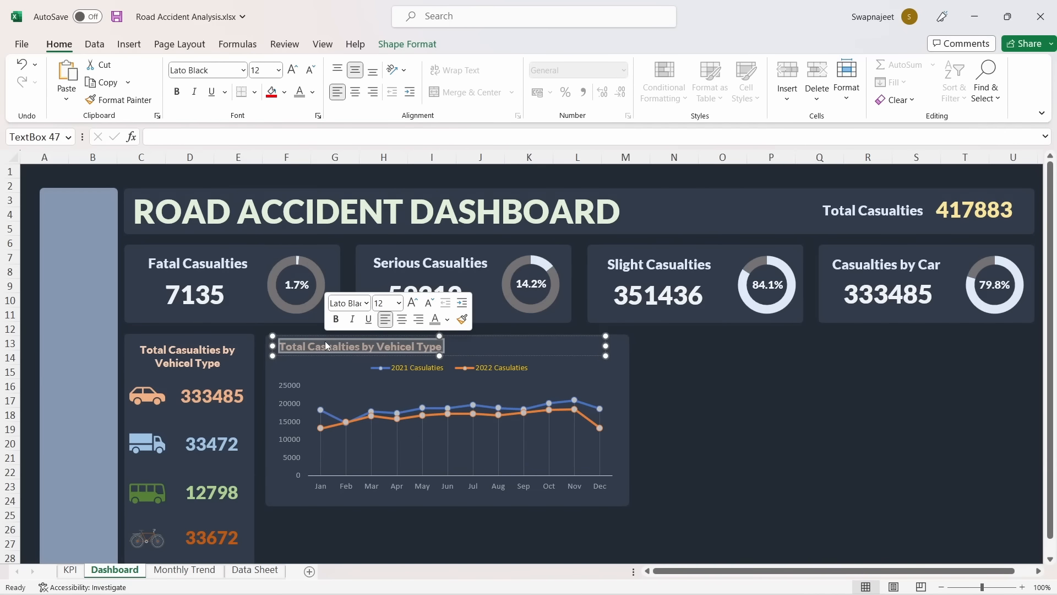
{"action": "type", "text": "Cu"}
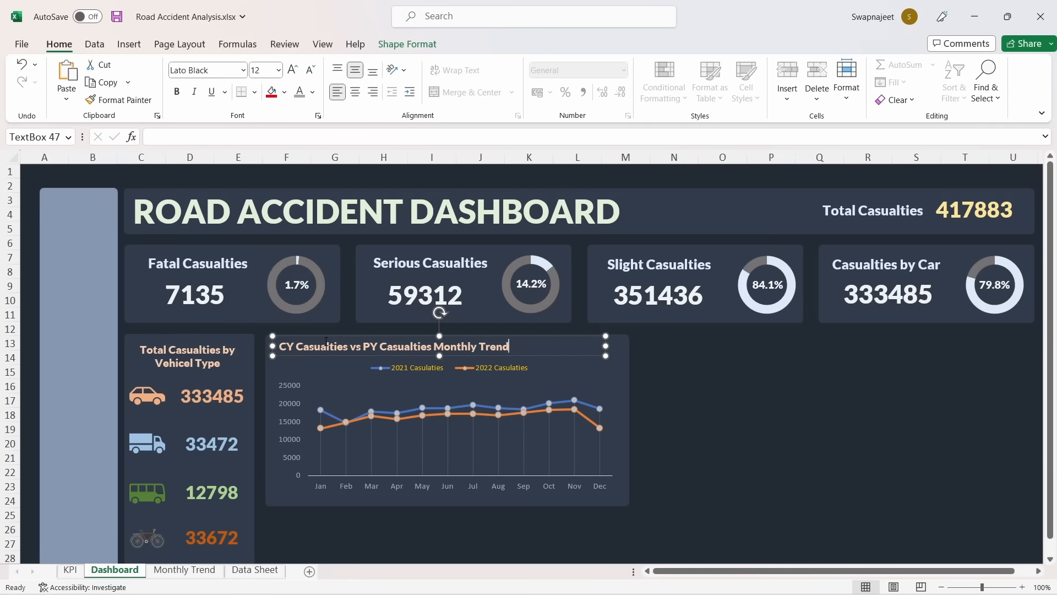
{"action": "left_click", "coordinate": [737, 372]}
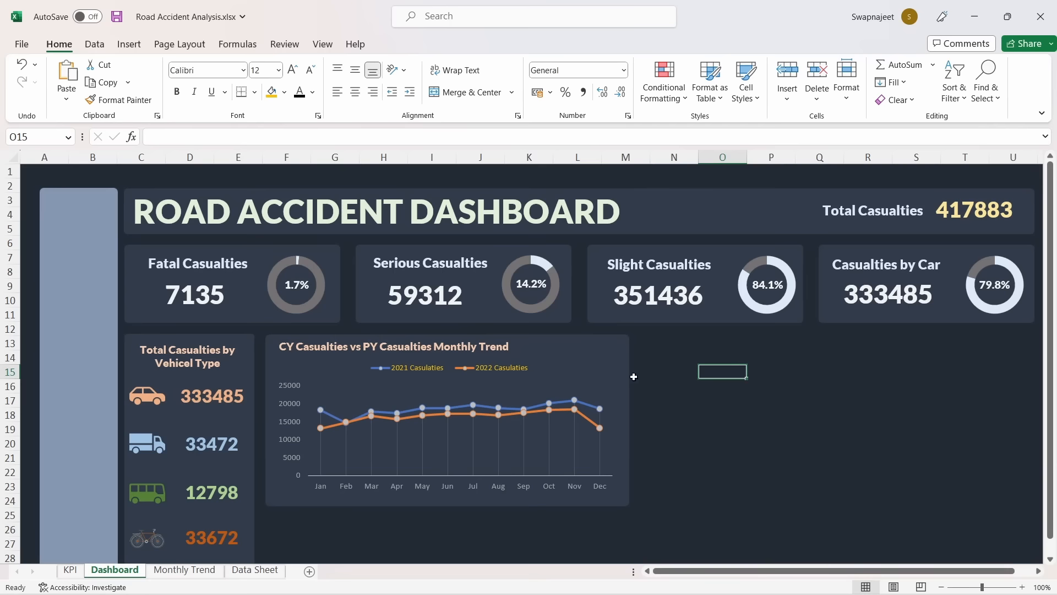
{"action": "left_click", "coordinate": [921, 368]}
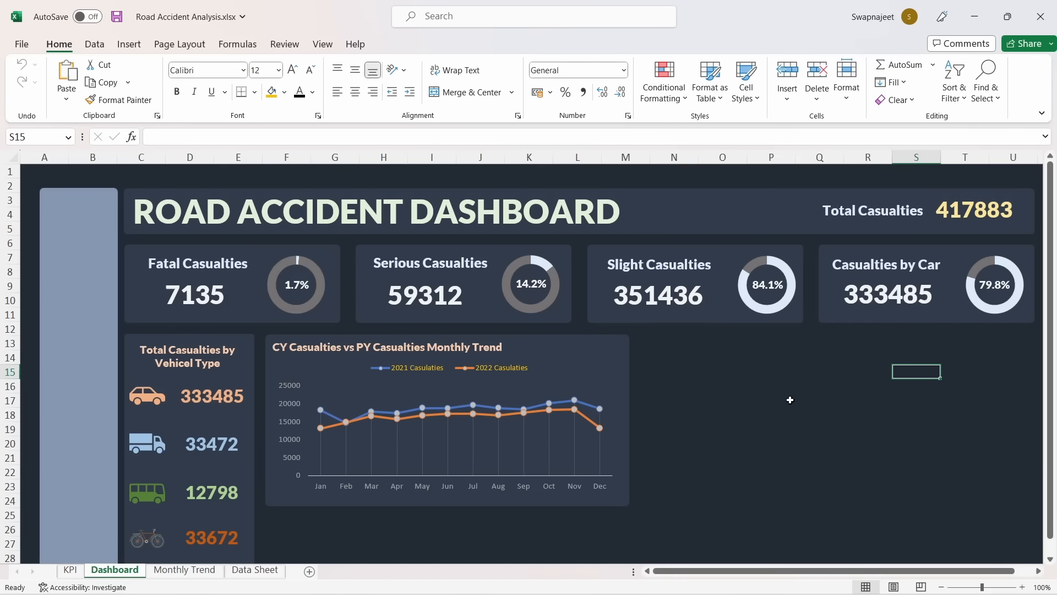
Create a PivotTable from the Data Sheet range A1:W307974 on a new worksheet
{"action": "left_click", "coordinate": [255, 570]}
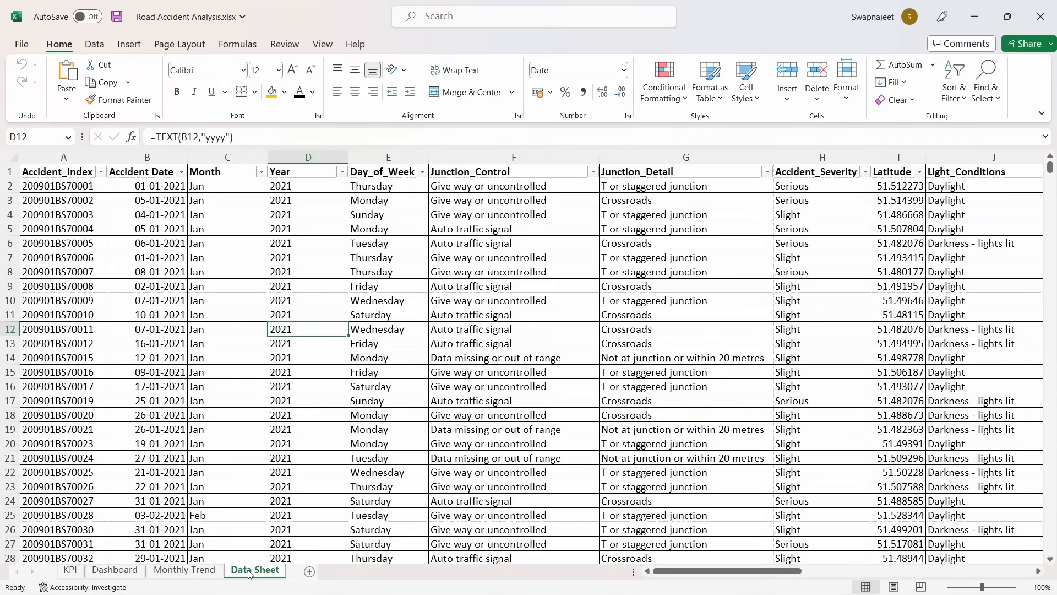
{"action": "left_click", "coordinate": [179, 316]}
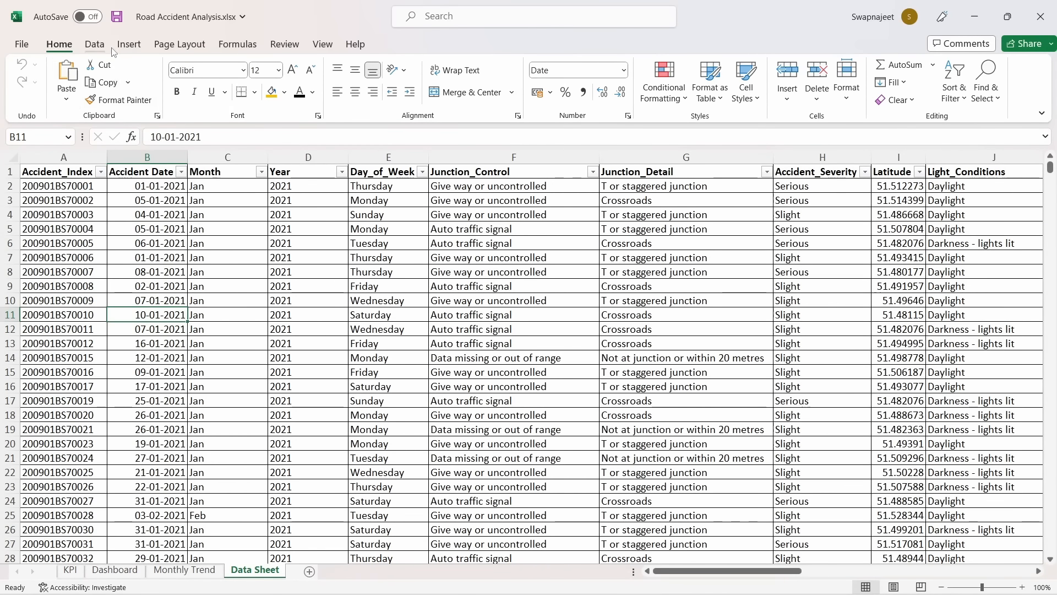
{"action": "left_click", "coordinate": [129, 44]}
{"action": "left_click", "coordinate": [33, 74]}
{"action": "left_click", "coordinate": [645, 332]}
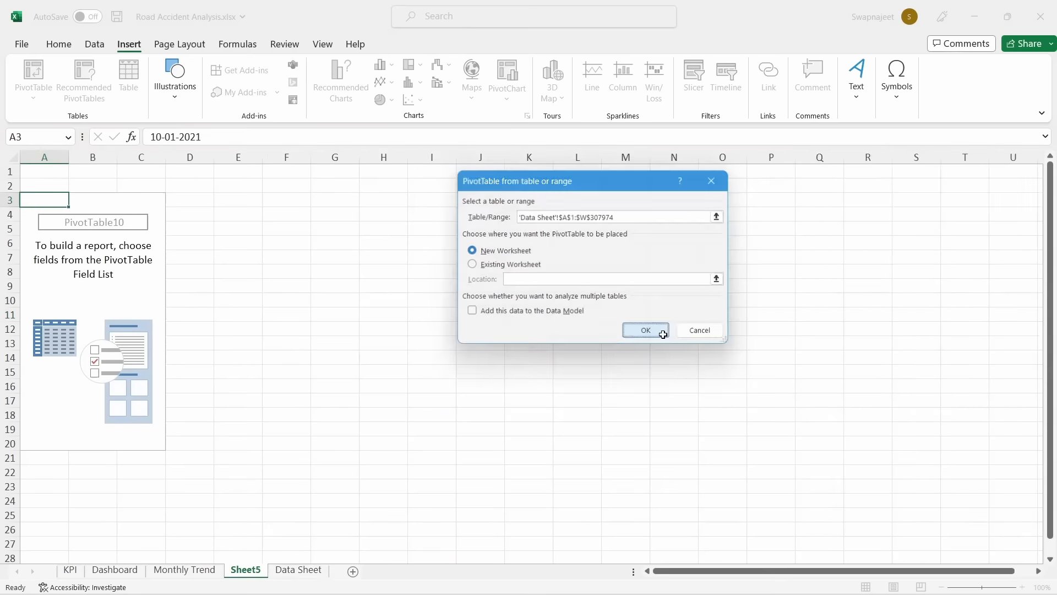
Lay out the new PivotTable with Road_Type as rows and the sum of Number_of_Casualties as values
{"action": "left_click", "coordinate": [103, 270]}
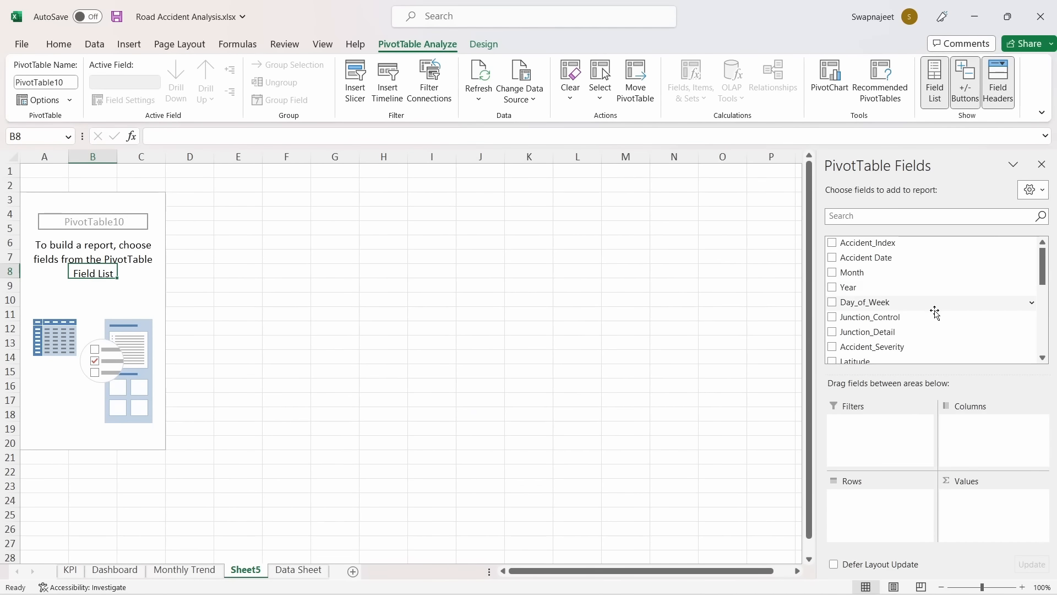
{"action": "scroll", "coordinate": [938, 345], "scroll_direction": "down", "scroll_amount": 2}
{"action": "scroll", "coordinate": [938, 345], "scroll_direction": "down", "scroll_amount": 3}
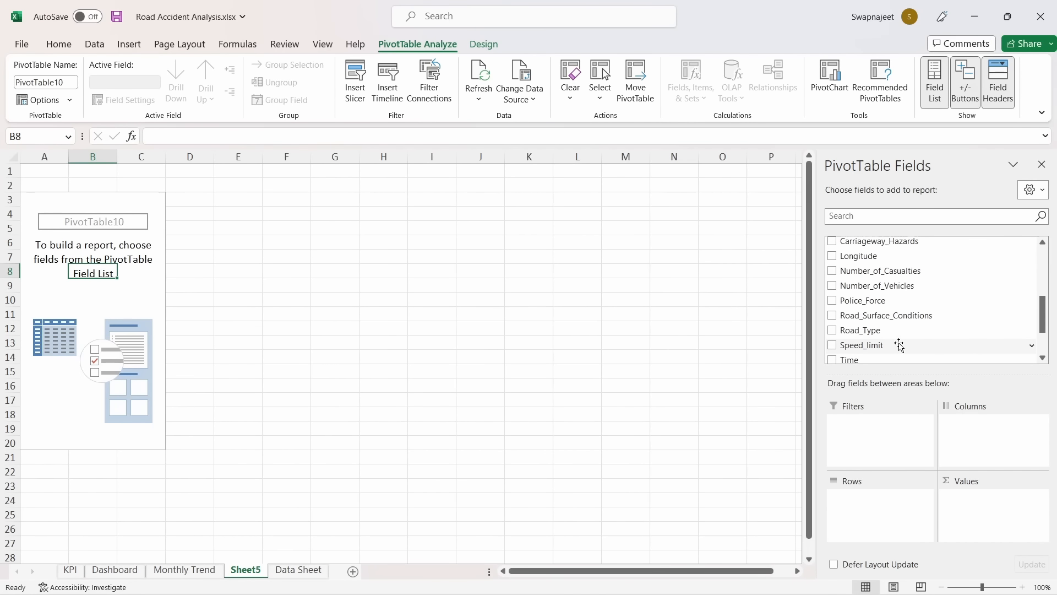
{"action": "left_click_drag", "start_coordinate": [874, 331], "coordinate": [902, 512]}
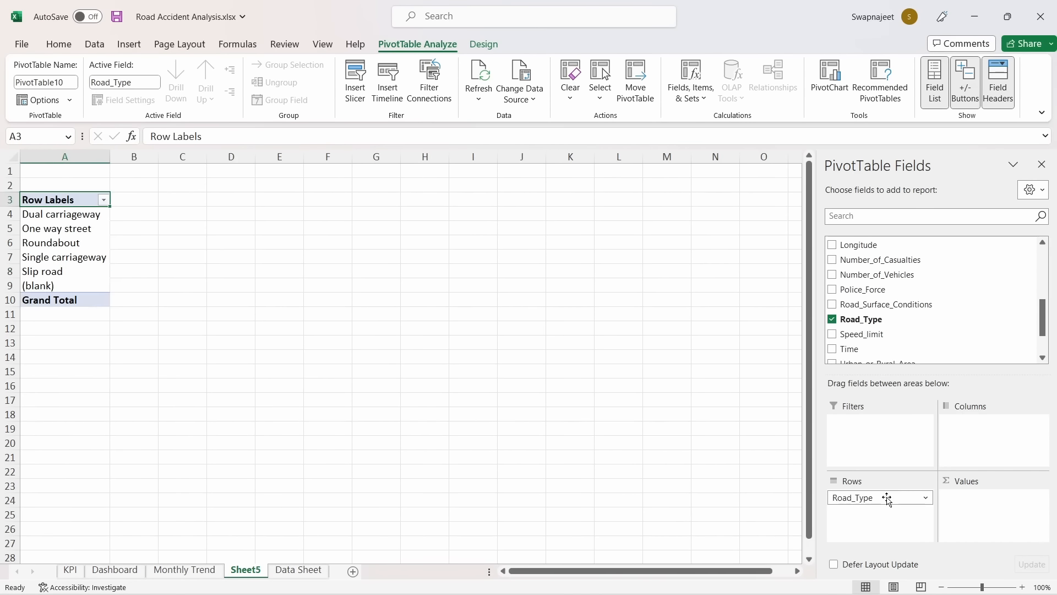
{"action": "scroll", "coordinate": [880, 334], "scroll_direction": "down", "scroll_amount": 2}
{"action": "scroll", "coordinate": [880, 333], "scroll_direction": "up", "scroll_amount": 1}
{"action": "scroll", "coordinate": [880, 333], "scroll_direction": "up", "scroll_amount": 2}
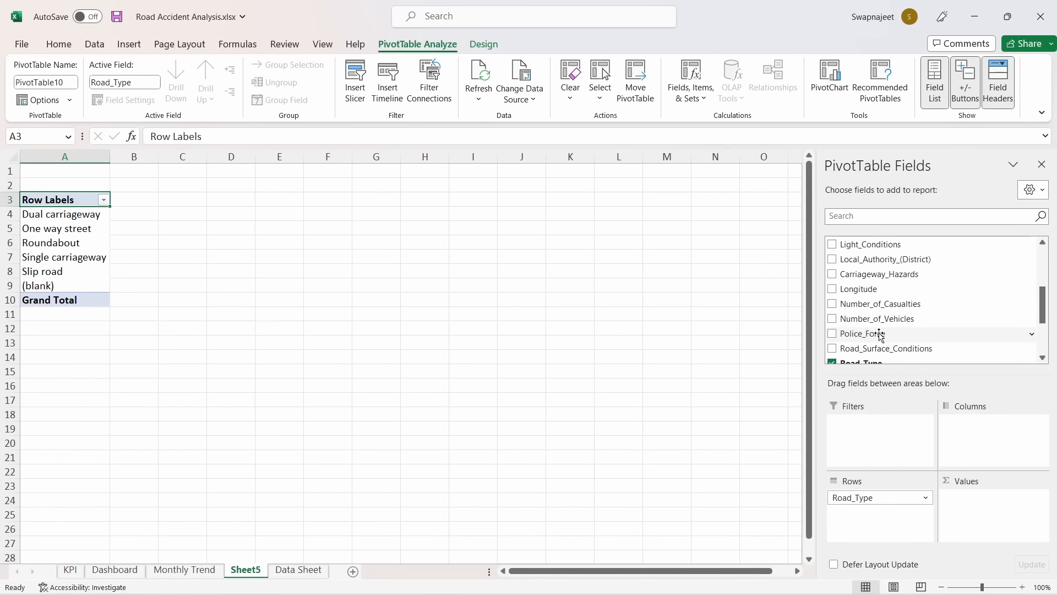
{"action": "left_click_drag", "start_coordinate": [897, 304], "coordinate": [990, 500]}
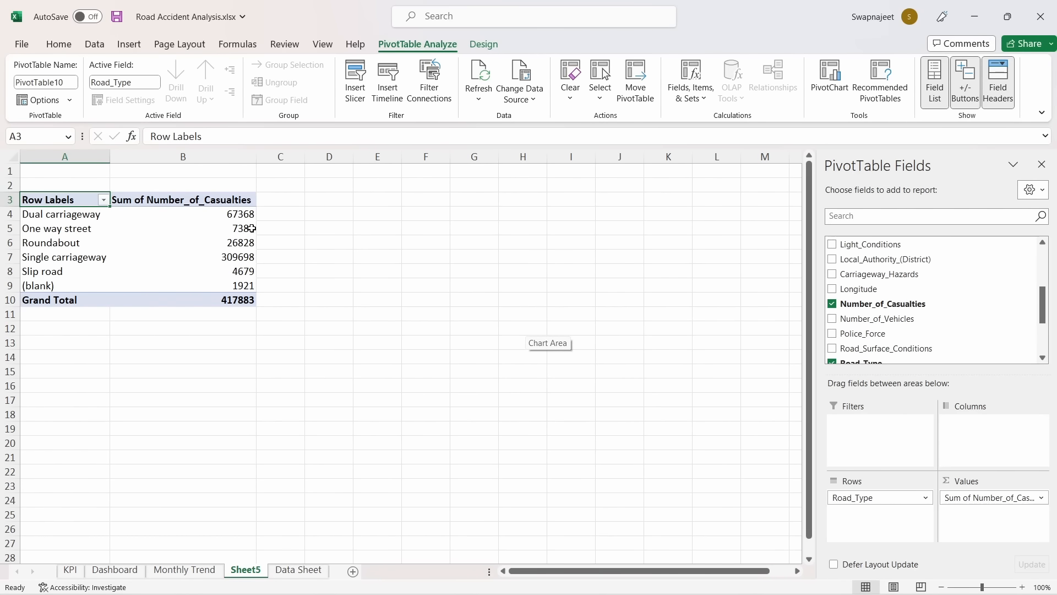
Apply the custom number format 0.0,"K" to the casualty values of all road types, excluding the grand total
{"action": "left_click_drag", "start_coordinate": [245, 214], "coordinate": [259, 287]}
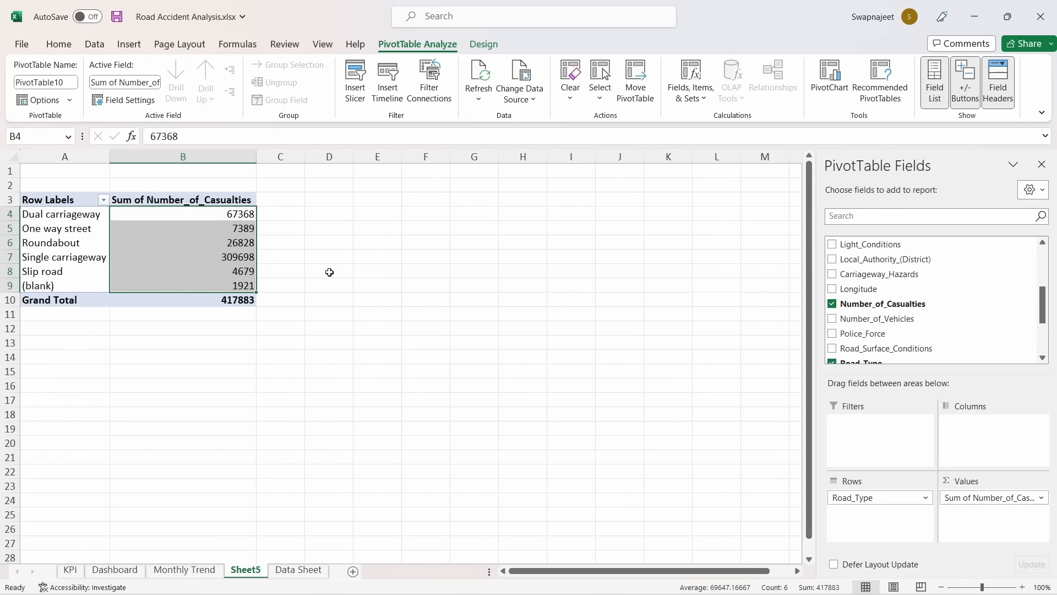
{"action": "key", "text": "ctrl+1"}
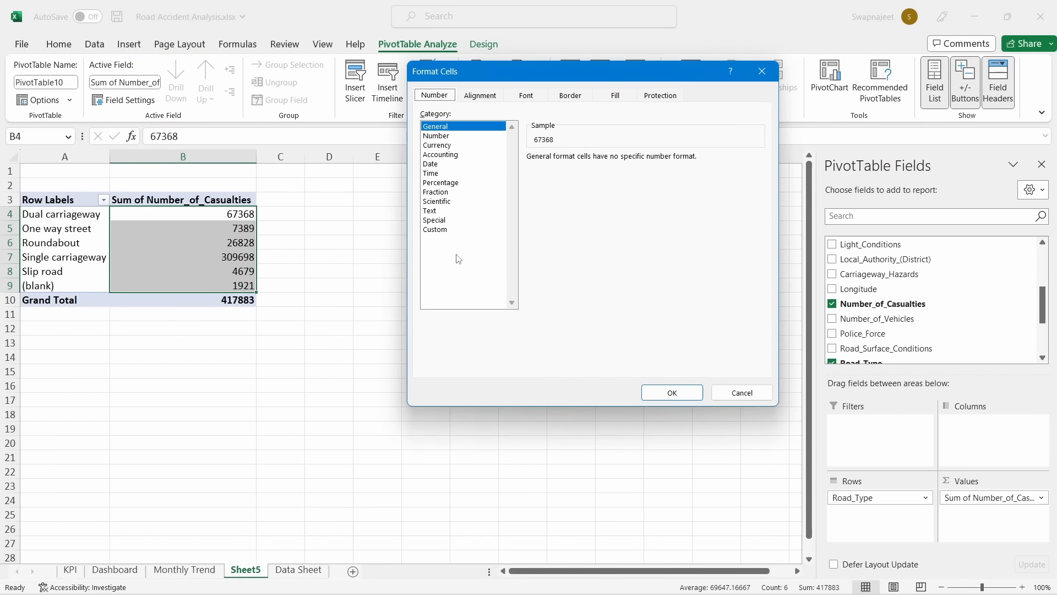
{"action": "left_click", "coordinate": [444, 230]}
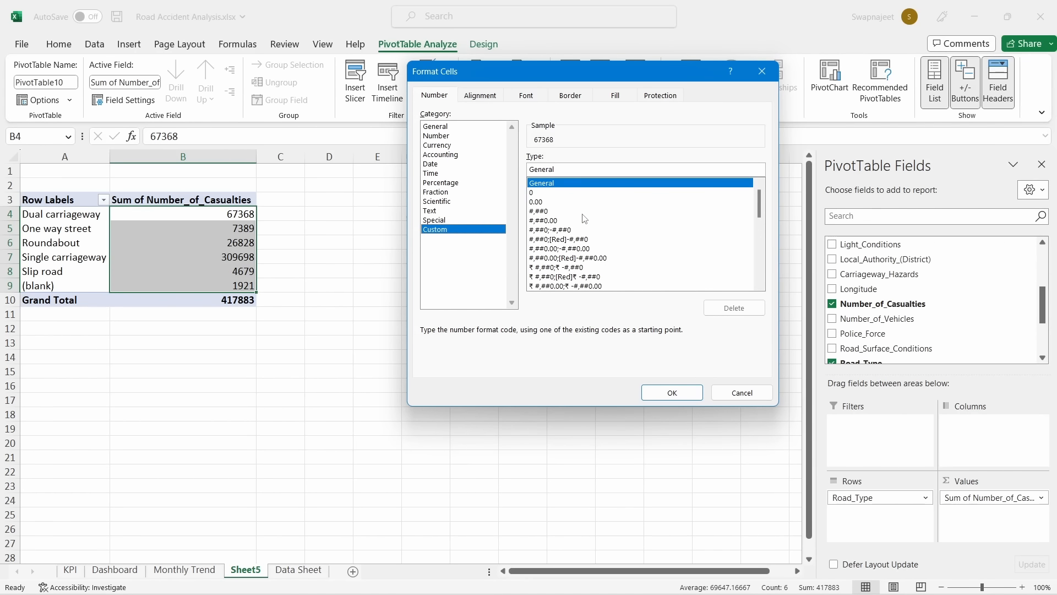
{"action": "left_click_drag", "start_coordinate": [556, 169], "coordinate": [526, 170]}
{"action": "type", "text": "0"}
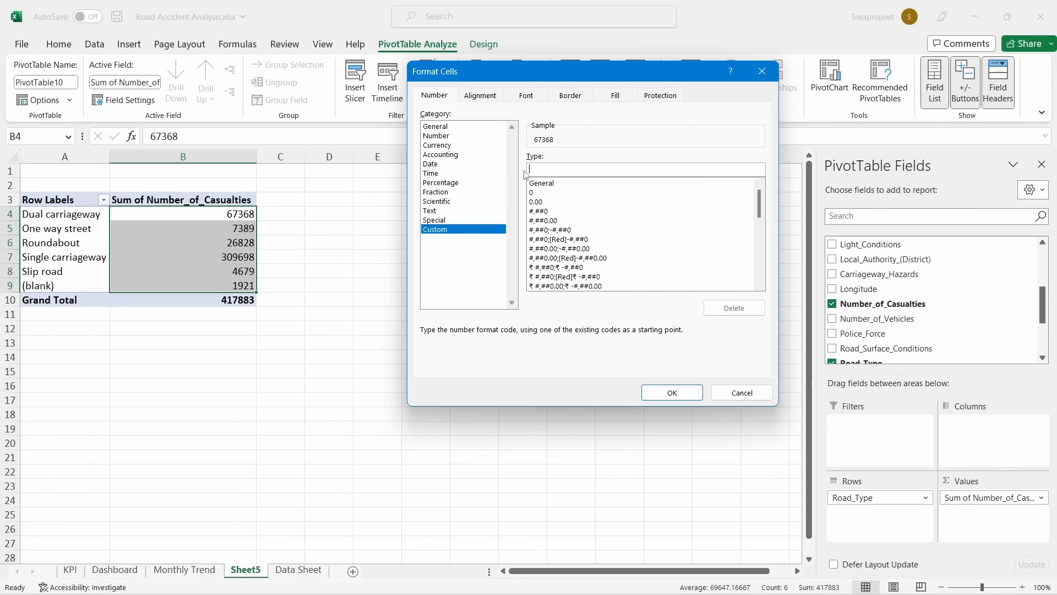
{"action": "type", "text": ".0,"}
{"action": "type", "text": "\"K\""}
{"action": "left_click", "coordinate": [672, 391]}
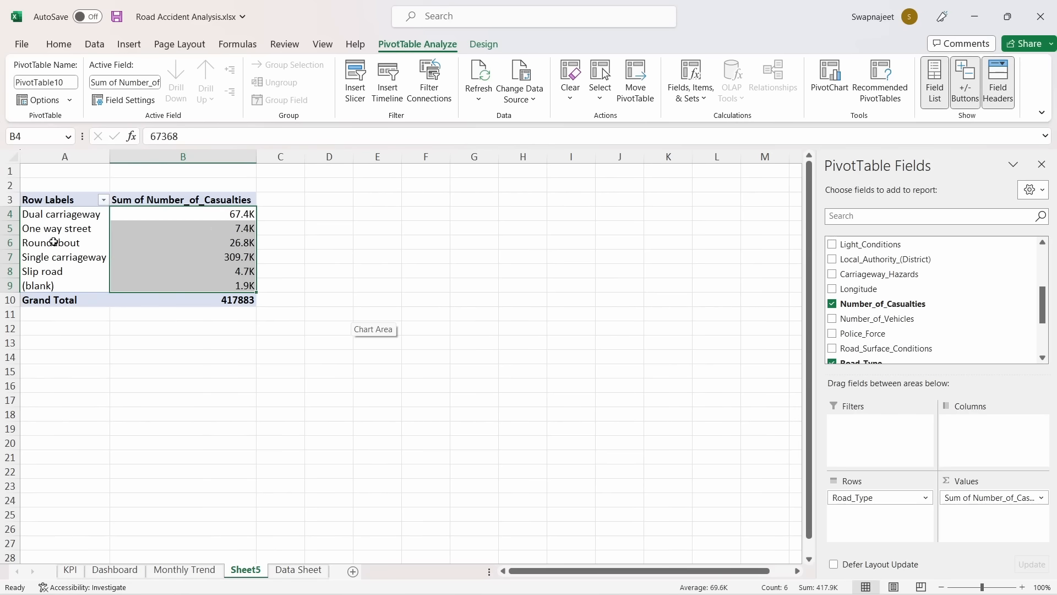
Insert a Clustered Bar PivotChart of casualties by road type and move it beside the PivotTable
{"action": "left_click", "coordinate": [77, 236]}
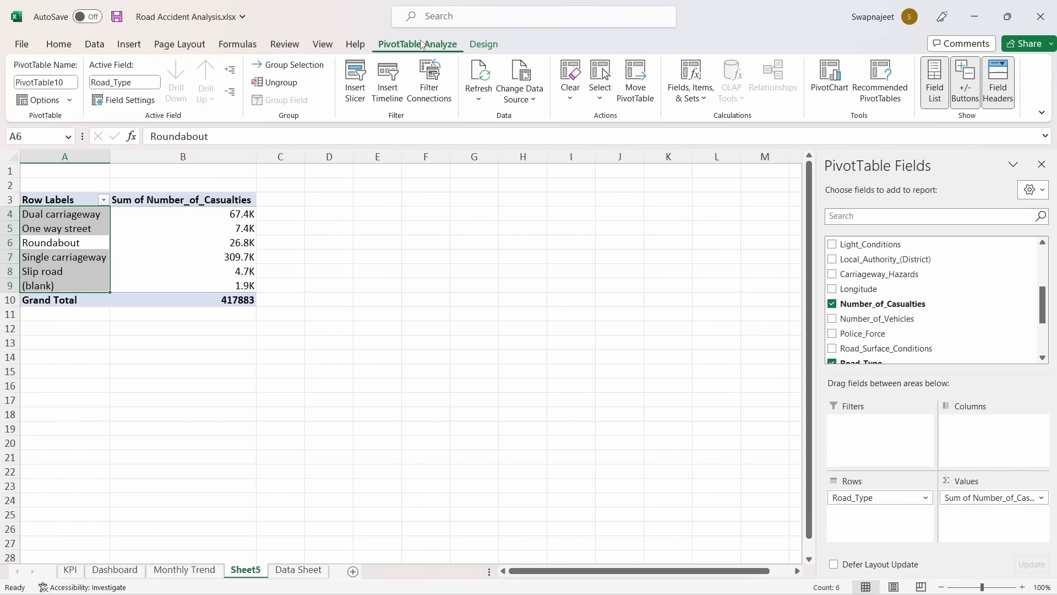
{"action": "left_click", "coordinate": [847, 86]}
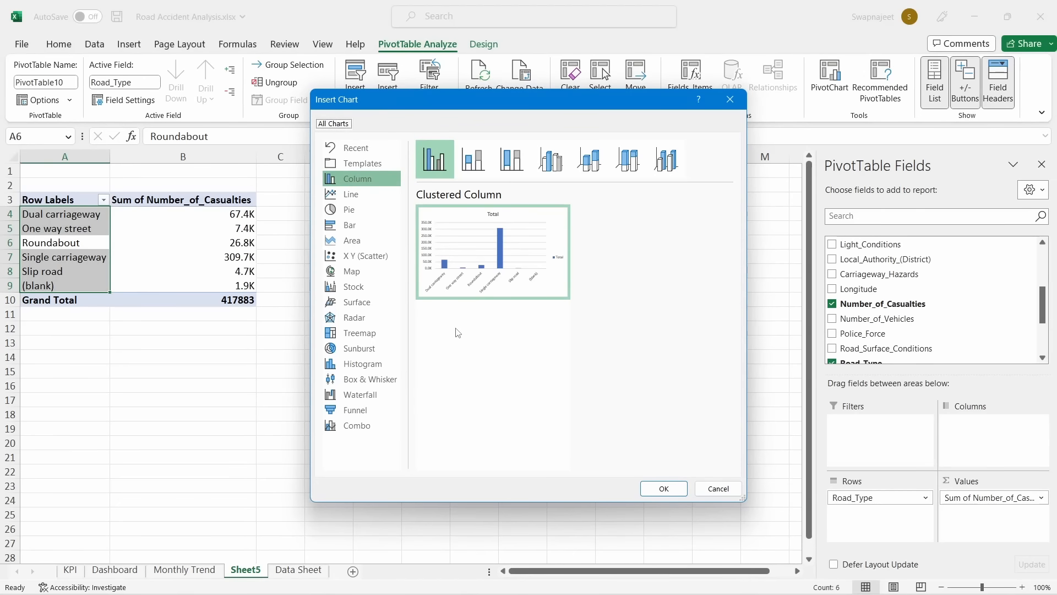
{"action": "left_click", "coordinate": [352, 234]}
{"action": "left_click", "coordinate": [355, 229]}
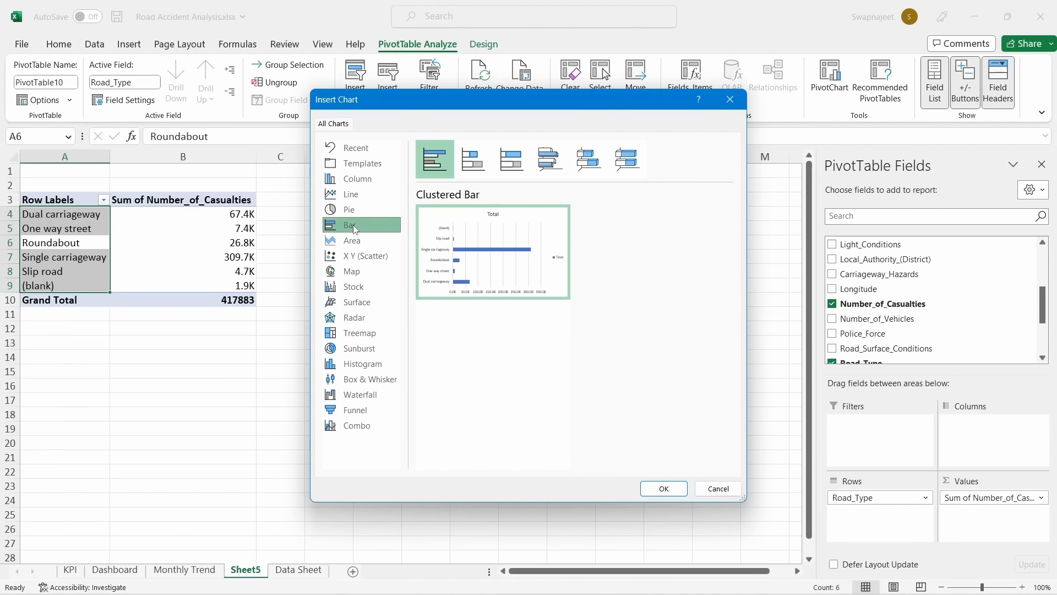
{"action": "left_click", "coordinate": [682, 485]}
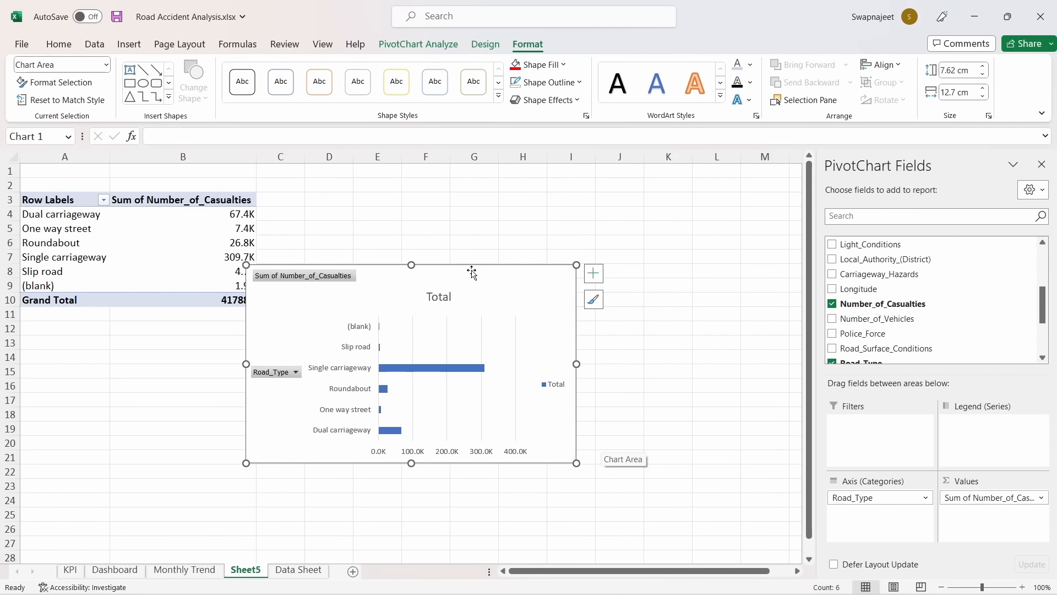
{"action": "left_click_drag", "start_coordinate": [472, 271], "coordinate": [541, 232]}
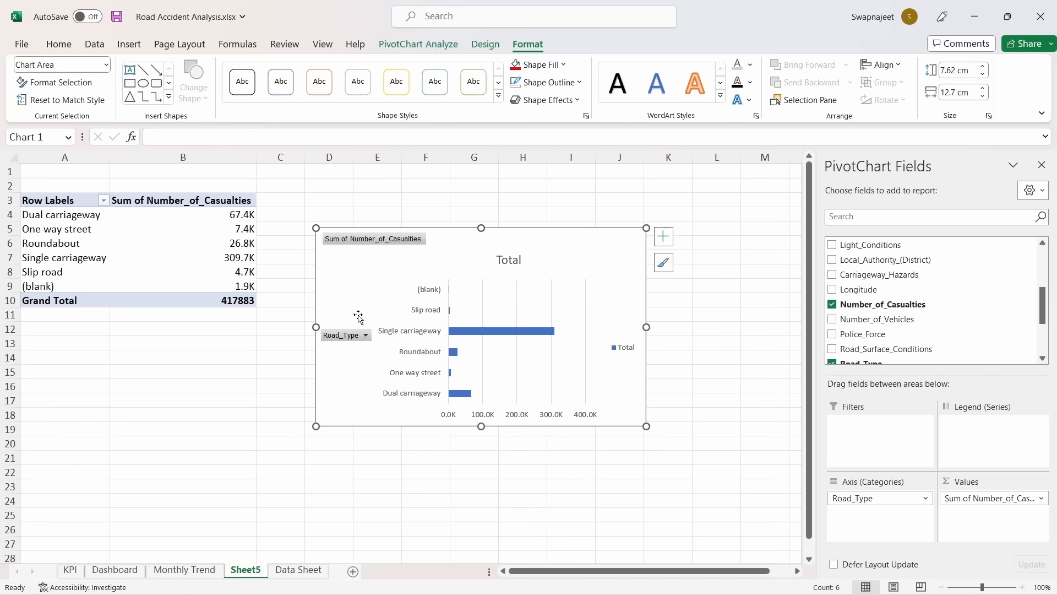
Hide all field buttons on the road type chart and remove its legend, title and gridlines
{"action": "right_click", "coordinate": [353, 241]}
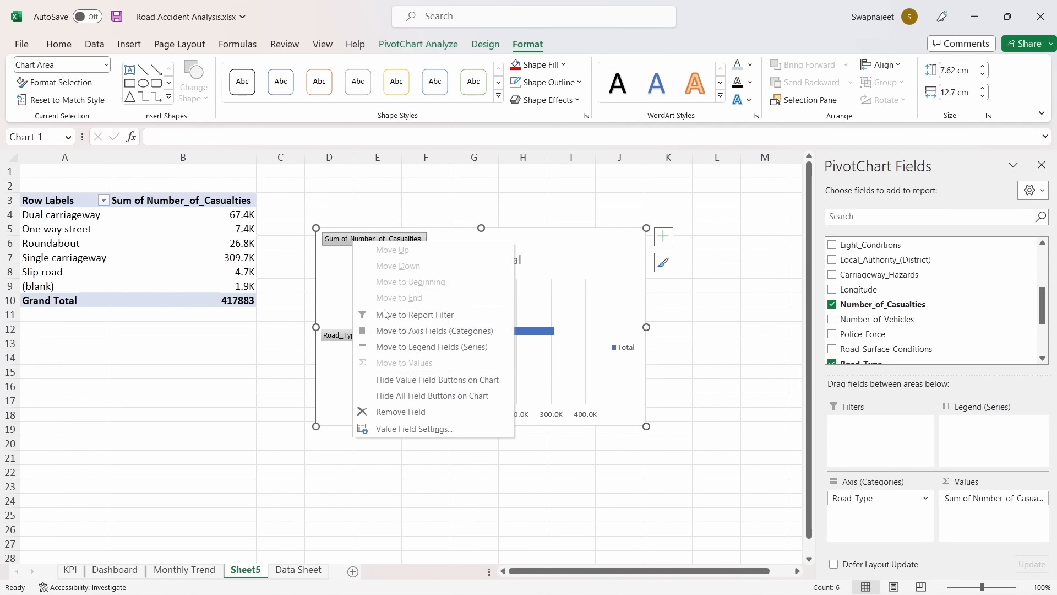
{"action": "left_click", "coordinate": [408, 395]}
{"action": "left_click", "coordinate": [613, 348]}
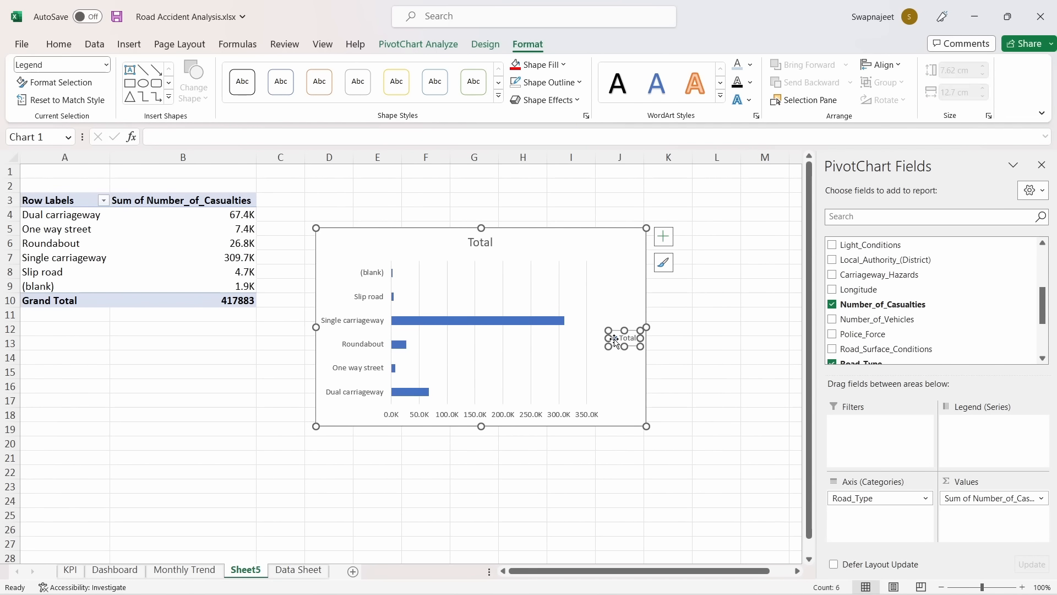
{"action": "key", "text": "Delete"}
{"action": "left_click", "coordinate": [488, 241]}
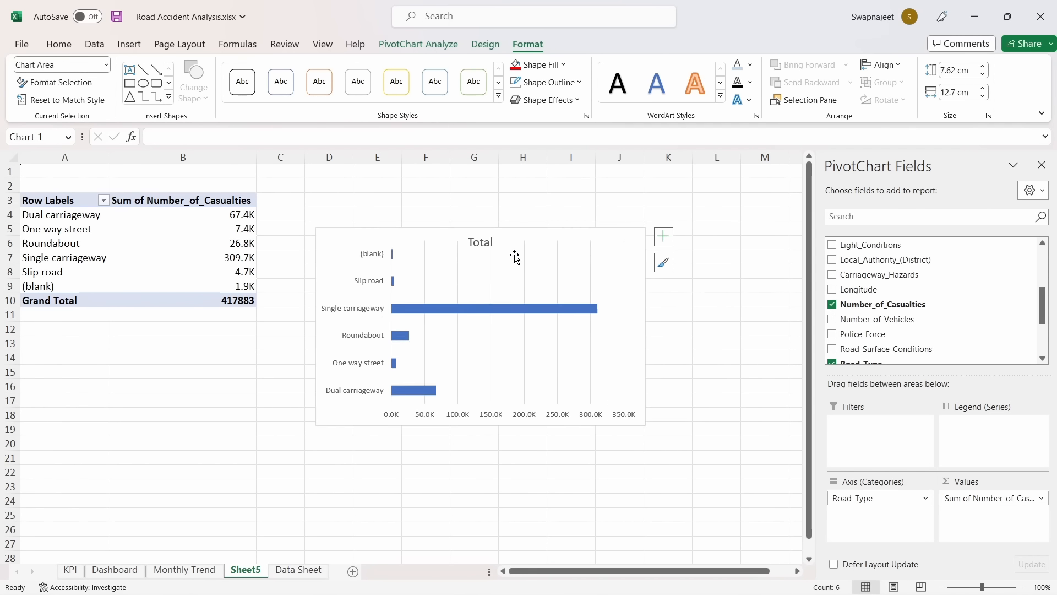
{"action": "key", "text": "Delete"}
{"action": "left_click", "coordinate": [556, 276]}
{"action": "key", "text": "Delete"}
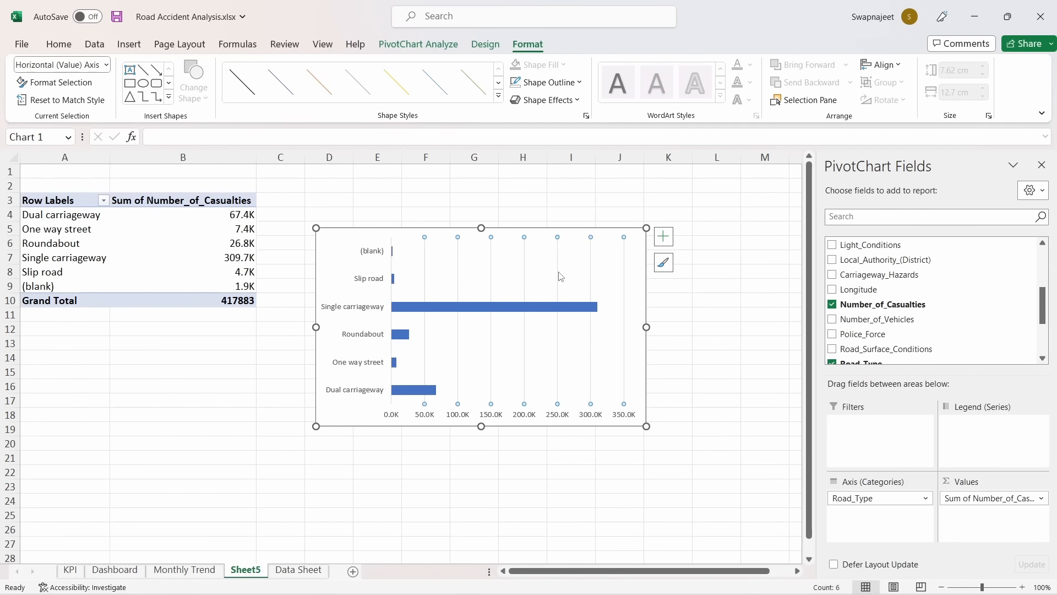
Sort the PivotTable casualty values from smallest to largest and delete the chart's horizontal value axis
{"action": "left_click", "coordinate": [217, 246]}
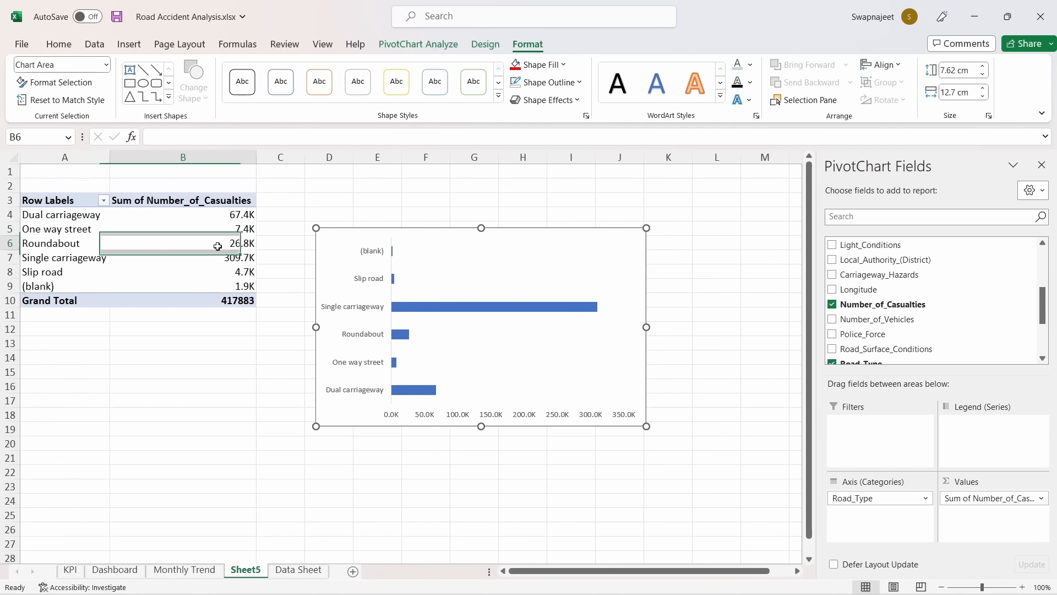
{"action": "right_click", "coordinate": [218, 247]}
{"action": "mouse_move", "coordinate": [285, 364]}
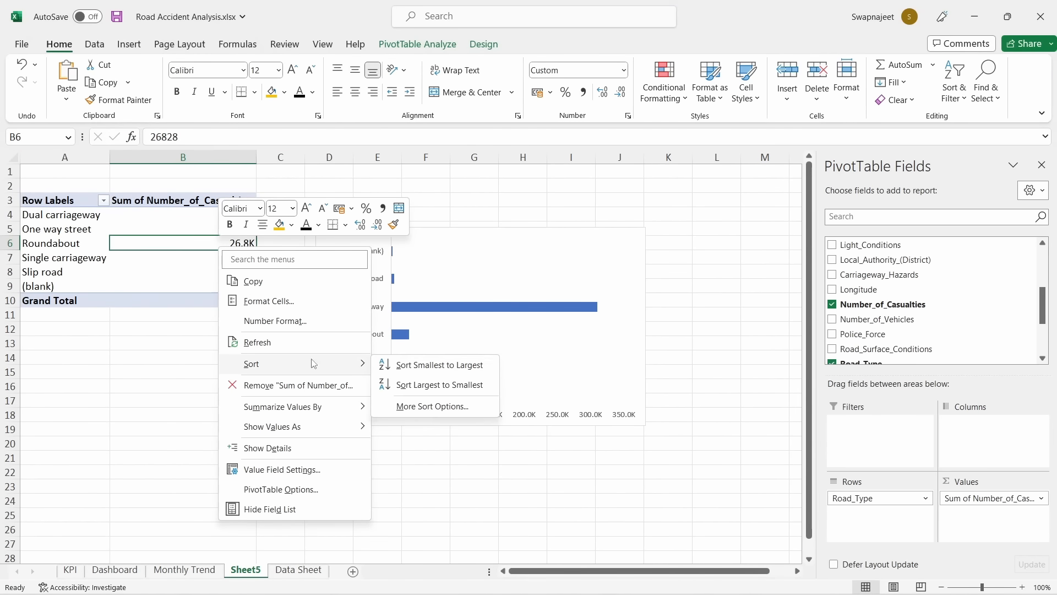
{"action": "left_click", "coordinate": [431, 365]}
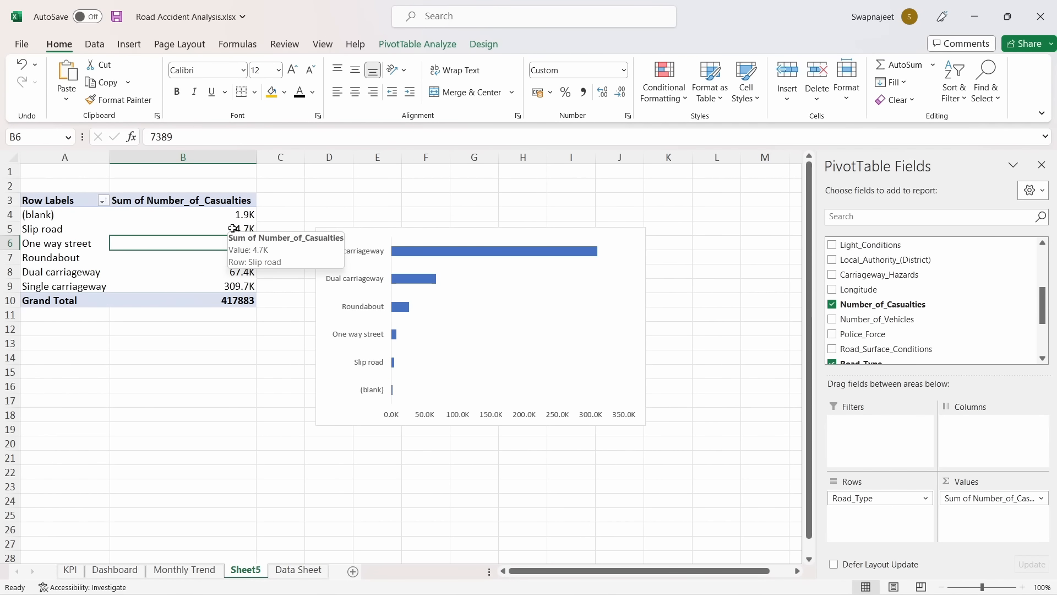
{"action": "left_click", "coordinate": [550, 421]}
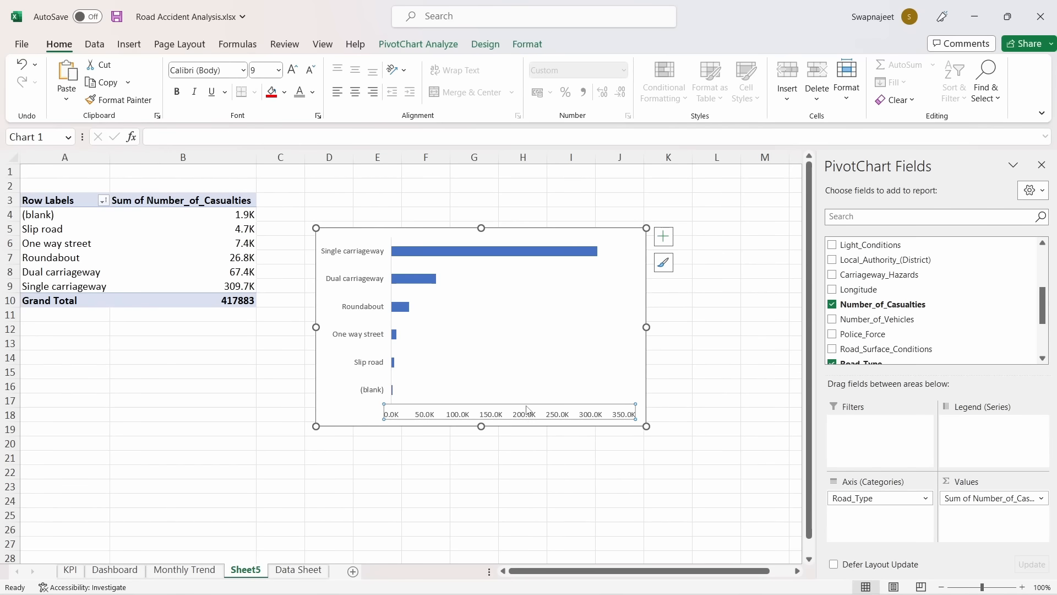
{"action": "key", "text": "Delete"}
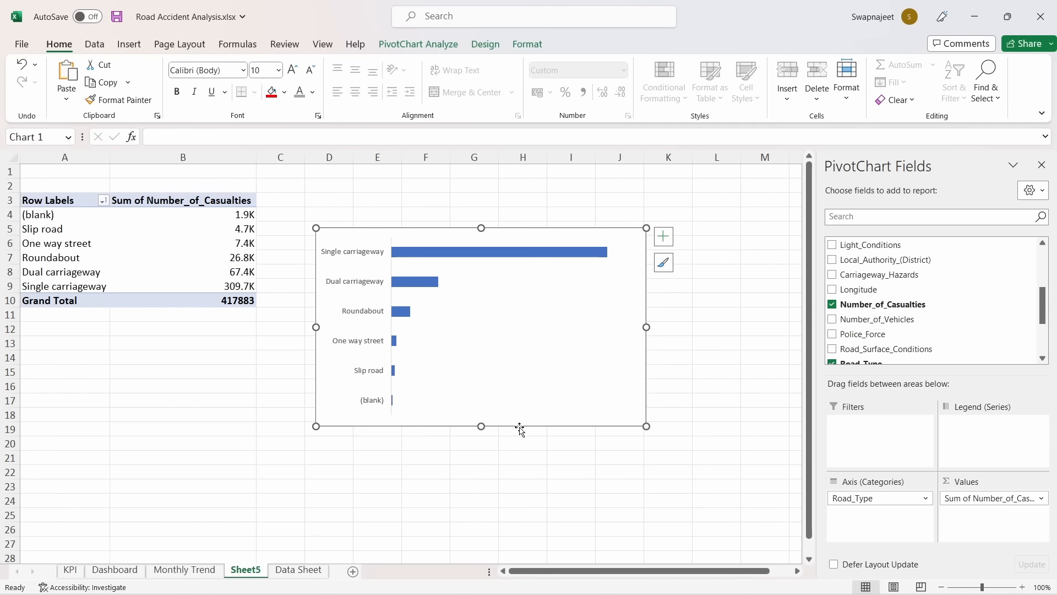
Rename the sheet holding the road type PivotTable as "Road type"
{"action": "double_click", "coordinate": [247, 569]}
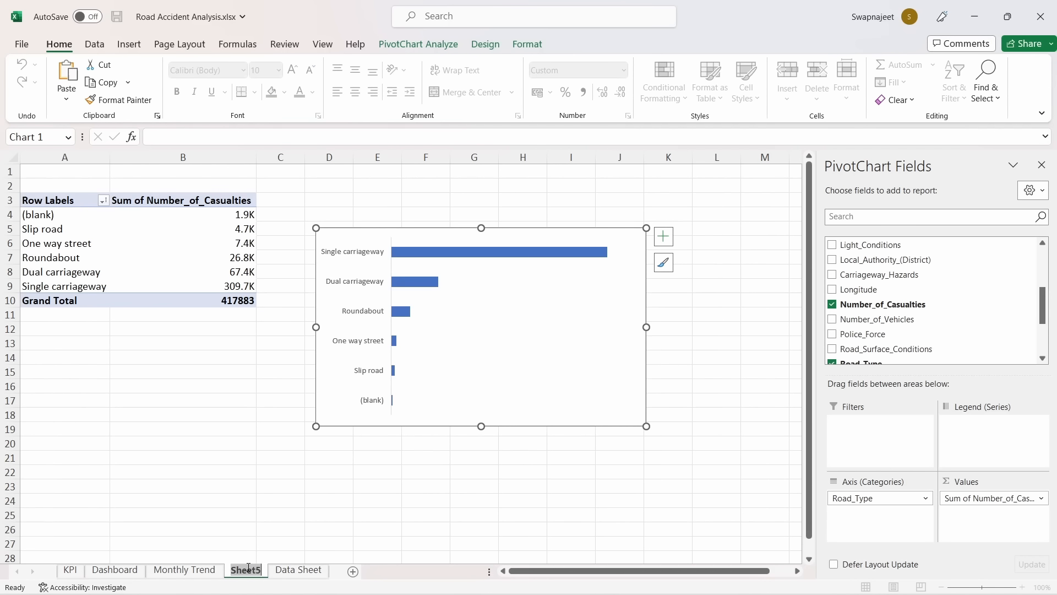
{"action": "type", "text": "Road type"}
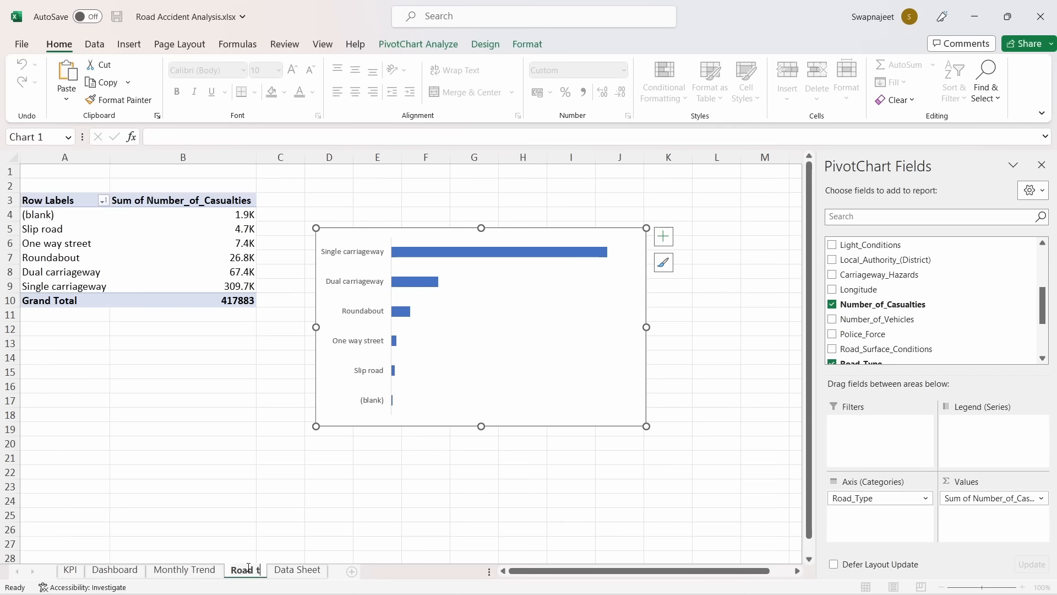
{"action": "left_click", "coordinate": [251, 550]}
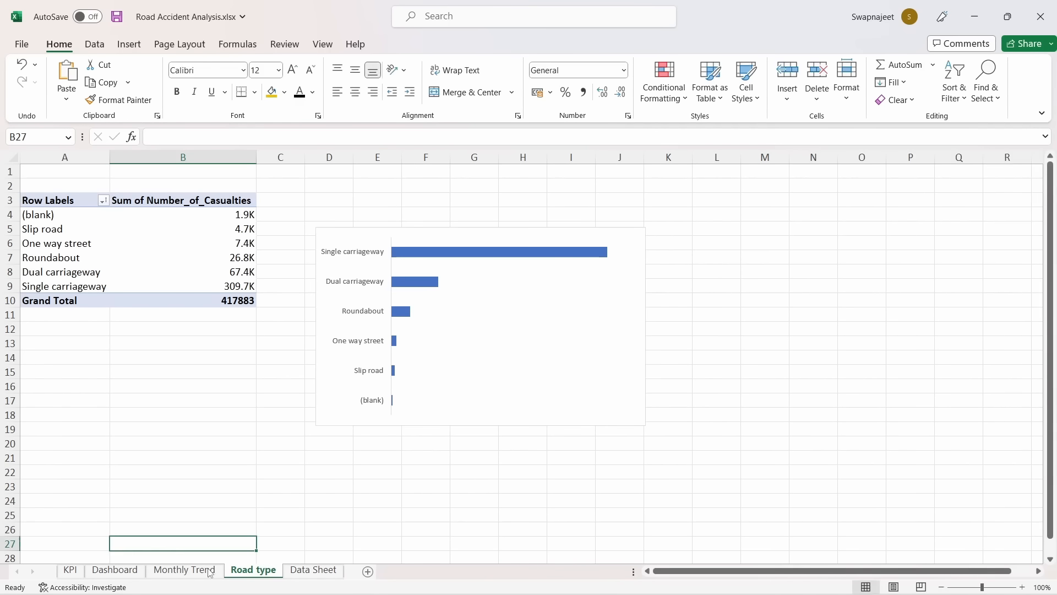
Duplicate the monthly trend background rectangle on the Dashboard sheet and place the copy beside it, aligned at the same height
{"action": "left_click", "coordinate": [114, 569]}
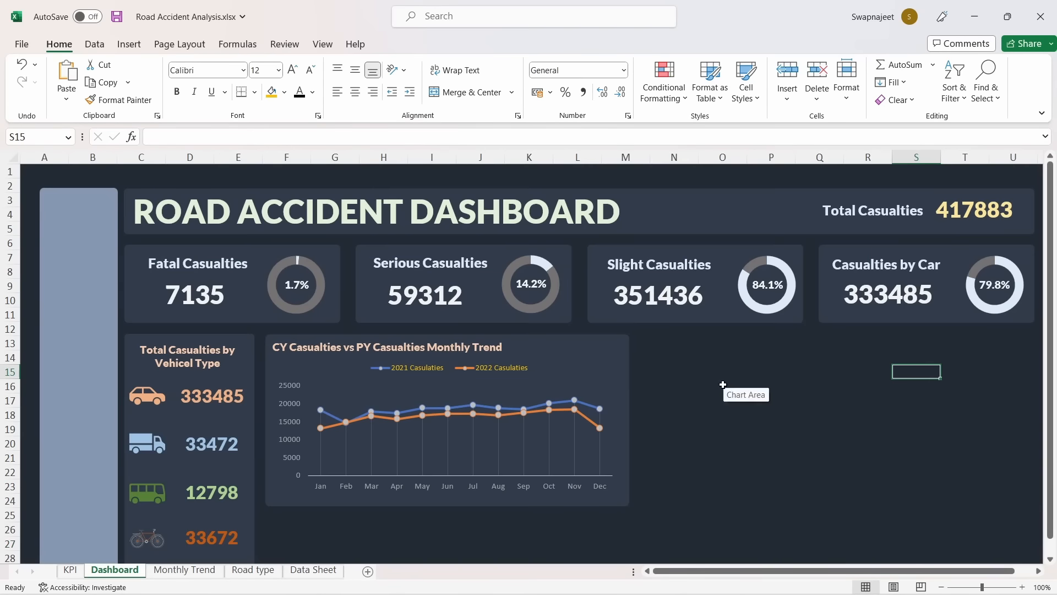
{"action": "scroll", "coordinate": [723, 384], "scroll_direction": "down", "scroll_amount": 1}
{"action": "left_click", "coordinate": [631, 303]}
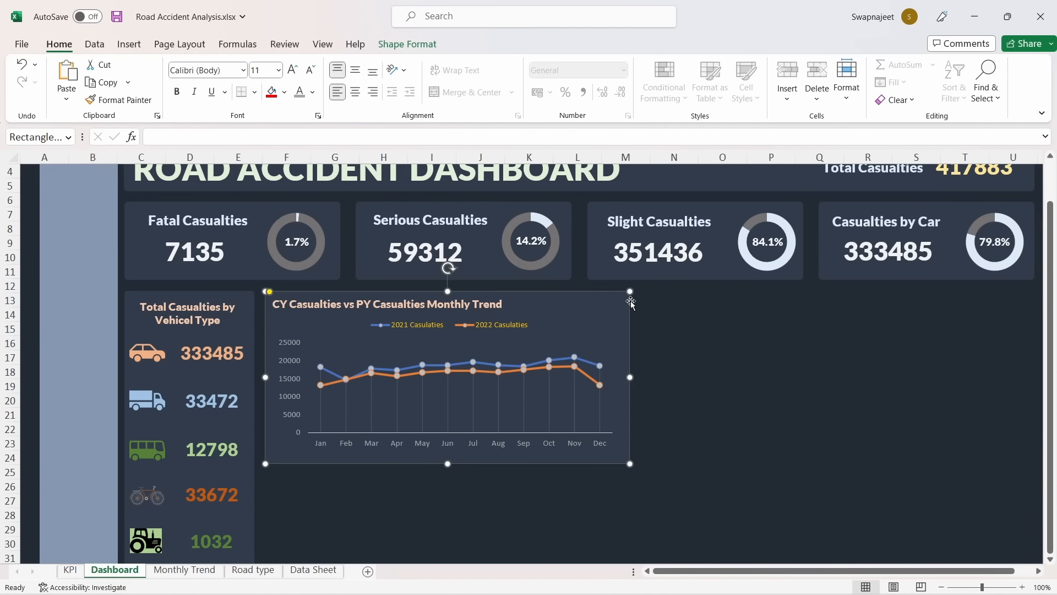
{"action": "left_click_drag", "start_coordinate": [633, 305], "coordinate": [982, 316]}
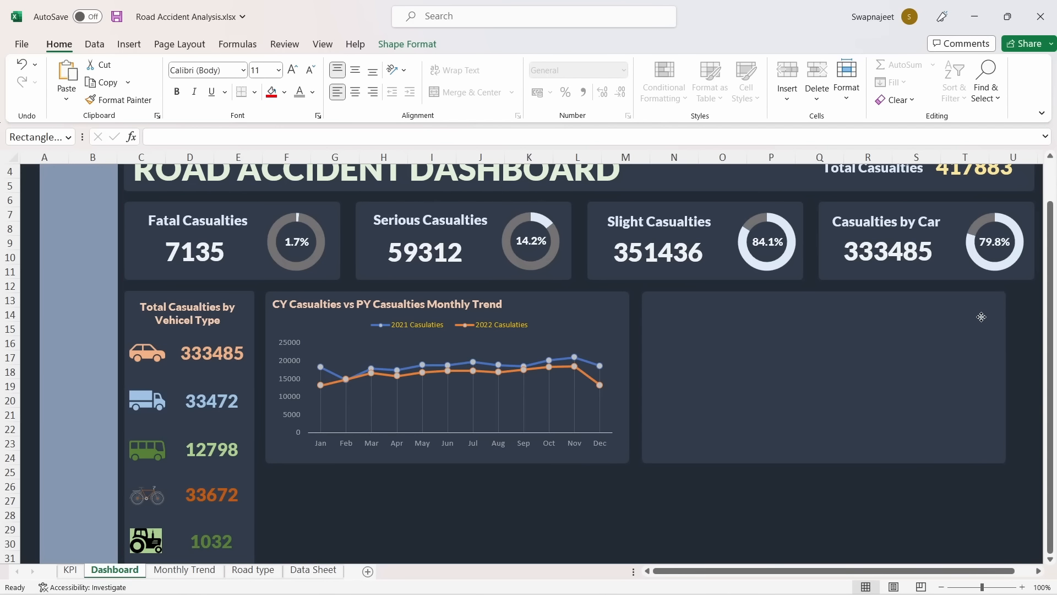
{"action": "left_click_drag", "start_coordinate": [982, 317], "coordinate": [982, 319]}
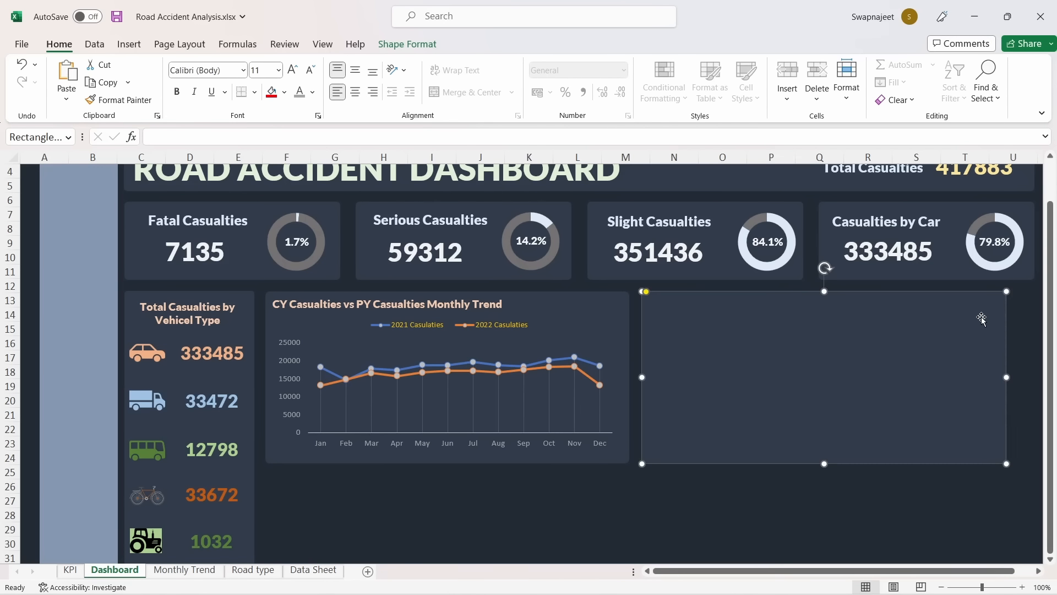
Set the width of the duplicated background rectangle to 8 cm
{"action": "left_click", "coordinate": [424, 43]}
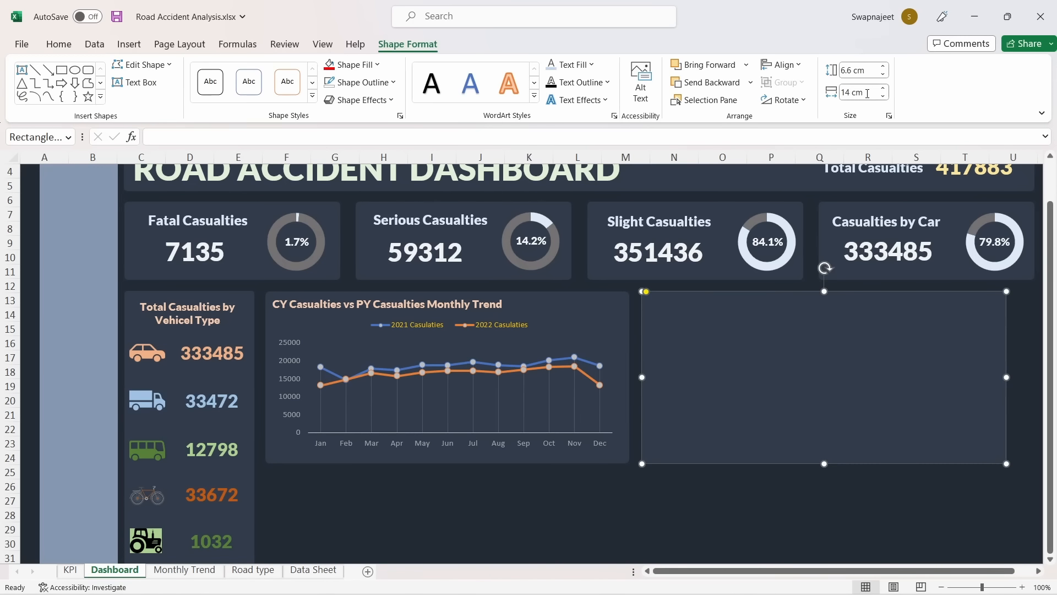
{"action": "left_click", "coordinate": [859, 91]}
{"action": "type", "text": "8"}
{"action": "key", "text": "Return"}
{"action": "left_click", "coordinate": [749, 491]}
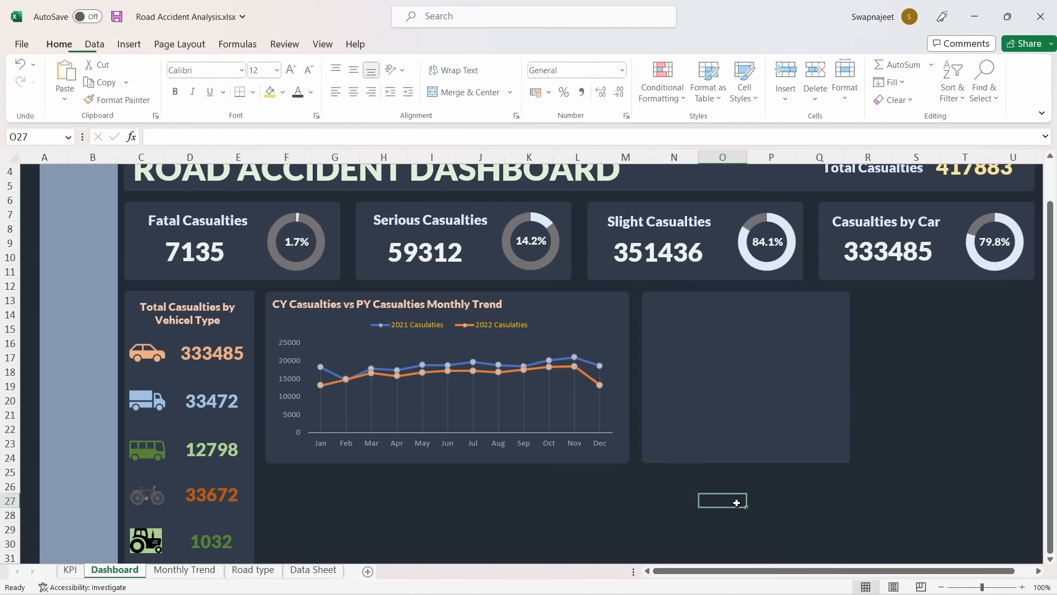
{"action": "left_click", "coordinate": [659, 403]}
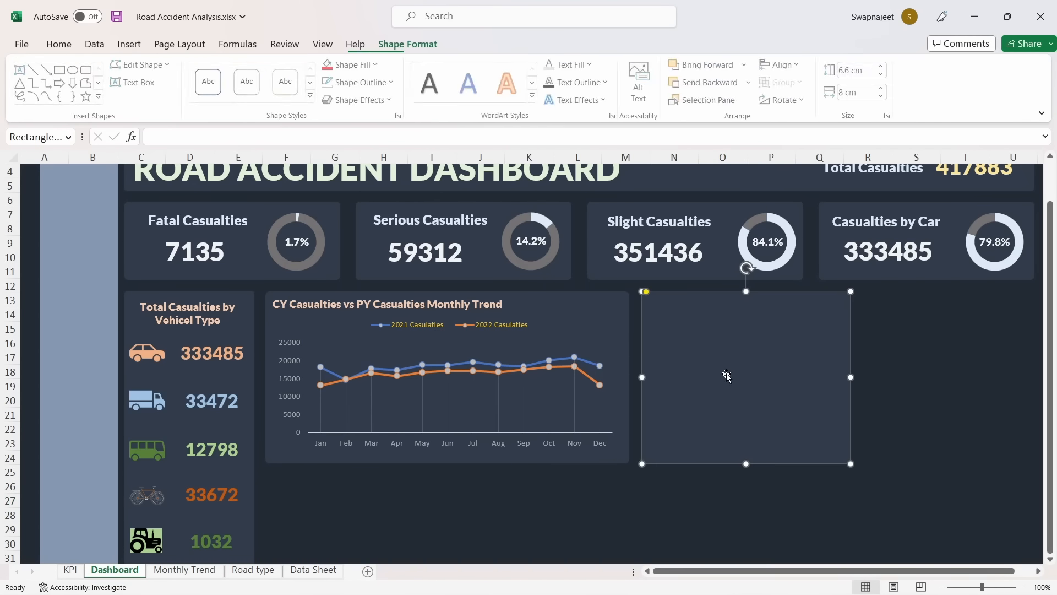
Copy the bar chart from the Road type sheet onto the new Dashboard rectangle and close the PivotChart field list
{"action": "key", "text": "ctrl+Page_Down"}
{"action": "key", "text": "ctrl+Page_Down"}
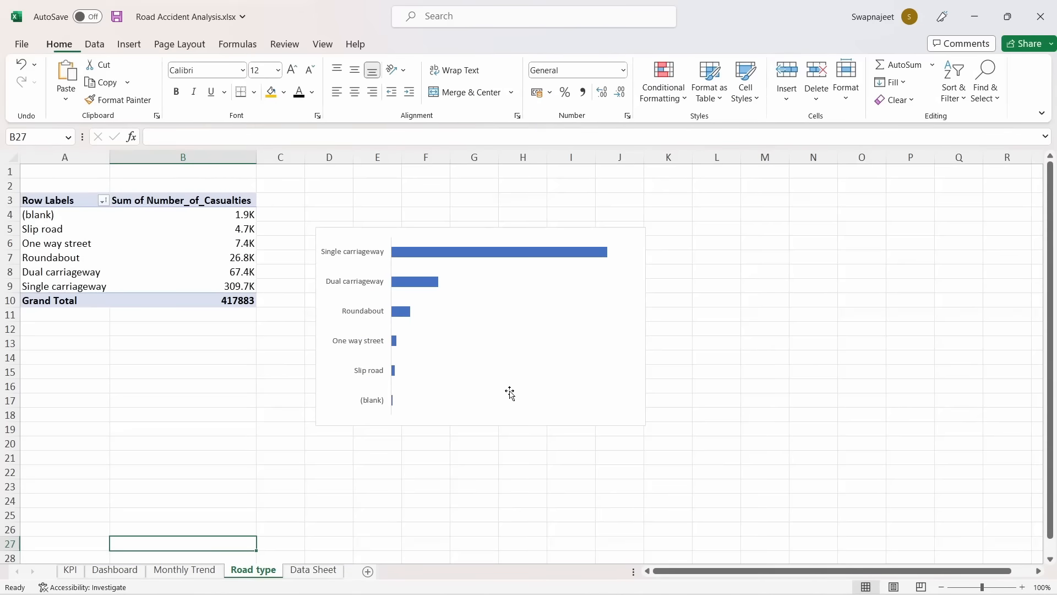
{"action": "left_click", "coordinate": [510, 392]}
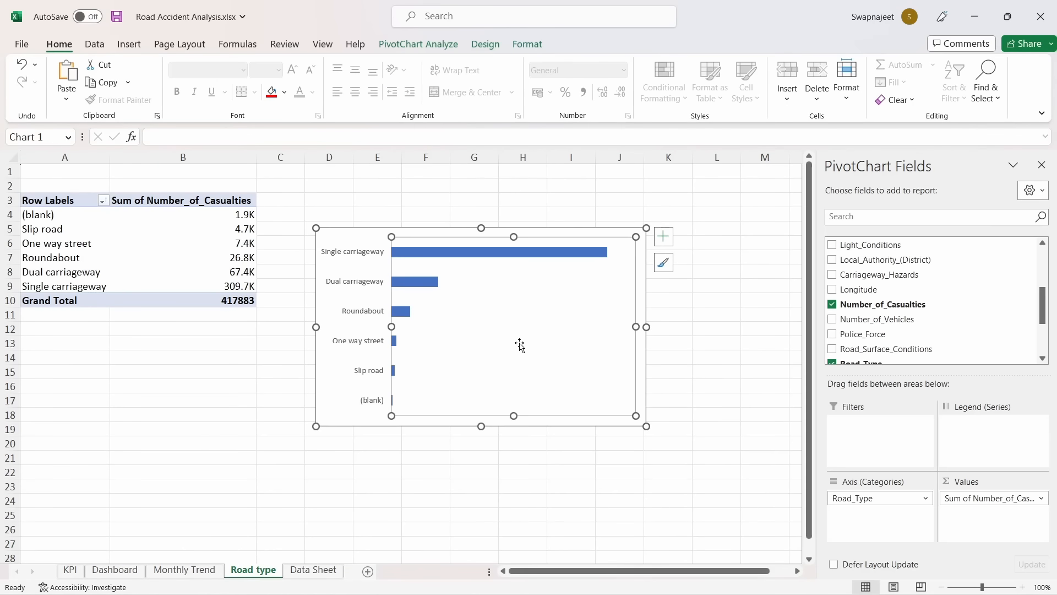
{"action": "left_click", "coordinate": [663, 237]}
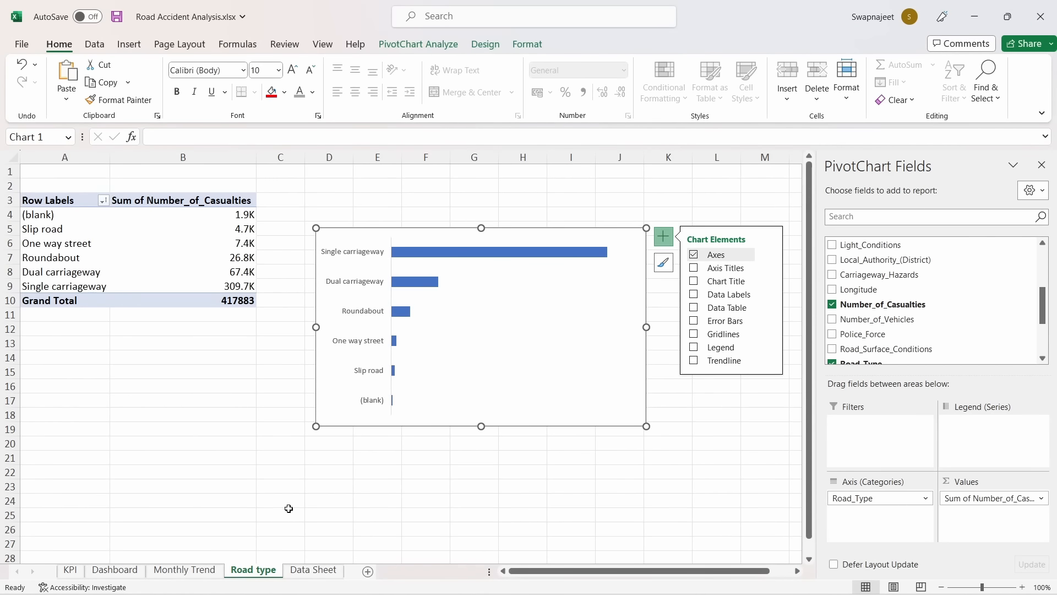
{"action": "left_click", "coordinate": [313, 570]}
{"action": "left_click", "coordinate": [253, 570]}
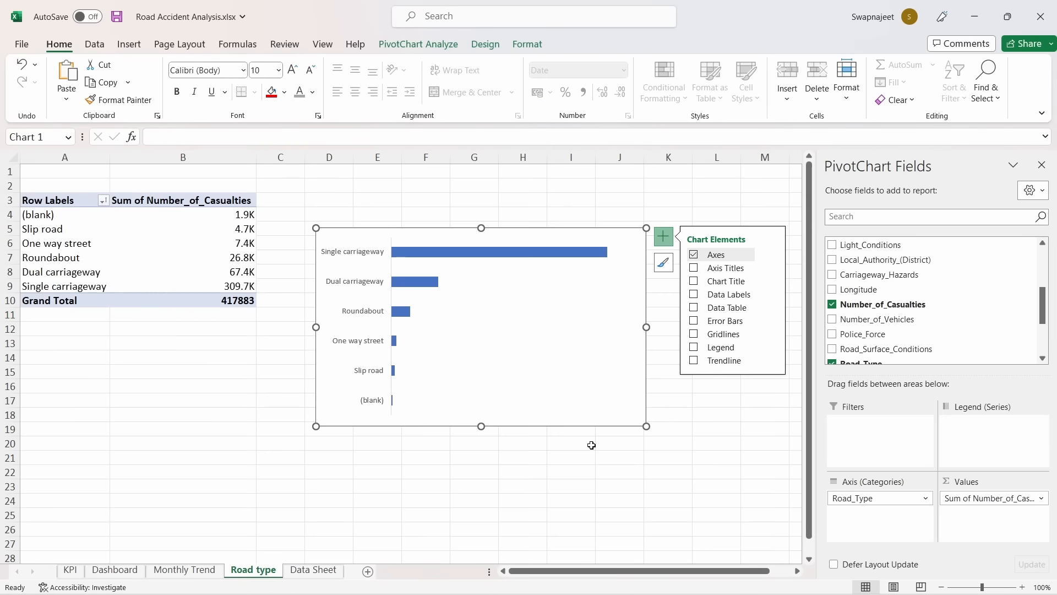
{"action": "left_click", "coordinate": [185, 570]}
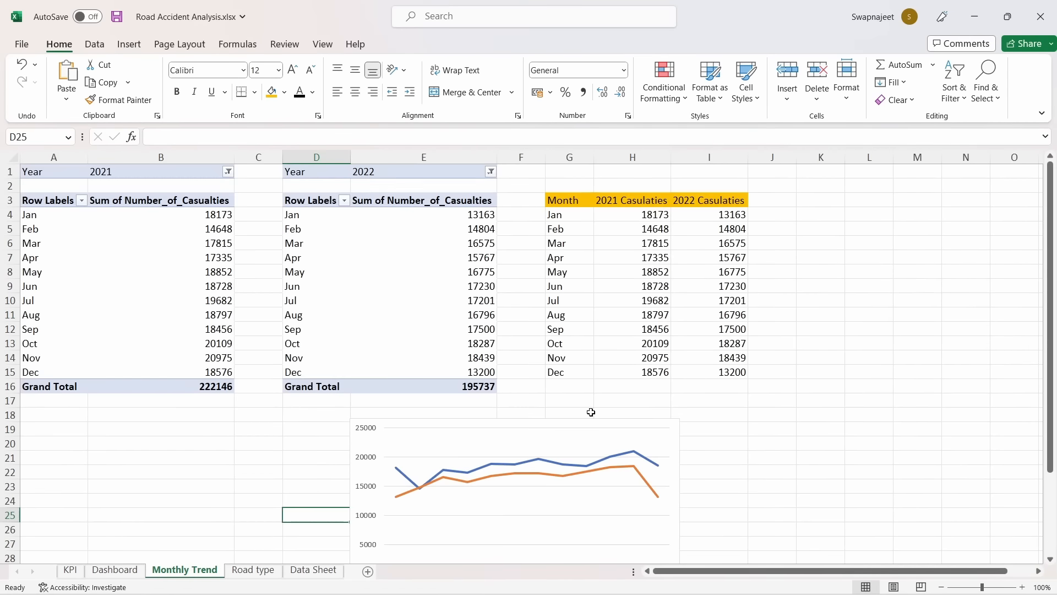
{"action": "left_click", "coordinate": [114, 569]}
{"action": "left_click", "coordinate": [749, 353]}
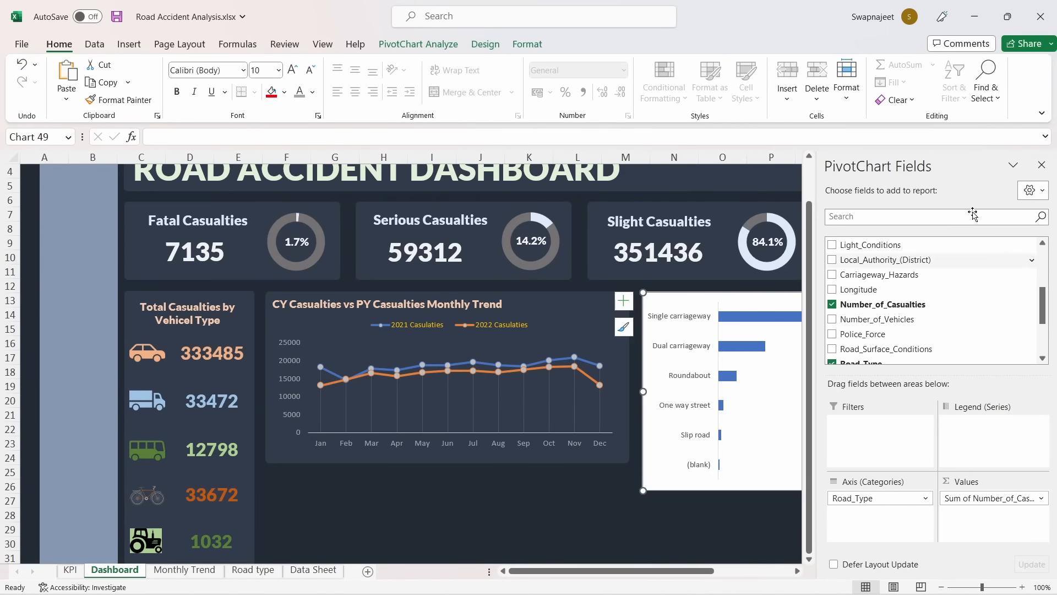
{"action": "left_click", "coordinate": [1042, 166]}
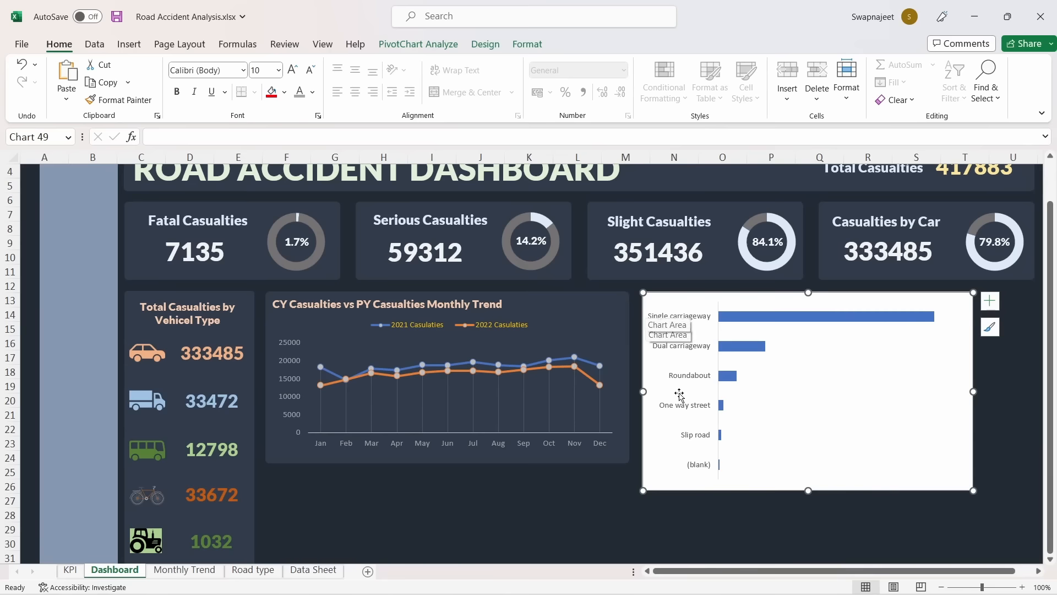
Resize the pasted road type chart to fit inside the background rectangle, leaving space above it for a heading
{"action": "left_click_drag", "start_coordinate": [808, 490], "coordinate": [811, 454]}
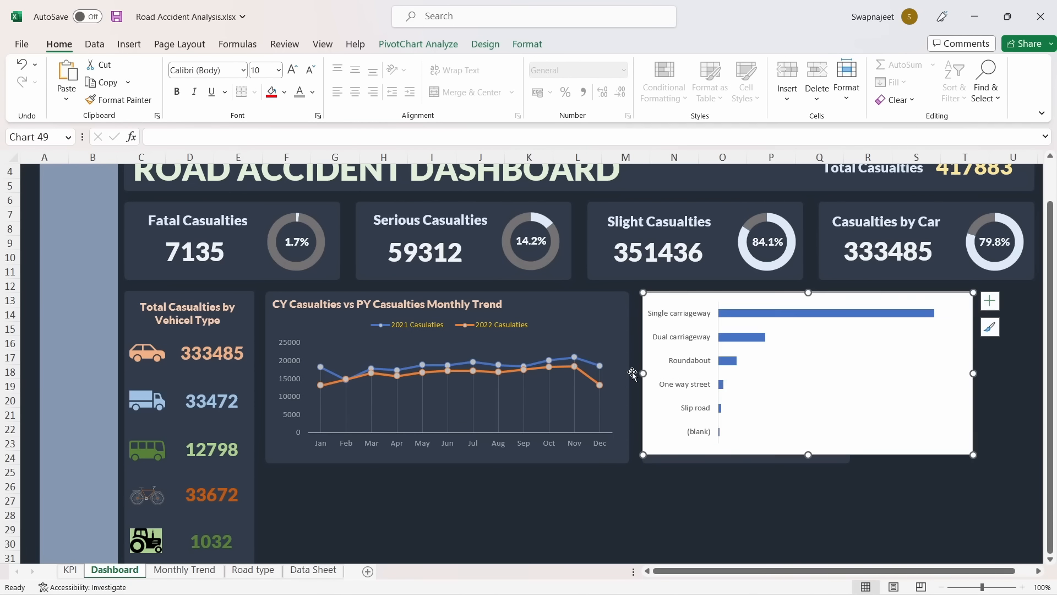
{"action": "left_click_drag", "start_coordinate": [644, 373], "coordinate": [650, 374]}
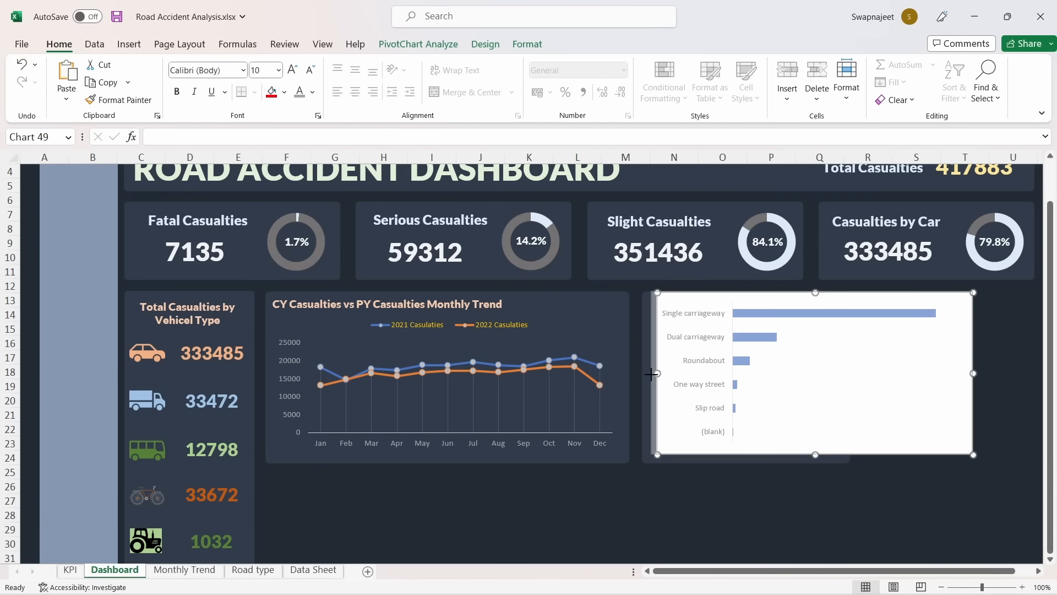
{"action": "left_click_drag", "start_coordinate": [817, 294], "coordinate": [812, 314]}
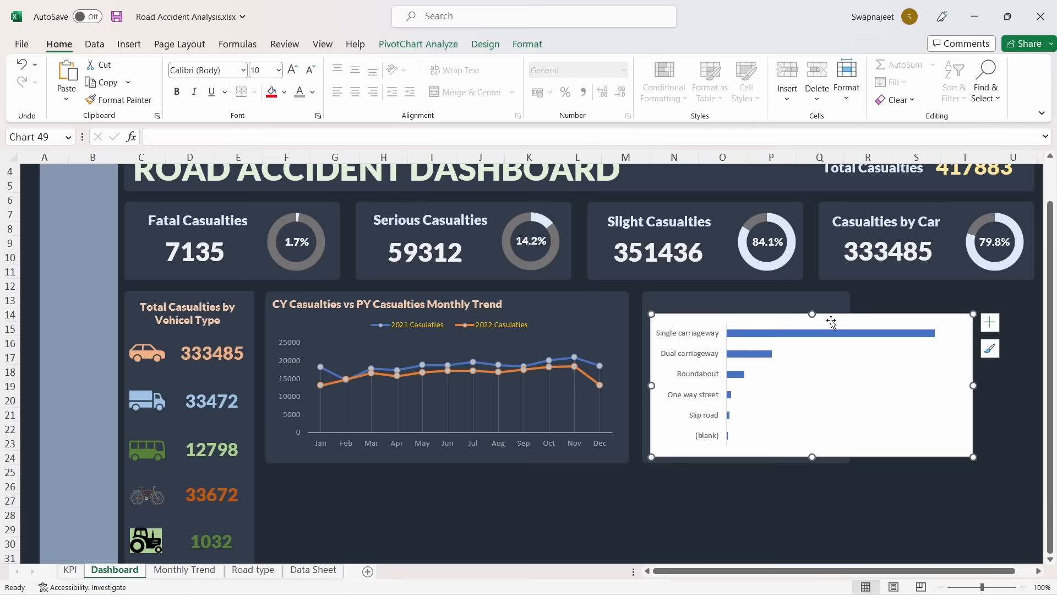
{"action": "left_click_drag", "start_coordinate": [974, 385], "coordinate": [846, 392]}
Give the Dashboard road type chart area no fill and no border, and set its category axis line to No line
{"action": "right_click", "coordinate": [823, 351]}
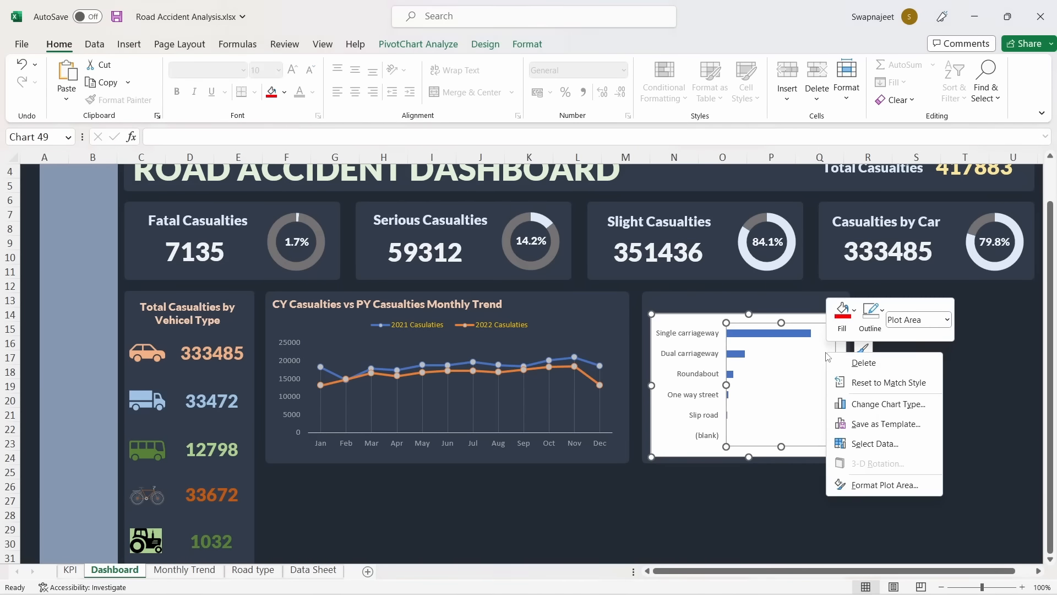
{"action": "left_click", "coordinate": [859, 484]}
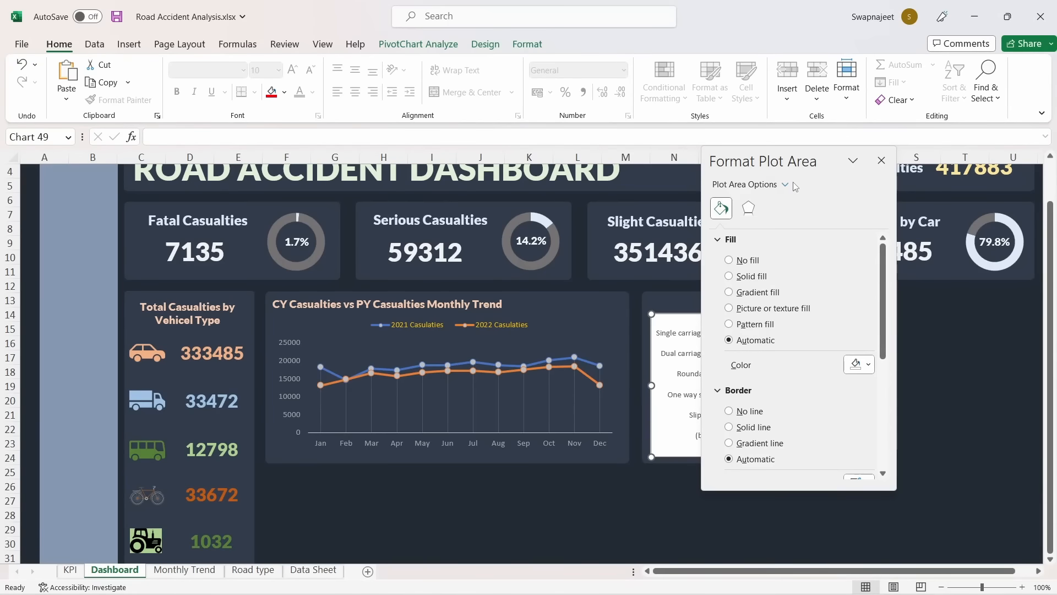
{"action": "left_click_drag", "start_coordinate": [777, 153], "coordinate": [284, 202]}
{"action": "left_click", "coordinate": [660, 319]}
{"action": "left_click", "coordinate": [266, 300]}
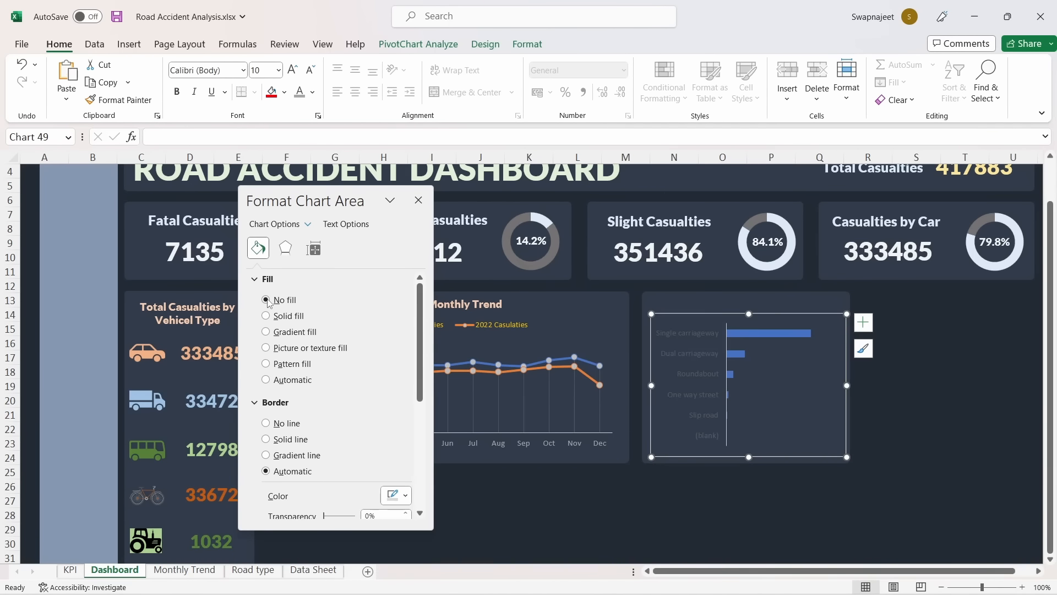
{"action": "left_click", "coordinate": [280, 423]}
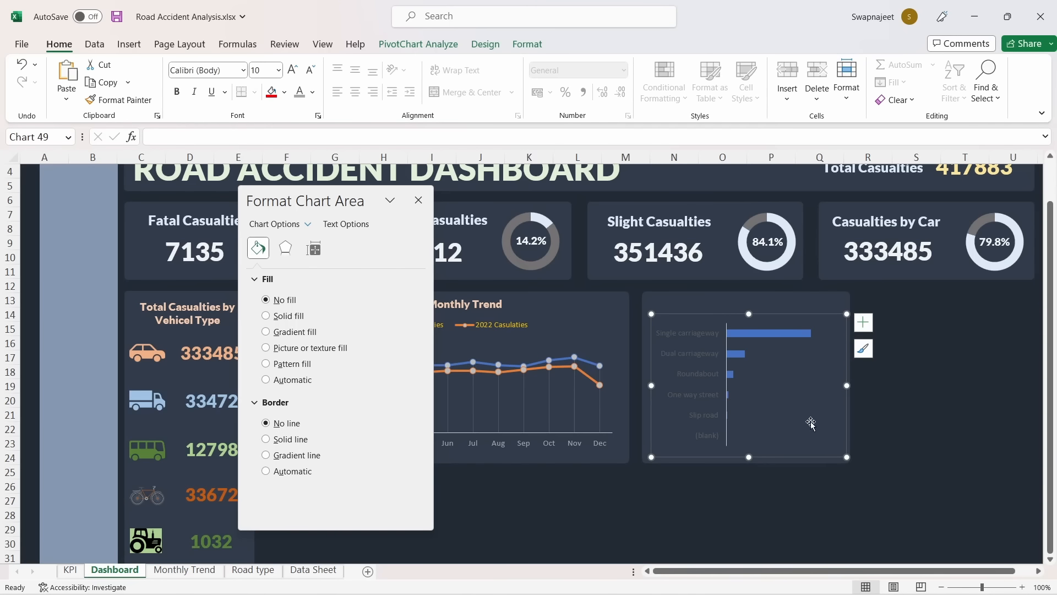
{"action": "left_click", "coordinate": [727, 438]}
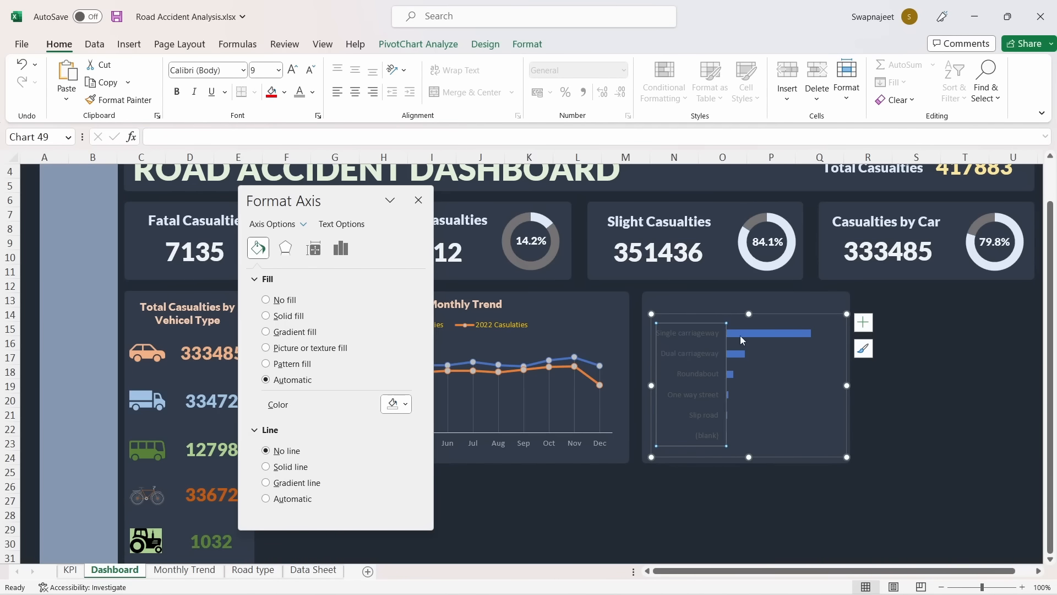
Set the gap width of the bars in the Dashboard road type chart to 70%
{"action": "left_click", "coordinate": [770, 331]}
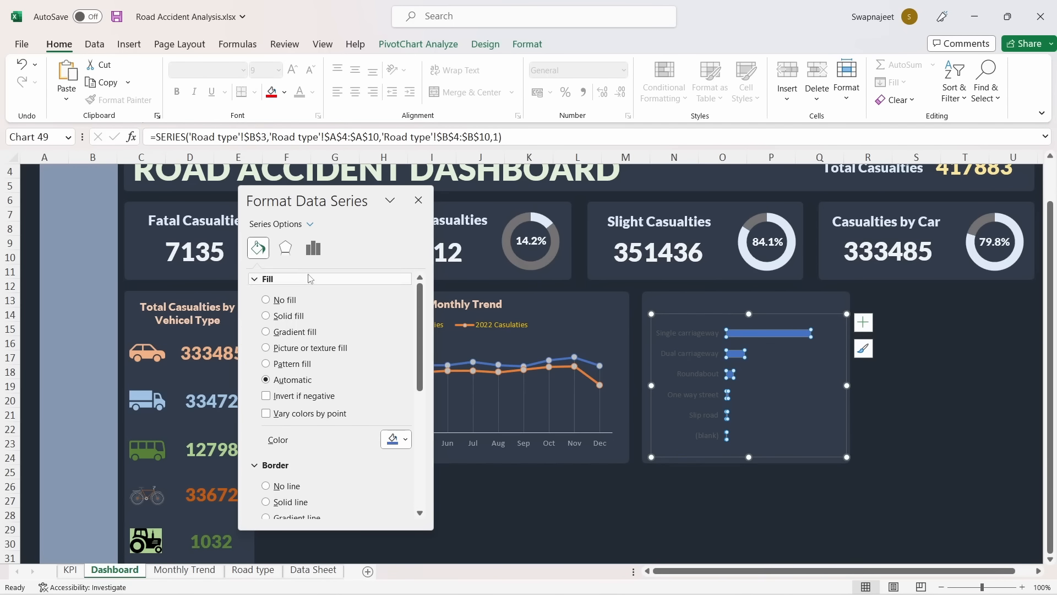
{"action": "left_click", "coordinate": [313, 249]}
{"action": "left_click_drag", "start_coordinate": [352, 366], "coordinate": [342, 370]}
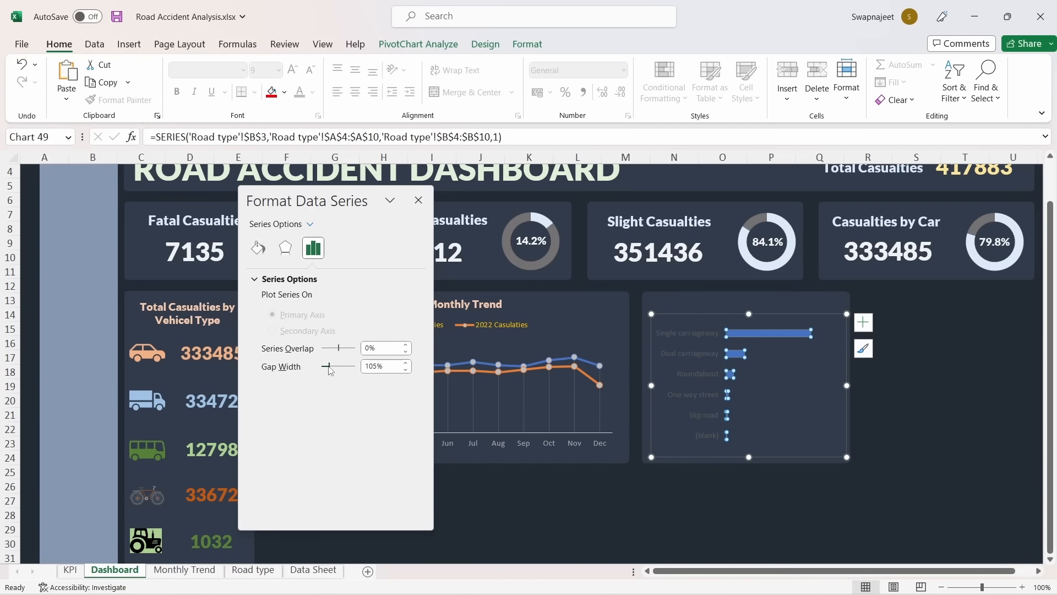
{"action": "left_click_drag", "start_coordinate": [329, 370], "coordinate": [327, 370]}
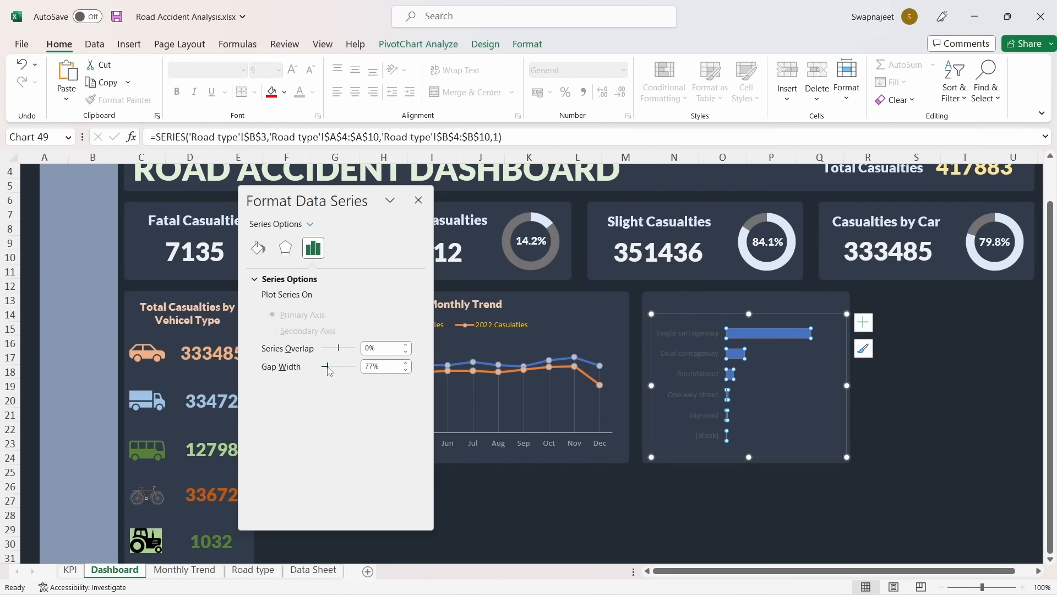
{"action": "left_click", "coordinate": [372, 365]}
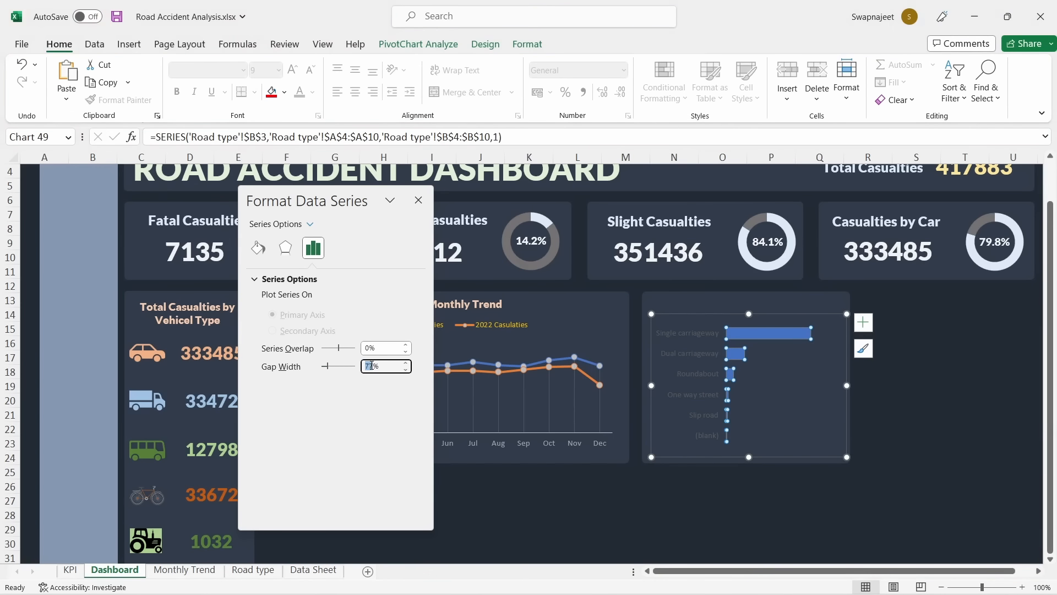
{"action": "type", "text": "0"}
{"action": "left_click", "coordinate": [763, 340]}
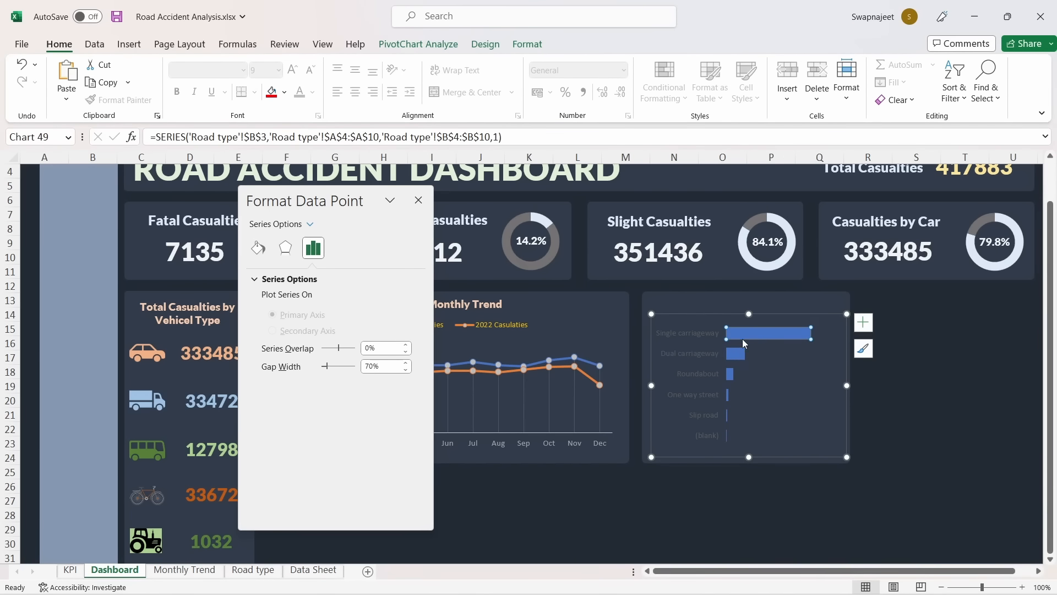
{"action": "left_click", "coordinate": [803, 380]}
Give the road type bars a linear gradient fill whose first stop is the theme blue darkened by 50%
{"action": "left_click", "coordinate": [758, 339]}
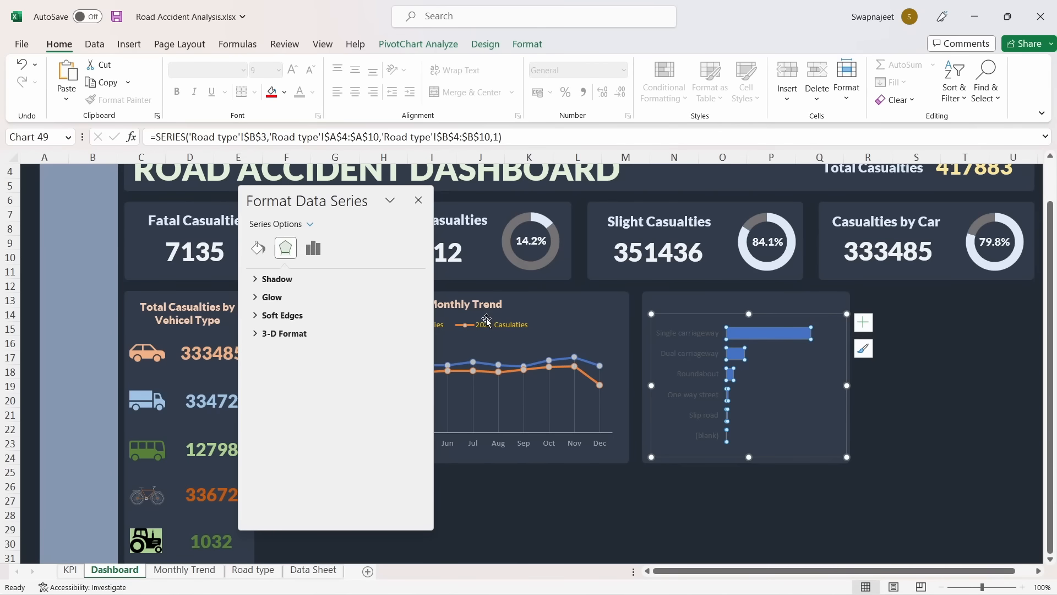
{"action": "left_click", "coordinate": [259, 249]}
{"action": "scroll", "coordinate": [292, 357], "scroll_direction": "down", "scroll_amount": 3}
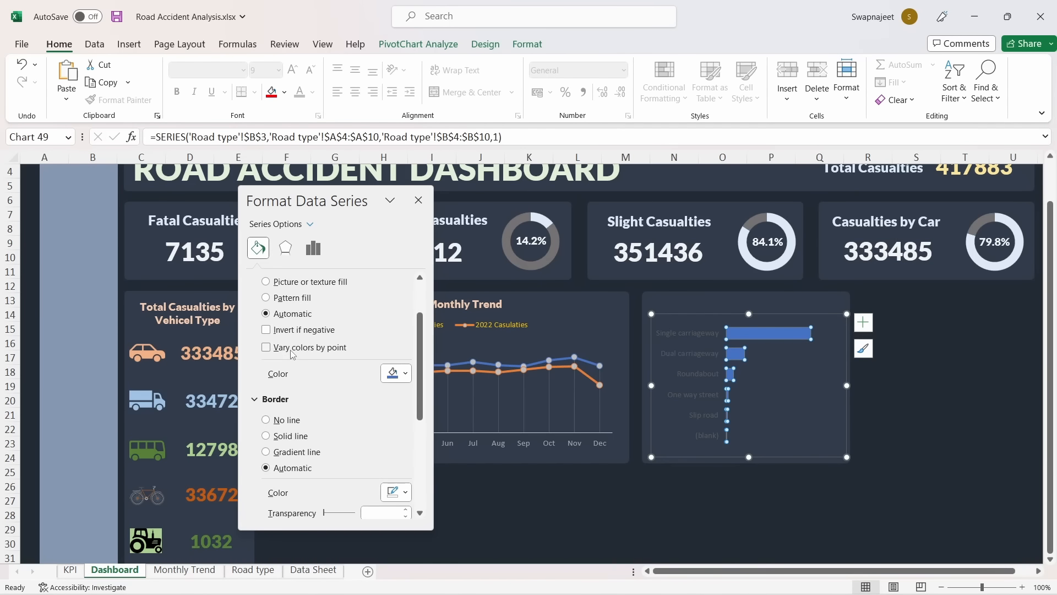
{"action": "scroll", "coordinate": [292, 354], "scroll_direction": "up", "scroll_amount": 3}
{"action": "left_click", "coordinate": [294, 333]}
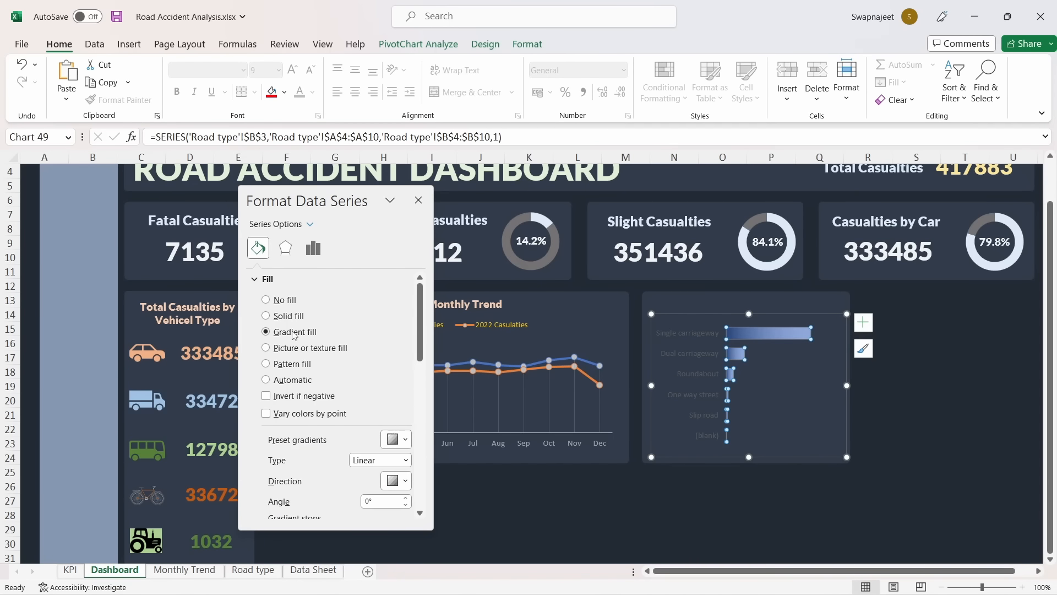
{"action": "scroll", "coordinate": [309, 352], "scroll_direction": "down", "scroll_amount": 5}
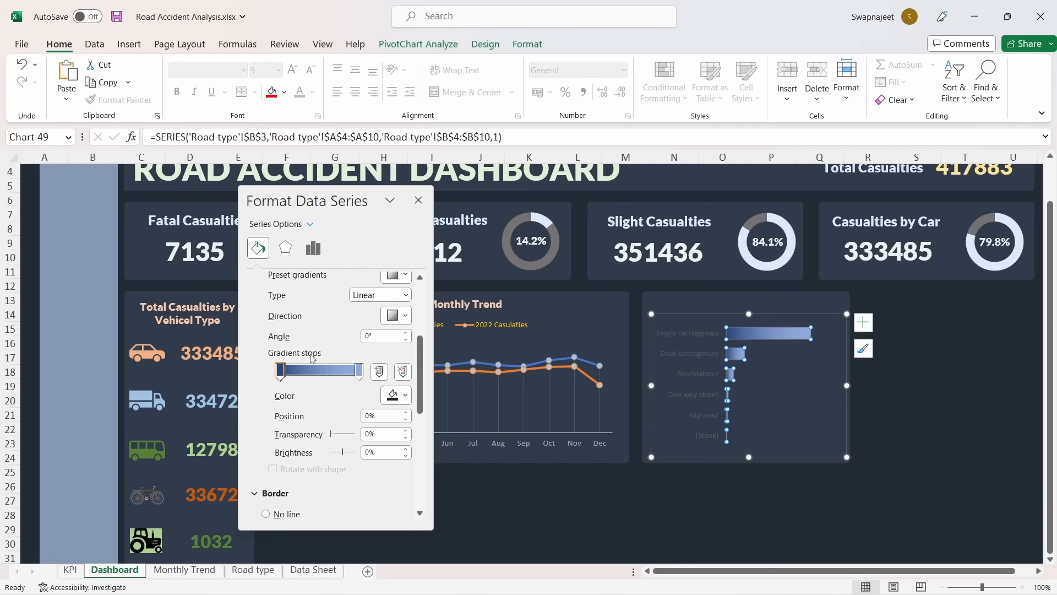
{"action": "left_click", "coordinate": [406, 396]}
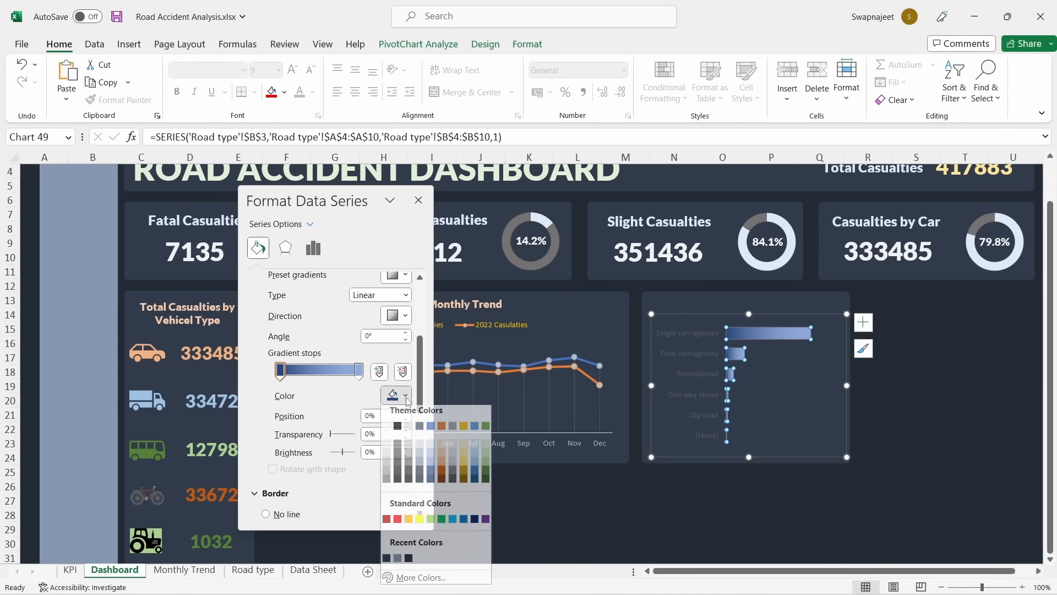
{"action": "left_click", "coordinate": [431, 484]}
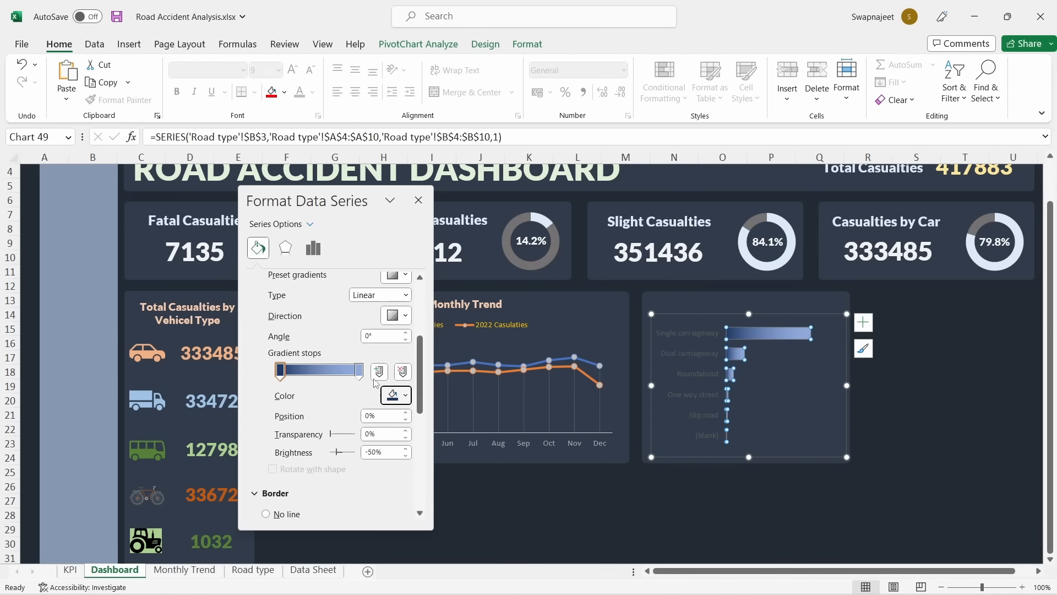
Set the gradient's last stop to a light theme blue at 40% brightness
{"action": "left_click", "coordinate": [359, 370]}
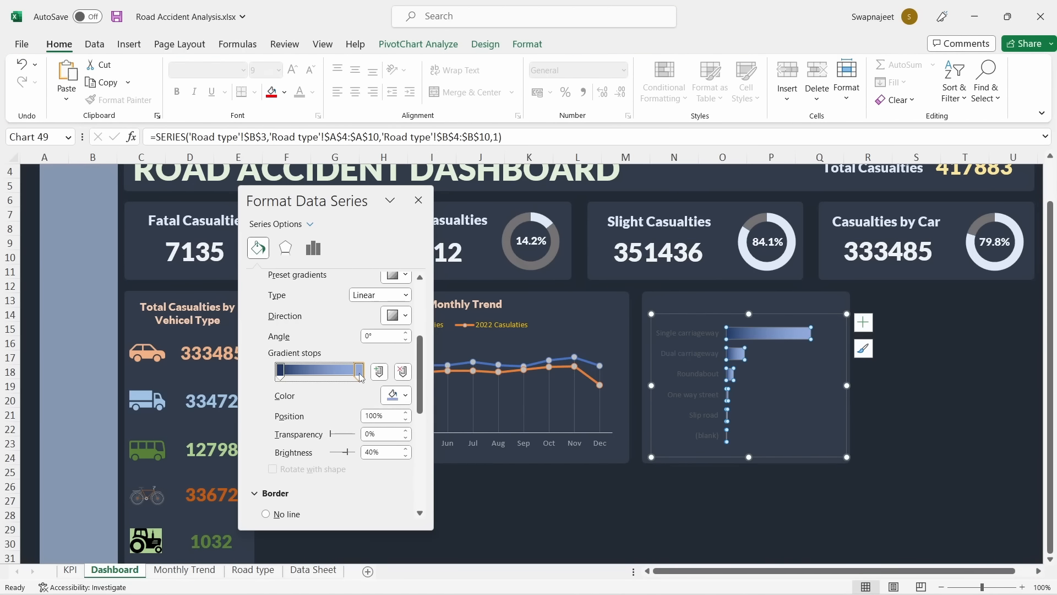
{"action": "left_click", "coordinate": [409, 398]}
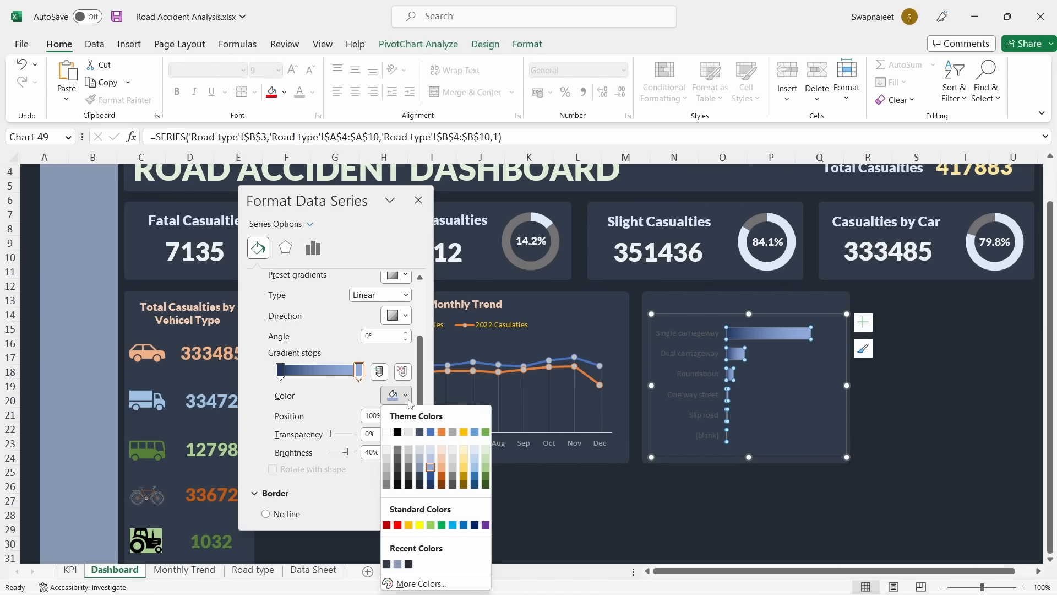
{"action": "left_click", "coordinate": [379, 338]}
{"action": "left_click", "coordinate": [399, 396]}
{"action": "left_click", "coordinate": [475, 471]}
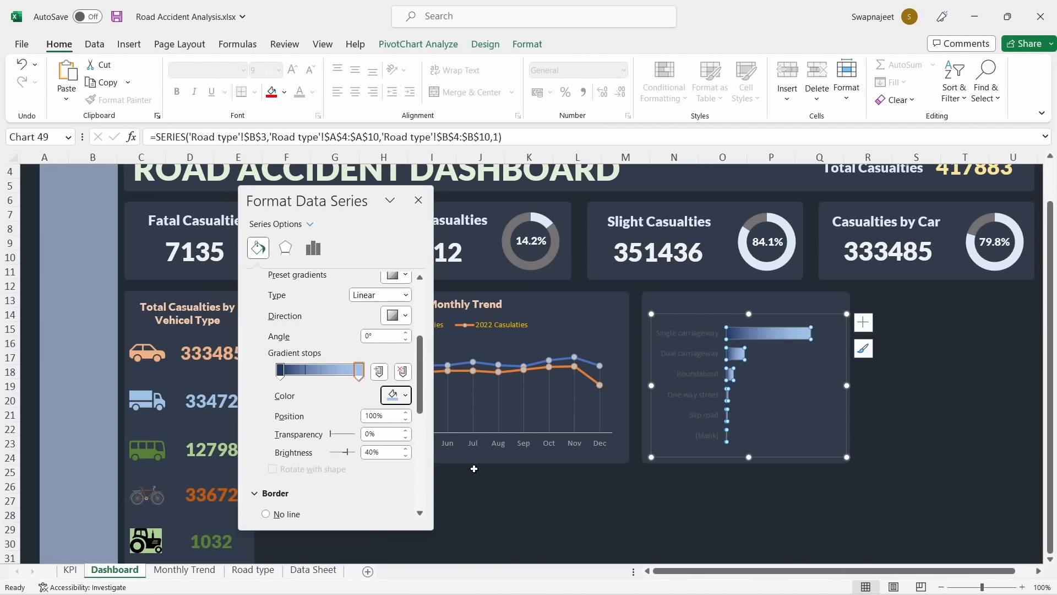
Set the bars' gradient angle to 180°, try an additional gradient stop near the middle, and close the series formatting
{"action": "left_click", "coordinate": [372, 337]}
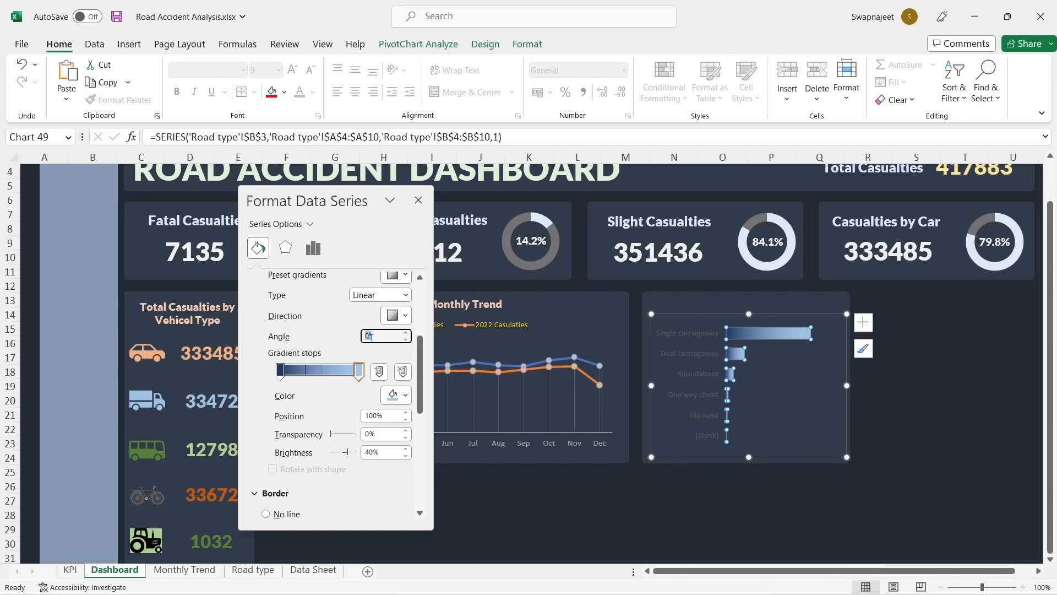
{"action": "type", "text": "180"}
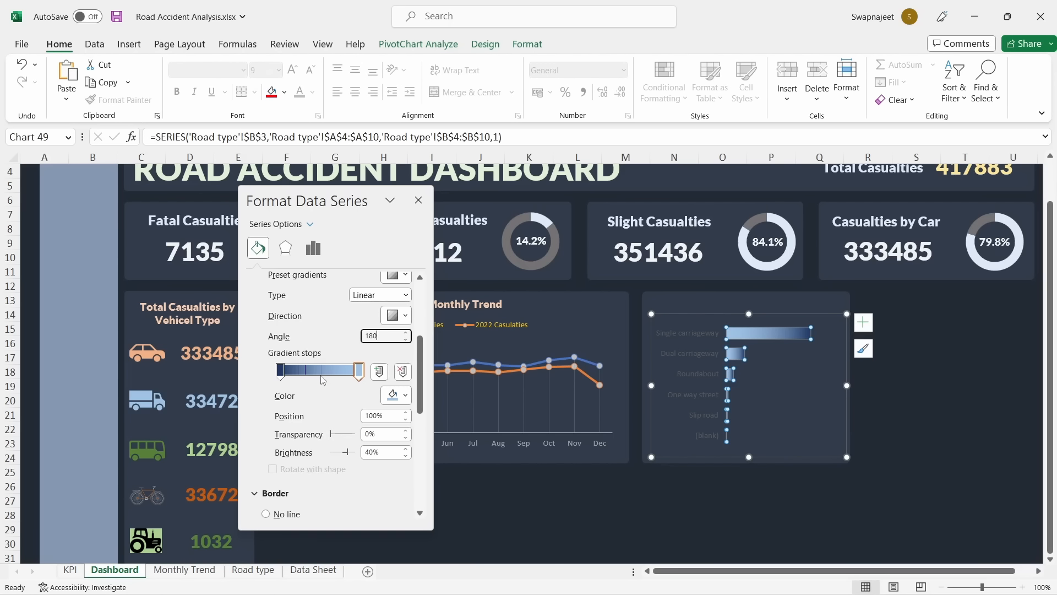
{"action": "left_click", "coordinate": [379, 371]}
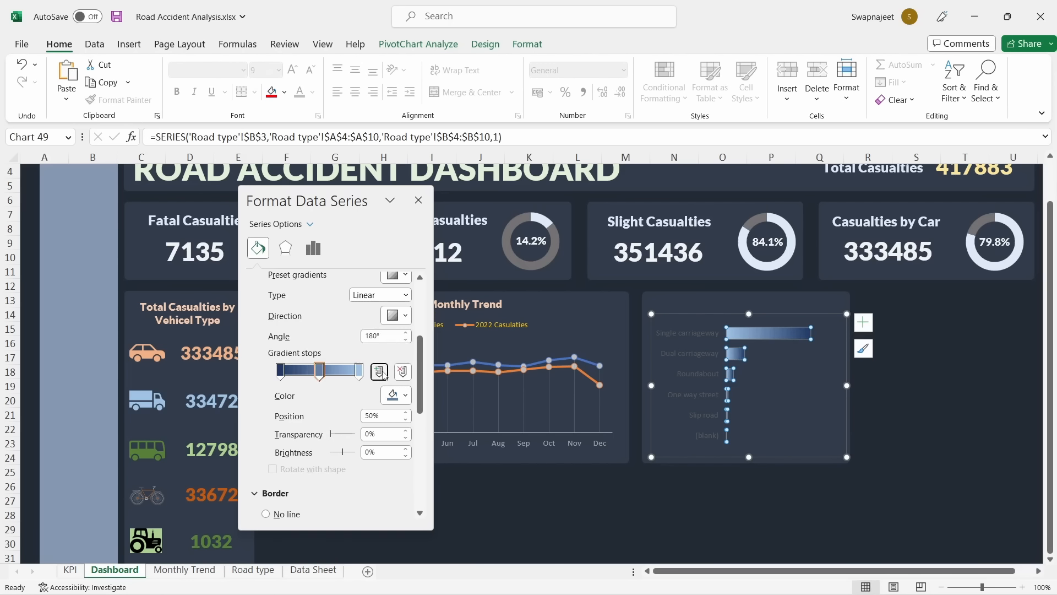
{"action": "left_click_drag", "start_coordinate": [338, 374], "coordinate": [322, 377]}
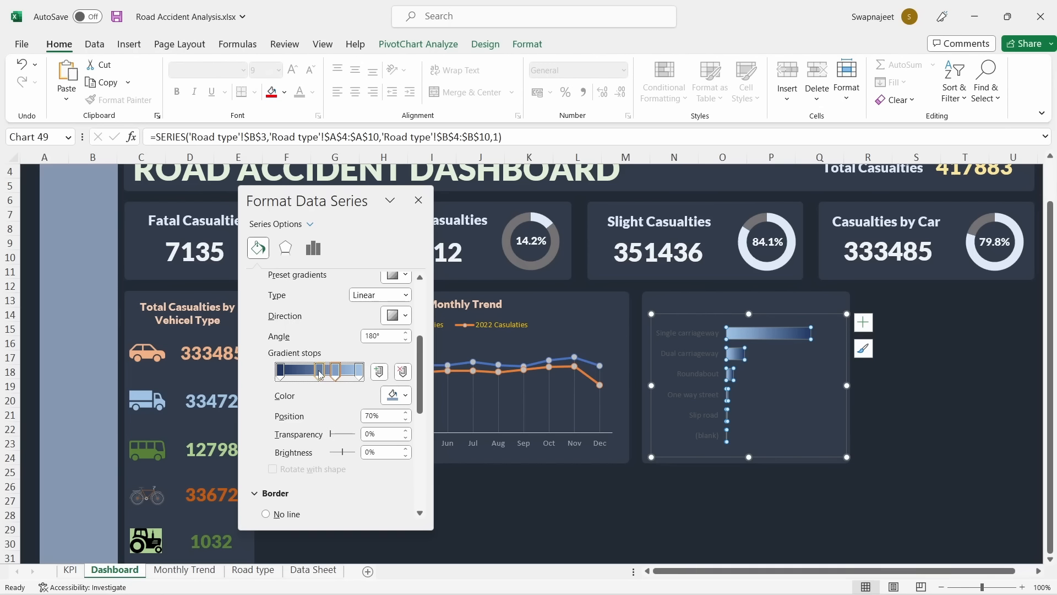
{"action": "left_click", "coordinate": [321, 373]}
{"action": "left_click_drag", "start_coordinate": [321, 373], "coordinate": [338, 386]}
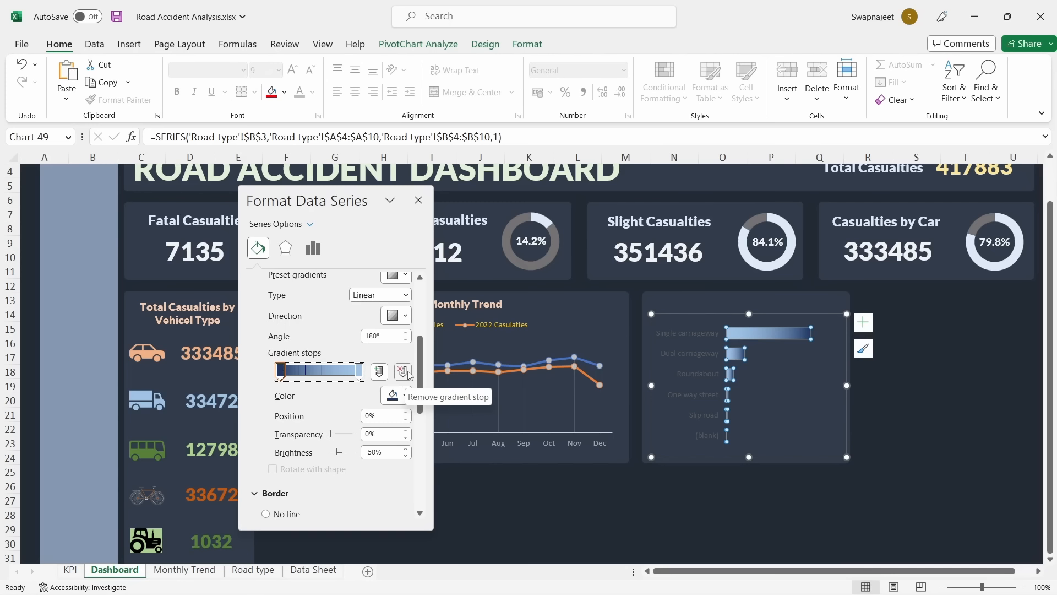
{"action": "left_click", "coordinate": [418, 201]}
{"action": "left_click", "coordinate": [973, 328]}
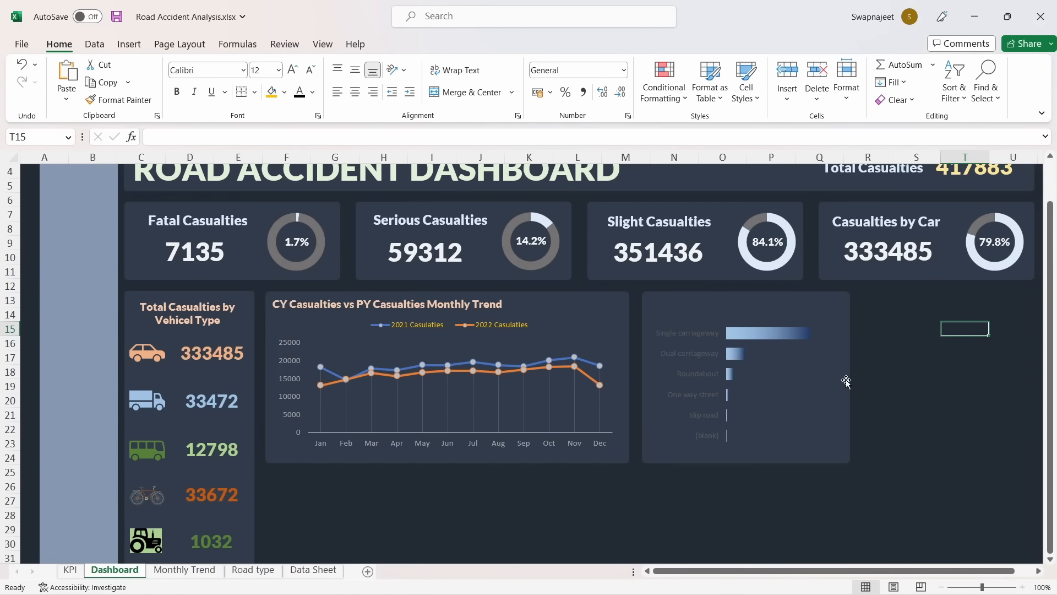
Change the category axis labels of the road type chart to a light font color that reads on the dark background
{"action": "left_click", "coordinate": [690, 332]}
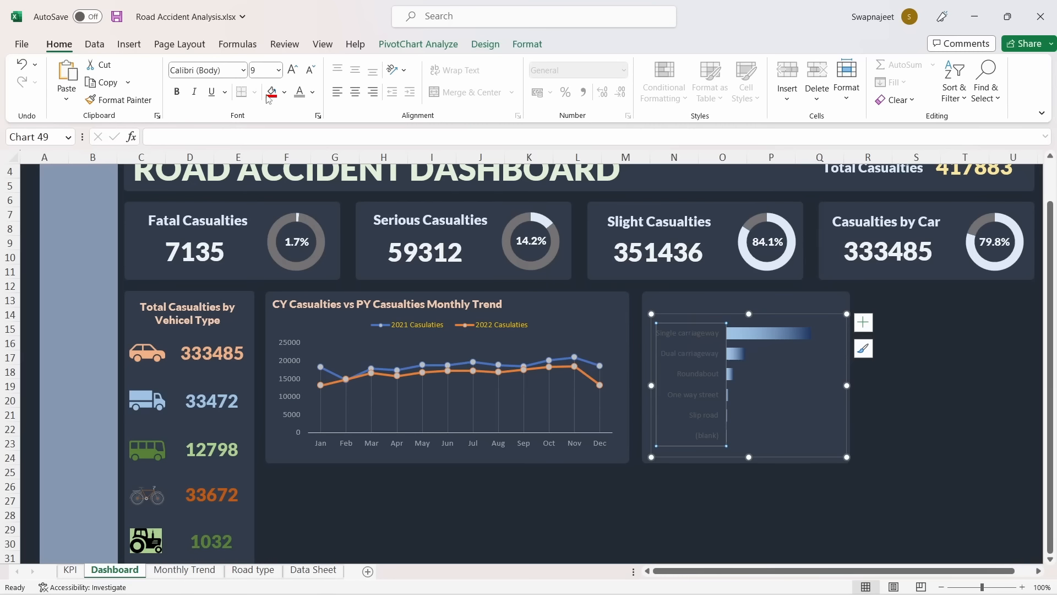
{"action": "left_click", "coordinate": [313, 93]}
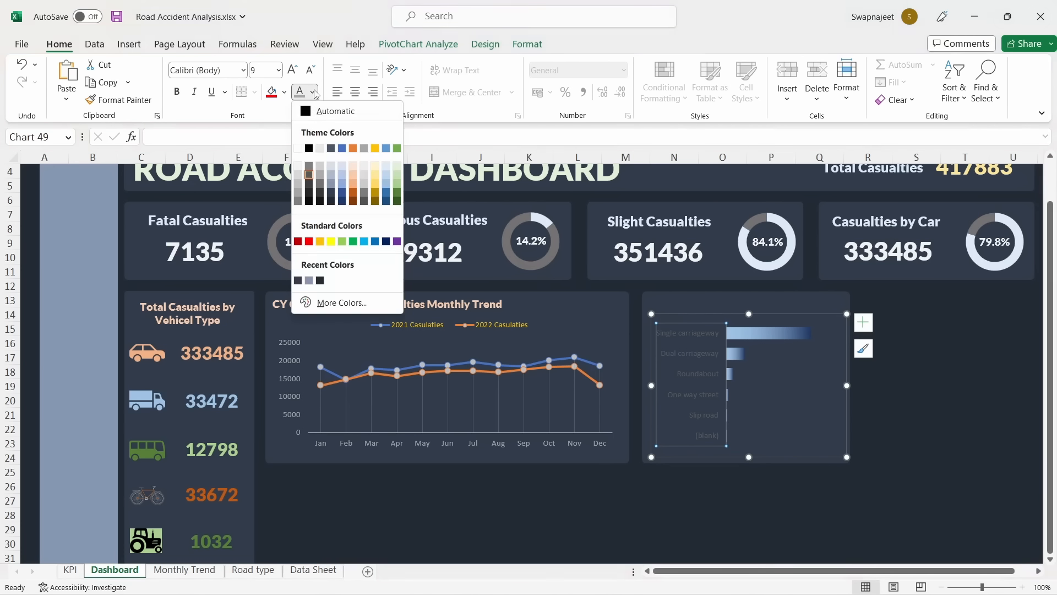
{"action": "left_click", "coordinate": [302, 185]}
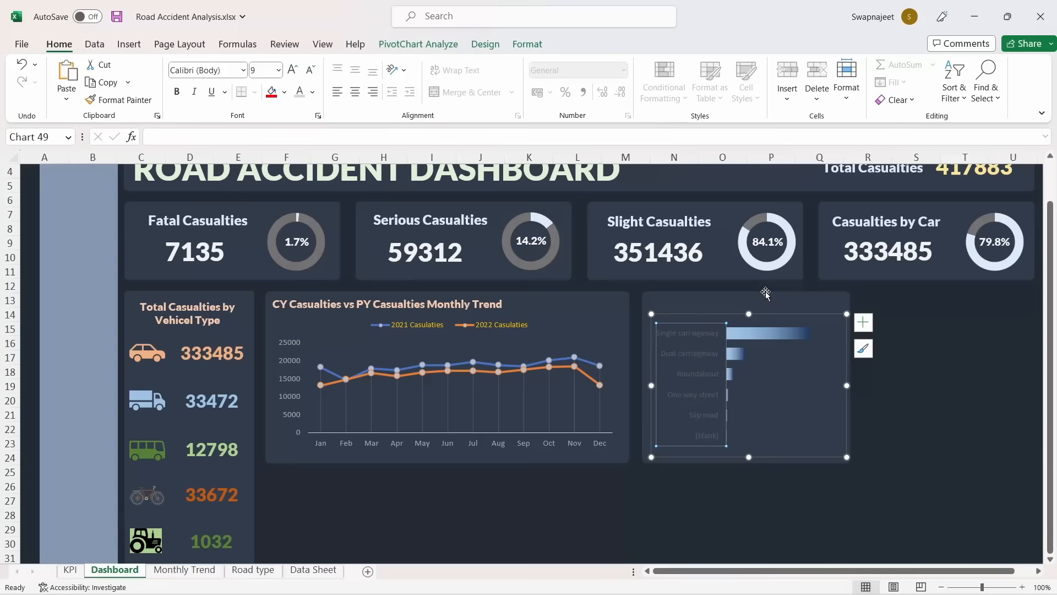
Add data labels to the road type bars and make them bold in the same light font color as the axis labels
{"action": "left_click", "coordinate": [810, 333]}
{"action": "left_click", "coordinate": [863, 323]}
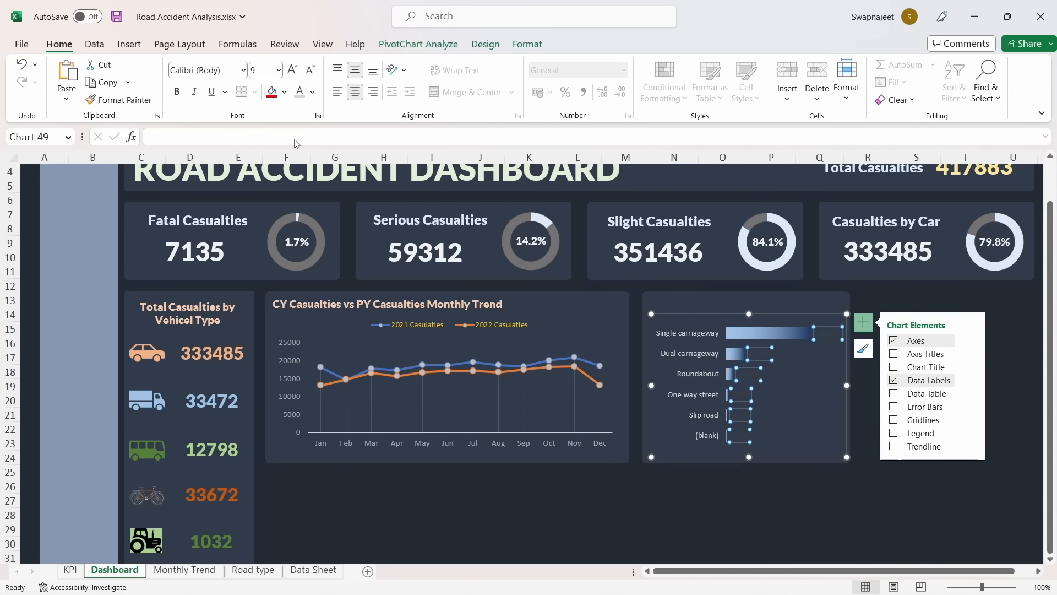
{"action": "left_click", "coordinate": [299, 93]}
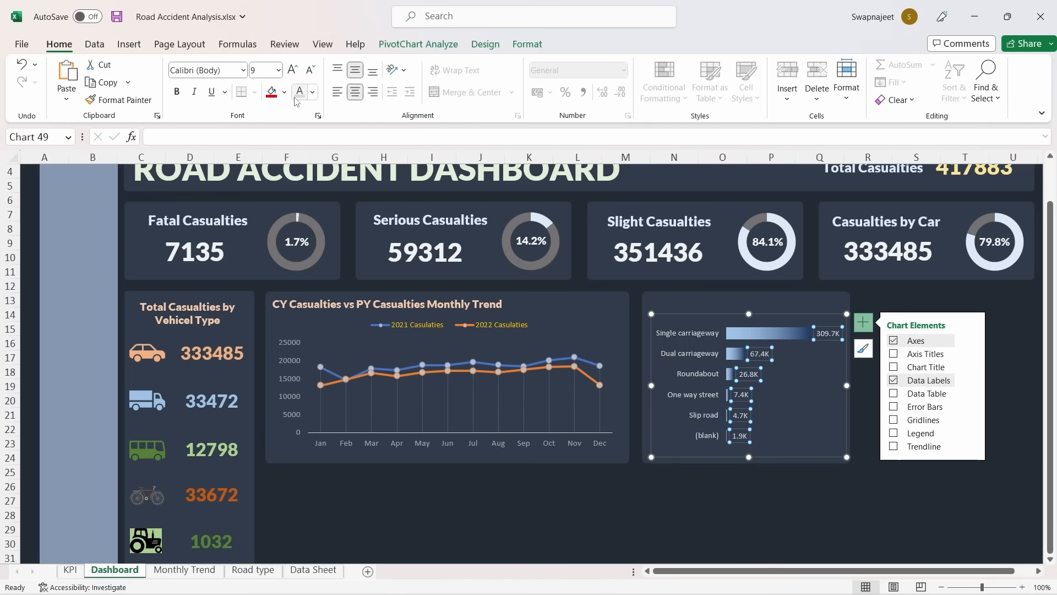
{"action": "left_click", "coordinate": [177, 92]}
Set the gradient angle of the road type bars to 0° and close the series formatting
{"action": "left_click", "coordinate": [759, 337]}
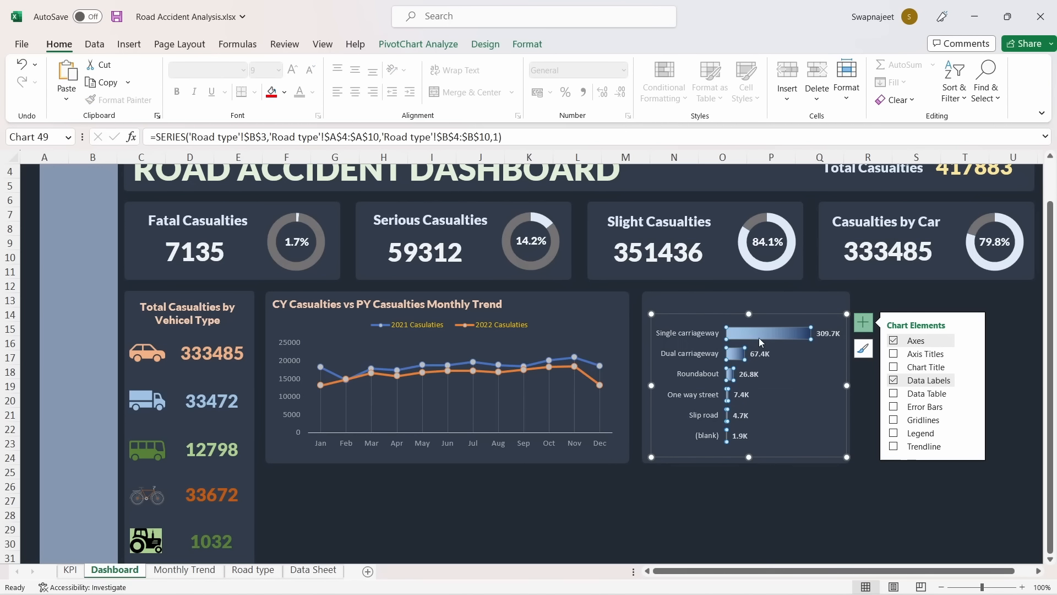
{"action": "right_click", "coordinate": [760, 337]}
{"action": "left_click", "coordinate": [822, 534]}
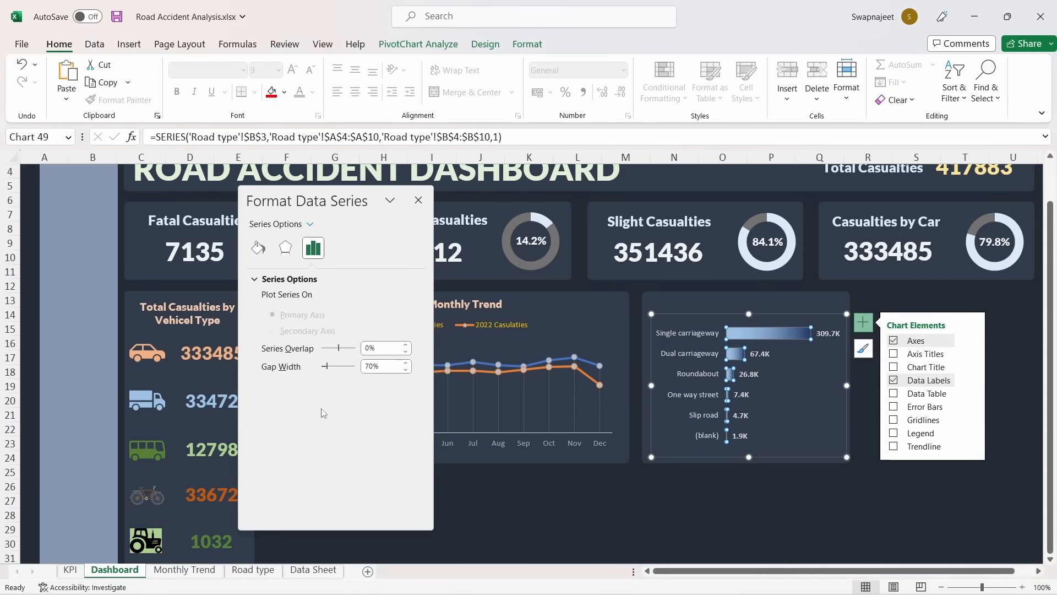
{"action": "scroll", "coordinate": [400, 370], "scroll_direction": "down", "scroll_amount": 4}
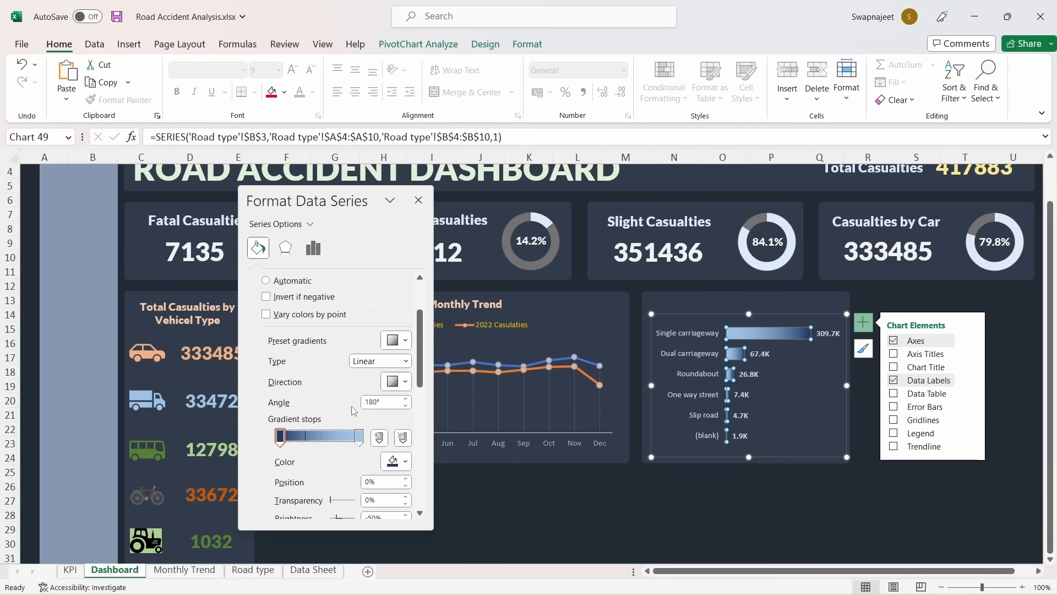
{"action": "left_click", "coordinate": [377, 369]}
{"action": "left_click_drag", "start_coordinate": [380, 369], "coordinate": [352, 373]}
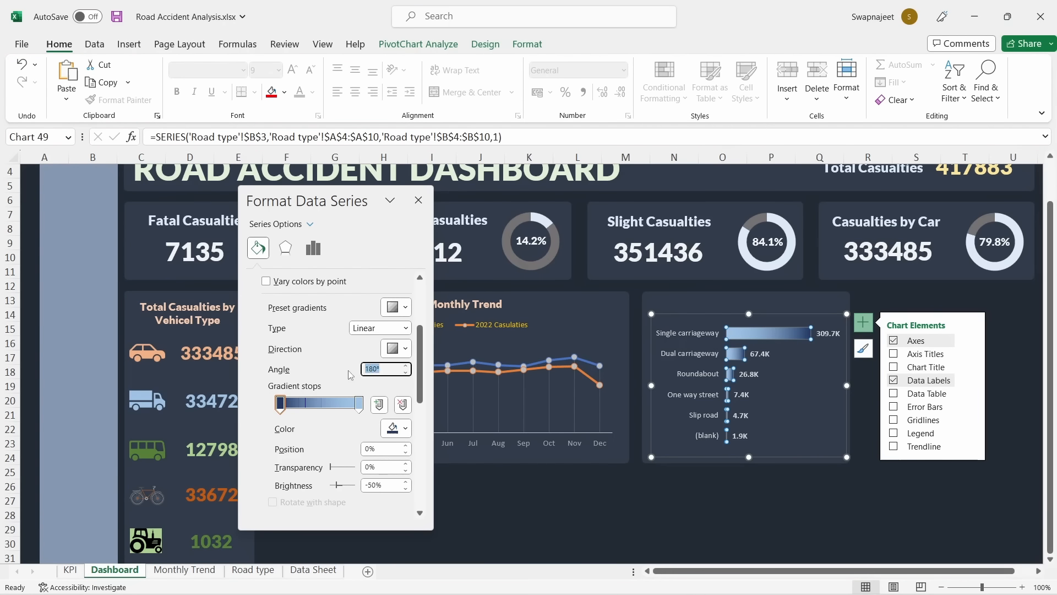
{"action": "type", "text": "0"}
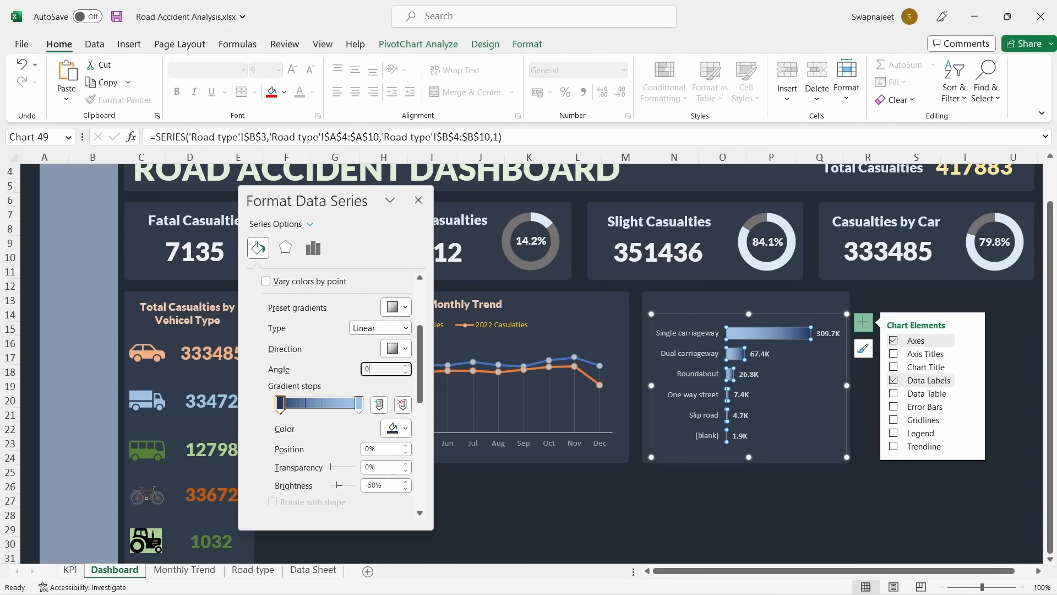
{"action": "left_click", "coordinate": [419, 200]}
{"action": "left_click", "coordinate": [965, 343]}
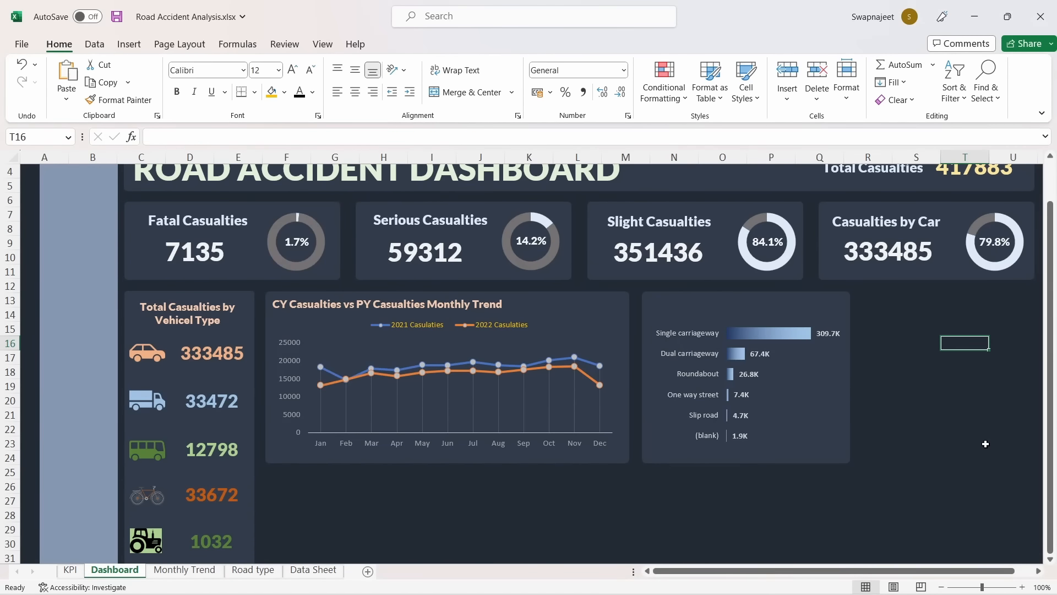
Duplicate the monthly trend heading text box, place the copy above the road type chart and narrow it to fit the background rectangle
{"action": "left_click", "coordinate": [404, 303]}
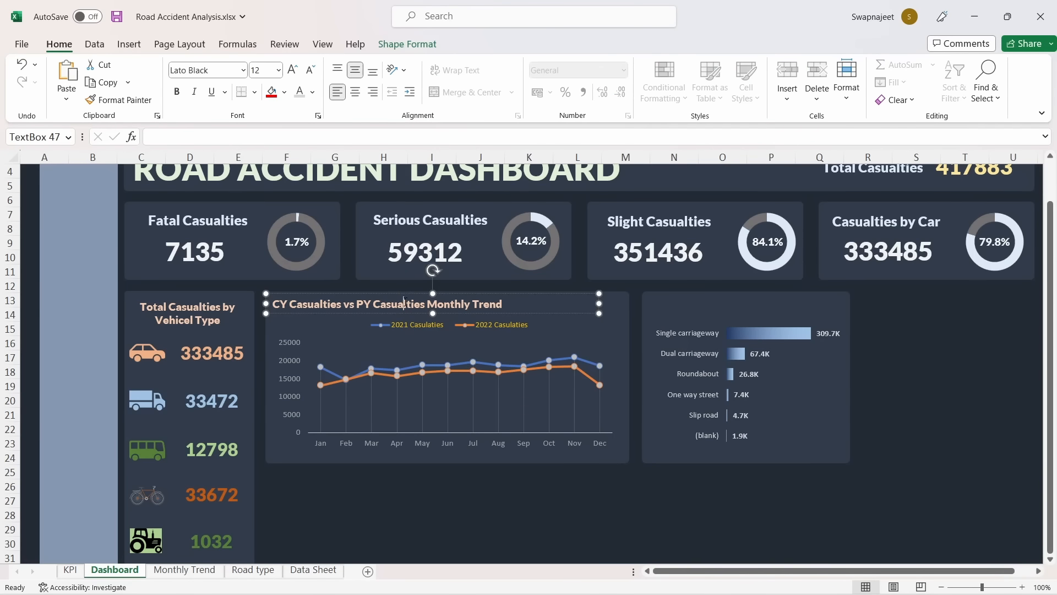
{"action": "key", "text": "ctrl+v"}
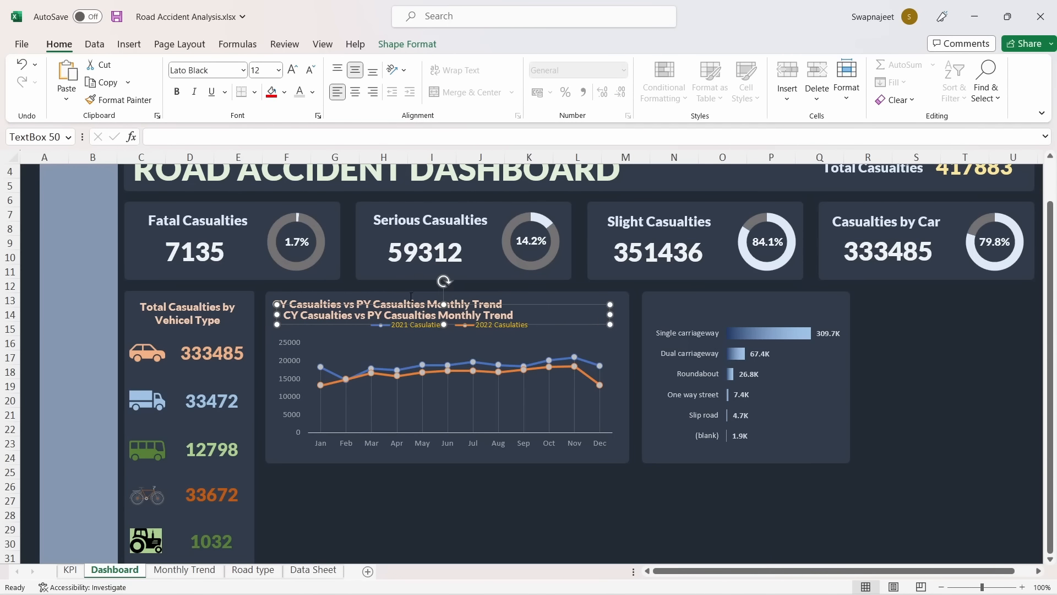
{"action": "left_click_drag", "start_coordinate": [477, 305], "coordinate": [854, 292]}
{"action": "left_click_drag", "start_coordinate": [977, 303], "coordinate": [843, 304]}
Change the copied heading above the road type chart to "Casualties by Road type" and deselect it
{"action": "double_click", "coordinate": [797, 303]}
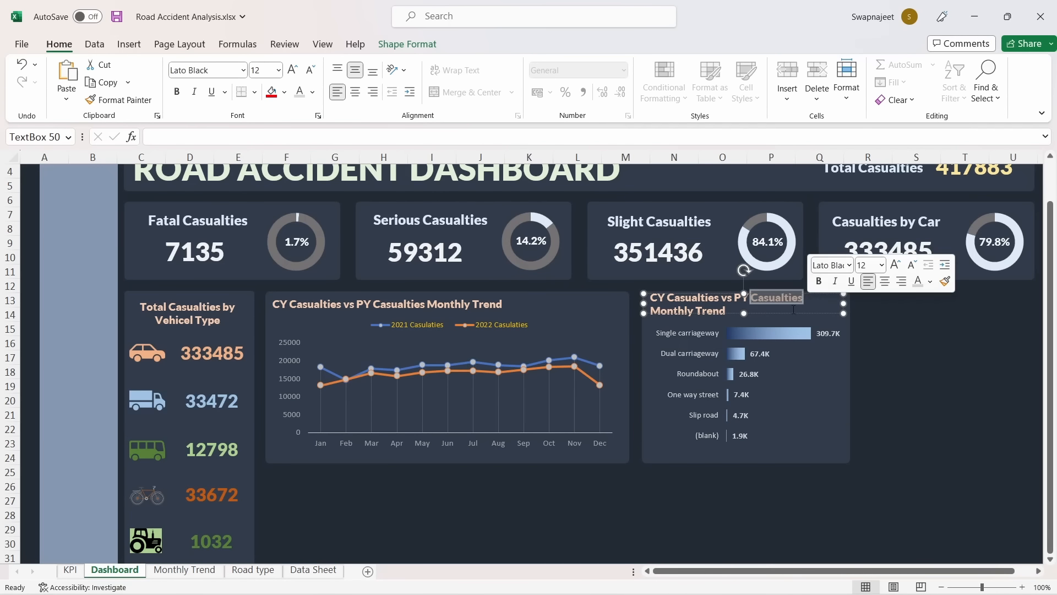
{"action": "left_click_drag", "start_coordinate": [744, 313], "coordinate": [799, 317]}
{"action": "key", "text": "Delete"}
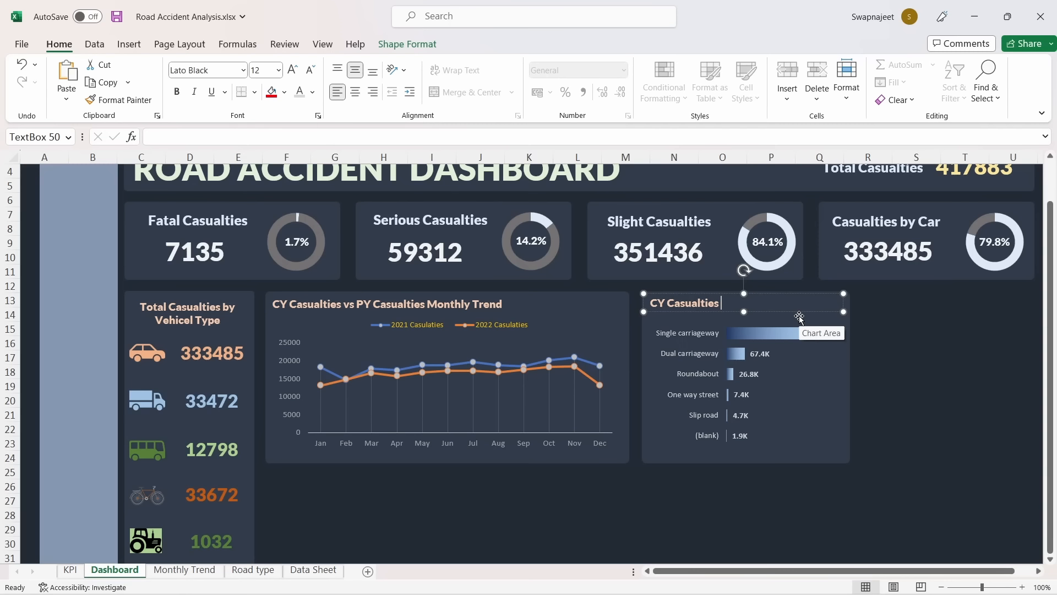
{"action": "left_click_drag", "start_coordinate": [667, 303], "coordinate": [644, 303]}
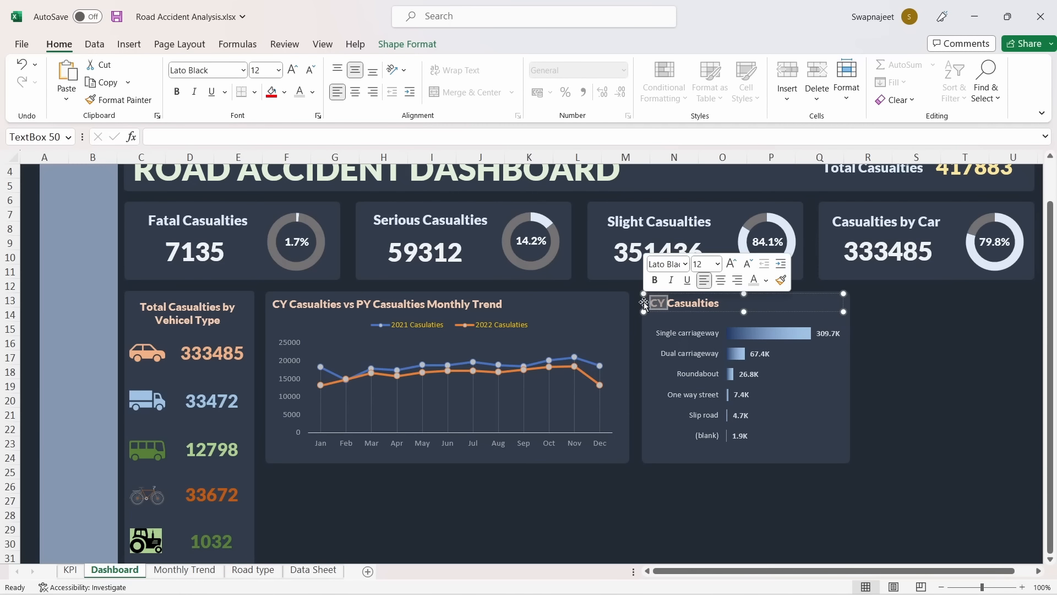
{"action": "key", "text": "Delete"}
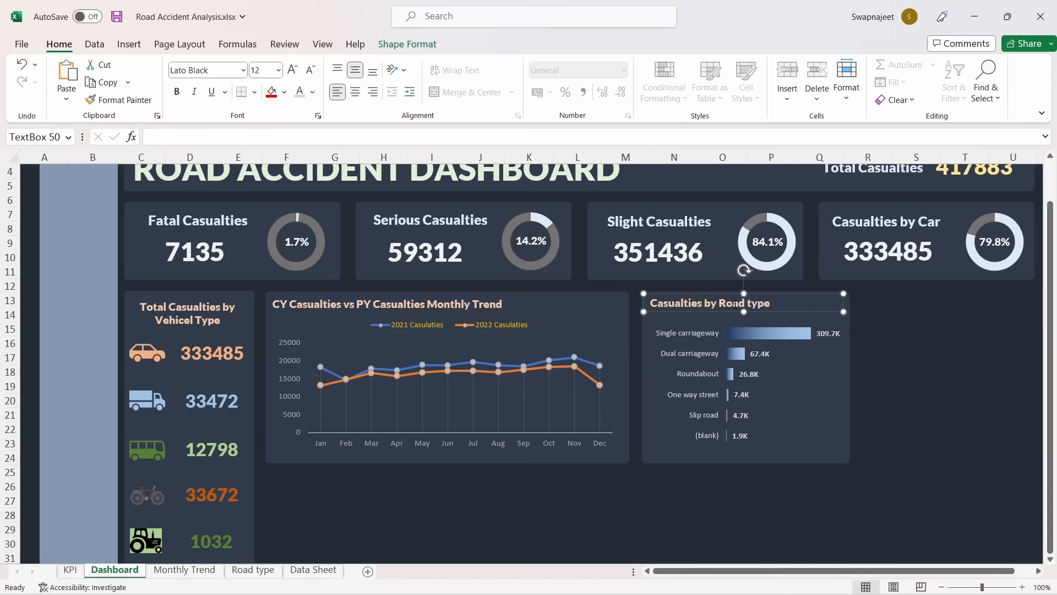
{"action": "left_click", "coordinate": [903, 368]}
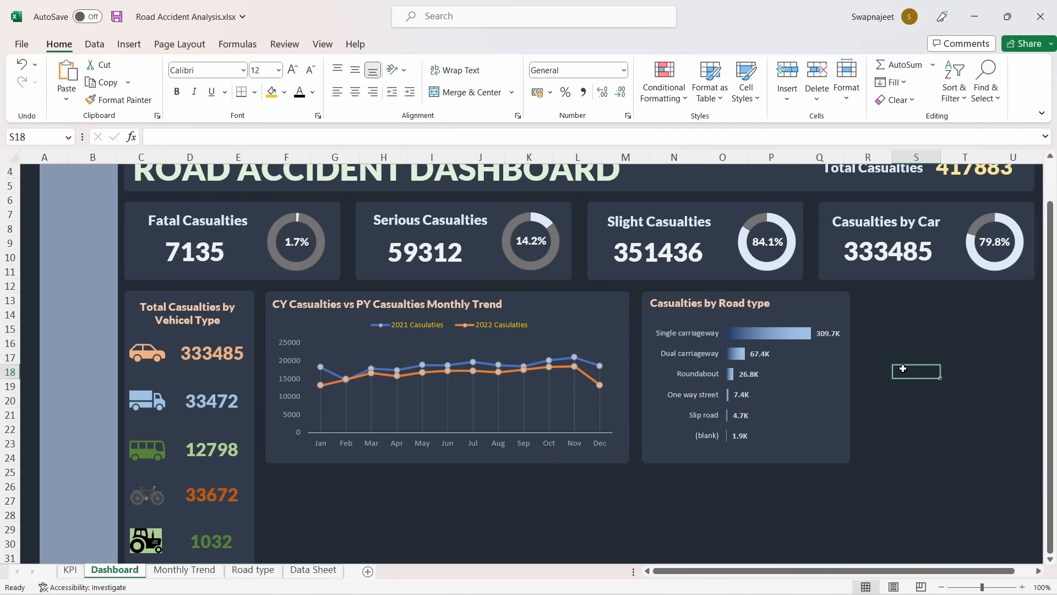
{"action": "left_click", "coordinate": [977, 388]}
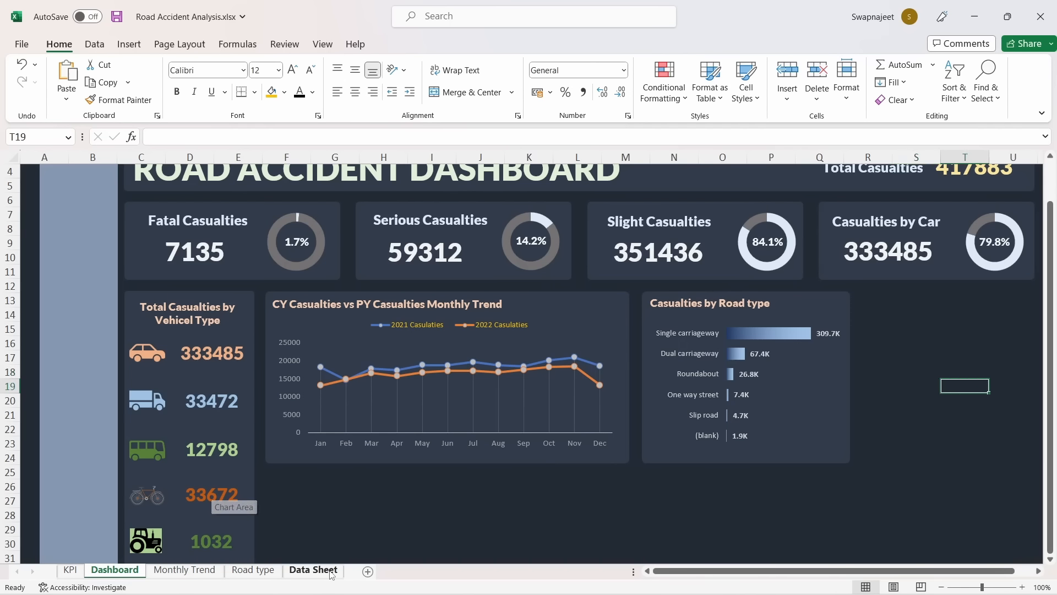
Create a PivotTable on a new worksheet from the full Data Sheet range
{"action": "left_click", "coordinate": [313, 570]}
{"action": "left_click", "coordinate": [388, 257]}
{"action": "left_click", "coordinate": [129, 44]}
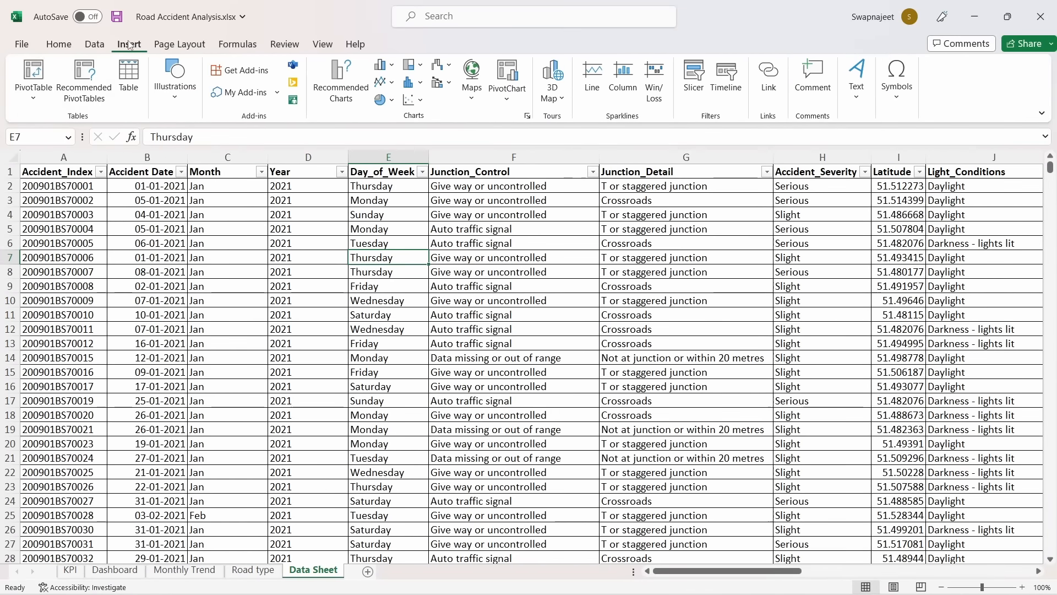
{"action": "left_click", "coordinate": [33, 72]}
{"action": "left_click", "coordinate": [668, 331]}
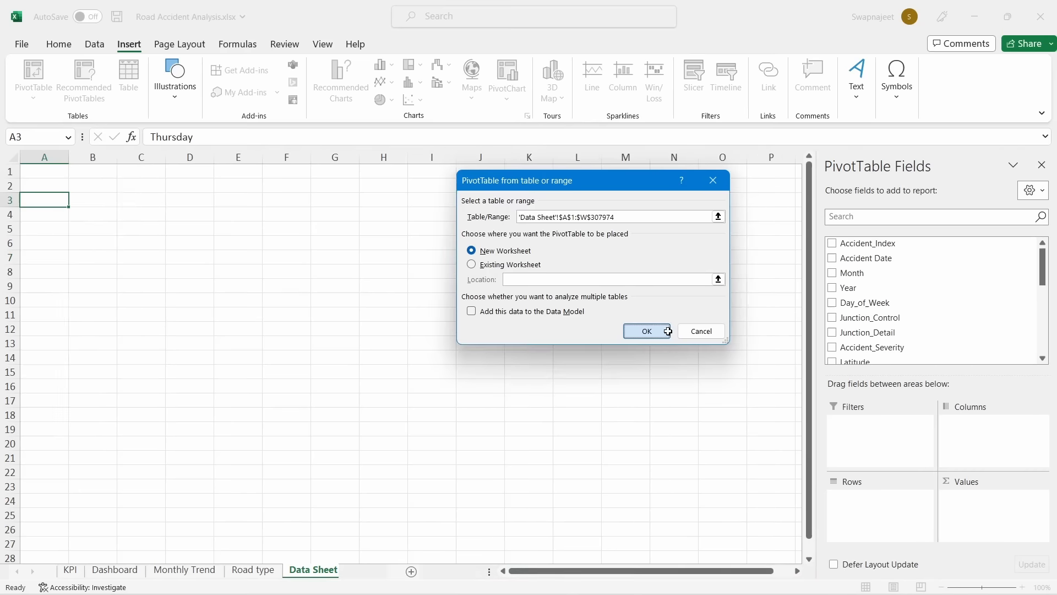
{"action": "left_click", "coordinate": [110, 273]}
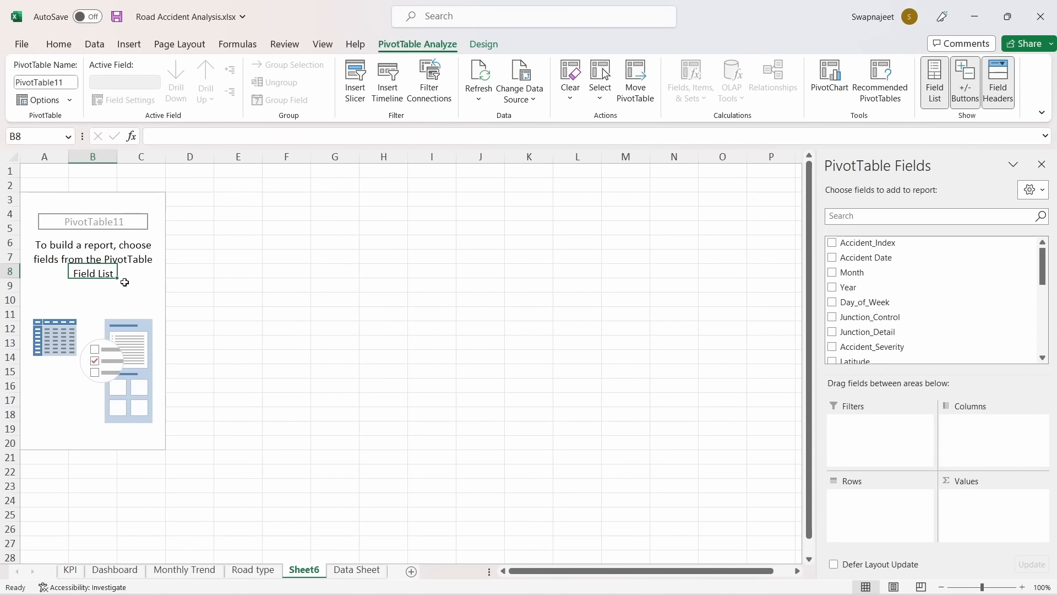
Place Road_Surface_Conditions in the new PivotTable's rows and sum Number_of_Casualties as its values
{"action": "scroll", "coordinate": [892, 305], "scroll_direction": "down", "scroll_amount": 2}
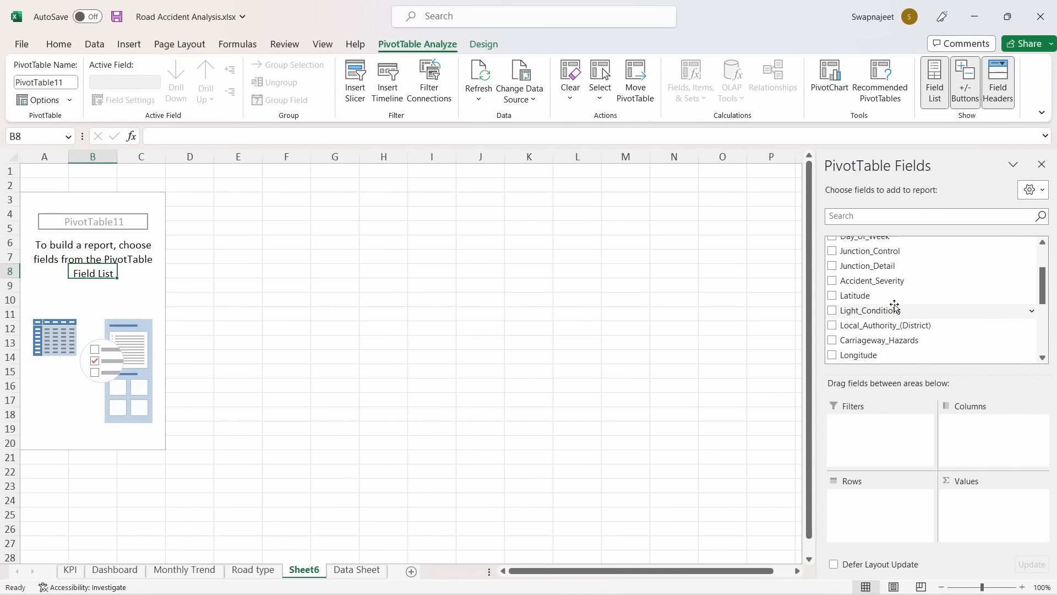
{"action": "scroll", "coordinate": [895, 306], "scroll_direction": "down", "scroll_amount": 2}
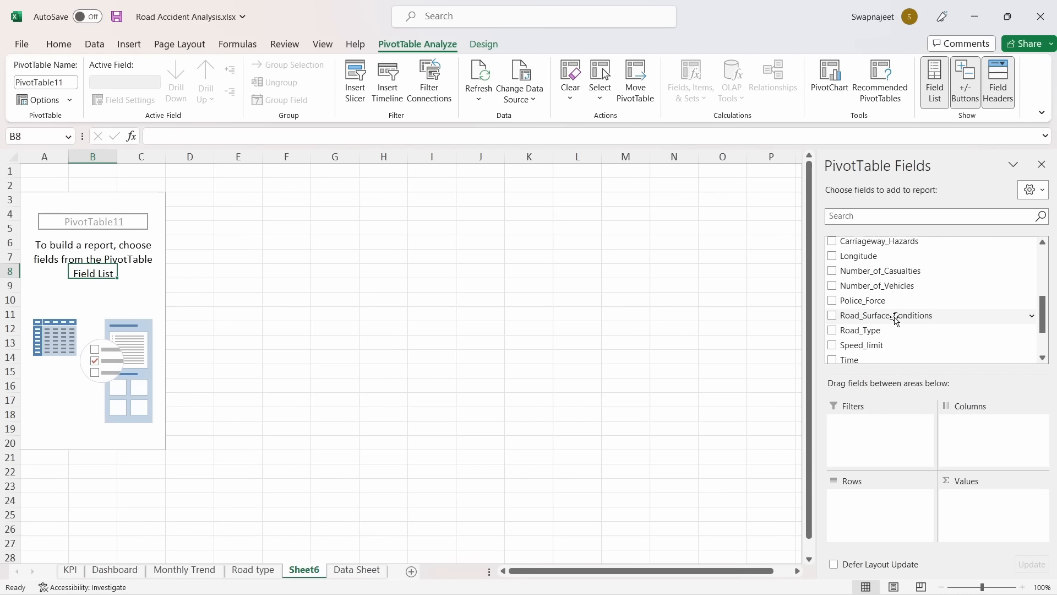
{"action": "left_click_drag", "start_coordinate": [896, 320], "coordinate": [912, 505]}
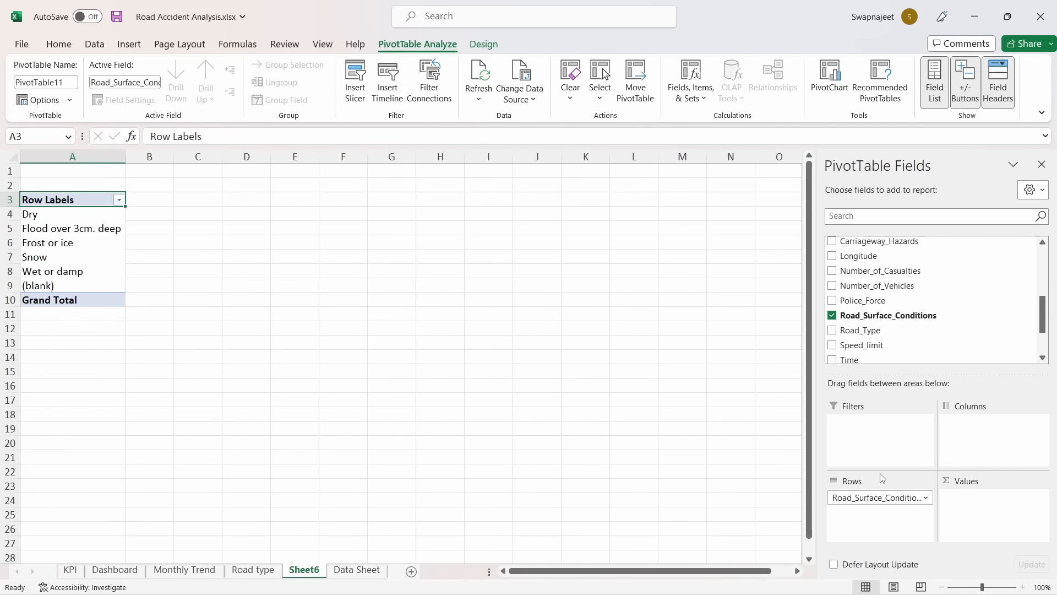
{"action": "scroll", "coordinate": [903, 325], "scroll_direction": "down", "scroll_amount": 2}
{"action": "scroll", "coordinate": [856, 322], "scroll_direction": "up", "scroll_amount": 1}
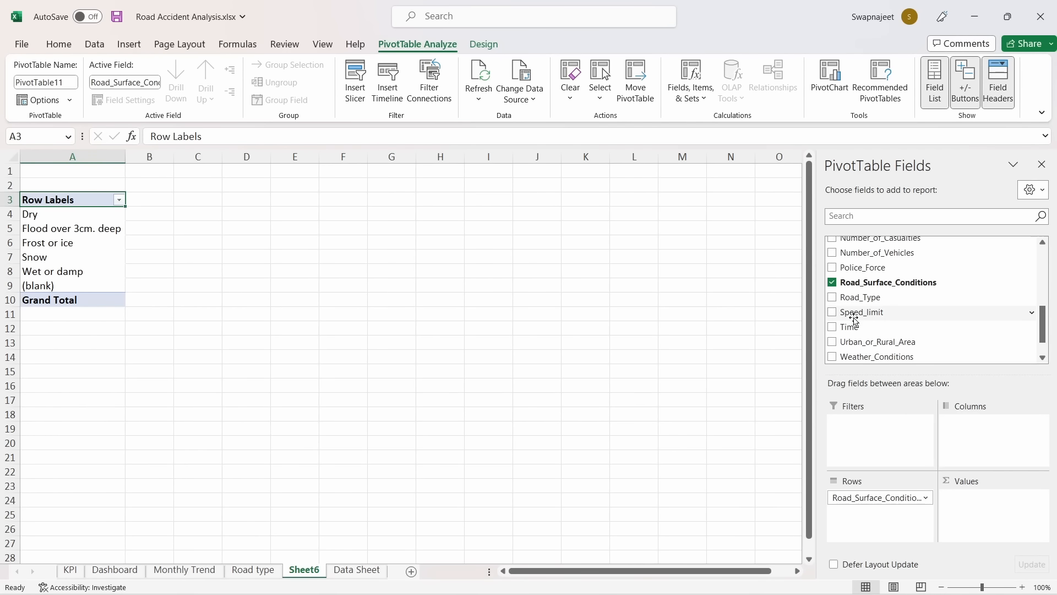
{"action": "scroll", "coordinate": [876, 326], "scroll_direction": "down", "scroll_amount": 1}
{"action": "scroll", "coordinate": [875, 326], "scroll_direction": "up", "scroll_amount": 3}
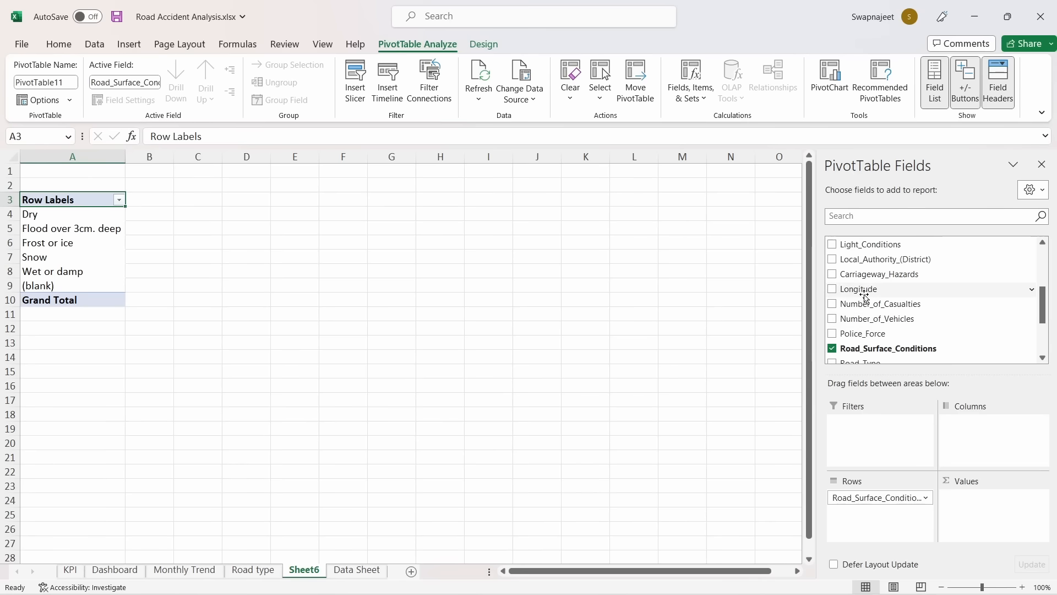
{"action": "scroll", "coordinate": [883, 336], "scroll_direction": "down", "scroll_amount": 2}
{"action": "scroll", "coordinate": [897, 297], "scroll_direction": "up", "scroll_amount": 1}
{"action": "left_click_drag", "start_coordinate": [898, 273], "coordinate": [1039, 530]}
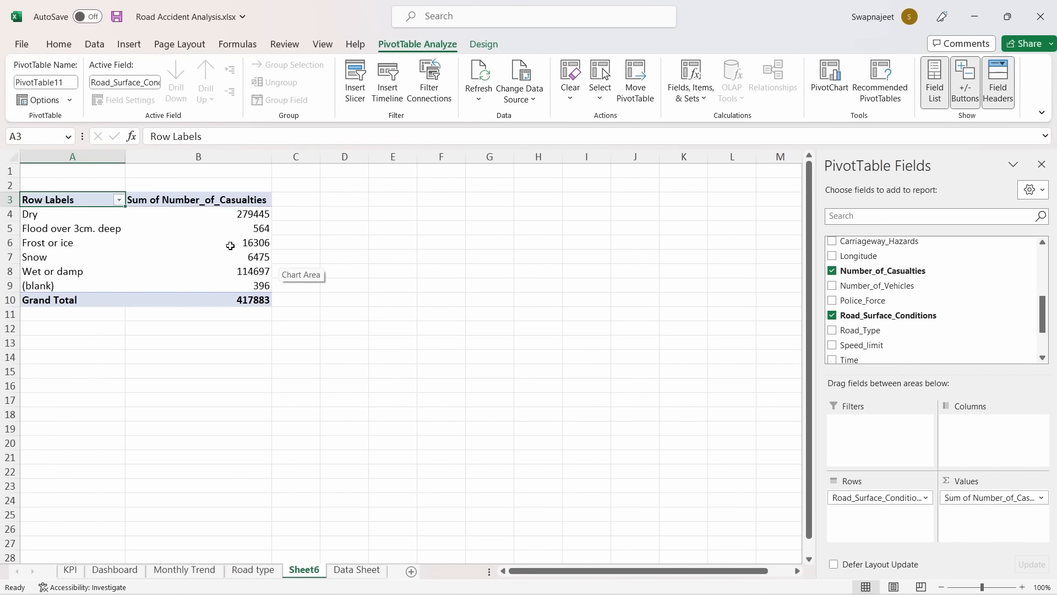
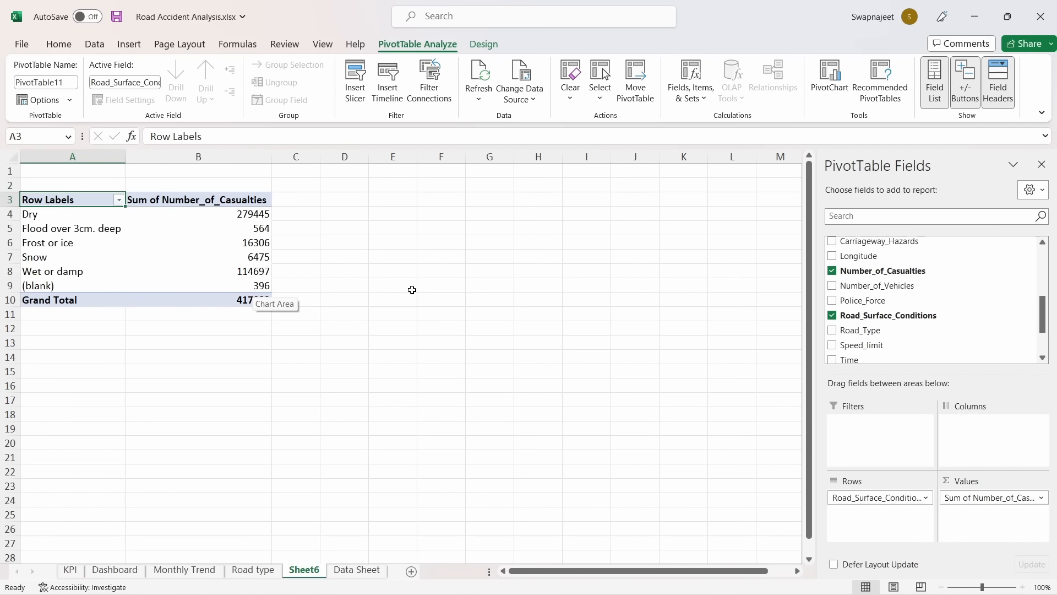
{"action": "left_click", "coordinate": [62, 231]}
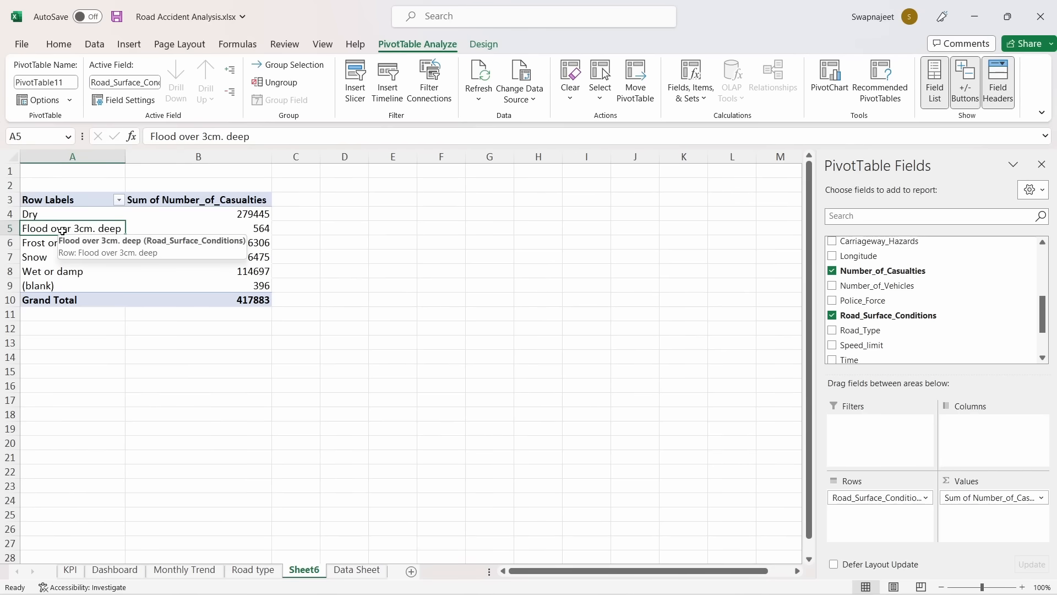
{"action": "left_click", "coordinate": [64, 243]}
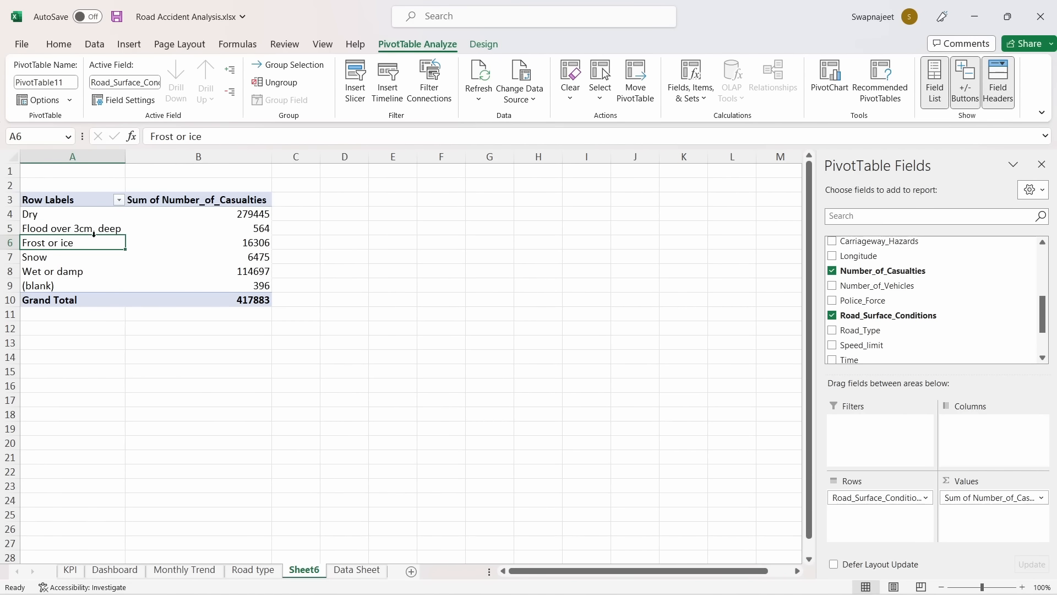
{"action": "left_click", "coordinate": [49, 271]}
{"action": "left_click", "coordinate": [45, 256]}
Add a calculated item named Wet to Road_Surface_Conditions that sums 'Flood over 3cm. deep' and 'Wet or damp'
{"action": "left_click", "coordinate": [41, 243]}
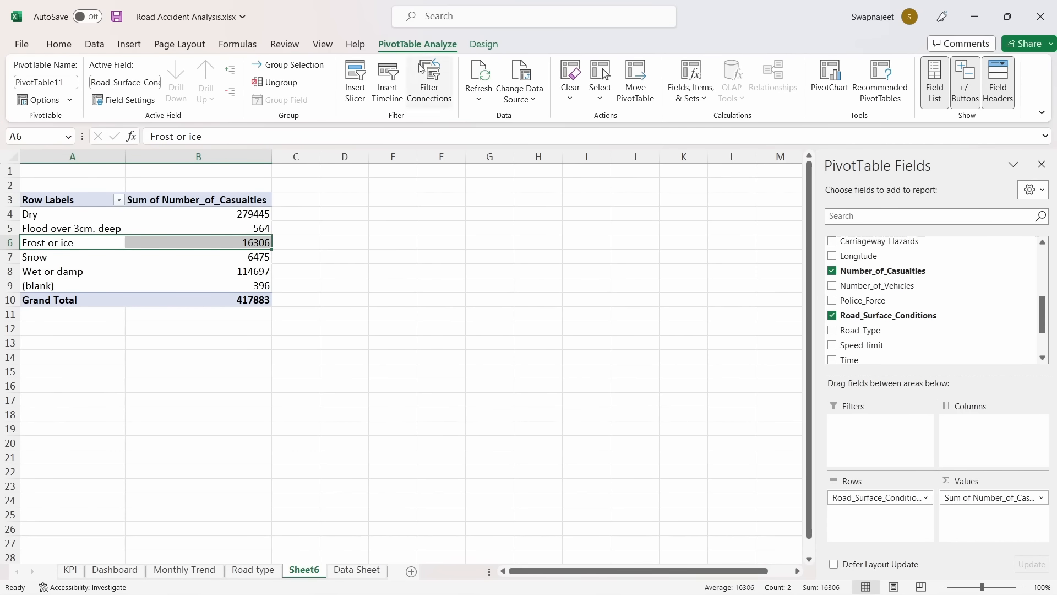
{"action": "left_click", "coordinate": [691, 82]}
{"action": "left_click", "coordinate": [722, 139]}
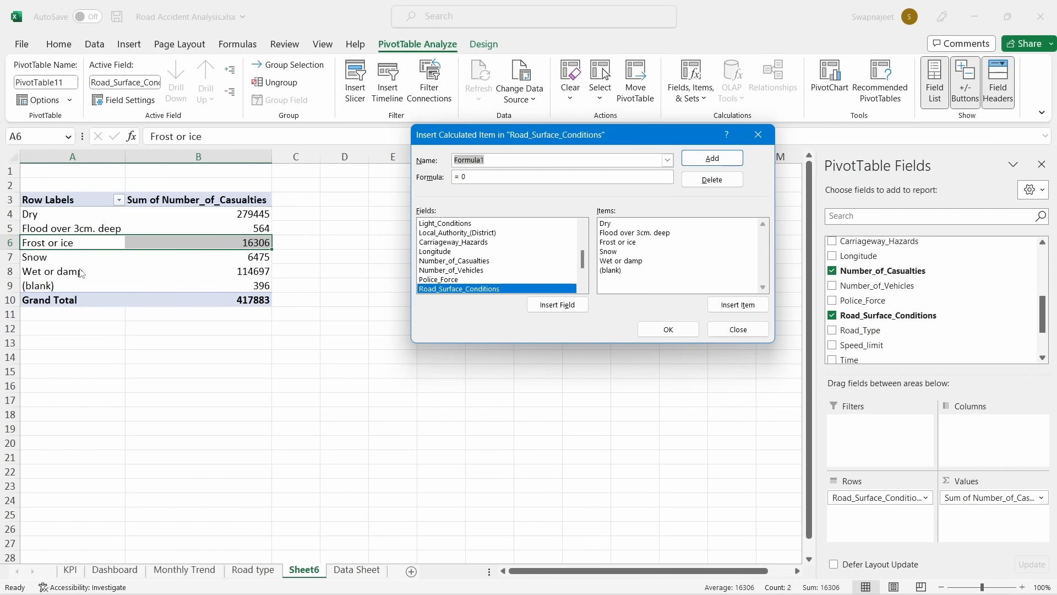
{"action": "type", "text": "Wet"}
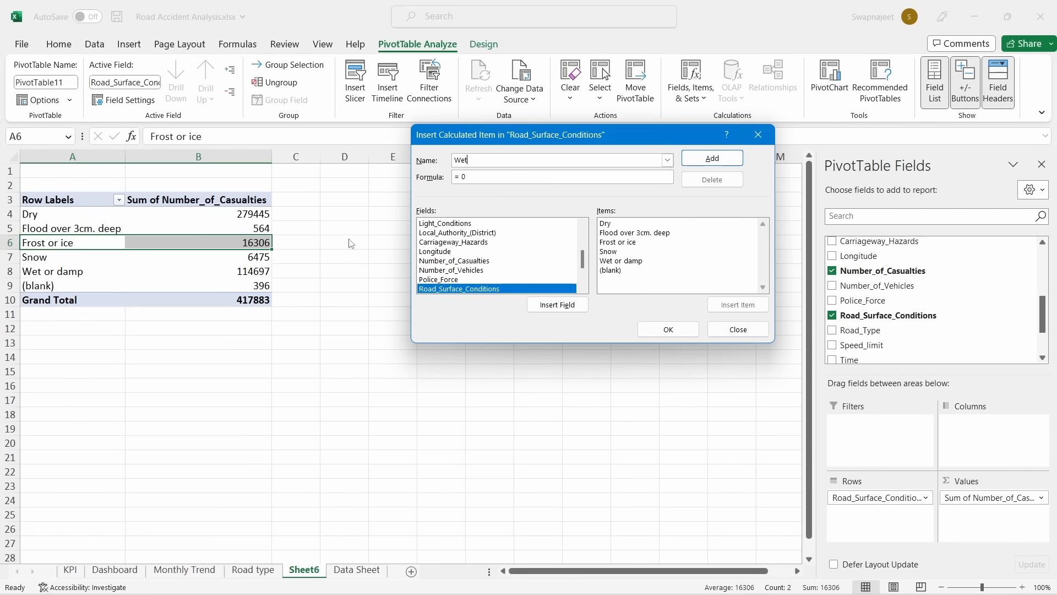
{"action": "left_click", "coordinate": [494, 178]}
{"action": "key", "text": "BackSpace"}
{"action": "double_click", "coordinate": [628, 233]}
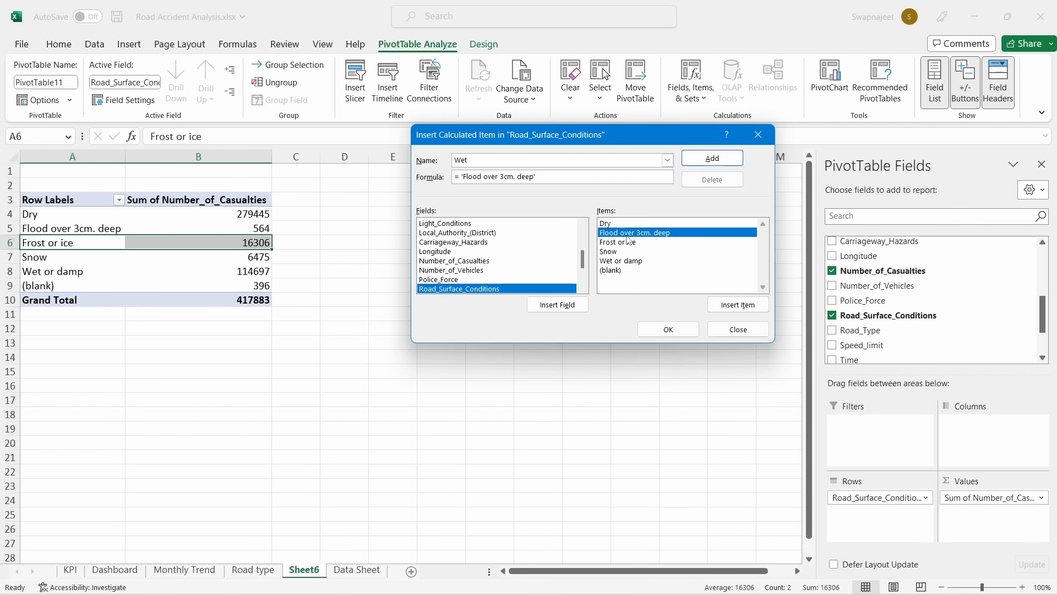
{"action": "type", "text": "+"}
{"action": "double_click", "coordinate": [621, 261]}
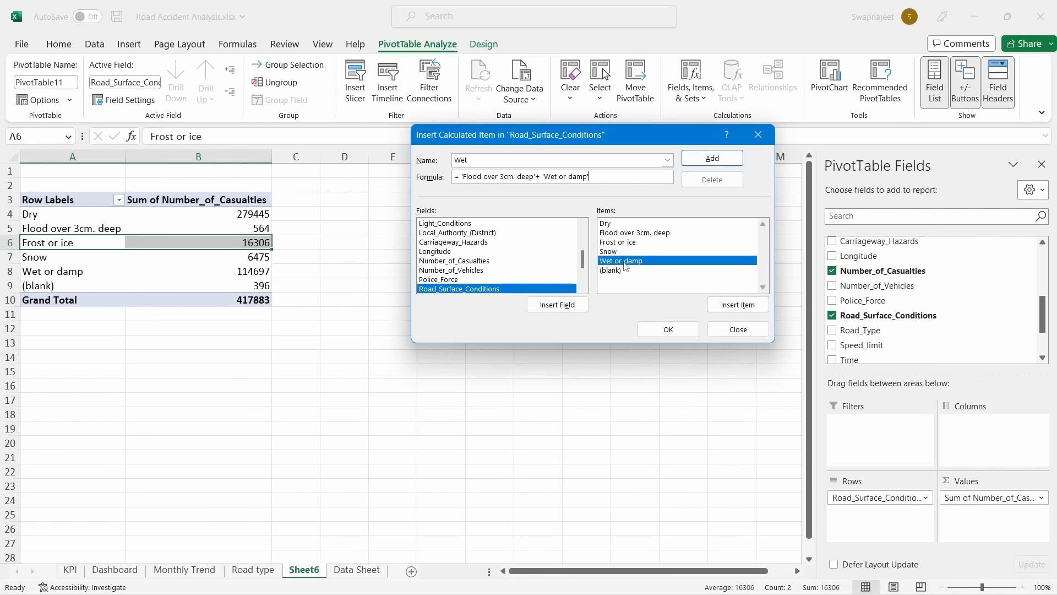
{"action": "left_click", "coordinate": [672, 330]}
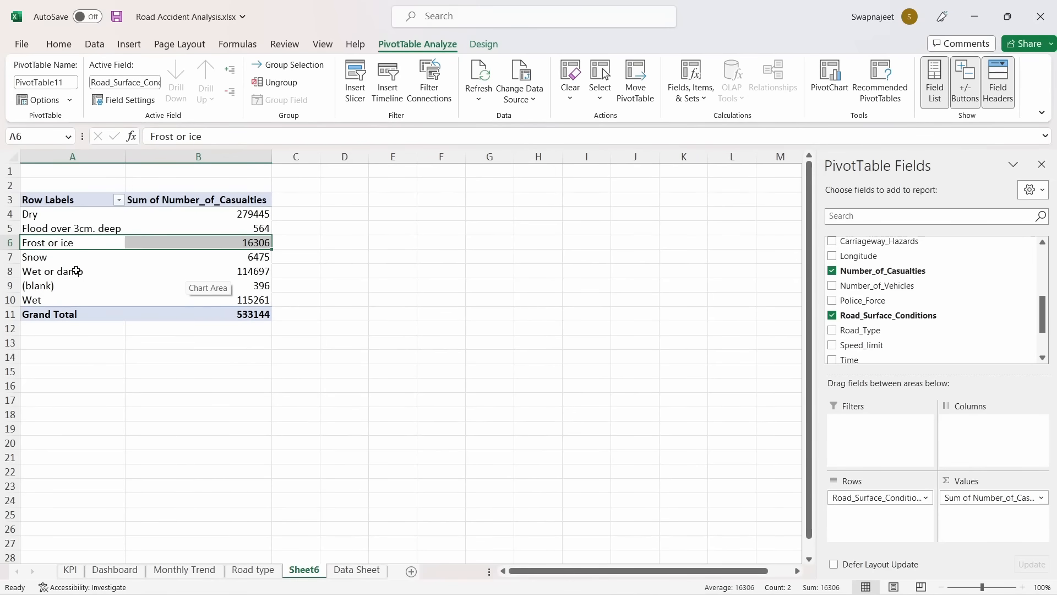
Filter Flood over 3cm. deep and Wet or damp out of the PivotTable's row labels
{"action": "left_click", "coordinate": [37, 299]}
{"action": "left_click", "coordinate": [118, 200]}
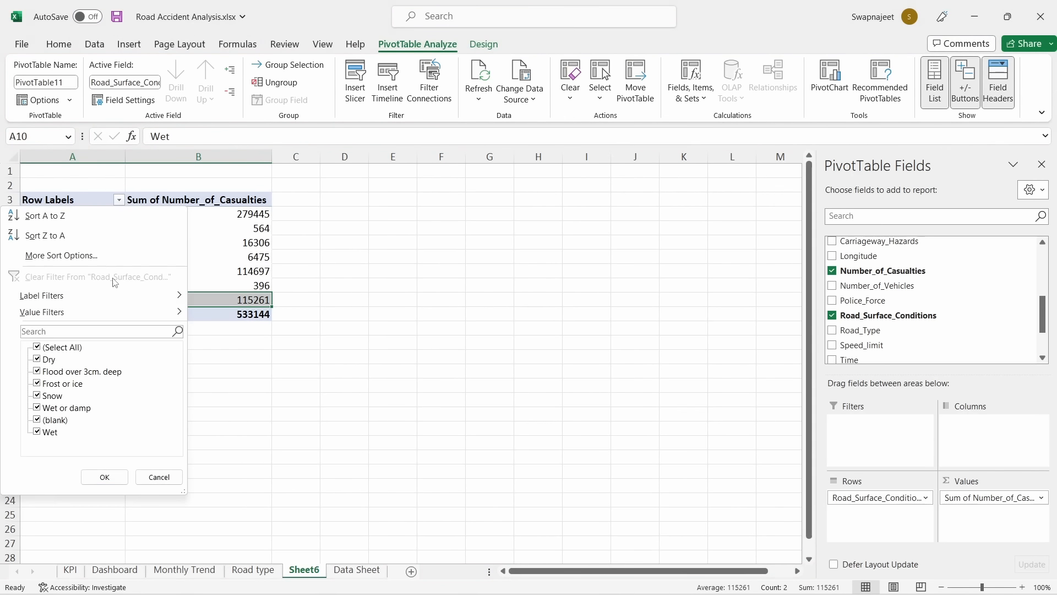
{"action": "left_click", "coordinate": [37, 373]}
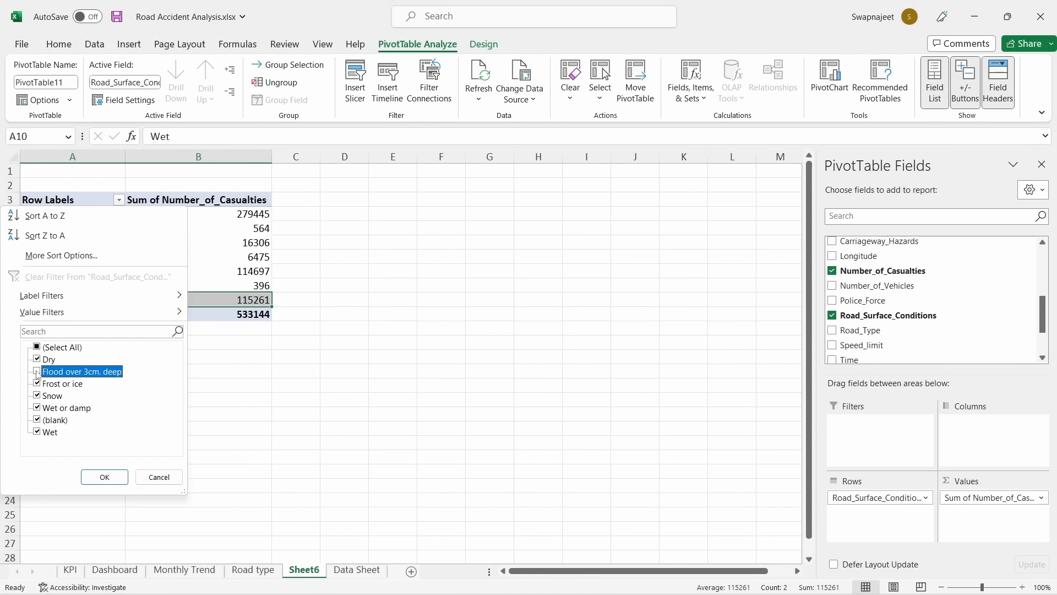
{"action": "left_click", "coordinate": [37, 408]}
{"action": "left_click", "coordinate": [86, 476]}
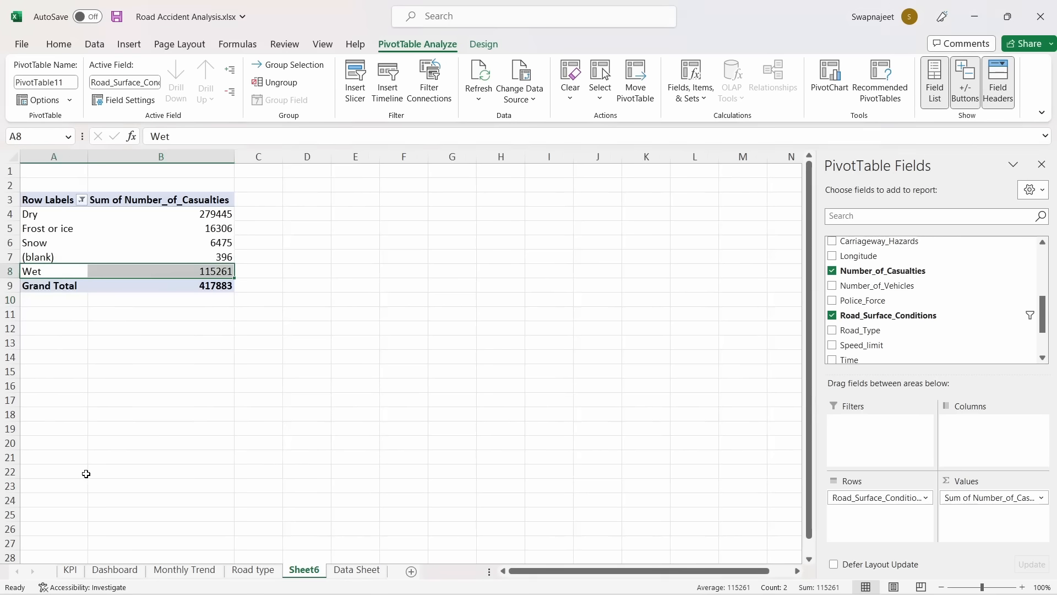
Add a calculated item named "Snow/ Ice" to Road_Surface_Conditions that sums Frost or ice and Snow
{"action": "left_click", "coordinate": [39, 218]}
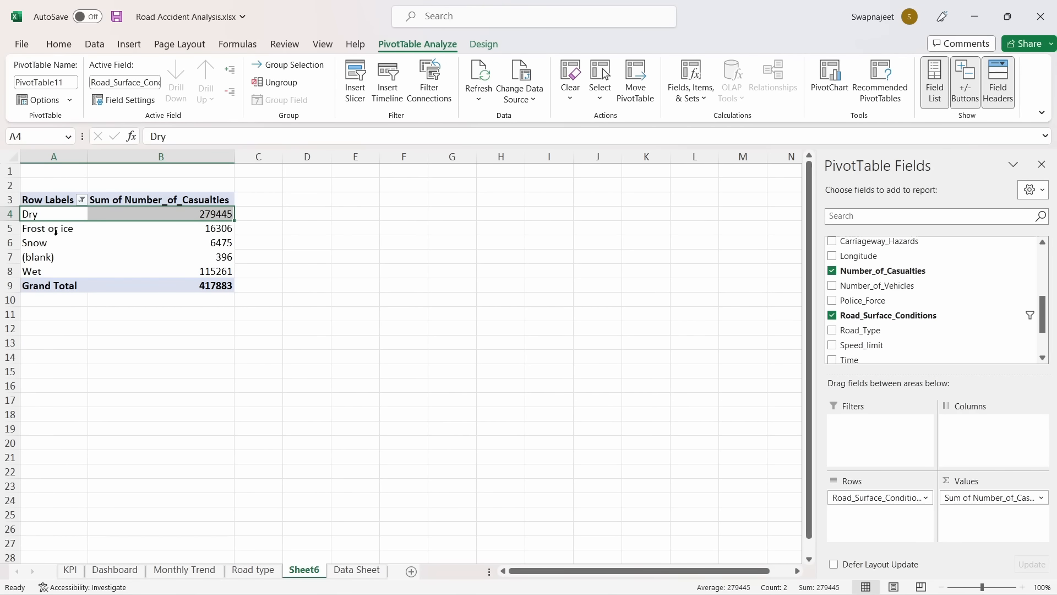
{"action": "left_click", "coordinate": [99, 358]}
{"action": "left_click_drag", "start_coordinate": [47, 229], "coordinate": [48, 244]}
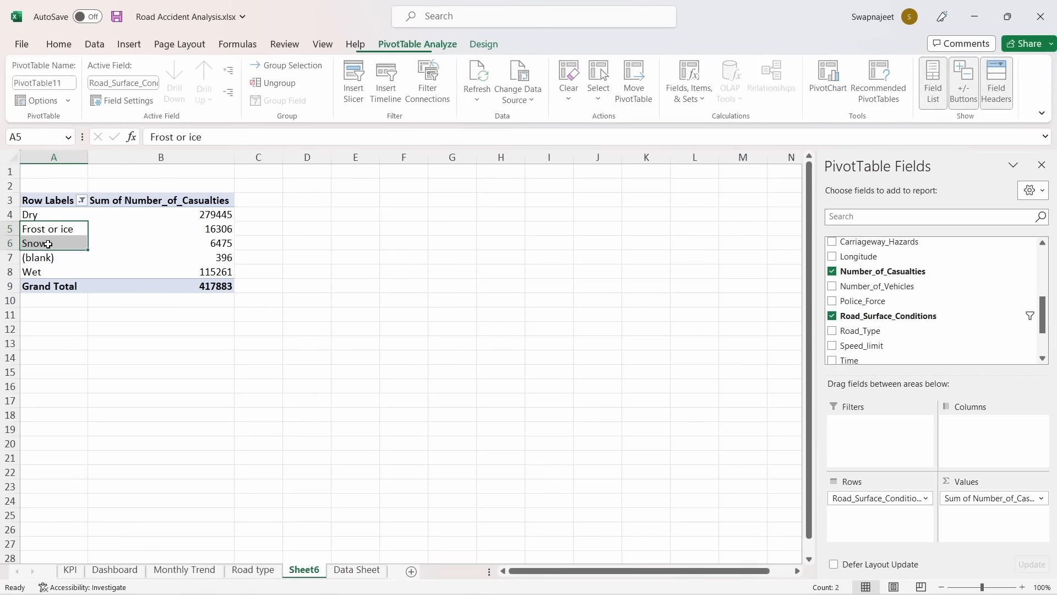
{"action": "left_click", "coordinate": [705, 83]}
{"action": "left_click", "coordinate": [714, 140]}
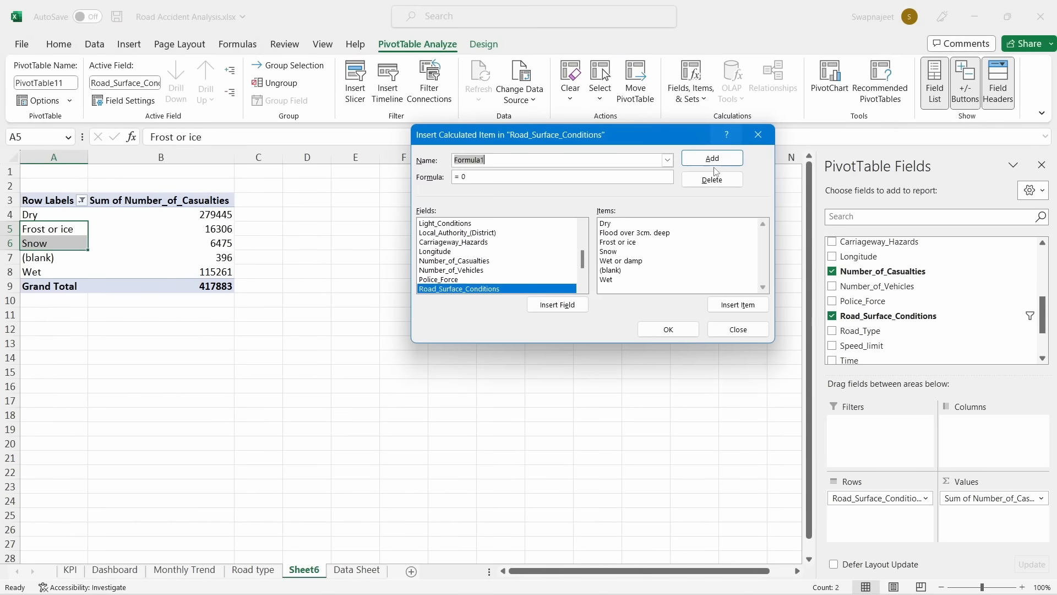
{"action": "type", "text": "S"}
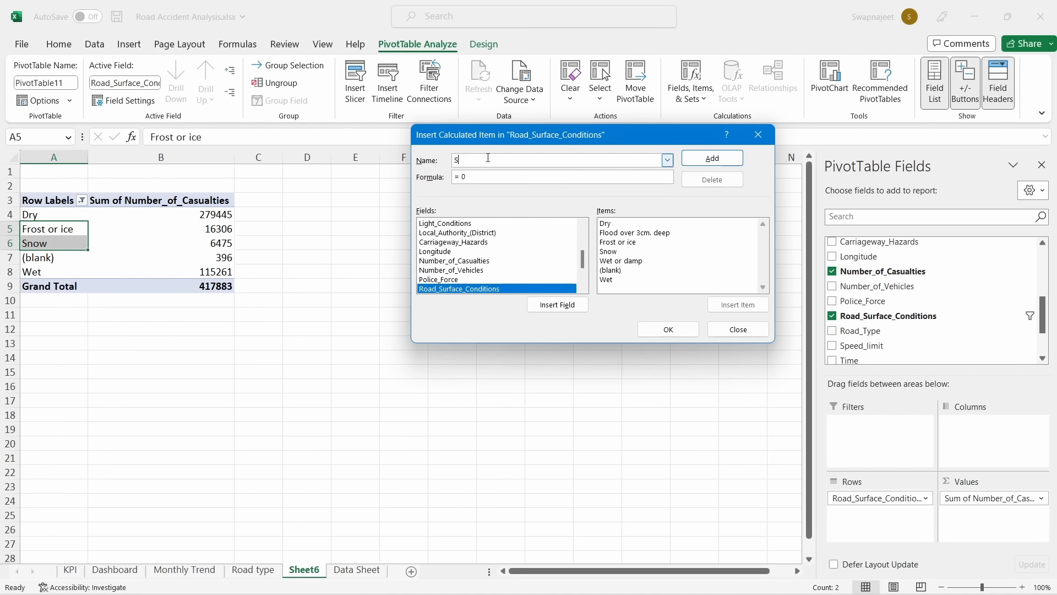
{"action": "type", "text": "now/ Ice"}
{"action": "double_click", "coordinate": [626, 243]}
{"action": "type", "text": "+"}
{"action": "left_click", "coordinate": [619, 253]}
{"action": "left_click", "coordinate": [668, 330]}
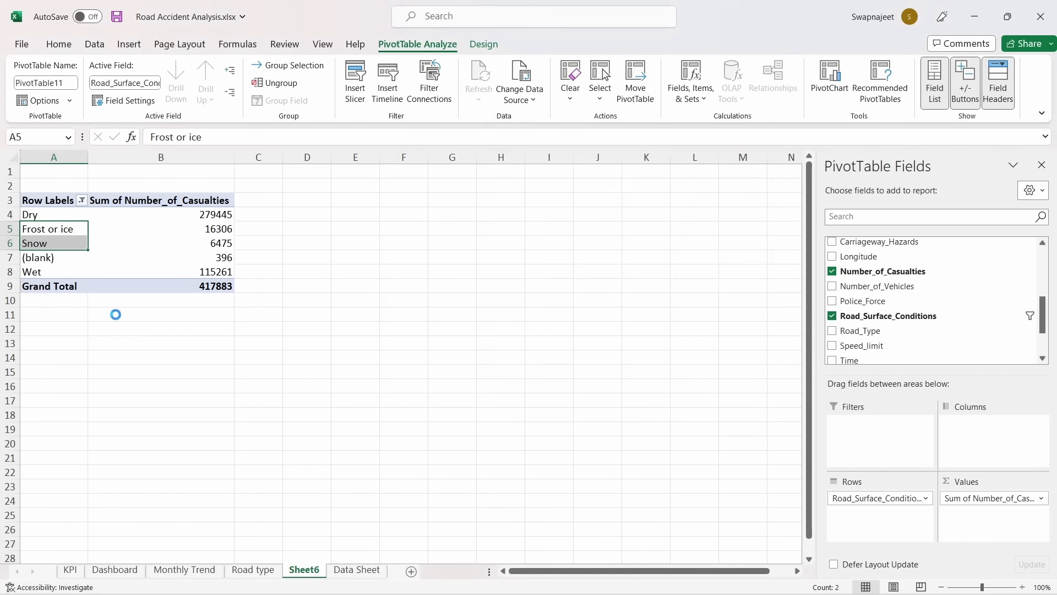
Filter Frost or ice and Snow out of the PivotTable's row labels and leave the PivotTable
{"action": "left_click", "coordinate": [82, 201]}
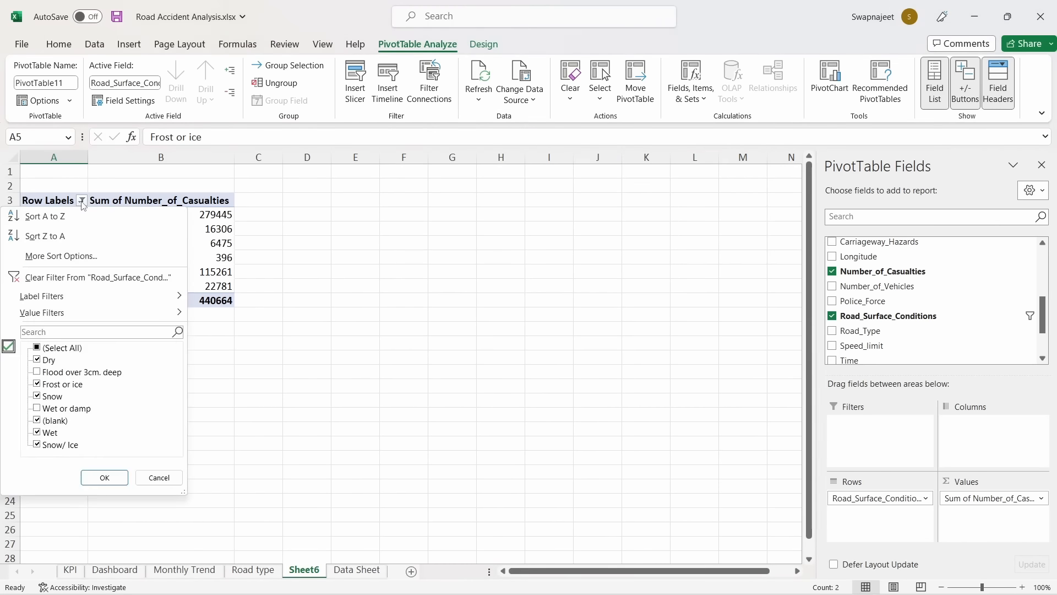
{"action": "left_click", "coordinate": [37, 385]}
{"action": "left_click", "coordinate": [43, 397]}
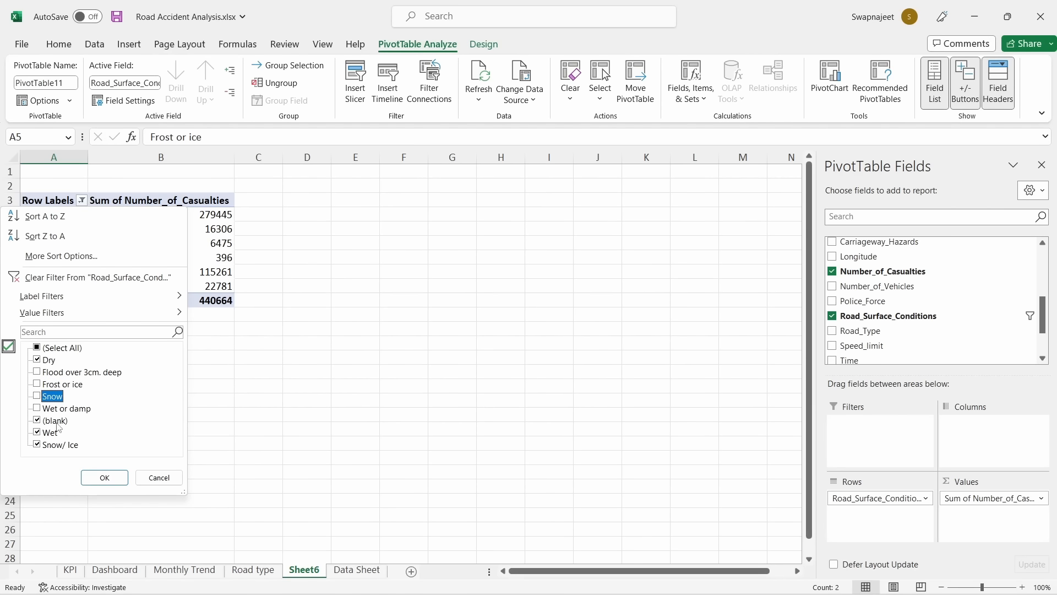
{"action": "left_click", "coordinate": [104, 478]}
{"action": "left_click", "coordinate": [126, 384]}
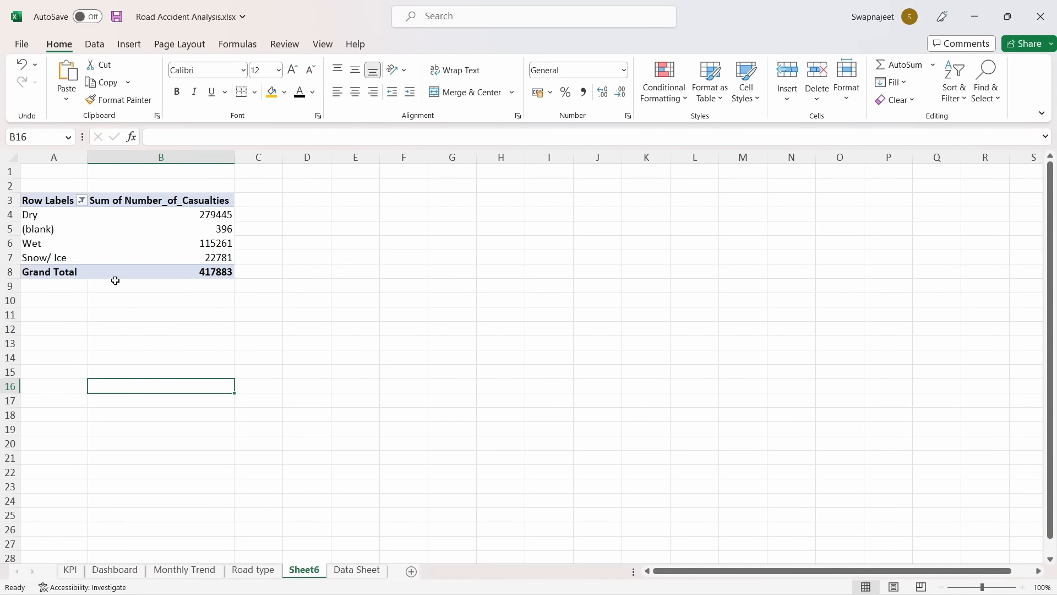
Try to insert a Treemap PivotChart from the road surface PivotTable
{"action": "left_click_drag", "start_coordinate": [216, 215], "coordinate": [219, 257]}
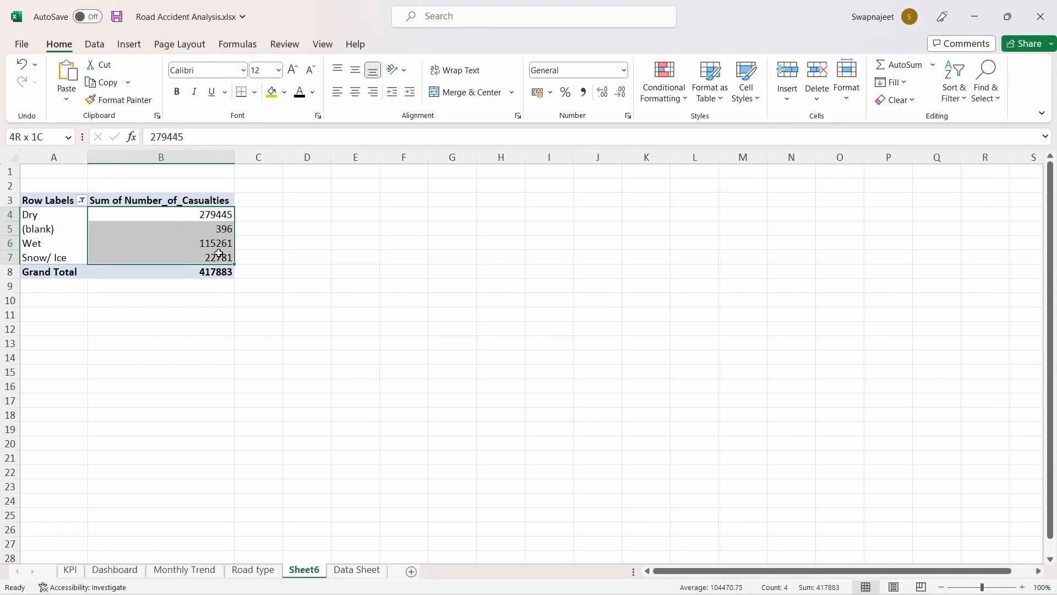
{"action": "left_click_drag", "start_coordinate": [46, 219], "coordinate": [177, 246]}
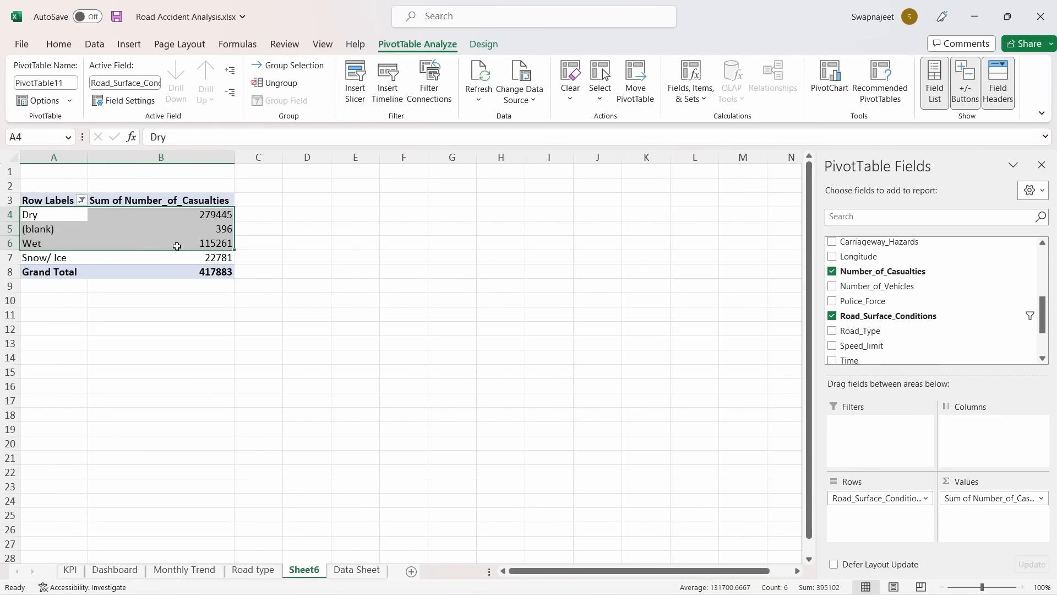
{"action": "left_click", "coordinate": [177, 246]}
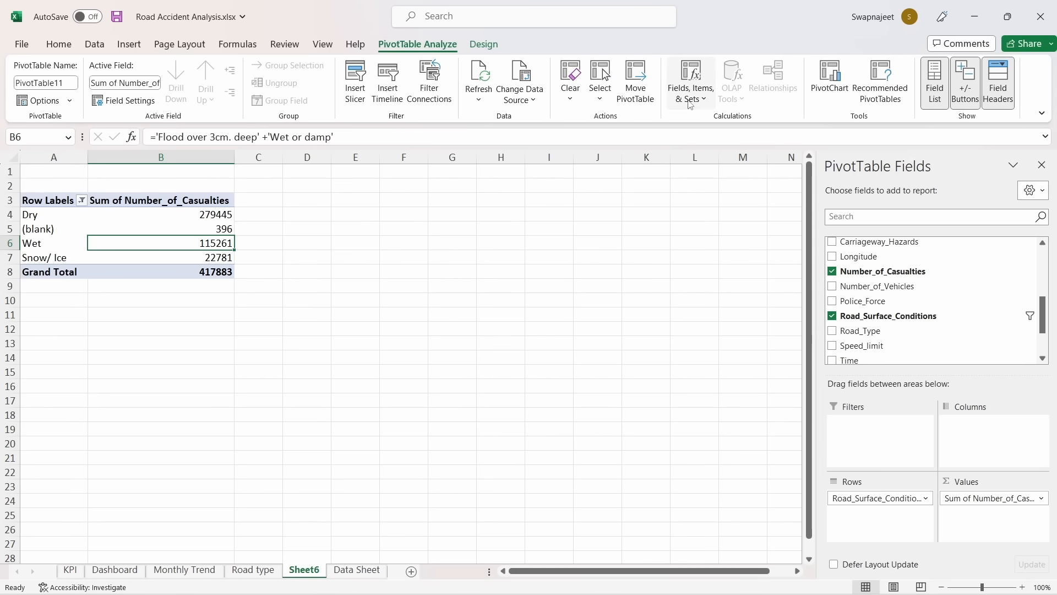
{"action": "left_click", "coordinate": [844, 75]}
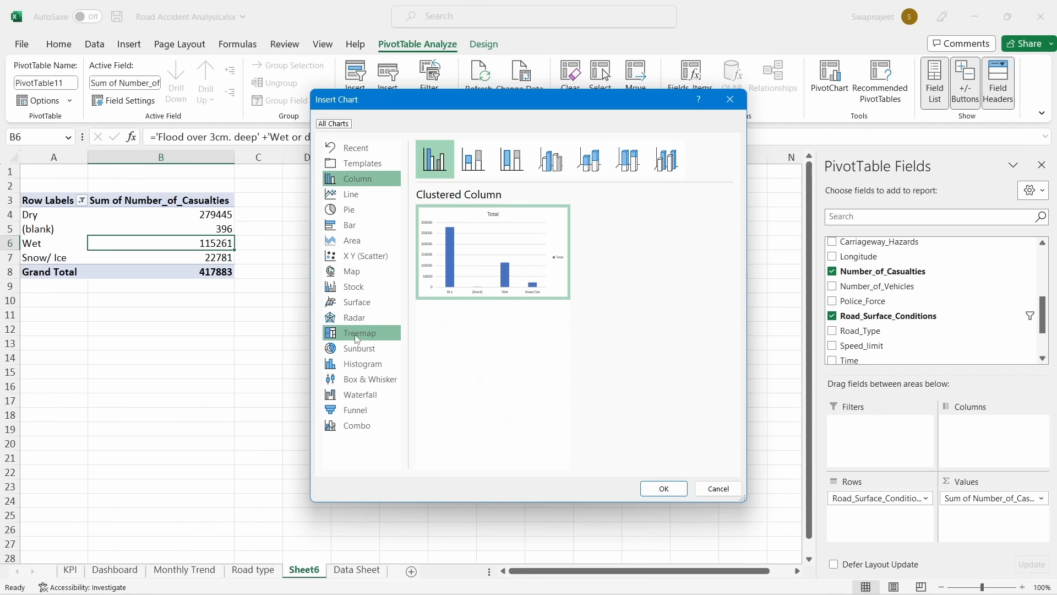
{"action": "left_click", "coordinate": [357, 339]}
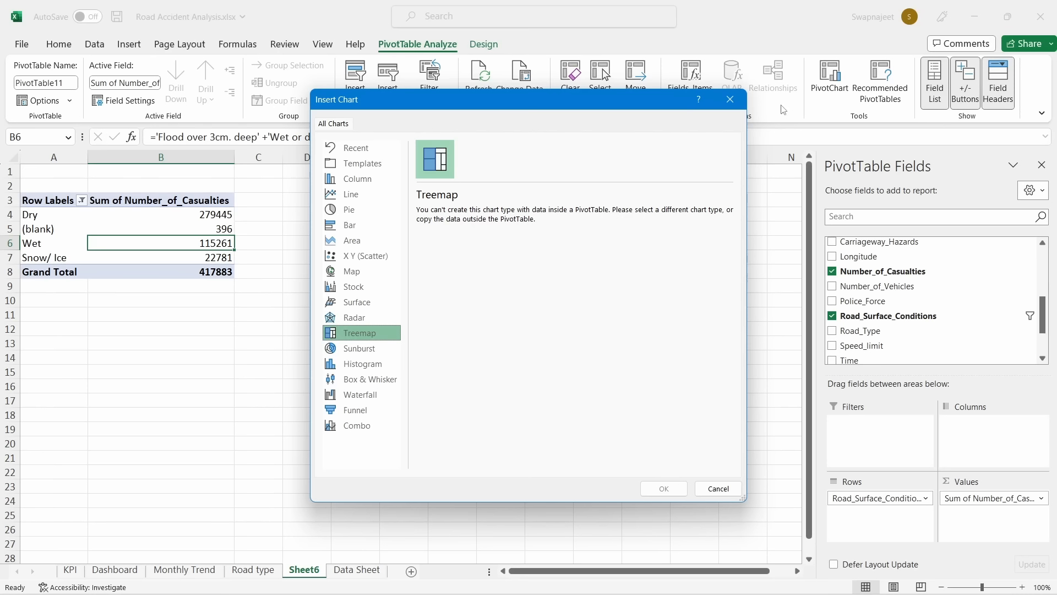
{"action": "left_click", "coordinate": [740, 112]}
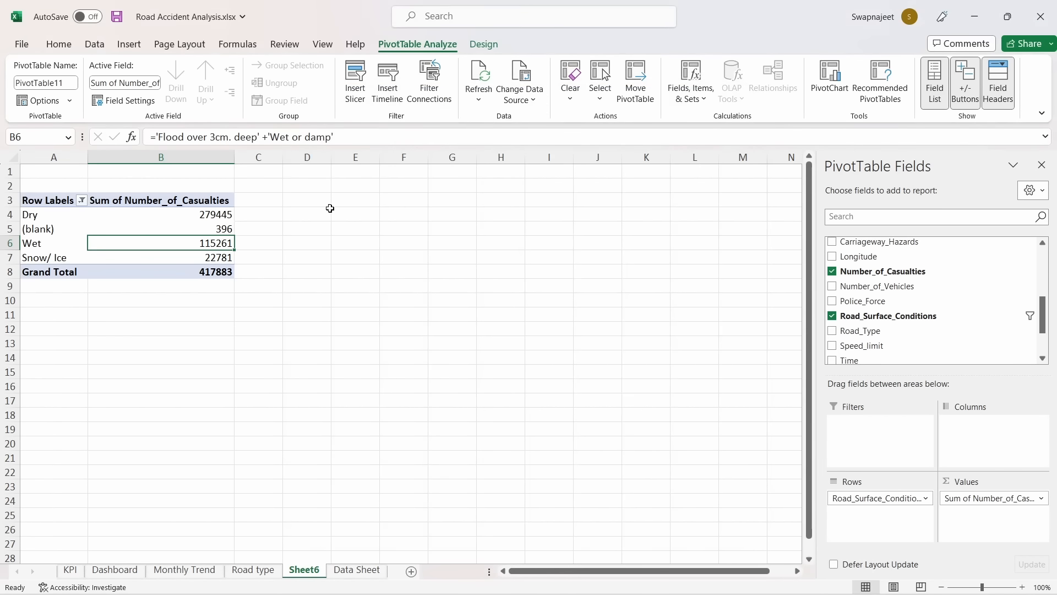
Enter the headings "Road Surface" in D3 and "No of Casulaties" in E3, and fit column D to its text
{"action": "left_click", "coordinate": [315, 214]}
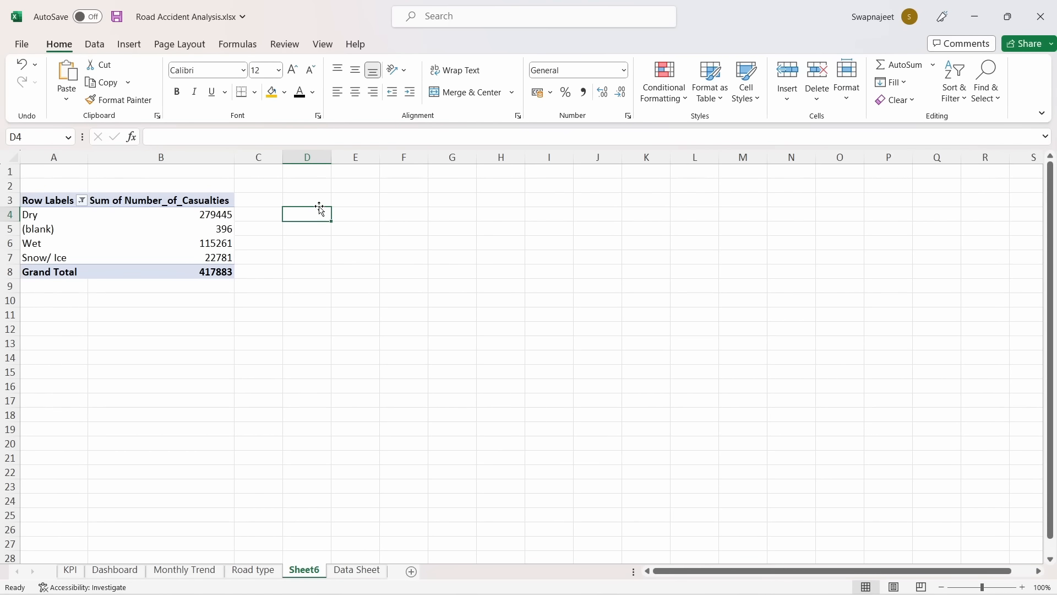
{"action": "left_click", "coordinate": [319, 201]}
{"action": "type", "text": "Road Sur"}
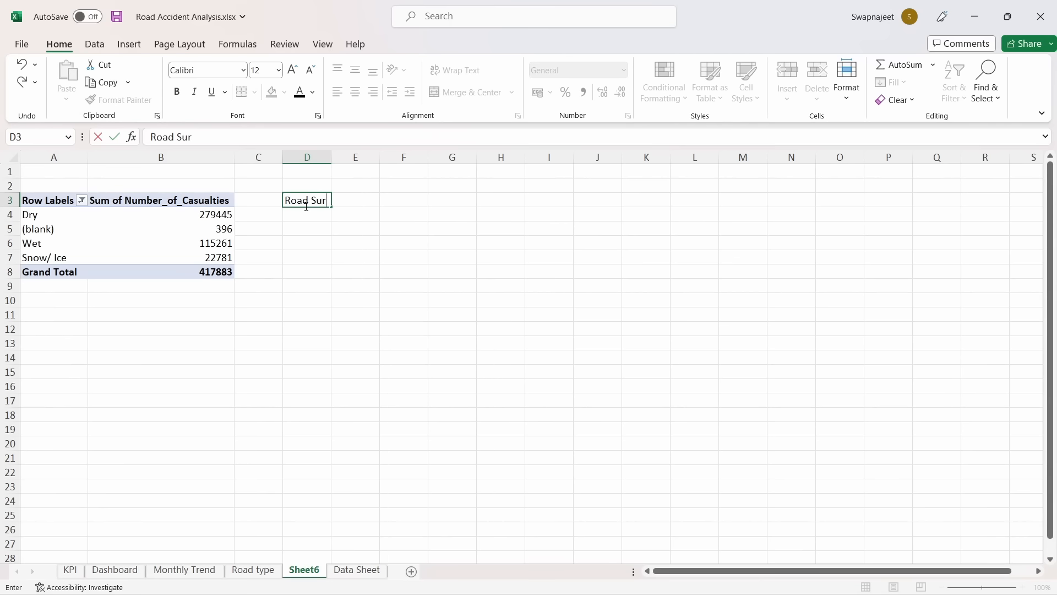
{"action": "type", "text": "face"}
{"action": "key", "text": "Tab"}
{"action": "type", "text": "N"}
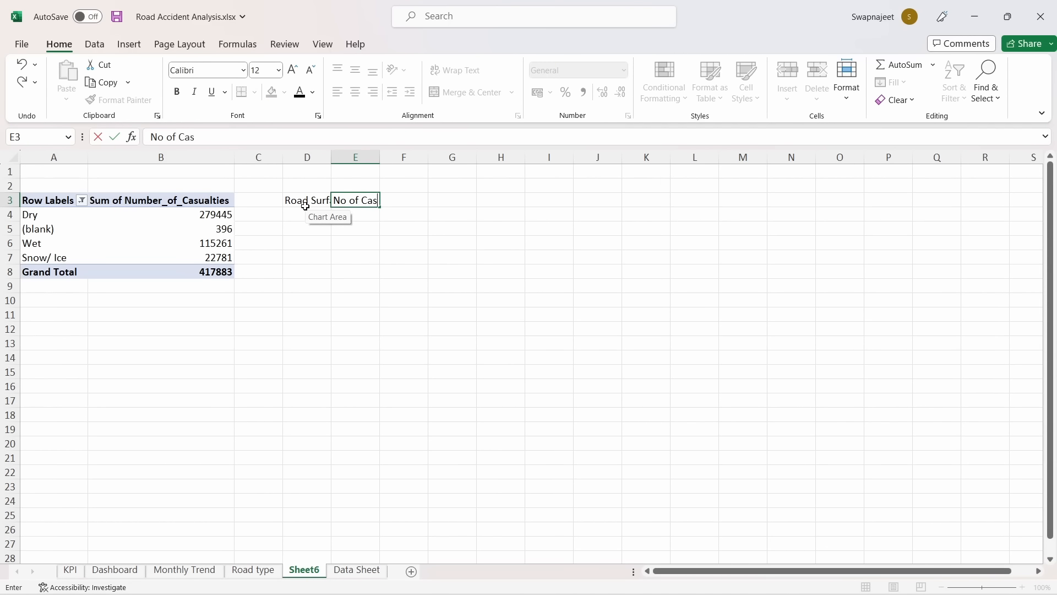
{"action": "type", "text": "o of Casulaties"}
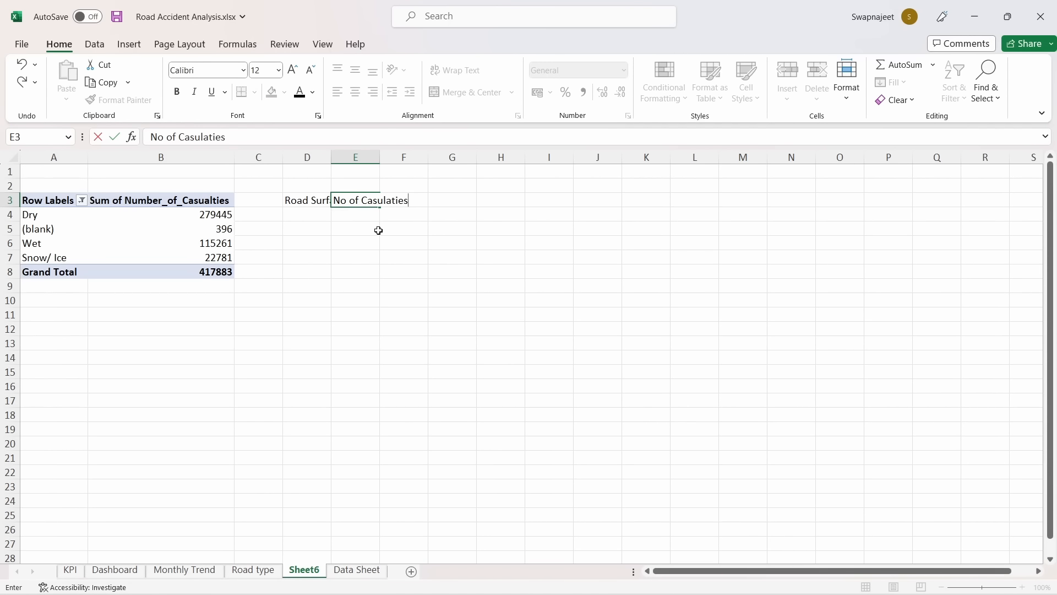
{"action": "left_click", "coordinate": [376, 231]}
{"action": "double_click", "coordinate": [331, 157]}
{"action": "left_click", "coordinate": [372, 300]}
Link D4 to the PivotTable's first row label with =A4 and fill the formula down to D7
{"action": "left_click", "coordinate": [330, 216]}
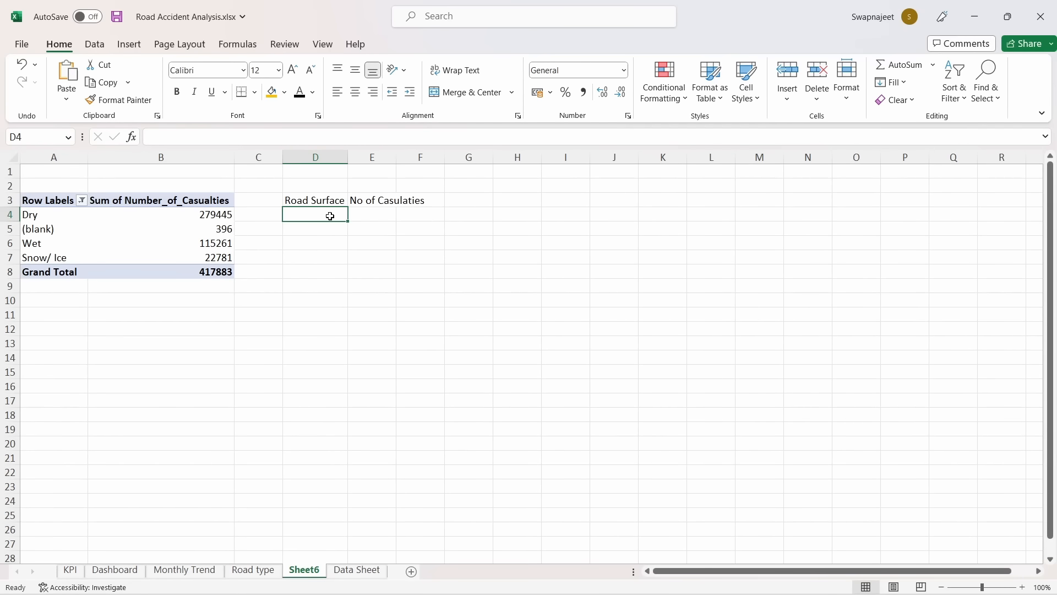
{"action": "type", "text": "="}
{"action": "left_click", "coordinate": [49, 216]}
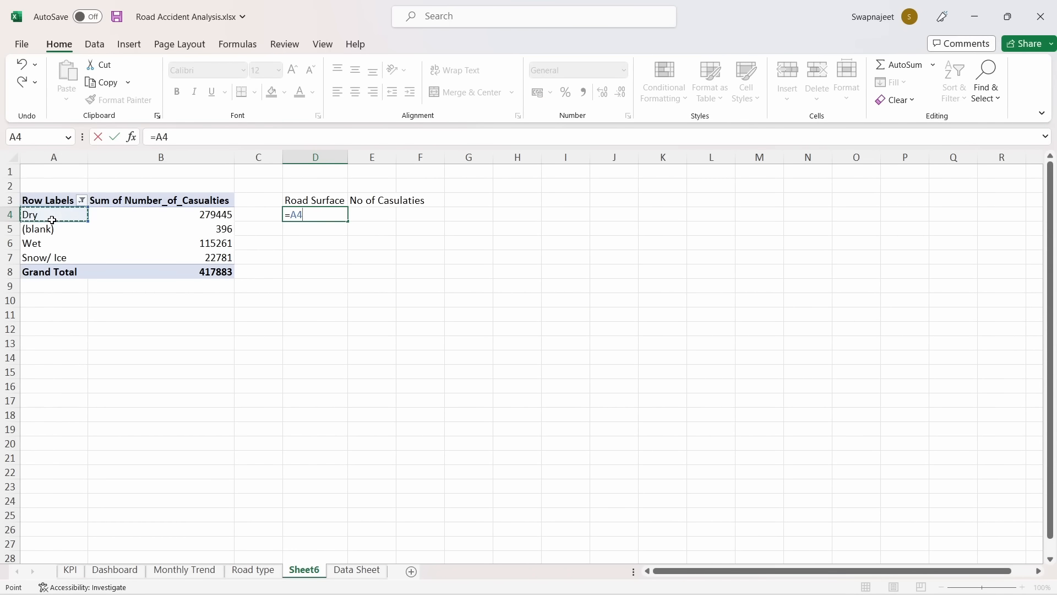
{"action": "key", "text": "Return"}
{"action": "left_click", "coordinate": [334, 210]}
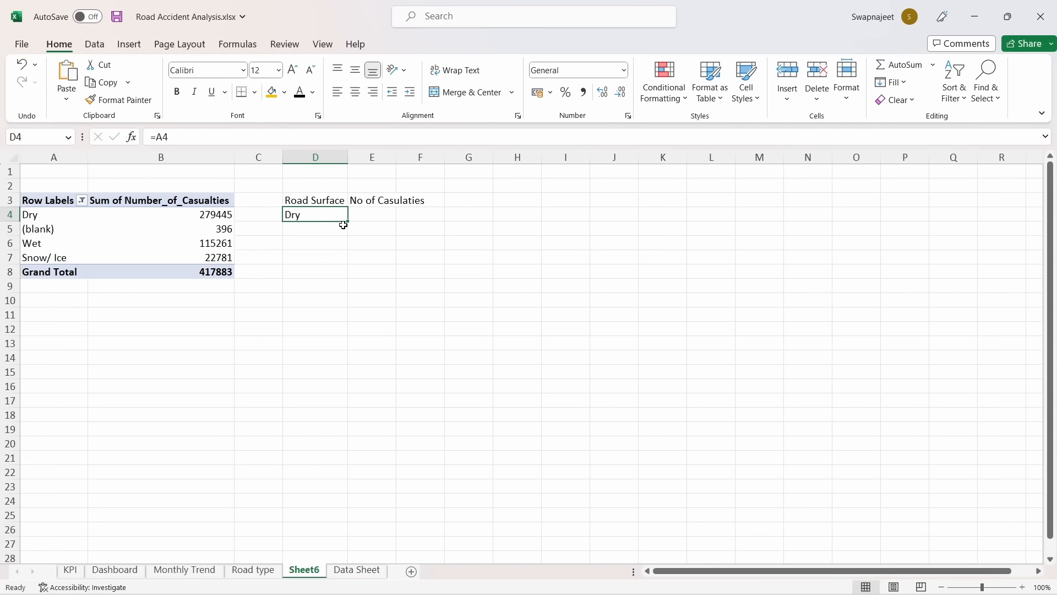
{"action": "left_click_drag", "start_coordinate": [348, 221], "coordinate": [347, 263]}
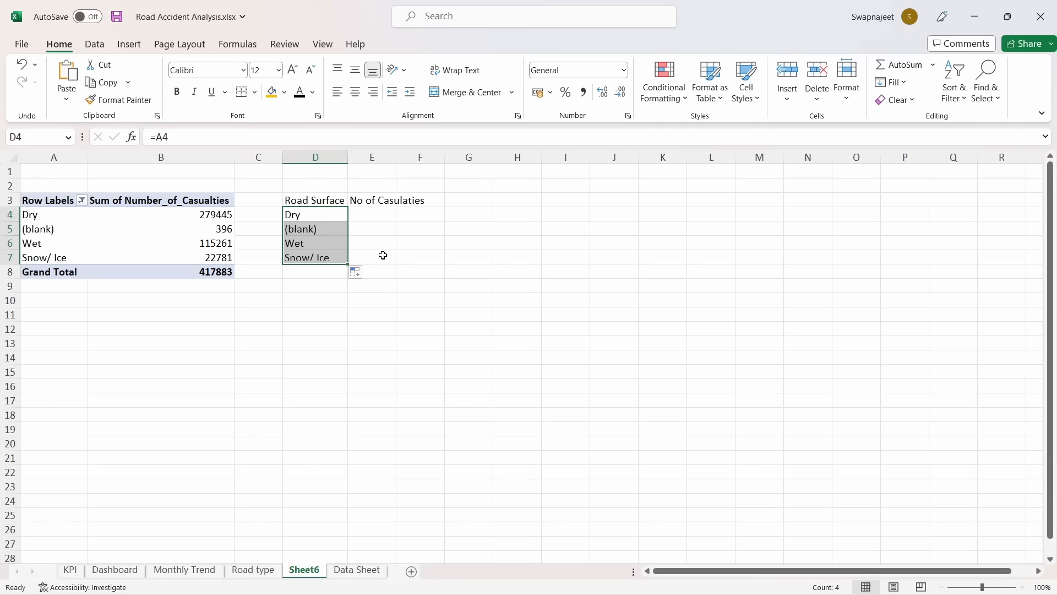
Fill E4:E7 with GETPIVOTDATA casualties formulas using A4 instead of "Dry" as the item, and fit column E to its contents
{"action": "left_click", "coordinate": [387, 213]}
{"action": "type", "text": "="}
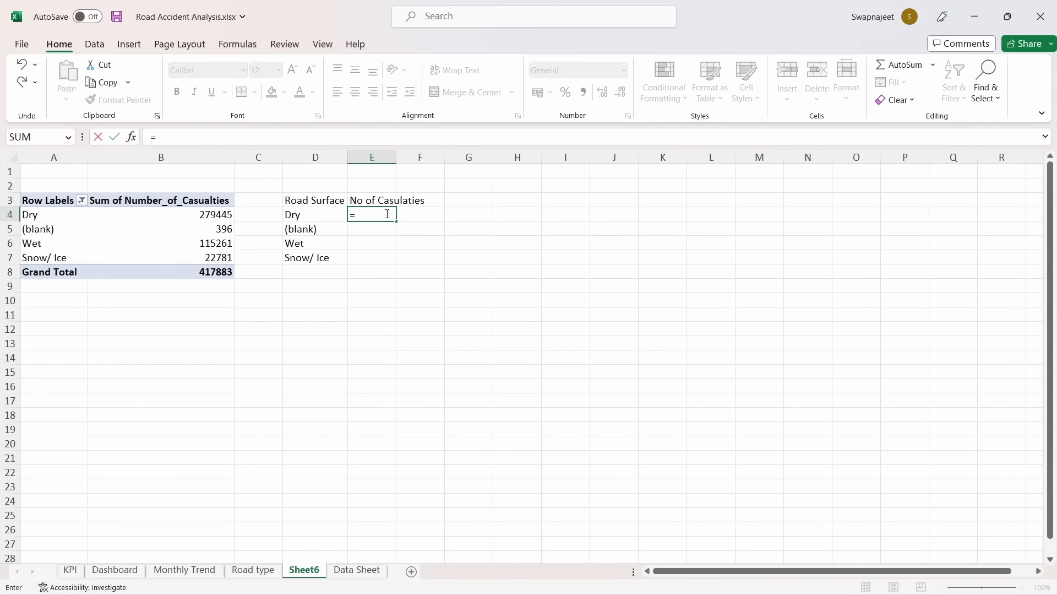
{"action": "left_click", "coordinate": [220, 216]}
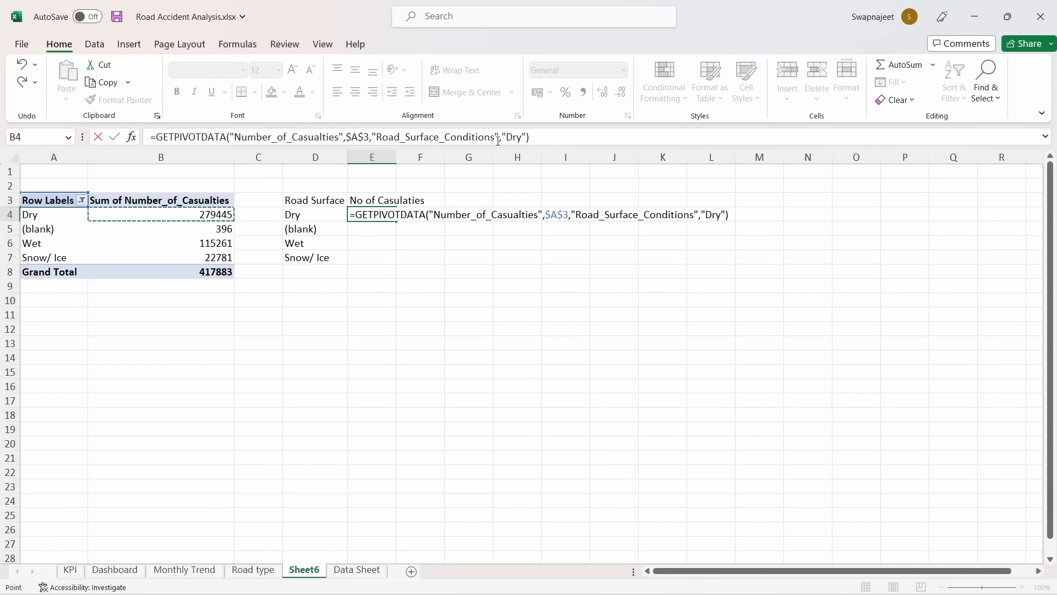
{"action": "left_click_drag", "start_coordinate": [503, 132], "coordinate": [524, 136]}
{"action": "key", "text": "BackSpace"}
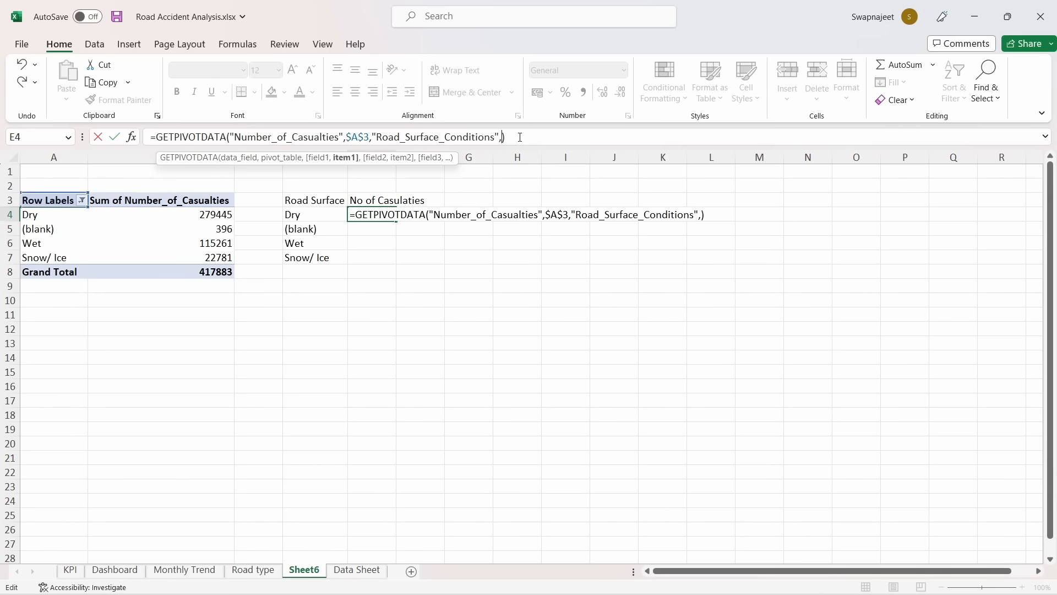
{"action": "left_click", "coordinate": [79, 217]}
{"action": "key", "text": "Return"}
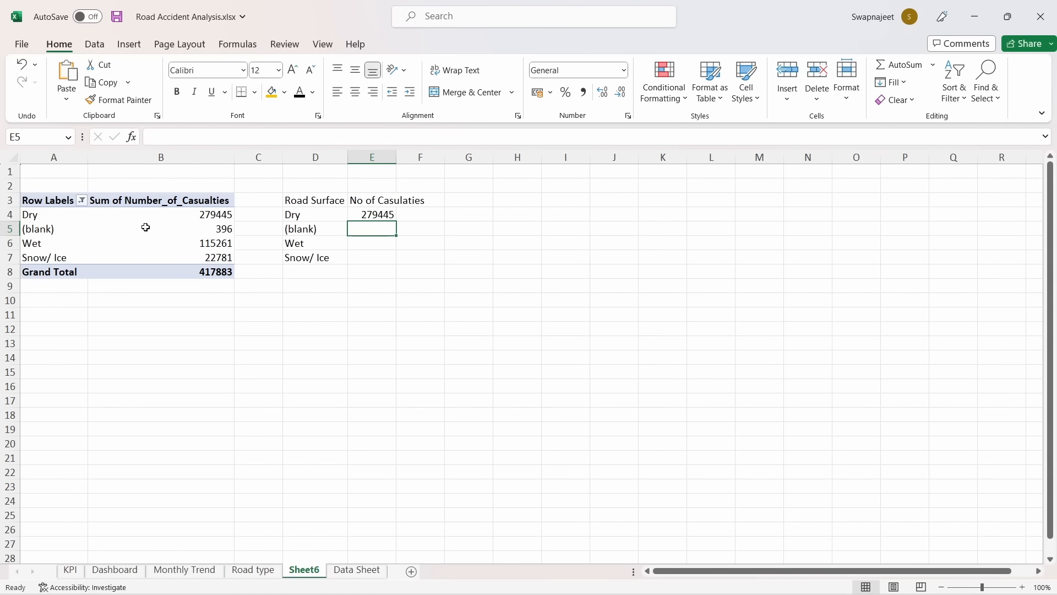
{"action": "left_click", "coordinate": [395, 215]}
{"action": "left_click", "coordinate": [397, 225]}
{"action": "left_click", "coordinate": [392, 216]}
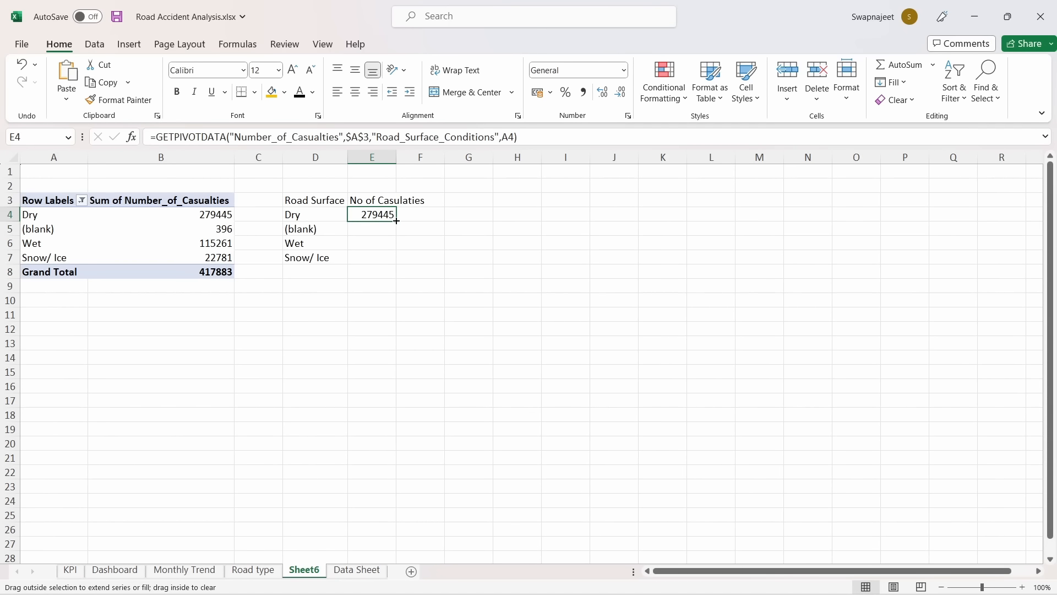
{"action": "left_click_drag", "start_coordinate": [396, 222], "coordinate": [397, 261]}
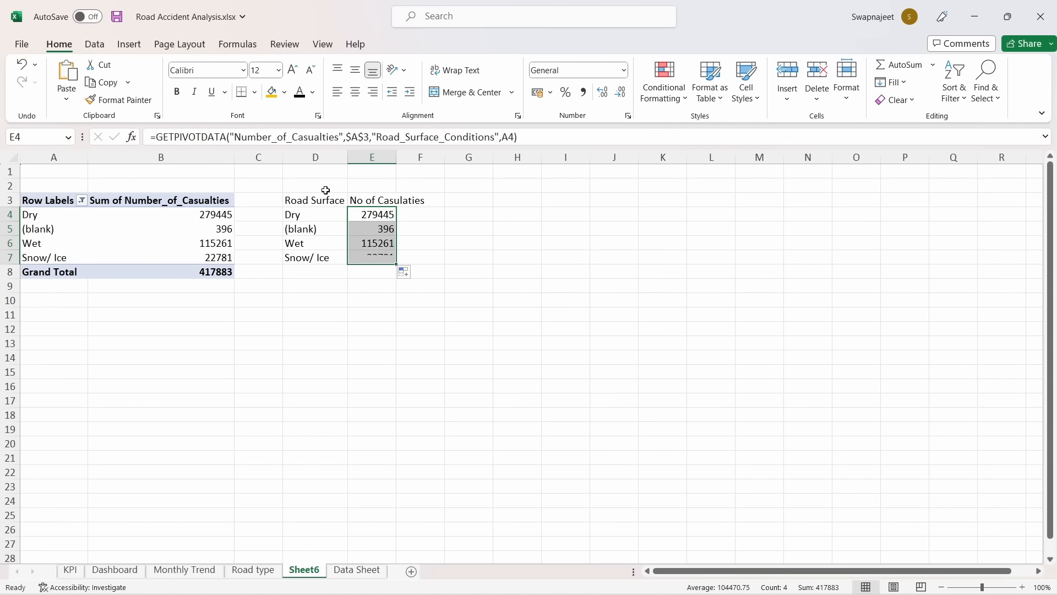
{"action": "double_click", "coordinate": [396, 158]}
{"action": "left_click", "coordinate": [559, 324]}
Insert a Treemap chart from the helper table D3:E7
{"action": "left_click", "coordinate": [338, 205]}
{"action": "left_click_drag", "start_coordinate": [338, 205], "coordinate": [421, 258]}
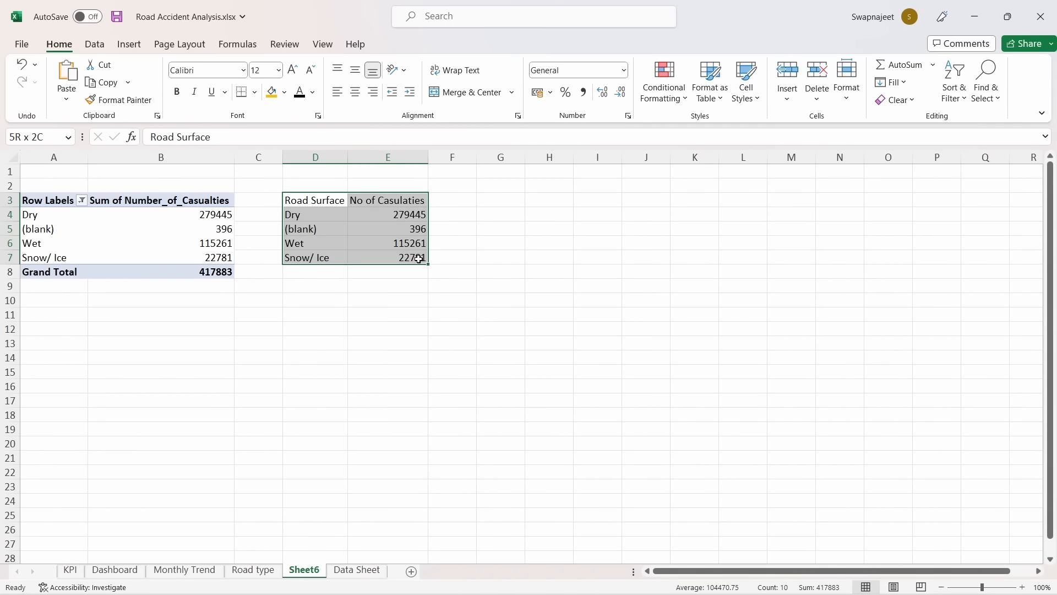
{"action": "left_click", "coordinate": [129, 44]}
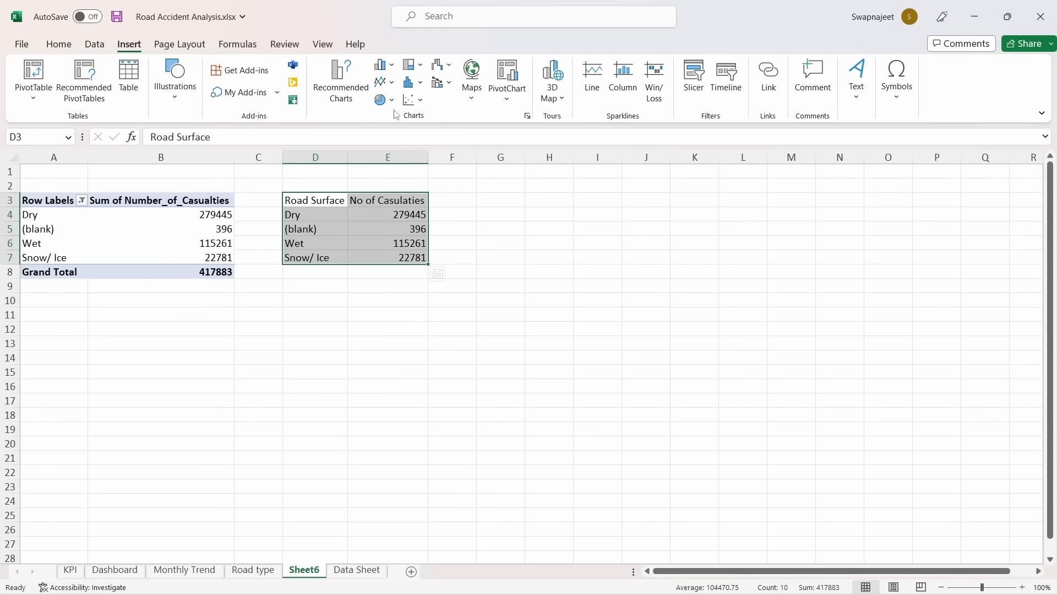
{"action": "left_click", "coordinate": [413, 65]}
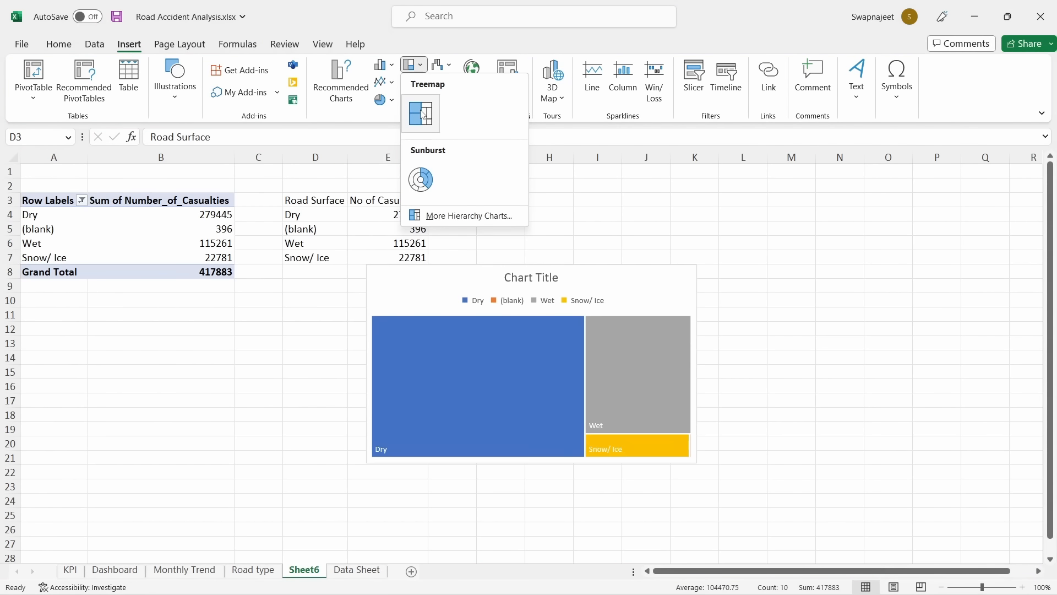
{"action": "left_click", "coordinate": [423, 116]}
Remove the treemap's legend and title, and shrink the chart to about E11:H21
{"action": "left_click", "coordinate": [555, 305]}
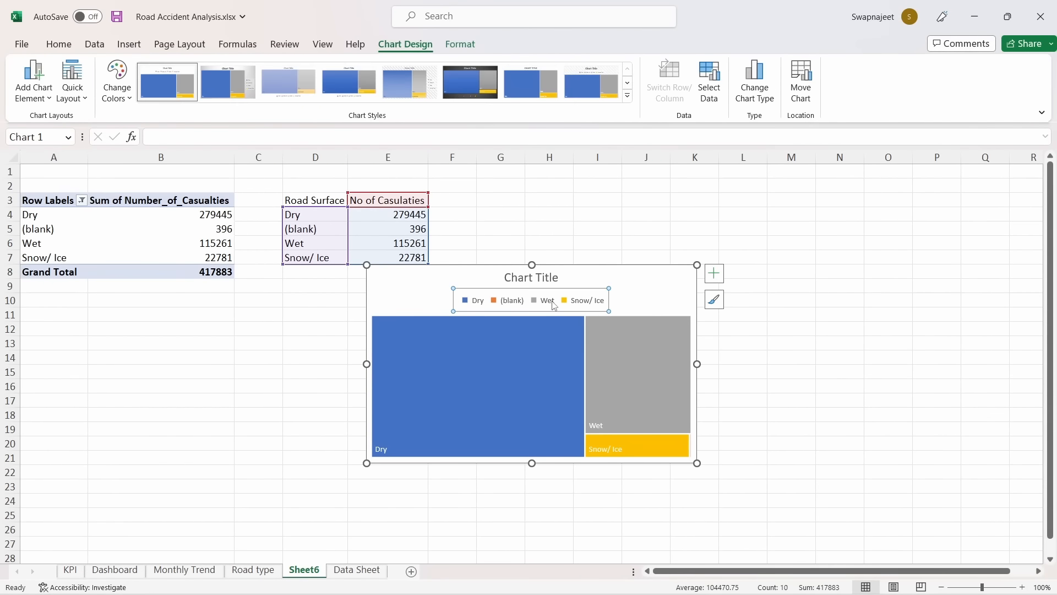
{"action": "key", "text": "Delete"}
{"action": "left_click", "coordinate": [532, 279]}
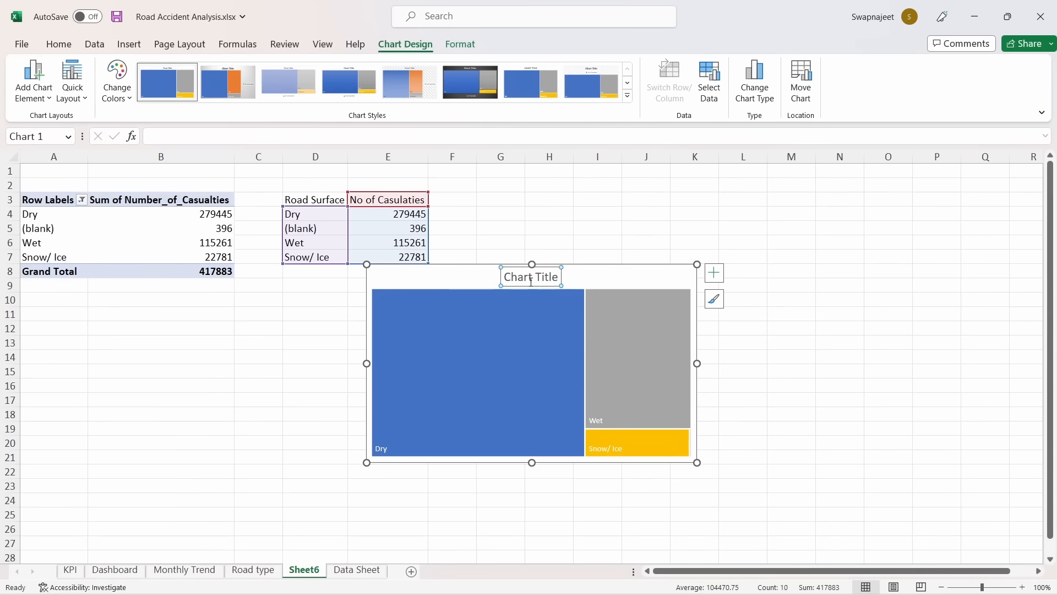
{"action": "key", "text": "Delete"}
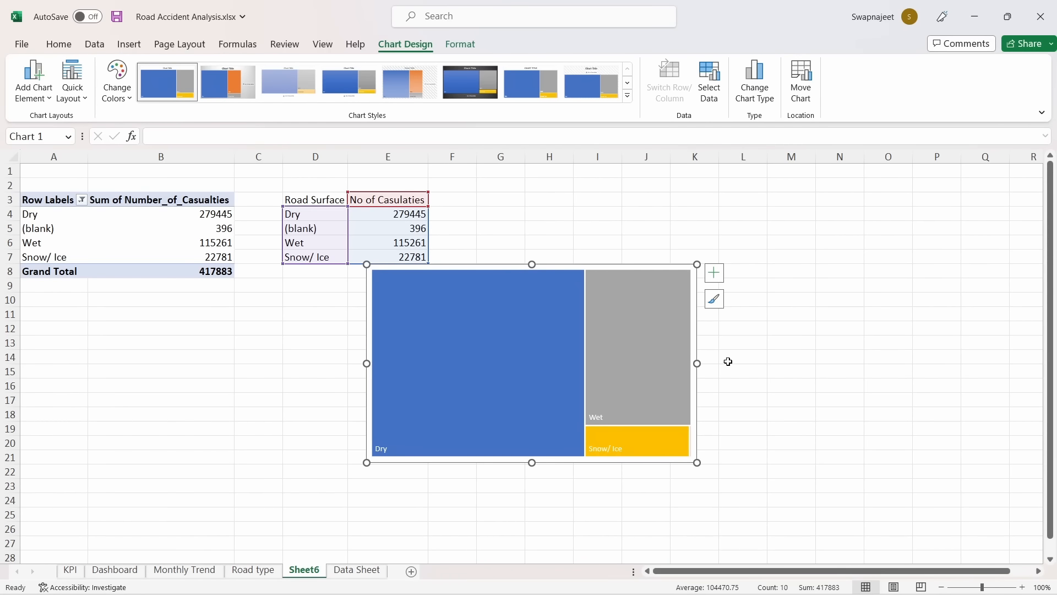
{"action": "mouse_move", "coordinate": [697, 265]}
{"action": "left_mouse_down"}
{"action": "mouse_move", "coordinate": [644, 319]}
{"action": "mouse_move", "coordinate": [569, 332]}
{"action": "mouse_move", "coordinate": [575, 311]}
{"action": "left_mouse_up"}
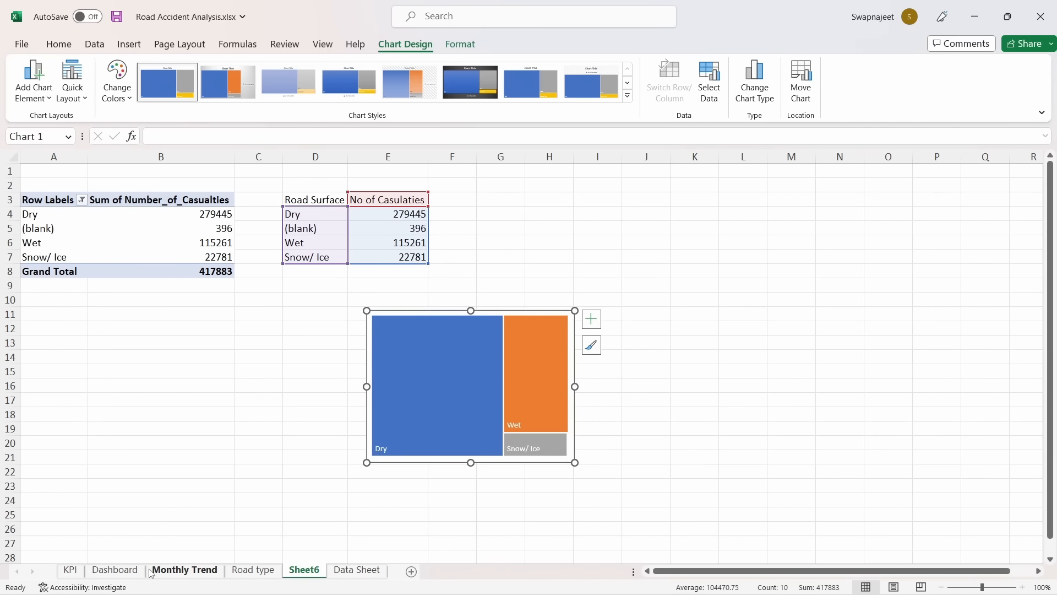
Duplicate the road type background rectangle on the Dashboard sheet, place the copy beside it under Casualties by Car, and narrow it to fit
{"action": "left_click", "coordinate": [115, 570]}
{"action": "left_click", "coordinate": [896, 345]}
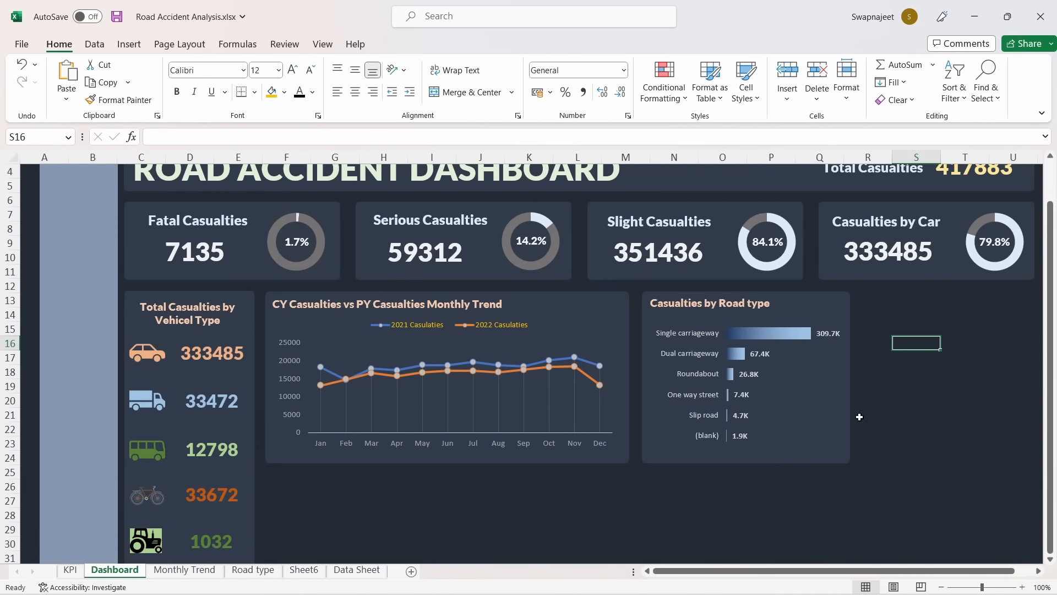
{"action": "left_click", "coordinate": [832, 443]}
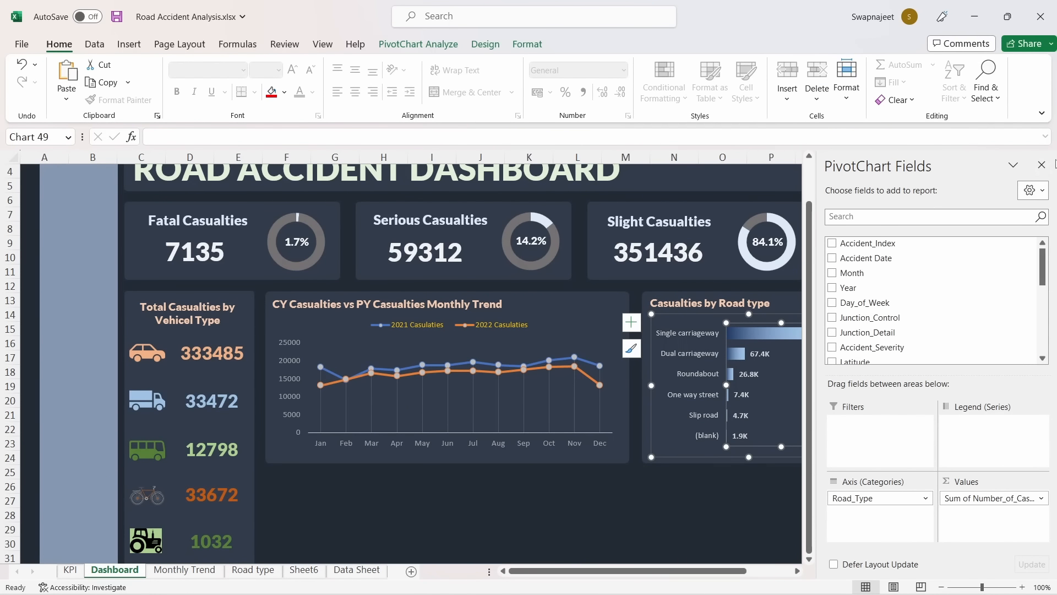
{"action": "left_click", "coordinate": [1042, 165]}
{"action": "left_click", "coordinate": [648, 296]}
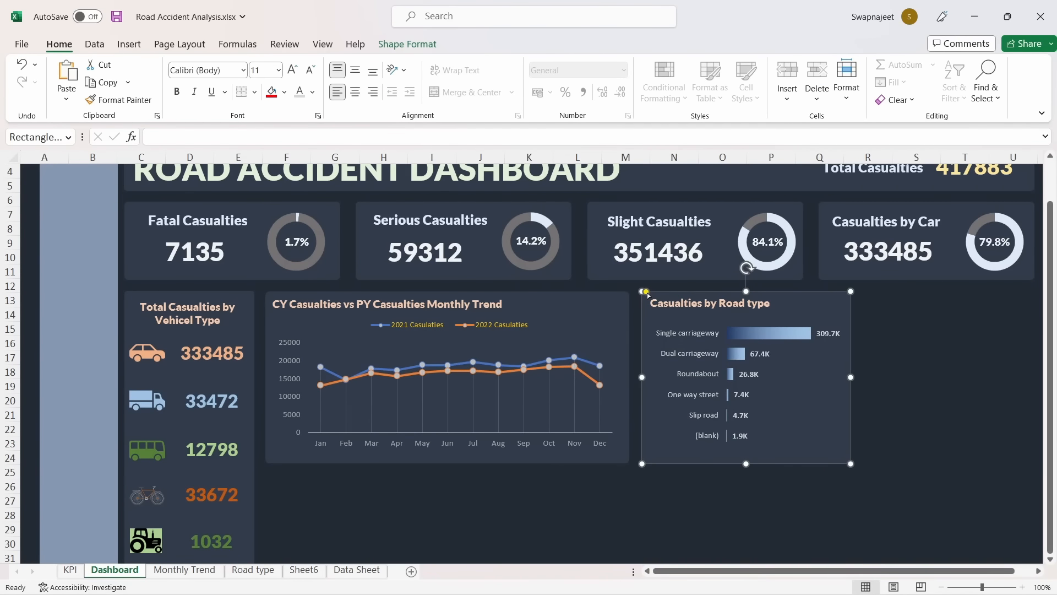
{"action": "key", "text": "ctrl+d"}
{"action": "left_click_drag", "start_coordinate": [746, 309], "coordinate": [918, 298]}
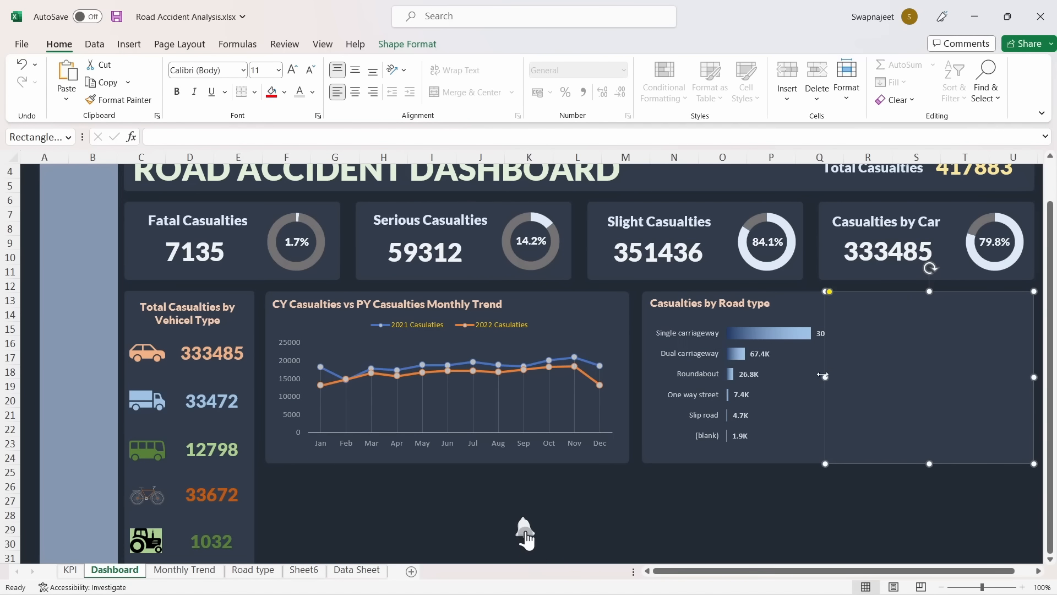
{"action": "left_click_drag", "start_coordinate": [826, 377], "coordinate": [862, 367]}
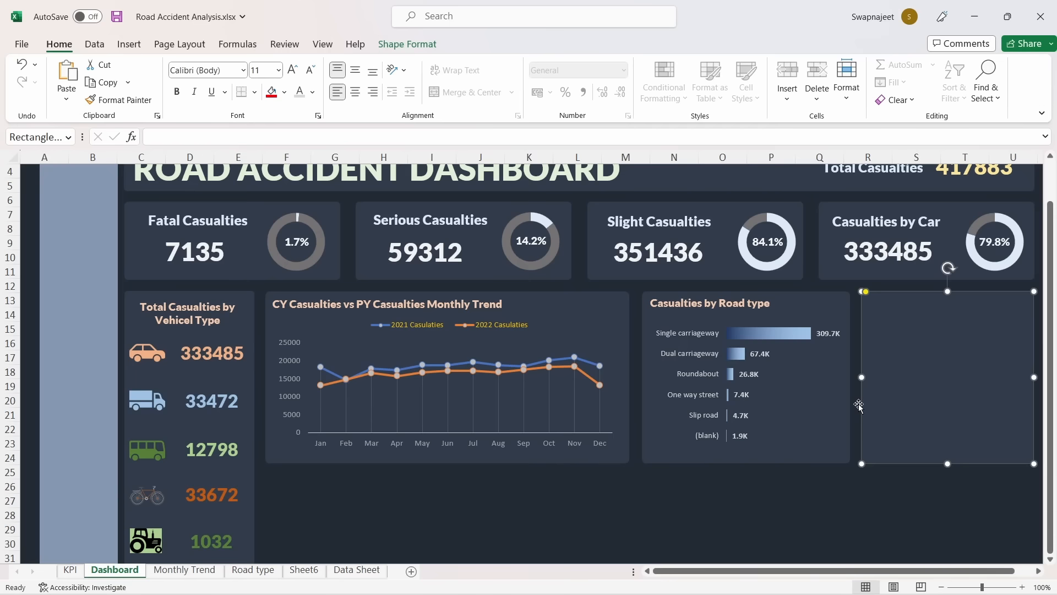
{"action": "left_click", "coordinate": [819, 529]}
{"action": "left_click", "coordinate": [928, 375]}
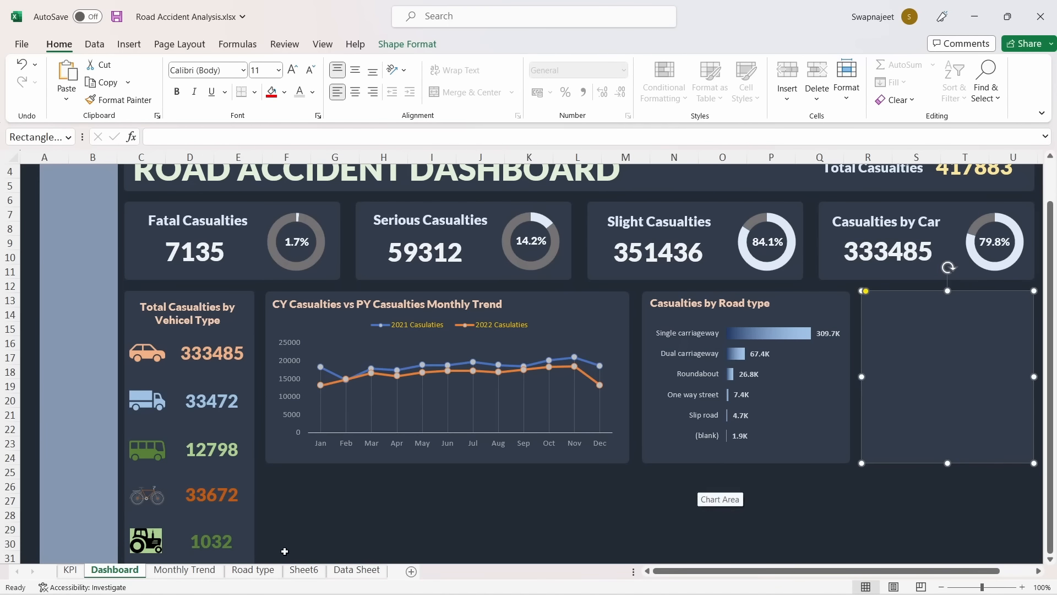
Copy the treemap chart from Sheet6 and paste it over the new rectangle on the Dashboard sheet
{"action": "left_click", "coordinate": [293, 572]}
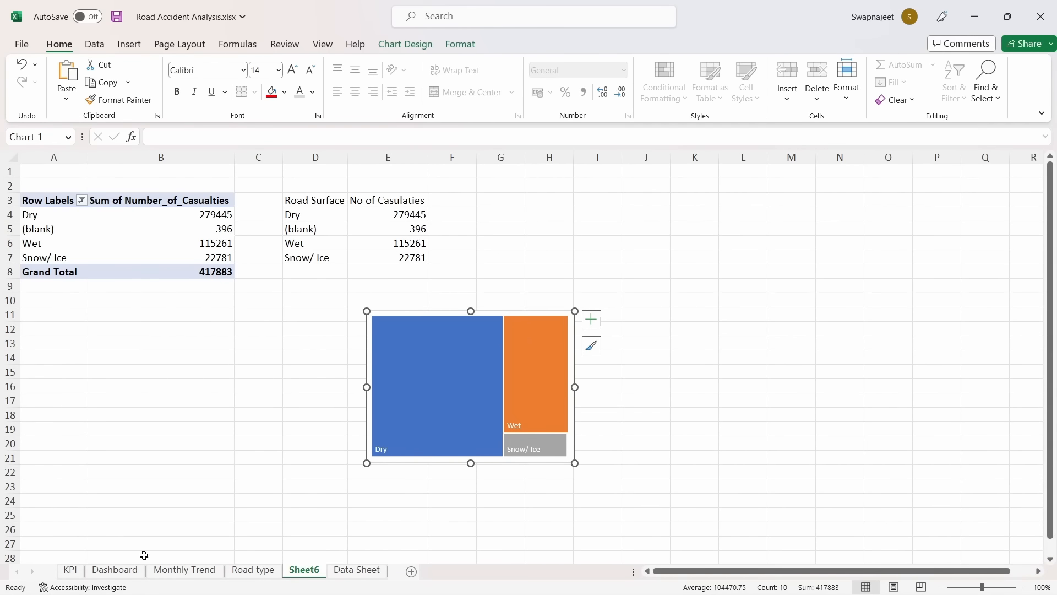
{"action": "left_click", "coordinate": [117, 569]}
{"action": "key", "text": "ctrl+v"}
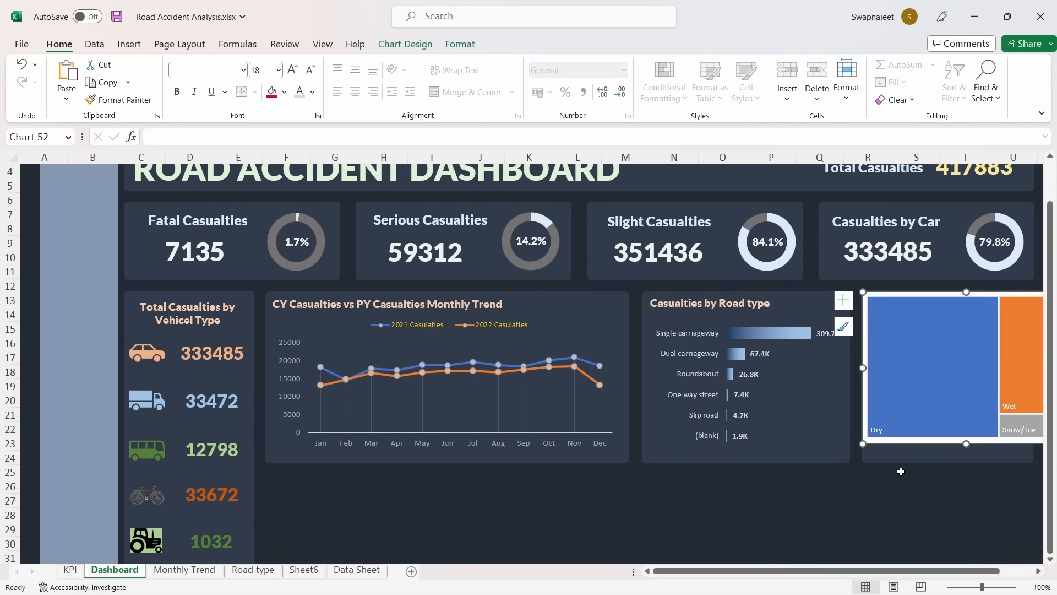
Narrow the treemap to the width of its background panel and place it low enough to leave room for a heading
{"action": "scroll", "coordinate": [834, 558], "scroll_direction": "right", "scroll_amount": 1}
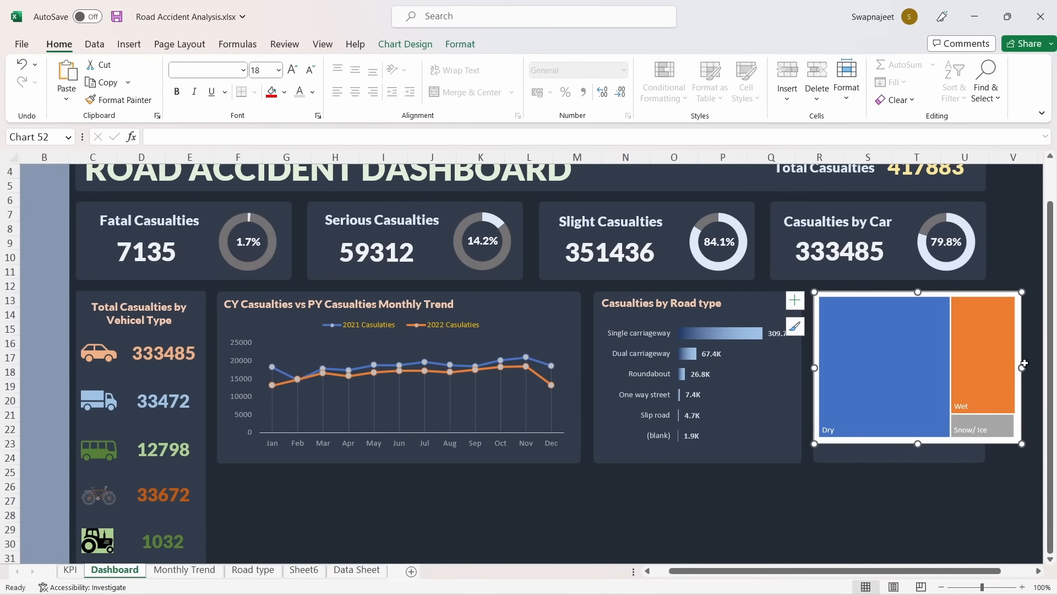
{"action": "left_click", "coordinate": [1027, 361]}
{"action": "left_click", "coordinate": [1009, 356]}
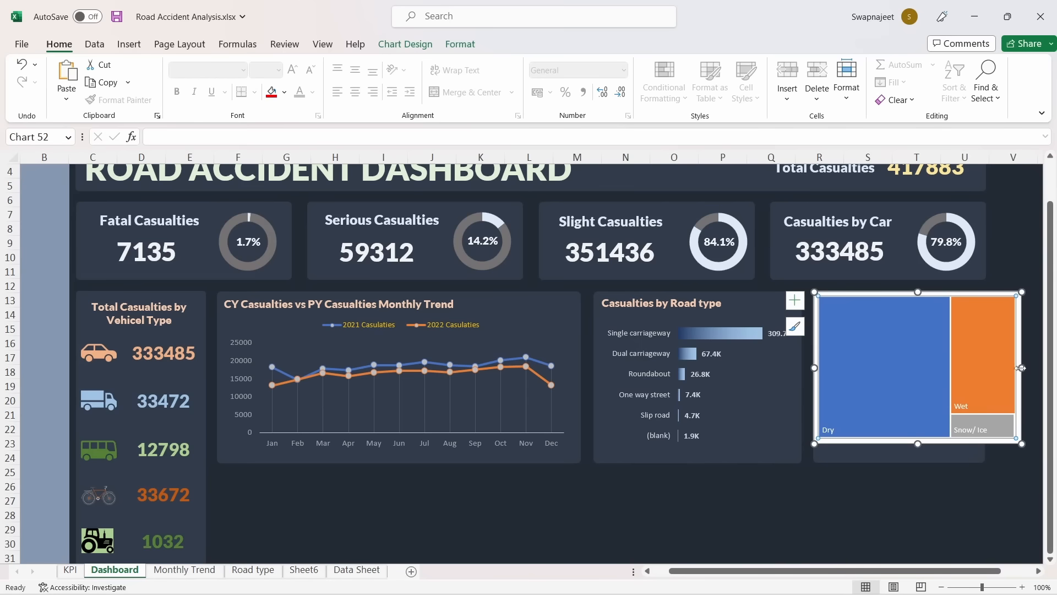
{"action": "left_click_drag", "start_coordinate": [1021, 368], "coordinate": [981, 382]}
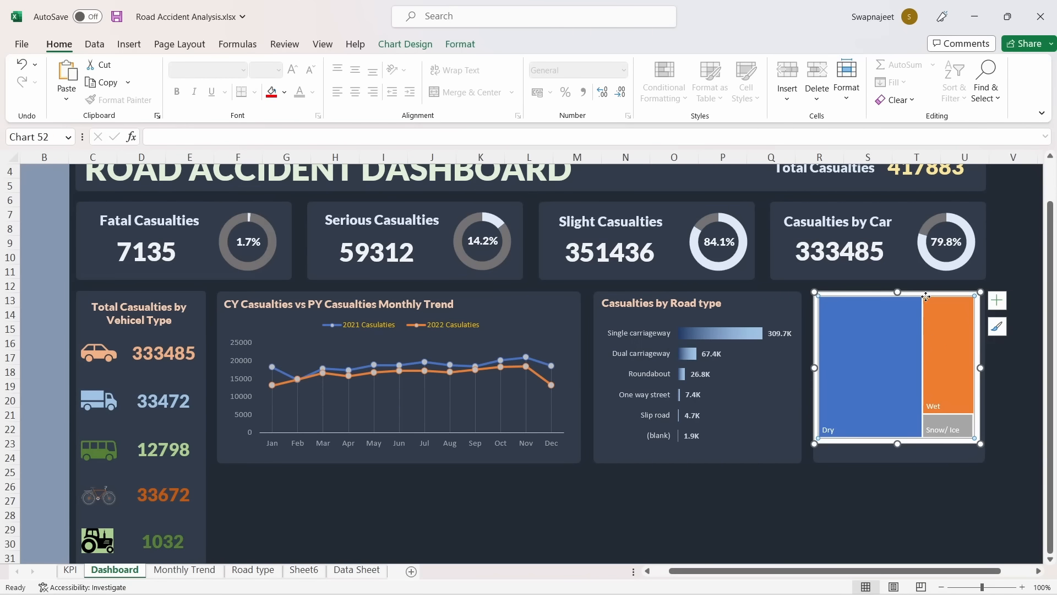
{"action": "left_click_drag", "start_coordinate": [927, 297], "coordinate": [902, 320]}
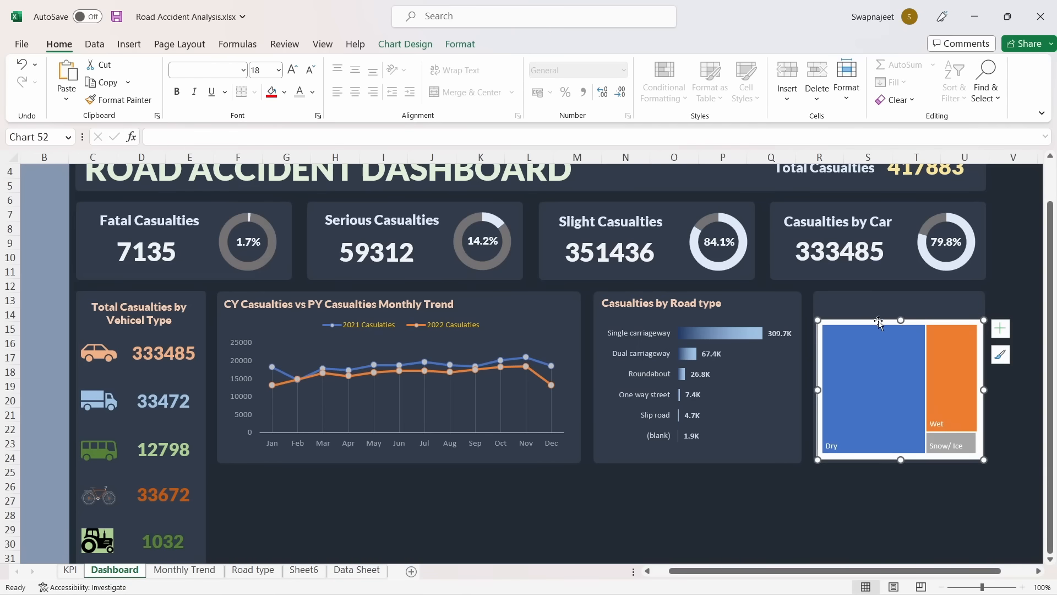
Set the treemap's chart area to no fill and no line, and remove the border from its data series
{"action": "right_click", "coordinate": [877, 321]}
{"action": "left_click", "coordinate": [940, 559]}
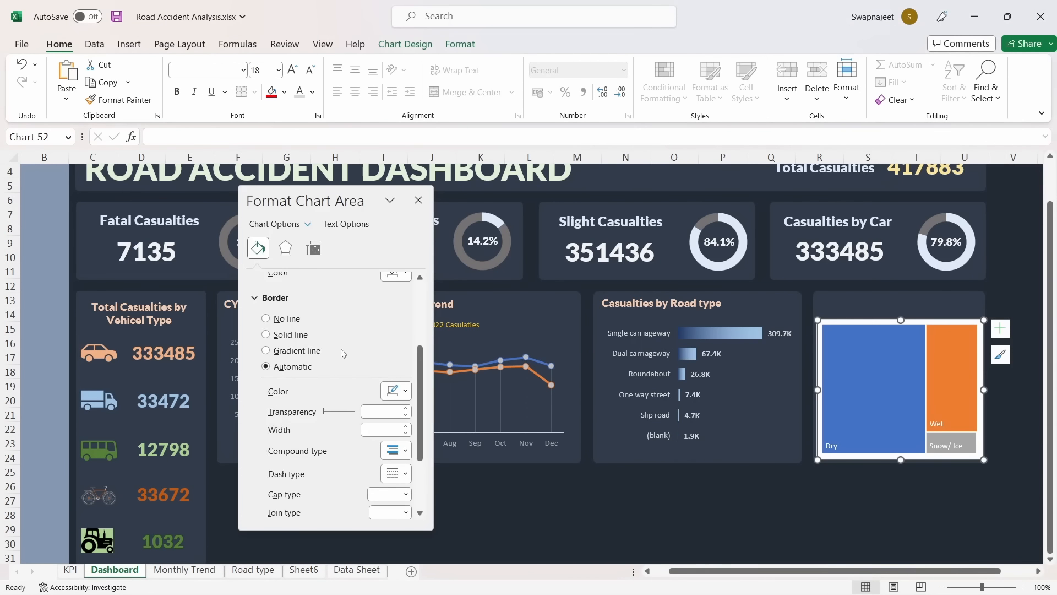
{"action": "left_click", "coordinate": [295, 304]}
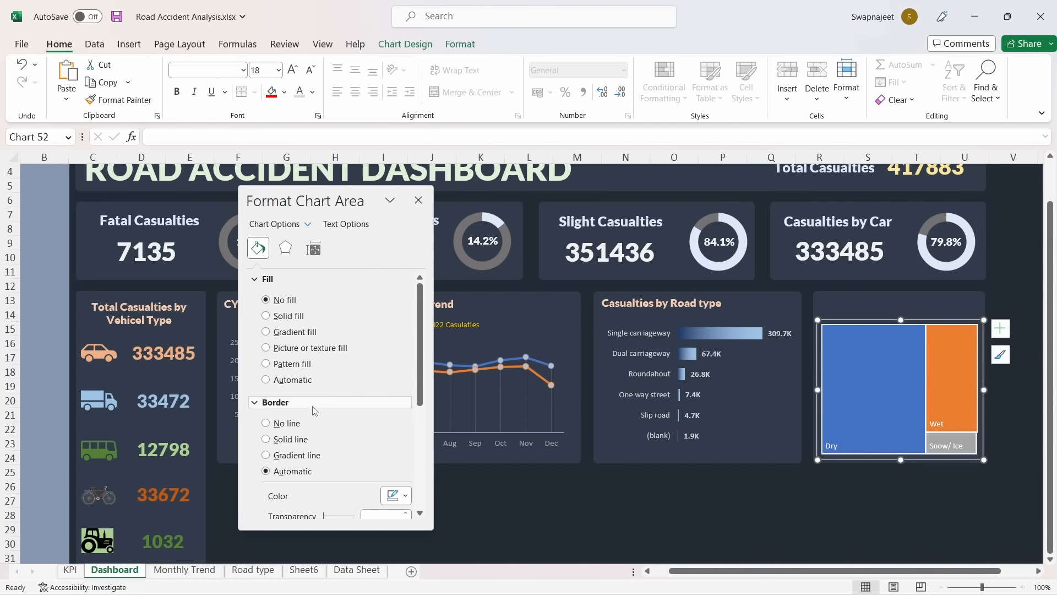
{"action": "left_click", "coordinate": [304, 422]}
{"action": "left_click", "coordinate": [855, 367]}
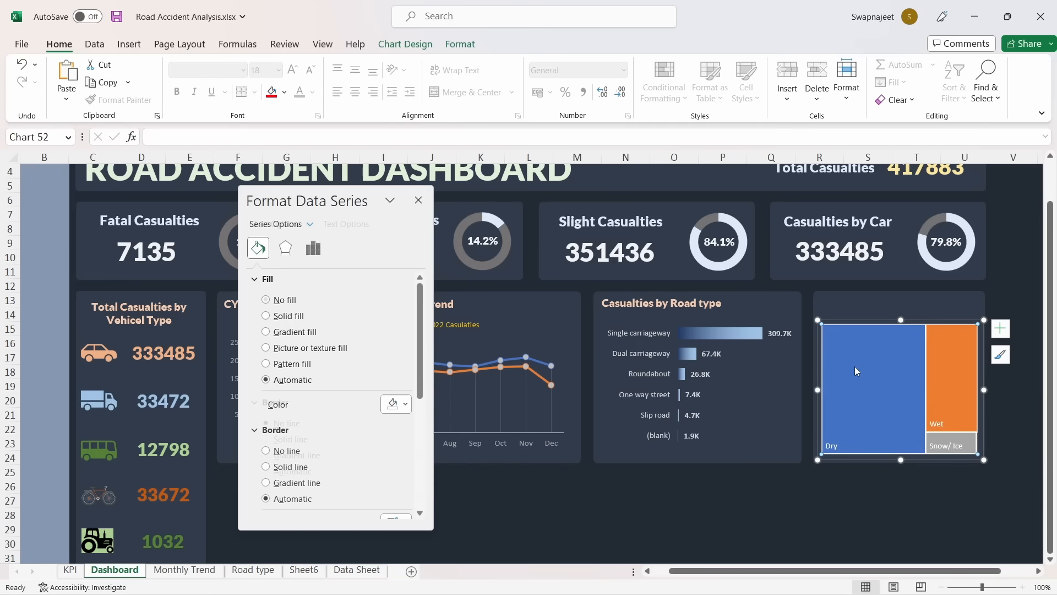
{"action": "left_click", "coordinate": [287, 451]}
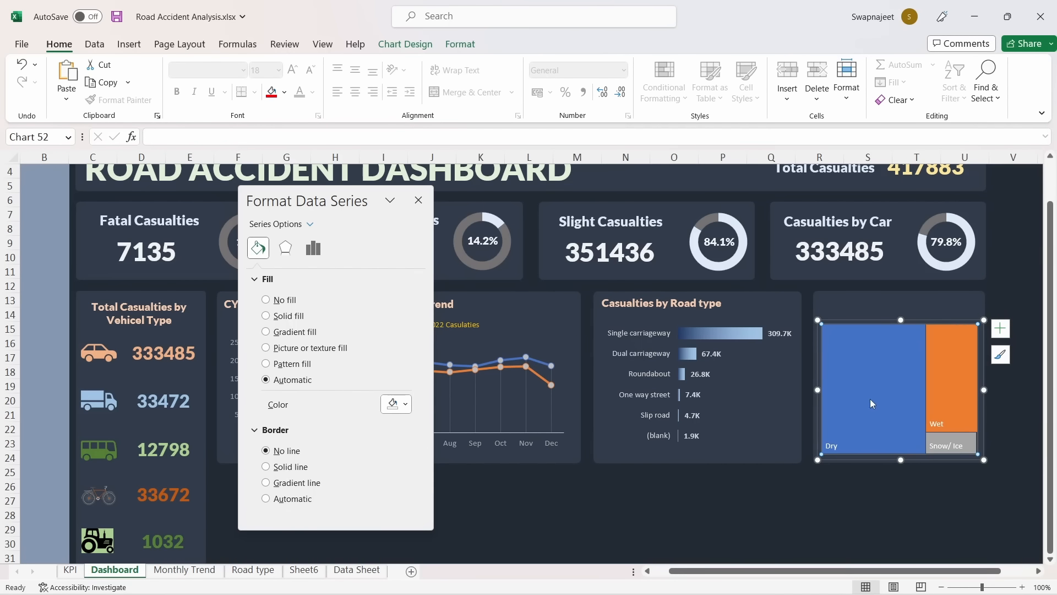
Show the value beside the category name in the treemap's data labels
{"action": "left_click", "coordinate": [833, 446]}
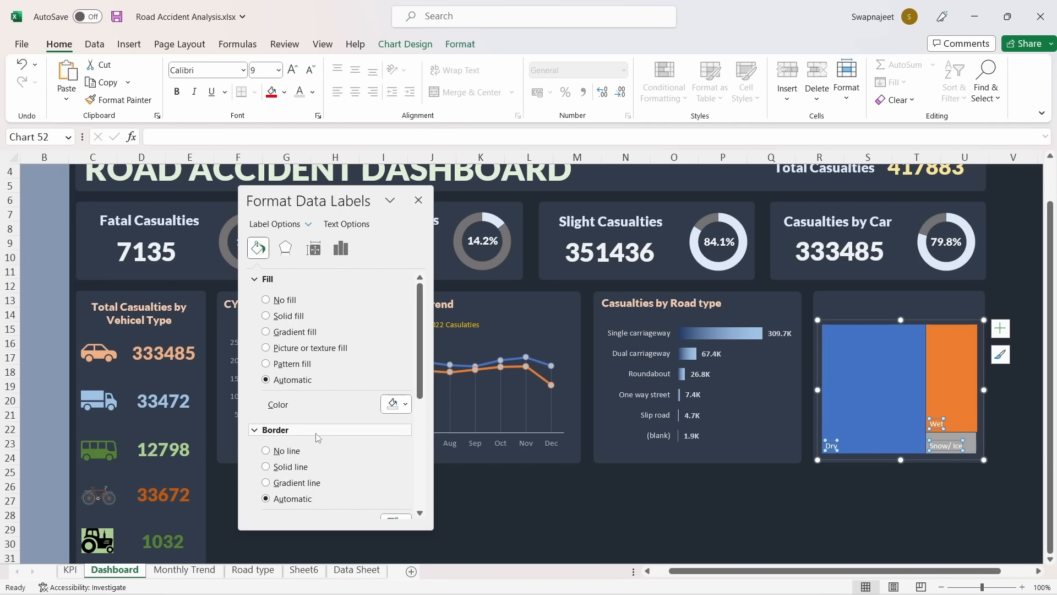
{"action": "scroll", "coordinate": [317, 435], "scroll_direction": "down", "scroll_amount": 2}
{"action": "scroll", "coordinate": [317, 438], "scroll_direction": "up", "scroll_amount": 2}
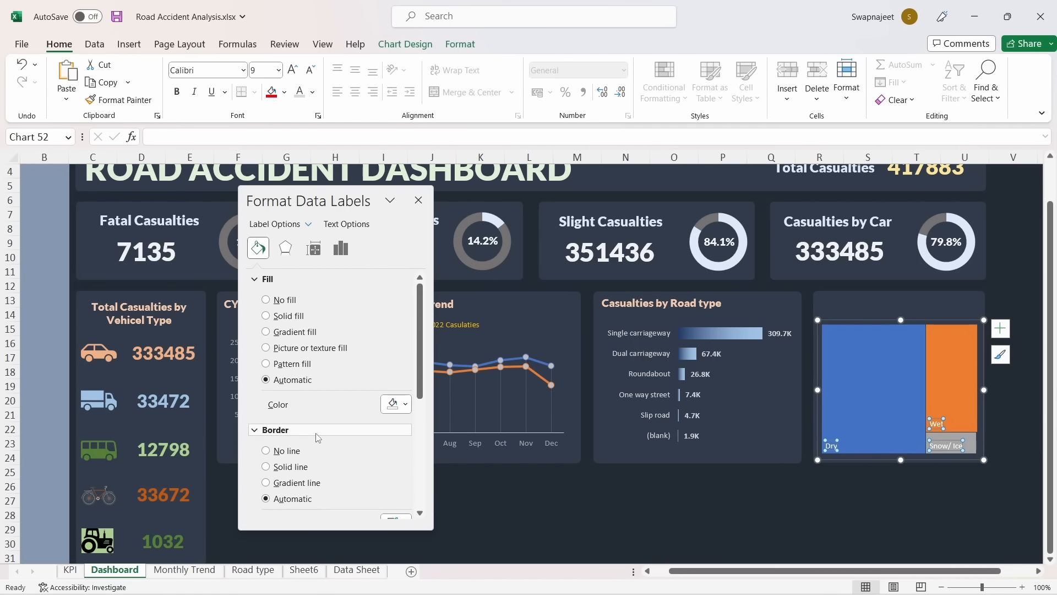
{"action": "left_click", "coordinate": [339, 253]}
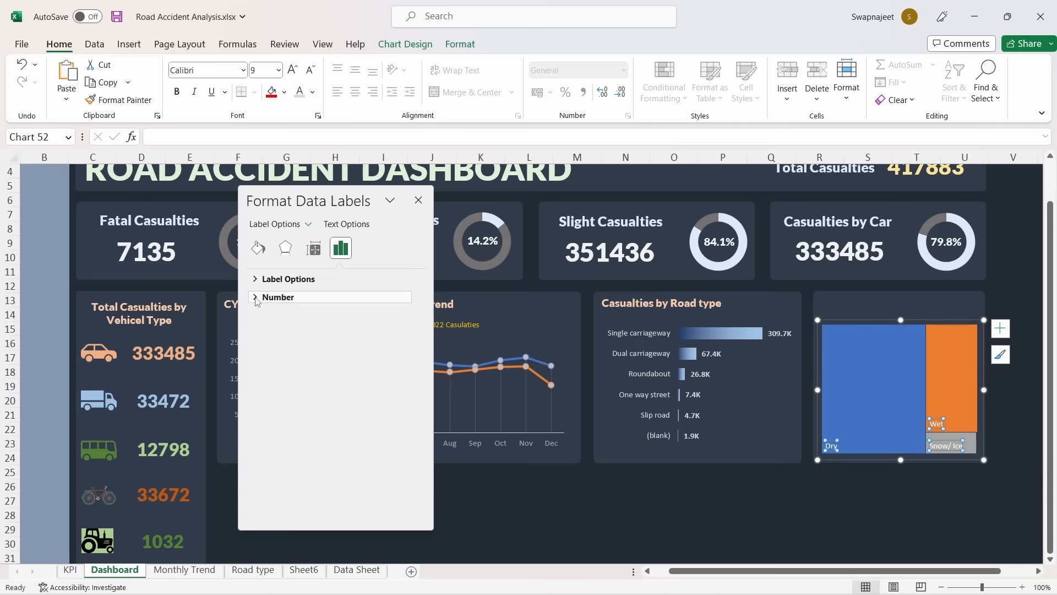
{"action": "left_click", "coordinate": [256, 280]}
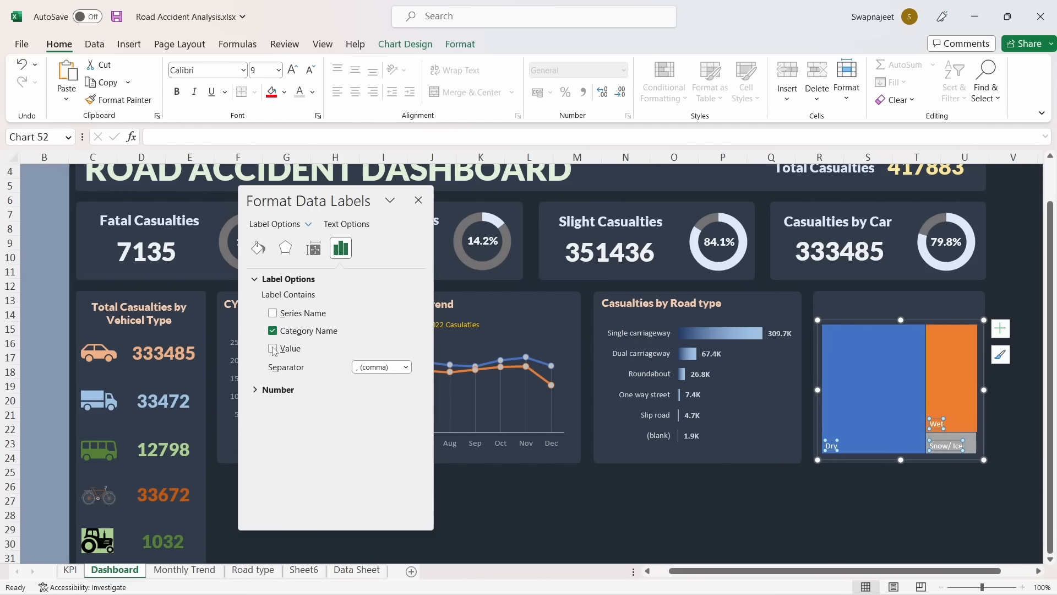
{"action": "left_click", "coordinate": [273, 349]}
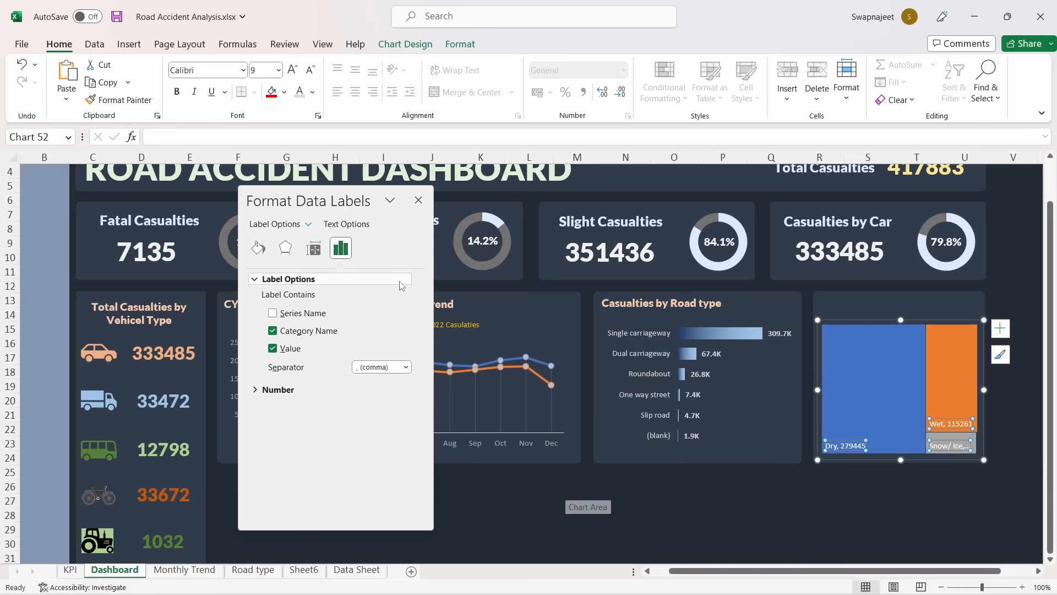
Try dark and light blue fills on the treemap's Dry block and settle on the dark blue
{"action": "left_click", "coordinate": [258, 247]}
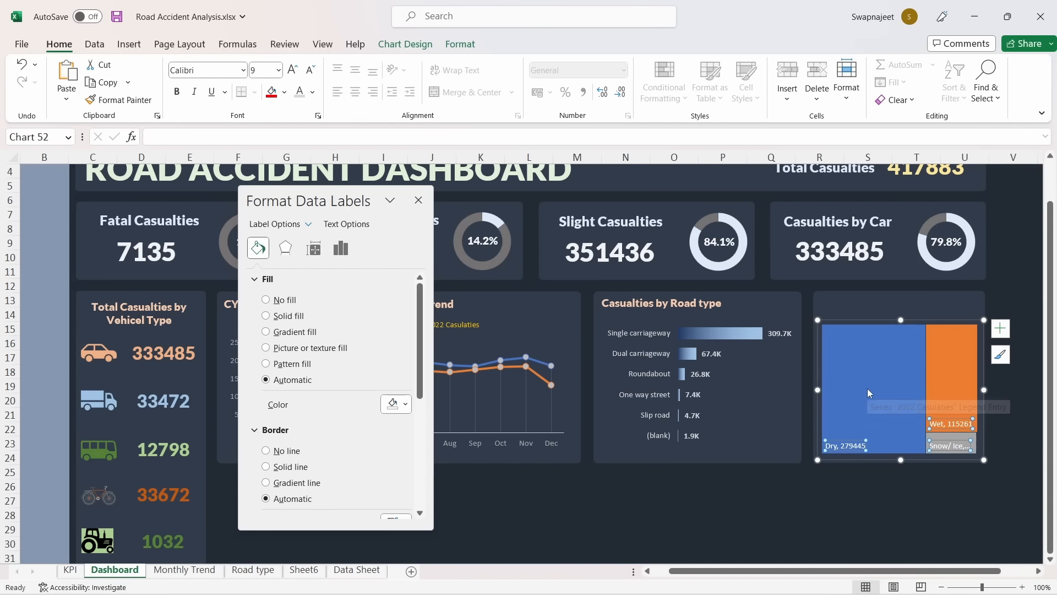
{"action": "left_click", "coordinate": [888, 363]}
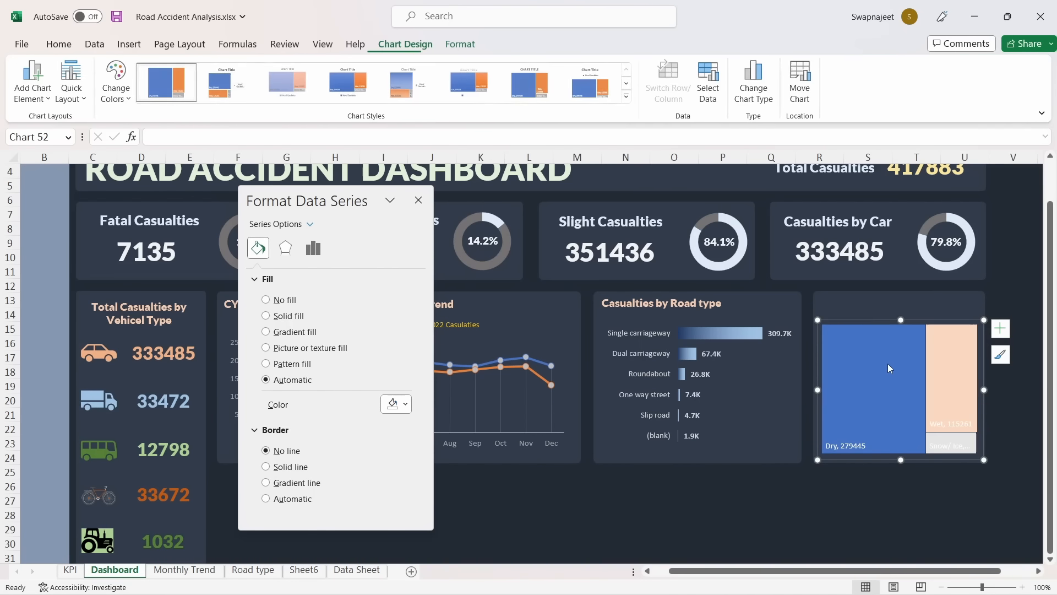
{"action": "left_click", "coordinate": [888, 364]}
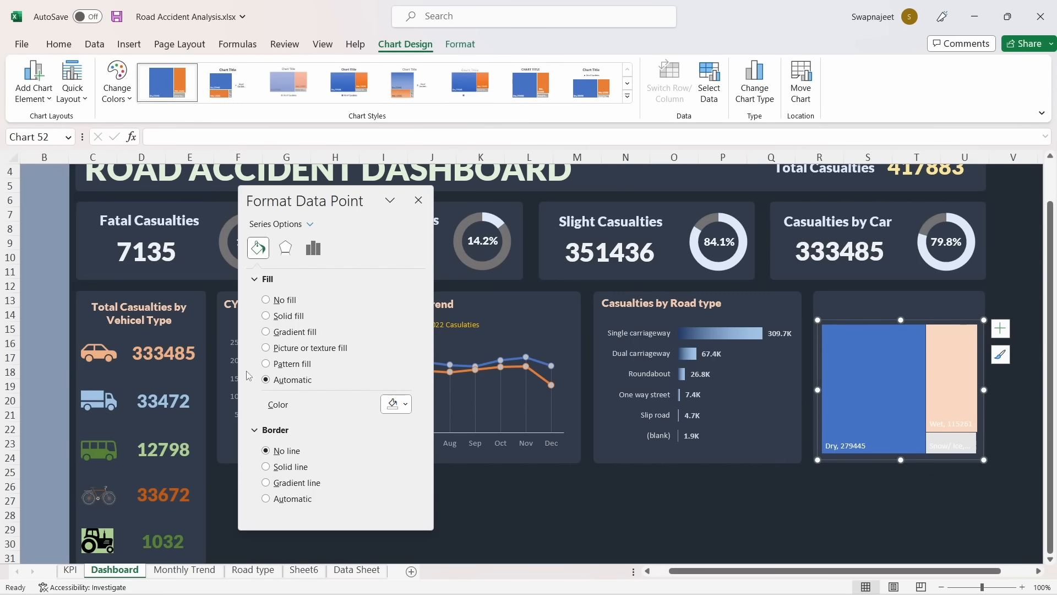
{"action": "left_click", "coordinate": [406, 405]}
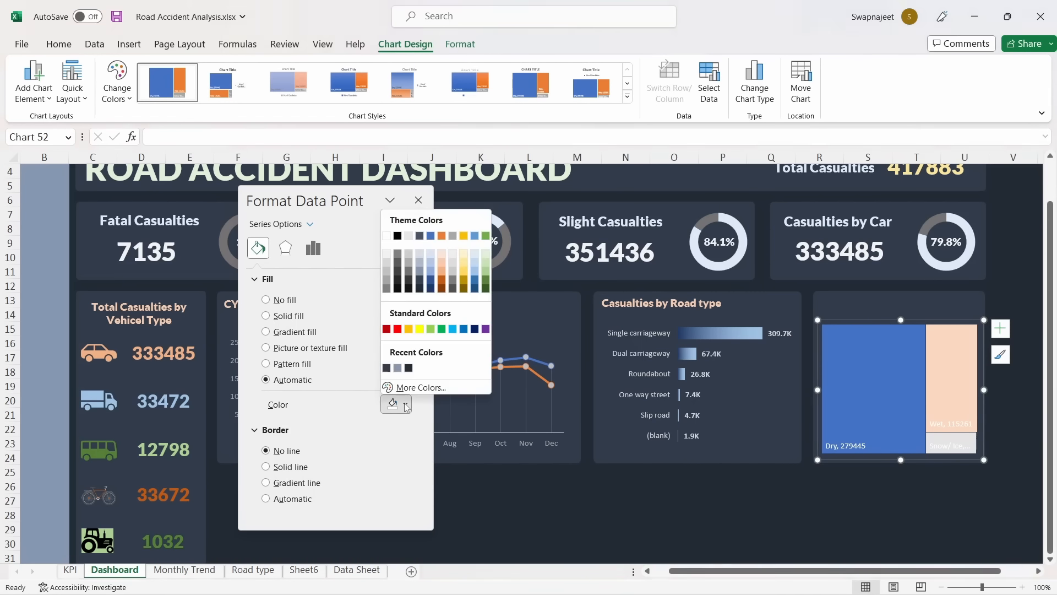
{"action": "left_click", "coordinate": [431, 281]}
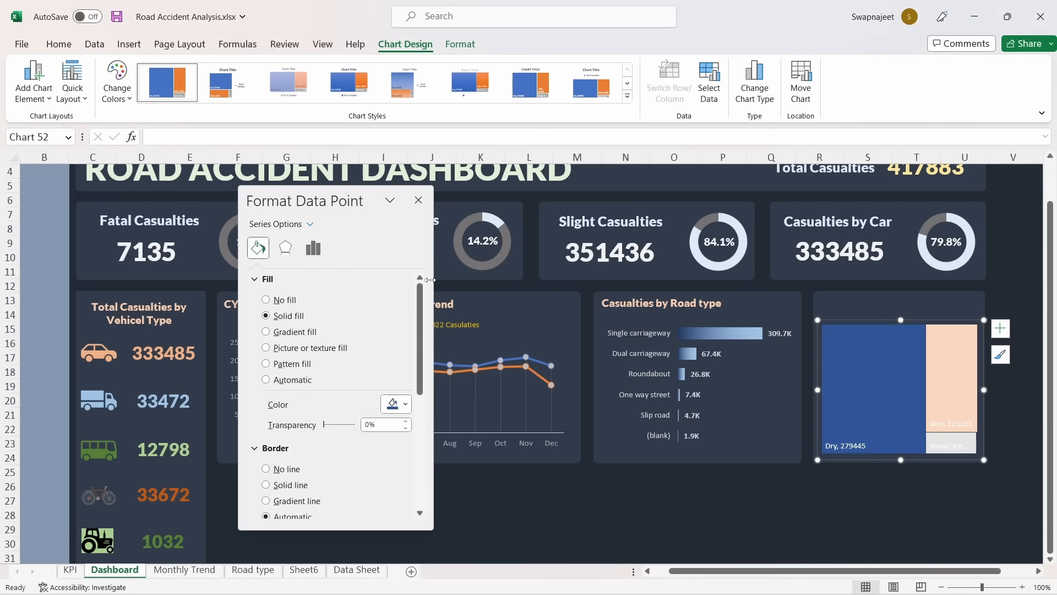
{"action": "left_click", "coordinate": [405, 405]}
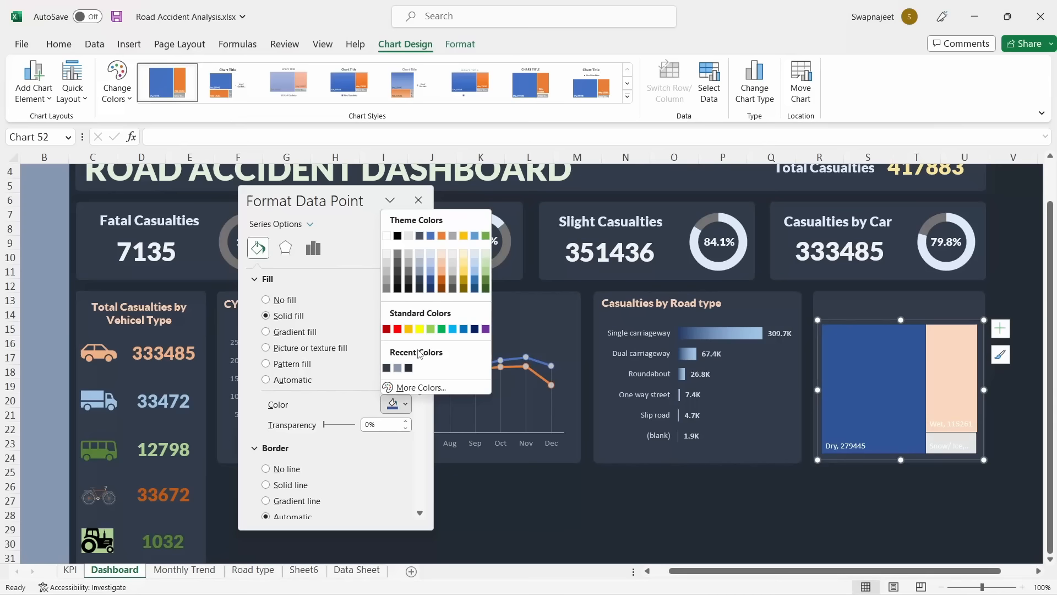
{"action": "left_click", "coordinate": [432, 272]}
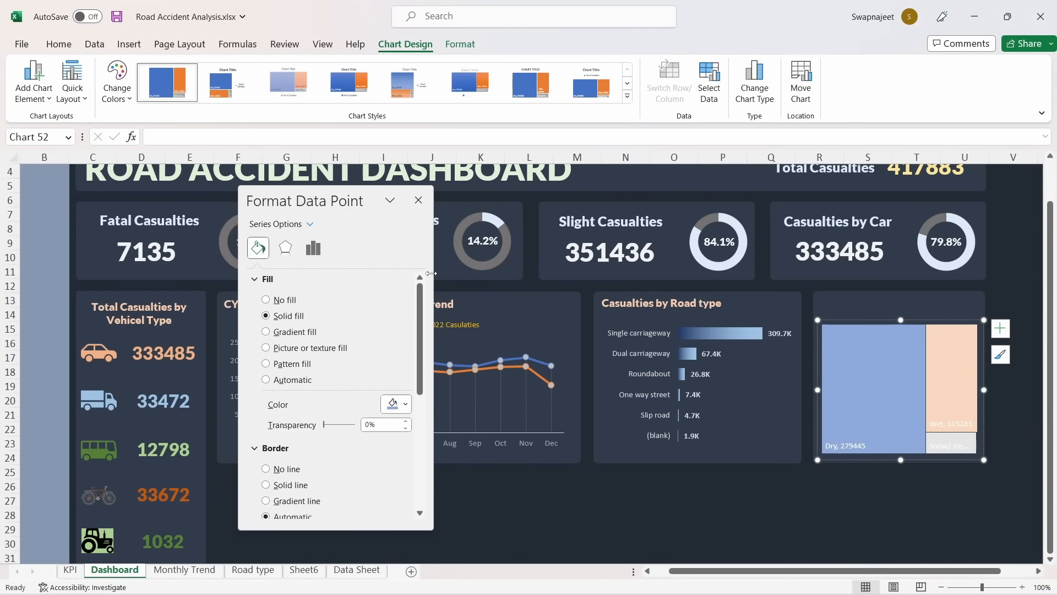
{"action": "left_click", "coordinate": [406, 405]}
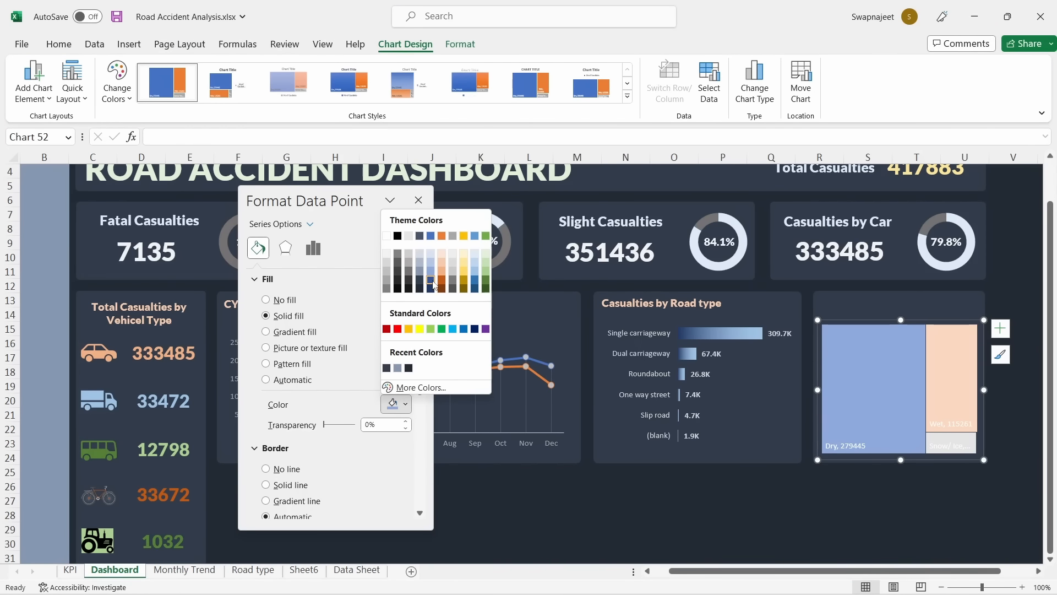
{"action": "left_click", "coordinate": [432, 281]}
Fill the treemap's Wet block with light blue and its Snow/Ice block with light gold
{"action": "left_click", "coordinate": [949, 363]}
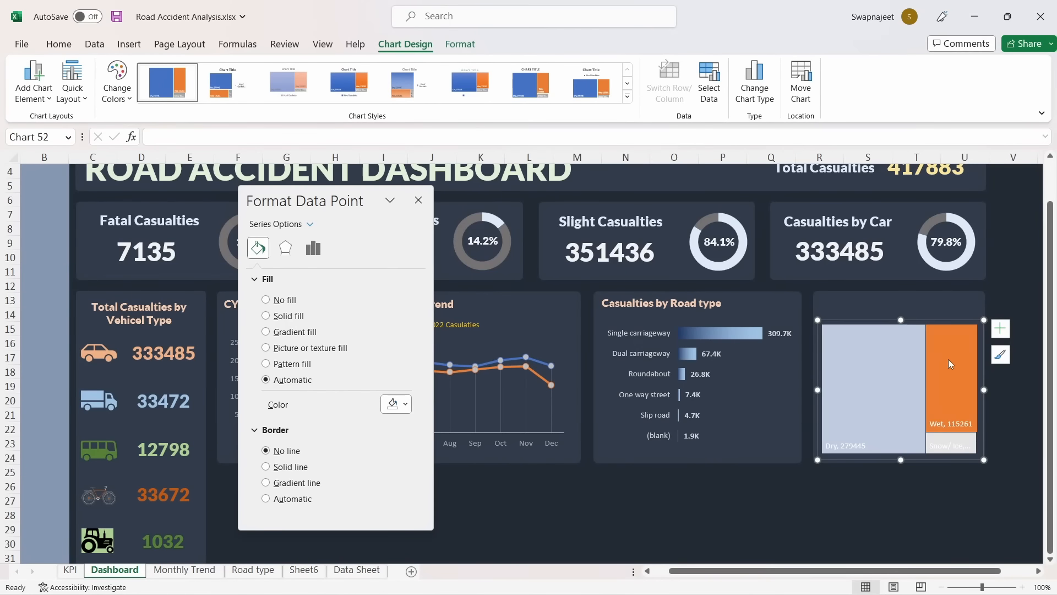
{"action": "left_click", "coordinate": [397, 405]}
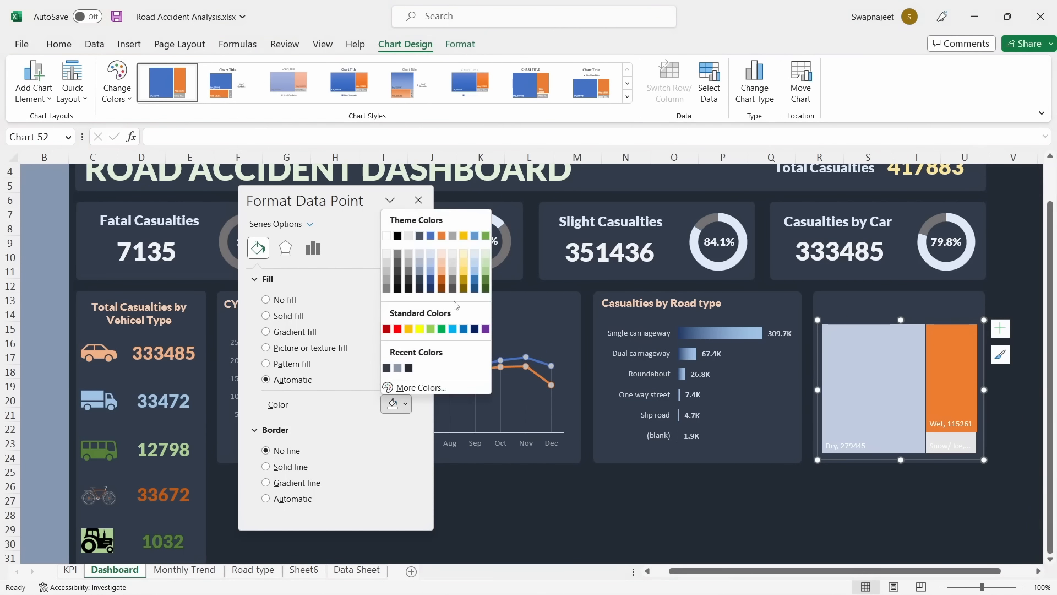
{"action": "left_click", "coordinate": [430, 271]}
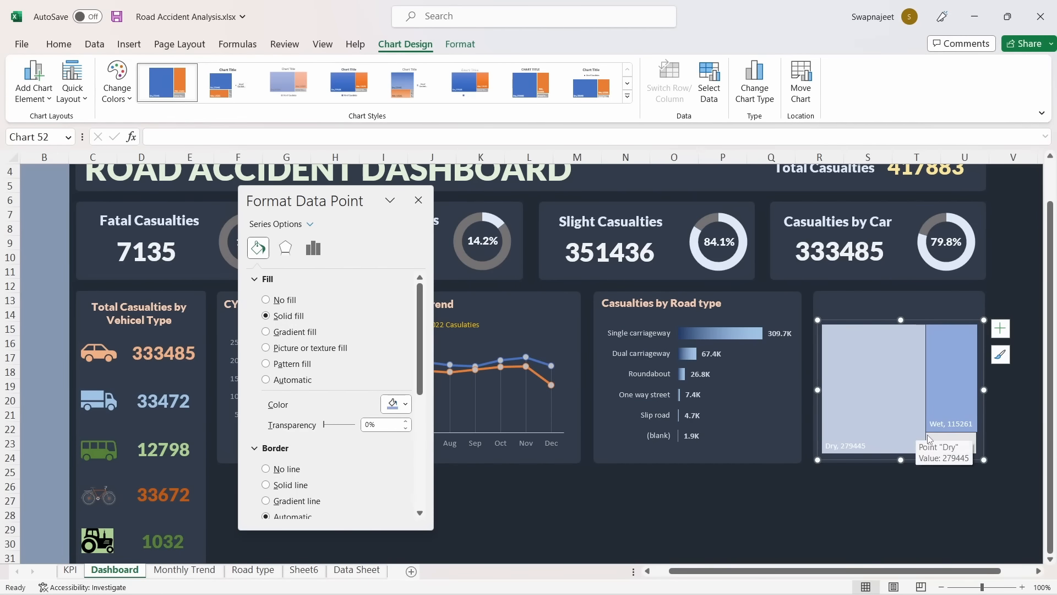
{"action": "left_click", "coordinate": [956, 438]}
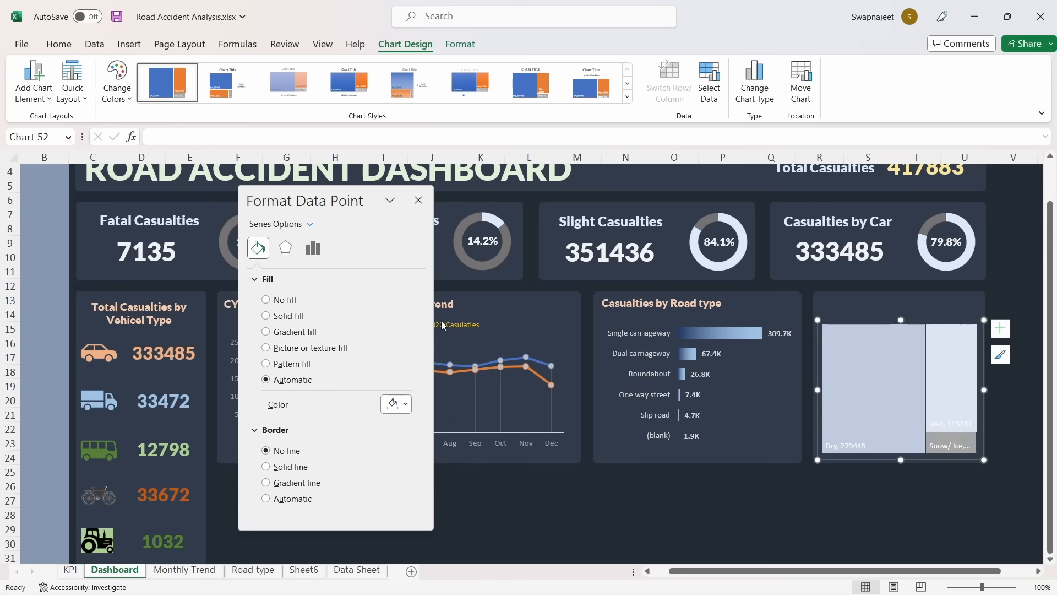
{"action": "left_click", "coordinate": [396, 404]}
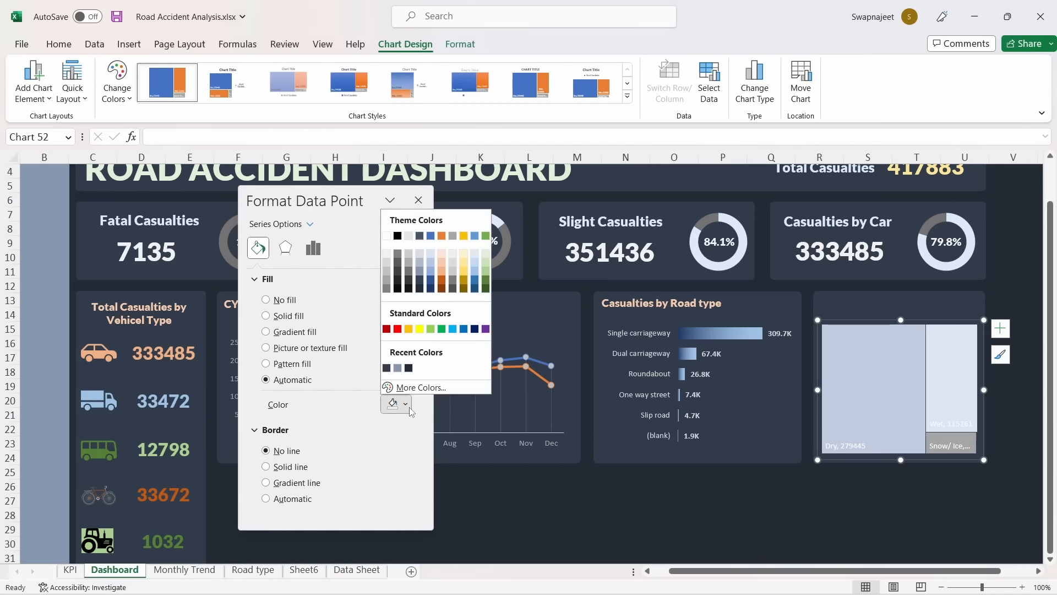
{"action": "left_click", "coordinate": [466, 274]}
{"action": "left_click", "coordinate": [771, 529]}
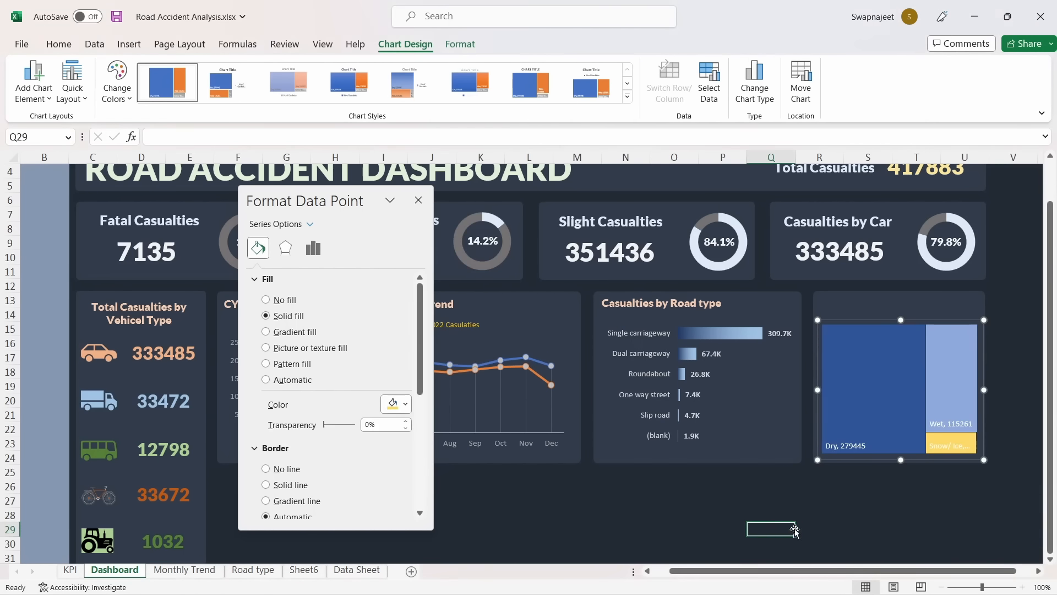
{"action": "left_click", "coordinate": [419, 200]}
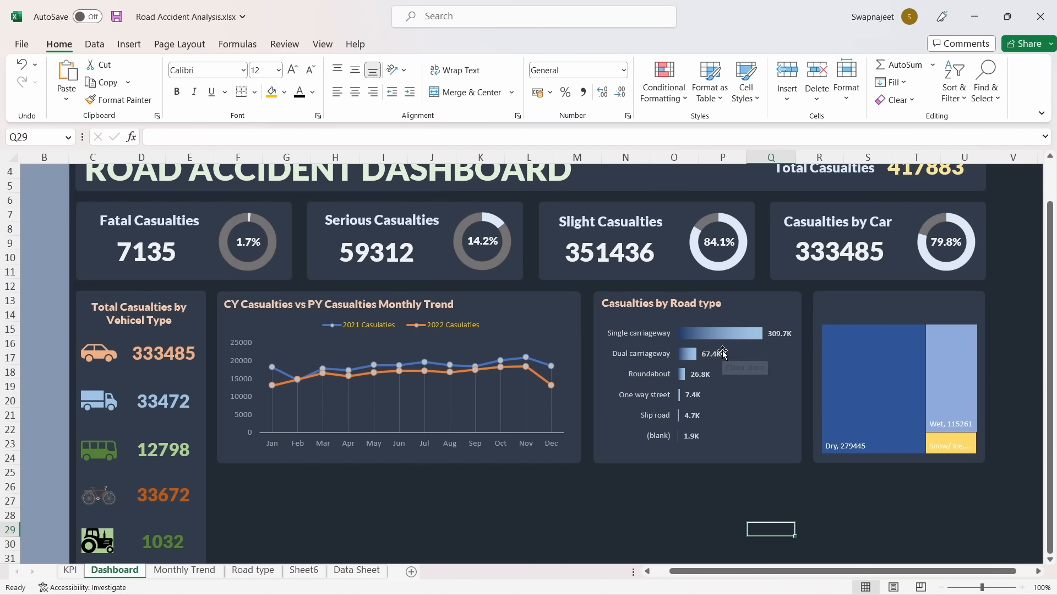
Extend the treemap slightly upward and place a copy of the road type heading above it, reworded as "Casualties by Road Surface"
{"action": "left_click", "coordinate": [904, 342]}
{"action": "left_click", "coordinate": [899, 316]}
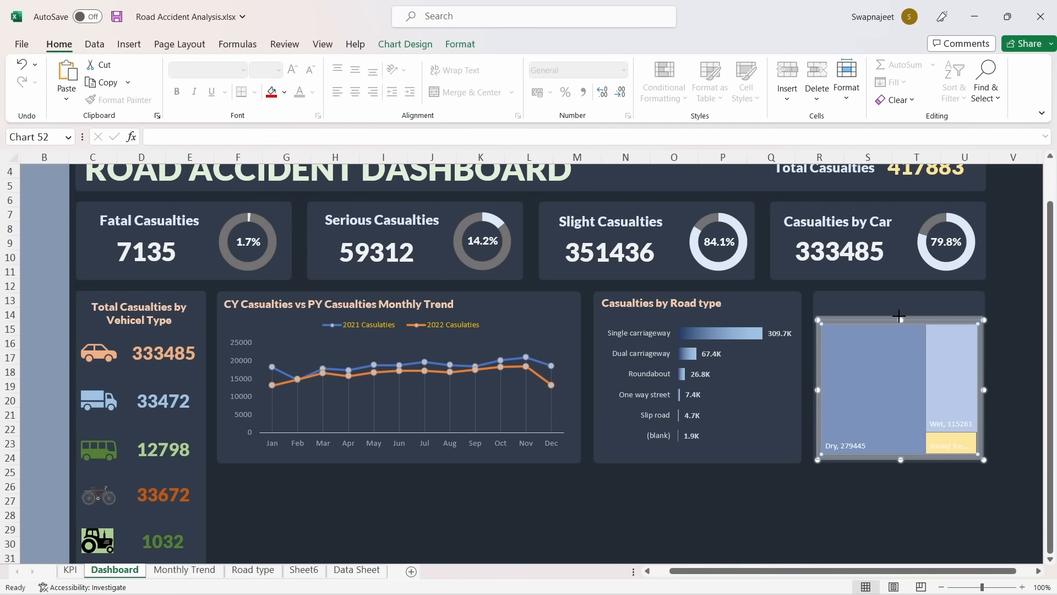
{"action": "left_click", "coordinate": [669, 297]}
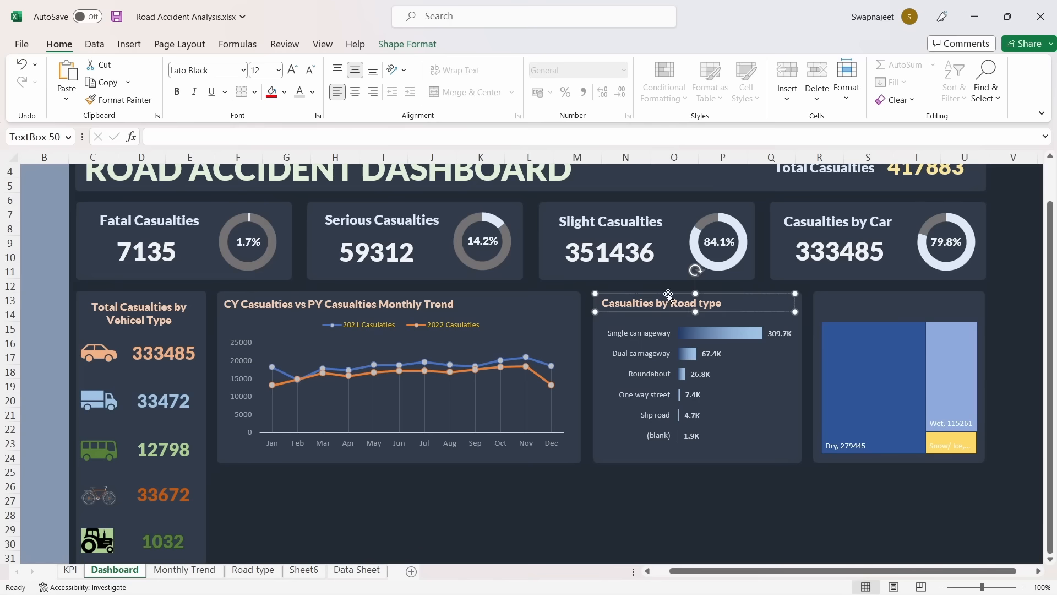
{"action": "key", "text": "ctrl+d"}
{"action": "left_click_drag", "start_coordinate": [721, 324], "coordinate": [934, 300]}
{"action": "double_click", "coordinate": [935, 303]}
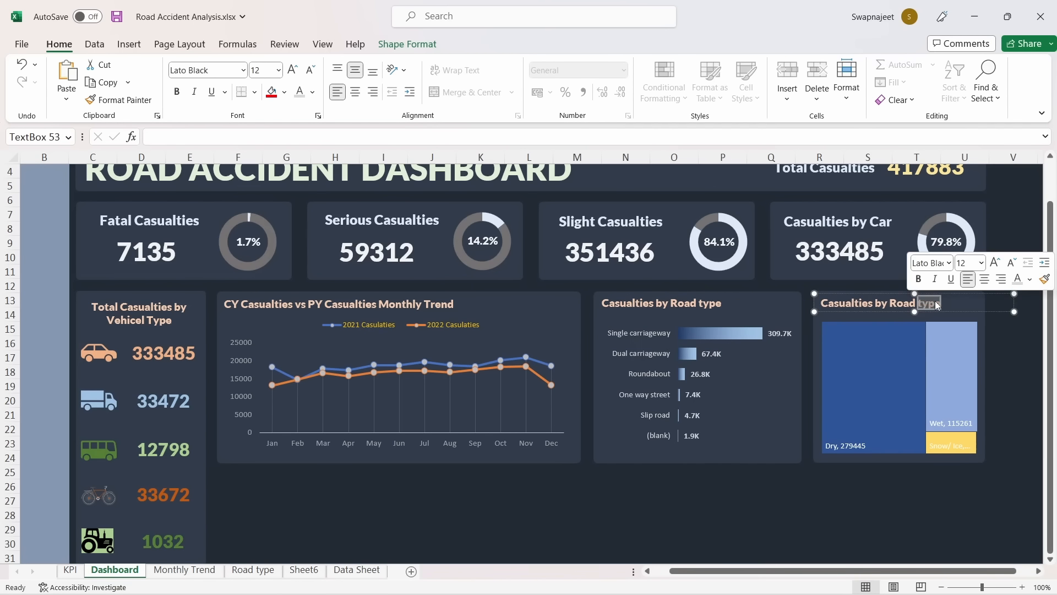
{"action": "type", "text": "Surfac"}
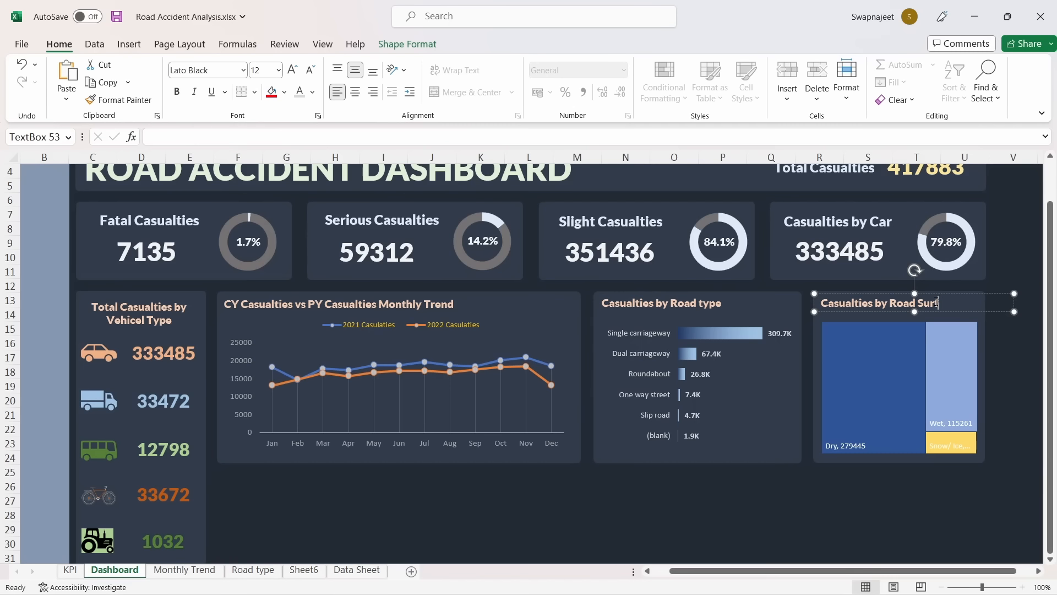
{"action": "left_click", "coordinate": [910, 519]}
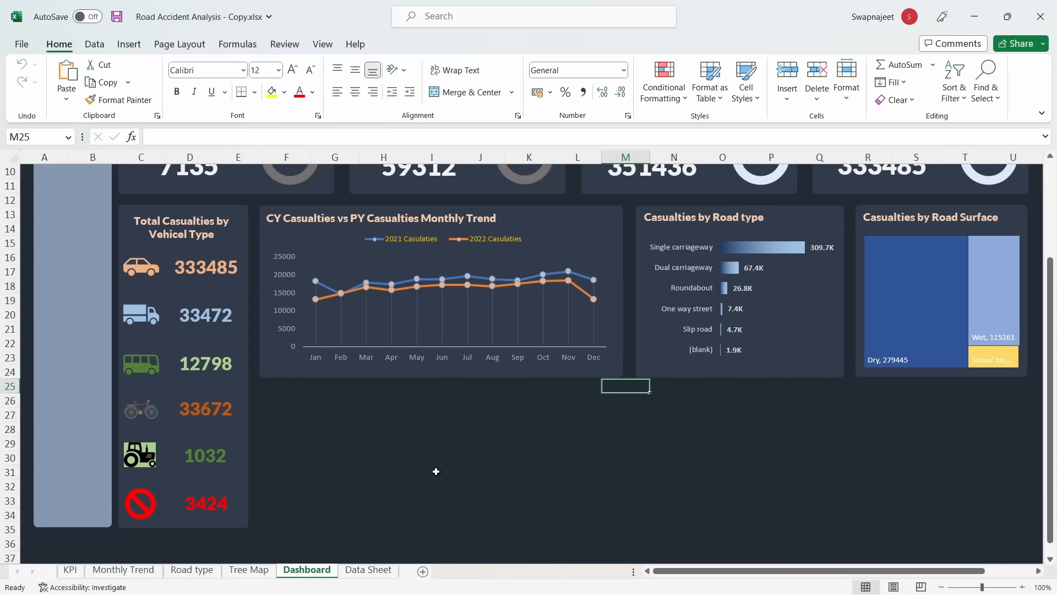
Create a blank PivotTable on a new worksheet from all the Data Sheet records
{"action": "left_click", "coordinate": [368, 570]}
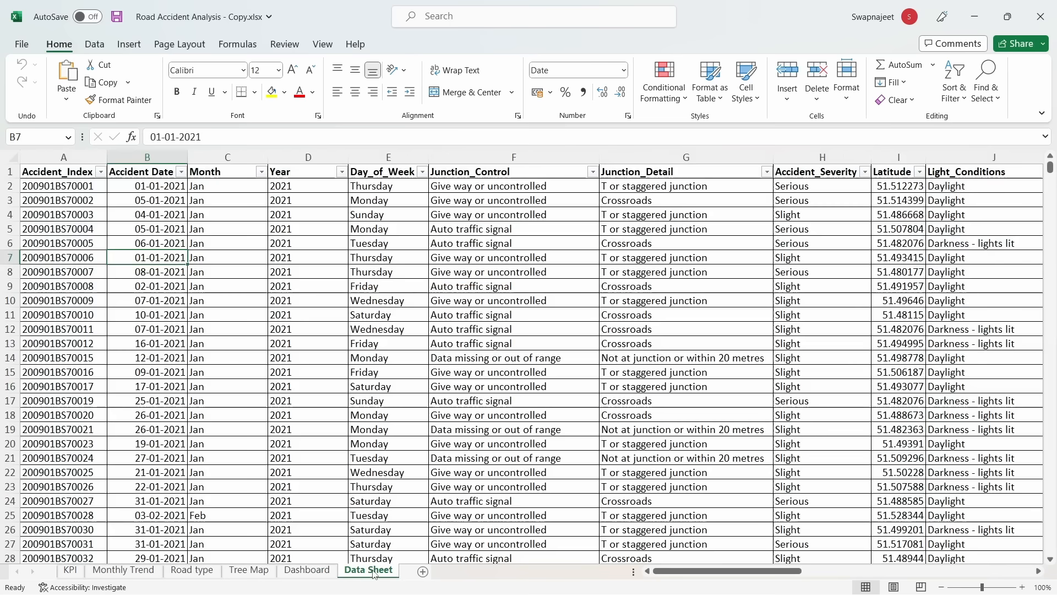
{"action": "left_click", "coordinate": [220, 315]}
{"action": "left_click", "coordinate": [129, 44]}
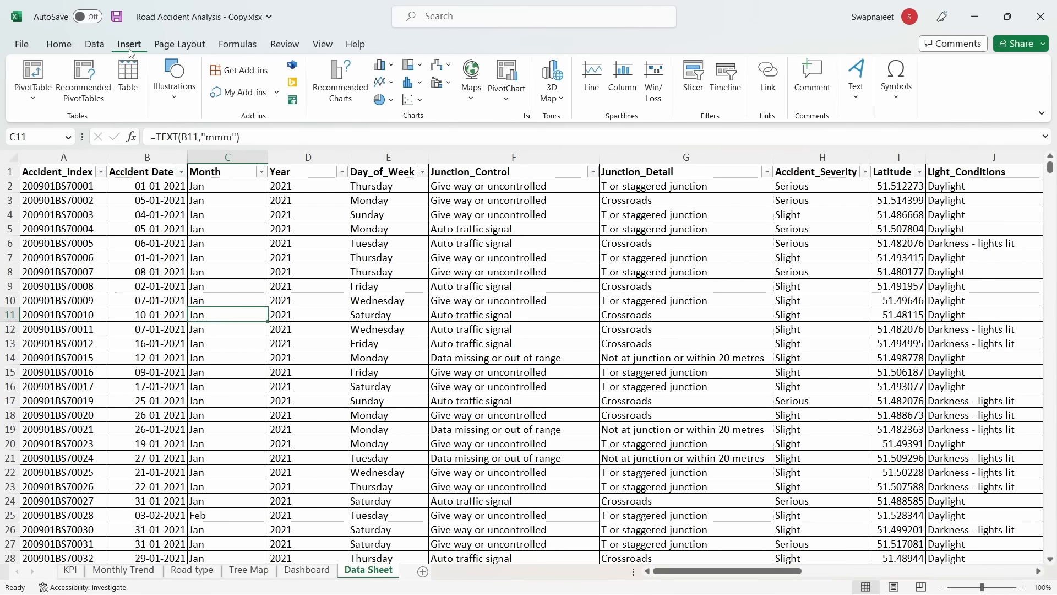
{"action": "left_click", "coordinate": [34, 72]}
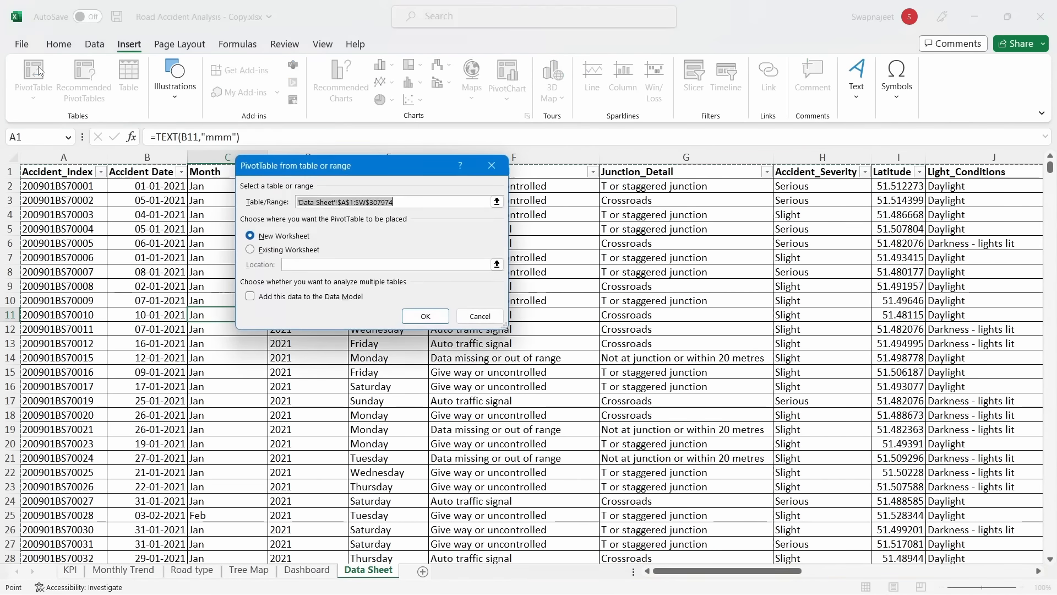
{"action": "left_click", "coordinate": [417, 317]}
{"action": "left_click", "coordinate": [137, 283]}
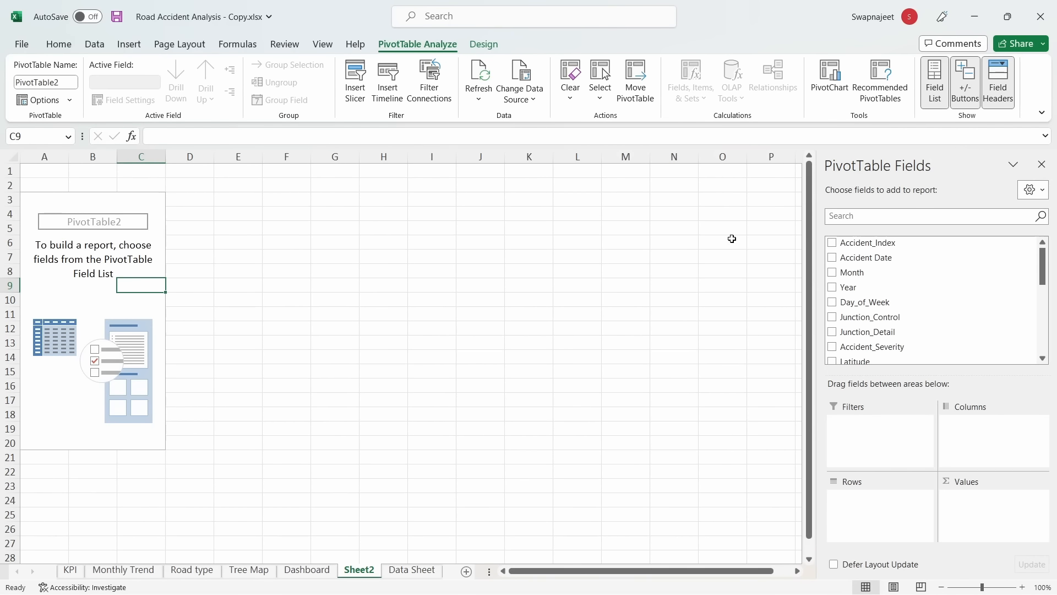
Set up the PivotTable with Urban_or_Rural_Area as rows and the sum of Number_of_Casualties as values
{"action": "left_click_drag", "start_coordinate": [1042, 269], "coordinate": [1045, 369]}
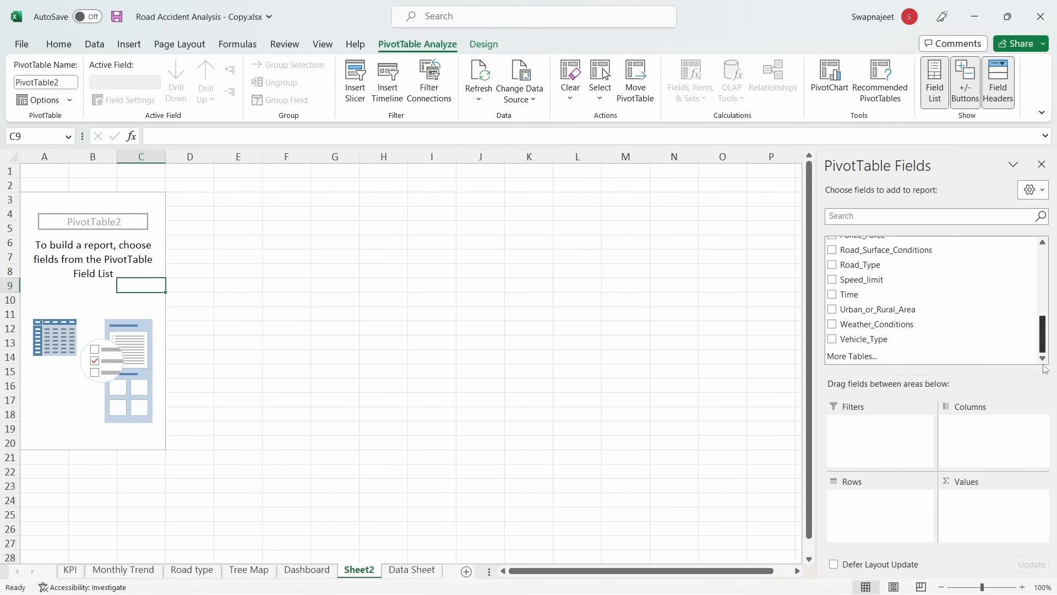
{"action": "left_click_drag", "start_coordinate": [887, 310], "coordinate": [881, 498]}
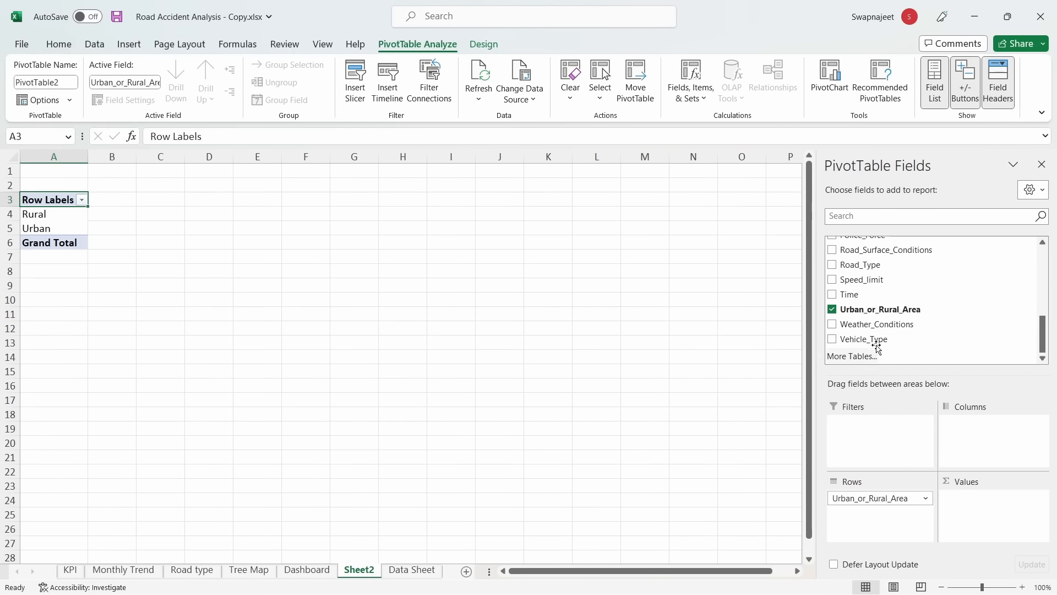
{"action": "scroll", "coordinate": [881, 336], "scroll_direction": "up", "scroll_amount": 5}
{"action": "scroll", "coordinate": [883, 322], "scroll_direction": "down", "scroll_amount": 1}
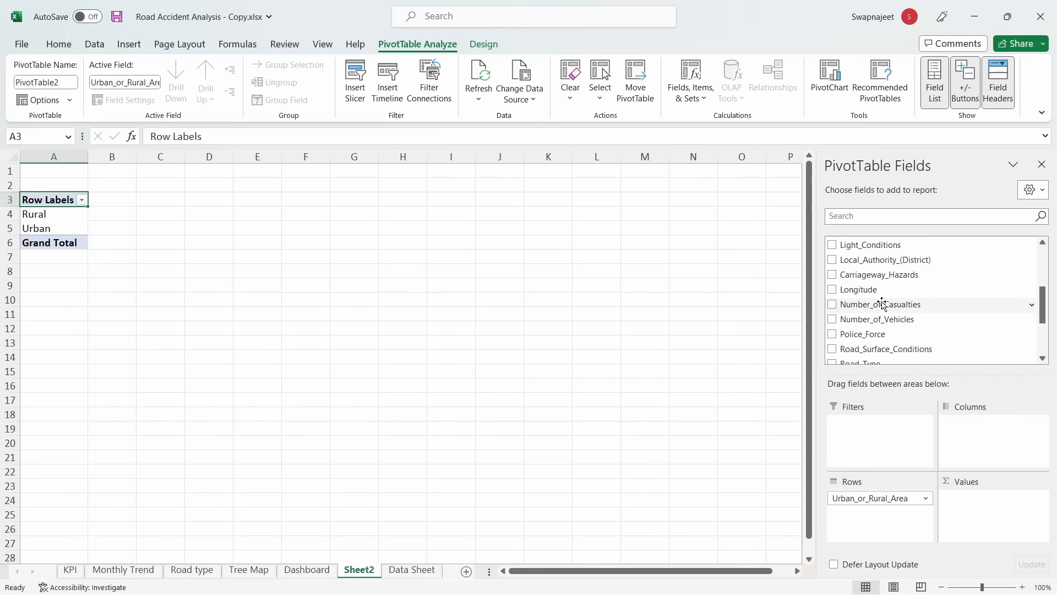
{"action": "left_click_drag", "start_coordinate": [881, 304], "coordinate": [988, 500]}
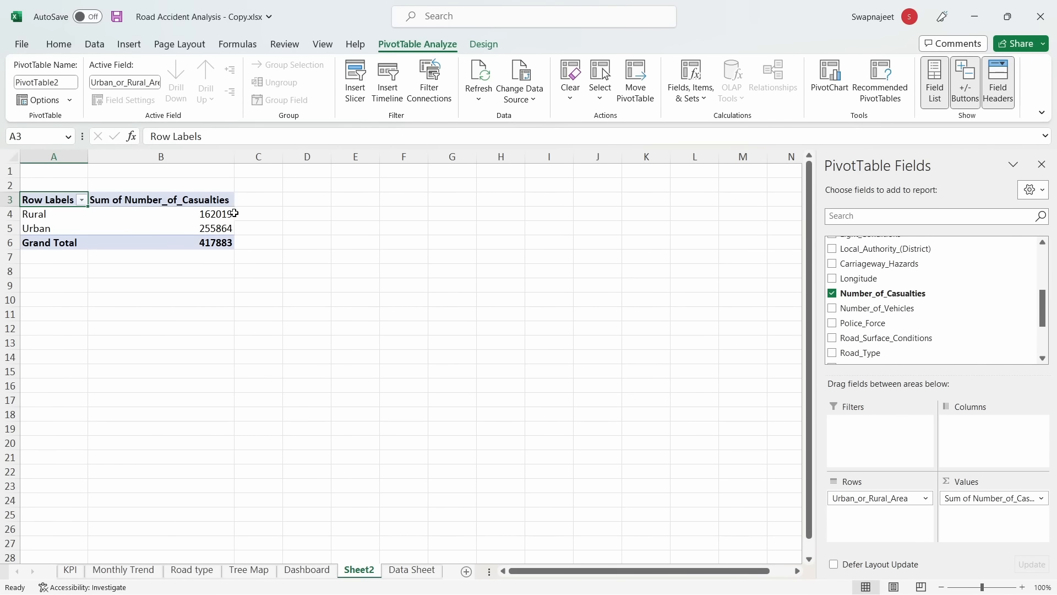
Format the Rural and Urban casualty values with the custom number format 0.0,"K"
{"action": "left_click_drag", "start_coordinate": [233, 214], "coordinate": [229, 228]}
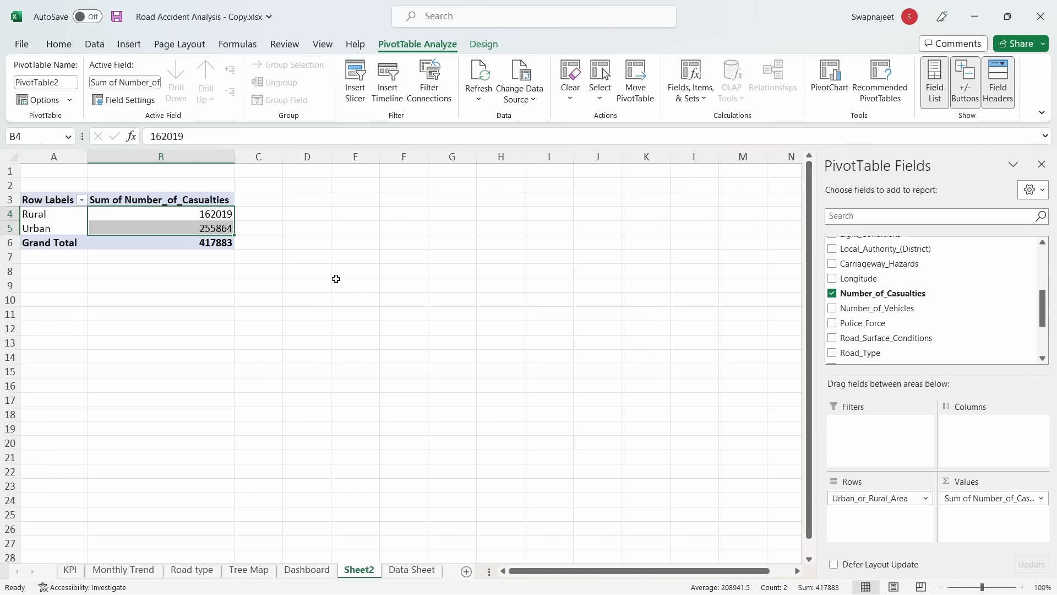
{"action": "key", "text": "ctrl+1"}
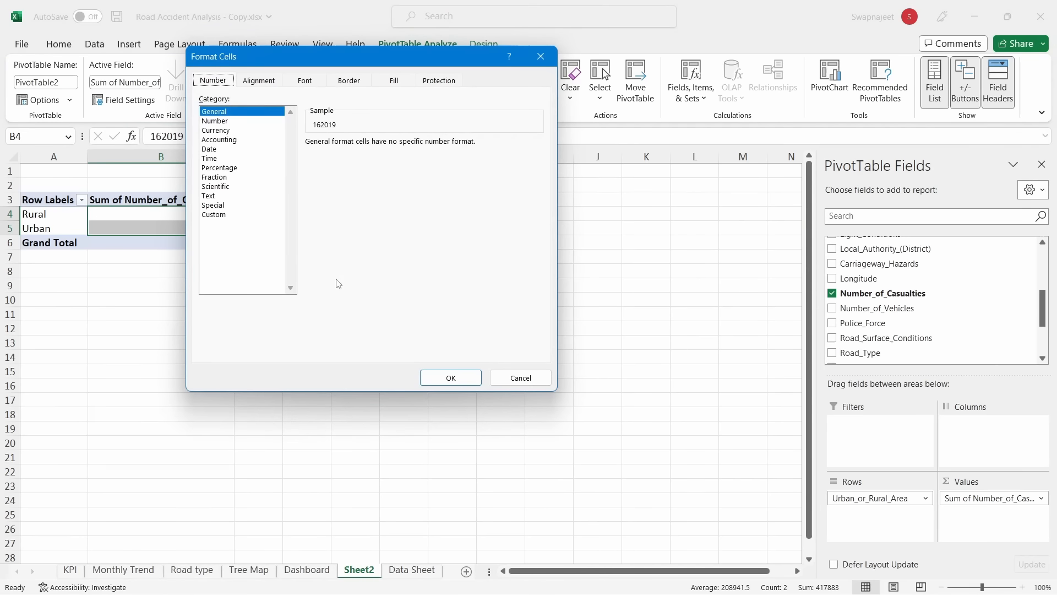
{"action": "left_click", "coordinate": [238, 215]}
{"action": "left_click_drag", "start_coordinate": [542, 182], "coordinate": [539, 289]}
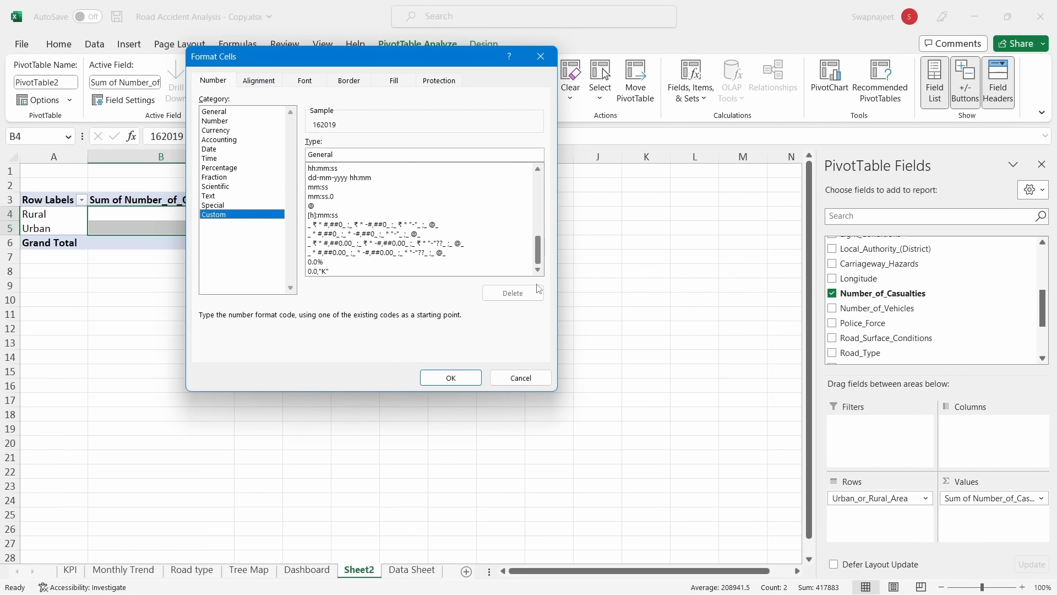
{"action": "left_click", "coordinate": [329, 272]}
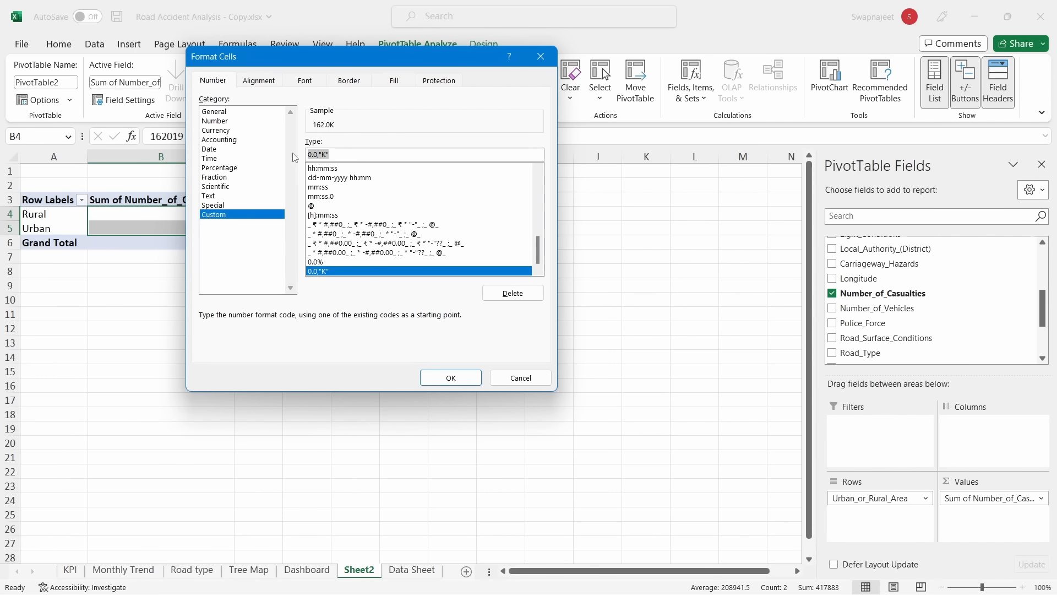
{"action": "left_click", "coordinate": [453, 378]}
{"action": "left_click", "coordinate": [210, 284]}
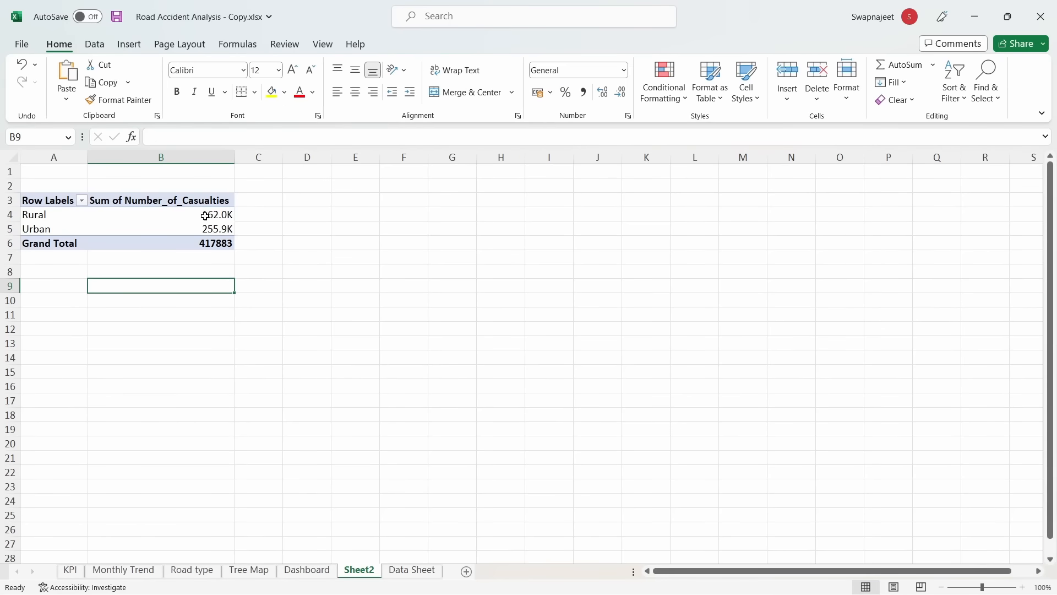
{"action": "left_click", "coordinate": [205, 216]}
{"action": "left_click", "coordinate": [246, 334]}
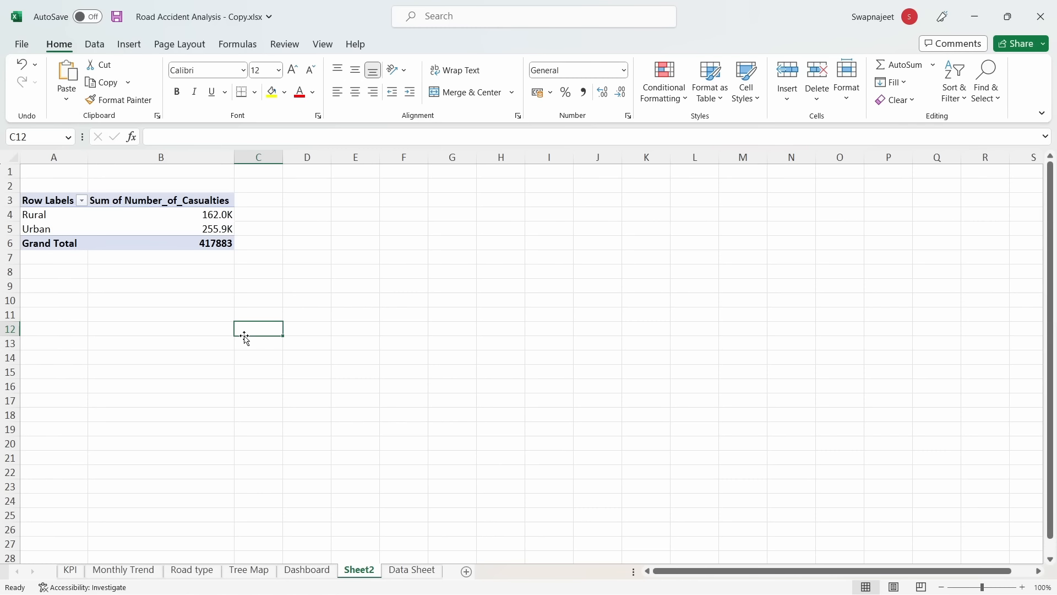
Insert a doughnut PivotChart from the urban/rural PivotTable
{"action": "left_click", "coordinate": [200, 228]}
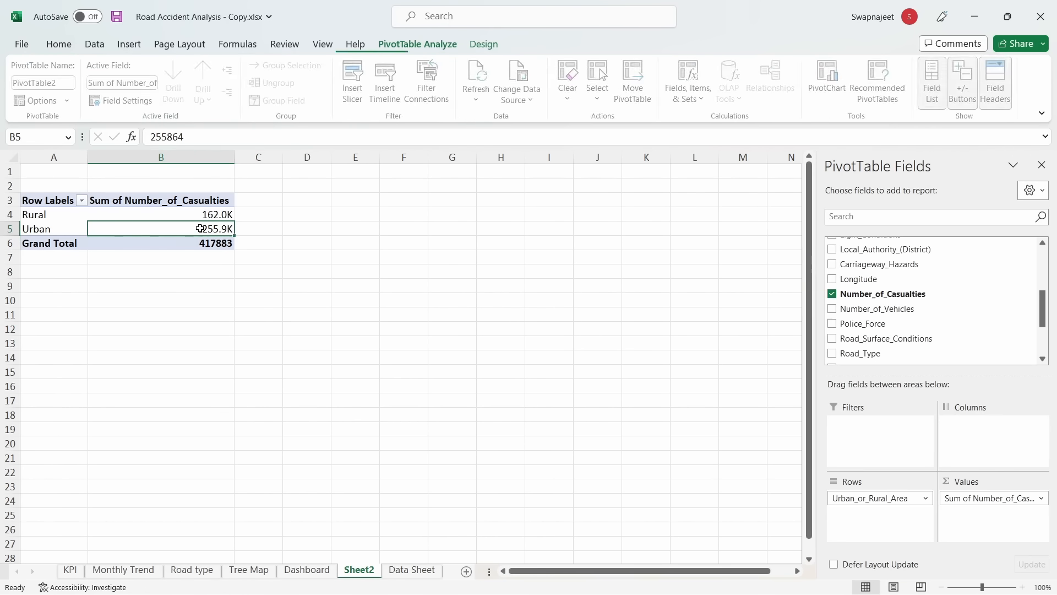
{"action": "left_click", "coordinate": [57, 228]}
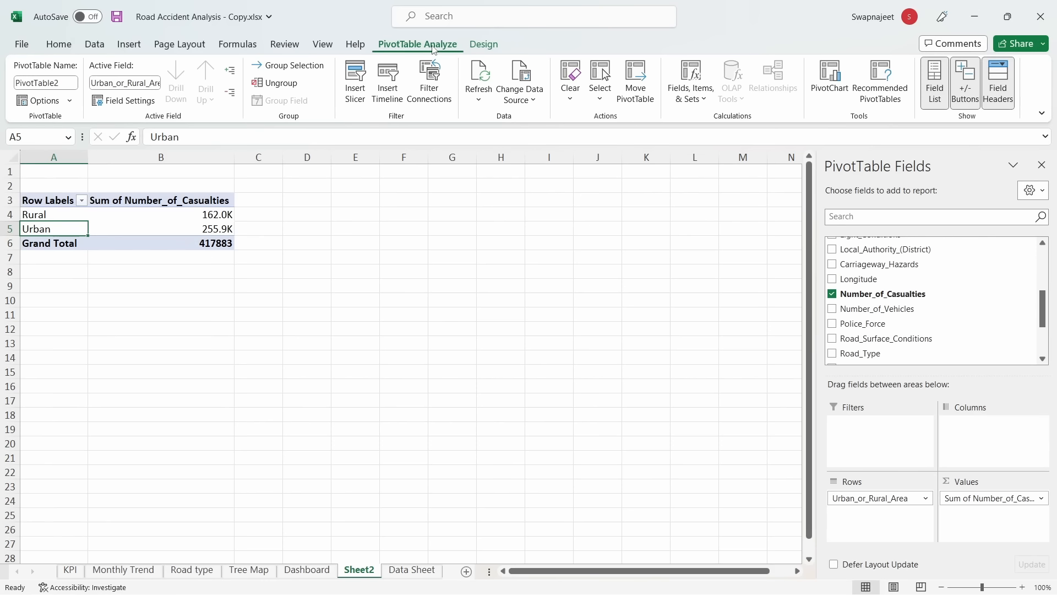
{"action": "left_click", "coordinate": [827, 88]}
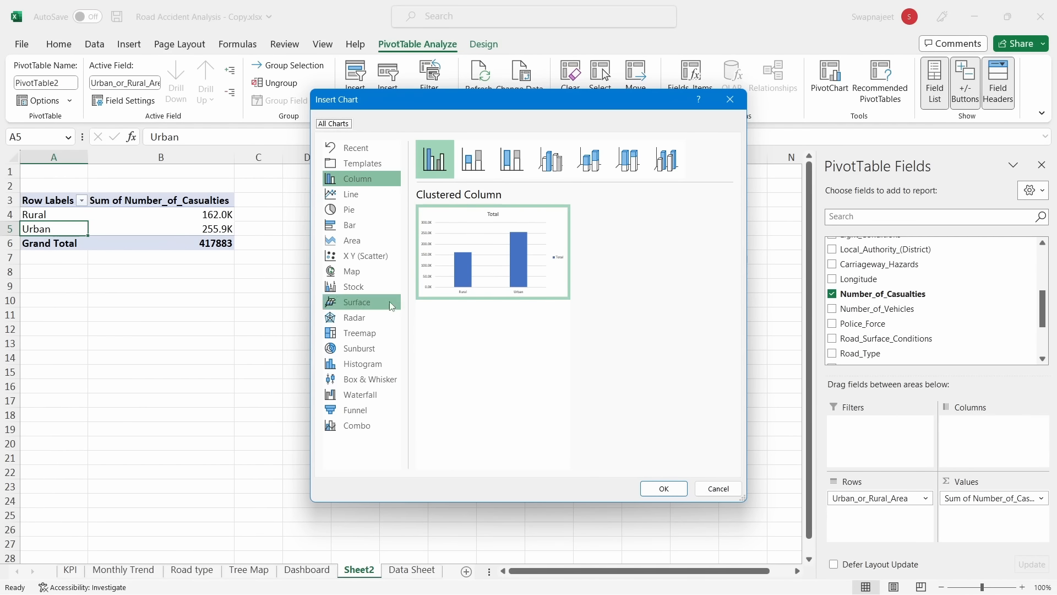
{"action": "left_click", "coordinate": [347, 212]}
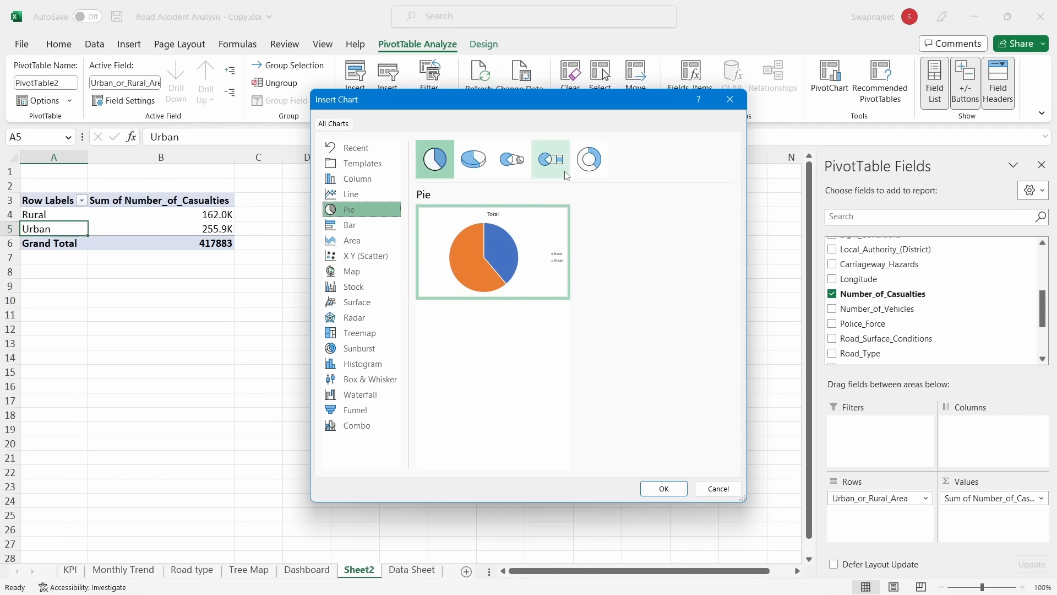
{"action": "left_click", "coordinate": [589, 159]}
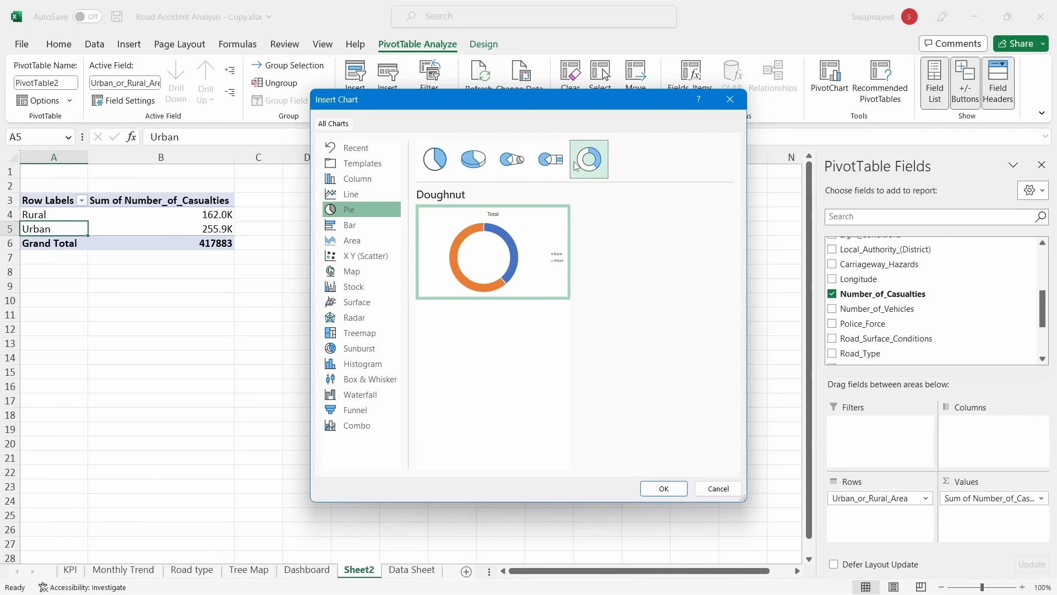
{"action": "left_click", "coordinate": [664, 489]}
Hide all field buttons on the doughnut chart and delete its title
{"action": "right_click", "coordinate": [345, 278]}
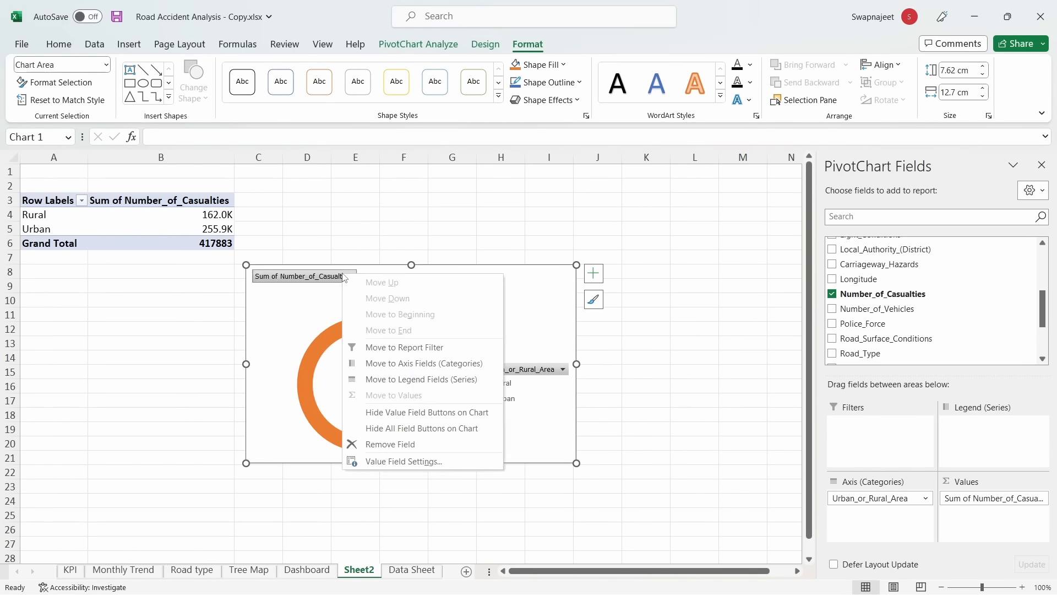
{"action": "left_click", "coordinate": [374, 428]}
{"action": "left_click", "coordinate": [411, 281]}
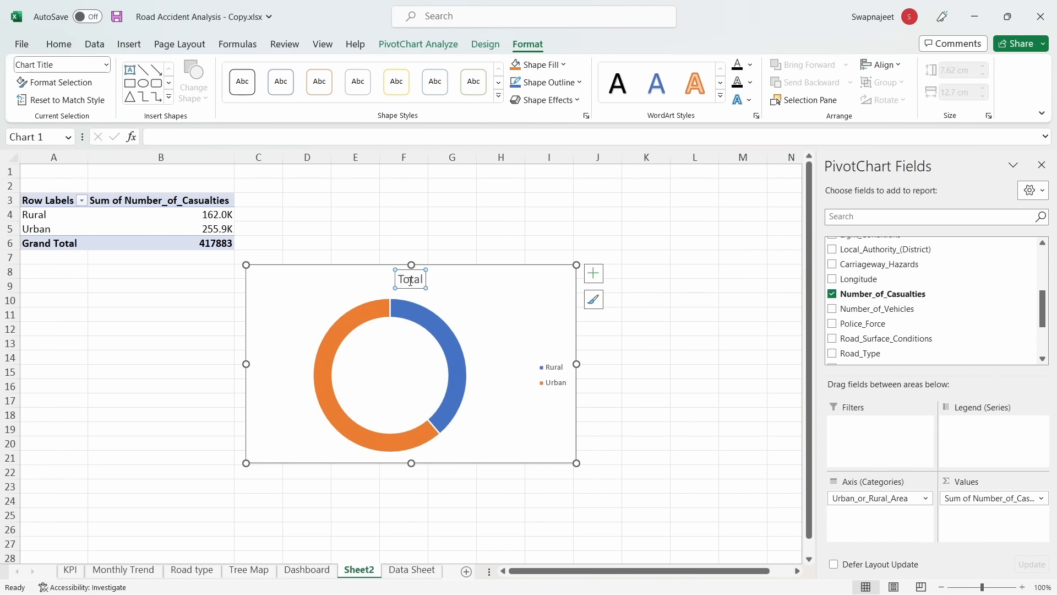
{"action": "key", "text": "Delete"}
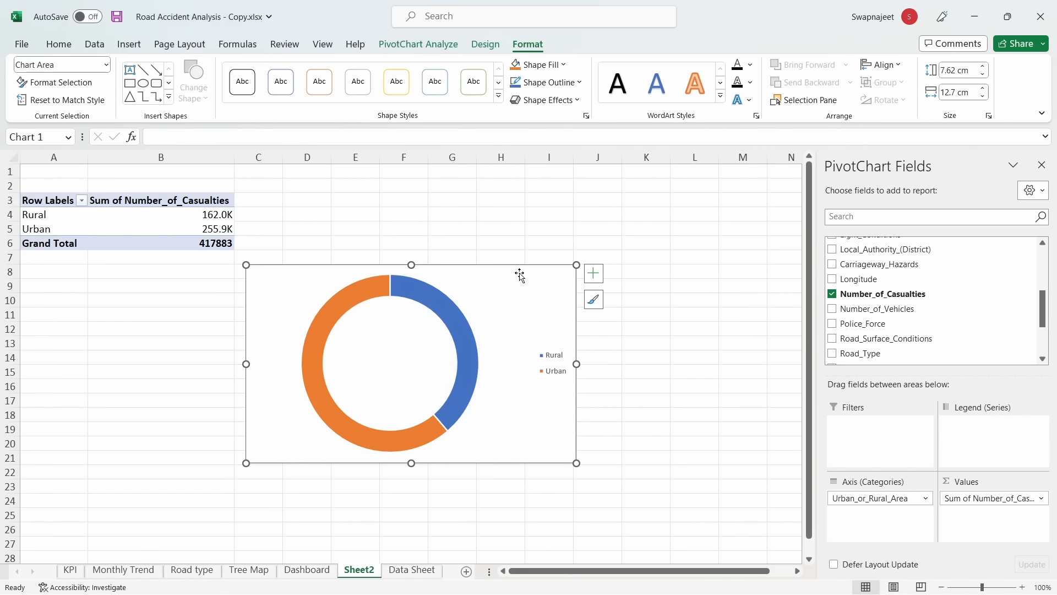
Shrink the doughnut chart to about 5 cm high by 6 cm wide and place it below the urban/rural PivotTable
{"action": "left_click_drag", "start_coordinate": [576, 266], "coordinate": [403, 332]}
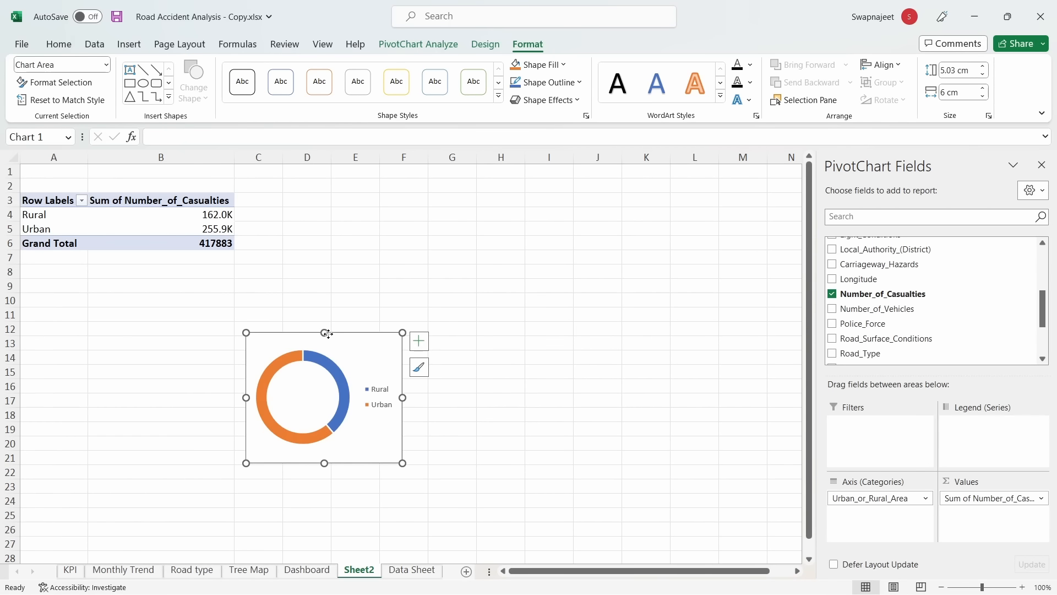
{"action": "left_click_drag", "start_coordinate": [328, 334], "coordinate": [135, 323]}
{"action": "left_click", "coordinate": [388, 312]}
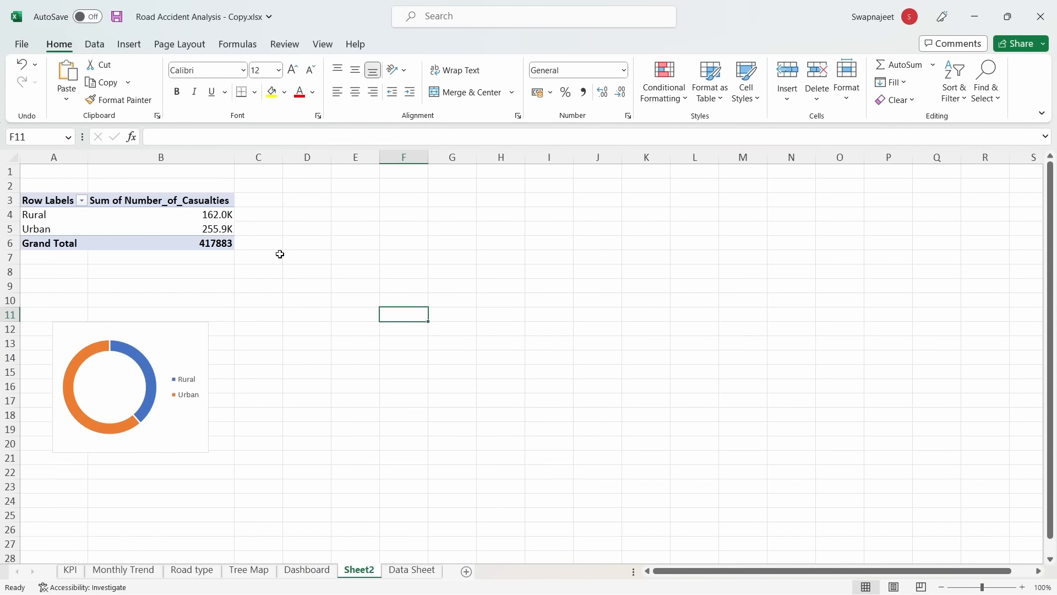
Copy the urban/rural PivotTable to cell E3 and fit column F to its contents
{"action": "left_click_drag", "start_coordinate": [57, 202], "coordinate": [184, 243]}
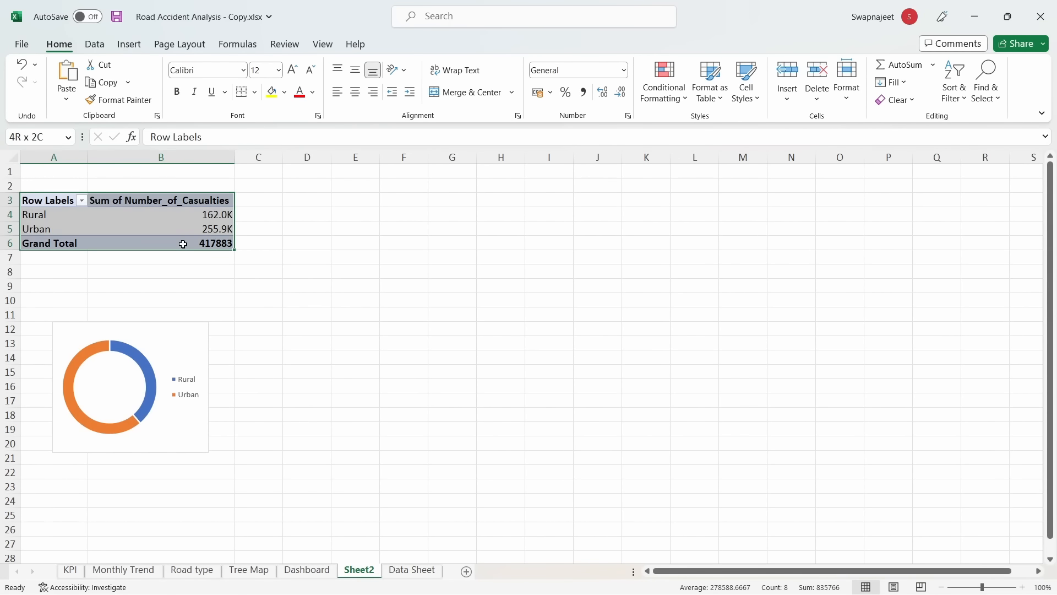
{"action": "key", "text": "ctrl+c"}
{"action": "left_click", "coordinate": [369, 204]}
{"action": "key", "text": "ctrl+v"}
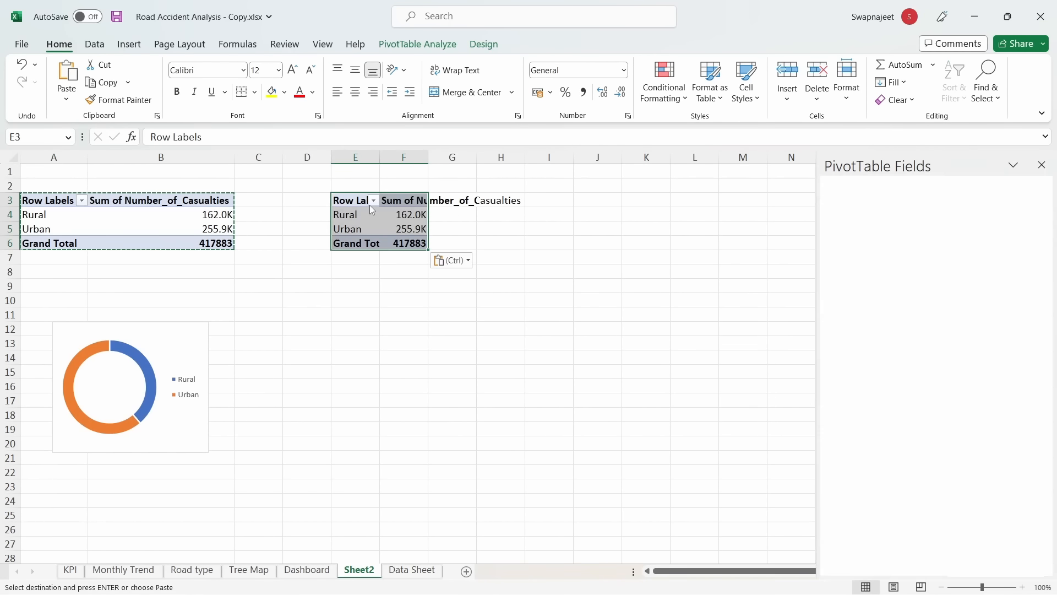
{"action": "double_click", "coordinate": [428, 152]}
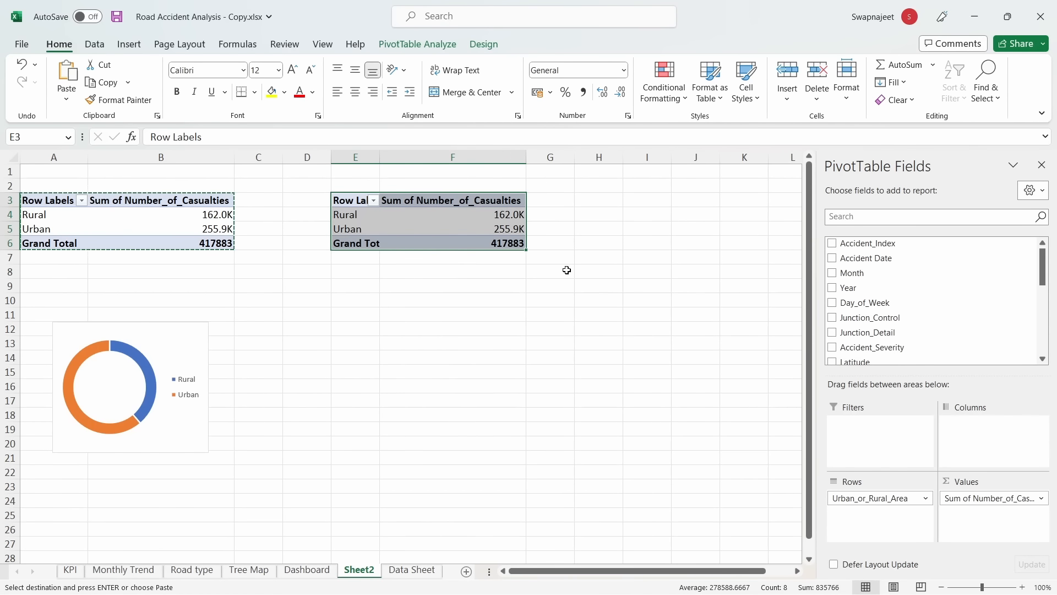
Find the Light_Conditions field and use it as the copied PivotTable's rows in place of Urban_or_Rural_Area
{"action": "scroll", "coordinate": [1008, 275], "scroll_direction": "down", "scroll_amount": 3}
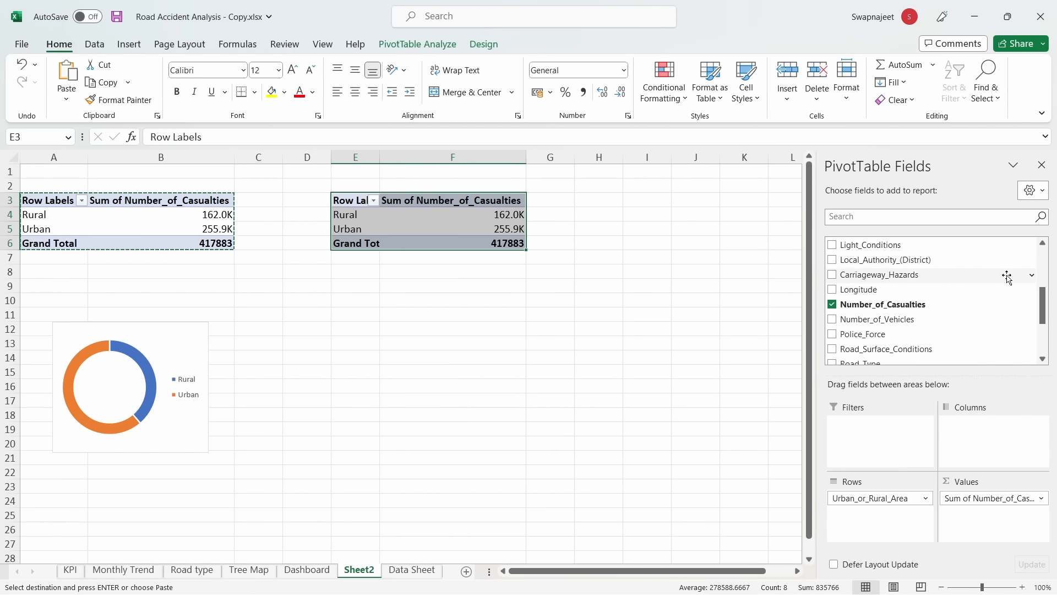
{"action": "scroll", "coordinate": [1007, 276], "scroll_direction": "down", "scroll_amount": 2}
{"action": "scroll", "coordinate": [1007, 276], "scroll_direction": "up", "scroll_amount": 1}
{"action": "left_click", "coordinate": [885, 215]}
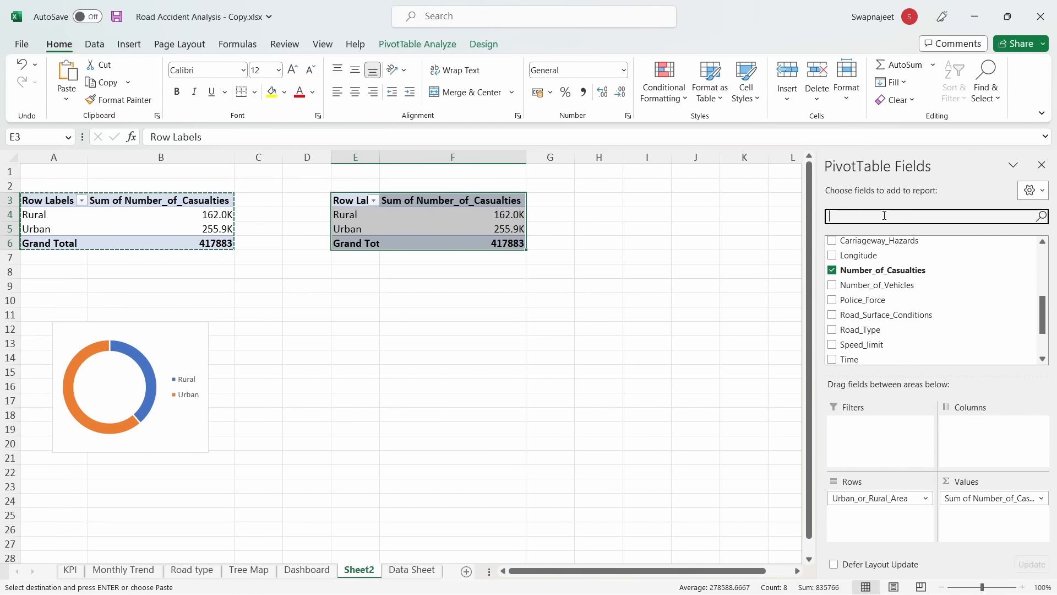
{"action": "type", "text": "li"}
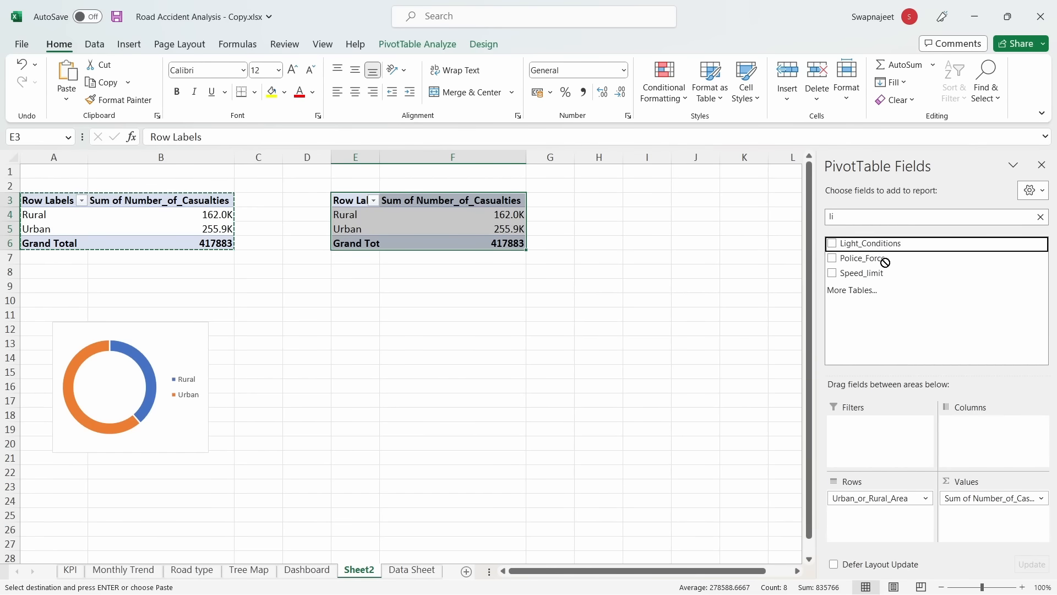
{"action": "left_click_drag", "start_coordinate": [885, 261], "coordinate": [727, 485]}
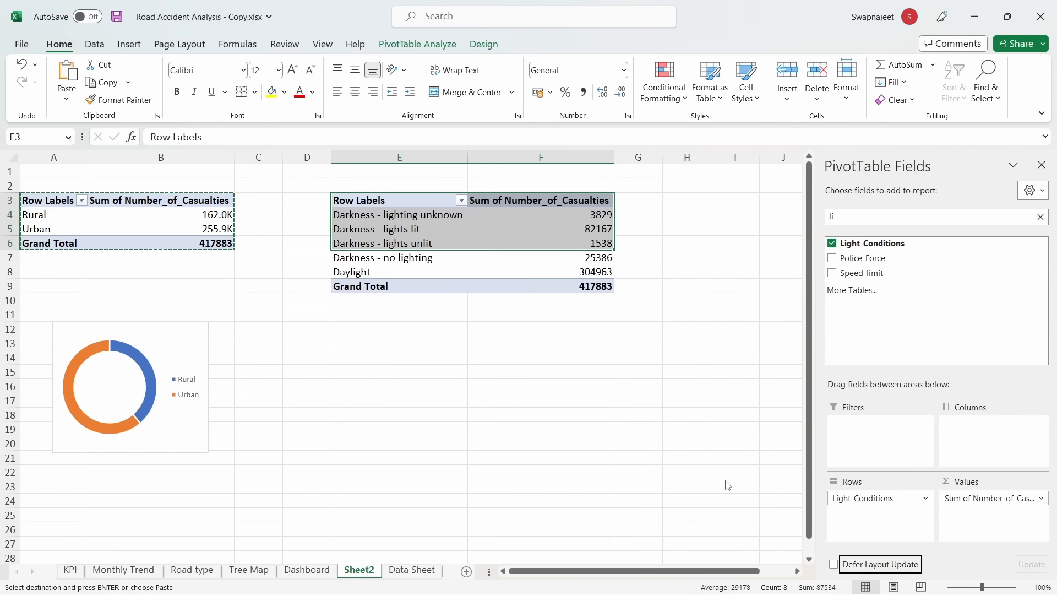
Start a calculated item named Dark for the Light_Conditions field of the second pivot table
{"action": "left_click", "coordinate": [402, 357]}
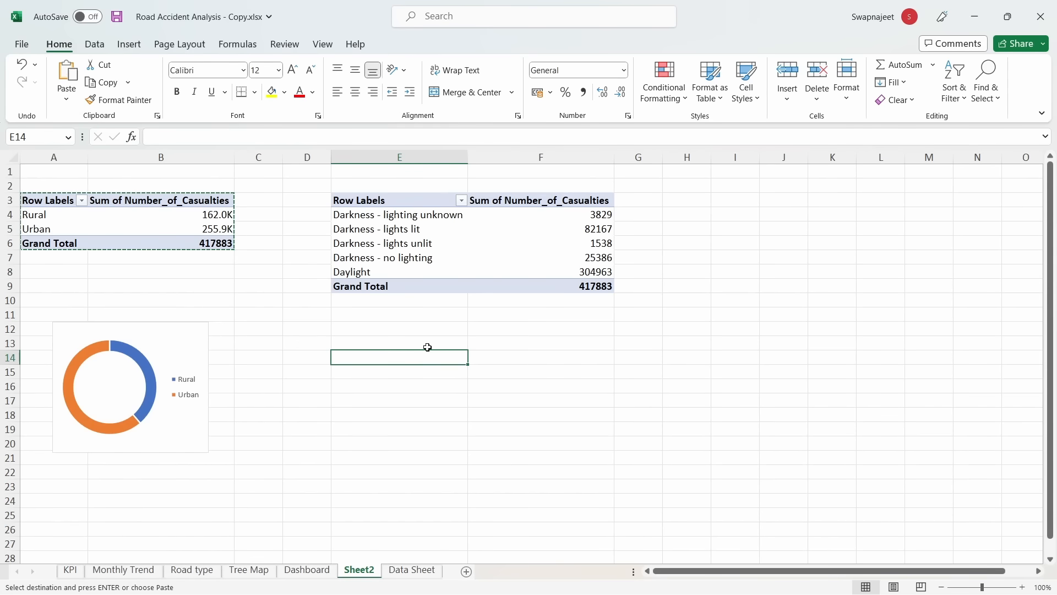
{"action": "left_click_drag", "start_coordinate": [342, 213], "coordinate": [372, 255]}
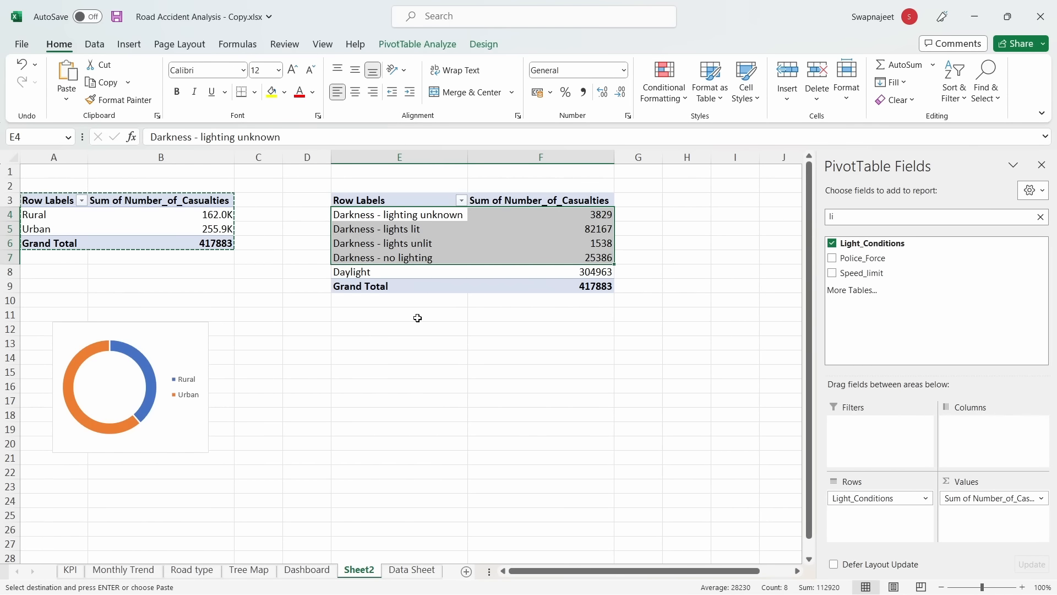
{"action": "left_click", "coordinate": [402, 228]}
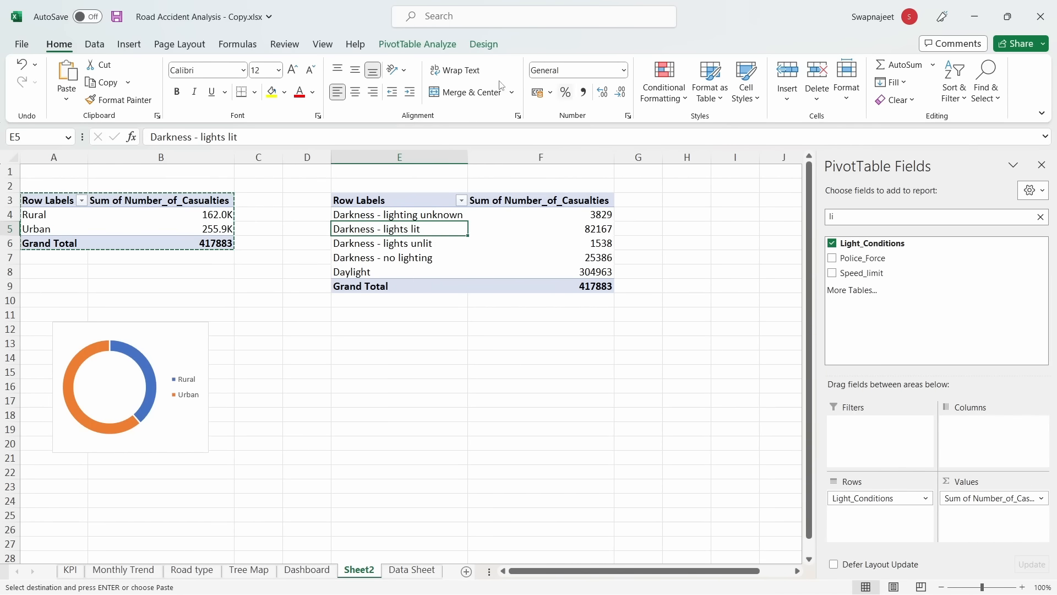
{"action": "left_click", "coordinate": [418, 44]}
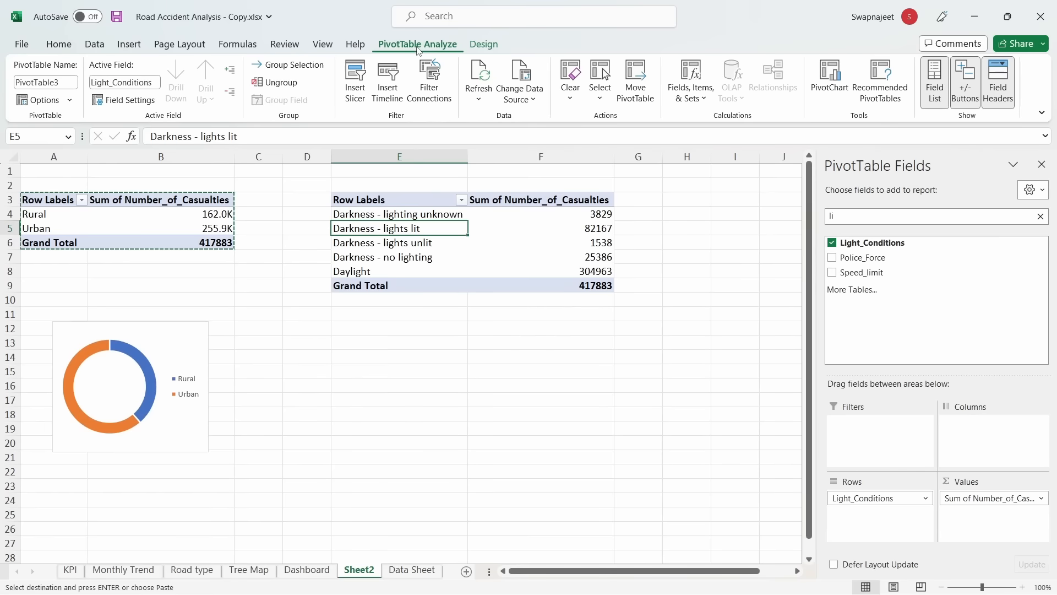
{"action": "left_click", "coordinate": [703, 97]}
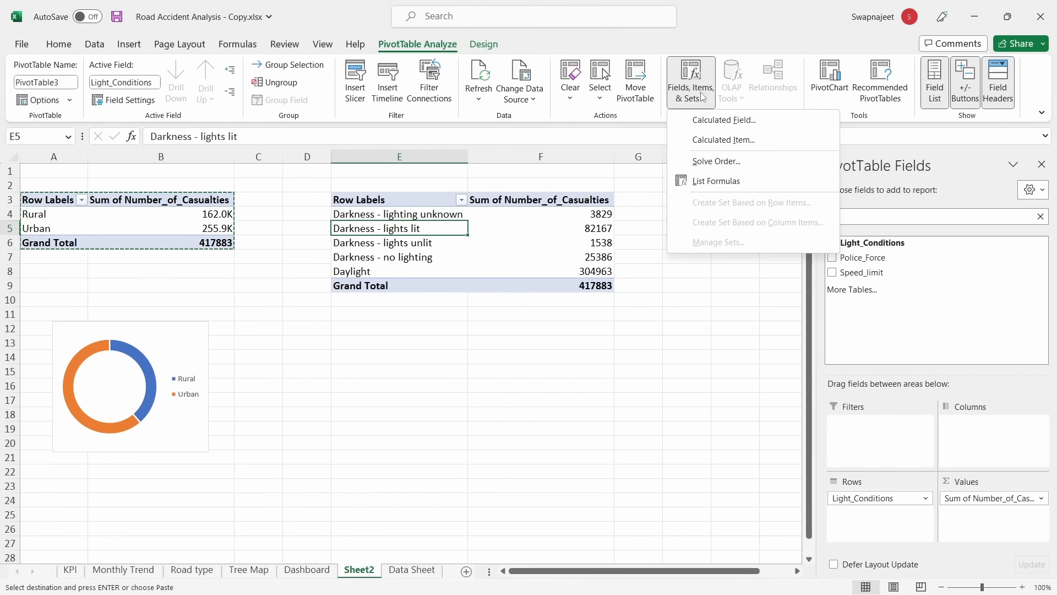
{"action": "left_click", "coordinate": [718, 141]}
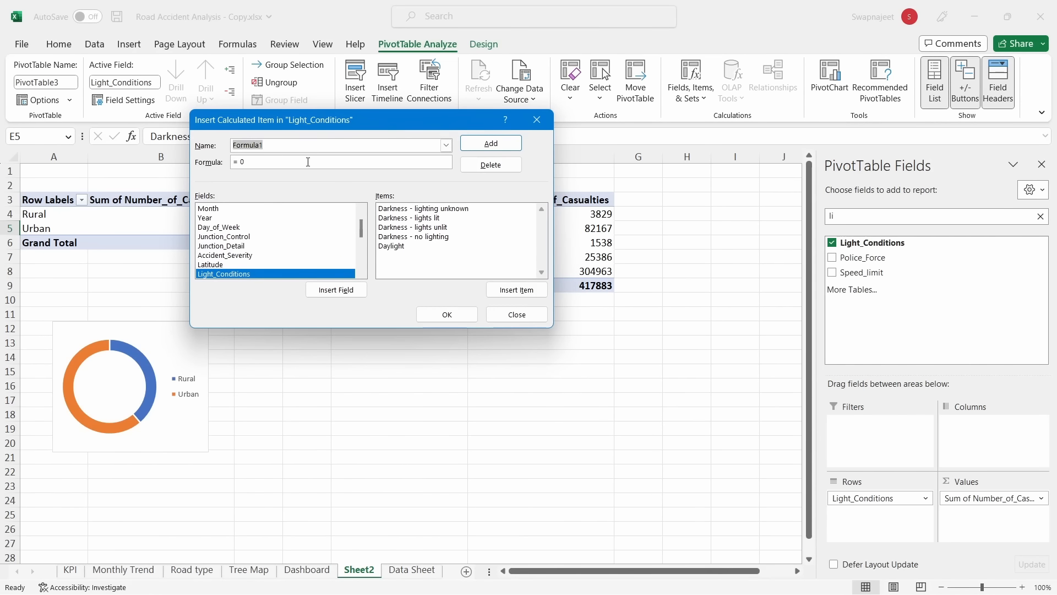
{"action": "type", "text": "Dark"}
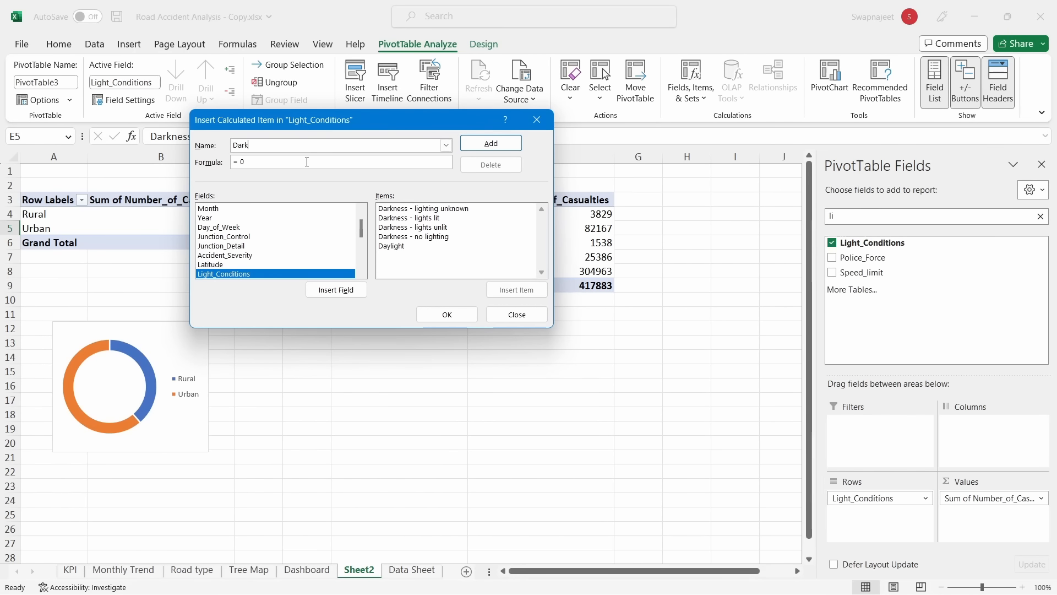
Create the Dark item with a formula summing Darkness - lighting unknown, Darkness - lights lit, Darkness - lights unlit and Darkness - no lighting
{"action": "left_click", "coordinate": [301, 161]}
{"action": "key", "text": "BackSpace"}
{"action": "double_click", "coordinate": [422, 215]}
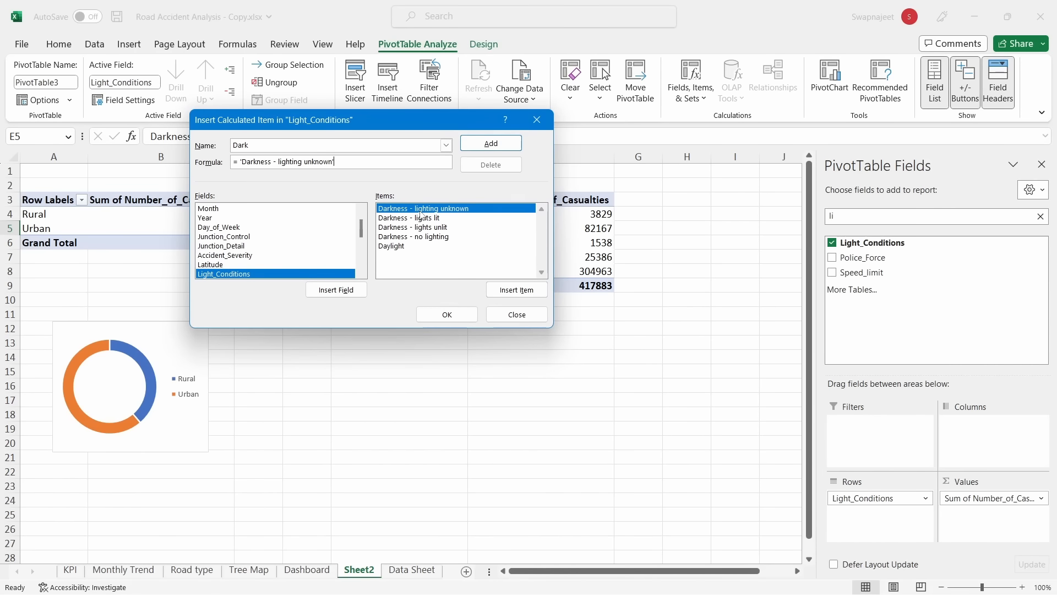
{"action": "type", "text": "+"}
{"action": "double_click", "coordinate": [429, 218]}
{"action": "type", "text": "+"}
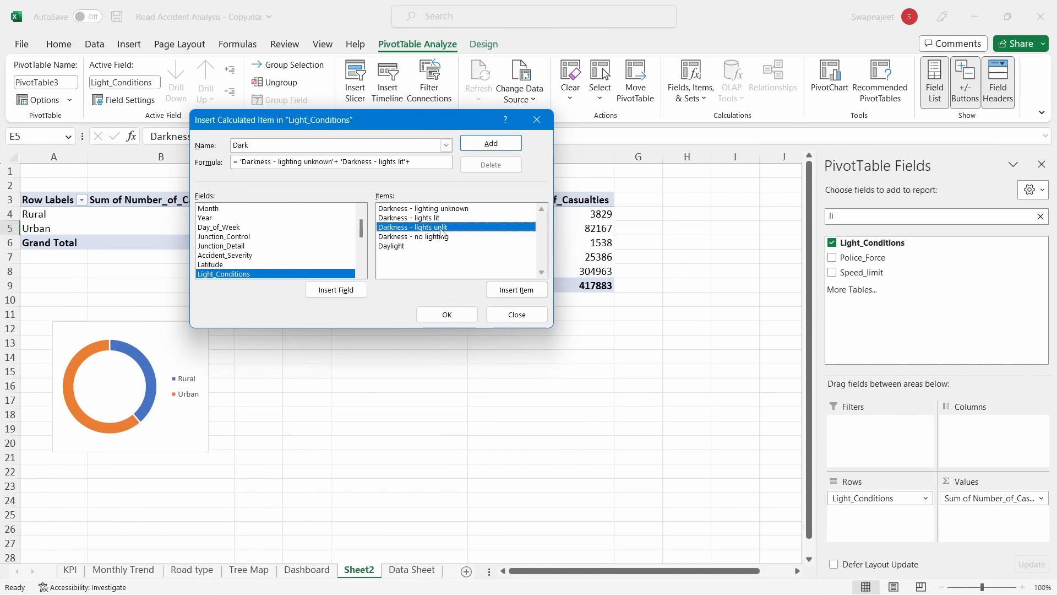
{"action": "double_click", "coordinate": [435, 227]}
{"action": "type", "text": "+"}
{"action": "double_click", "coordinate": [440, 237]}
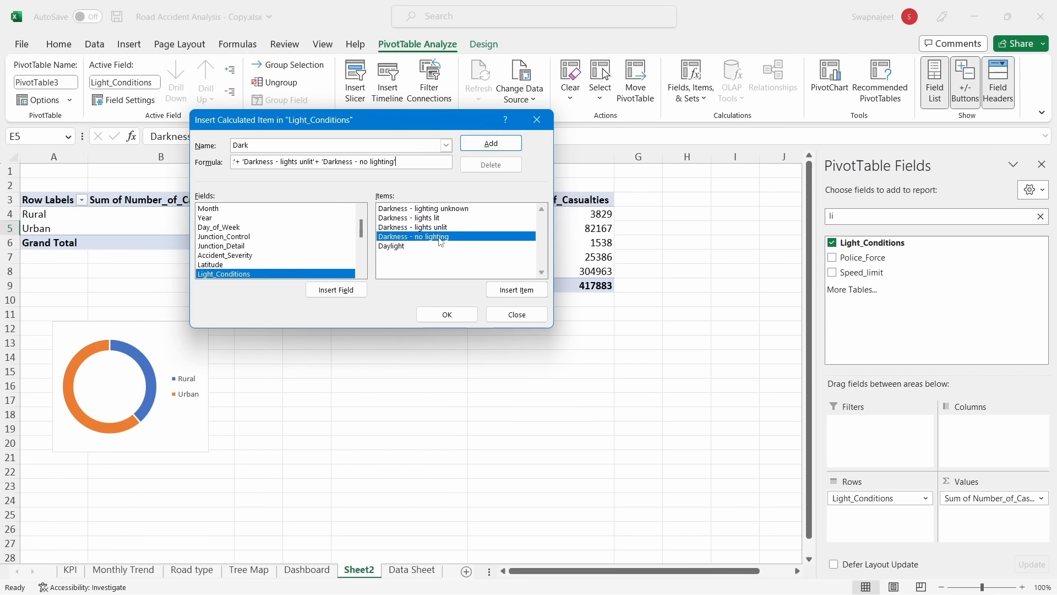
{"action": "left_click", "coordinate": [456, 311]}
Filter the light-conditions pivot table's row labels to only Daylight and Dark, excluding the four individual Darkness categories
{"action": "left_click", "coordinate": [360, 286]}
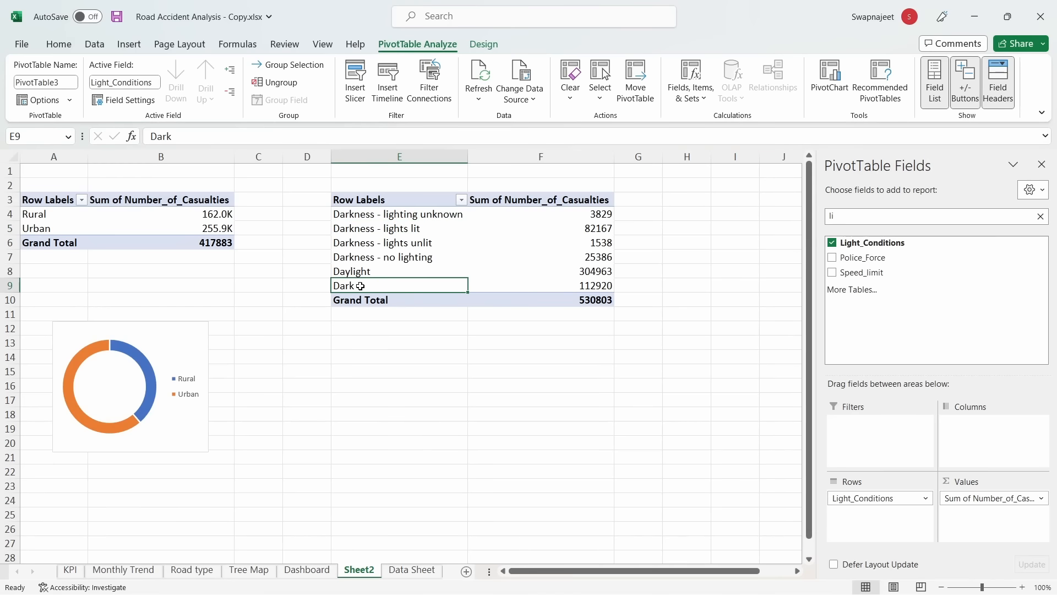
{"action": "left_click", "coordinate": [462, 199]}
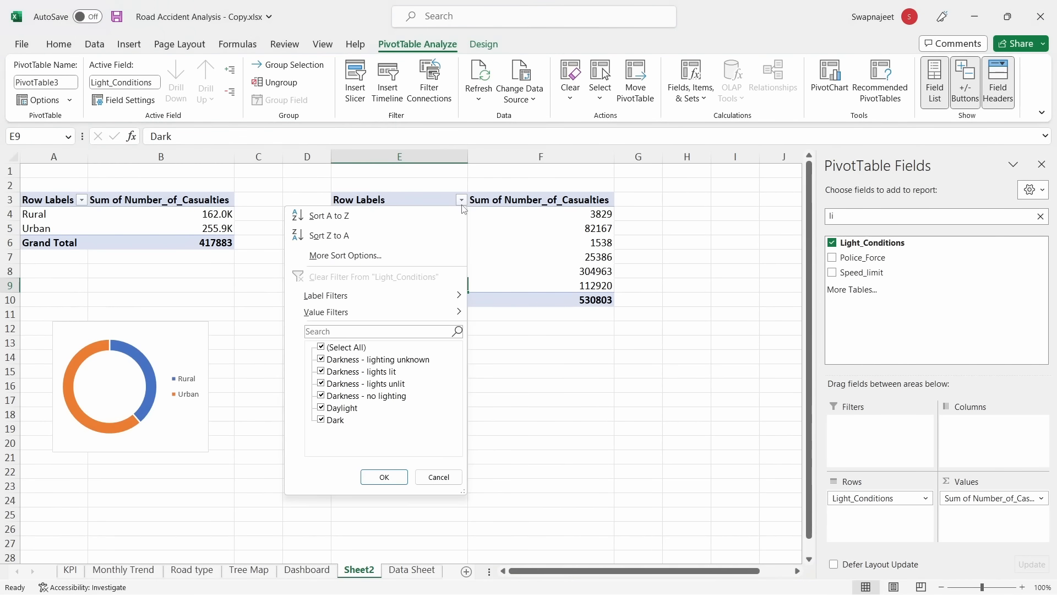
{"action": "left_click", "coordinate": [321, 360]}
{"action": "left_click", "coordinate": [321, 372]}
{"action": "left_click", "coordinate": [321, 384]}
{"action": "left_click", "coordinate": [321, 396]}
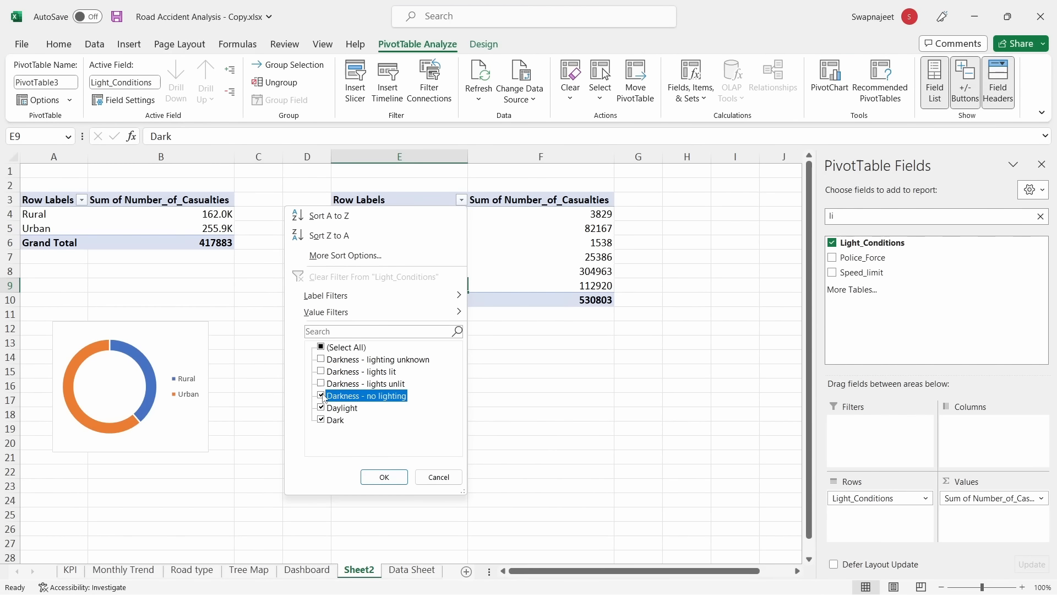
{"action": "left_click", "coordinate": [380, 477]}
{"action": "left_click", "coordinate": [513, 297]}
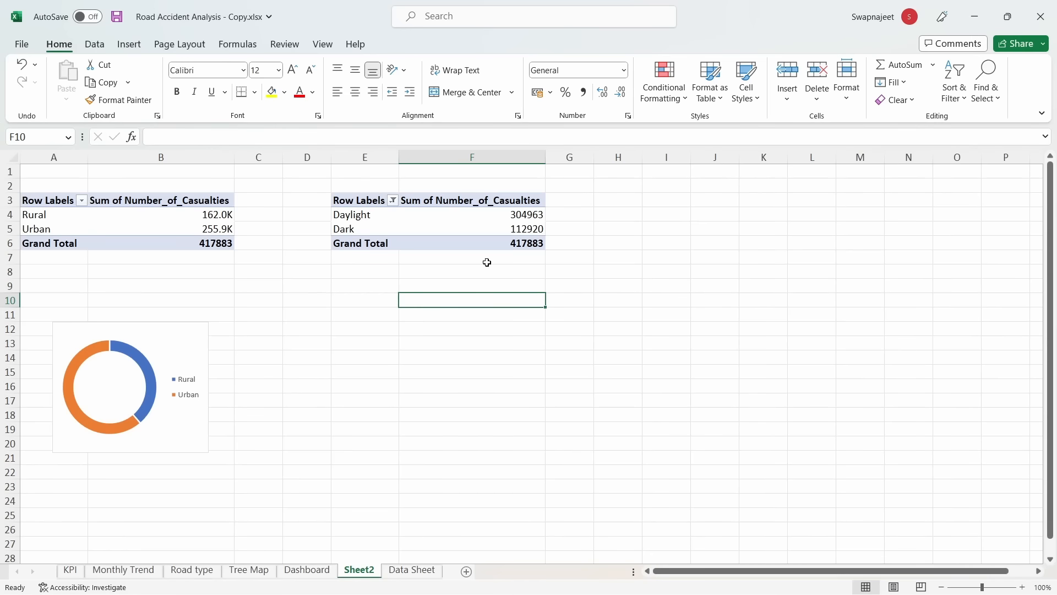
{"action": "left_click", "coordinate": [518, 244]}
{"action": "left_click", "coordinate": [523, 354]}
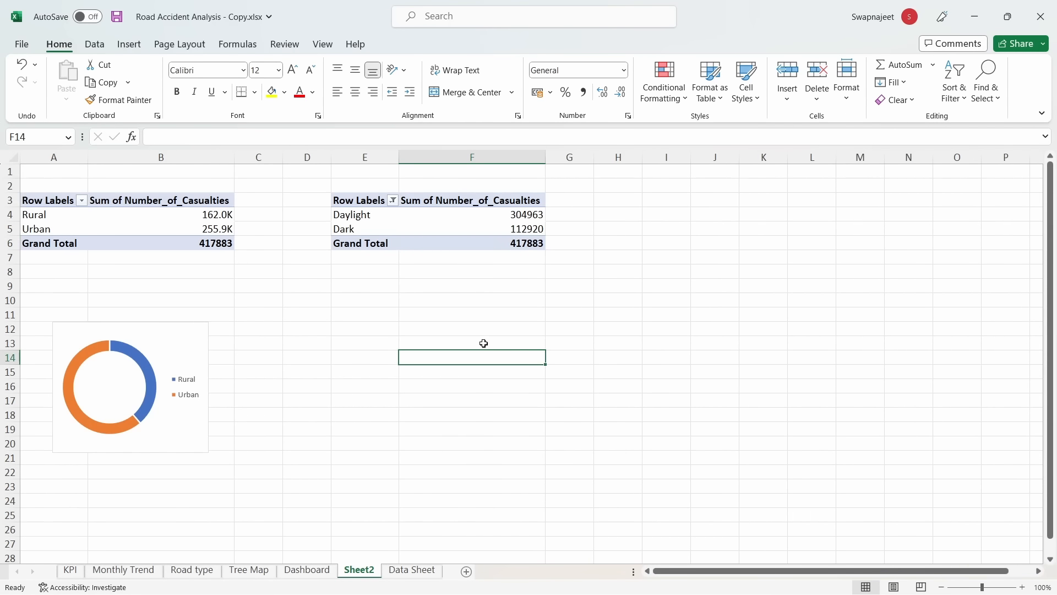
Insert a doughnut PivotChart from the light-conditions pivot table and hide all its field buttons
{"action": "left_click", "coordinate": [346, 214]}
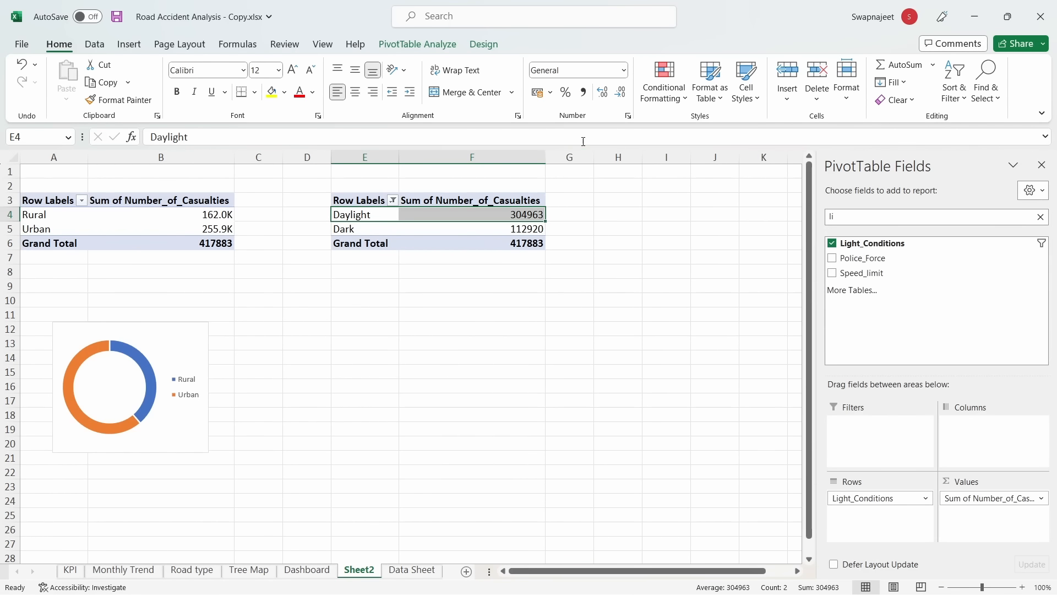
{"action": "left_click", "coordinate": [417, 44]}
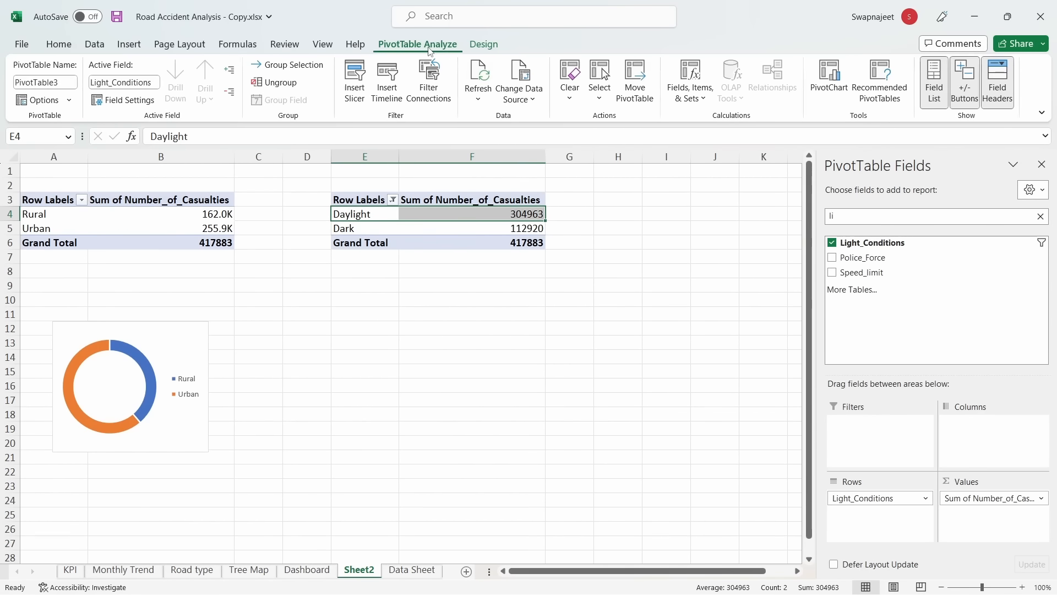
{"action": "left_click", "coordinate": [829, 101]}
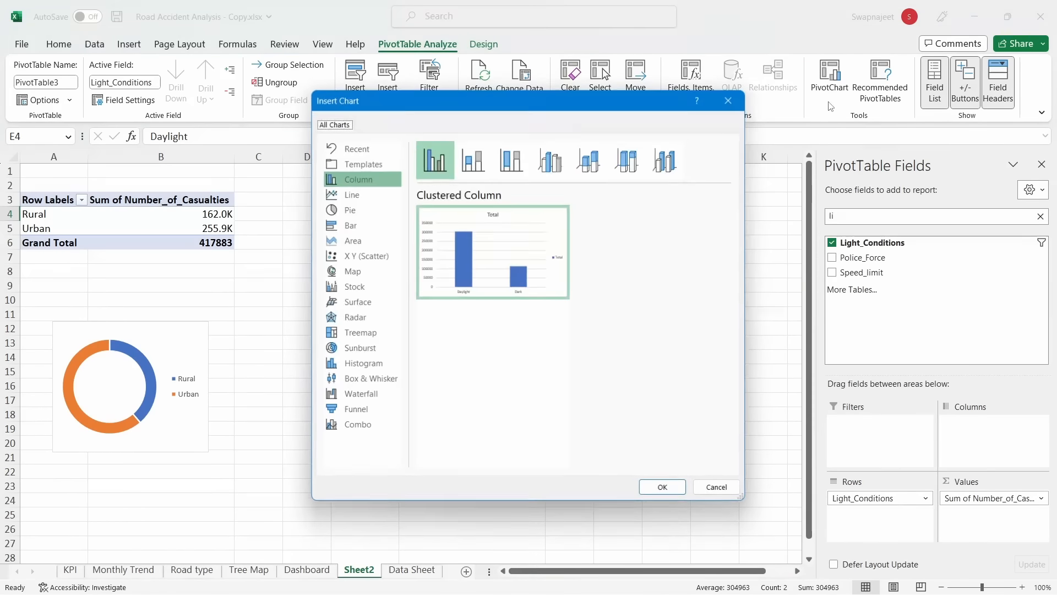
{"action": "left_click", "coordinate": [363, 212]}
{"action": "left_click", "coordinate": [588, 160]}
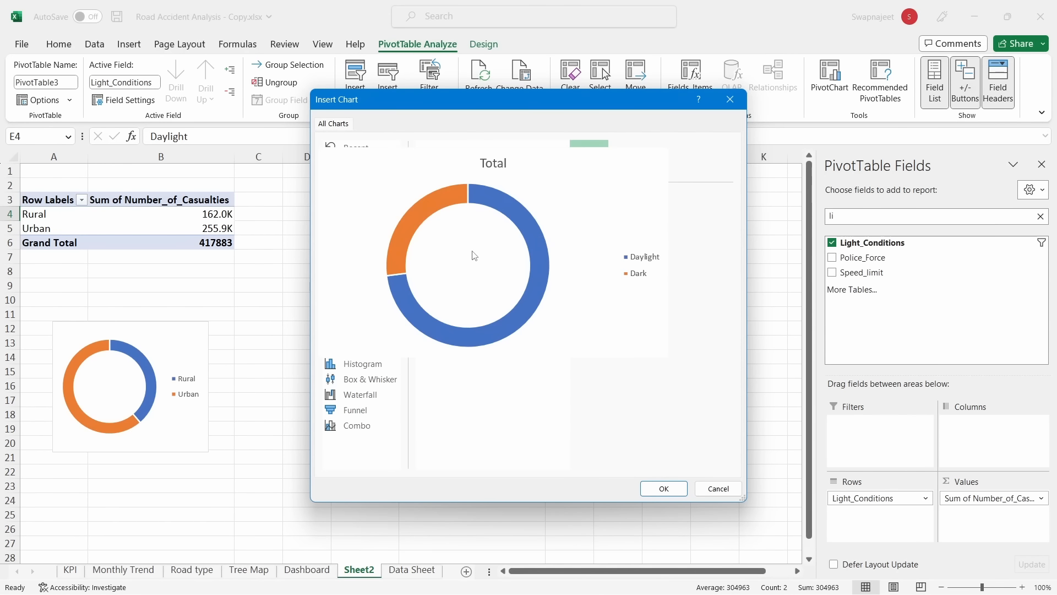
{"action": "left_click", "coordinate": [653, 486]}
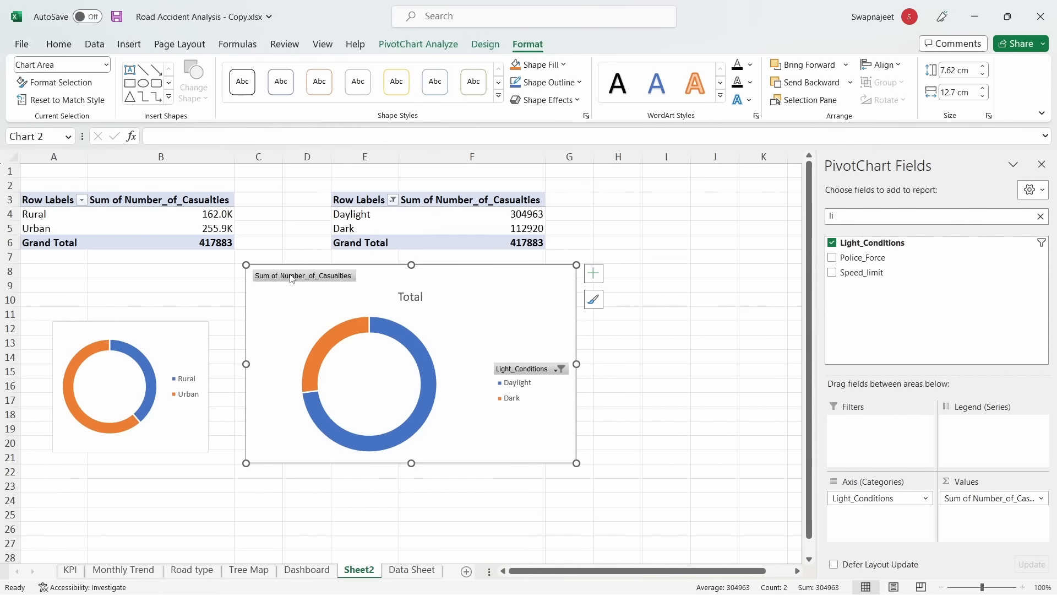
{"action": "right_click", "coordinate": [292, 278]}
{"action": "left_click", "coordinate": [355, 429]}
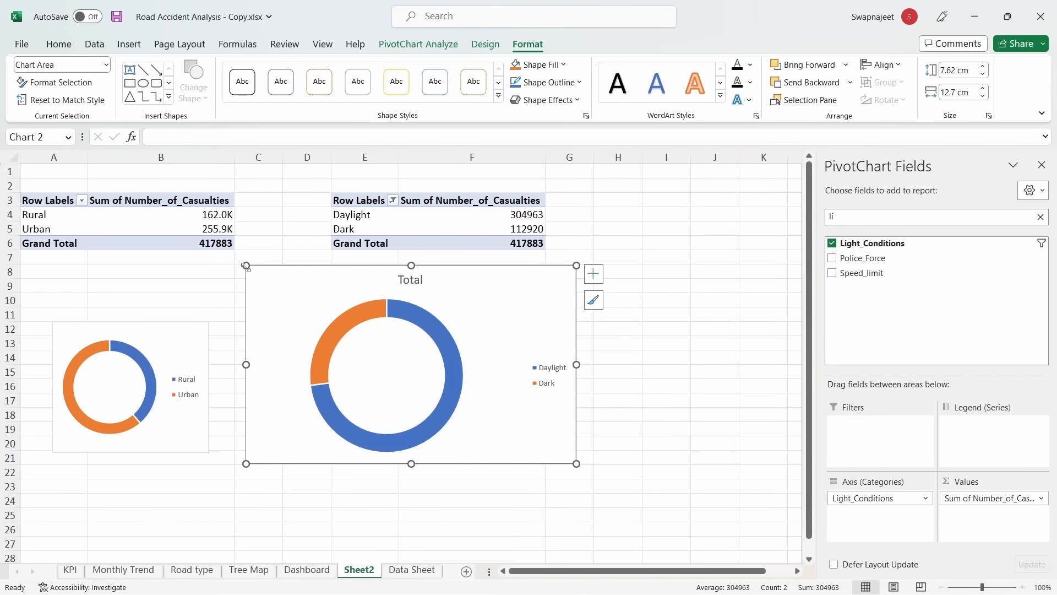
Delete the light-conditions chart's title and shrink the chart to about 4.38 by 6.76 cm, placed beneath its pivot table
{"action": "left_click_drag", "start_coordinate": [246, 266], "coordinate": [366, 328]}
{"action": "left_click", "coordinate": [455, 342]}
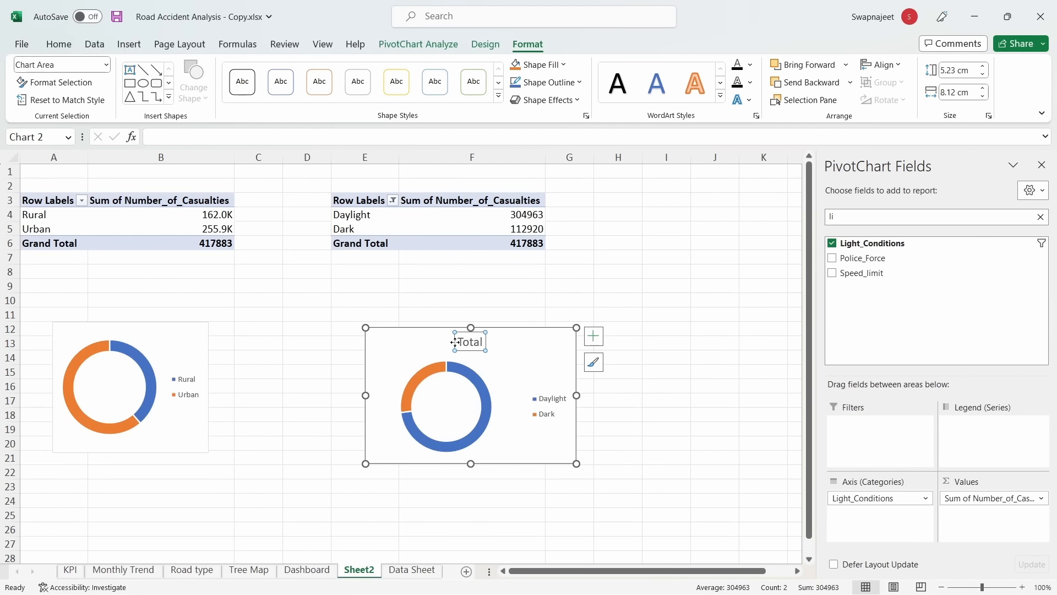
{"action": "key", "text": "Delete"}
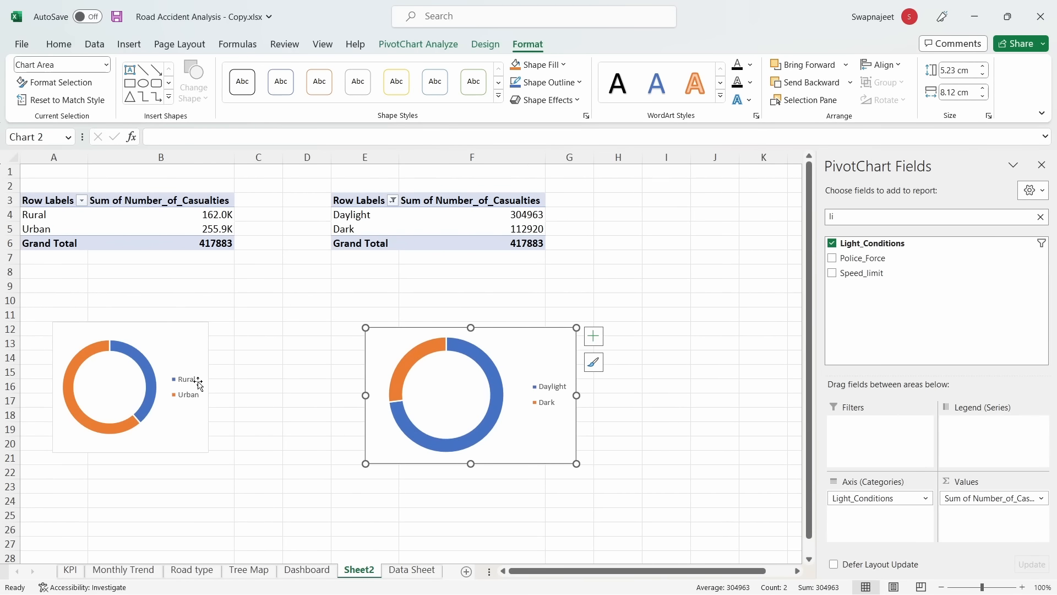
{"action": "left_click", "coordinate": [319, 374]}
{"action": "left_click", "coordinate": [365, 328]}
{"action": "mouse_move", "coordinate": [365, 328]}
{"action": "left_mouse_down"}
{"action": "mouse_move", "coordinate": [406, 349]}
{"action": "mouse_move", "coordinate": [371, 333]}
{"action": "left_mouse_up"}
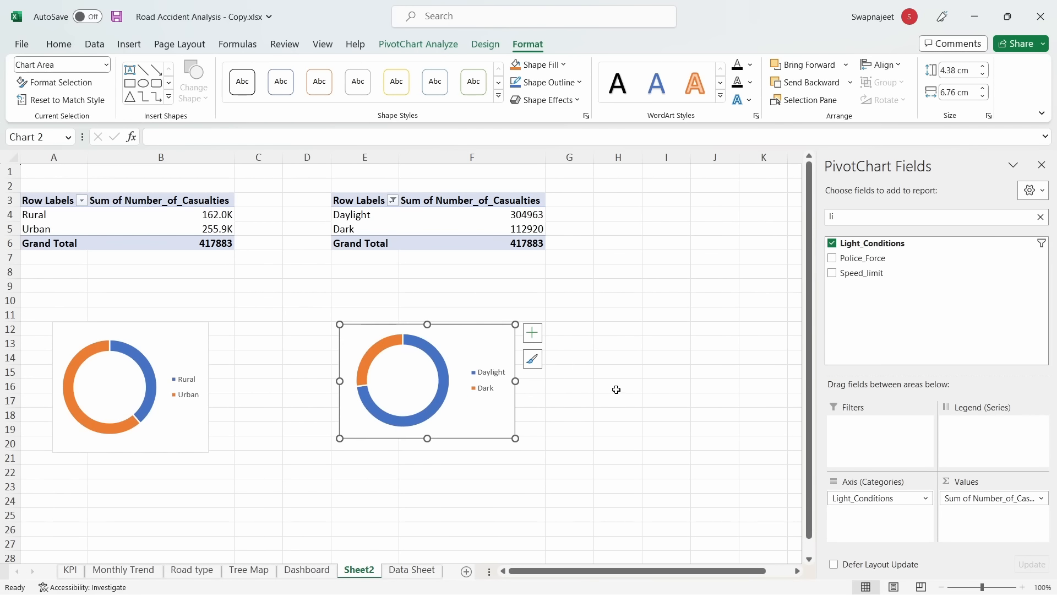
Rename Sheet2 as Donut Charts
{"action": "double_click", "coordinate": [355, 571]}
{"action": "type", "text": "Do"}
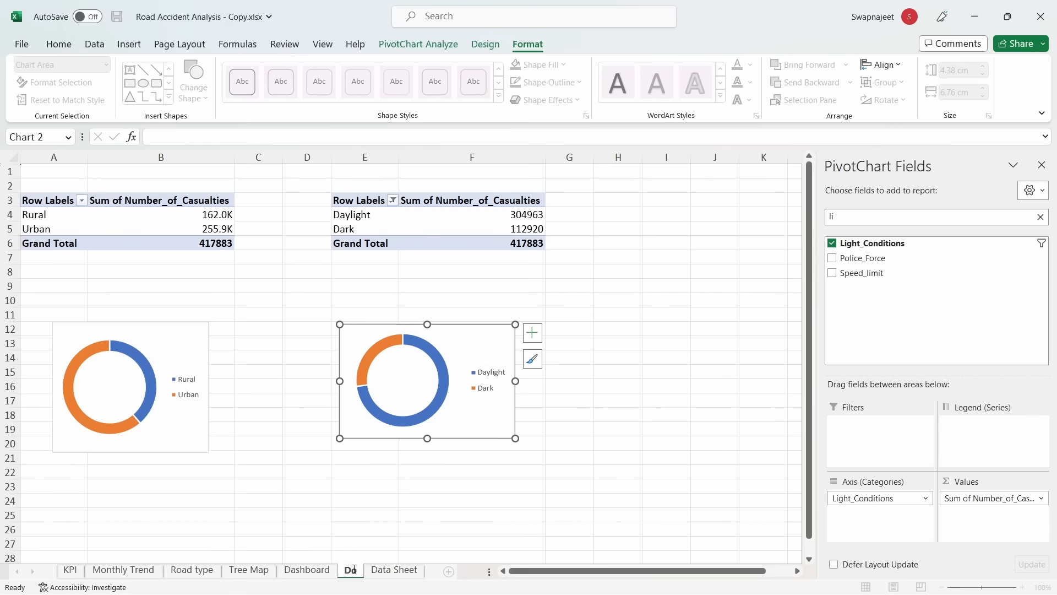
{"action": "type", "text": "nut Charts"}
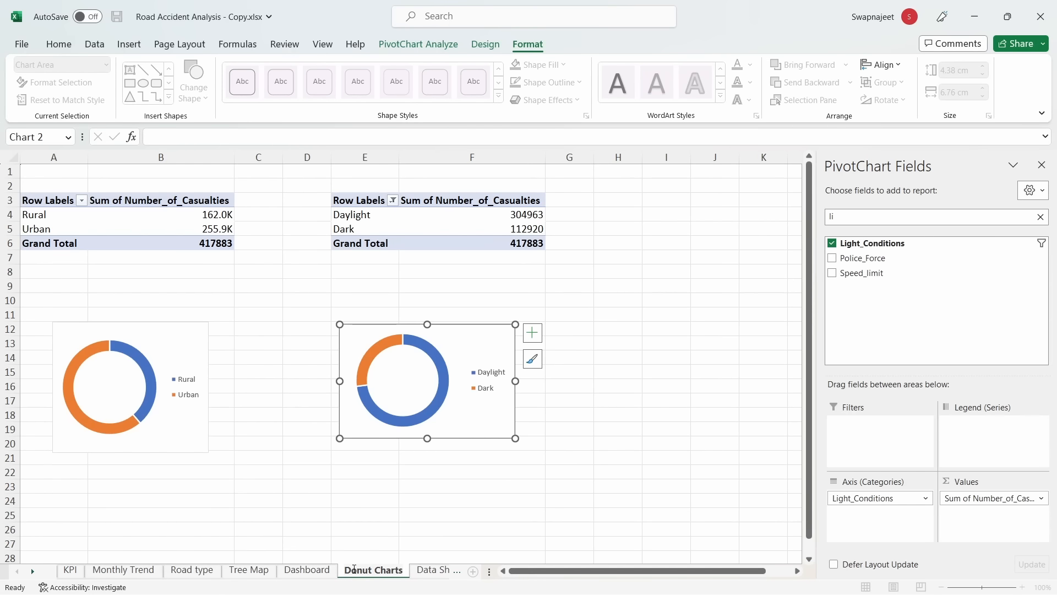
{"action": "left_click", "coordinate": [336, 530]}
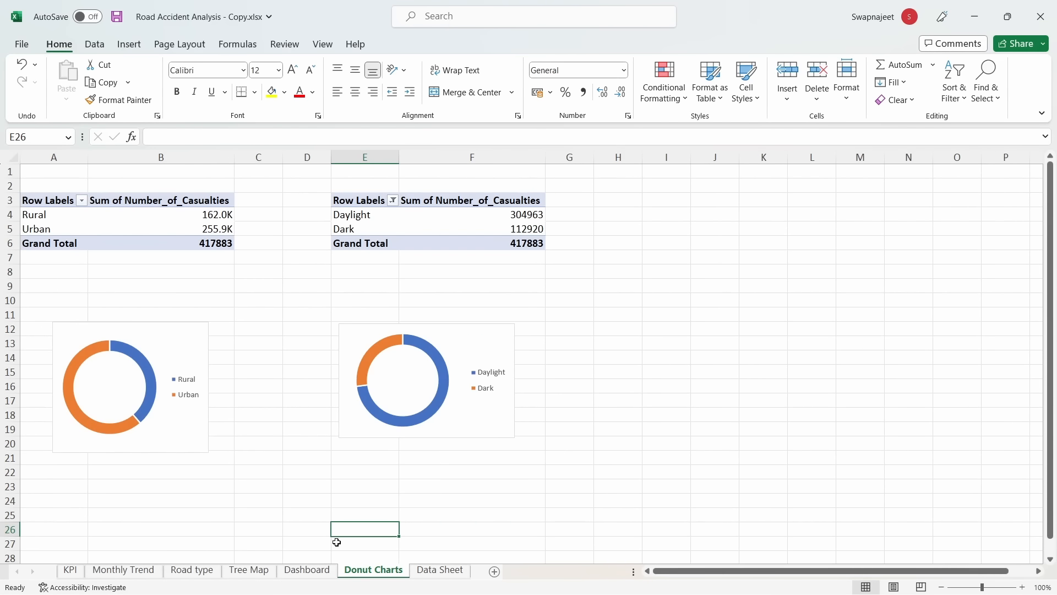
On the Dashboard sheet, copy the Casualties by Road type background card below the monthly trend chart and shorten it to about 5.46 cm high
{"action": "left_click", "coordinate": [306, 570]}
{"action": "scroll", "coordinate": [400, 472], "scroll_direction": "up", "scroll_amount": 1}
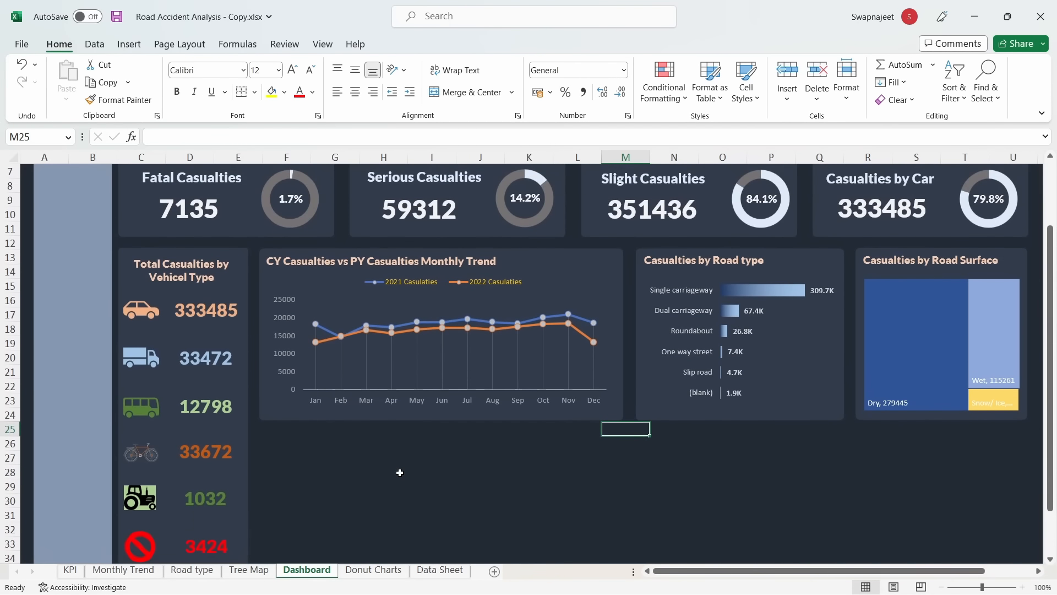
{"action": "scroll", "coordinate": [400, 473], "scroll_direction": "down", "scroll_amount": 1}
{"action": "left_click", "coordinate": [652, 373]}
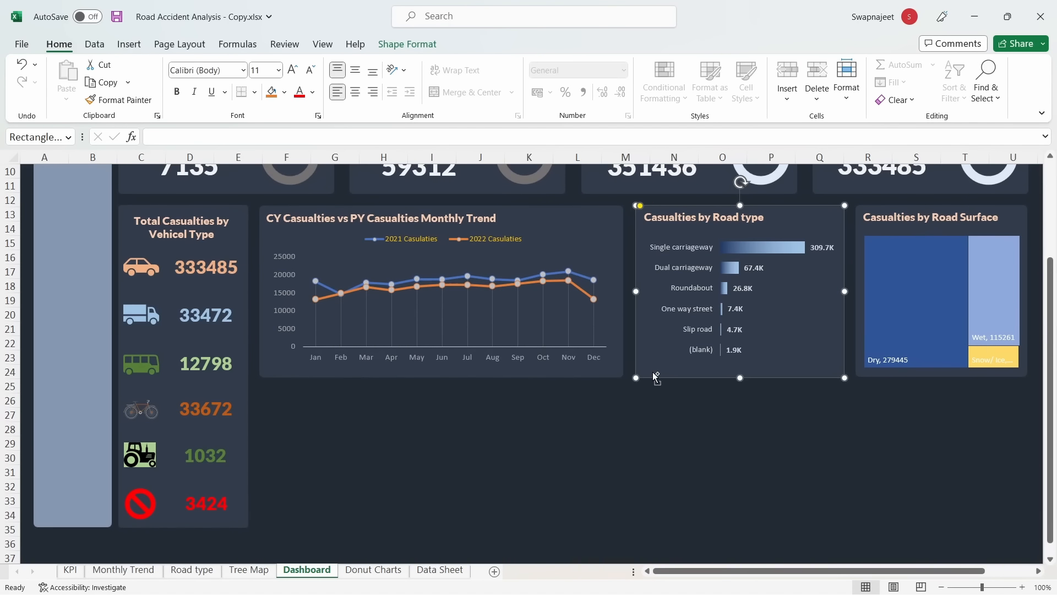
{"action": "left_click_drag", "start_coordinate": [656, 376], "coordinate": [312, 467]}
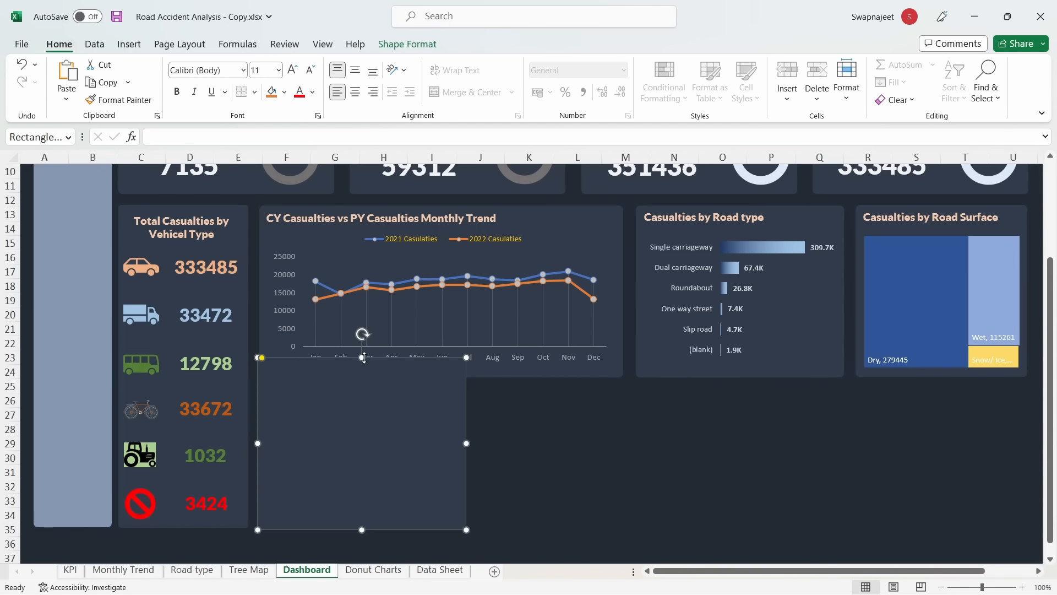
{"action": "left_click_drag", "start_coordinate": [364, 357], "coordinate": [364, 387]}
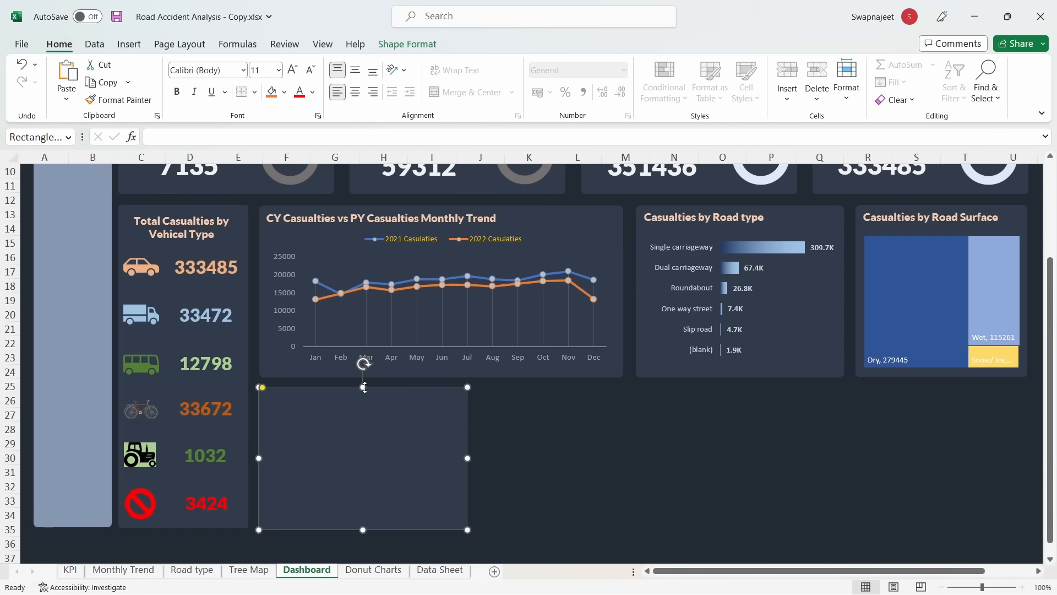
{"action": "left_click", "coordinate": [407, 44]}
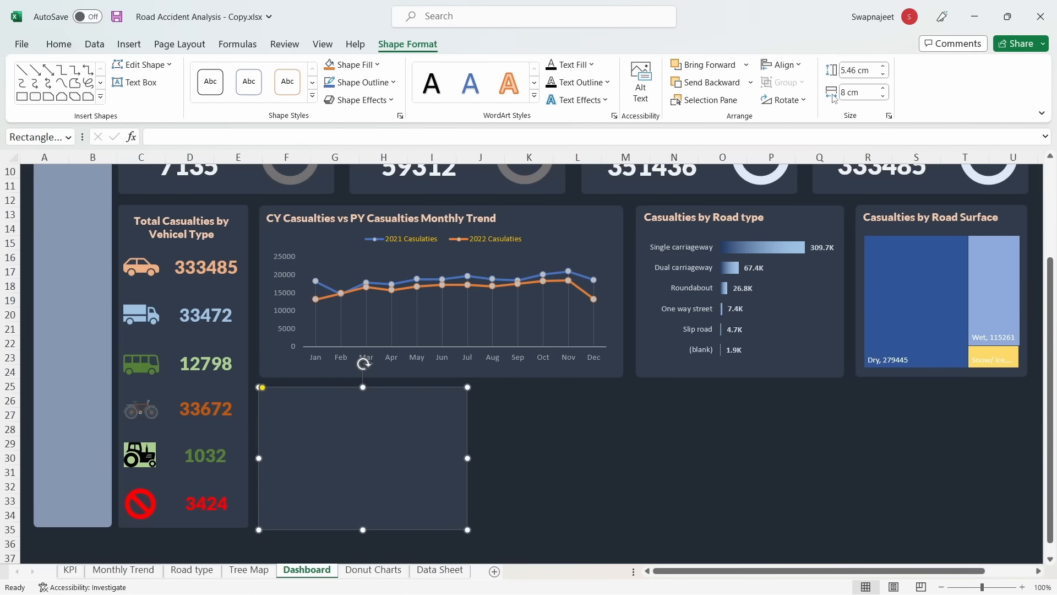
{"action": "left_click", "coordinate": [626, 494]}
Place two copies of the blank card beside it in the same row, evenly spaced, nudging the last one into position
{"action": "left_click", "coordinate": [338, 436]}
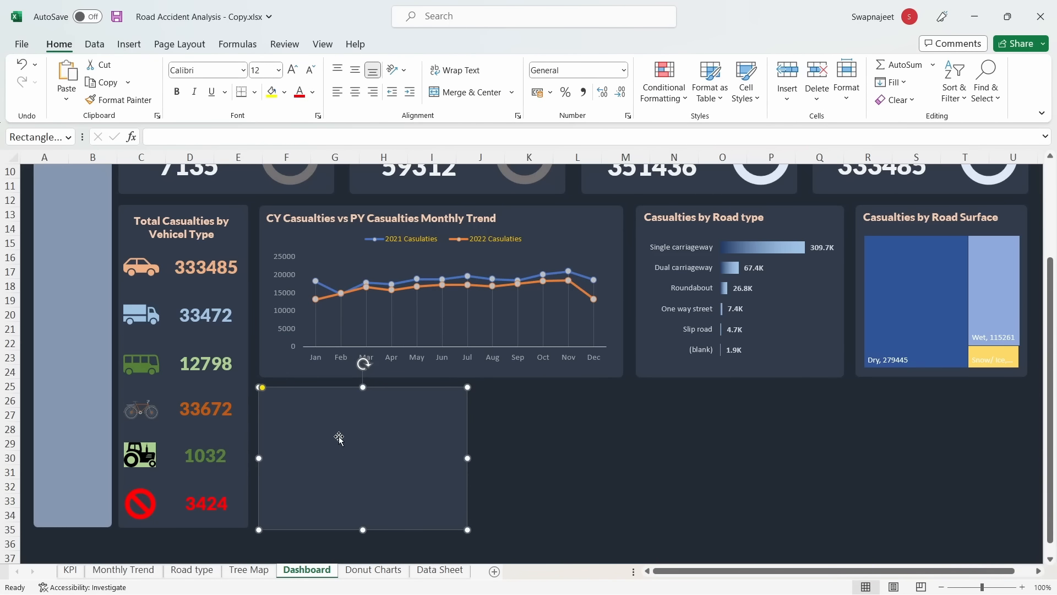
{"action": "left_click_drag", "start_coordinate": [338, 437], "coordinate": [779, 445]}
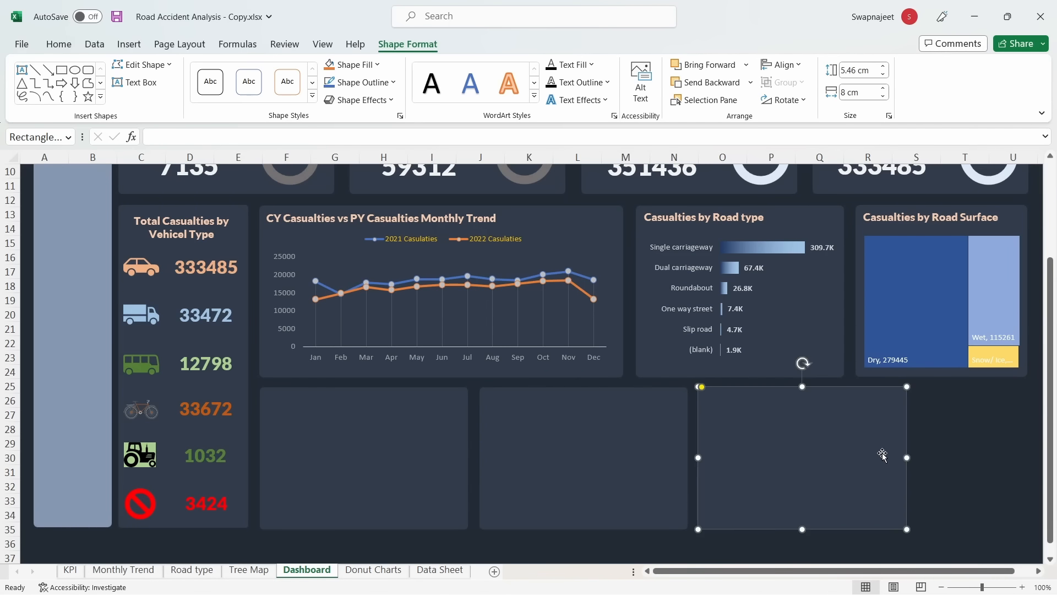
{"action": "key", "text": "Right"}
{"action": "key", "text": "Right"}
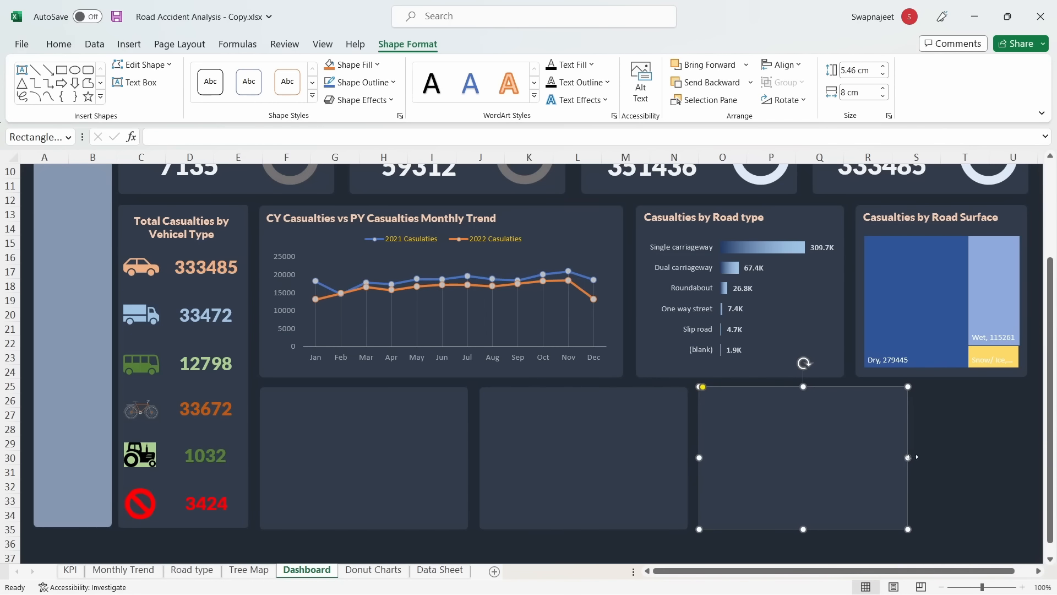
Widen the last blank card in the lower row until it lines up with the outer edge of the Casualties by Road Surface card
{"action": "left_click_drag", "start_coordinate": [910, 457], "coordinate": [1030, 457]}
{"action": "left_click", "coordinate": [398, 557]}
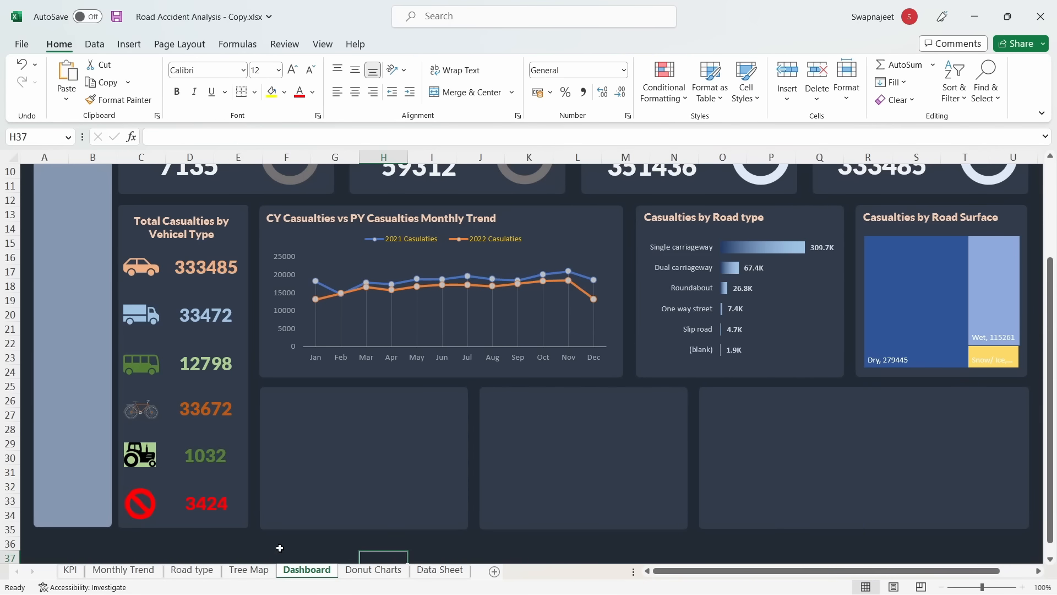
Copy the Rural/Urban doughnut chart from the Donut Charts sheet onto the first blank card of the Dashboard sheet
{"action": "left_click", "coordinate": [374, 570]}
{"action": "left_click", "coordinate": [163, 332]}
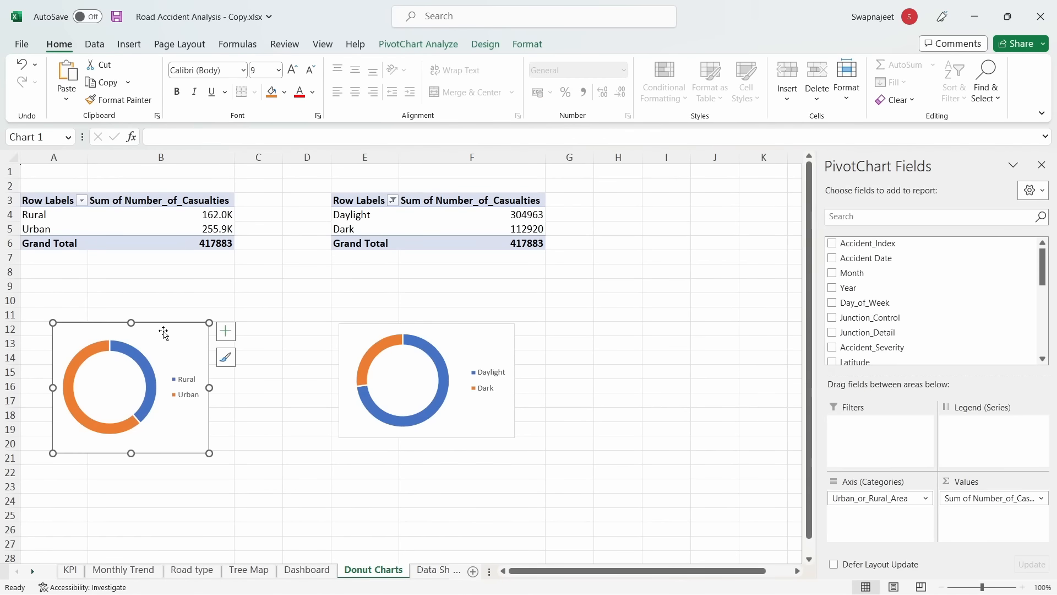
{"action": "left_click", "coordinate": [307, 569]}
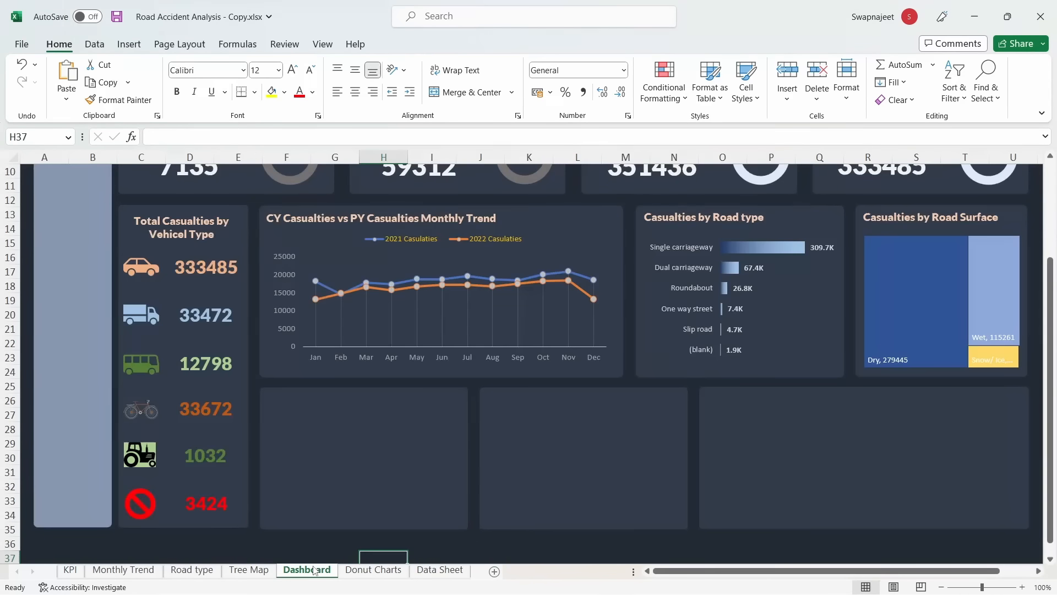
{"action": "left_click", "coordinate": [395, 430]}
{"action": "key", "text": "ctrl+v"}
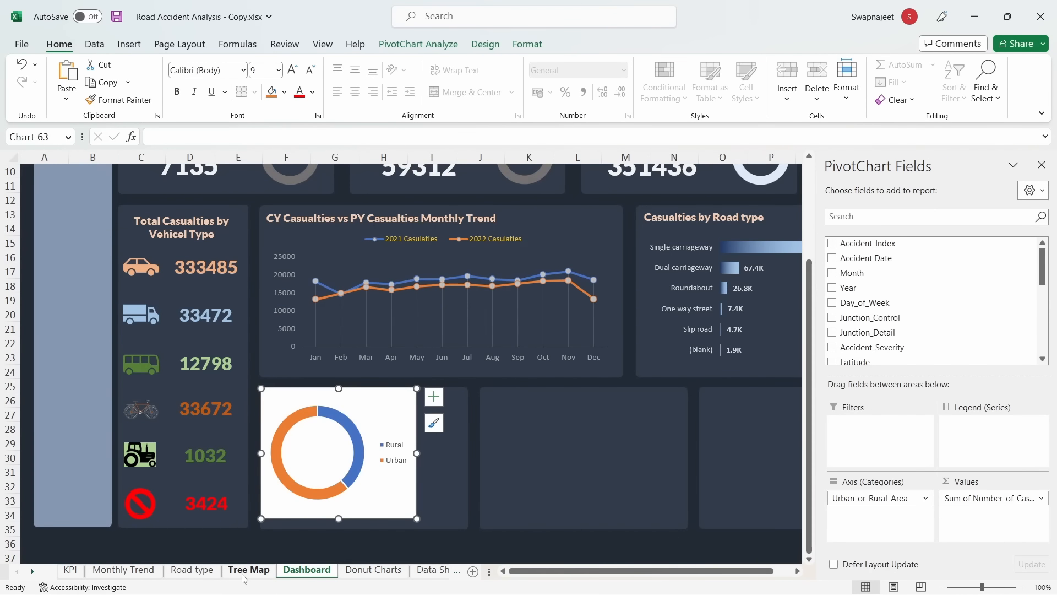
Copy the Daylight/Dark doughnut chart from Donut Charts onto the second blank Dashboard card and lower it to leave title space
{"action": "left_click", "coordinate": [373, 569]}
{"action": "left_click", "coordinate": [343, 329]}
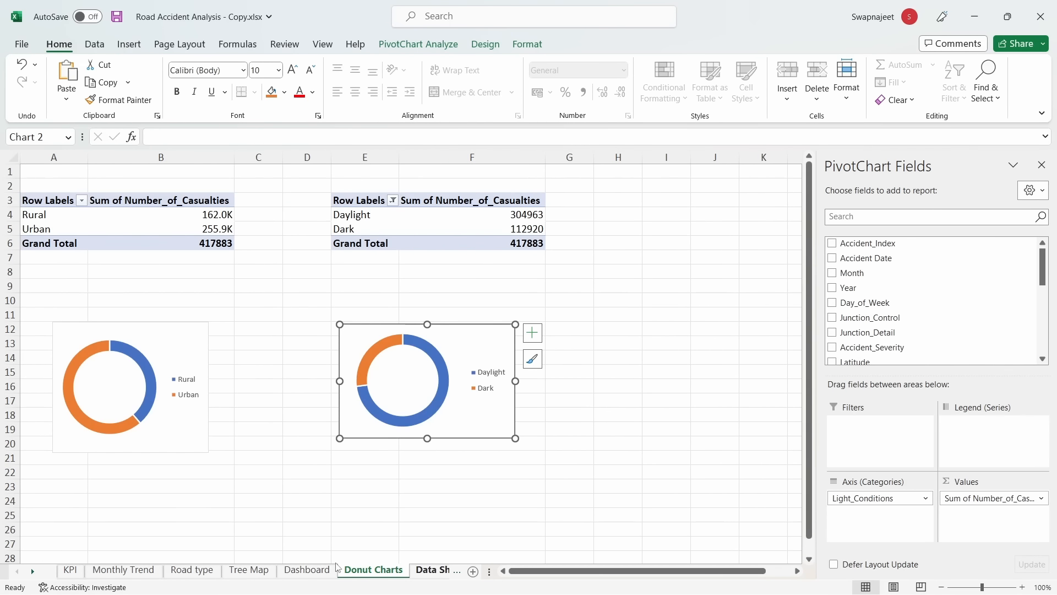
{"action": "left_click", "coordinate": [306, 570]}
{"action": "left_click", "coordinate": [618, 438]}
{"action": "key", "text": "ctrl+v"}
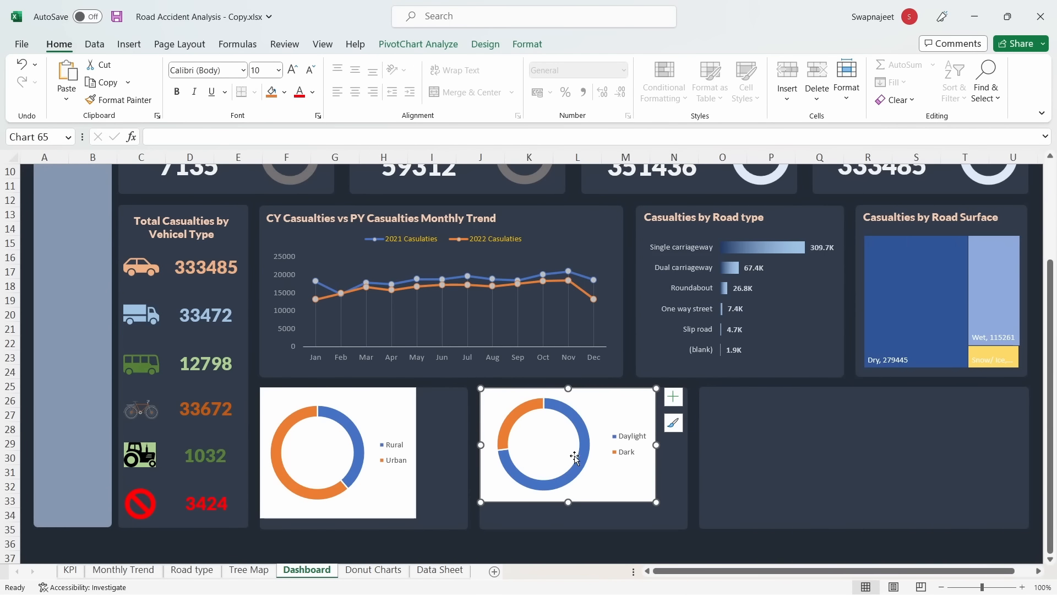
{"action": "left_click_drag", "start_coordinate": [595, 405], "coordinate": [602, 425]}
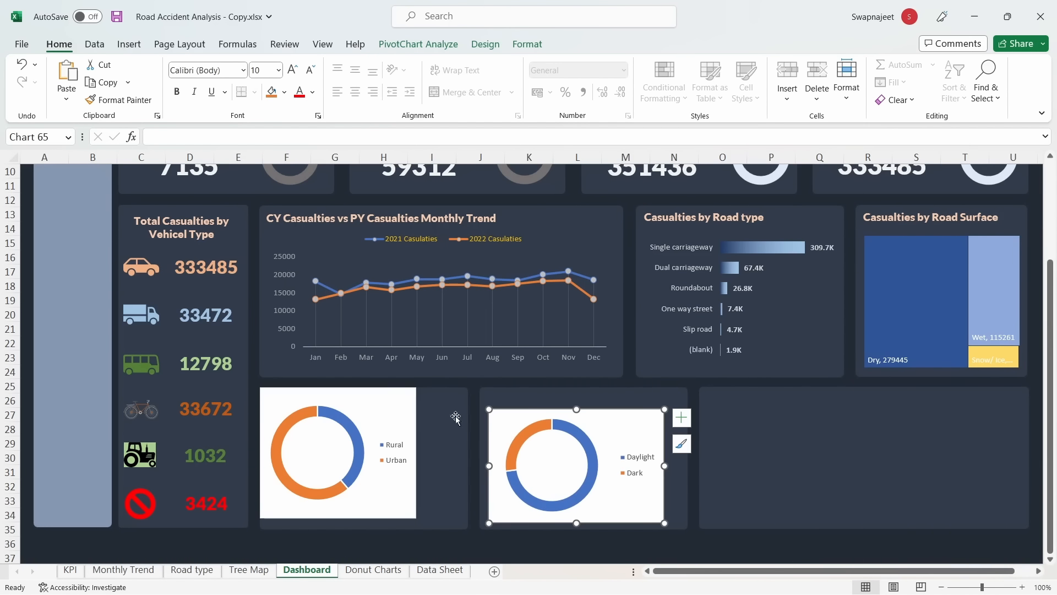
Move the Rural/Urban chart down within its card, then shorten and widen it to fill the card below the title space
{"action": "left_click", "coordinate": [372, 399]}
{"action": "left_click_drag", "start_coordinate": [372, 400], "coordinate": [374, 419]}
{"action": "left_click_drag", "start_coordinate": [341, 542], "coordinate": [342, 527]}
{"action": "left_click_drag", "start_coordinate": [421, 466], "coordinate": [464, 467]}
{"action": "left_click_drag", "start_coordinate": [365, 527], "coordinate": [364, 522]}
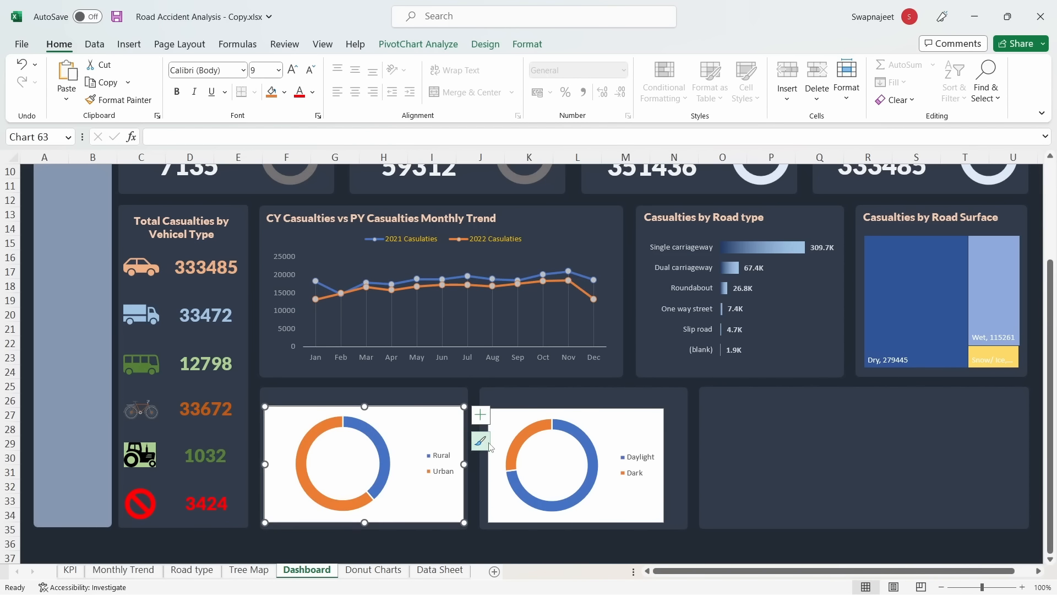
Align the Daylight/Dark chart with the neighbouring chart and enlarge it to fill its card's width
{"action": "left_click", "coordinate": [504, 419]}
{"action": "left_click", "coordinate": [506, 419]}
{"action": "left_click_drag", "start_coordinate": [506, 418], "coordinate": [491, 410]}
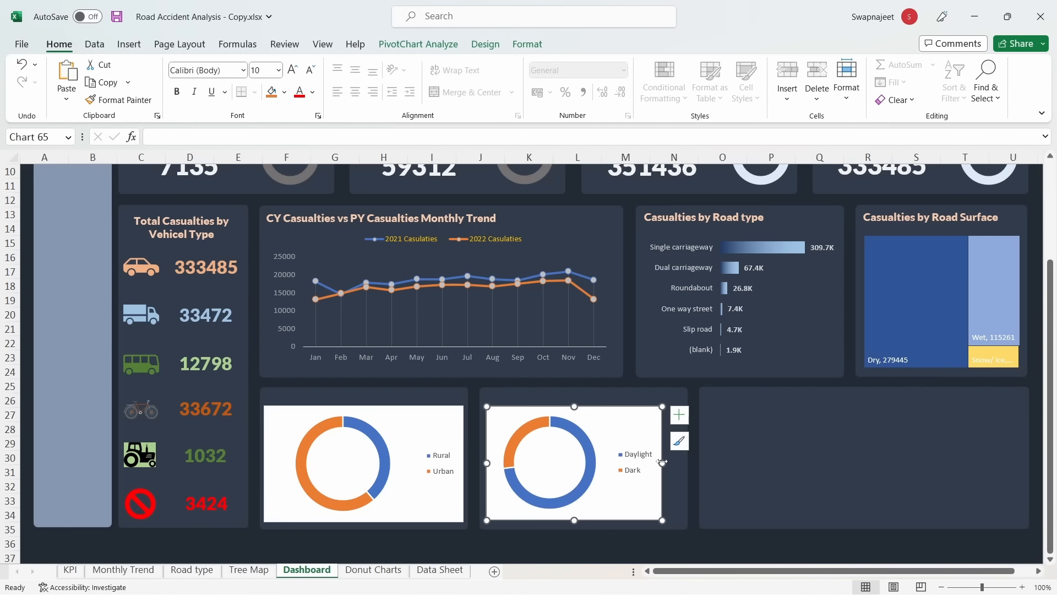
{"action": "left_click_drag", "start_coordinate": [663, 463], "coordinate": [681, 463]}
{"action": "left_click_drag", "start_coordinate": [582, 521], "coordinate": [584, 523]}
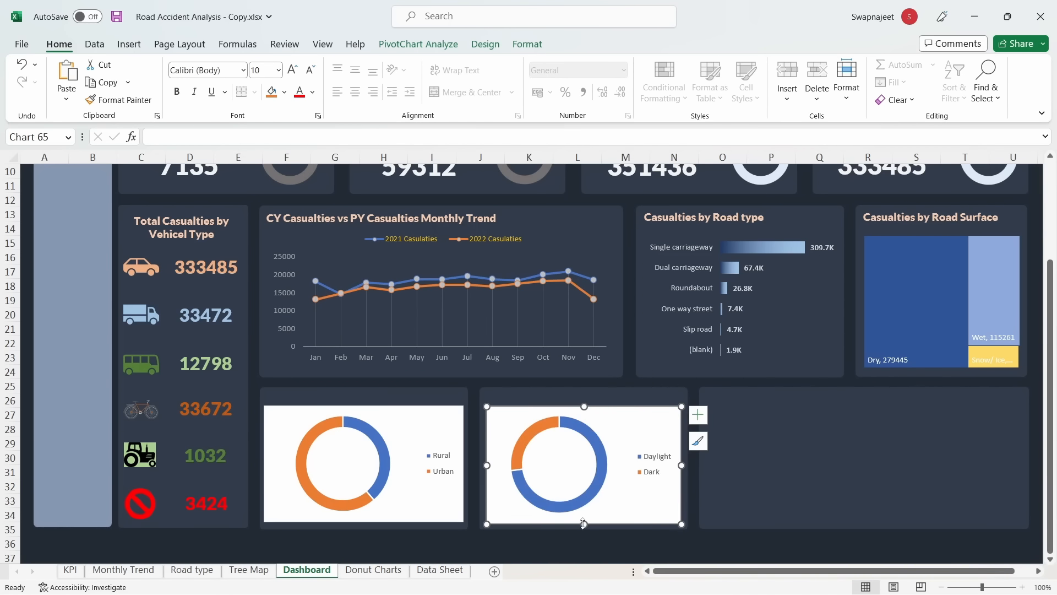
Format the Rural/Urban chart area with no fill and no border line
{"action": "right_click", "coordinate": [391, 407]}
{"action": "right_click", "coordinate": [408, 422]}
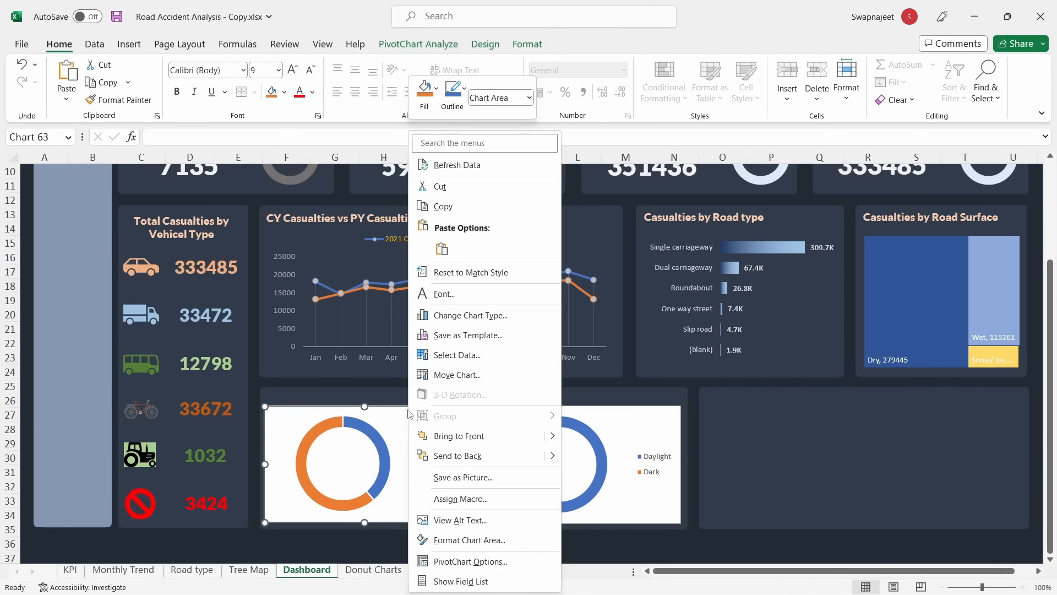
{"action": "left_click", "coordinate": [449, 539]}
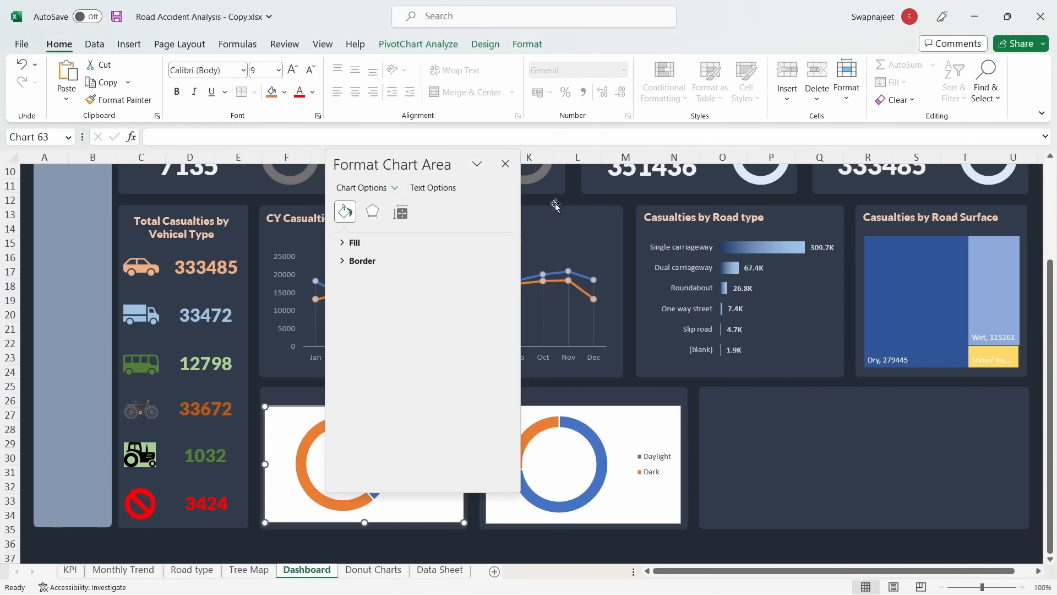
{"action": "left_click_drag", "start_coordinate": [400, 161], "coordinate": [796, 156]}
{"action": "left_click", "coordinate": [750, 238]}
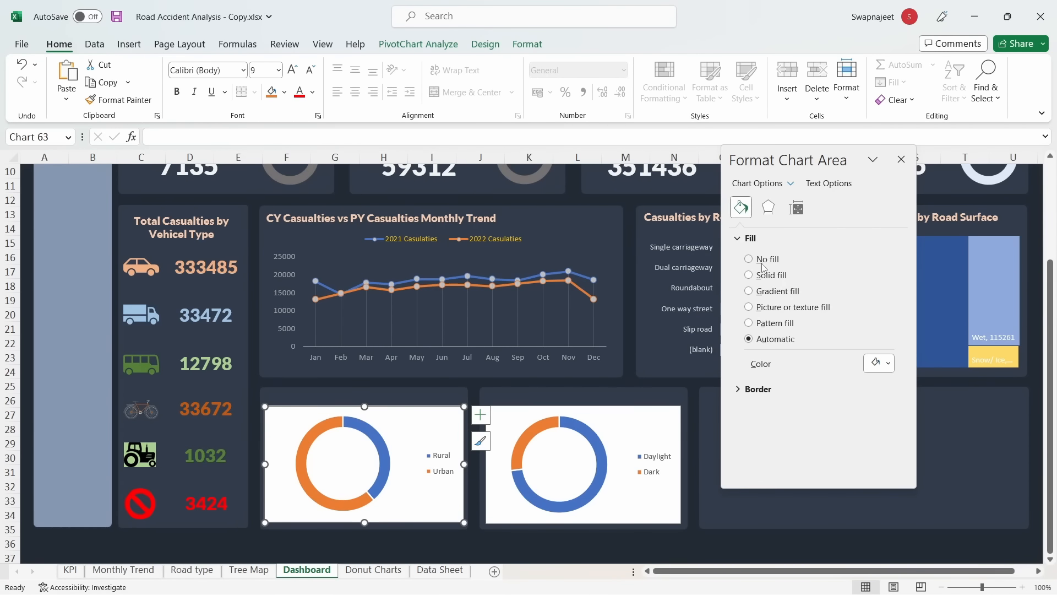
{"action": "left_click", "coordinate": [764, 259]}
{"action": "left_click", "coordinate": [762, 362]}
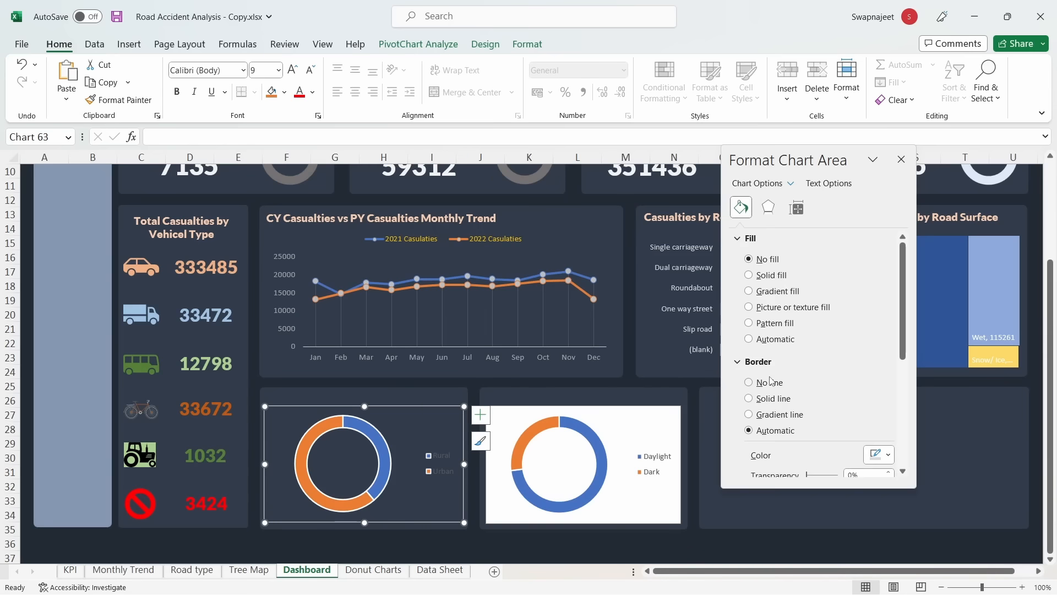
{"action": "left_click", "coordinate": [770, 382]}
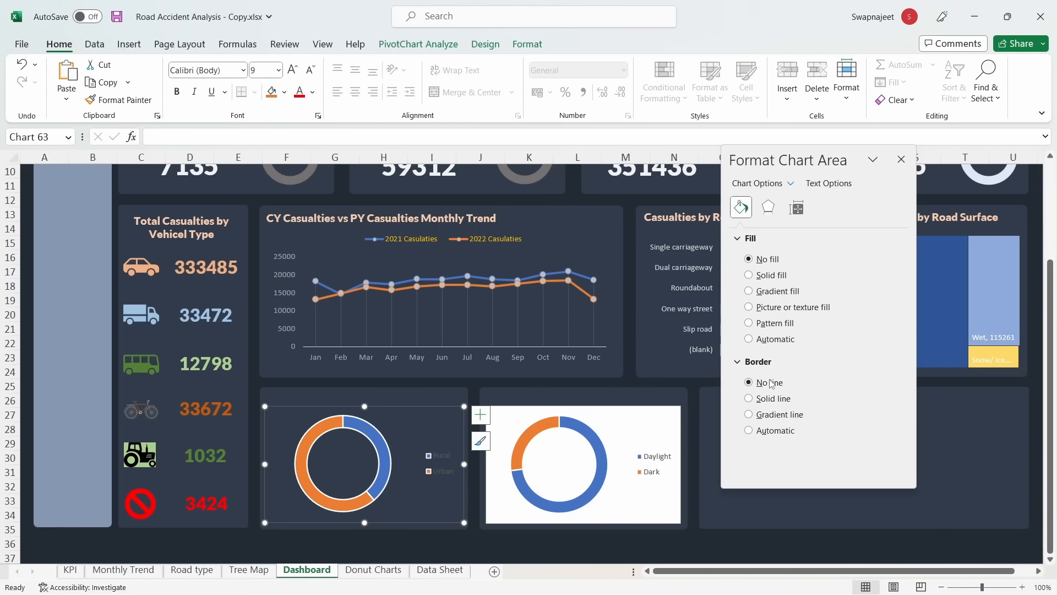
Remove the border line from the Rural/Urban doughnut ring and set its hole size to 70%
{"action": "left_click", "coordinate": [323, 427]}
{"action": "left_click", "coordinate": [770, 427]}
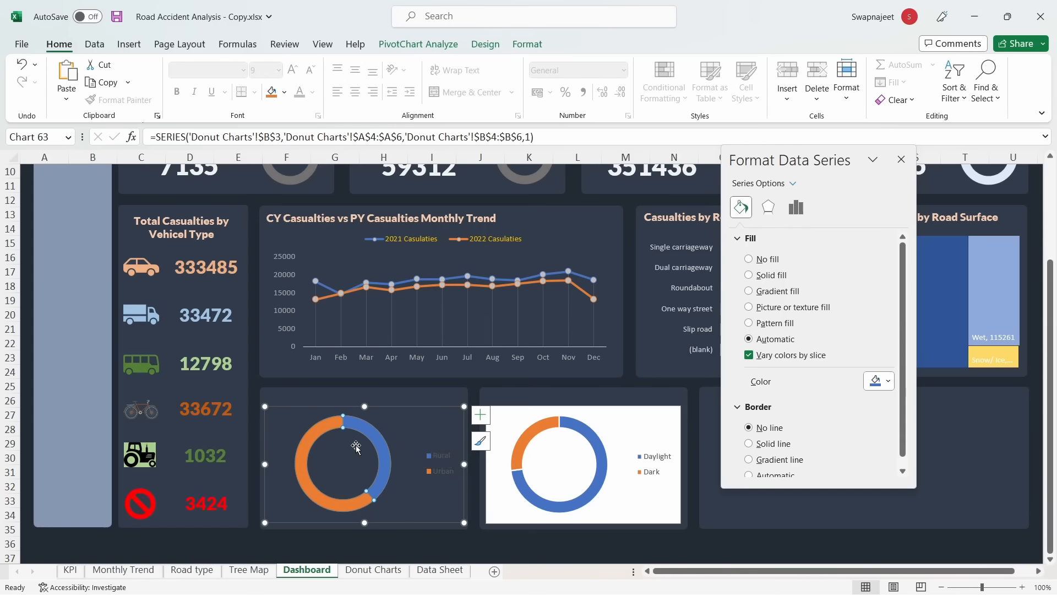
{"action": "left_click", "coordinate": [796, 207]}
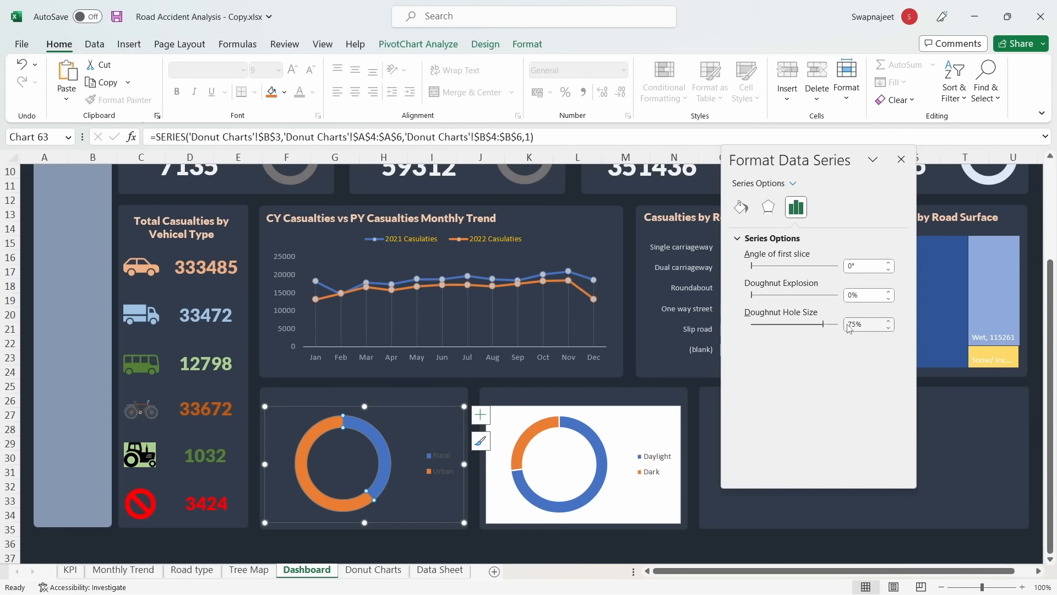
{"action": "left_click", "coordinate": [859, 324]}
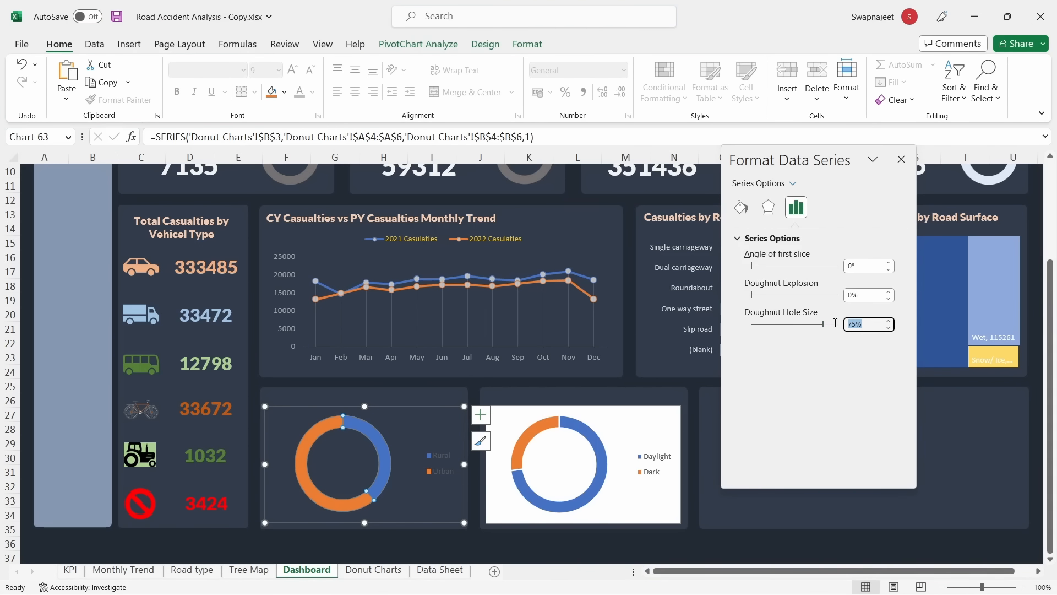
{"action": "type", "text": "70"}
{"action": "key", "text": "Return"}
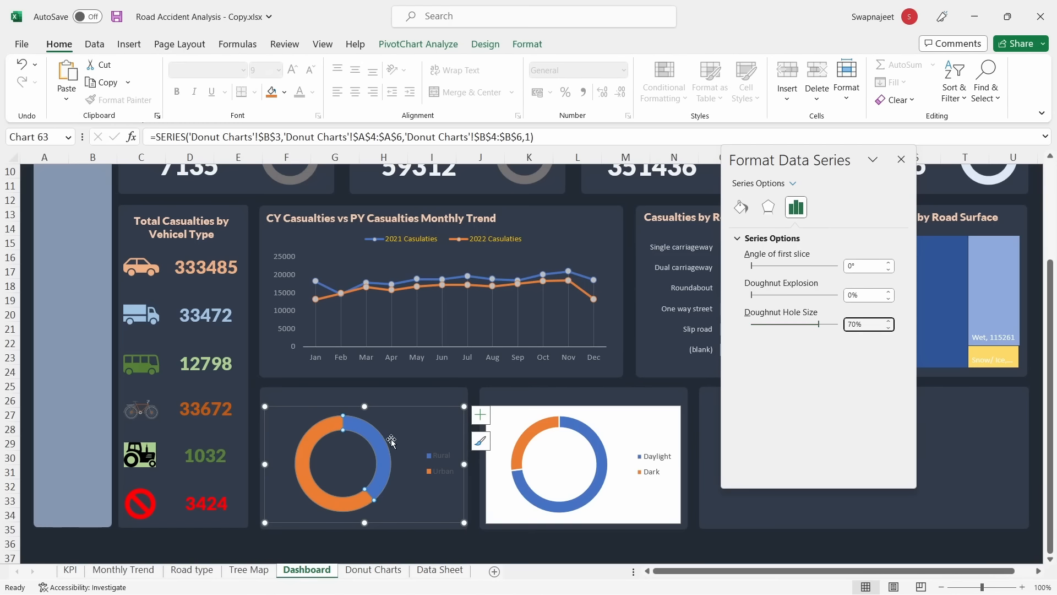
Give the Urban slice a gradient fill and delete its two middle gradient stops
{"action": "left_click", "coordinate": [300, 471]}
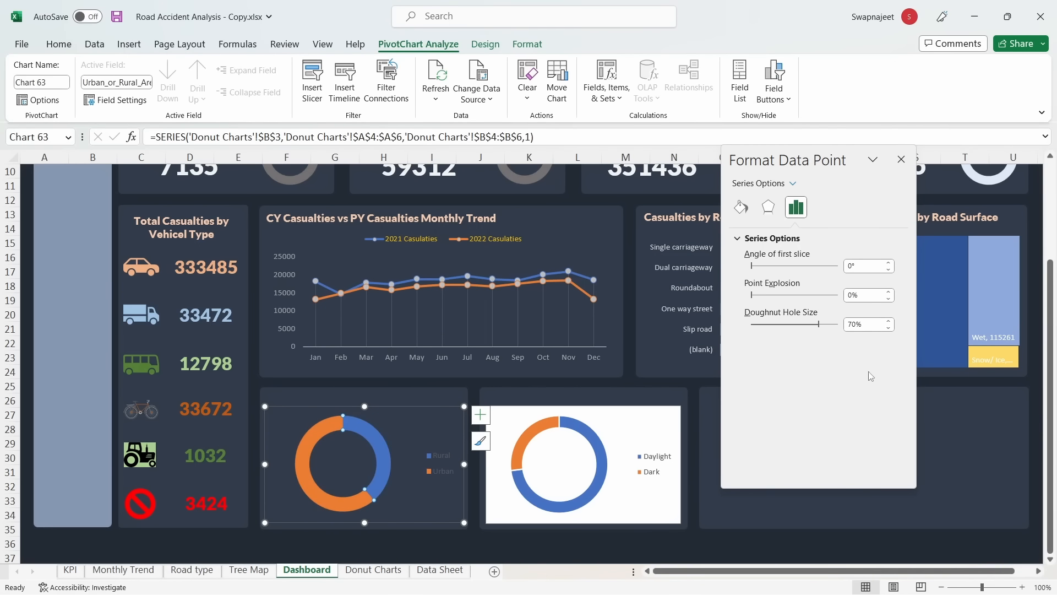
{"action": "left_click", "coordinate": [741, 207]}
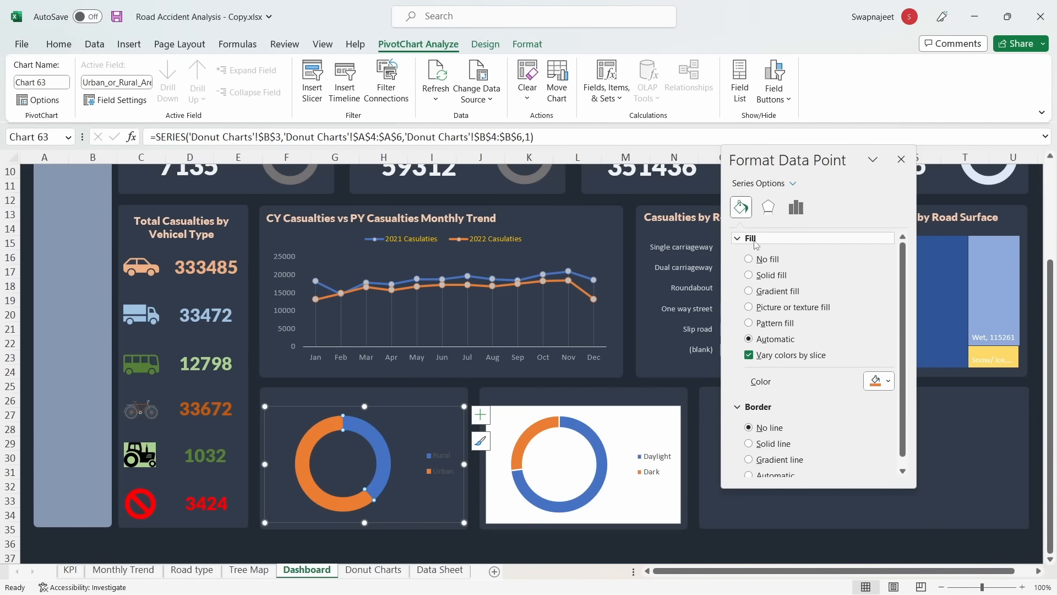
{"action": "left_click", "coordinate": [777, 291]}
{"action": "scroll", "coordinate": [826, 331], "scroll_direction": "down", "scroll_amount": 5}
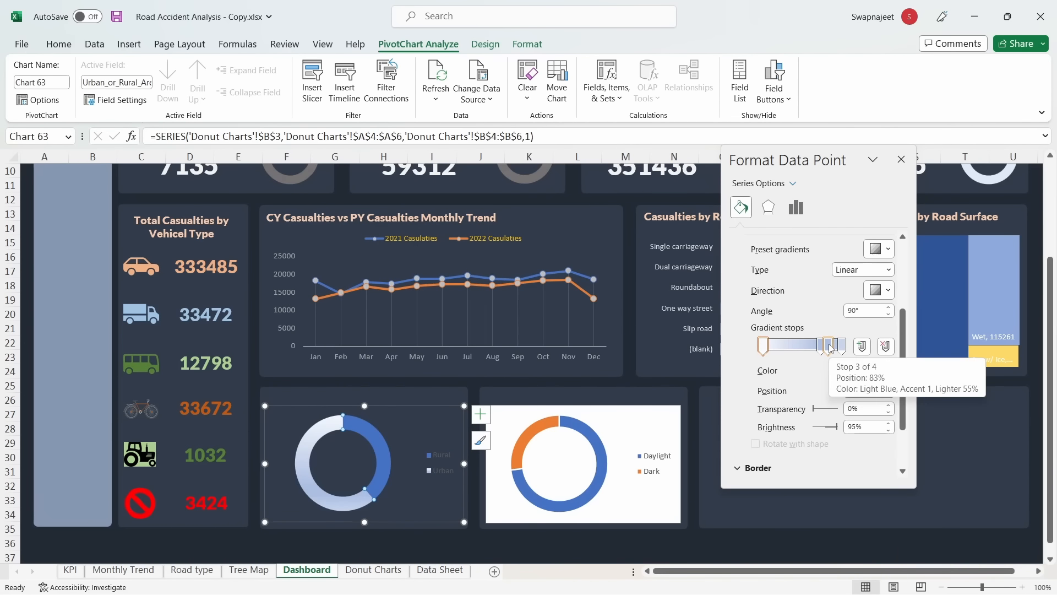
{"action": "left_click", "coordinate": [829, 347]}
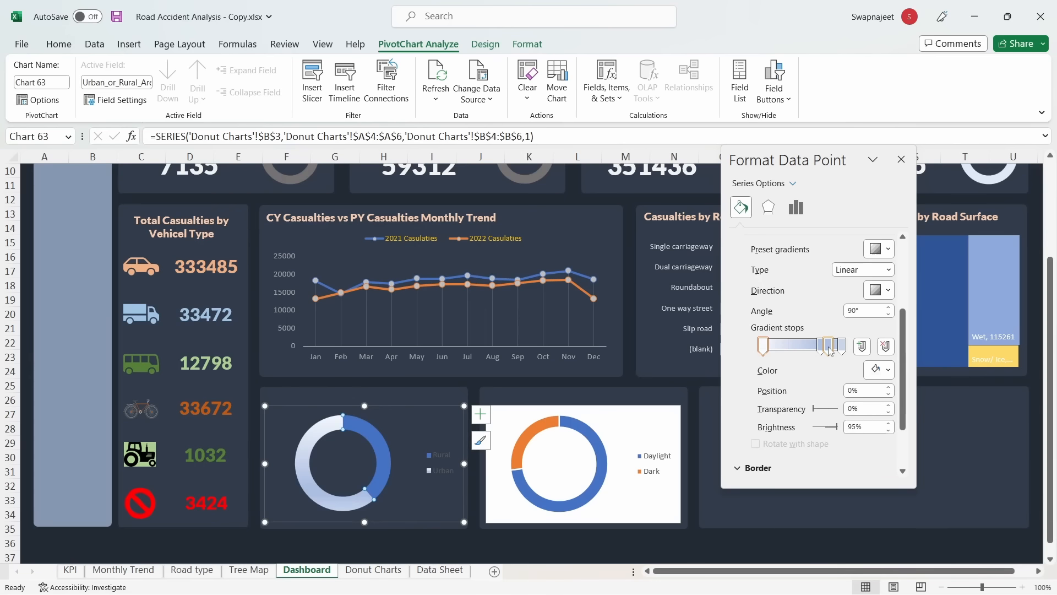
{"action": "left_click", "coordinate": [830, 350]}
{"action": "key", "text": "Delete"}
{"action": "key", "text": "Delete"}
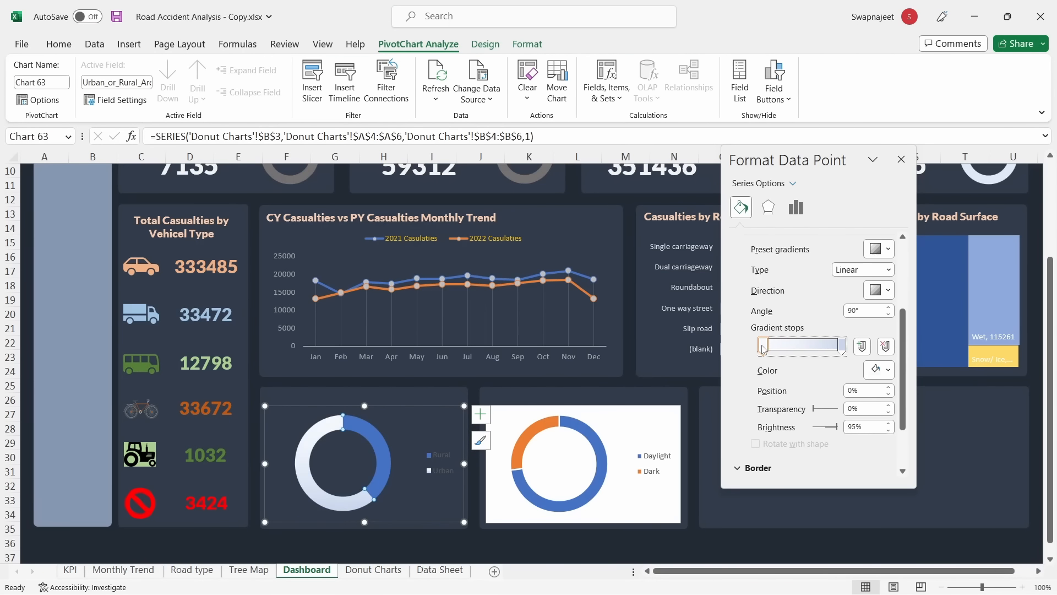
Colour the Urban slice's gradient from blue darker 25% to orange darker 25% and set its angle to 60°
{"action": "left_click", "coordinate": [886, 369]}
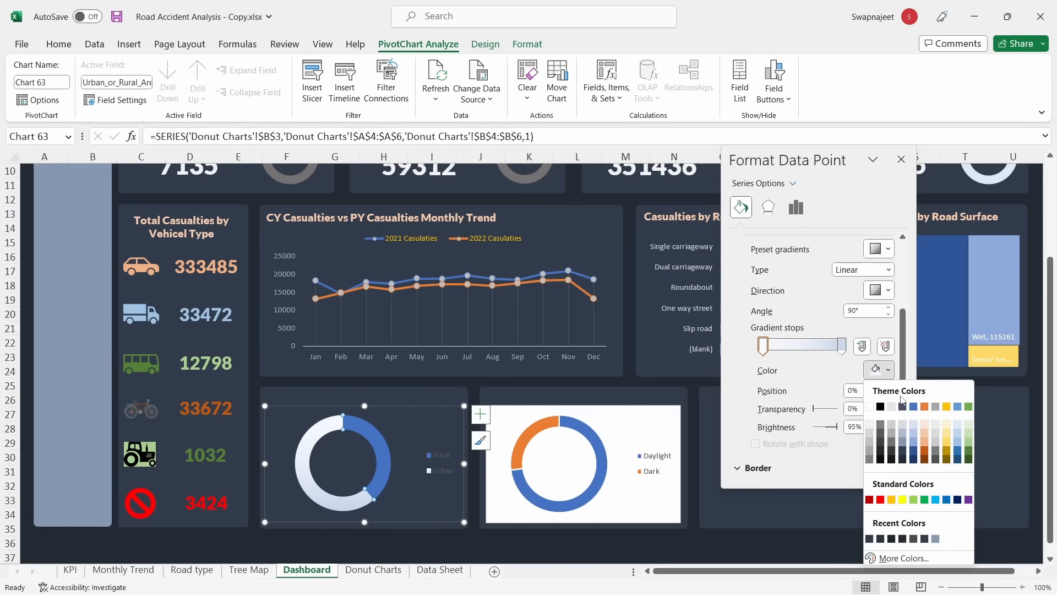
{"action": "left_click", "coordinate": [914, 451]}
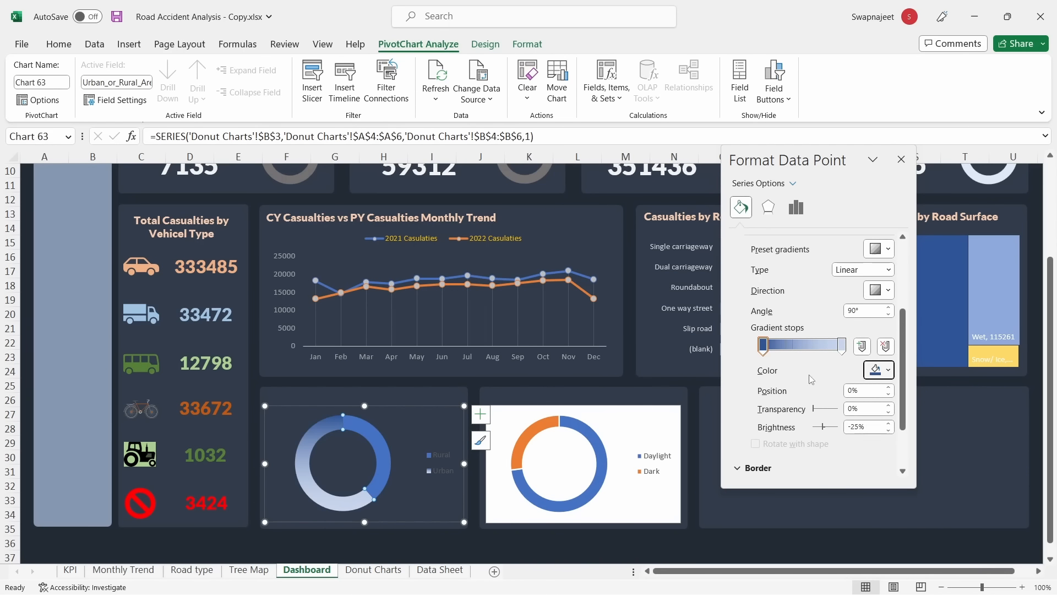
{"action": "left_click", "coordinate": [842, 345]}
{"action": "left_click", "coordinate": [892, 374]}
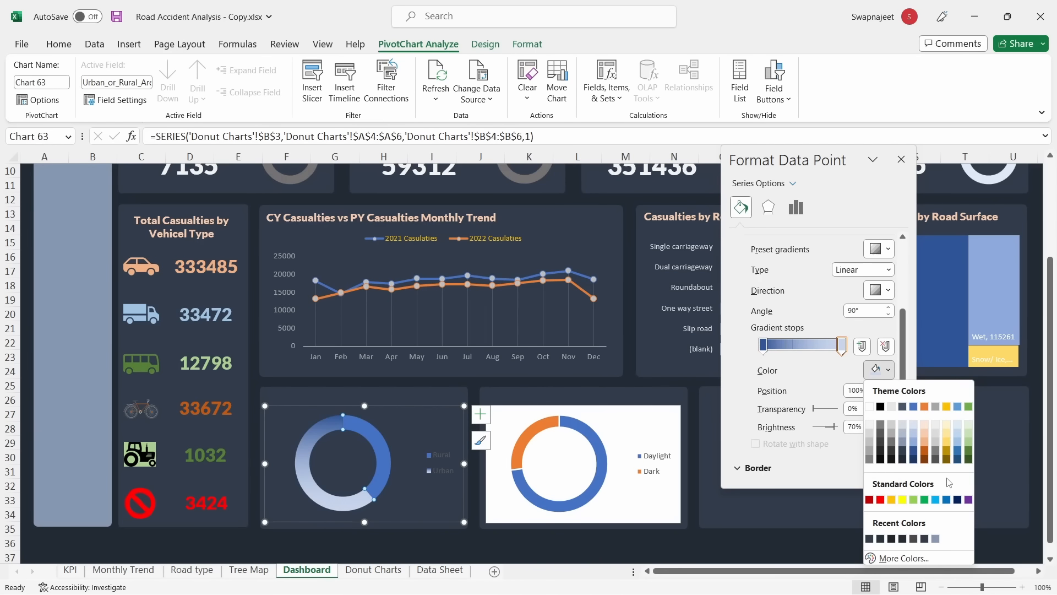
{"action": "left_click", "coordinate": [925, 452]}
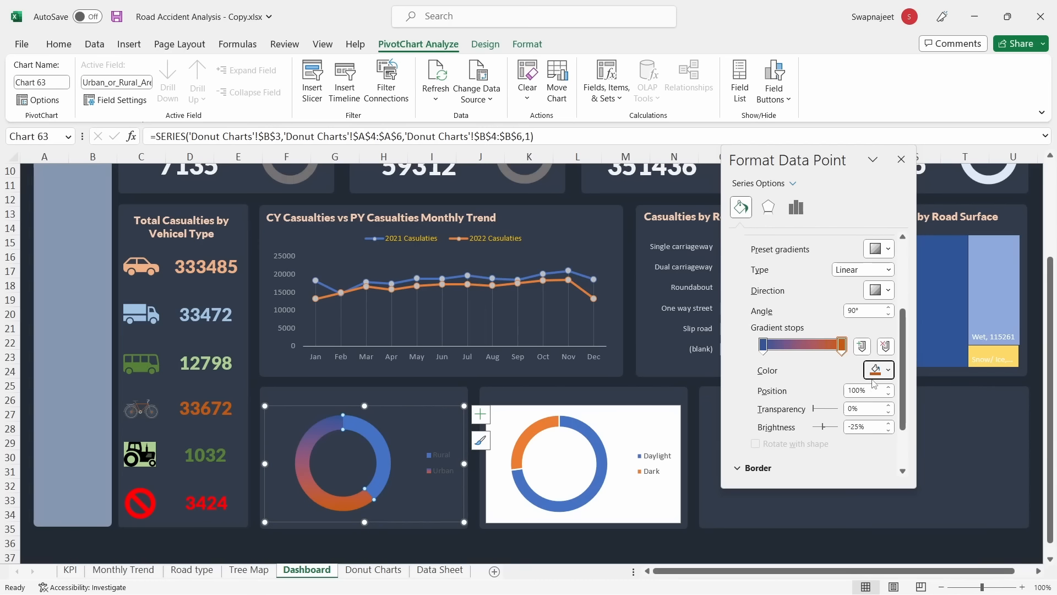
{"action": "left_click", "coordinate": [863, 313]}
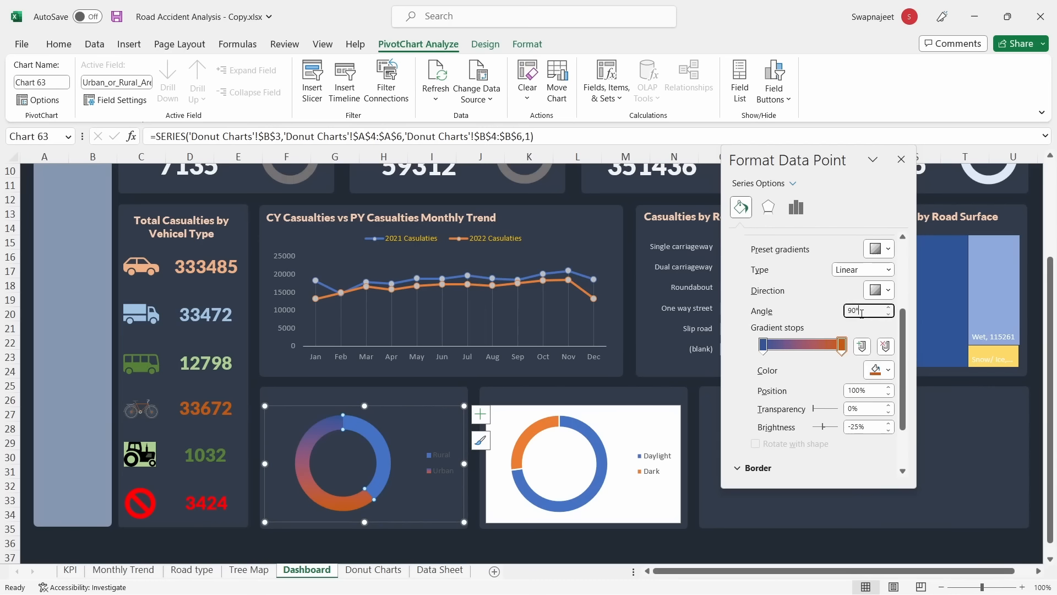
{"action": "type", "text": "60"}
Give the Rural slice a gradient fill running from blue-gray darker 25% to light blue lighter 40%
{"action": "left_click", "coordinate": [358, 425]}
{"action": "left_click", "coordinate": [880, 375]}
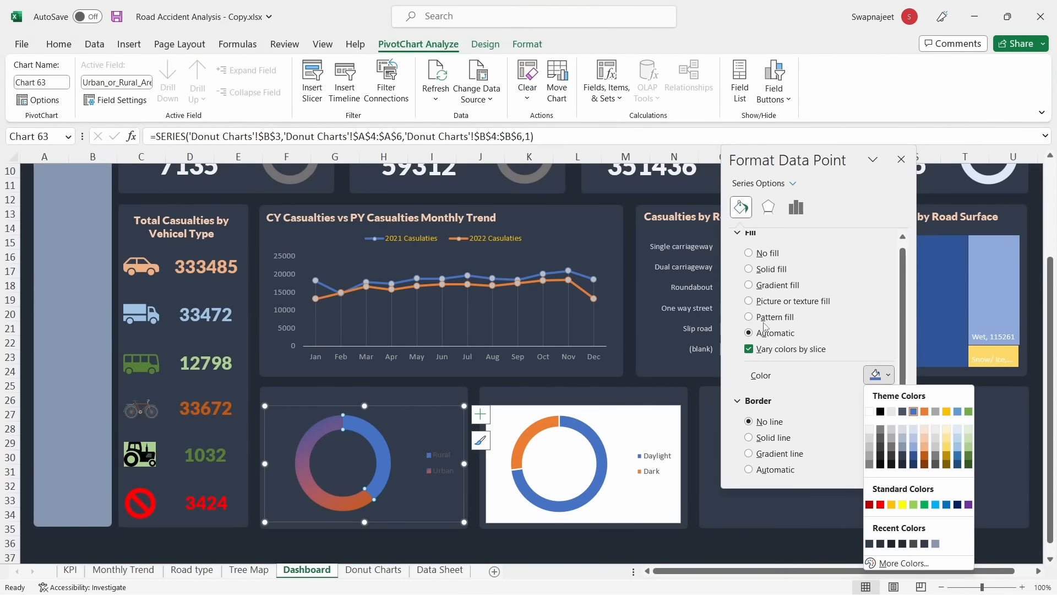
{"action": "left_click", "coordinate": [749, 284]}
{"action": "scroll", "coordinate": [791, 396], "scroll_direction": "down", "scroll_amount": 3}
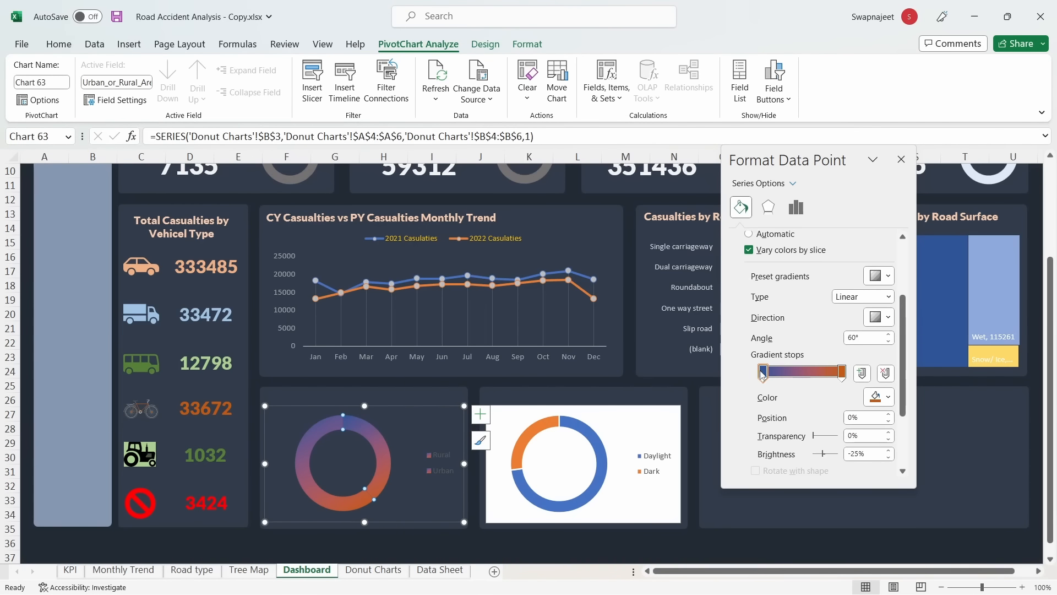
{"action": "left_click", "coordinate": [763, 372]}
{"action": "left_click", "coordinate": [880, 396]}
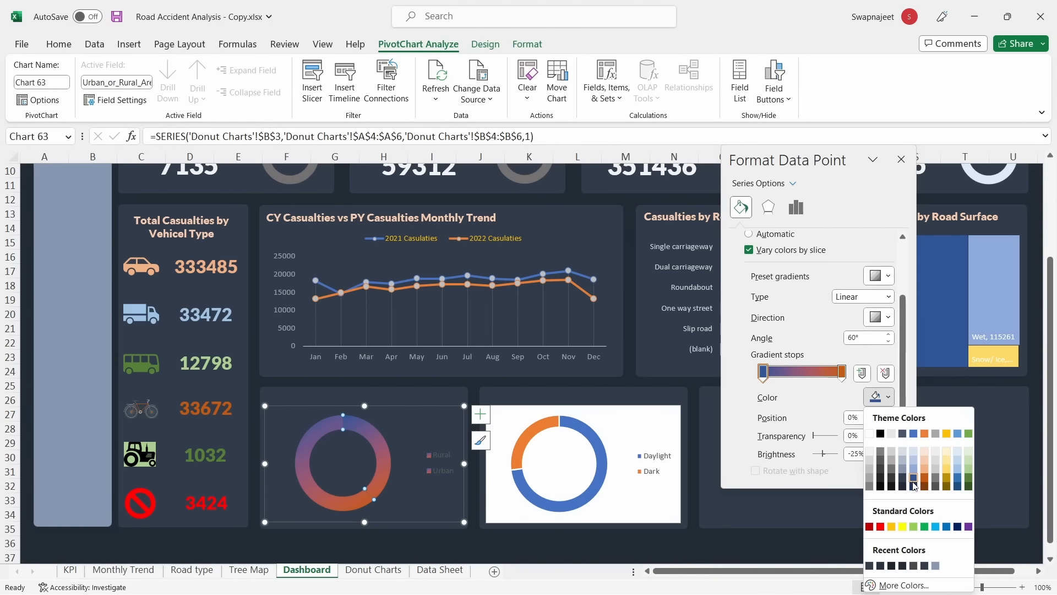
{"action": "left_click", "coordinate": [903, 482]}
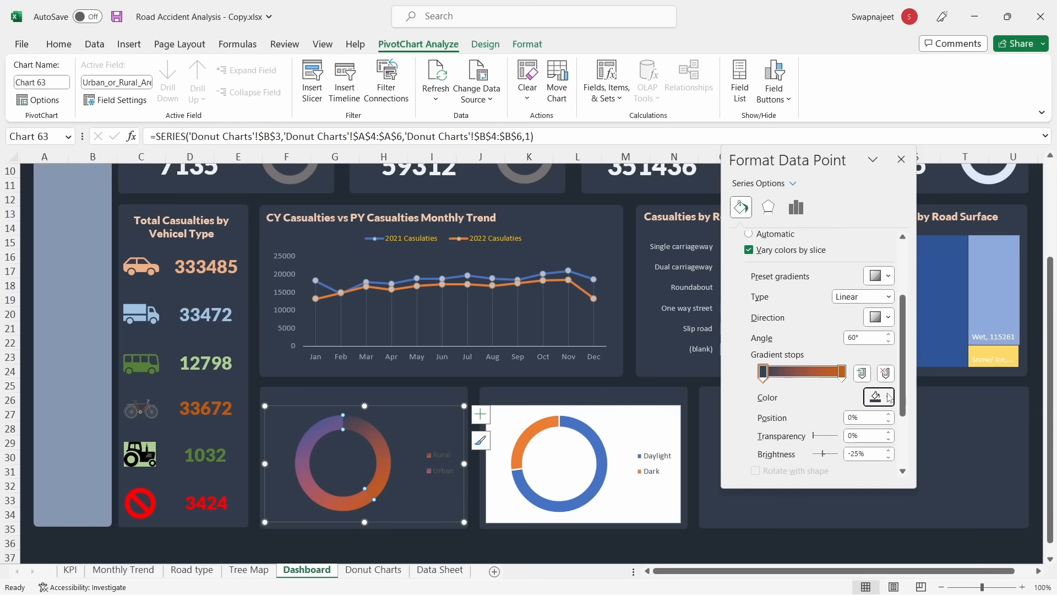
{"action": "left_click", "coordinate": [842, 372]}
{"action": "left_click", "coordinate": [888, 397]}
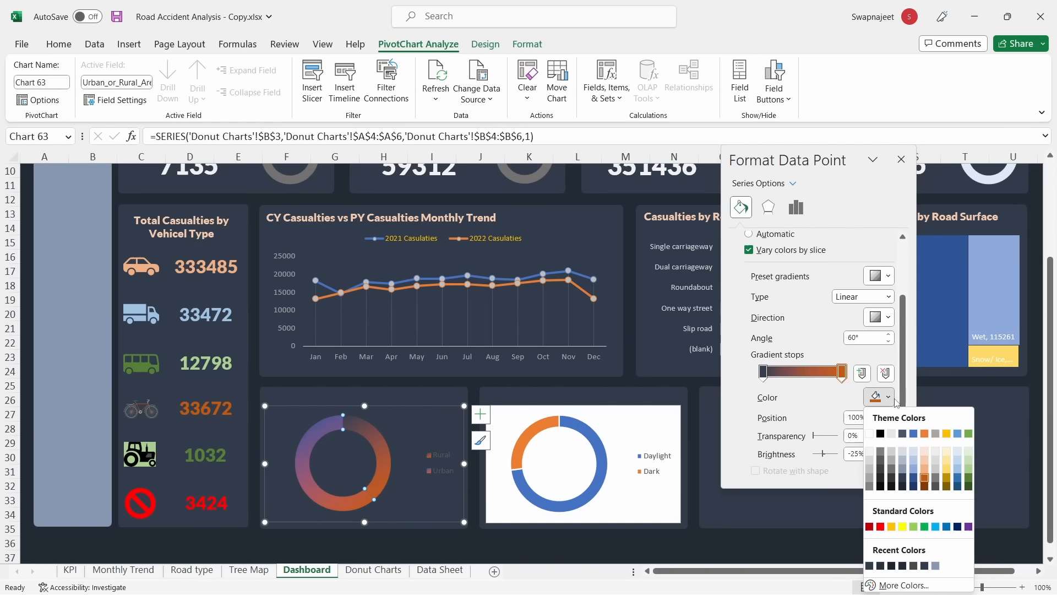
{"action": "left_click", "coordinate": [958, 471]}
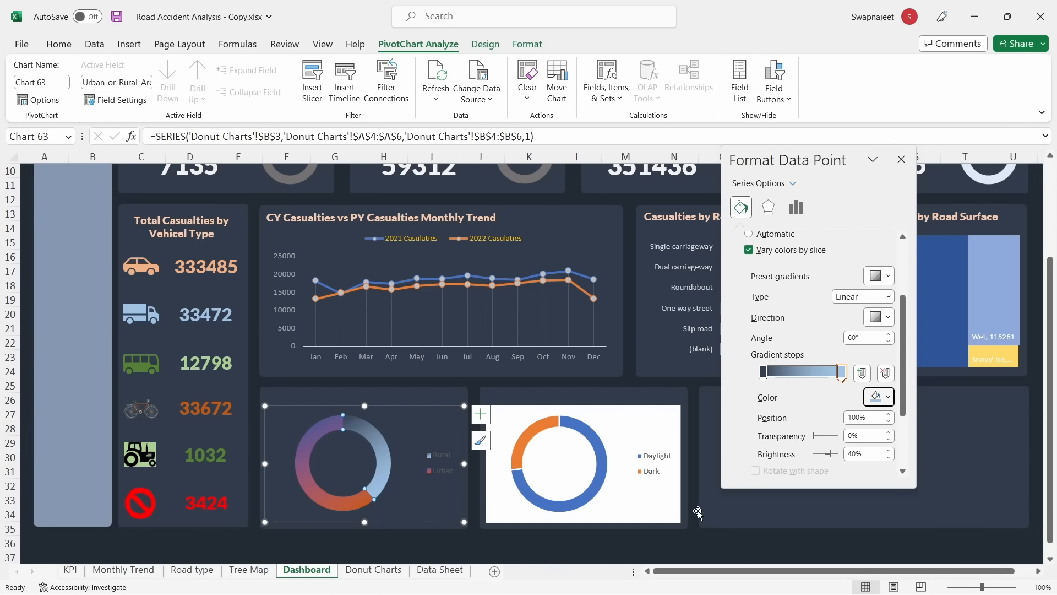
Set the Rural slice's gradient angle to 120°
{"action": "left_click", "coordinate": [859, 337]}
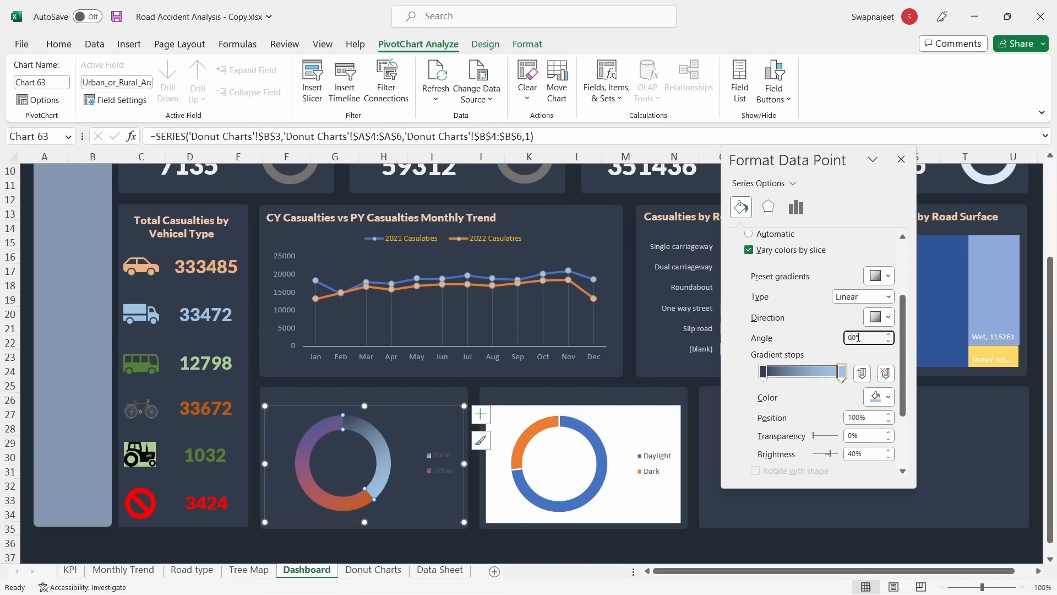
{"action": "left_click", "coordinate": [888, 335]}
{"action": "left_click", "coordinate": [888, 334]}
{"action": "left_click", "coordinate": [889, 334]}
{"action": "left_click", "coordinate": [889, 334]}
{"action": "left_click", "coordinate": [888, 334]}
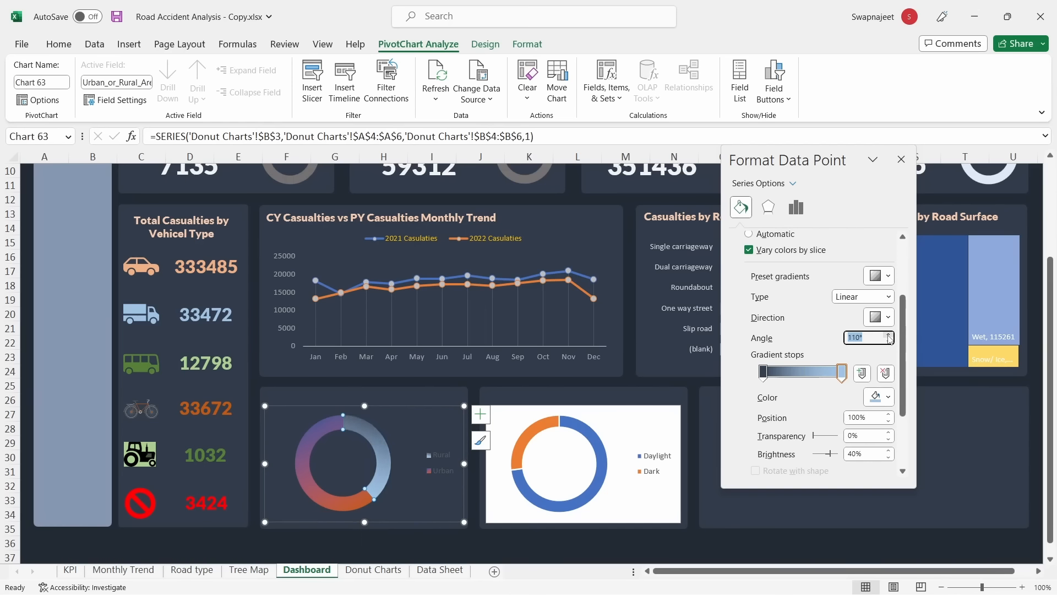
{"action": "left_click", "coordinate": [889, 335]}
Remove the background fill and the border from the Daylight/Dark doughnut's chart area
{"action": "left_click", "coordinate": [509, 414]}
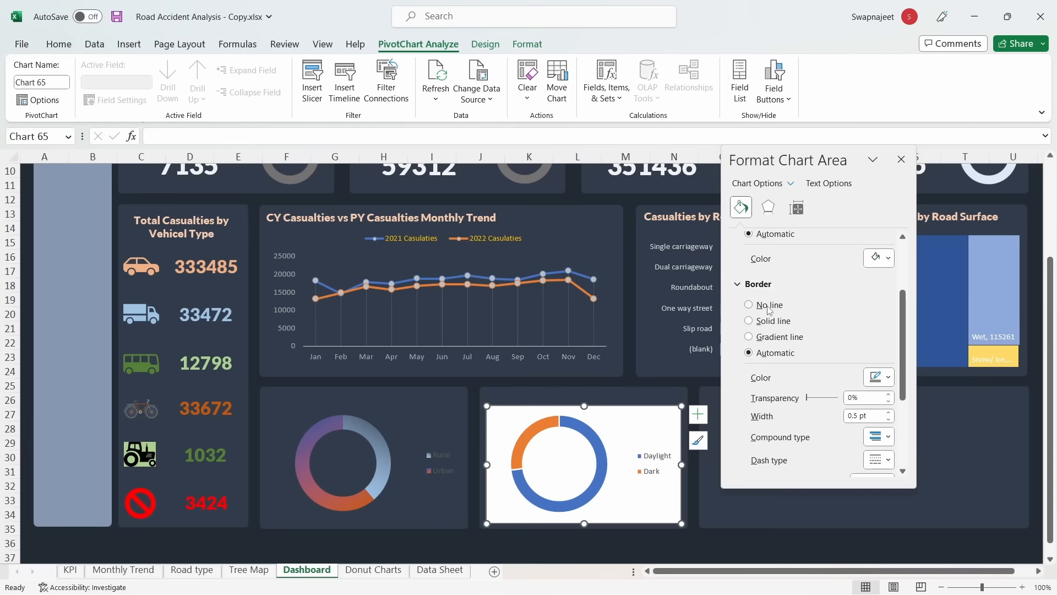
{"action": "scroll", "coordinate": [766, 258], "scroll_direction": "up", "scroll_amount": 2}
{"action": "left_click", "coordinate": [749, 253]}
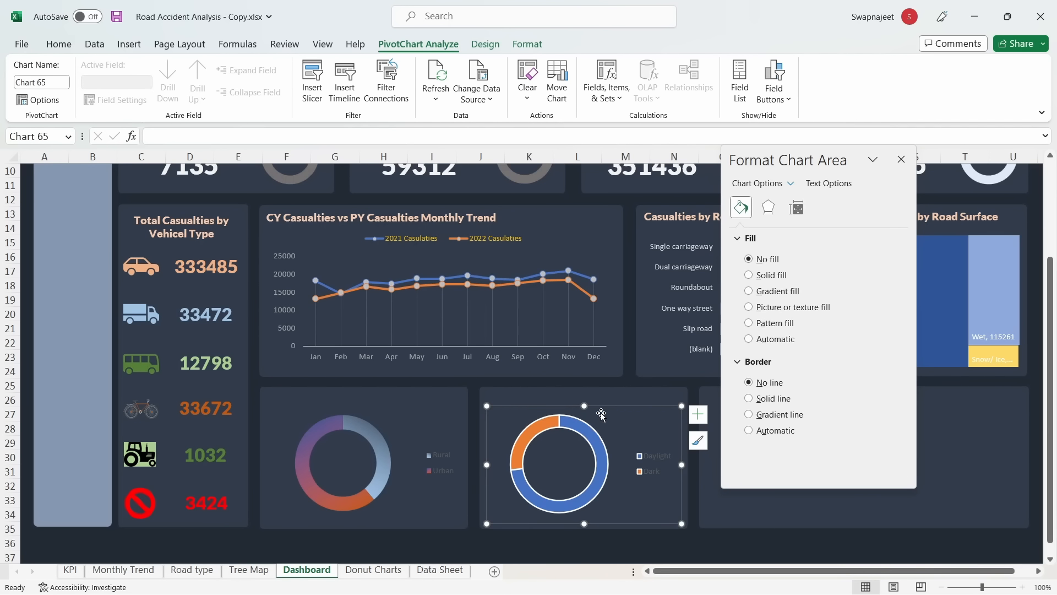
Remove the border line from the Daylight/Dark ring and set its doughnut hole size to 70%
{"action": "left_click", "coordinate": [586, 425]}
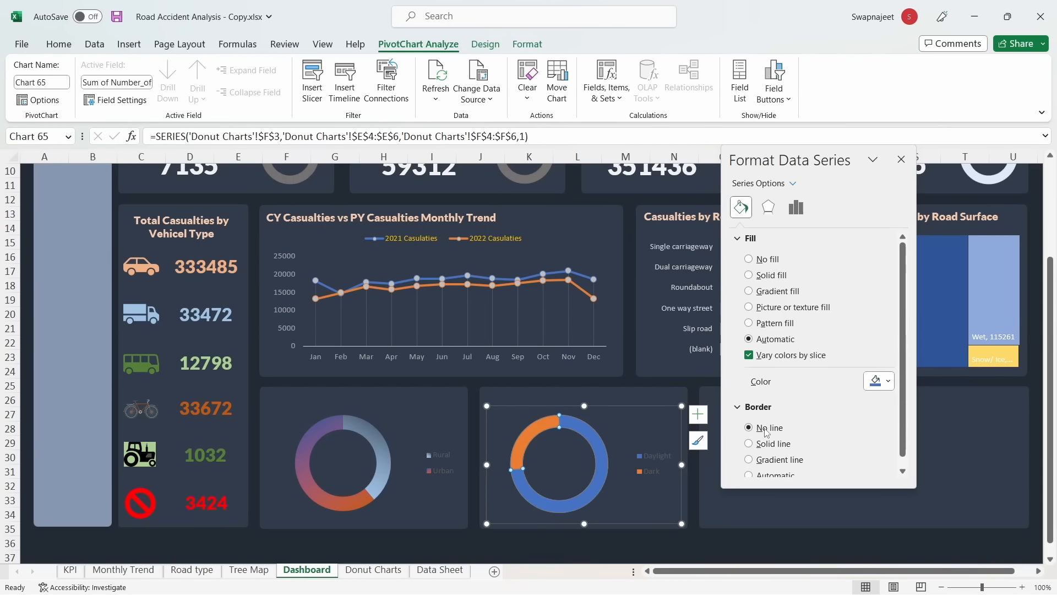
{"action": "left_click", "coordinate": [796, 207]}
{"action": "left_click", "coordinate": [851, 324]}
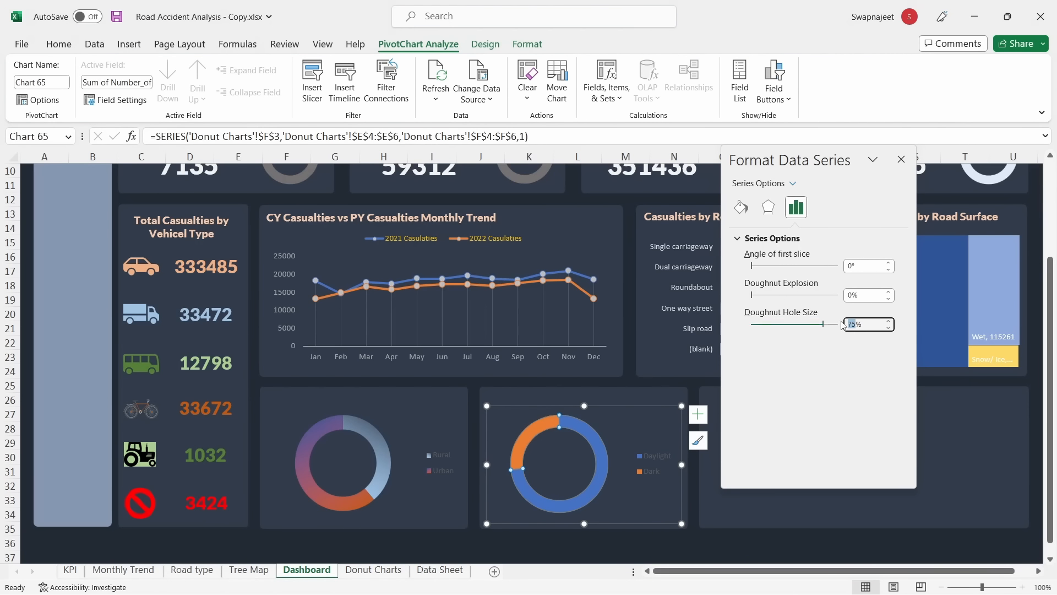
{"action": "type", "text": "0"}
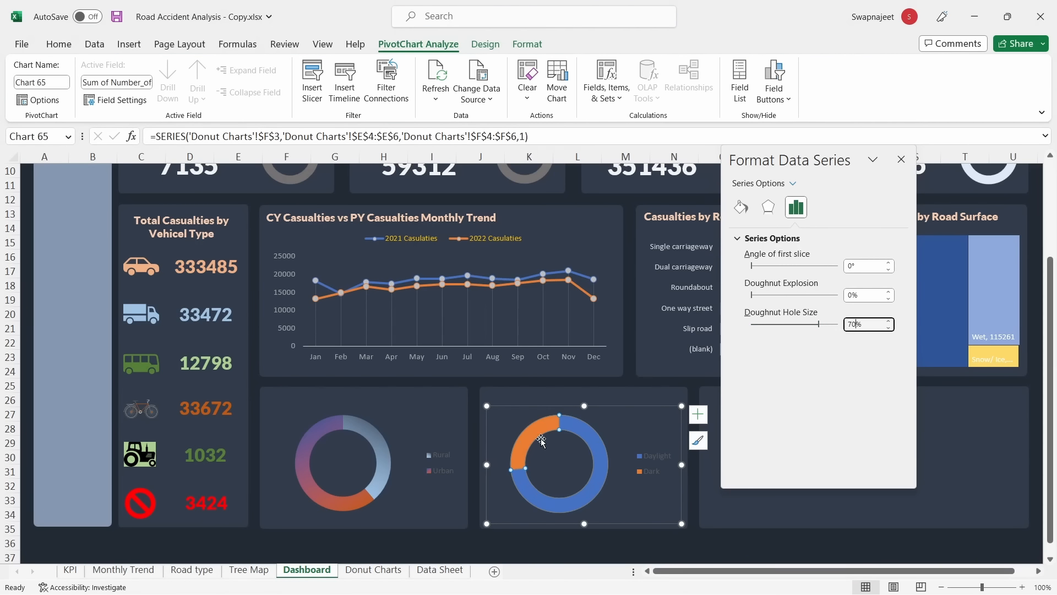
Give the Dark slice a linear gradient fill from blue-gray darker 25% to light blue lighter 40%
{"action": "left_click", "coordinate": [534, 434]}
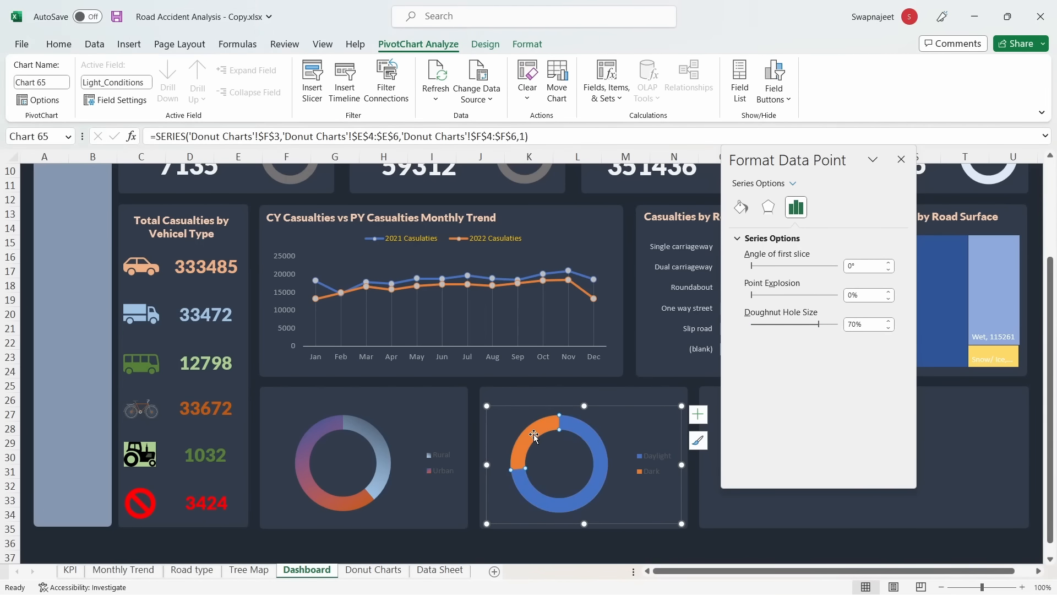
{"action": "left_click", "coordinate": [746, 211]}
{"action": "left_click", "coordinate": [771, 324]}
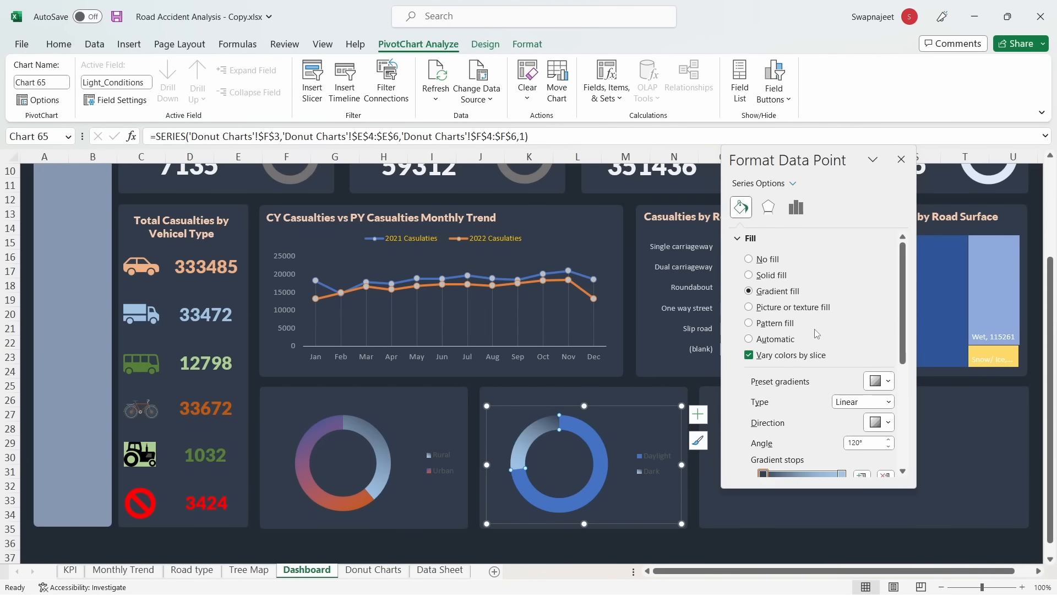
{"action": "scroll", "coordinate": [818, 334], "scroll_direction": "down", "scroll_amount": 2}
{"action": "scroll", "coordinate": [817, 334], "scroll_direction": "down", "scroll_amount": 2}
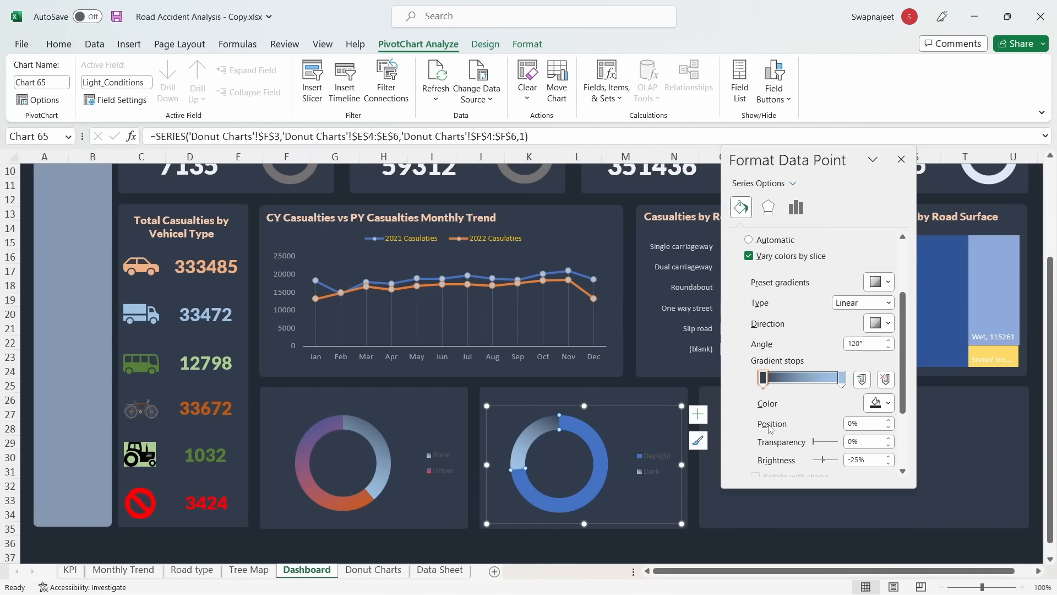
Give the Daylight slice a gradient fill and colour its first gradient stop blue darker 25%
{"action": "left_click", "coordinate": [598, 446]}
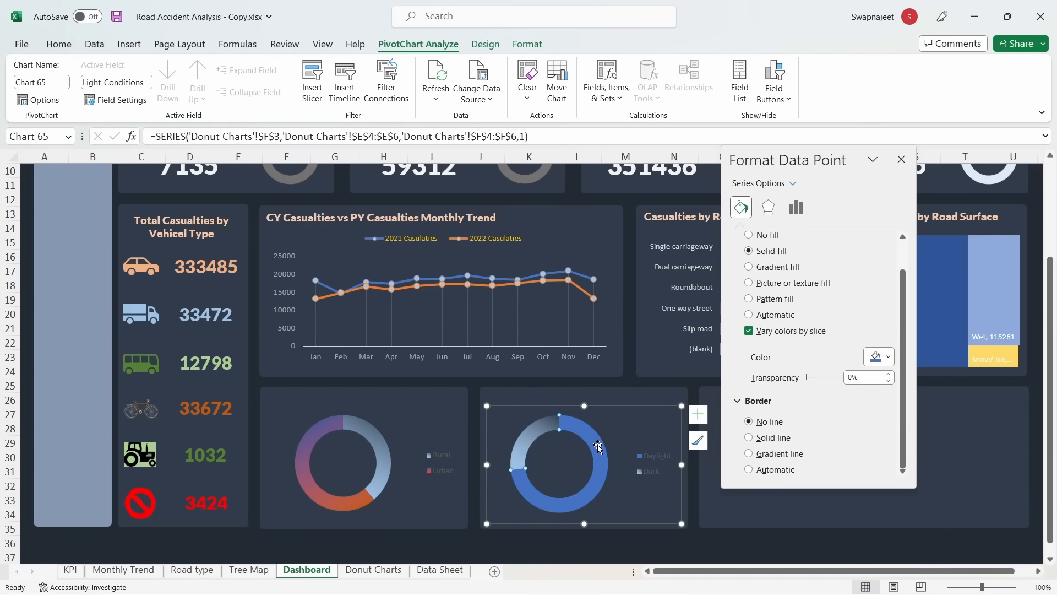
{"action": "left_click", "coordinate": [888, 357]}
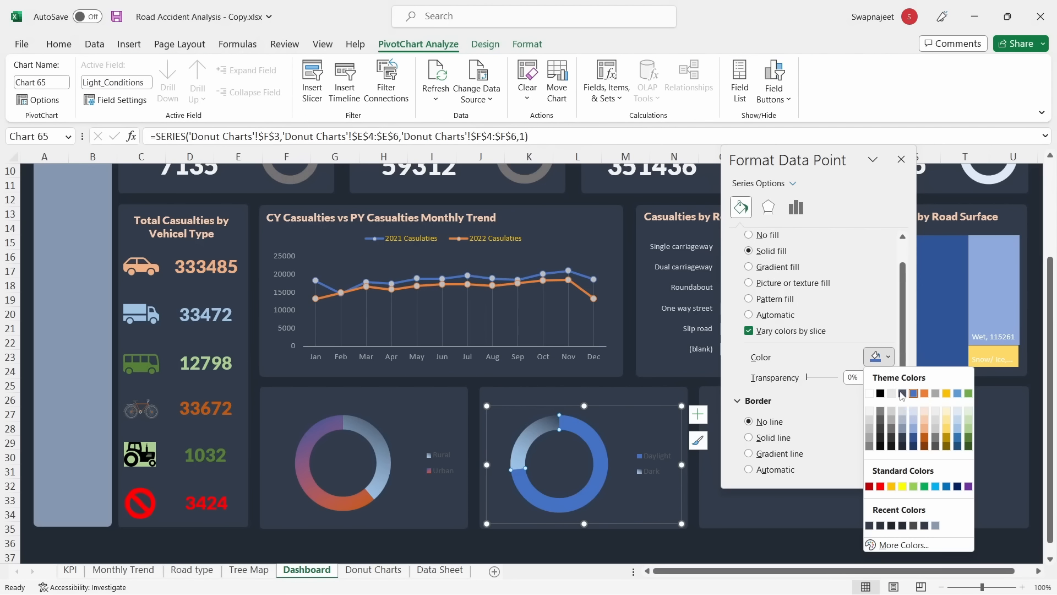
{"action": "left_click", "coordinate": [913, 439]}
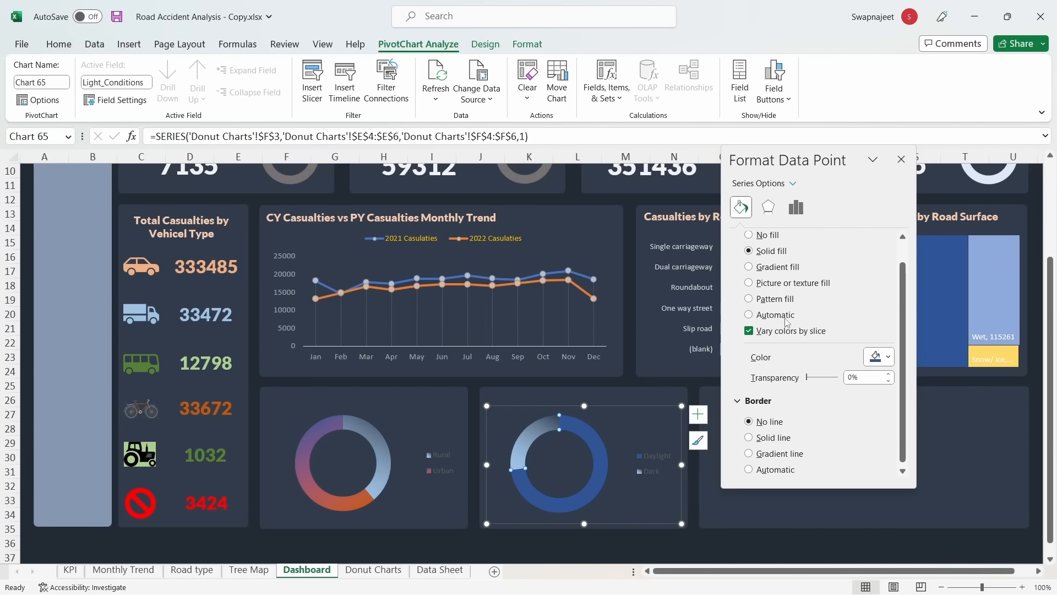
{"action": "left_click", "coordinate": [770, 267]}
{"action": "left_click", "coordinate": [763, 453]}
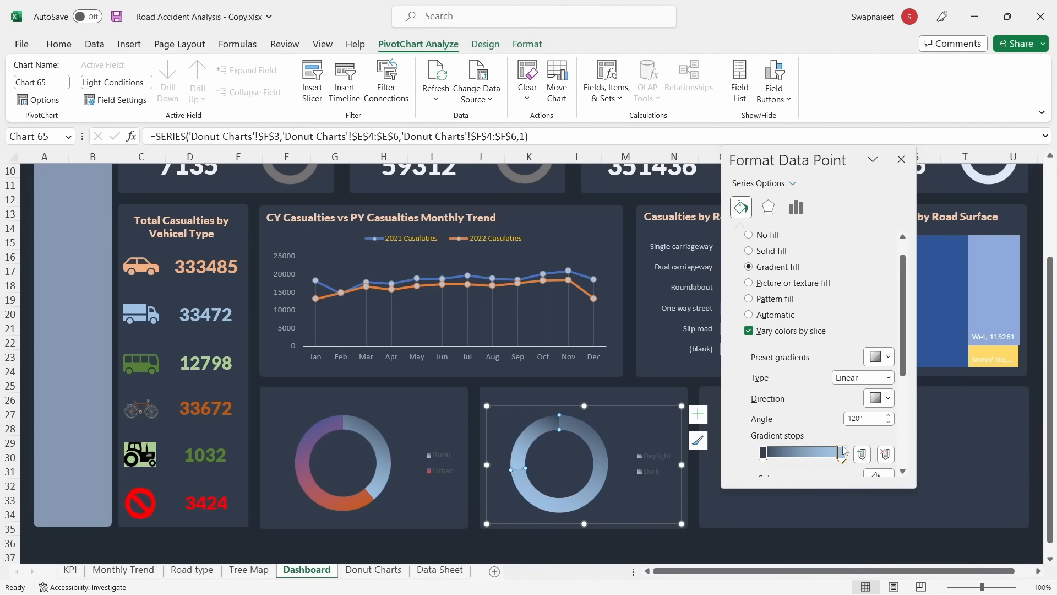
{"action": "scroll", "coordinate": [768, 456], "scroll_direction": "down", "scroll_amount": 2}
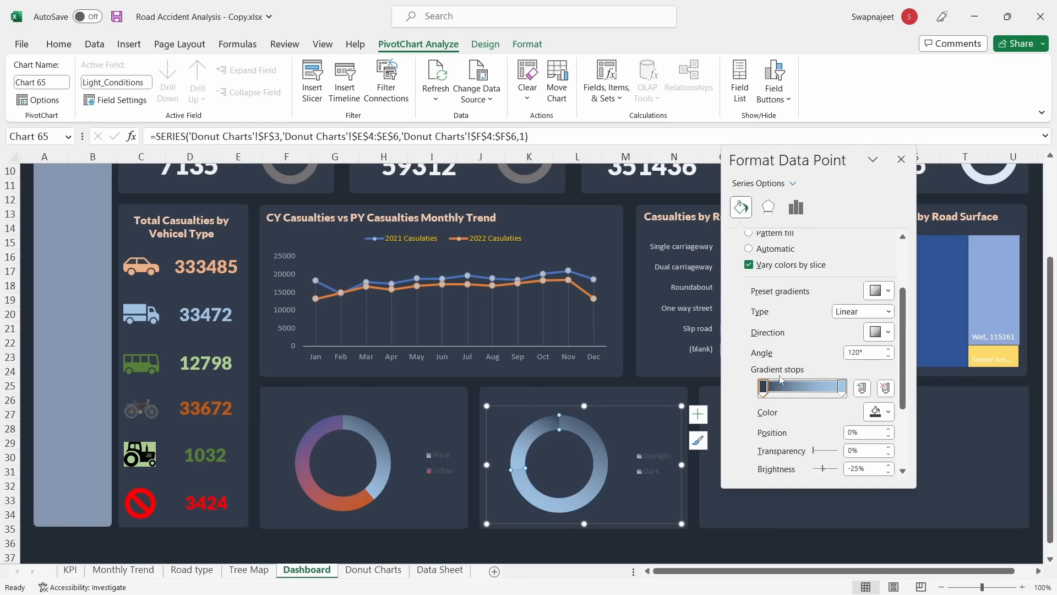
{"action": "left_click", "coordinate": [881, 412]}
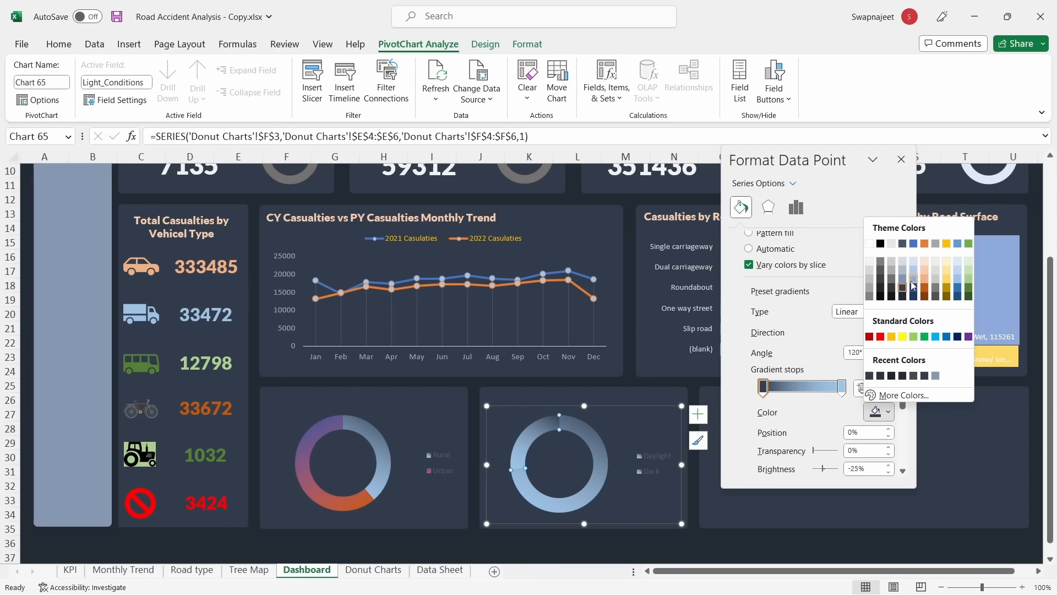
{"action": "left_click", "coordinate": [914, 286]}
Colour the Daylight slice's last gradient stop green lighter 40%, set the gradient angle to 60° and close the formatting pane
{"action": "left_click", "coordinate": [842, 388]}
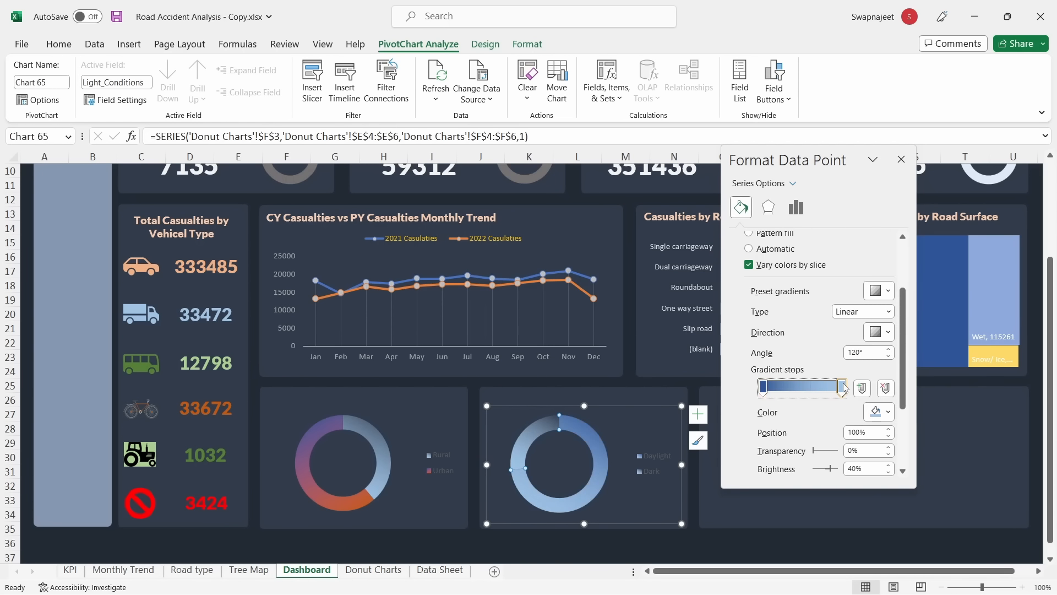
{"action": "left_click", "coordinate": [889, 414]}
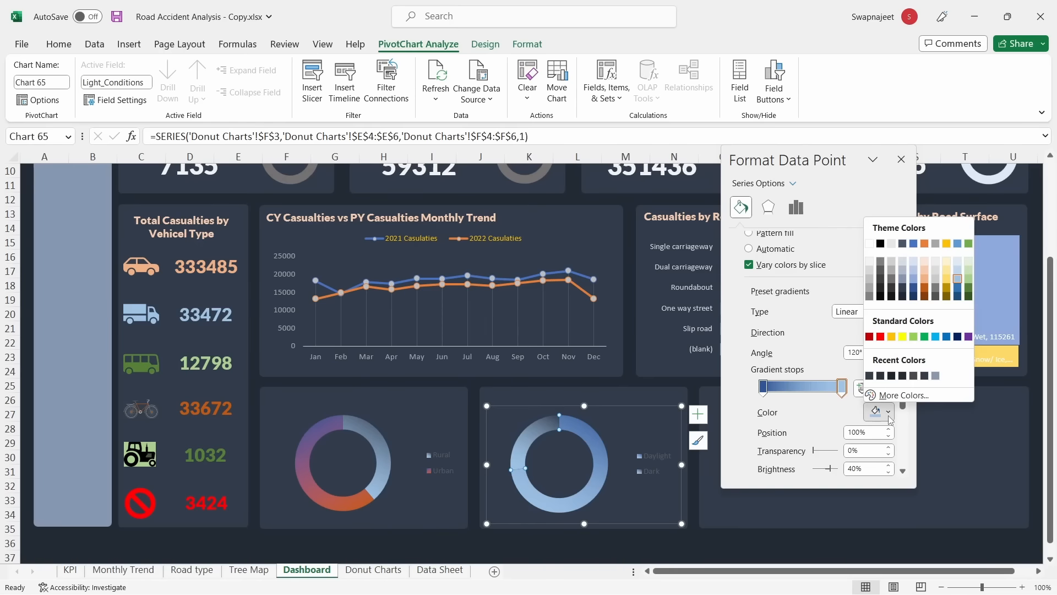
{"action": "left_click", "coordinate": [969, 288]}
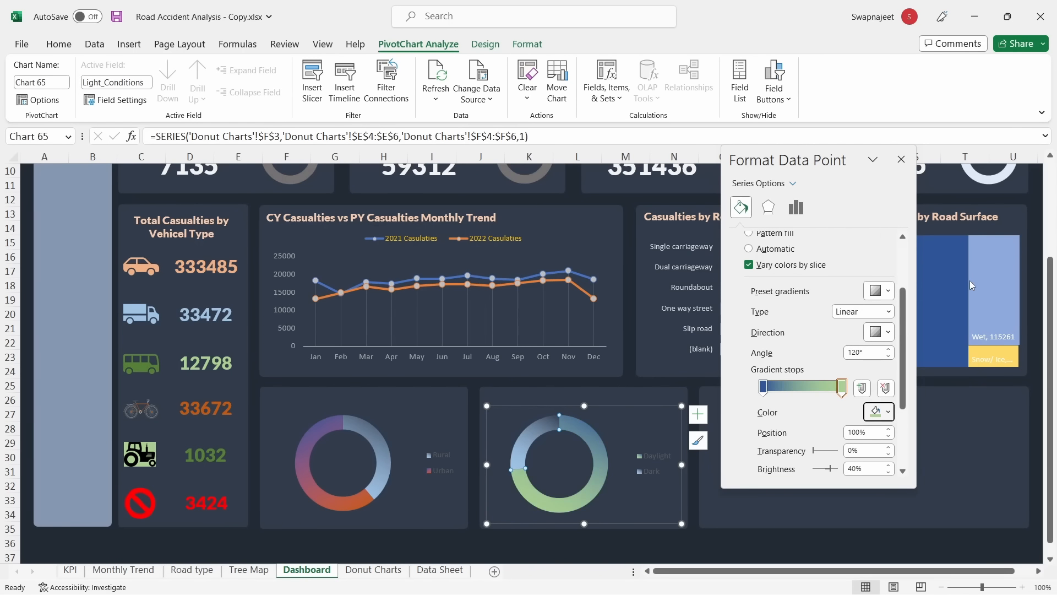
{"action": "double_click", "coordinate": [877, 353]}
{"action": "type", "text": "60"}
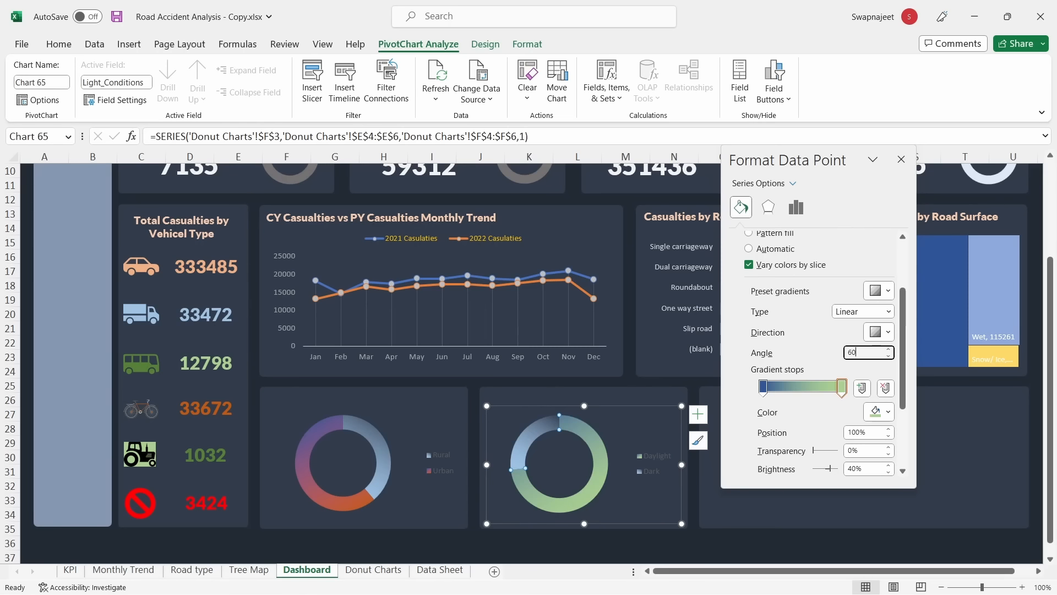
{"action": "left_click", "coordinate": [901, 160]}
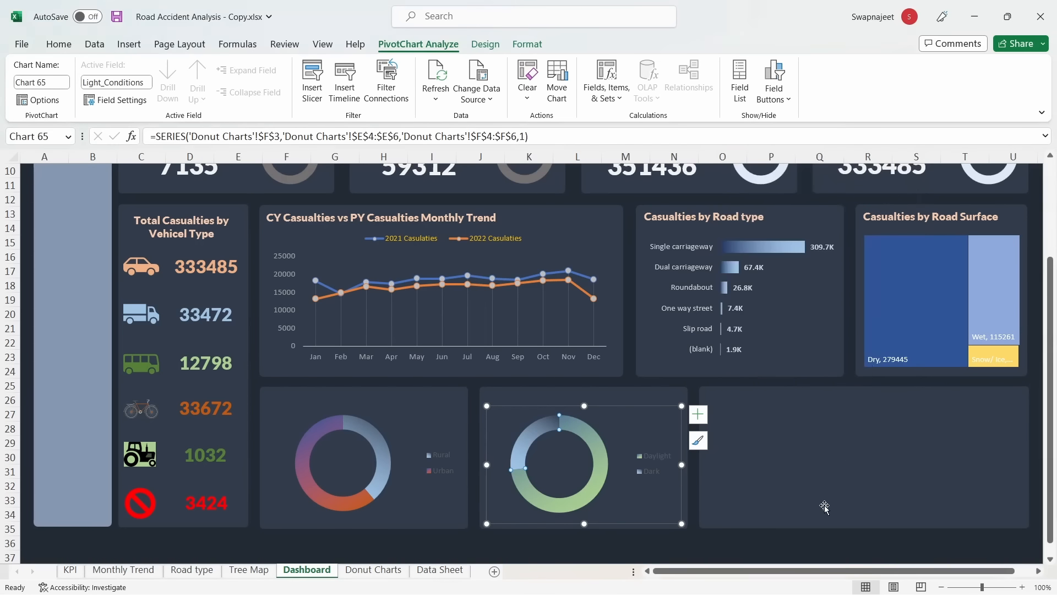
{"action": "left_click", "coordinate": [815, 512]}
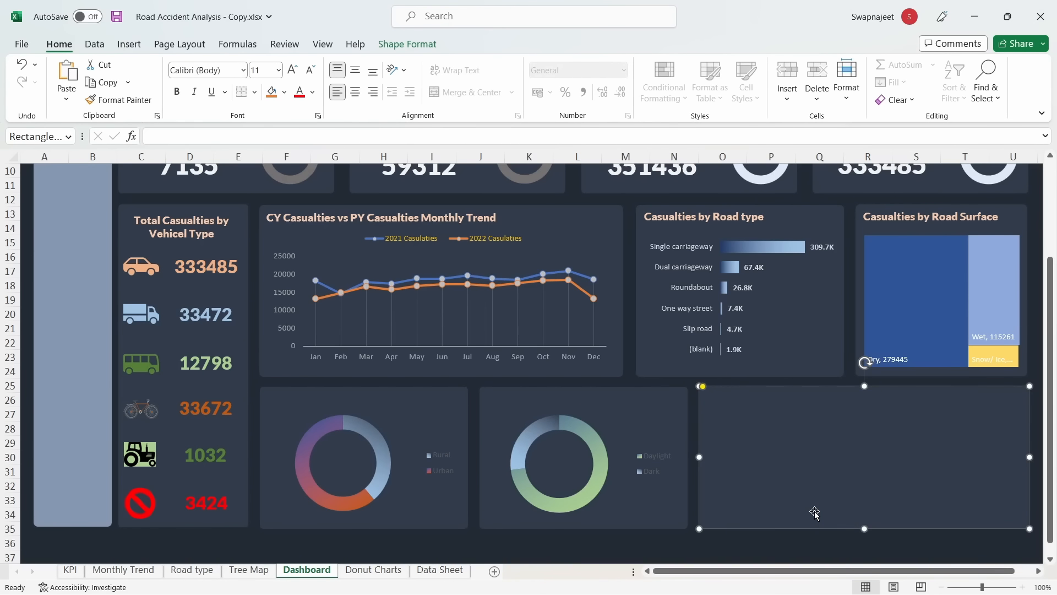
{"action": "left_click", "coordinate": [574, 442]}
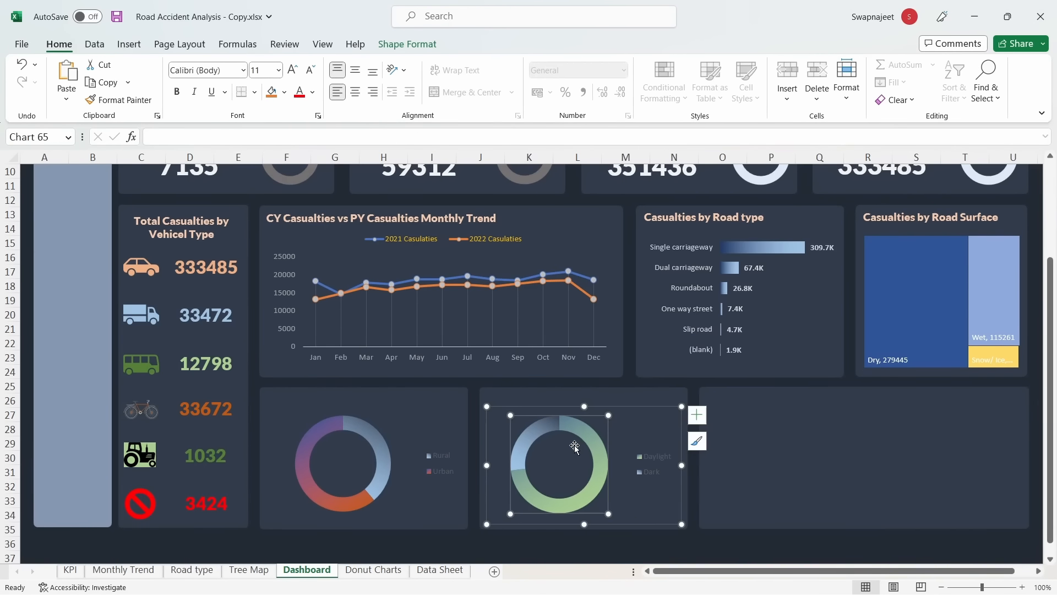
{"action": "left_click", "coordinate": [881, 434]}
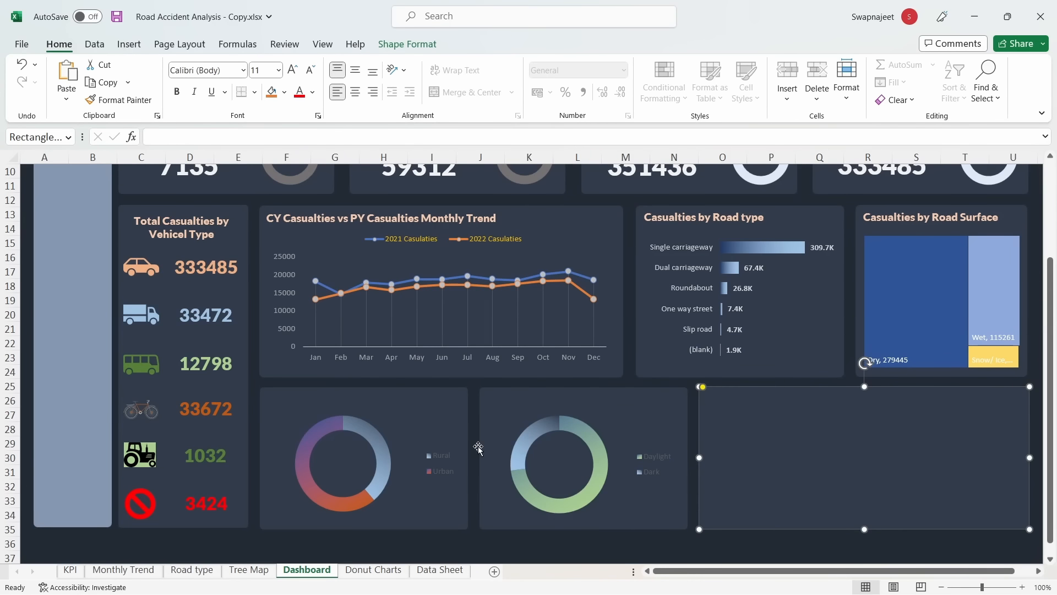
Add data labels to the Rural/Urban doughnut and the Daylight/Dark doughnut
{"action": "left_click", "coordinate": [412, 429]}
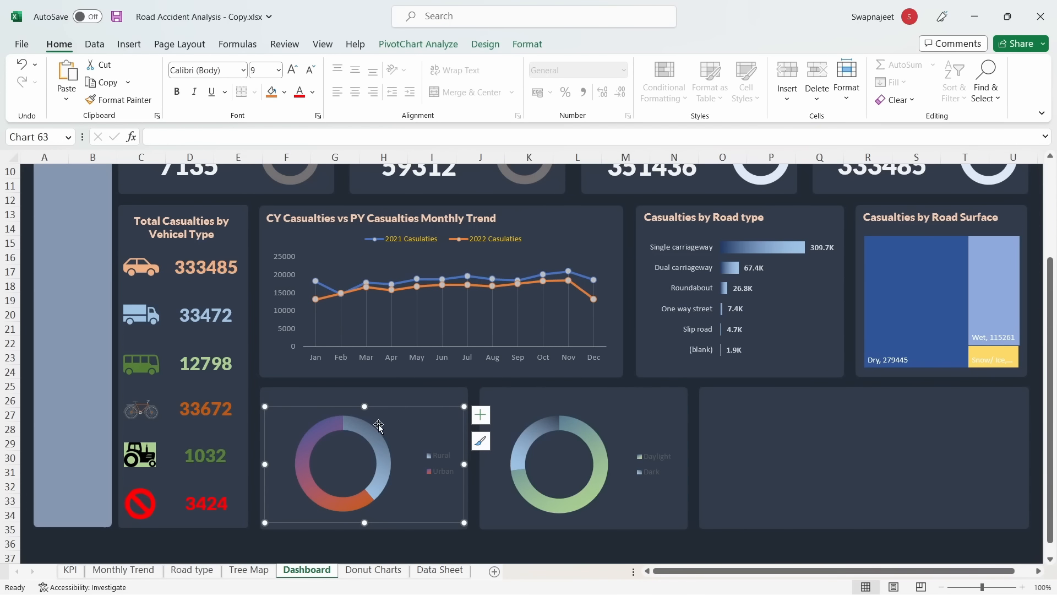
{"action": "left_click", "coordinate": [481, 415]}
{"action": "left_click", "coordinate": [511, 446]}
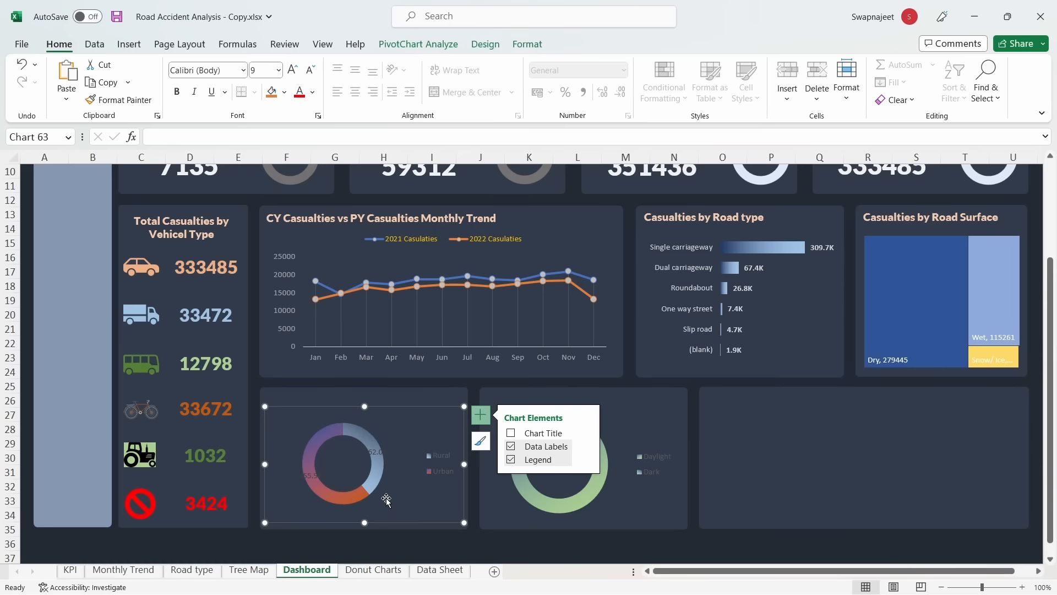
{"action": "left_click", "coordinate": [643, 419]}
{"action": "left_click", "coordinate": [707, 427]}
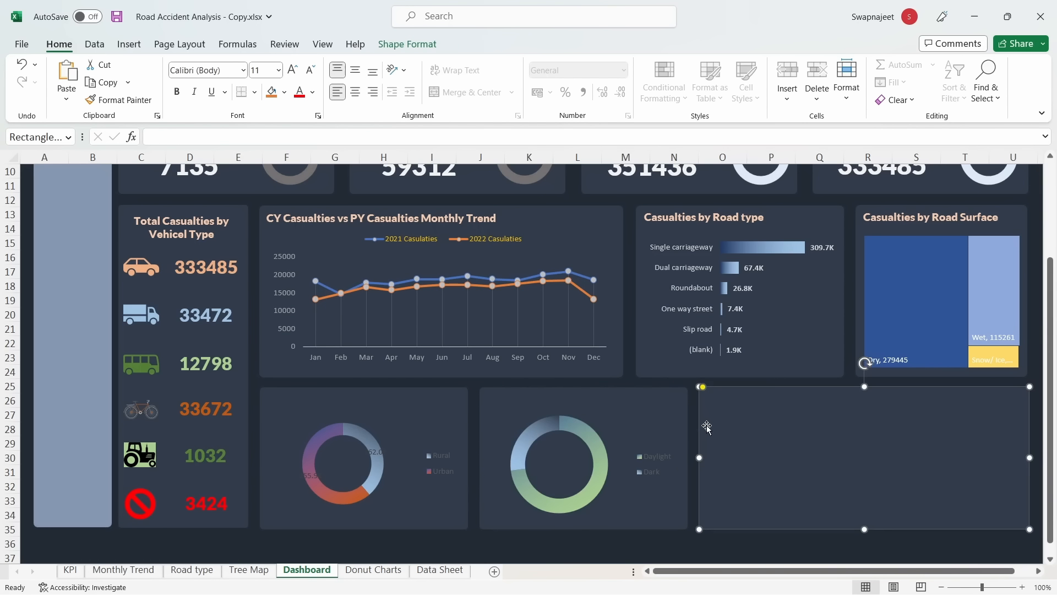
{"action": "left_click", "coordinate": [683, 427]}
{"action": "left_click", "coordinate": [697, 414]}
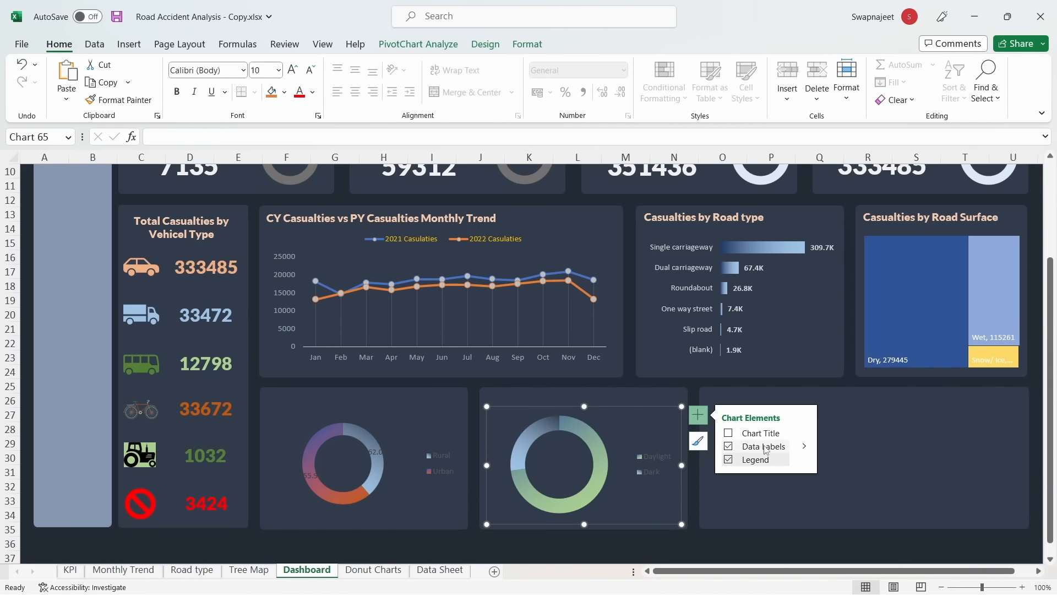
Enlarge the plot areas of the Rural/Urban and Daylight/Dark rings and reposition both rings within their charts
{"action": "left_click", "coordinate": [355, 465]}
{"action": "left_click", "coordinate": [307, 430]}
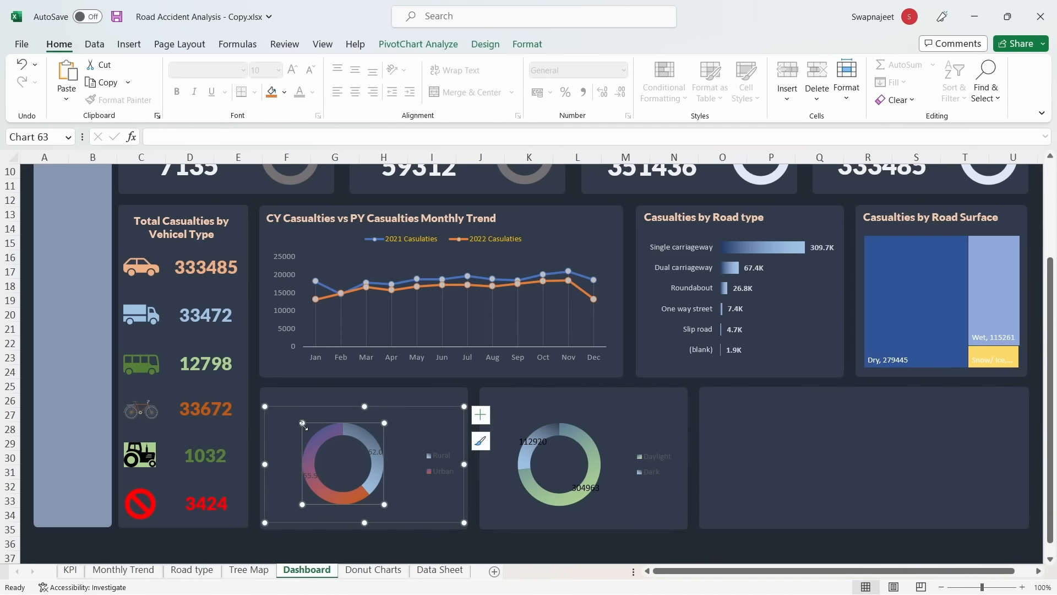
{"action": "left_click_drag", "start_coordinate": [303, 424], "coordinate": [287, 406]}
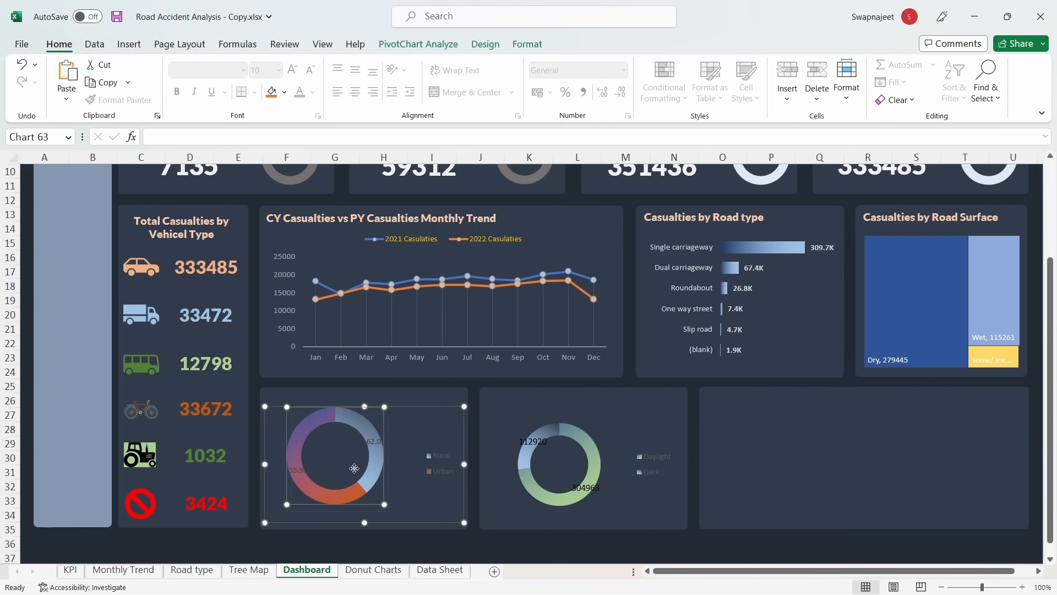
{"action": "left_click", "coordinate": [563, 478]}
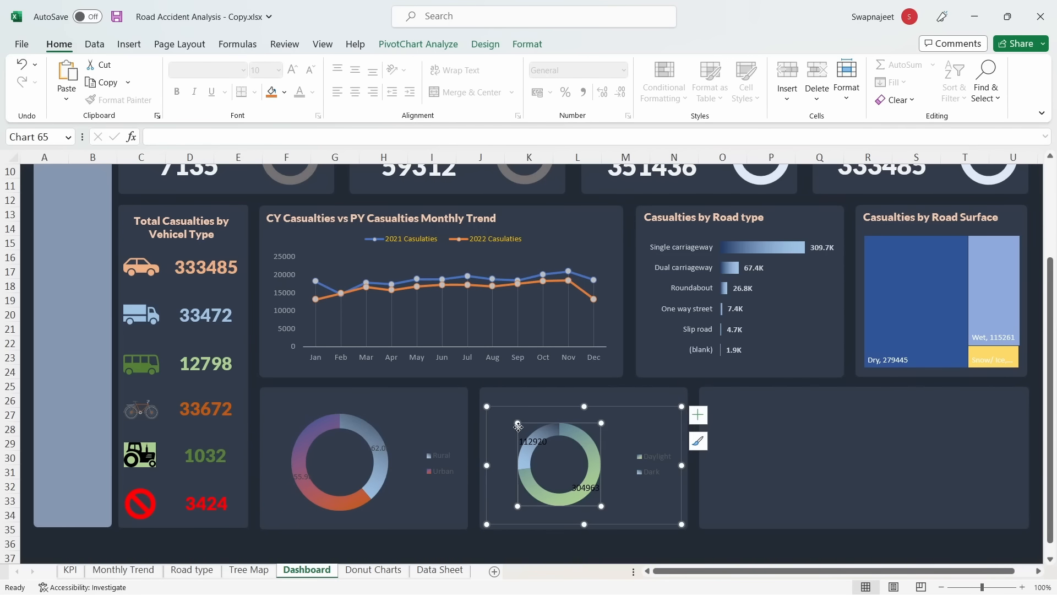
{"action": "left_click_drag", "start_coordinate": [505, 422], "coordinate": [505, 422]}
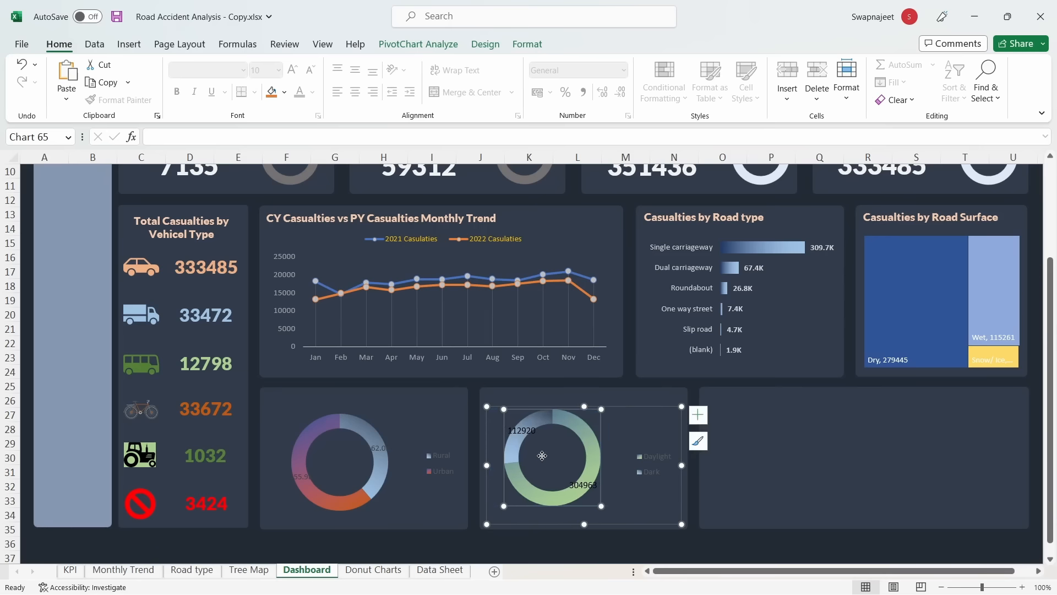
{"action": "left_click_drag", "start_coordinate": [545, 460], "coordinate": [553, 463]}
{"action": "left_click", "coordinate": [885, 473]}
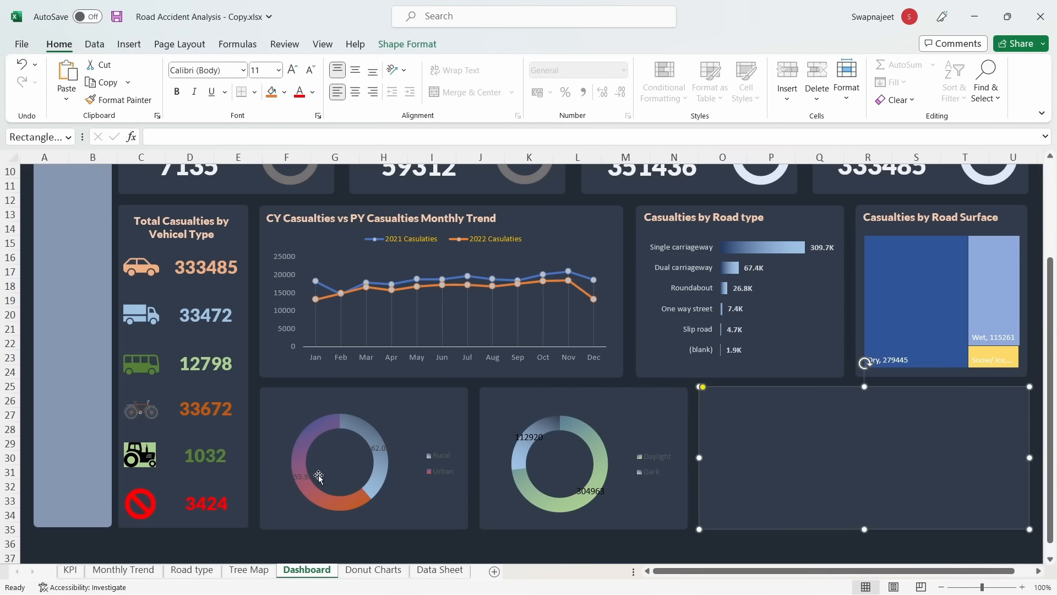
Move the Dark and Daylight data labels off the ring to just outside their slices
{"action": "left_click", "coordinate": [524, 439]}
{"action": "left_click_drag", "start_coordinate": [524, 439], "coordinate": [512, 422]}
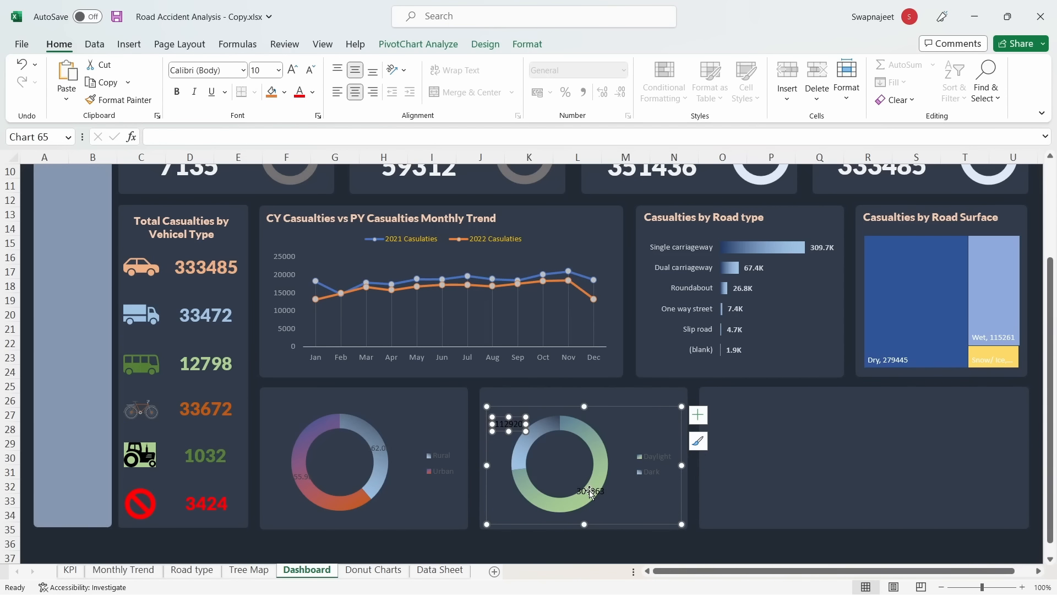
{"action": "left_click", "coordinate": [591, 492]}
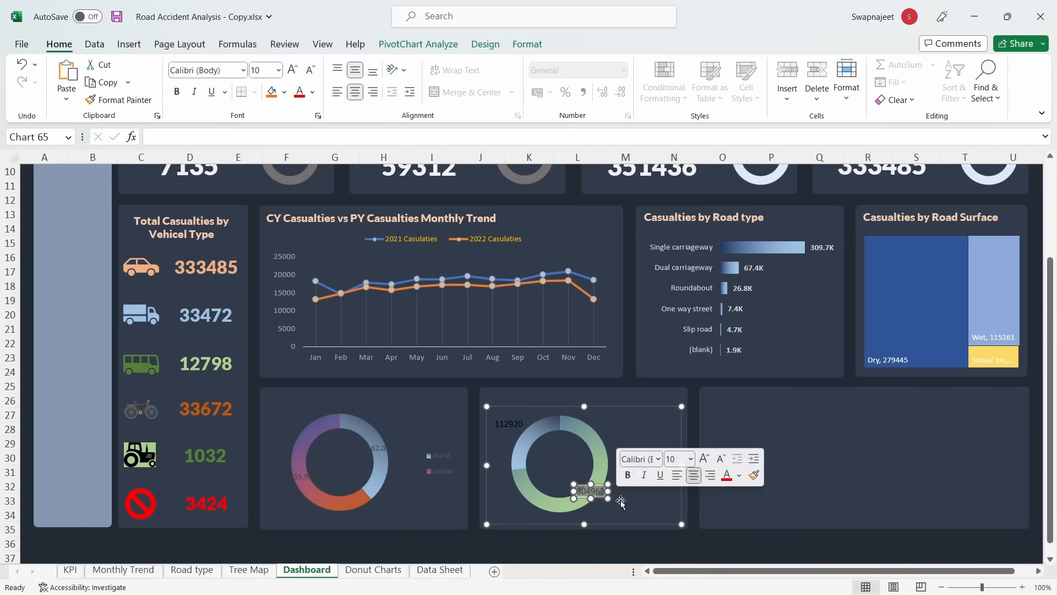
{"action": "left_click", "coordinate": [590, 491]}
{"action": "left_click", "coordinate": [588, 492]}
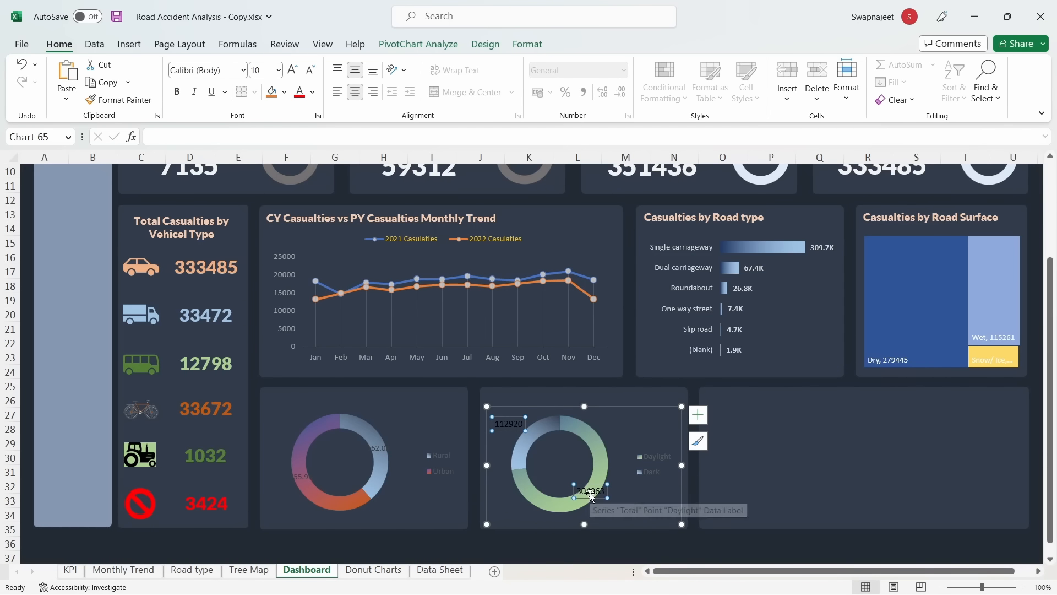
{"action": "left_click_drag", "start_coordinate": [591, 495], "coordinate": [613, 504]}
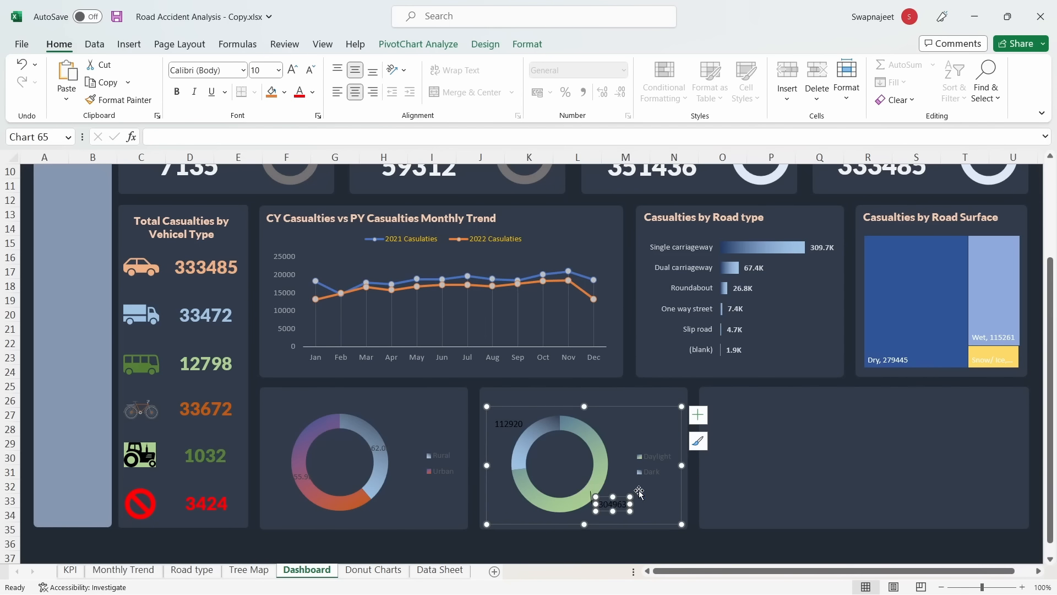
Move the Urban and Rural data labels off the ring to just outside their slices
{"action": "left_click", "coordinate": [305, 478]}
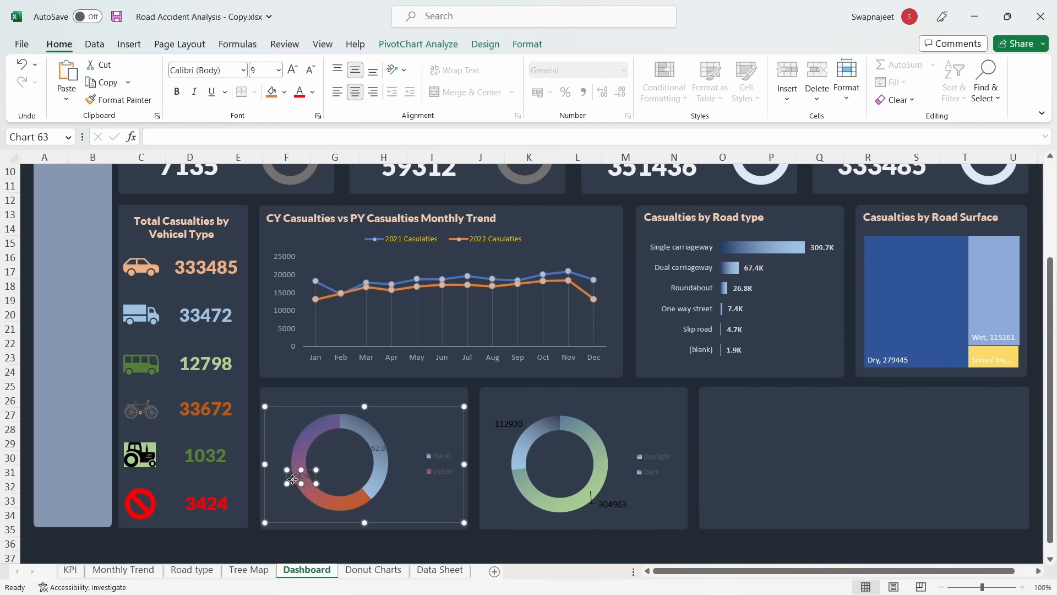
{"action": "left_click_drag", "start_coordinate": [305, 478], "coordinate": [282, 487]}
{"action": "left_click", "coordinate": [381, 449]}
{"action": "left_click_drag", "start_coordinate": [381, 449], "coordinate": [399, 437]}
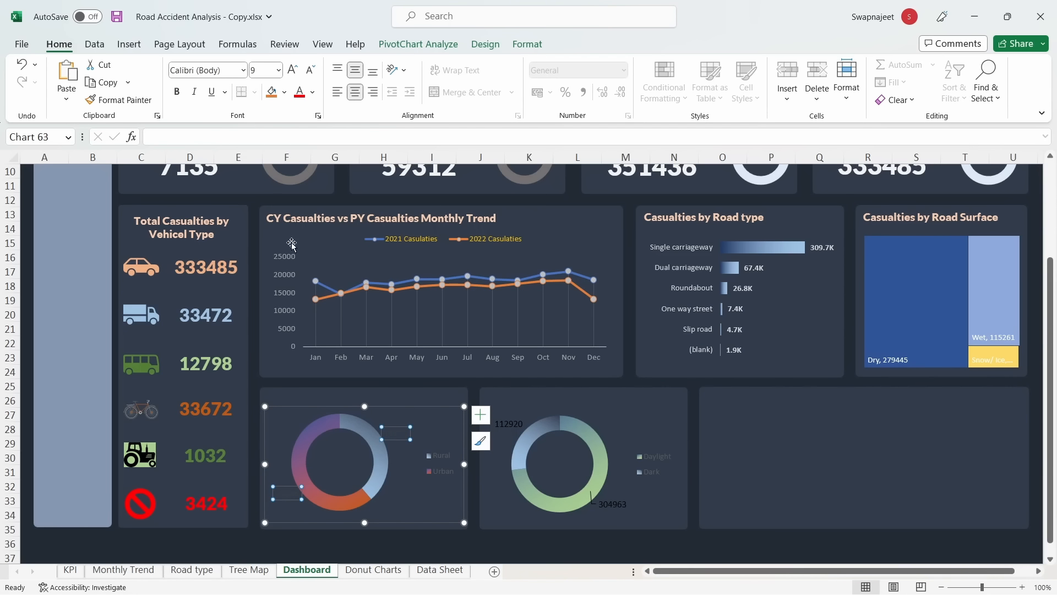
Make the Rural/Urban doughnut's data labels white and bold, and colour its legend text white
{"action": "left_click", "coordinate": [312, 92]}
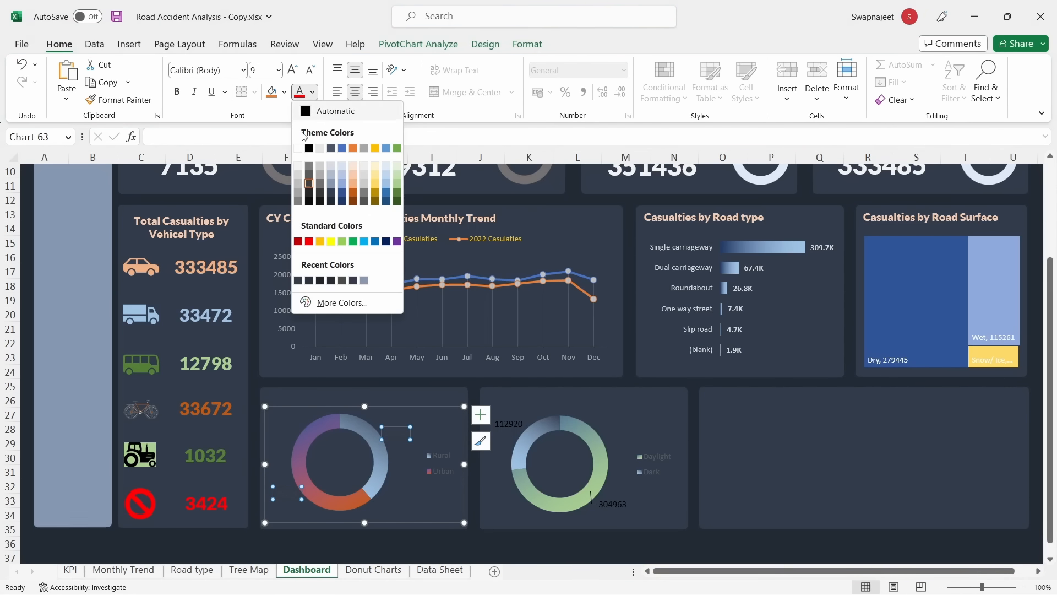
{"action": "left_click", "coordinate": [302, 175]}
{"action": "left_click", "coordinate": [177, 92]}
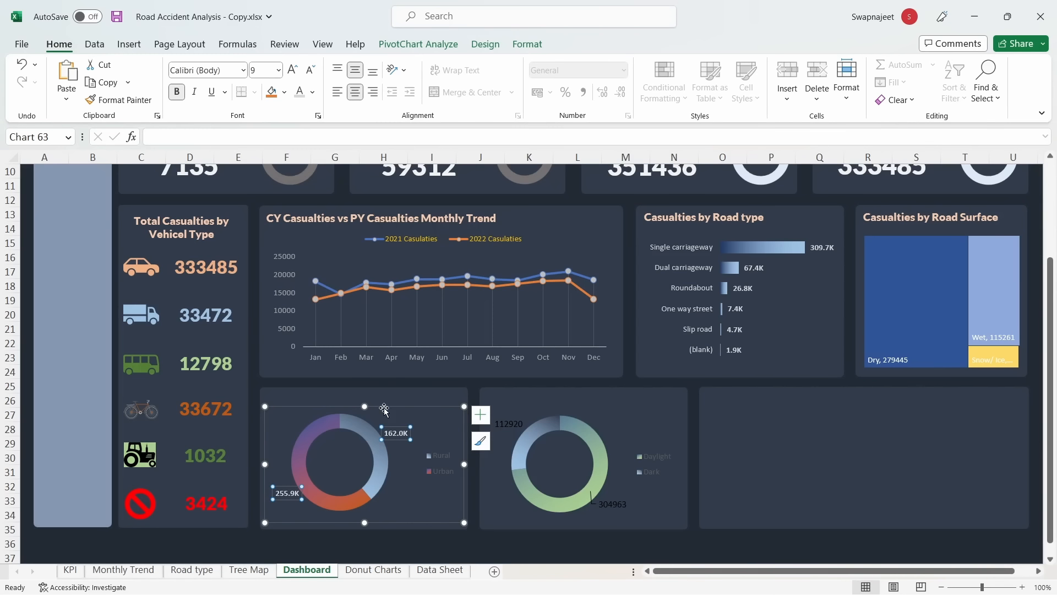
{"action": "left_click", "coordinate": [449, 467]}
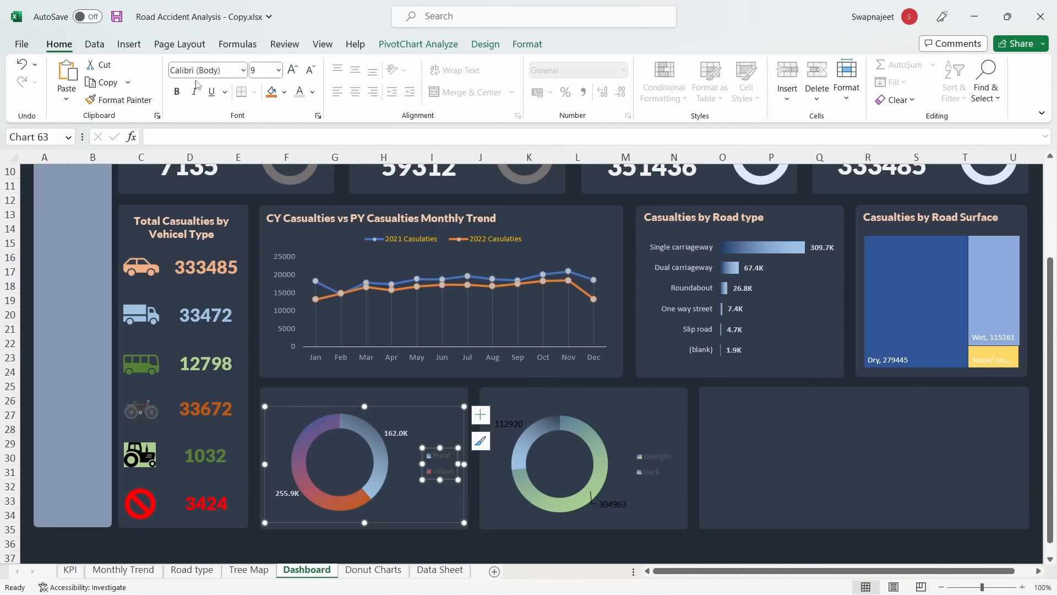
{"action": "left_click", "coordinate": [299, 92]}
Colour the Daylight/Dark doughnut's legend and data labels white and make the data labels bold
{"action": "left_click", "coordinate": [657, 459]}
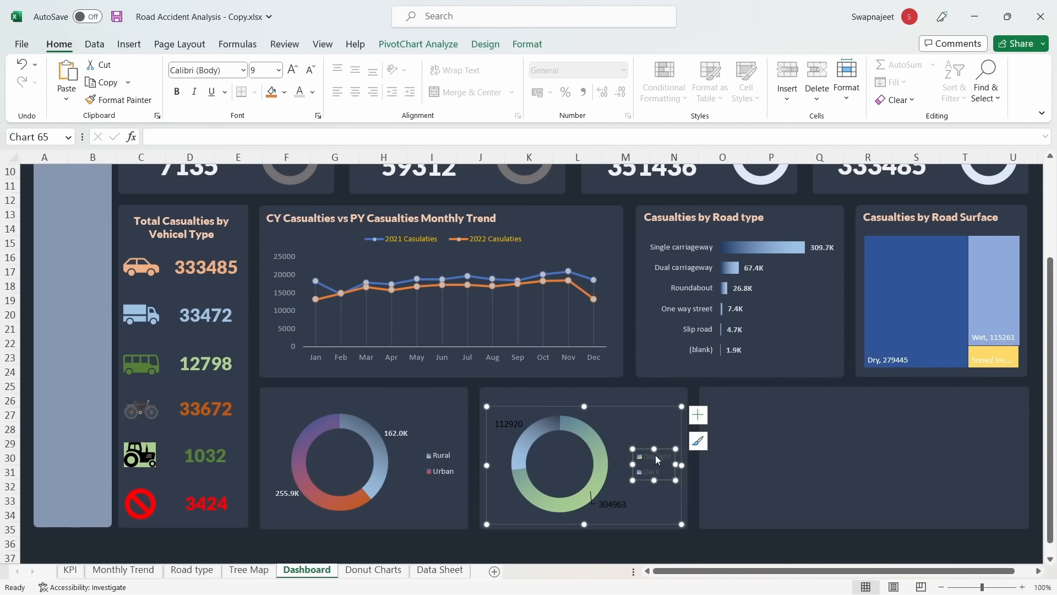
{"action": "left_click", "coordinate": [611, 504]}
{"action": "left_click", "coordinate": [300, 90]}
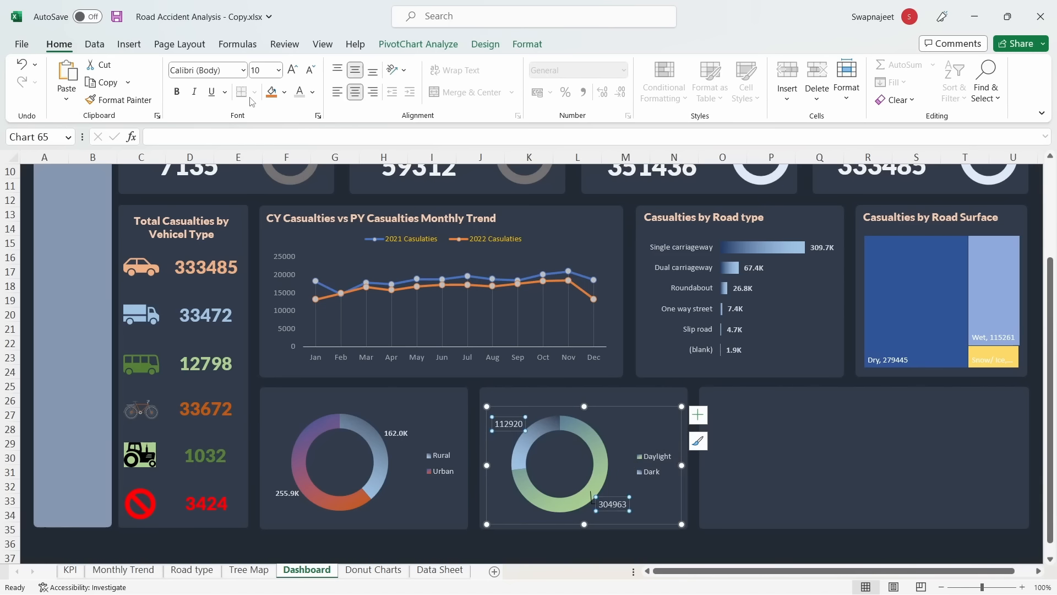
{"action": "left_click", "coordinate": [176, 91]}
{"action": "left_click", "coordinate": [918, 430]}
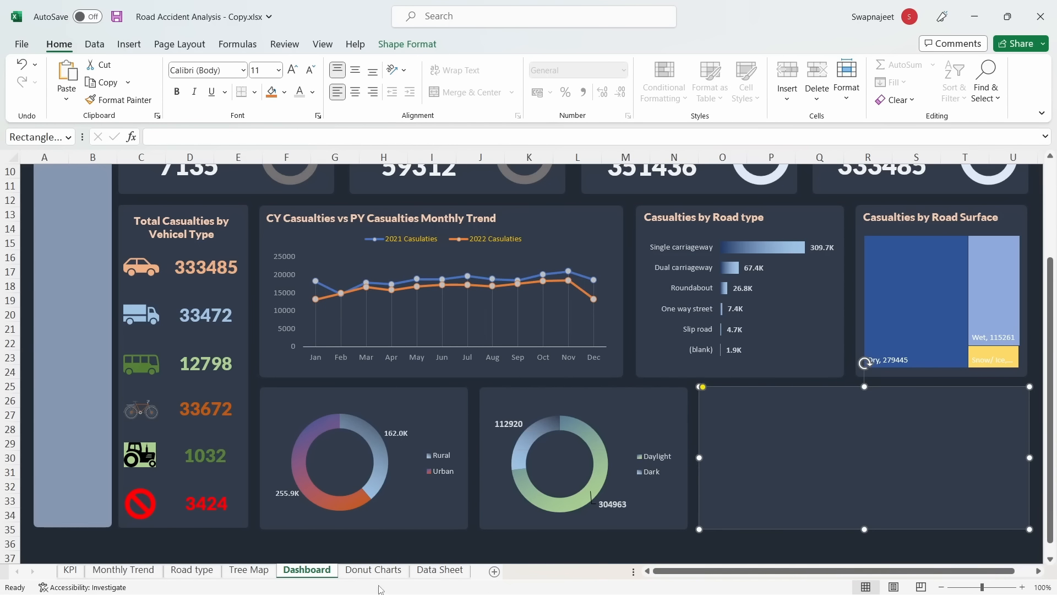
On the Donut Charts sheet, apply the custom number format 0.0,"K" to the Daylight and Dark casualty values in F4:F5
{"action": "left_click", "coordinate": [363, 570]}
{"action": "left_click_drag", "start_coordinate": [529, 214], "coordinate": [533, 227]}
{"action": "key", "text": "ctrl+1"}
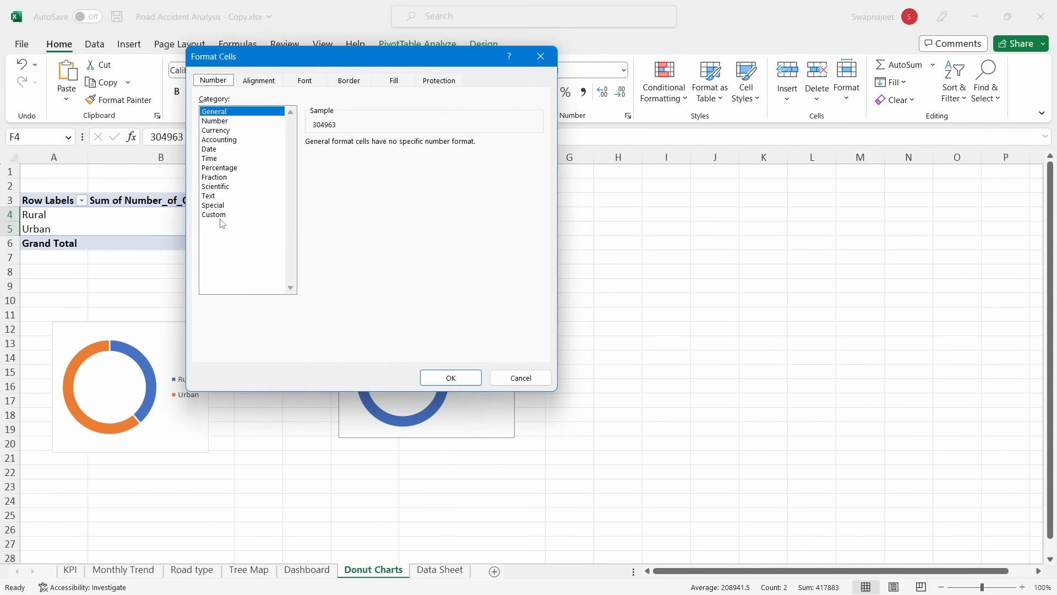
{"action": "left_click", "coordinate": [217, 214]}
{"action": "left_click_drag", "start_coordinate": [538, 190], "coordinate": [539, 265]}
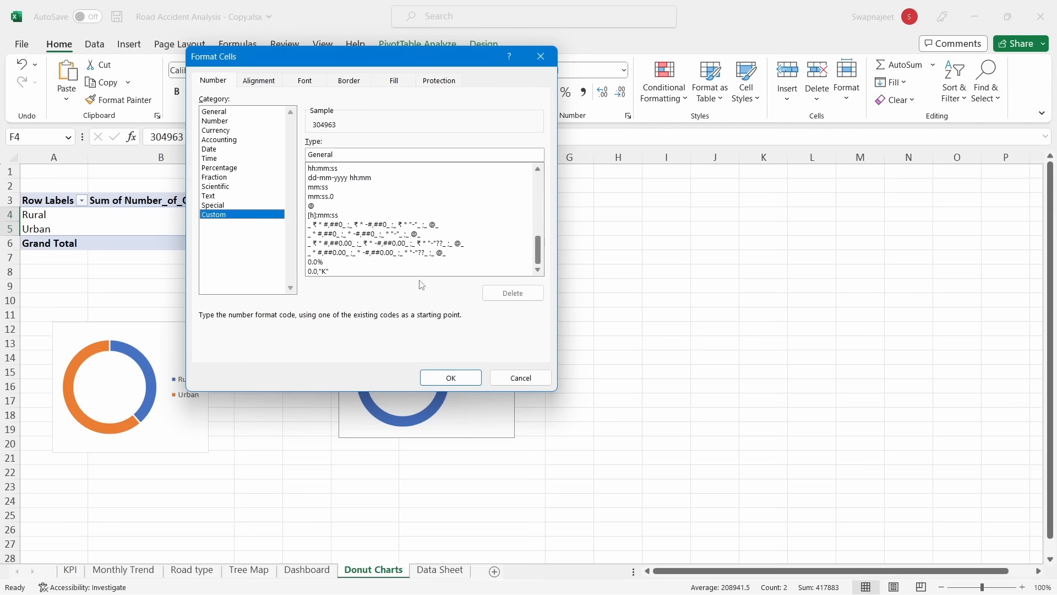
{"action": "left_click", "coordinate": [323, 272]}
{"action": "left_click", "coordinate": [432, 377]}
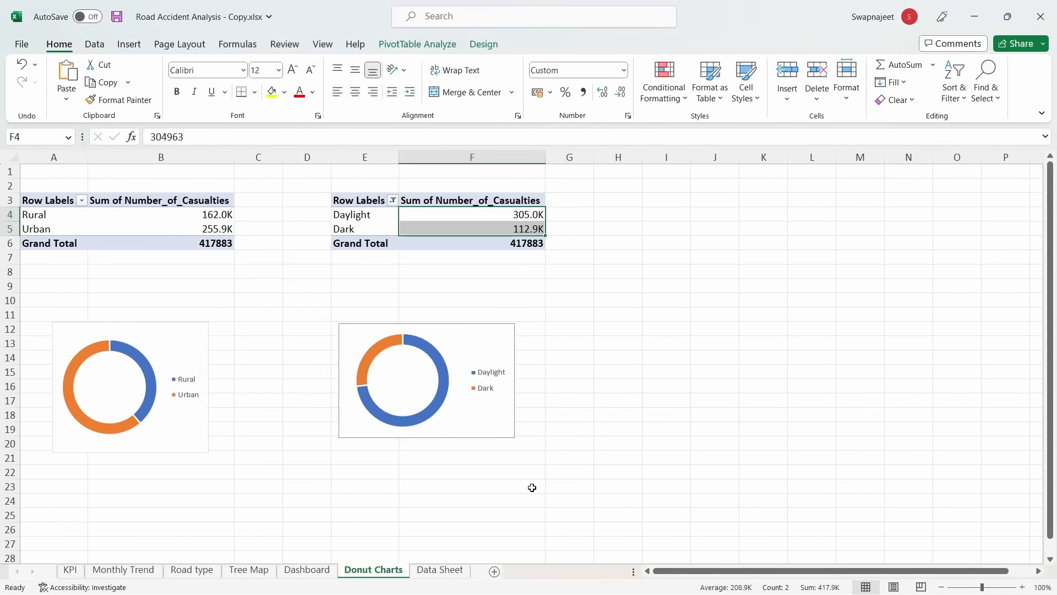
Back on the Dashboard sheet, reduce the Daylight/Dark data labels to font size 9
{"action": "left_click", "coordinate": [307, 569]}
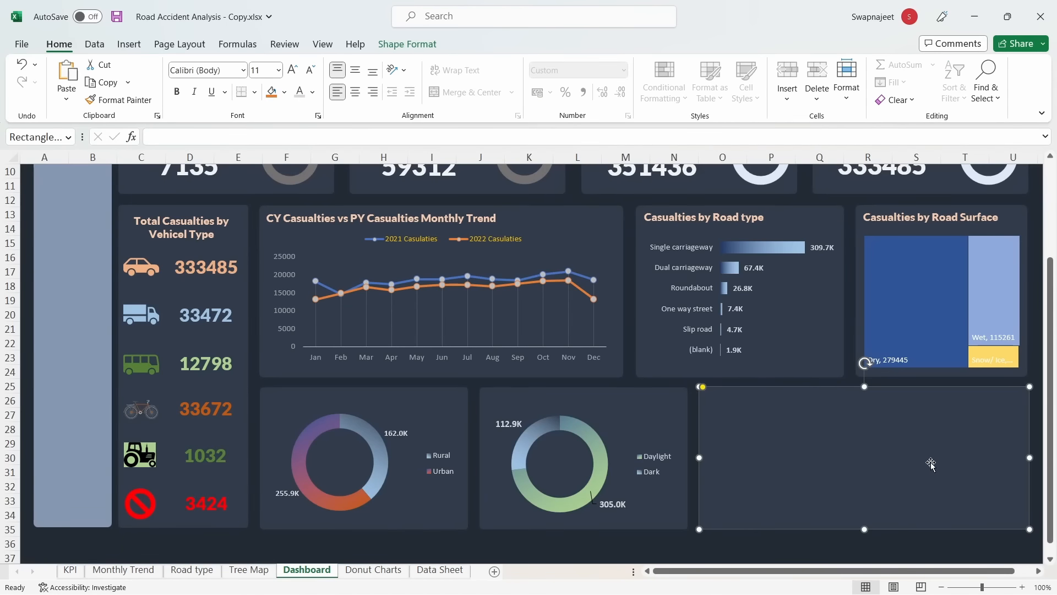
{"action": "left_click", "coordinate": [504, 424]}
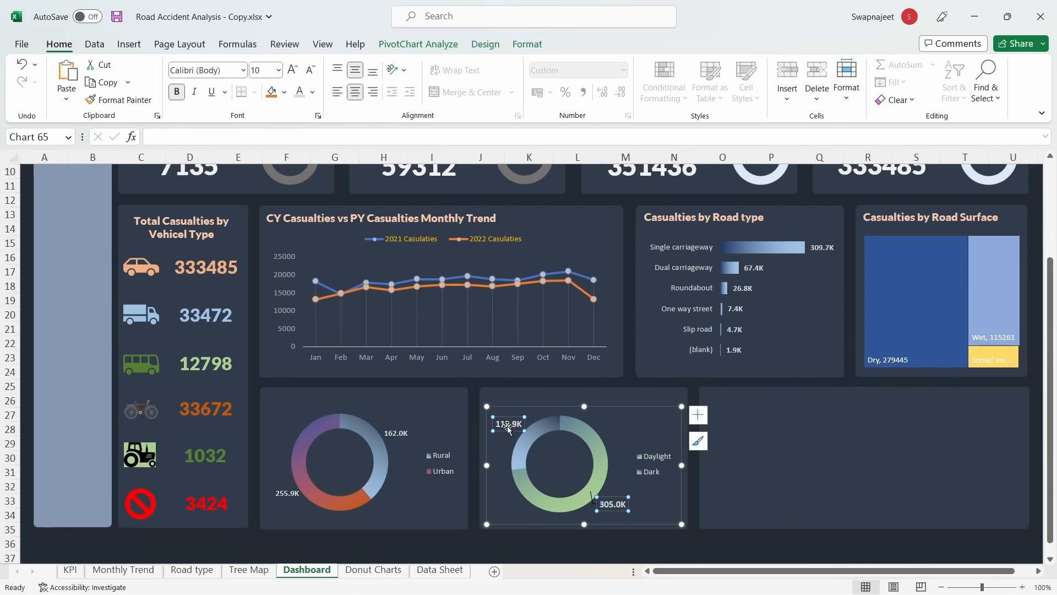
{"action": "left_click", "coordinate": [312, 70]}
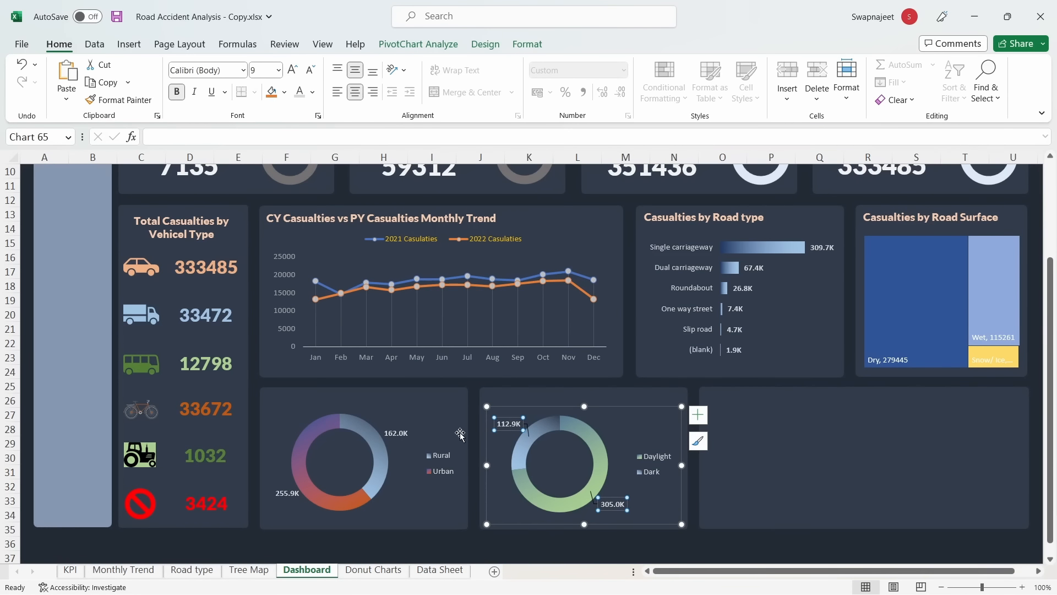
{"action": "left_click", "coordinate": [468, 384]}
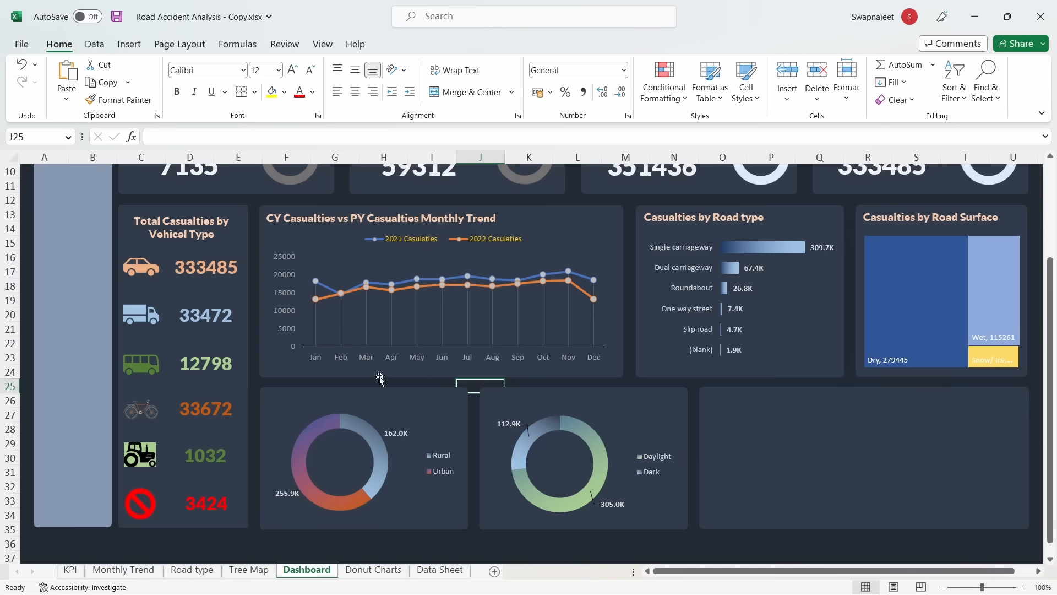
Duplicate the "Casualties by Road type" title, place the copy above the Rural/Urban doughnut and reword it "Casualties by Location/ Area"
{"action": "left_click", "coordinate": [728, 207]}
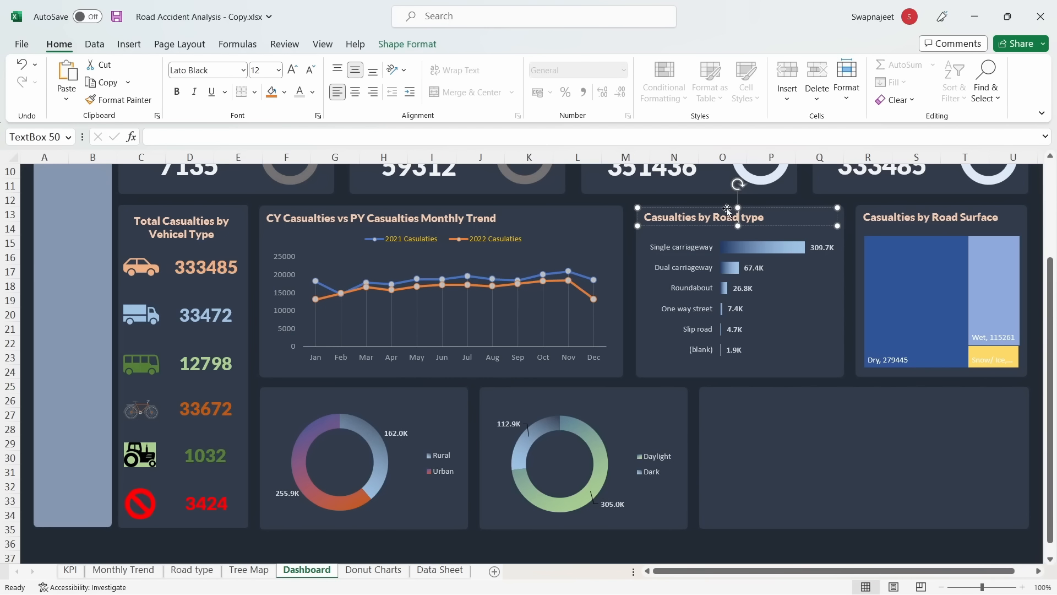
{"action": "key", "text": "ctrl+d"}
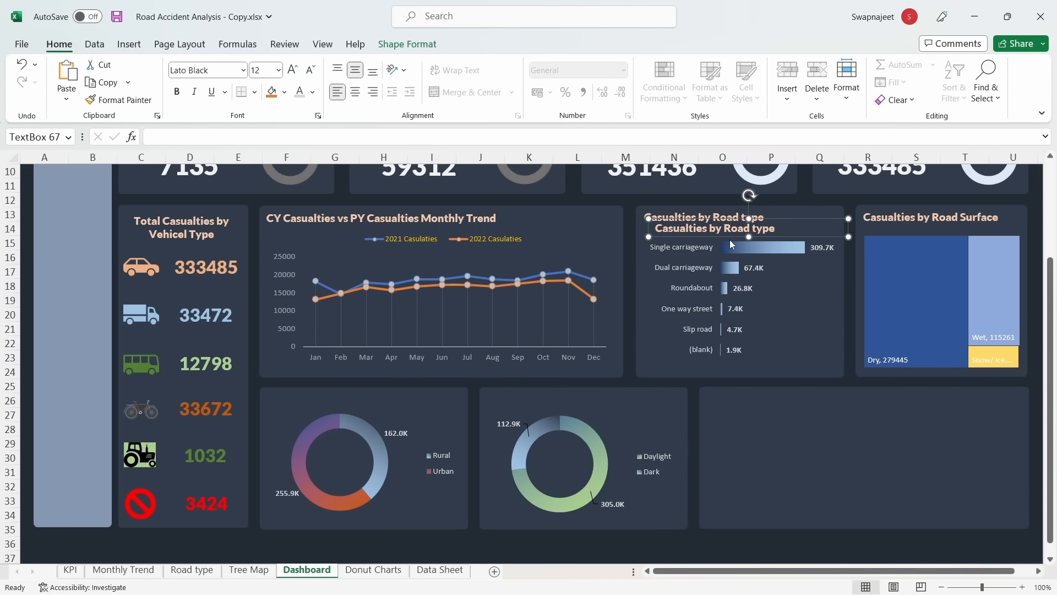
{"action": "left_click_drag", "start_coordinate": [731, 238], "coordinate": [398, 398]}
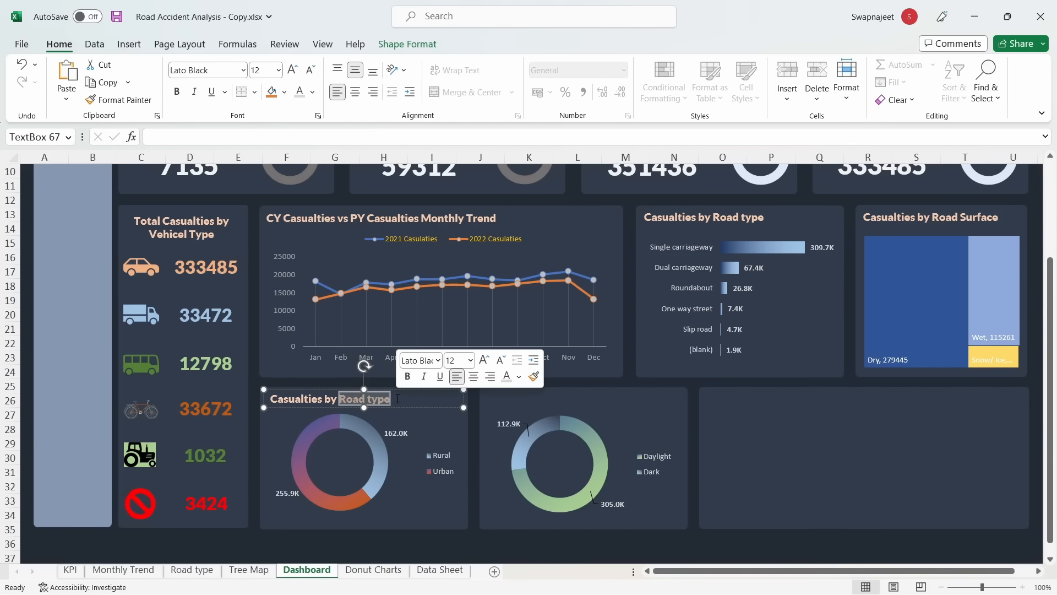
{"action": "type", "text": "Locatio"}
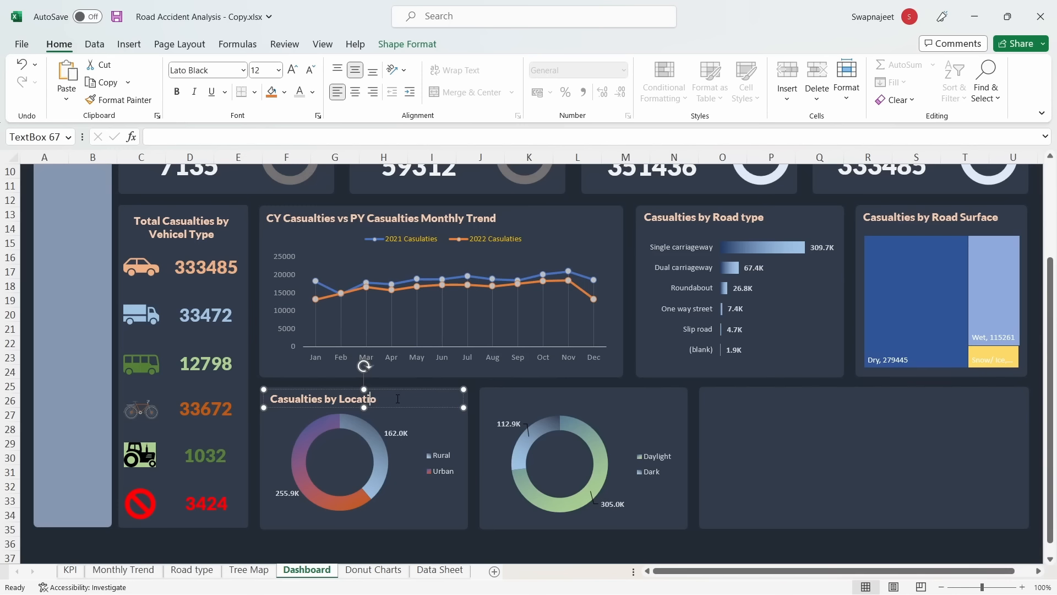
{"action": "type", "text": "n/ Area"}
Copy the location title above the Daylight/Dark doughnut and change its text to "Casualties by Light Condition"
{"action": "left_click_drag", "start_coordinate": [403, 391], "coordinate": [620, 392]}
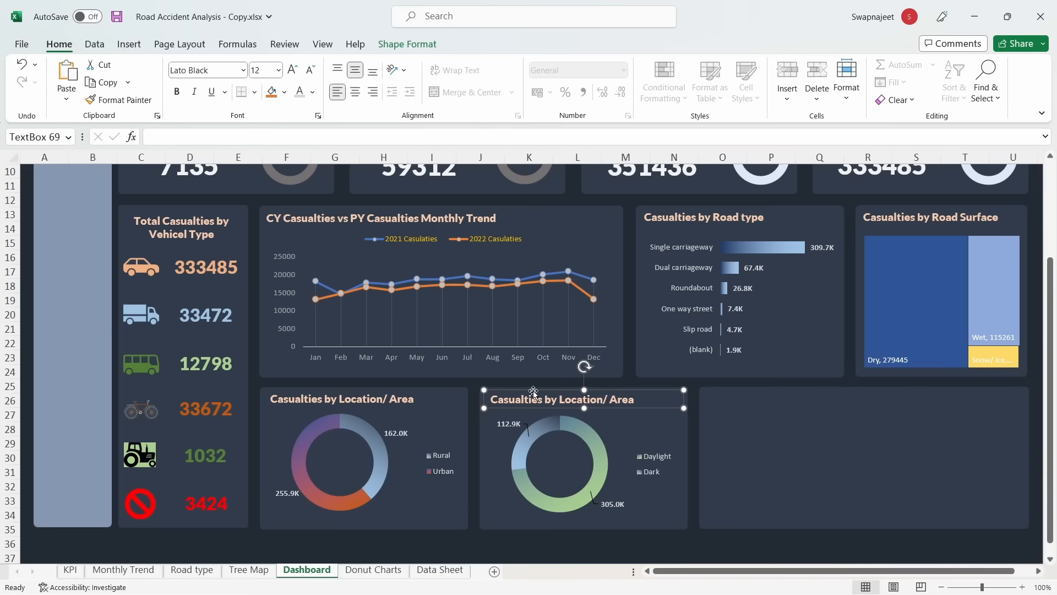
{"action": "left_click_drag", "start_coordinate": [532, 390], "coordinate": [639, 399]}
{"action": "key", "text": "BackSpace"}
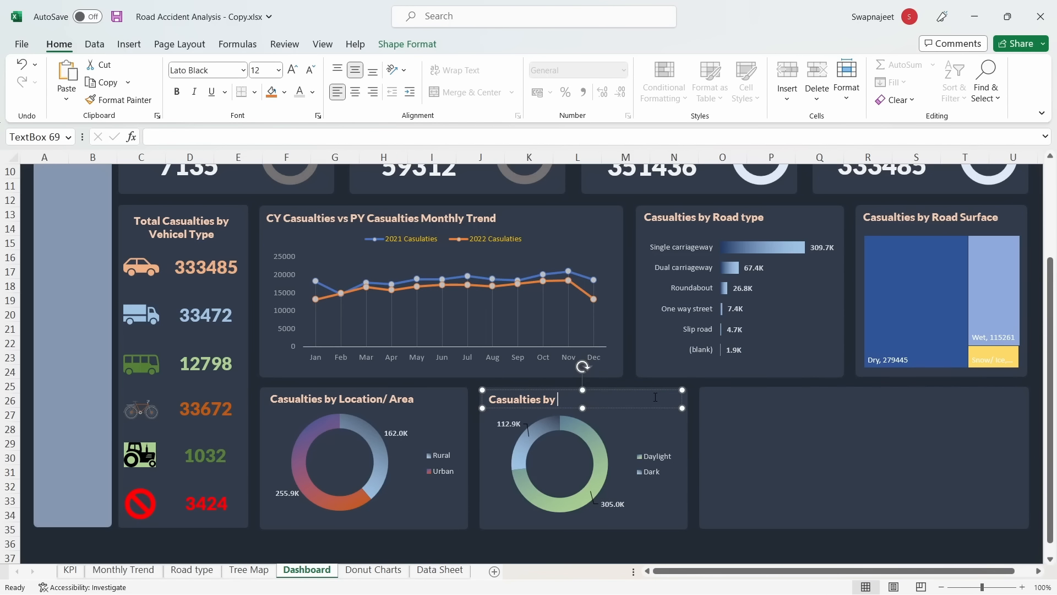
{"action": "type", "text": "Light Condition"}
{"action": "left_click", "coordinate": [652, 412]}
Copy the light condition title onto the empty card beside the doughnuts and change its text to "Filter Panel"
{"action": "left_click", "coordinate": [642, 393]}
{"action": "left_click_drag", "start_coordinate": [642, 392], "coordinate": [861, 391]}
{"action": "triple_click", "coordinate": [776, 399]}
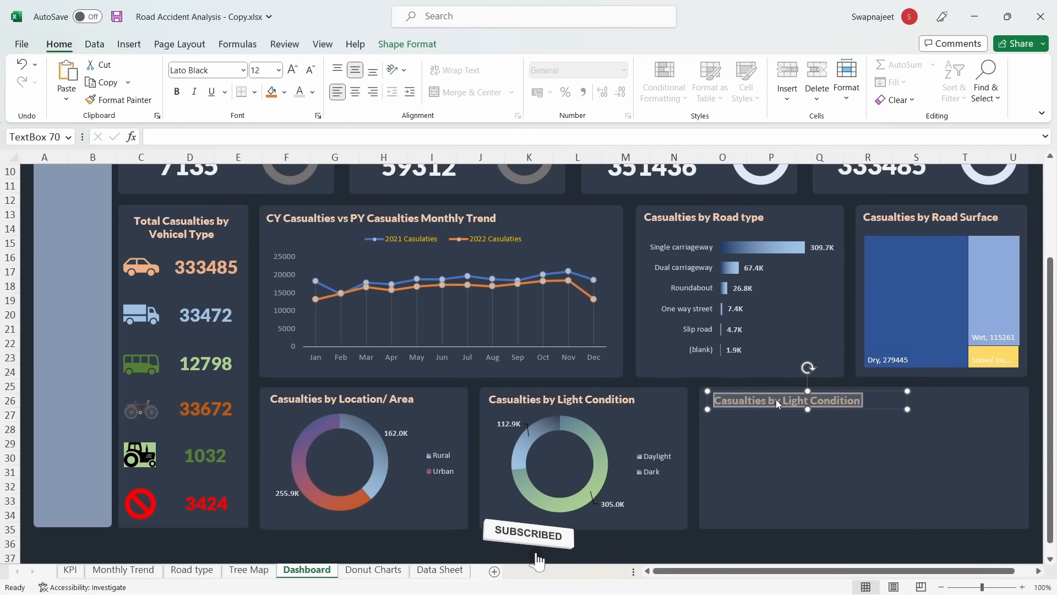
{"action": "type", "text": "F"}
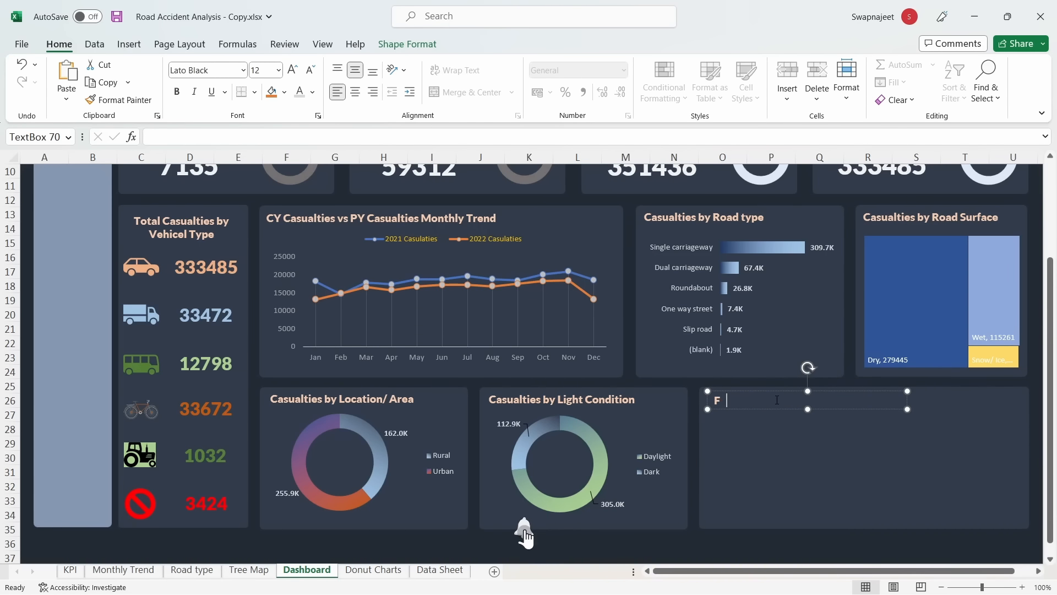
{"action": "type", "text": "ilter Panl"}
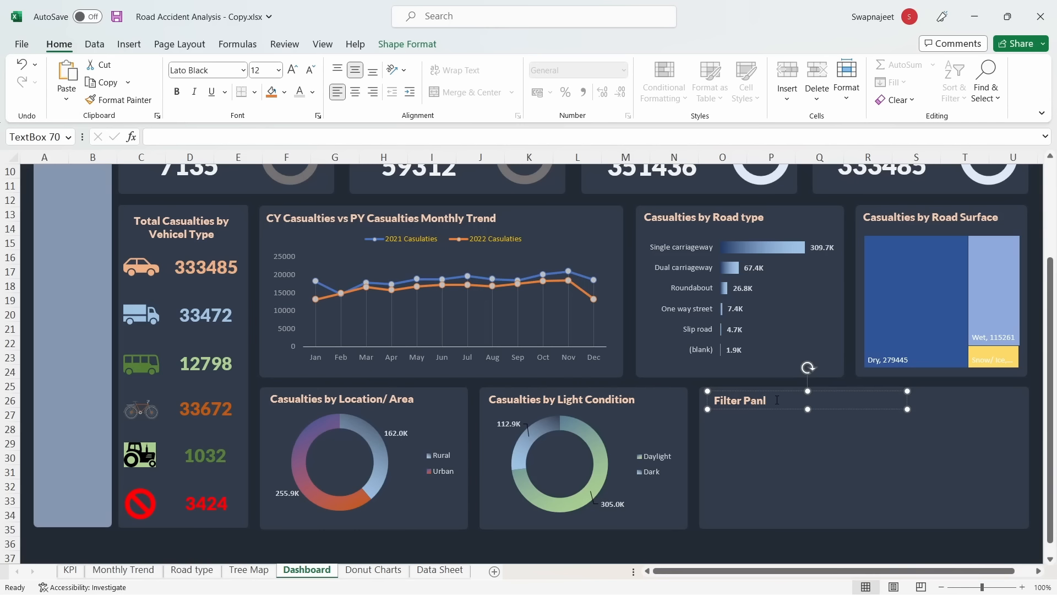
{"action": "key", "text": "BackSpace"}
{"action": "type", "text": "el"}
{"action": "left_click", "coordinate": [164, 552]}
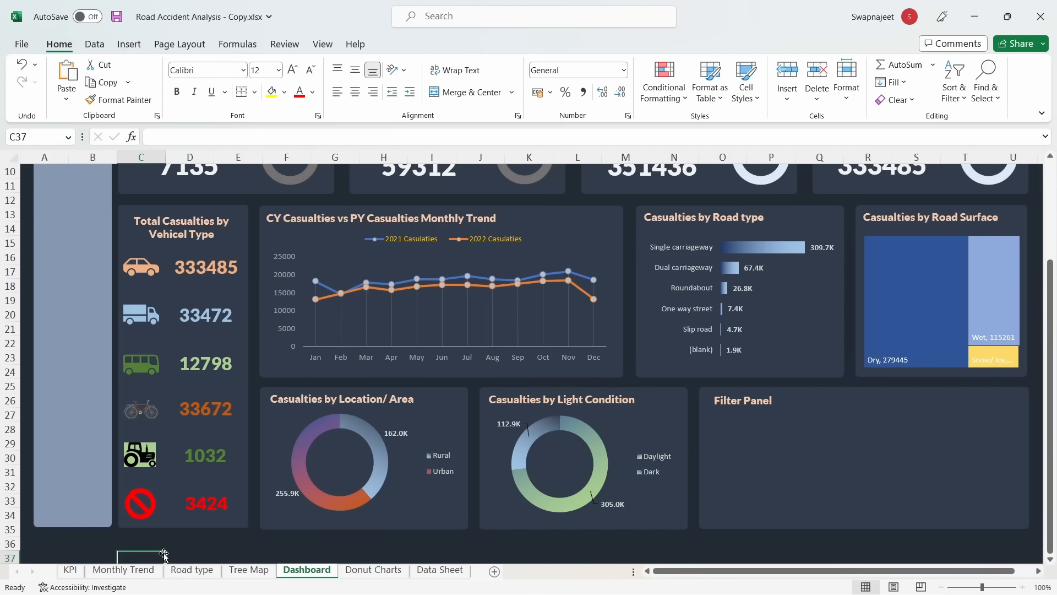
{"action": "left_click", "coordinate": [819, 459]}
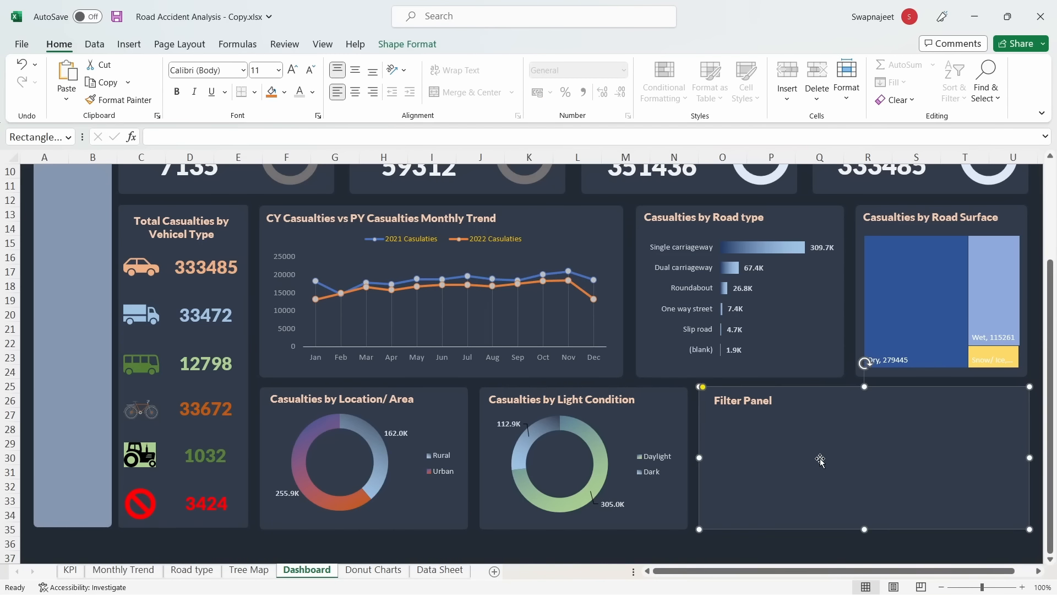
{"action": "scroll", "coordinate": [820, 458], "scroll_direction": "up", "scroll_amount": 3}
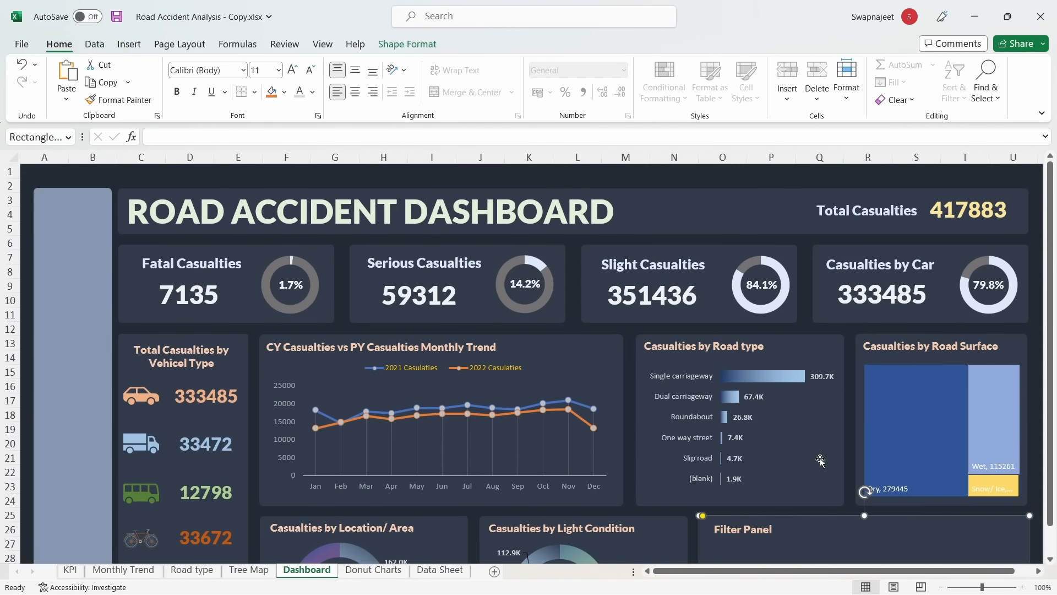
{"action": "scroll", "coordinate": [820, 458], "scroll_direction": "down", "scroll_amount": 3}
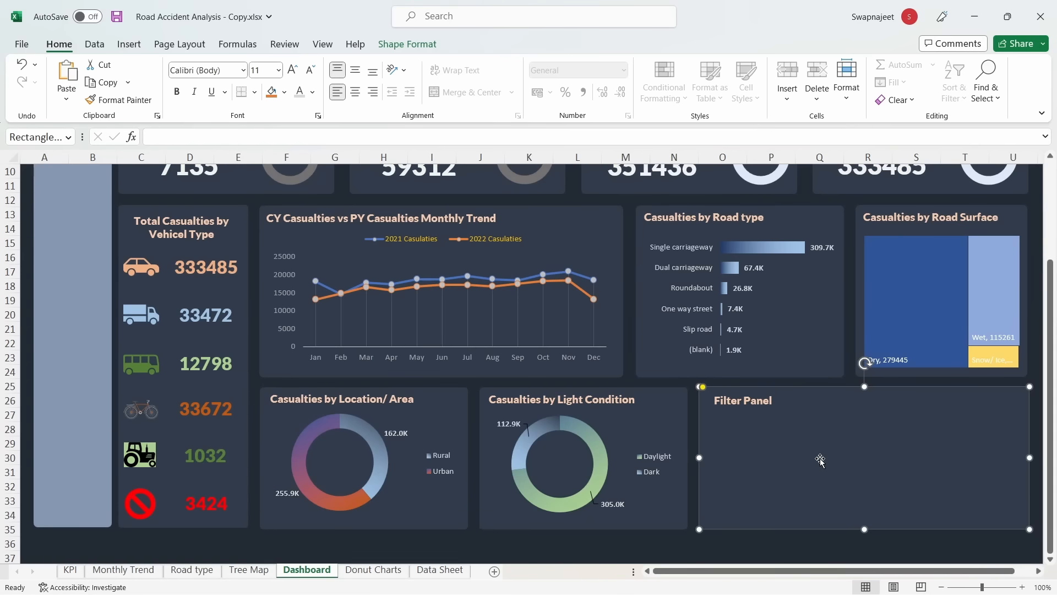
{"action": "scroll", "coordinate": [821, 459], "scroll_direction": "up", "scroll_amount": 2}
{"action": "scroll", "coordinate": [86, 315], "scroll_direction": "up", "scroll_amount": 1}
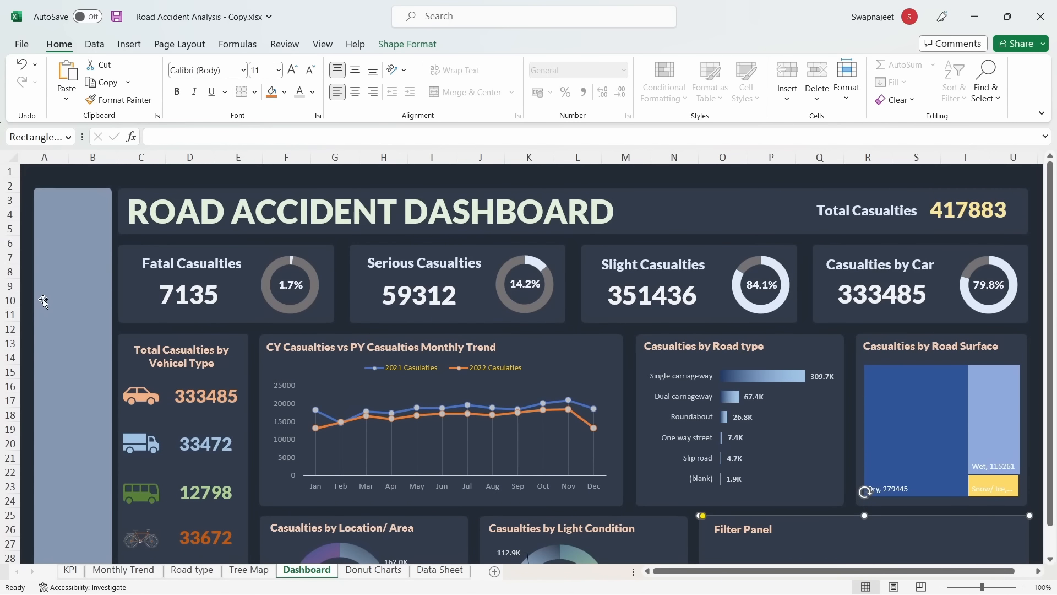
{"action": "left_click", "coordinate": [43, 301]}
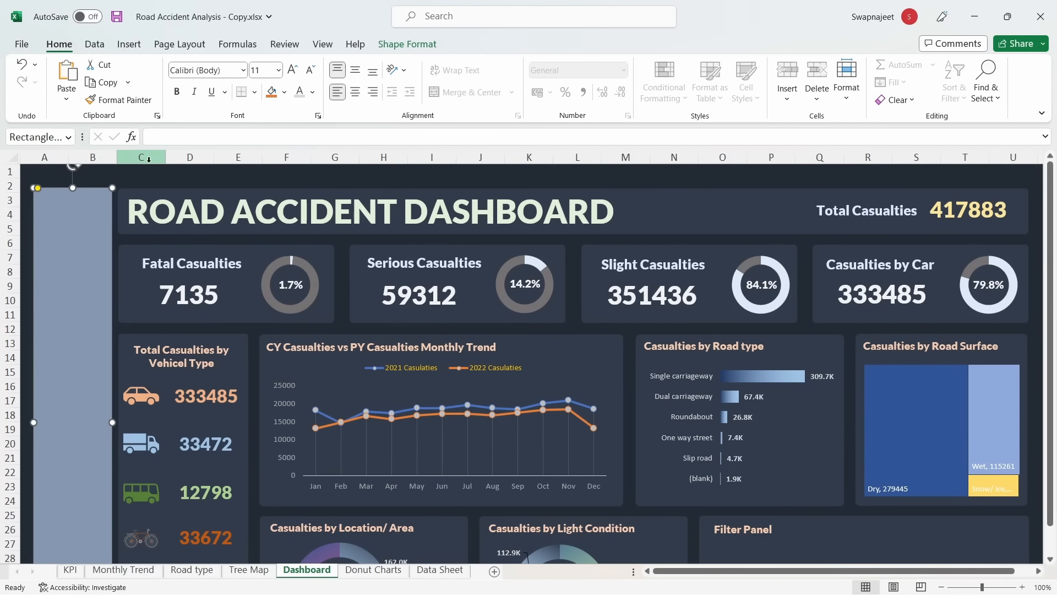
{"action": "left_click", "coordinate": [146, 184]}
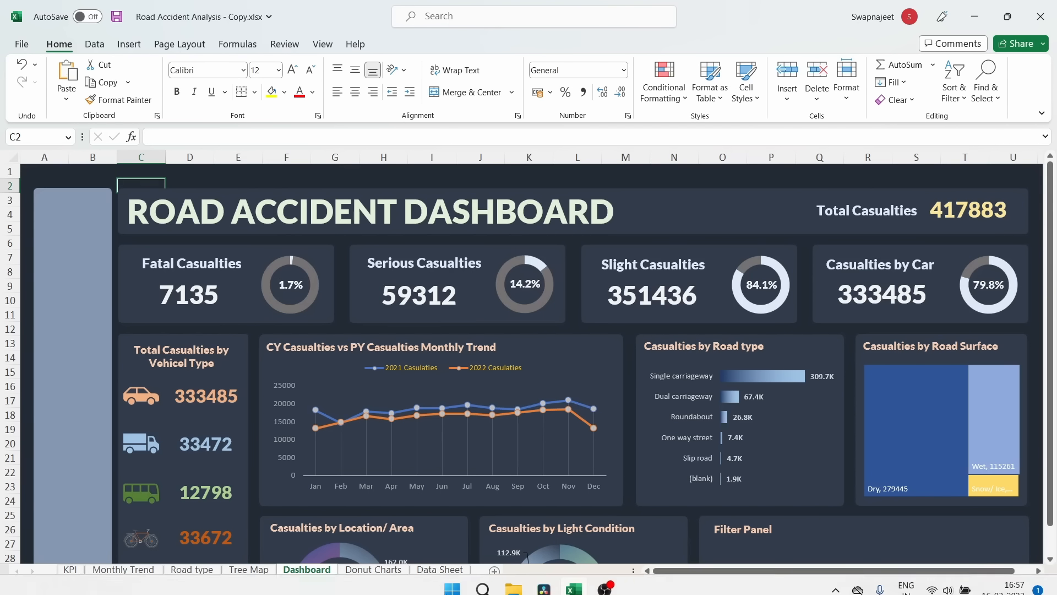
Delete the Urban_or_Rural slicer and the Accident Date timeline from the KPI sheet
{"action": "scroll", "coordinate": [220, 292], "scroll_direction": "down", "scroll_amount": 3}
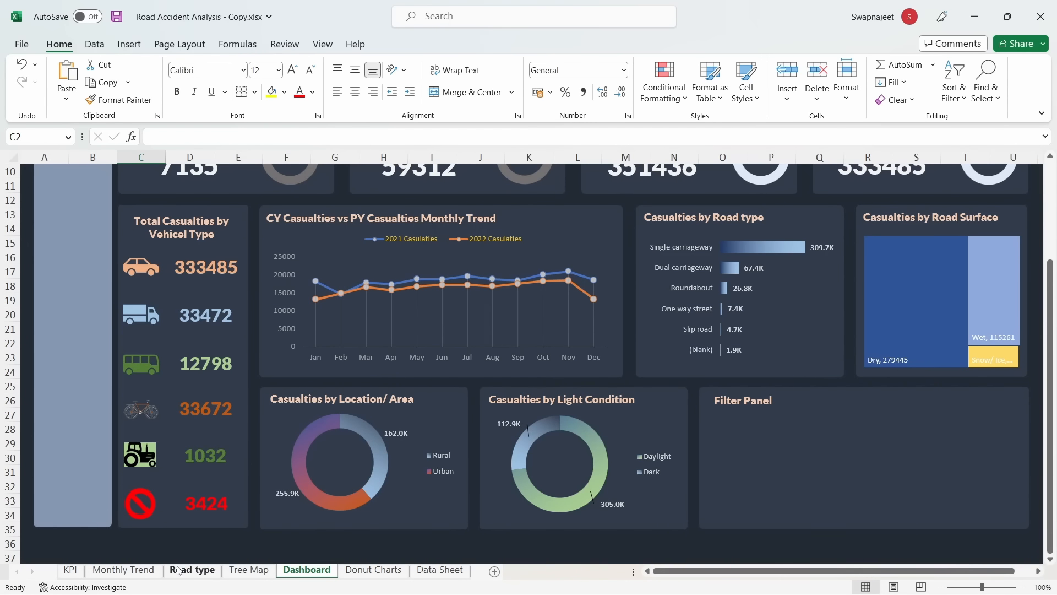
{"action": "left_click", "coordinate": [69, 569]}
{"action": "left_click", "coordinate": [373, 422]}
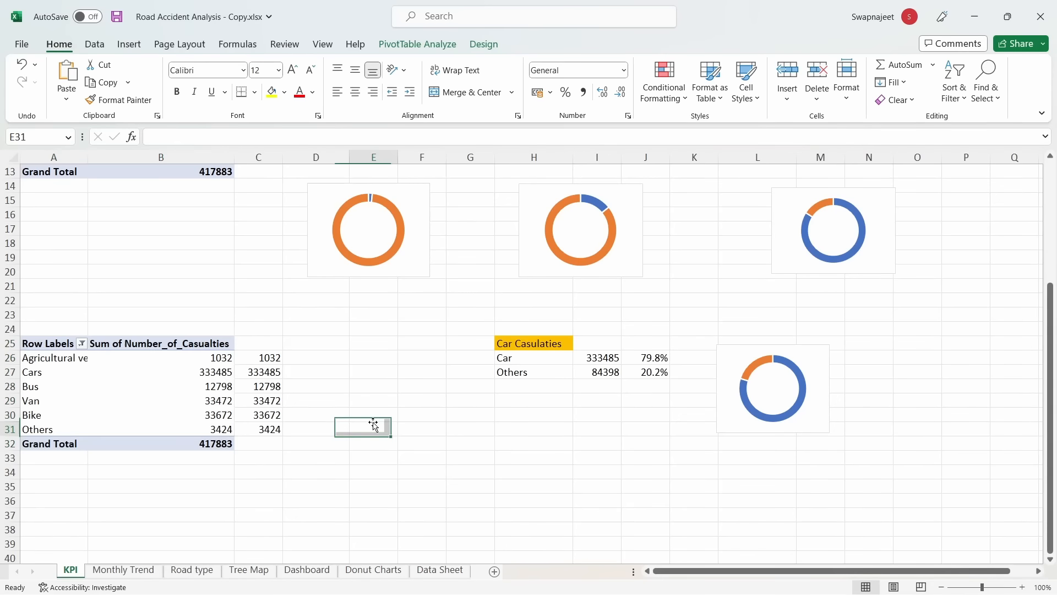
{"action": "scroll", "coordinate": [372, 425], "scroll_direction": "up", "scroll_amount": 4}
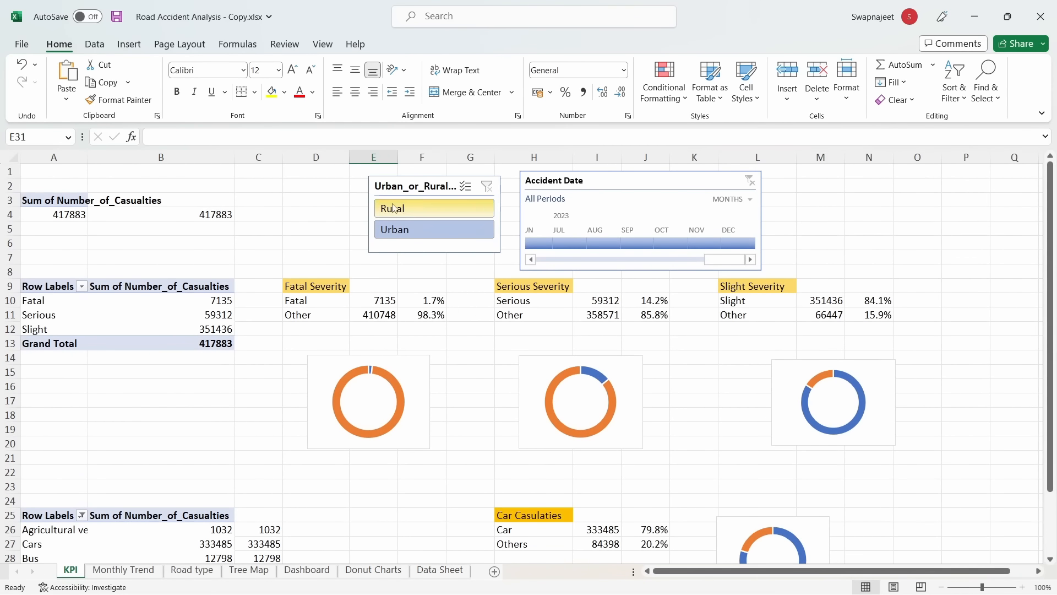
{"action": "left_click", "coordinate": [415, 179]}
{"action": "key", "text": "Delete"}
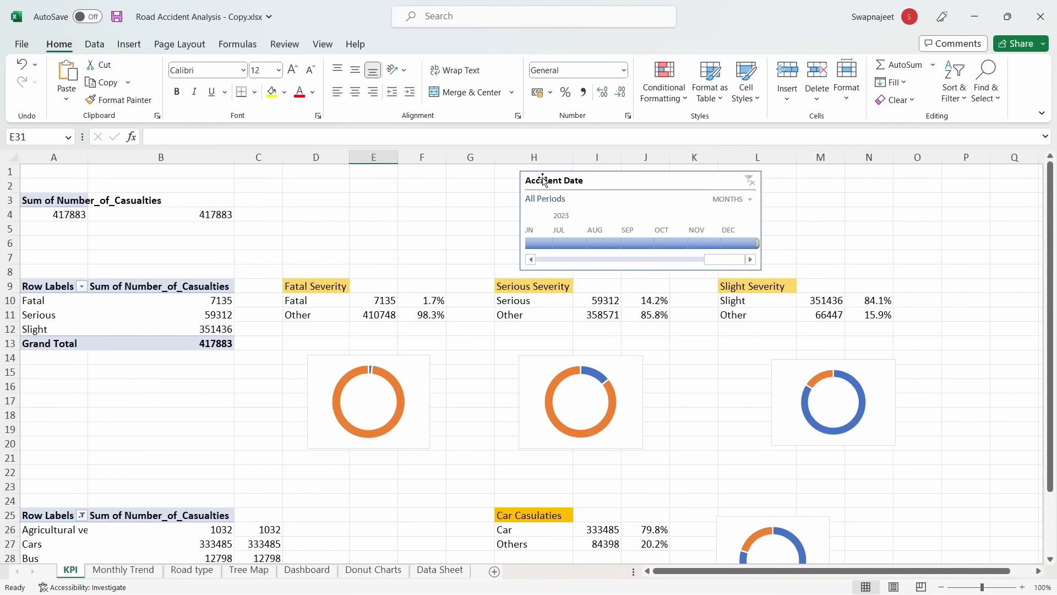
{"action": "left_click", "coordinate": [538, 179]}
{"action": "key", "text": "Delete"}
{"action": "left_click", "coordinate": [460, 191]}
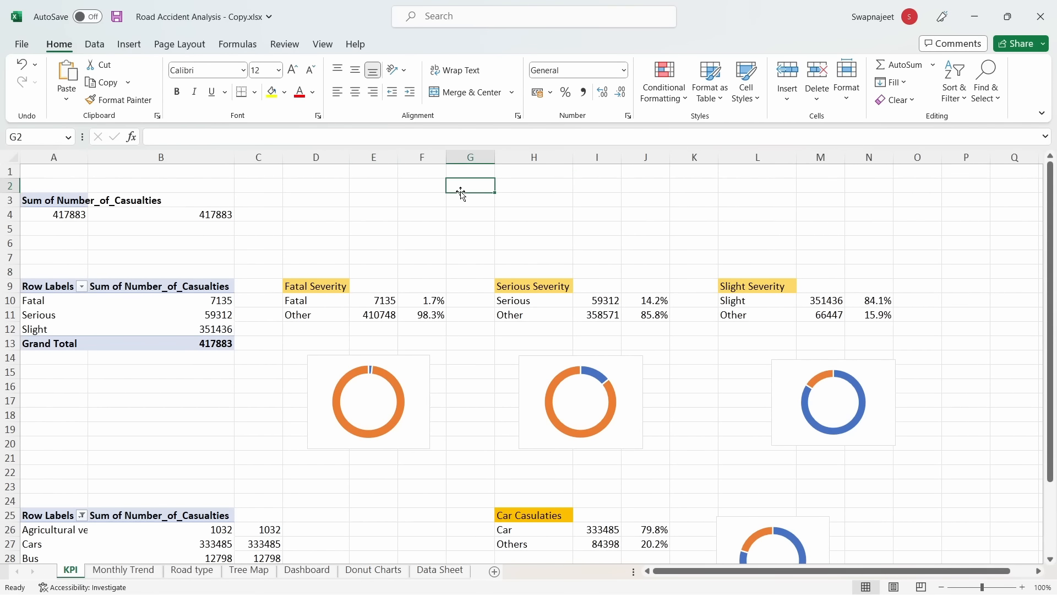
Insert an Accident Date timeline for the accident severity pivot table and place it above the Fatal and Serious Severity tables
{"action": "left_click", "coordinate": [59, 314]}
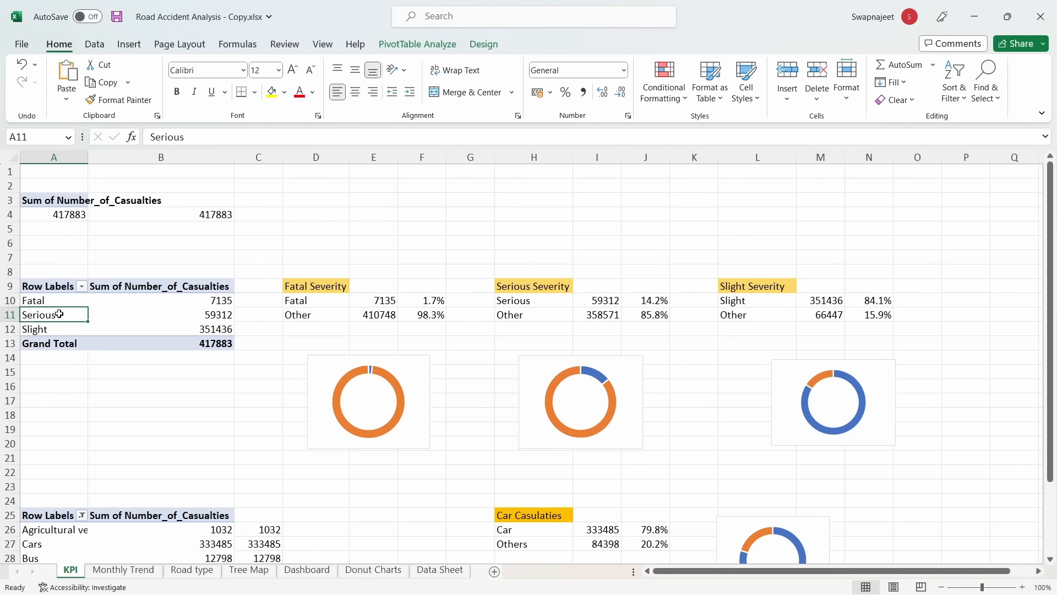
{"action": "left_click", "coordinate": [146, 316]}
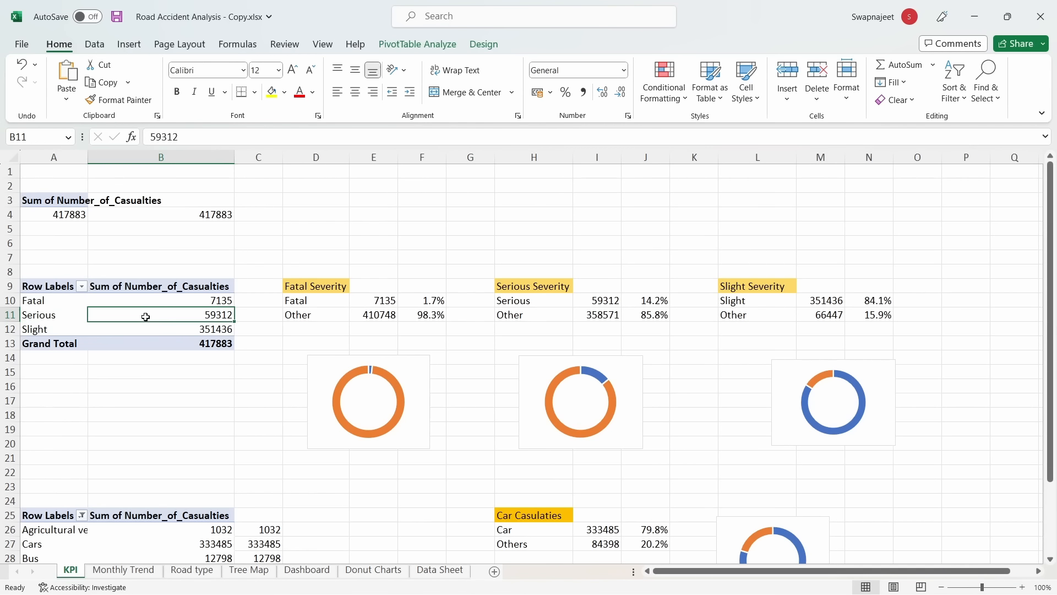
{"action": "left_click", "coordinate": [73, 314]}
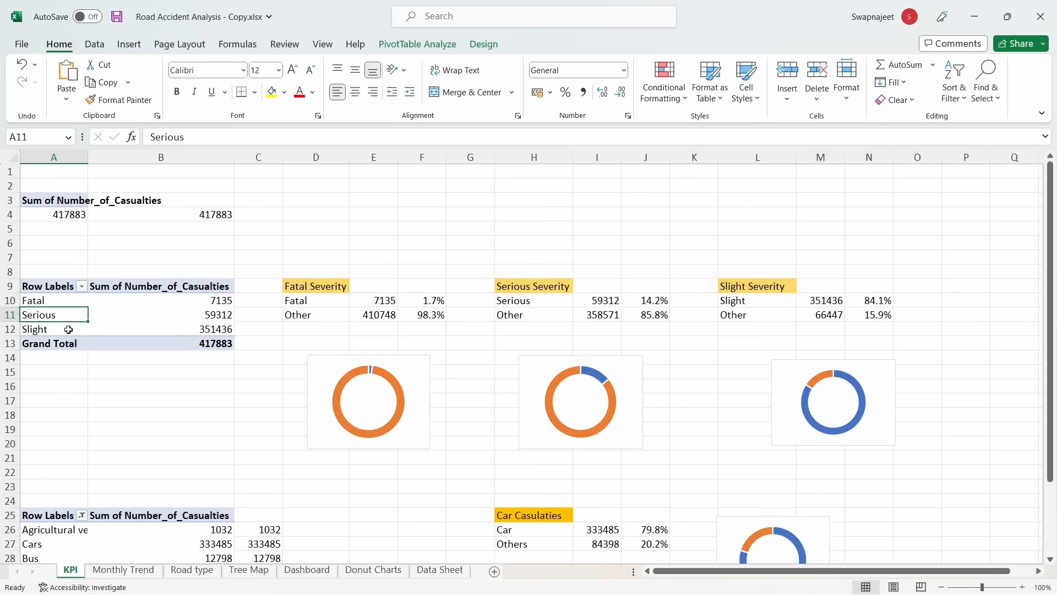
{"action": "left_click", "coordinate": [58, 203]}
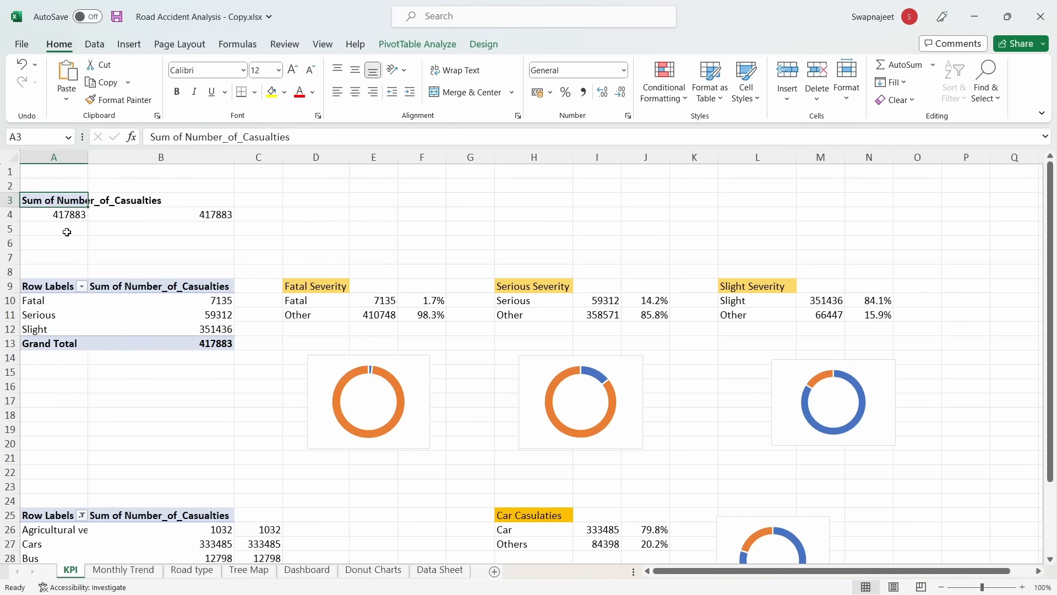
{"action": "left_click", "coordinate": [75, 534]}
{"action": "left_click", "coordinate": [55, 315]}
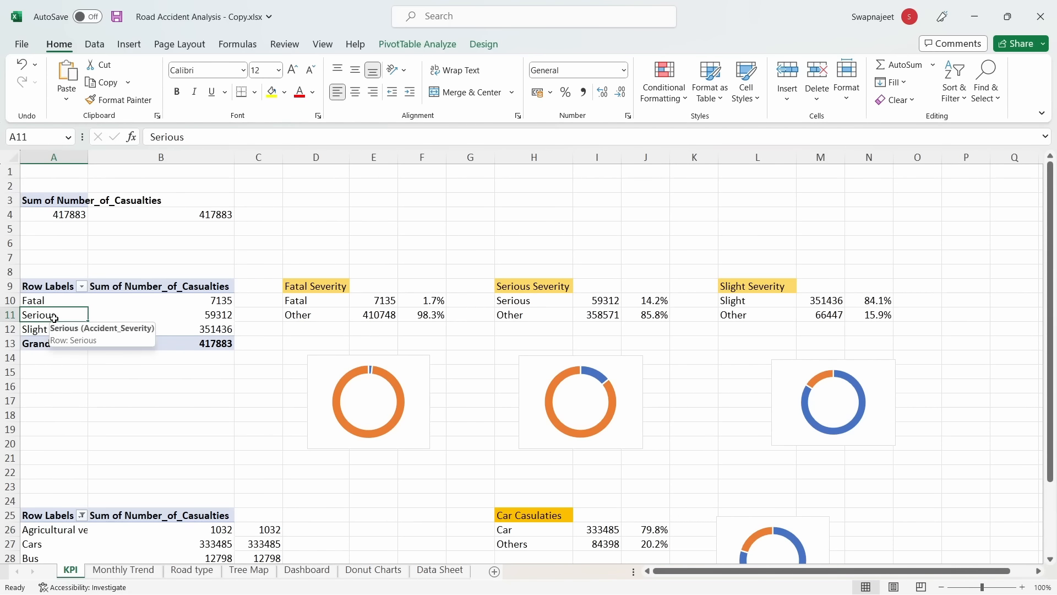
{"action": "left_click", "coordinate": [424, 45]}
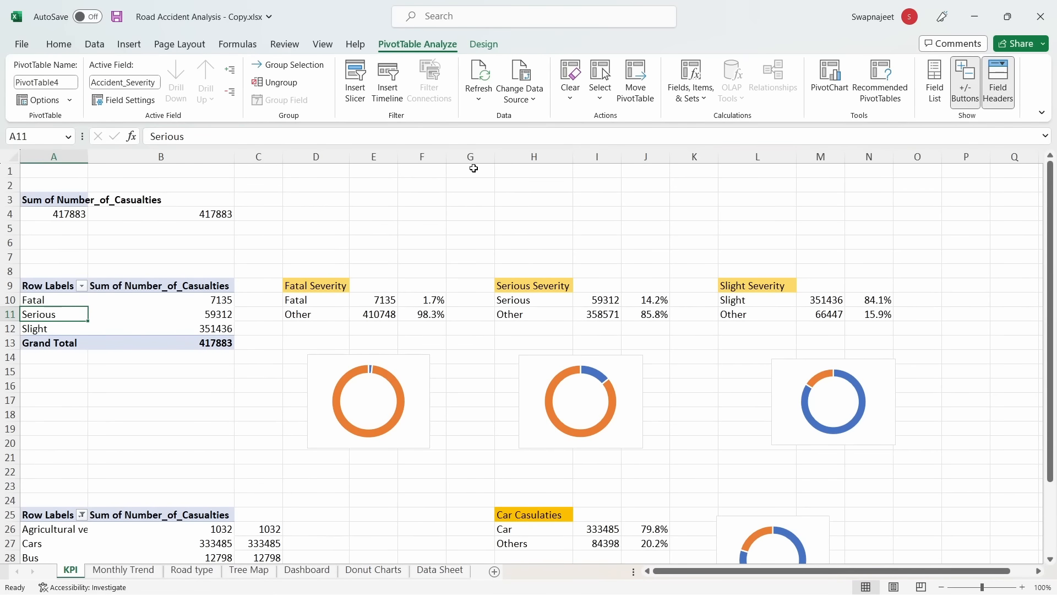
{"action": "left_click", "coordinate": [388, 78]}
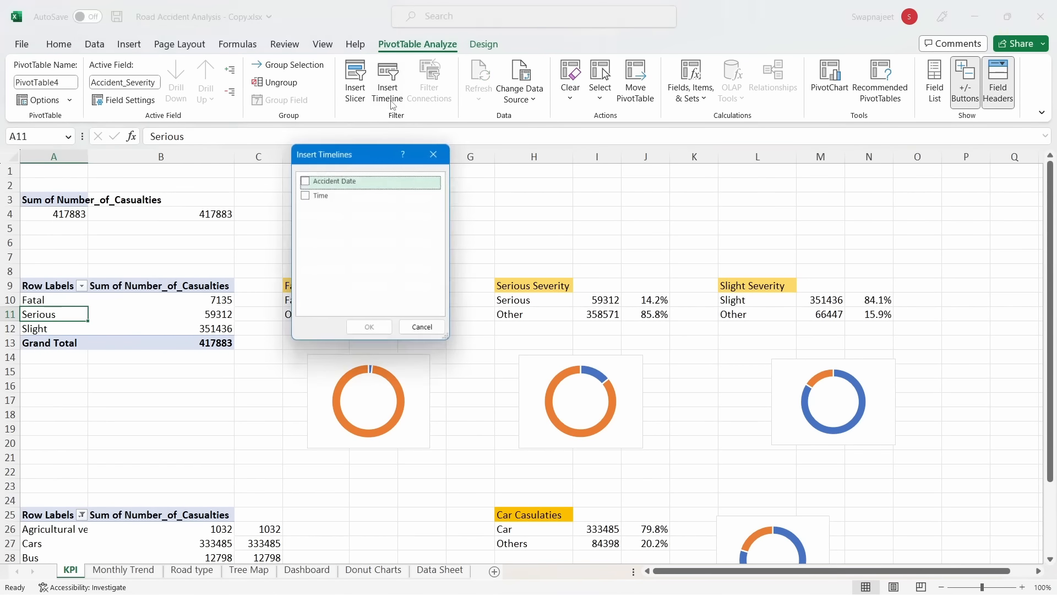
{"action": "left_click", "coordinate": [306, 182]}
{"action": "left_click", "coordinate": [377, 333]}
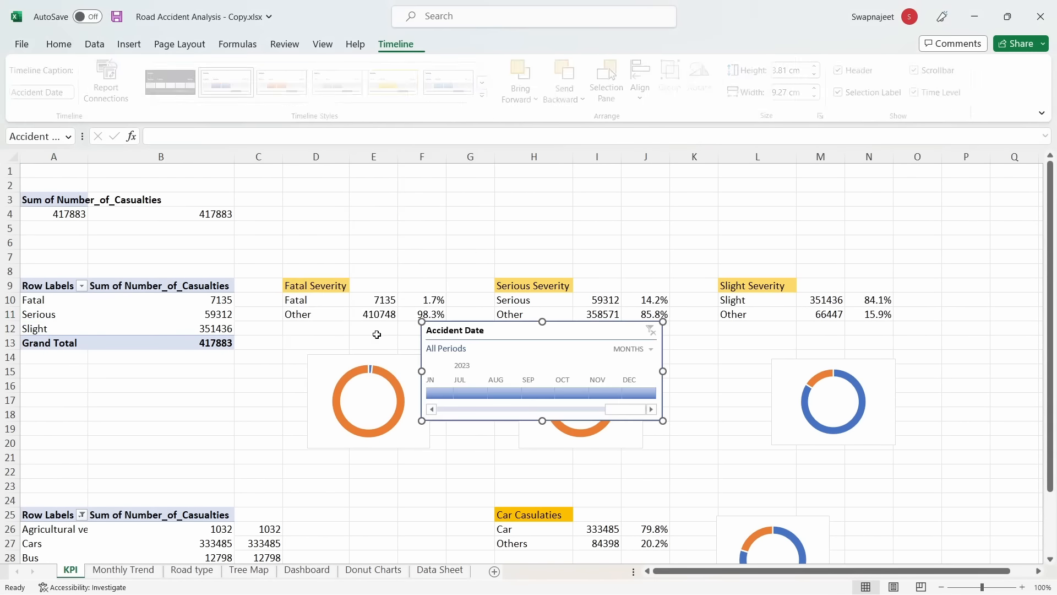
{"action": "left_click_drag", "start_coordinate": [456, 330], "coordinate": [391, 188]}
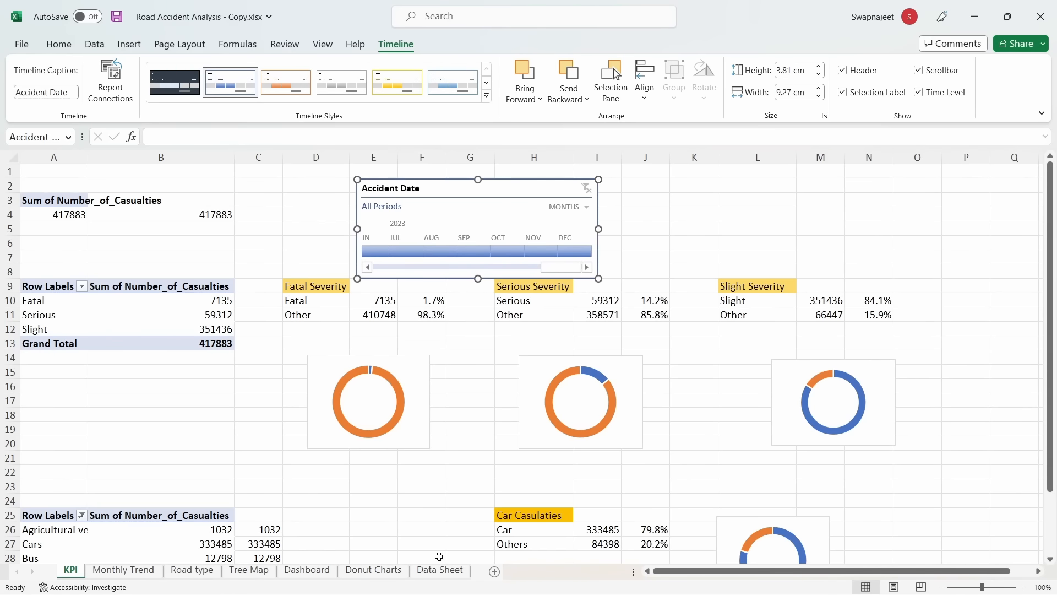
Copy the Accident Date timeline into the Dashboard's Filter Panel card, narrow it to fit and set its time level to years
{"action": "left_click", "coordinate": [307, 569]}
{"action": "left_click", "coordinate": [727, 461]}
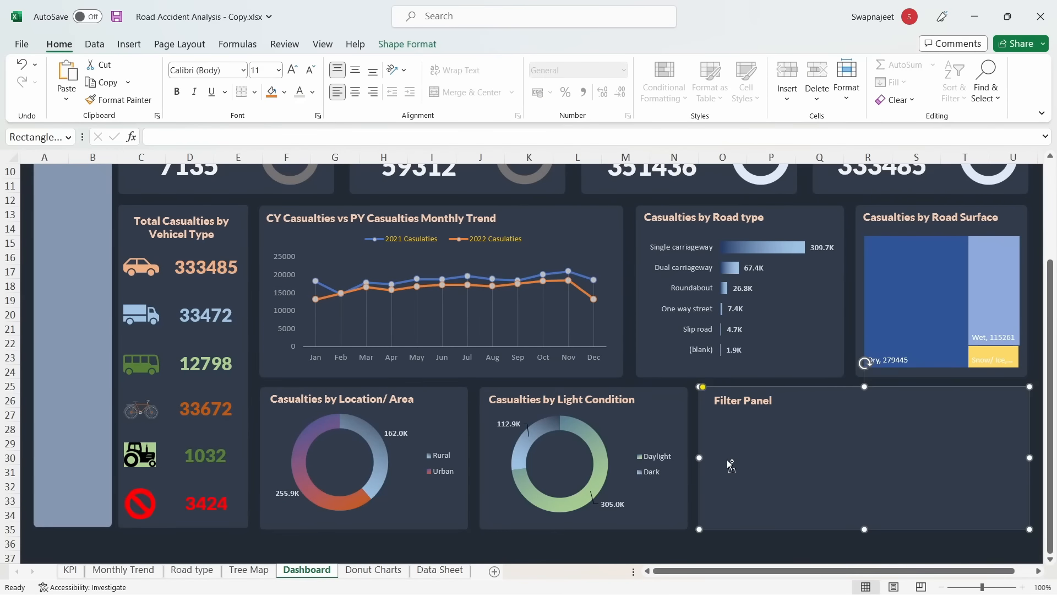
{"action": "key", "text": "ctrl+v"}
{"action": "left_click_drag", "start_coordinate": [809, 399], "coordinate": [817, 437]}
{"action": "left_click_drag", "start_coordinate": [950, 472], "coordinate": [910, 474]}
{"action": "left_click", "coordinate": [980, 438]}
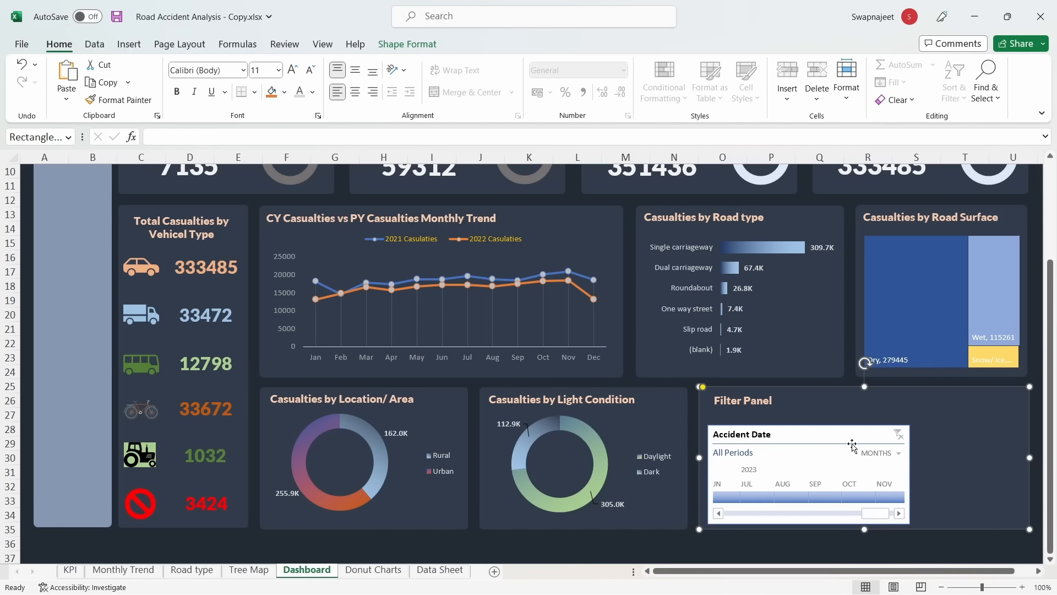
{"action": "left_click", "coordinate": [898, 453]}
{"action": "left_click", "coordinate": [903, 470]}
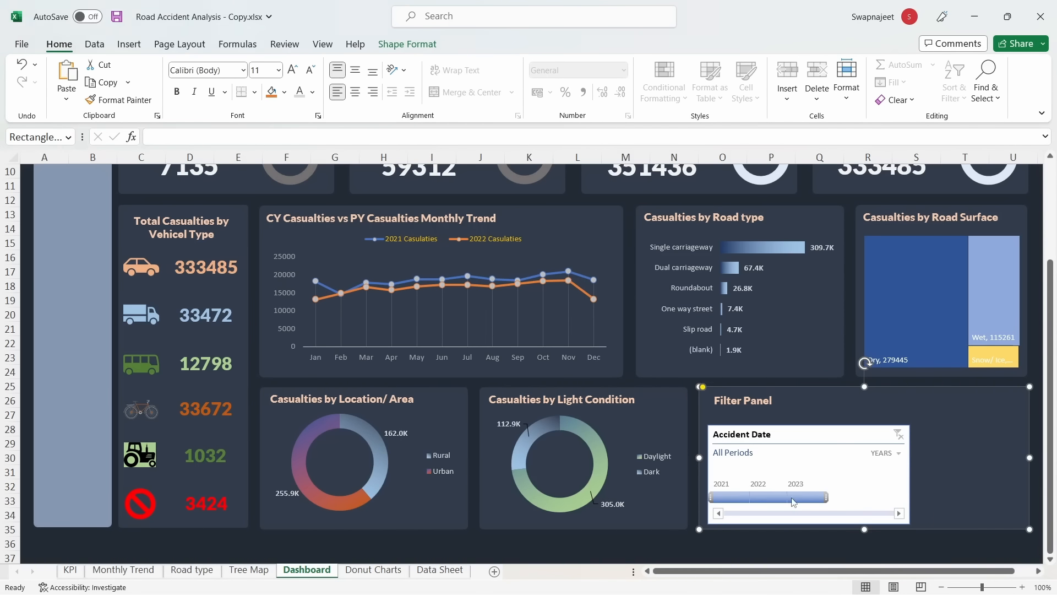
Check the dashboard's response by filtering the timeline to 2022 and 2021, and clear the date filter
{"action": "left_click", "coordinate": [726, 497]}
{"action": "left_click", "coordinate": [769, 497]}
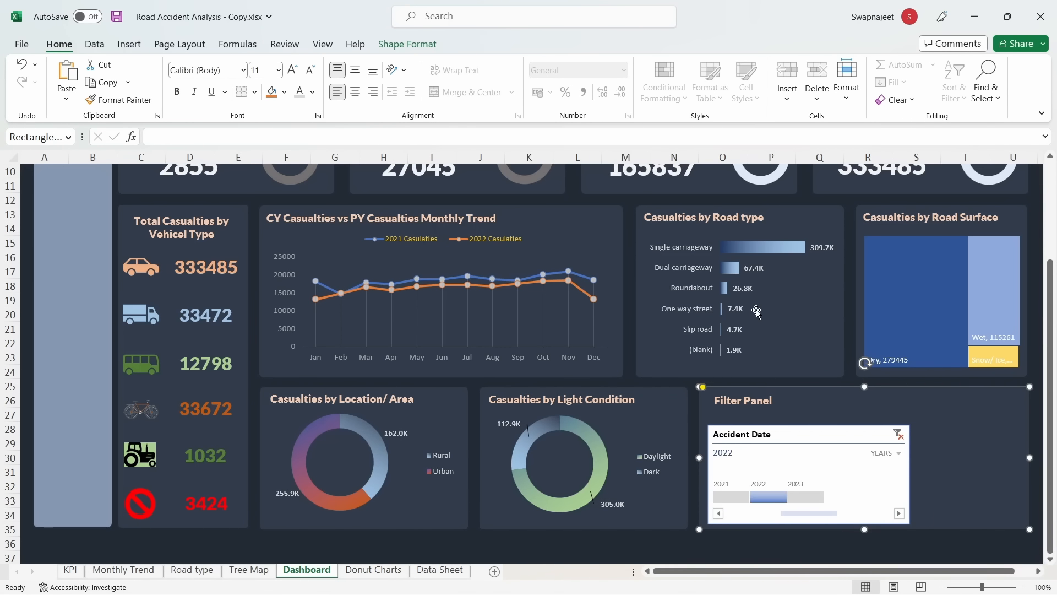
{"action": "scroll", "coordinate": [734, 543], "scroll_direction": "up", "scroll_amount": 1}
{"action": "left_click", "coordinate": [734, 541]}
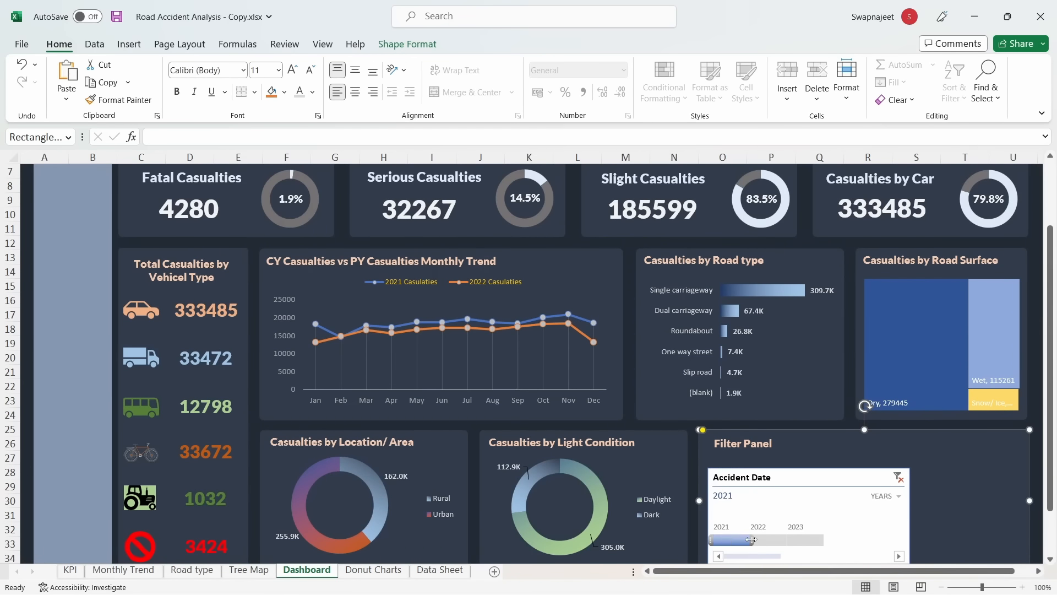
{"action": "left_click", "coordinate": [754, 542]}
{"action": "left_click", "coordinate": [899, 477]}
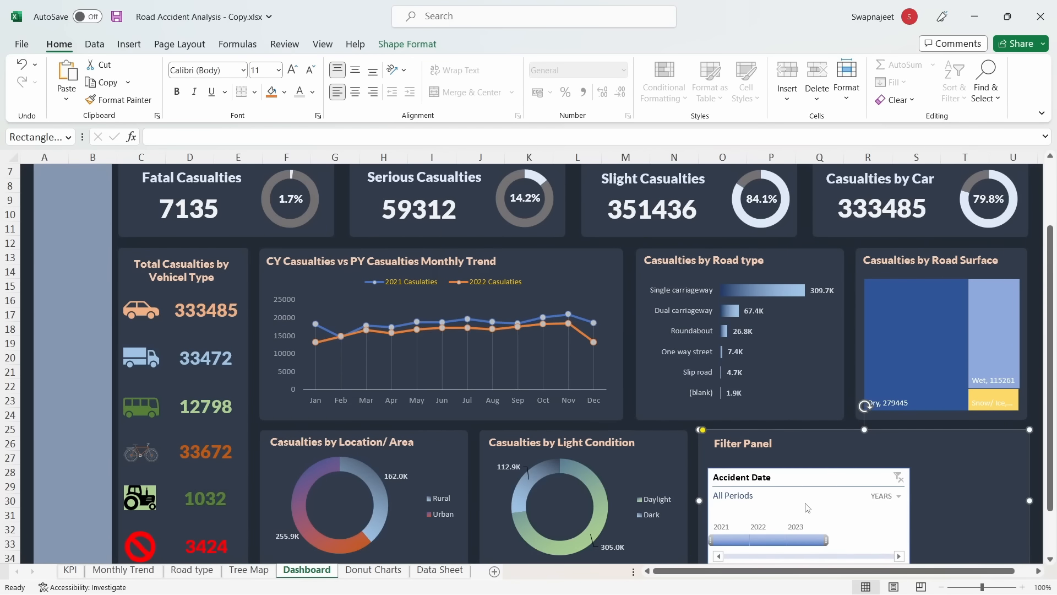
{"action": "scroll", "coordinate": [807, 501], "scroll_direction": "up", "scroll_amount": 1}
{"action": "scroll", "coordinate": [806, 501], "scroll_direction": "down", "scroll_amount": 2}
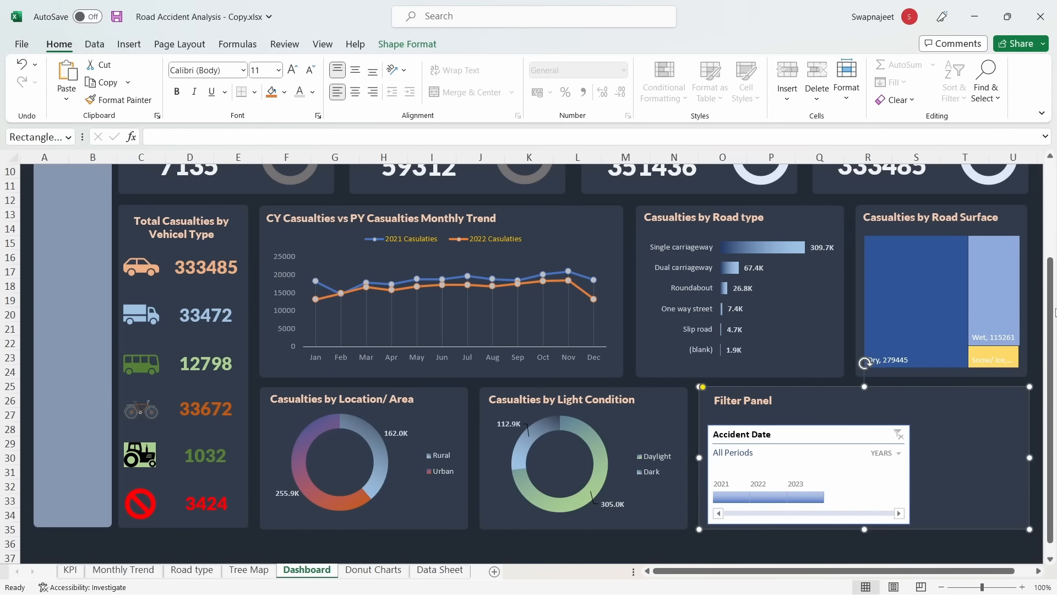
{"action": "left_click", "coordinate": [1036, 290]}
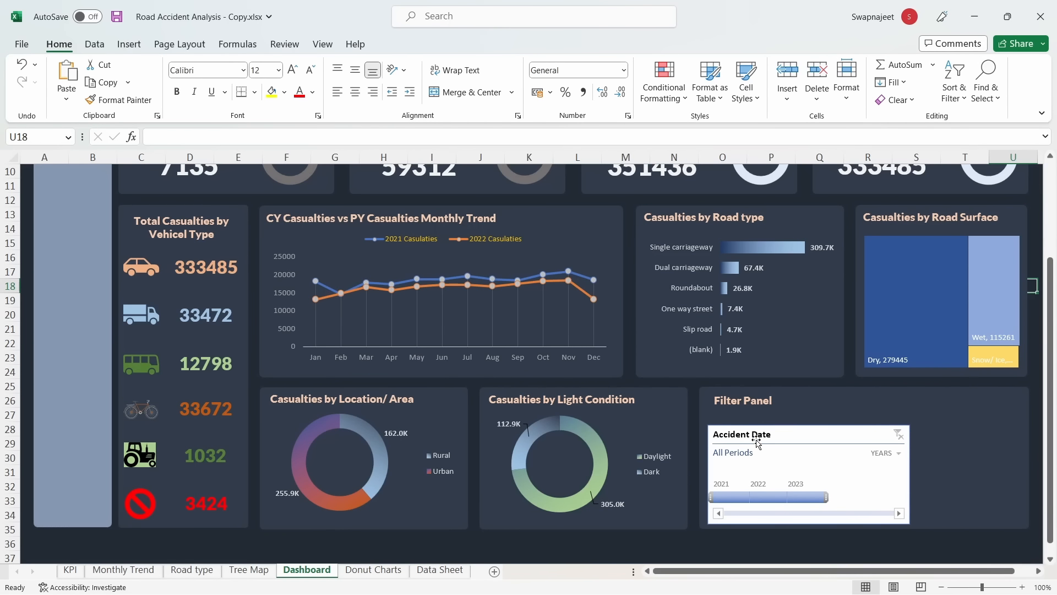
Connect the Accident Date timeline to every pivot table on the Donut Charts, KPI, Road type and Tree Map sheets, leaving out Monthly Trend
{"action": "right_click", "coordinate": [779, 430]}
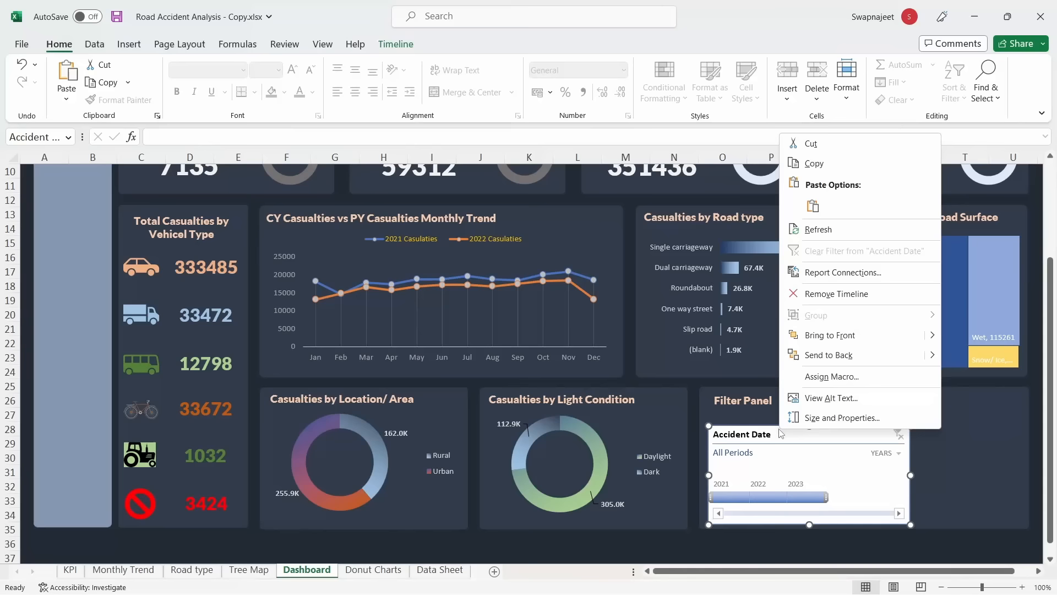
{"action": "left_click", "coordinate": [830, 272]}
{"action": "left_click_drag", "start_coordinate": [787, 232], "coordinate": [394, 202]}
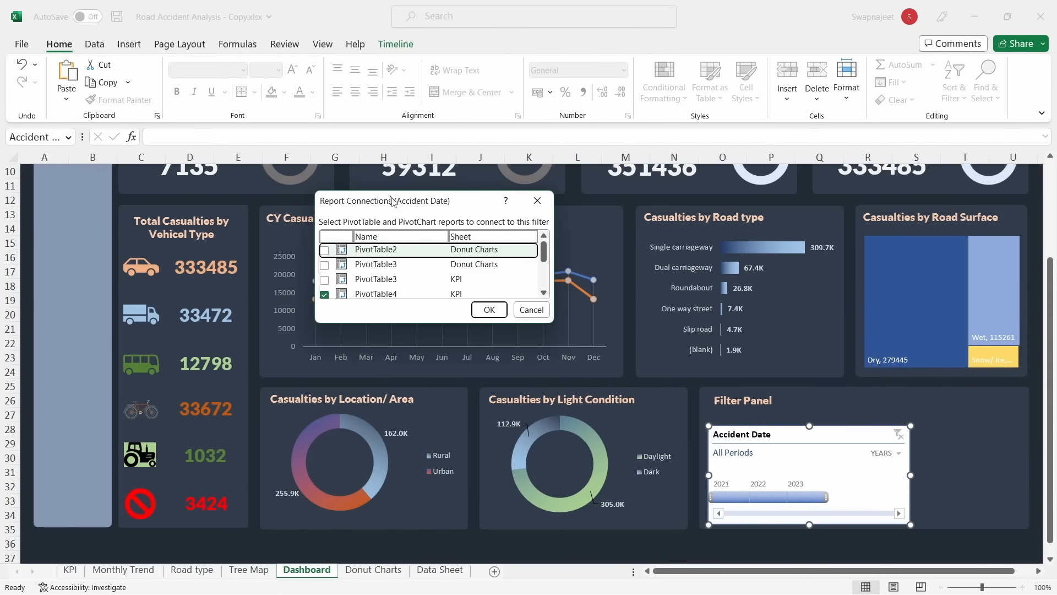
{"action": "left_click_drag", "start_coordinate": [549, 319], "coordinate": [695, 459]}
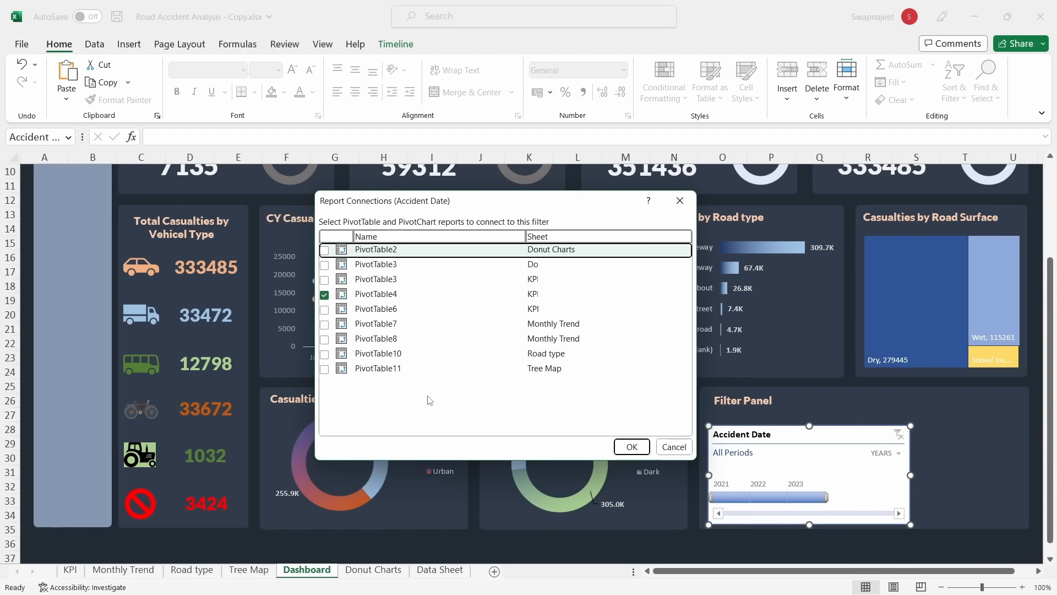
{"action": "left_click", "coordinate": [541, 340]}
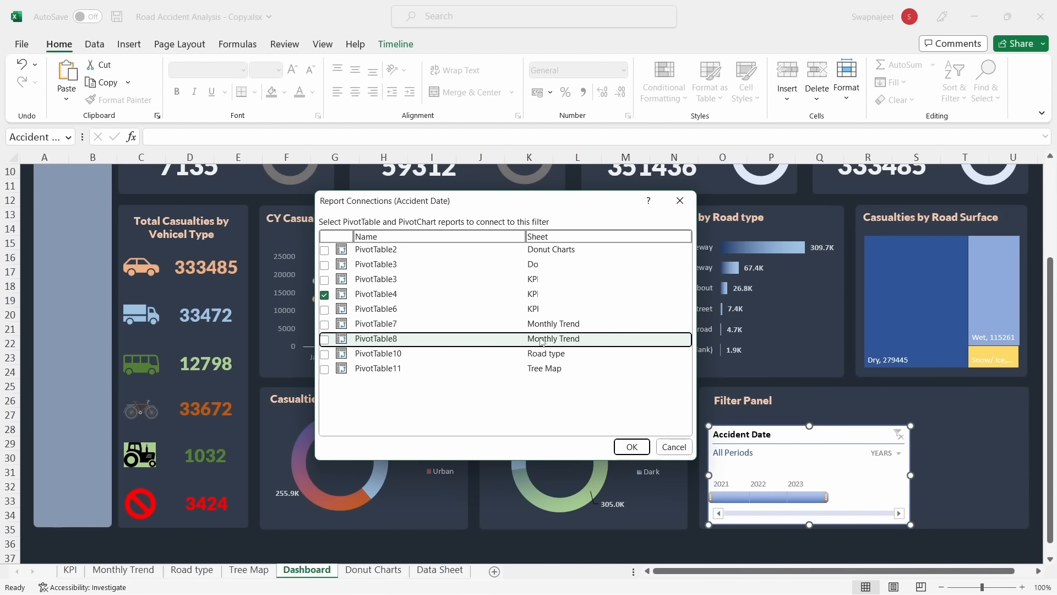
{"action": "left_click", "coordinate": [324, 250]}
{"action": "left_click", "coordinate": [324, 265]}
{"action": "left_click", "coordinate": [325, 279]}
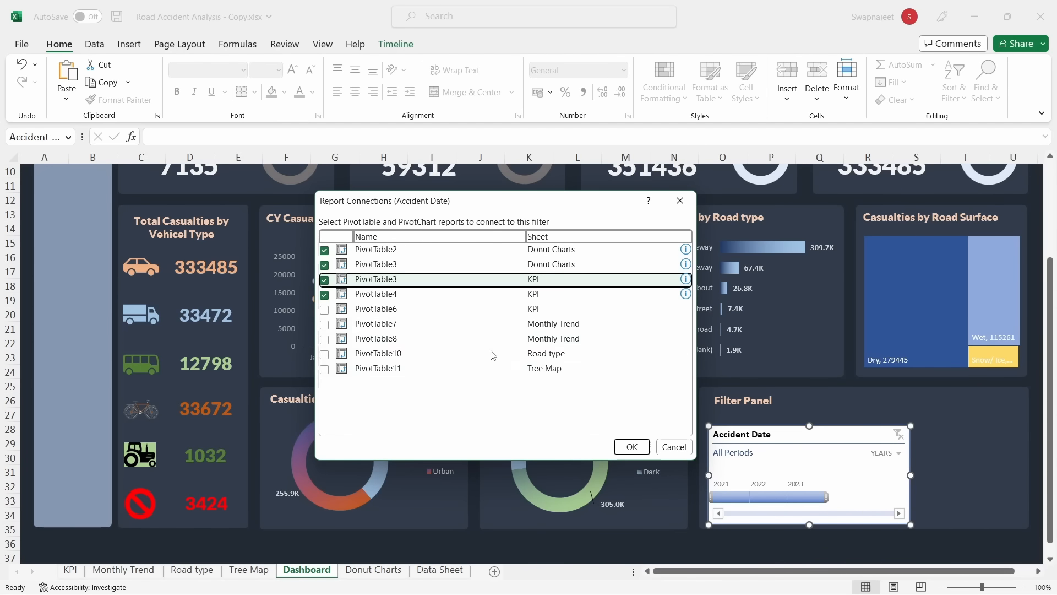
{"action": "left_click", "coordinate": [324, 310]}
{"action": "left_click", "coordinate": [324, 355]}
{"action": "left_click", "coordinate": [325, 369]}
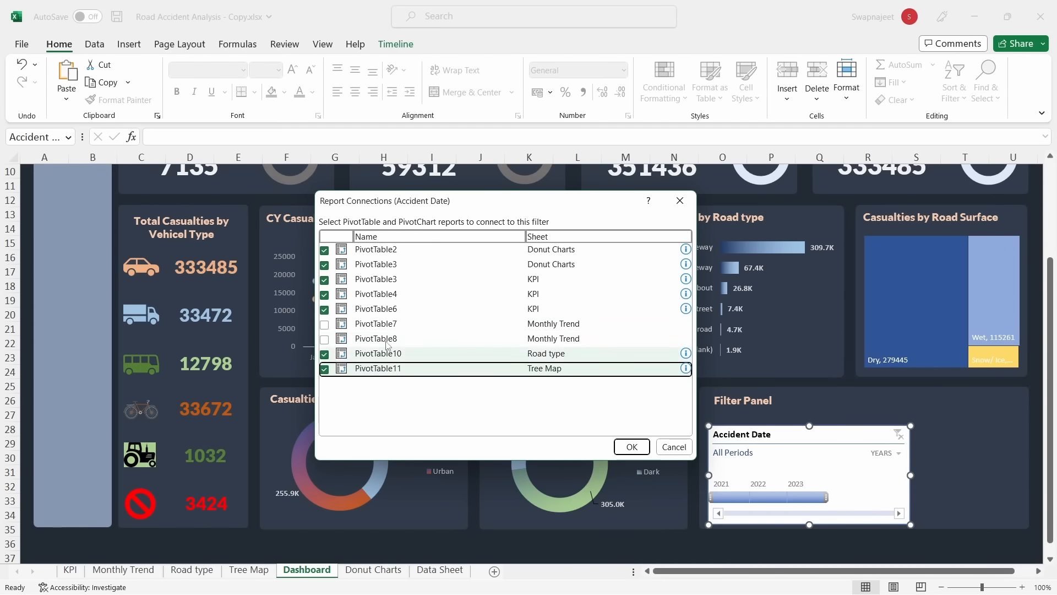
{"action": "left_click", "coordinate": [641, 448]}
Test the connected timeline on the dashboard with 2021 and 2022, clear the filter and look over the cards
{"action": "scroll", "coordinate": [840, 470], "scroll_direction": "up", "scroll_amount": 2}
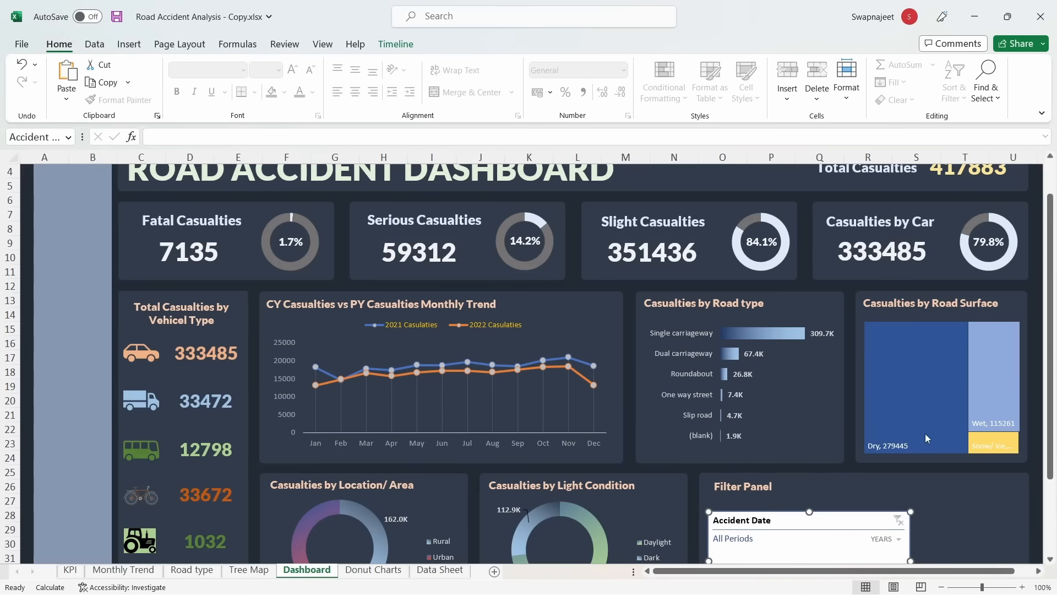
{"action": "scroll", "coordinate": [752, 529], "scroll_direction": "down", "scroll_amount": 1}
{"action": "left_click", "coordinate": [724, 537]}
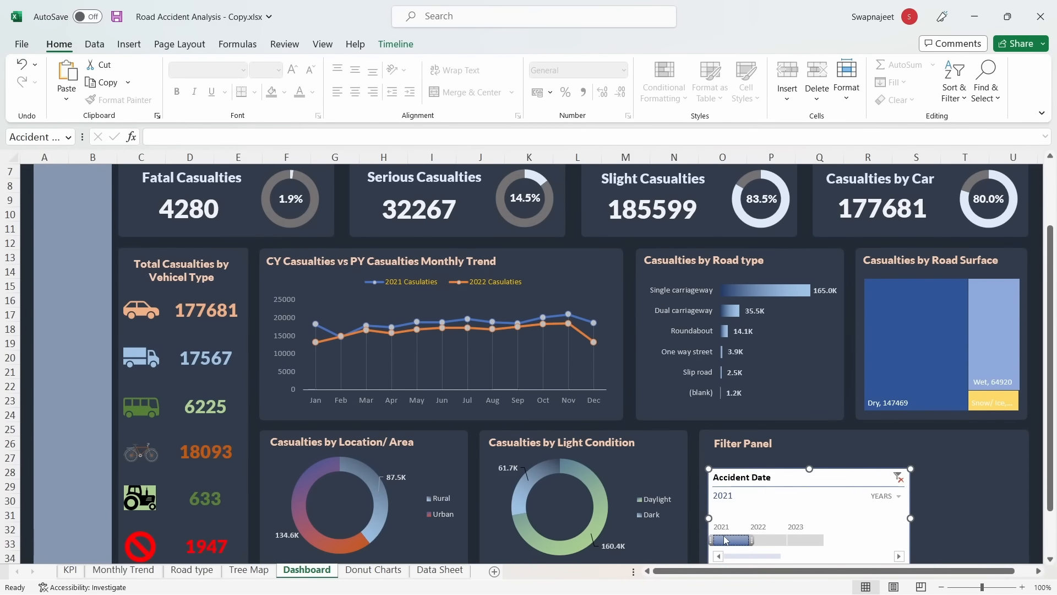
{"action": "left_click", "coordinate": [771, 543]}
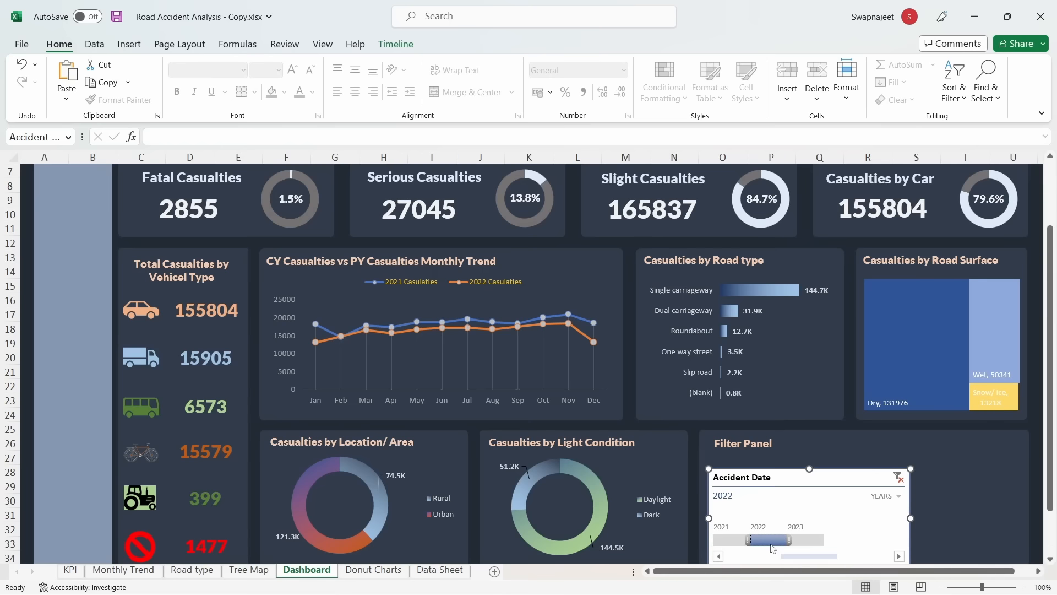
{"action": "left_click", "coordinate": [899, 481]}
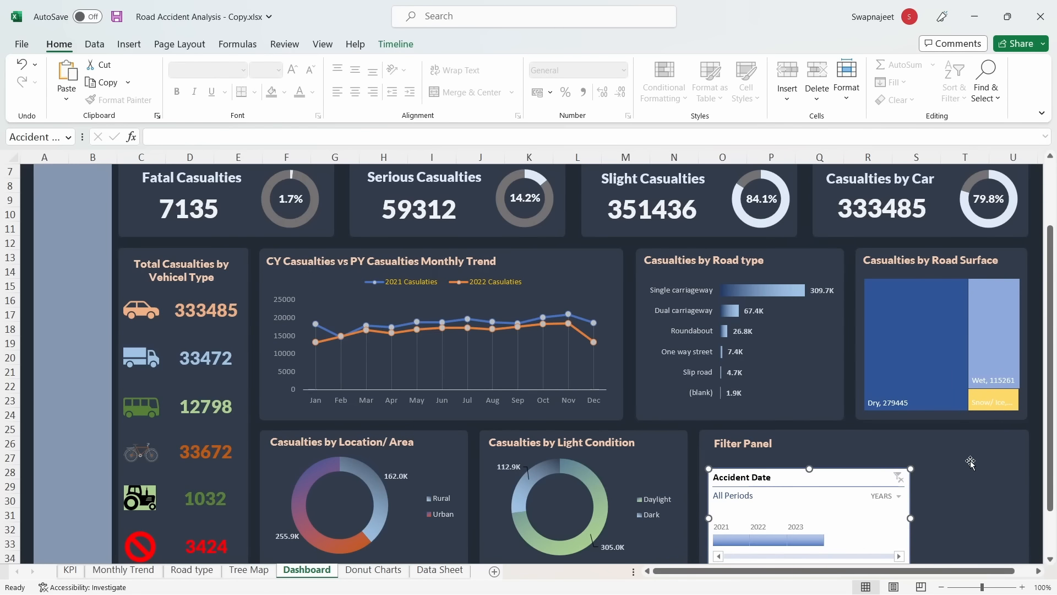
{"action": "left_click", "coordinate": [954, 465]}
{"action": "scroll", "coordinate": [971, 464], "scroll_direction": "up", "scroll_amount": 1}
{"action": "scroll", "coordinate": [971, 464], "scroll_direction": "down", "scroll_amount": 2}
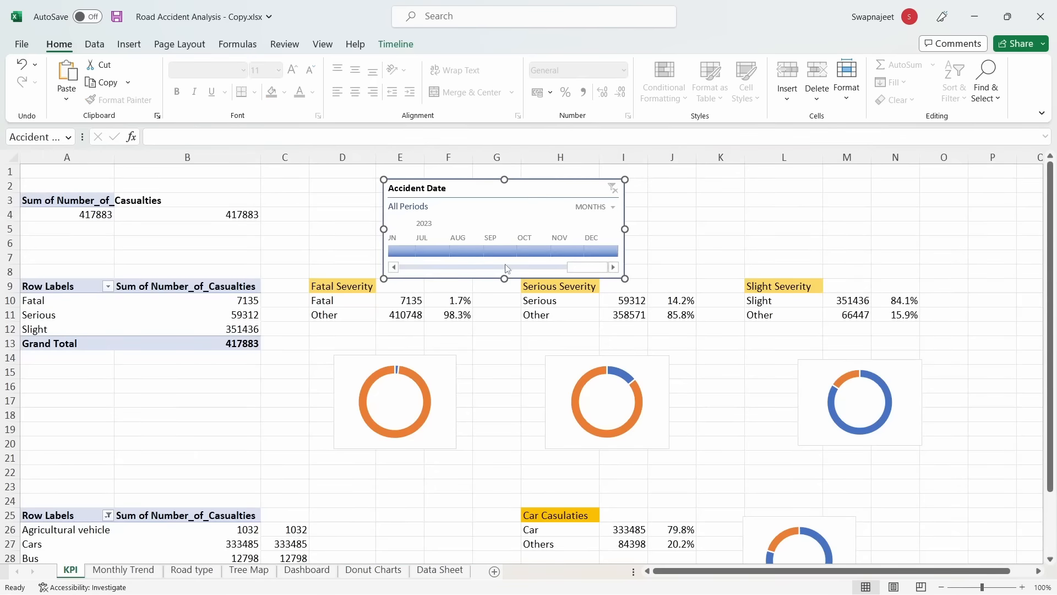
Insert an Urban_or_Rural_Area slicer from the KPI sheet's accident severity pivot table, shorten it to 2.84 cm and place it beside the timeline
{"action": "left_click", "coordinate": [146, 326]}
{"action": "left_click", "coordinate": [70, 309]}
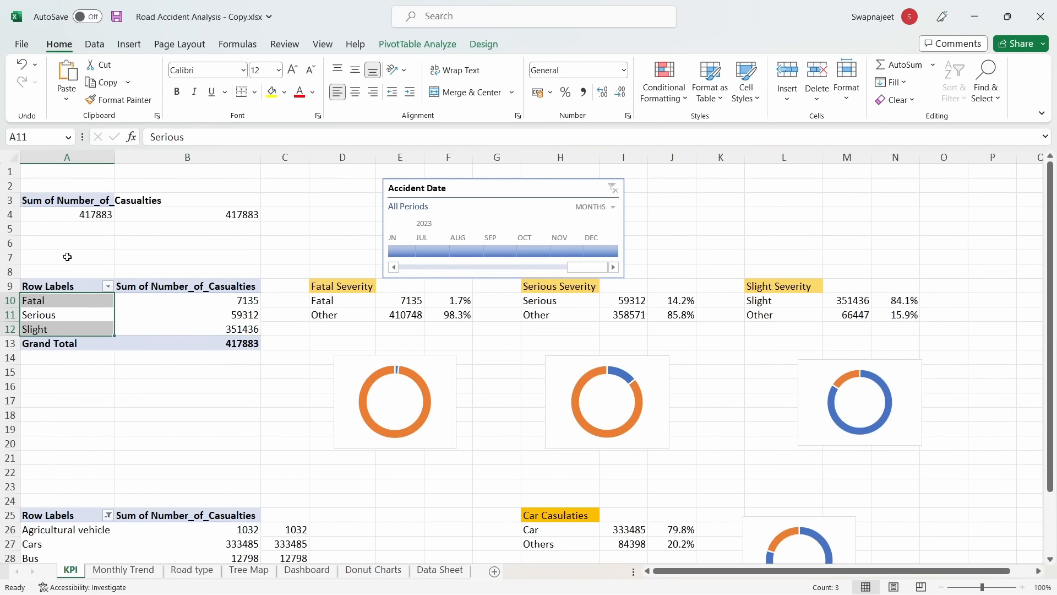
{"action": "left_click", "coordinate": [69, 329]}
{"action": "left_click", "coordinate": [433, 43]}
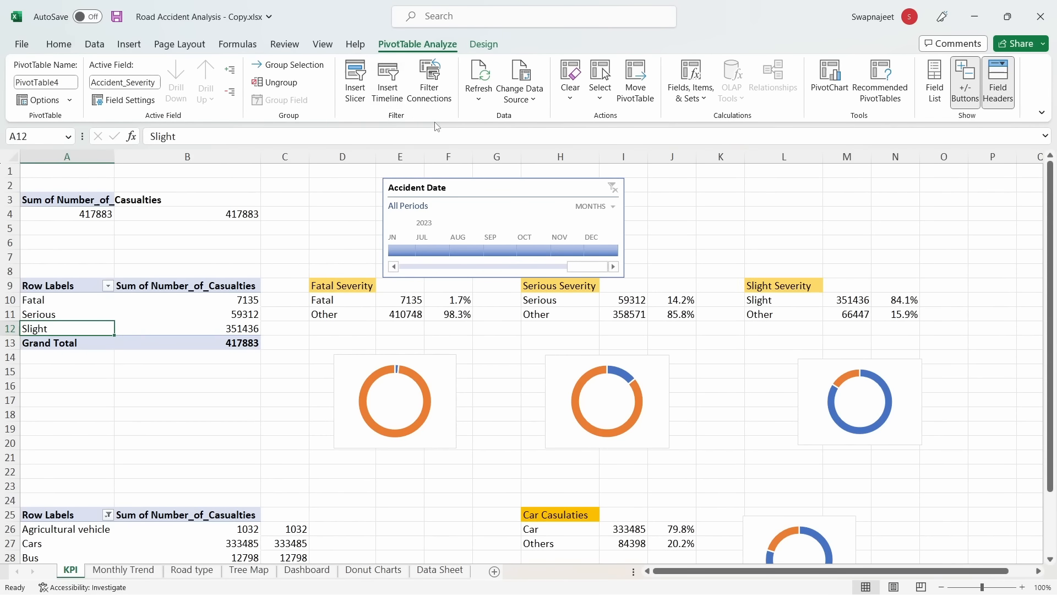
{"action": "left_click", "coordinate": [362, 105]}
{"action": "scroll", "coordinate": [339, 331], "scroll_direction": "down", "scroll_amount": 3}
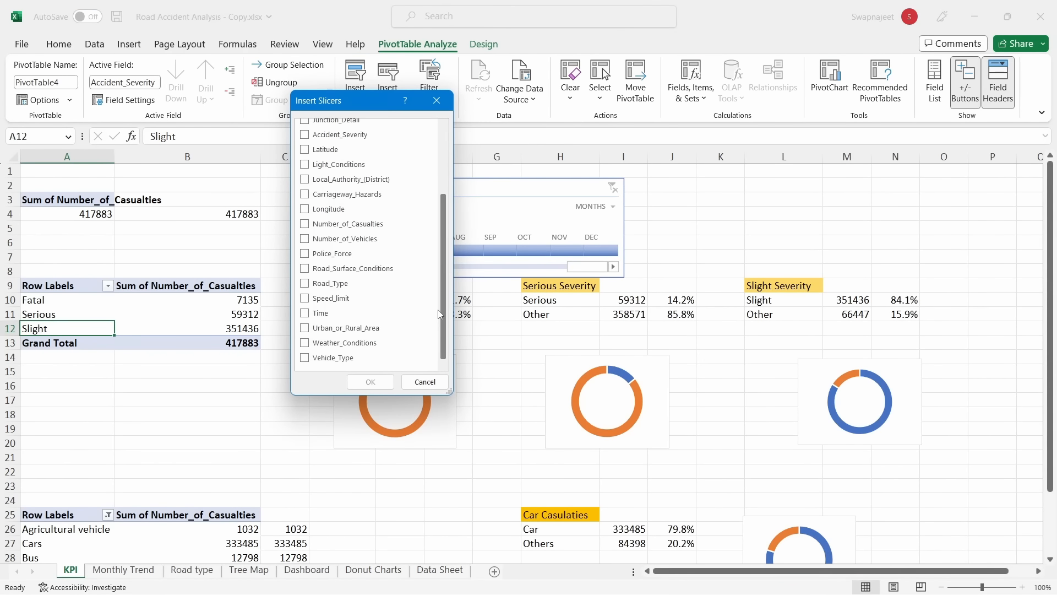
{"action": "left_click", "coordinate": [306, 329]}
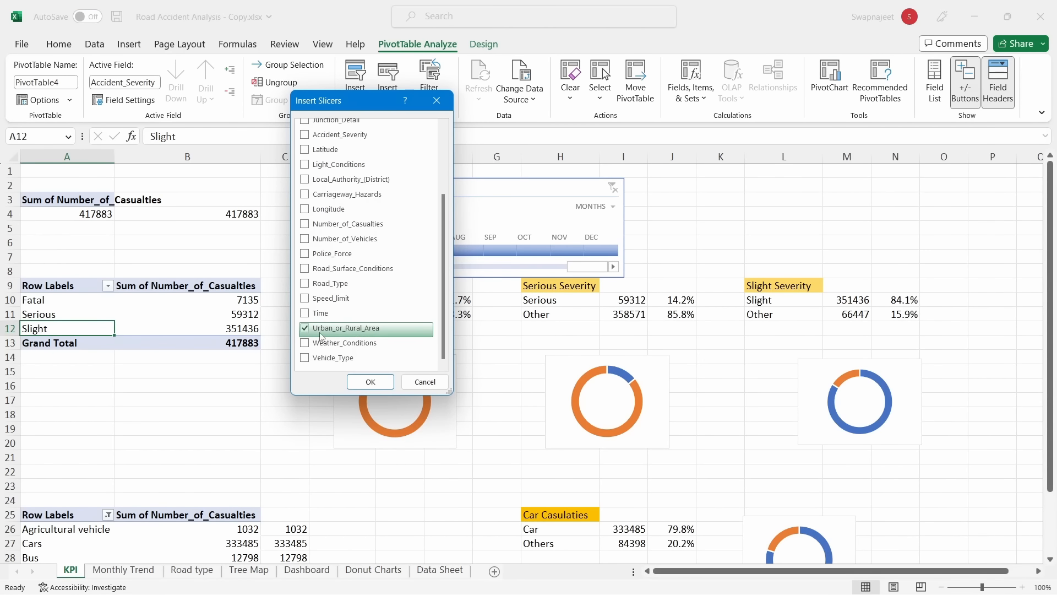
{"action": "left_click", "coordinate": [368, 382]}
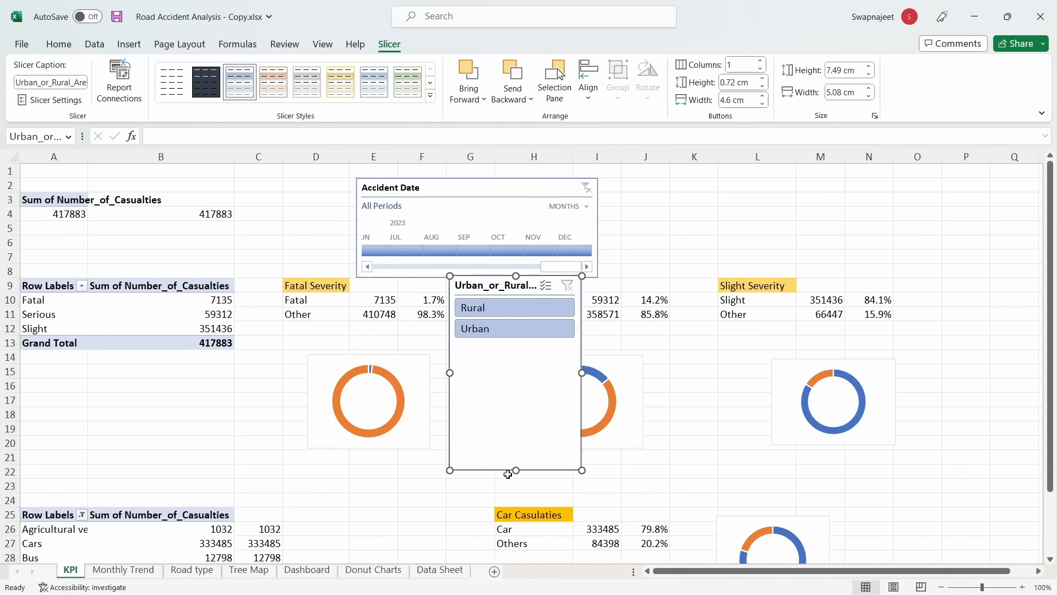
{"action": "left_click_drag", "start_coordinate": [515, 408], "coordinate": [516, 345]}
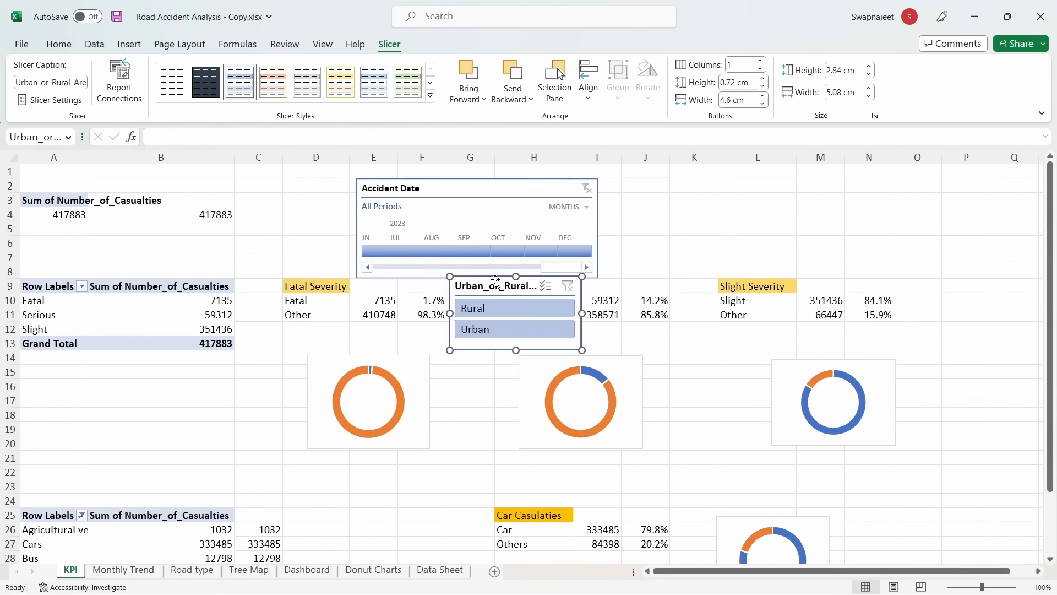
{"action": "left_click_drag", "start_coordinate": [499, 276], "coordinate": [683, 191]}
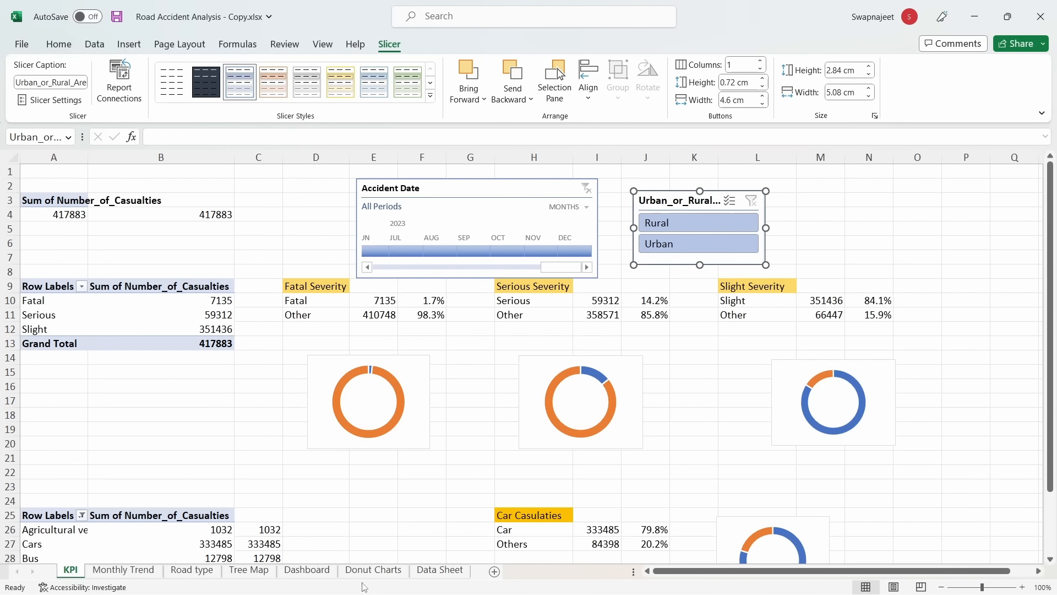
Copy the Urban_or_Rural_Area slicer into the Dashboard's Filter Panel card and narrow it to fit beside the Accident Date timeline
{"action": "left_click", "coordinate": [290, 573]}
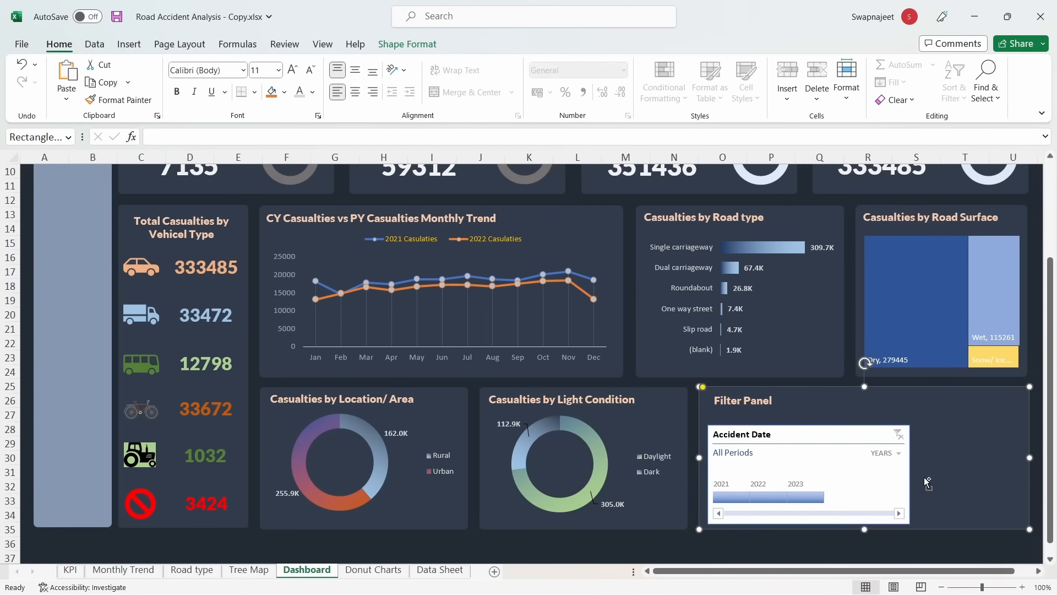
{"action": "key", "text": "ctrl+v"}
{"action": "left_click_drag", "start_coordinate": [749, 401], "coordinate": [959, 433]}
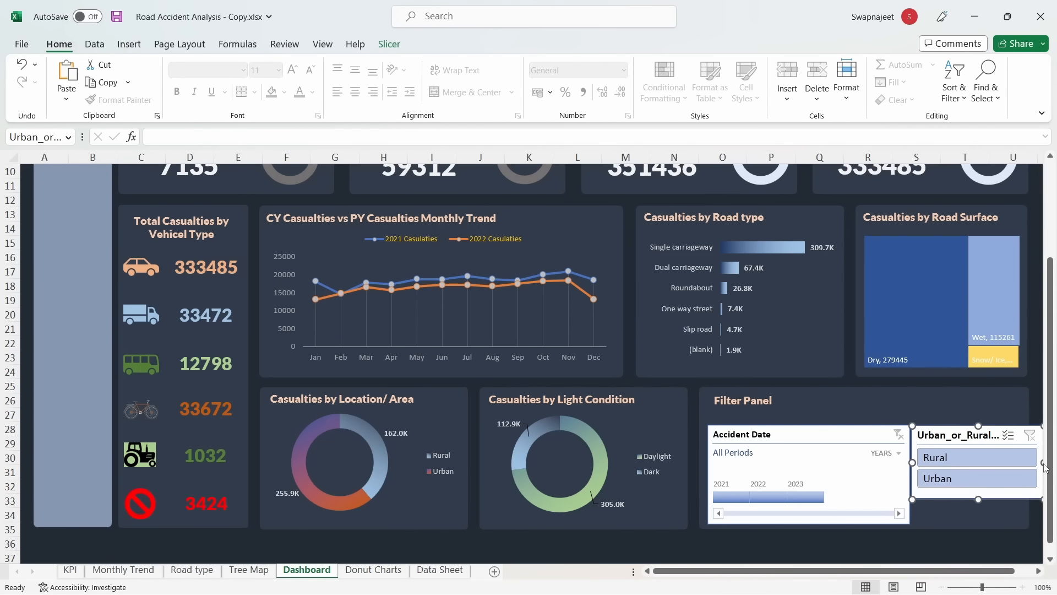
{"action": "left_click_drag", "start_coordinate": [1042, 463], "coordinate": [974, 463]}
{"action": "left_click_drag", "start_coordinate": [947, 571], "coordinate": [932, 571]}
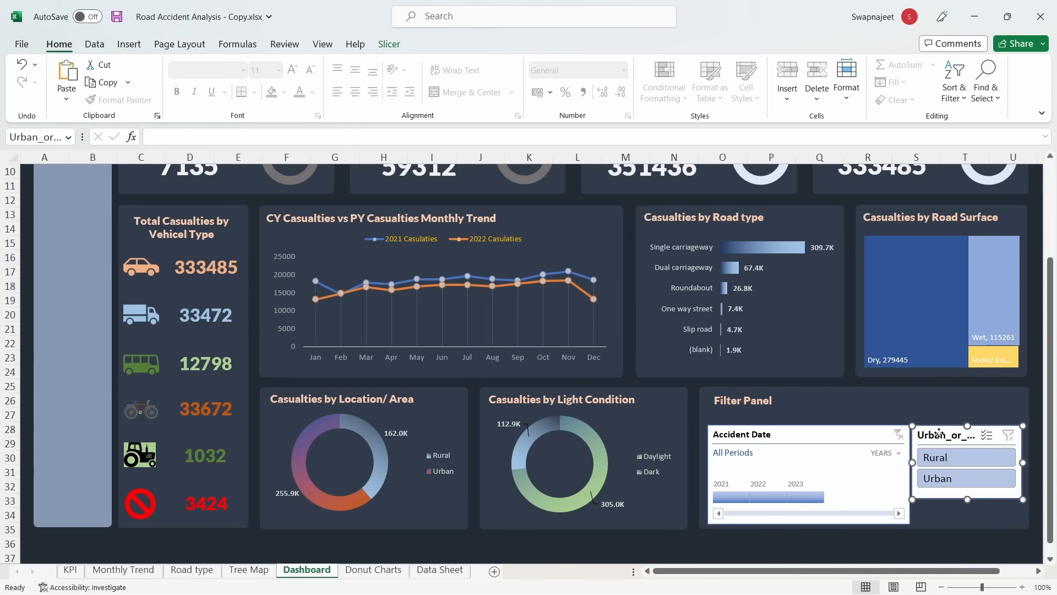
{"action": "left_click_drag", "start_coordinate": [939, 433], "coordinate": [944, 434]}
Check how the dashboard responds to the slicer by filtering to Rural and Urban, and clear the area filter
{"action": "left_click", "coordinate": [943, 458]}
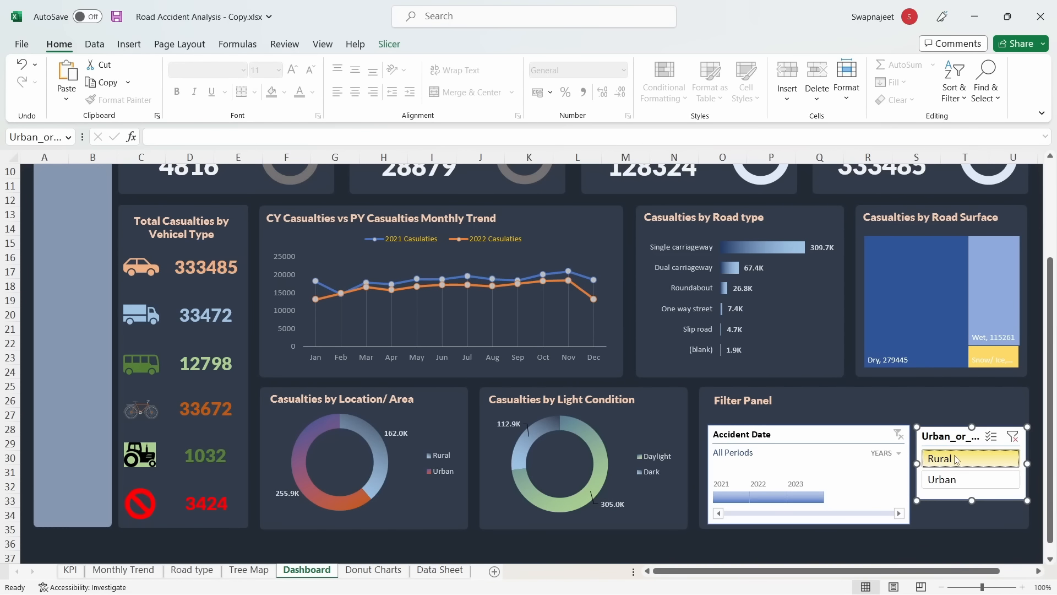
{"action": "left_click", "coordinate": [954, 479]}
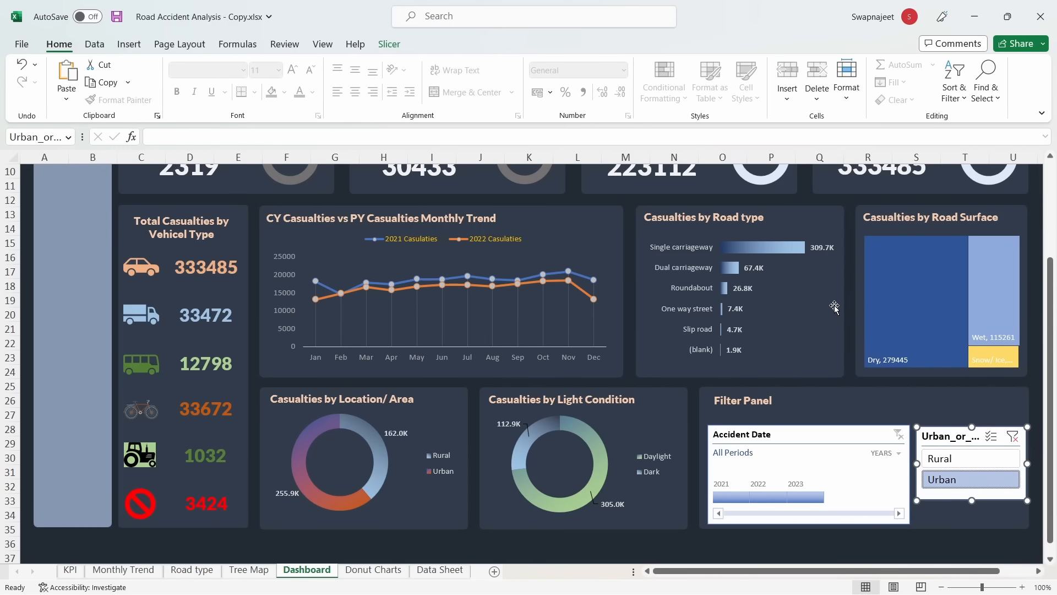
{"action": "scroll", "coordinate": [1049, 479], "scroll_direction": "up", "scroll_amount": 1}
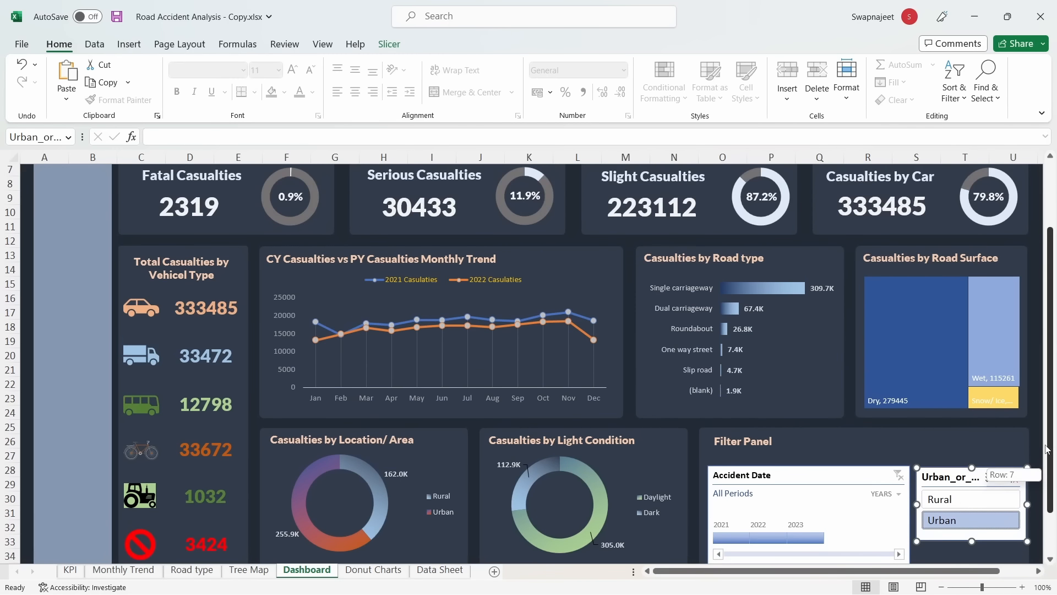
{"action": "left_click", "coordinate": [974, 501]}
{"action": "left_click", "coordinate": [970, 522]}
{"action": "left_click", "coordinate": [961, 502]}
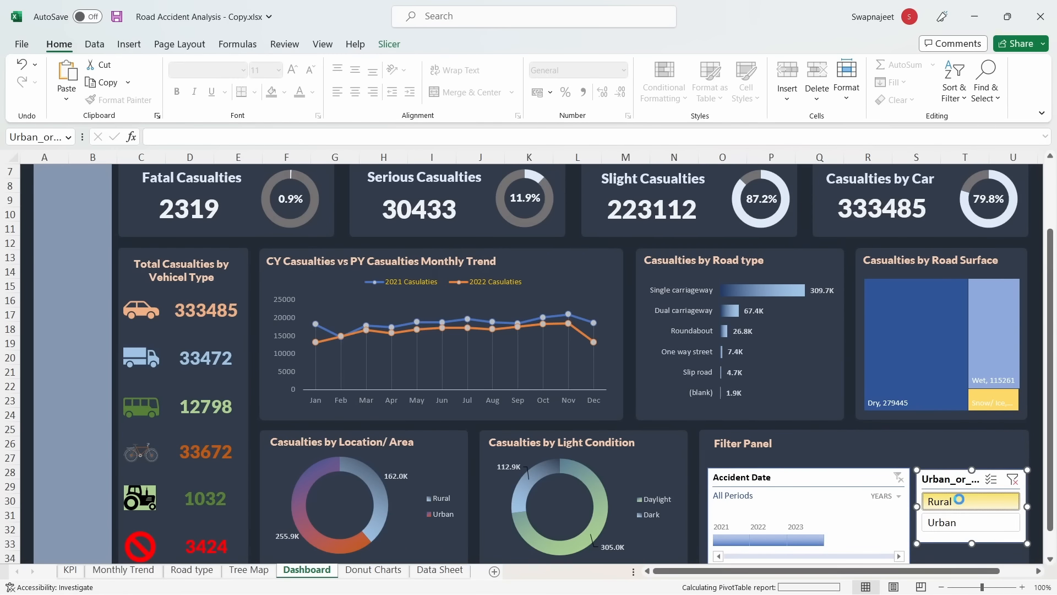
{"action": "left_click", "coordinate": [1012, 480]}
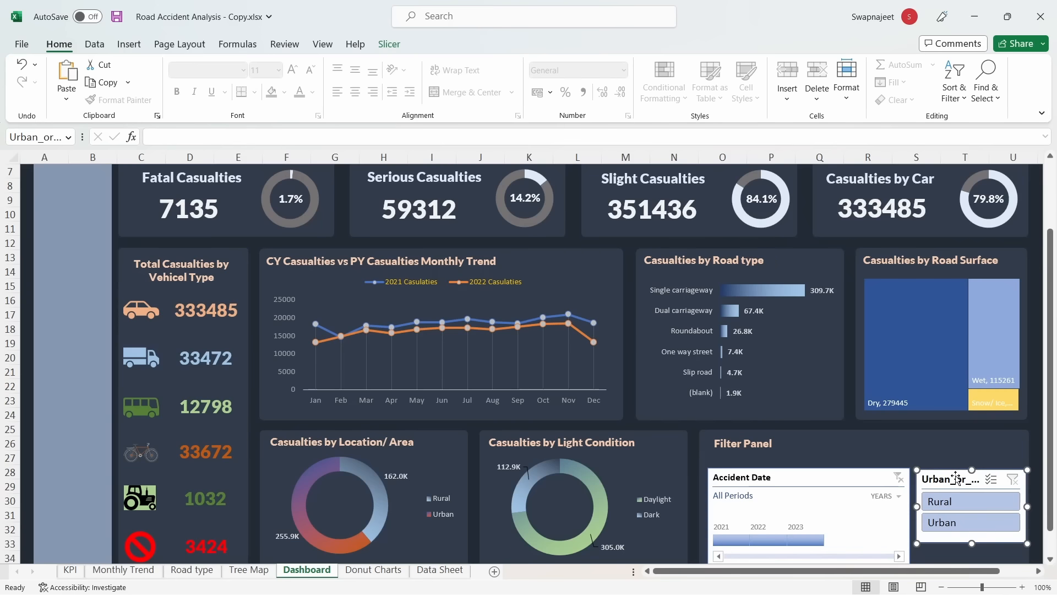
Connect the Urban_or_Rural_Area slicer to every pivot table on the Donut Charts, KPI, Monthly Trend, Road type and Tree Map sheets
{"action": "right_click", "coordinate": [952, 477]}
{"action": "left_click", "coordinate": [844, 300]}
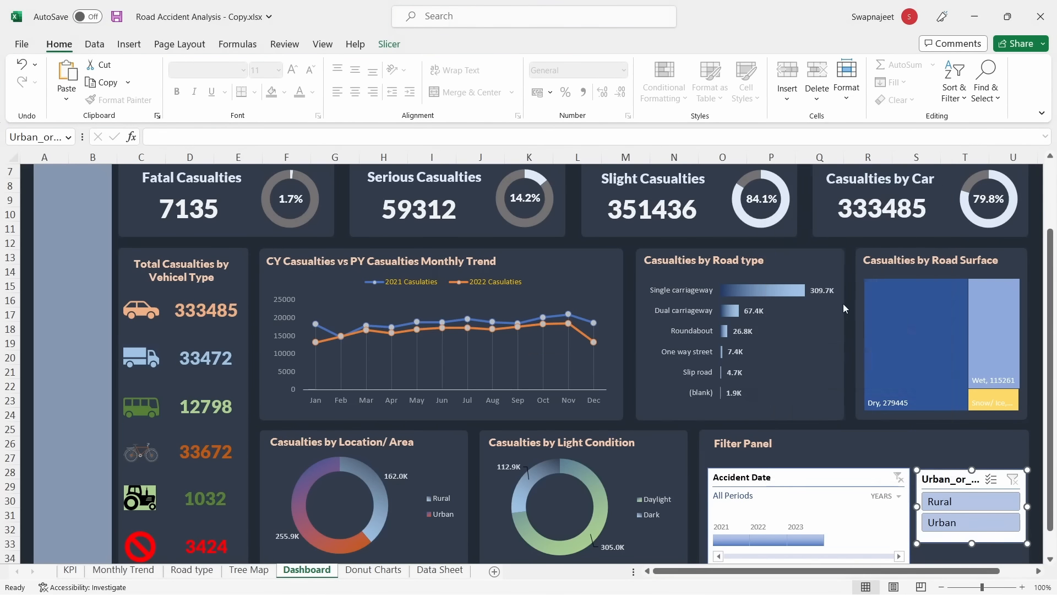
{"action": "left_click_drag", "start_coordinate": [540, 212], "coordinate": [524, 212]}
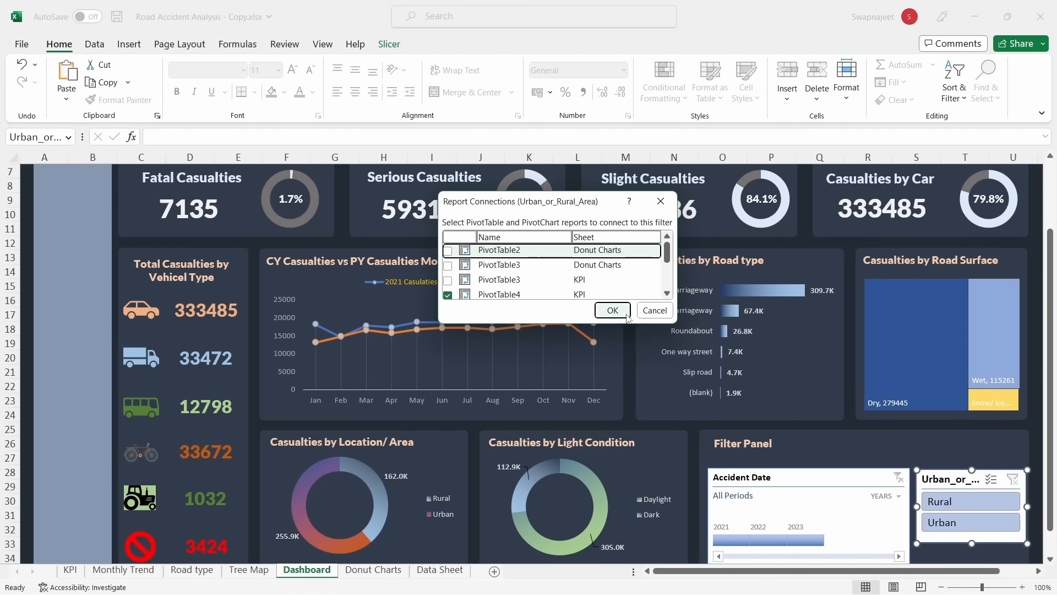
{"action": "left_click_drag", "start_coordinate": [675, 322], "coordinate": [791, 456]}
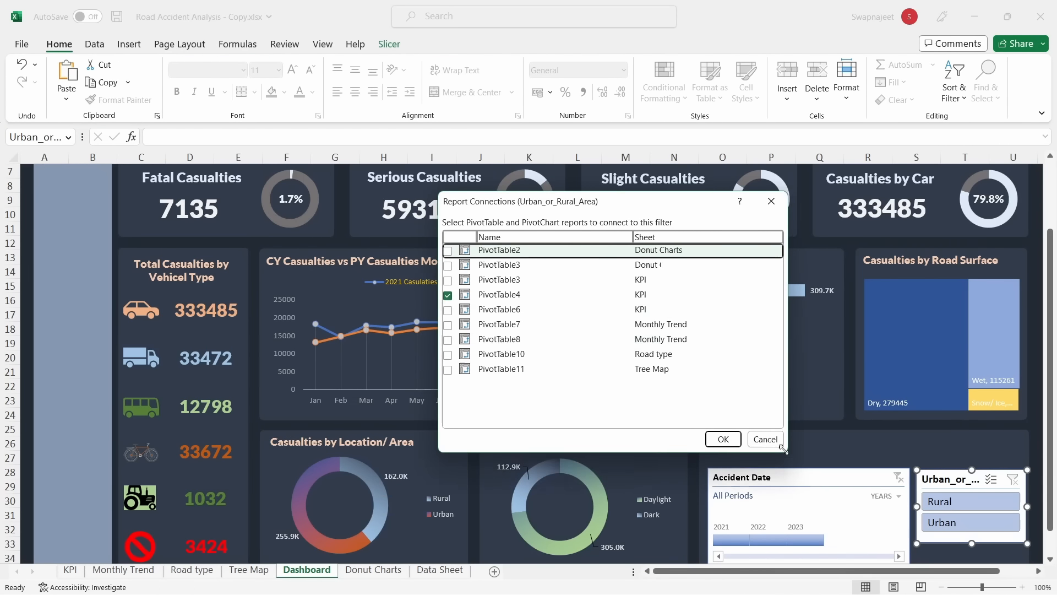
{"action": "left_click", "coordinate": [448, 250]}
{"action": "left_click", "coordinate": [447, 265]}
{"action": "left_click", "coordinate": [447, 281]}
{"action": "left_click", "coordinate": [448, 310]}
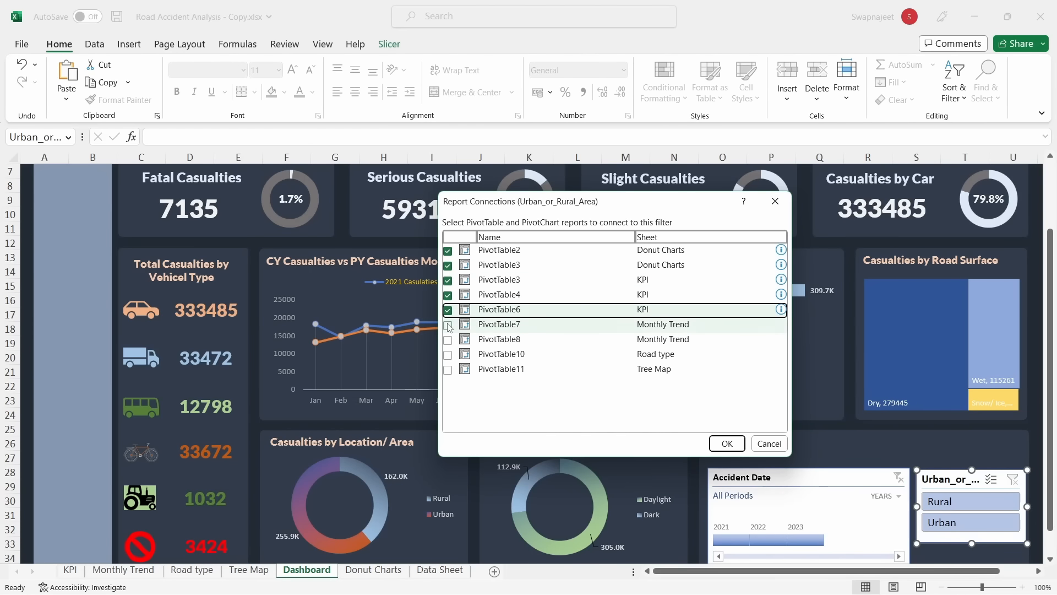
{"action": "left_click", "coordinate": [447, 324]}
{"action": "left_click", "coordinate": [448, 339]}
{"action": "left_click", "coordinate": [448, 354]}
{"action": "left_click", "coordinate": [448, 369]}
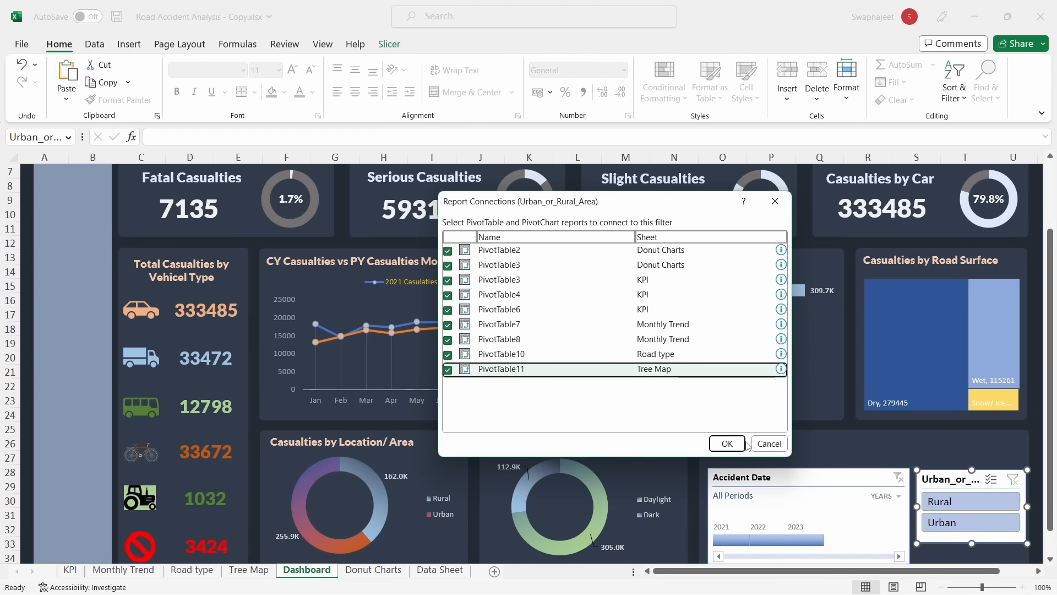
{"action": "left_click", "coordinate": [727, 444]}
Test the connected area slicer on the dashboard with Rural and Urban, clear the filter and deselect the slicer
{"action": "left_click", "coordinate": [957, 501]}
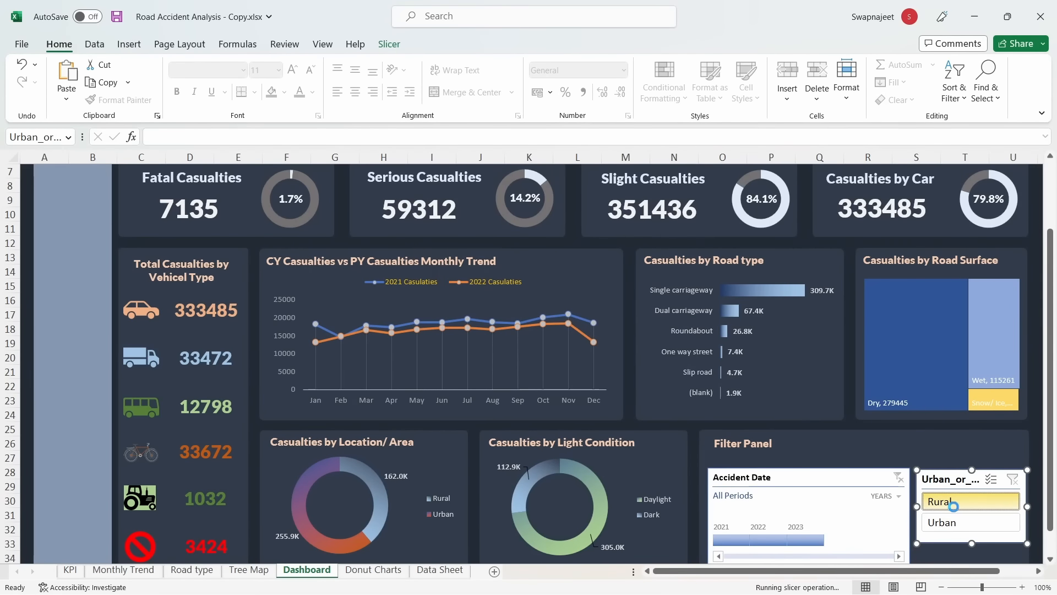
{"action": "left_click", "coordinate": [956, 523]}
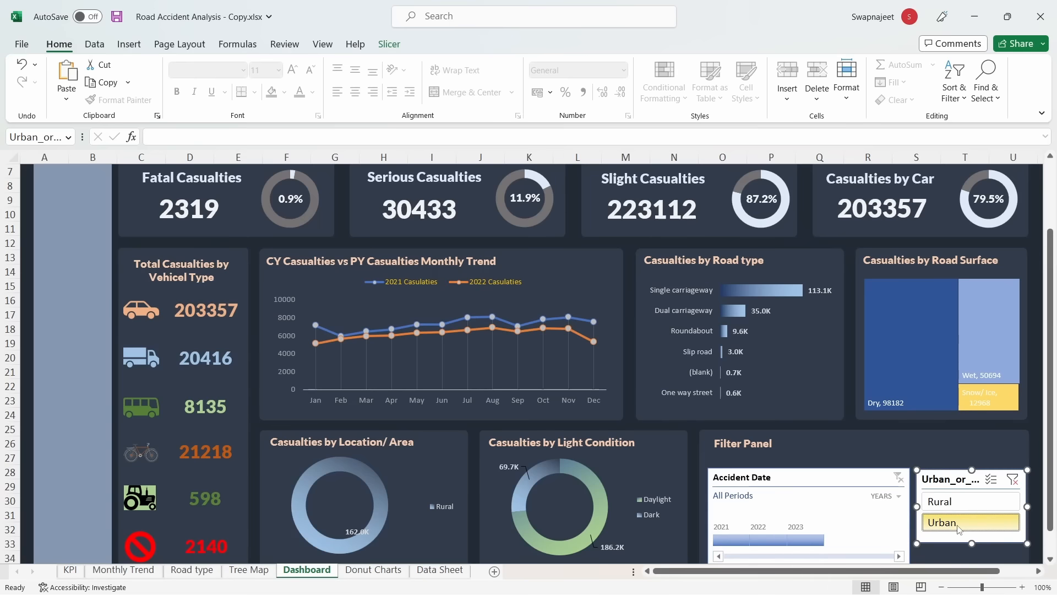
{"action": "left_click", "coordinate": [1014, 479]}
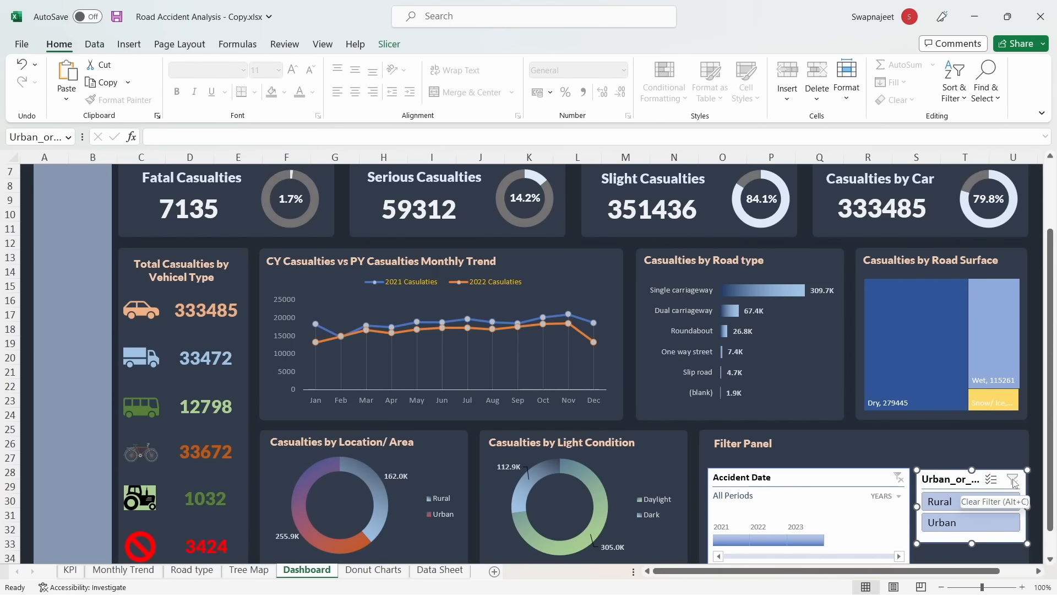
{"action": "left_click", "coordinate": [1031, 416]}
{"action": "scroll", "coordinate": [1031, 416], "scroll_direction": "down", "scroll_amount": 2}
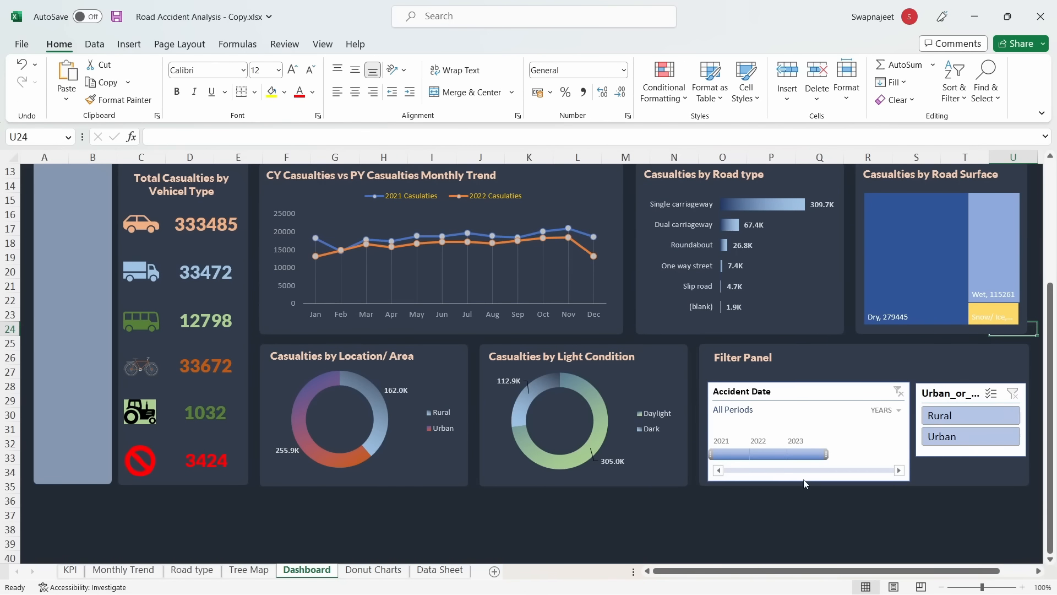
{"action": "scroll", "coordinate": [804, 484], "scroll_direction": "up", "scroll_amount": 1}
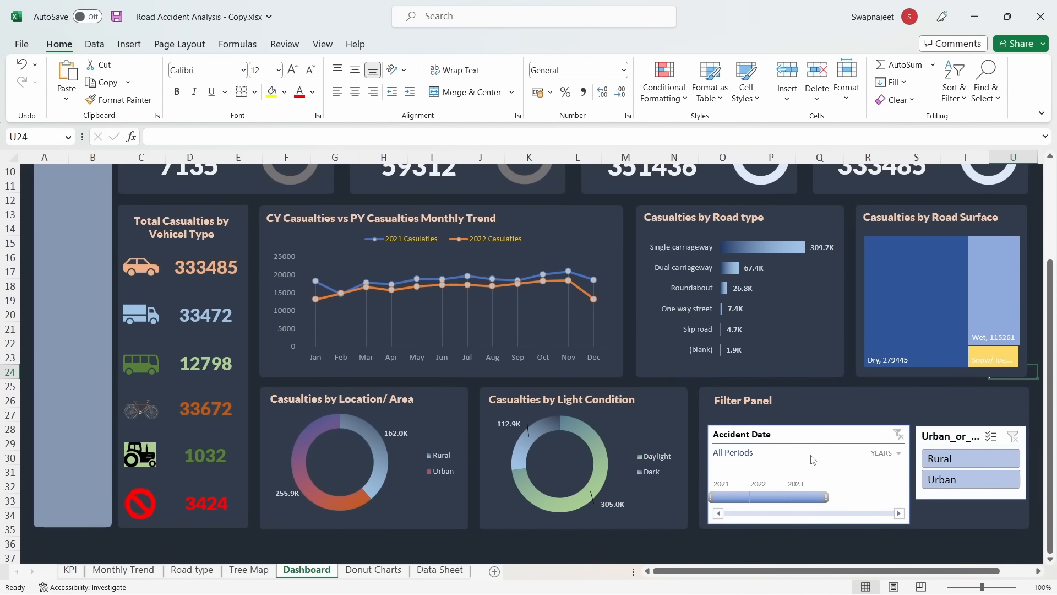
Try the dark custom style on the Accident Date timeline and switch it back to the light blue style
{"action": "left_click", "coordinate": [794, 433]}
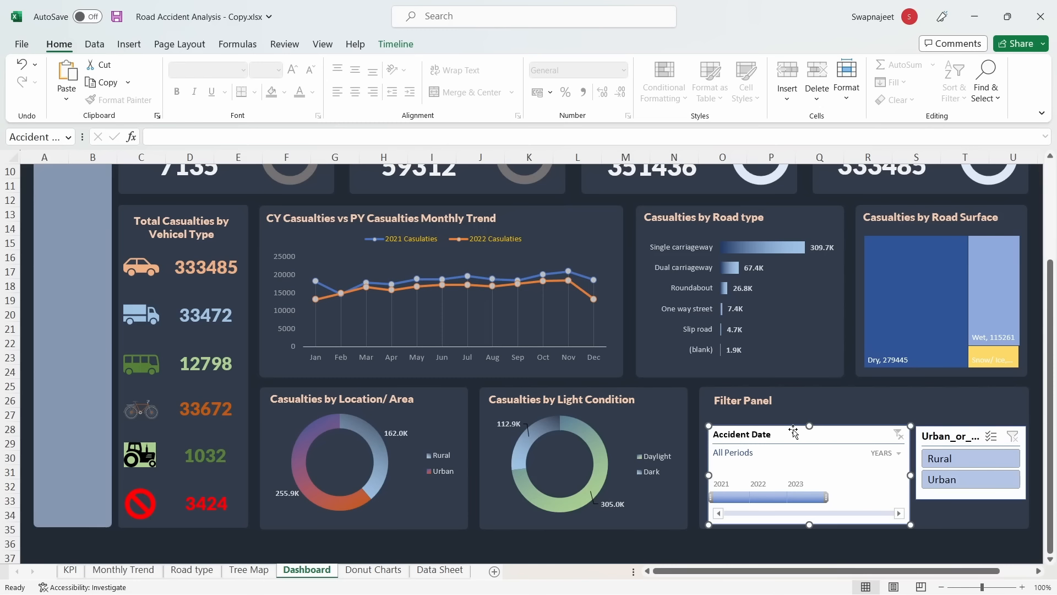
{"action": "left_click", "coordinate": [396, 44]}
{"action": "left_click", "coordinate": [170, 84]}
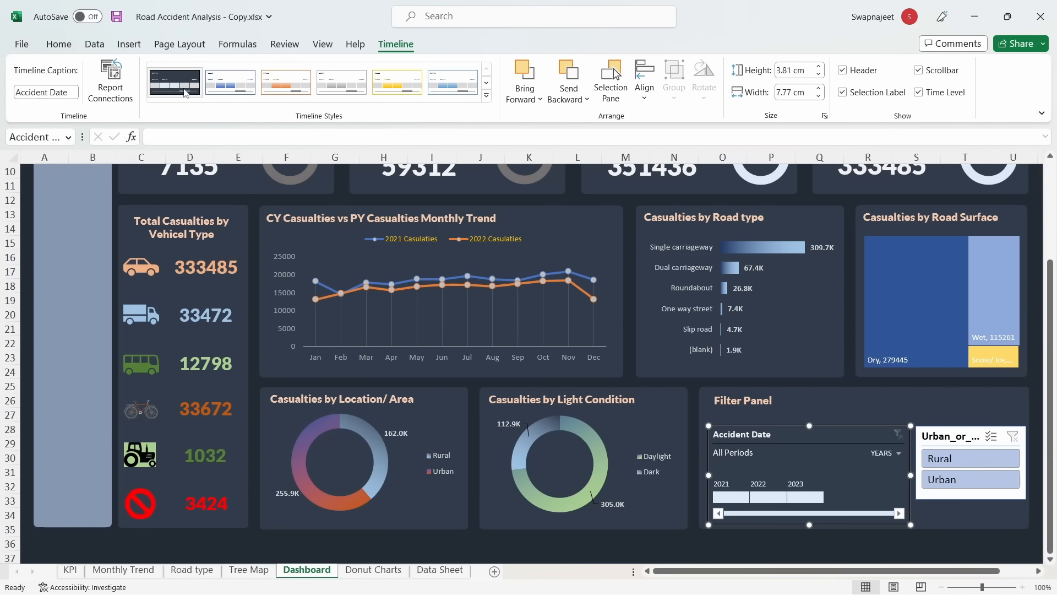
{"action": "left_click", "coordinate": [222, 91]}
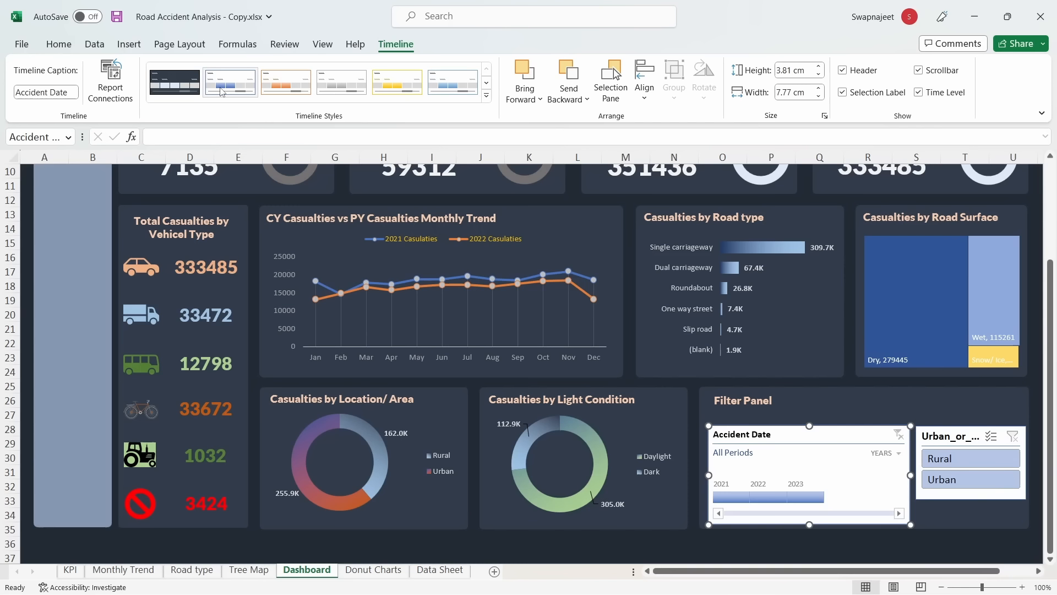
Start a new custom timeline style and name it "New Style For Timeline"
{"action": "left_click", "coordinate": [487, 99]}
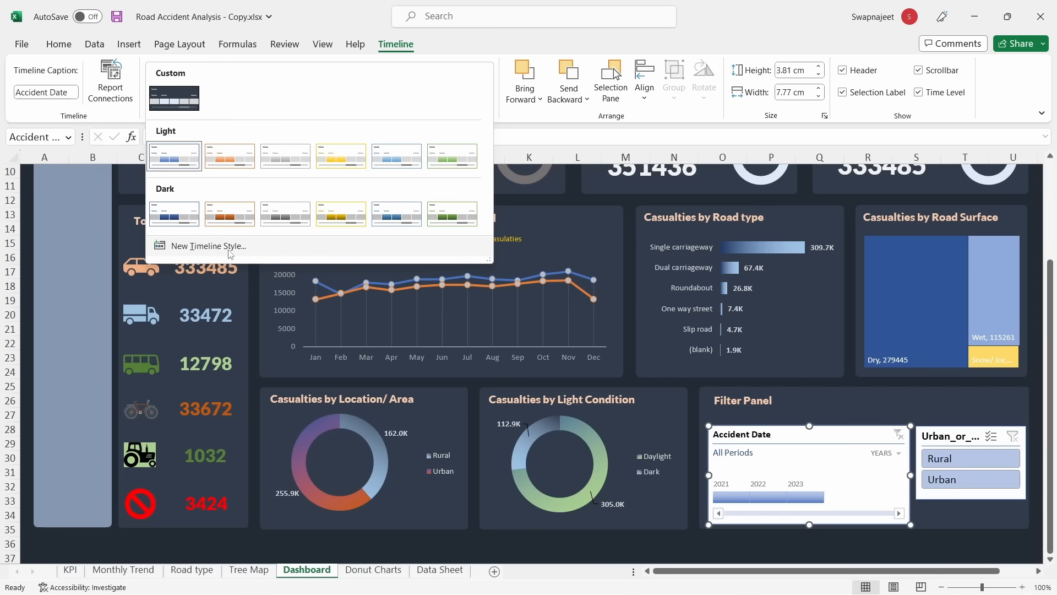
{"action": "left_click", "coordinate": [209, 247]}
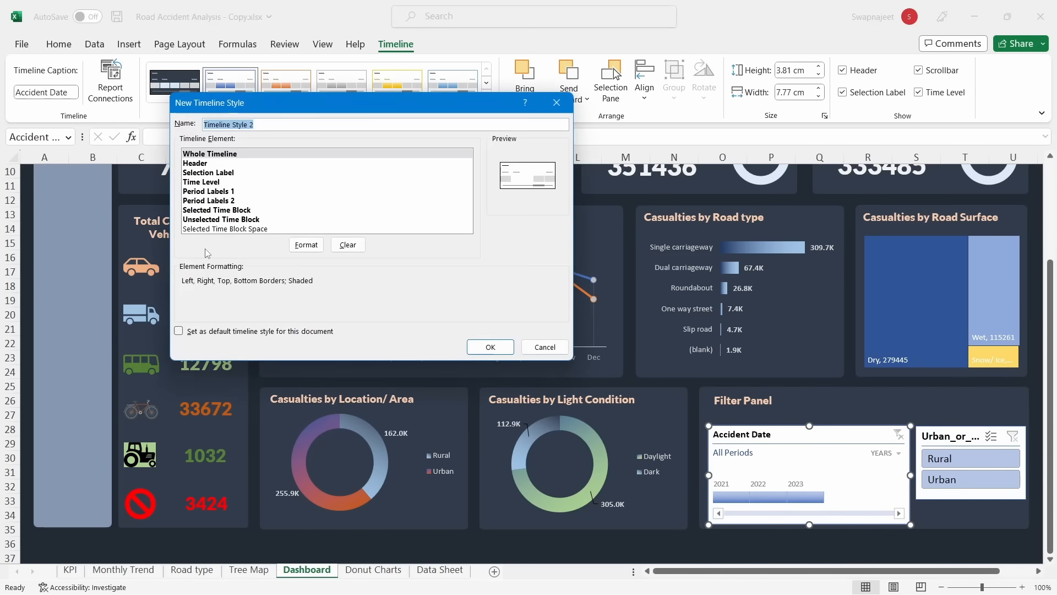
{"action": "left_click", "coordinate": [220, 153]}
{"action": "left_click_drag", "start_coordinate": [254, 125], "coordinate": [193, 130]}
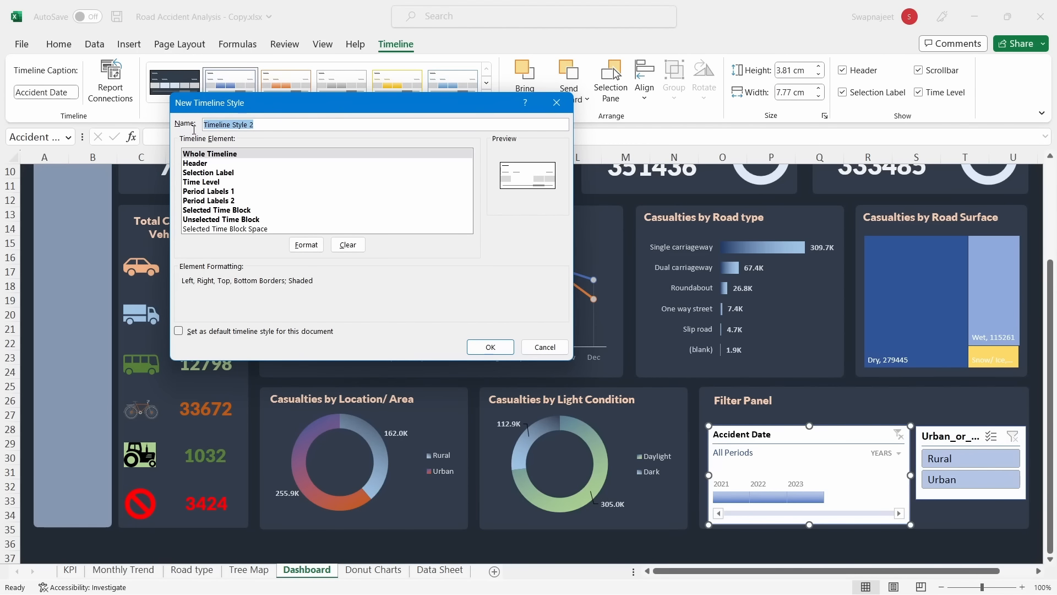
{"action": "type", "text": "New Style For Timeline"}
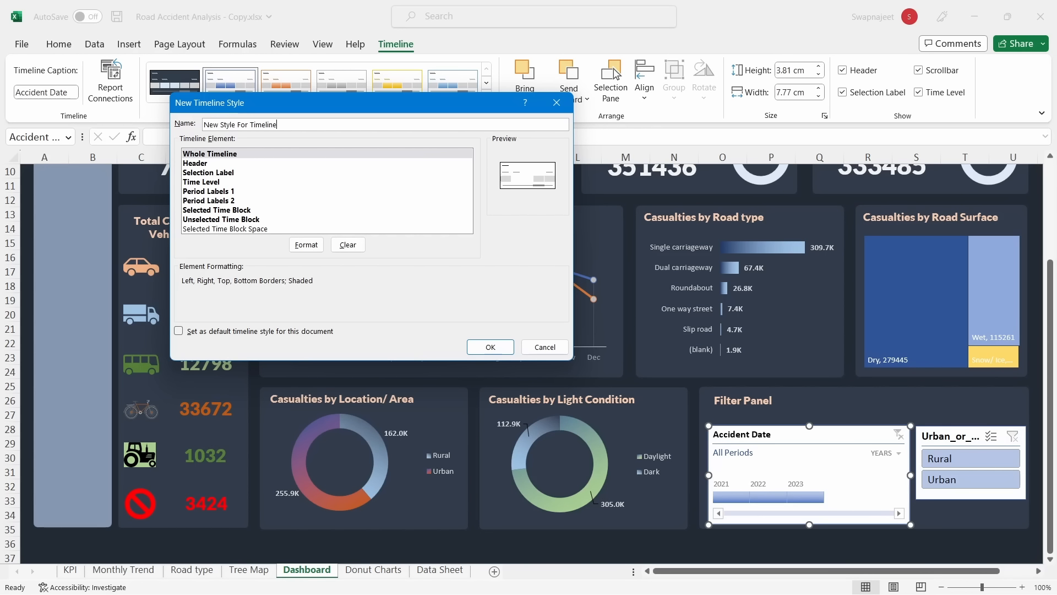
Set the Whole Timeline element's background fill to the custom hex colour #303D4A
{"action": "left_click", "coordinate": [205, 155]}
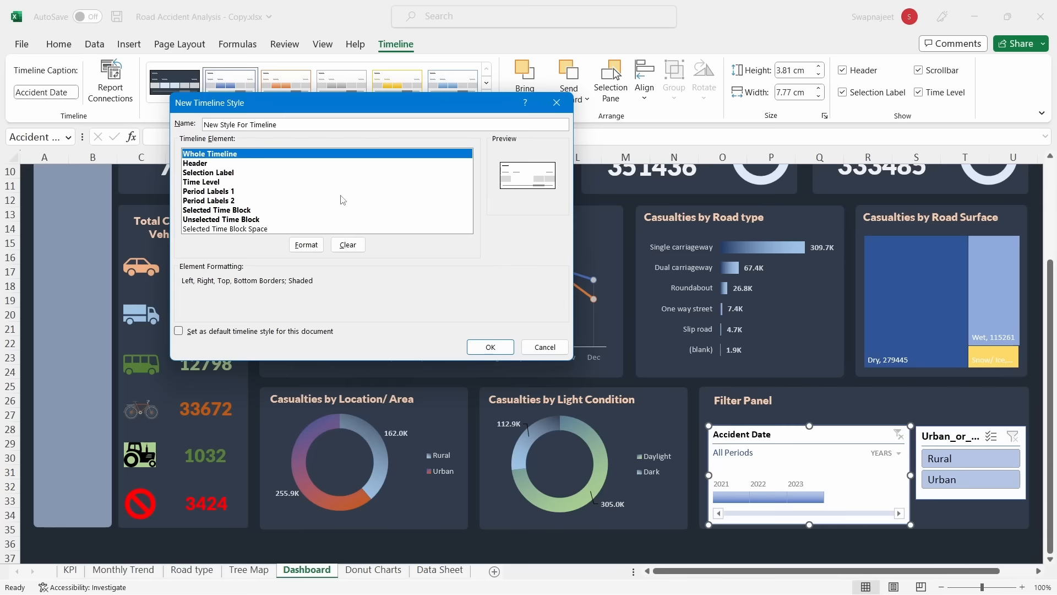
{"action": "left_click", "coordinate": [306, 245]}
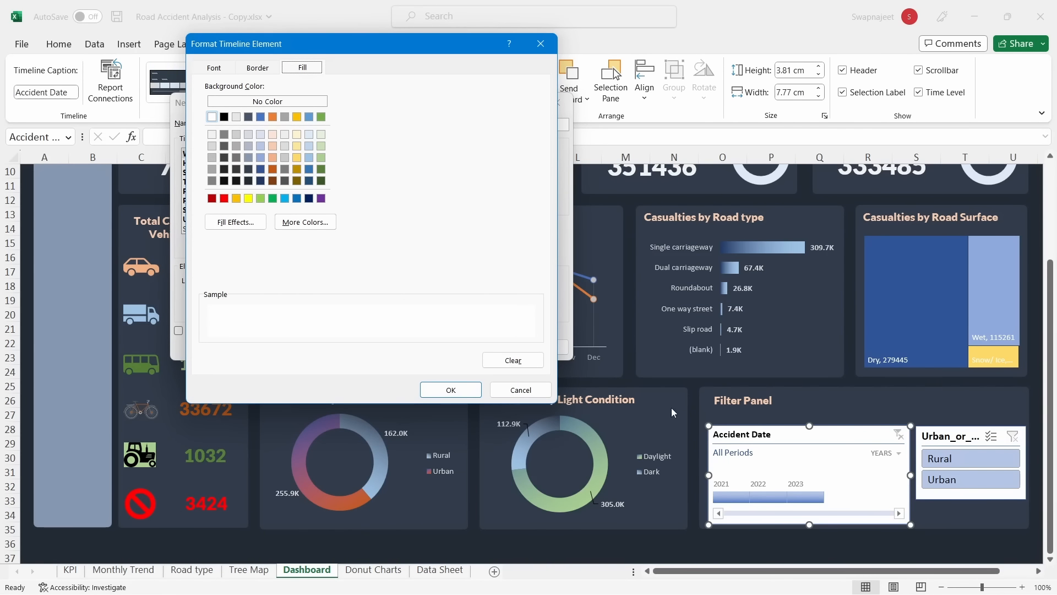
{"action": "left_click", "coordinate": [225, 72]}
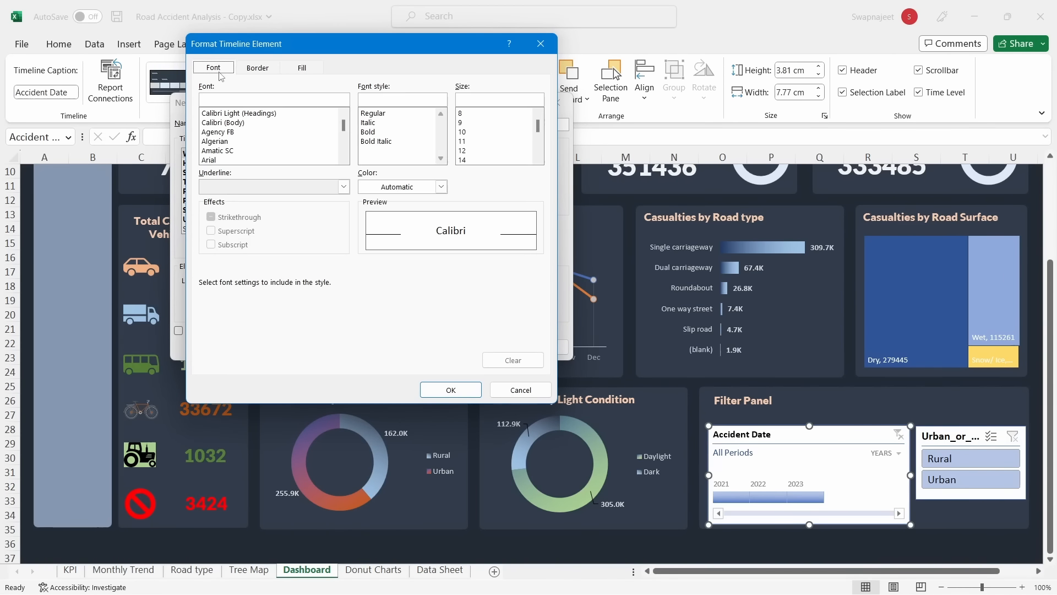
{"action": "left_click", "coordinate": [247, 72]}
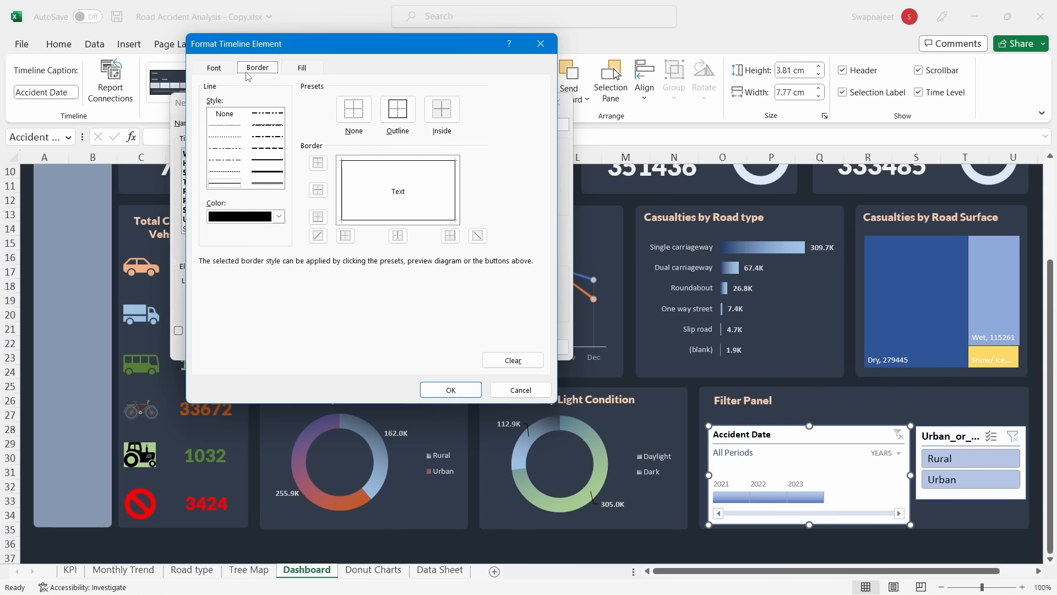
{"action": "left_click", "coordinate": [315, 72]}
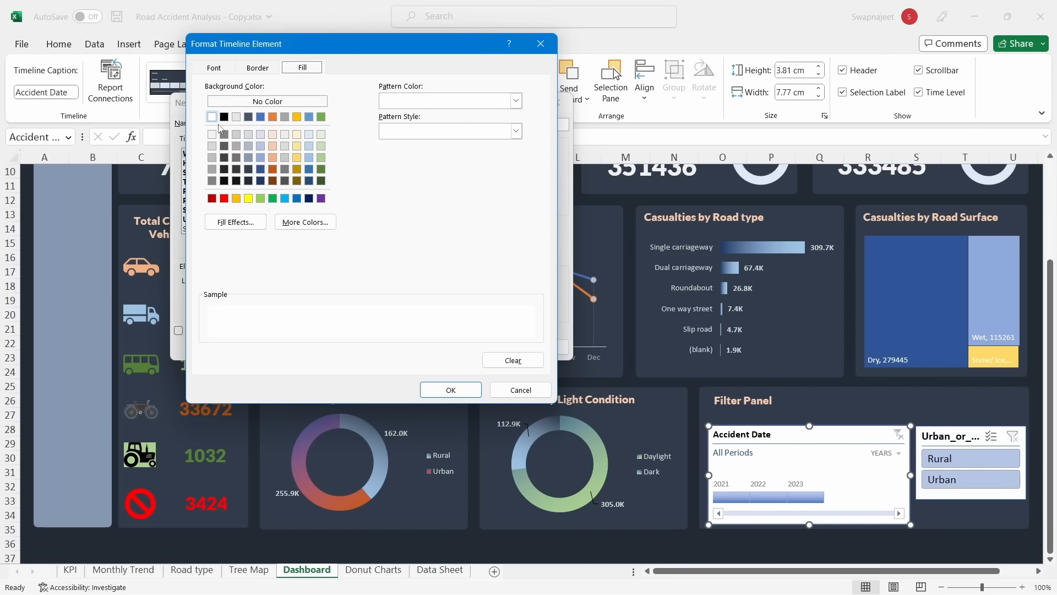
{"action": "left_click", "coordinate": [330, 226]}
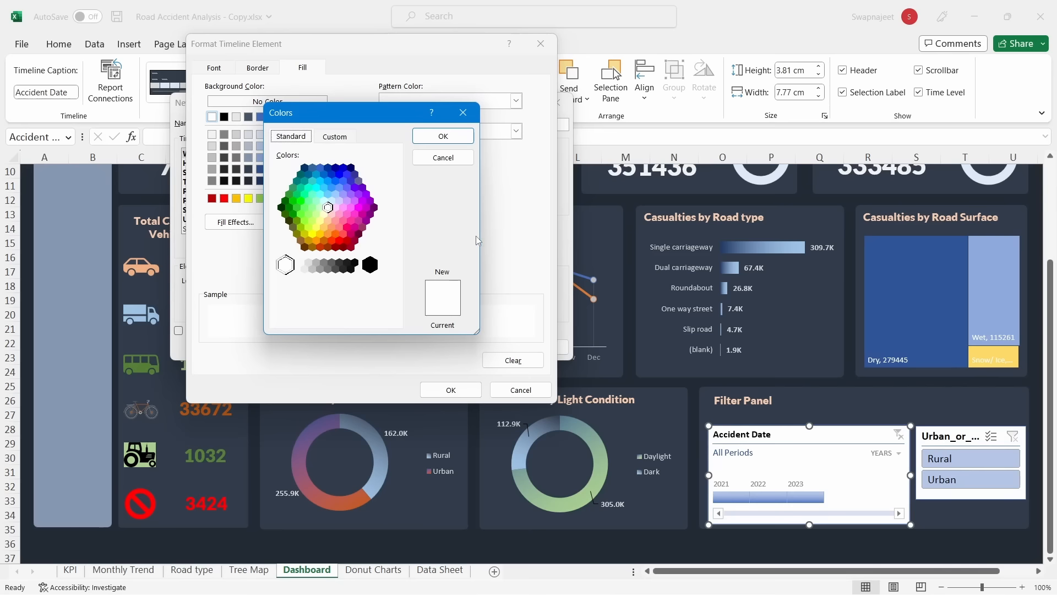
{"action": "left_click", "coordinate": [443, 137]}
{"action": "left_click", "coordinate": [320, 222]}
{"action": "left_click", "coordinate": [337, 137]}
{"action": "left_click_drag", "start_coordinate": [355, 317], "coordinate": [338, 316]}
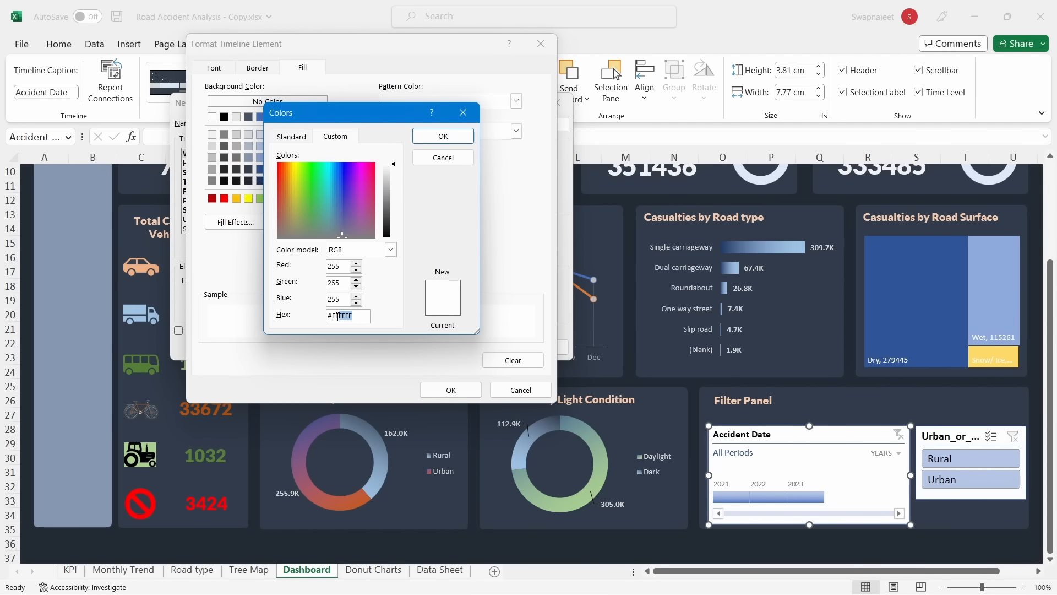
{"action": "key", "text": "BackSpace"}
{"action": "type", "text": "303D4A"}
{"action": "left_click", "coordinate": [443, 136]}
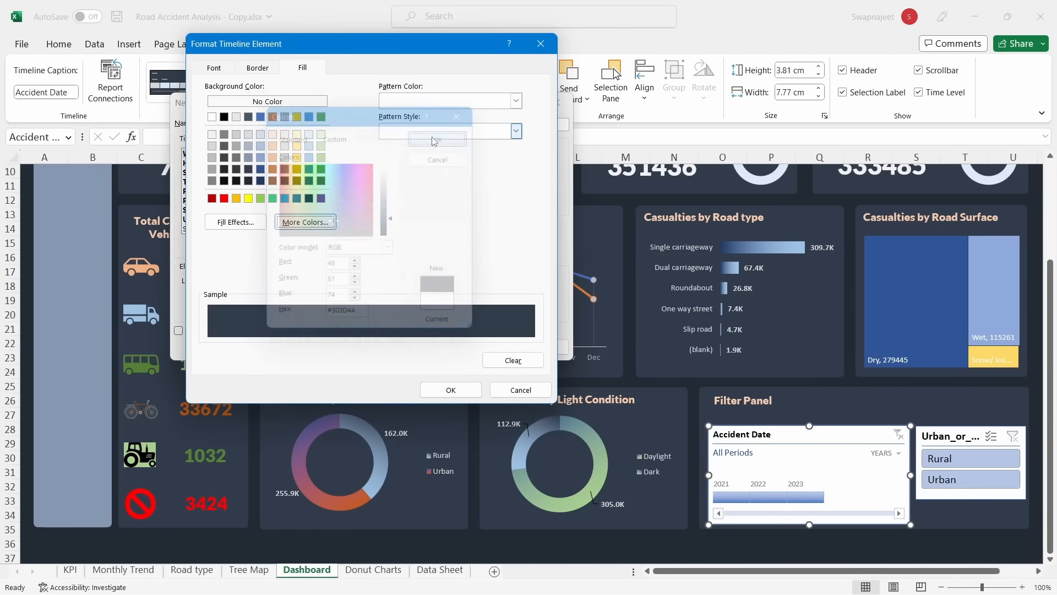
{"action": "left_click", "coordinate": [451, 390]}
Format the timeline style's Header element with bold text in the lightest blue theme shade
{"action": "left_click", "coordinate": [203, 164]}
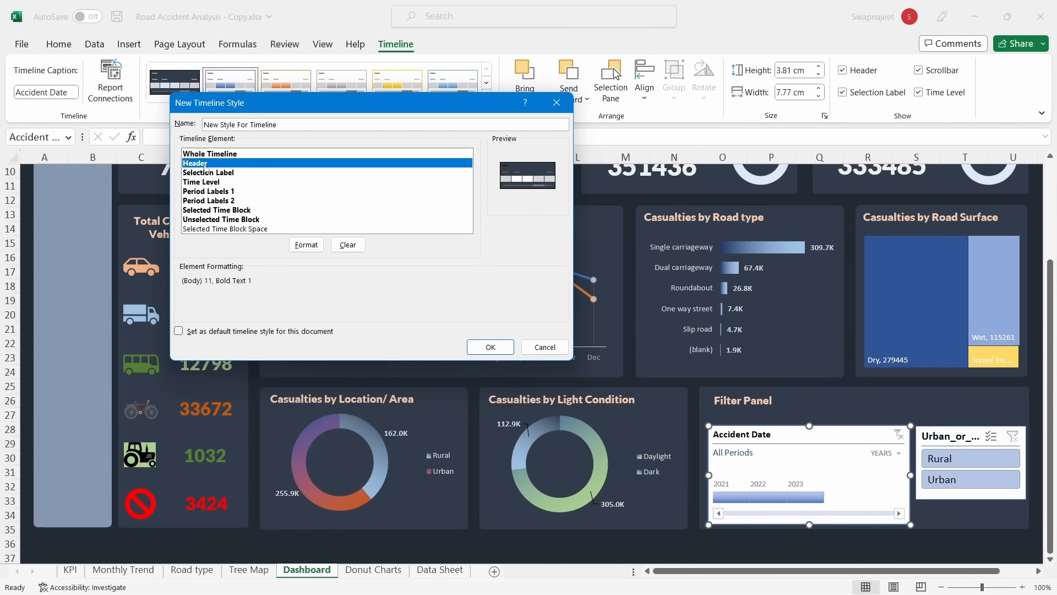
{"action": "left_click", "coordinate": [295, 245]}
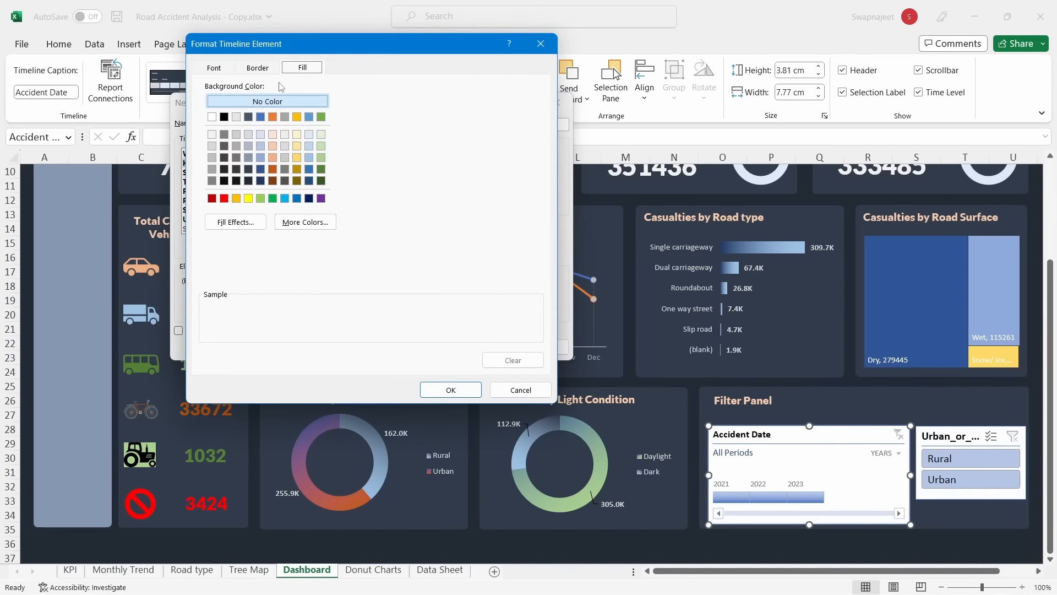
{"action": "left_click", "coordinate": [214, 68]}
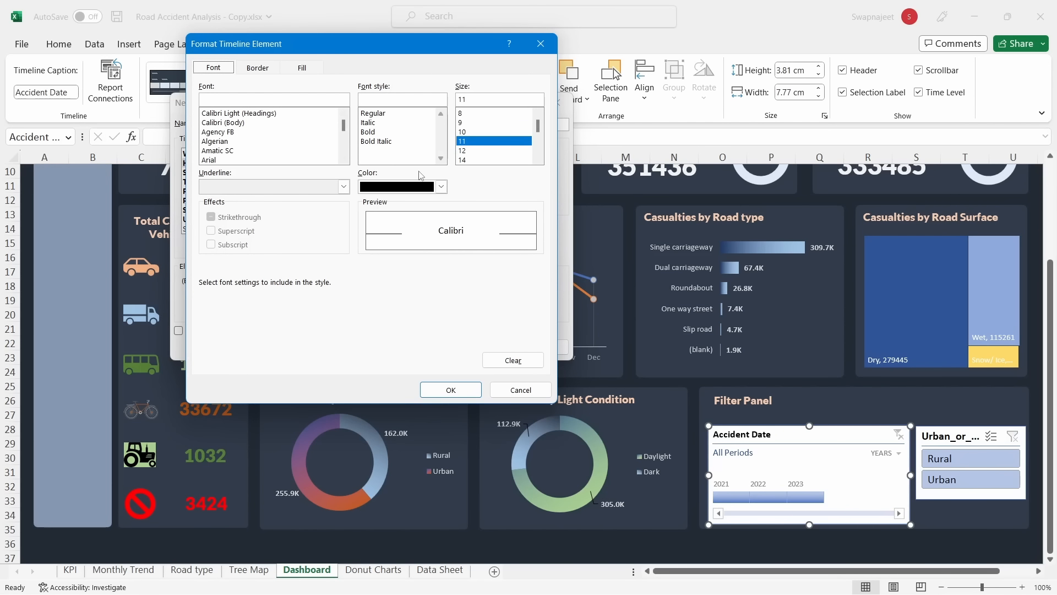
{"action": "left_click", "coordinate": [441, 187]}
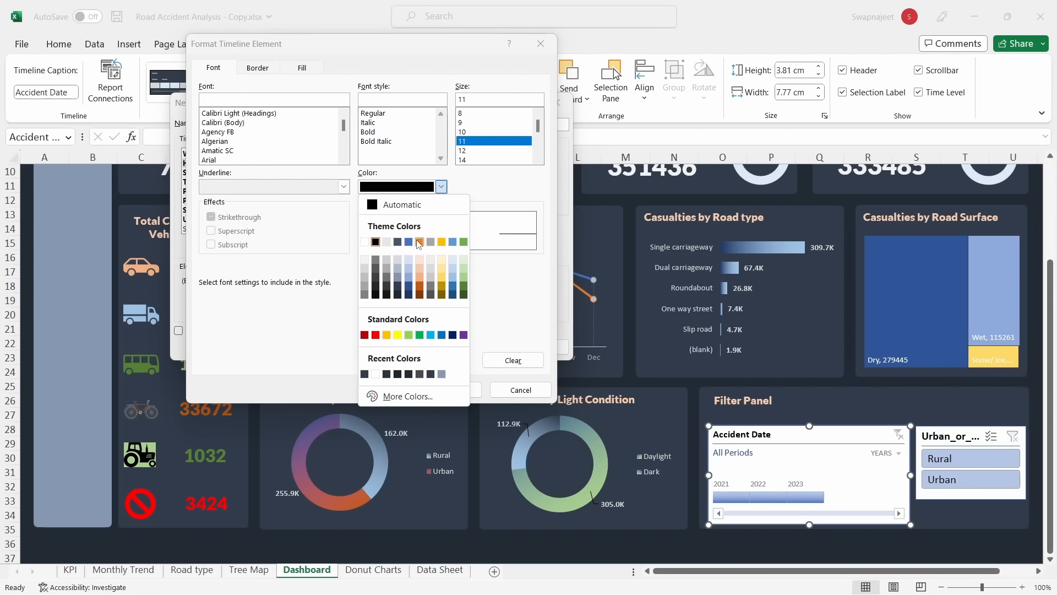
{"action": "left_click", "coordinate": [452, 260]}
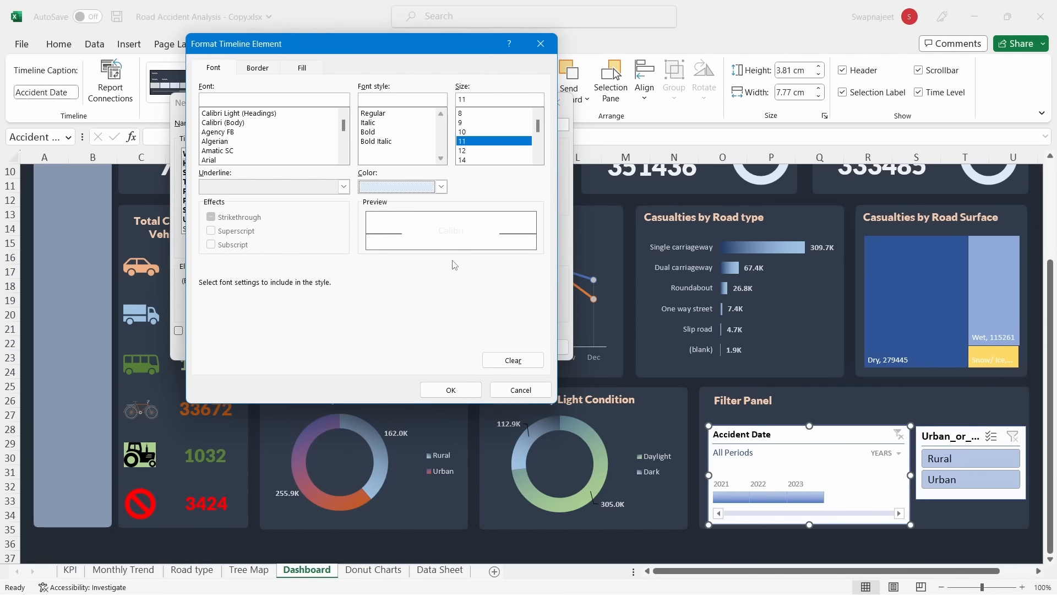
{"action": "left_click", "coordinate": [369, 132]}
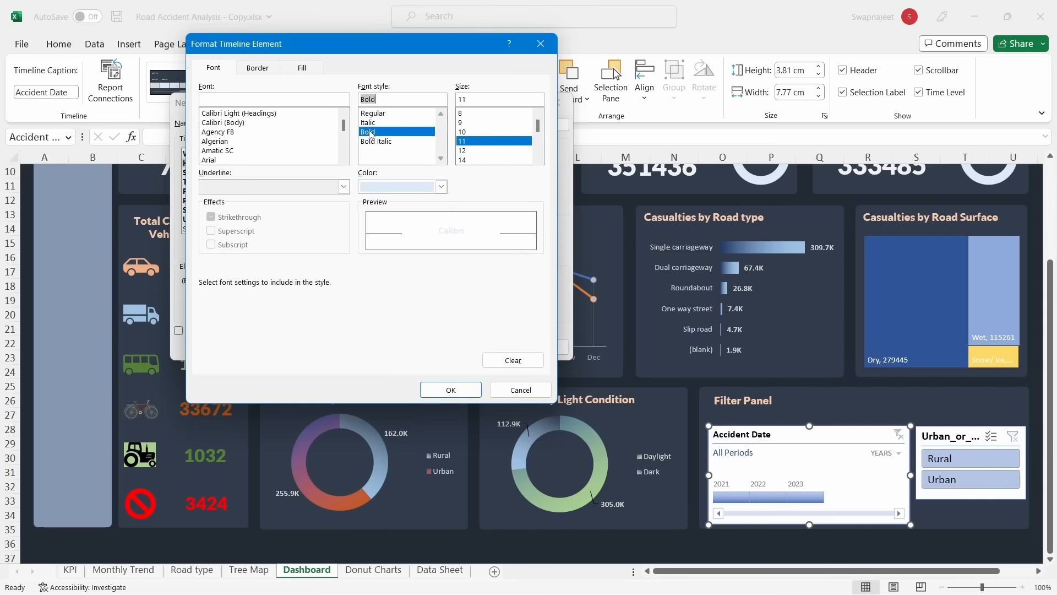
{"action": "left_click", "coordinate": [457, 395]}
Set the Selection Label element's font colour to Background 1, Darker 5%
{"action": "left_click", "coordinate": [226, 173]}
{"action": "left_click", "coordinate": [307, 245]}
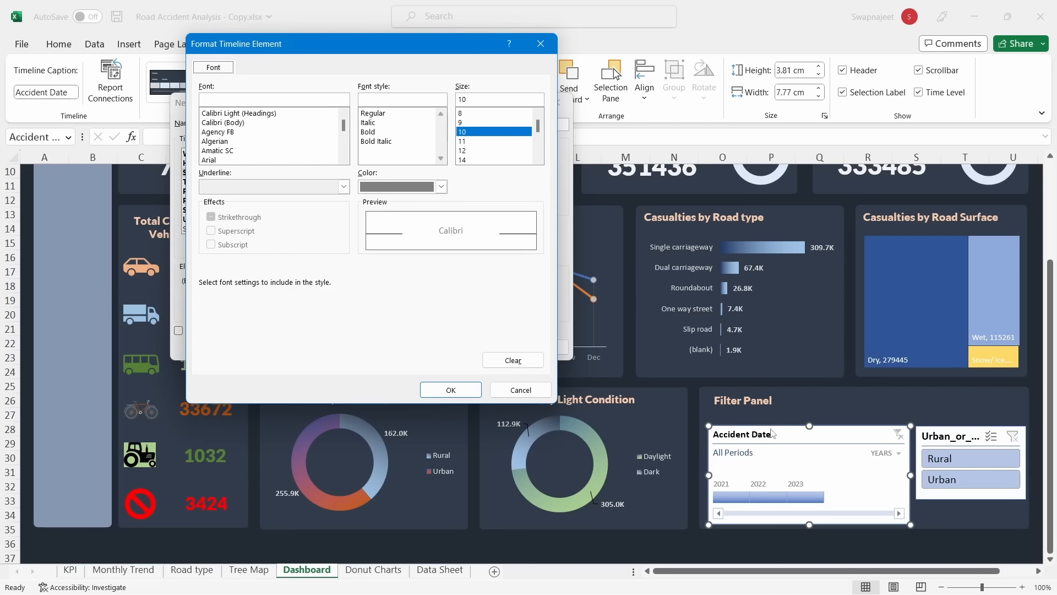
{"action": "left_click", "coordinate": [441, 187]}
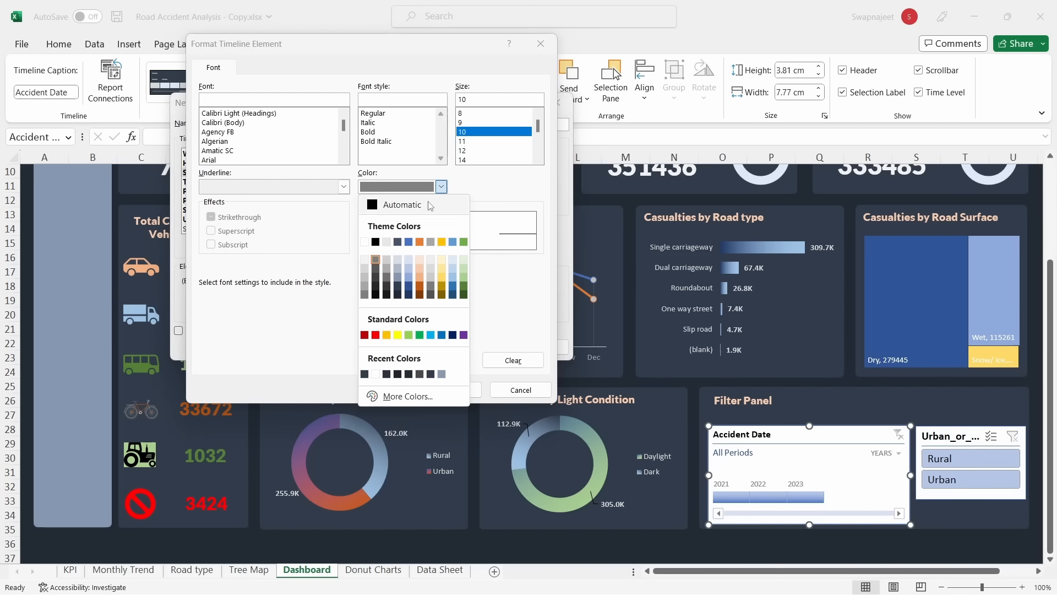
{"action": "left_click", "coordinate": [367, 262]}
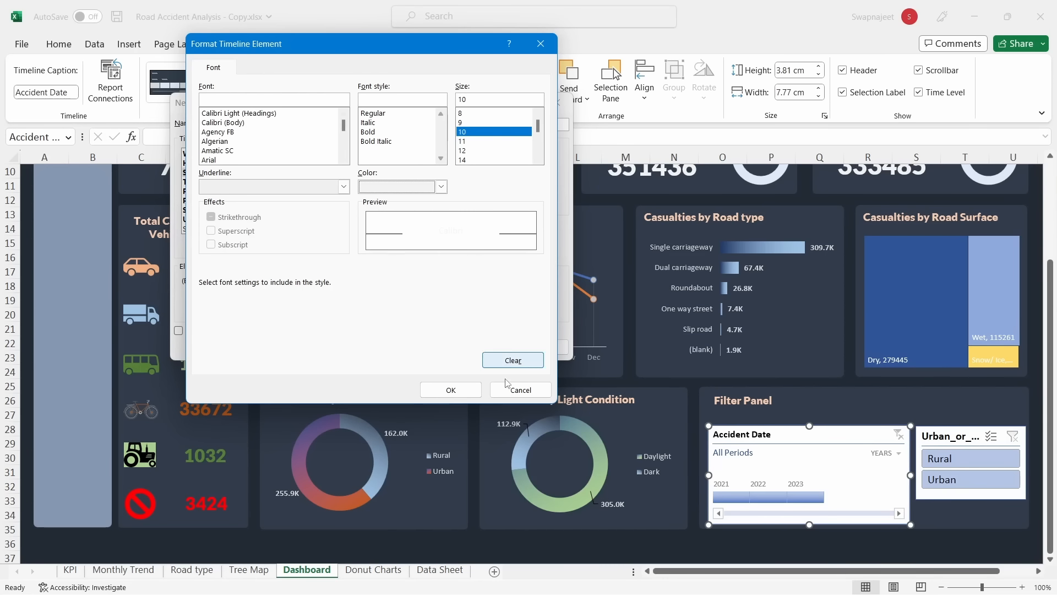
{"action": "left_click", "coordinate": [460, 389]}
Set the Time Level element's font colour to Background 1, Darker 5%
{"action": "left_click", "coordinate": [215, 182]}
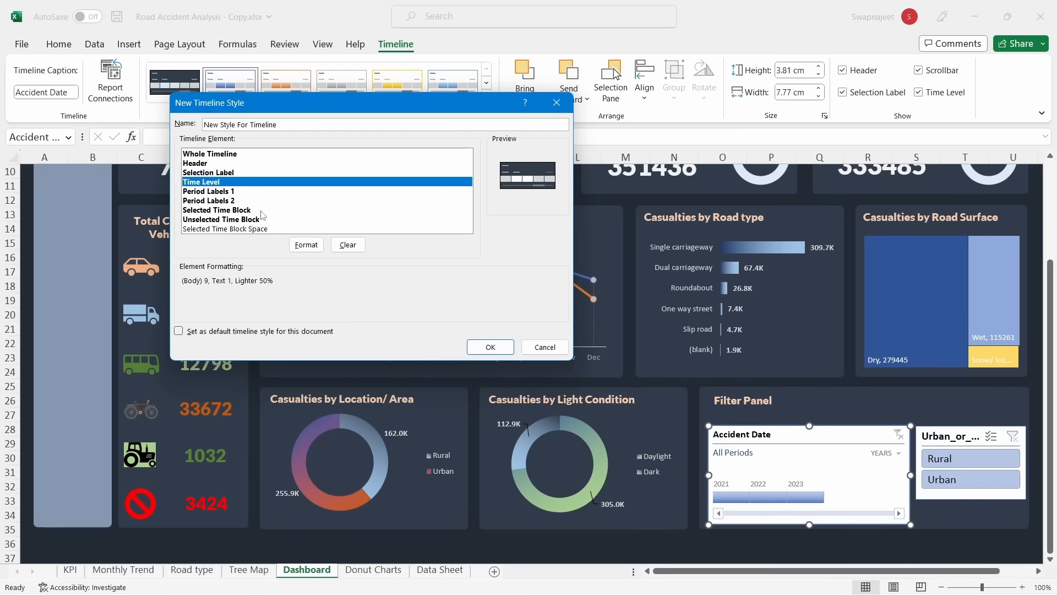
{"action": "left_click", "coordinate": [300, 245]}
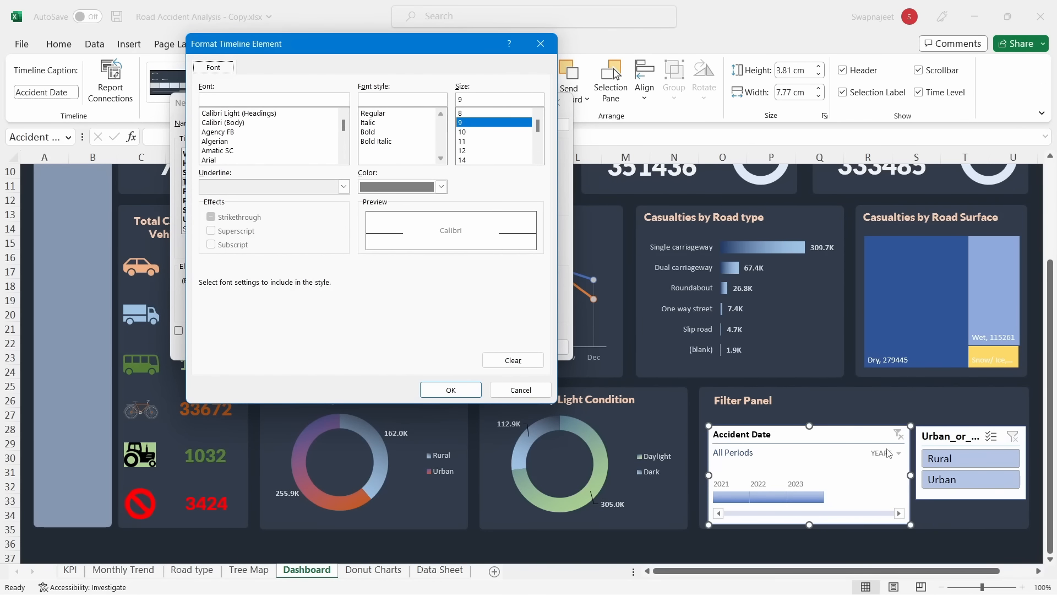
{"action": "left_click", "coordinate": [422, 192]}
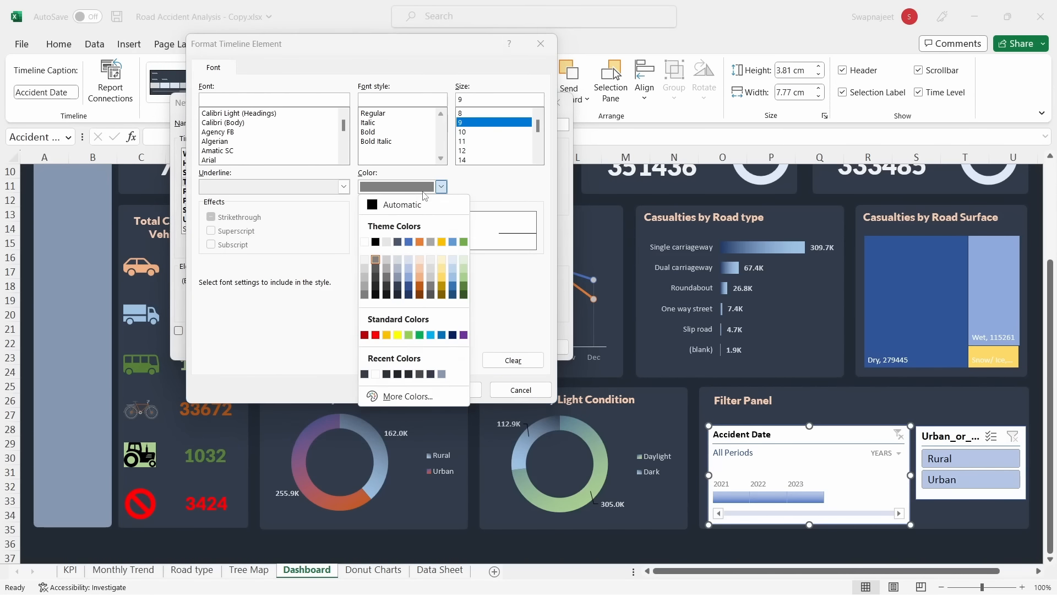
{"action": "left_click", "coordinate": [367, 264]}
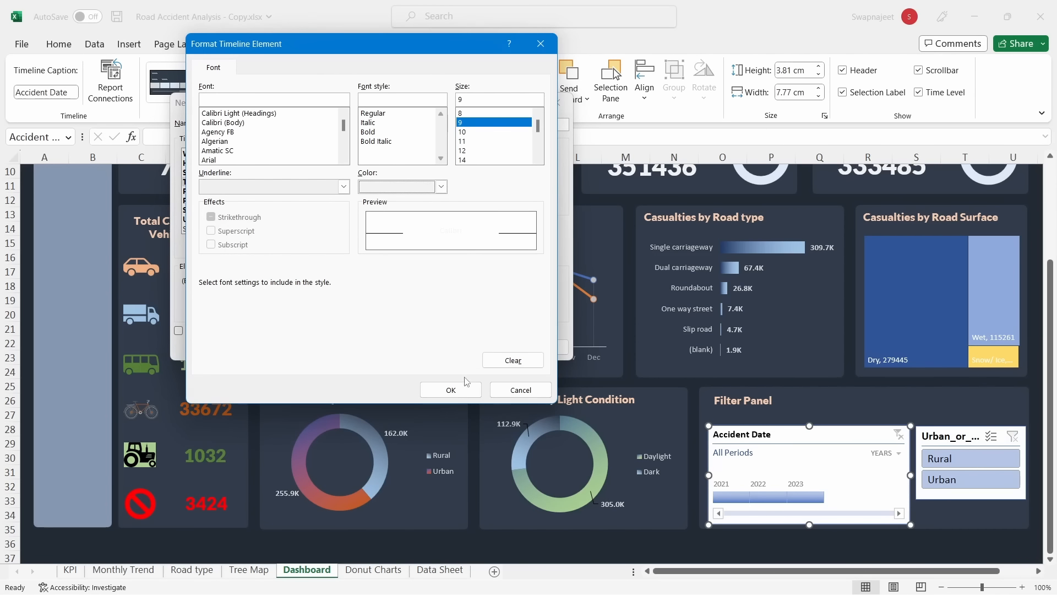
{"action": "left_click", "coordinate": [451, 390]}
Set the Period Labels 1 element's font colour to Background 1, Darker 5%
{"action": "left_click", "coordinate": [220, 189]}
{"action": "left_click", "coordinate": [305, 245]}
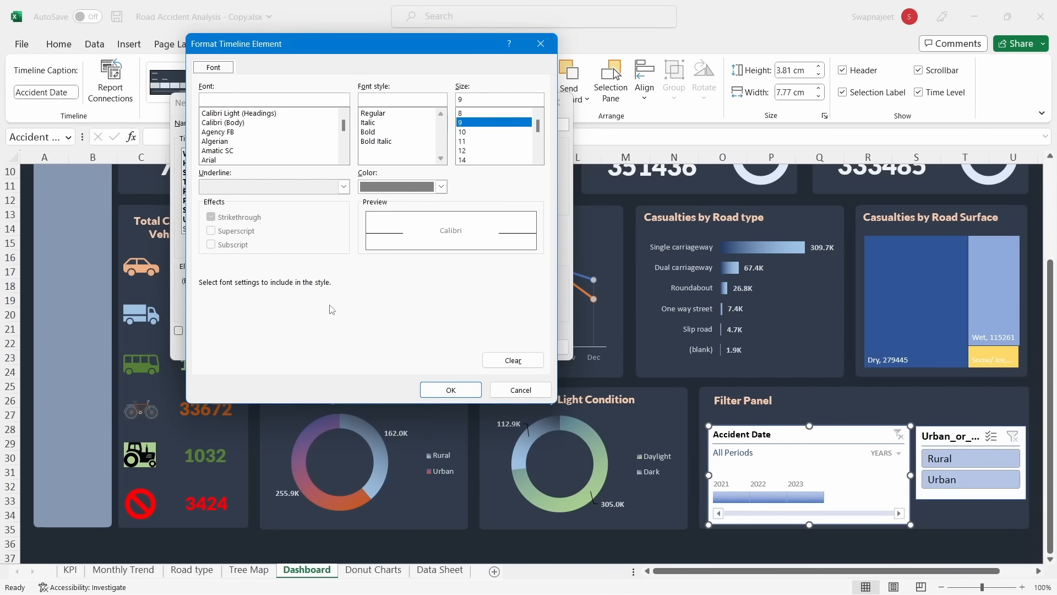
{"action": "left_click", "coordinate": [441, 187]}
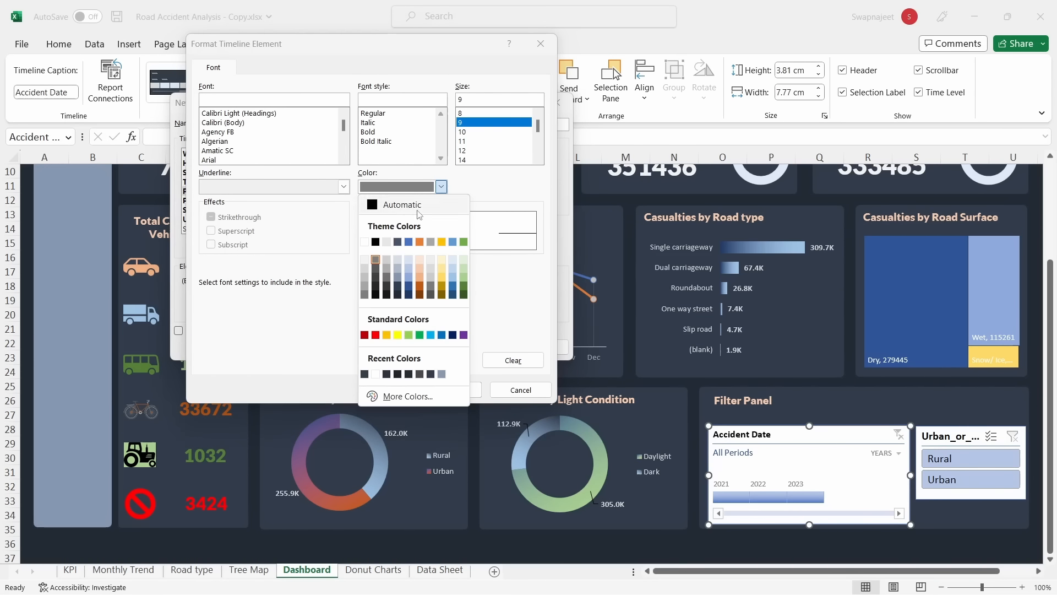
{"action": "left_click", "coordinate": [366, 263]}
{"action": "left_click", "coordinate": [451, 389]}
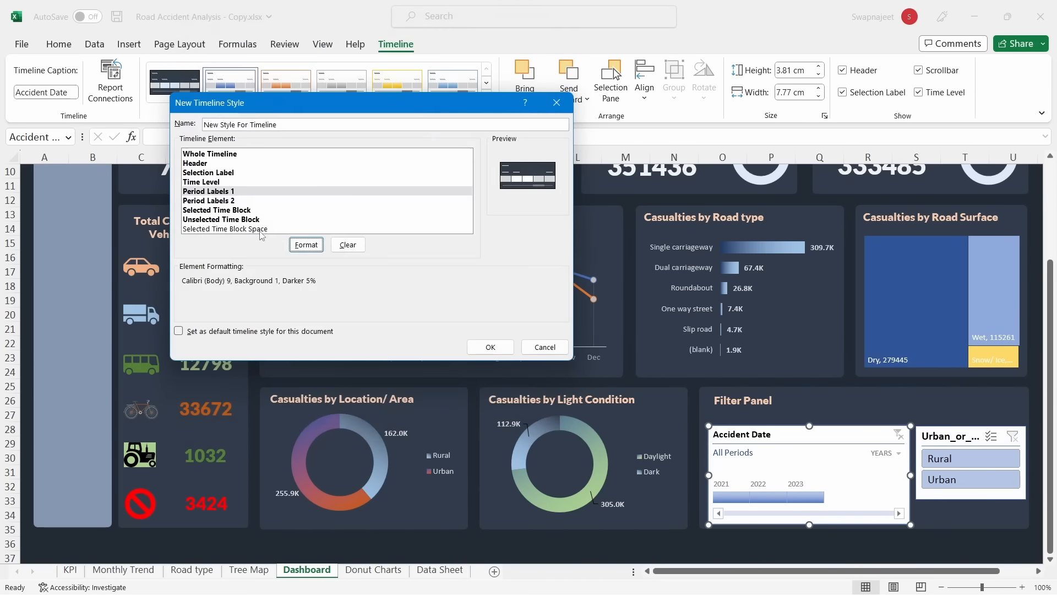
Set the Period Labels 2 element's font colour to Background 1, Darker 5%
{"action": "left_click", "coordinate": [237, 201]}
{"action": "left_click", "coordinate": [296, 245]}
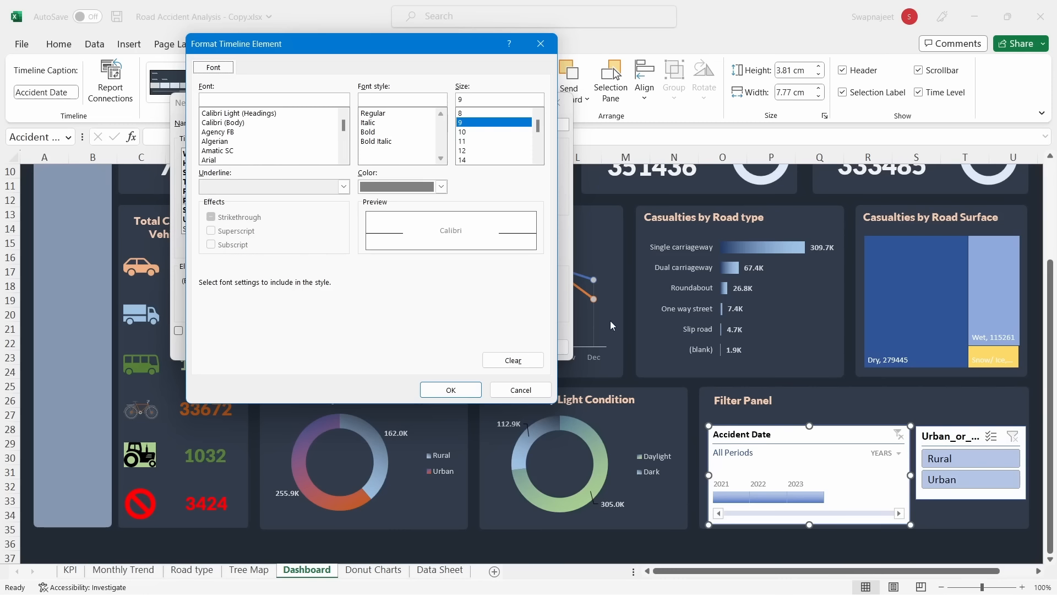
{"action": "left_click", "coordinate": [441, 187]}
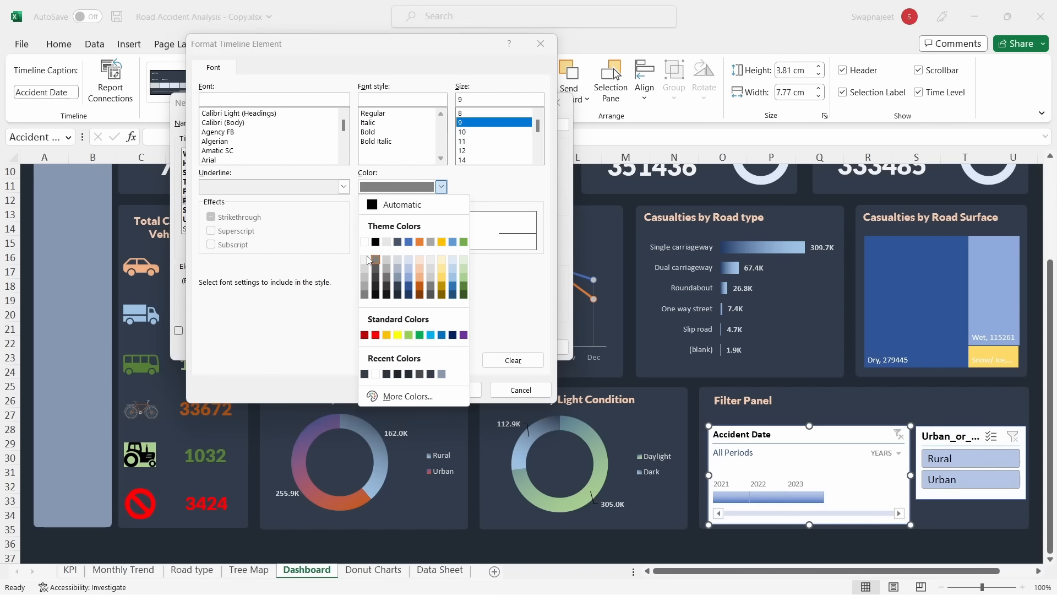
{"action": "left_click", "coordinate": [370, 244]}
{"action": "left_click", "coordinate": [472, 391]}
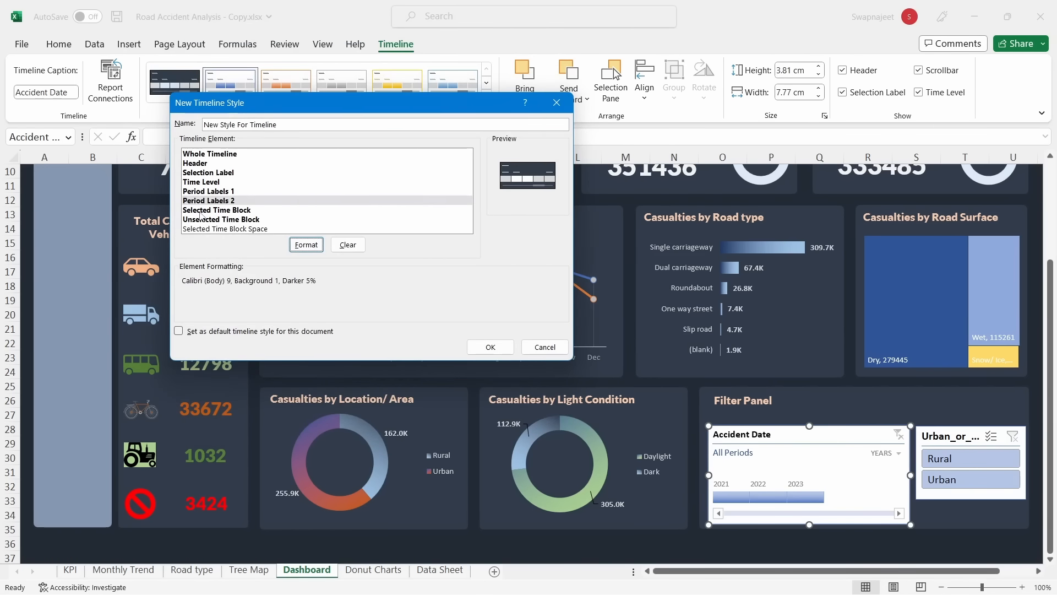
Fill the Selected Time Block element with the lightest blue theme shade and save the new timeline style
{"action": "left_click", "coordinate": [202, 212]}
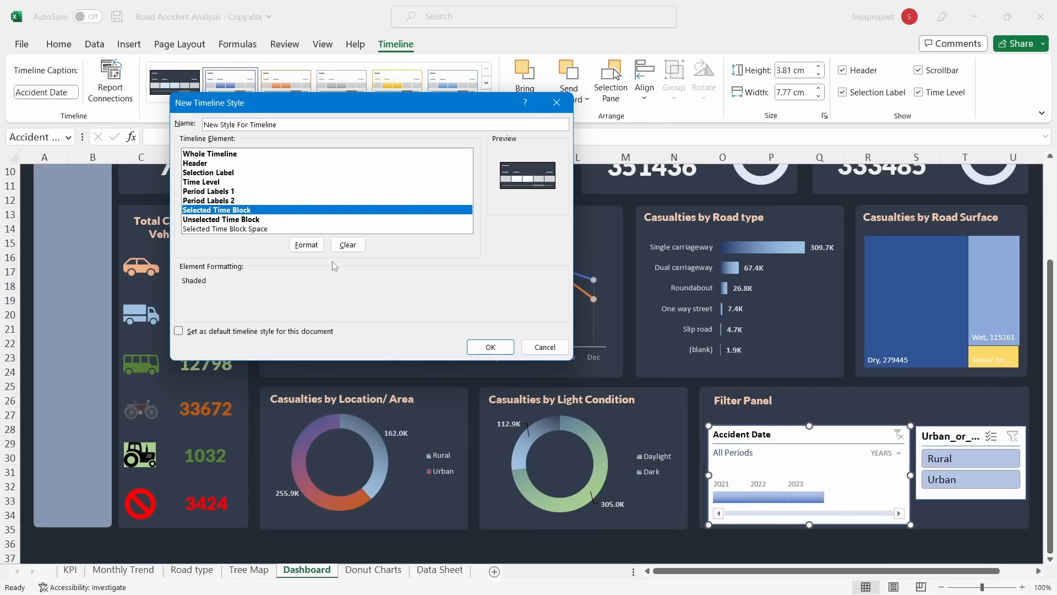
{"action": "left_click", "coordinate": [305, 244]}
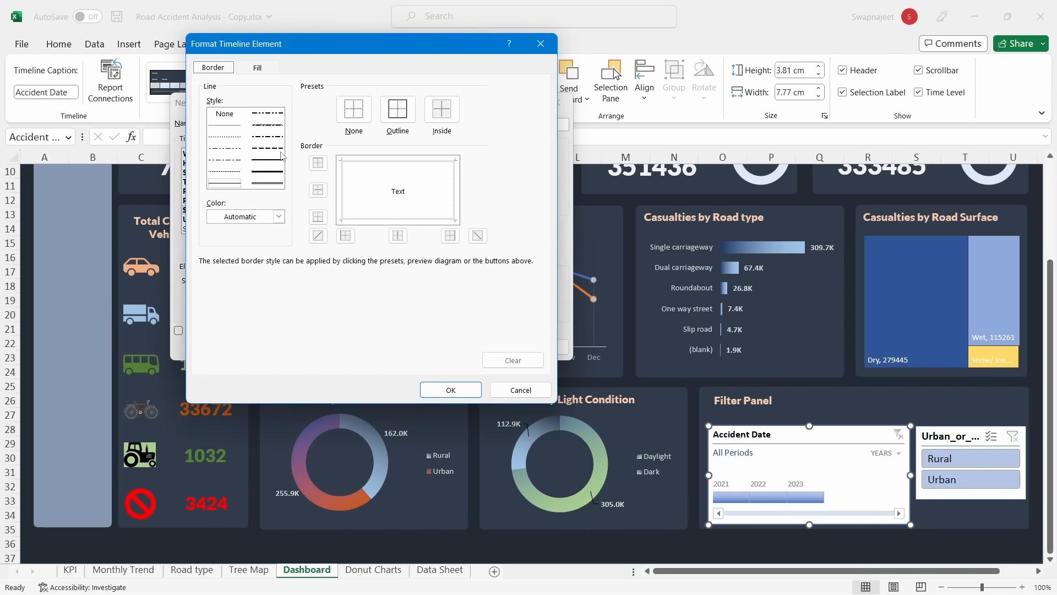
{"action": "left_click", "coordinate": [274, 75]}
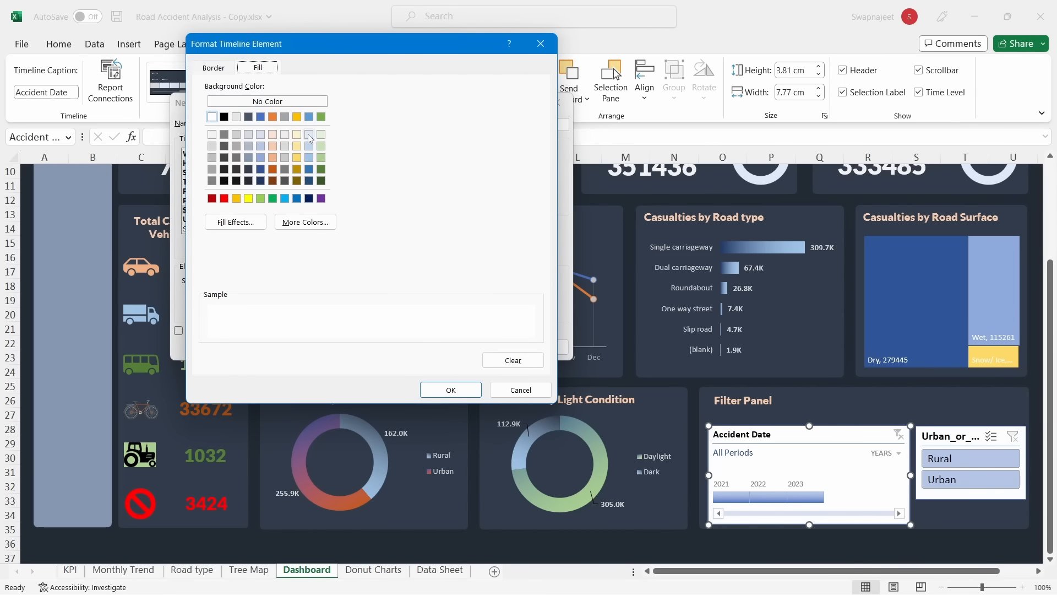
{"action": "left_click", "coordinate": [309, 135]}
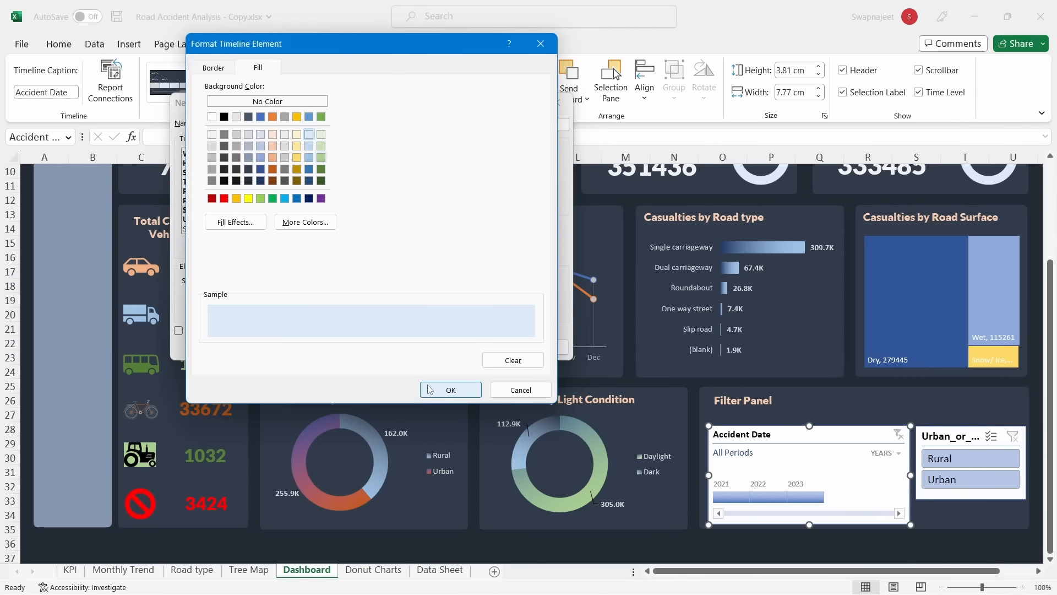
{"action": "left_click", "coordinate": [451, 390]}
{"action": "left_click", "coordinate": [474, 348]}
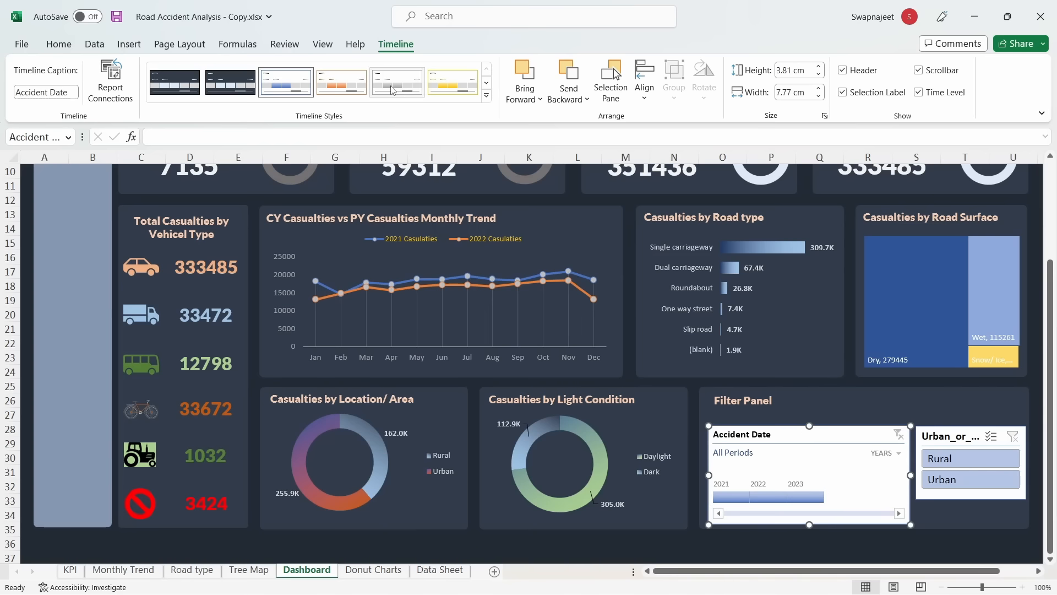
Apply the custom "New Style For Timeline" to the Accident Date timeline and deselect the timeline
{"action": "left_click", "coordinate": [486, 96]}
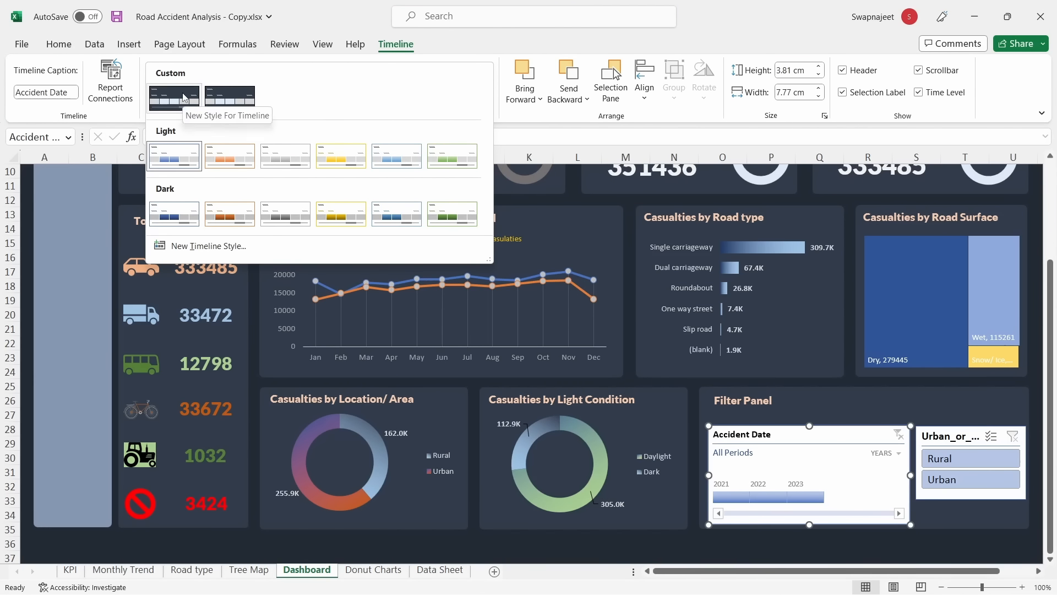
{"action": "left_click", "coordinate": [183, 98]}
{"action": "left_click", "coordinate": [862, 406]}
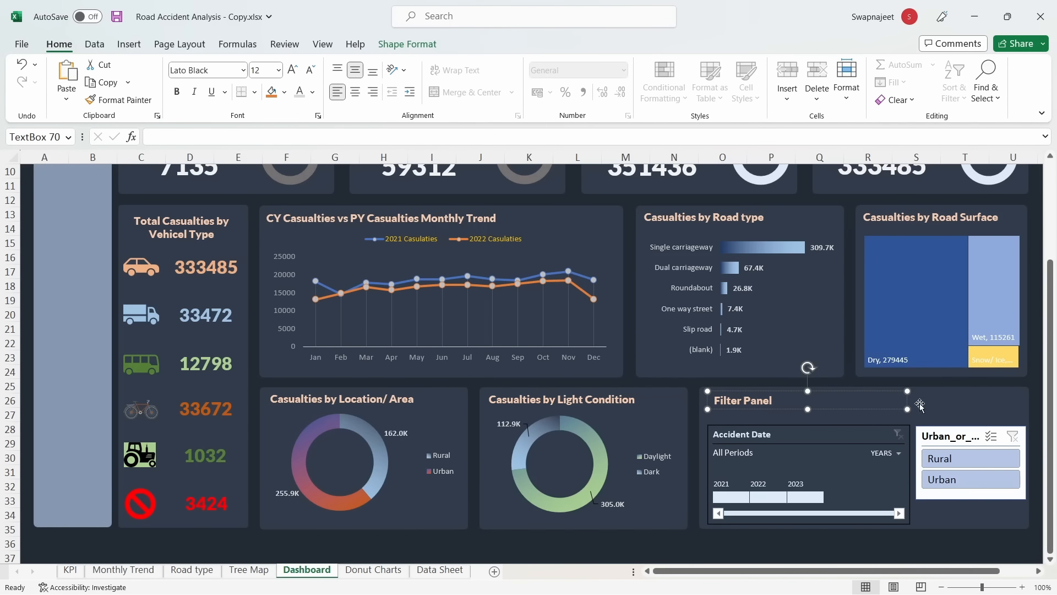
Apply the dark custom slicer style to the Urban/Rural slicer in the Filter Panel and deselect it
{"action": "left_click", "coordinate": [949, 430]}
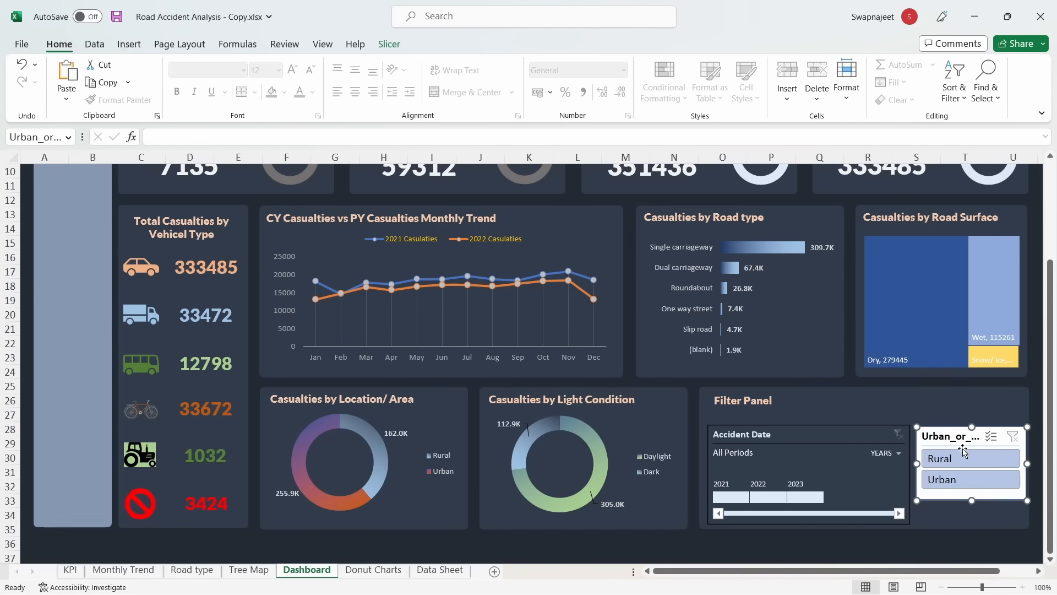
{"action": "left_click", "coordinate": [390, 44]}
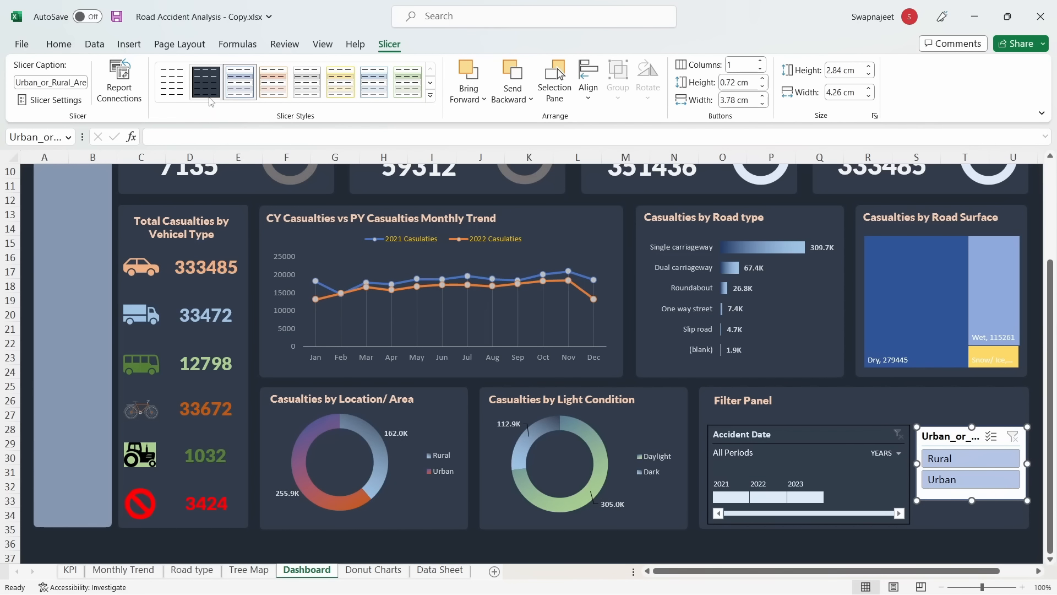
{"action": "left_click", "coordinate": [430, 95]}
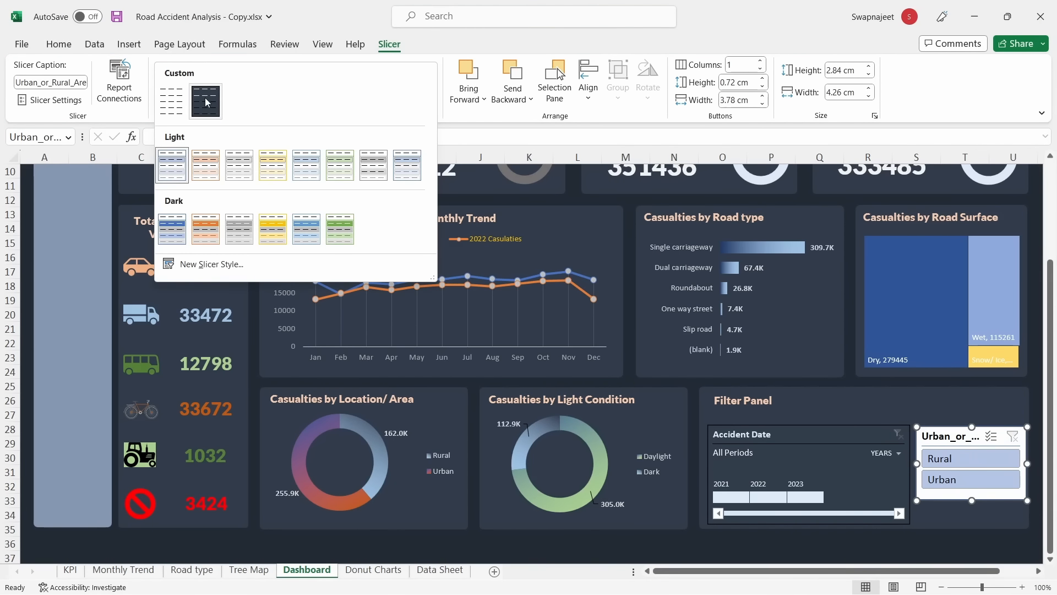
{"action": "left_click", "coordinate": [205, 101]}
{"action": "left_click", "coordinate": [882, 400]}
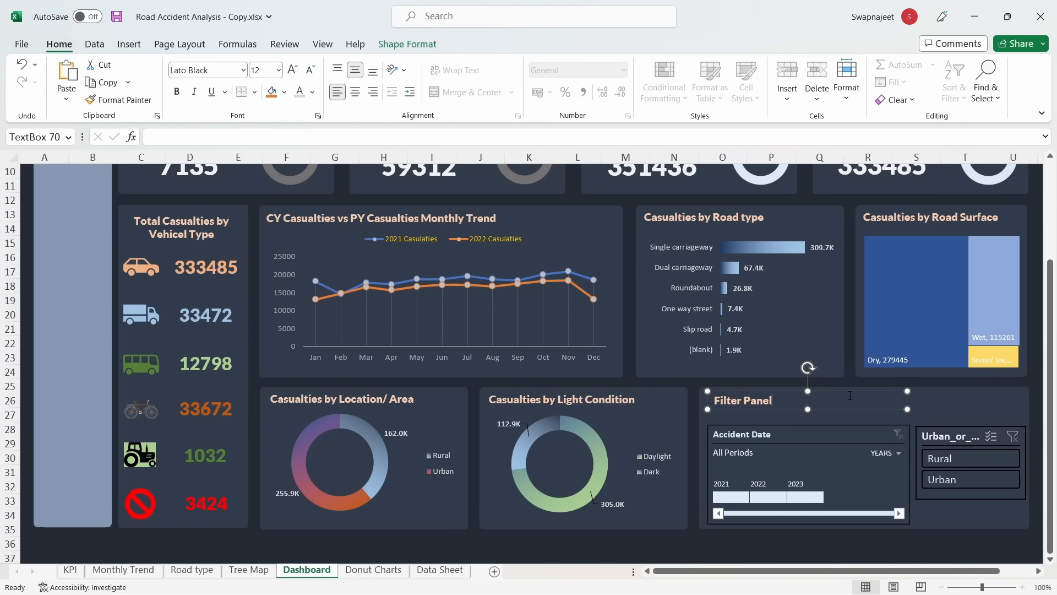
{"action": "left_click", "coordinate": [982, 406]}
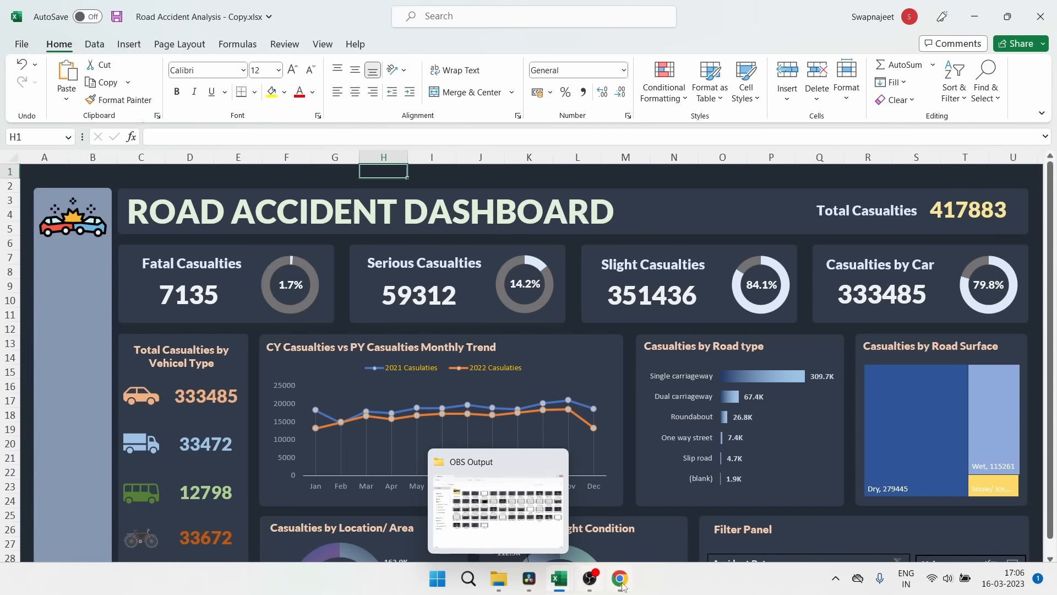
Switch to Chrome to view the "accident png icon" image search, and return to the Excel dashboard
{"action": "left_click", "coordinate": [620, 578]}
{"action": "left_click", "coordinate": [121, 117]}
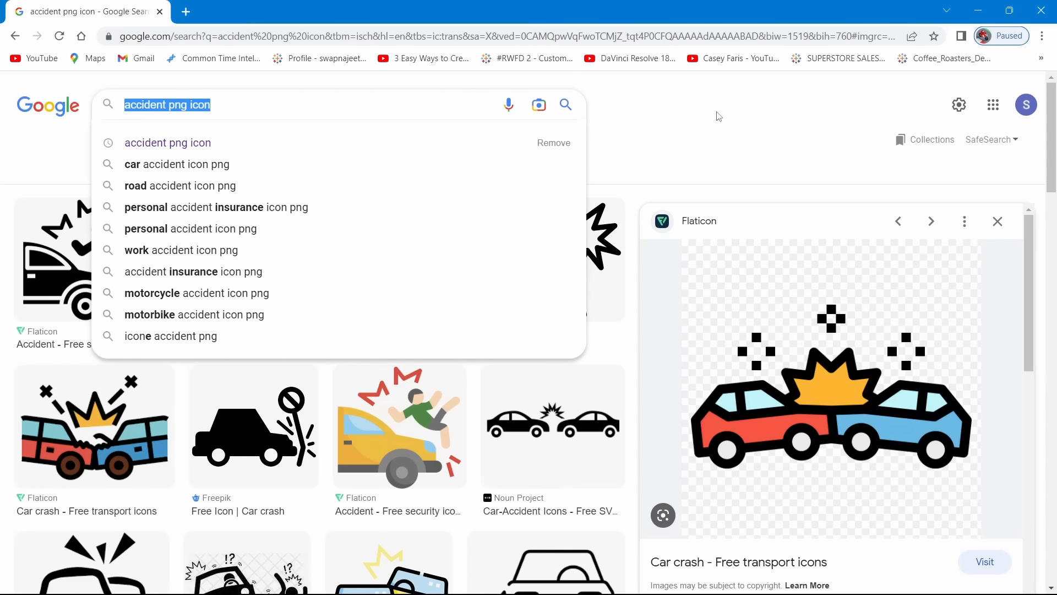
{"action": "left_click", "coordinate": [717, 132]}
{"action": "key", "text": "alt+Tab"}
{"action": "left_click", "coordinate": [70, 174]}
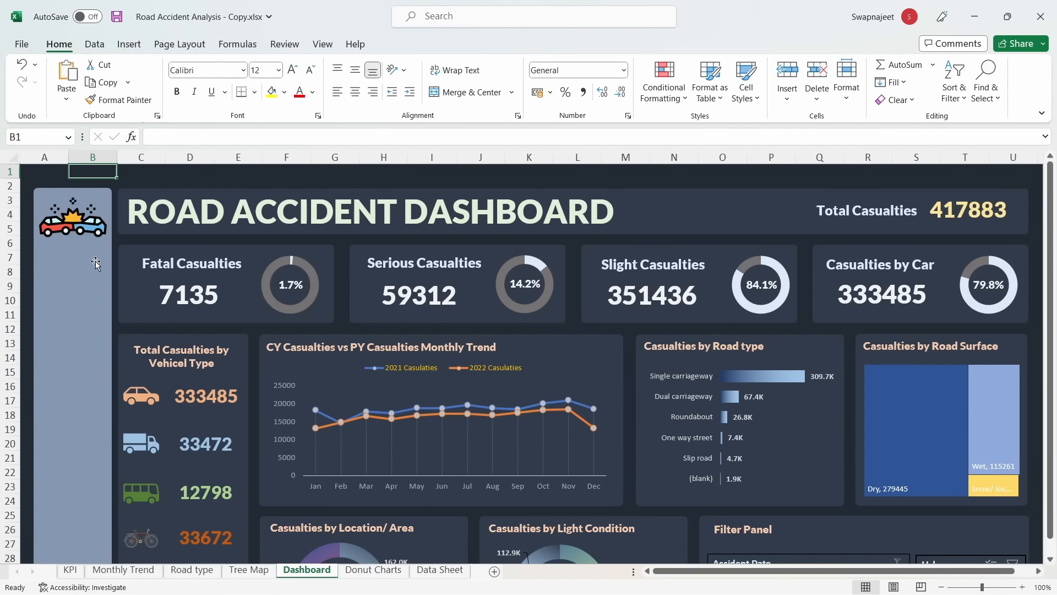
{"action": "left_click", "coordinate": [55, 296]}
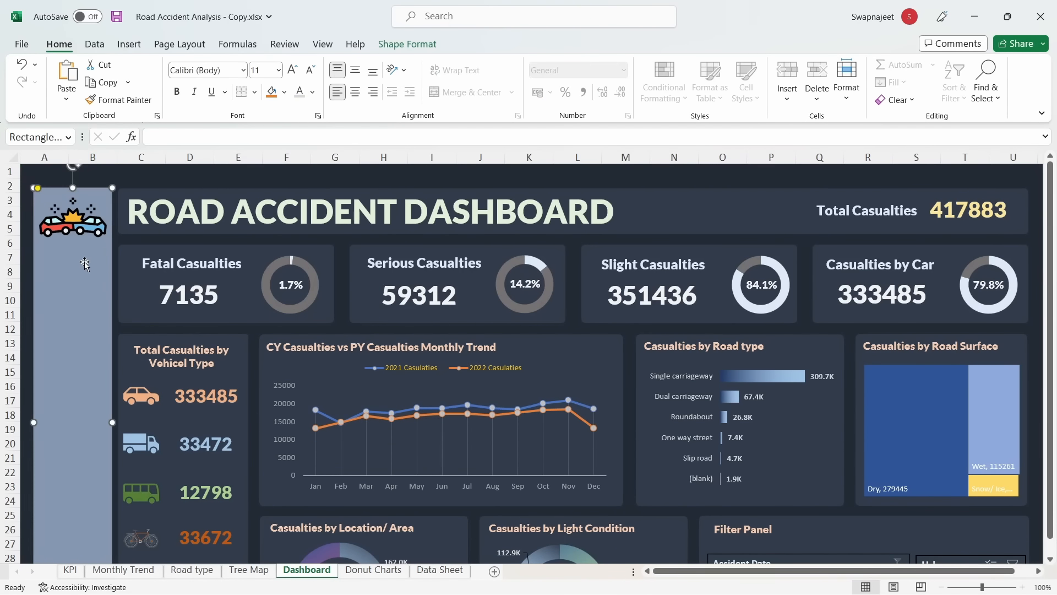
{"action": "key", "text": "Escape"}
Search the stock icons for "data", insert the database and pie-chart presentation icons, and move both into the sidebar below the car crash image
{"action": "left_click", "coordinate": [128, 44]}
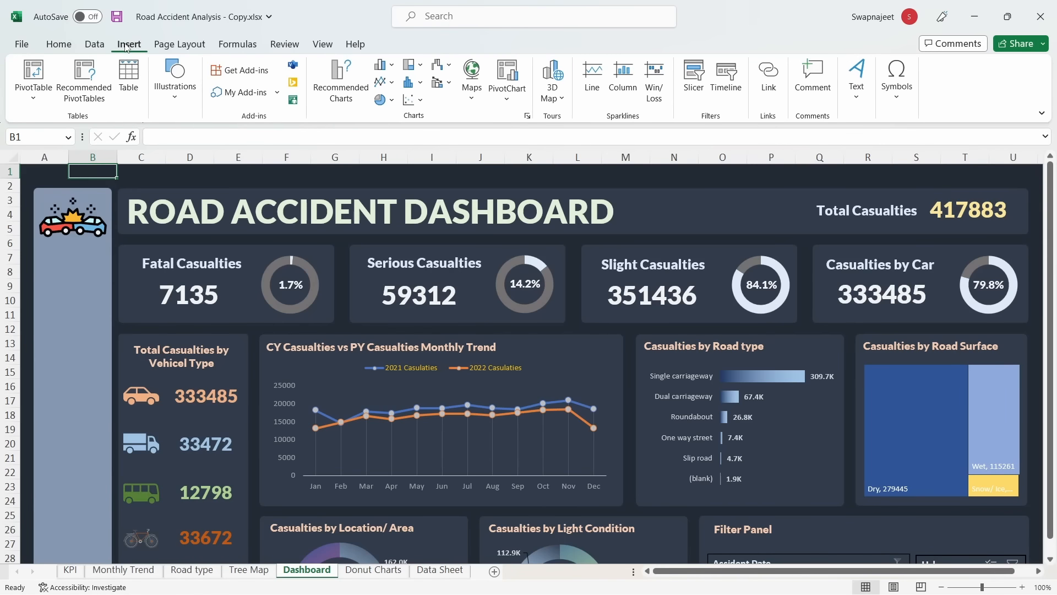
{"action": "left_click", "coordinate": [177, 80]}
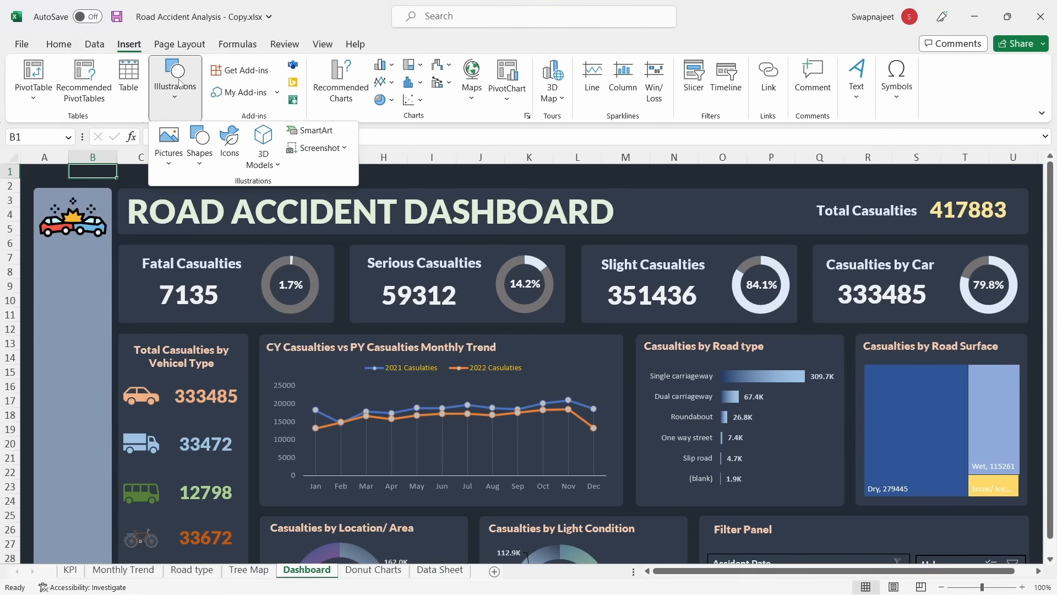
{"action": "left_click", "coordinate": [228, 144]}
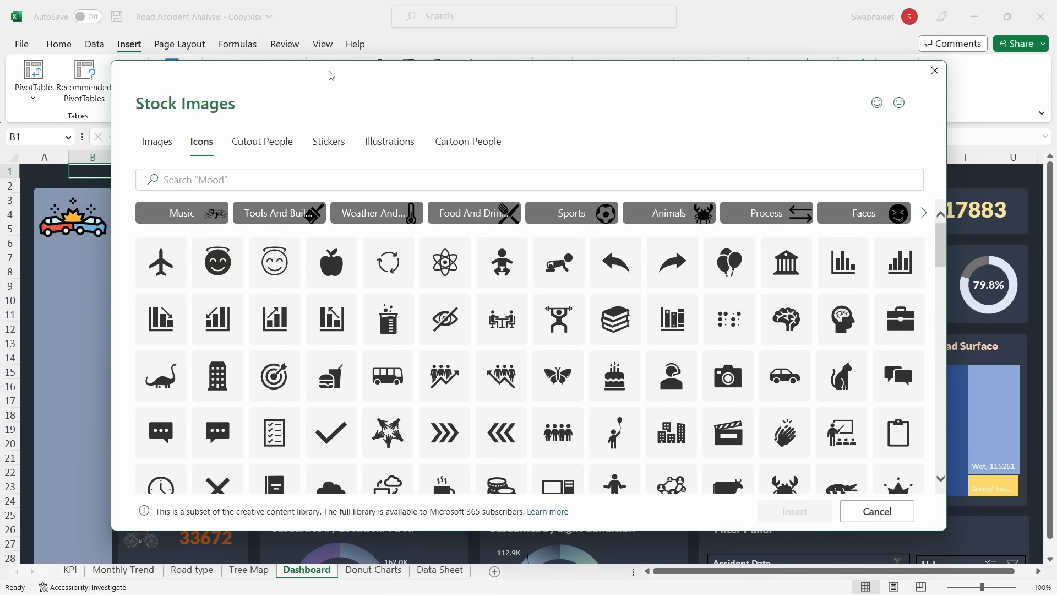
{"action": "left_click_drag", "start_coordinate": [331, 76], "coordinate": [375, 72]}
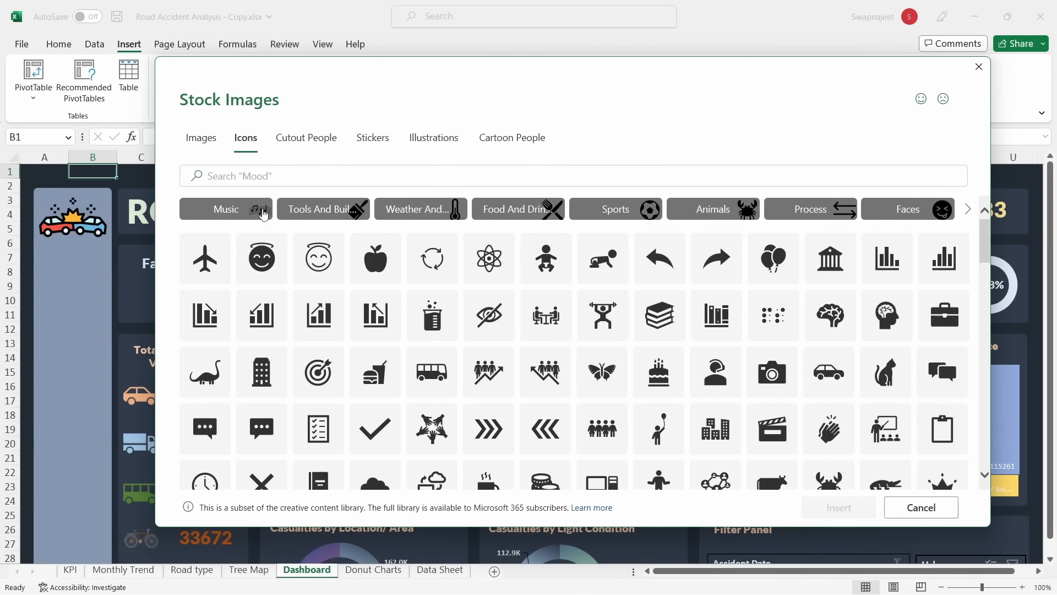
{"action": "left_click", "coordinate": [228, 177]}
{"action": "type", "text": "data"}
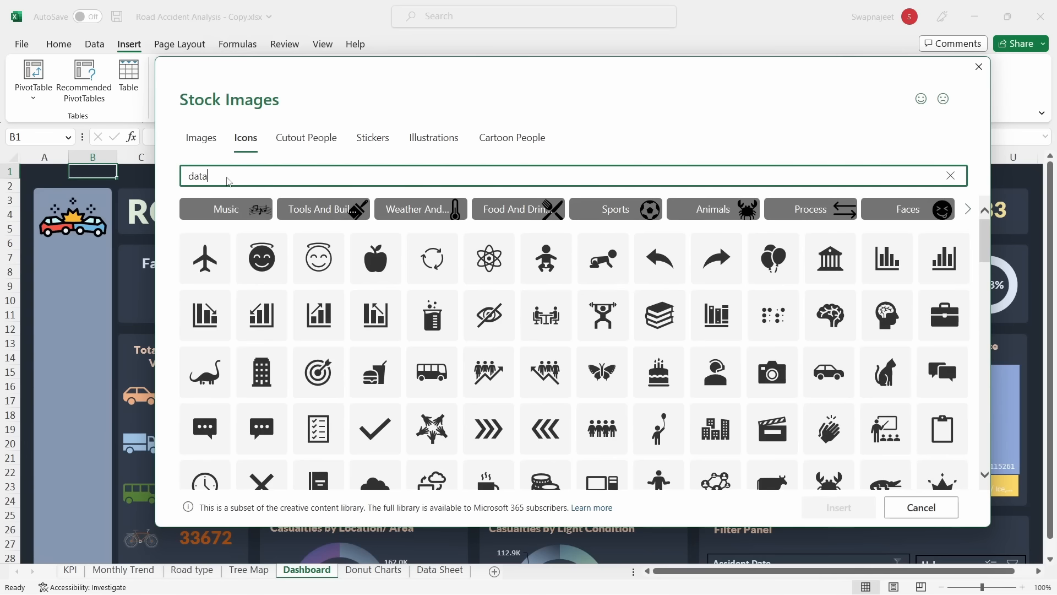
{"action": "left_click", "coordinate": [770, 242]}
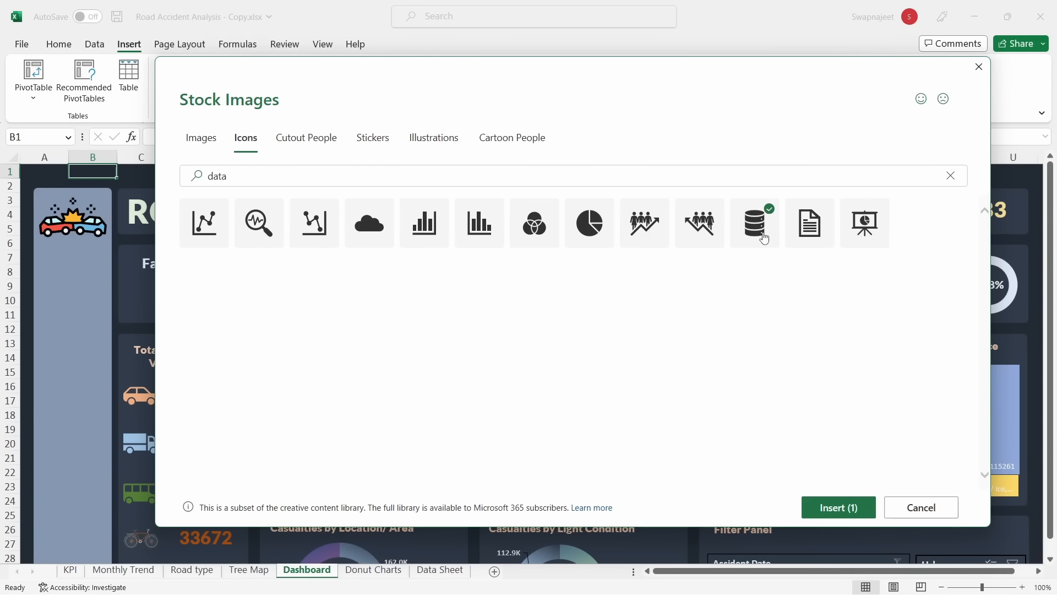
{"action": "left_click", "coordinate": [864, 226]}
{"action": "left_click", "coordinate": [824, 507]}
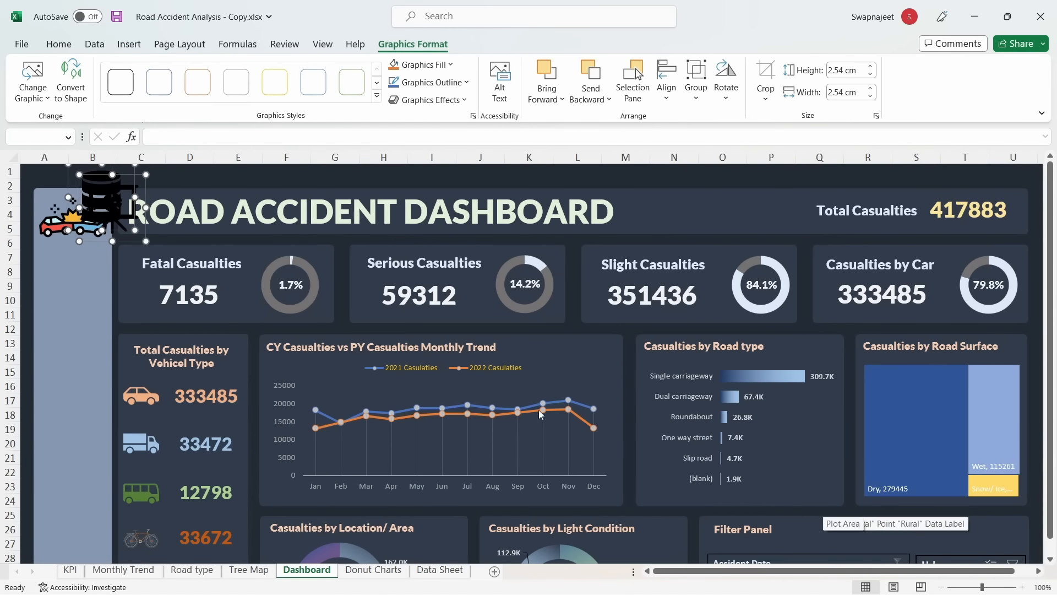
{"action": "left_click_drag", "start_coordinate": [81, 208], "coordinate": [70, 329]}
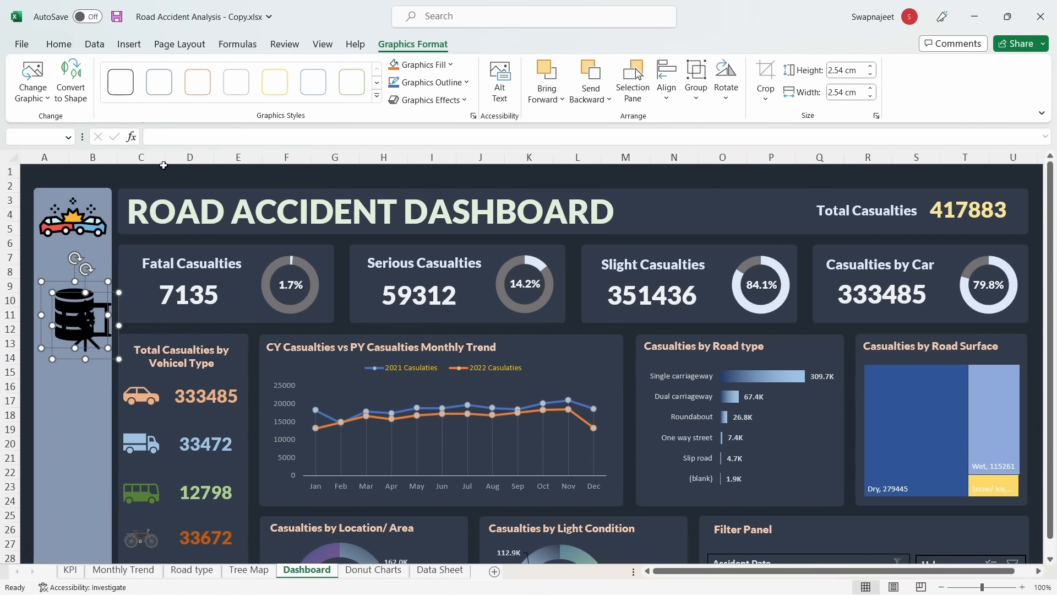
Search the stock icons for "mail" and select the closed envelope icon
{"action": "left_click", "coordinate": [120, 47]}
{"action": "left_click", "coordinate": [174, 83]}
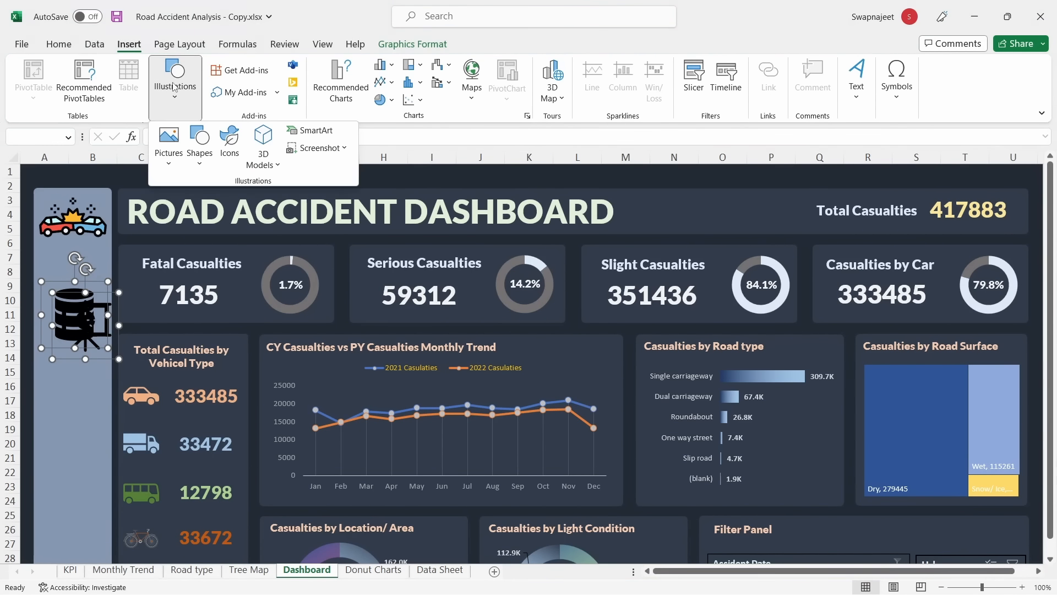
{"action": "left_click", "coordinate": [199, 140]}
{"action": "left_click", "coordinate": [225, 144]}
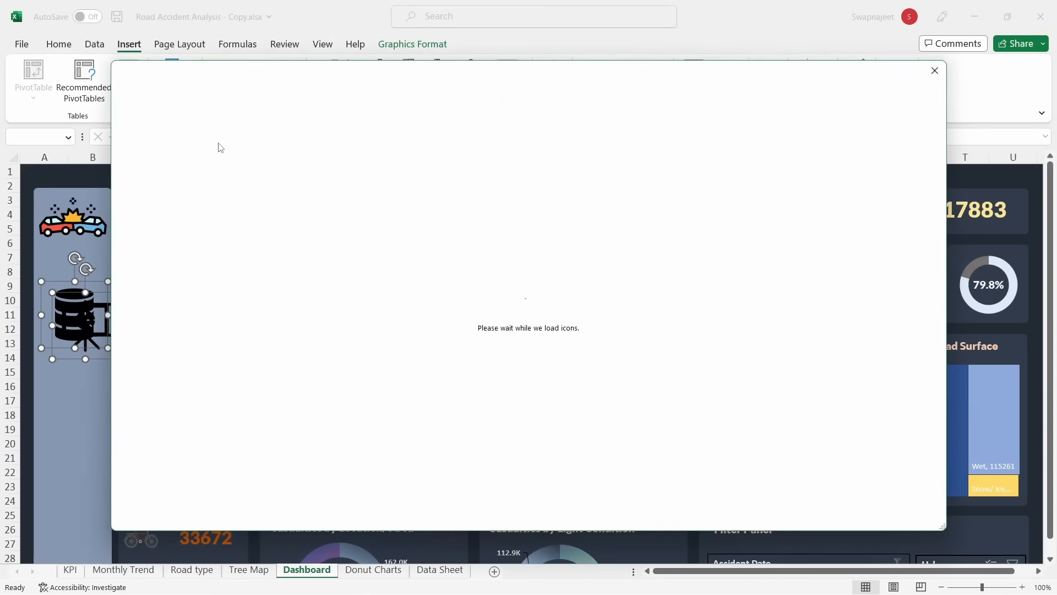
{"action": "left_click", "coordinate": [254, 178]}
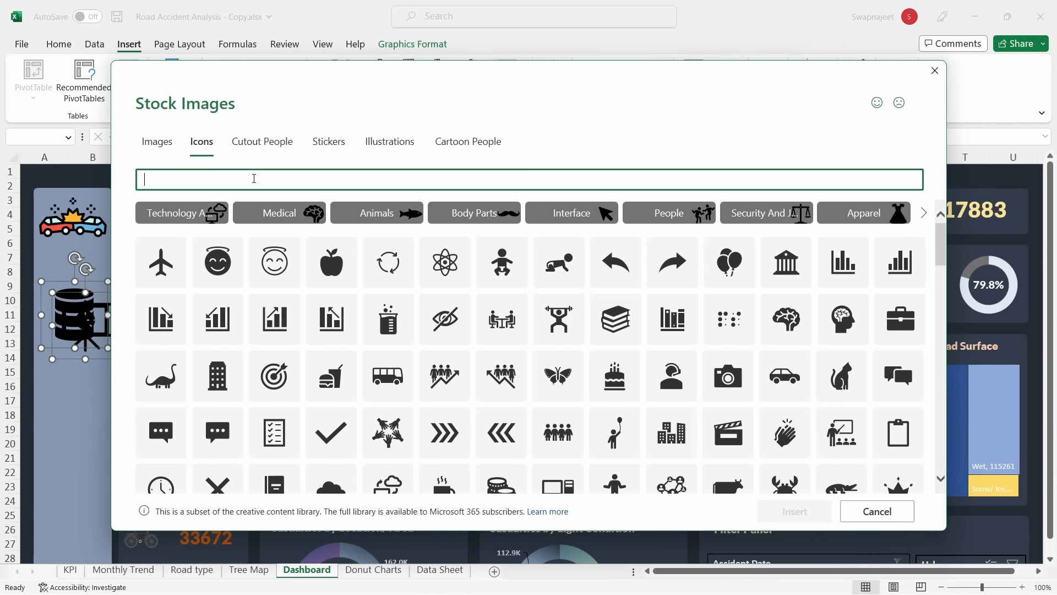
{"action": "type", "text": "mail"}
{"action": "left_click", "coordinate": [231, 235]}
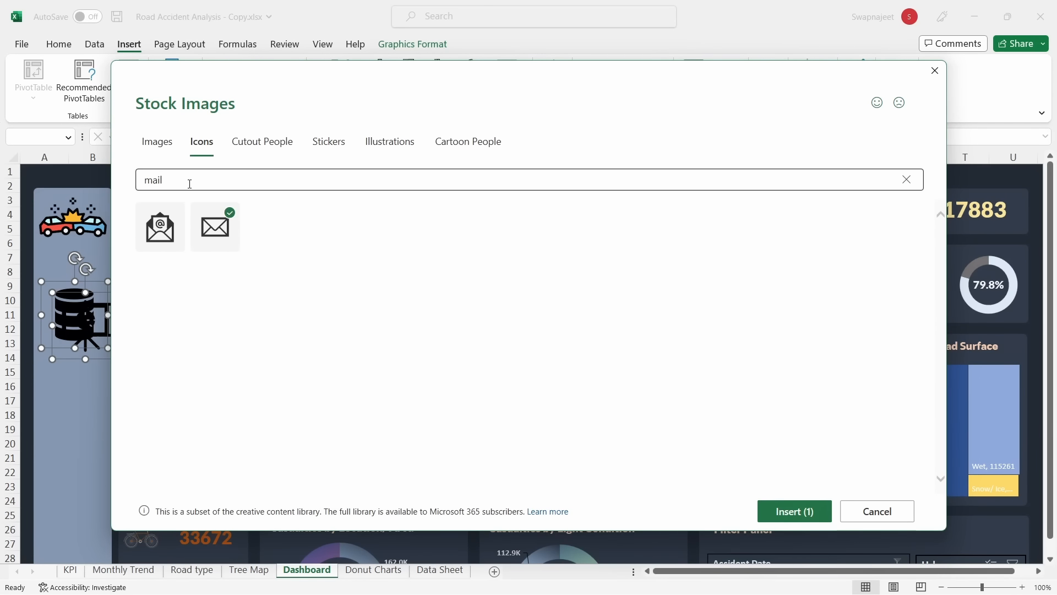
Clear the icon search, add the laptop-with-globe icon to the selection, and insert it together with the envelope
{"action": "left_click_drag", "start_coordinate": [184, 179], "coordinate": [145, 181]}
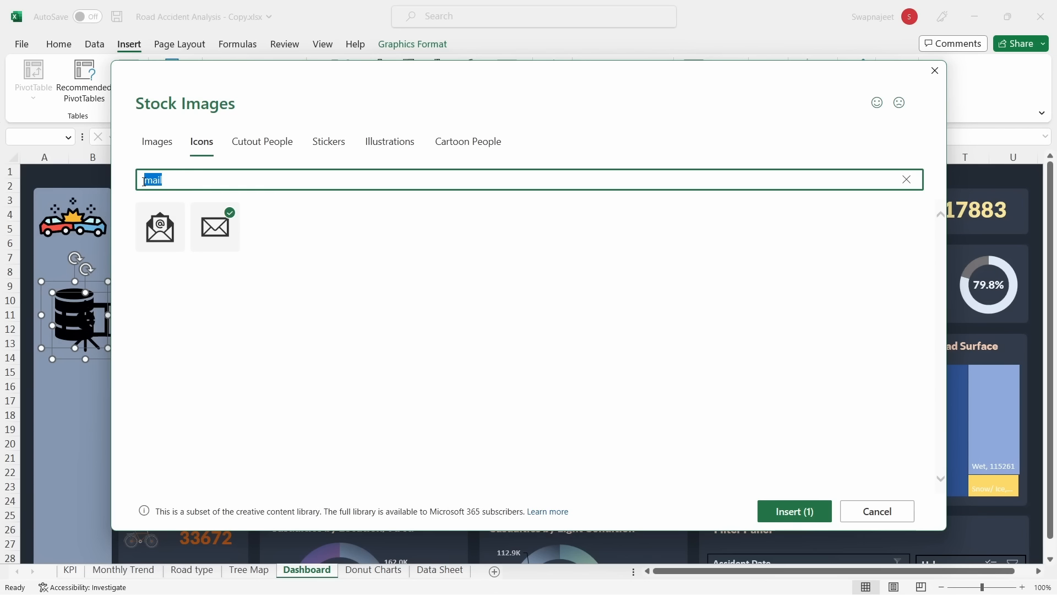
{"action": "key", "text": "BackSpace"}
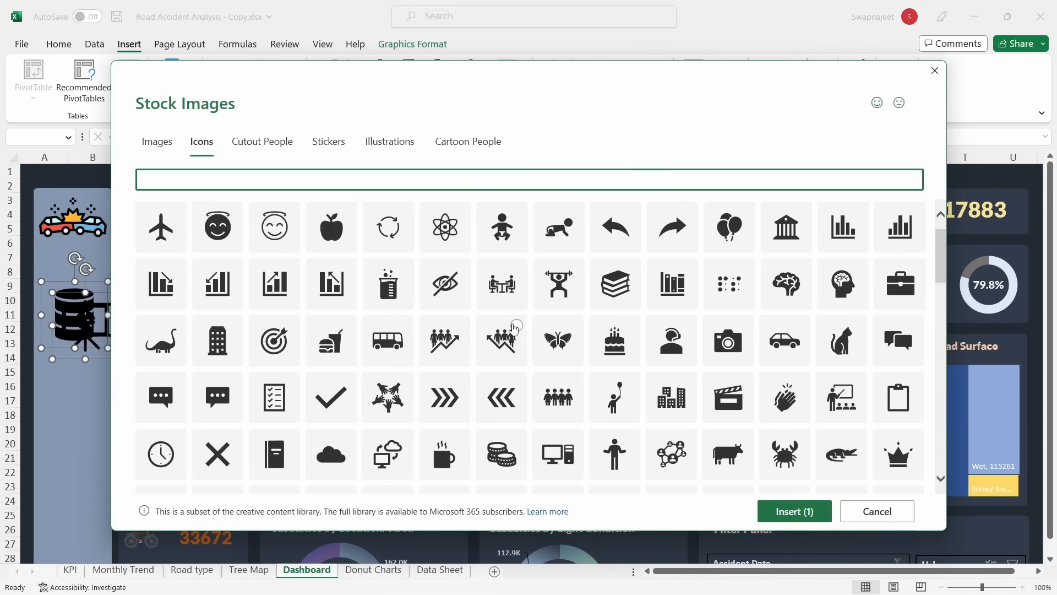
{"action": "scroll", "coordinate": [513, 329], "scroll_direction": "down", "scroll_amount": 2}
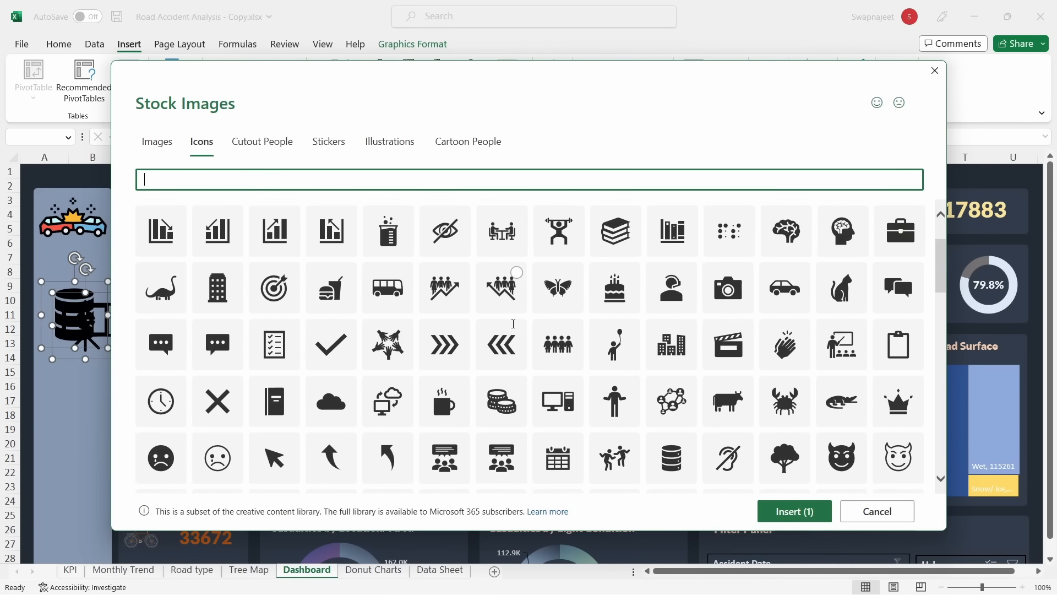
{"action": "scroll", "coordinate": [513, 330], "scroll_direction": "down", "scroll_amount": 2}
{"action": "scroll", "coordinate": [514, 329], "scroll_direction": "down", "scroll_amount": 2}
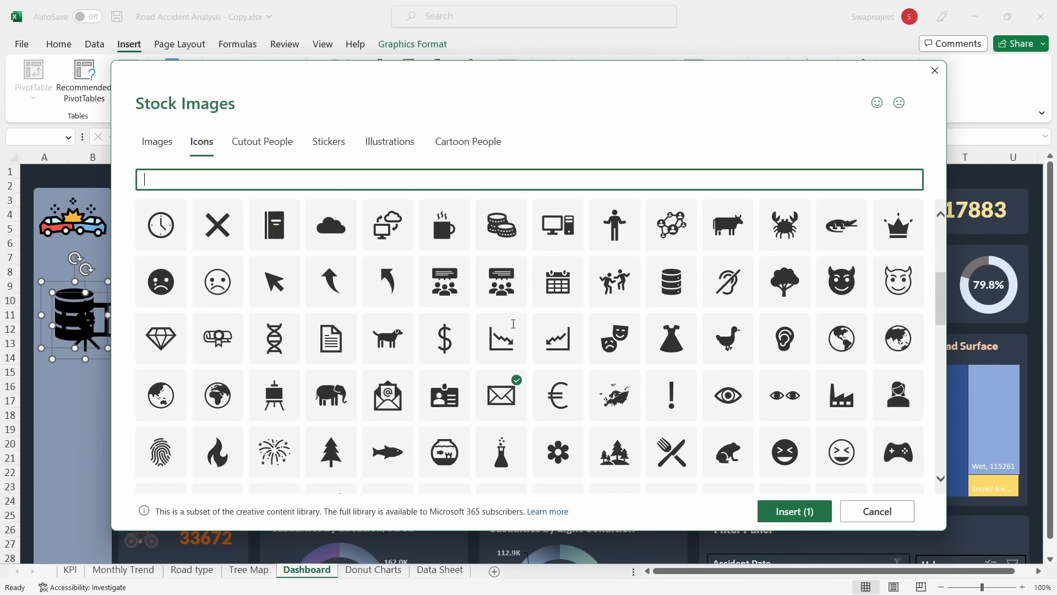
{"action": "scroll", "coordinate": [514, 325], "scroll_direction": "down", "scroll_amount": 4}
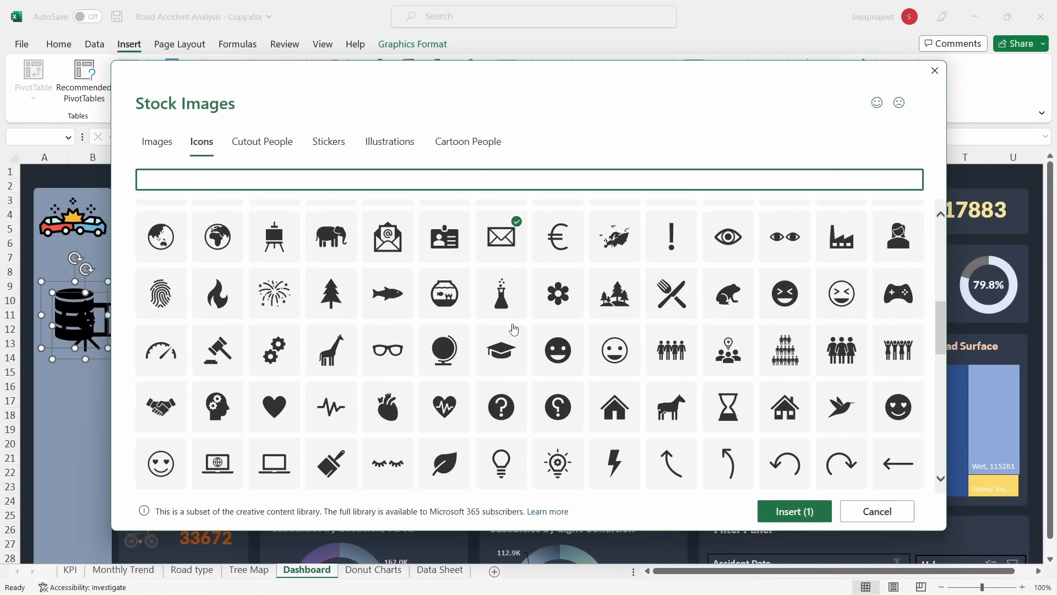
{"action": "scroll", "coordinate": [514, 330], "scroll_direction": "up", "scroll_amount": 2}
{"action": "scroll", "coordinate": [514, 329], "scroll_direction": "down", "scroll_amount": 4}
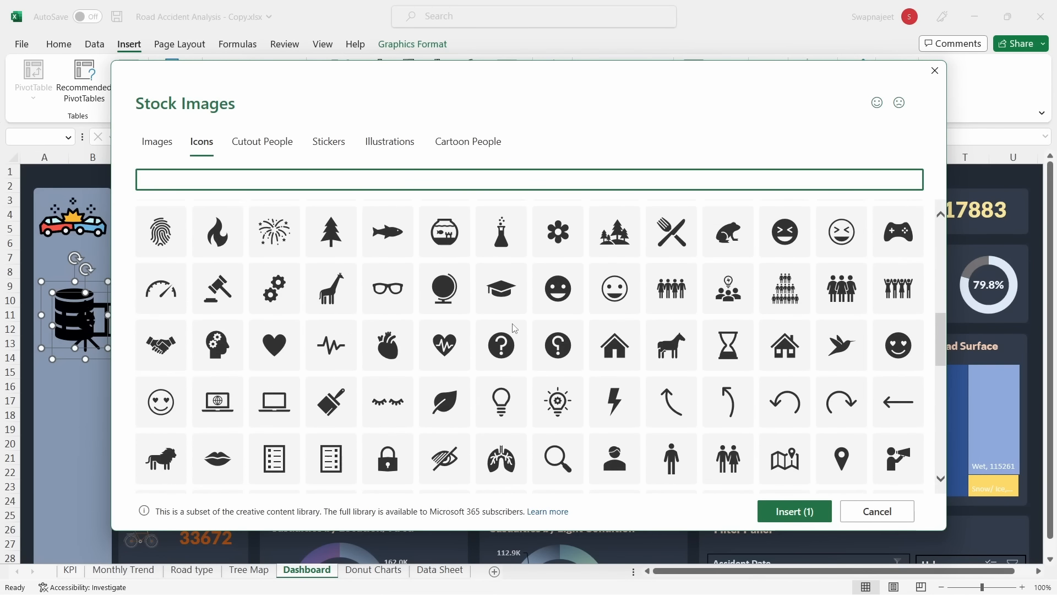
{"action": "left_click", "coordinate": [197, 412]}
{"action": "left_click", "coordinate": [795, 511]}
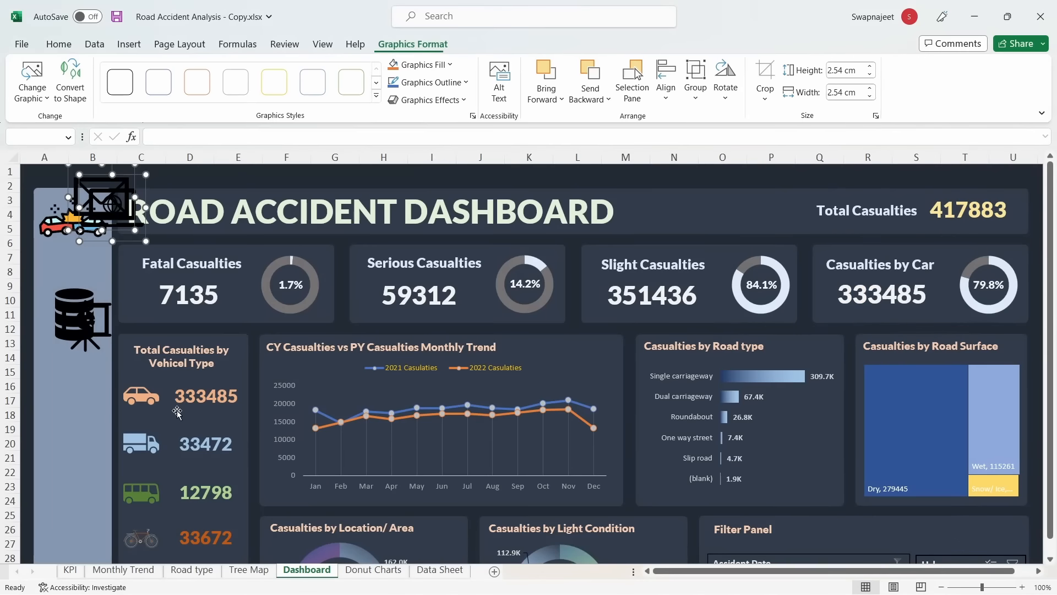
Move the envelope and laptop icons to the lower sidebar with the envelope above, and place the presentation icon above the database icon
{"action": "left_click_drag", "start_coordinate": [105, 204], "coordinate": [64, 478]}
{"action": "left_click", "coordinate": [78, 319]}
{"action": "left_click", "coordinate": [70, 437]}
{"action": "left_click_drag", "start_coordinate": [83, 325], "coordinate": [59, 279]}
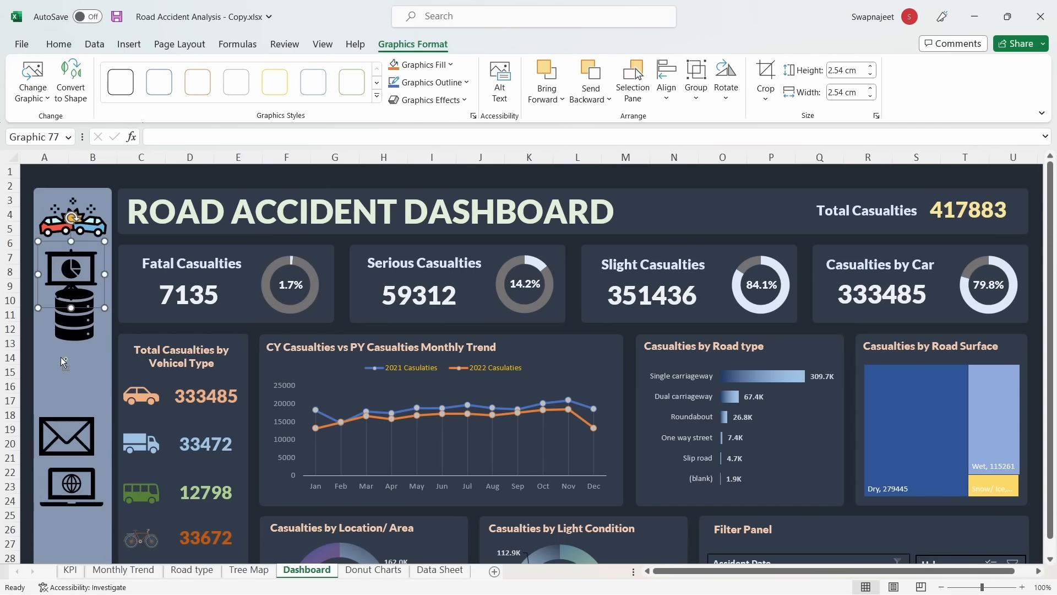
Resize the presentation, database, envelope and laptop icons together to 2 cm high and 2 cm wide
{"action": "left_click", "coordinate": [78, 341], "text": "ctrl"}
{"action": "left_click", "coordinate": [70, 441], "text": "ctrl"}
{"action": "left_click", "coordinate": [73, 487], "text": "ctrl"}
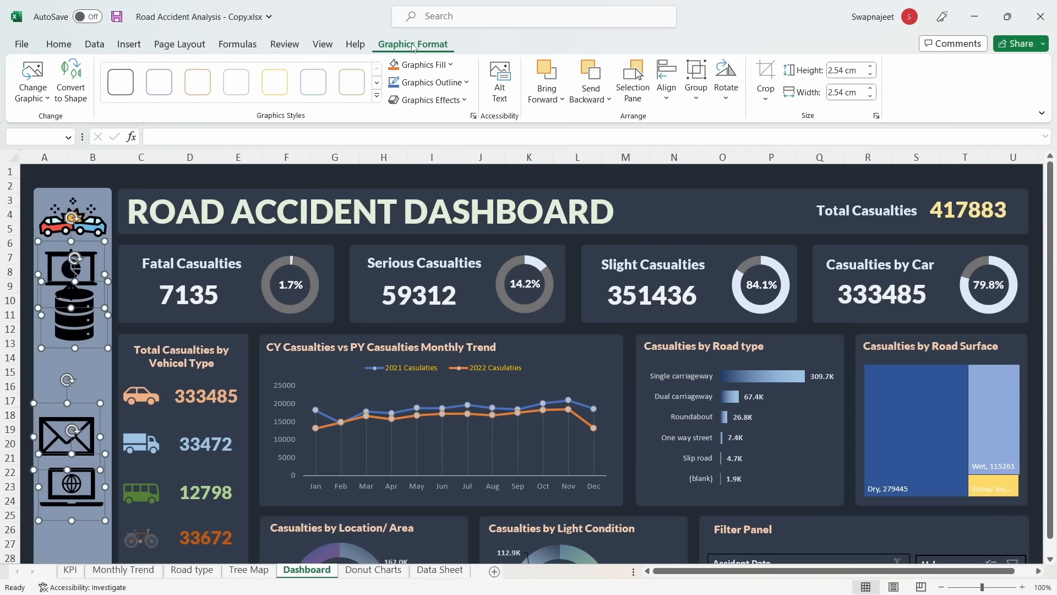
{"action": "left_click", "coordinate": [850, 70]}
{"action": "type", "text": "2"}
{"action": "key", "text": "Return"}
{"action": "double_click", "coordinate": [852, 71]}
{"action": "triple_click", "coordinate": [851, 70]}
{"action": "type", "text": "2"}
{"action": "key", "text": "Return"}
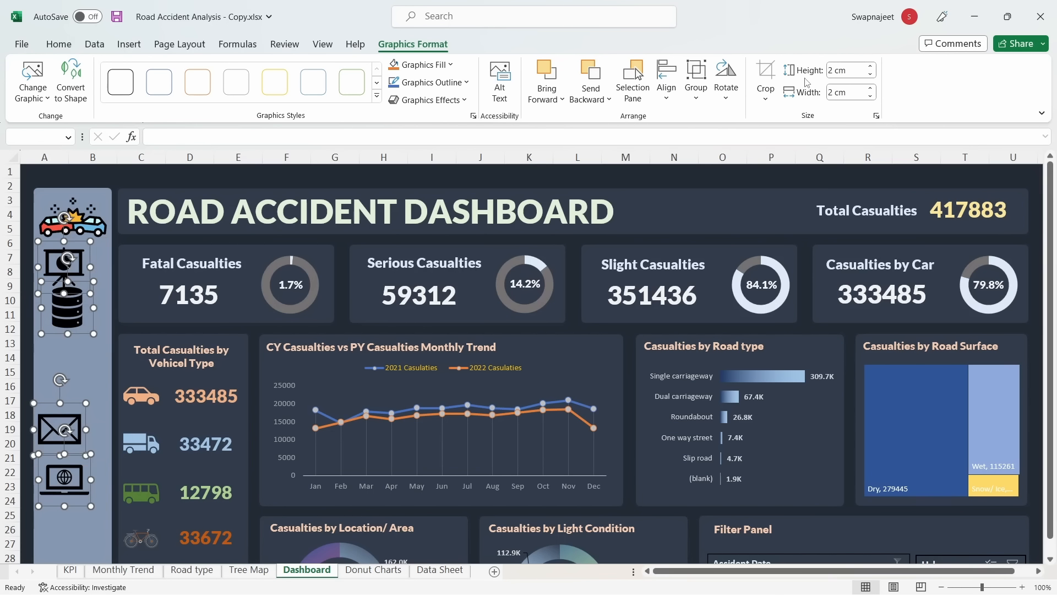
Arrange the presentation, database, envelope and laptop icons in a centred, roughly evenly spaced column in the sidebar
{"action": "left_click", "coordinate": [105, 338]}
{"action": "left_click_drag", "start_coordinate": [71, 305], "coordinate": [71, 339]}
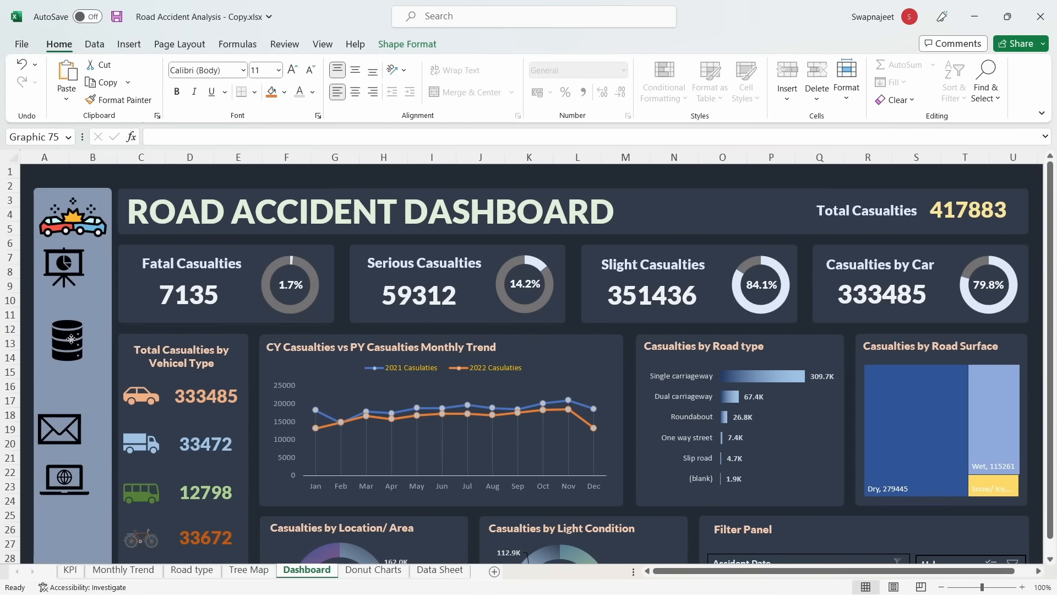
{"action": "left_click_drag", "start_coordinate": [63, 267], "coordinate": [70, 273]}
{"action": "left_click_drag", "start_coordinate": [63, 332], "coordinate": [65, 326]}
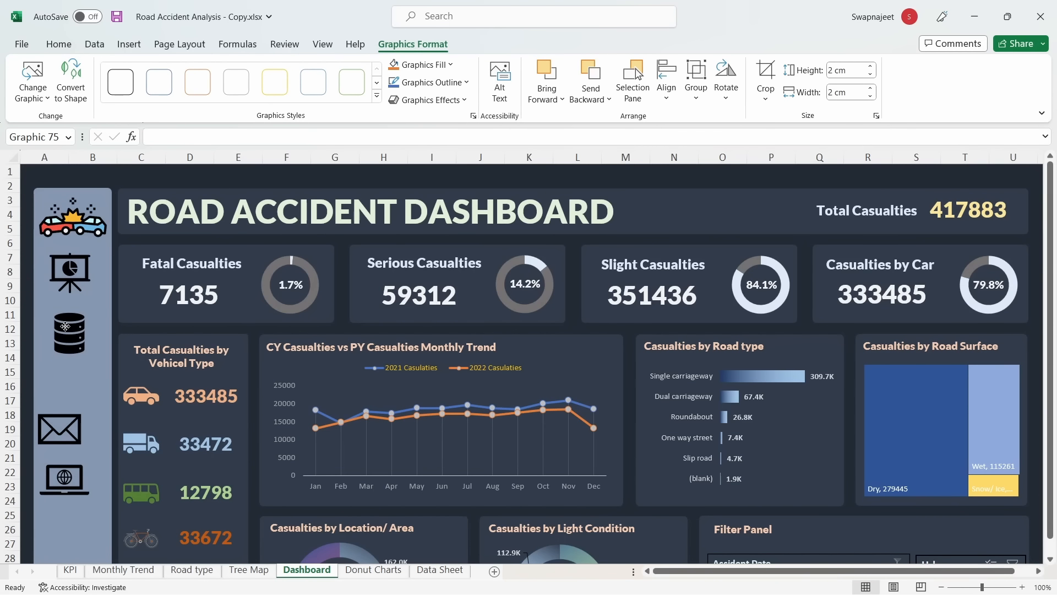
{"action": "left_click_drag", "start_coordinate": [68, 423], "coordinate": [79, 384]}
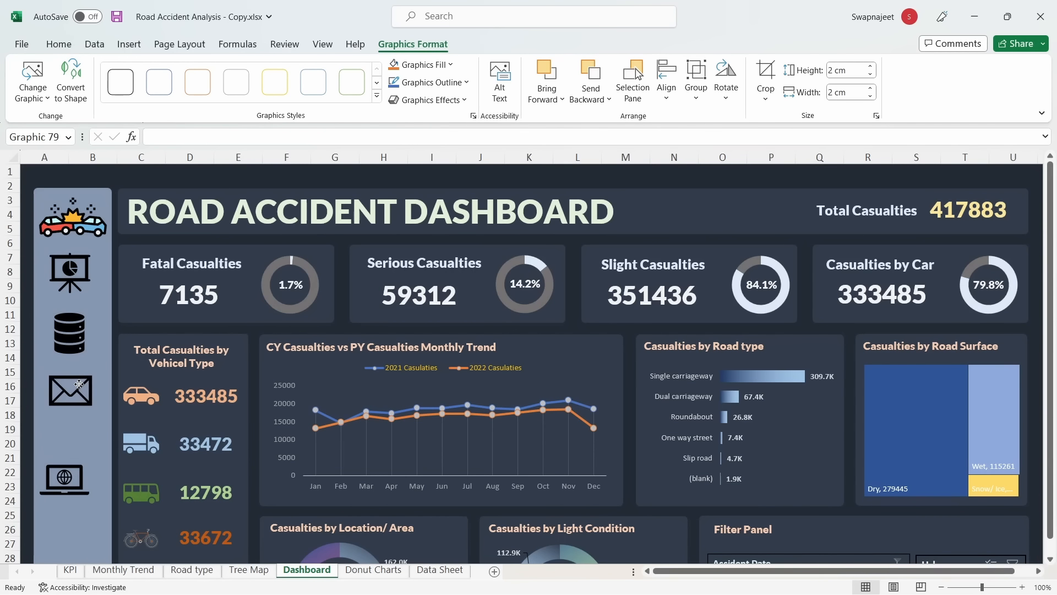
{"action": "left_click_drag", "start_coordinate": [68, 476], "coordinate": [73, 443]}
{"action": "left_click", "coordinate": [69, 386]}
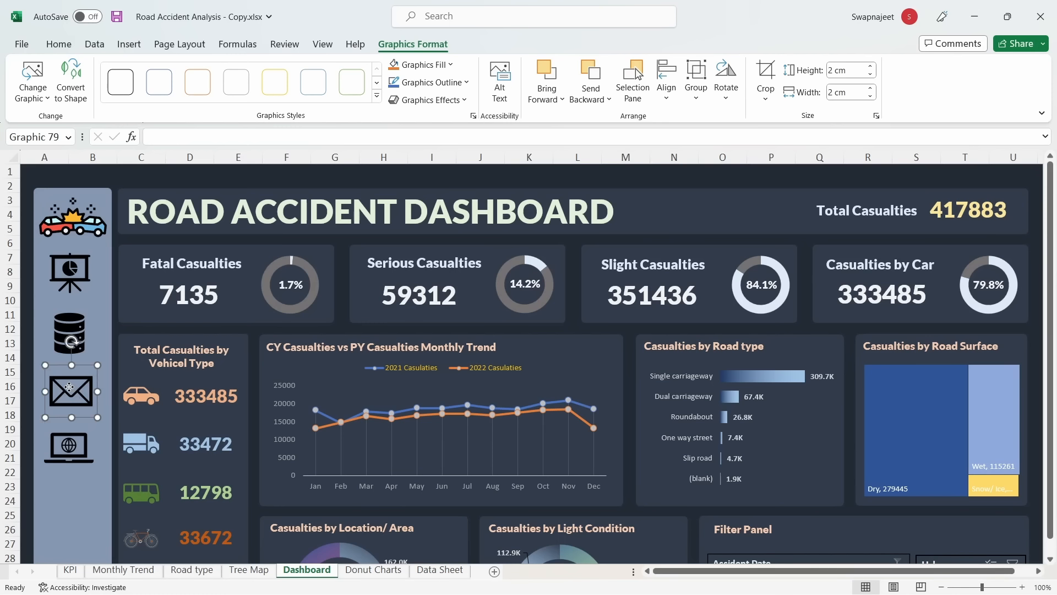
{"action": "left_click_drag", "start_coordinate": [68, 387], "coordinate": [66, 384]}
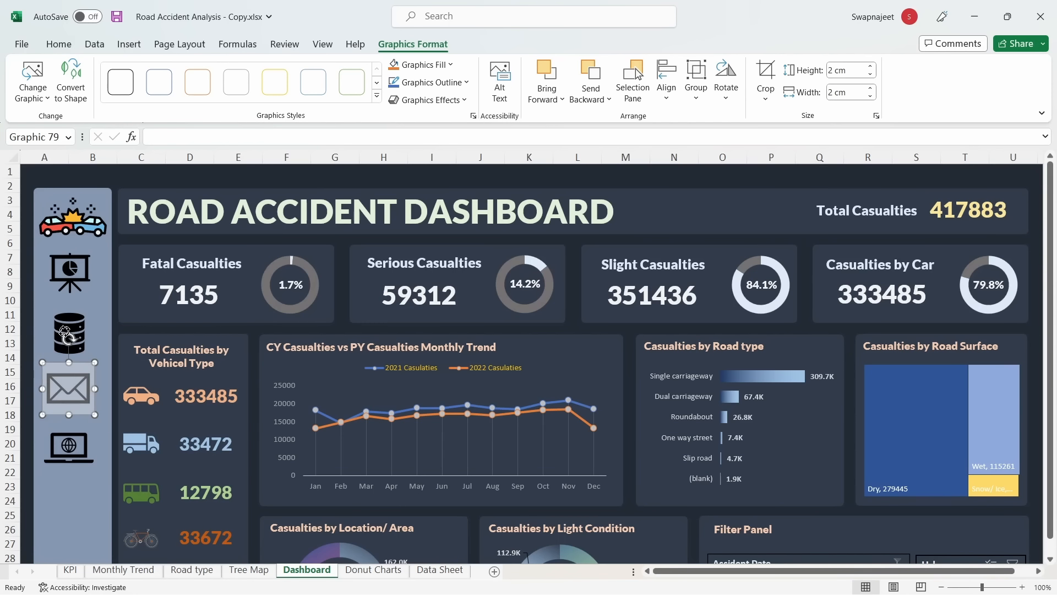
Nudge the database icon horizontally to line up with the other sidebar icons, and deselect it
{"action": "left_click_drag", "start_coordinate": [65, 330], "coordinate": [71, 330]}
{"action": "left_click", "coordinate": [73, 332]}
{"action": "left_click", "coordinate": [76, 479]}
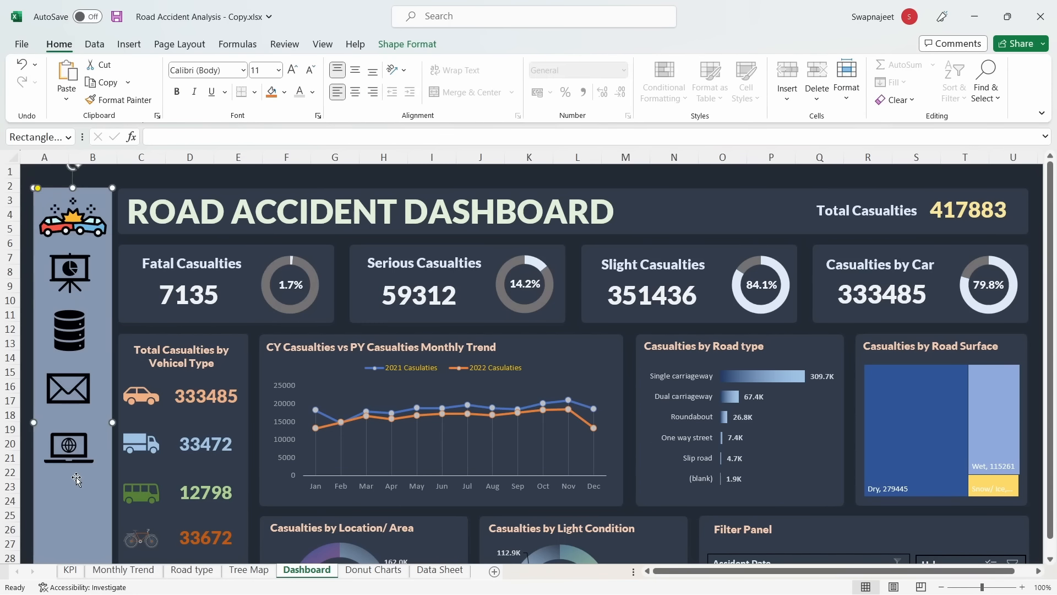
{"action": "left_click", "coordinate": [157, 184]}
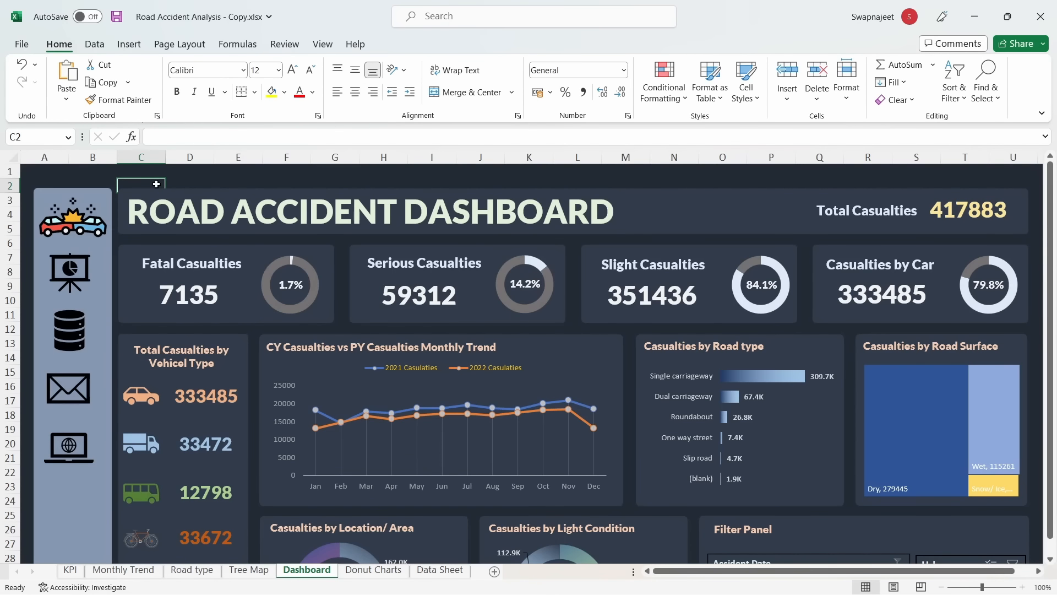
Hyperlink the presentation icon to cell A1 of the Dashboard sheet in this document
{"action": "left_click", "coordinate": [84, 272]}
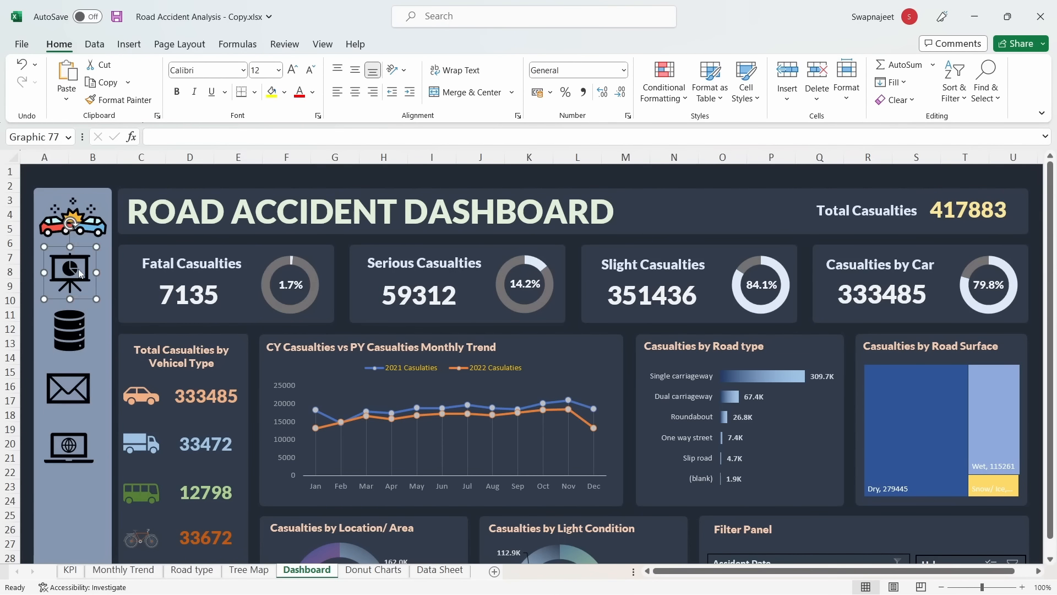
{"action": "right_click", "coordinate": [84, 273]}
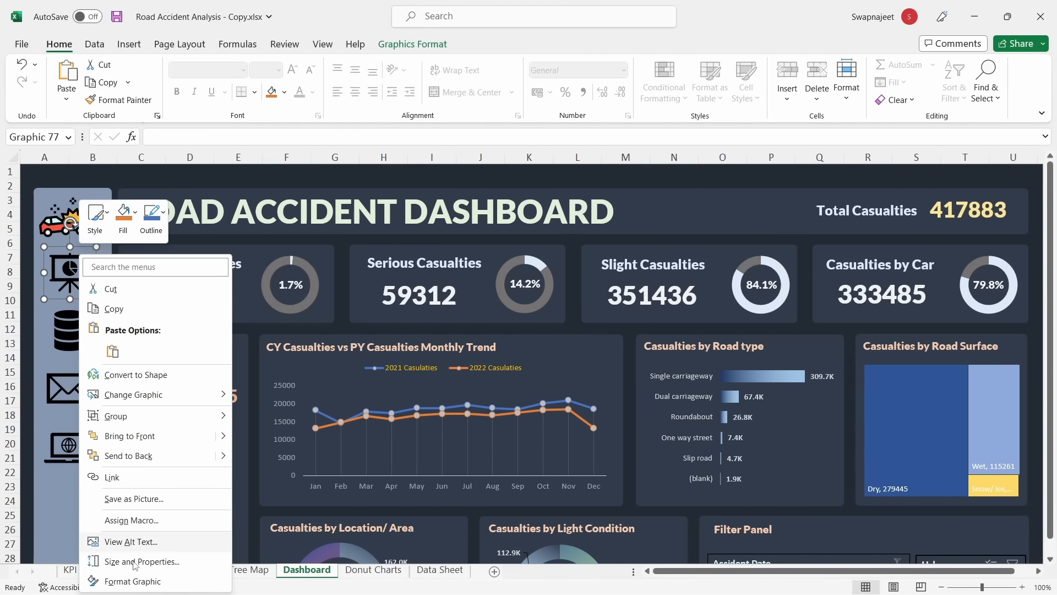
{"action": "left_click", "coordinate": [125, 478]}
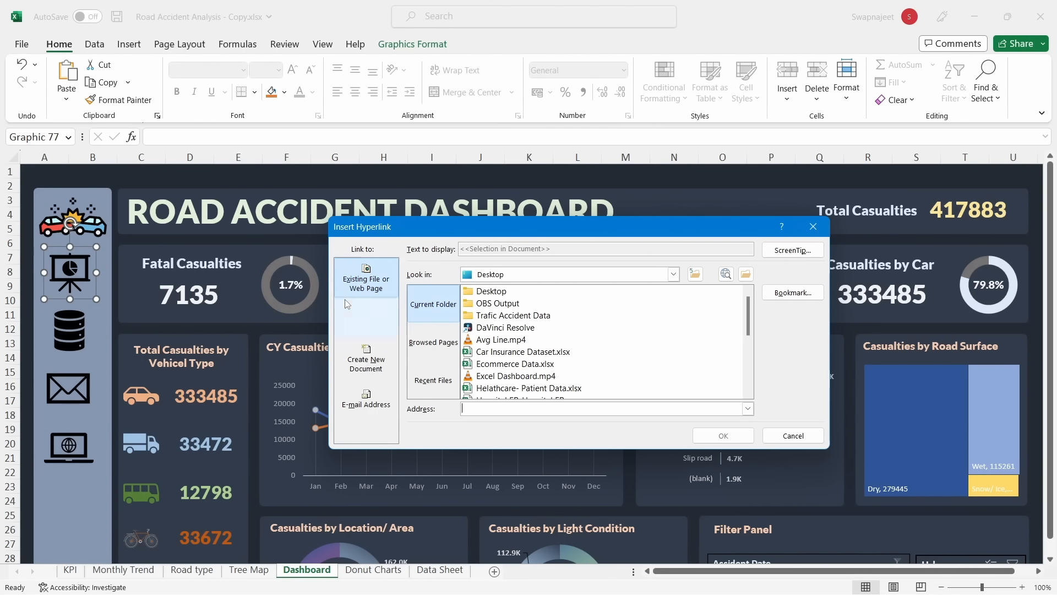
{"action": "left_click", "coordinate": [379, 331]}
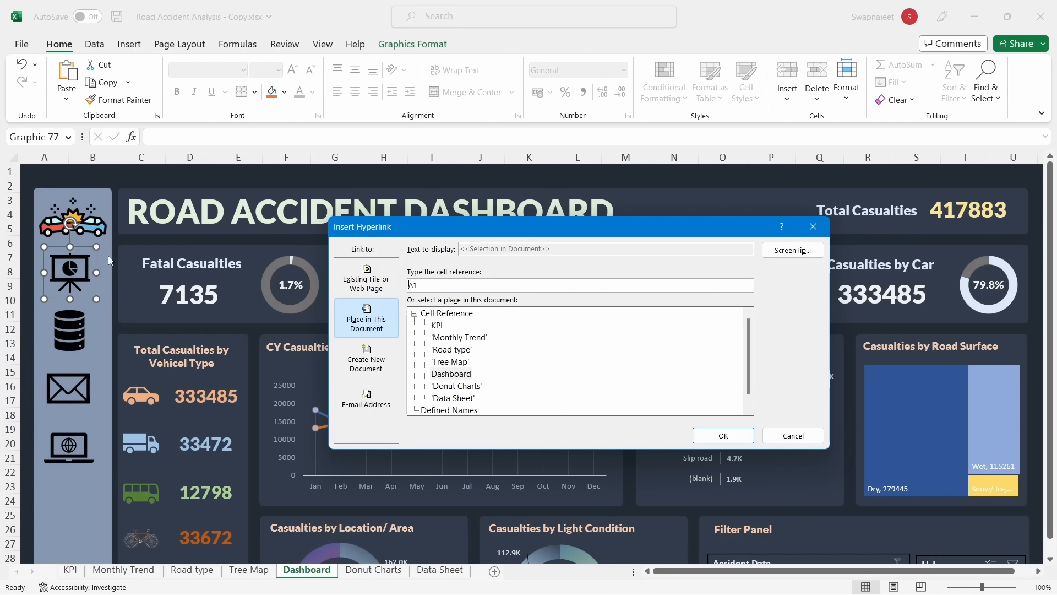
{"action": "left_click", "coordinate": [469, 377]}
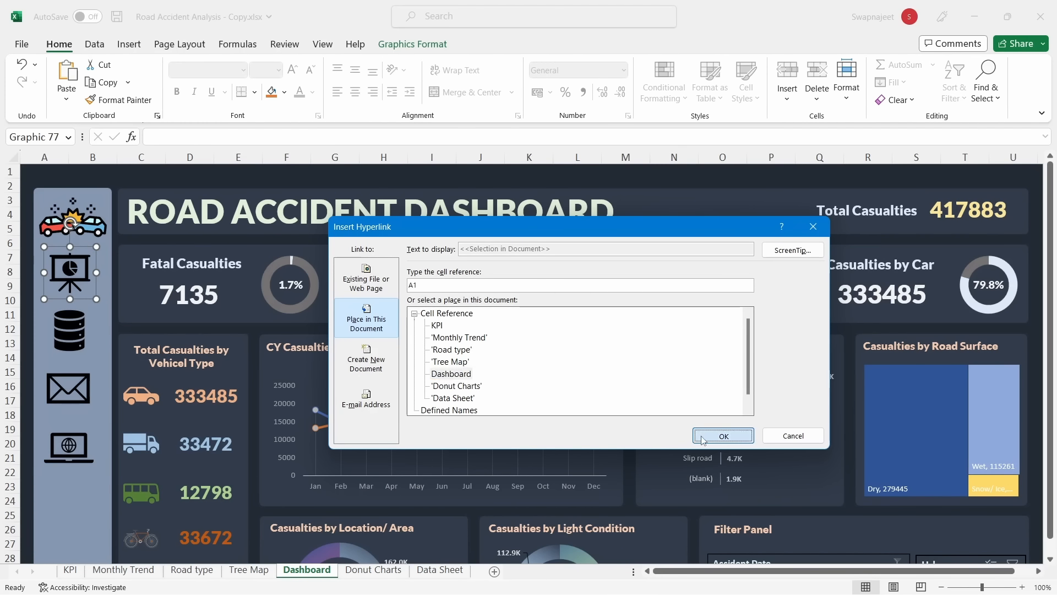
{"action": "left_click", "coordinate": [723, 436]}
Add a new worksheet after the Dashboard sheet and name it Data Analysis Sheet
{"action": "left_click", "coordinate": [75, 331]}
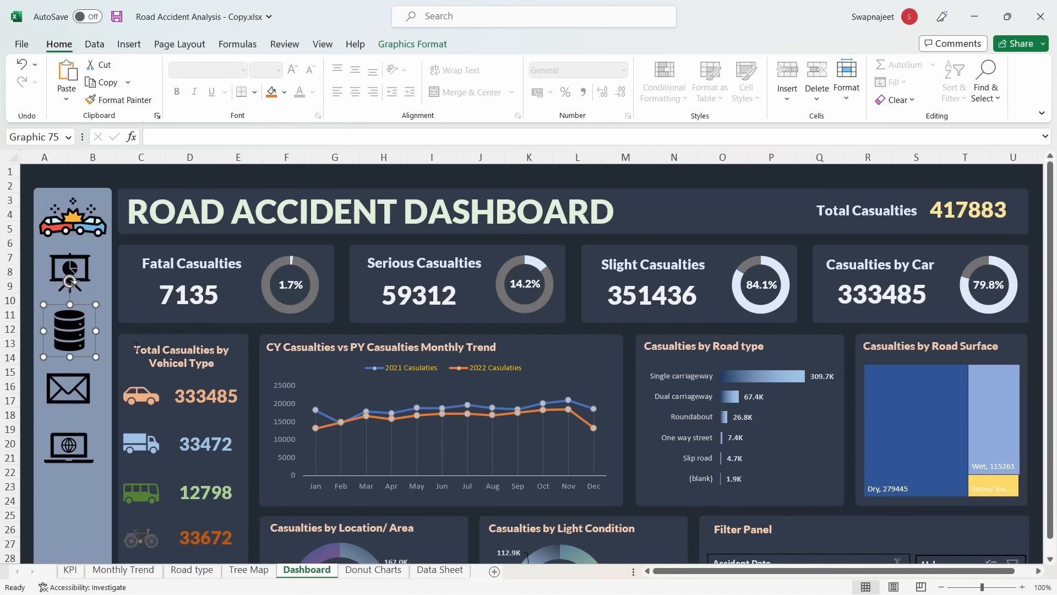
{"action": "left_click", "coordinate": [495, 572]}
{"action": "left_click", "coordinate": [485, 571]}
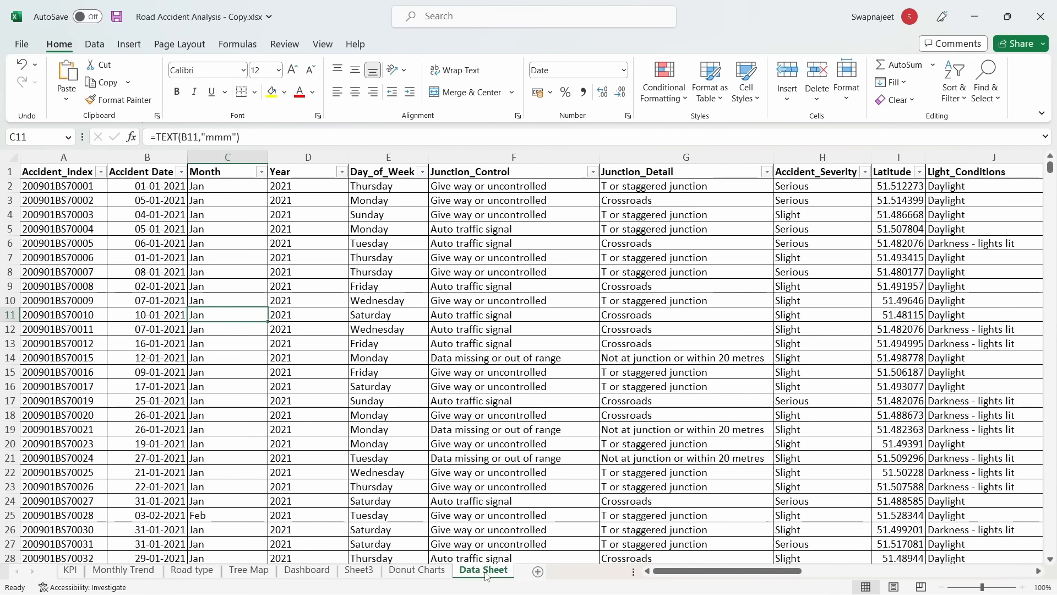
{"action": "left_click", "coordinate": [362, 569]}
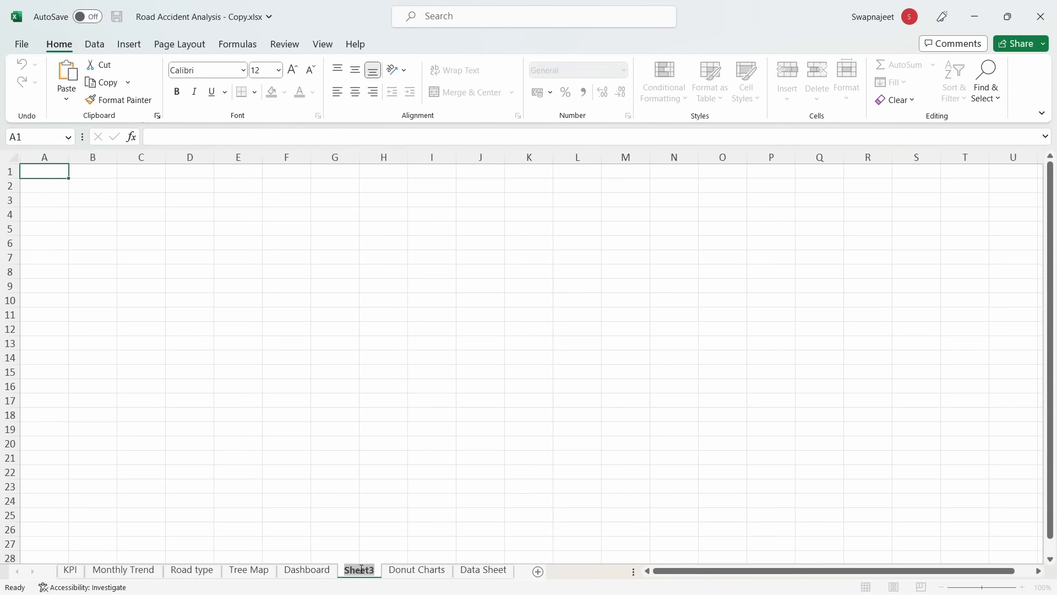
{"action": "type", "text": "Data"}
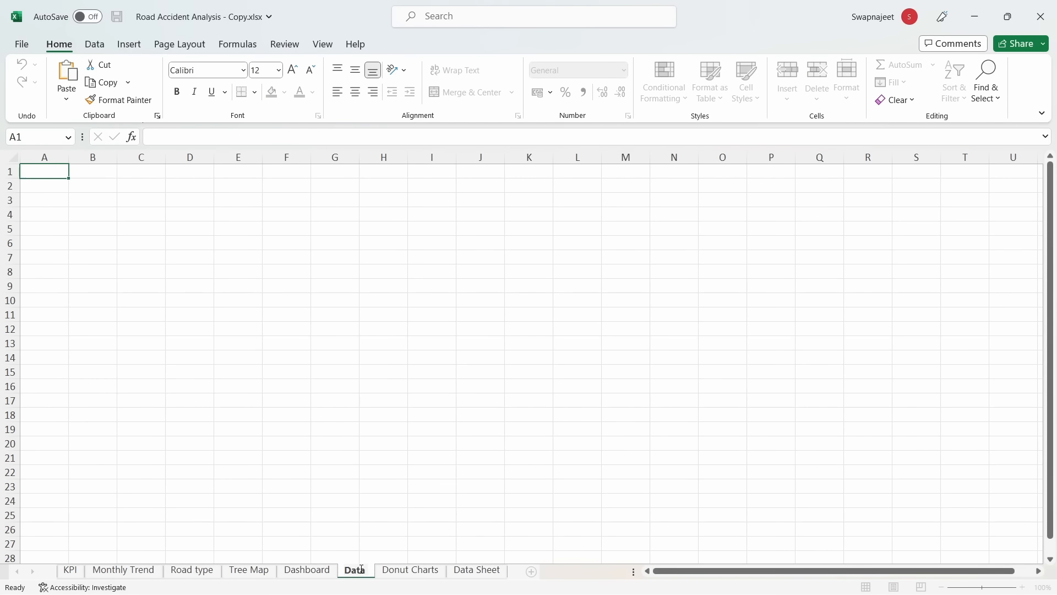
{"action": "type", "text": " Ana"}
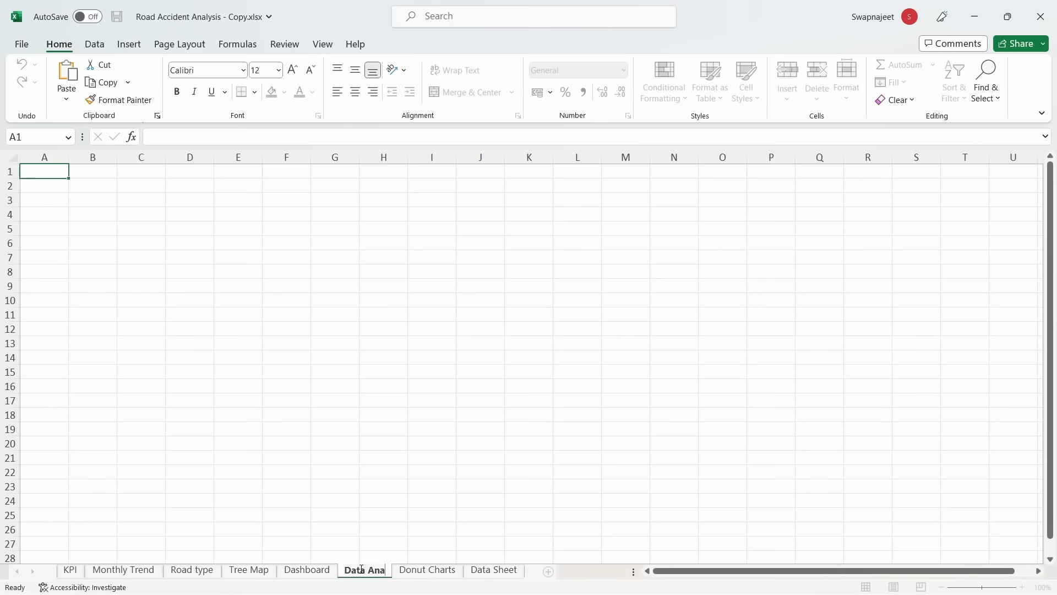
{"action": "type", "text": "lysis S"}
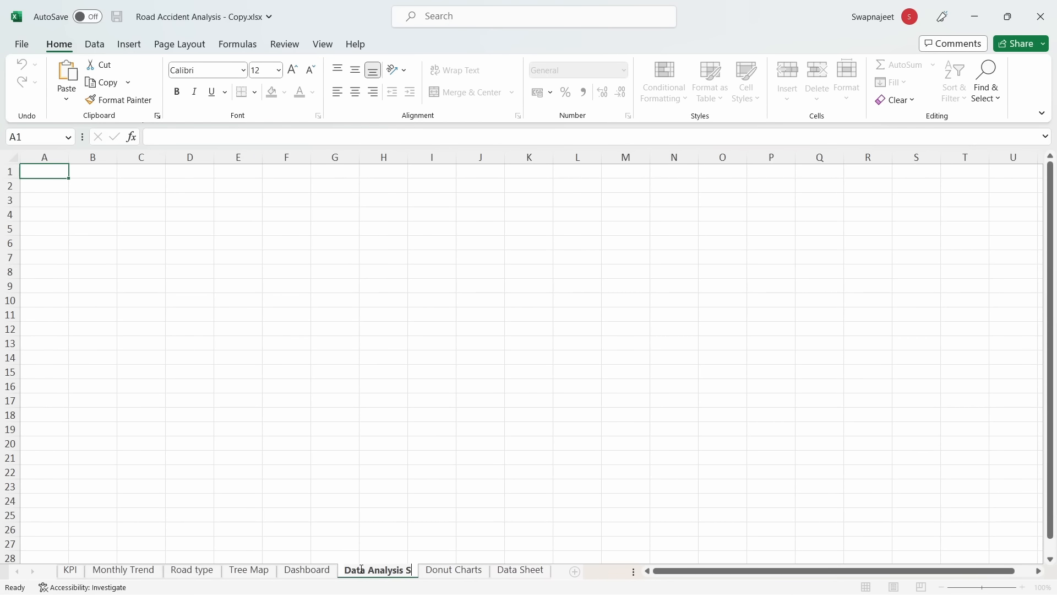
{"action": "type", "text": "heet"}
{"action": "left_click", "coordinate": [343, 485]}
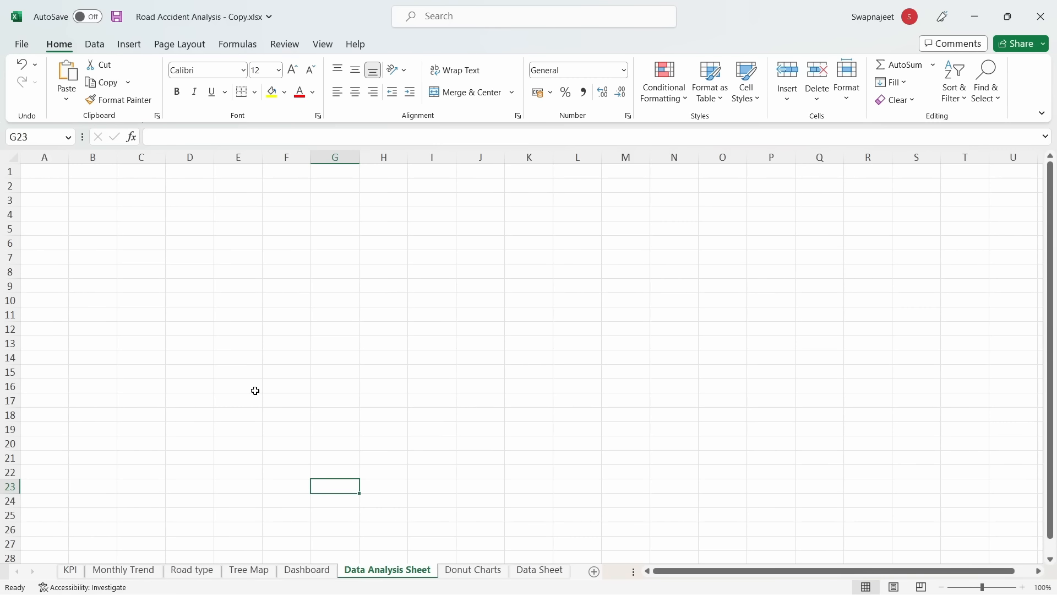
Copy the total casualties pivot table in A3:A4 of the KPI sheet to C3 of the Data Analysis Sheet and autofit column C
{"action": "left_click", "coordinate": [71, 570]}
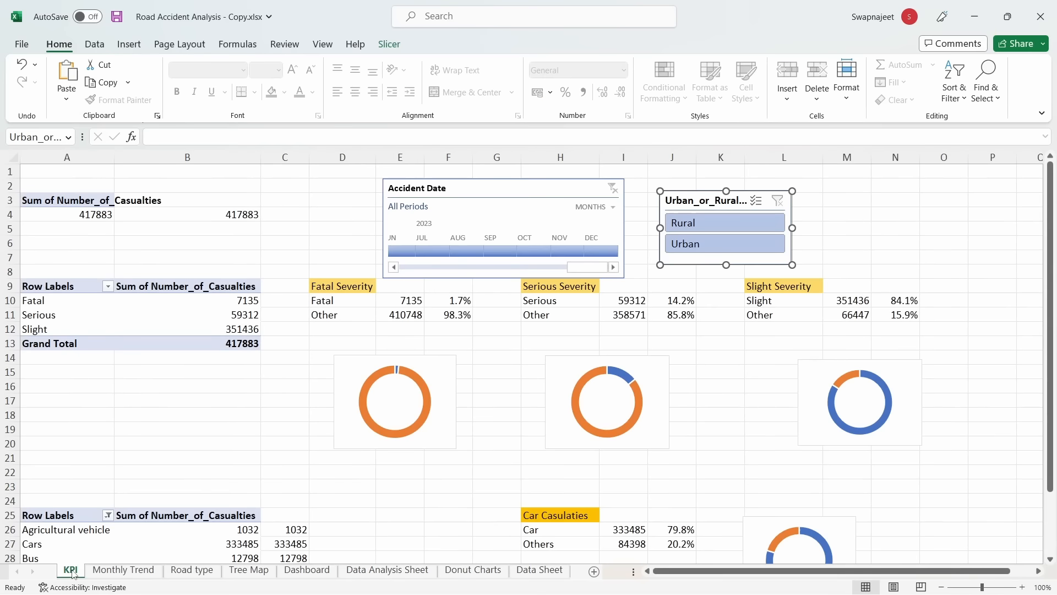
{"action": "left_click_drag", "start_coordinate": [83, 199], "coordinate": [110, 214]}
{"action": "key", "text": "ctrl+c"}
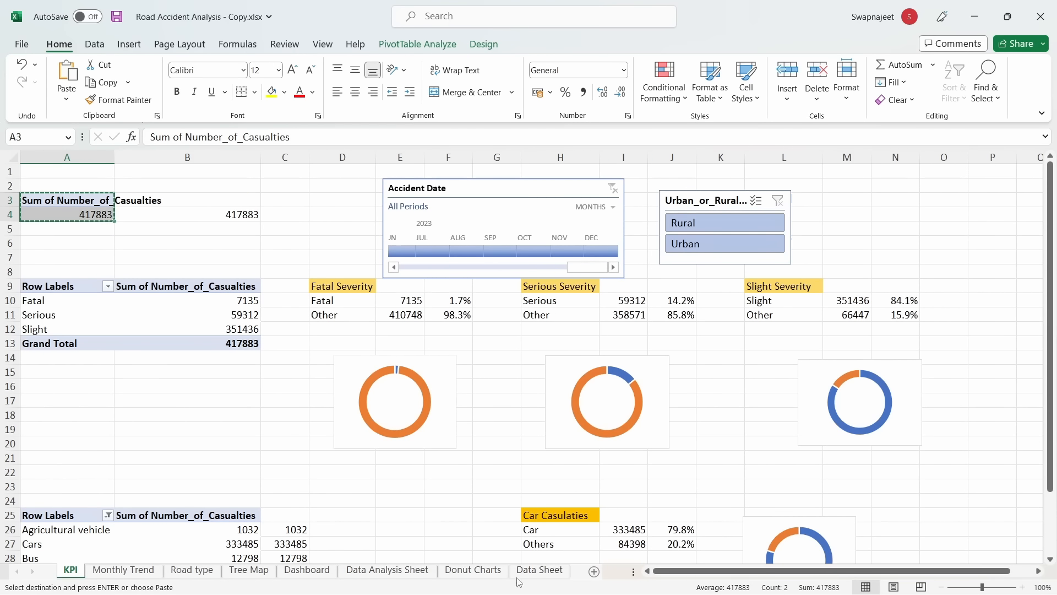
{"action": "left_click", "coordinate": [395, 573]}
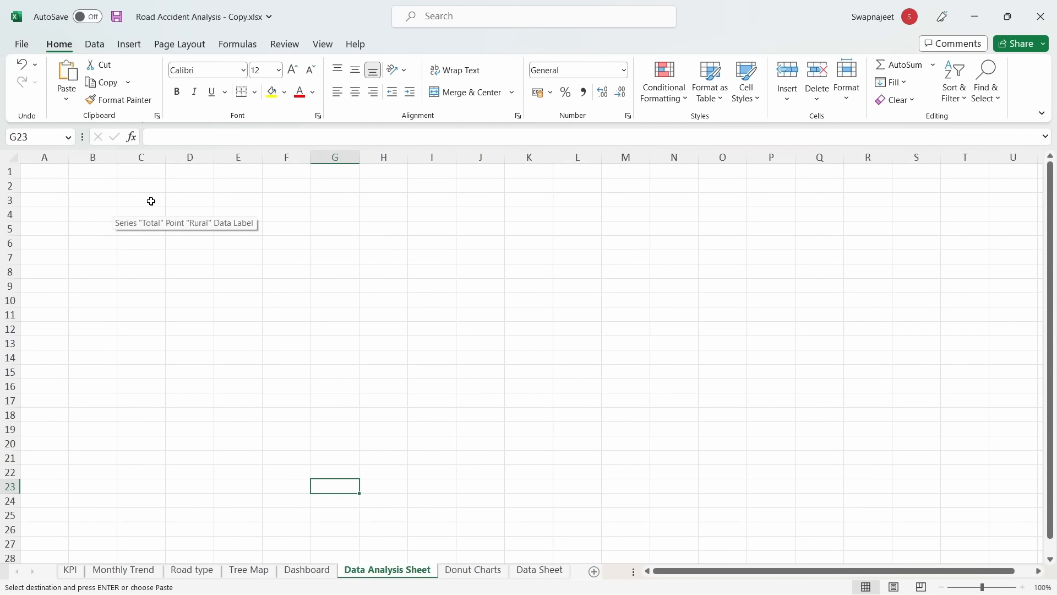
{"action": "left_click", "coordinate": [149, 201]}
{"action": "key", "text": "ctrl+v"}
{"action": "left_click", "coordinate": [223, 214]}
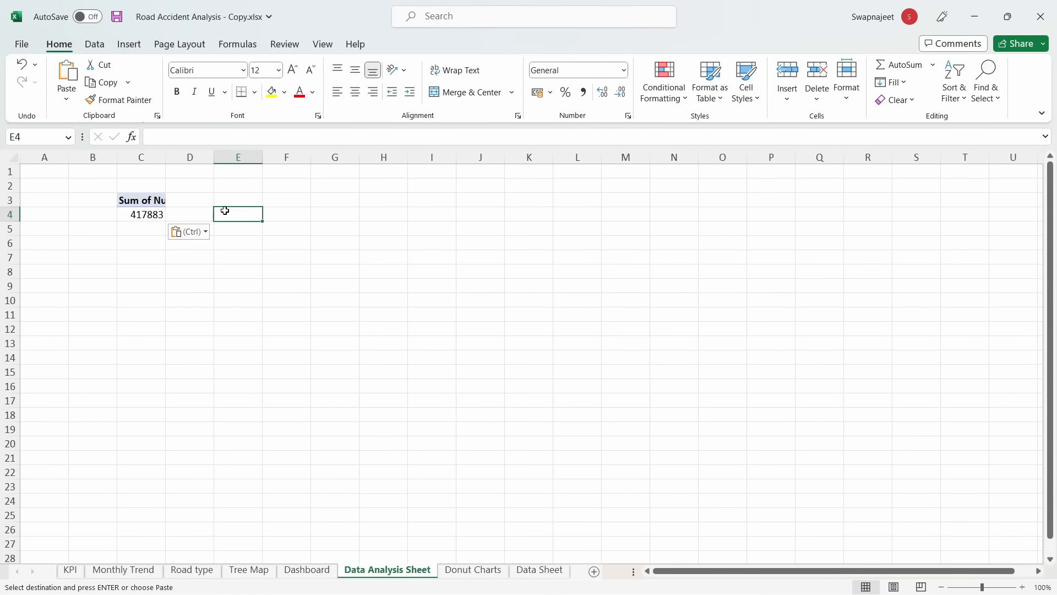
{"action": "double_click", "coordinate": [165, 157]}
{"action": "left_click", "coordinate": [376, 340]}
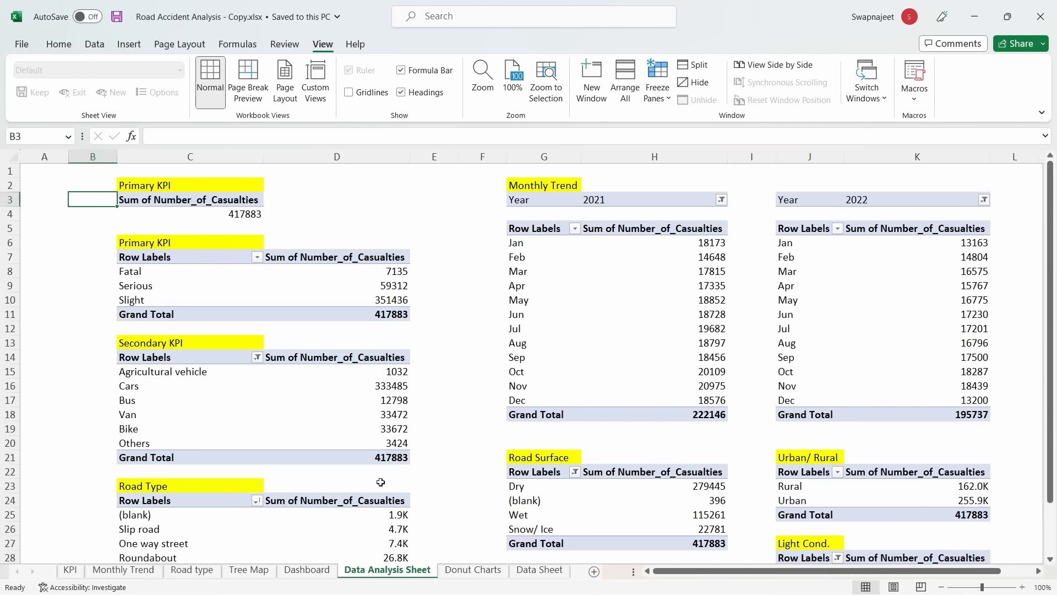
Hyperlink the Dashboard's database icon to cell A1 of the Data Analysis Sheet
{"action": "left_click", "coordinate": [324, 573]}
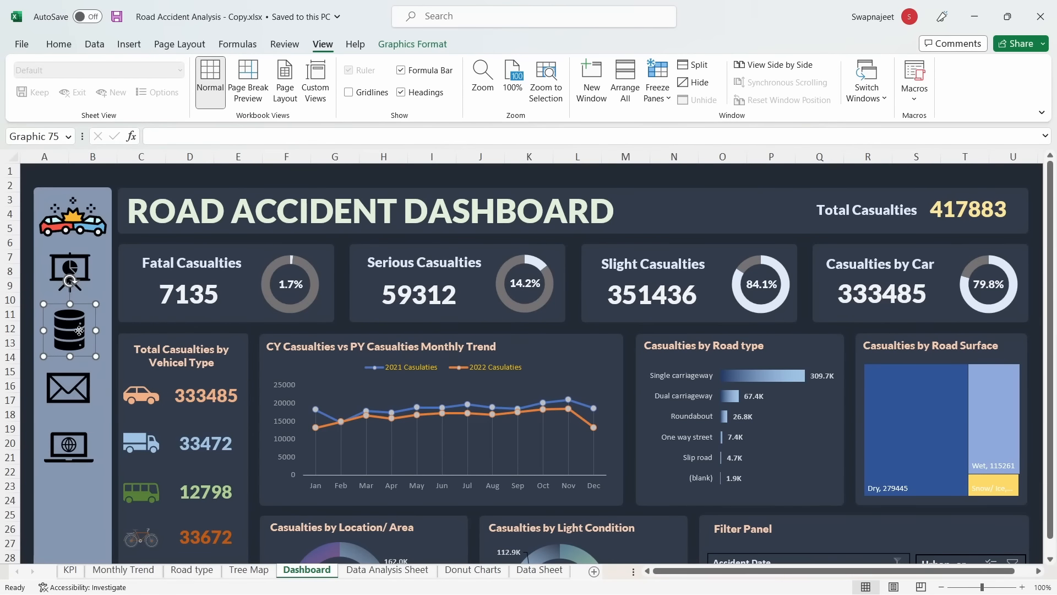
{"action": "right_click", "coordinate": [76, 331]}
{"action": "left_click", "coordinate": [147, 477]}
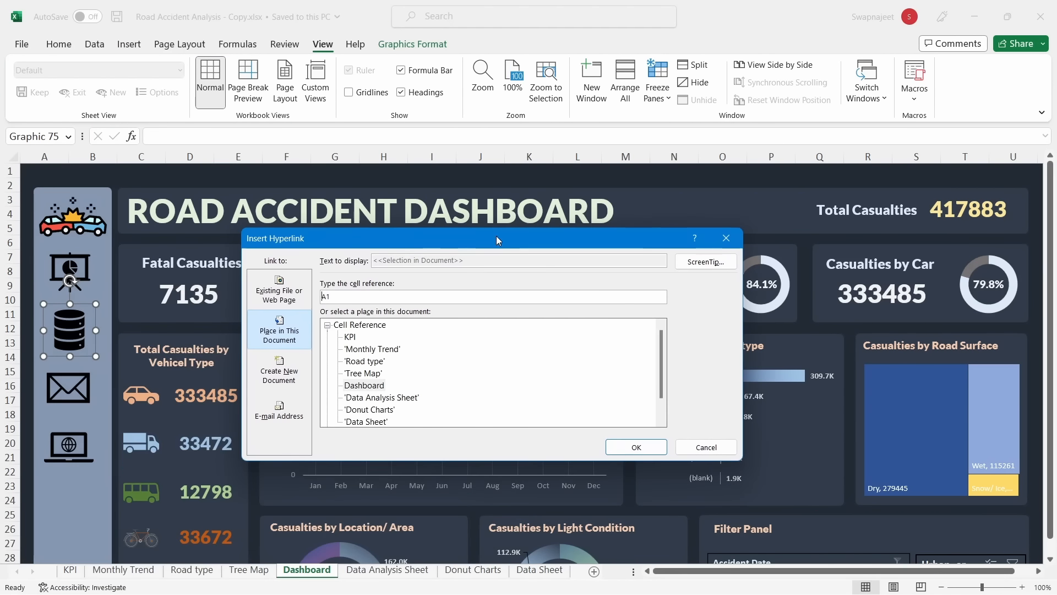
{"action": "left_click", "coordinate": [419, 397]}
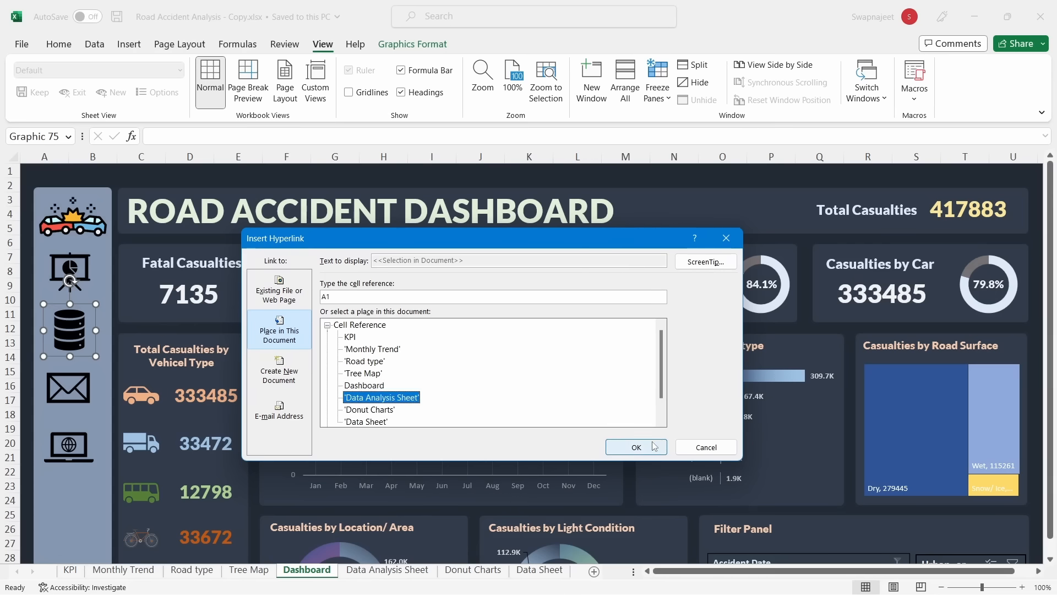
{"action": "left_click", "coordinate": [636, 446]}
{"action": "right_click", "coordinate": [87, 395]}
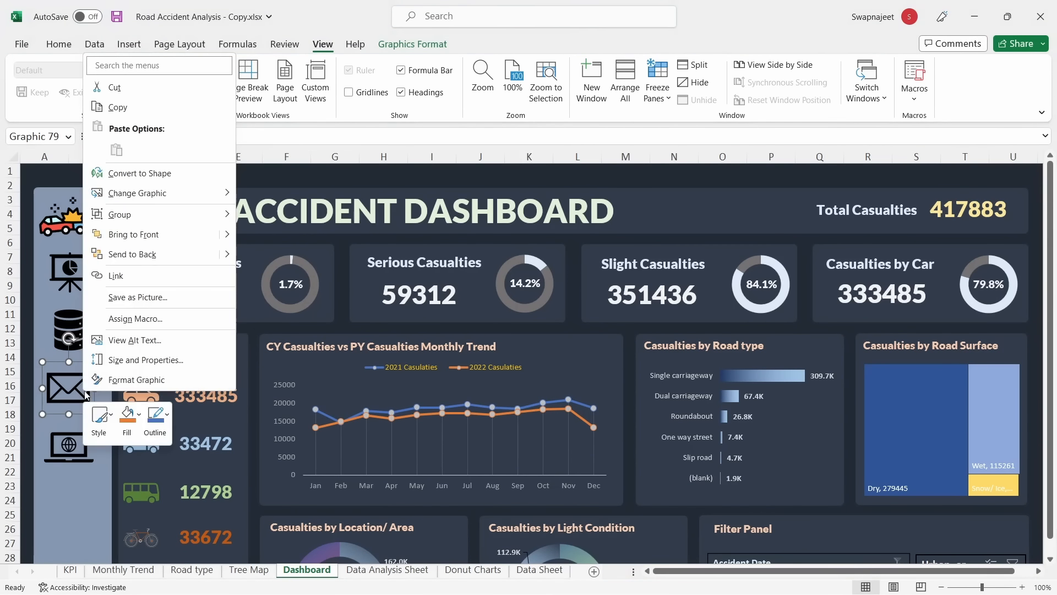
{"action": "left_click", "coordinate": [124, 278]}
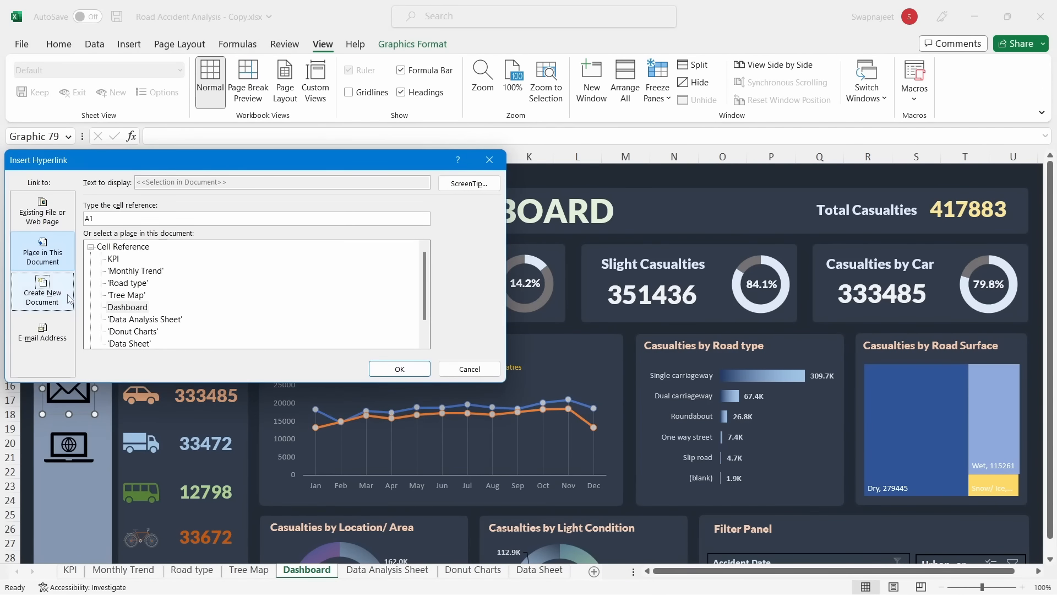
{"action": "left_click", "coordinate": [54, 340]}
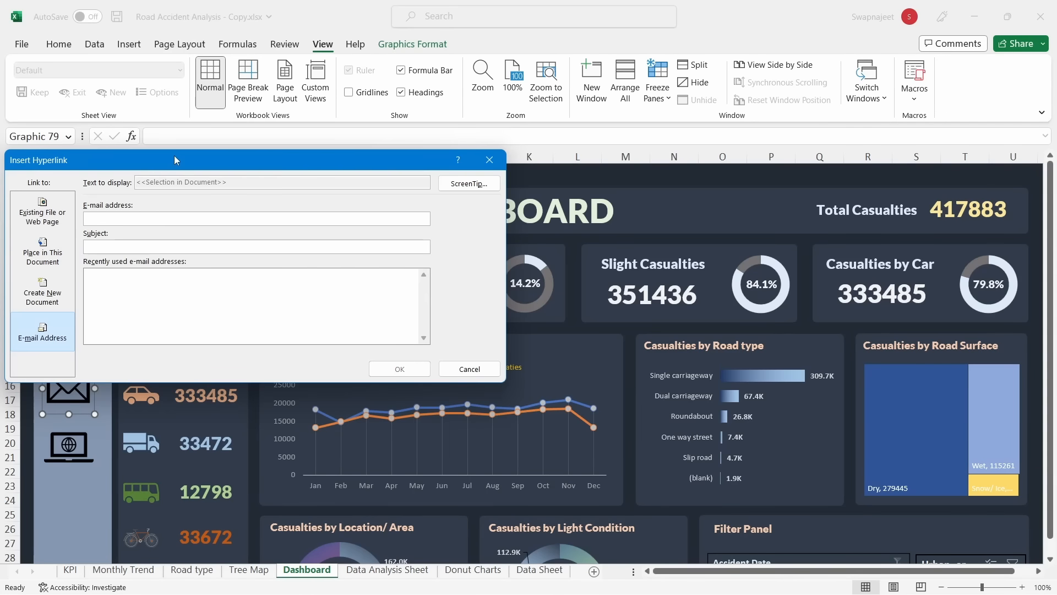
{"action": "left_click_drag", "start_coordinate": [175, 161], "coordinate": [461, 143]}
{"action": "left_click", "coordinate": [391, 200]}
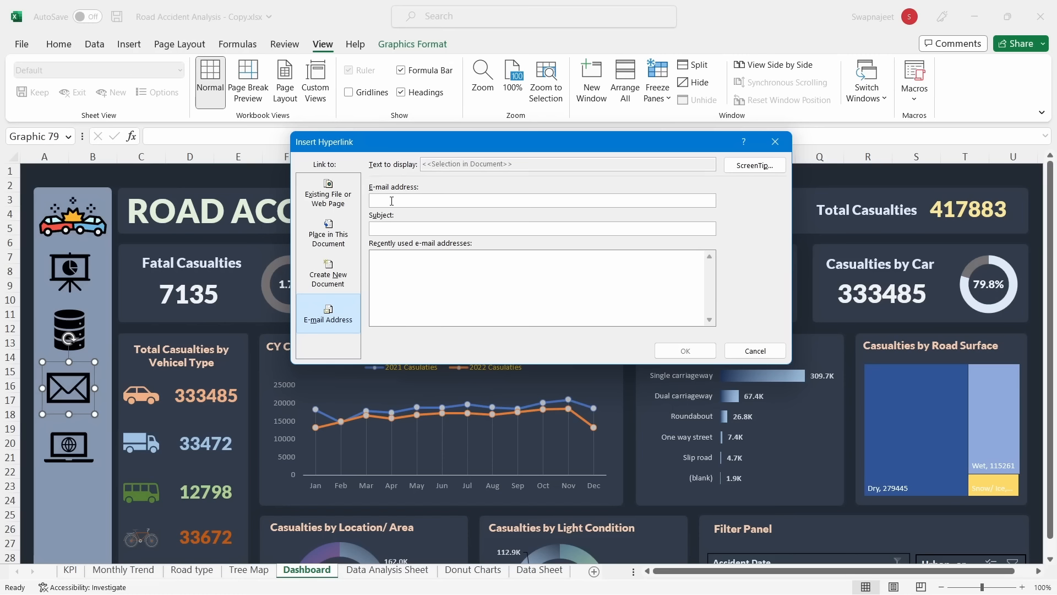
{"action": "left_click", "coordinate": [776, 141]}
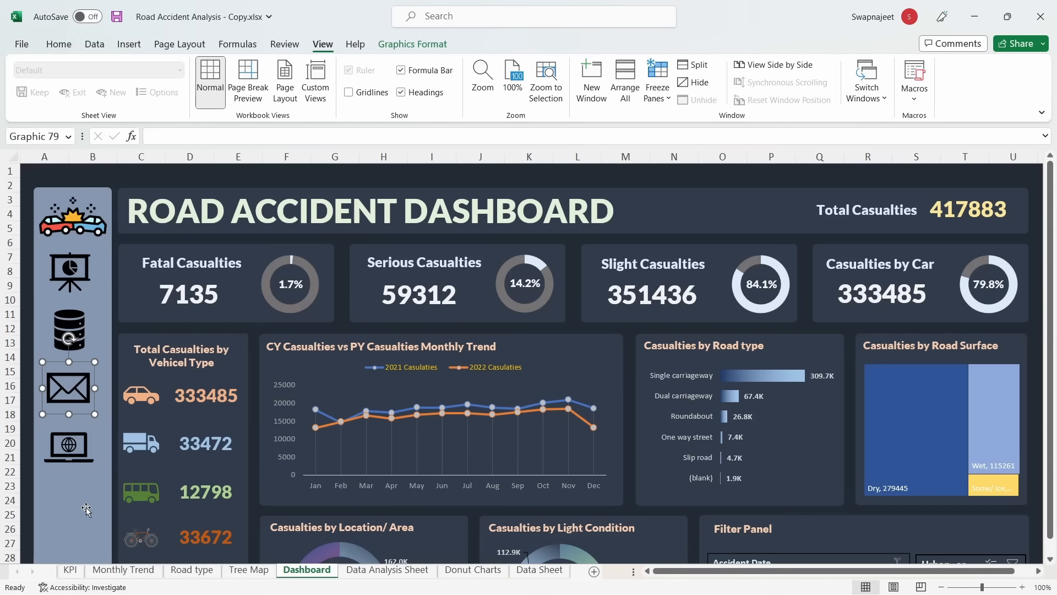
Start a hyperlink on the laptop-with-globe icon that targets an existing file or web page
{"action": "right_click", "coordinate": [69, 447]}
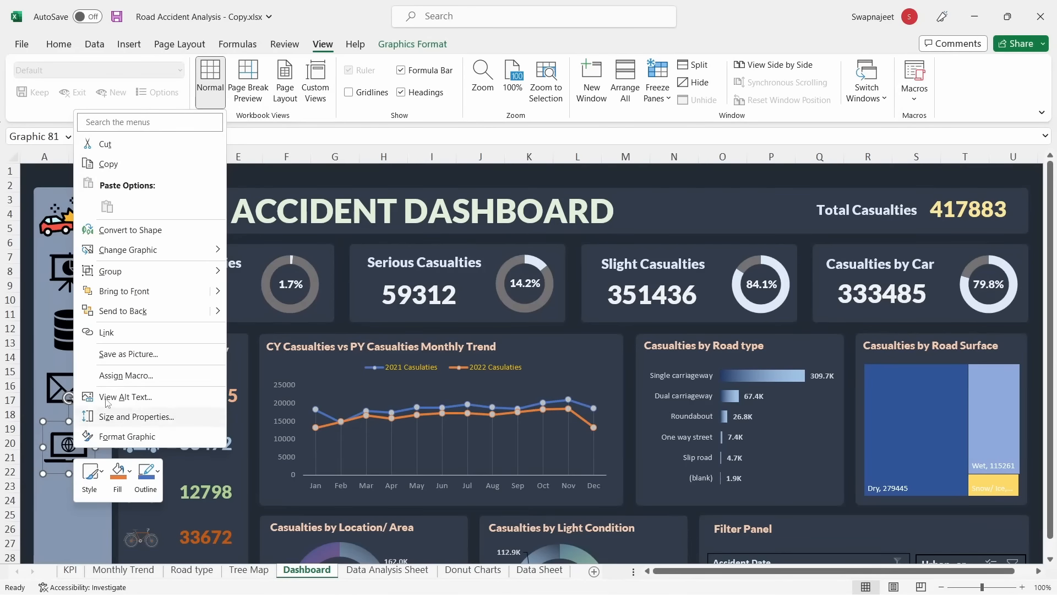
{"action": "left_click", "coordinate": [130, 333]}
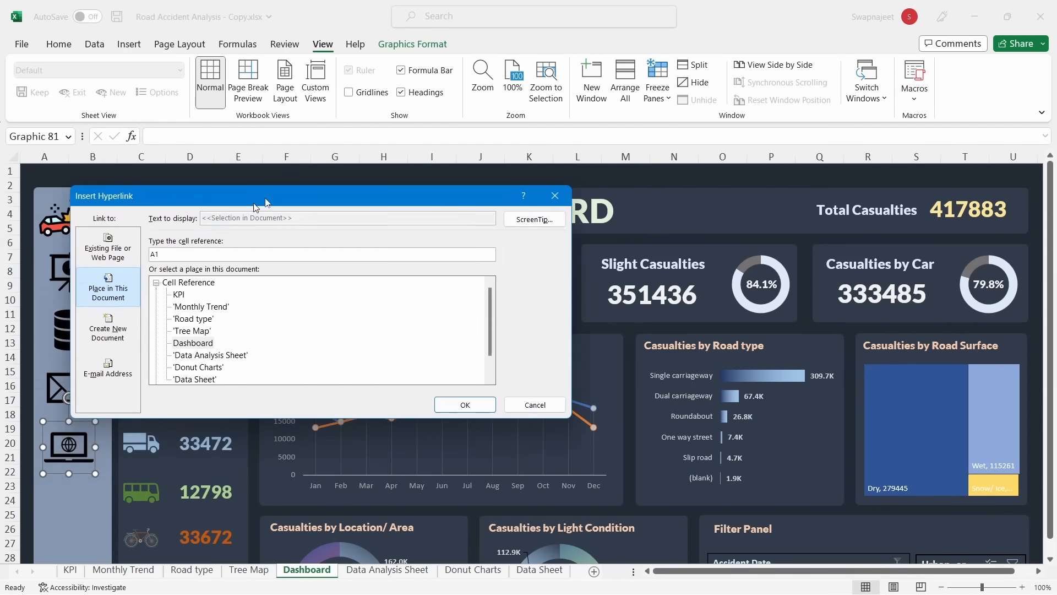
{"action": "left_click", "coordinate": [261, 209]}
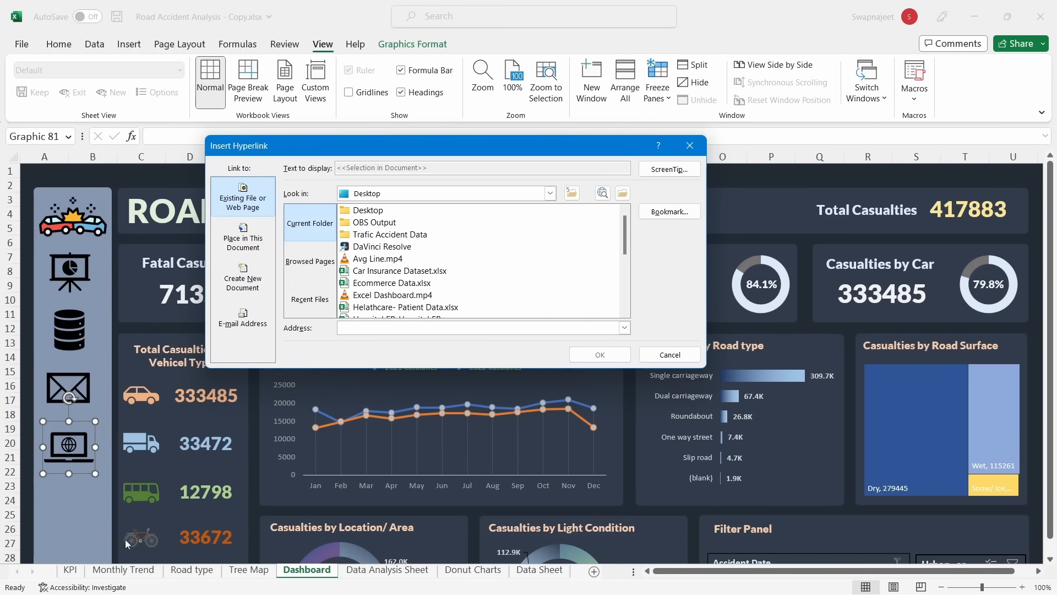
Switch to the web browser, search for "uk road accident wiki" and open the Wikipedia article Reported Road Casualties Great Britain
{"action": "left_click", "coordinate": [611, 581]}
{"action": "left_click", "coordinate": [182, 11]}
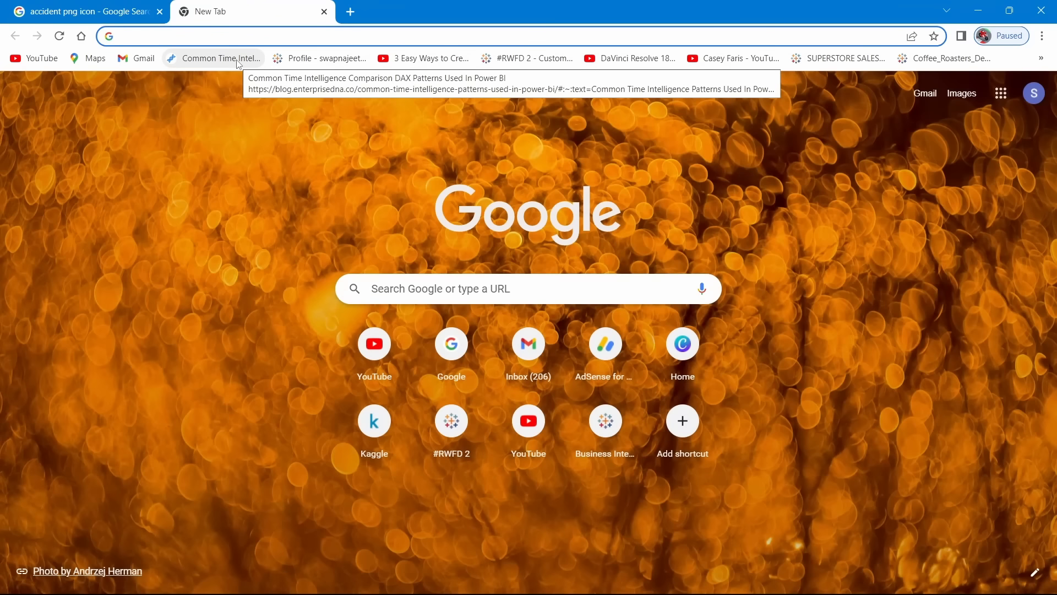
{"action": "type", "text": "uk"}
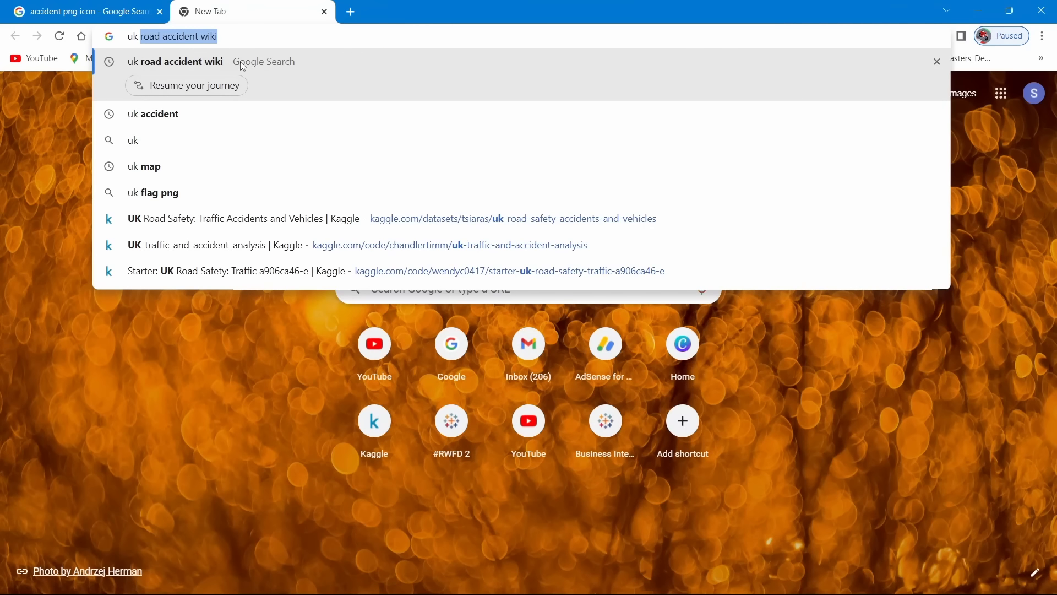
{"action": "key", "text": "BackSpace"}
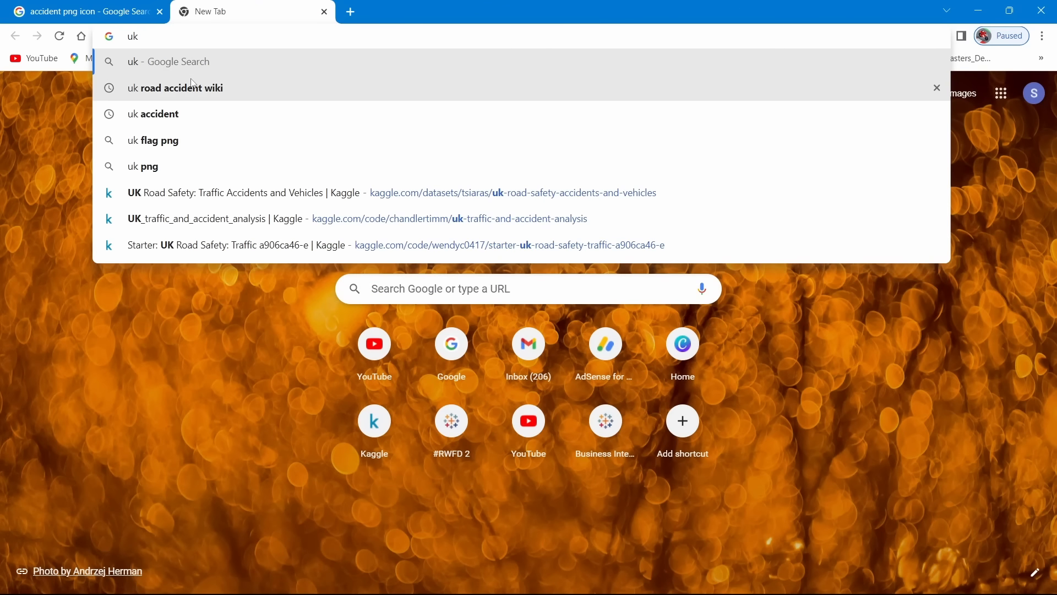
{"action": "left_click", "coordinate": [194, 83]}
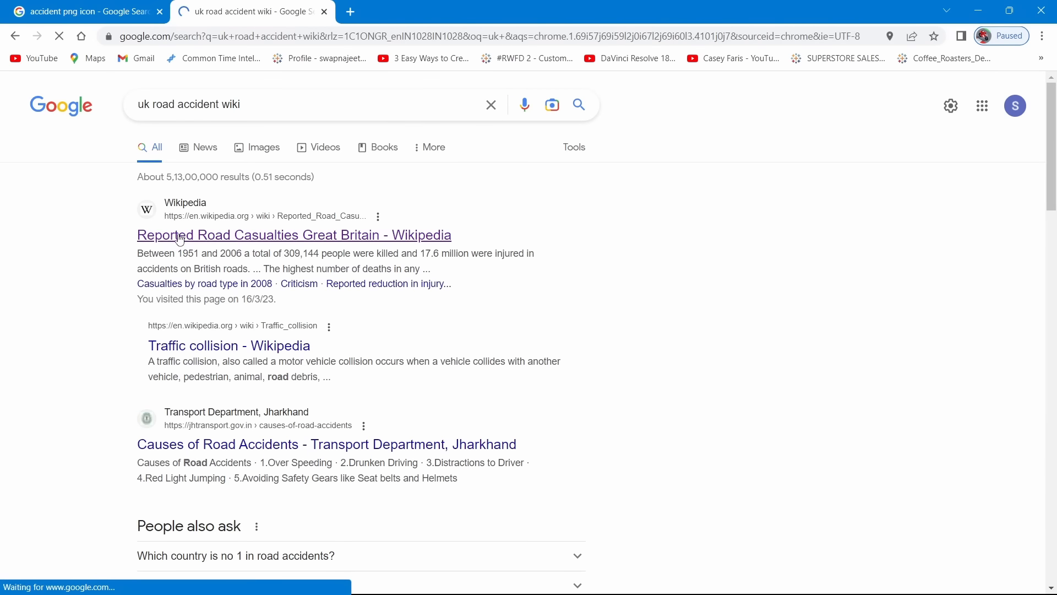
{"action": "left_click", "coordinate": [180, 241]}
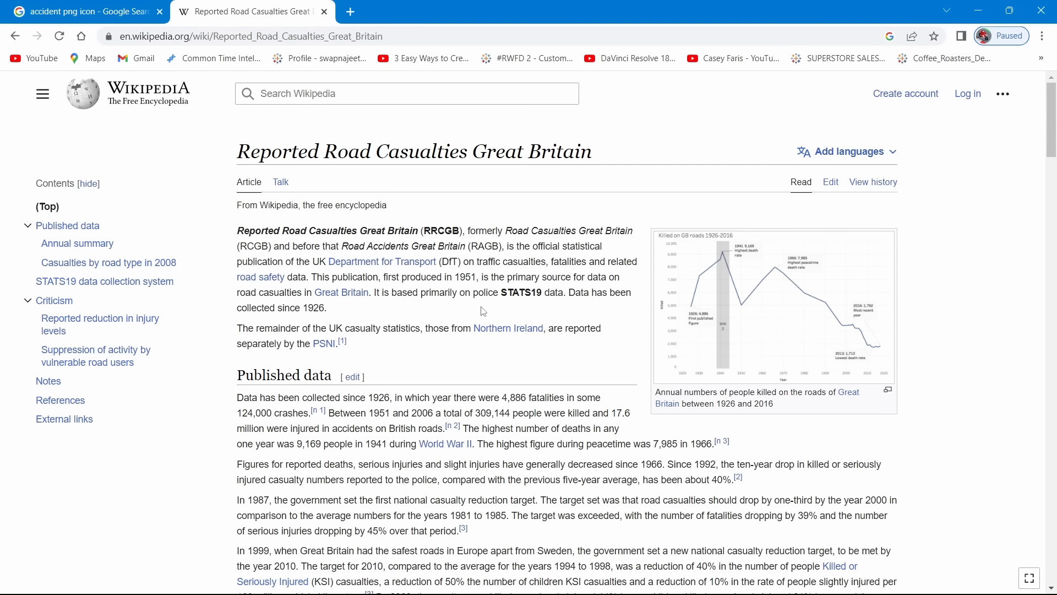
Examine the article's annual summary and casualties by road type tables as background for the dashboard
{"action": "scroll", "coordinate": [484, 312], "scroll_direction": "down", "scroll_amount": 5}
{"action": "scroll", "coordinate": [482, 306], "scroll_direction": "down", "scroll_amount": 3}
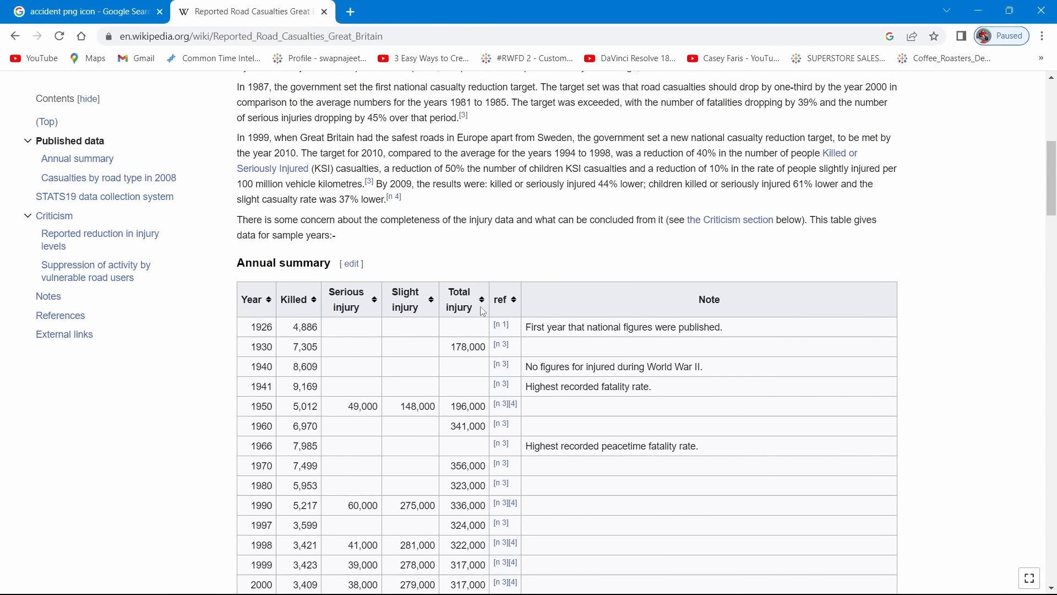
{"action": "scroll", "coordinate": [254, 338], "scroll_direction": "down", "scroll_amount": 3}
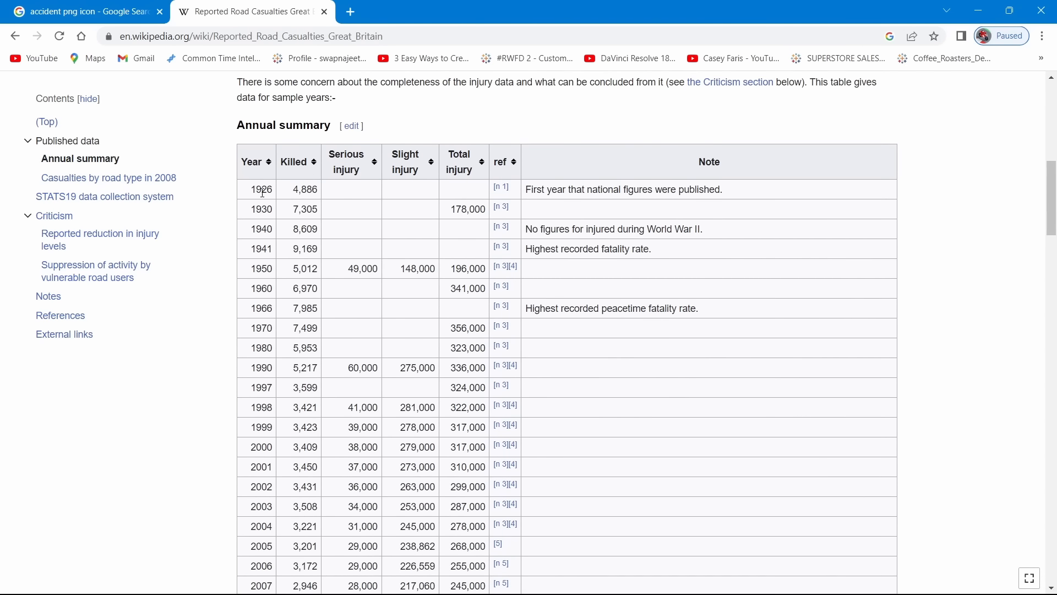
{"action": "scroll", "coordinate": [263, 192], "scroll_direction": "down", "scroll_amount": 10}
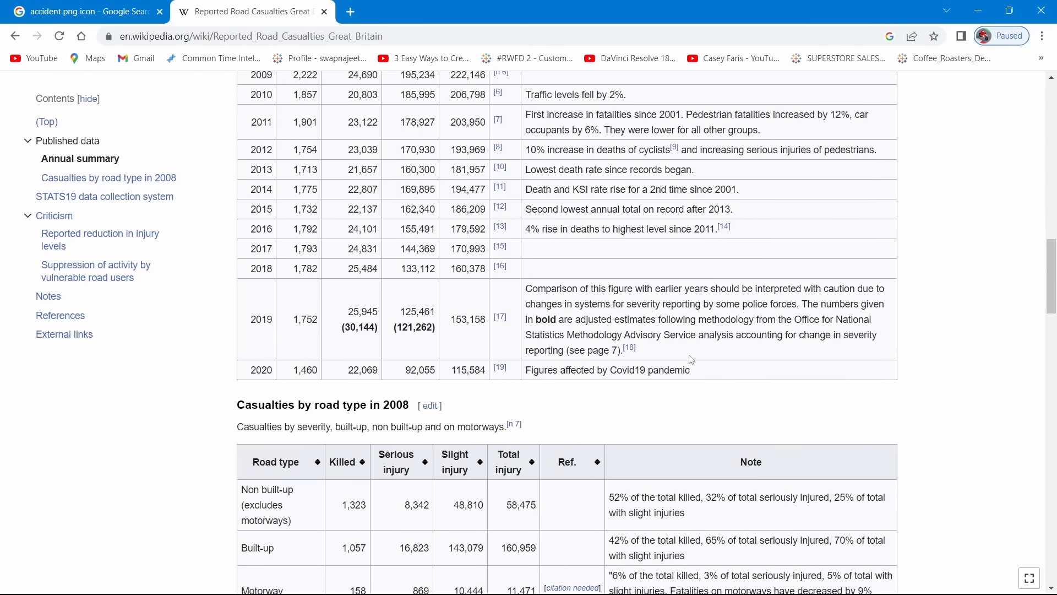
{"action": "scroll", "coordinate": [692, 360], "scroll_direction": "up", "scroll_amount": 10}
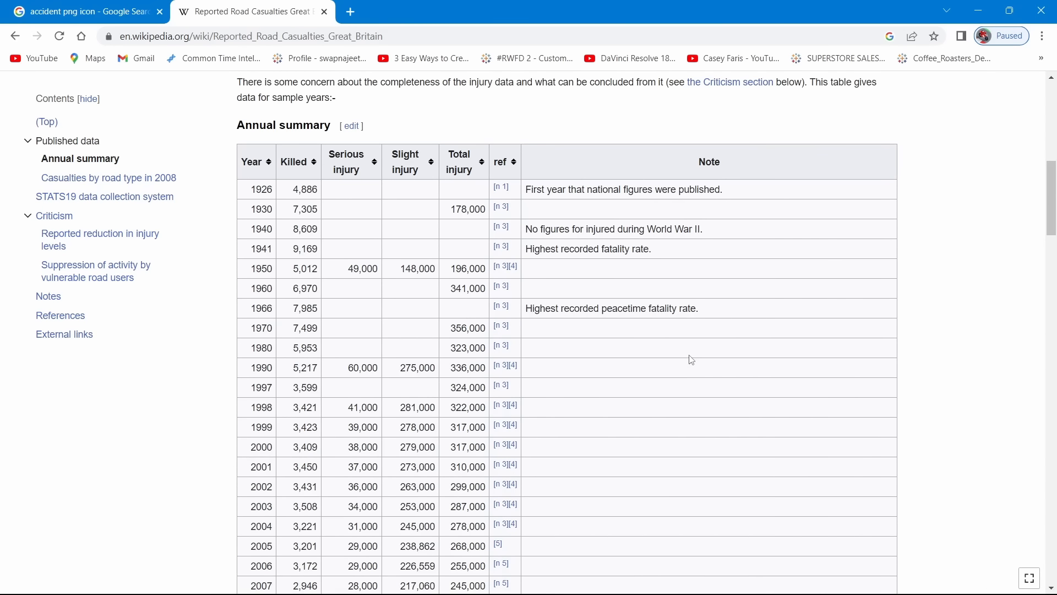
{"action": "scroll", "coordinate": [692, 360], "scroll_direction": "up", "scroll_amount": 3}
{"action": "scroll", "coordinate": [692, 360], "scroll_direction": "down", "scroll_amount": 14}
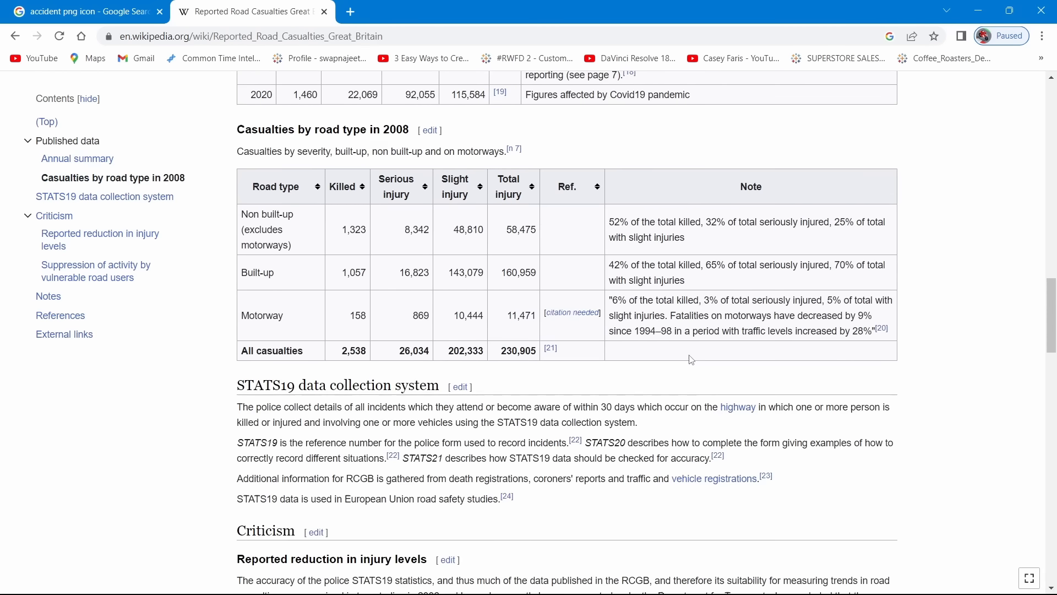
{"action": "scroll", "coordinate": [692, 359], "scroll_direction": "up", "scroll_amount": 20}
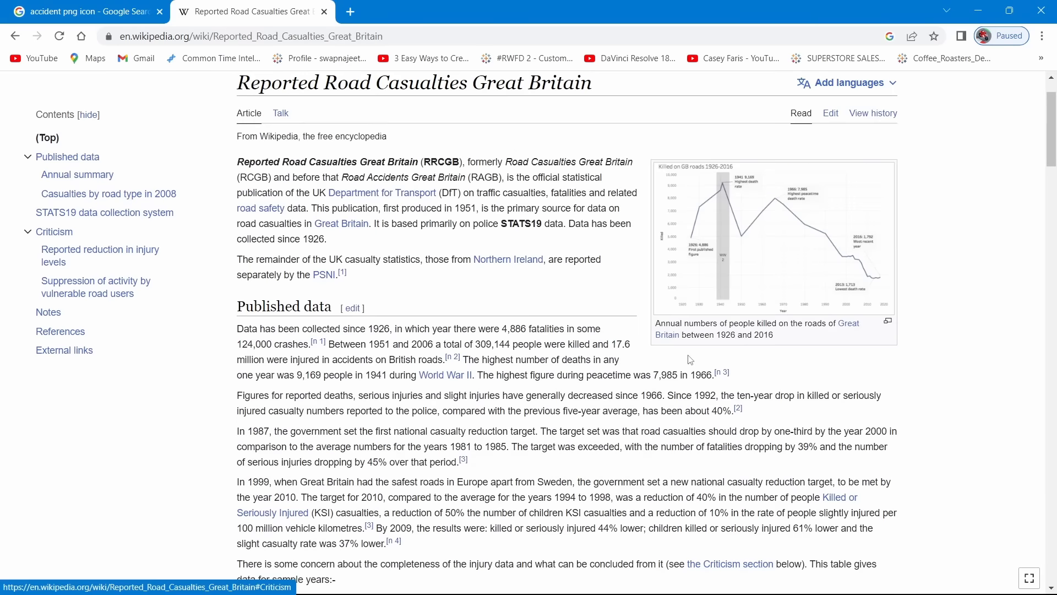
Copy the Wikipedia article's URL, switch back to the Road Accident Analysis - Copy workbook in Excel and use it as the laptop-with-globe icon's hyperlink address
{"action": "left_click", "coordinate": [278, 40]}
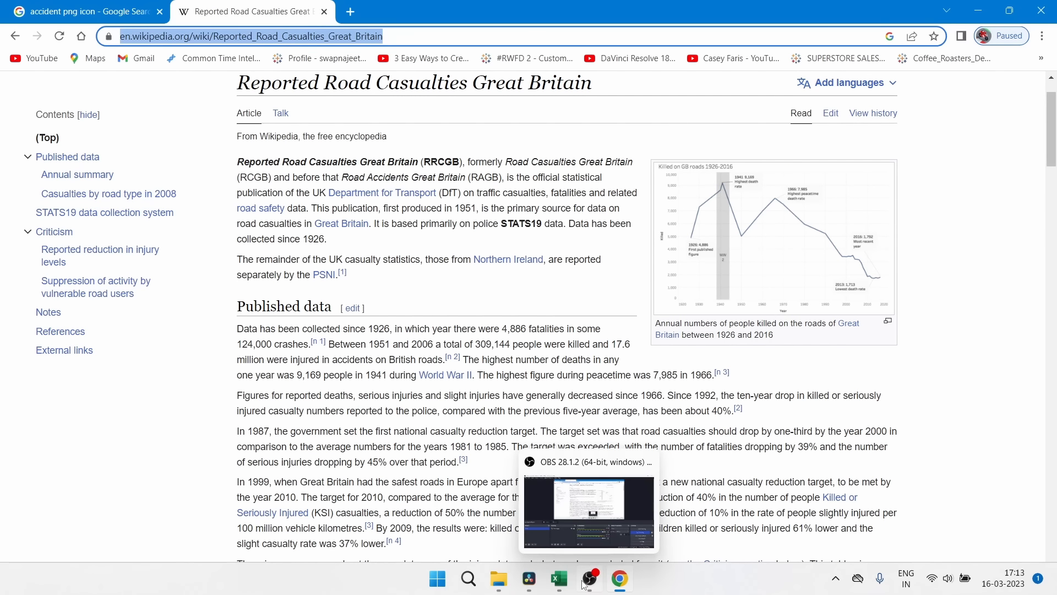
{"action": "left_click", "coordinate": [559, 579]}
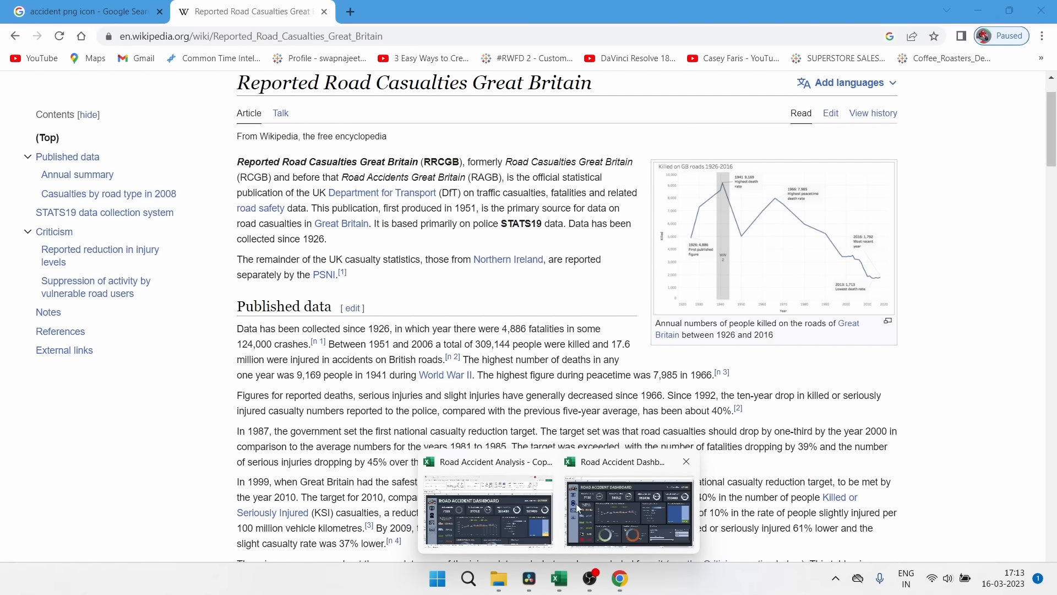
{"action": "left_click", "coordinate": [530, 504]}
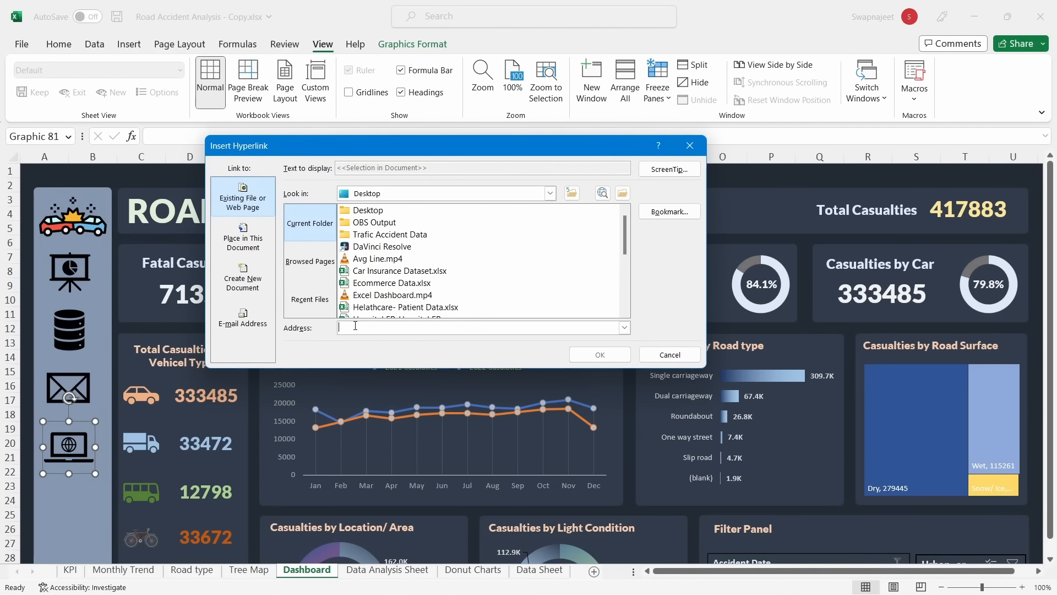
{"action": "key", "text": "ctrl+v"}
{"action": "left_click", "coordinate": [594, 355]}
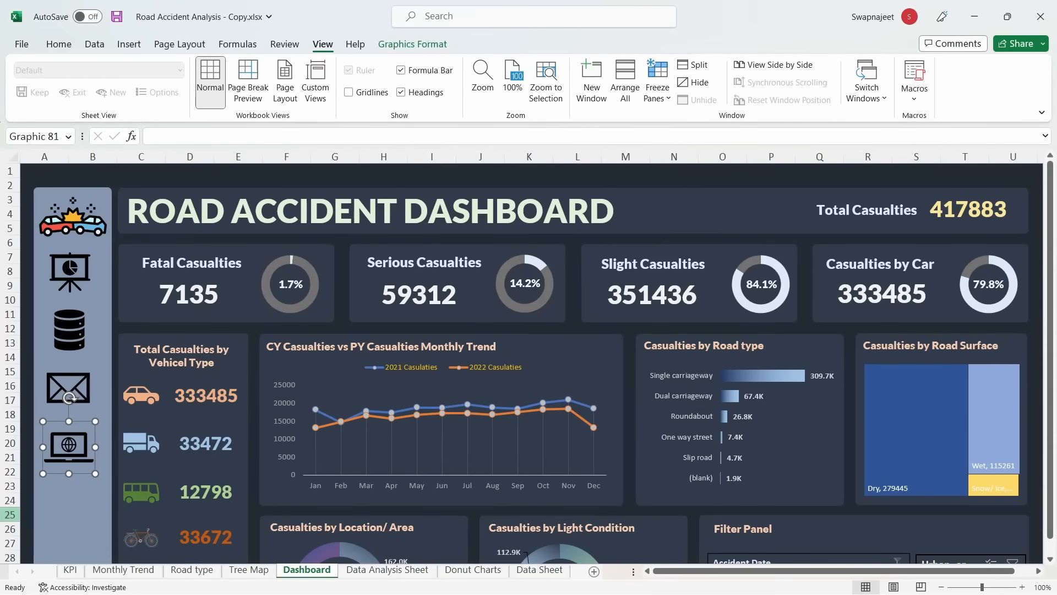
Test the database icon's link to the Data Analysis Sheet, and return to the Dashboard sheet
{"action": "left_click", "coordinate": [28, 414]}
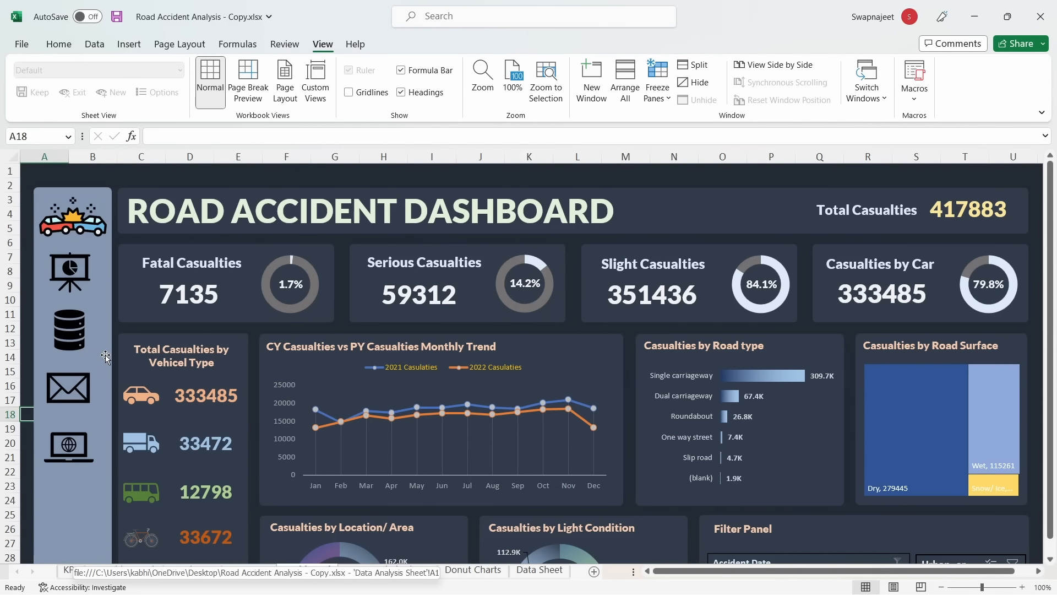
{"action": "left_click", "coordinate": [72, 328]}
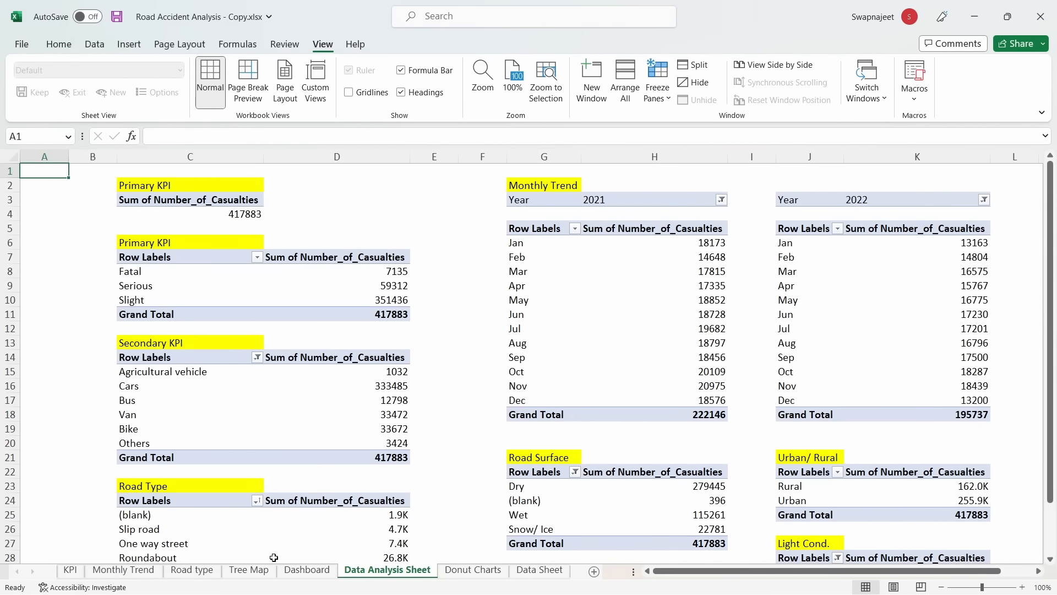
{"action": "left_click", "coordinate": [307, 570]}
Copy the Dashboard's sidebar panel with its five icons to cell A1 of the Data Analysis Sheet
{"action": "left_click", "coordinate": [44, 197]}
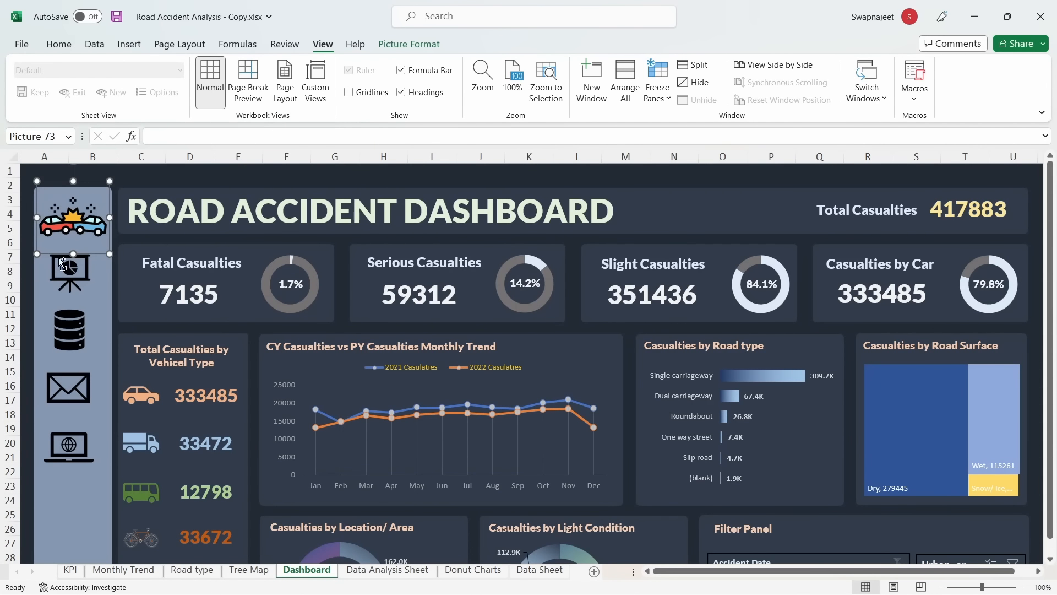
{"action": "left_click", "coordinate": [66, 275], "text": "ctrl"}
{"action": "left_click", "coordinate": [69, 337], "text": "ctrl"}
{"action": "left_click", "coordinate": [69, 392], "text": "ctrl"}
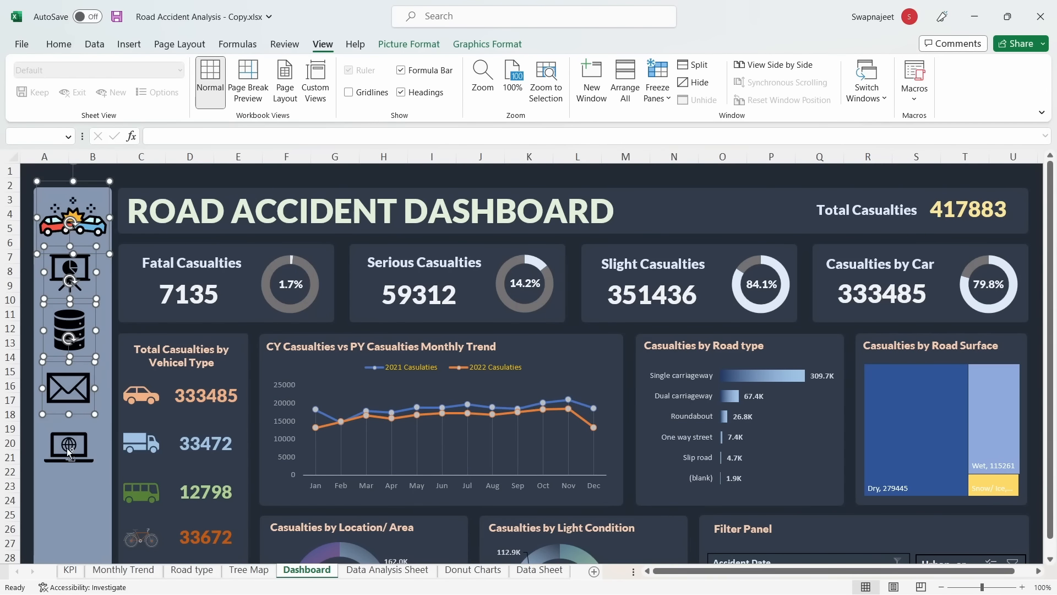
{"action": "left_click", "coordinate": [68, 452], "text": "ctrl"}
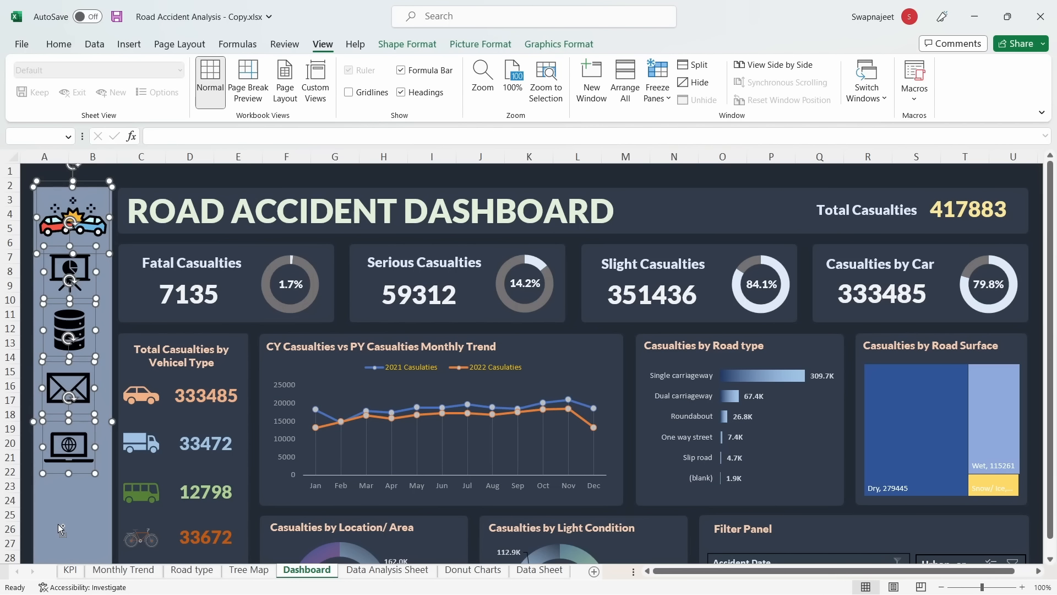
{"action": "left_click", "coordinate": [388, 570]}
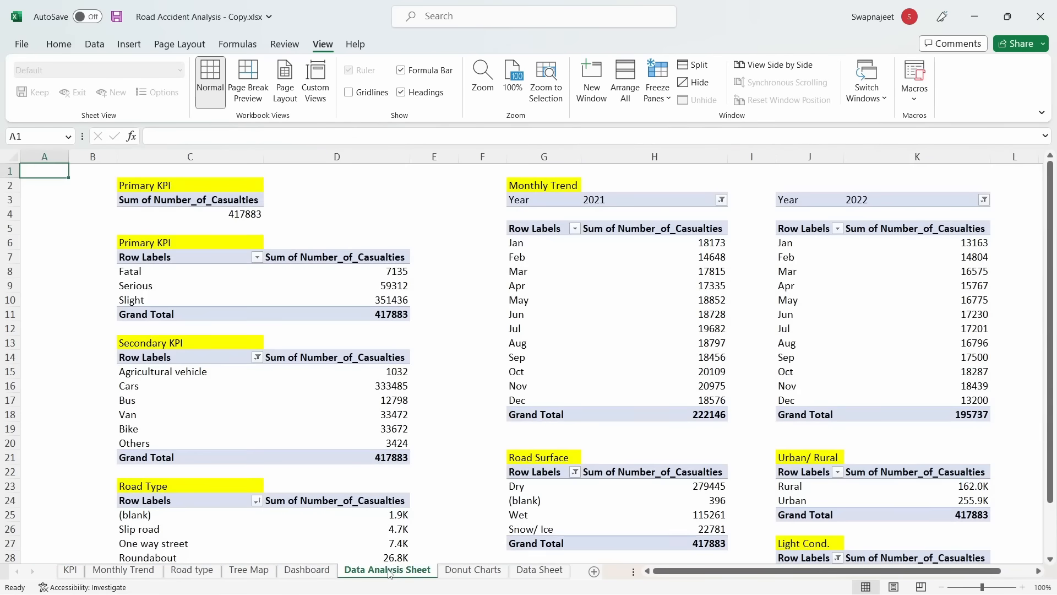
{"action": "key", "text": "ctrl+v"}
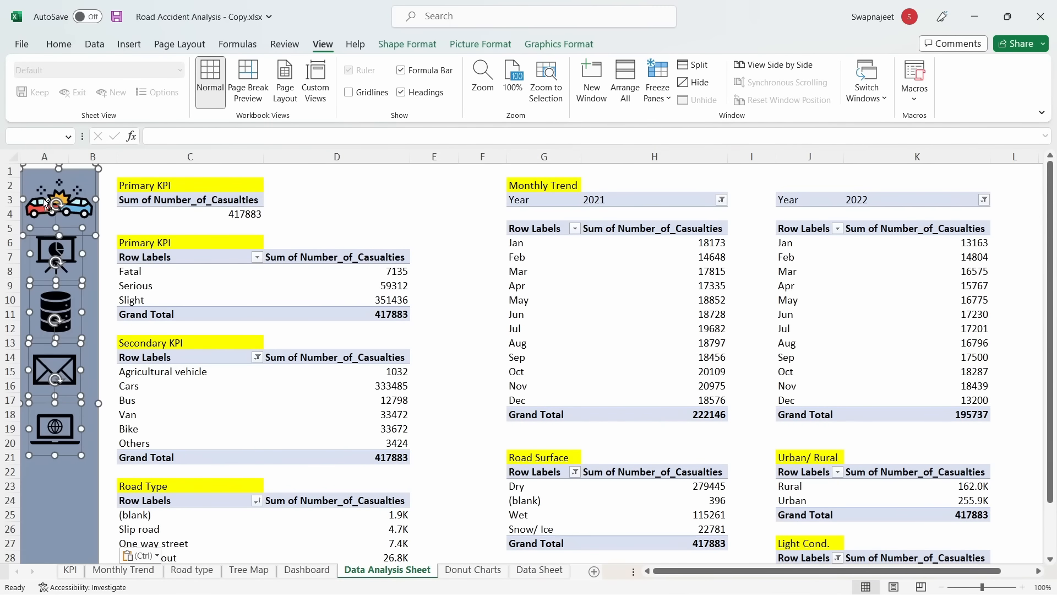
{"action": "left_click", "coordinate": [339, 198]}
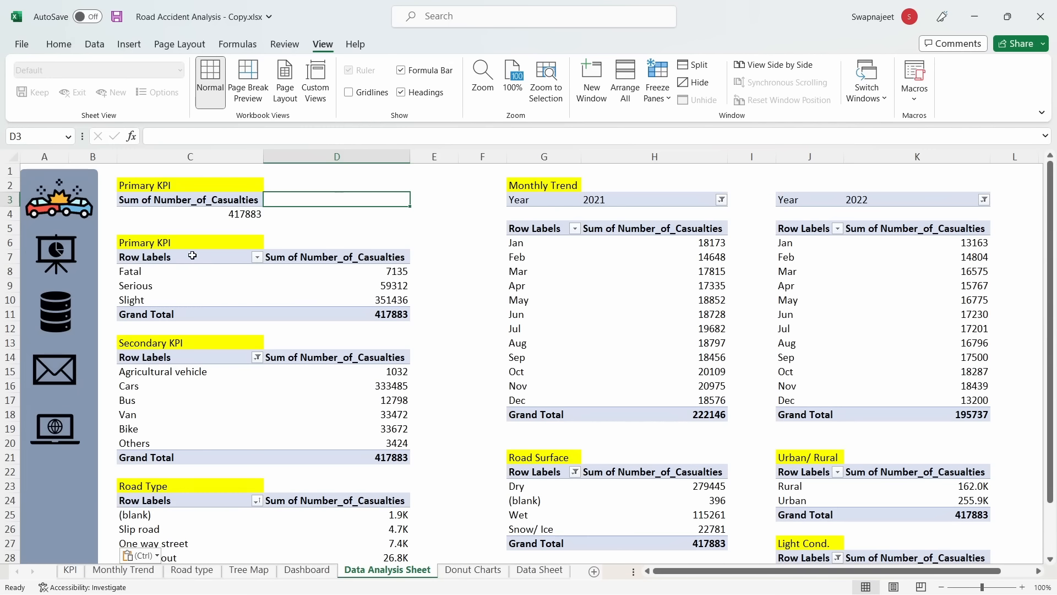
Test the presentation, database and laptop-with-globe icon links between the two sheets and the Wikipedia article, and return to the Dashboard in Excel
{"action": "left_click", "coordinate": [62, 258]}
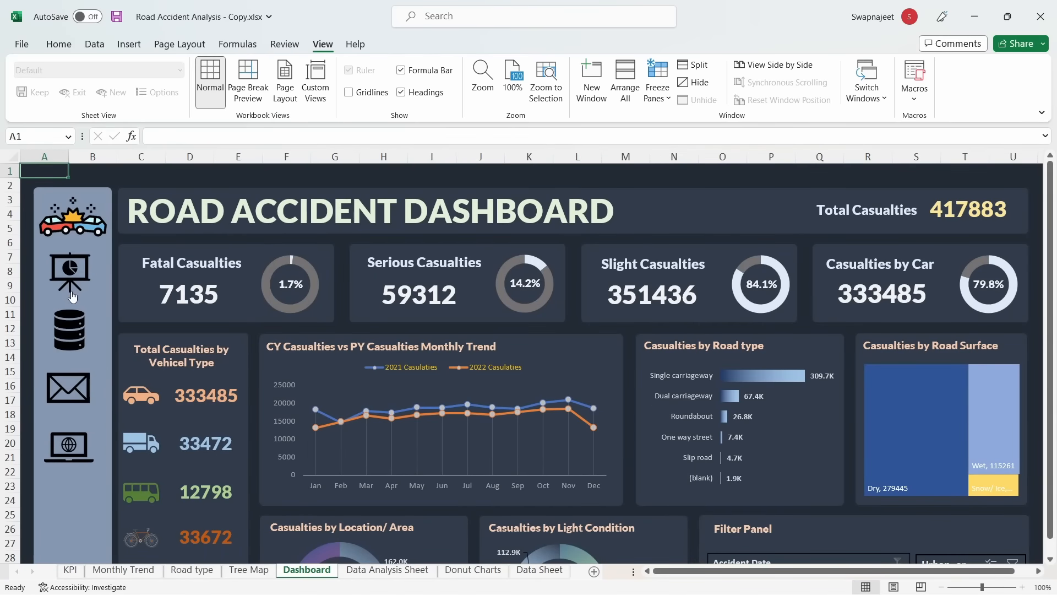
{"action": "left_click", "coordinate": [76, 325]}
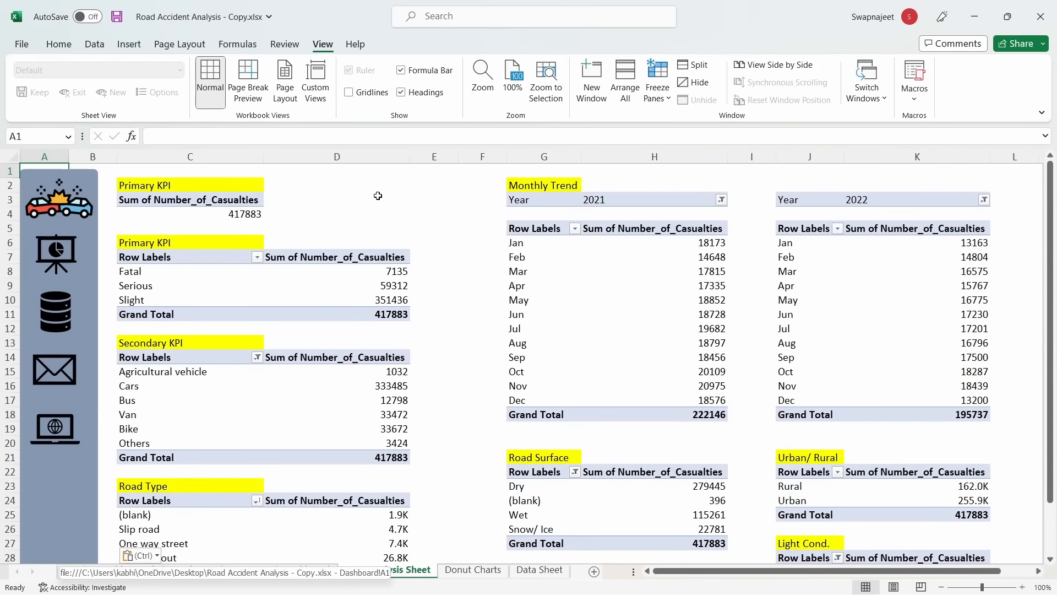
{"action": "left_click", "coordinate": [70, 272]}
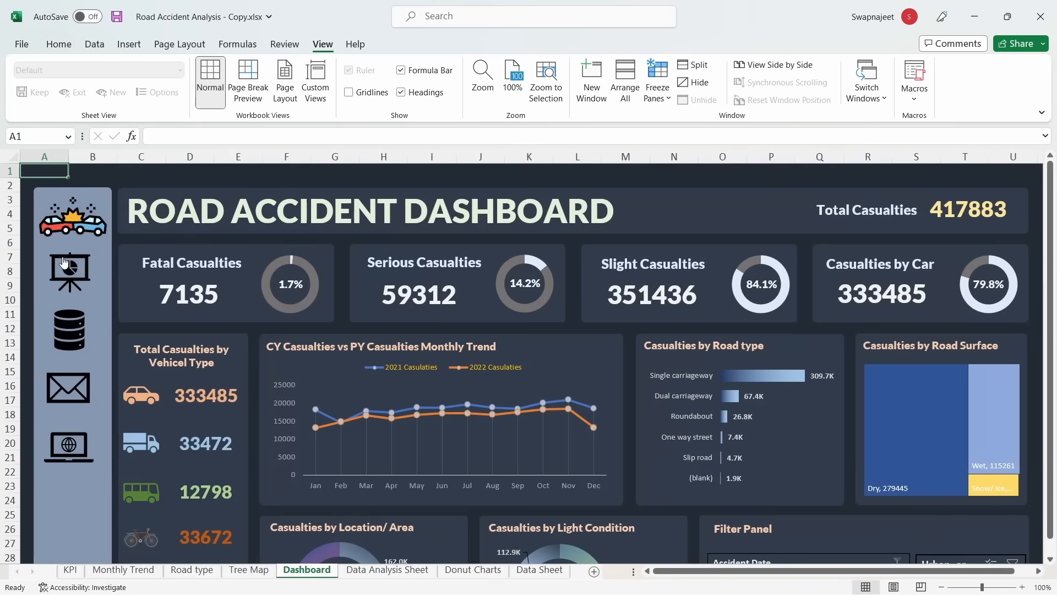
{"action": "left_click", "coordinate": [69, 453]}
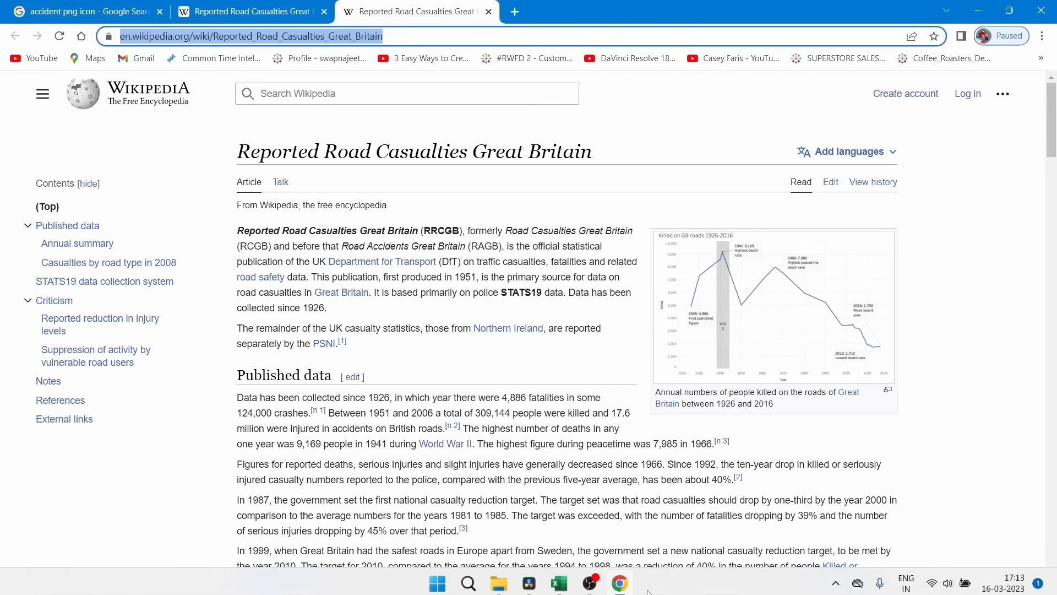
{"action": "left_click", "coordinate": [559, 578]}
{"action": "left_click", "coordinate": [501, 522]}
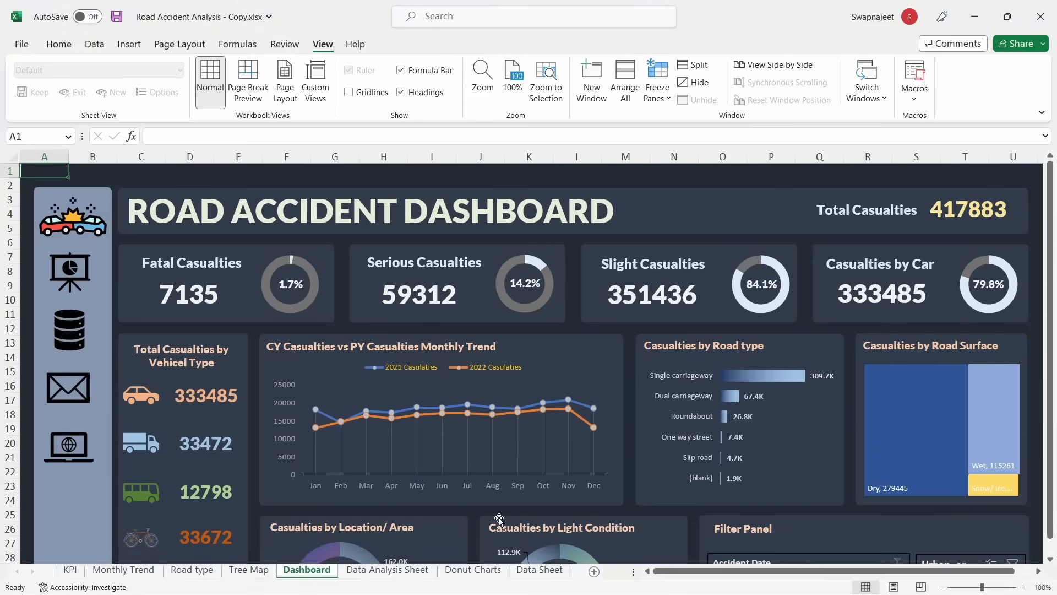
Display the Dashboard in full-screen mode with the ribbon hidden
{"action": "left_click", "coordinate": [1042, 113]}
{"action": "left_click", "coordinate": [990, 152]}
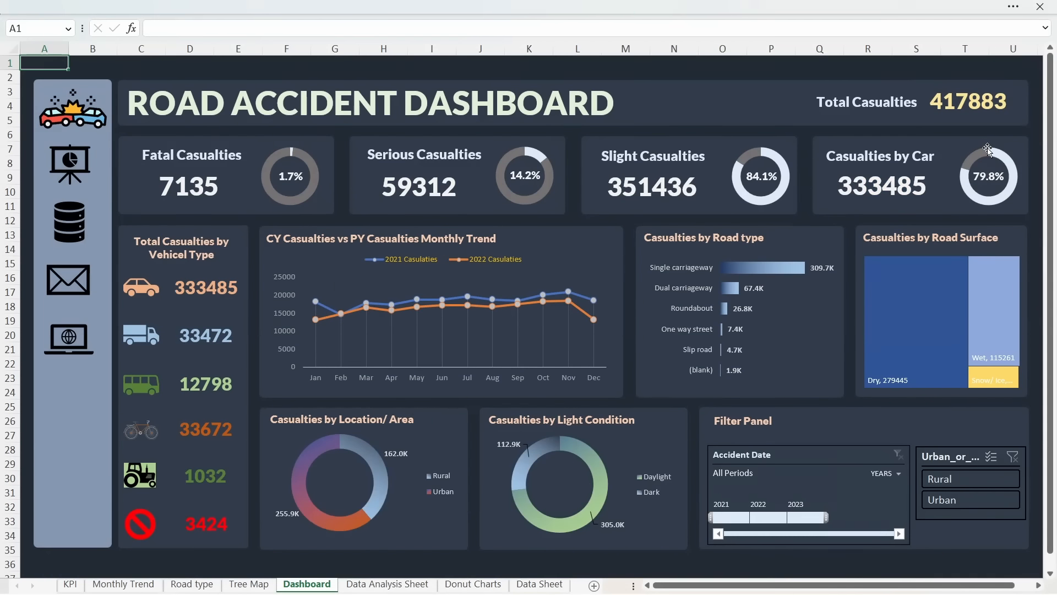